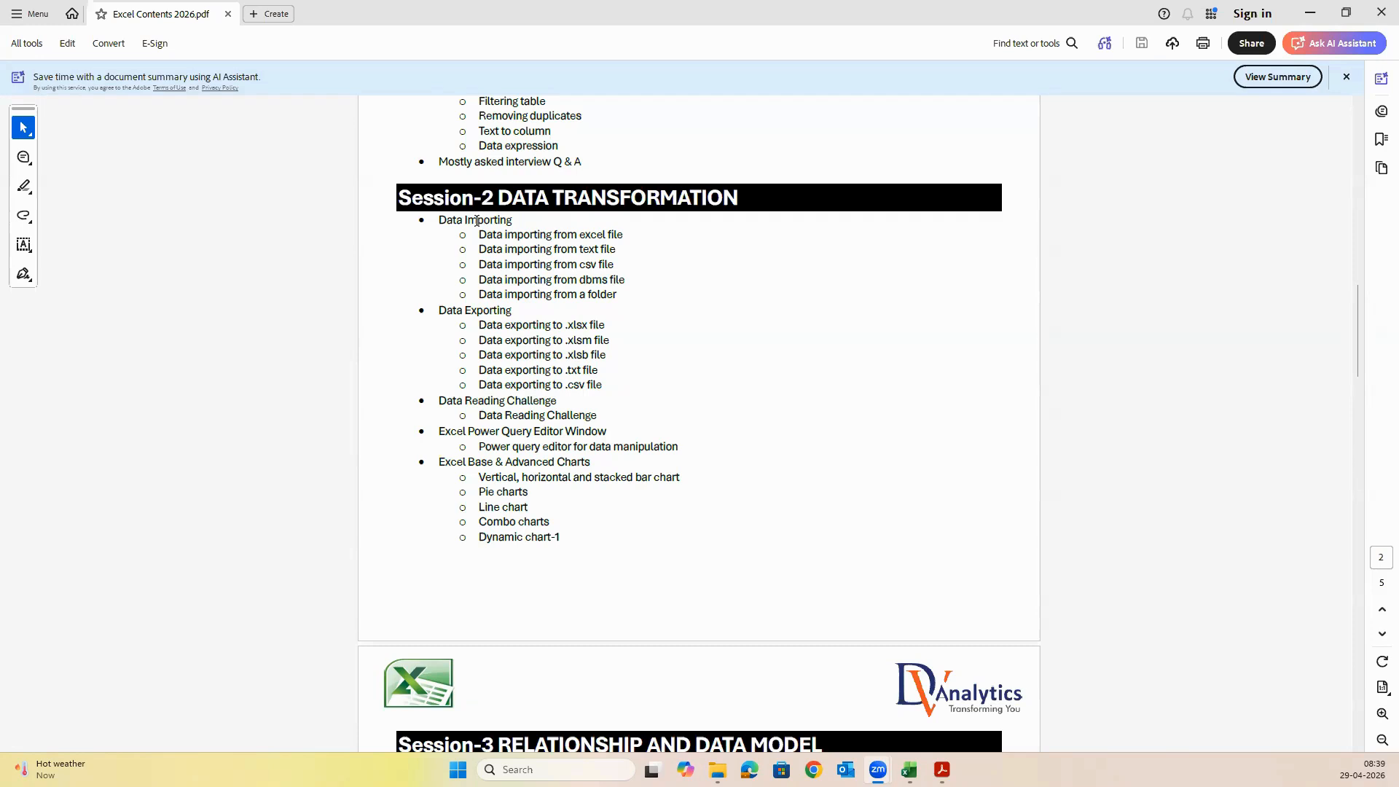
Examine the Data Importing and Data Exporting topics, including the file formats, under Session-2 DATA TRANSFORMATION
{"action": "left_click_drag", "start_coordinate": [579, 235], "coordinate": [624, 280]}
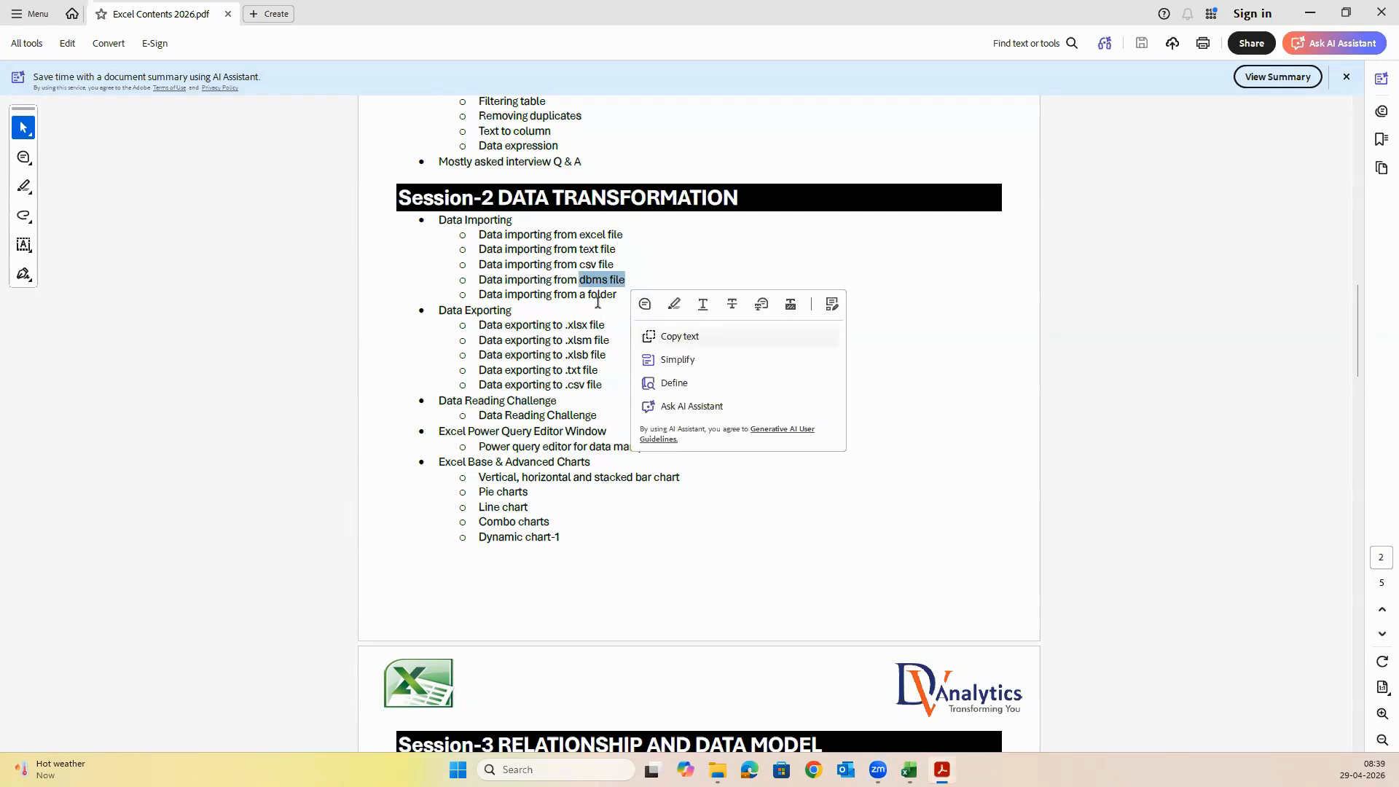
{"action": "left_click_drag", "start_coordinate": [590, 295], "coordinate": [617, 294]}
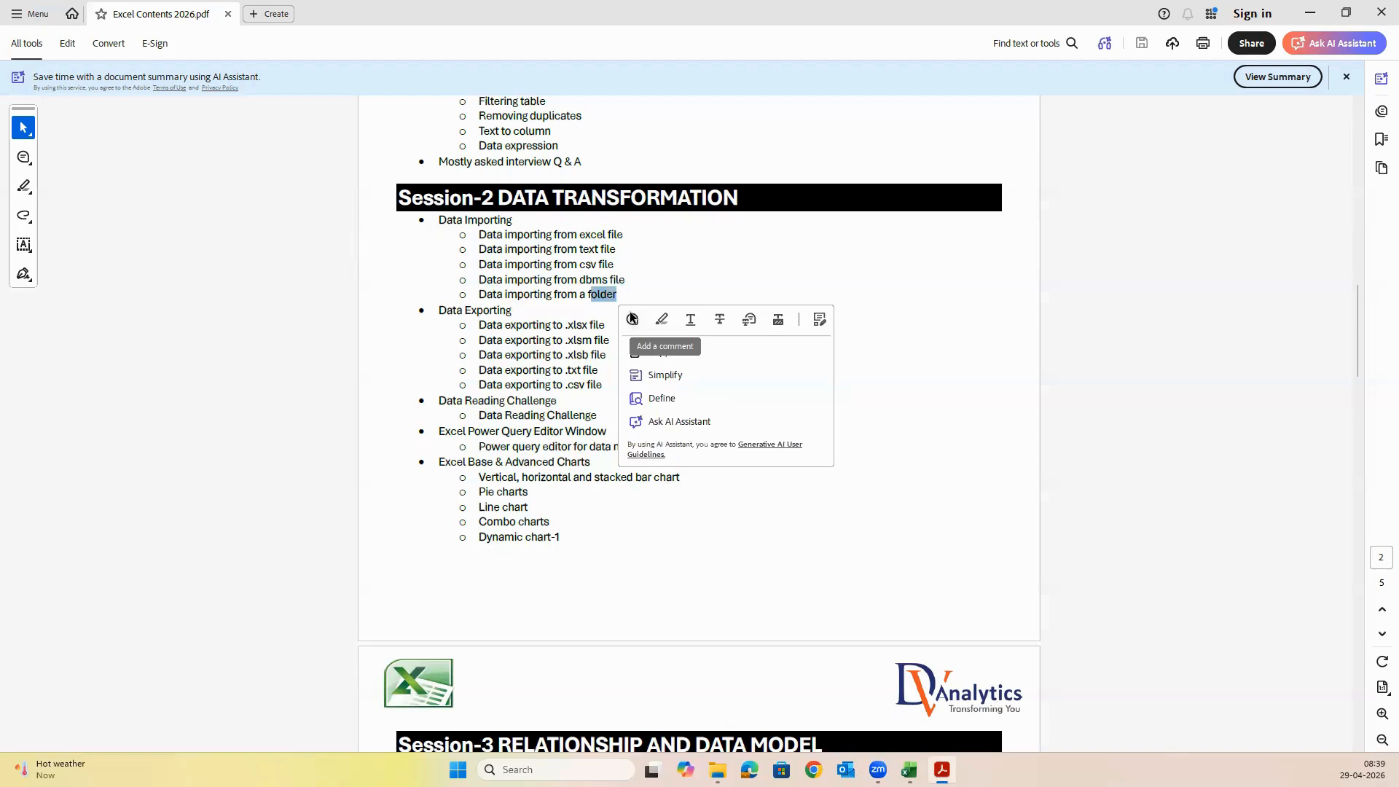
{"action": "left_click_drag", "start_coordinate": [465, 309], "coordinate": [606, 321]}
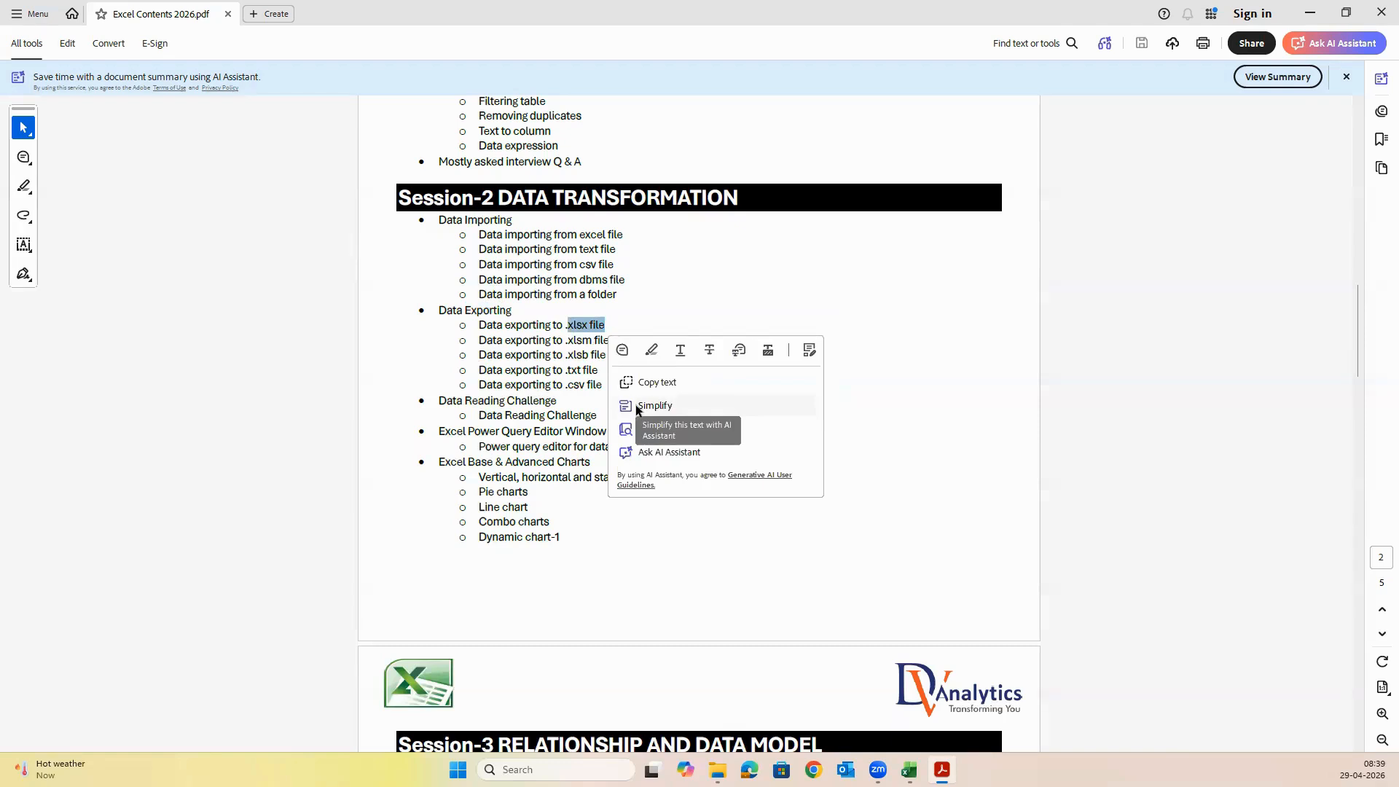
{"action": "left_click", "coordinate": [580, 357]}
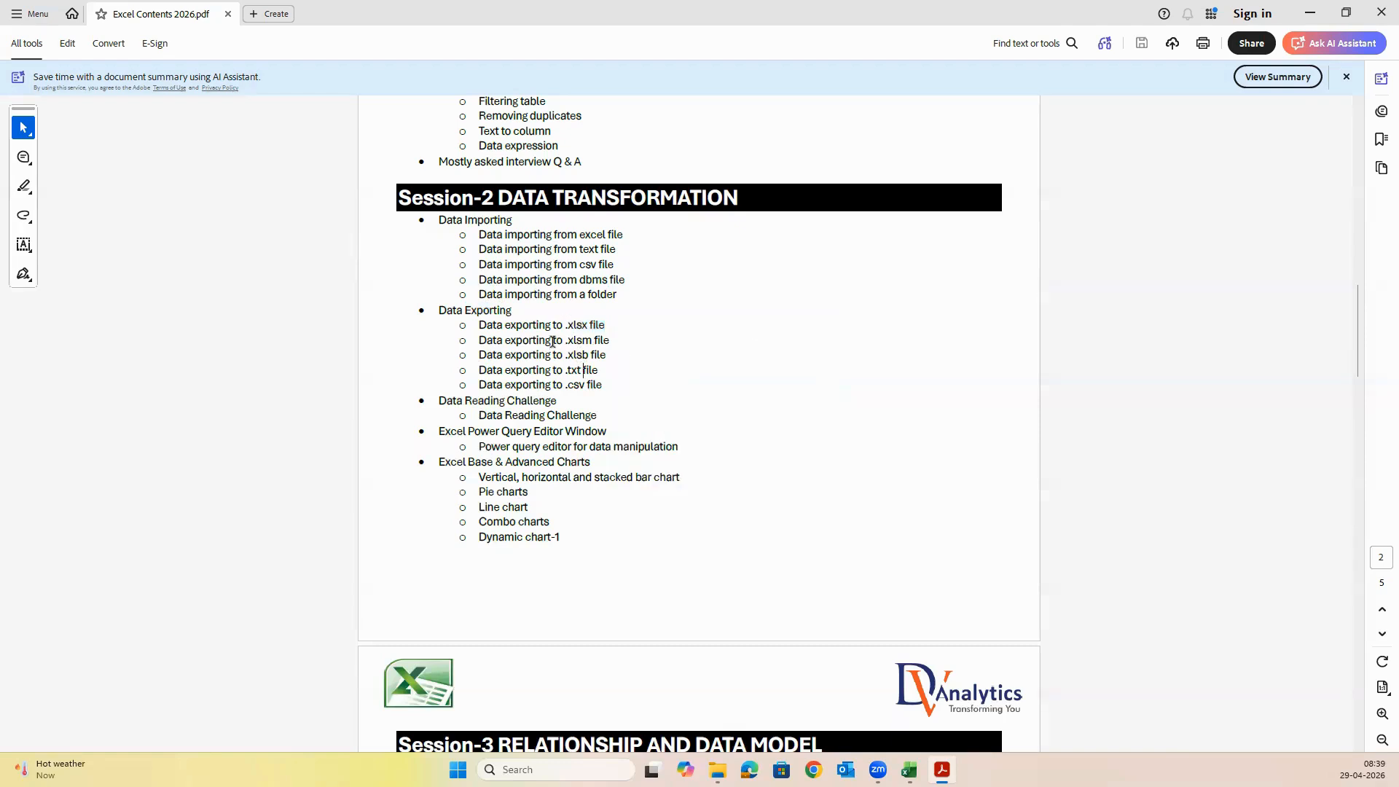
{"action": "double_click", "coordinate": [587, 340]}
{"action": "left_click", "coordinate": [650, 340]}
{"action": "double_click", "coordinate": [587, 354]}
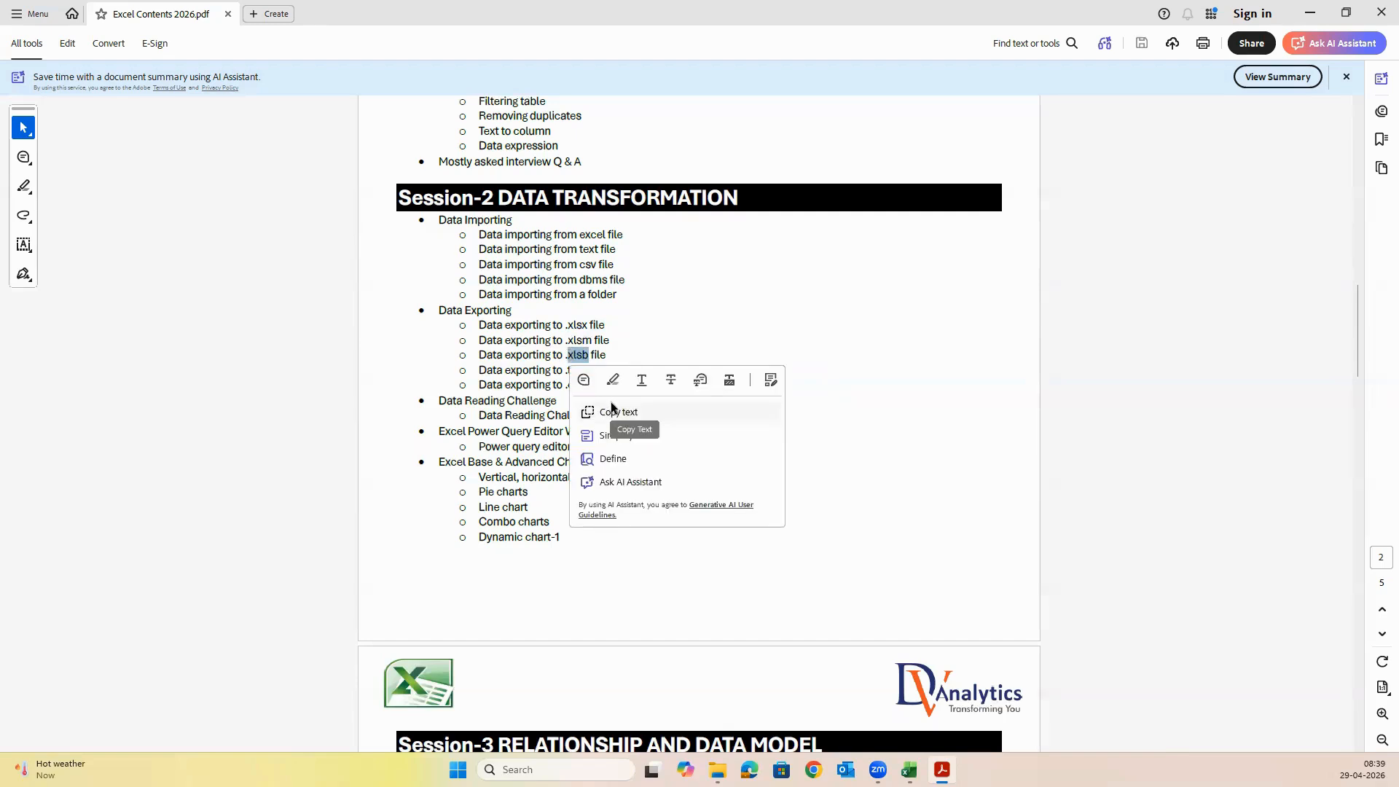
{"action": "left_click", "coordinate": [562, 366]}
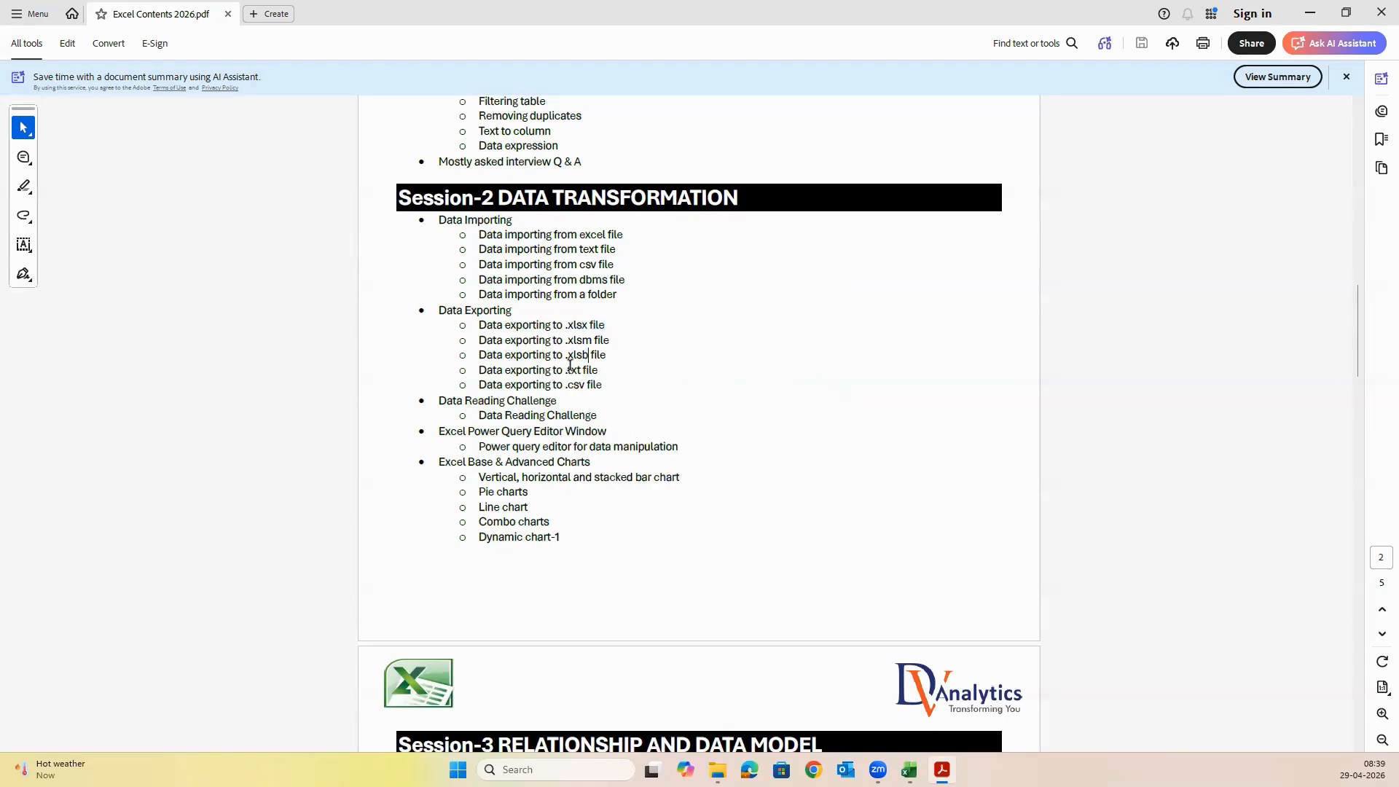
{"action": "left_click_drag", "start_coordinate": [568, 355], "coordinate": [589, 355]}
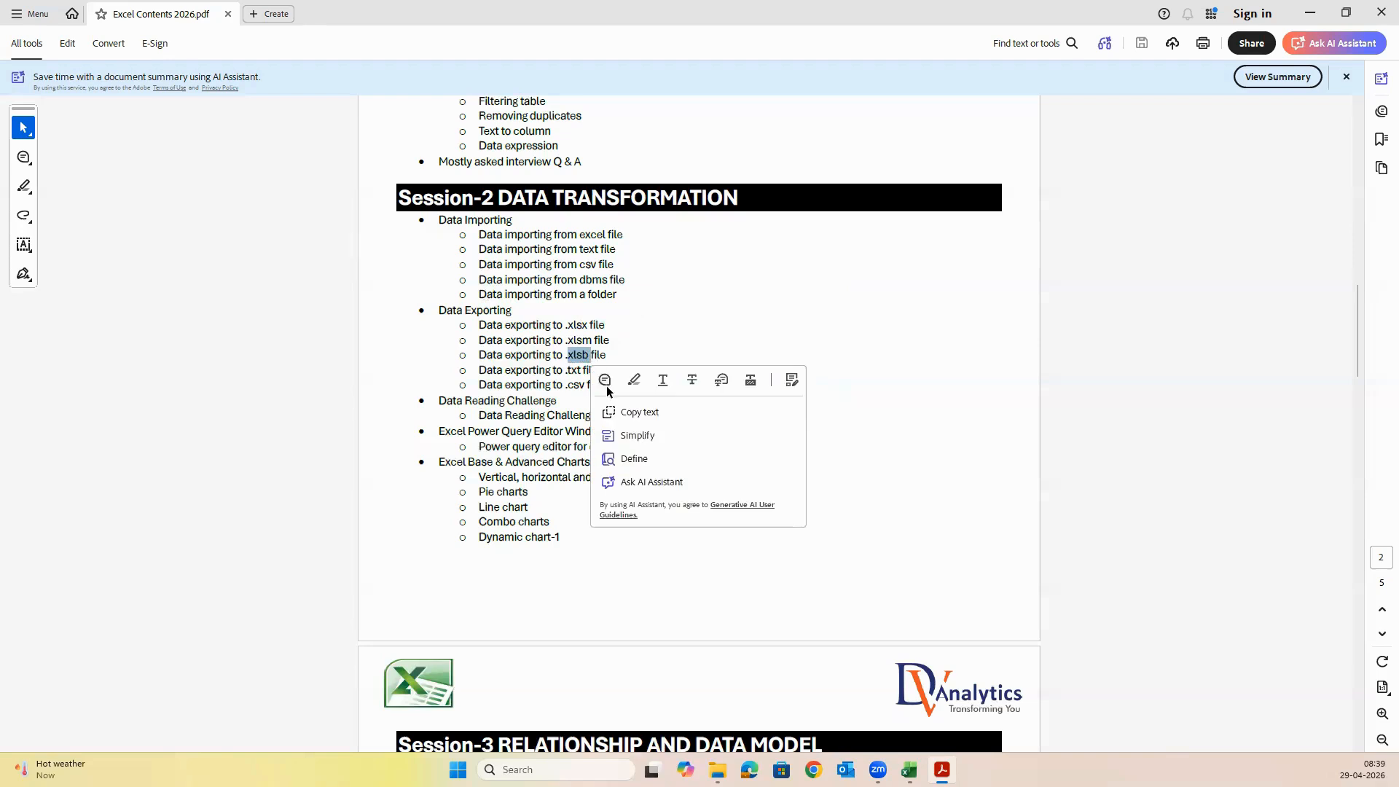
{"action": "left_click", "coordinate": [633, 352]}
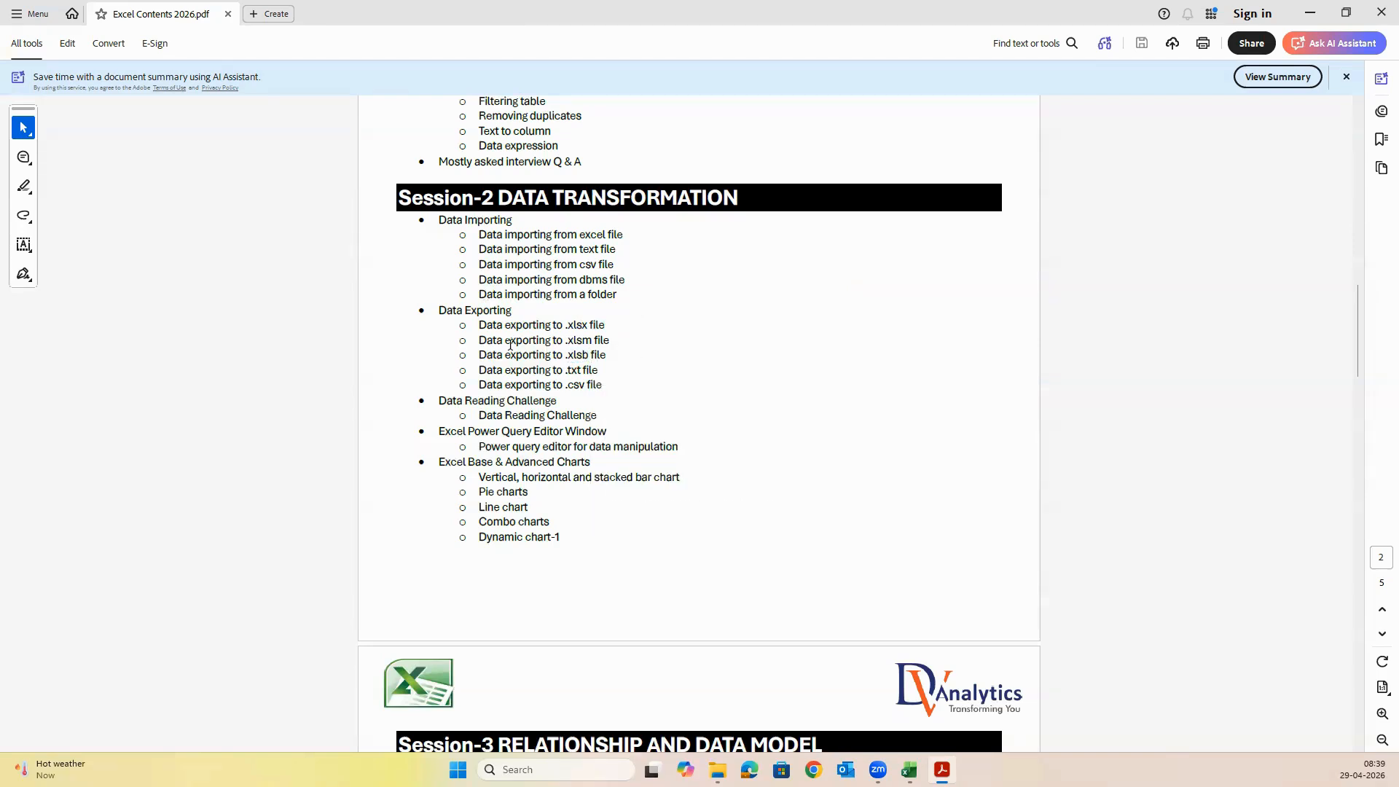
{"action": "left_click_drag", "start_coordinate": [566, 370], "coordinate": [593, 384]}
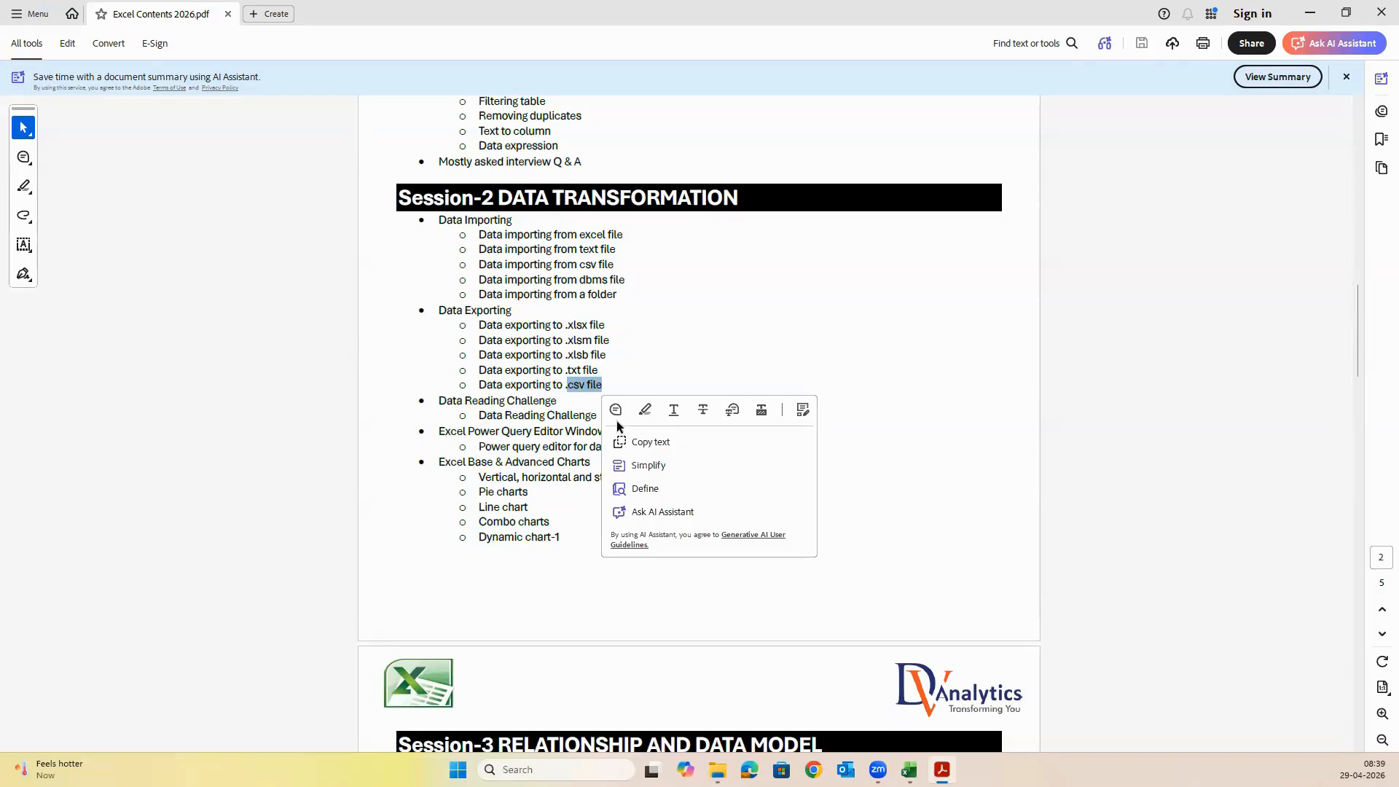
{"action": "left_click", "coordinate": [577, 404]}
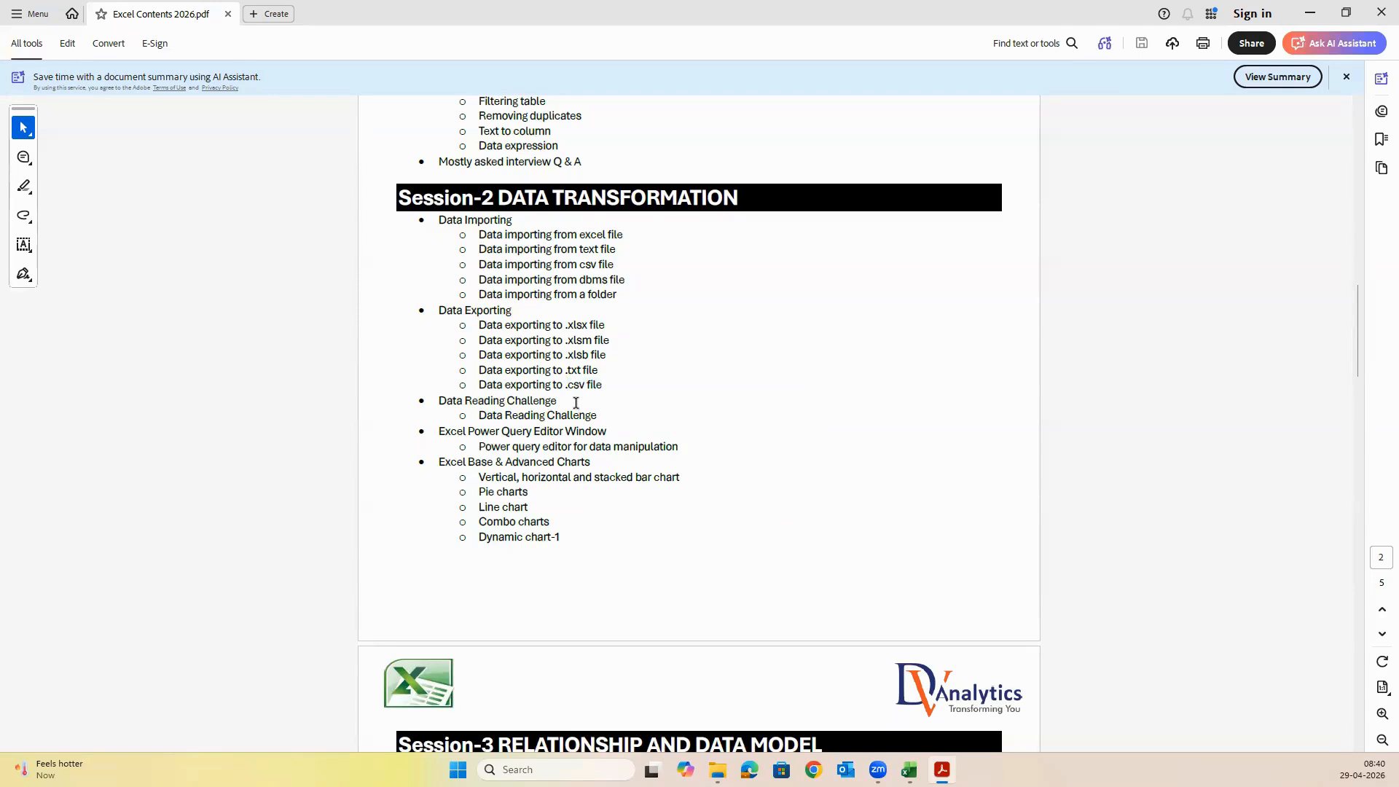
Examine the Data Reading Challenge, Power Query Editor and Base & Advanced Charts topics of Session-2, and minimize the PDF
{"action": "left_click_drag", "start_coordinate": [438, 400], "coordinate": [601, 415]}
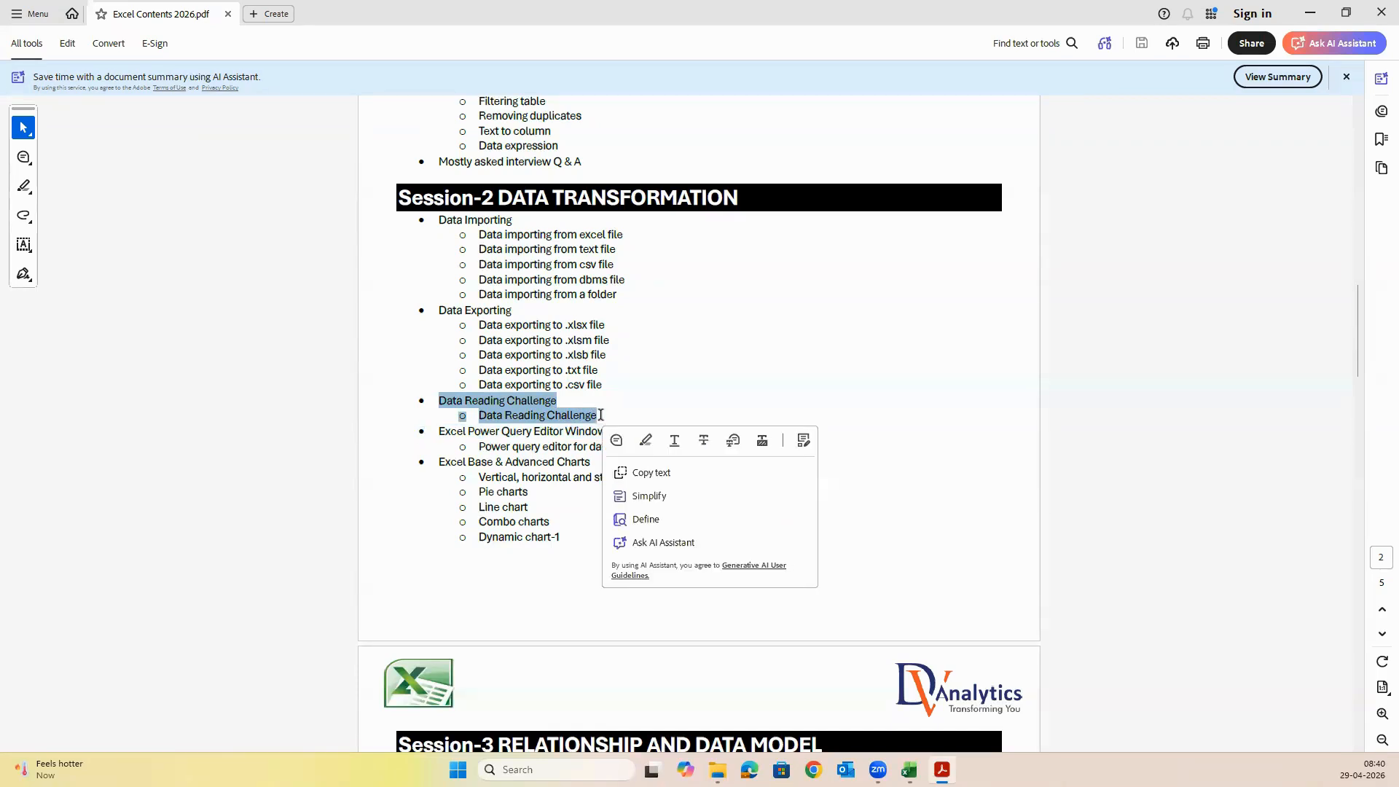
{"action": "left_click", "coordinate": [567, 448]}
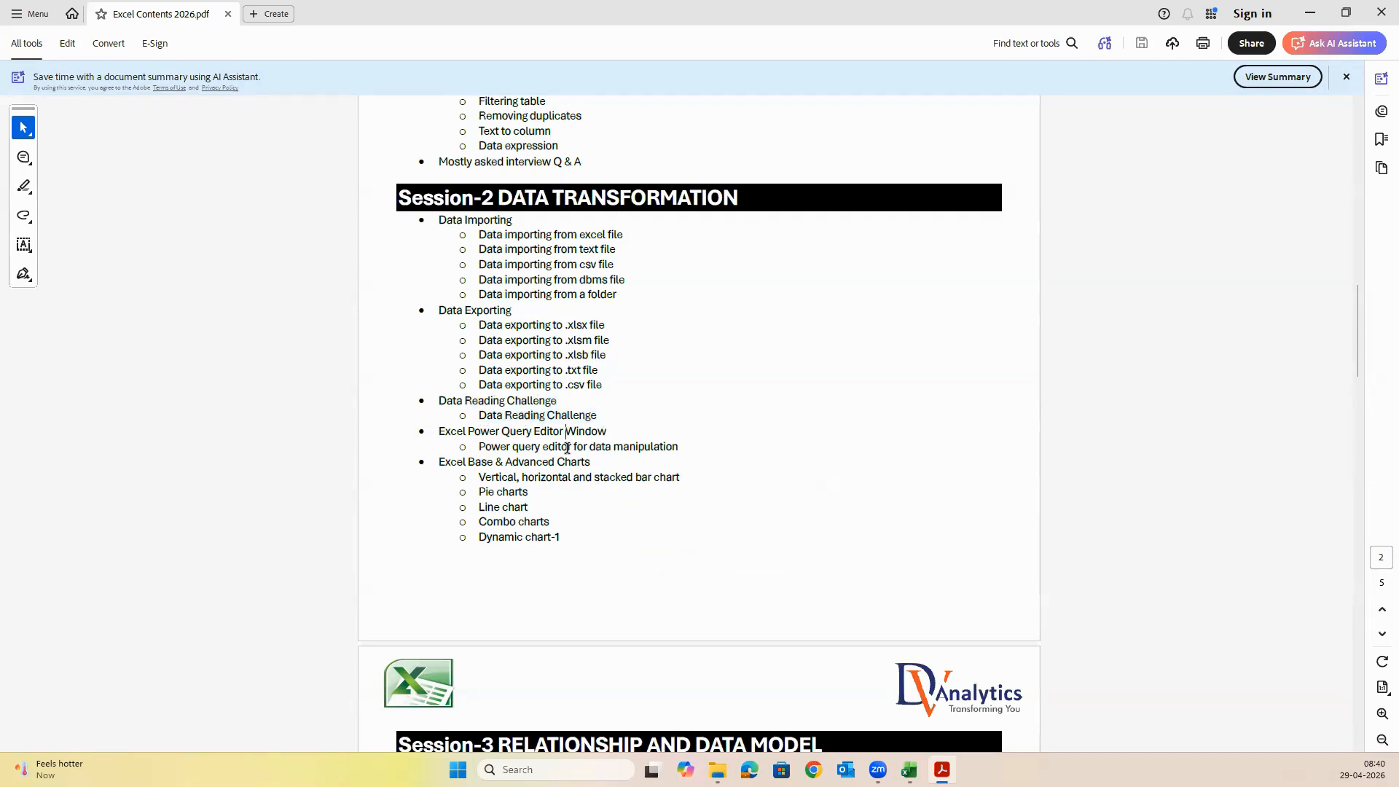
{"action": "left_click_drag", "start_coordinate": [468, 431], "coordinate": [543, 435]}
{"action": "left_click", "coordinate": [489, 504]}
{"action": "left_click_drag", "start_coordinate": [479, 522], "coordinate": [551, 522]}
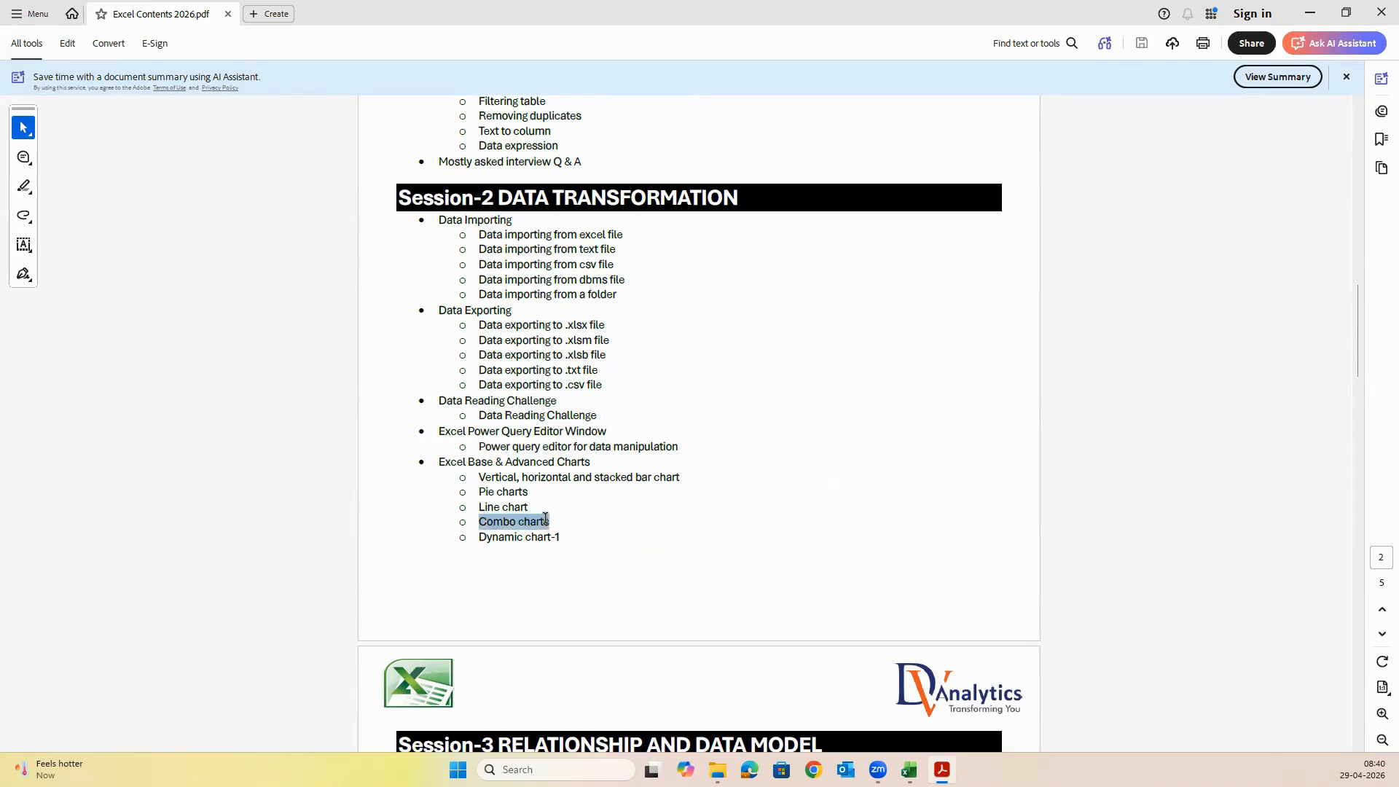
{"action": "left_click", "coordinate": [500, 540]}
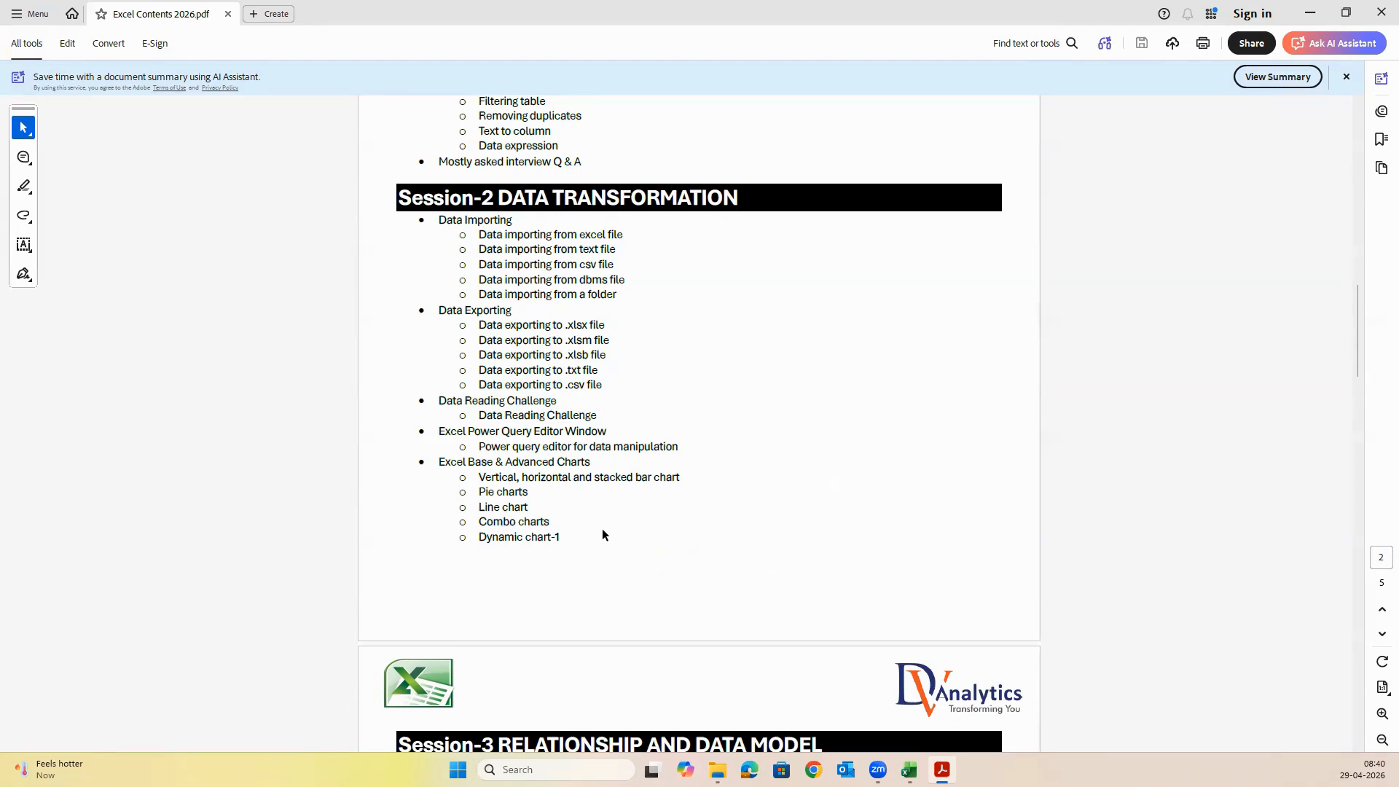
{"action": "left_click_drag", "start_coordinate": [570, 537], "coordinate": [439, 218]}
{"action": "left_click", "coordinate": [747, 329]}
{"action": "left_click", "coordinate": [1309, 13]}
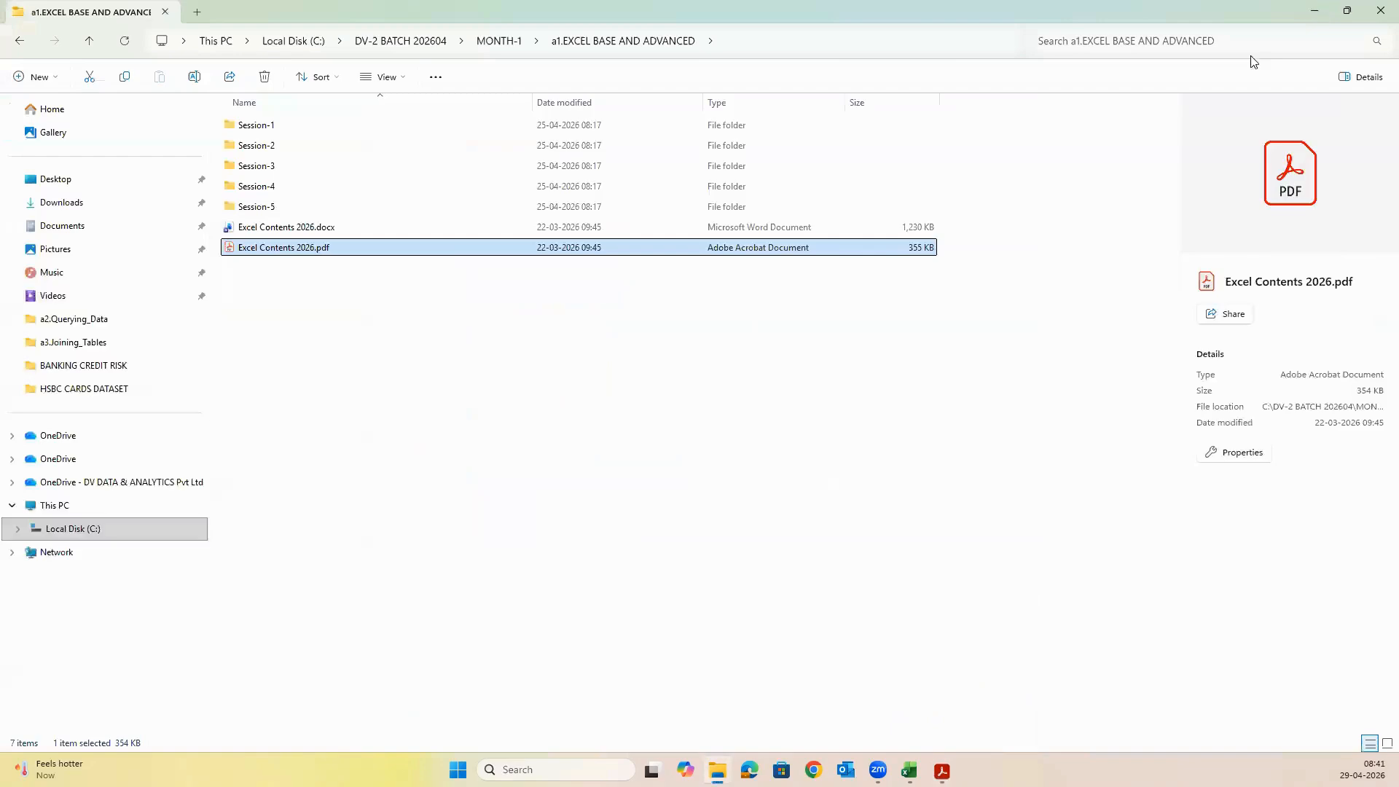
In the EXCEL SESSION_2 workbook, try the Completed status for "Data importing from excel file" and set it back to Yet to start
{"action": "left_click", "coordinate": [909, 770]}
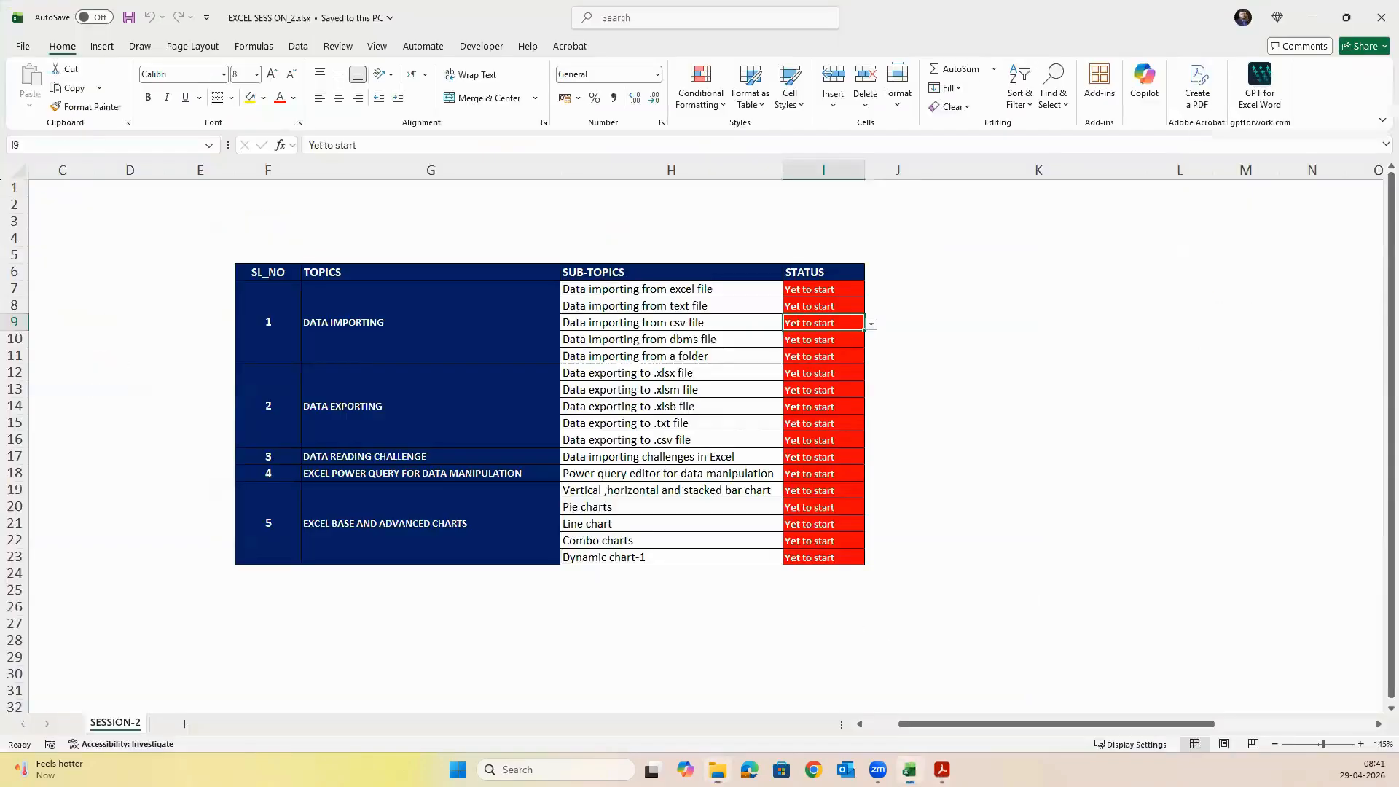
{"action": "left_click", "coordinate": [566, 305]}
{"action": "left_click", "coordinate": [823, 290]}
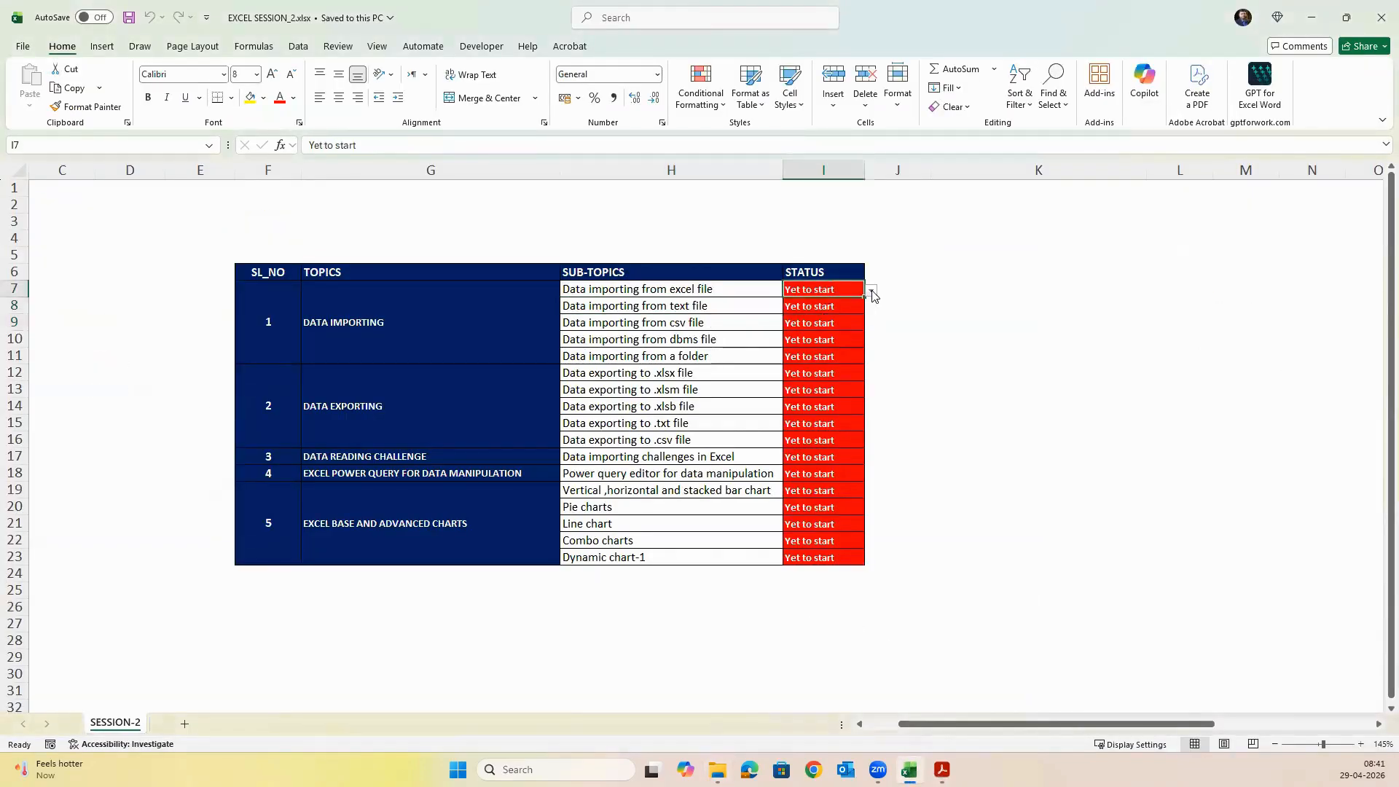
{"action": "left_click", "coordinate": [871, 290]}
{"action": "left_click", "coordinate": [814, 329]}
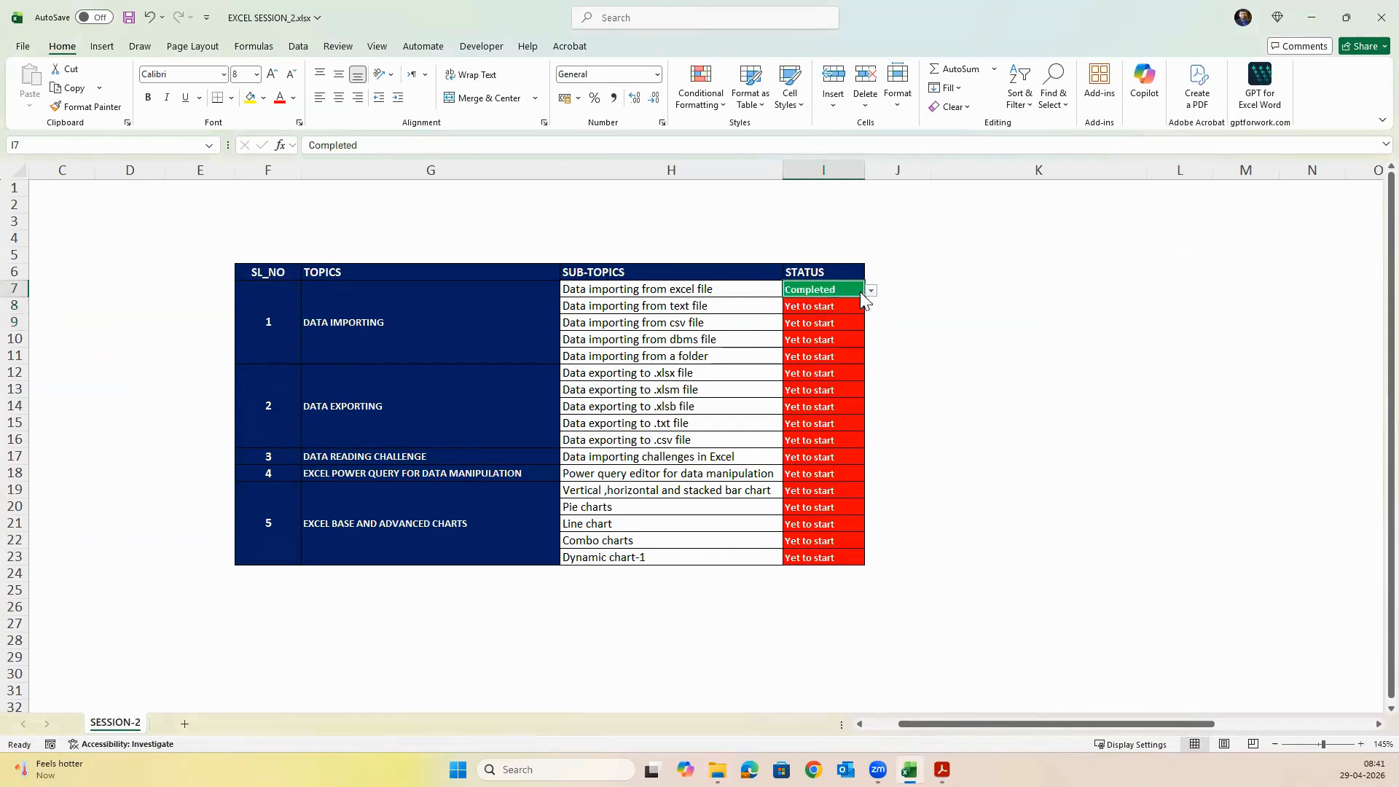
{"action": "left_click", "coordinate": [872, 291]}
{"action": "left_click", "coordinate": [830, 305]}
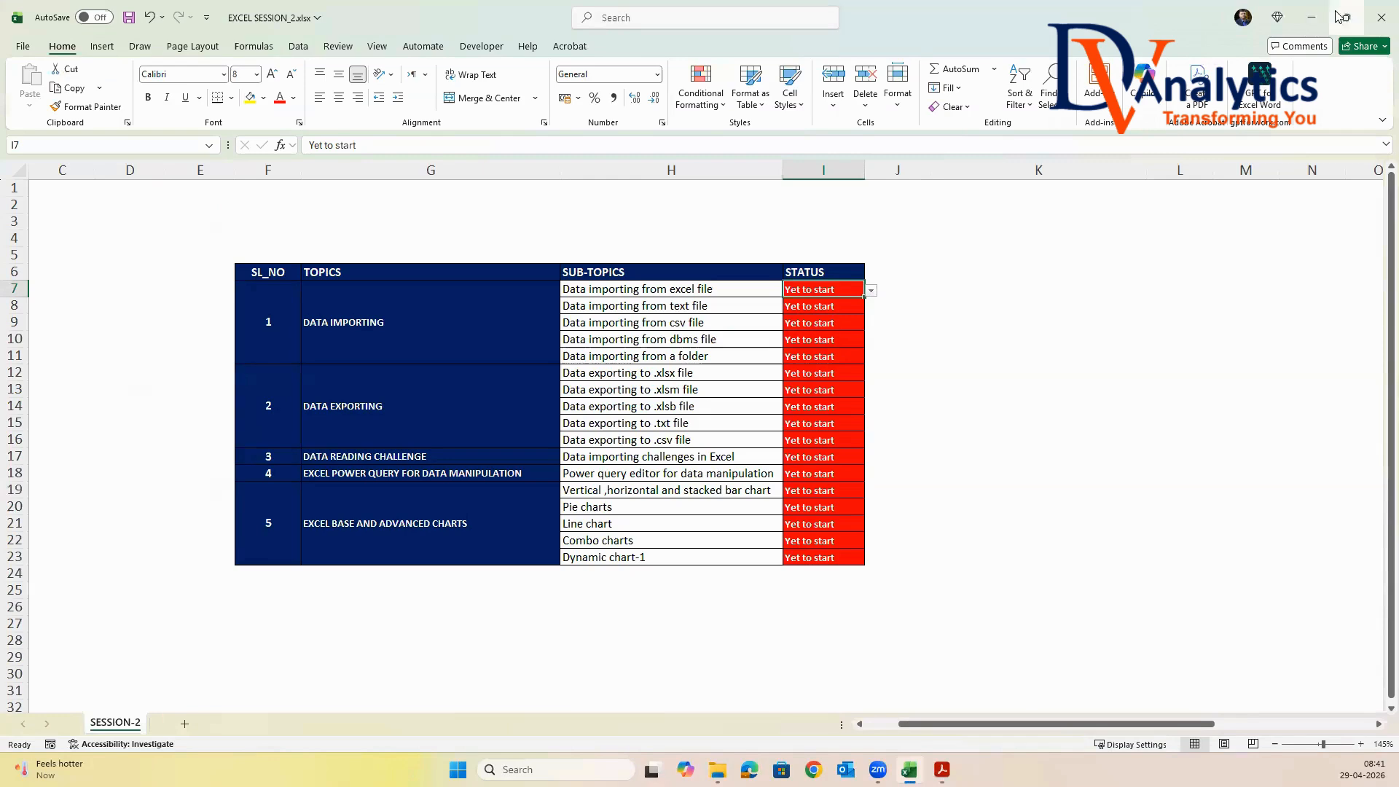
Open the Session-2 folder in File Explorer, select a1.Course contents, and briefly recheck the topic tracker workbook
{"action": "left_click", "coordinate": [1311, 16]}
{"action": "double_click", "coordinate": [267, 147]}
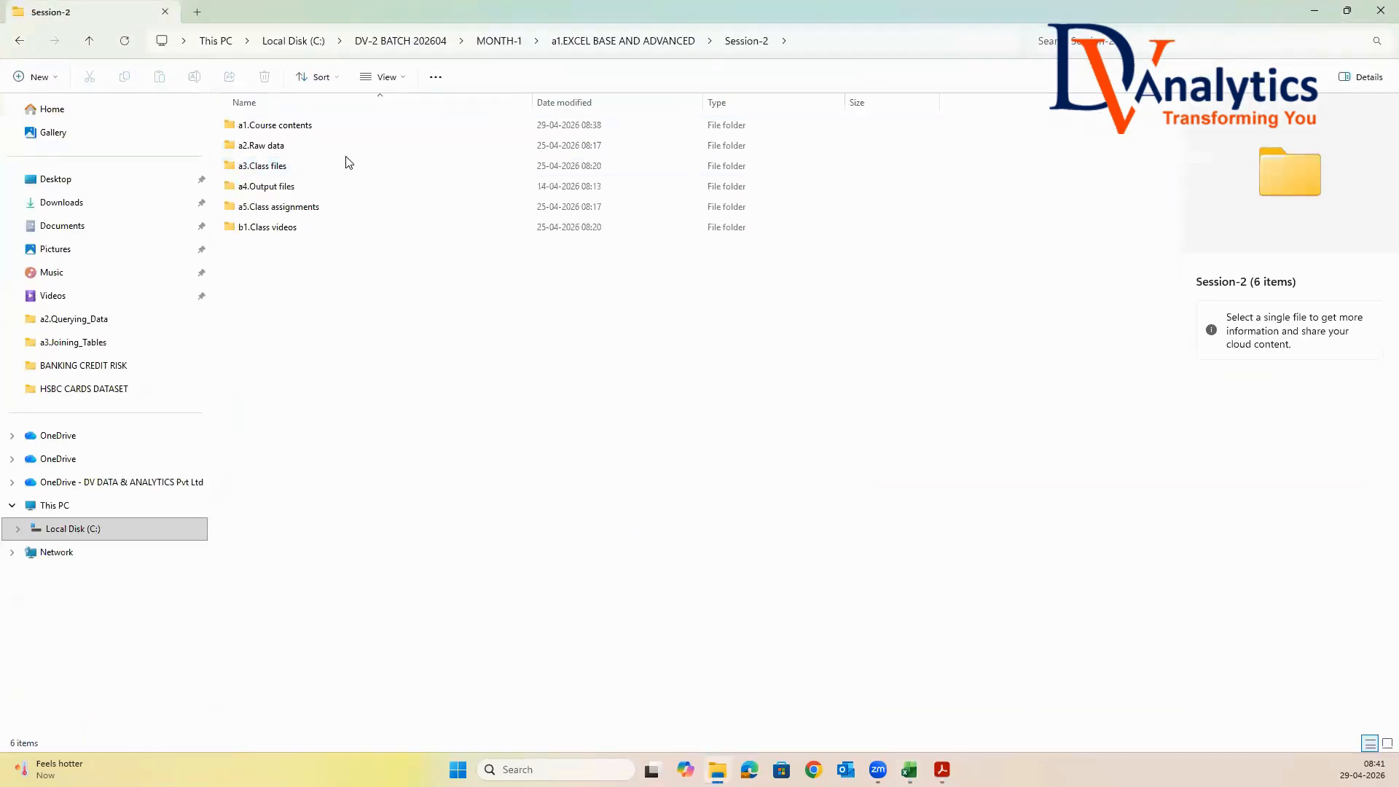
{"action": "left_click", "coordinate": [314, 133]}
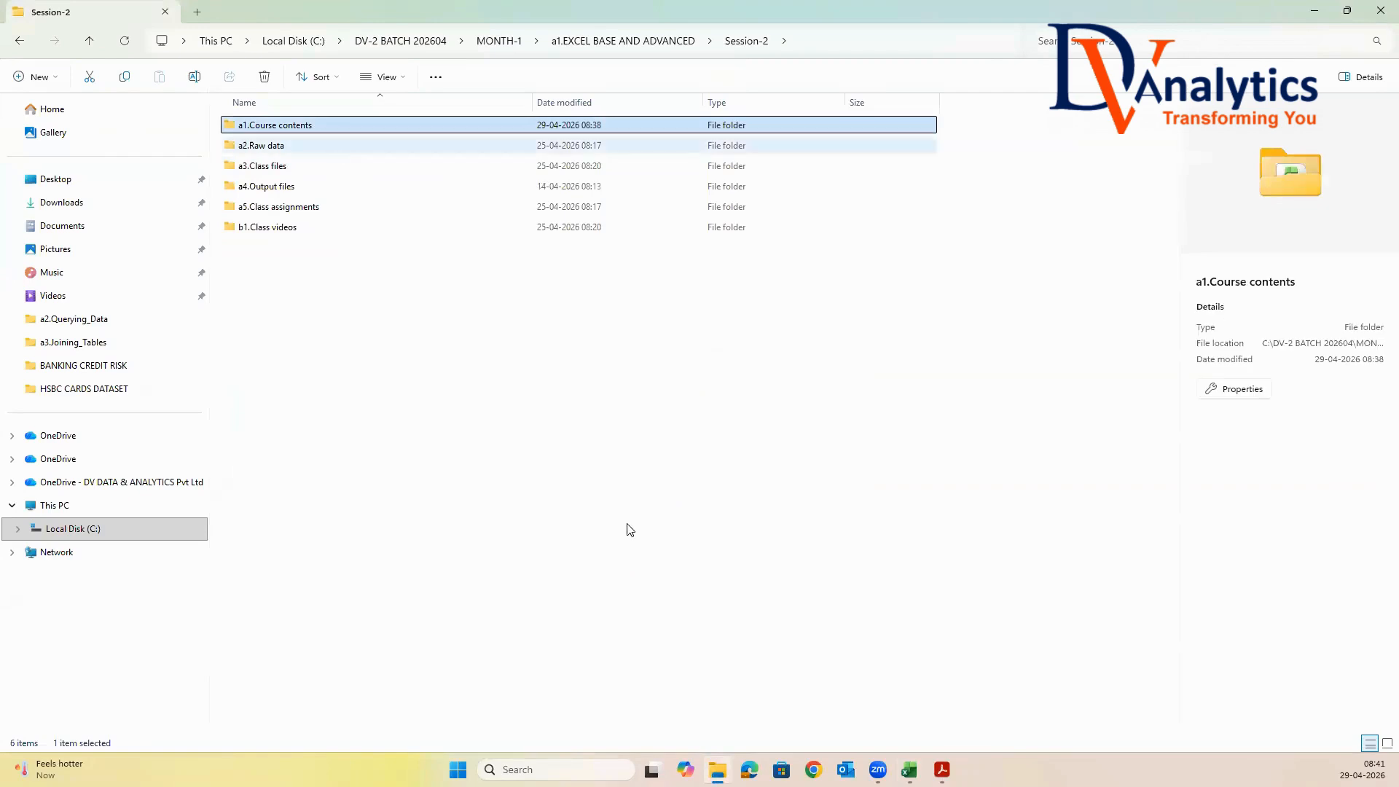
{"action": "left_click", "coordinate": [909, 770]}
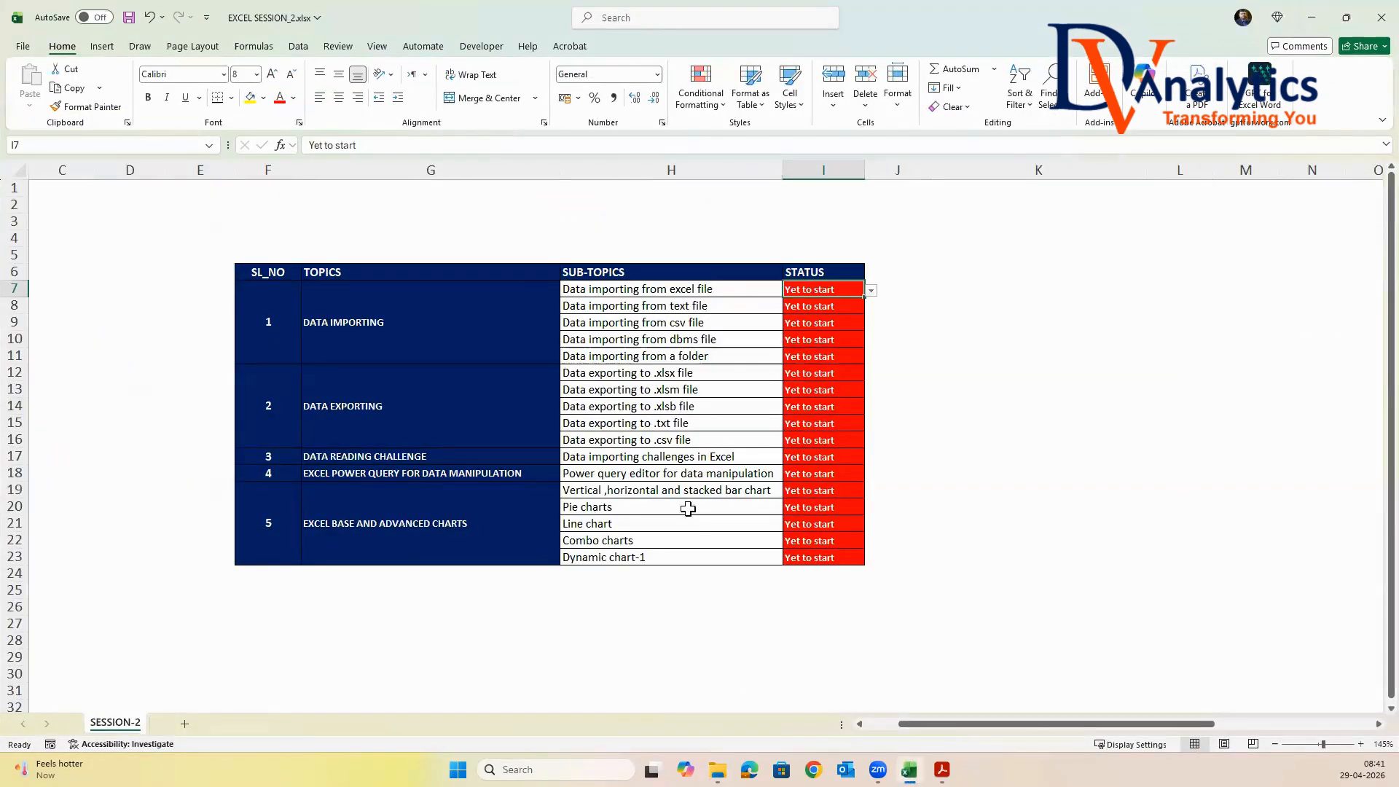
{"action": "left_click", "coordinate": [1311, 18]}
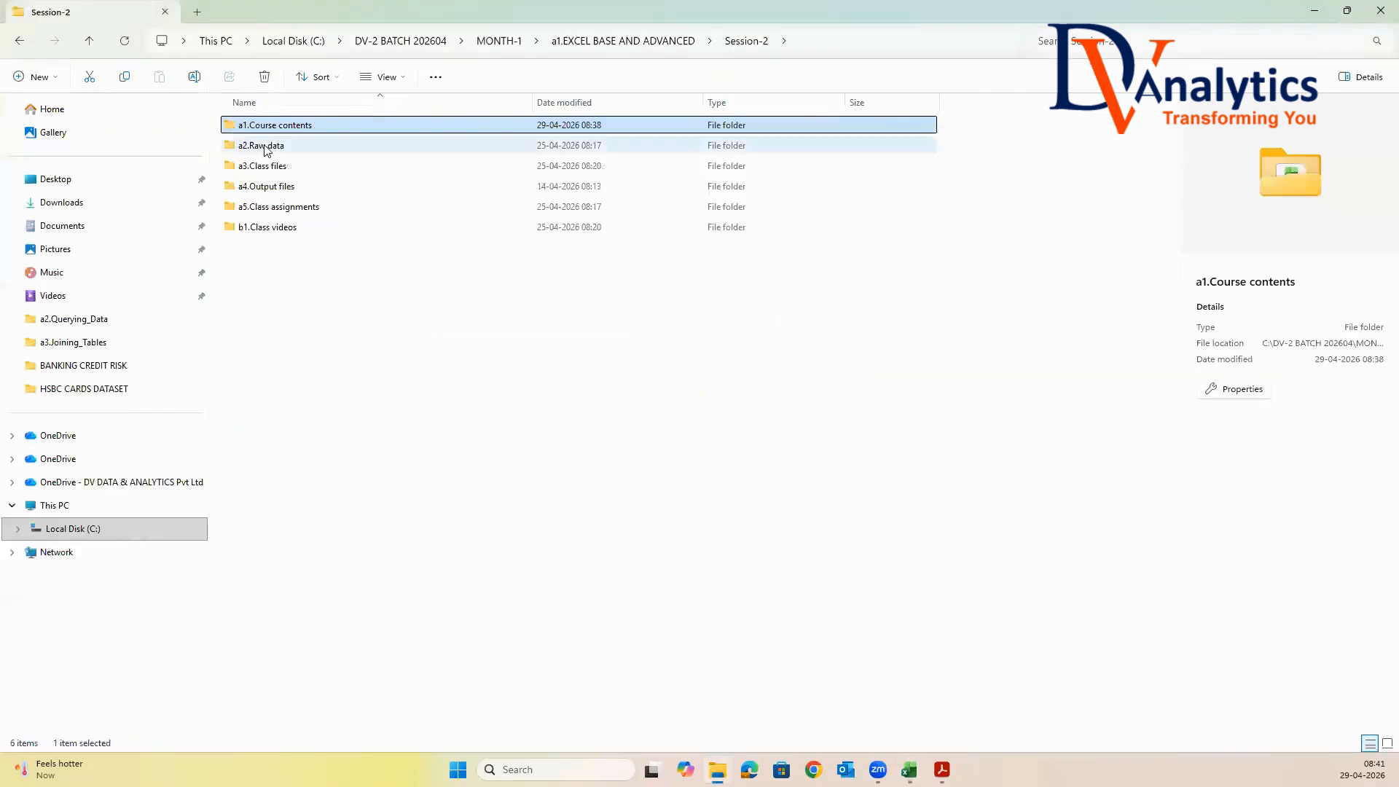
Copy the a1.Importing Data folder from a2.Raw data into the Session-2 a3.Class files folder
{"action": "double_click", "coordinate": [262, 146]}
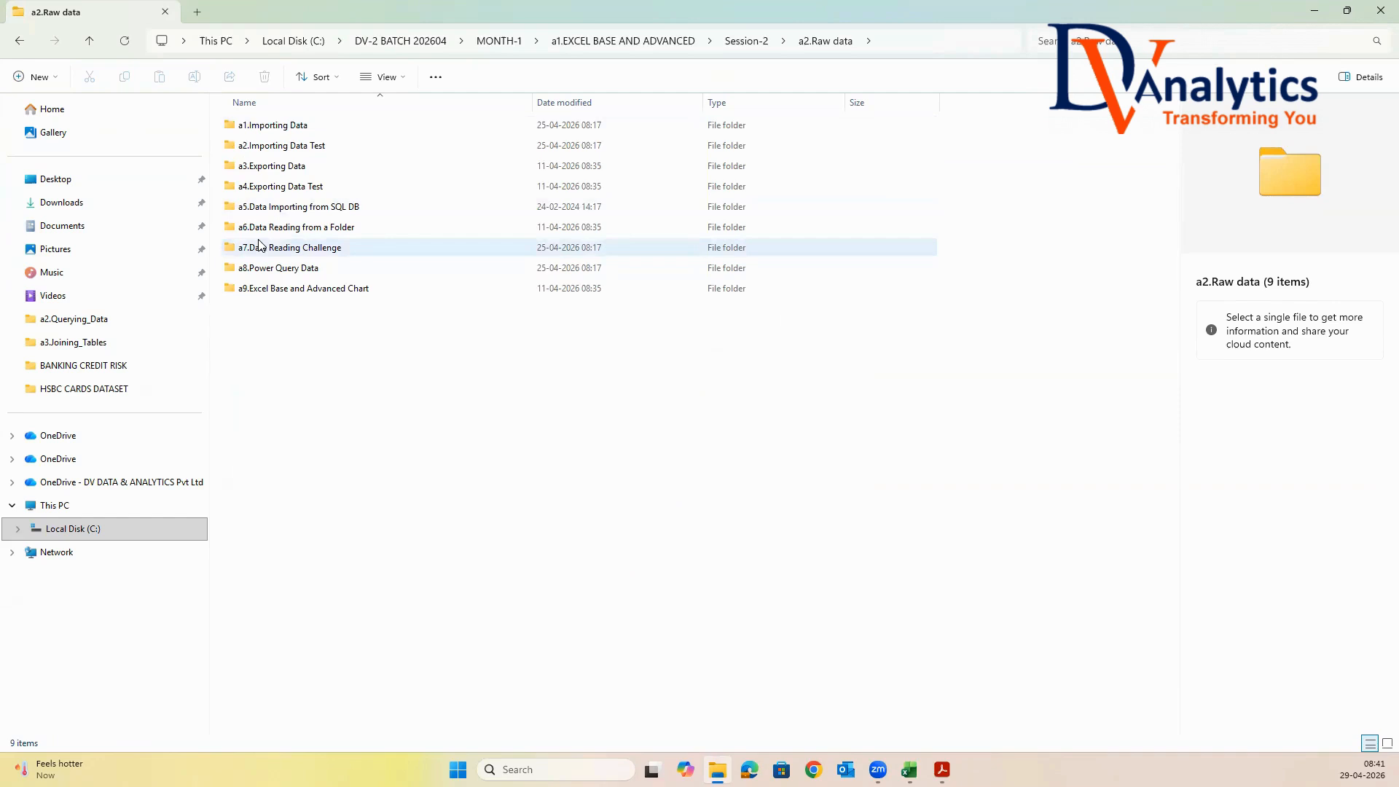
{"action": "left_click", "coordinate": [258, 127]}
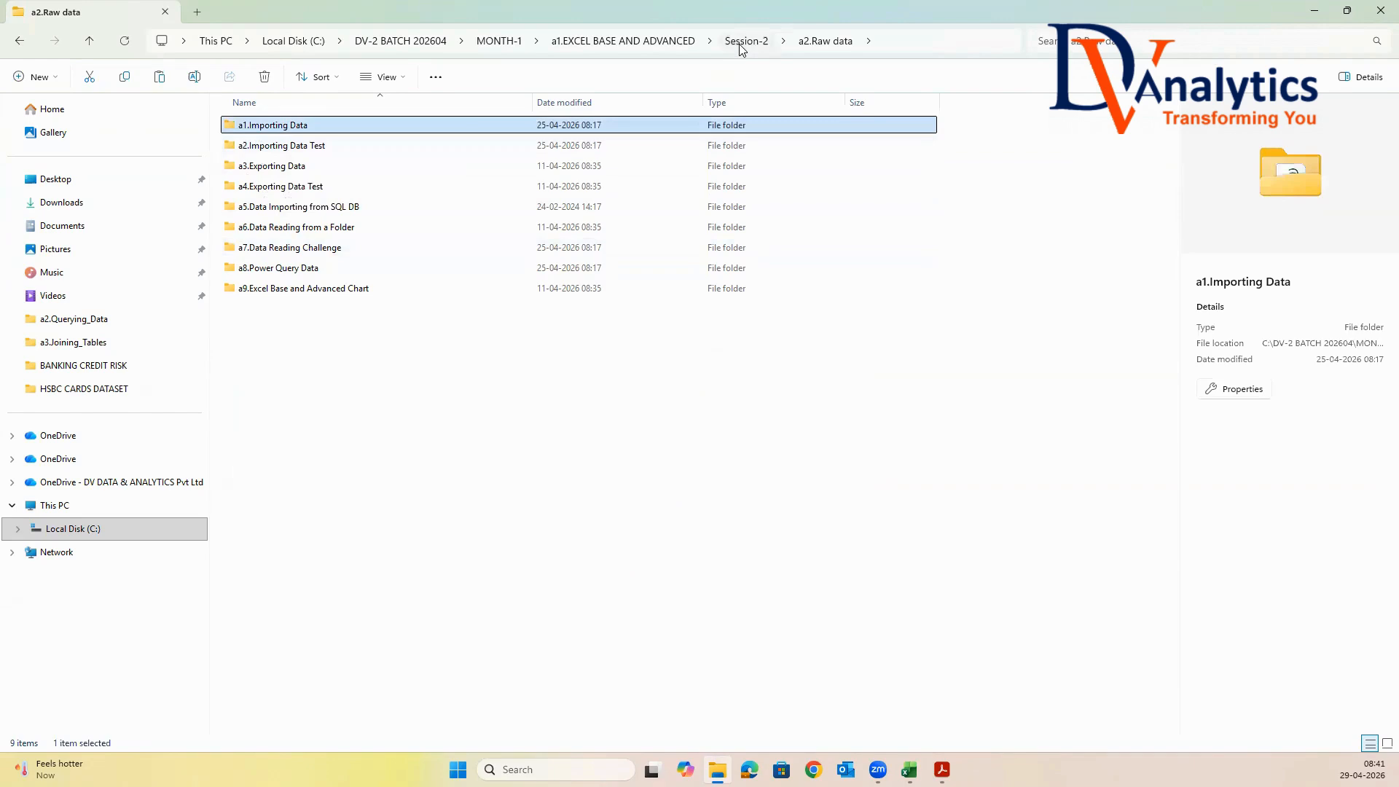
{"action": "left_click", "coordinate": [746, 41]}
{"action": "double_click", "coordinate": [263, 167]}
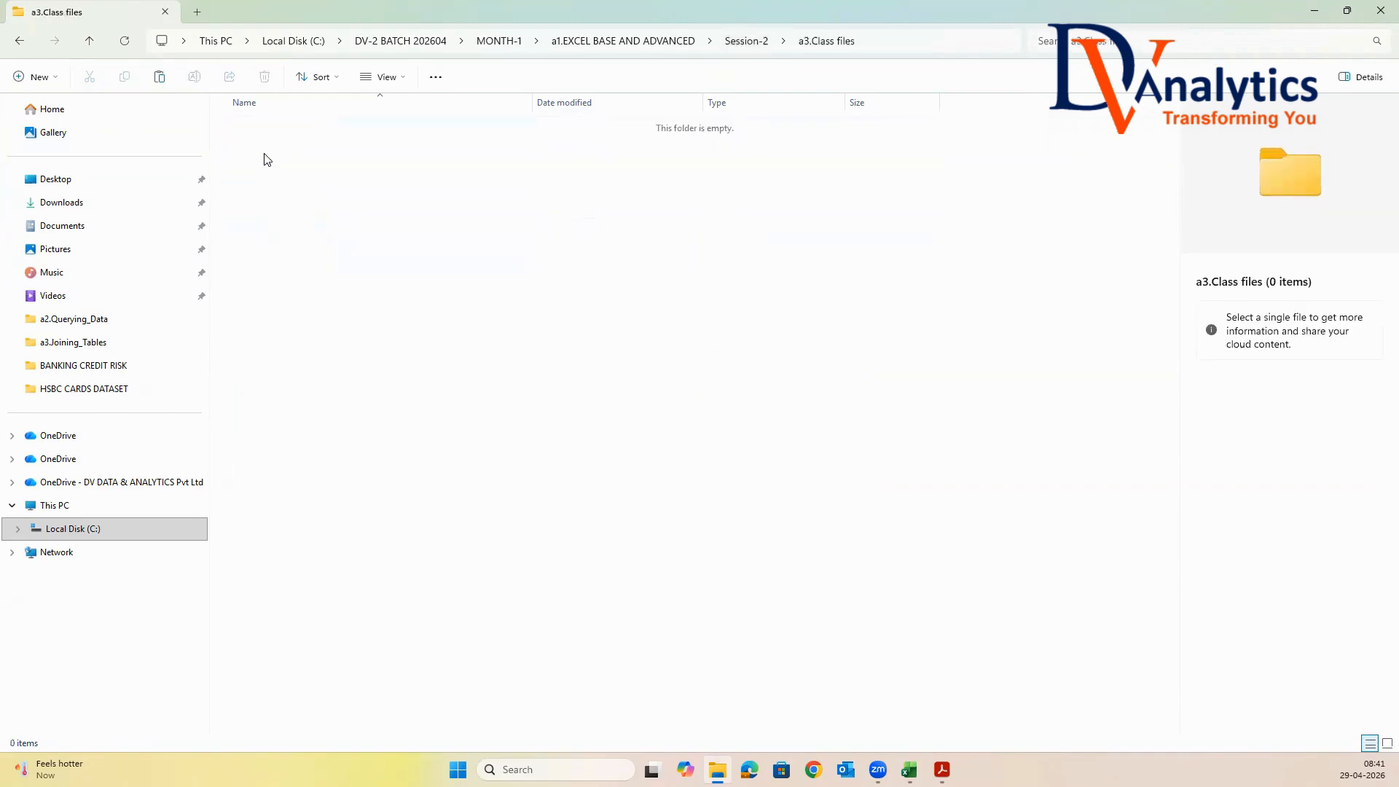
{"action": "right_click", "coordinate": [285, 178]}
{"action": "left_click", "coordinate": [285, 179]}
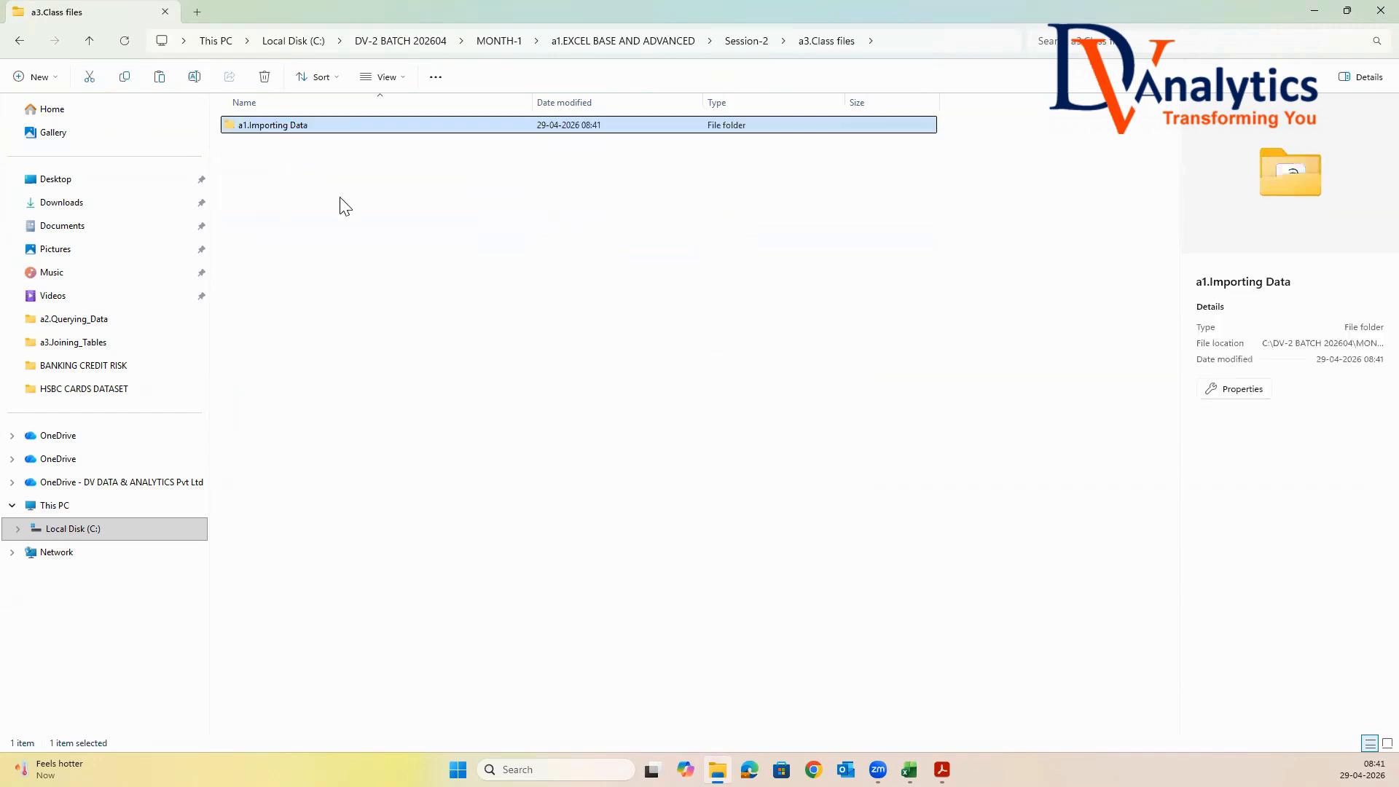
Open the copied a1.Importing Data folder, check its Global_sales files, and widen the Type column to show full file types
{"action": "left_click", "coordinate": [340, 198]}
{"action": "left_click", "coordinate": [265, 129]}
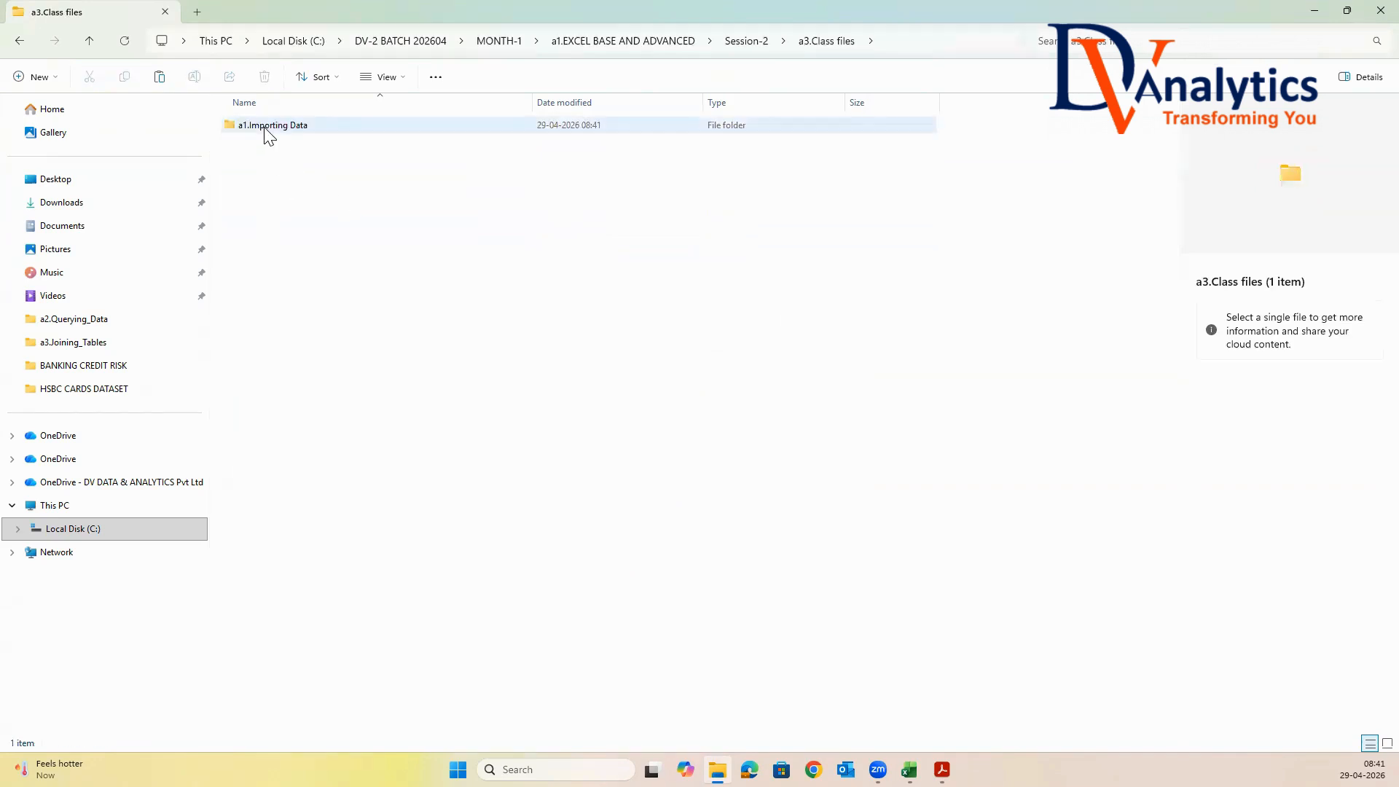
{"action": "double_click", "coordinate": [265, 128]}
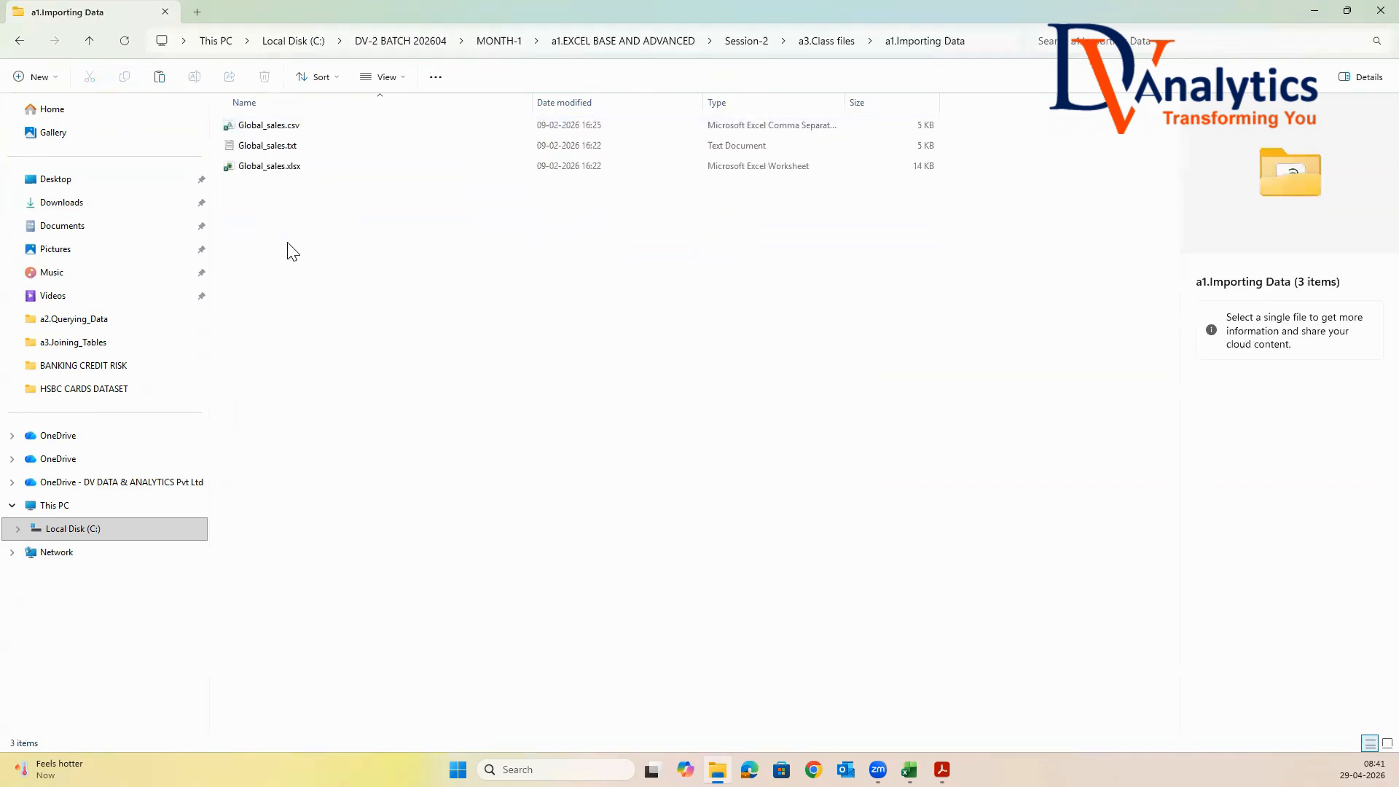
{"action": "left_click", "coordinate": [296, 167]}
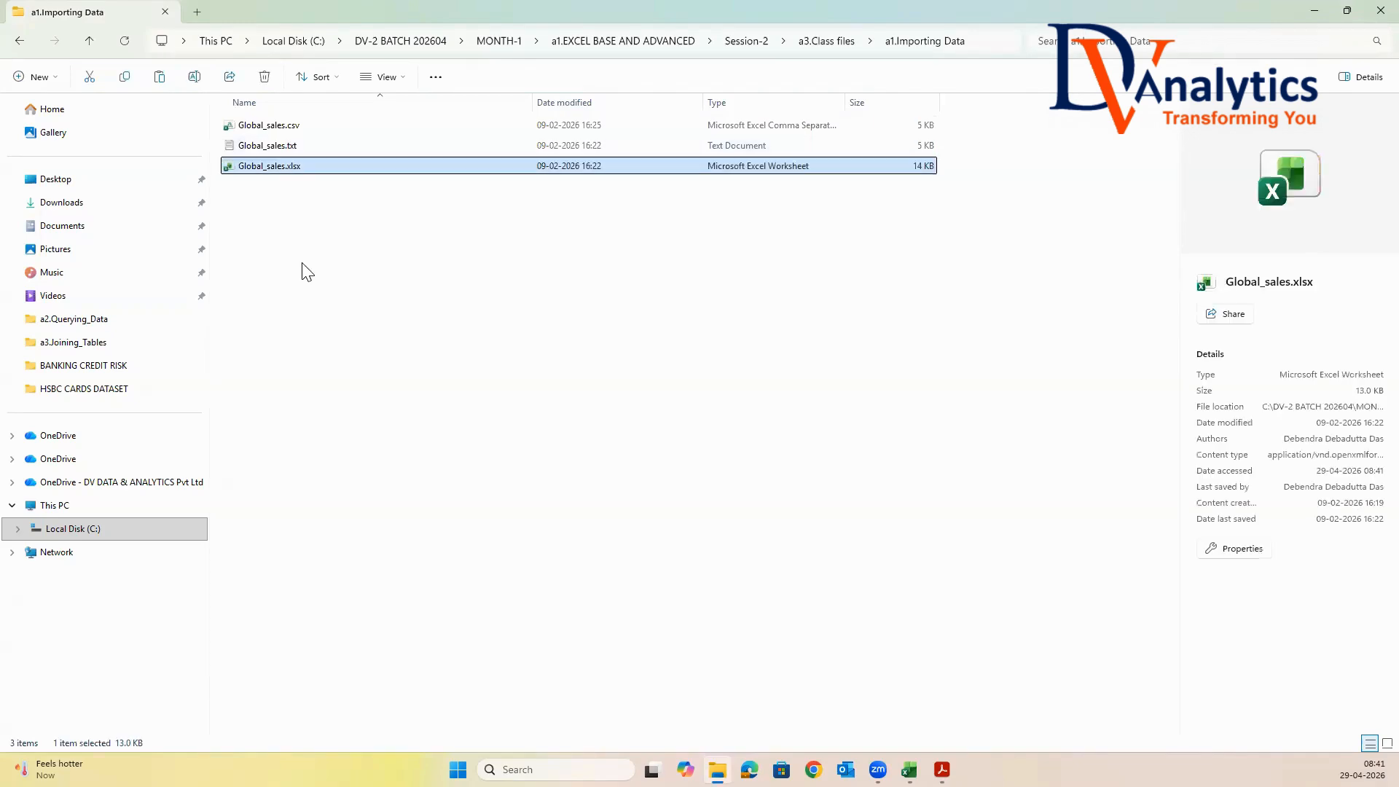
{"action": "left_click", "coordinate": [297, 144]}
{"action": "left_click", "coordinate": [277, 127]}
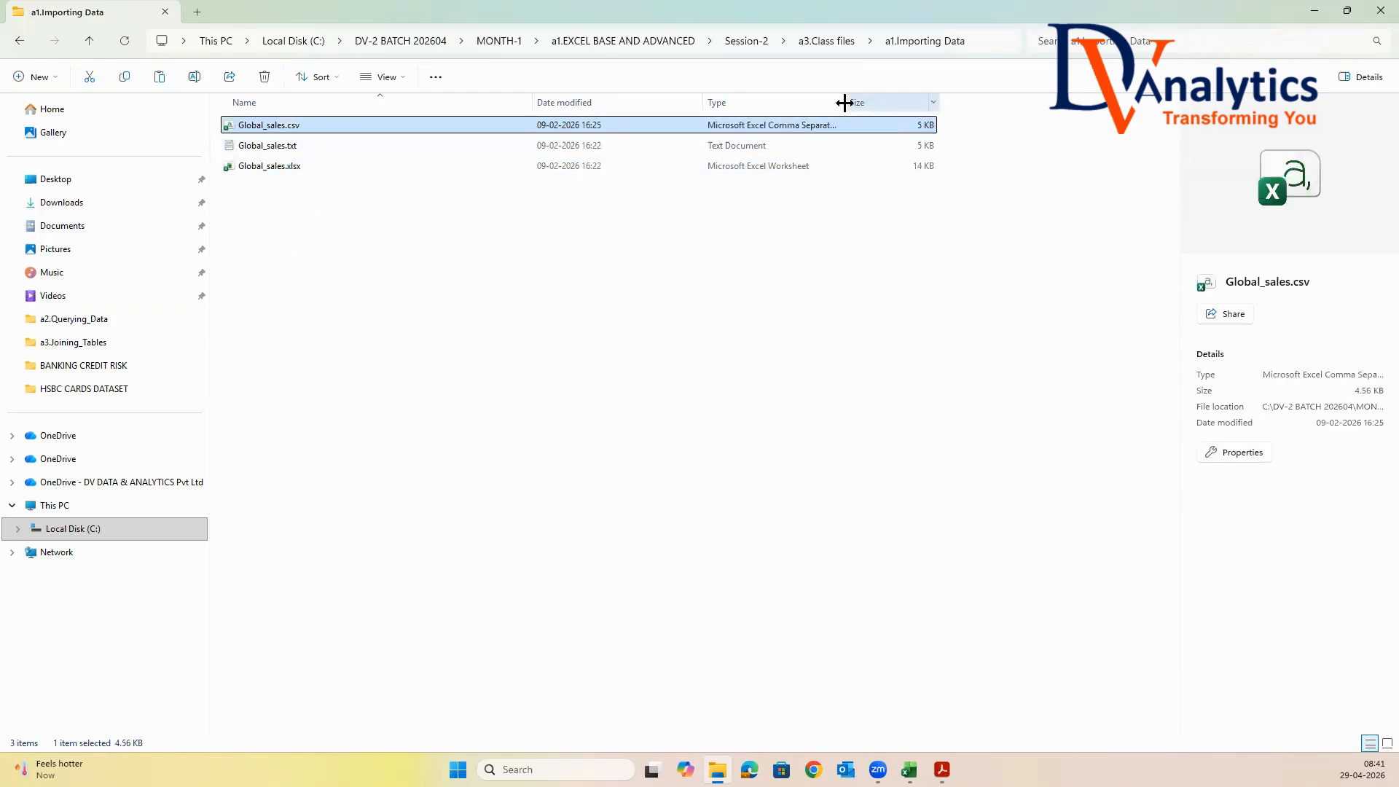
{"action": "left_click_drag", "start_coordinate": [844, 102], "coordinate": [1004, 103]}
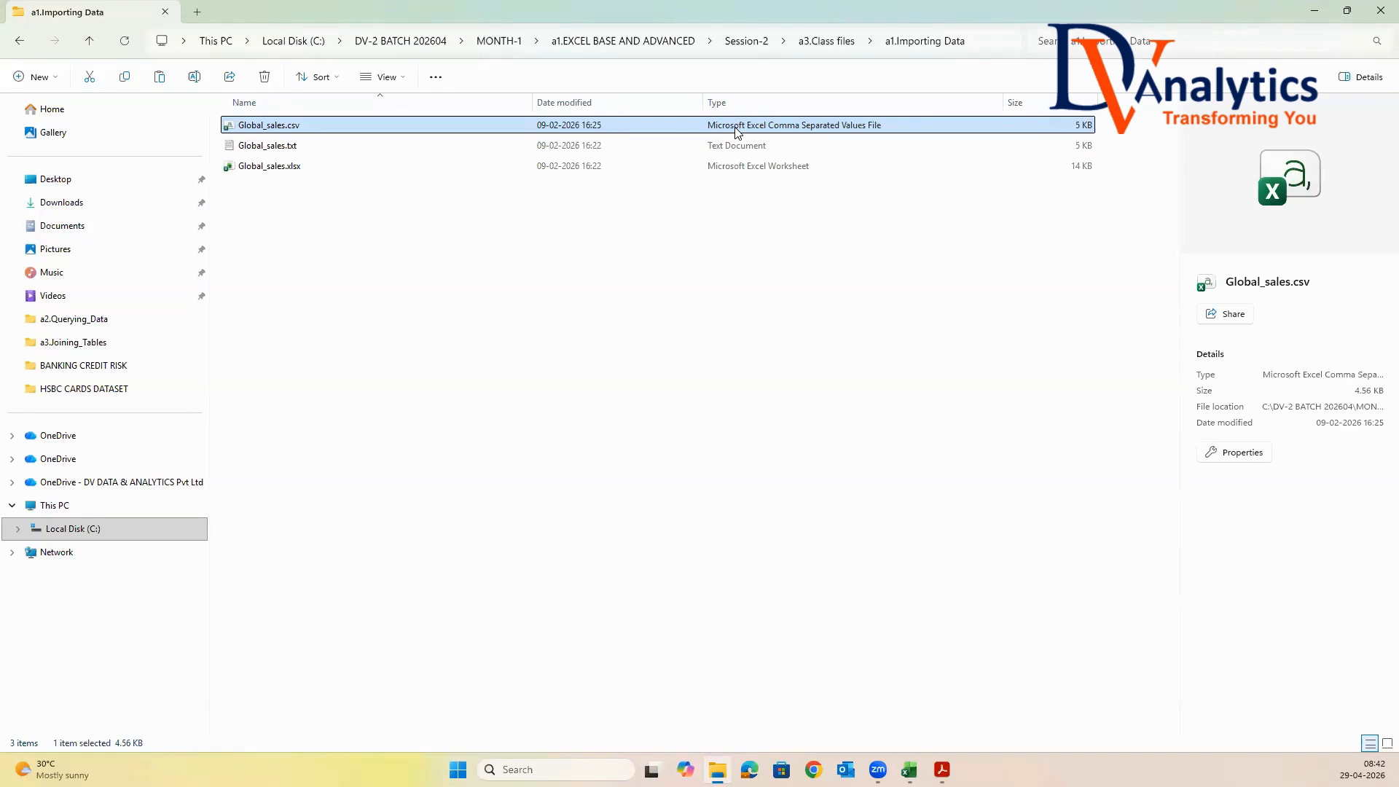
Create a new Microsoft Excel worksheet in the a1.Importing Data folder and name it DATA IMPORTING IN EXCEL
{"action": "right_click", "coordinate": [315, 284]}
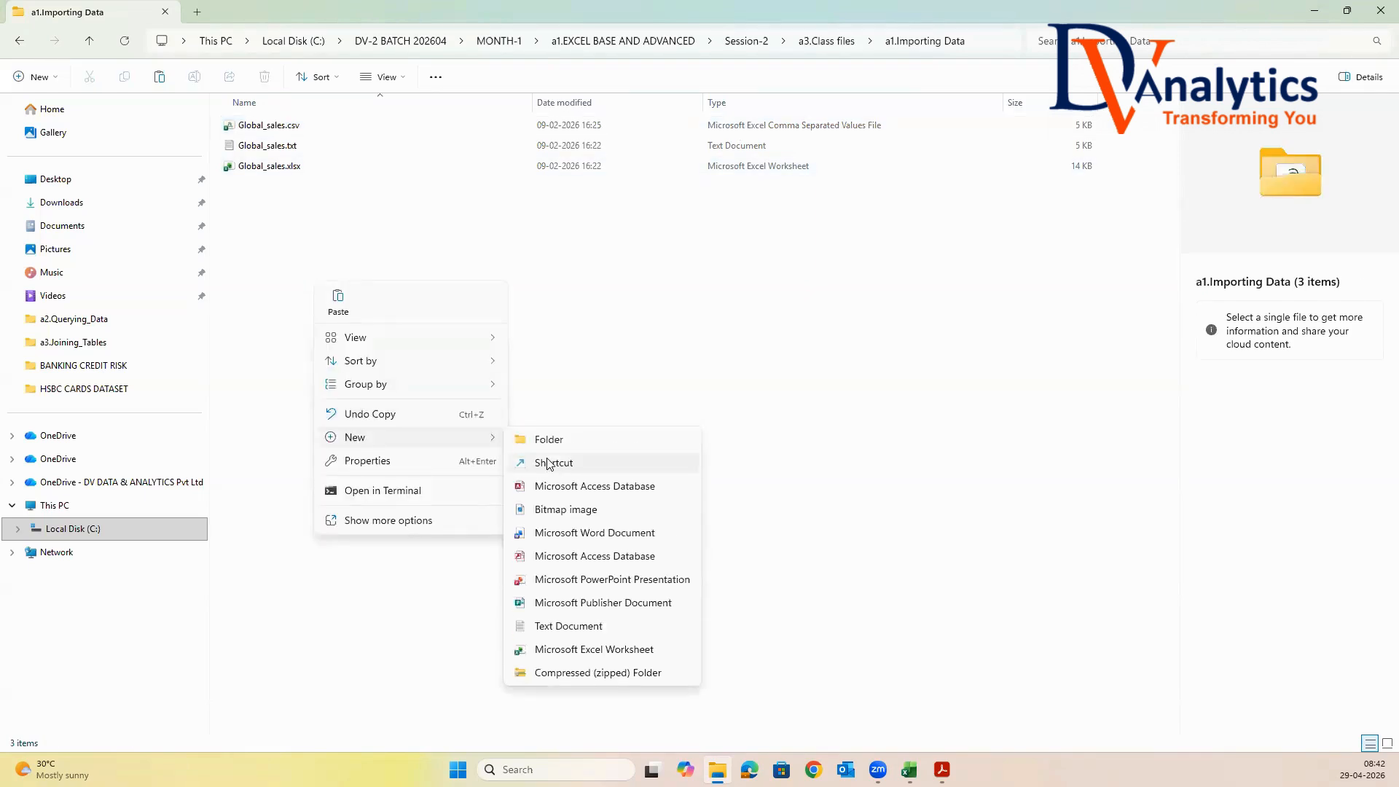
{"action": "left_click", "coordinate": [587, 647]}
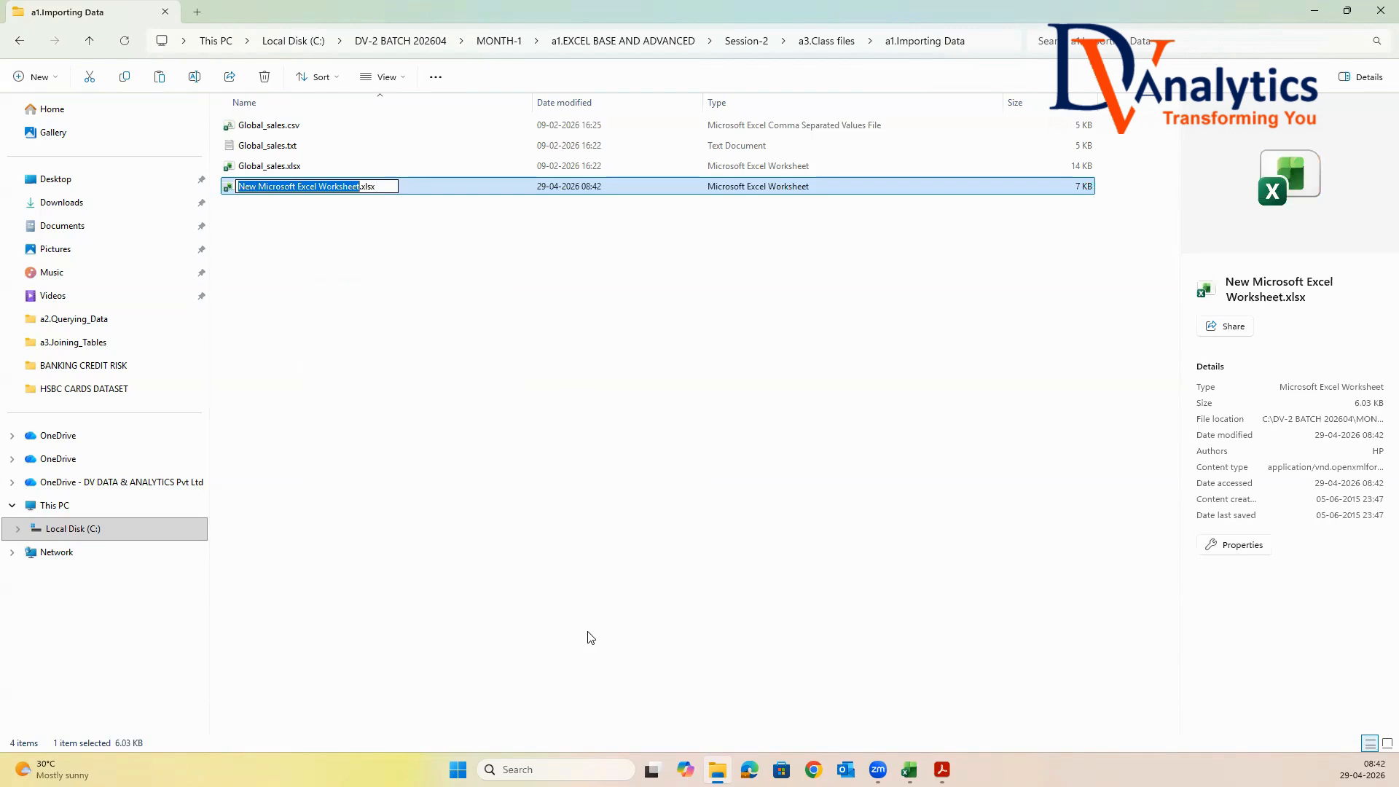
{"action": "type", "text": "DATA READI"}
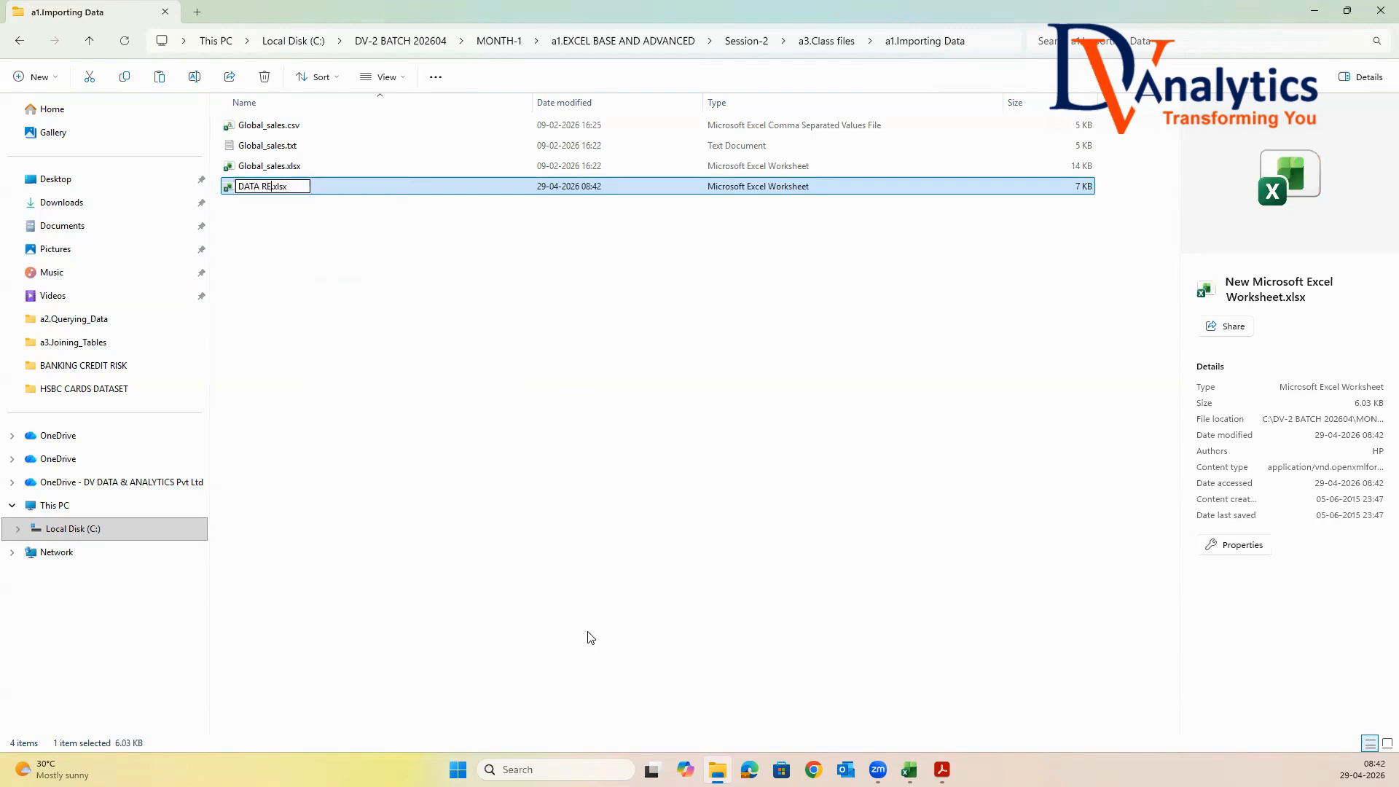
{"action": "key", "text": "BackSpace"}
{"action": "key", "text": "BackSpace"}
{"action": "key", "text": "BackSpace"}
{"action": "key", "text": "BackSpace"}
{"action": "key", "text": "BackSpace"}
{"action": "type", "text": "IMPORTING IN EXCEL"}
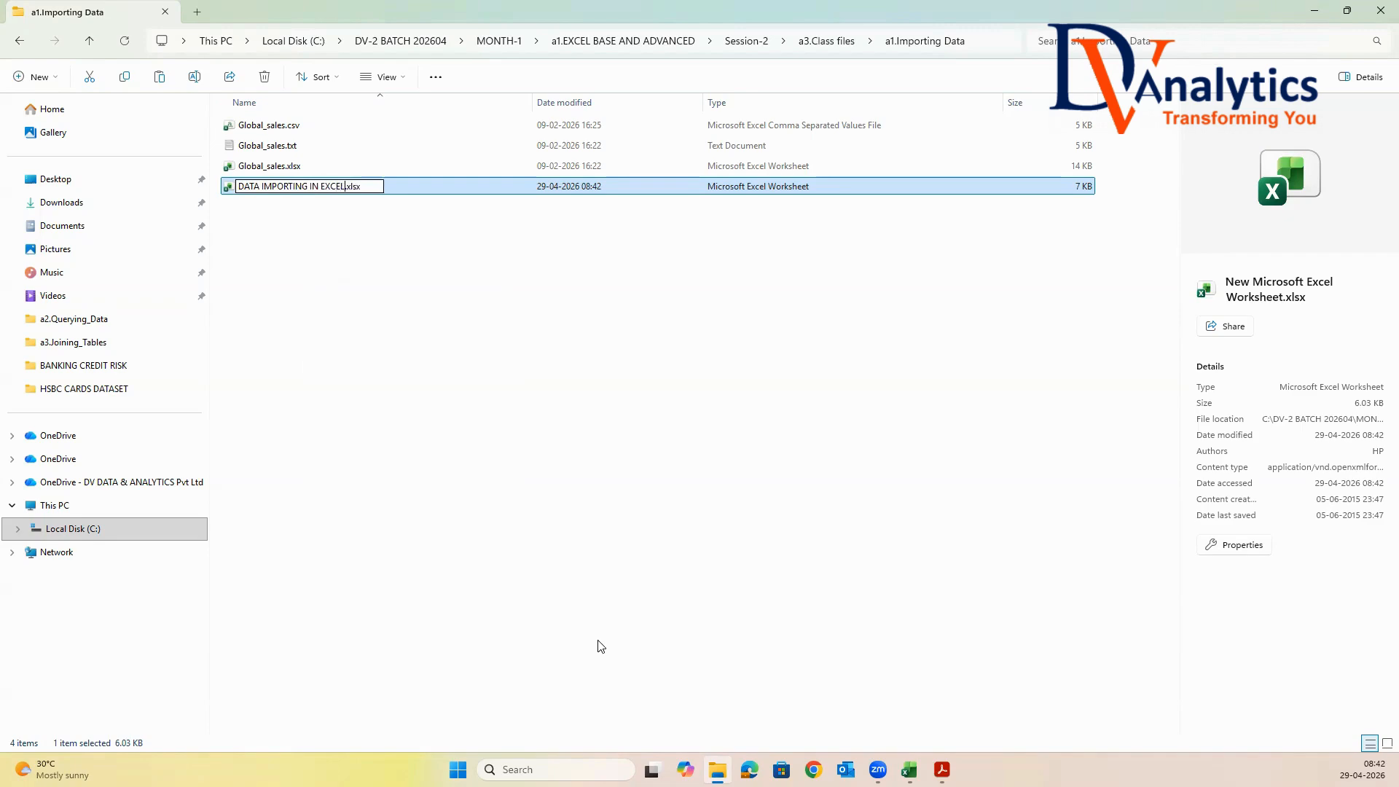
{"action": "left_click", "coordinate": [385, 284]}
Open the DATA IMPORTING IN EXCEL.xlsx workbook from the a1.Importing Data folder
{"action": "left_click", "coordinate": [298, 192]}
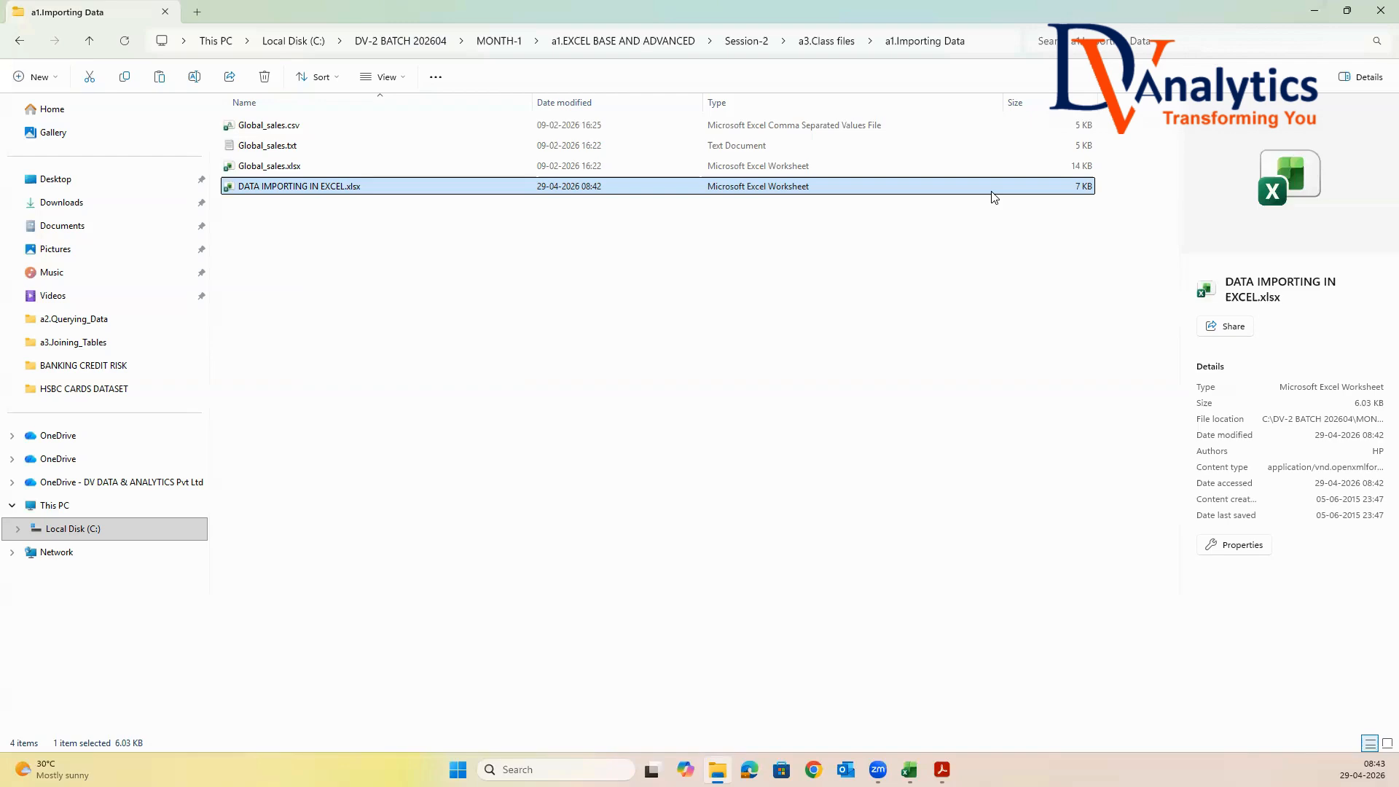
{"action": "left_click", "coordinate": [321, 285]}
{"action": "left_click", "coordinate": [337, 187]}
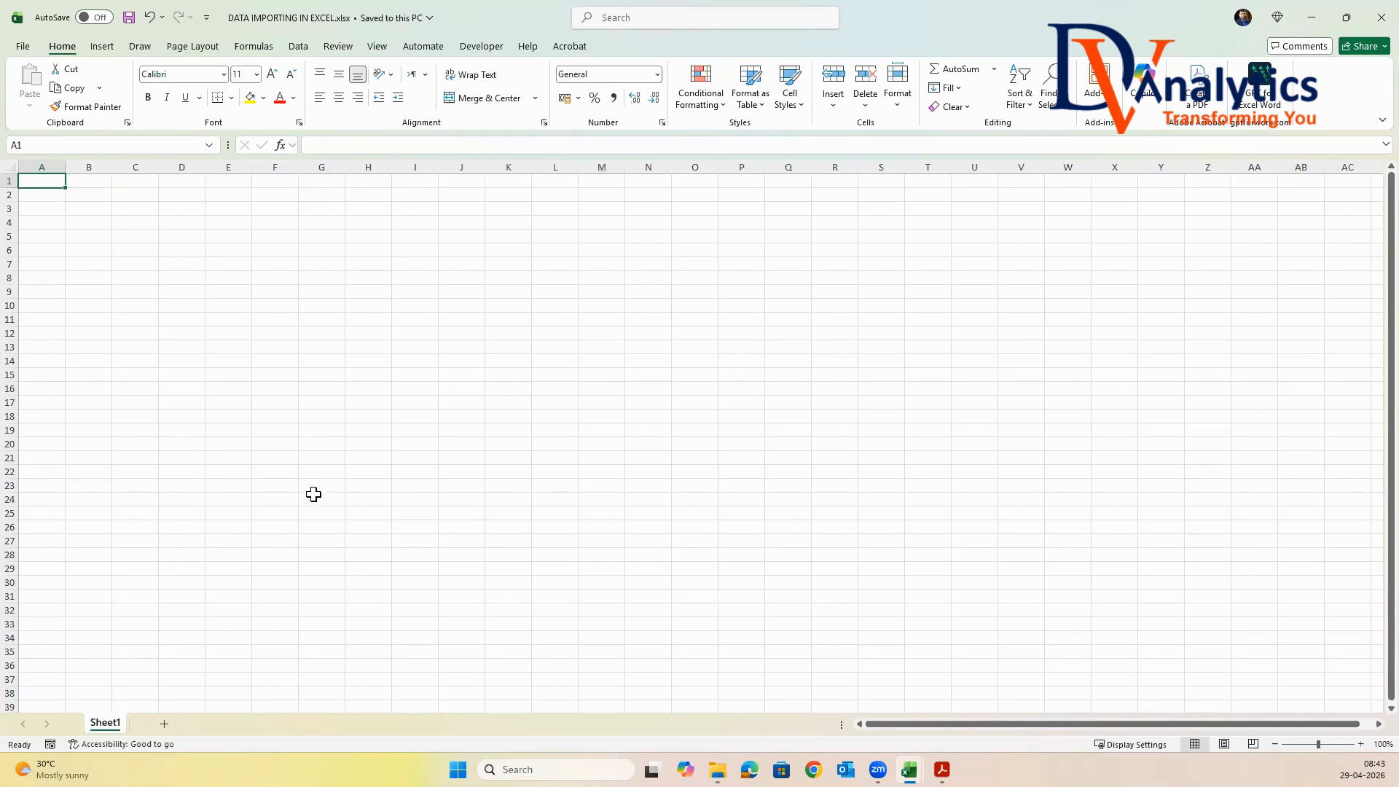
Show the empty worksheet's grid by selecting single columns, single rows and the range B1:I18
{"action": "left_click", "coordinate": [53, 167]}
{"action": "left_click", "coordinate": [80, 166]}
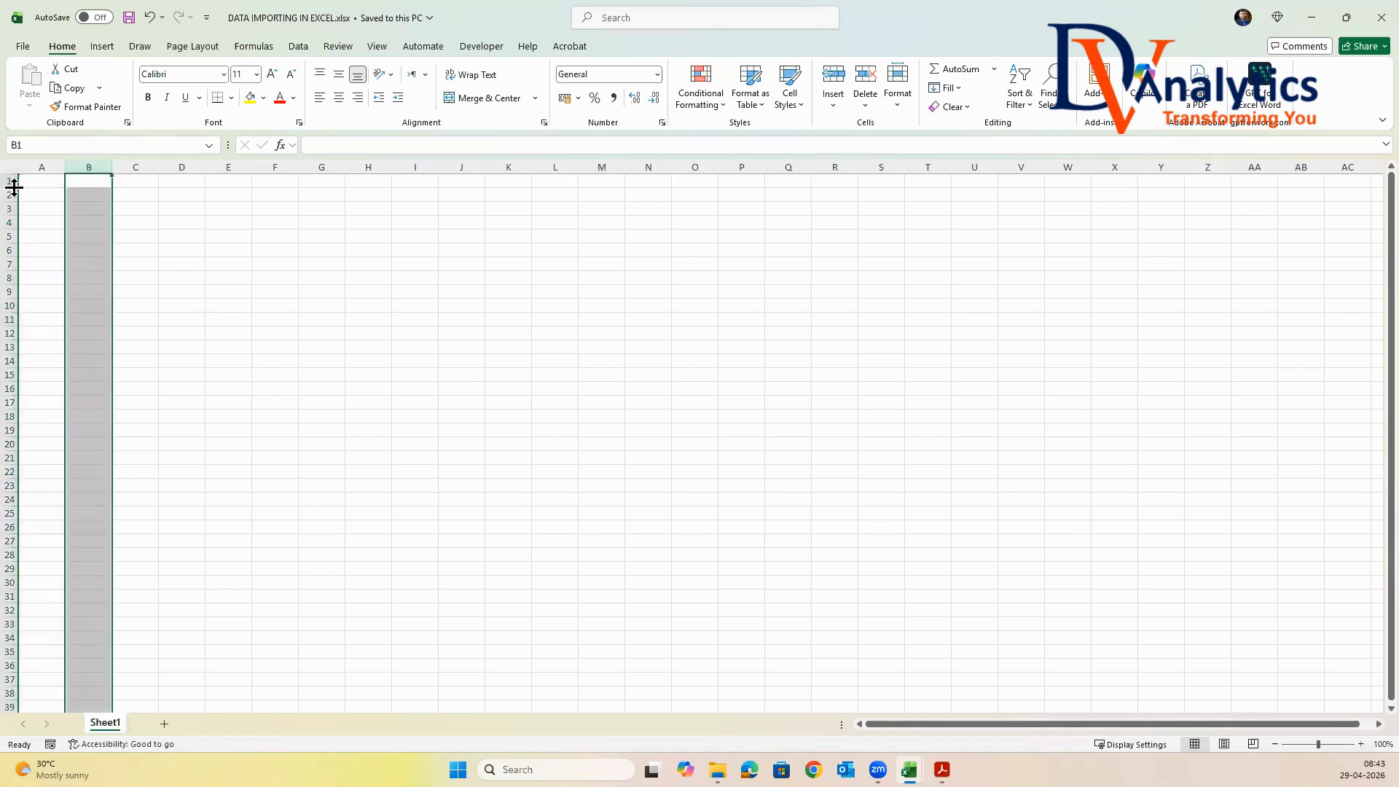
{"action": "left_click", "coordinate": [9, 198]}
{"action": "left_click", "coordinate": [10, 209]}
{"action": "left_click_drag", "start_coordinate": [101, 183], "coordinate": [417, 417]}
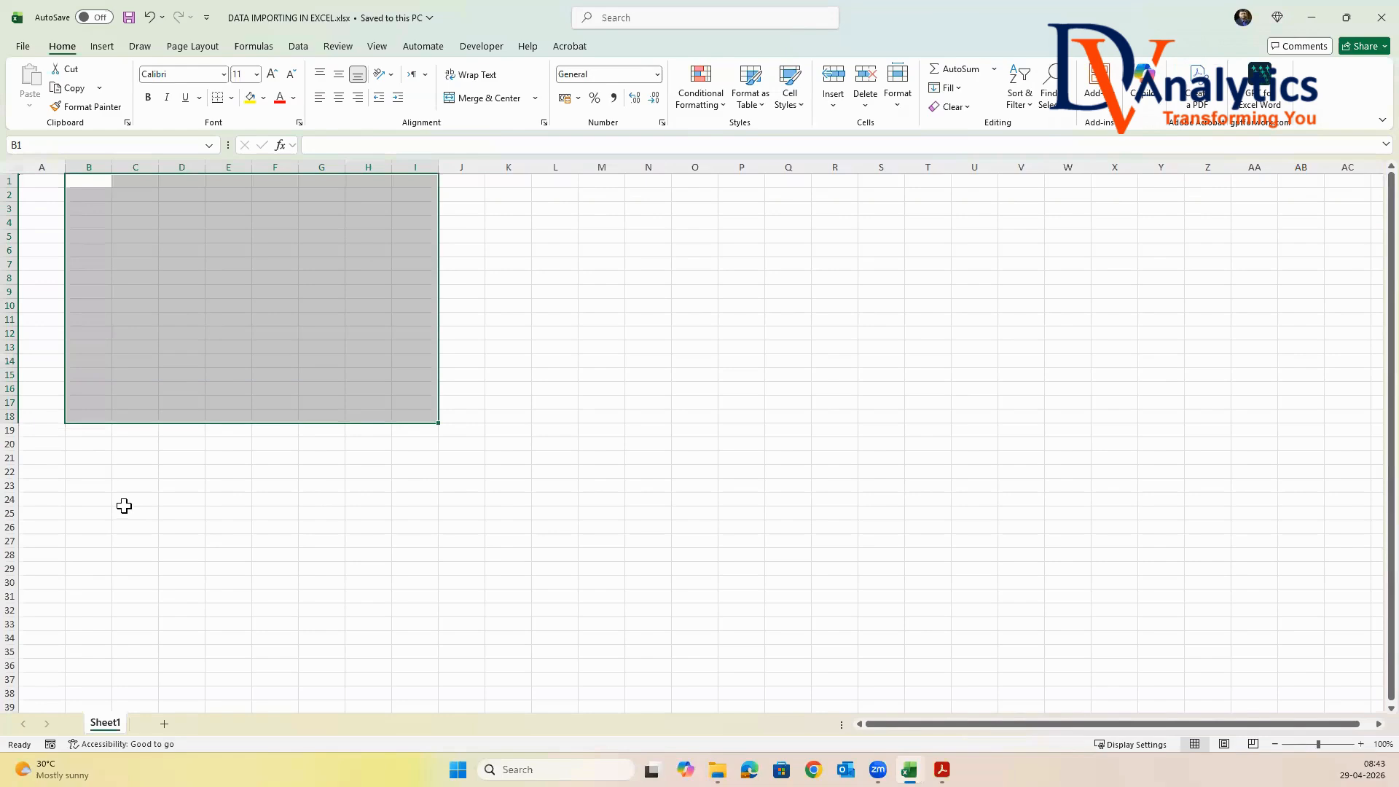
{"action": "left_click", "coordinate": [124, 506]}
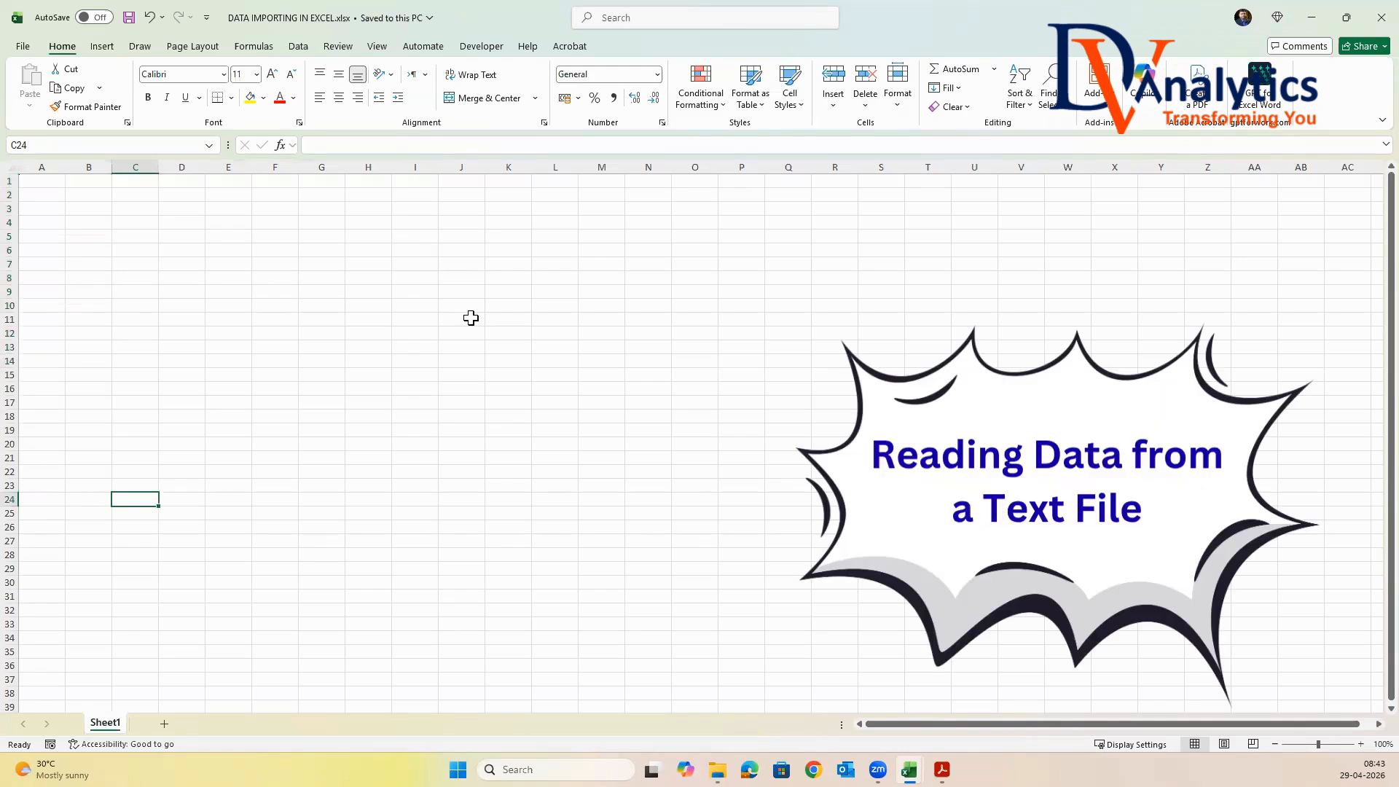
From cell A1, review the Get Data source categories, including files, databases, Azure, Fabric & Power Platform, online services and other sources
{"action": "left_click", "coordinate": [45, 181]}
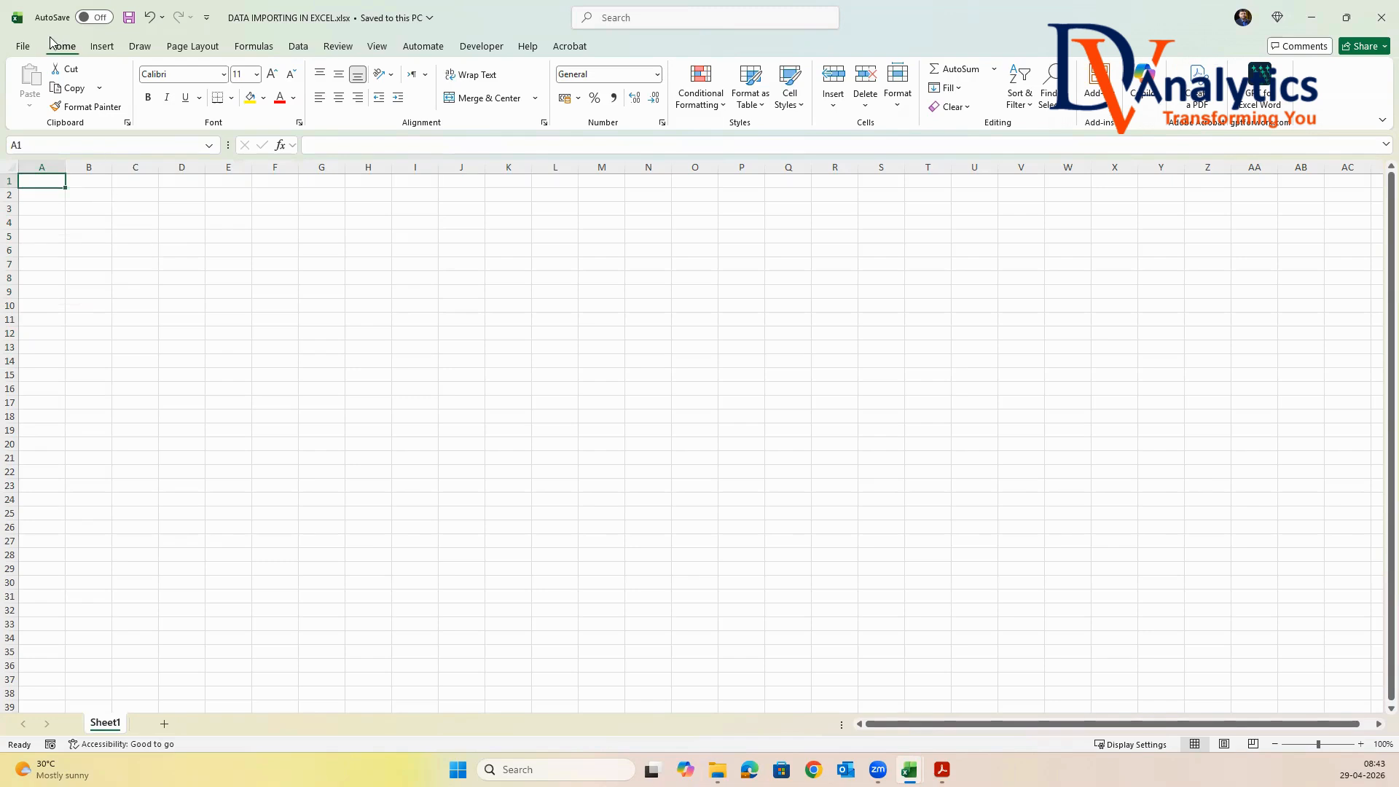
{"action": "left_click", "coordinate": [301, 48]}
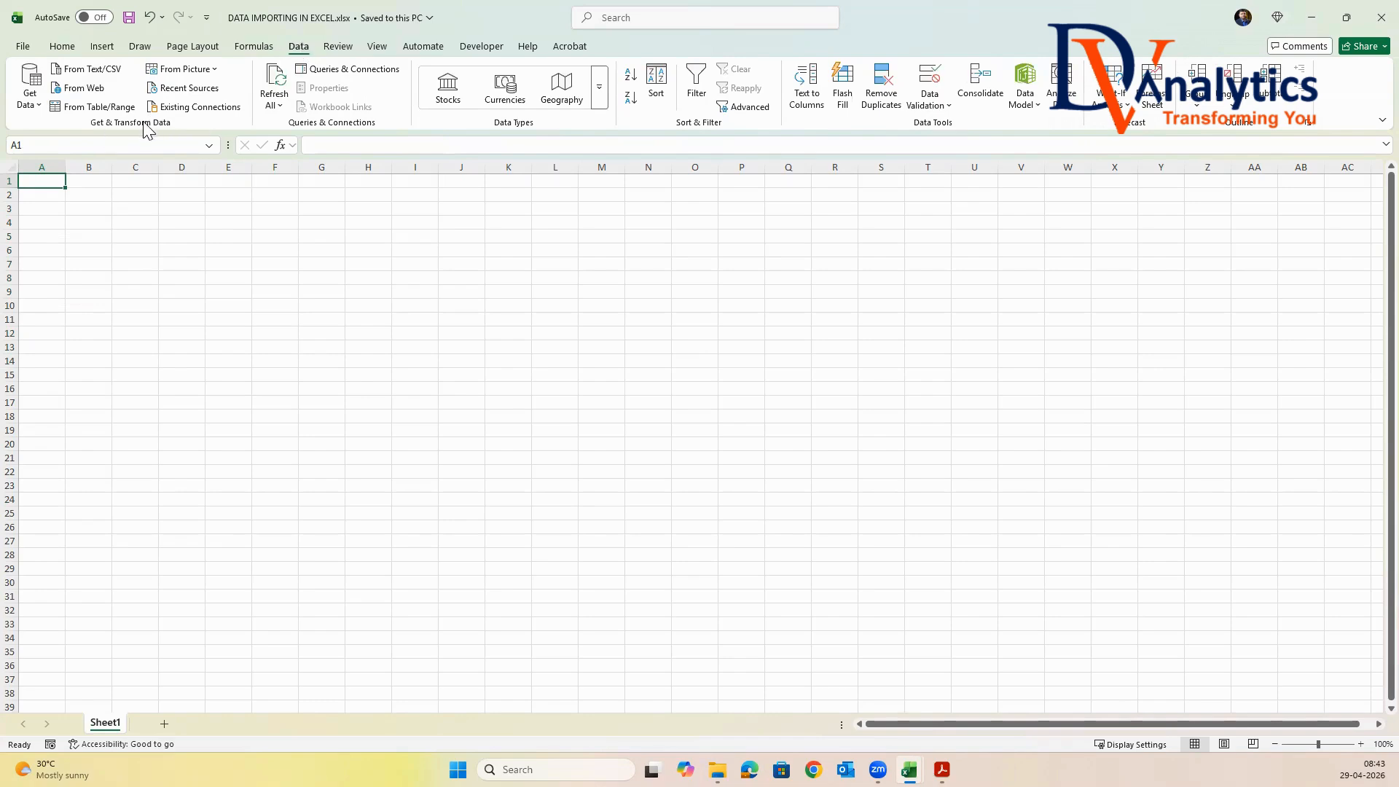
{"action": "left_click", "coordinate": [29, 105]}
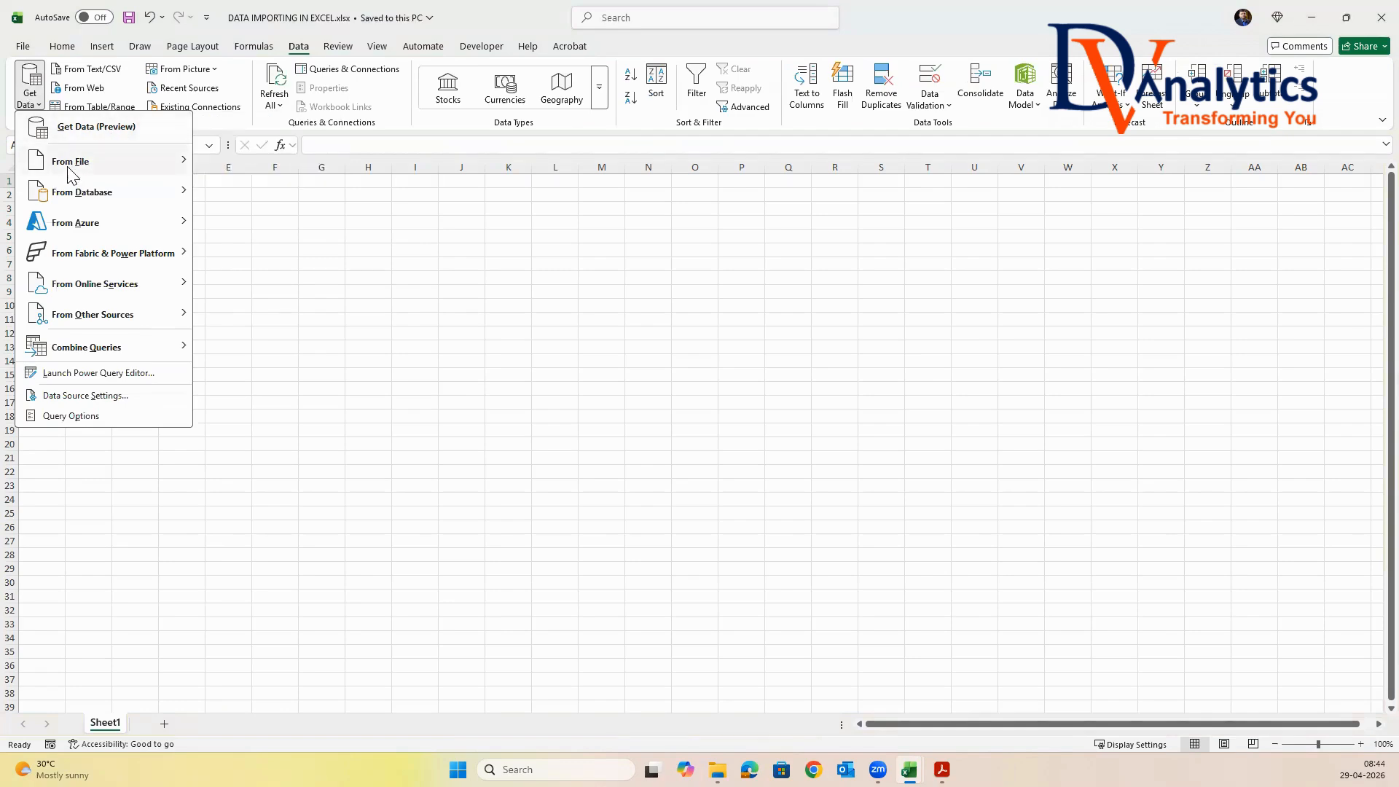
{"action": "mouse_move", "coordinate": [73, 163]}
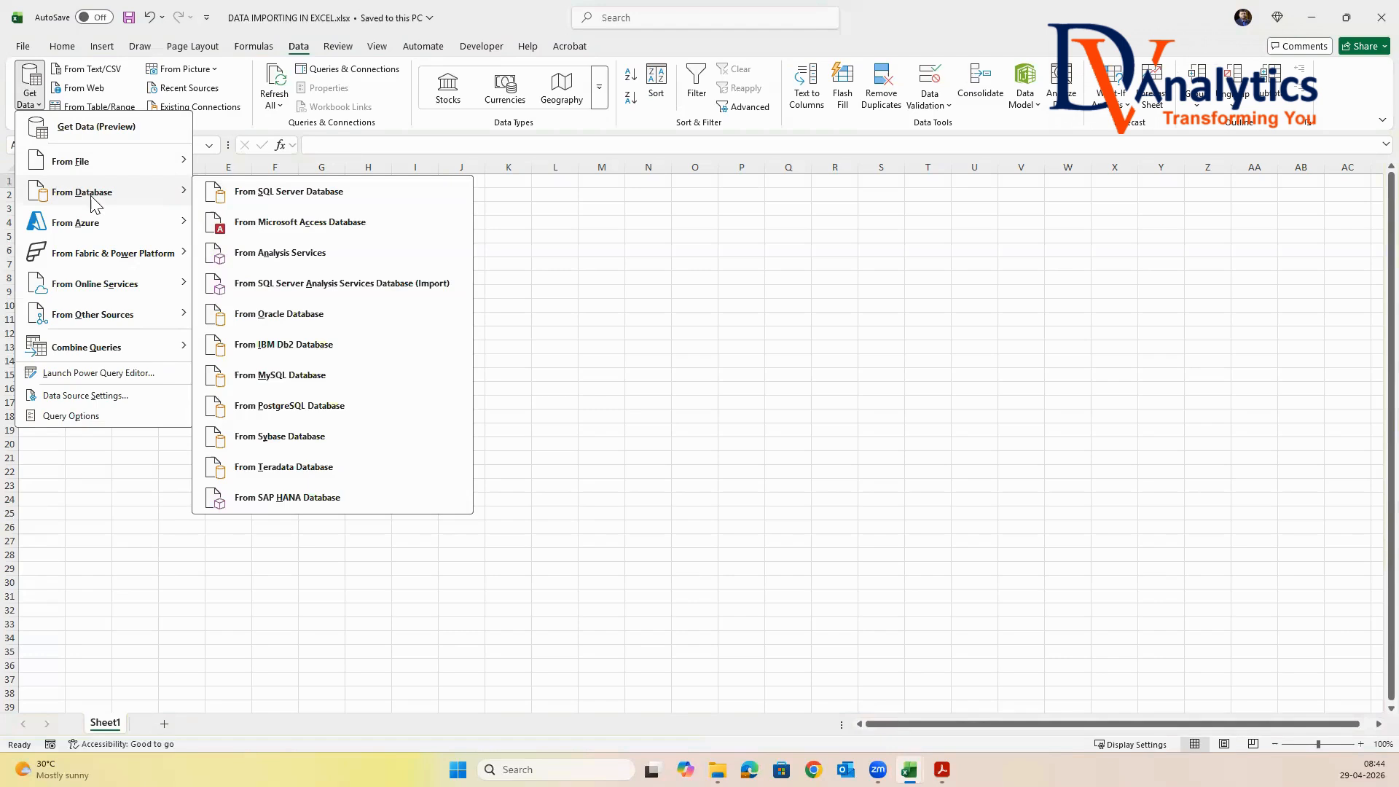
{"action": "mouse_move", "coordinate": [91, 234]}
{"action": "mouse_move", "coordinate": [130, 266]}
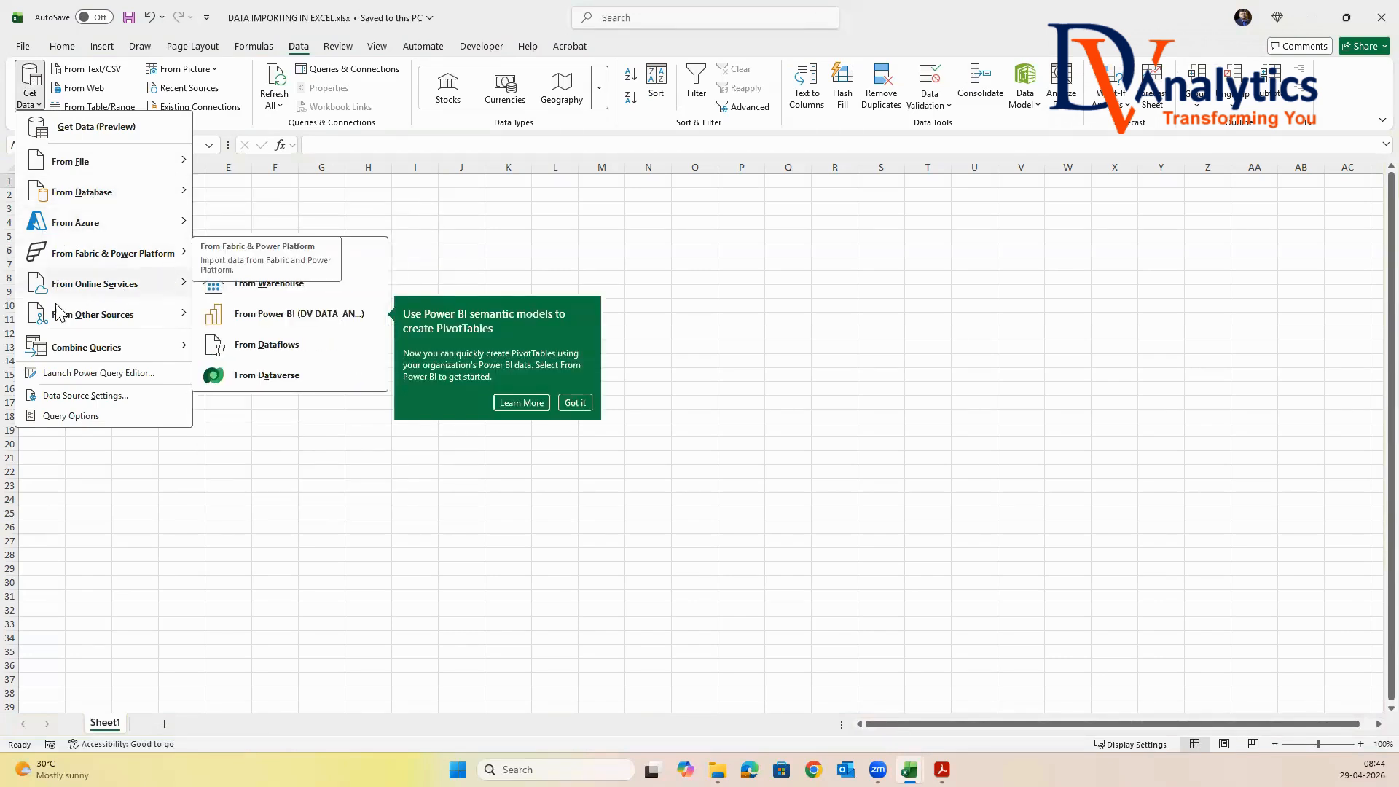
{"action": "mouse_move", "coordinate": [100, 290]}
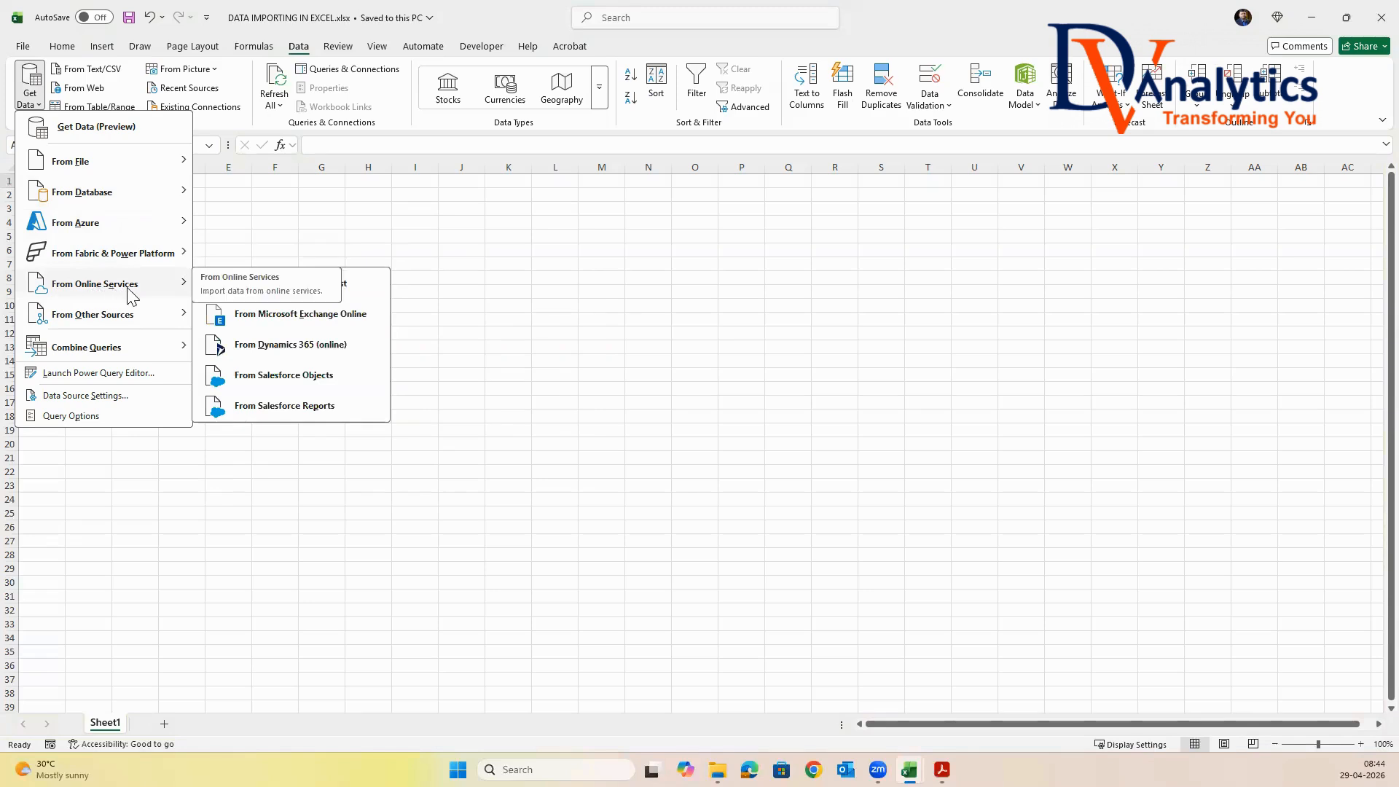
{"action": "mouse_move", "coordinate": [140, 323]}
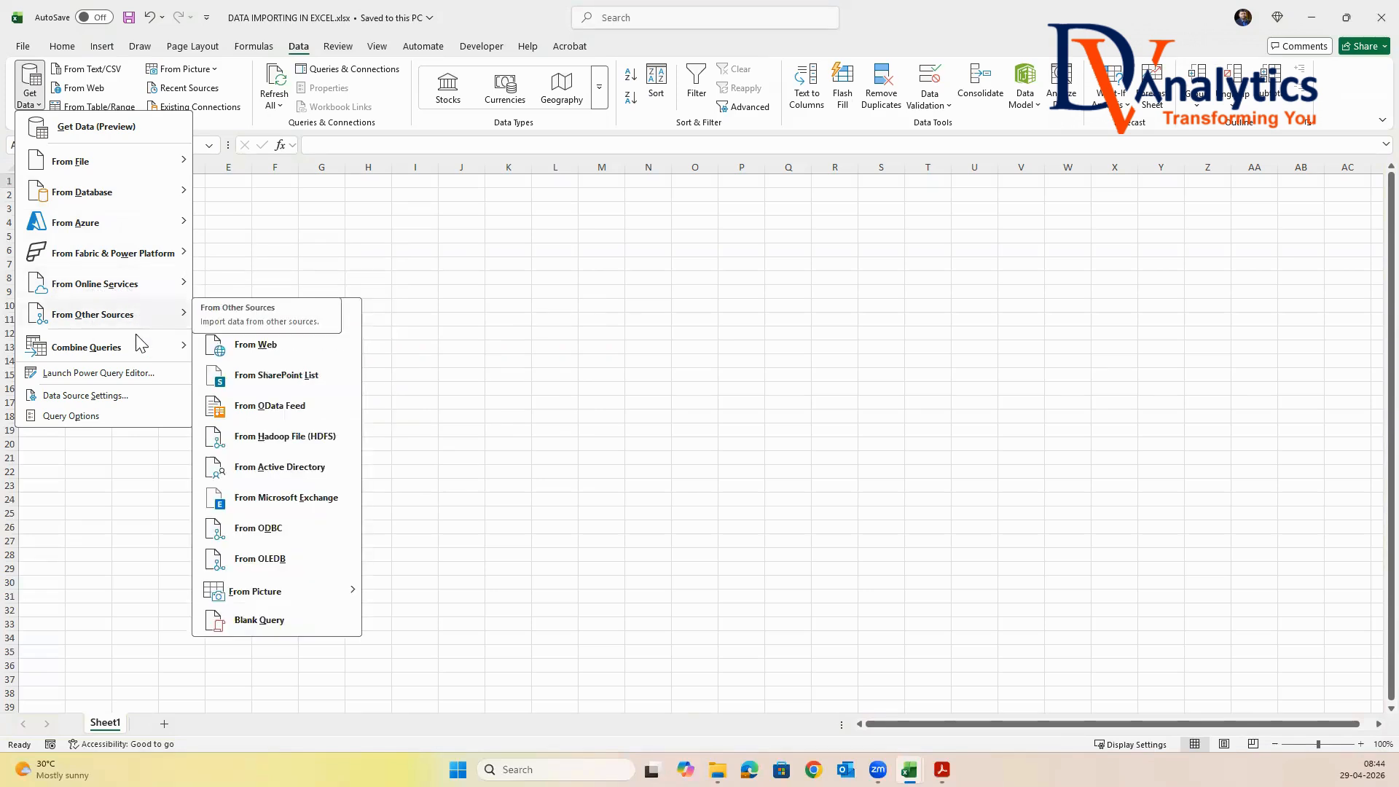
{"action": "mouse_move", "coordinate": [111, 355]}
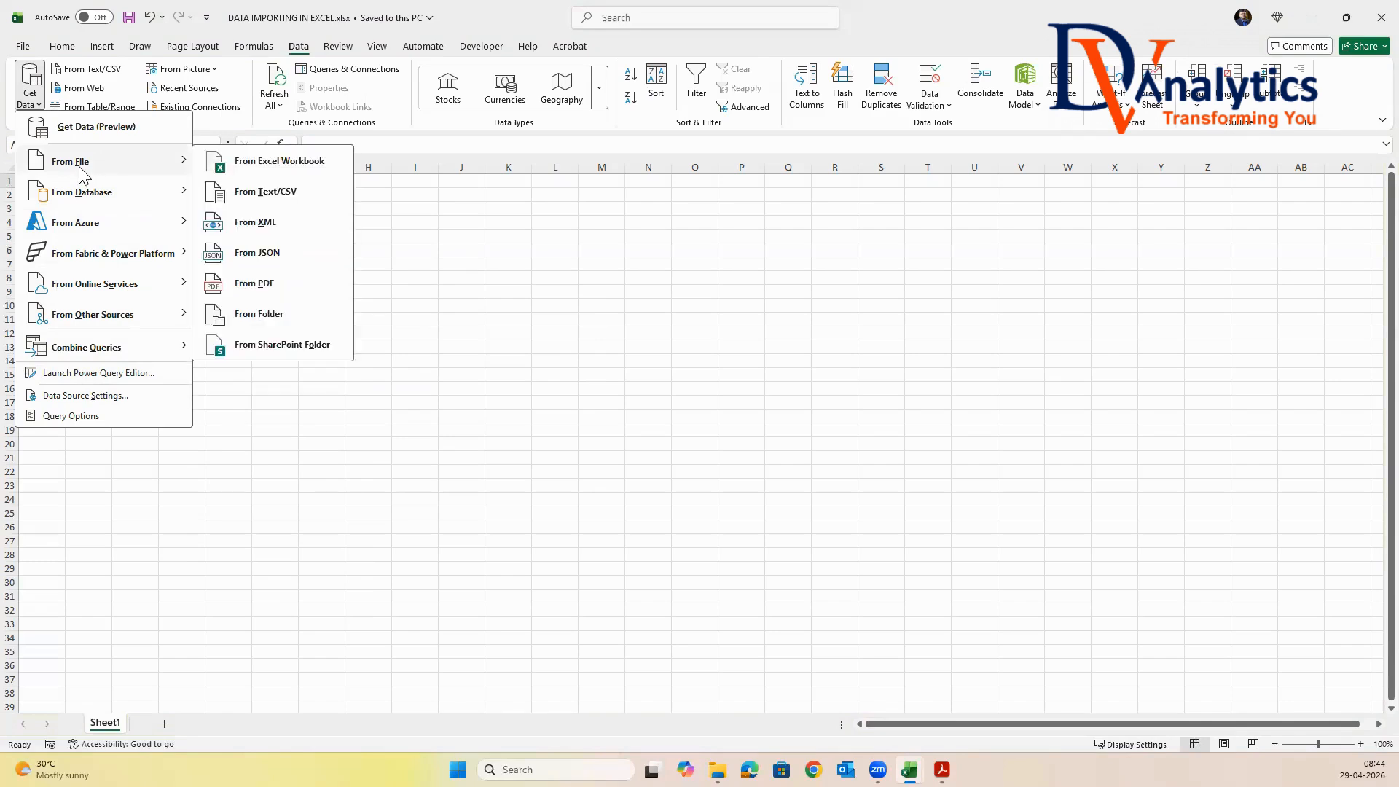
Start an import from a Text/CSV file and browse to the DV-2 BATCH 202604 folder on Local Disk (C:)
{"action": "left_click", "coordinate": [271, 192]}
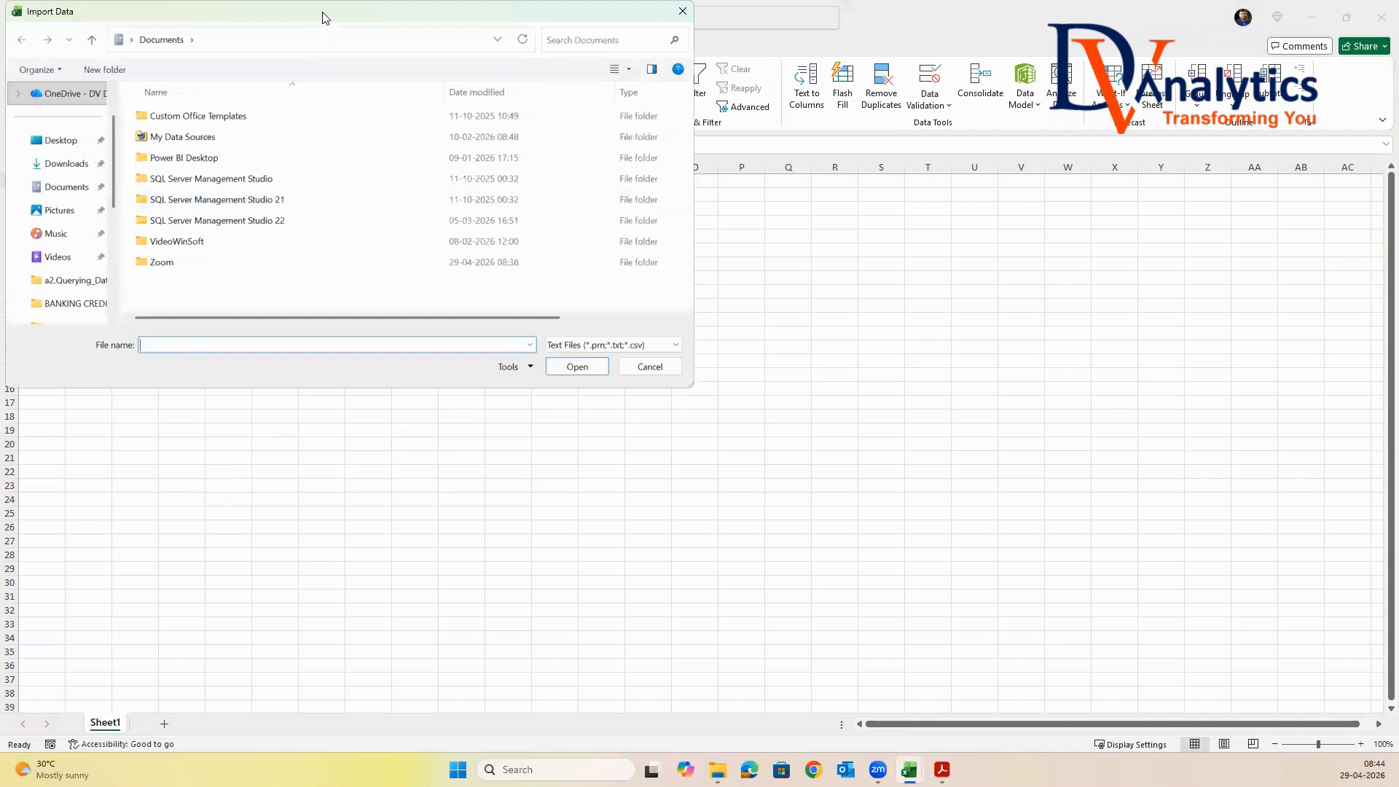
{"action": "left_click_drag", "start_coordinate": [325, 18], "coordinate": [647, 129]}
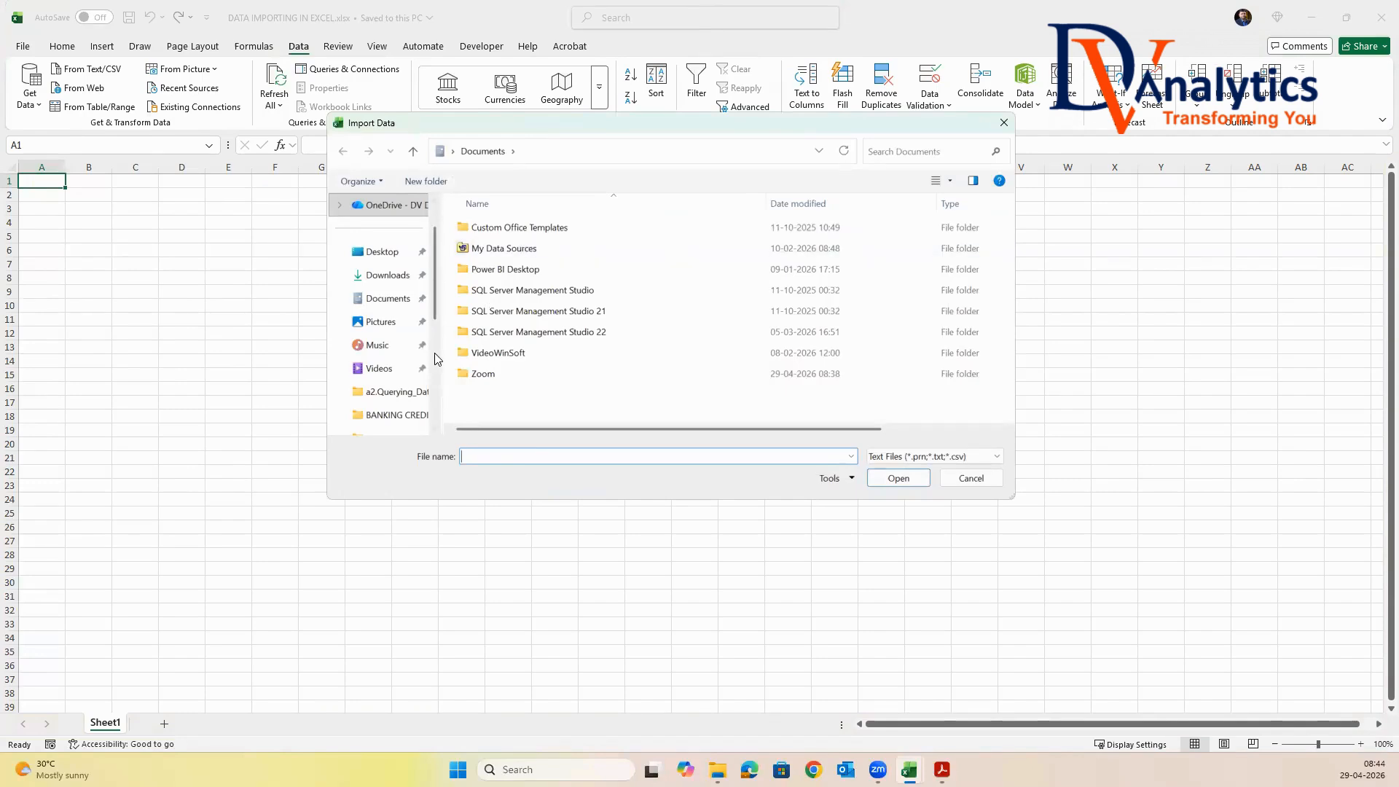
{"action": "left_click_drag", "start_coordinate": [432, 307], "coordinate": [432, 393]}
{"action": "left_click", "coordinate": [395, 368]}
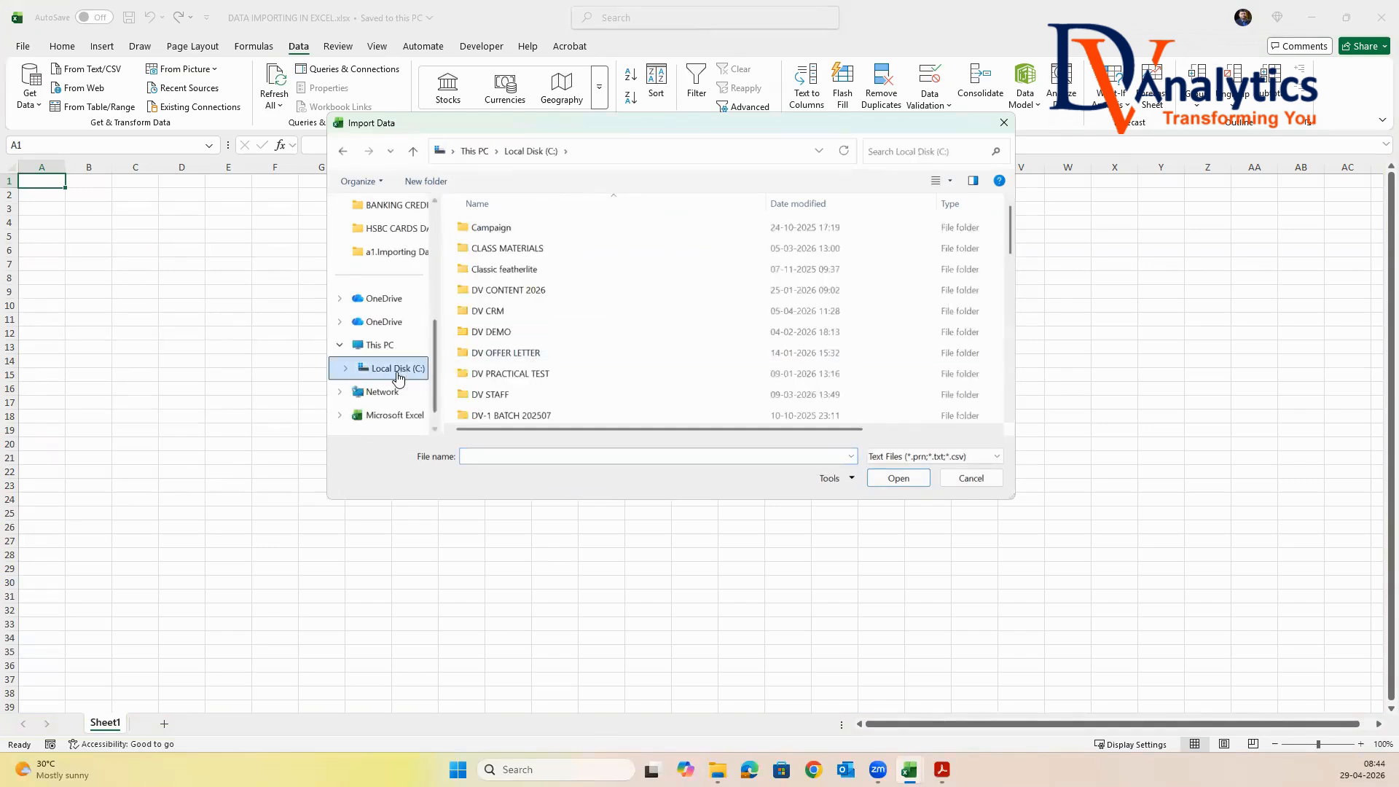
{"action": "scroll", "coordinate": [621, 333], "scroll_direction": "down", "scroll_amount": 3}
{"action": "scroll", "coordinate": [621, 333], "scroll_direction": "down", "scroll_amount": 3}
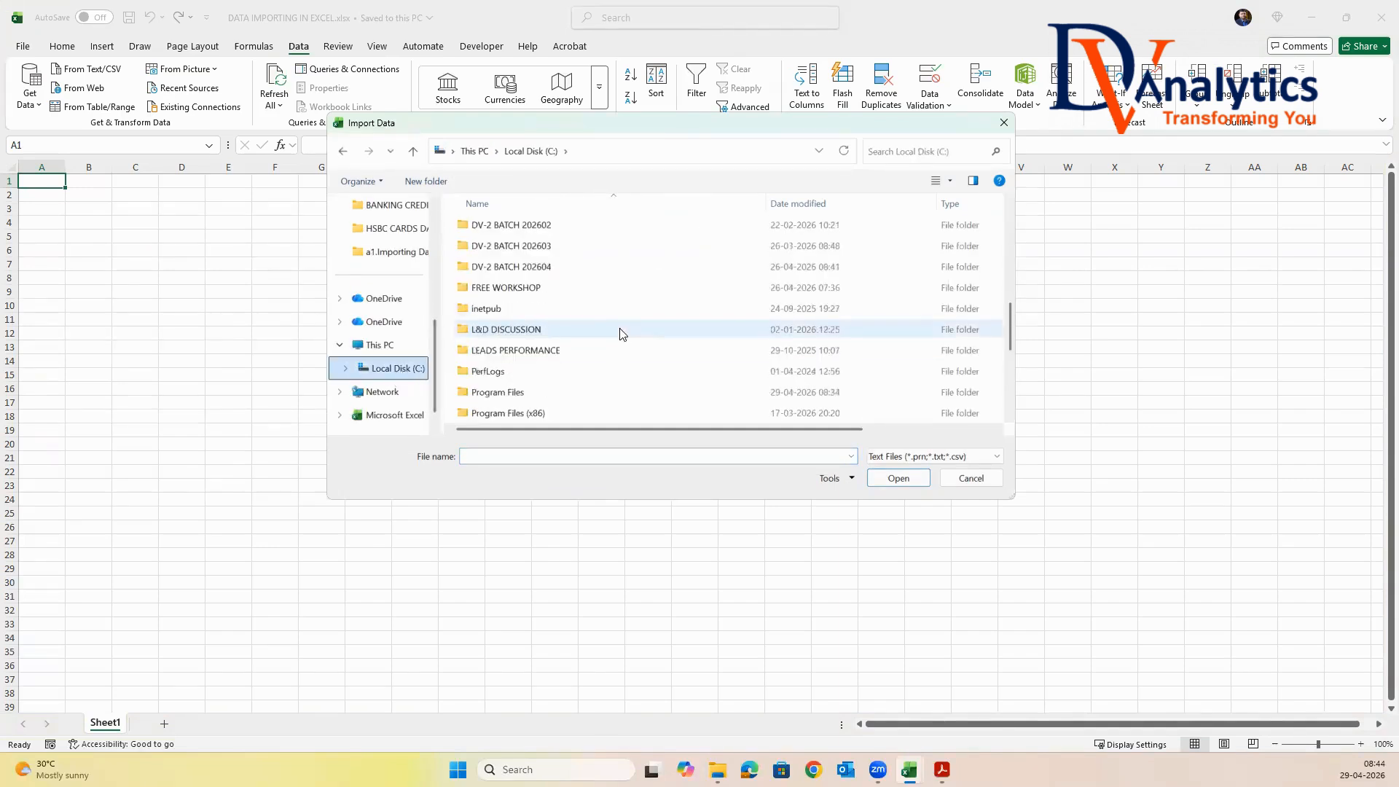
{"action": "double_click", "coordinate": [530, 267]}
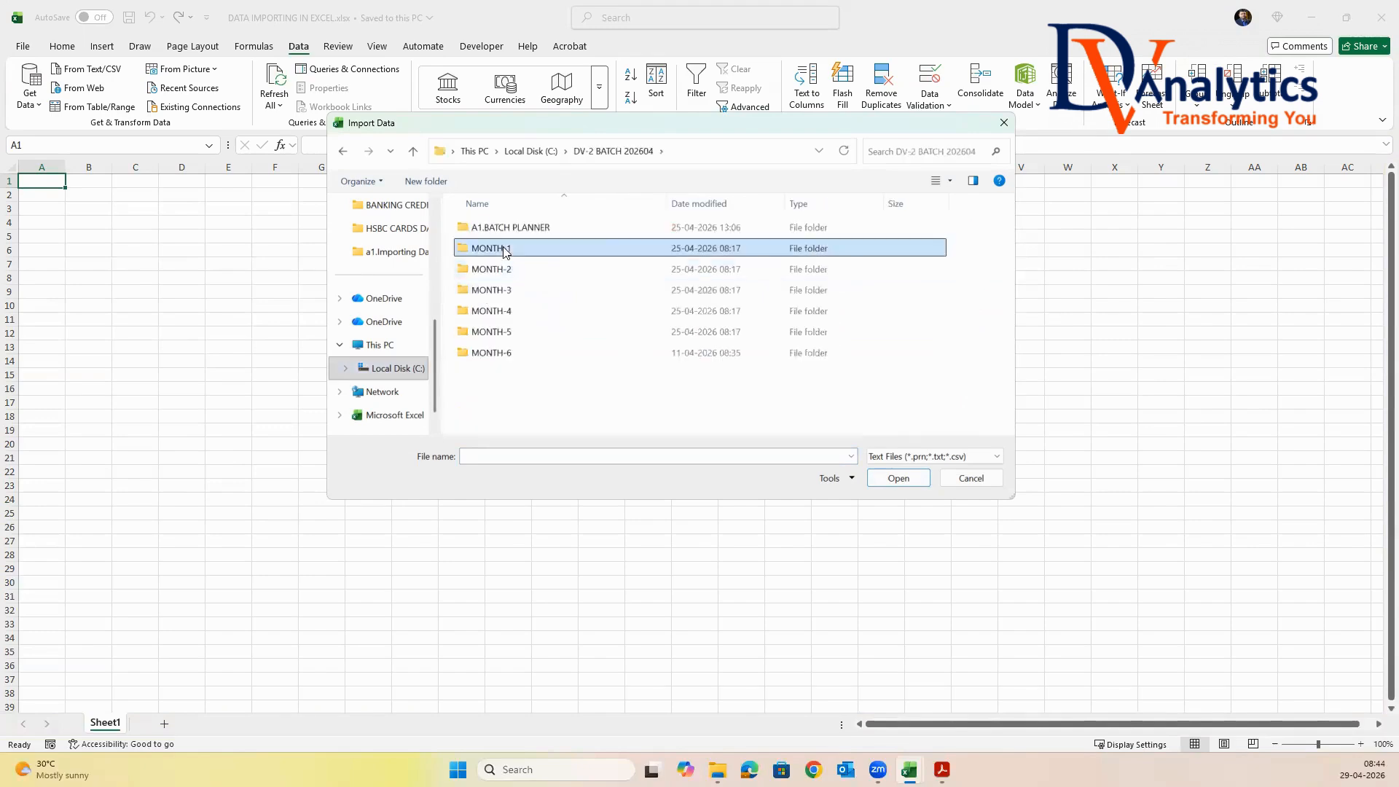
Choose Global_sales.txt for import from MONTH-1 > a1.EXCEL BASE AND ADVANCED > Session-2 > a3.Class files > a1.Importing Data
{"action": "double_click", "coordinate": [500, 248]}
{"action": "double_click", "coordinate": [512, 228]}
{"action": "double_click", "coordinate": [505, 249]}
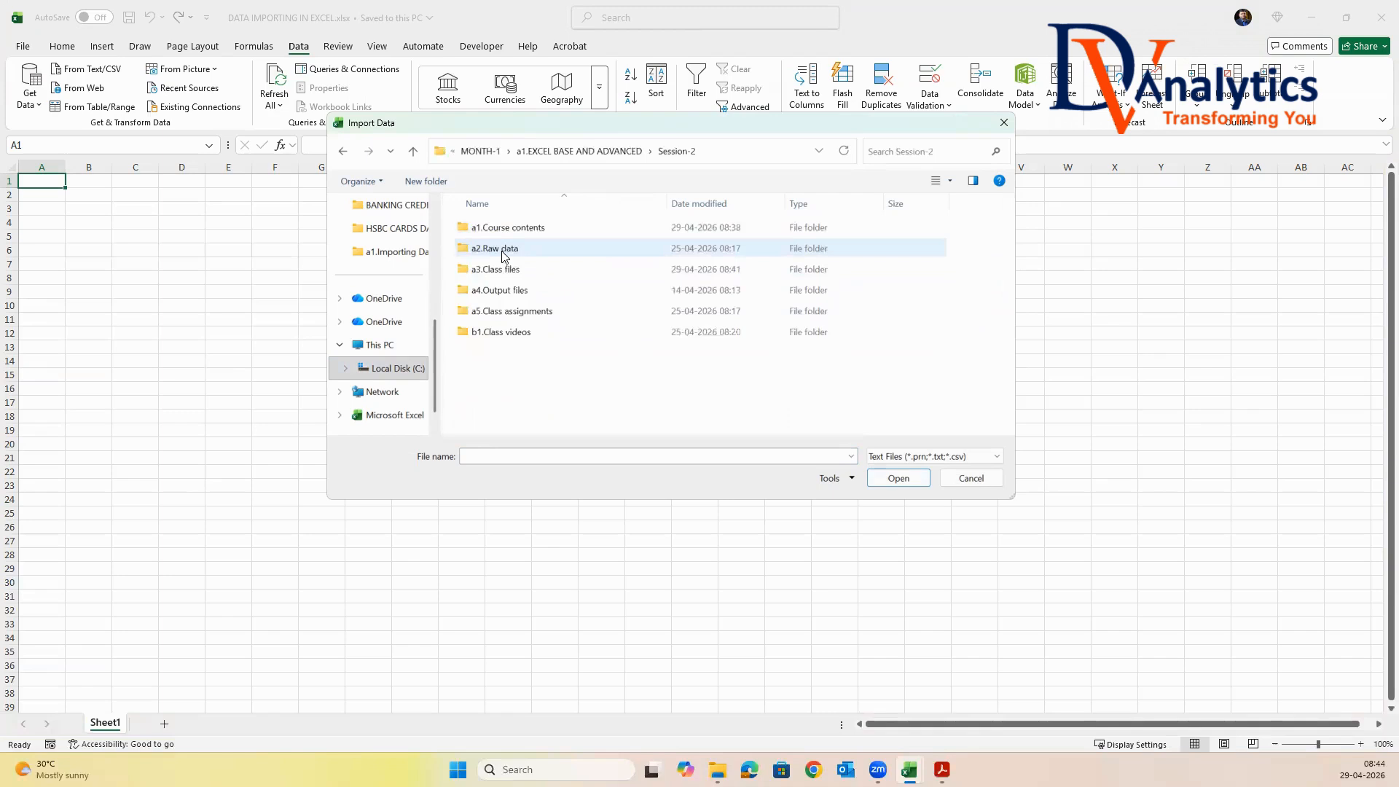
{"action": "double_click", "coordinate": [504, 269]}
{"action": "double_click", "coordinate": [507, 230]}
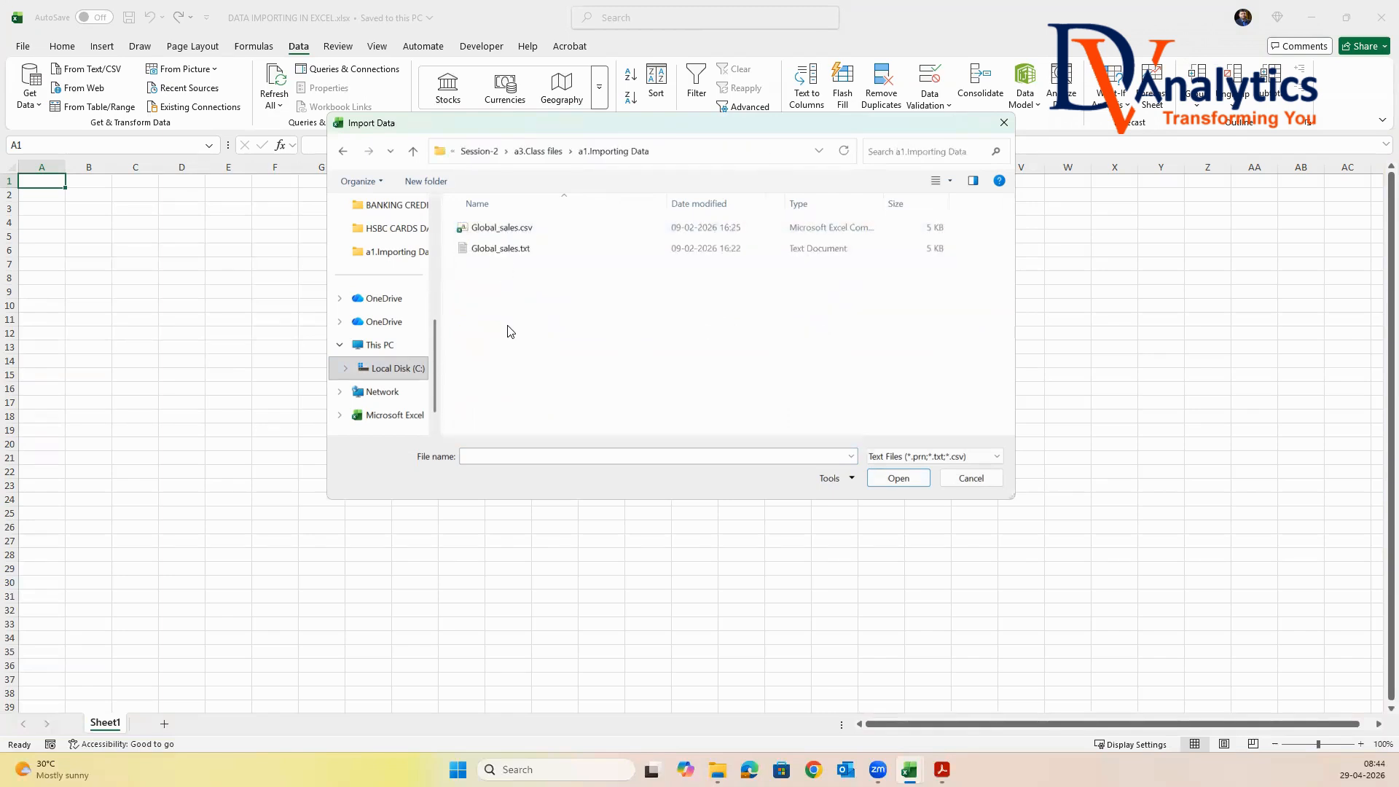
{"action": "left_click", "coordinate": [525, 249]}
{"action": "left_click", "coordinate": [892, 478]}
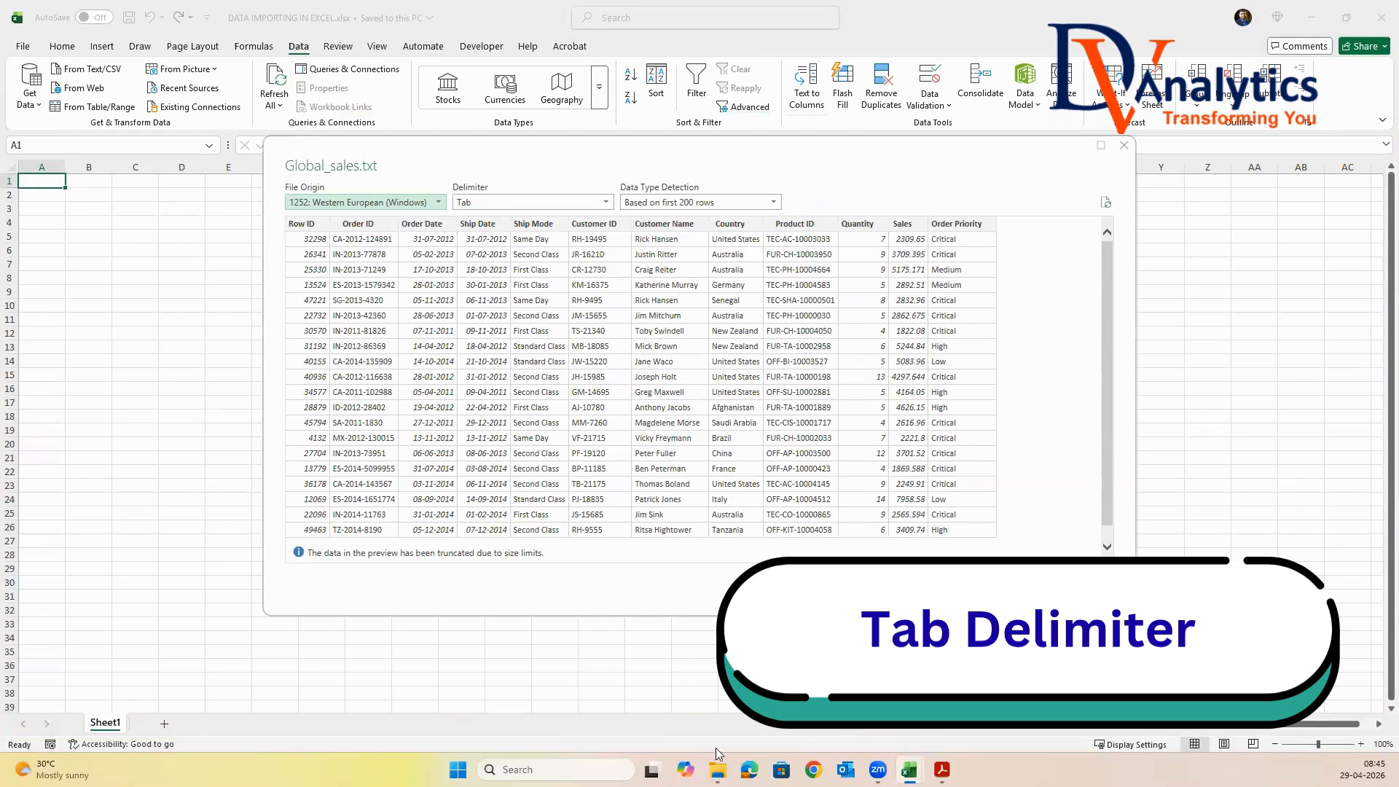
Open Global_sales.txt from File Explorer in Notepad, examine the tab gaps between its column headers, and close the open text files
{"action": "left_click", "coordinate": [717, 770]}
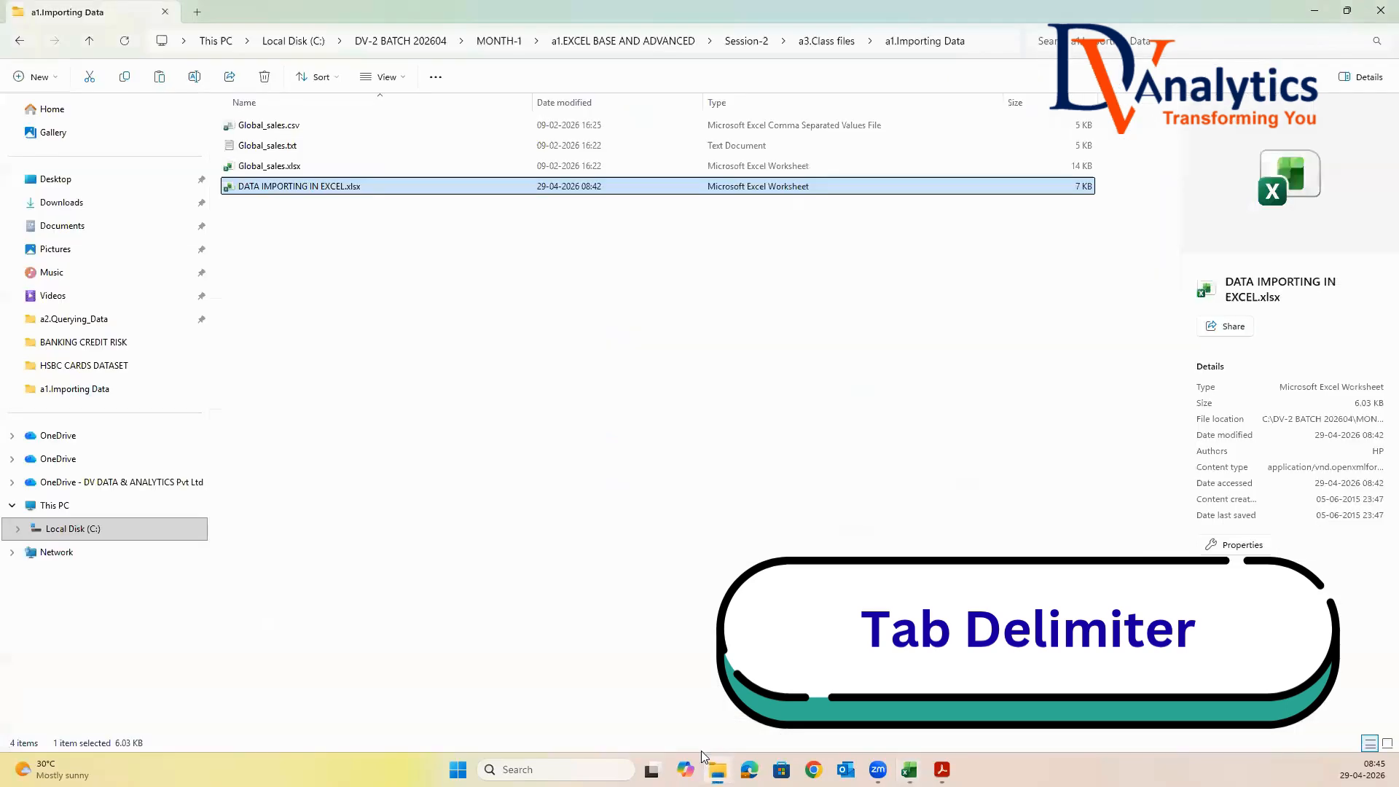
{"action": "double_click", "coordinate": [294, 145]}
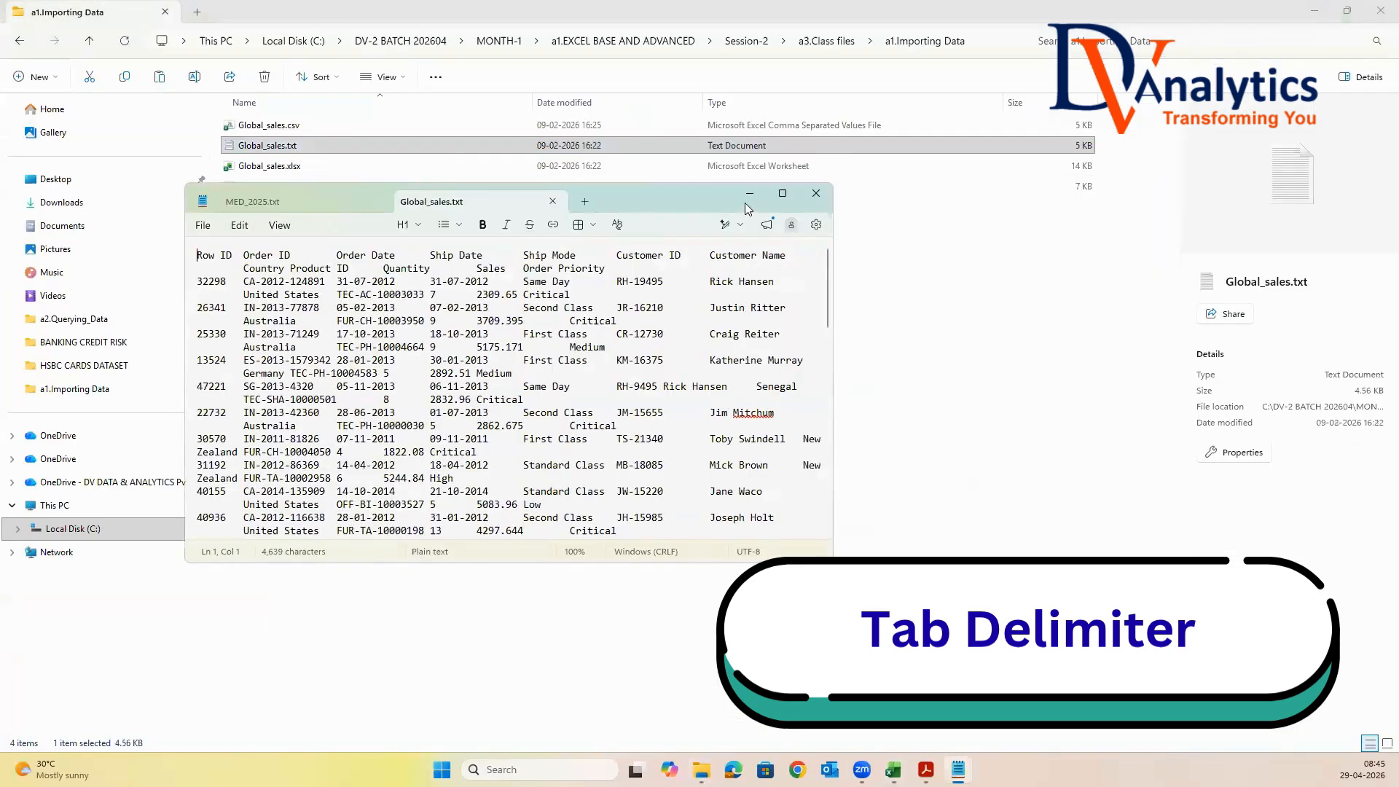
{"action": "left_click", "coordinate": [781, 193]}
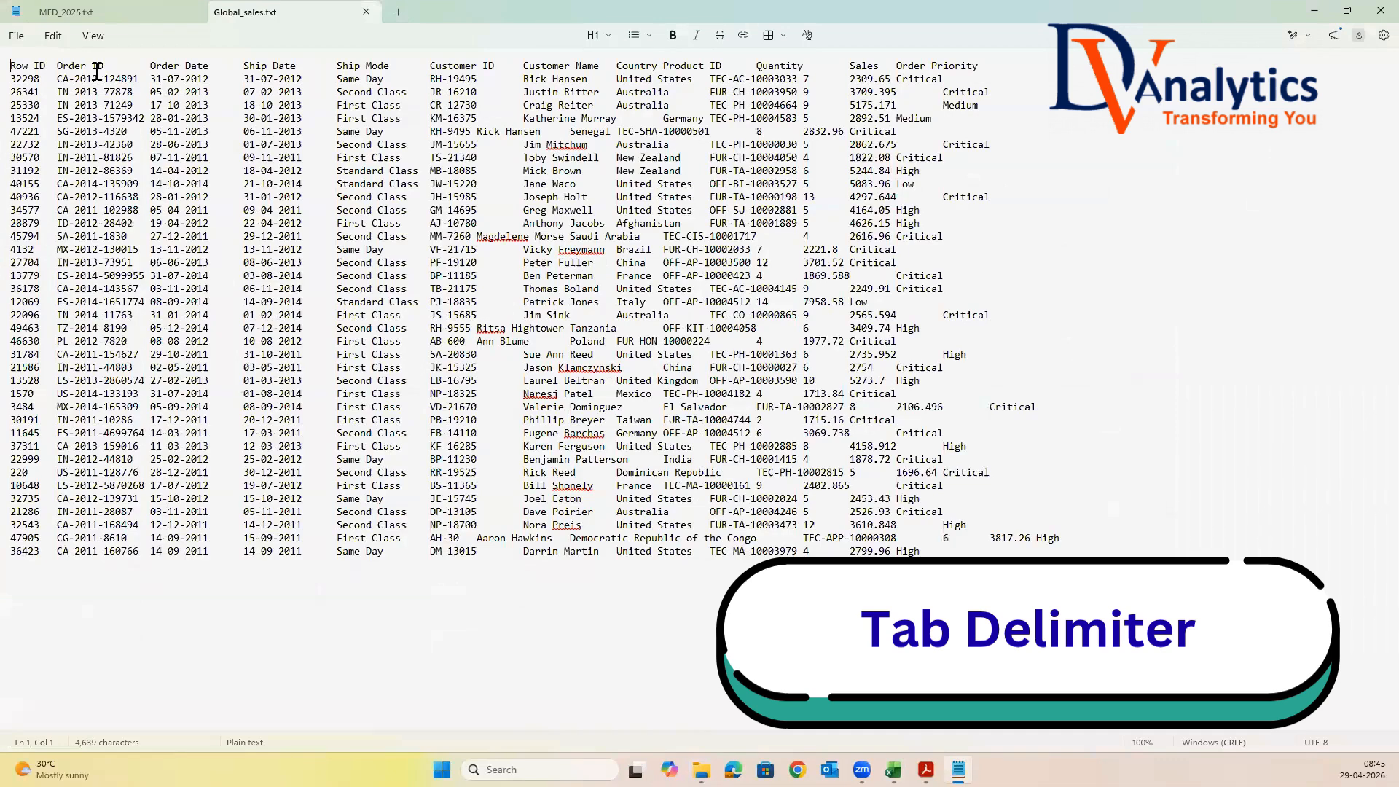
{"action": "double_click", "coordinate": [145, 66]}
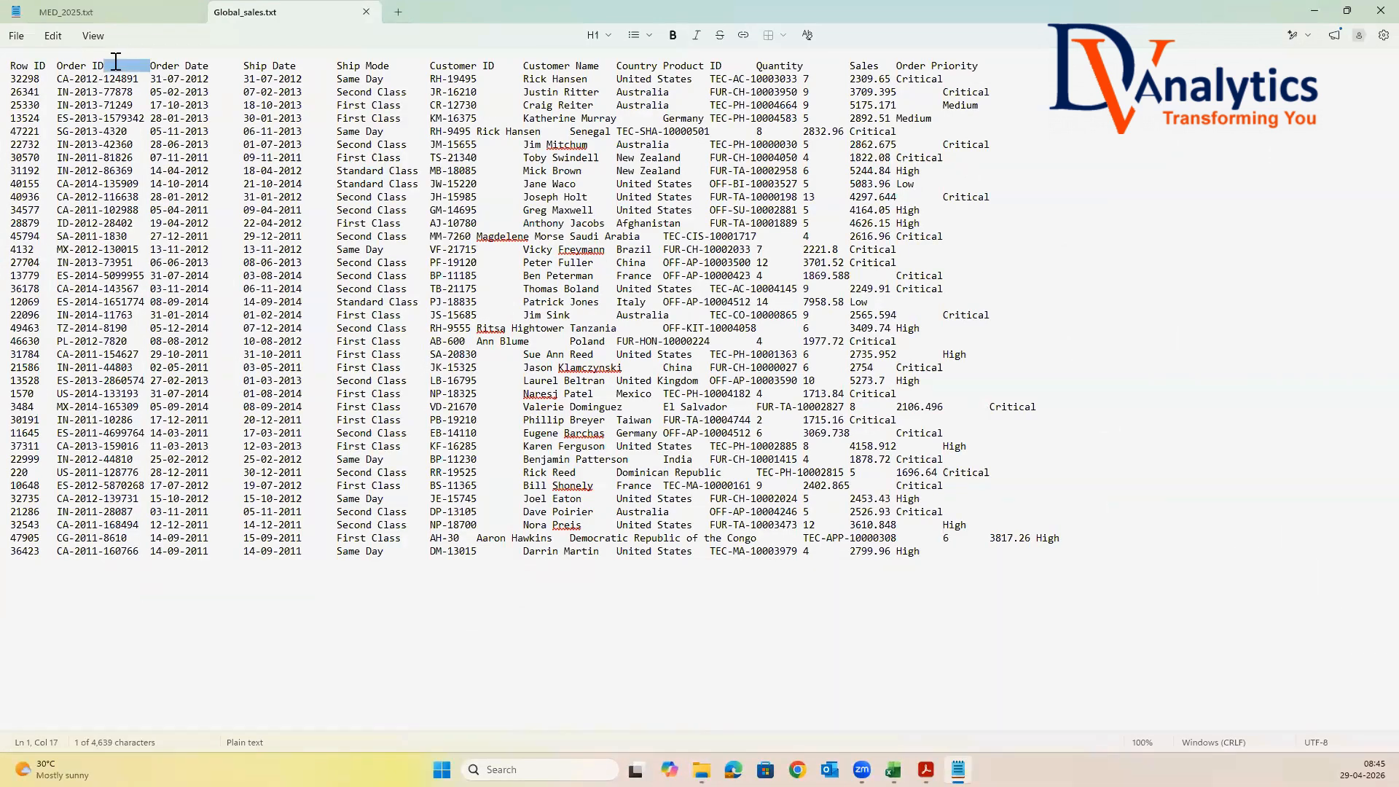
{"action": "double_click", "coordinate": [222, 66]}
{"action": "left_click", "coordinate": [366, 11]}
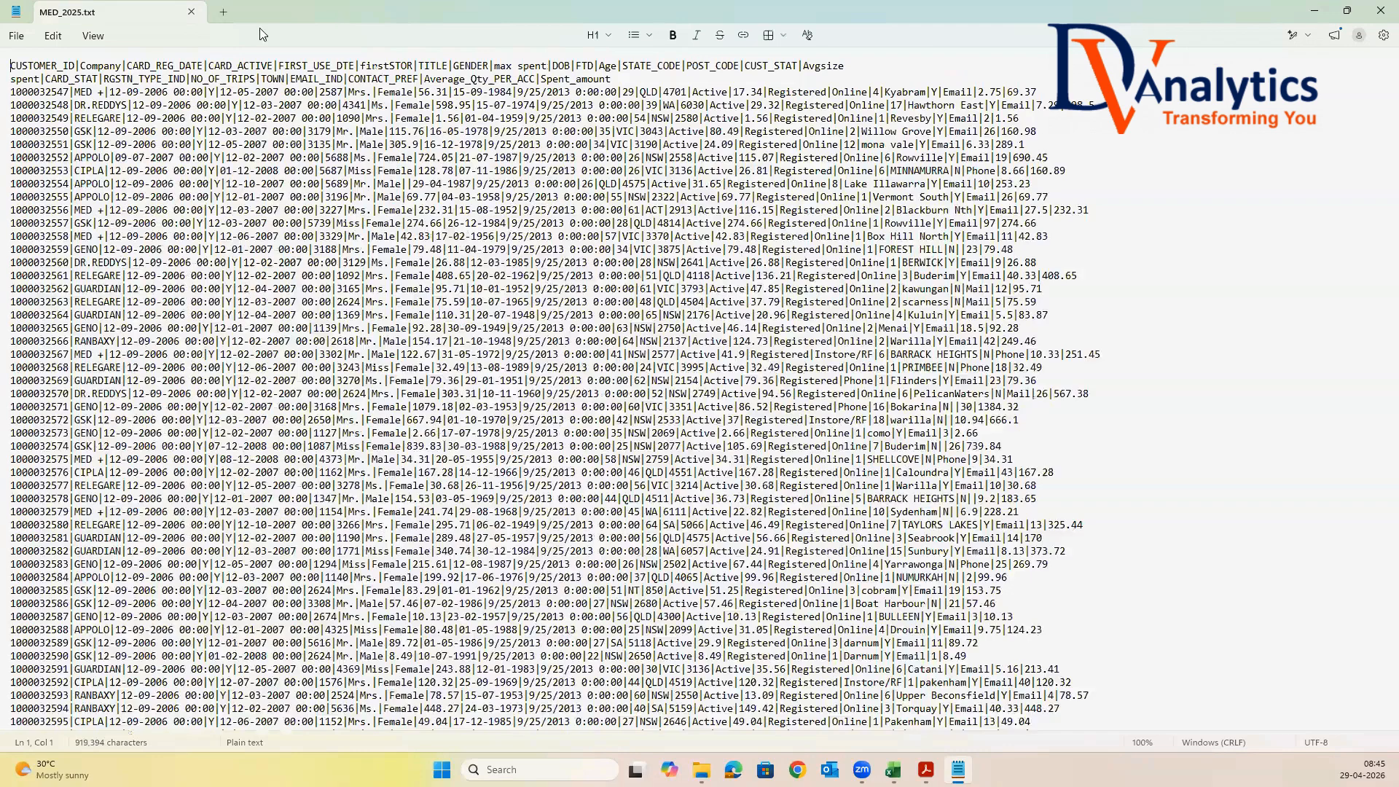
{"action": "left_click", "coordinate": [191, 13]}
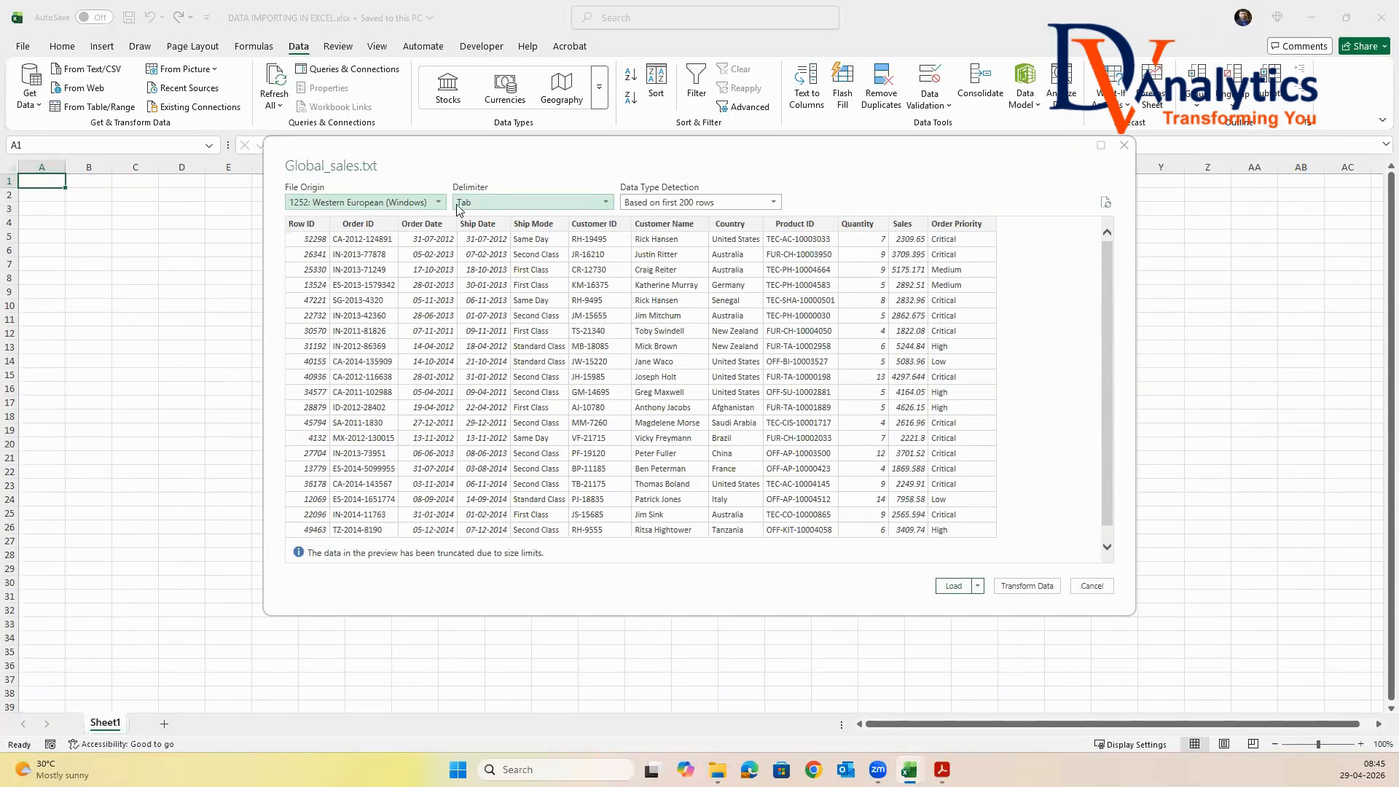
Load the tab-delimited Global_sales data into the workbook and give its table the plain, uncoloured Light style
{"action": "left_click", "coordinate": [954, 586]}
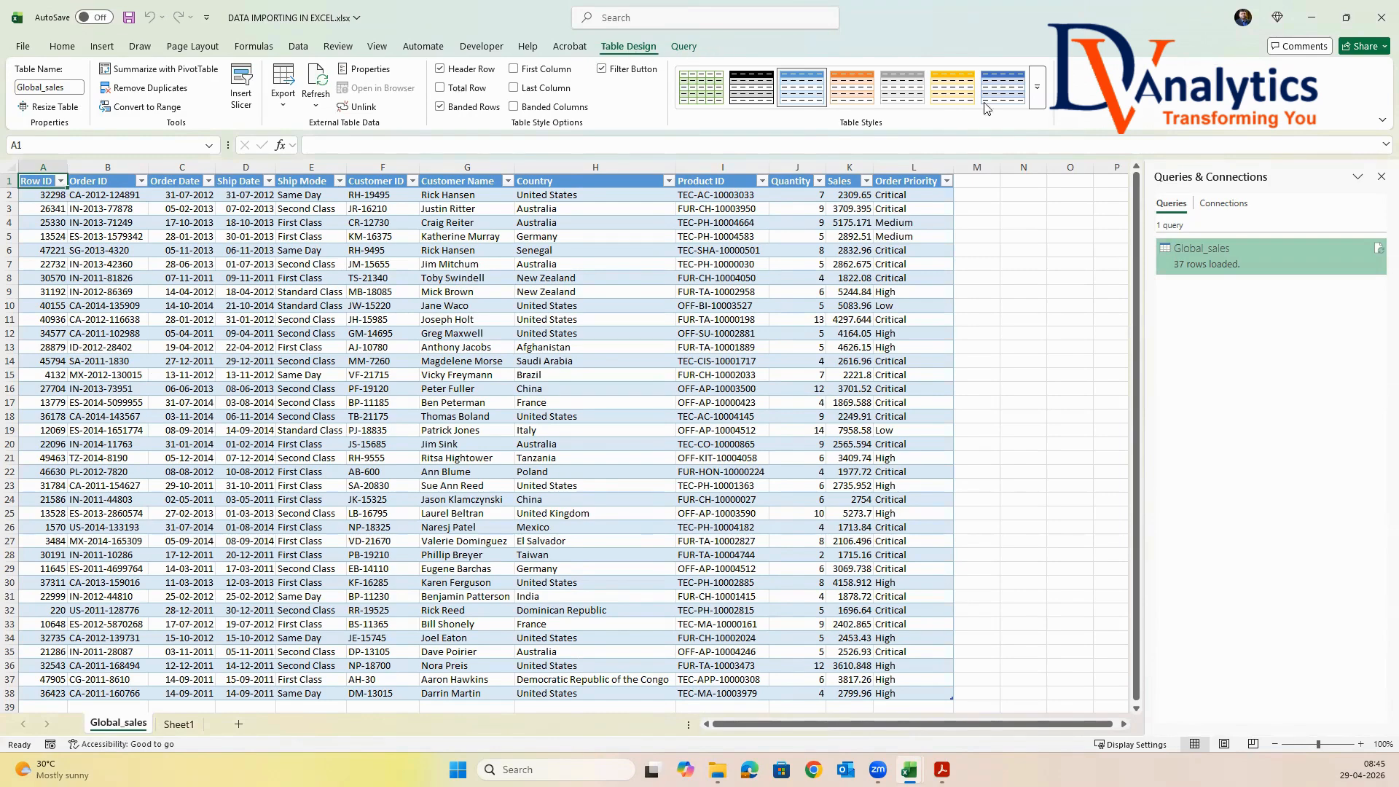
{"action": "left_click", "coordinate": [1038, 93]}
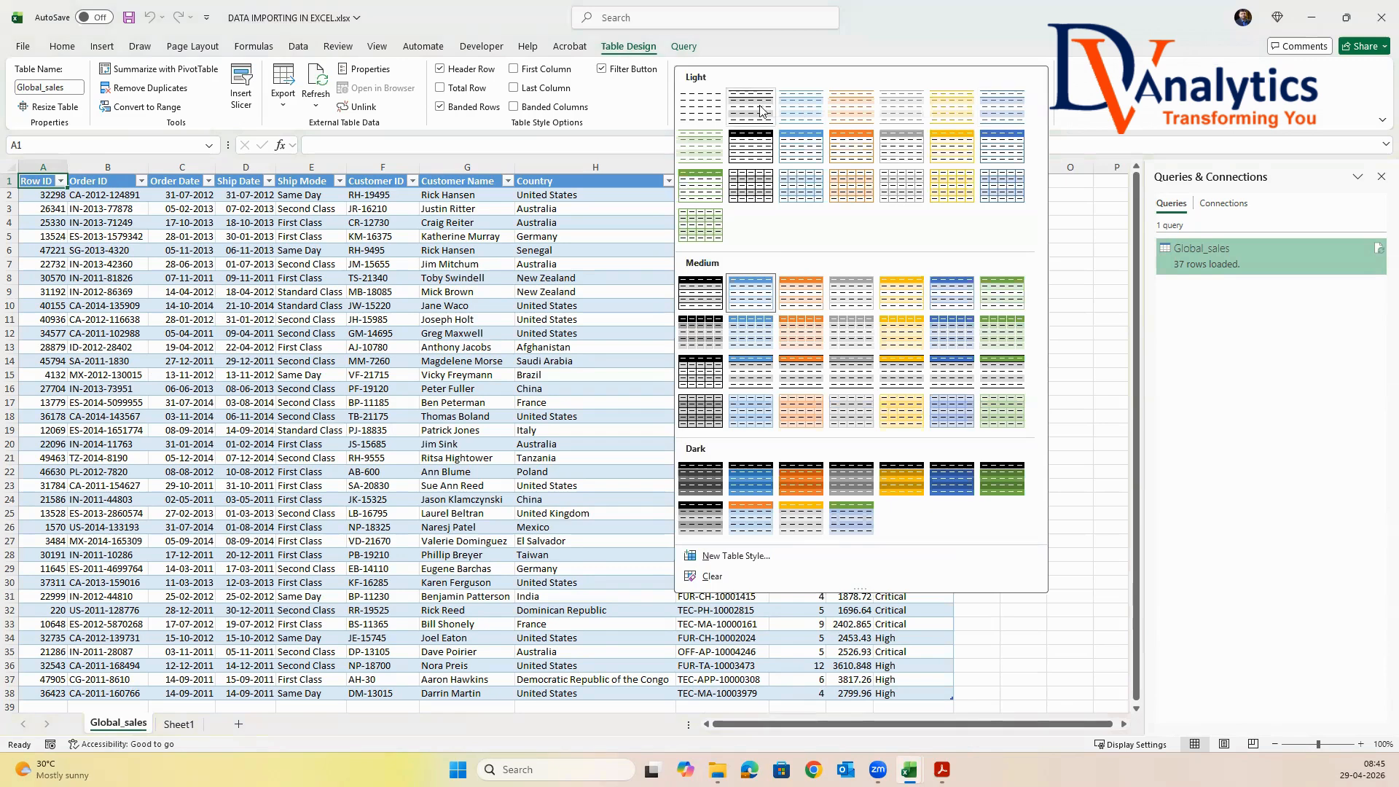
{"action": "left_click", "coordinate": [700, 107]}
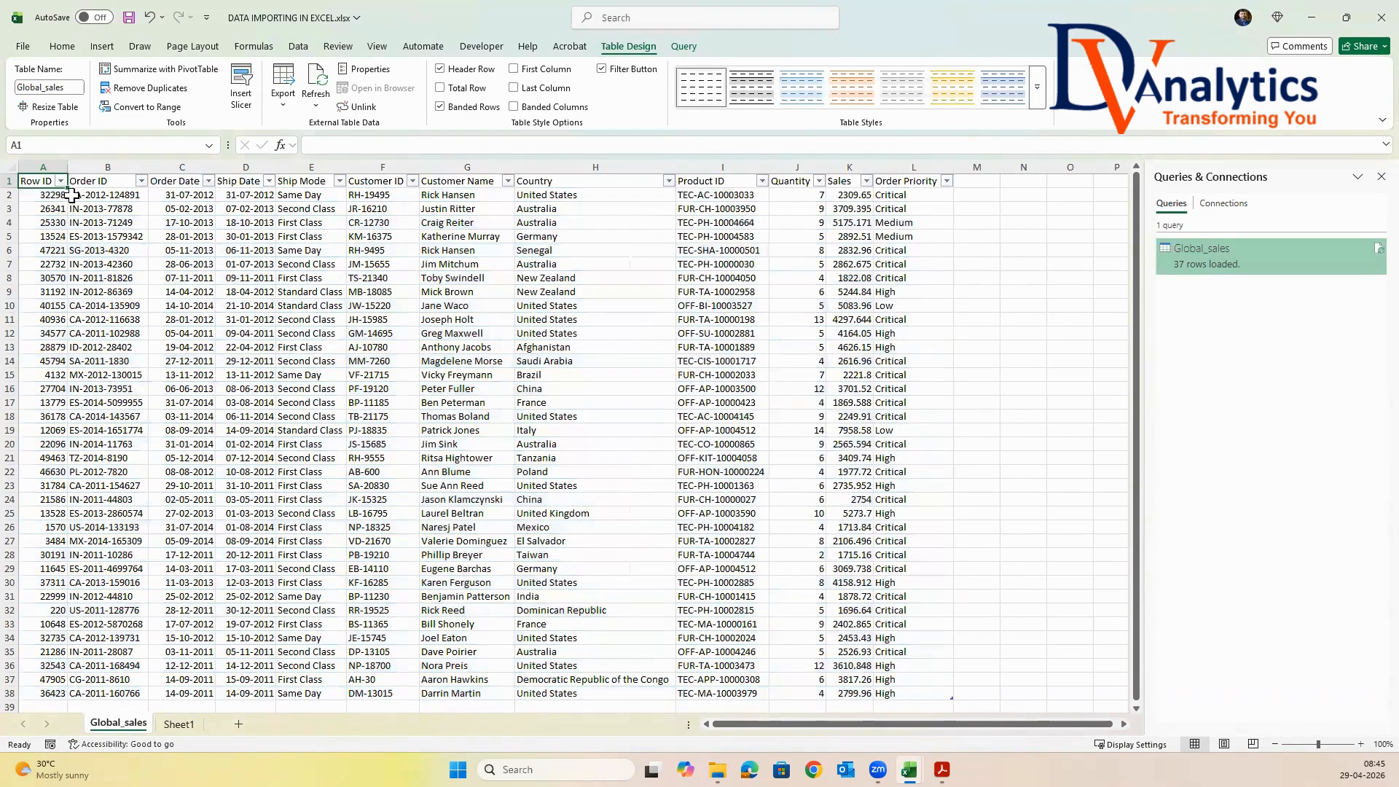
Hide the filter buttons in the Global_sales table's header row
{"action": "left_click", "coordinate": [601, 69]}
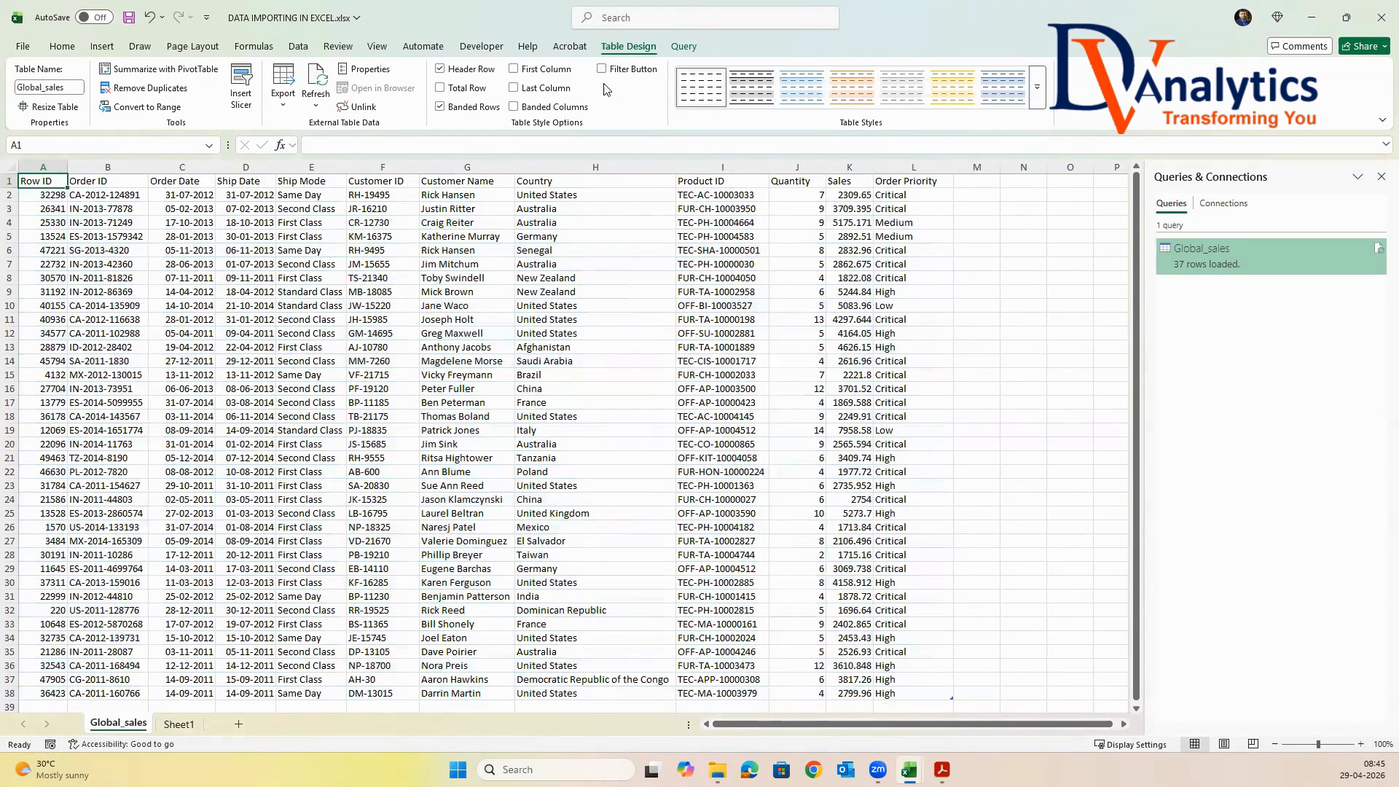
{"action": "left_click", "coordinate": [324, 349]}
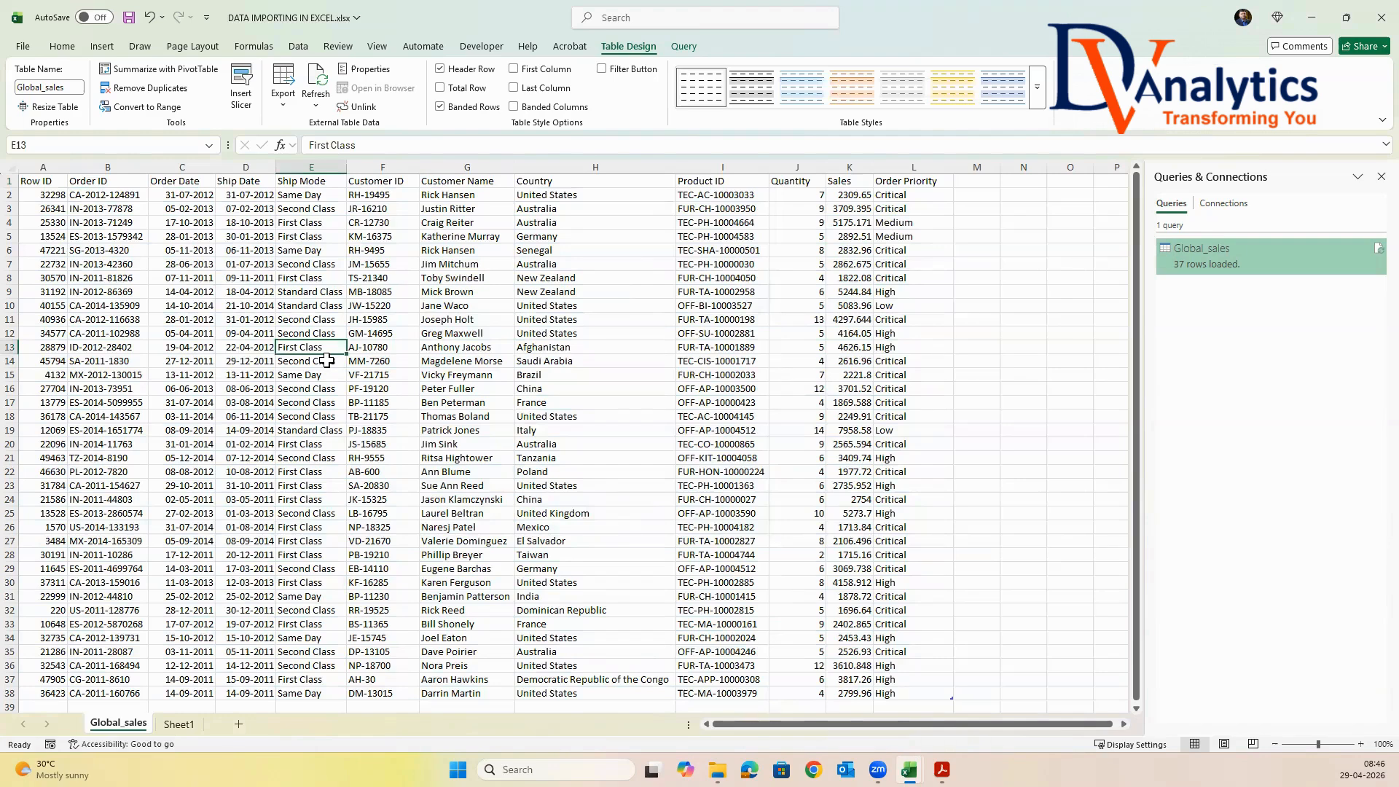
From Sheet1, import the comma-delimited Global_sales.csv from the a1.Importing Data folder and load it into the workbook
{"action": "left_click", "coordinate": [189, 725]}
{"action": "left_click", "coordinate": [298, 48]}
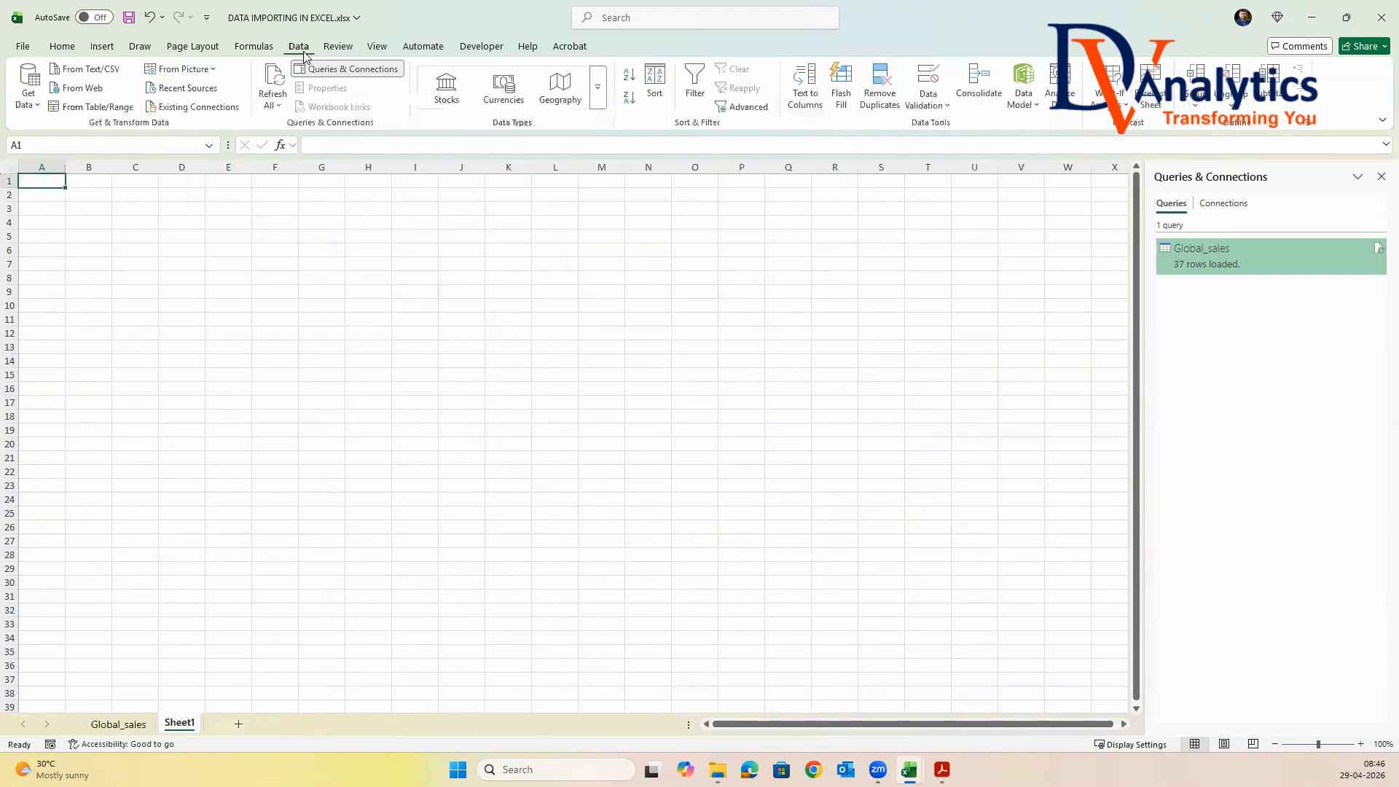
{"action": "left_click", "coordinate": [33, 101]}
{"action": "mouse_move", "coordinate": [81, 162]}
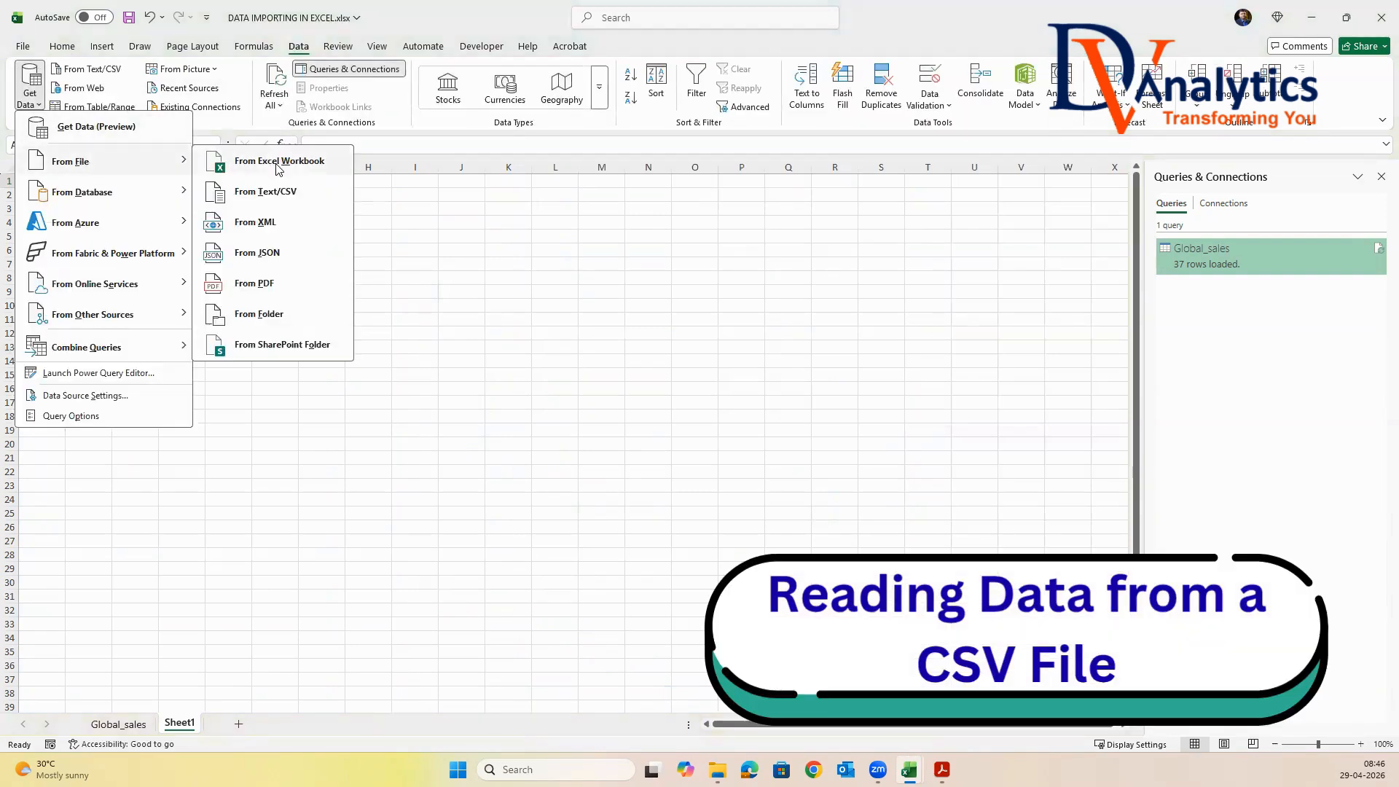
{"action": "left_click", "coordinate": [278, 191]}
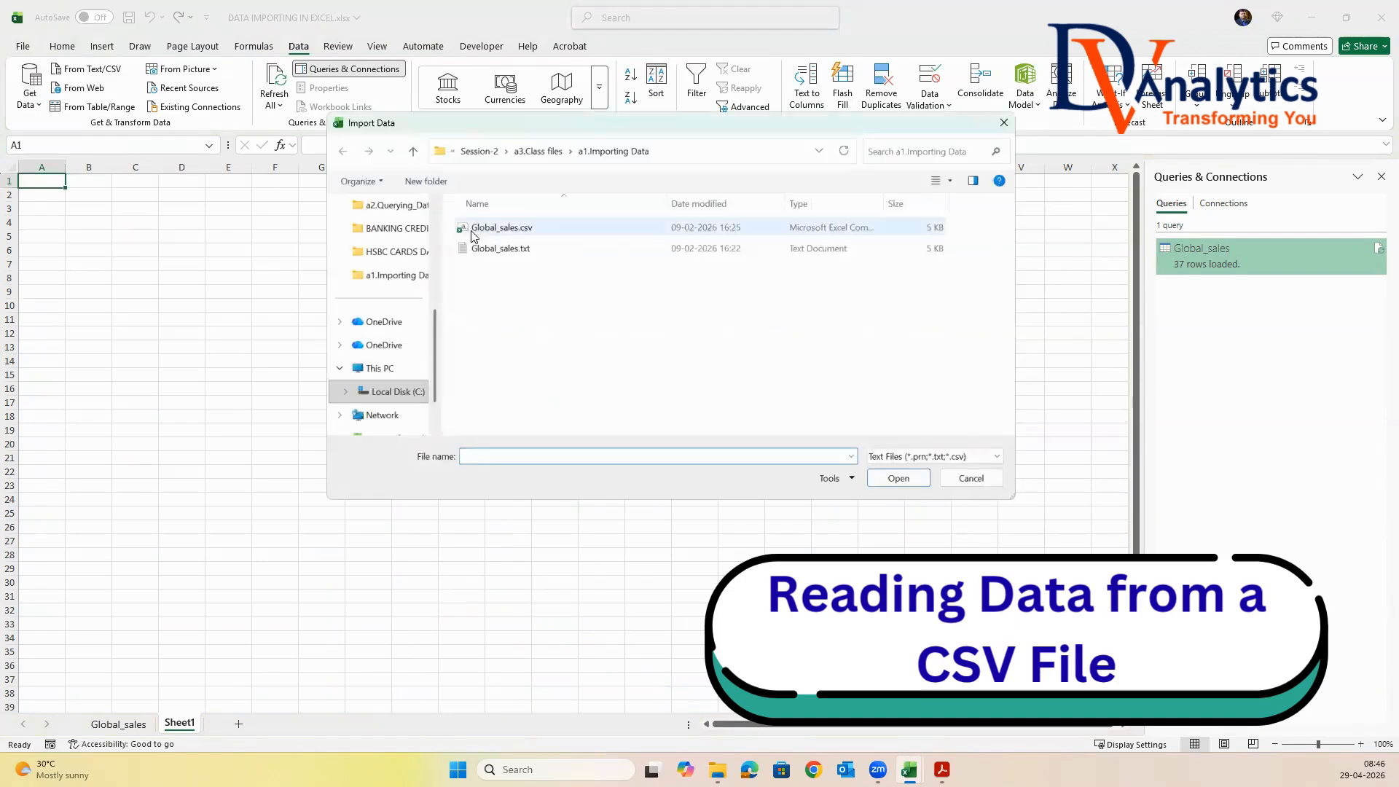
{"action": "left_click", "coordinate": [485, 230]}
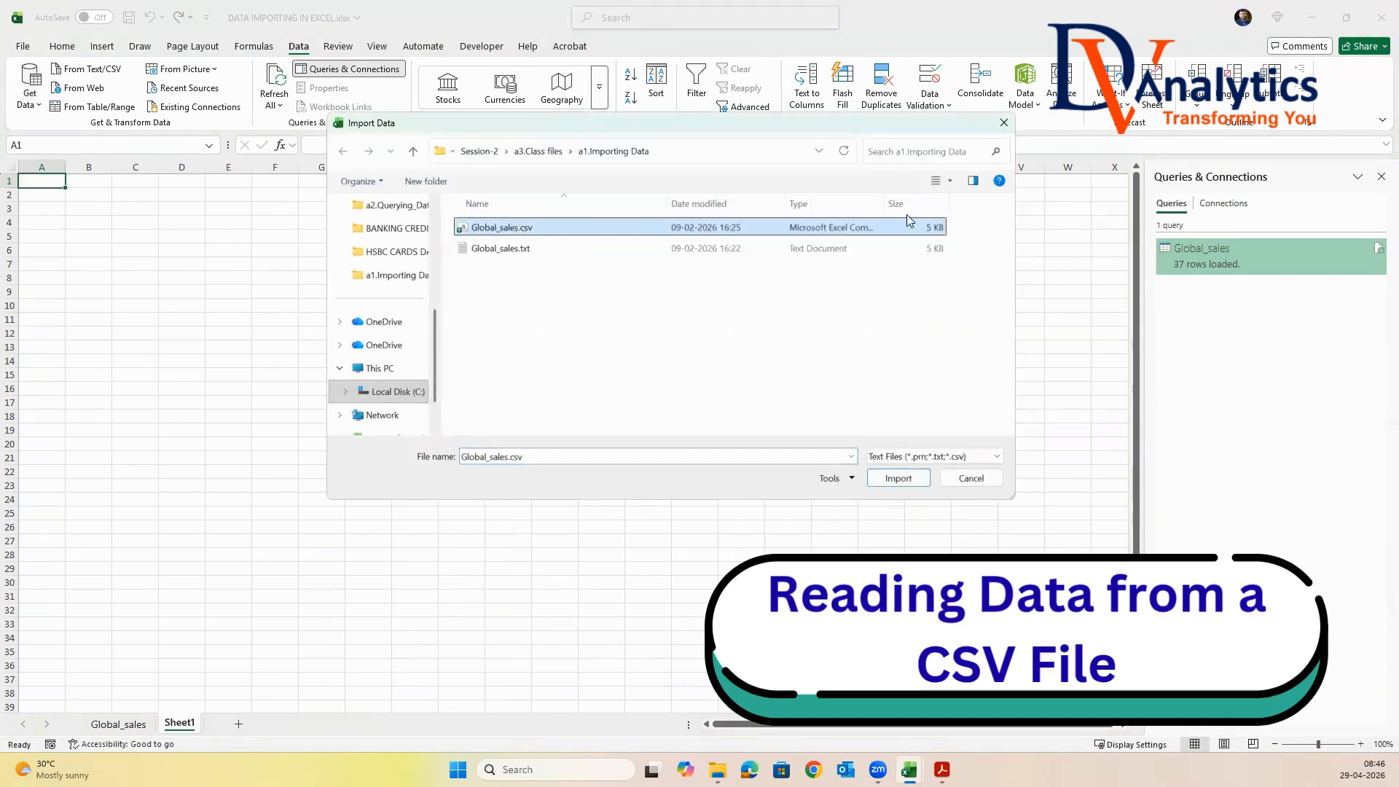
{"action": "left_click", "coordinate": [895, 479]}
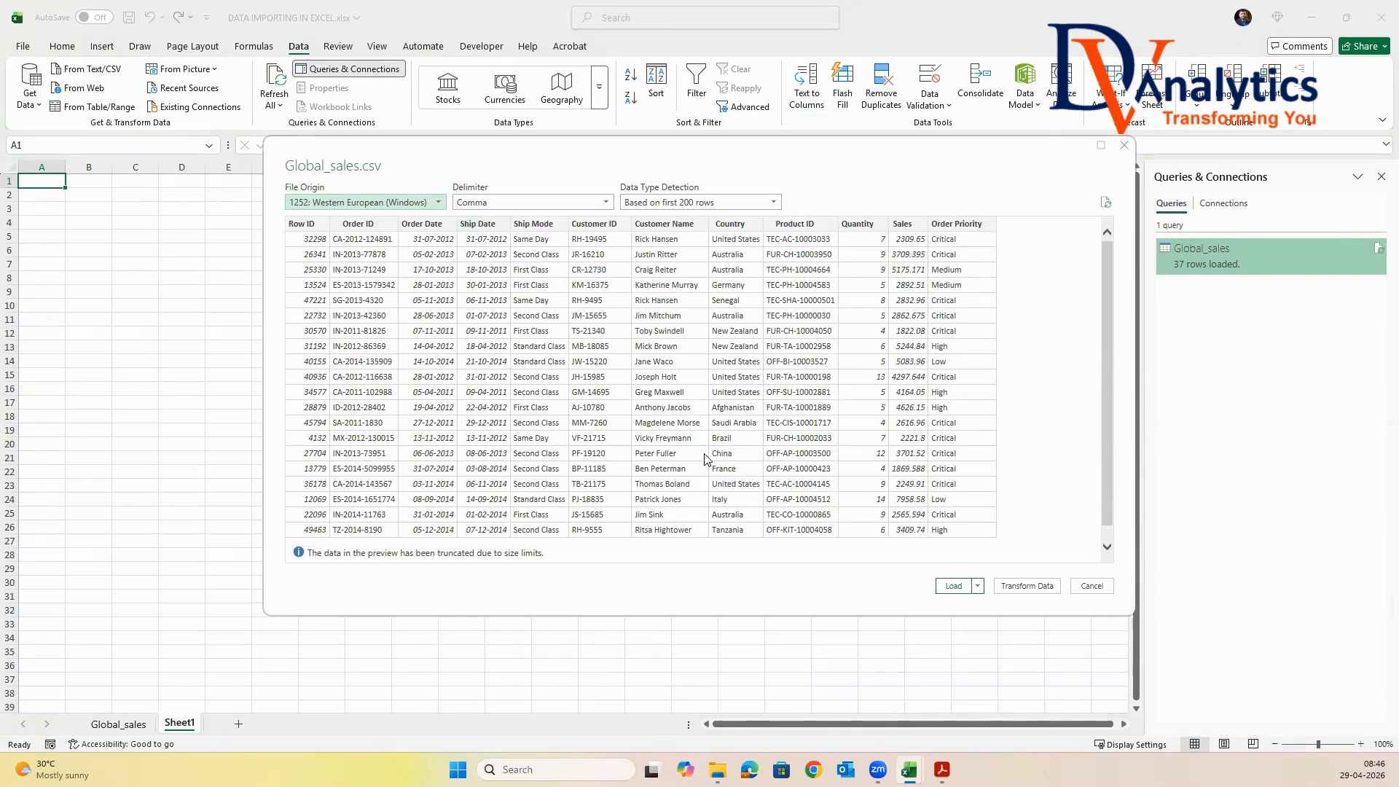
{"action": "left_click", "coordinate": [953, 586]}
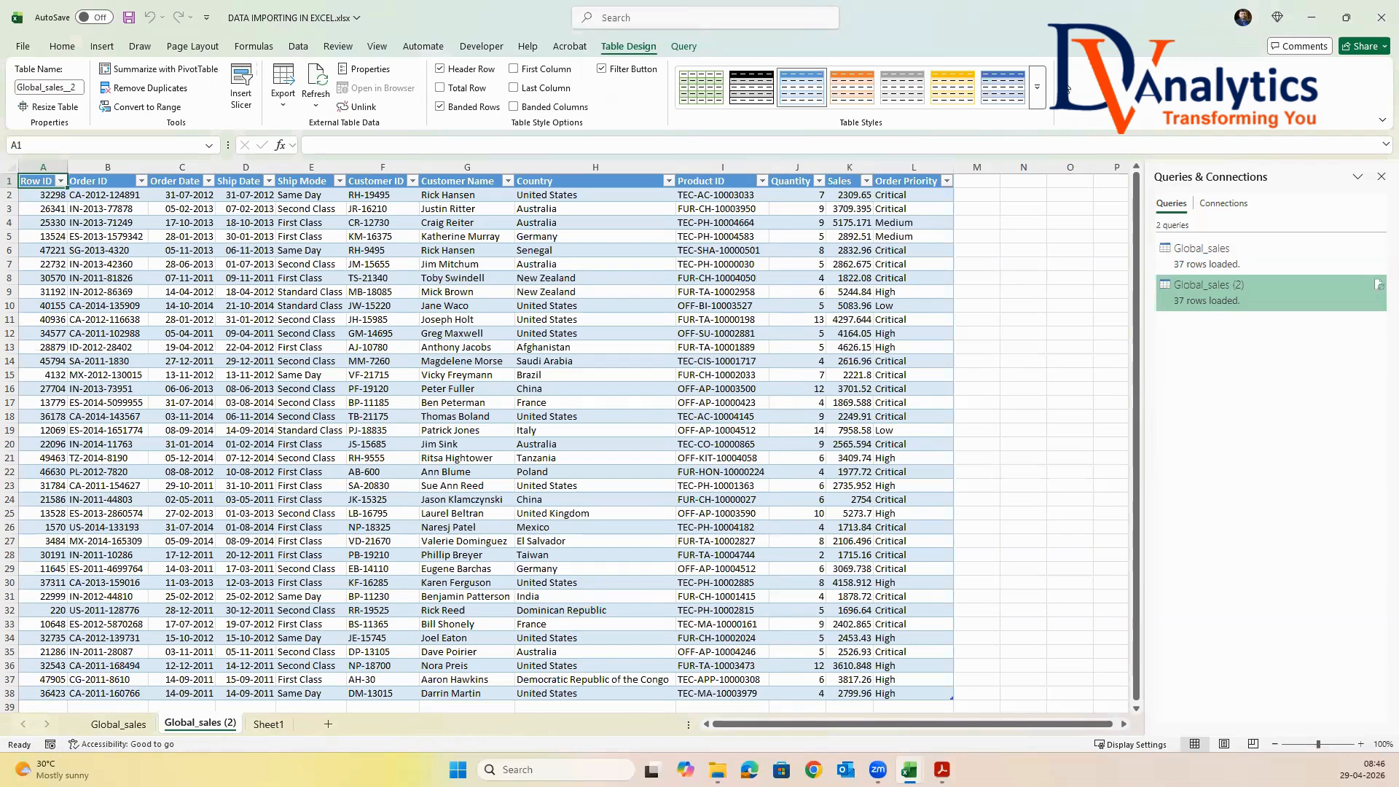
Give the Global_sales (2) table the plain, uncoloured Light style without filter buttons, and compare its sheet with Global_sales
{"action": "left_click", "coordinate": [1036, 86]}
{"action": "left_click", "coordinate": [718, 106]}
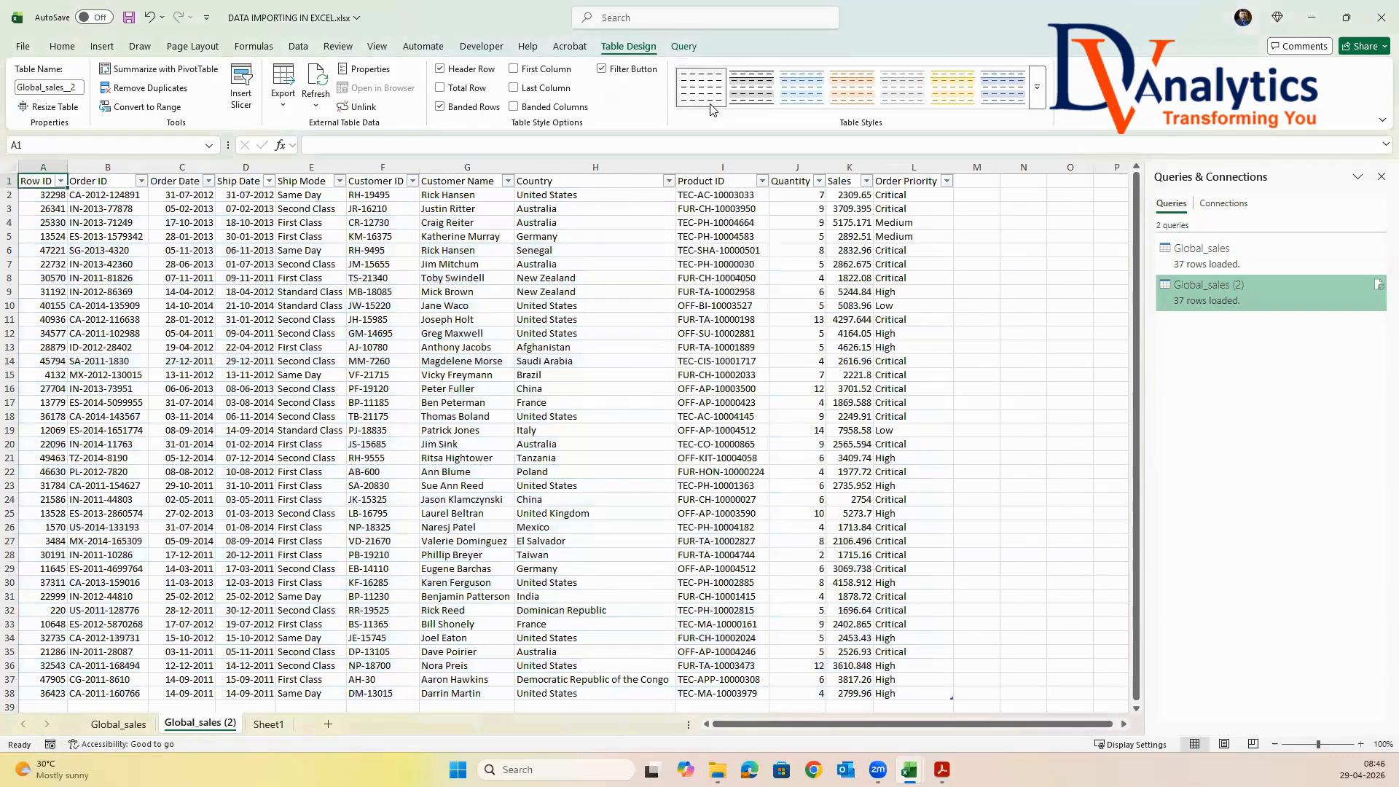
{"action": "left_click", "coordinate": [602, 70]}
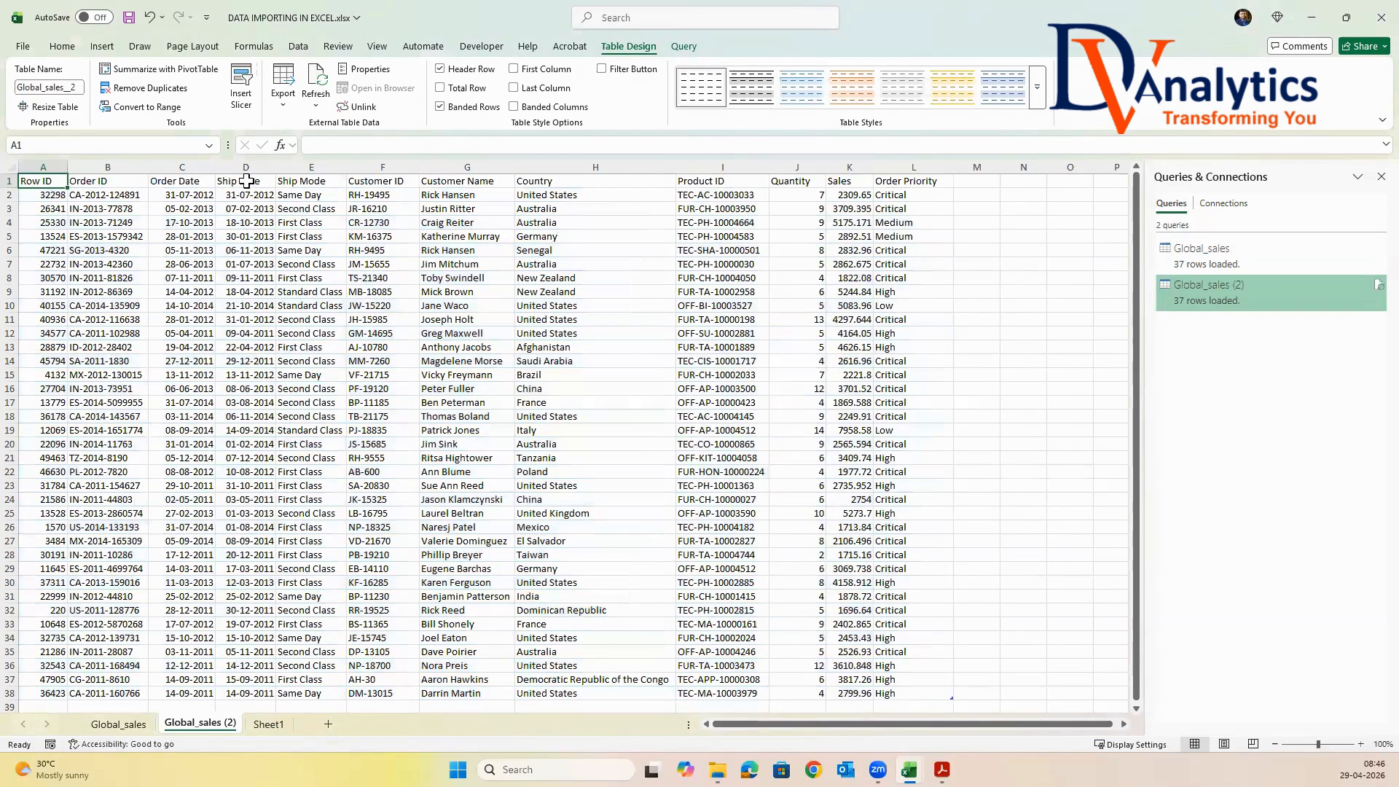
{"action": "left_click", "coordinate": [247, 180]}
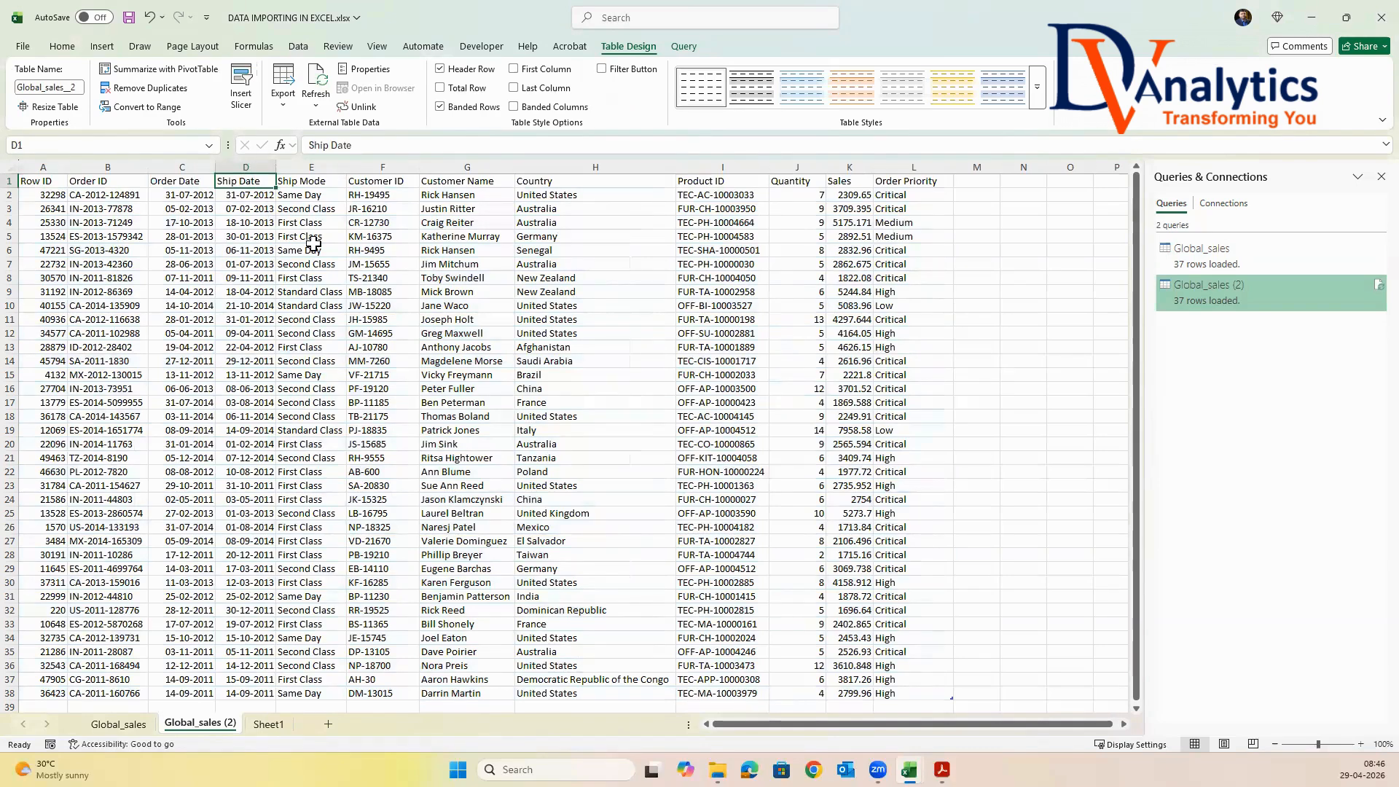
{"action": "left_click", "coordinate": [140, 728]}
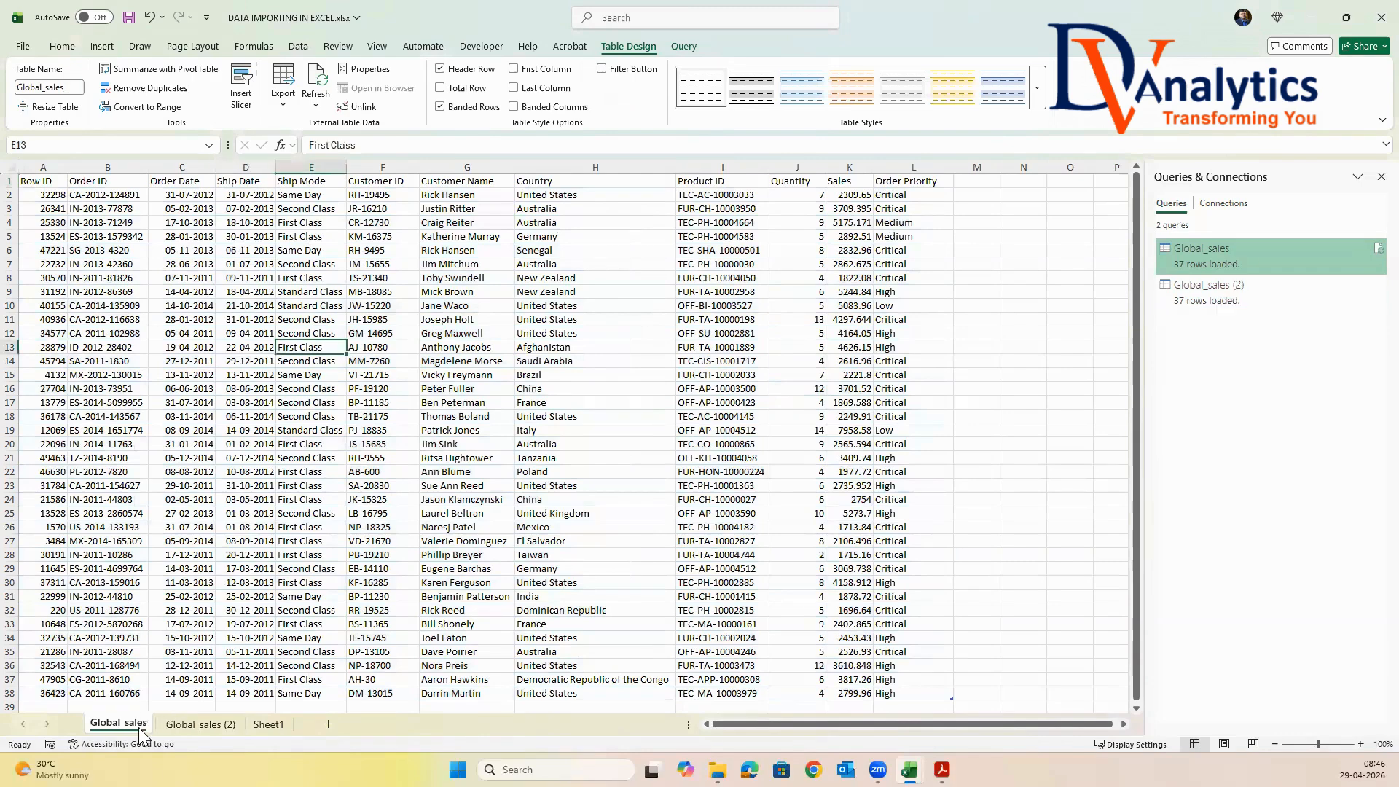
{"action": "left_click", "coordinate": [195, 726]}
{"action": "left_click", "coordinate": [132, 725]}
{"action": "left_click", "coordinate": [183, 725]}
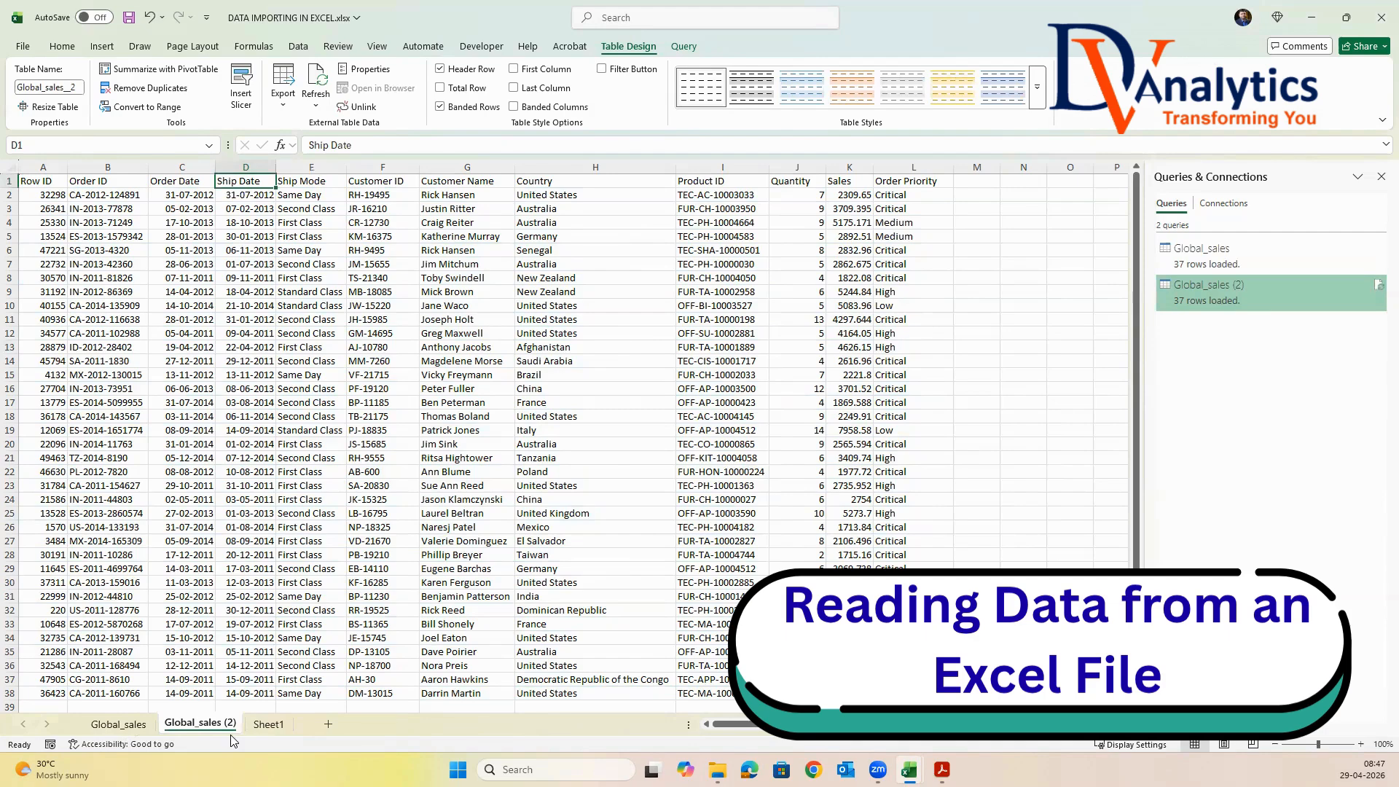
From Sheet1, start an import from an Excel workbook and choose Global_sales.xlsx in the a1.Importing Data folder
{"action": "left_click", "coordinate": [268, 724]}
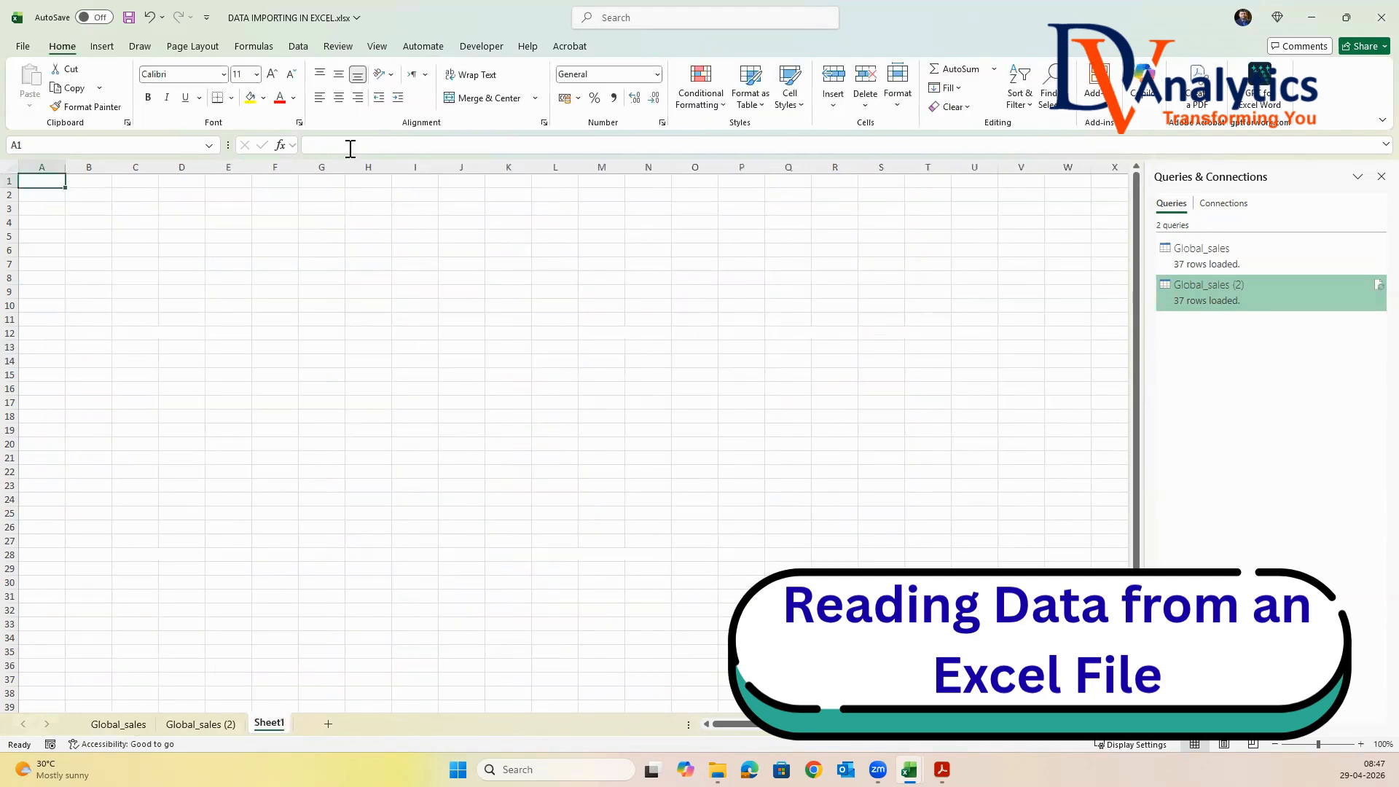
{"action": "left_click", "coordinate": [300, 48]}
{"action": "left_click", "coordinate": [30, 95]}
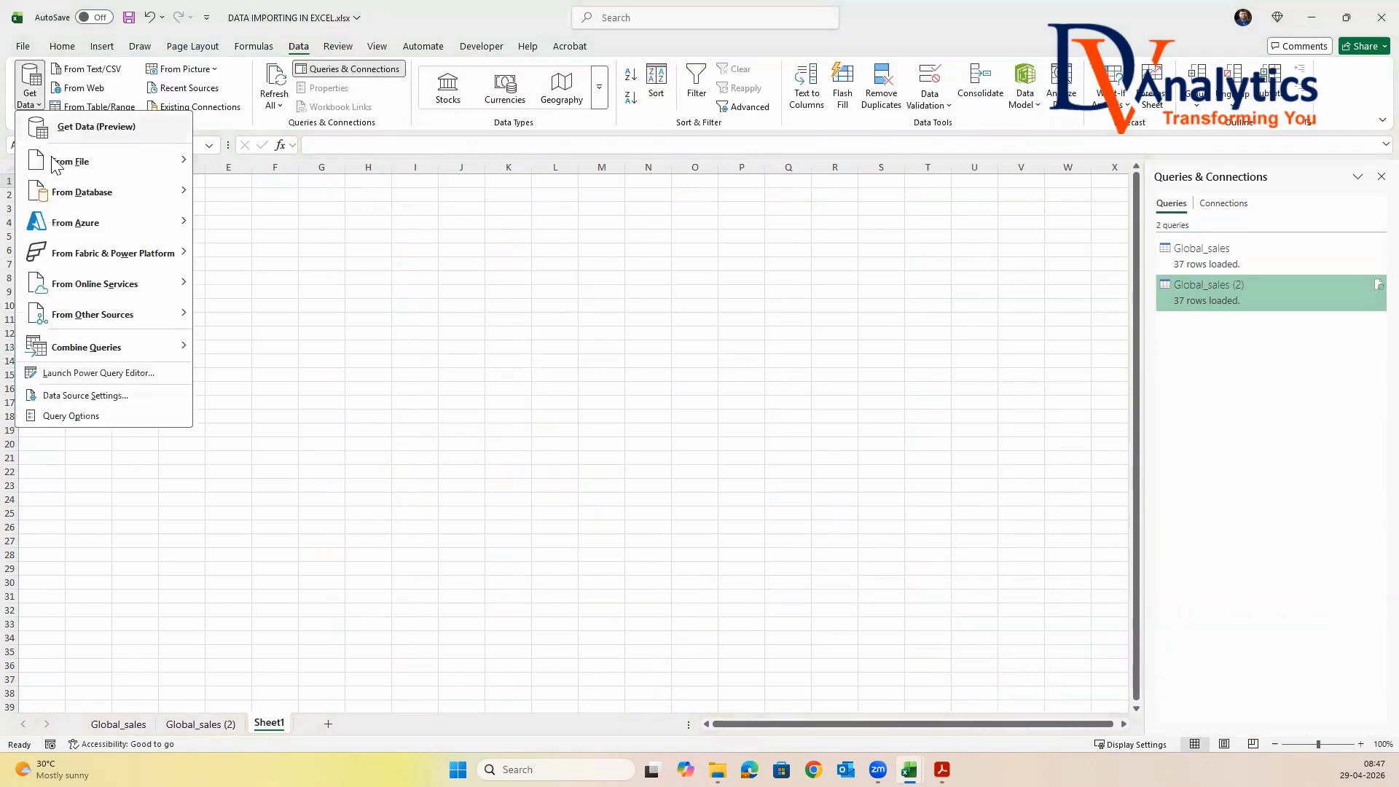
{"action": "mouse_move", "coordinate": [54, 164]}
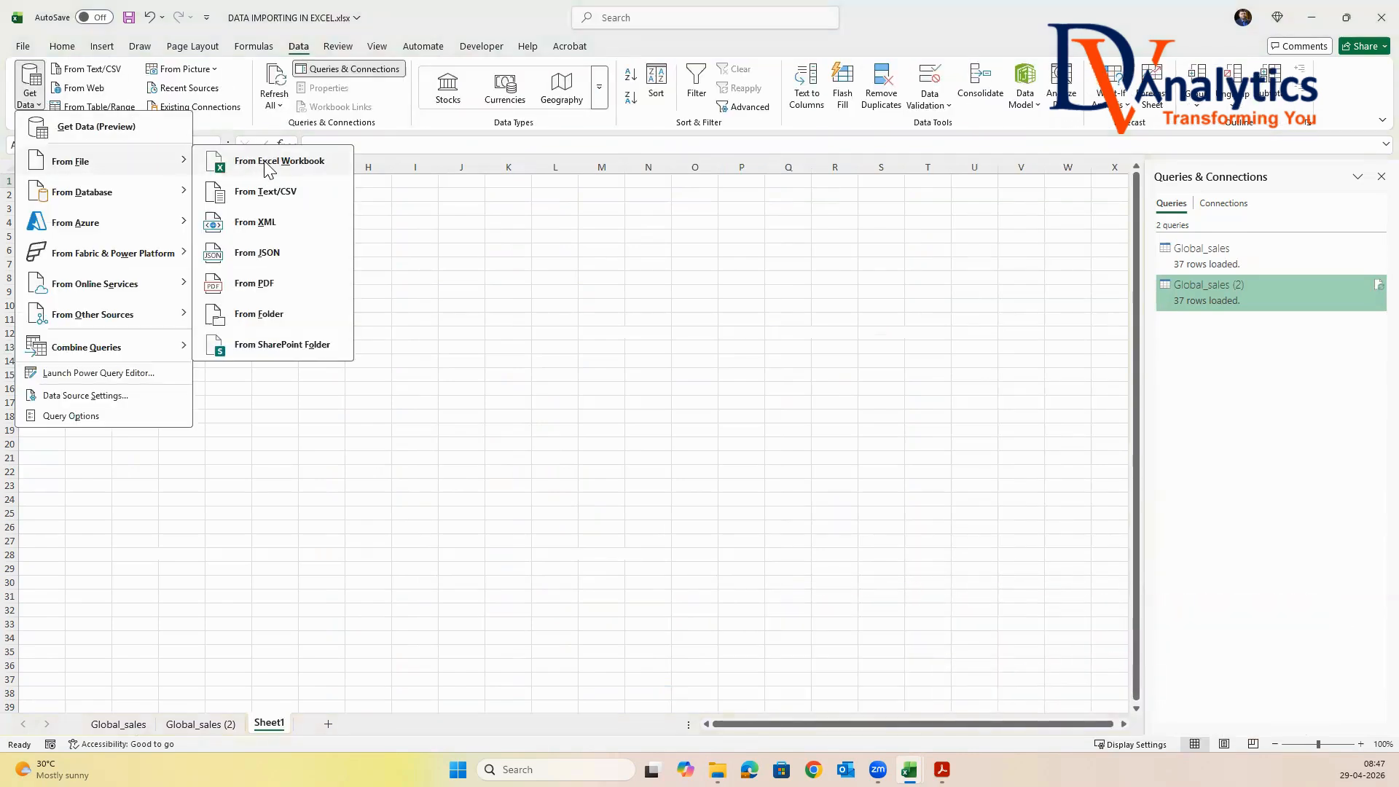
{"action": "left_click", "coordinate": [279, 161]}
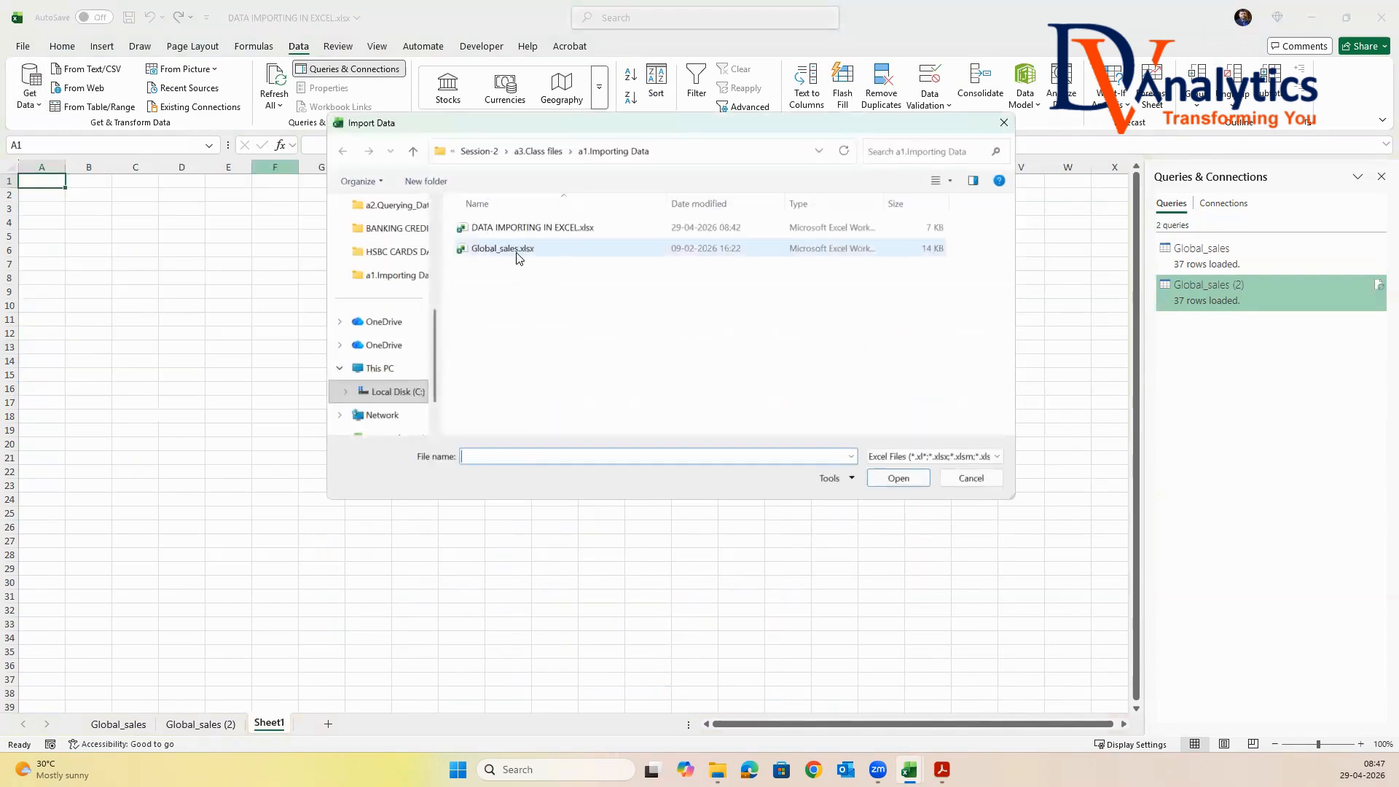
{"action": "left_click", "coordinate": [519, 251]}
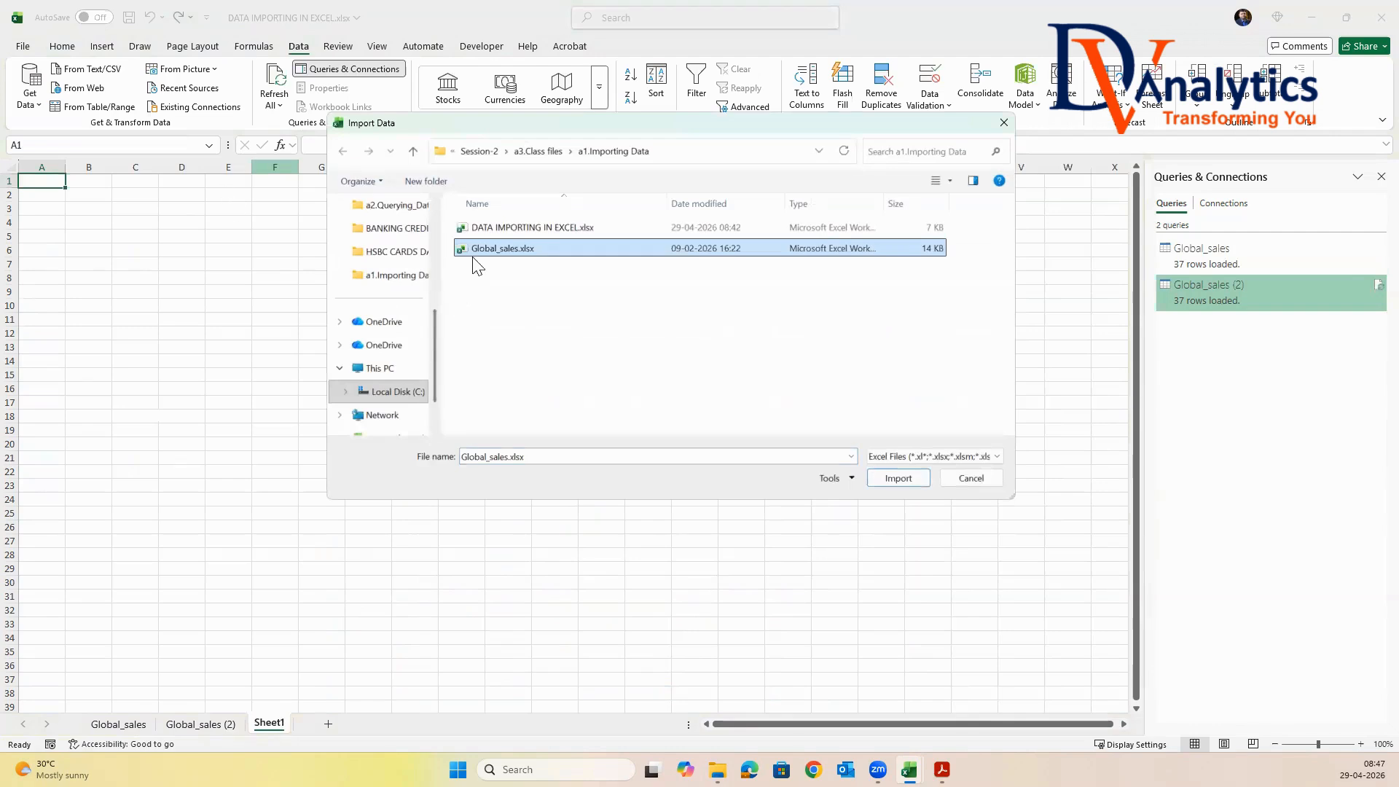
{"action": "left_click", "coordinate": [900, 481]}
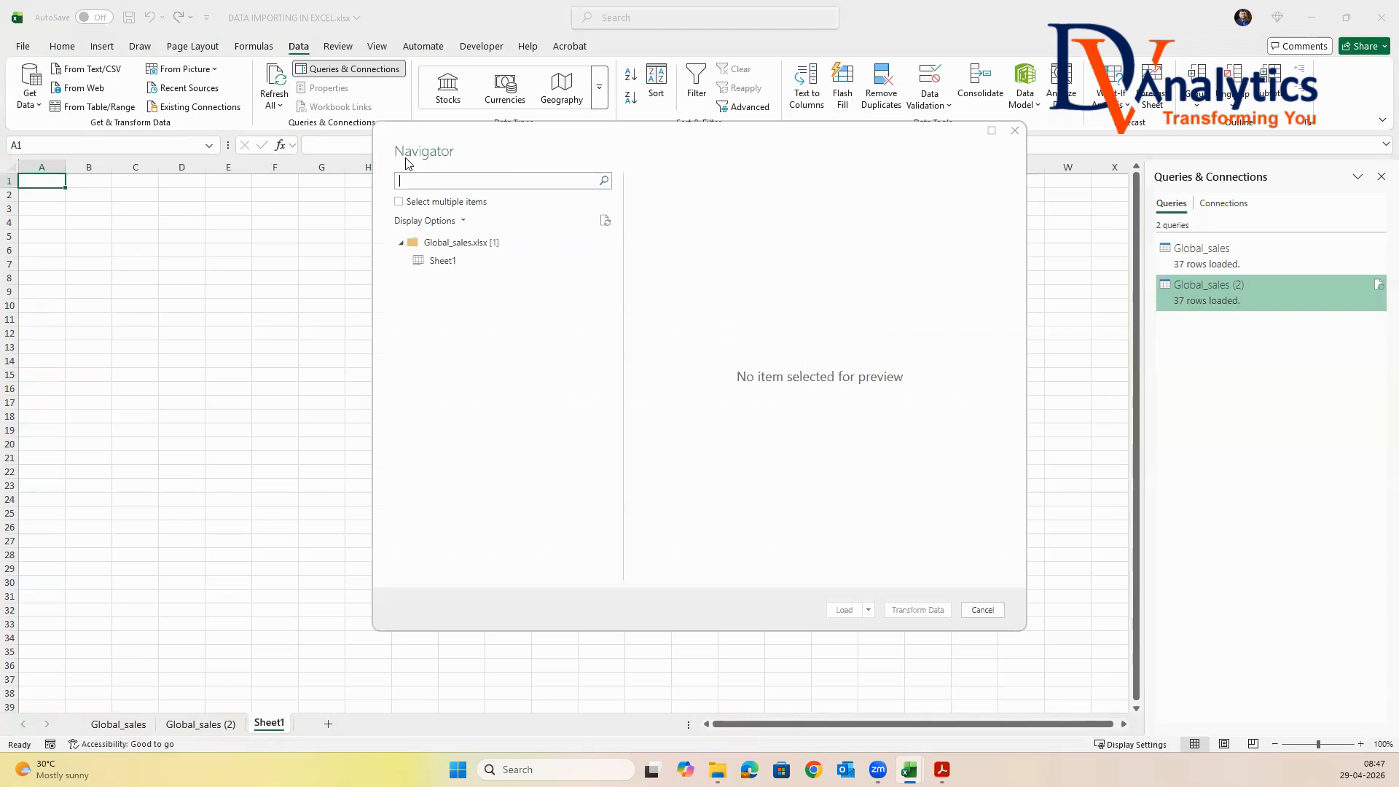
Enable selection of multiple items, select Sheet1 of Global_sales.xlsx and open it for transformation in Power Query
{"action": "left_click", "coordinate": [399, 202]}
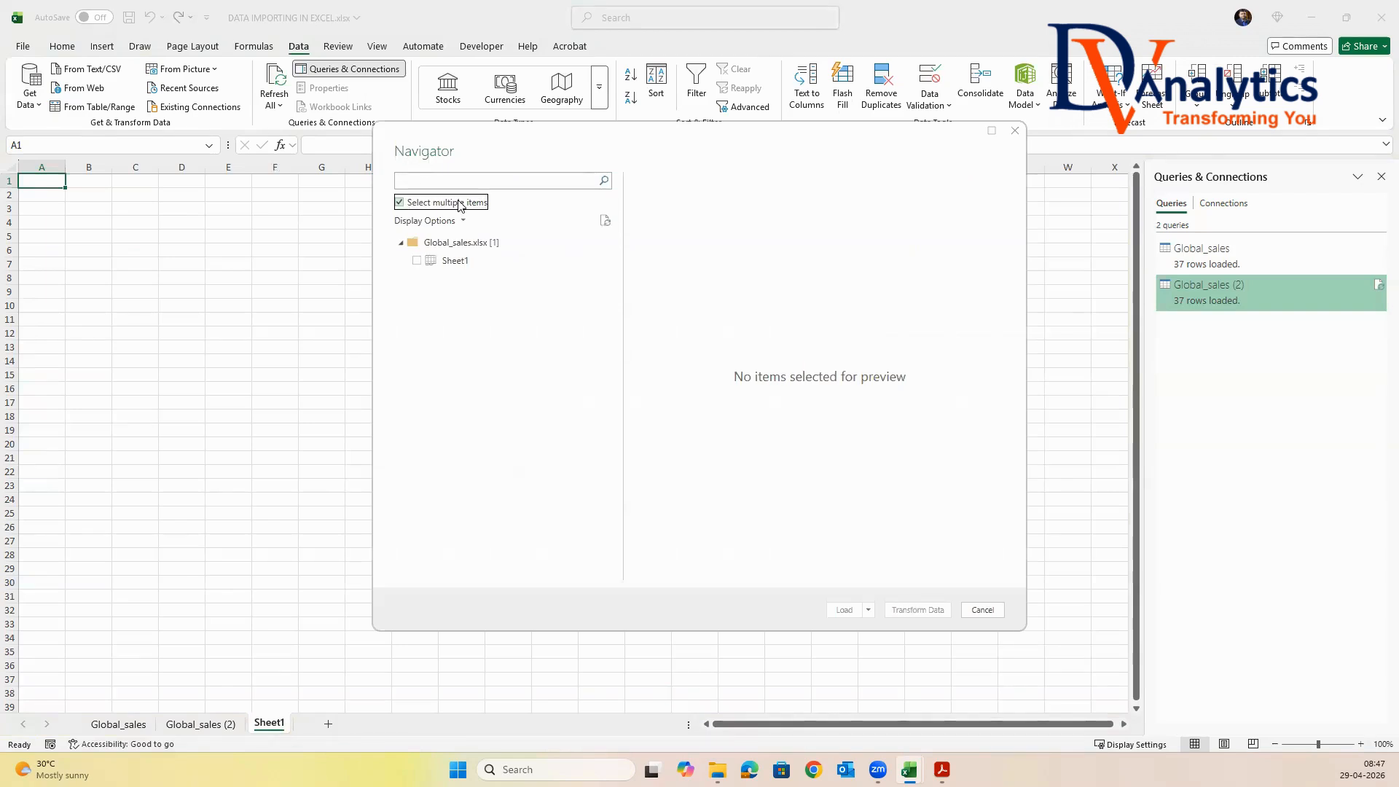
{"action": "left_click", "coordinate": [416, 260]}
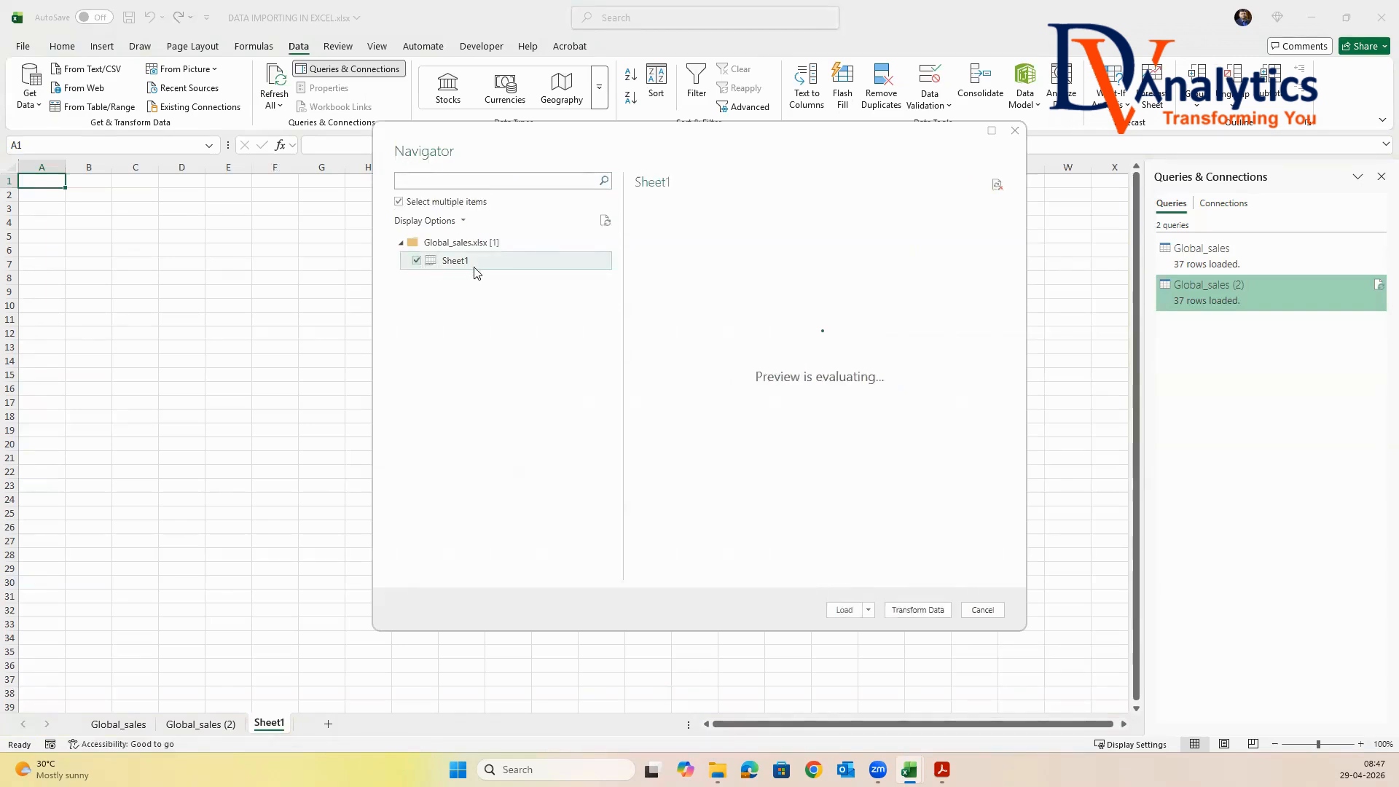
{"action": "left_click", "coordinate": [915, 612]}
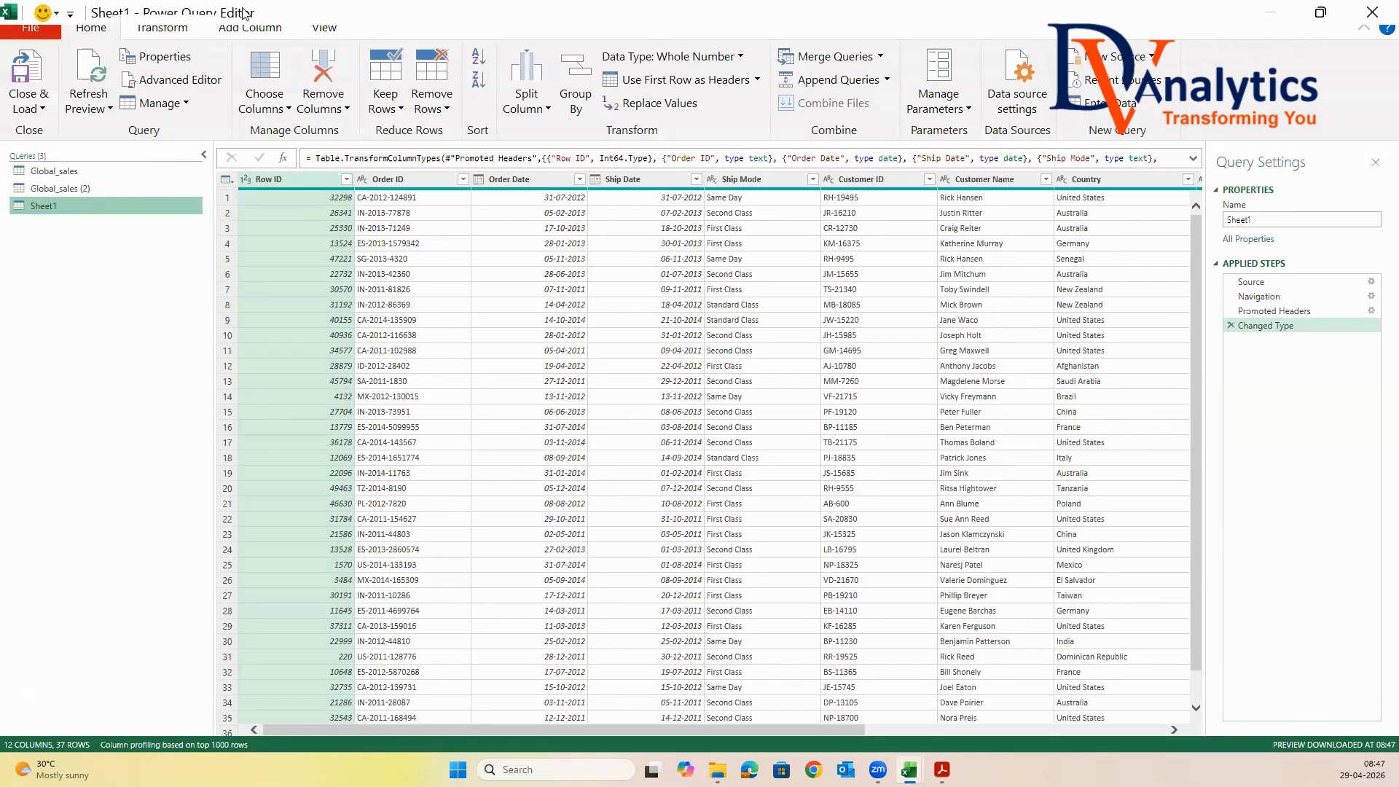
Rename the Sheet1 query as GLOBAL_SALES_V3 and load it into the workbook
{"action": "left_click", "coordinate": [1269, 219]}
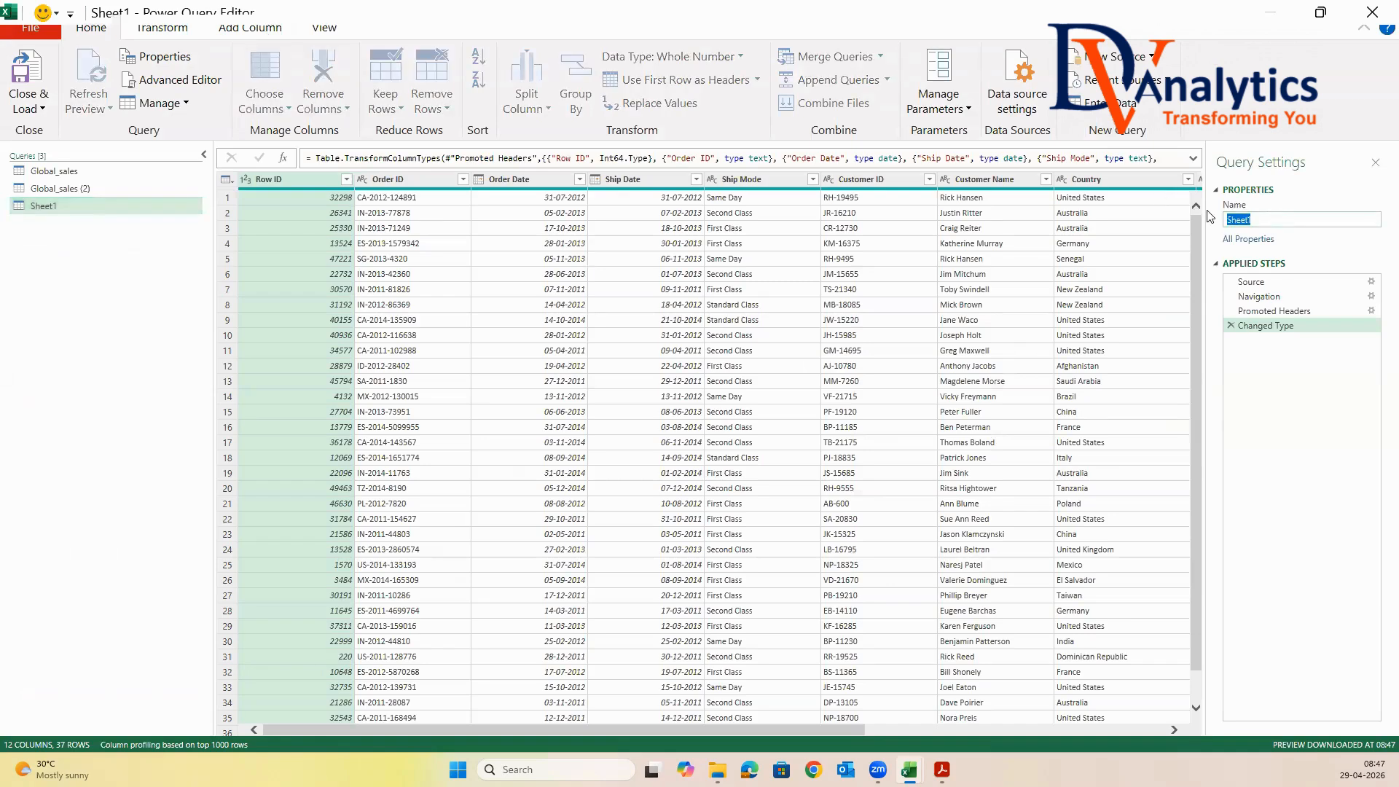
{"action": "type", "text": "GLOBAL_SALES_V3"}
{"action": "key", "text": "Return"}
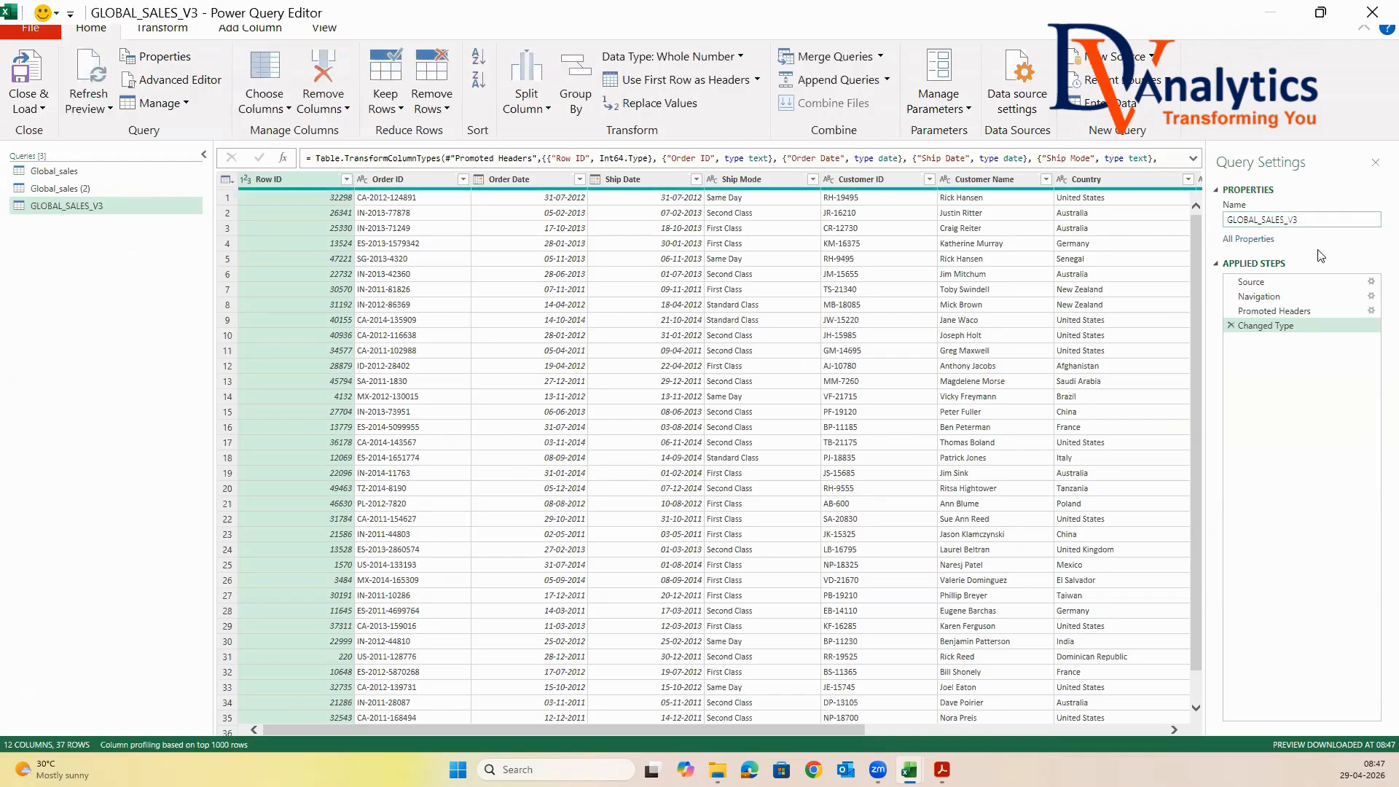
{"action": "left_click", "coordinate": [35, 110]}
{"action": "left_click", "coordinate": [51, 136]}
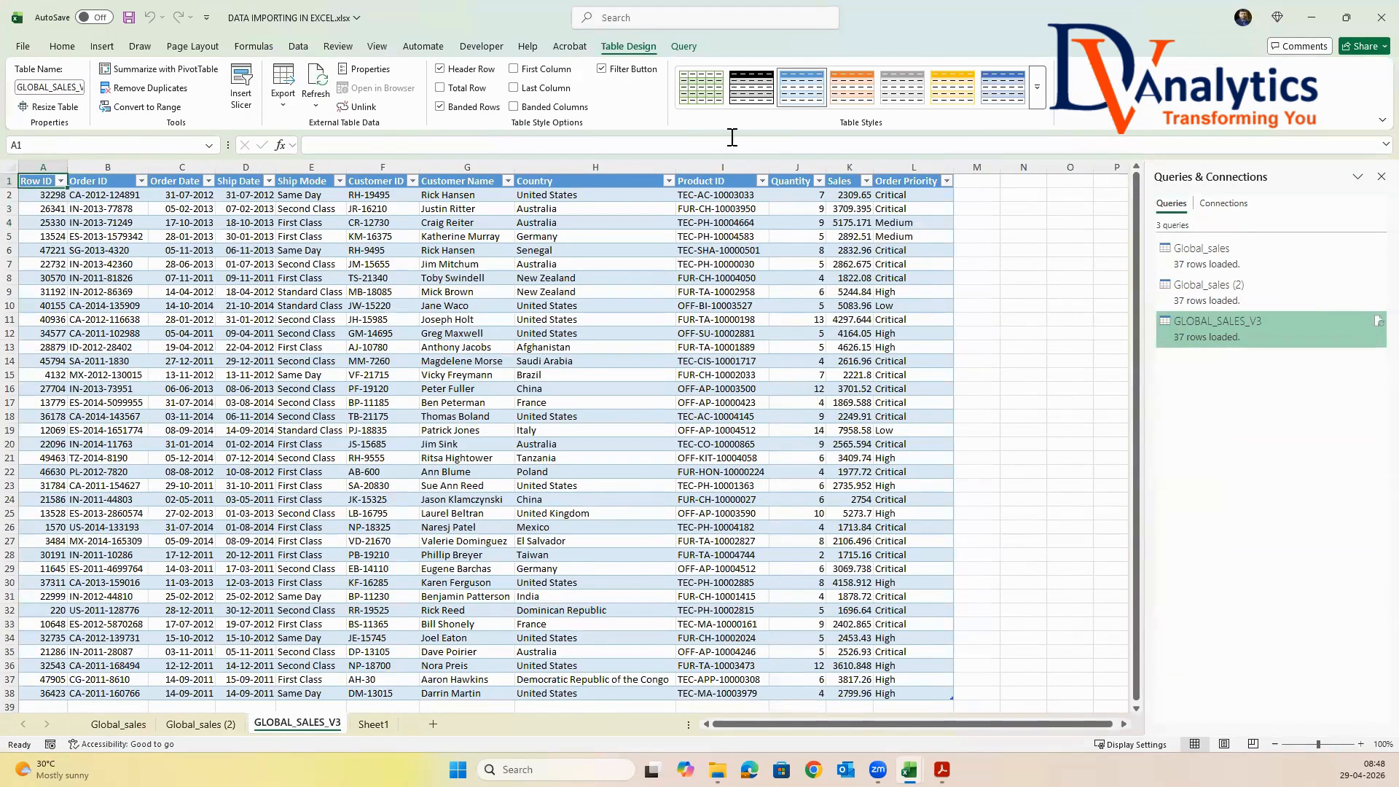
Give the GLOBAL_SALES_V3 table the plain, uncoloured Light style without filter buttons, and save the workbook
{"action": "left_click", "coordinate": [1036, 86]}
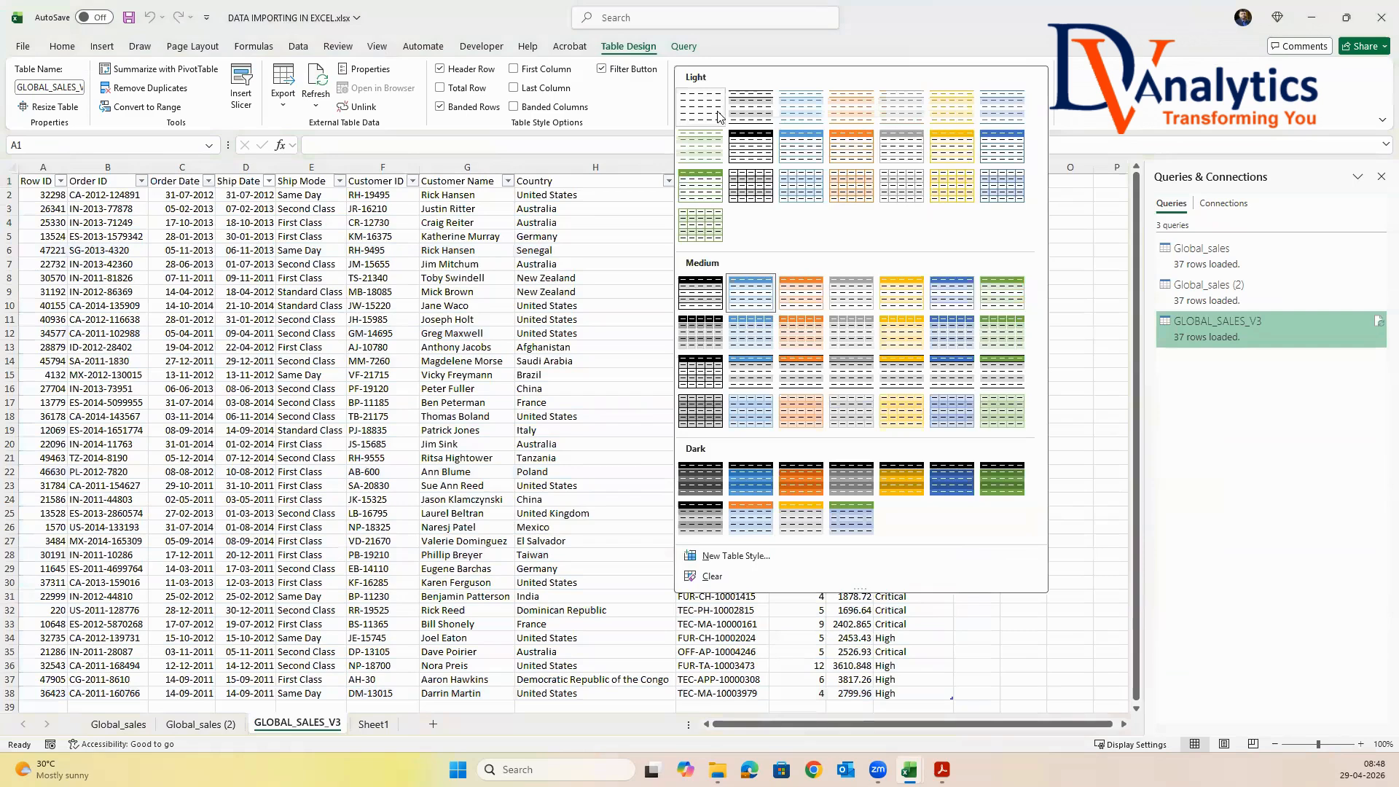
{"action": "left_click", "coordinate": [702, 102]}
{"action": "left_click", "coordinate": [610, 73]}
{"action": "left_click", "coordinate": [603, 305]}
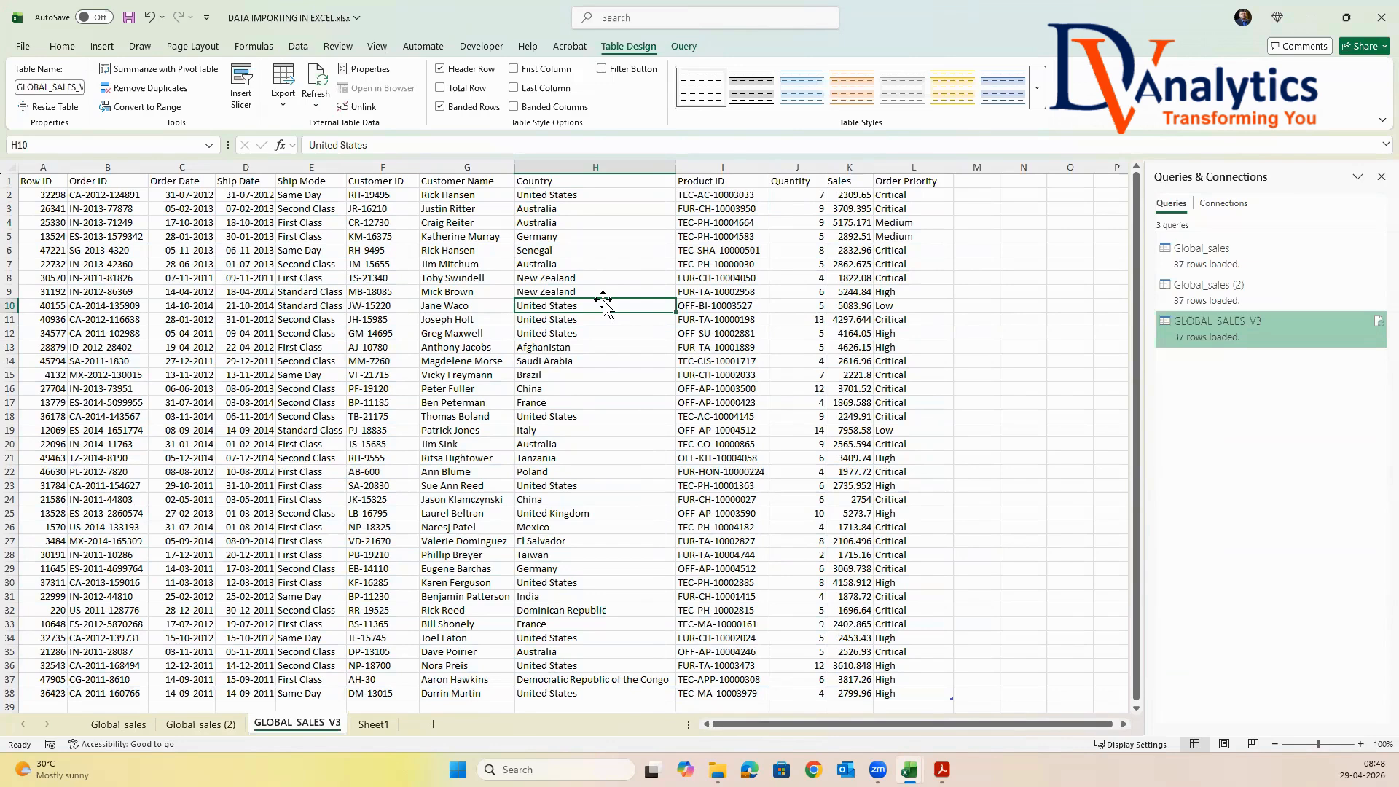
{"action": "left_click", "coordinate": [601, 429]}
{"action": "key", "text": "ctrl+s"}
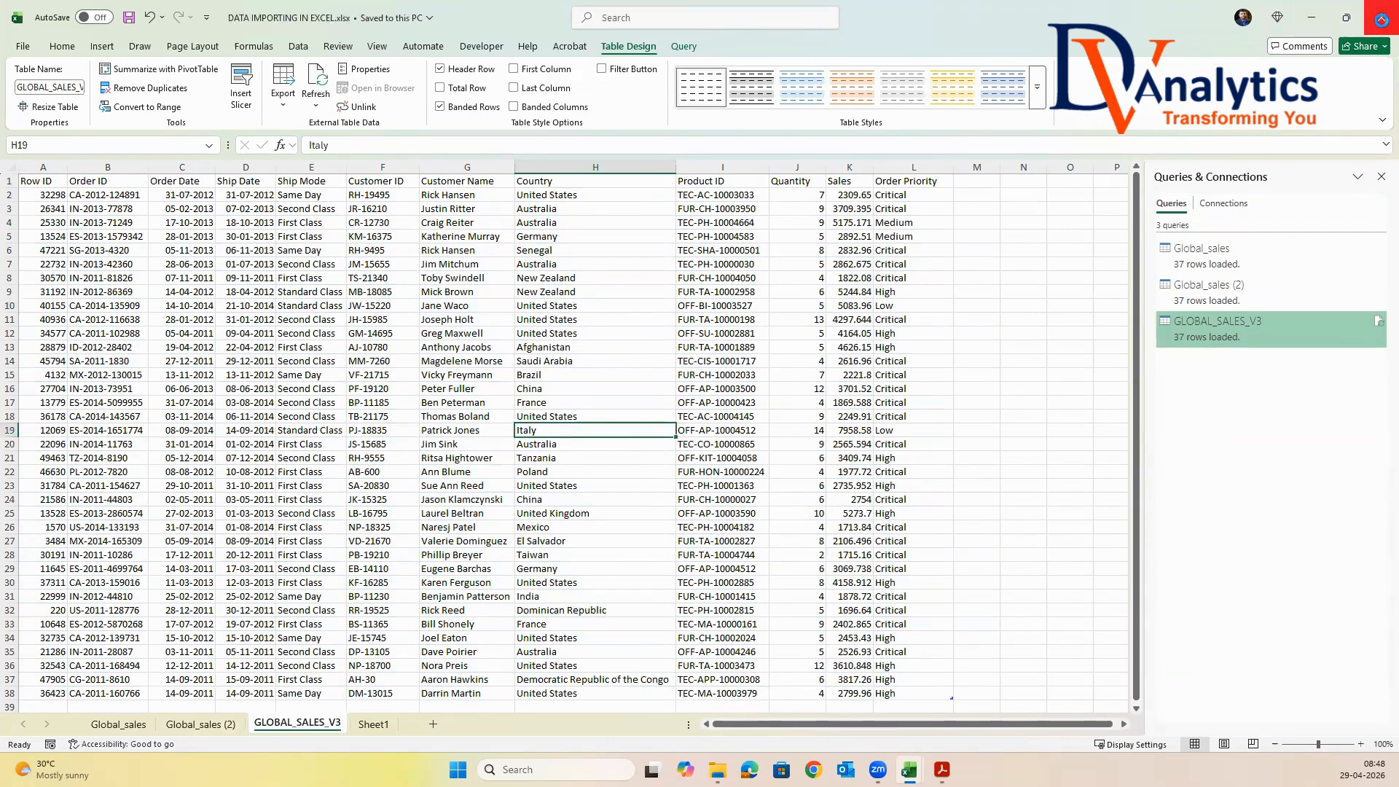
Minimize the workbook, switch to File Explorer and copy the a2.Importing Data Test folder from Session-2 > a2.Raw data
{"action": "left_click", "coordinate": [1382, 18]}
{"action": "left_click", "coordinate": [1311, 17]}
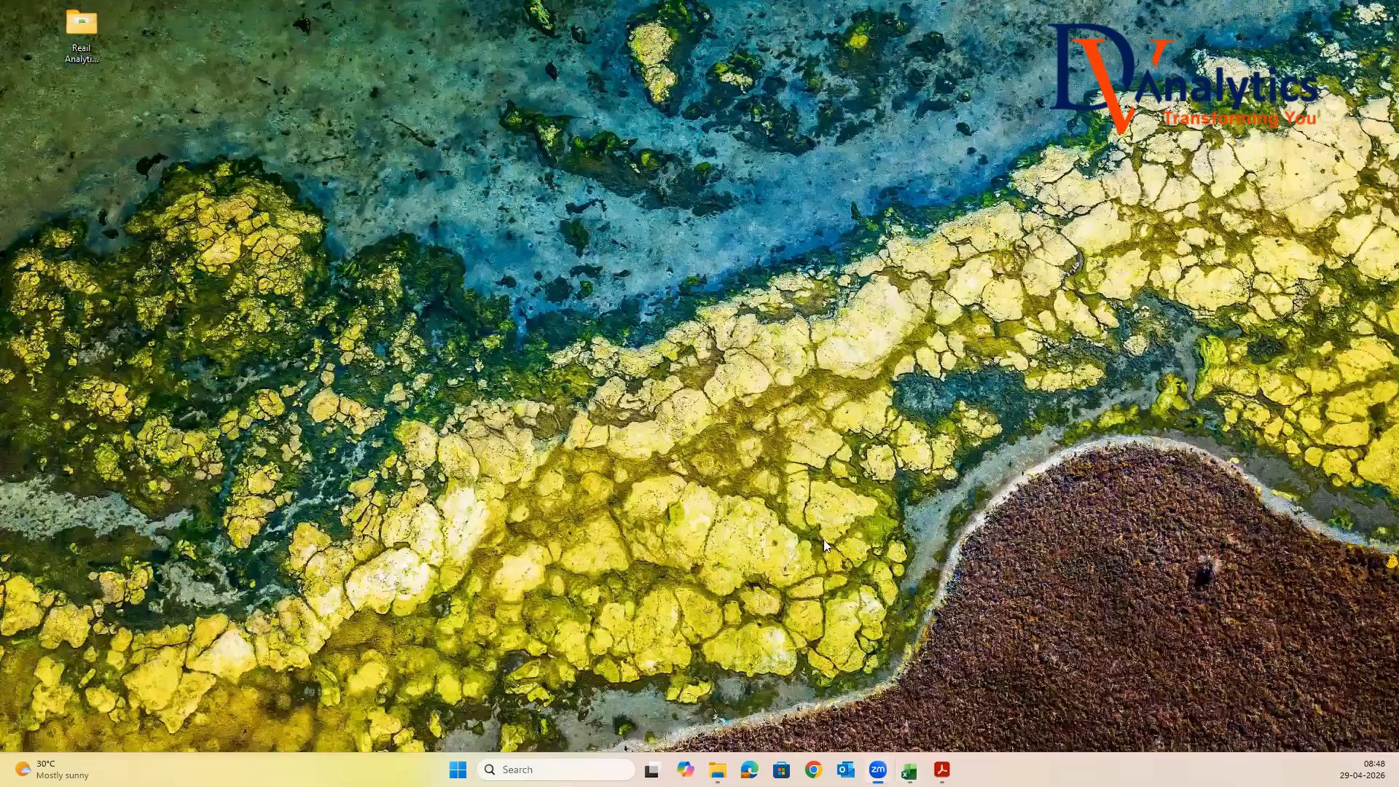
{"action": "left_click", "coordinate": [718, 769]}
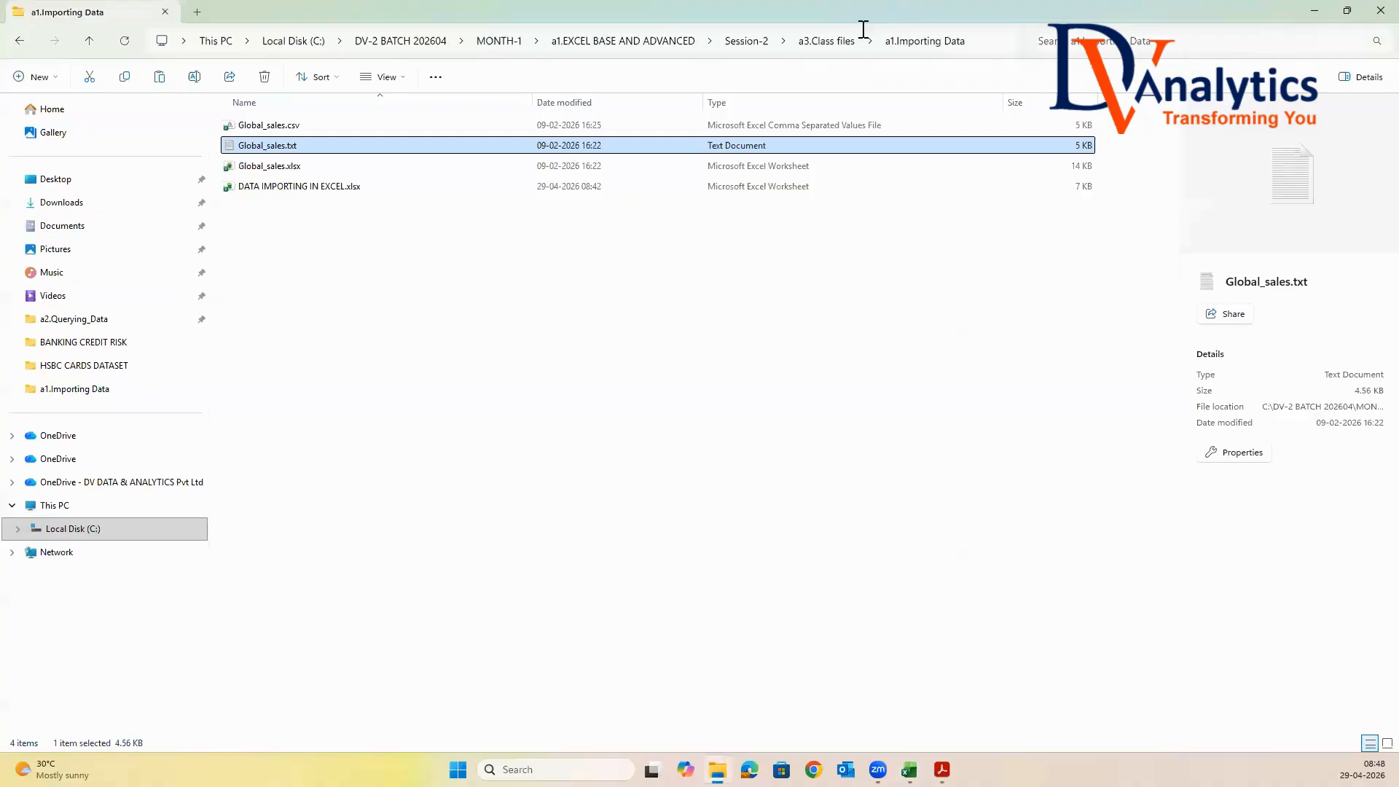
{"action": "left_click", "coordinate": [832, 44]}
{"action": "left_click", "coordinate": [745, 42]}
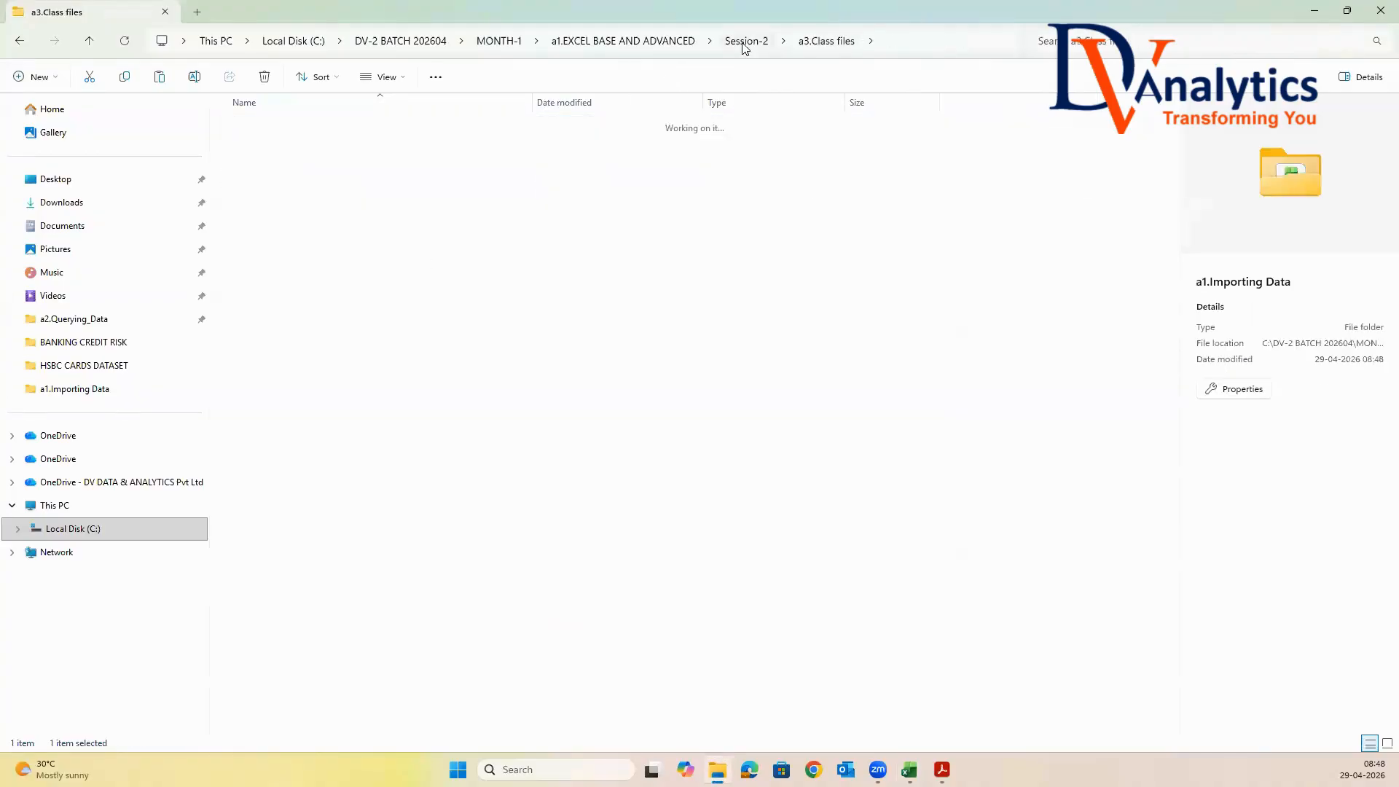
{"action": "left_click", "coordinate": [257, 149]}
{"action": "double_click", "coordinate": [257, 149]}
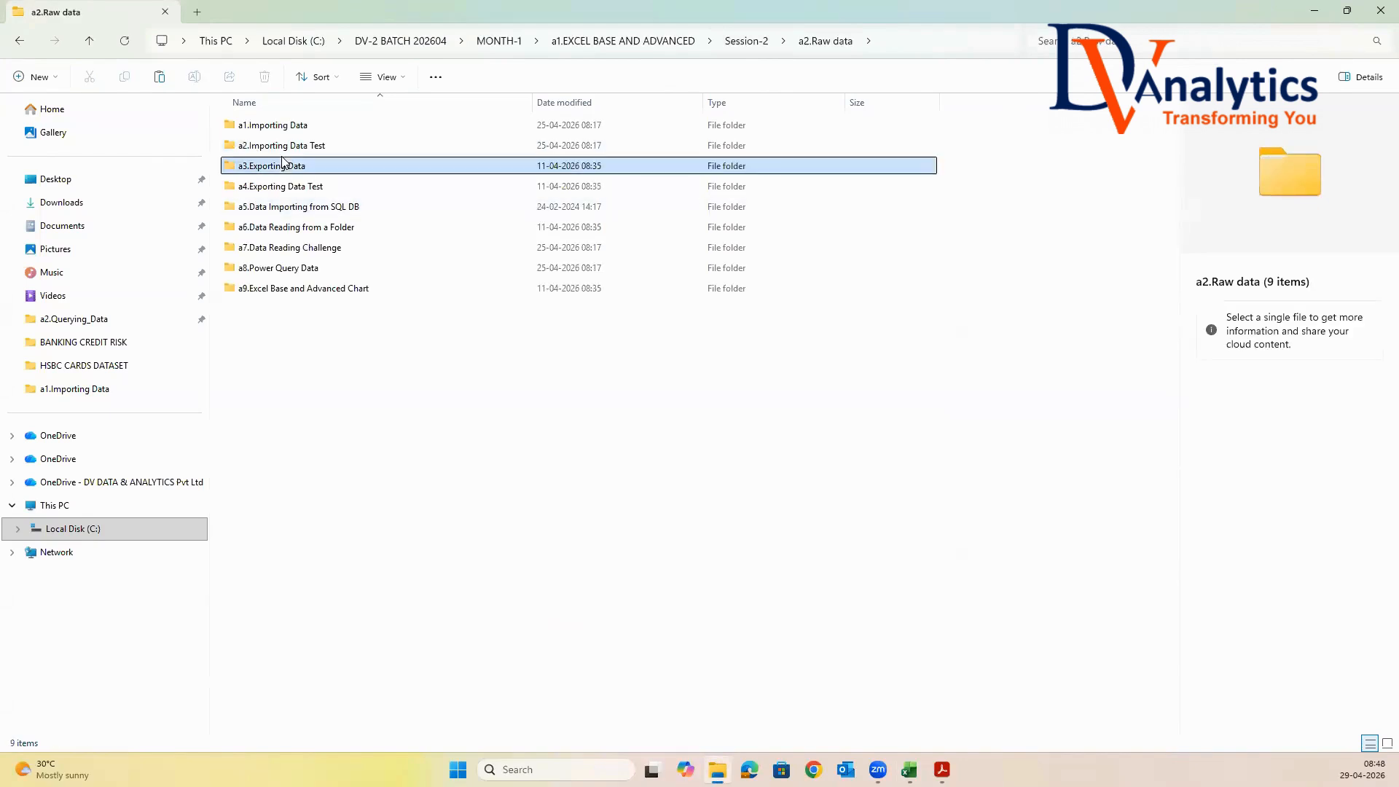
{"action": "left_click", "coordinate": [286, 152]}
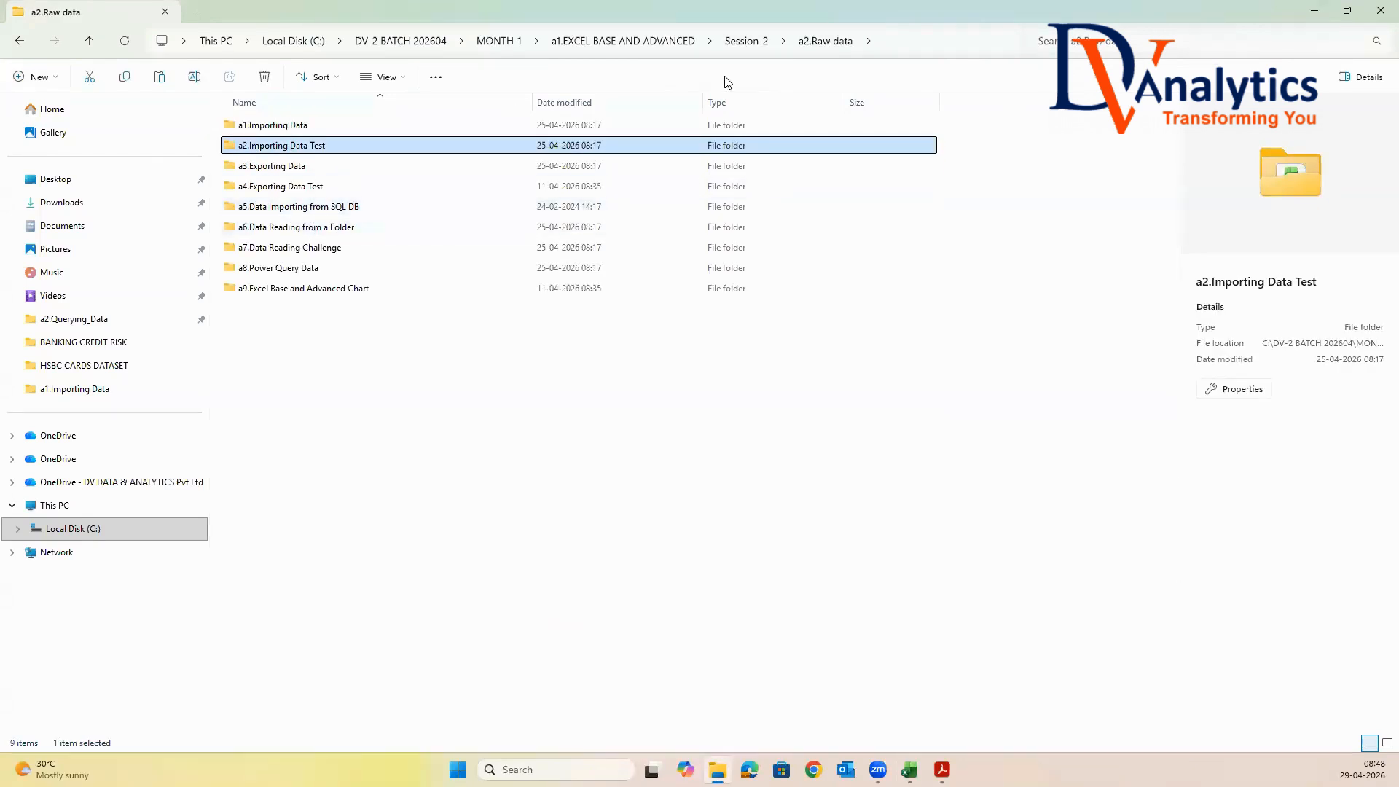
Paste the copied a2.Importing Data Test folder into Session-2 > a3.Class files
{"action": "left_click", "coordinate": [756, 45]}
{"action": "double_click", "coordinate": [281, 166]}
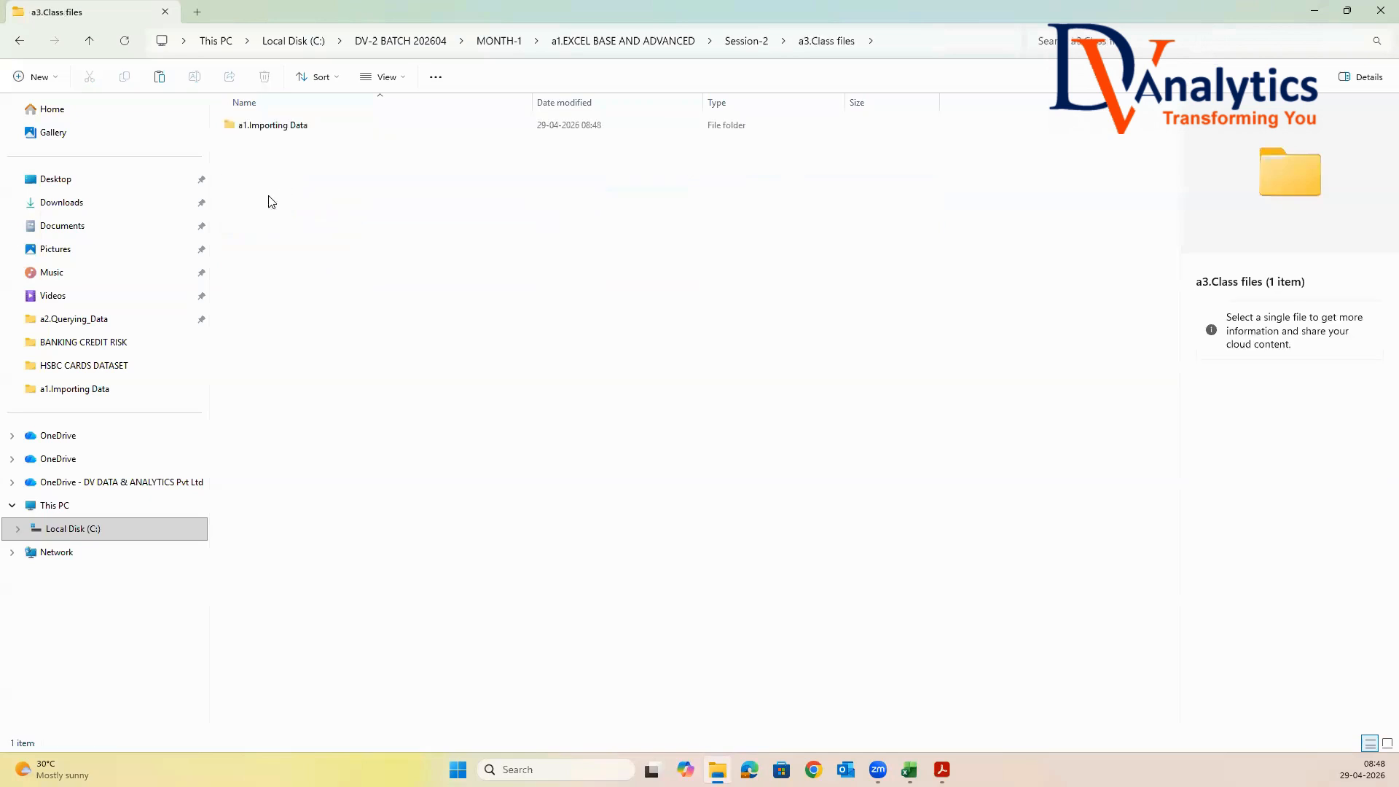
{"action": "right_click", "coordinate": [261, 169]}
{"action": "left_click", "coordinate": [285, 191]}
{"action": "left_click", "coordinate": [291, 163]}
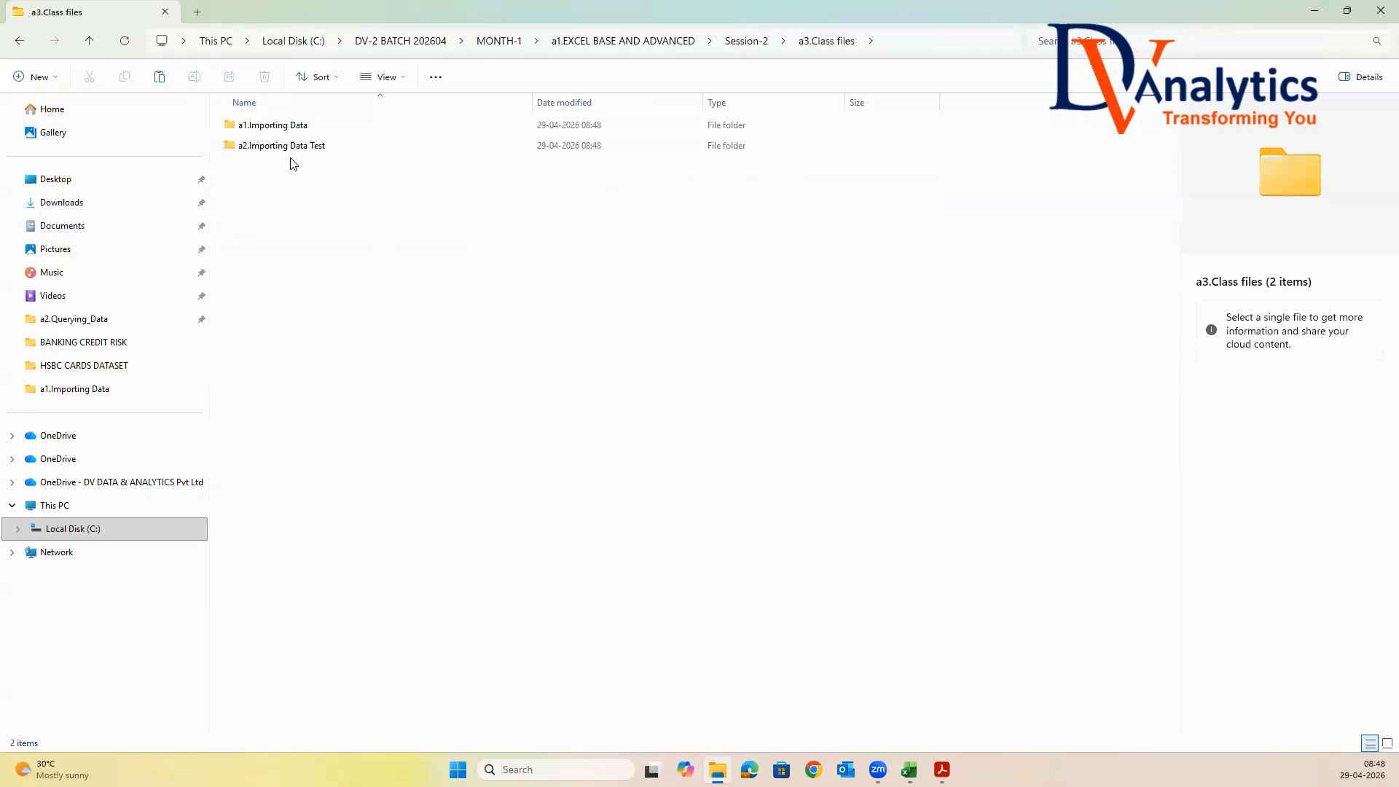
Open the a2.Importing Data Test folder, examine the contents of Med_Sales.txt in Notepad and close the file
{"action": "double_click", "coordinate": [288, 150]}
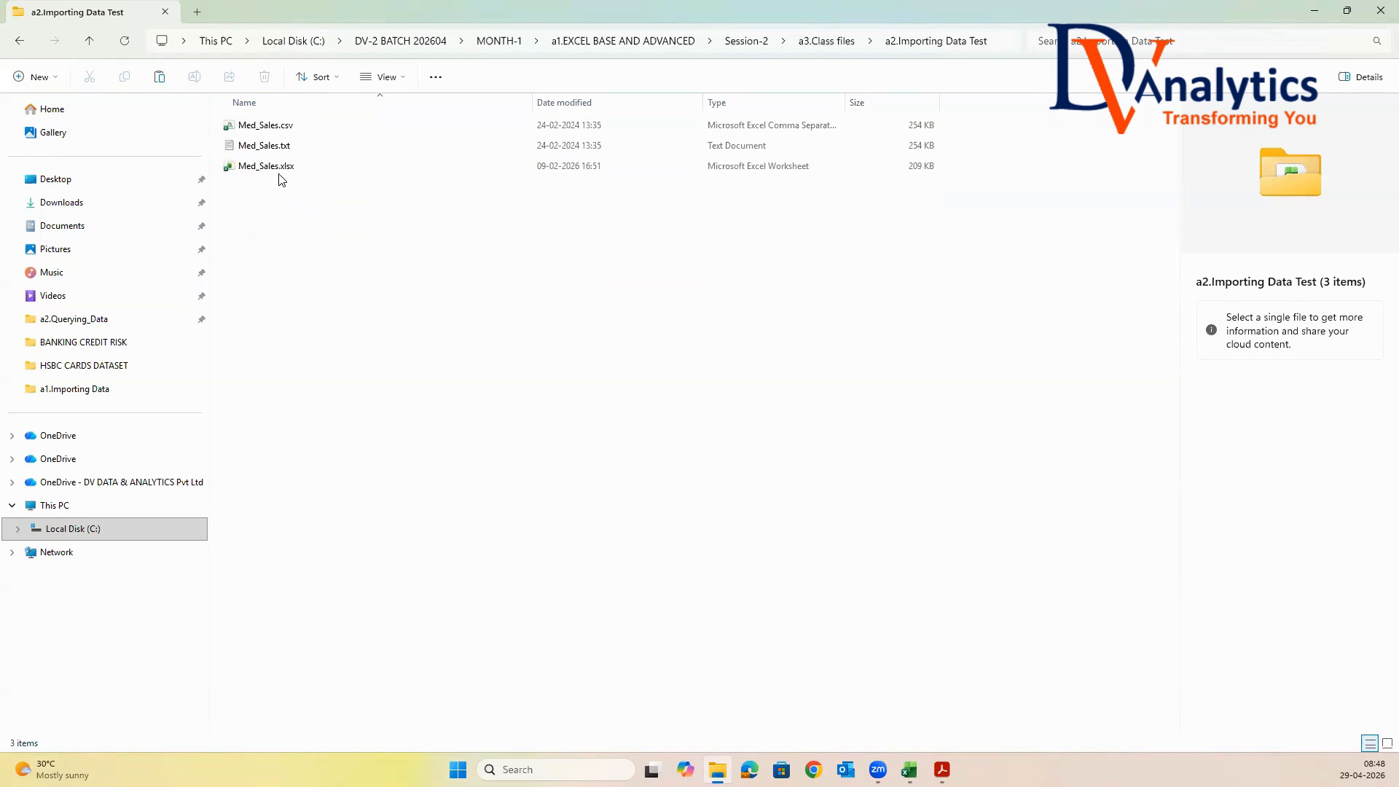
{"action": "double_click", "coordinate": [274, 149]}
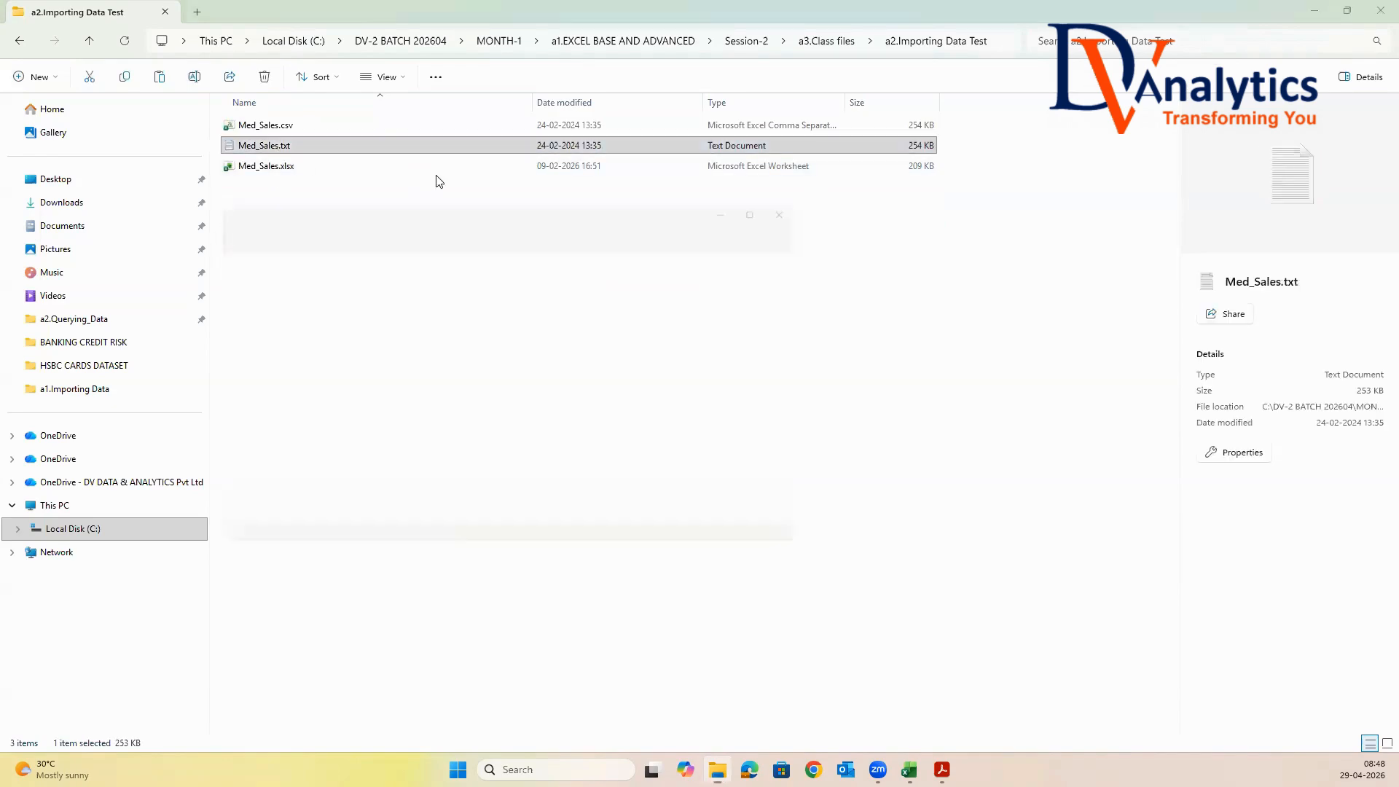
{"action": "left_click", "coordinate": [782, 194]}
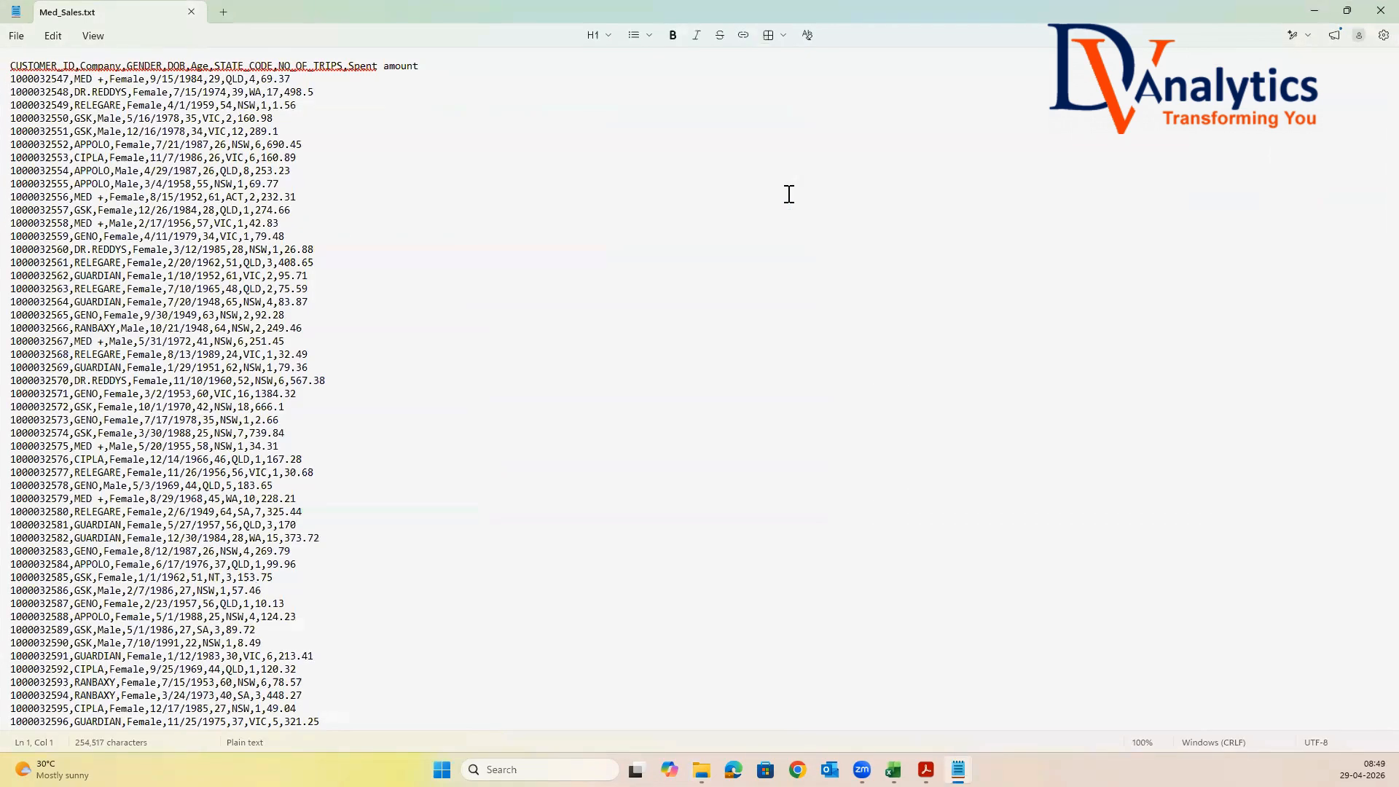
{"action": "left_click", "coordinate": [1381, 10]}
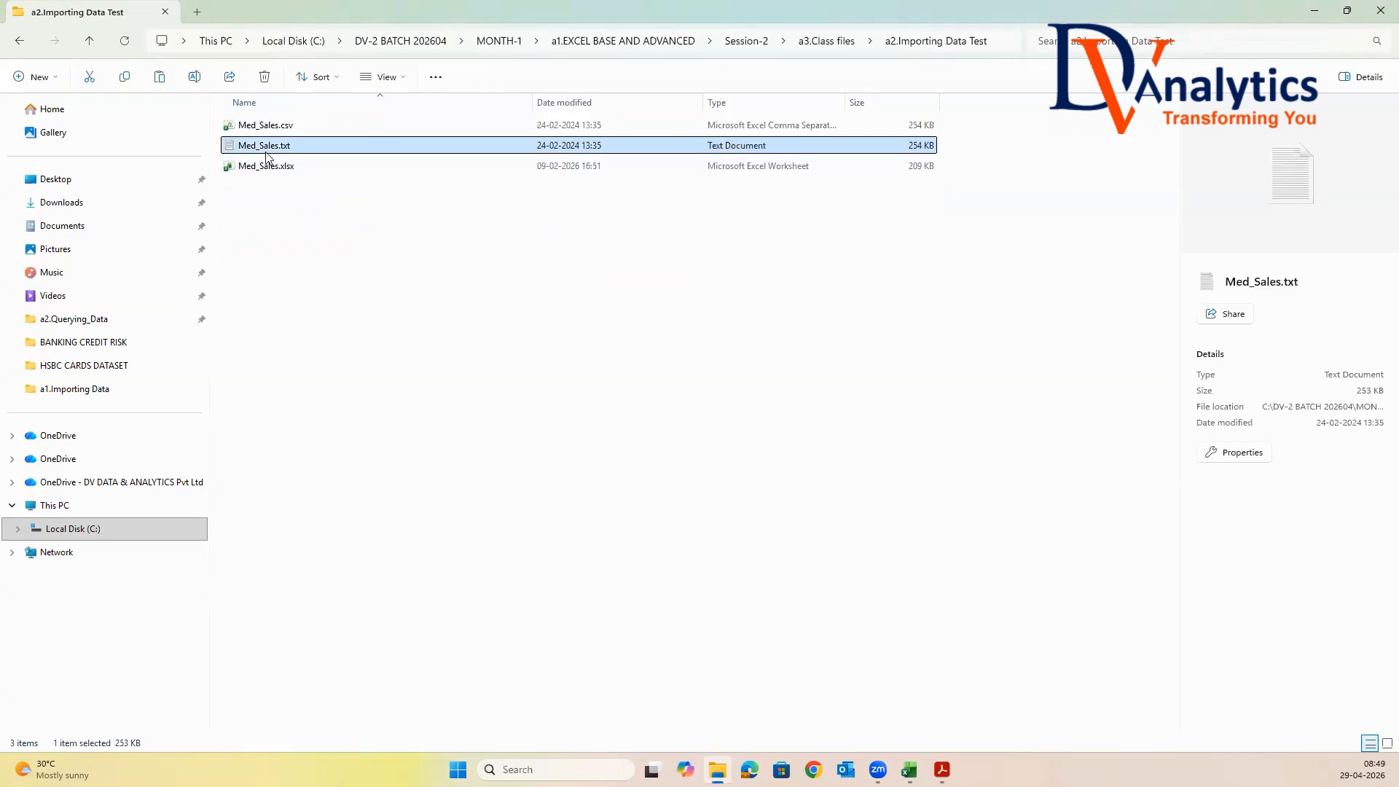
{"action": "left_click", "coordinate": [286, 292]}
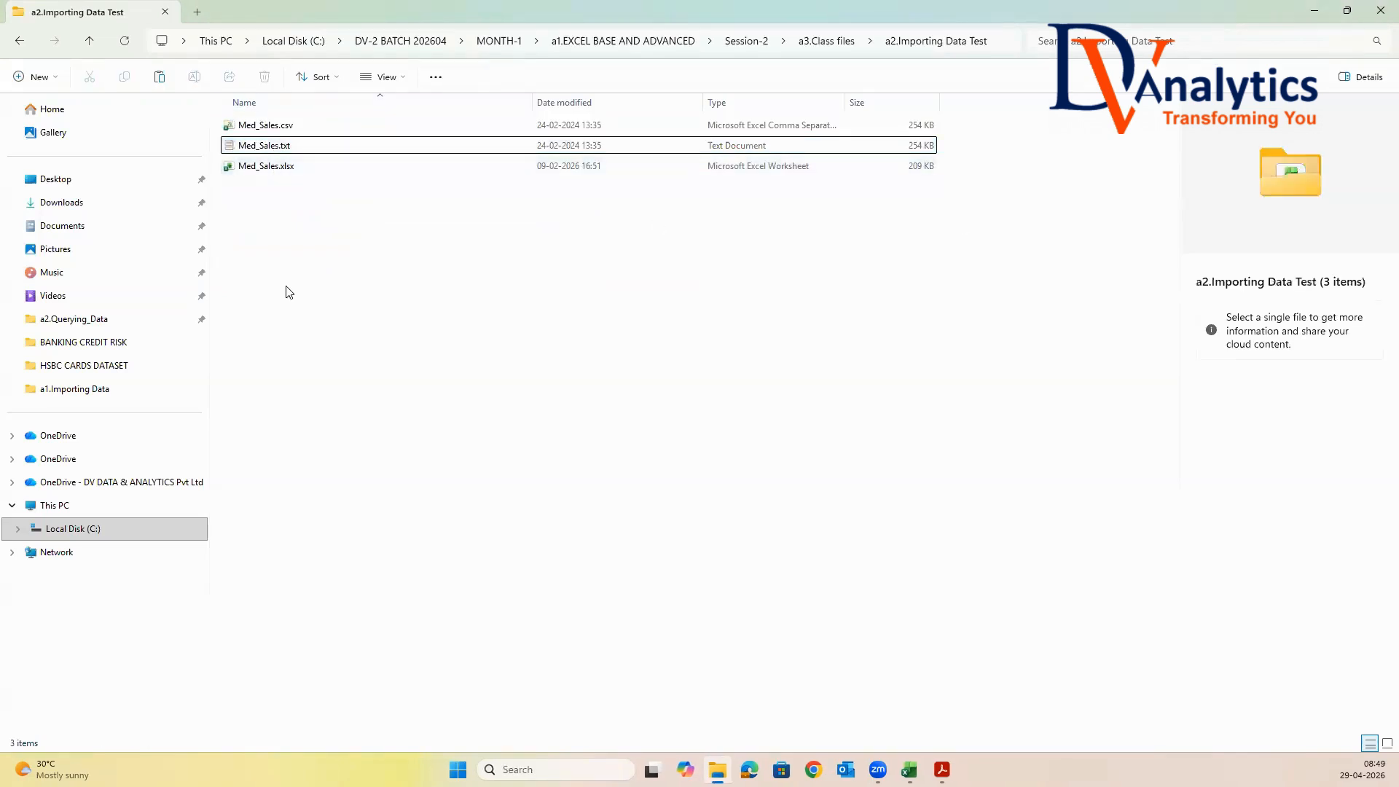
Create a Microsoft Excel worksheet named DATA IMPORTING IN EXCEL in a2.Importing Data Test and open it in Excel
{"action": "right_click", "coordinate": [307, 232]}
{"action": "mouse_move", "coordinate": [349, 388]}
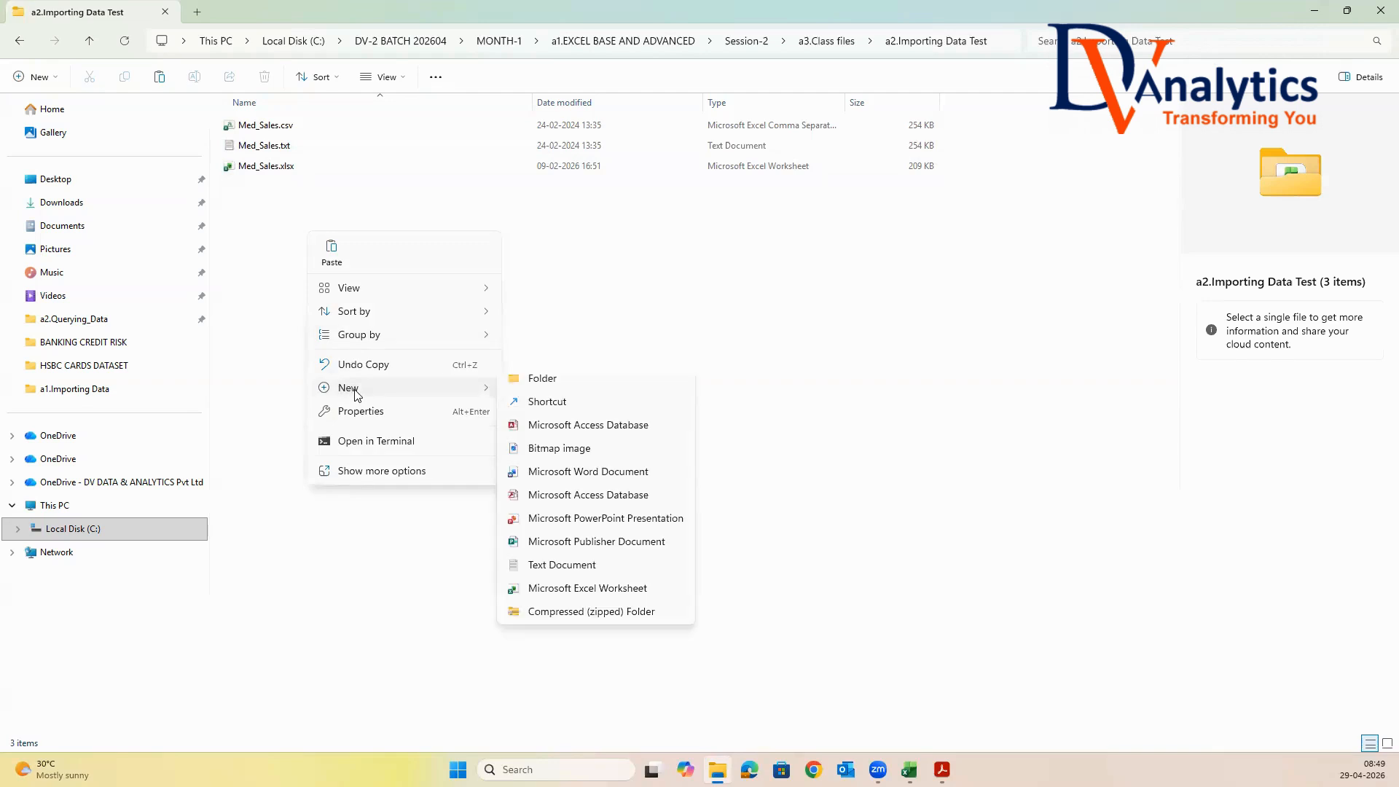
{"action": "left_click", "coordinate": [587, 600]}
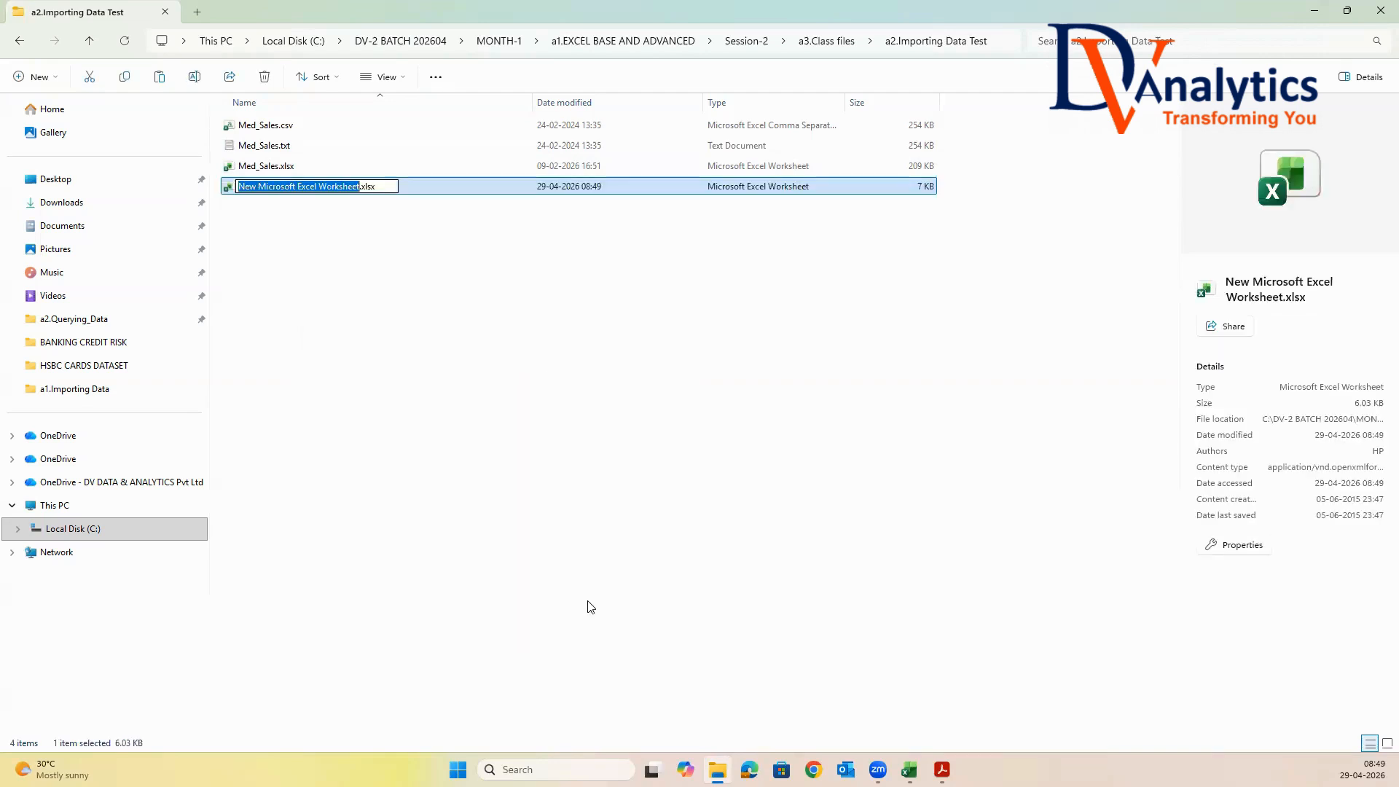
{"action": "type", "text": "DATA IMPO"}
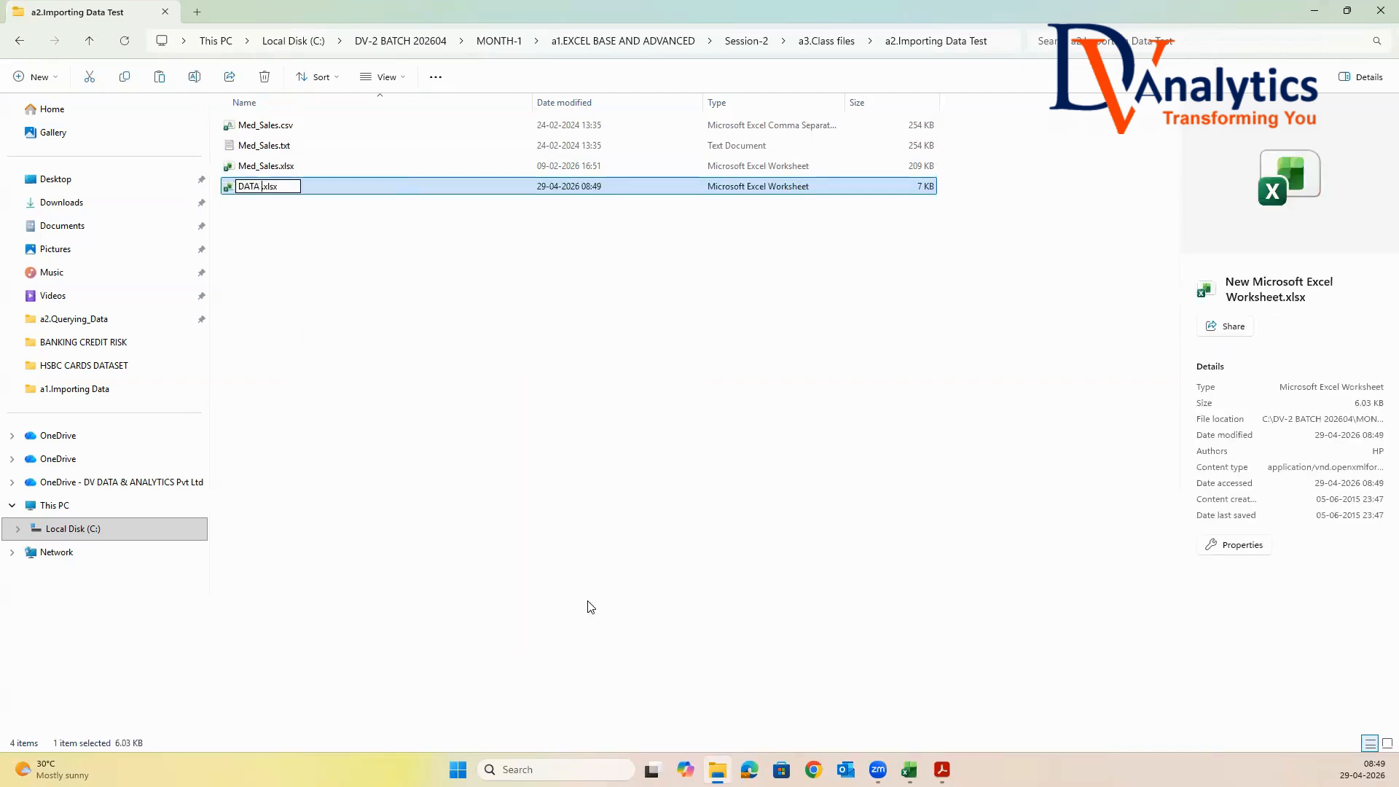
{"action": "type", "text": "RTING IN EXCEL"}
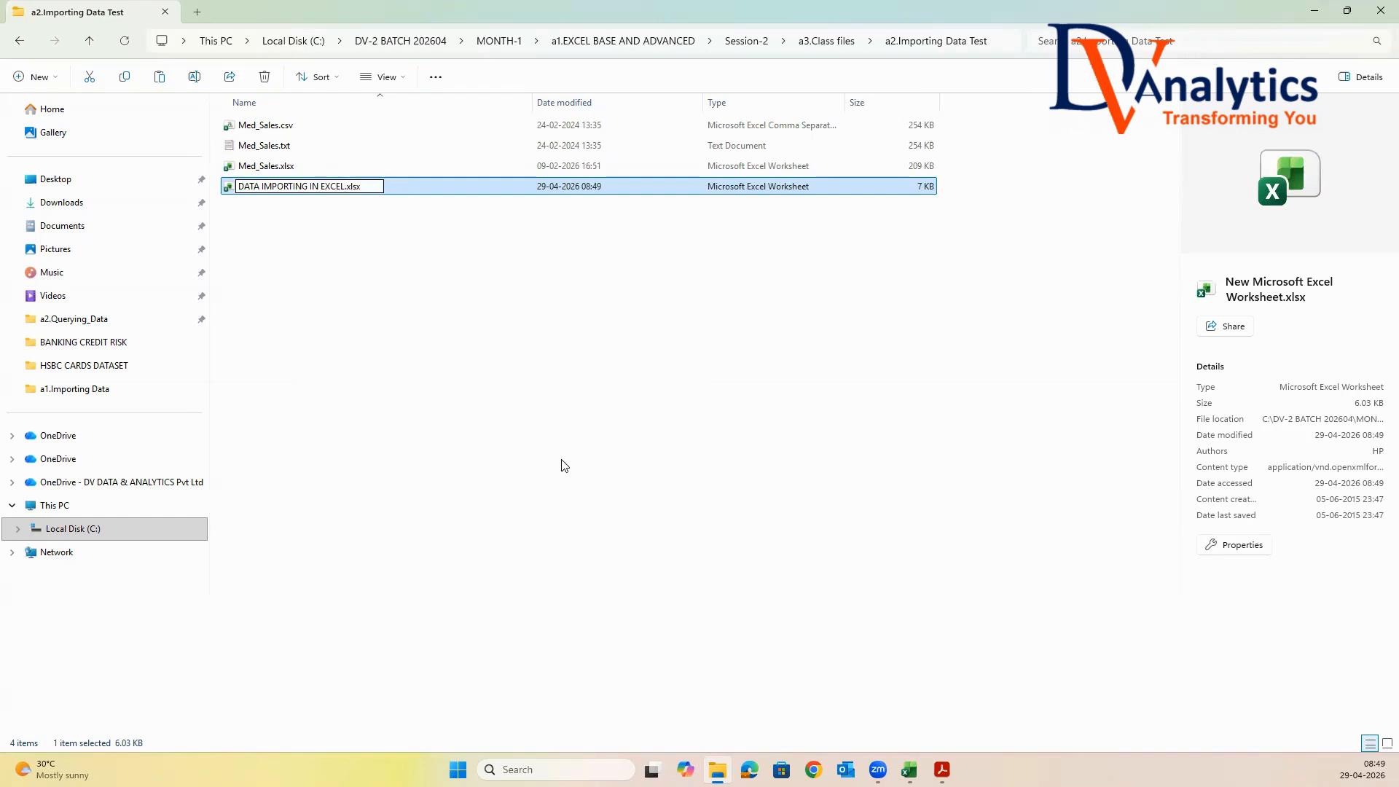
{"action": "left_click", "coordinate": [543, 431]}
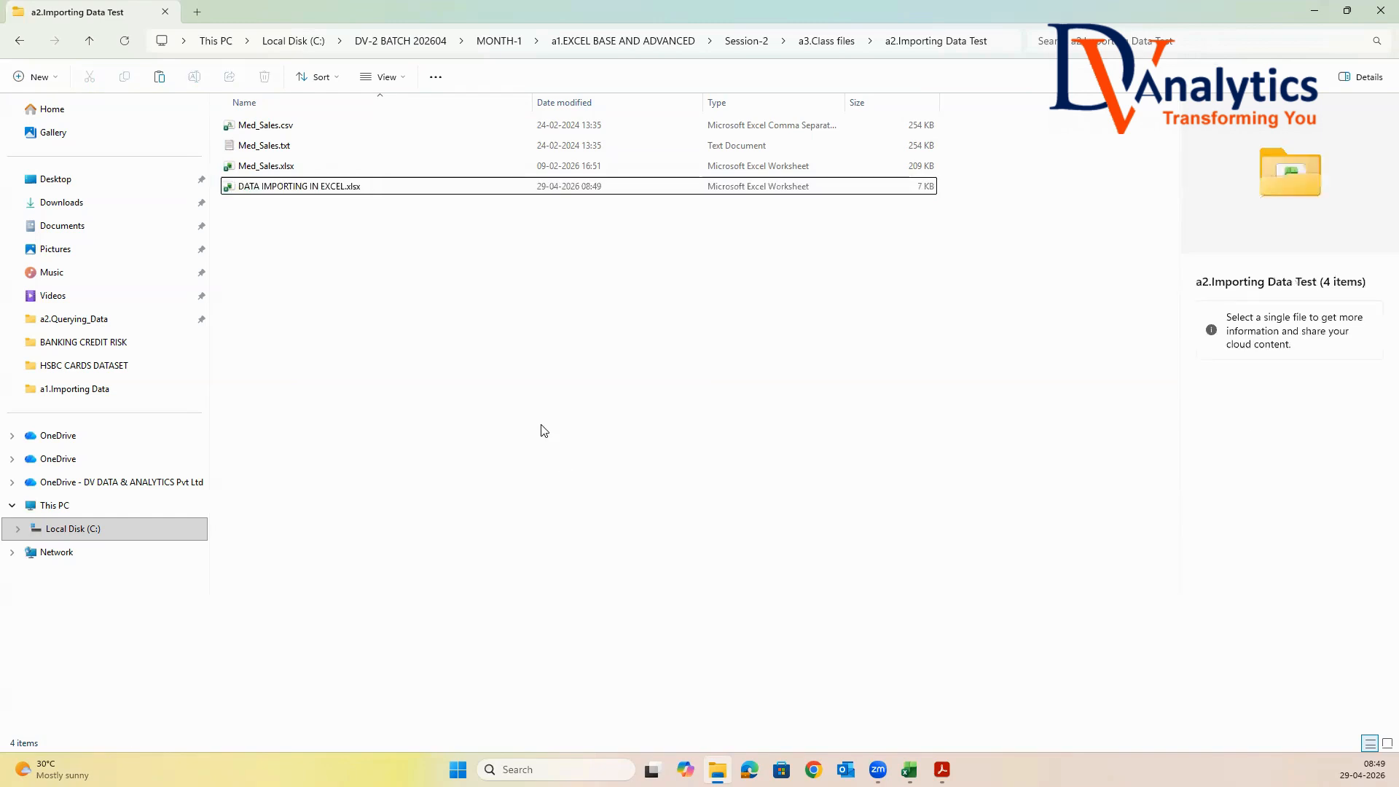
{"action": "double_click", "coordinate": [316, 191]}
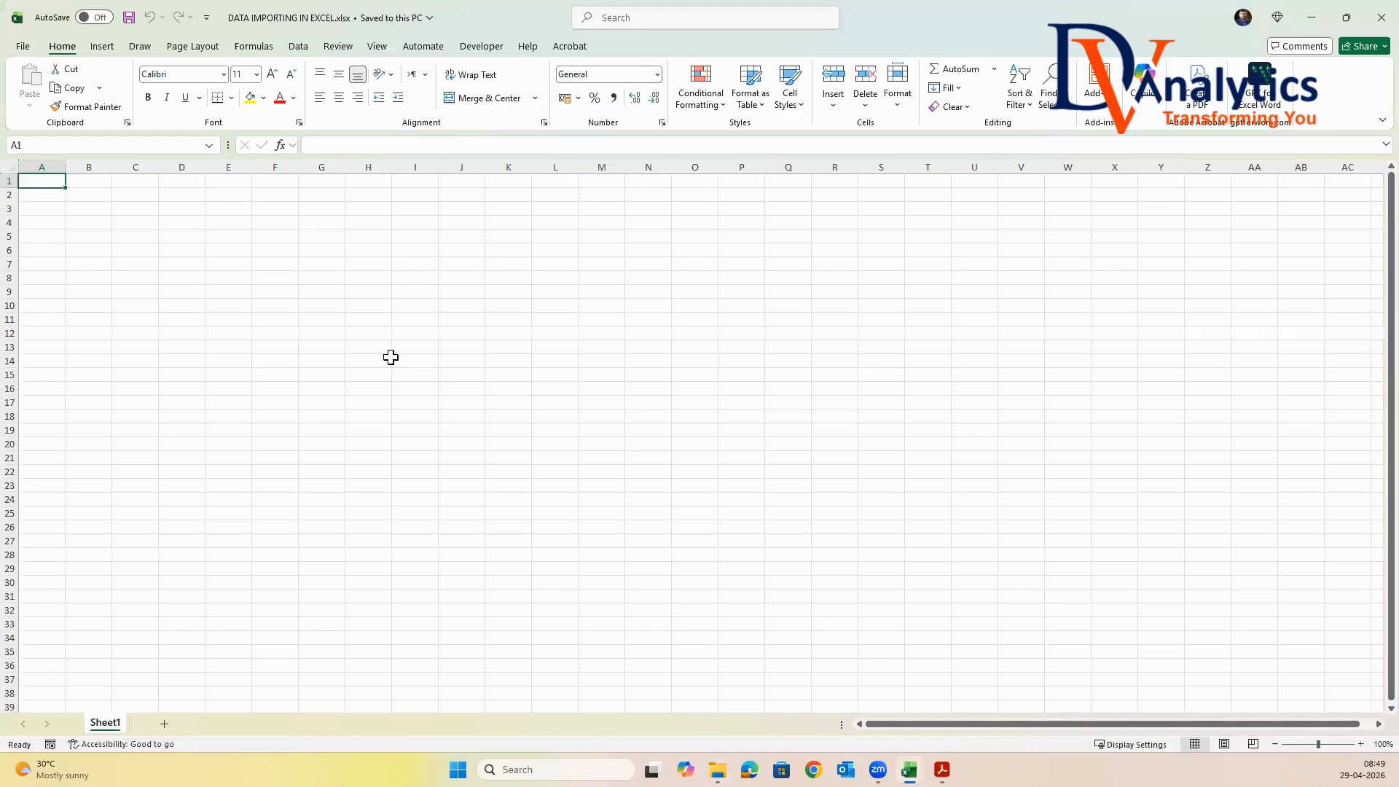
Import Med_Sales.txt from a3.Class files > a2.Importing Data Test and load it into the workbook as comma-delimited data
{"action": "left_click", "coordinate": [298, 47]}
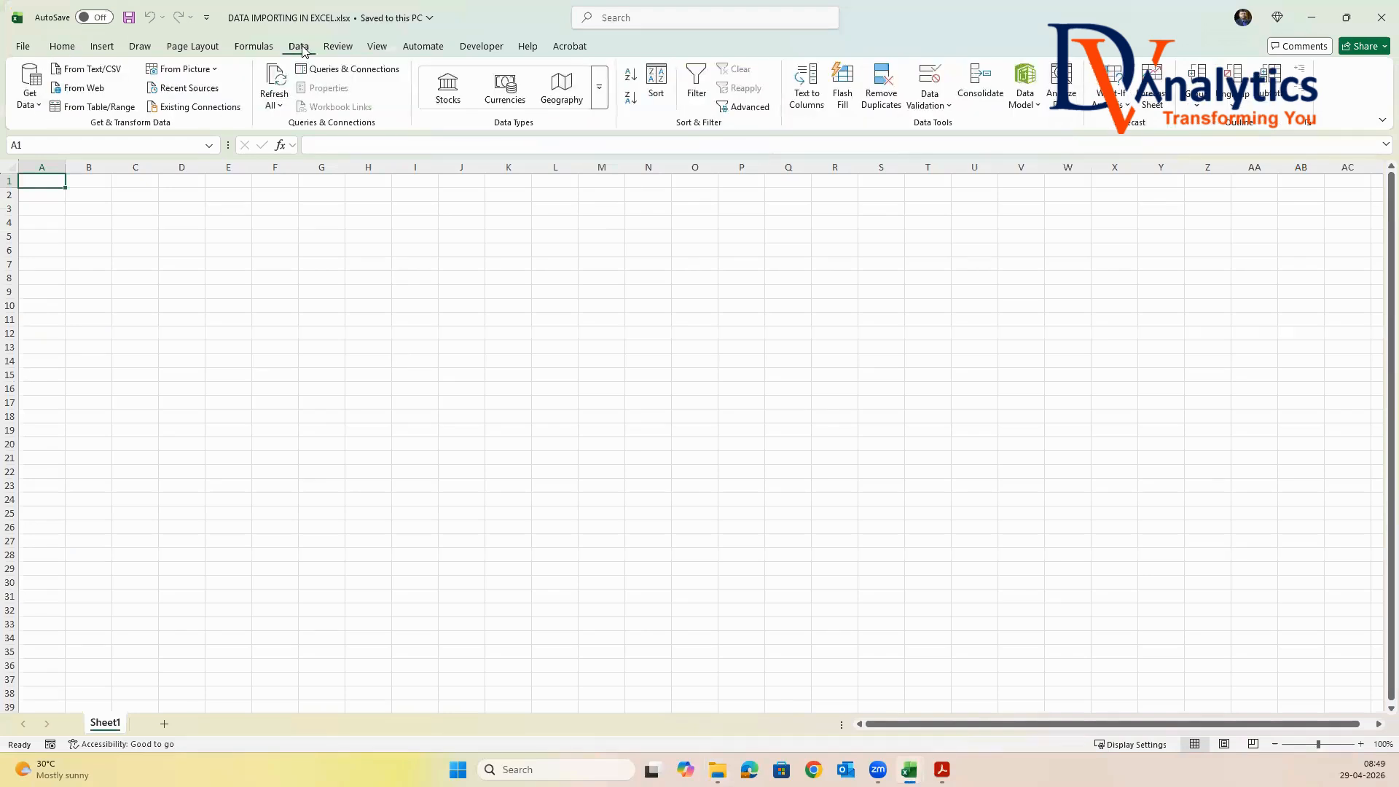
{"action": "left_click", "coordinate": [22, 104]}
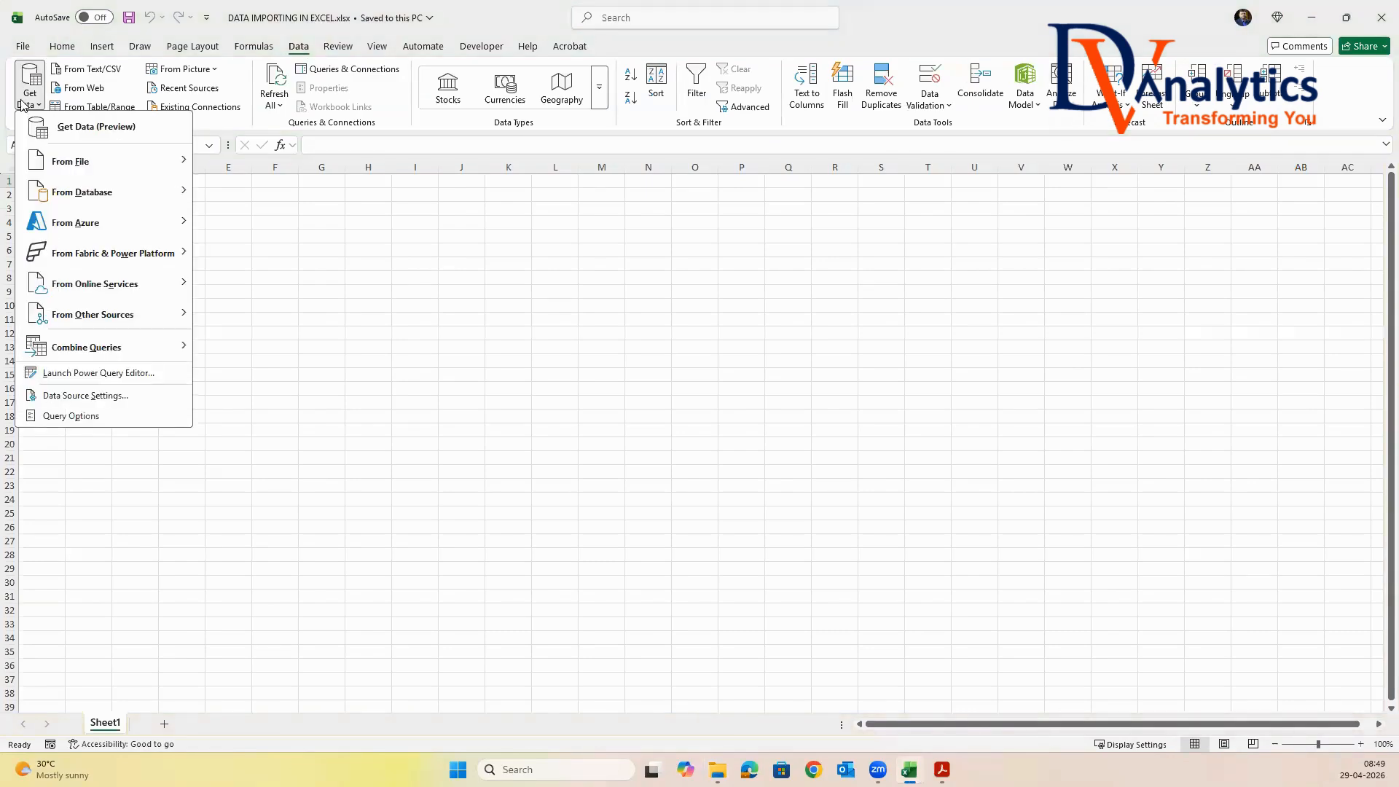
{"action": "mouse_move", "coordinate": [59, 161]}
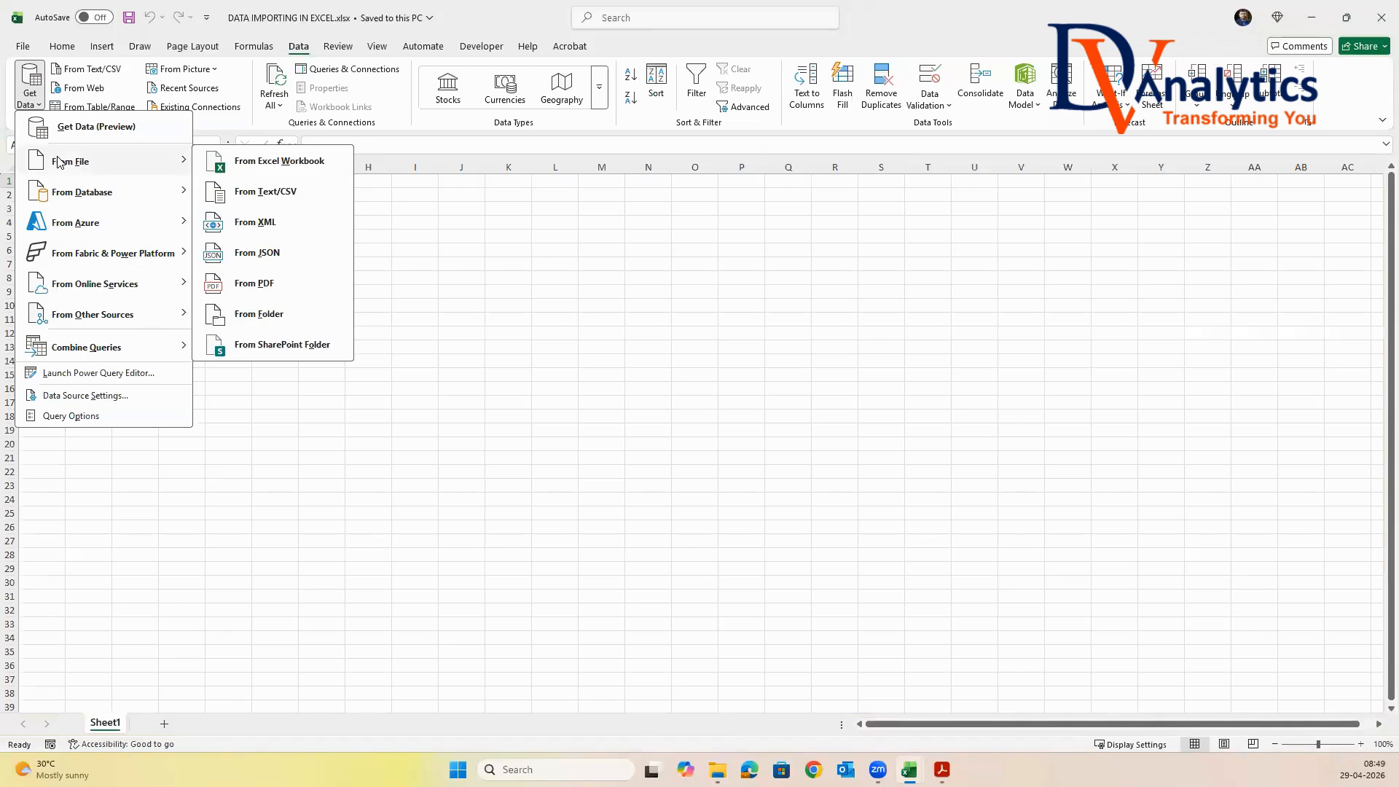
{"action": "left_click", "coordinate": [288, 192]}
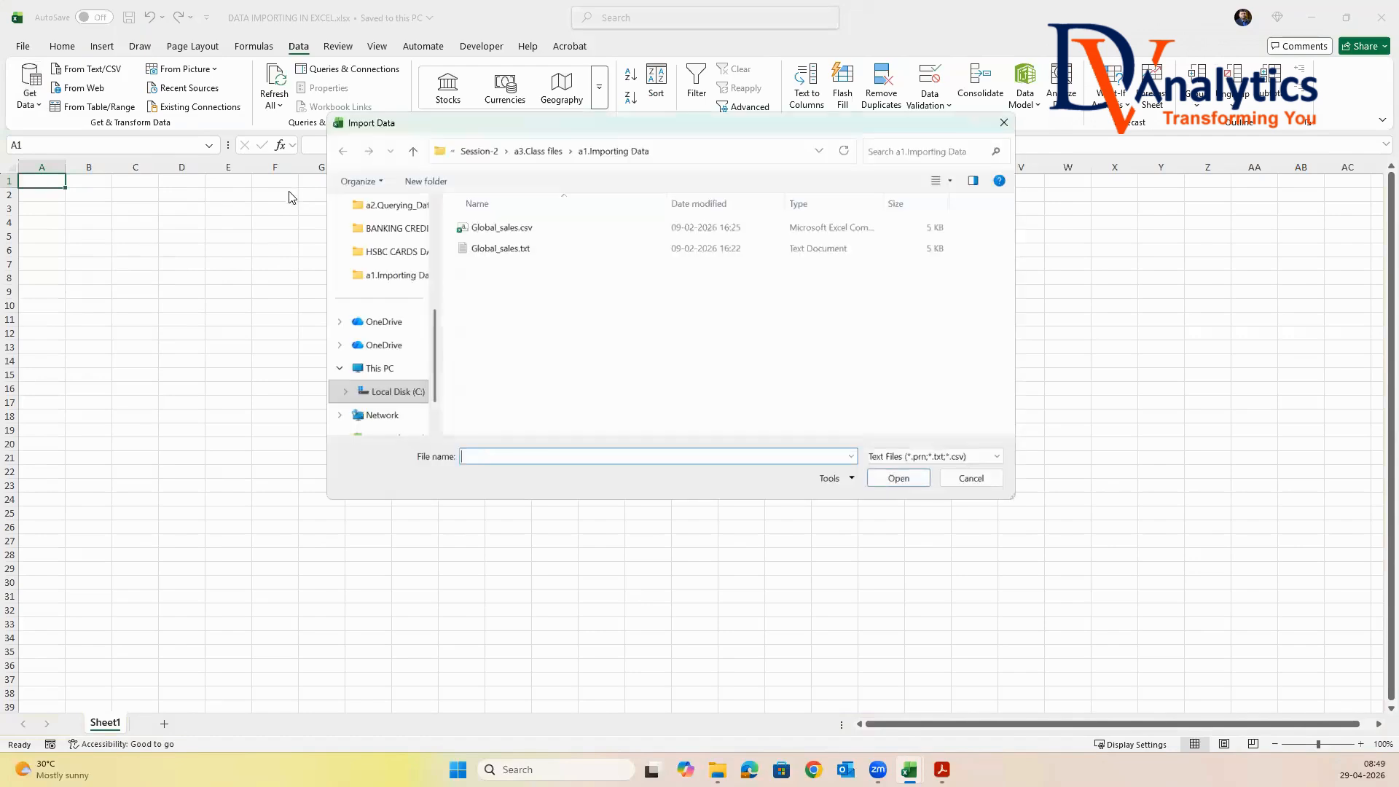
{"action": "left_click", "coordinate": [538, 151]}
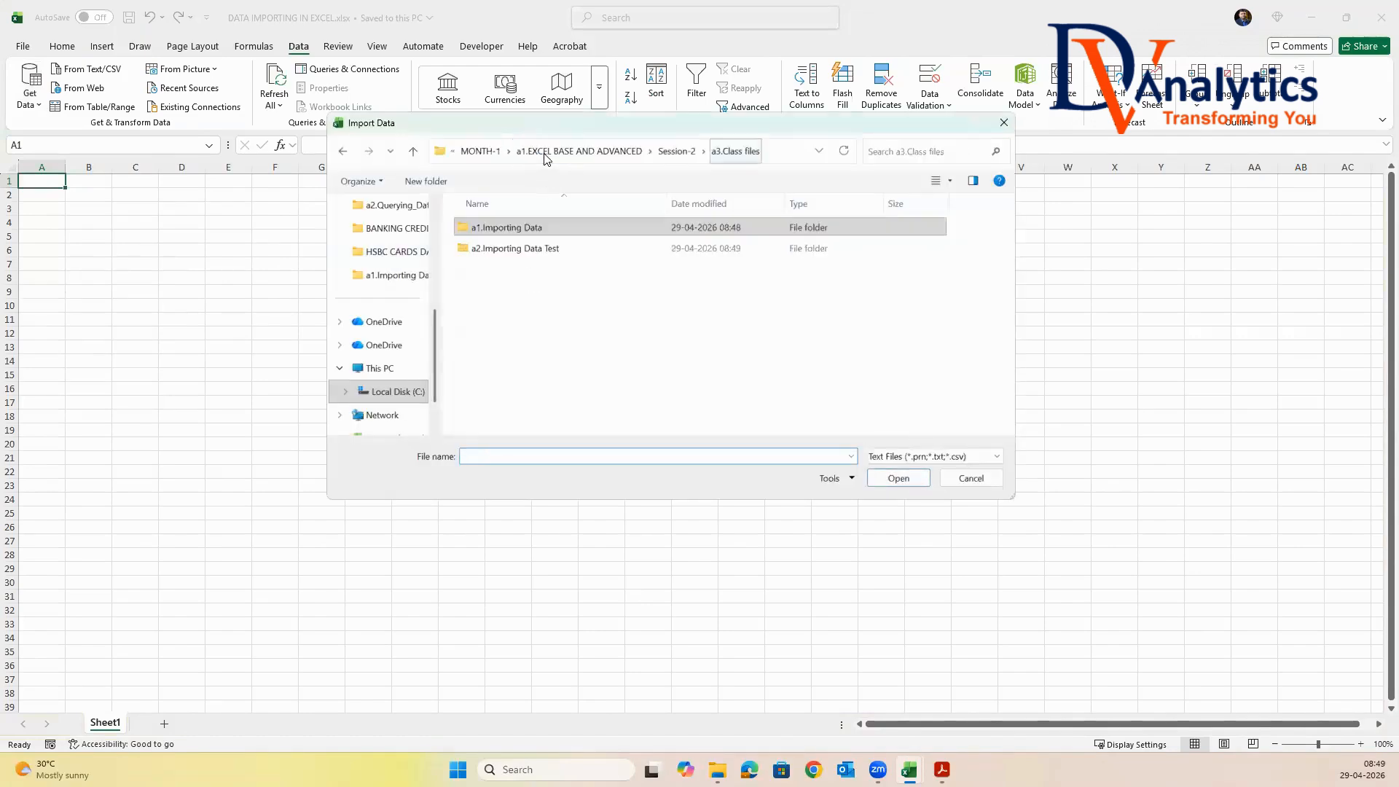
{"action": "double_click", "coordinate": [531, 248]}
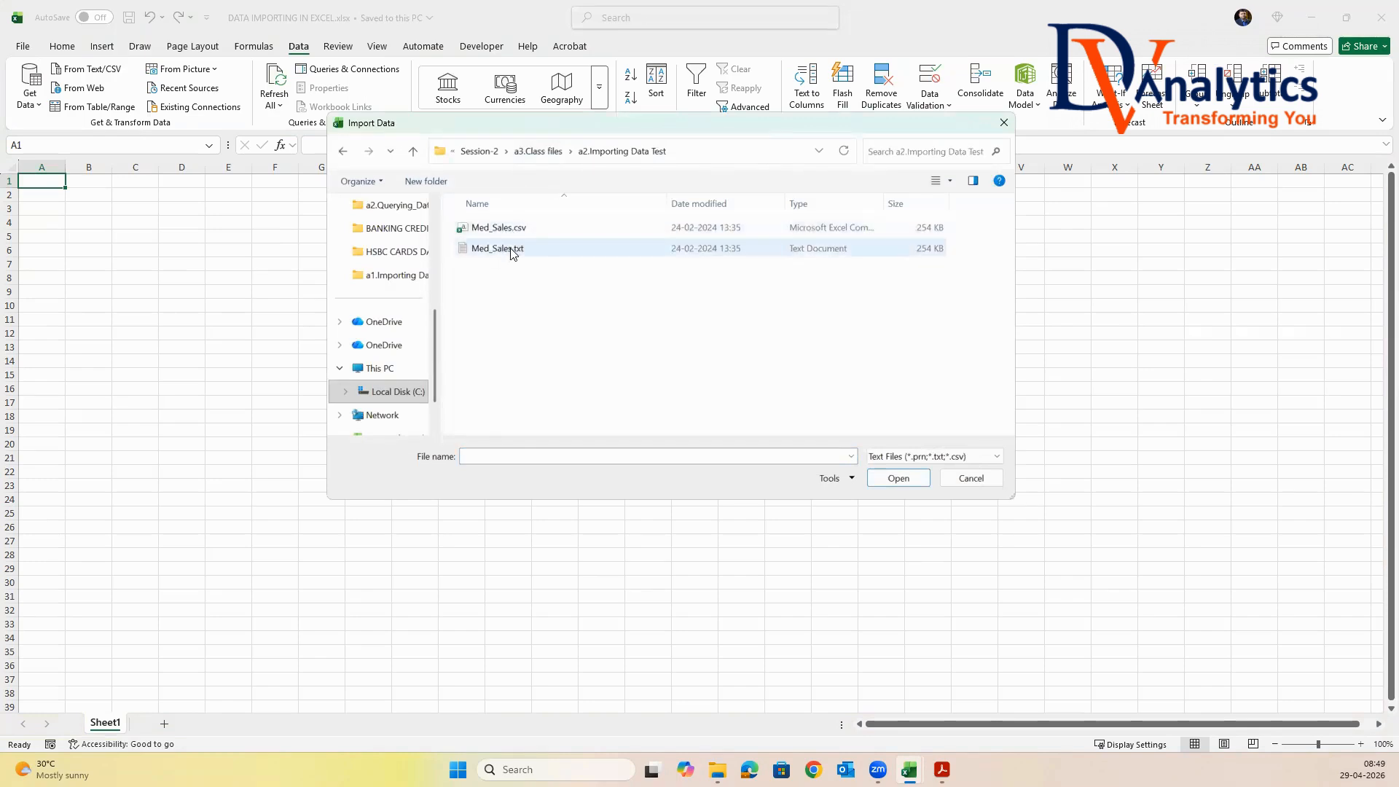
{"action": "left_click", "coordinate": [511, 250]}
{"action": "left_click", "coordinate": [900, 478]}
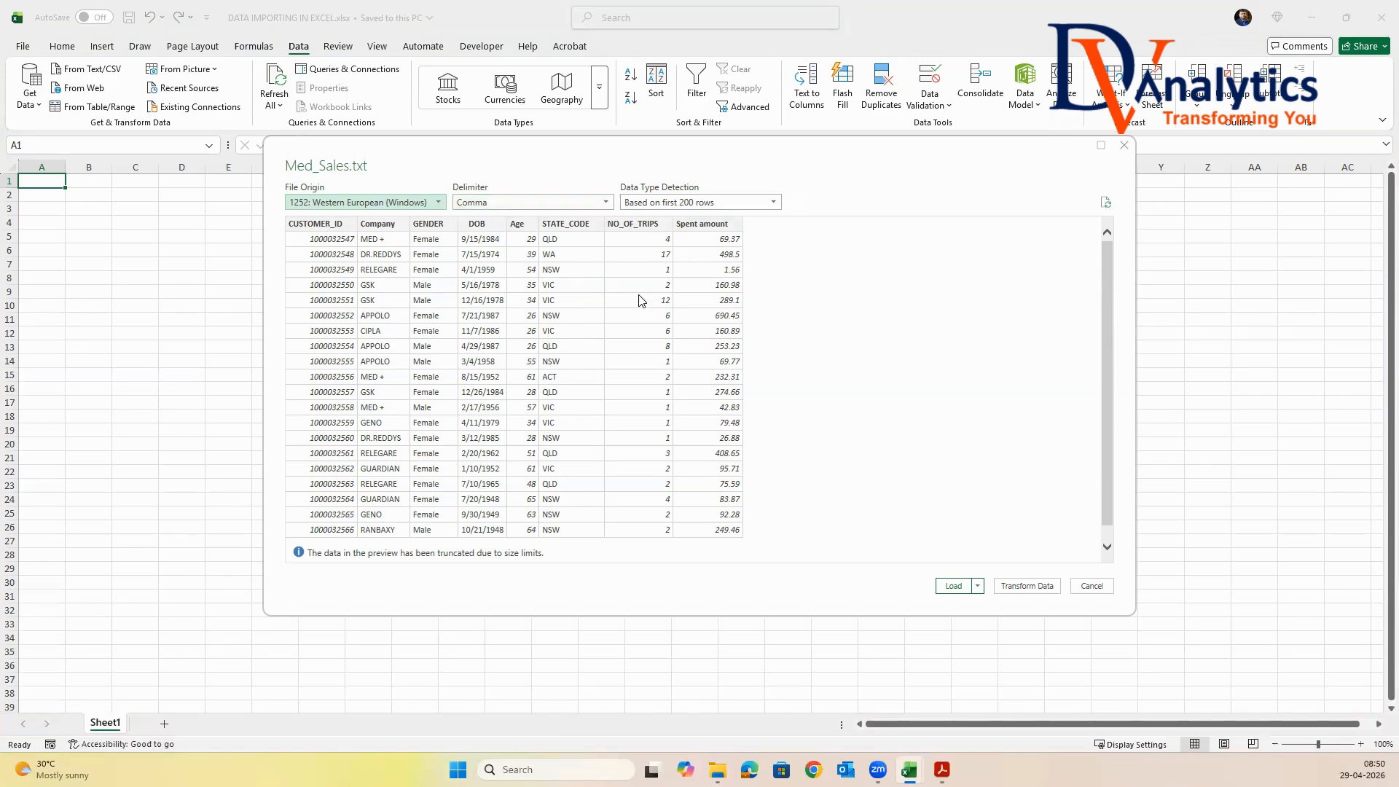
{"action": "left_click", "coordinate": [960, 591]}
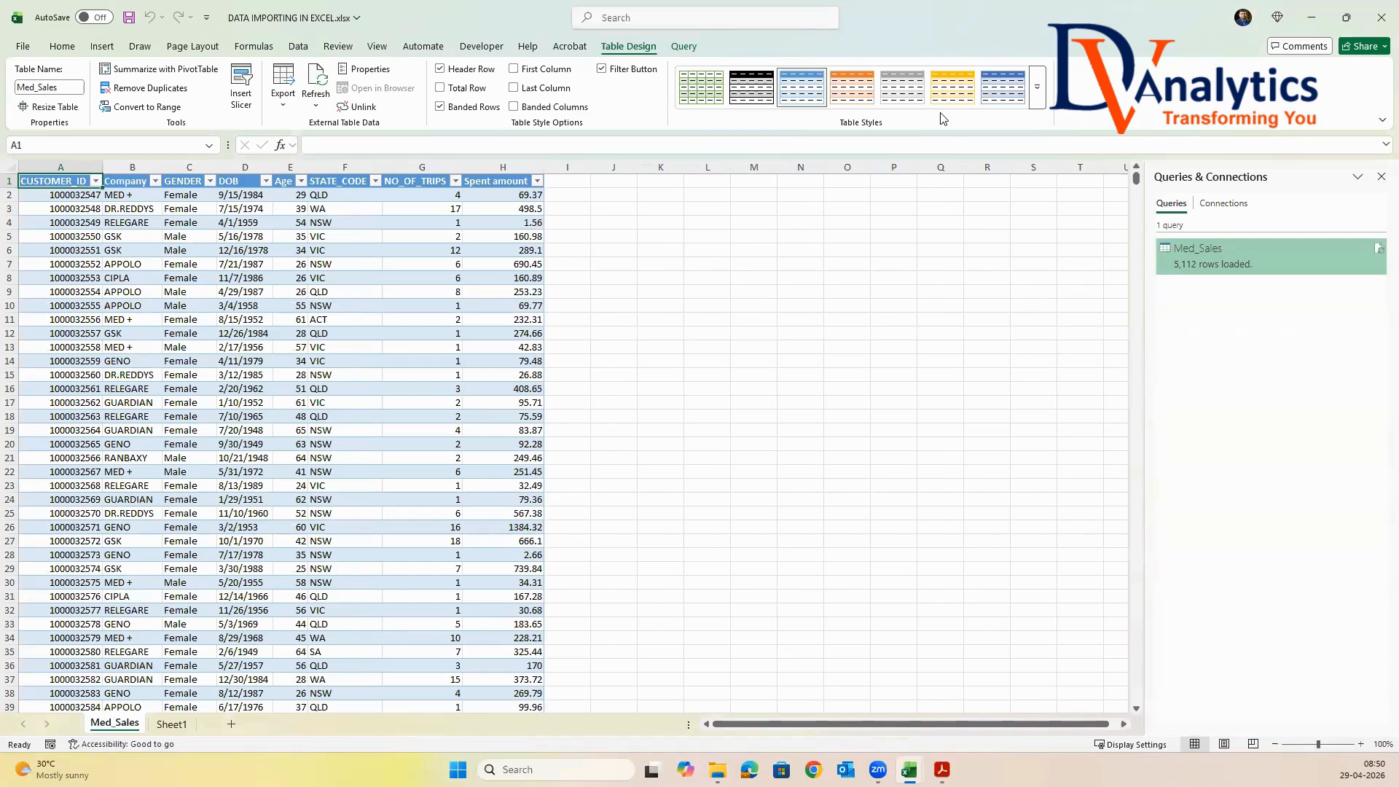
Give the table imported from Med_Sales.txt the plain, uncoloured Light style and remove its filter buttons
{"action": "left_click", "coordinate": [1039, 86]}
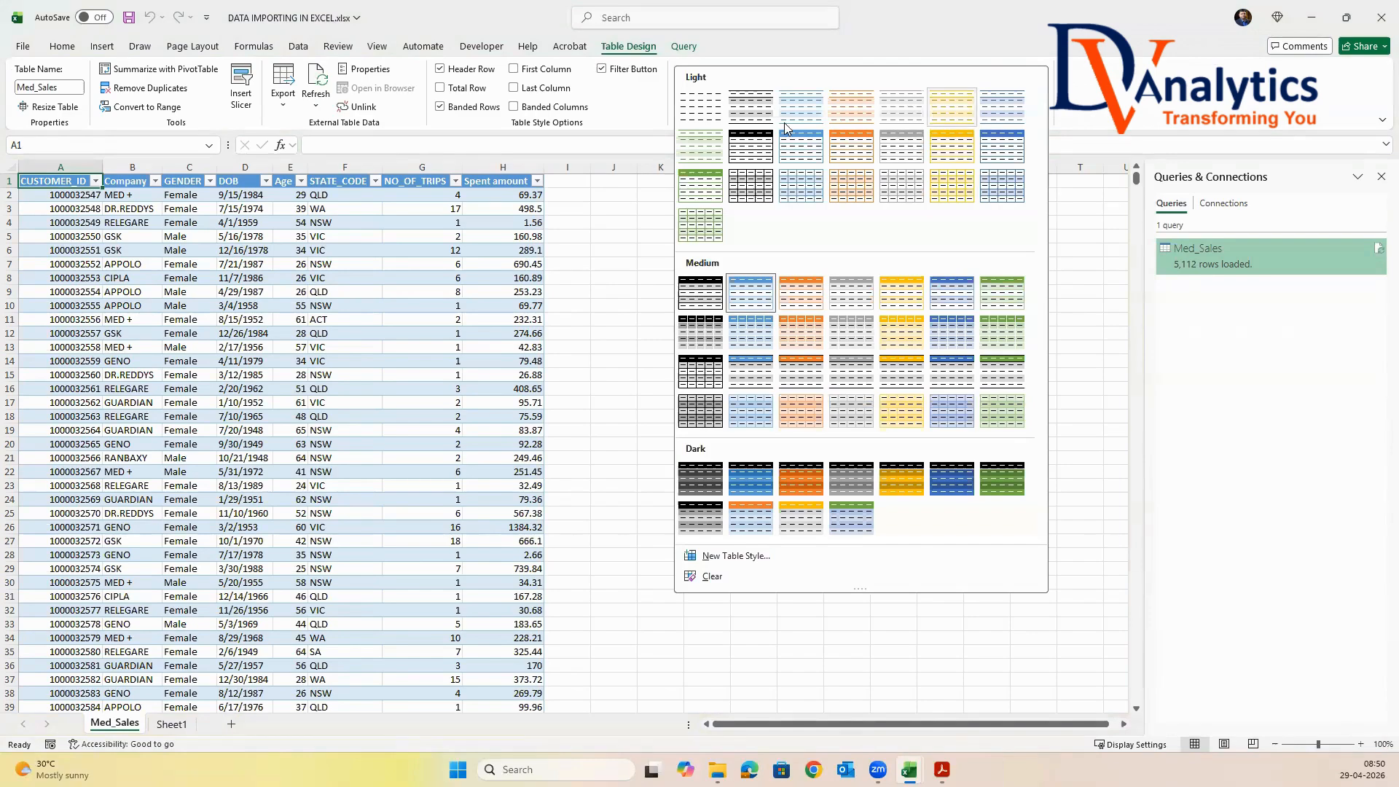
{"action": "left_click", "coordinate": [703, 117]}
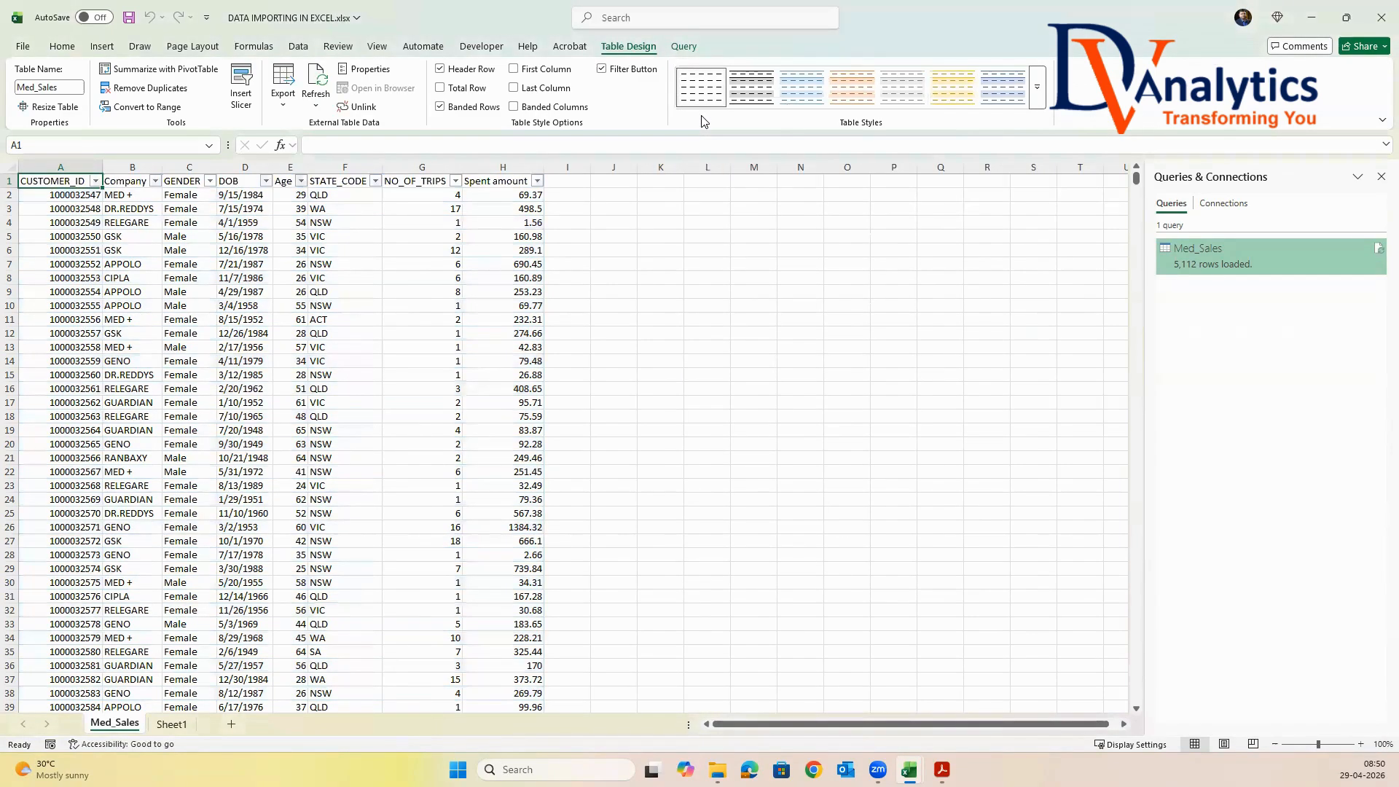
{"action": "left_click", "coordinate": [602, 69]}
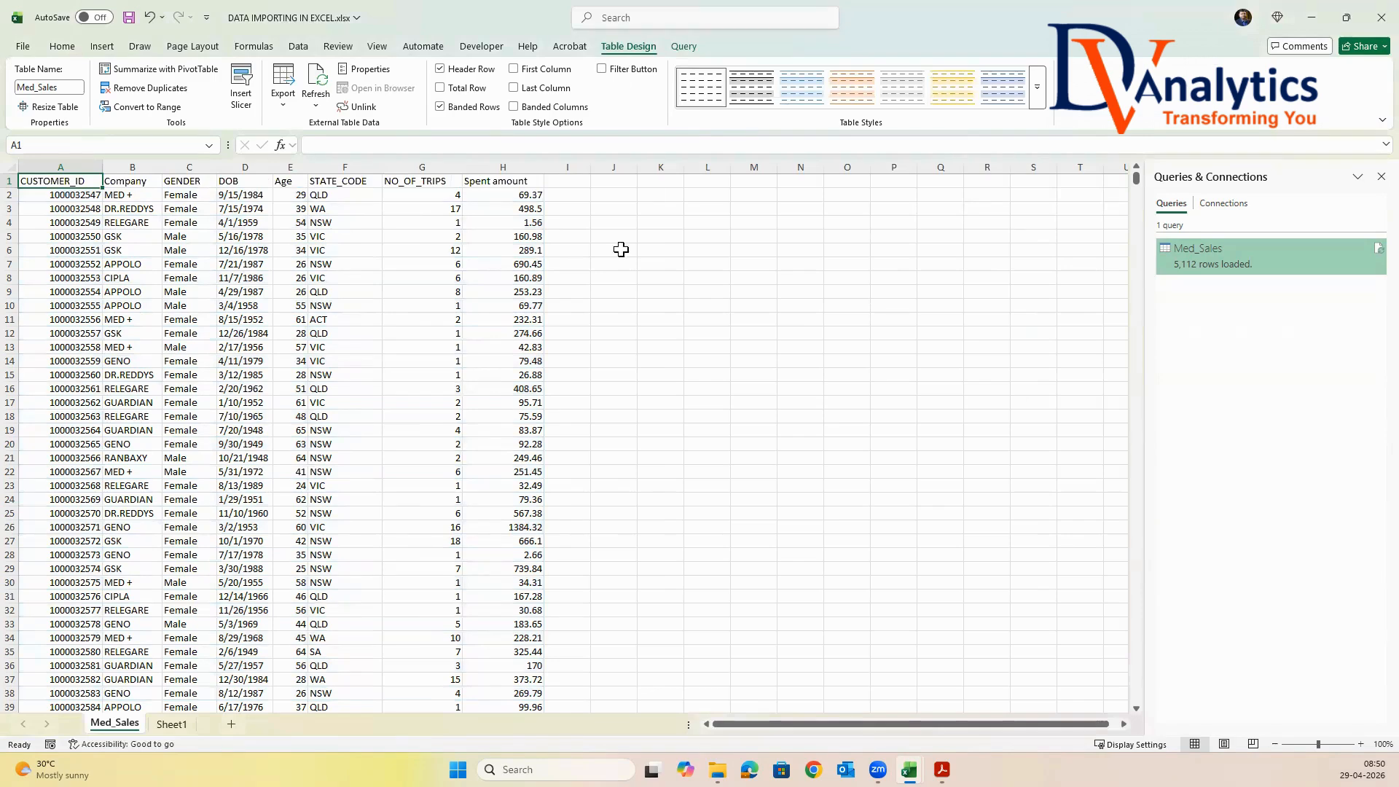
{"action": "left_click", "coordinate": [451, 292]}
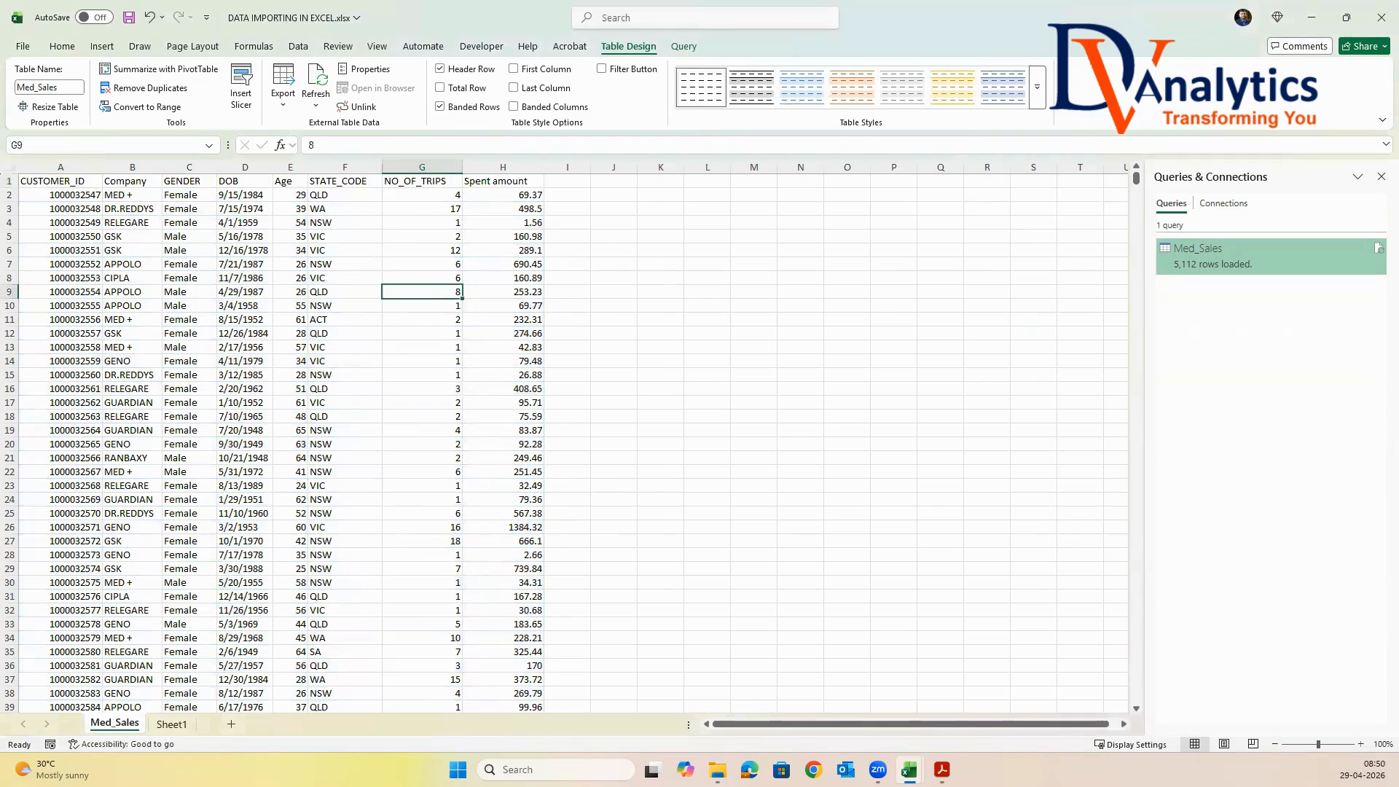
From Sheet1, import Med_Sales.csv from a2.Importing Data Test and load it into the workbook as comma-delimited data
{"action": "left_click", "coordinate": [172, 723]}
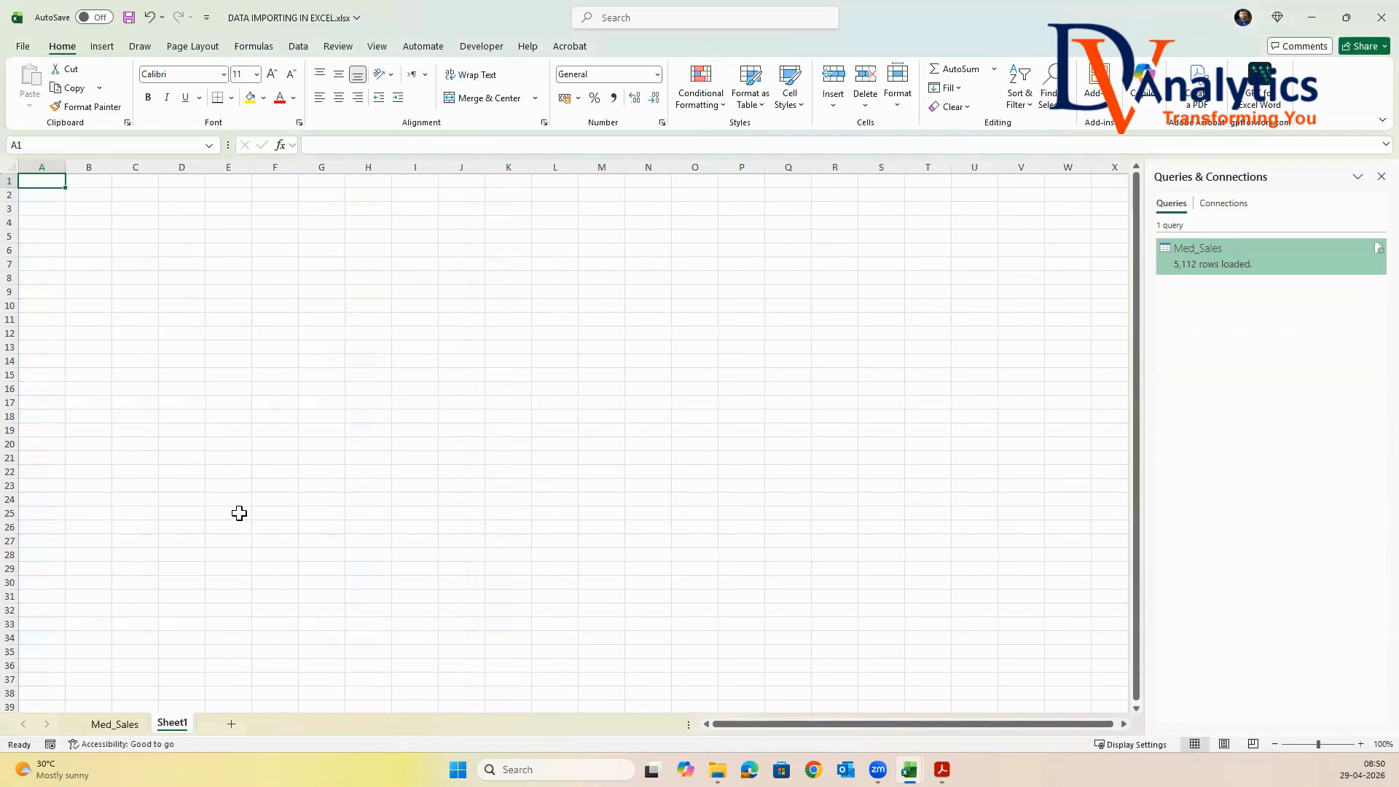
{"action": "left_click", "coordinate": [298, 46]}
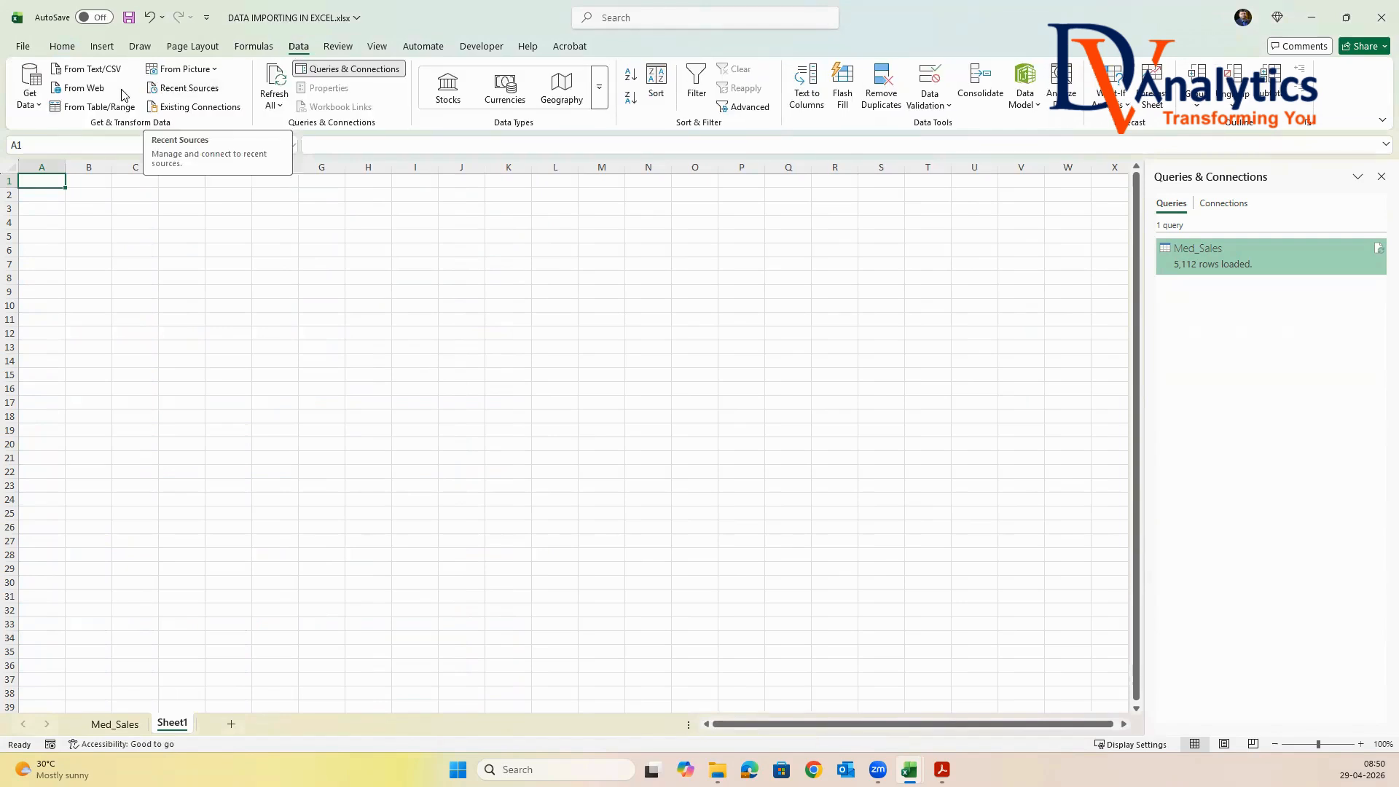
{"action": "left_click", "coordinate": [33, 99]}
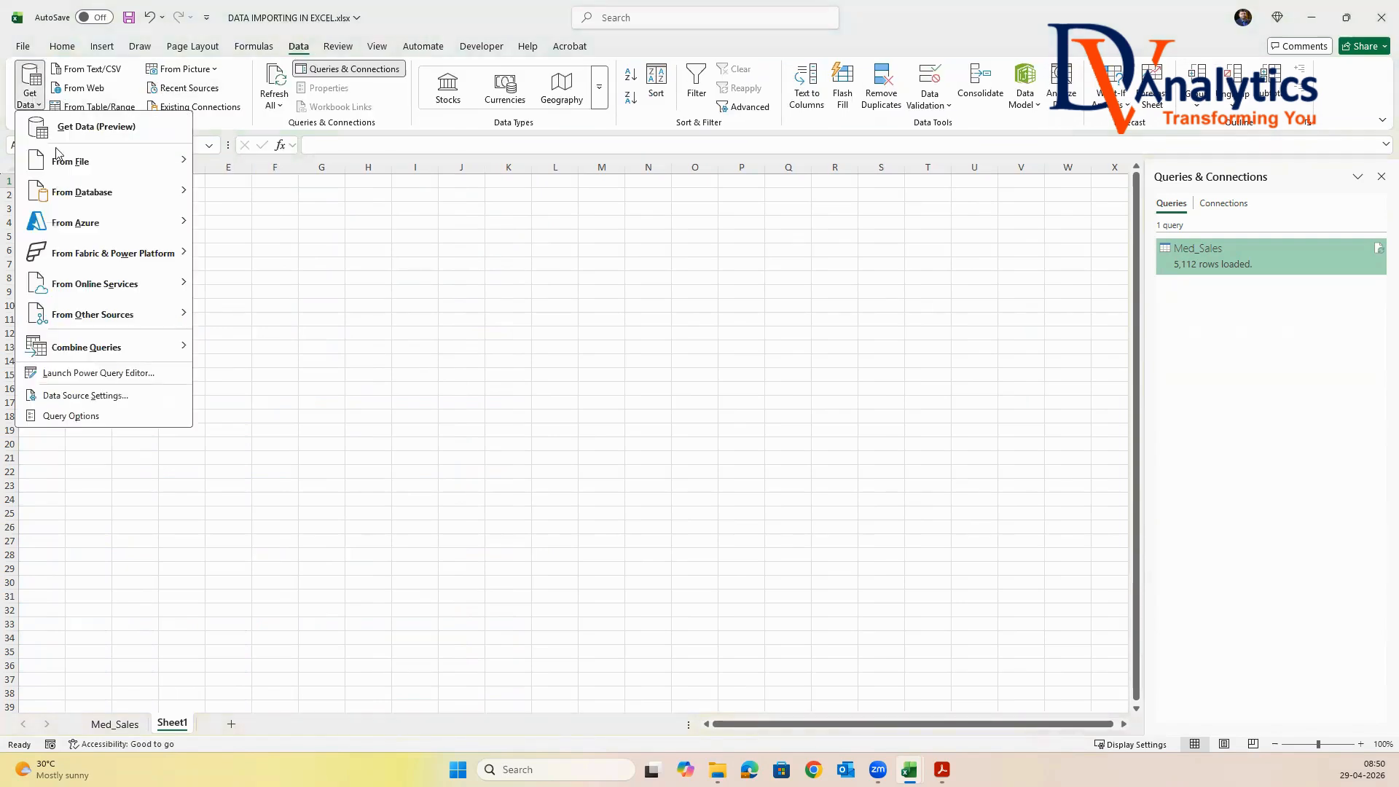
{"action": "mouse_move", "coordinate": [58, 156]}
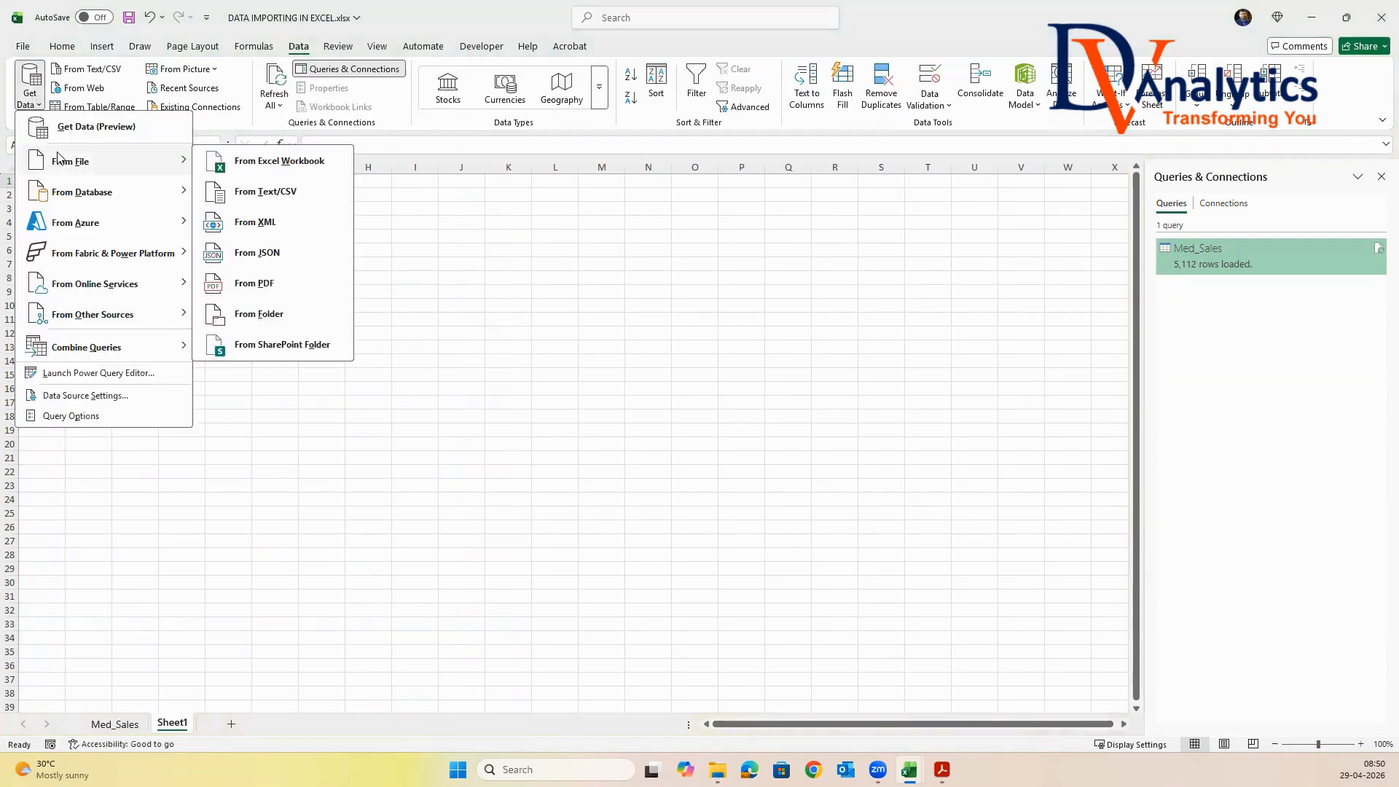
{"action": "left_click", "coordinate": [254, 192]}
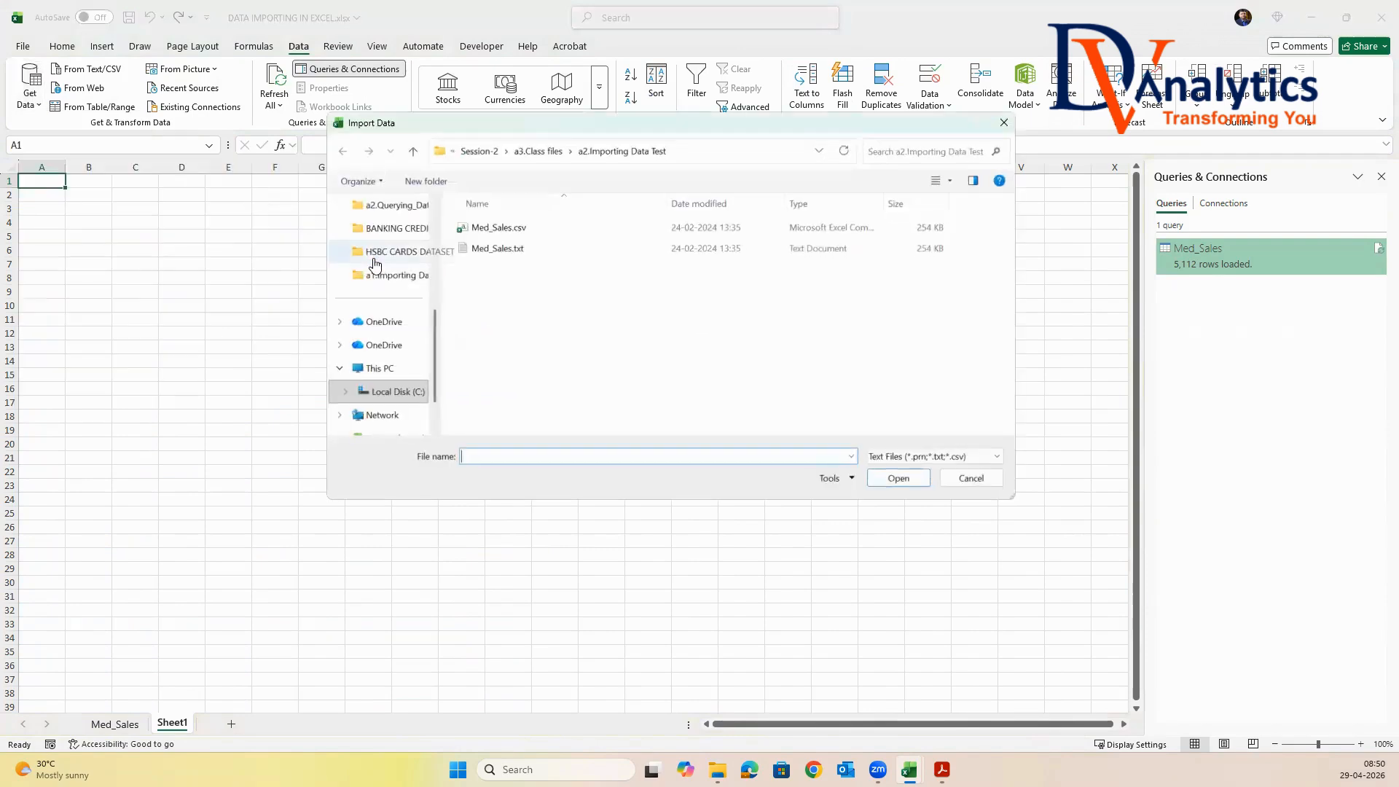
{"action": "left_click", "coordinate": [498, 228]}
{"action": "left_click", "coordinate": [896, 478]}
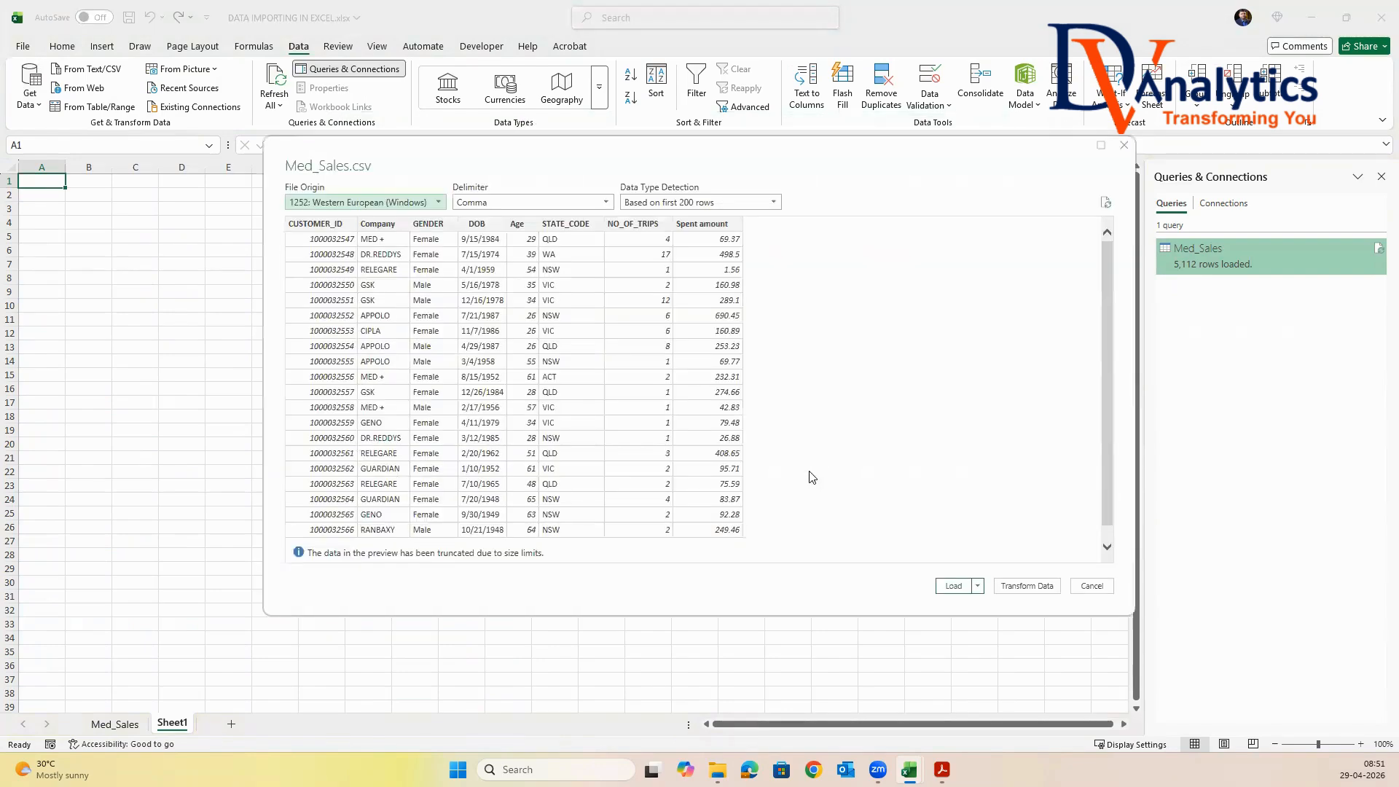
{"action": "left_click", "coordinate": [953, 586]}
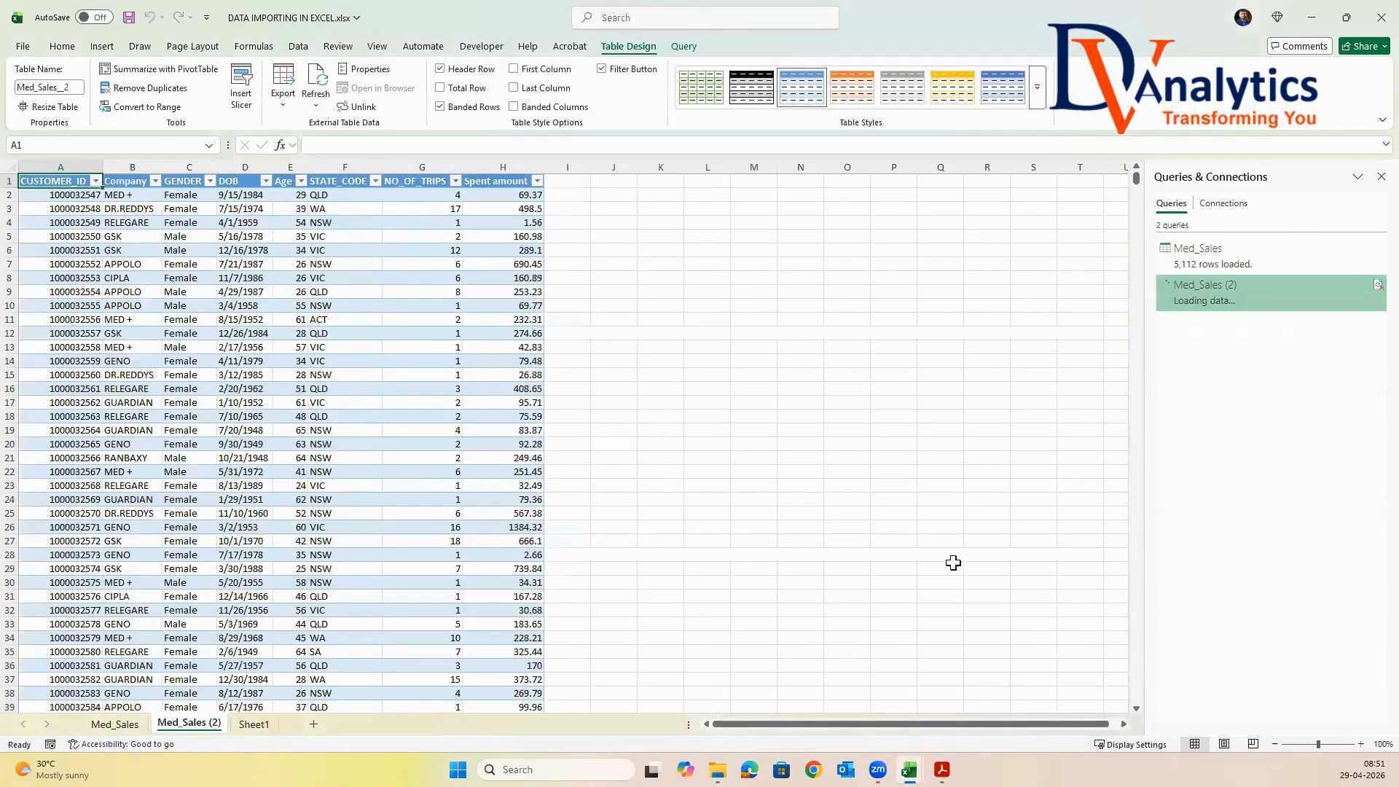
Give the table imported from Med_Sales.csv the plain, uncoloured Light style and remove its filter buttons
{"action": "left_click", "coordinate": [1037, 90]}
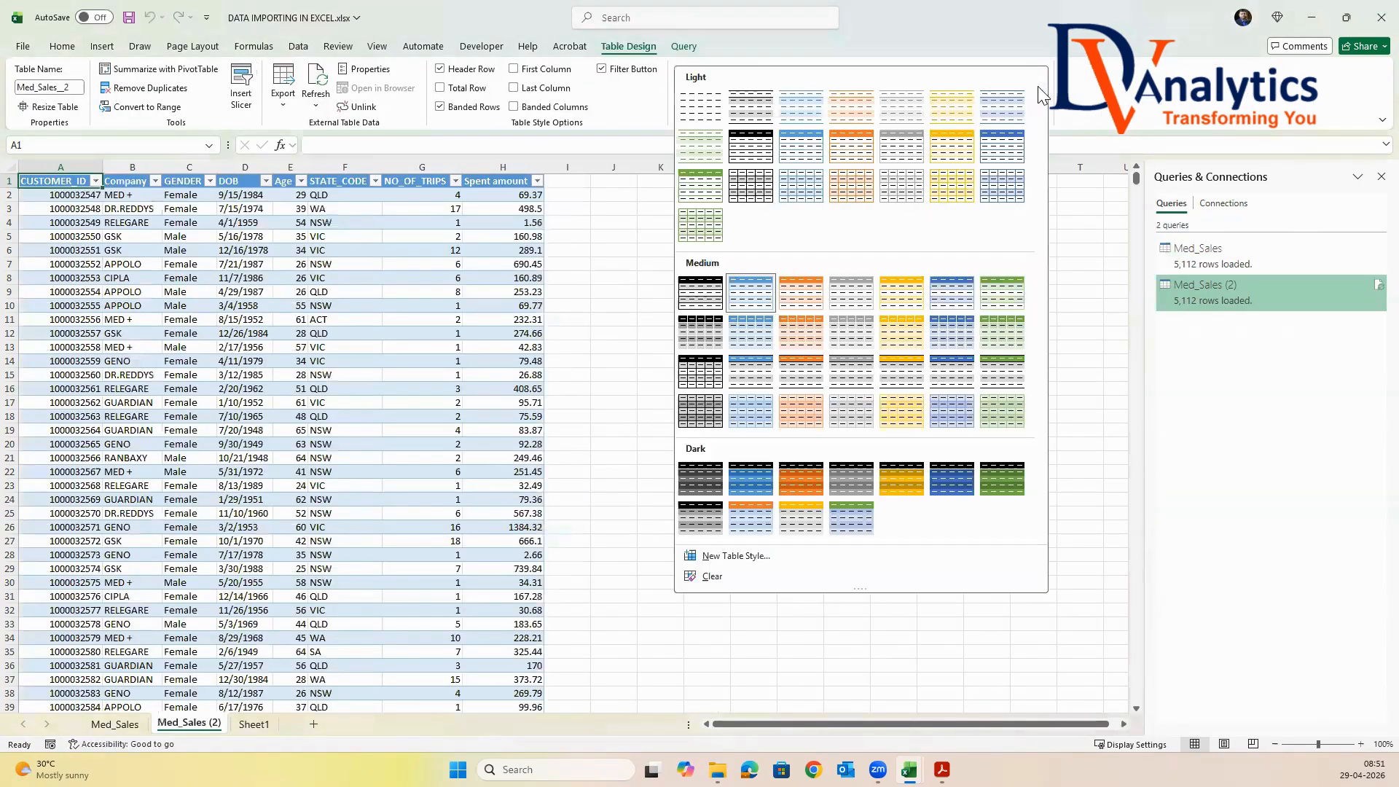
{"action": "left_click", "coordinate": [700, 106]}
{"action": "left_click", "coordinate": [601, 69]}
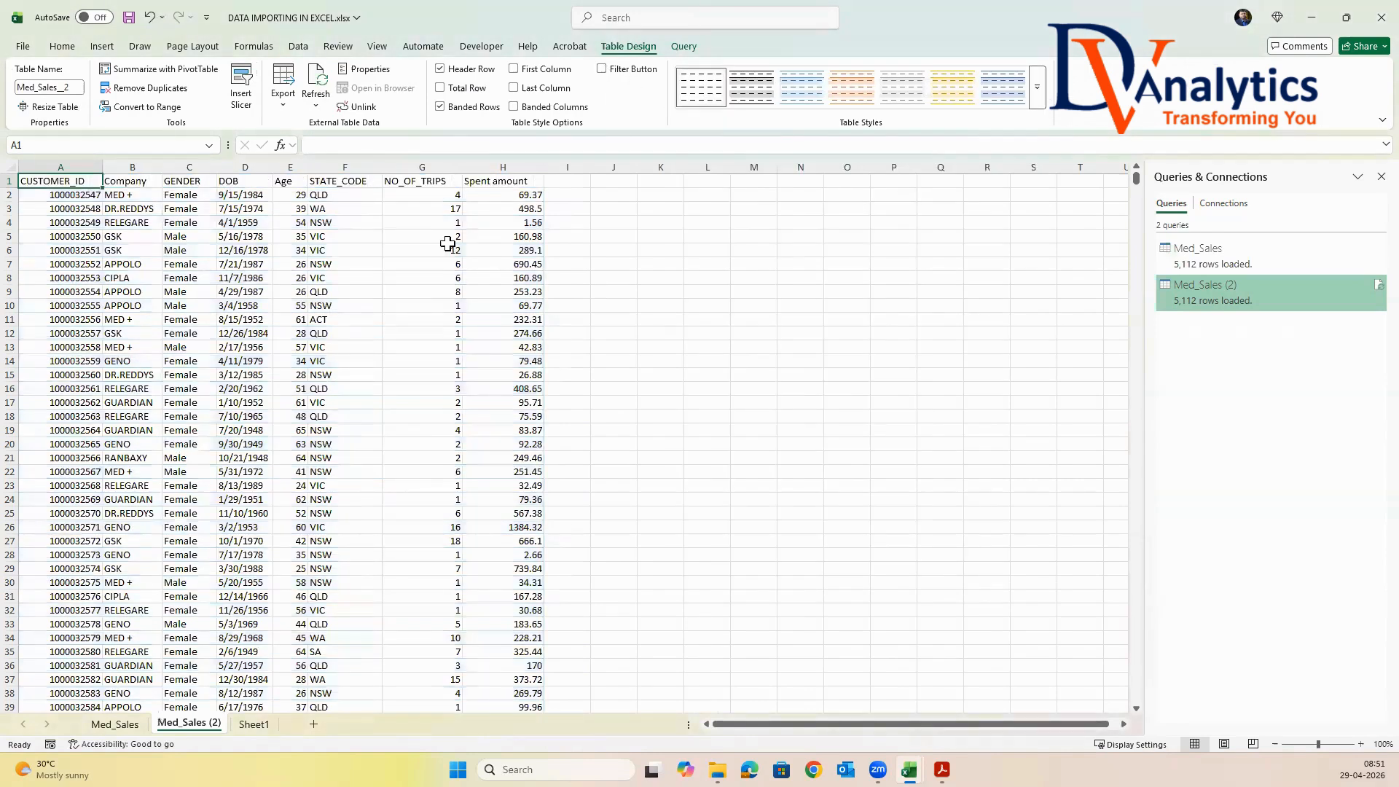
{"action": "left_click", "coordinate": [449, 248]}
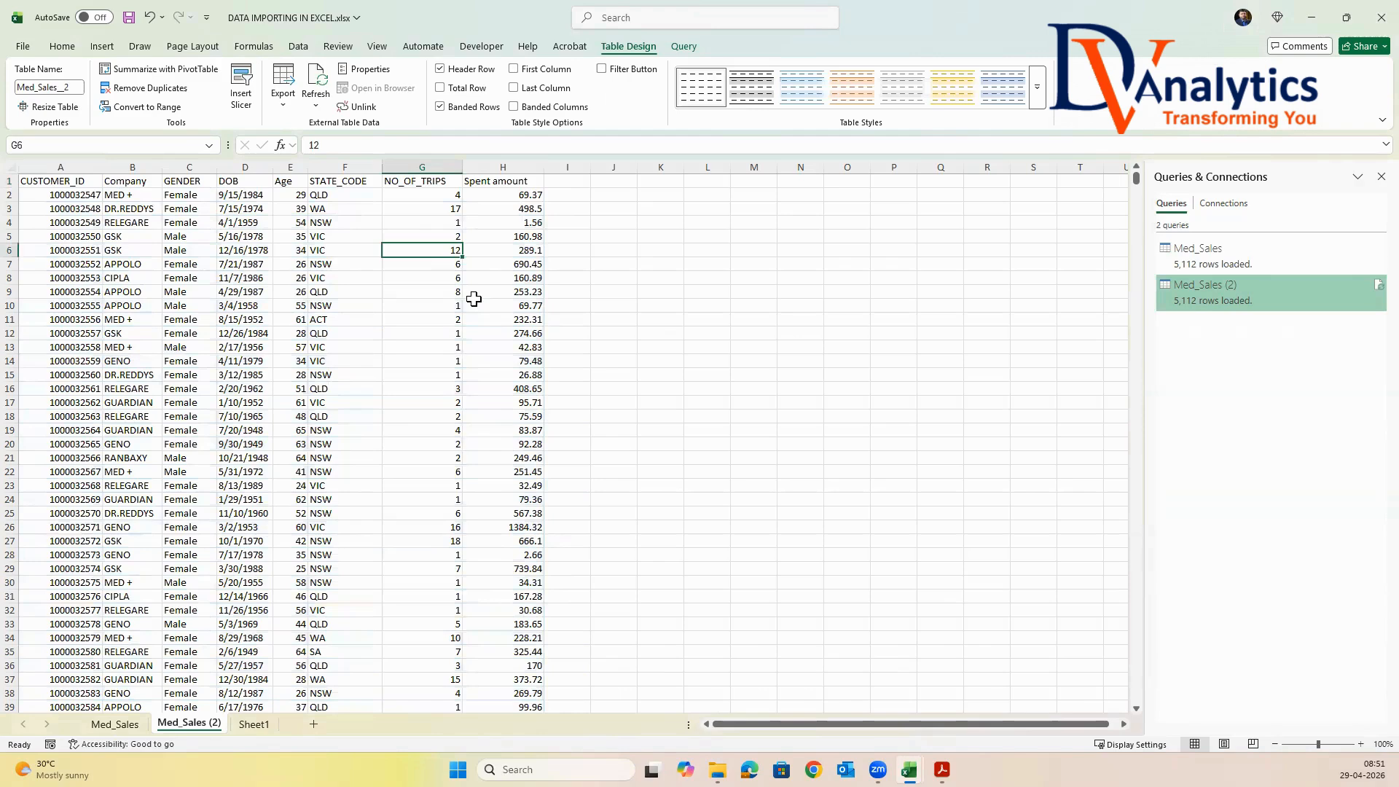
From the blank Sheet1, import Sheet1 of Med_Sales.xlsx from a2.Importing Data Test and open it for transformation in Power Query Editor
{"action": "left_click", "coordinate": [254, 724]}
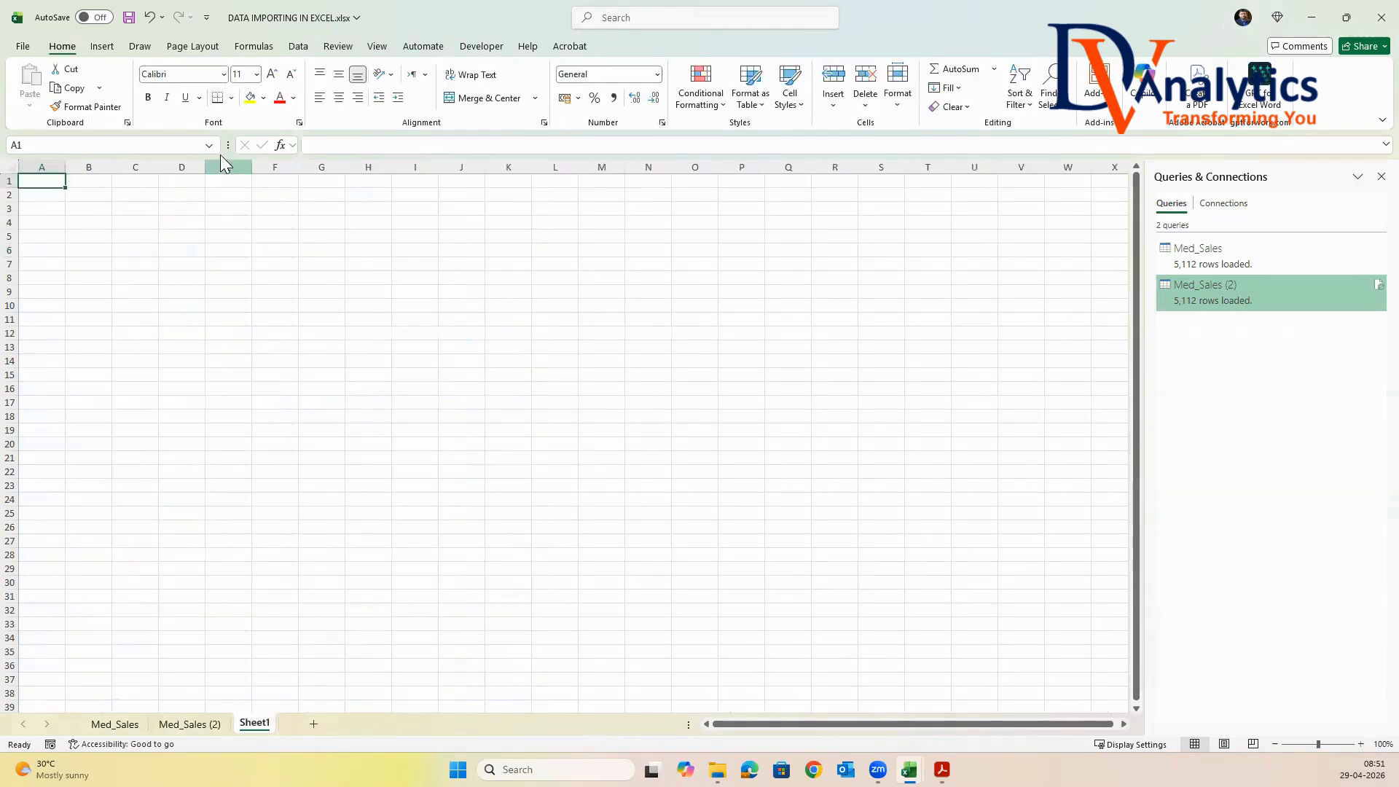
{"action": "left_click", "coordinate": [298, 46]}
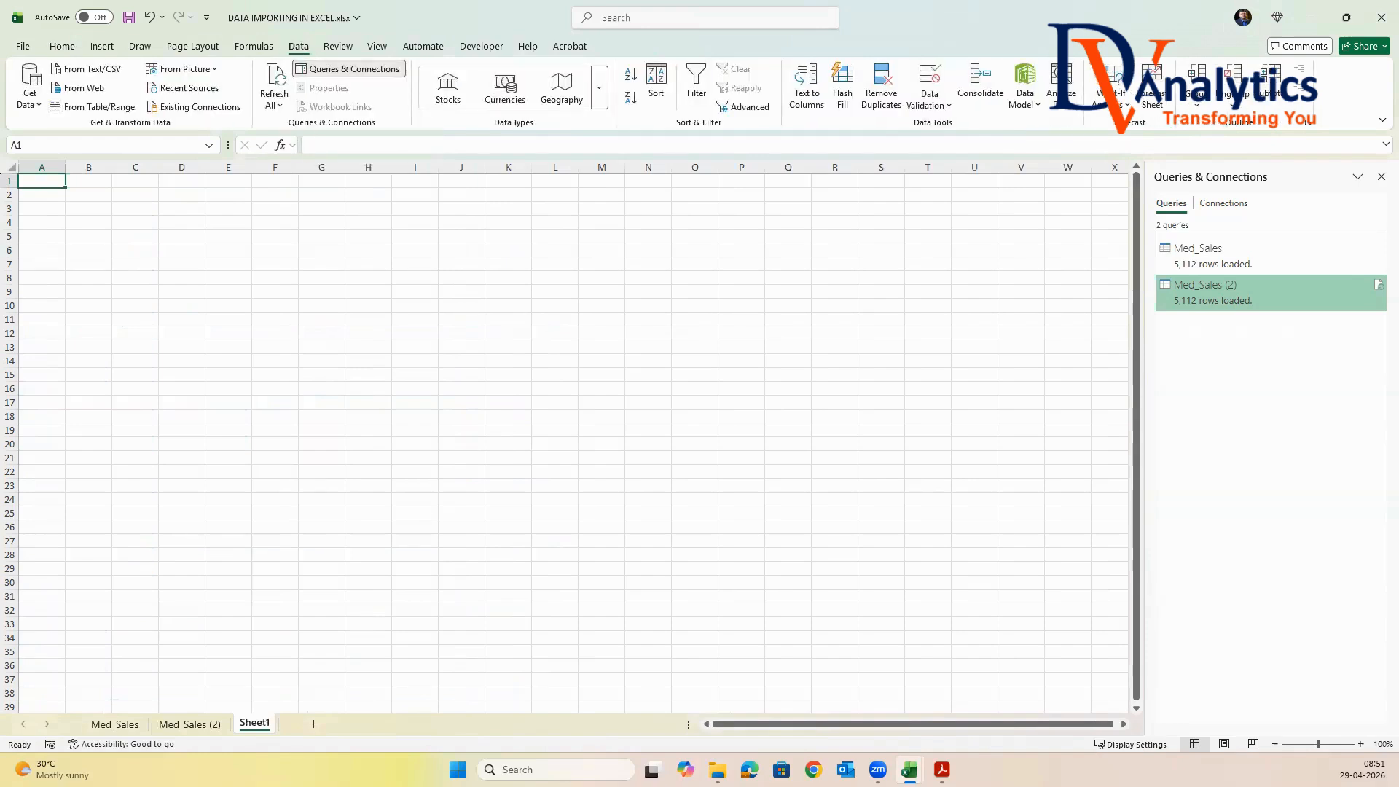
{"action": "left_click", "coordinate": [27, 102]}
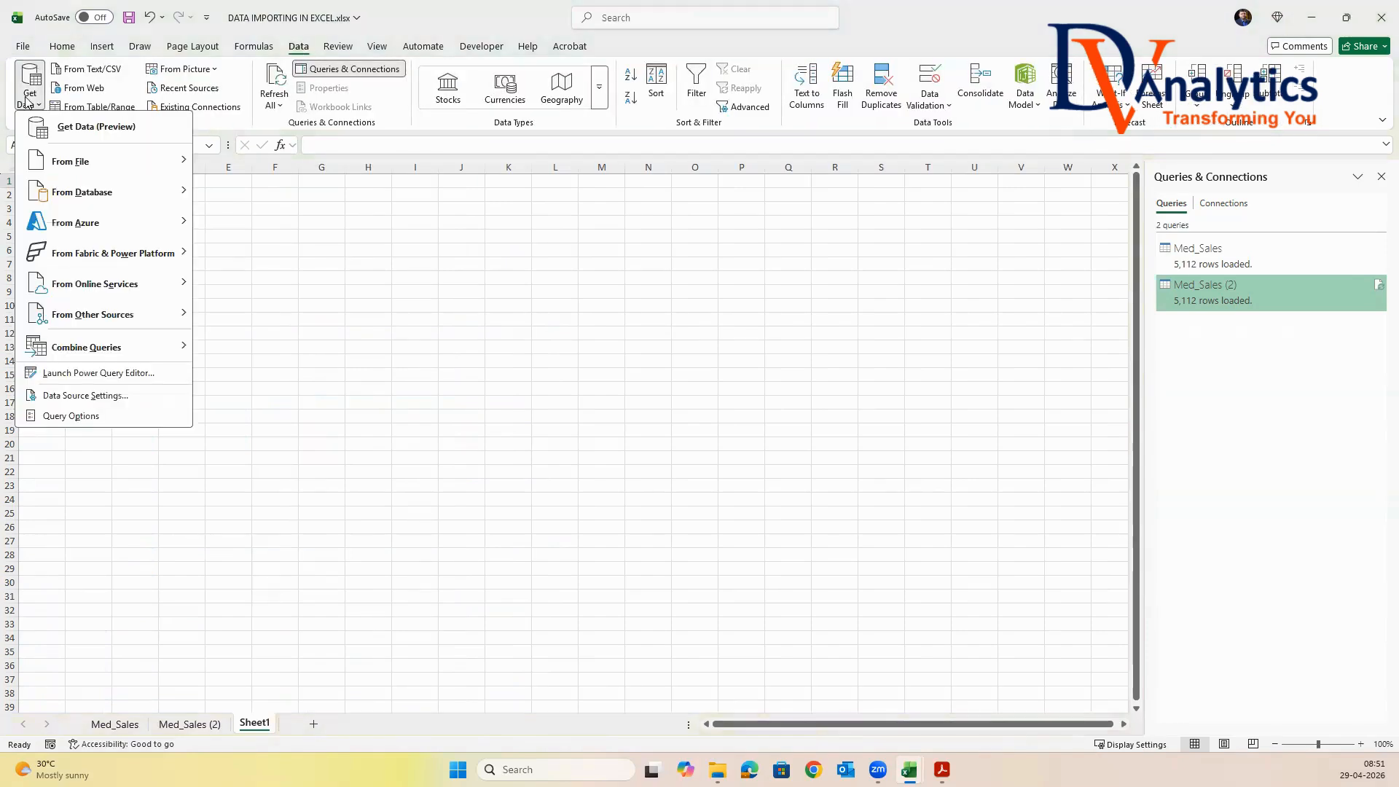
{"action": "mouse_move", "coordinate": [99, 163]}
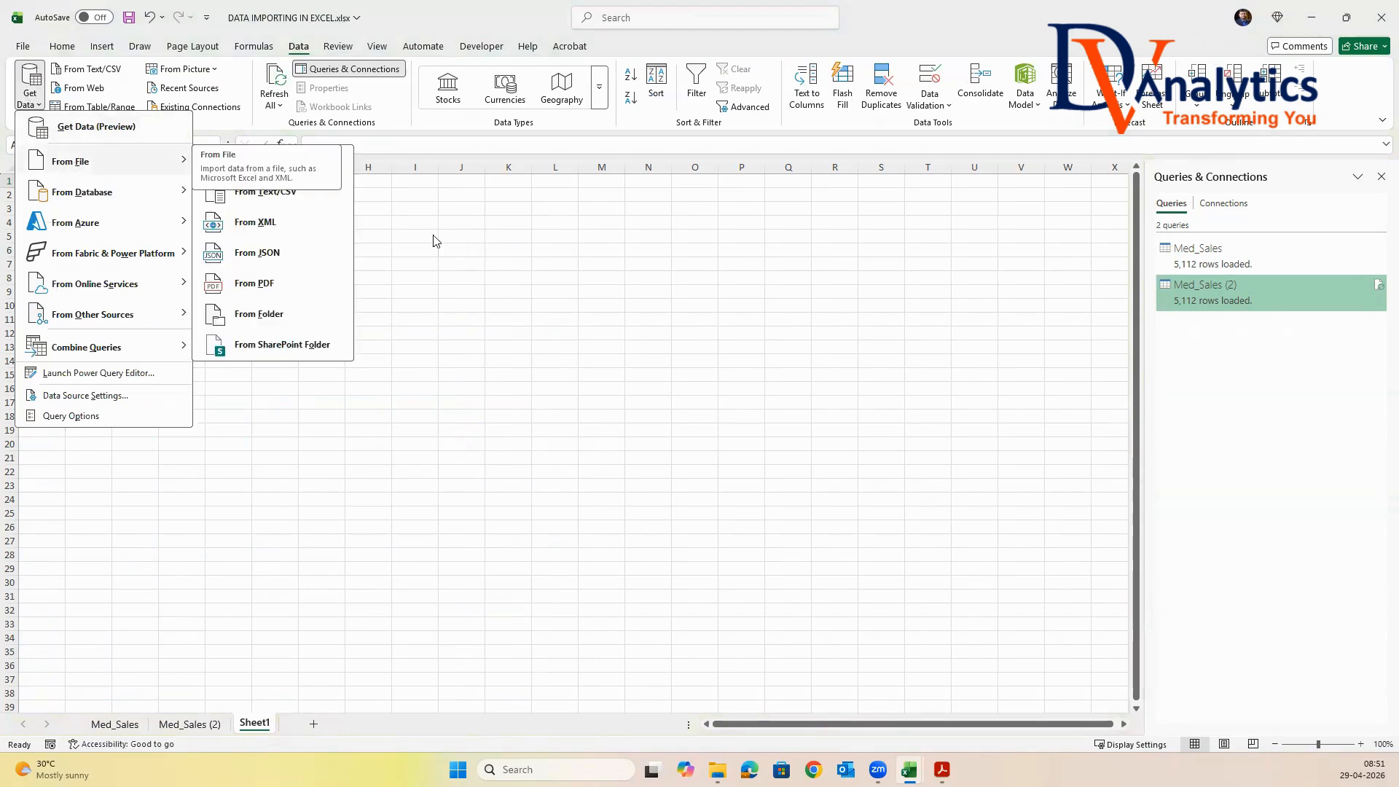
{"action": "left_click", "coordinate": [315, 166]}
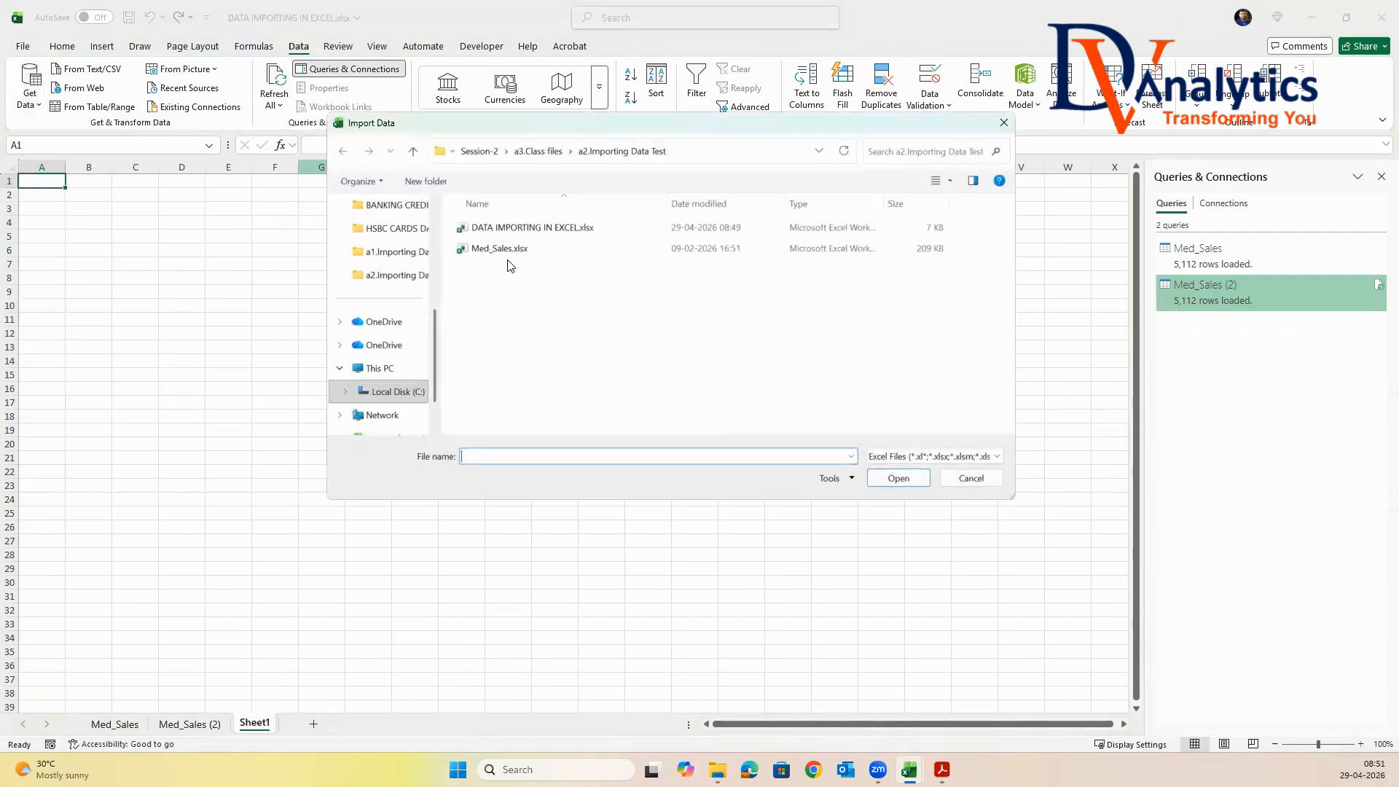
{"action": "left_click", "coordinate": [510, 251]}
{"action": "left_click", "coordinate": [886, 471]}
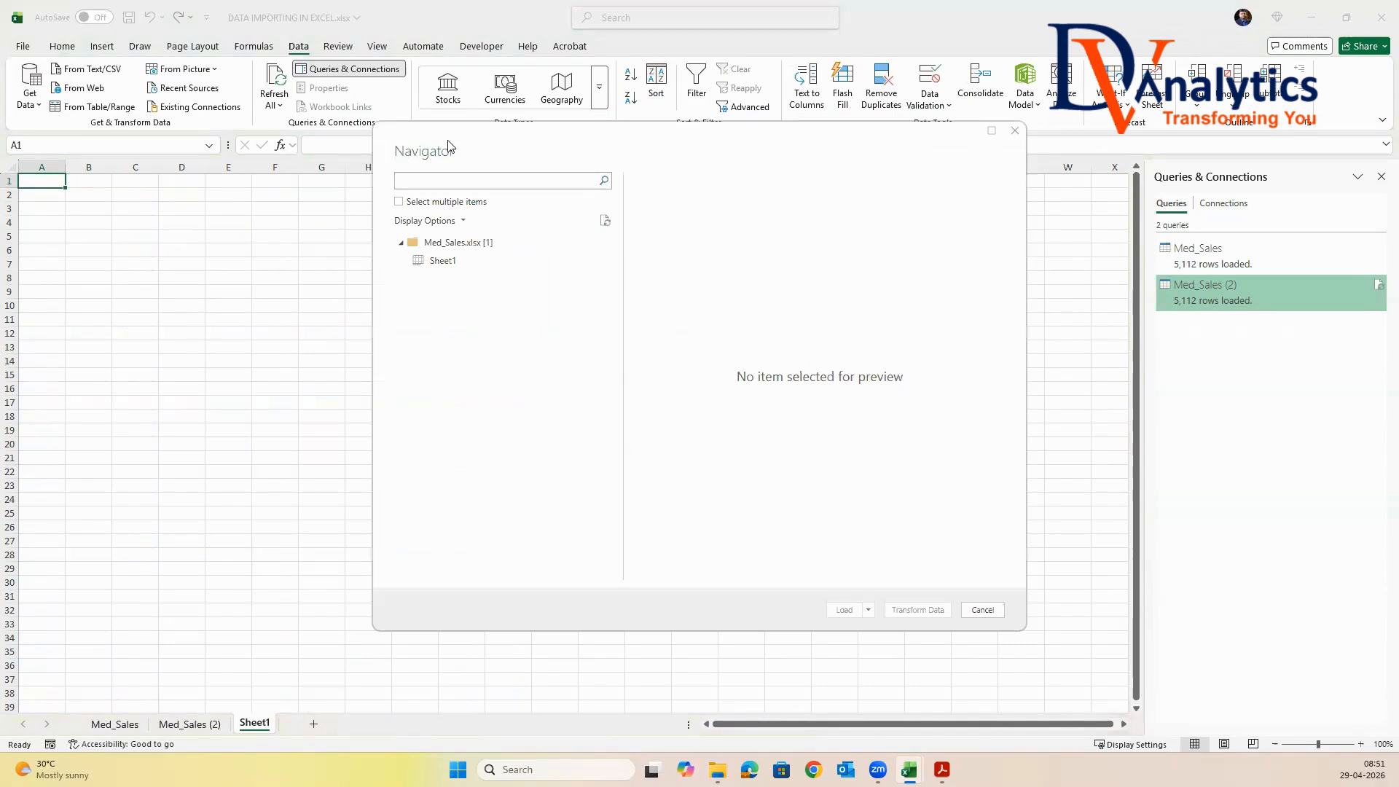
{"action": "left_click", "coordinate": [399, 201]}
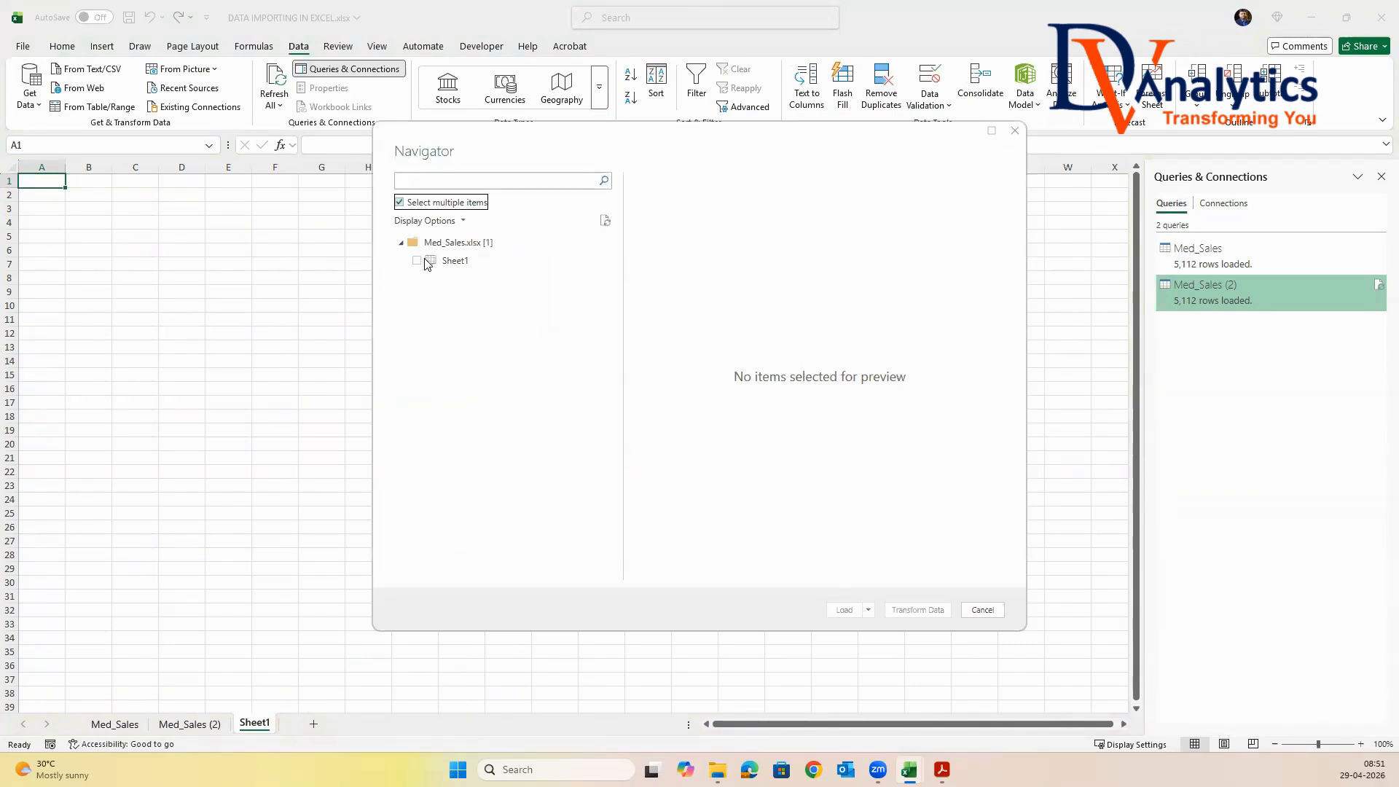
{"action": "left_click", "coordinate": [418, 260]}
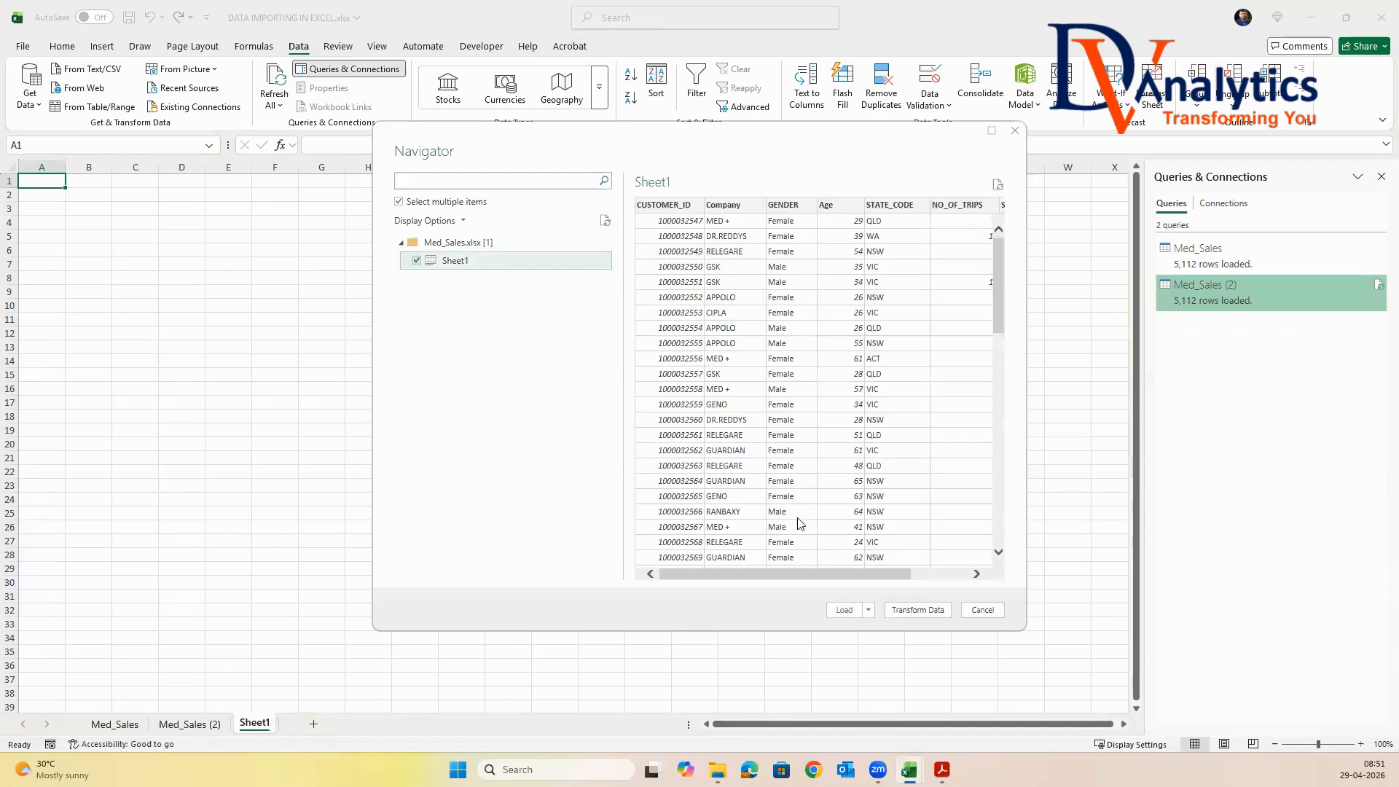
{"action": "left_click", "coordinate": [918, 610]}
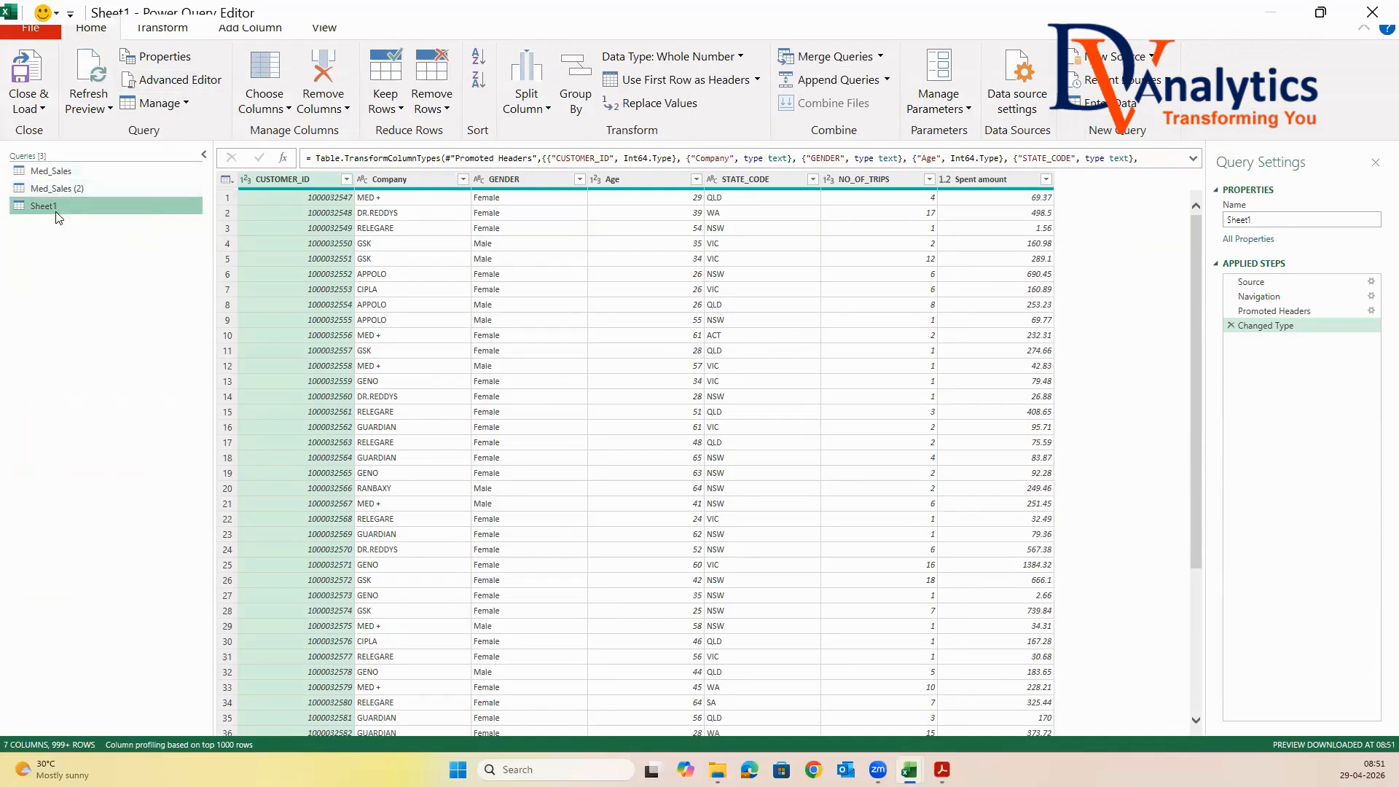
Rename the Sheet1 query as MED_SALES_2026, then close the Power Query Editor and load the query into the workbook
{"action": "double_click", "coordinate": [1256, 218]}
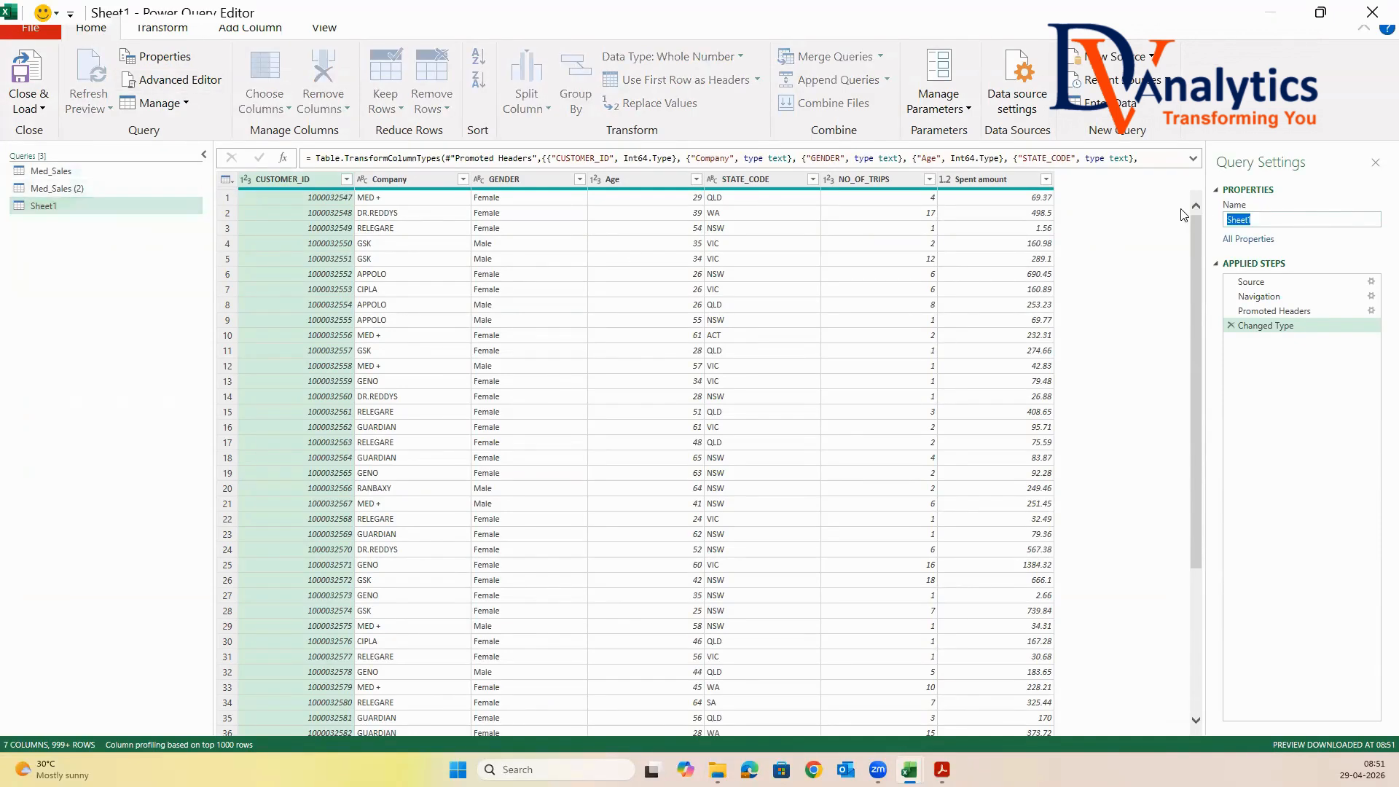
{"action": "type", "text": "MED_SALES_2026"}
{"action": "key", "text": "Return"}
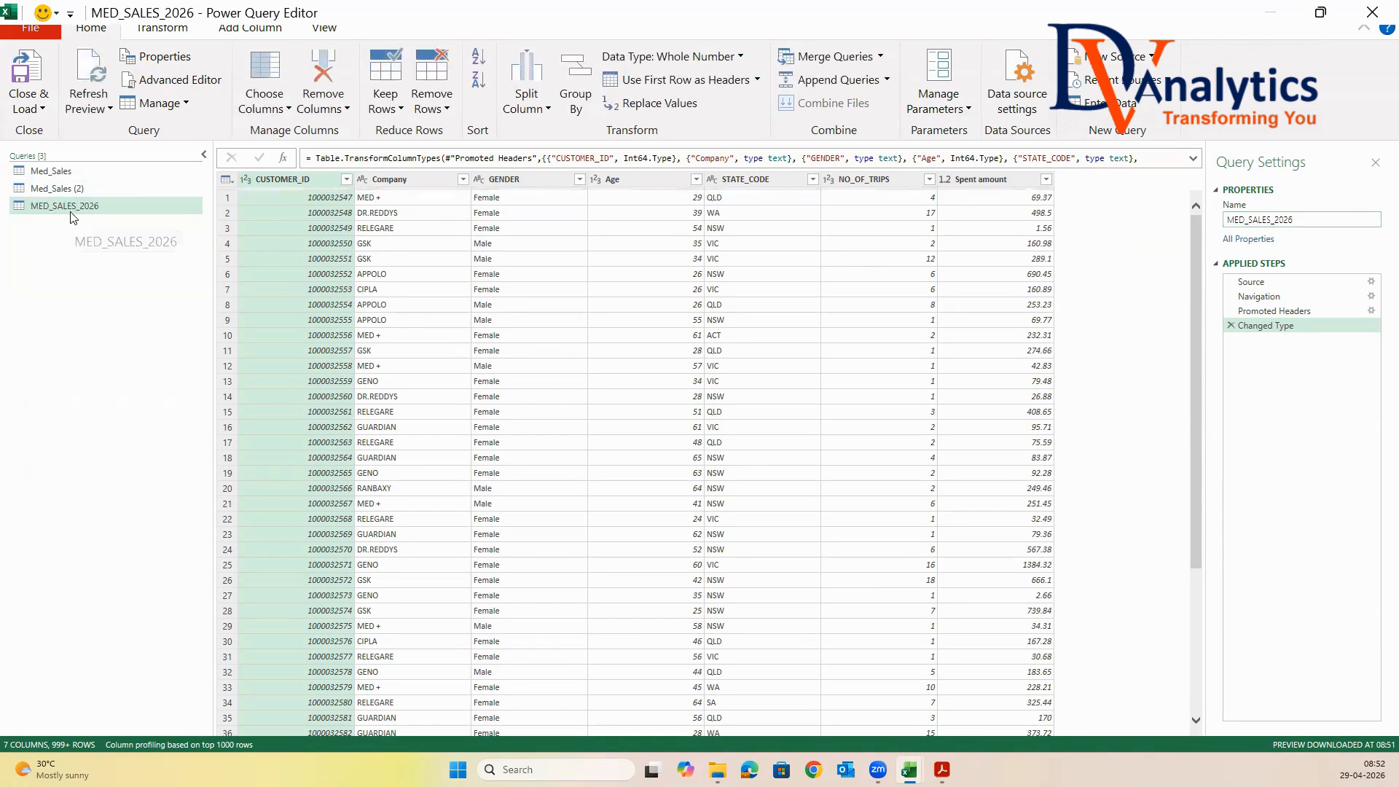
{"action": "left_click", "coordinate": [31, 110]}
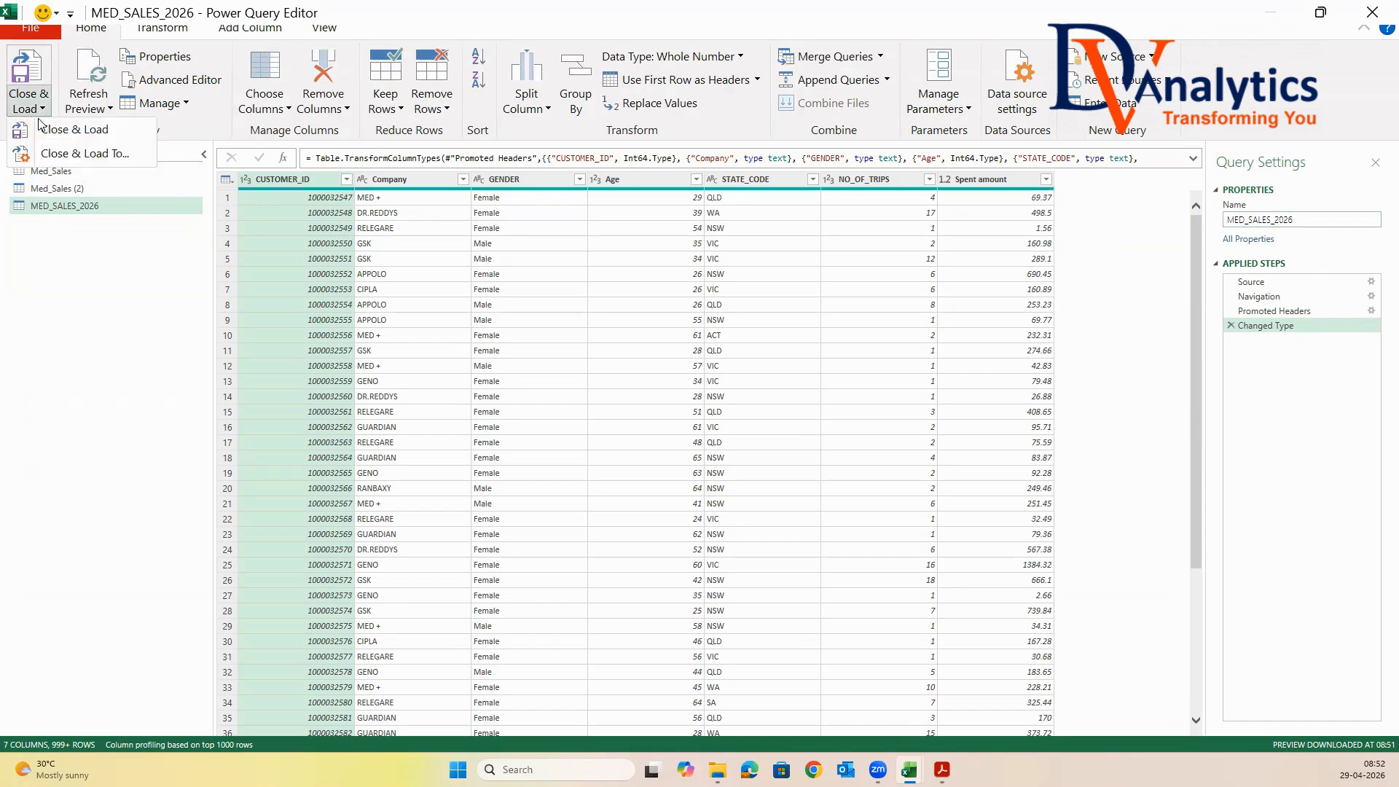
{"action": "left_click", "coordinate": [55, 130]}
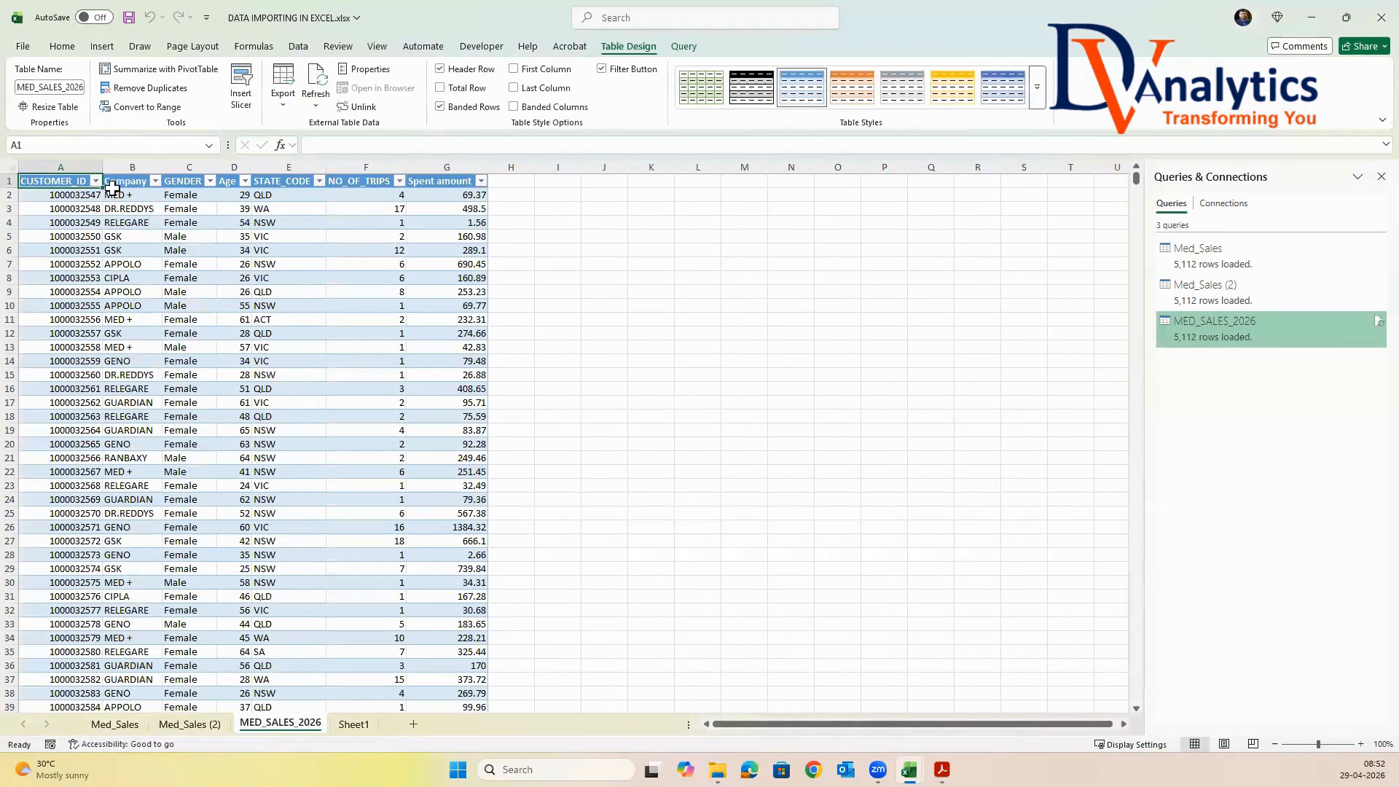
Give the MED_SALES_2026 table the plain, uncoloured Light style and remove its filter buttons
{"action": "left_click", "coordinate": [1034, 88]}
{"action": "left_click", "coordinate": [718, 117]}
{"action": "left_click", "coordinate": [602, 69]}
{"action": "left_click", "coordinate": [373, 357]}
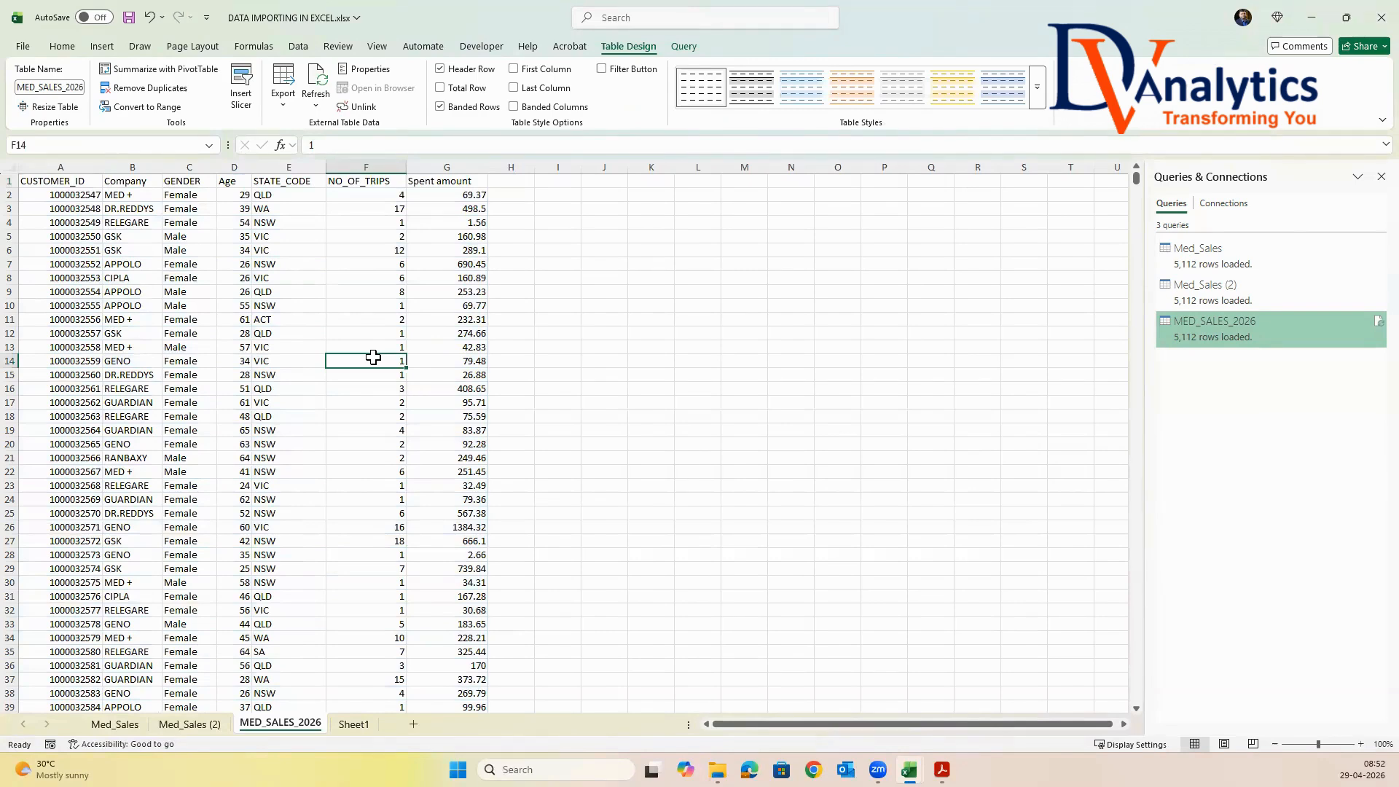
Save and close the DATA IMPORTING IN EXCEL workbook, and minimise the EXCEL SESSION_2 workbook
{"action": "key", "text": "ctrl+s"}
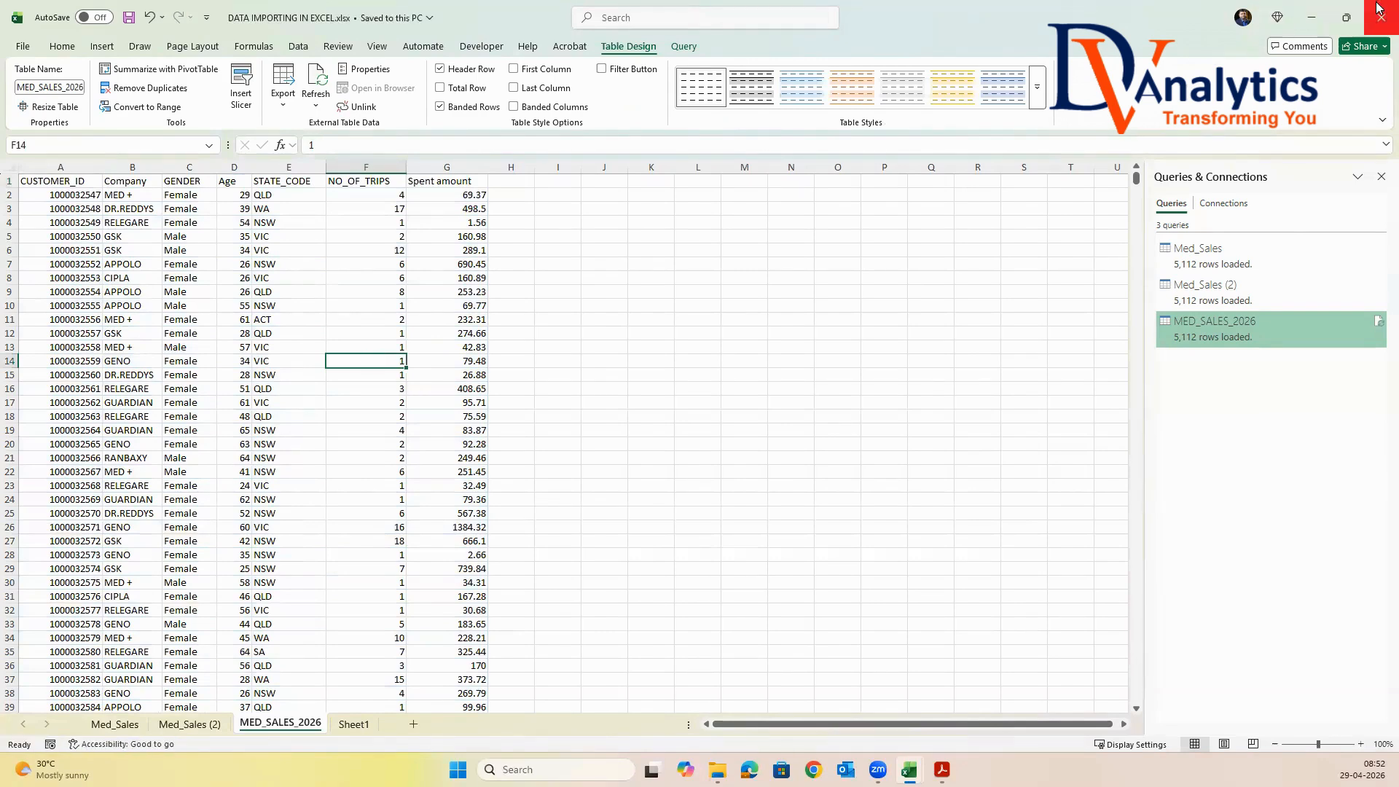
{"action": "left_click", "coordinate": [1379, 19]}
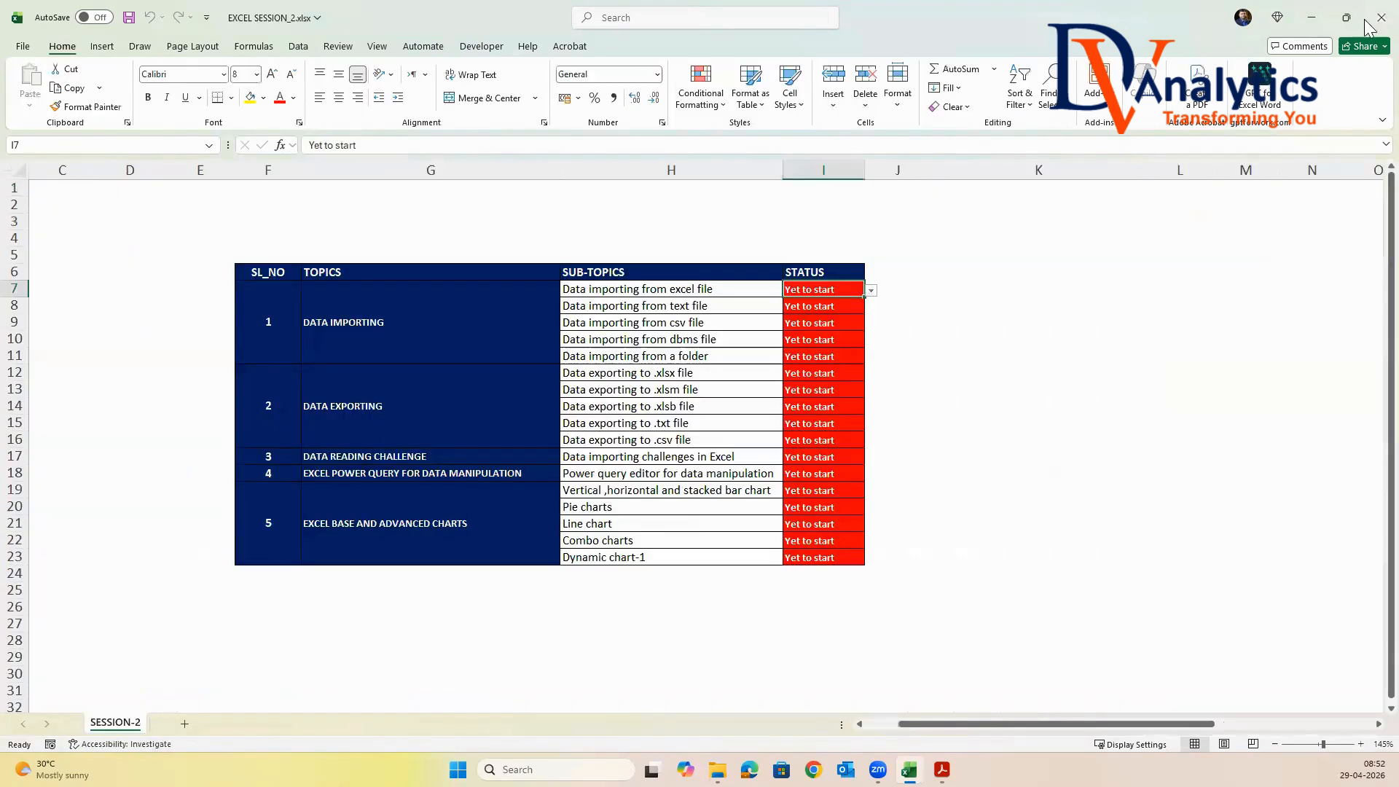
{"action": "left_click", "coordinate": [1315, 18]}
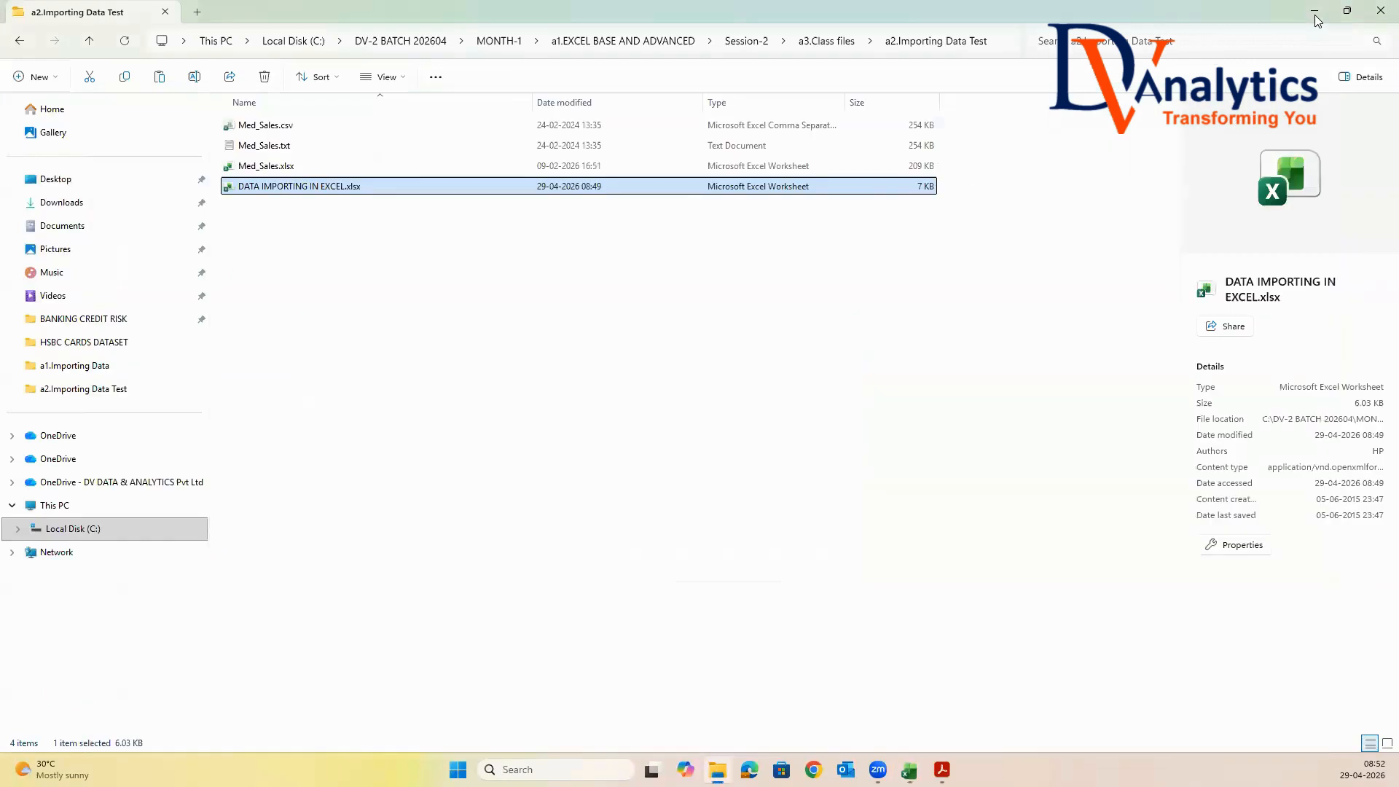
In File Explorer, copy the a3.Exporting Data folder from Session-2 > a2.Raw data into a3.Class files
{"action": "left_click", "coordinate": [823, 40]}
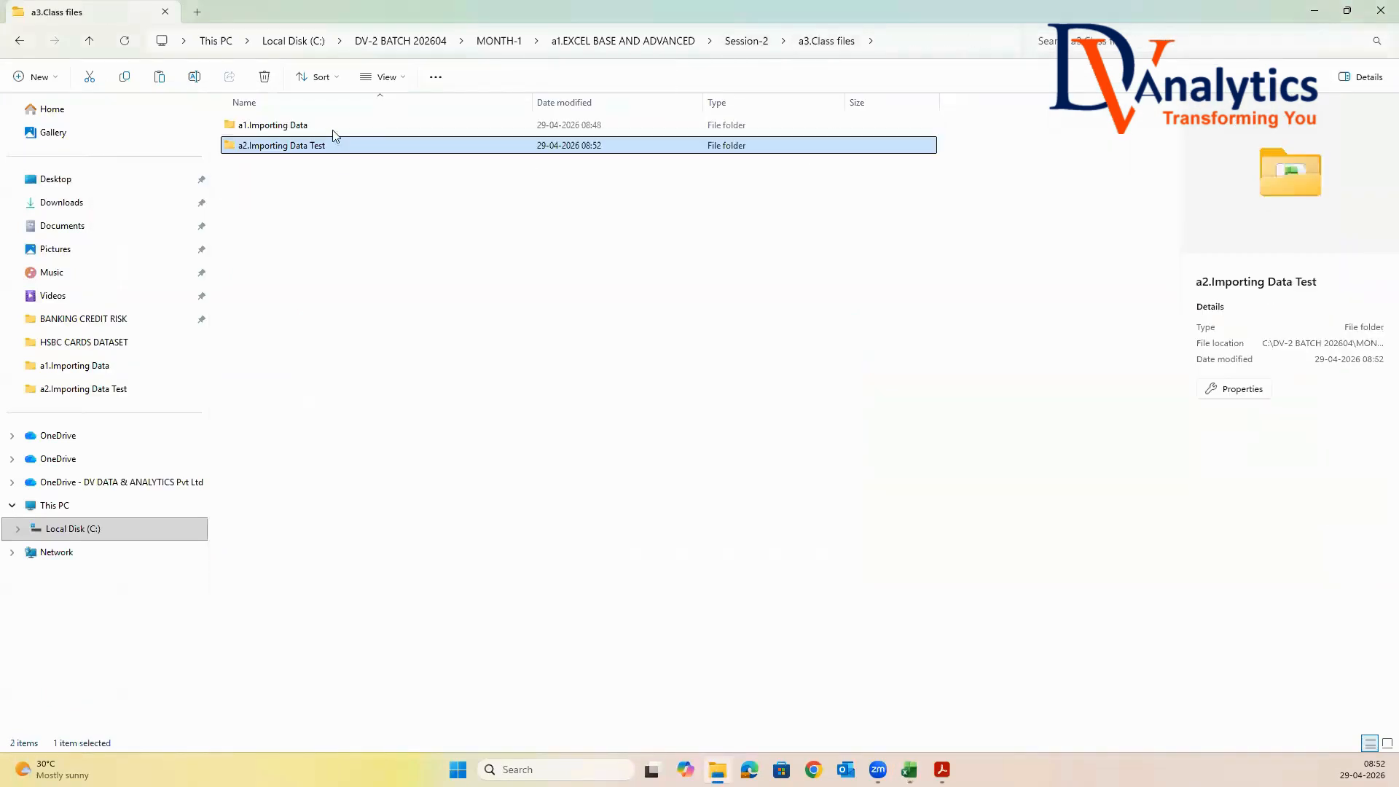
{"action": "left_click", "coordinate": [759, 44]}
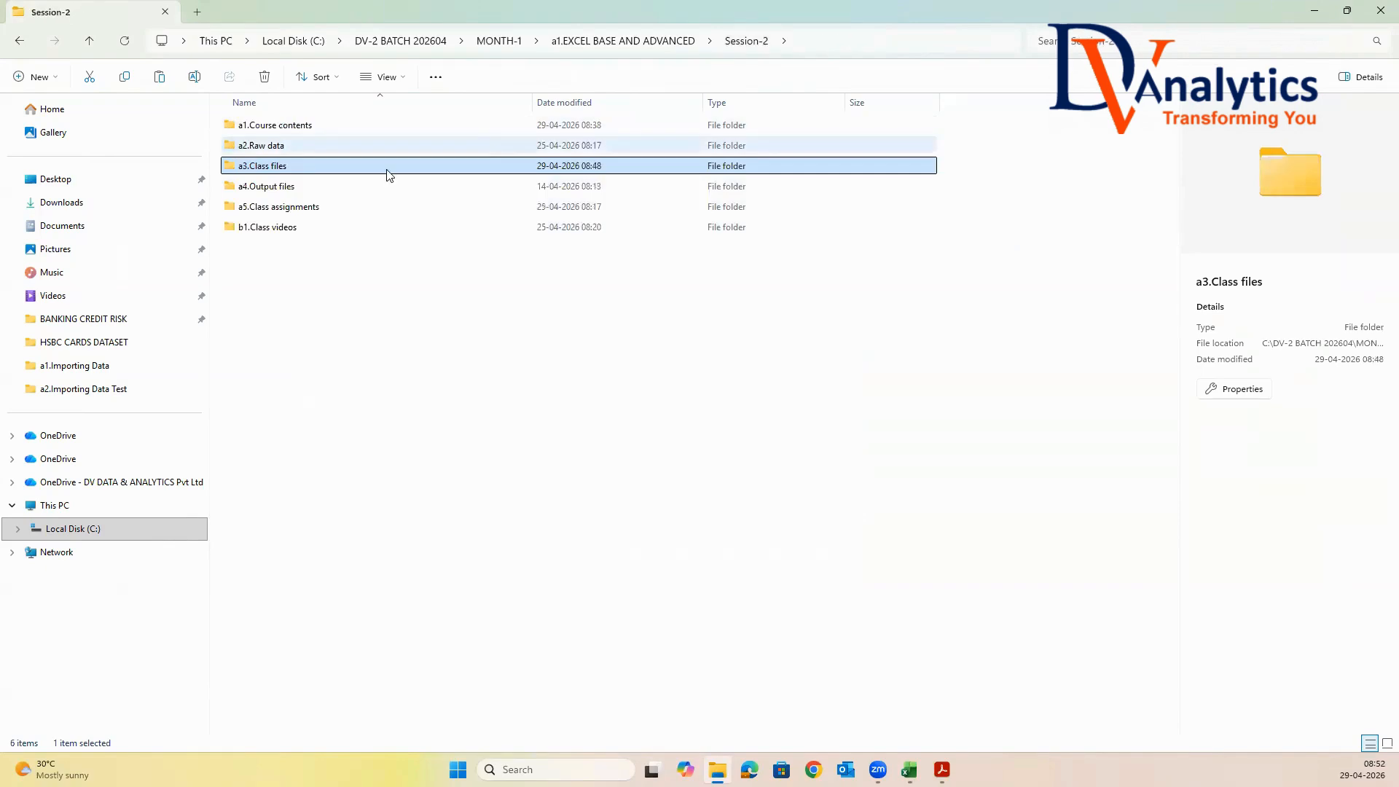
{"action": "double_click", "coordinate": [296, 147]}
{"action": "left_click", "coordinate": [307, 170]}
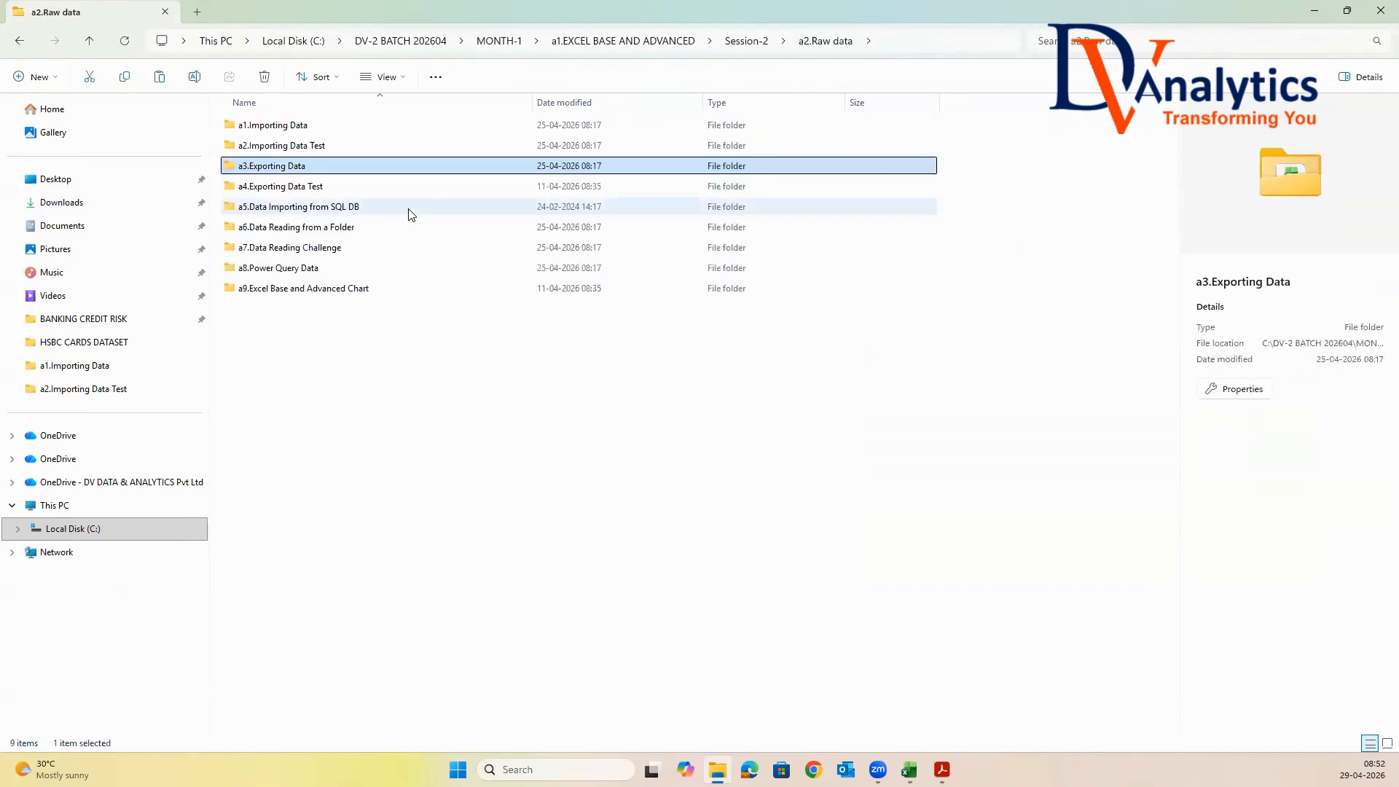
{"action": "left_click", "coordinate": [741, 43]}
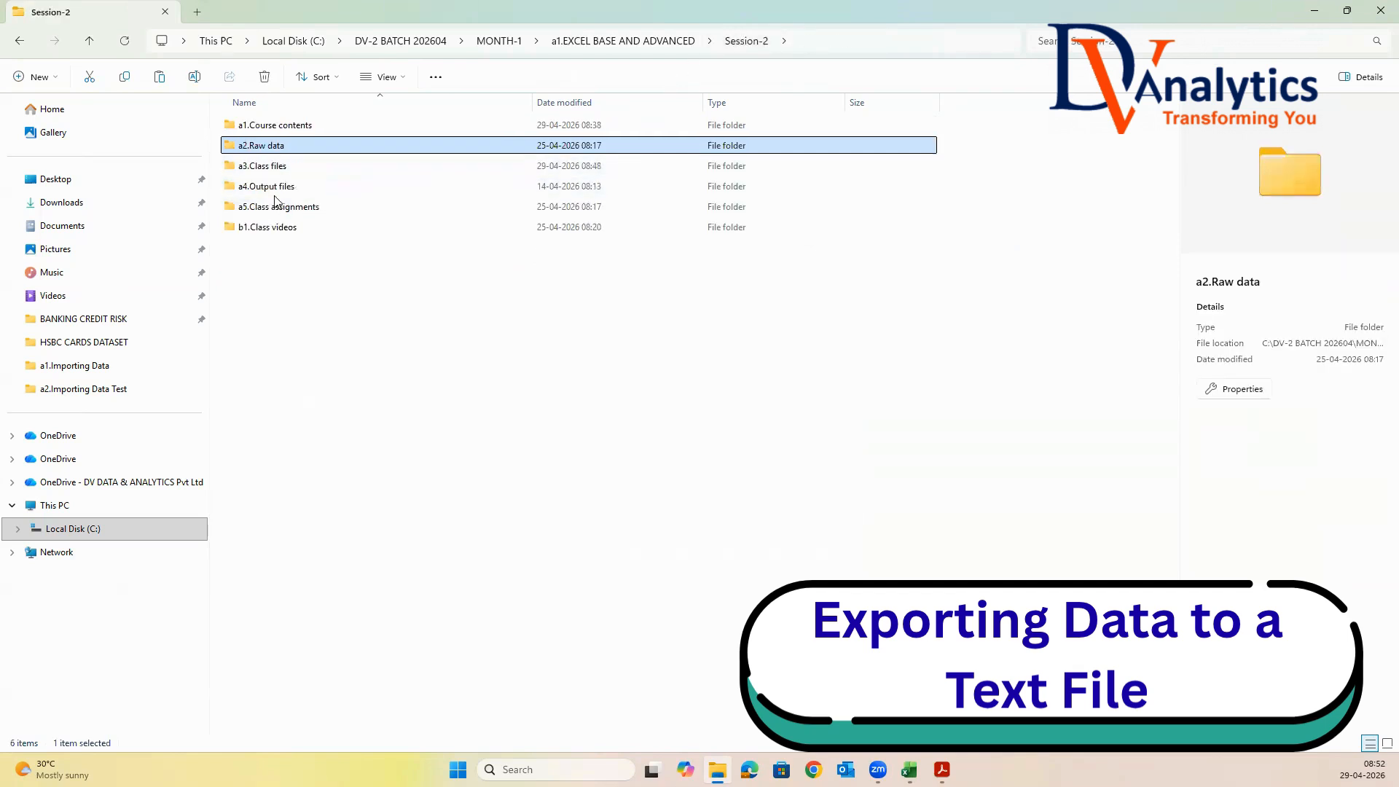
{"action": "double_click", "coordinate": [270, 165]}
{"action": "right_click", "coordinate": [275, 191]}
{"action": "left_click", "coordinate": [301, 207]}
Open Data.xlsx from a3.Exporting Data in a3.Class files and select the entire worksheet
{"action": "double_click", "coordinate": [295, 167]}
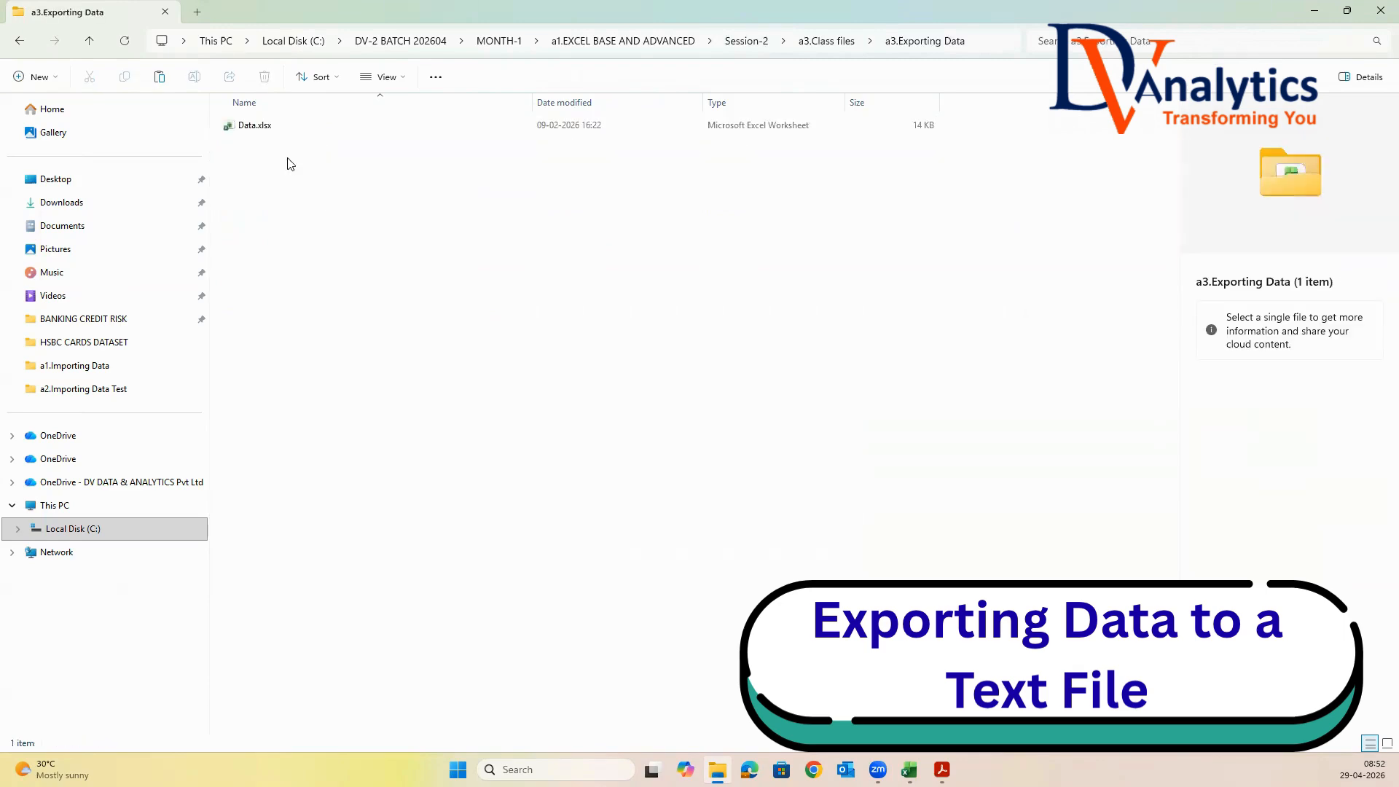
{"action": "double_click", "coordinate": [254, 126]}
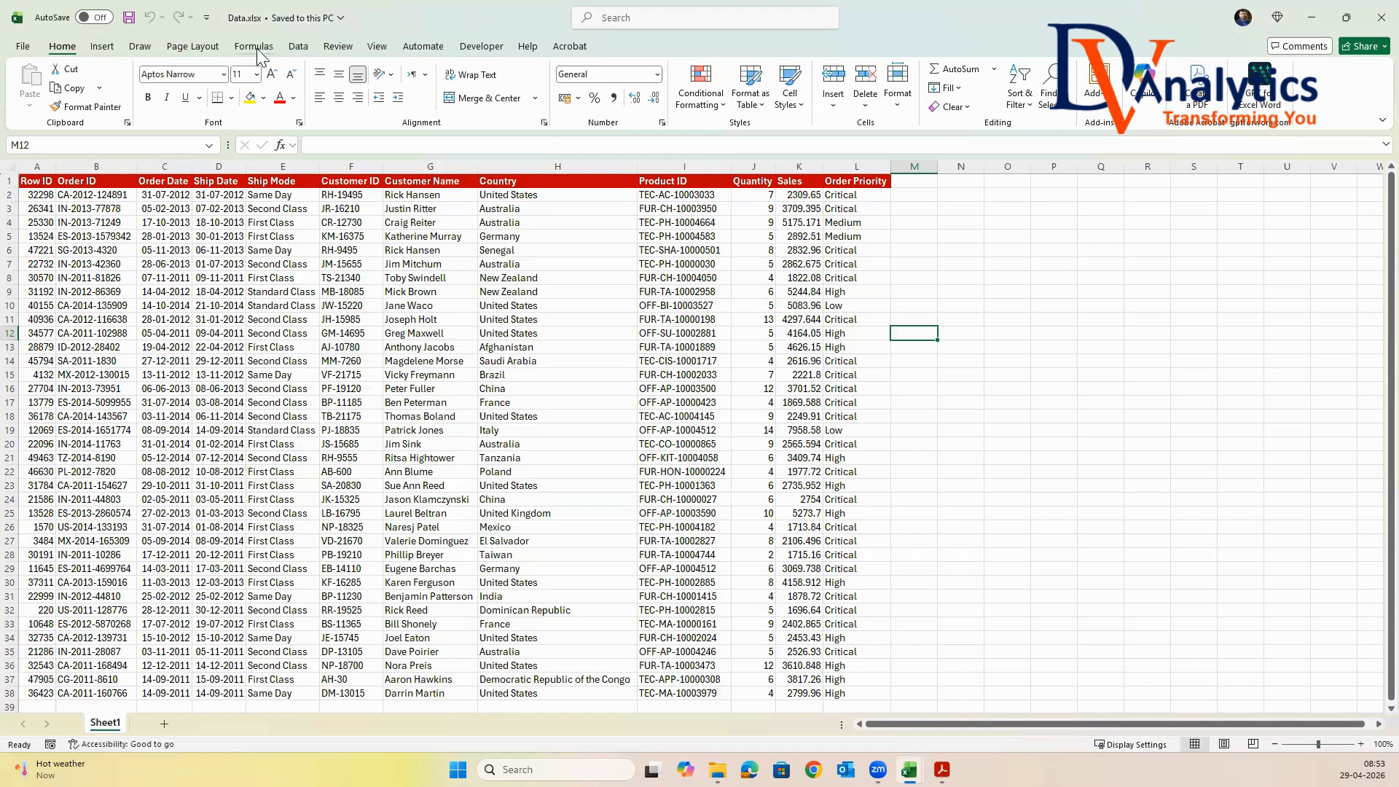
{"action": "left_click", "coordinate": [298, 46]}
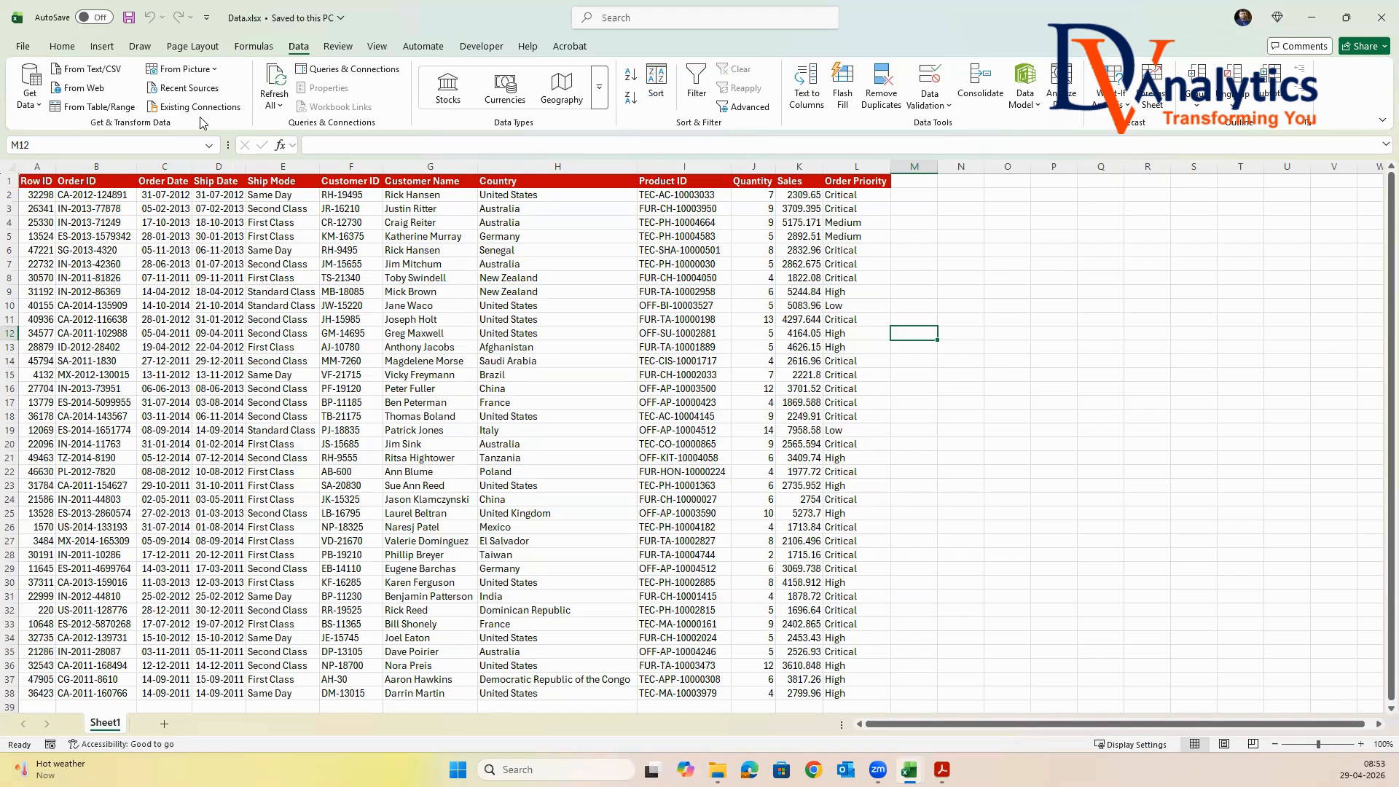
{"action": "left_click", "coordinate": [40, 182]}
{"action": "left_click", "coordinate": [179, 239]}
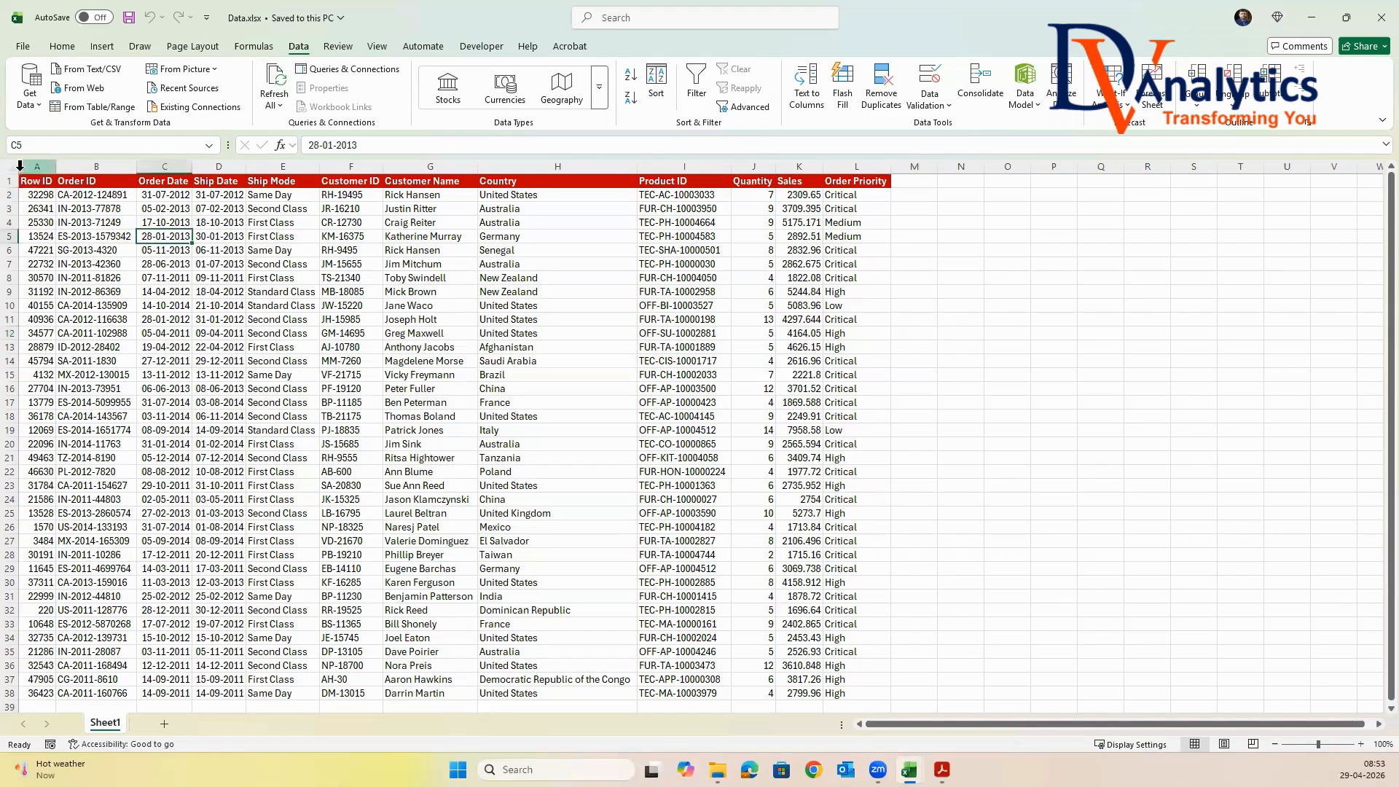
{"action": "left_click", "coordinate": [11, 167]}
{"action": "left_click", "coordinate": [11, 168]}
{"action": "left_click", "coordinate": [278, 254]}
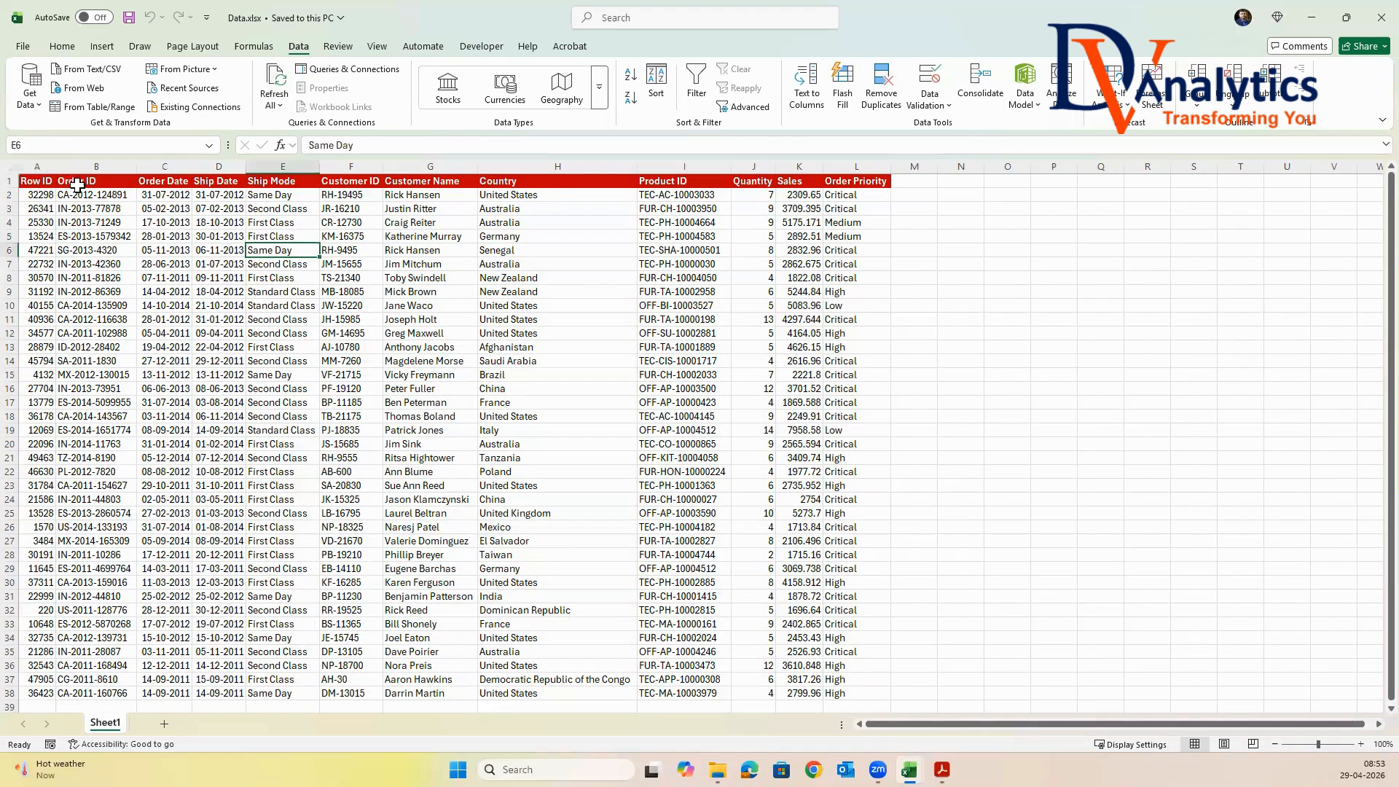
{"action": "left_click", "coordinate": [11, 167]}
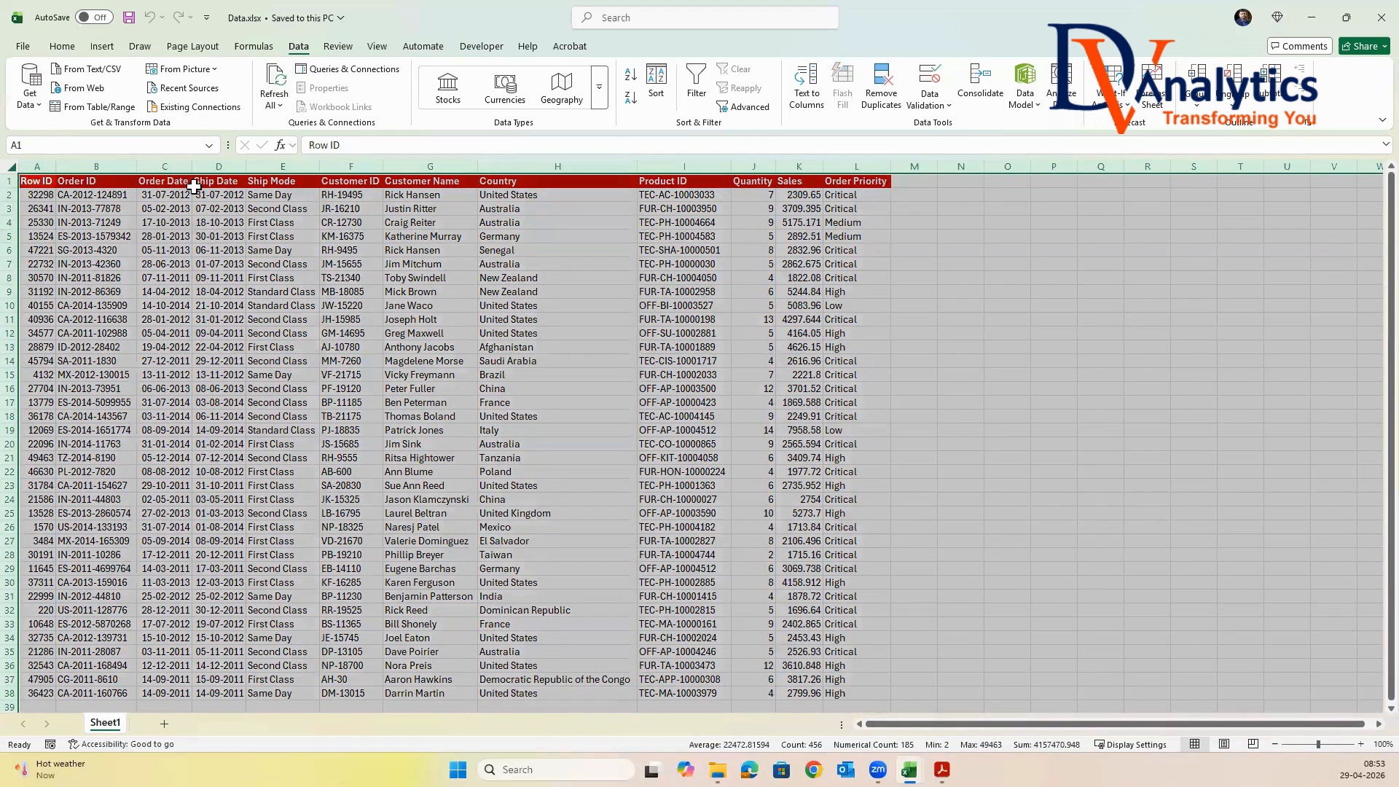
Start saving Data.xlsx as a new file and choose DV-2 BATCH 202604 > MONTH-1 > a1.EXCEL BASE AND ADVANCED > Session-2 > a4.Output files as the destination
{"action": "left_click", "coordinate": [24, 46]}
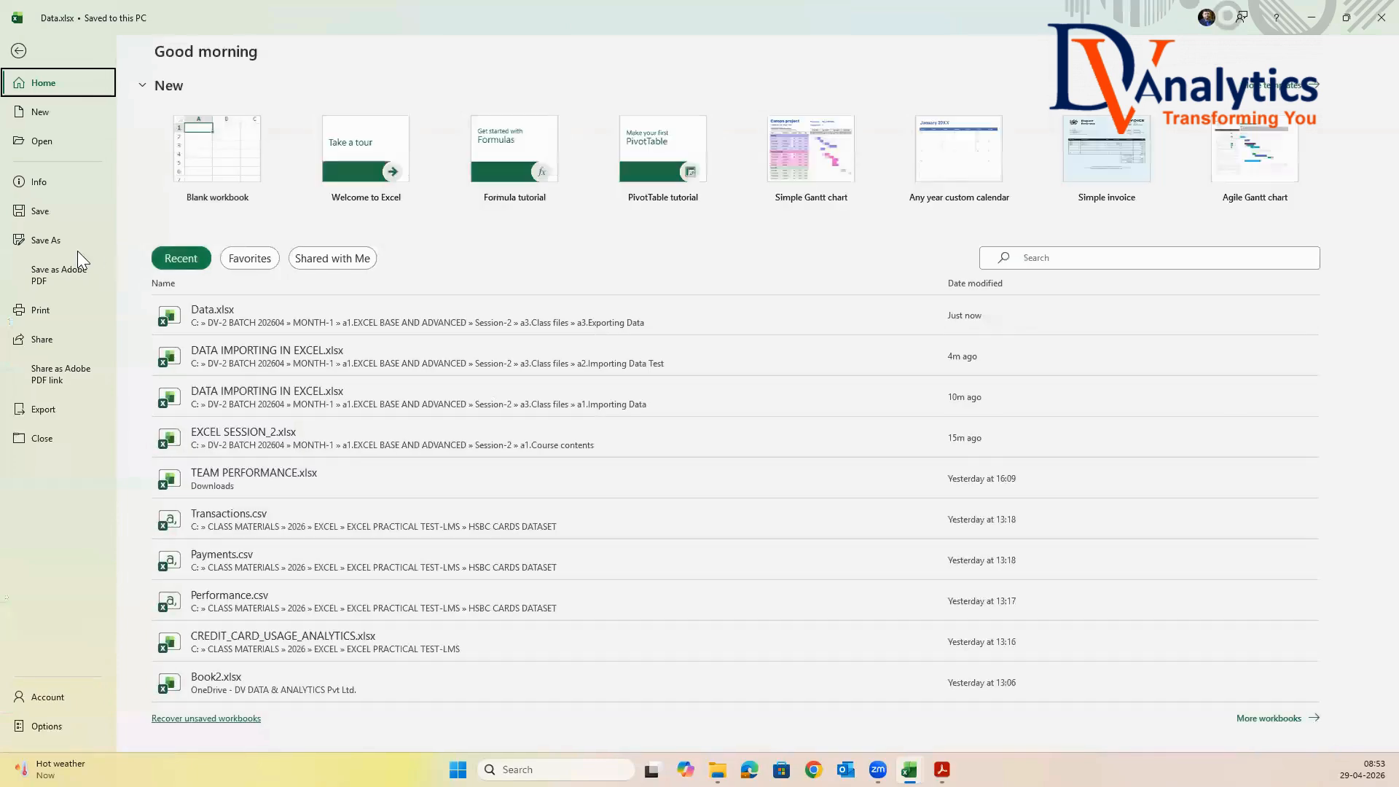
{"action": "left_click", "coordinate": [52, 240]}
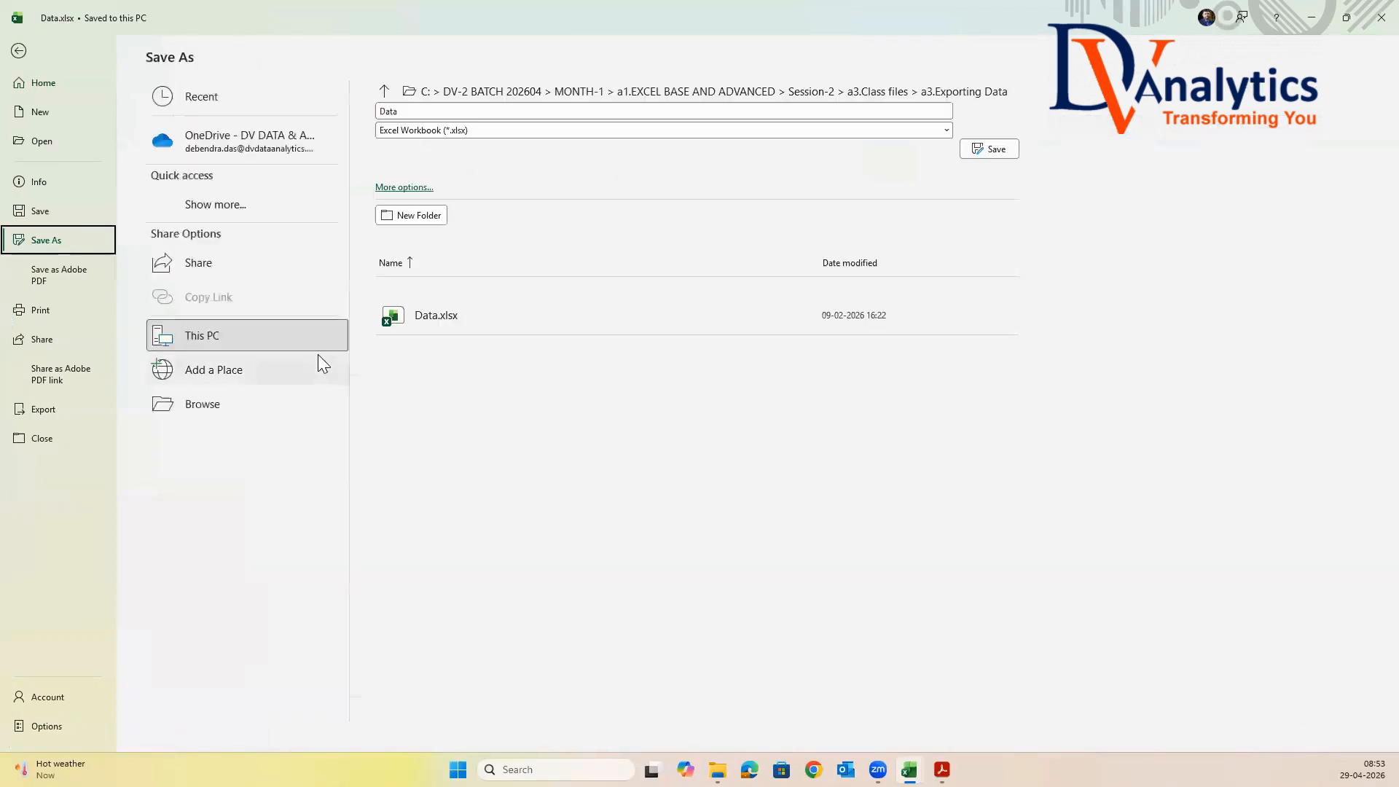
{"action": "left_click", "coordinate": [392, 188]}
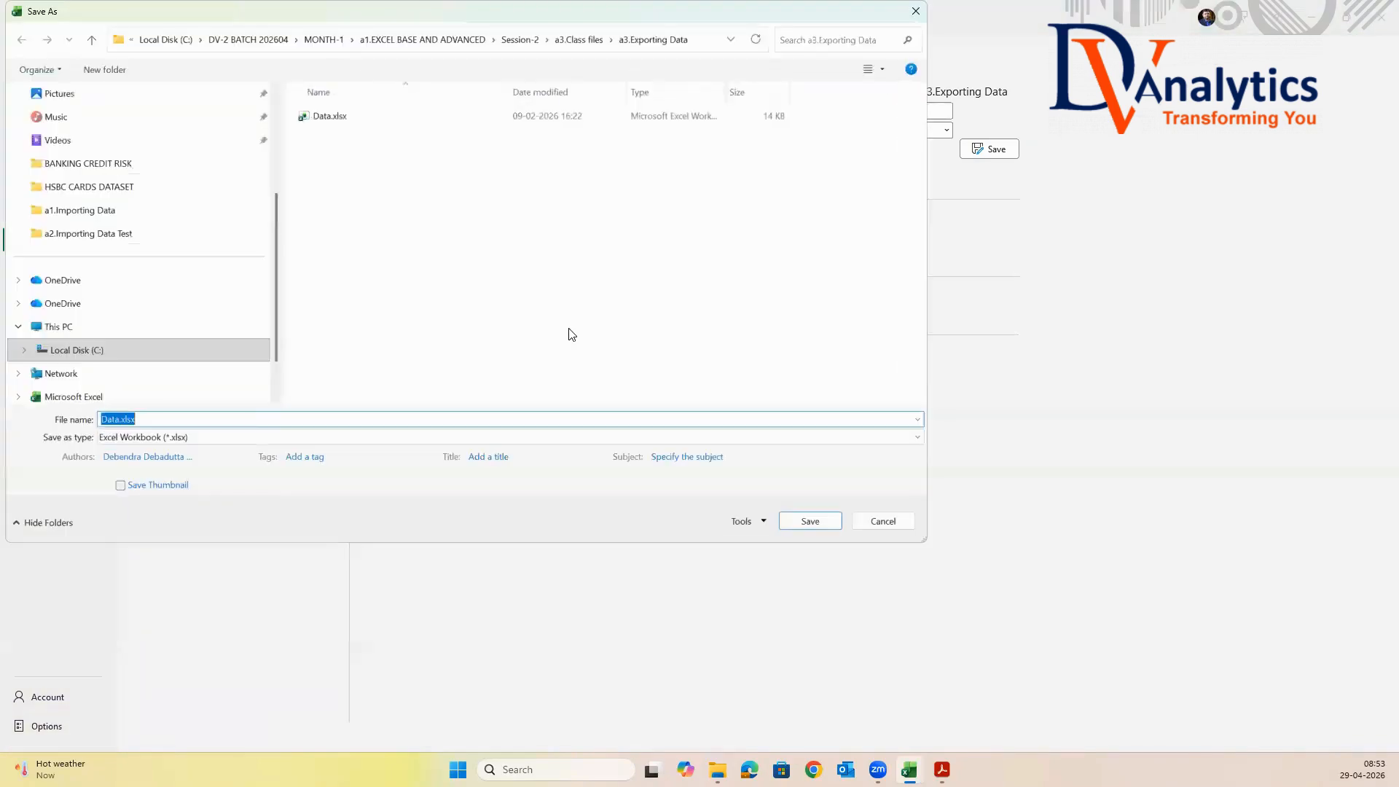
{"action": "left_click", "coordinate": [82, 357]}
{"action": "scroll", "coordinate": [354, 357], "scroll_direction": "down", "scroll_amount": 3}
{"action": "double_click", "coordinate": [359, 347]}
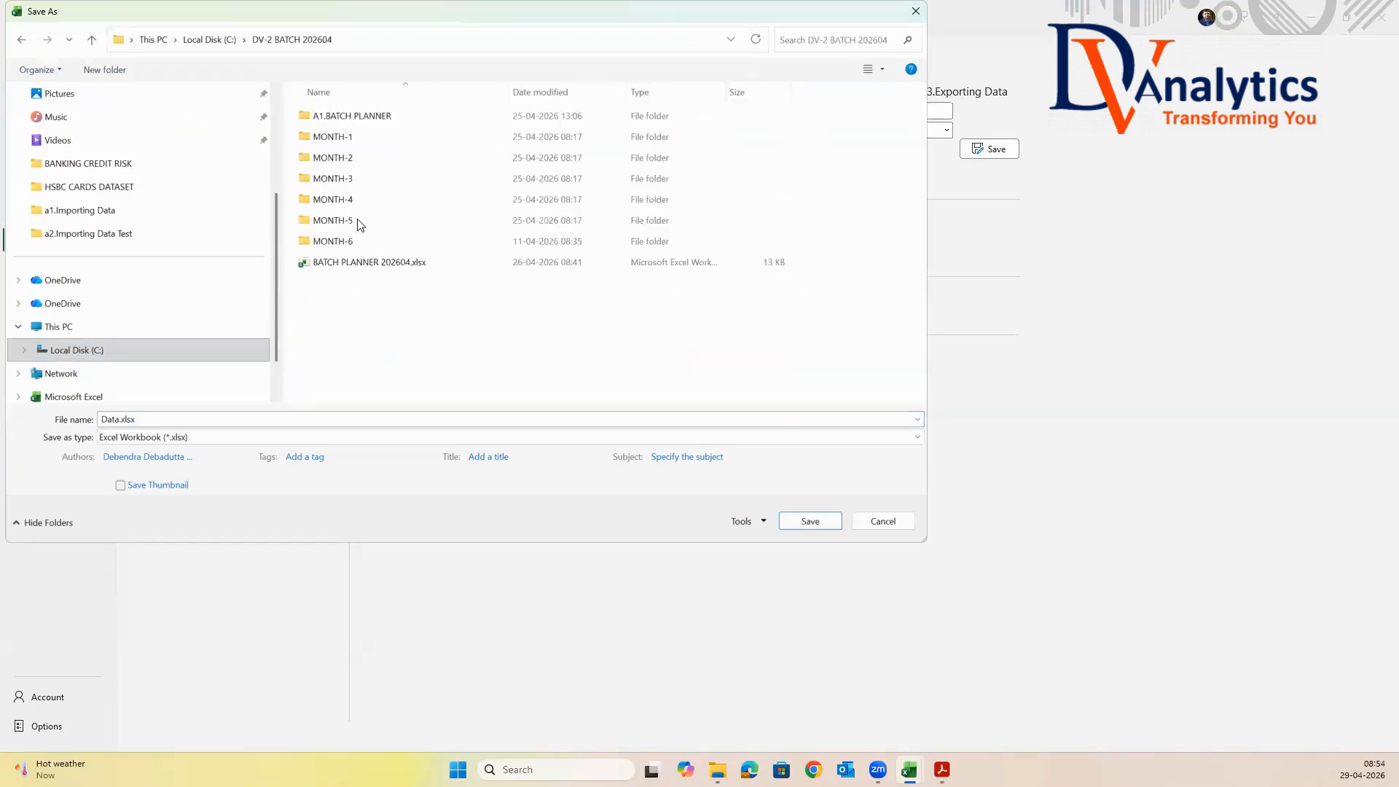
{"action": "double_click", "coordinate": [359, 137]}
{"action": "double_click", "coordinate": [359, 117]}
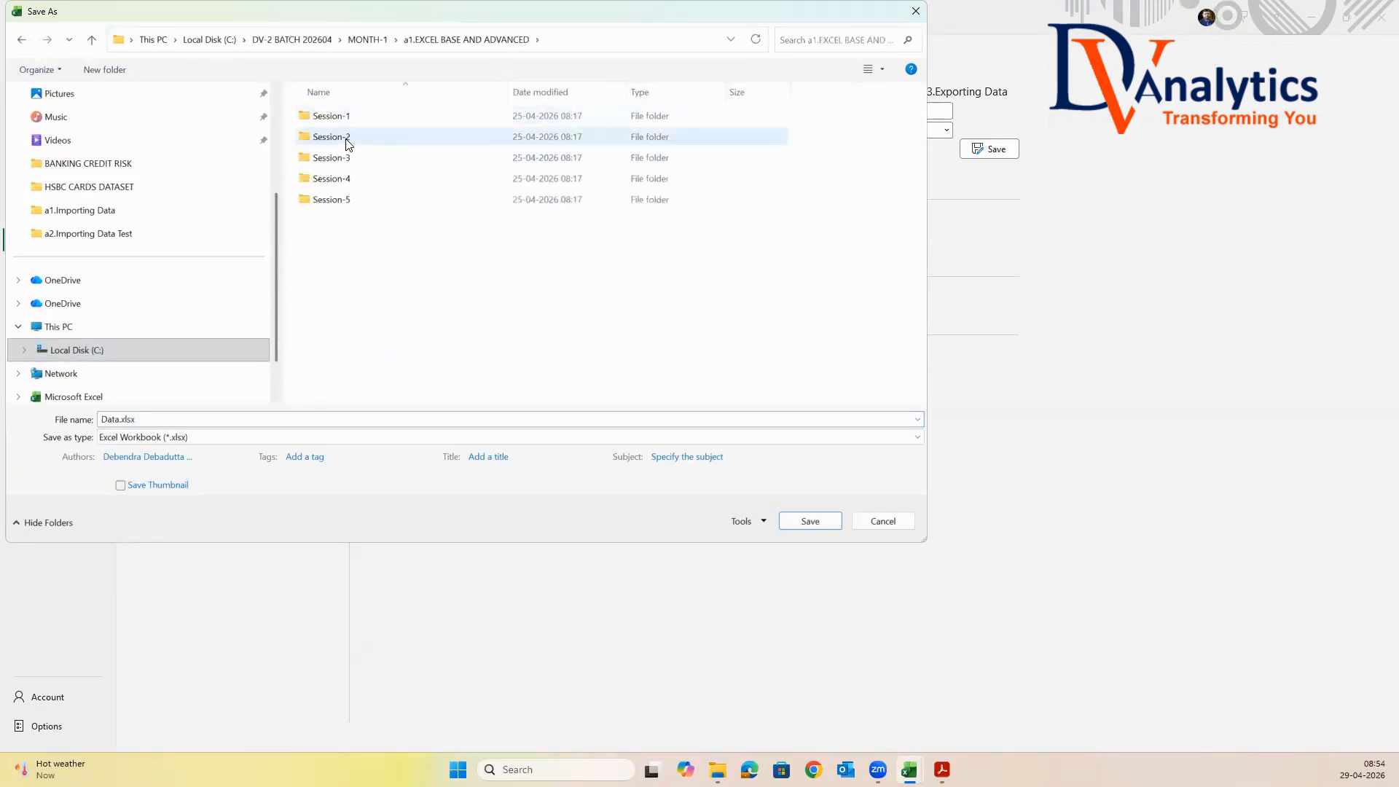
{"action": "double_click", "coordinate": [345, 137]}
{"action": "double_click", "coordinate": [349, 180]}
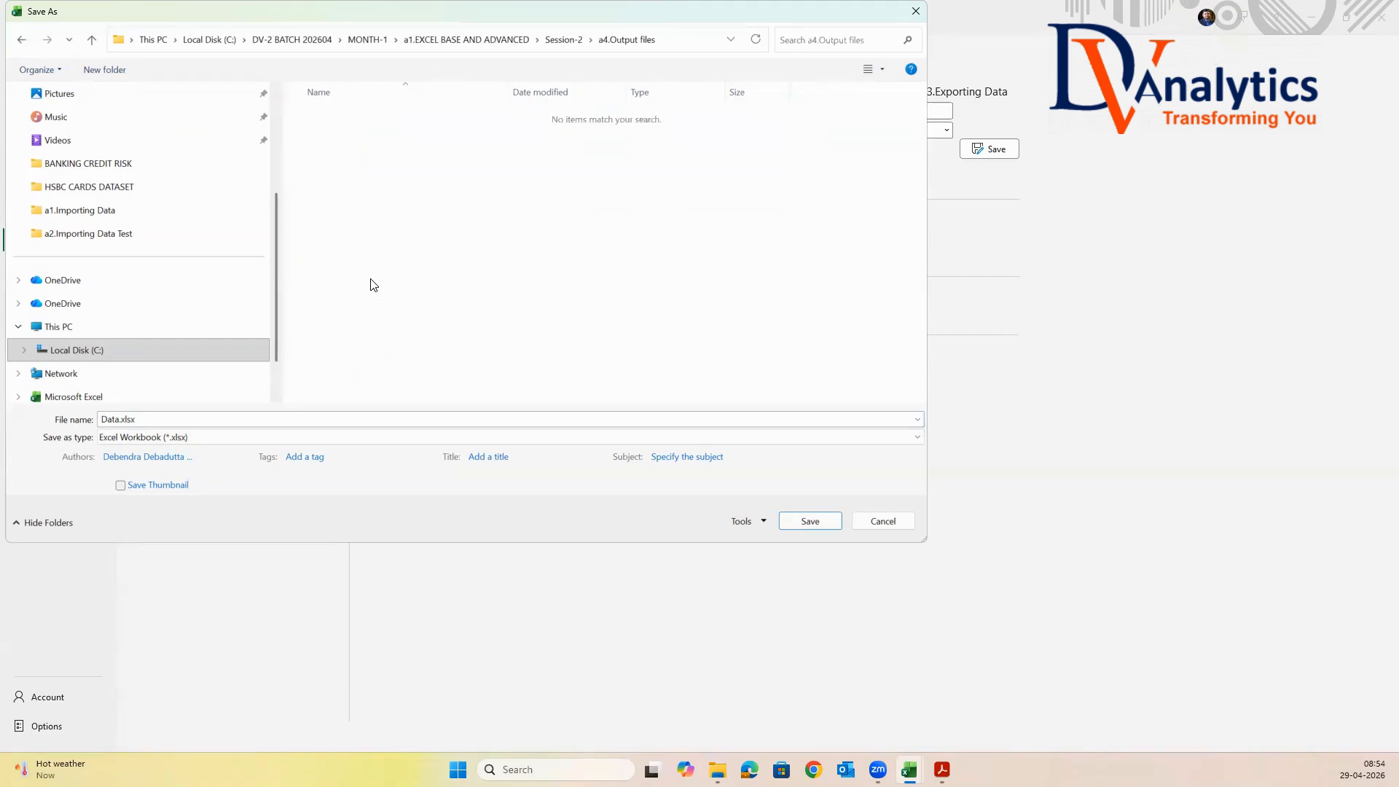
Save the worksheet in a4.Output files under the name GLOBAL_SALES as Text (Tab delimited) (*.txt)
{"action": "double_click", "coordinate": [175, 419]}
{"action": "type", "text": "GLOBAL_SALES"}
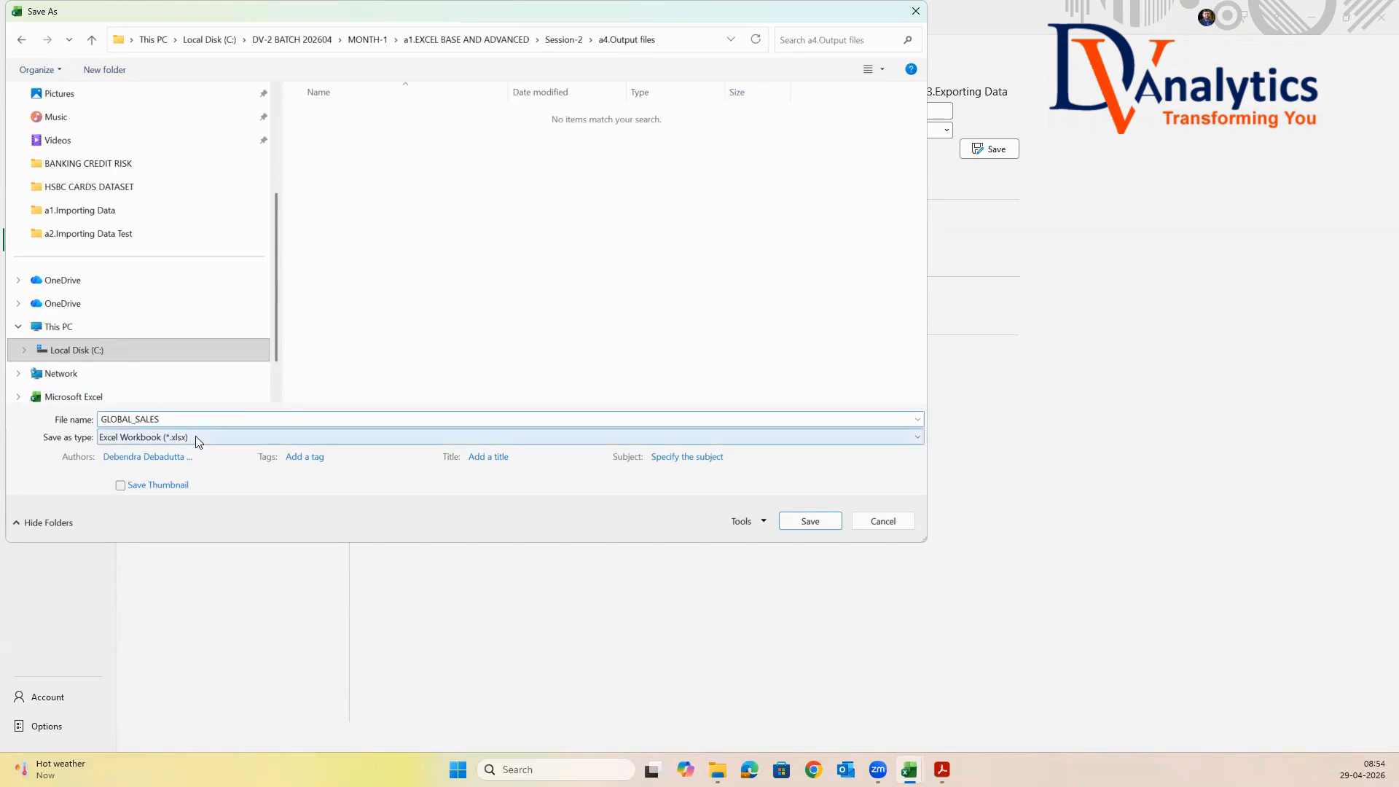
{"action": "left_click", "coordinate": [199, 439]}
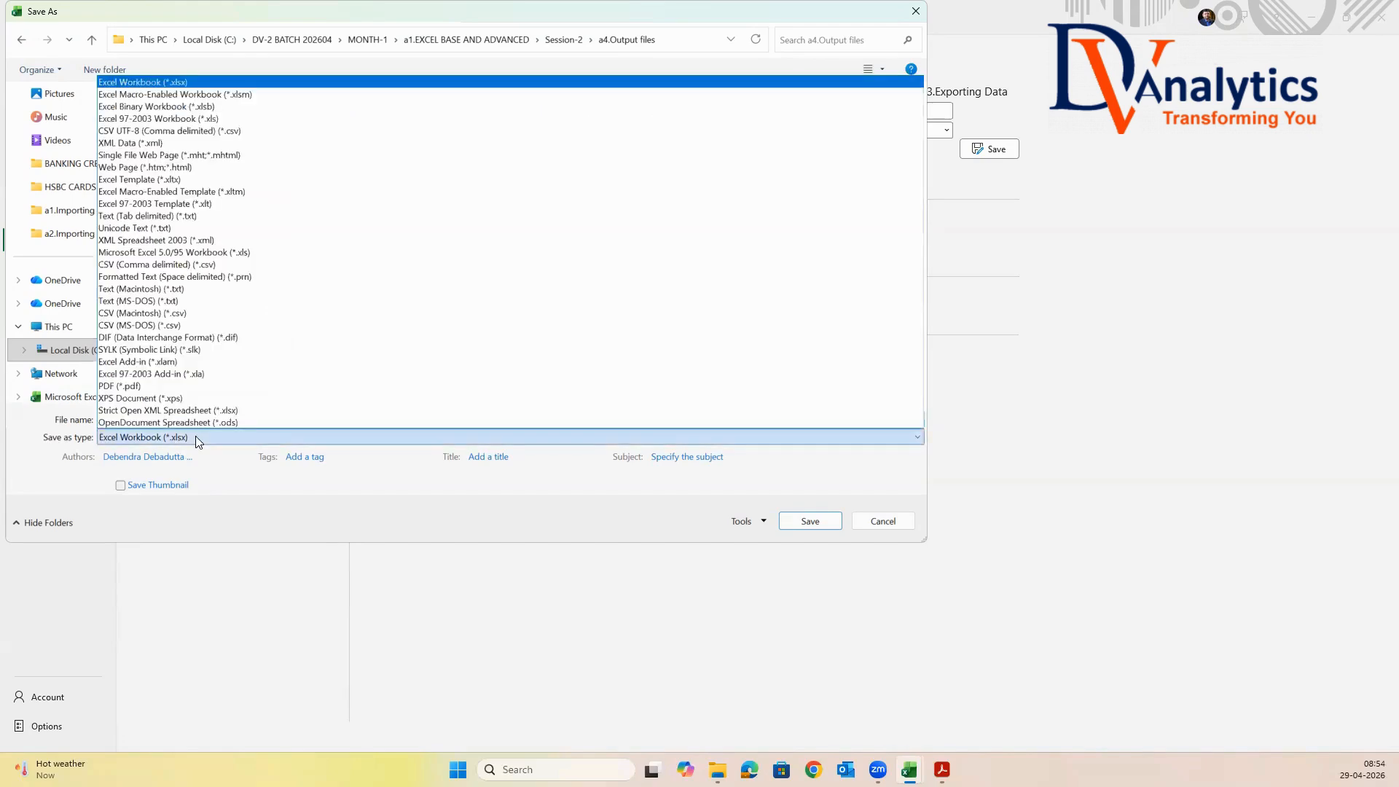
{"action": "left_click", "coordinate": [148, 216]}
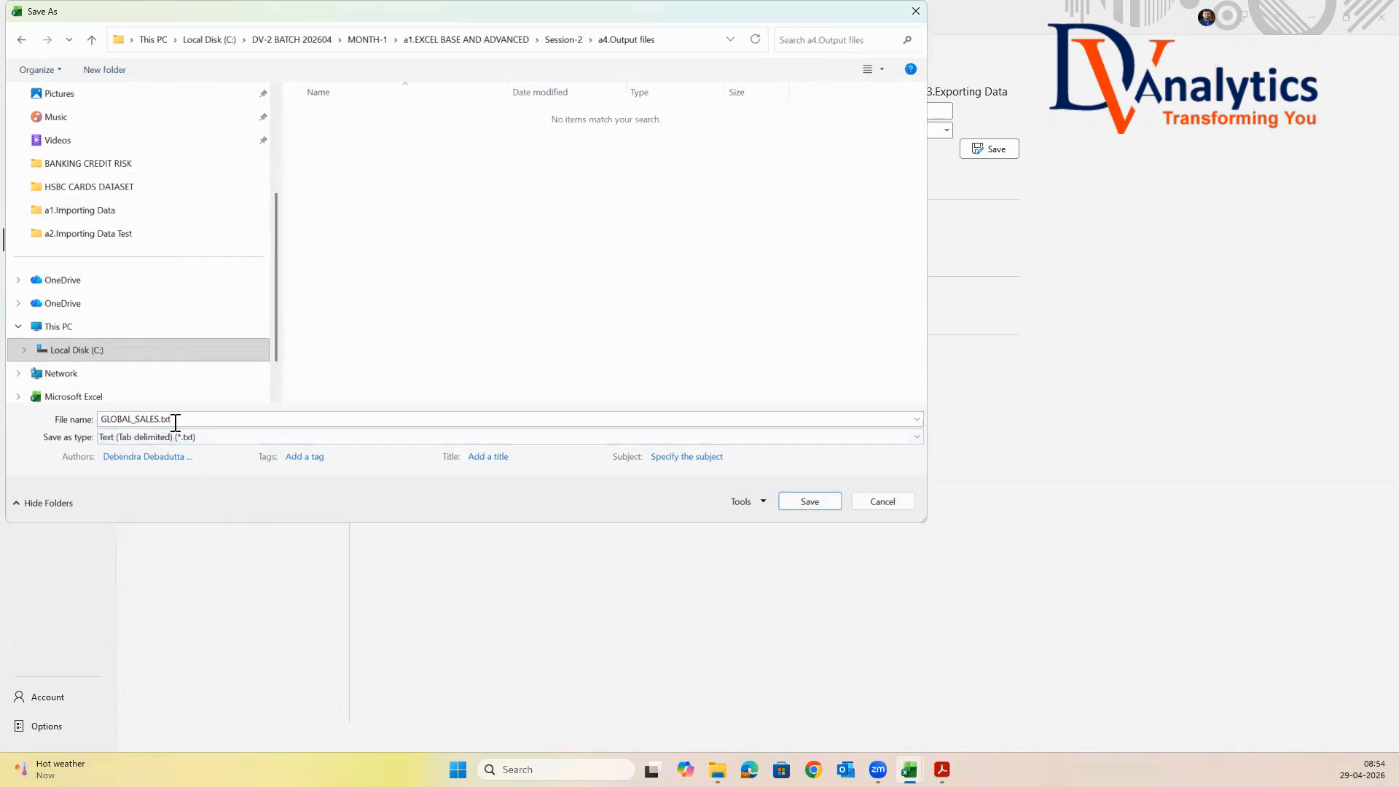
{"action": "left_click", "coordinate": [816, 501]}
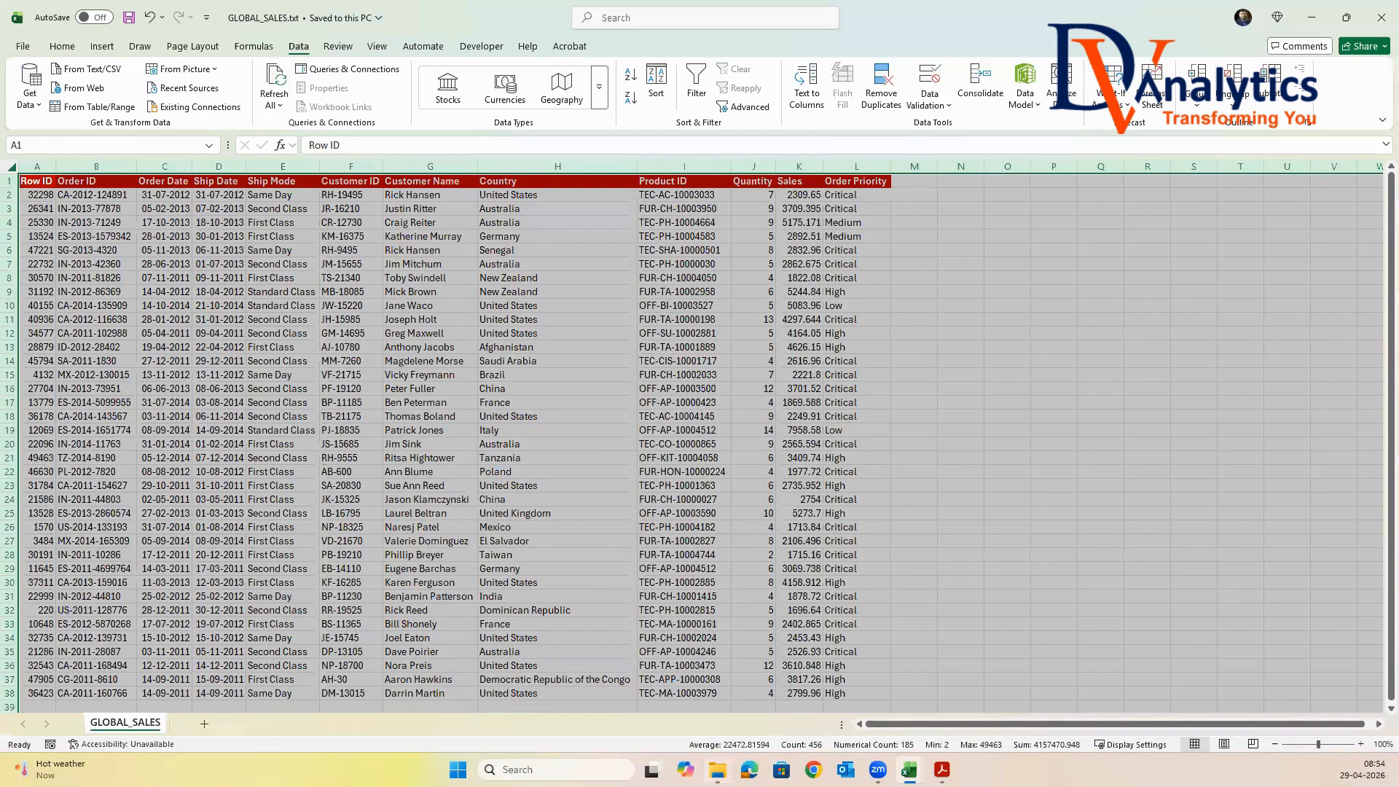
In File Explorer, open GLOBAL_SALES.txt from Session-2 > a4.Output files to examine the export, and close the text files and the folder view
{"action": "key", "text": "alt+Tab"}
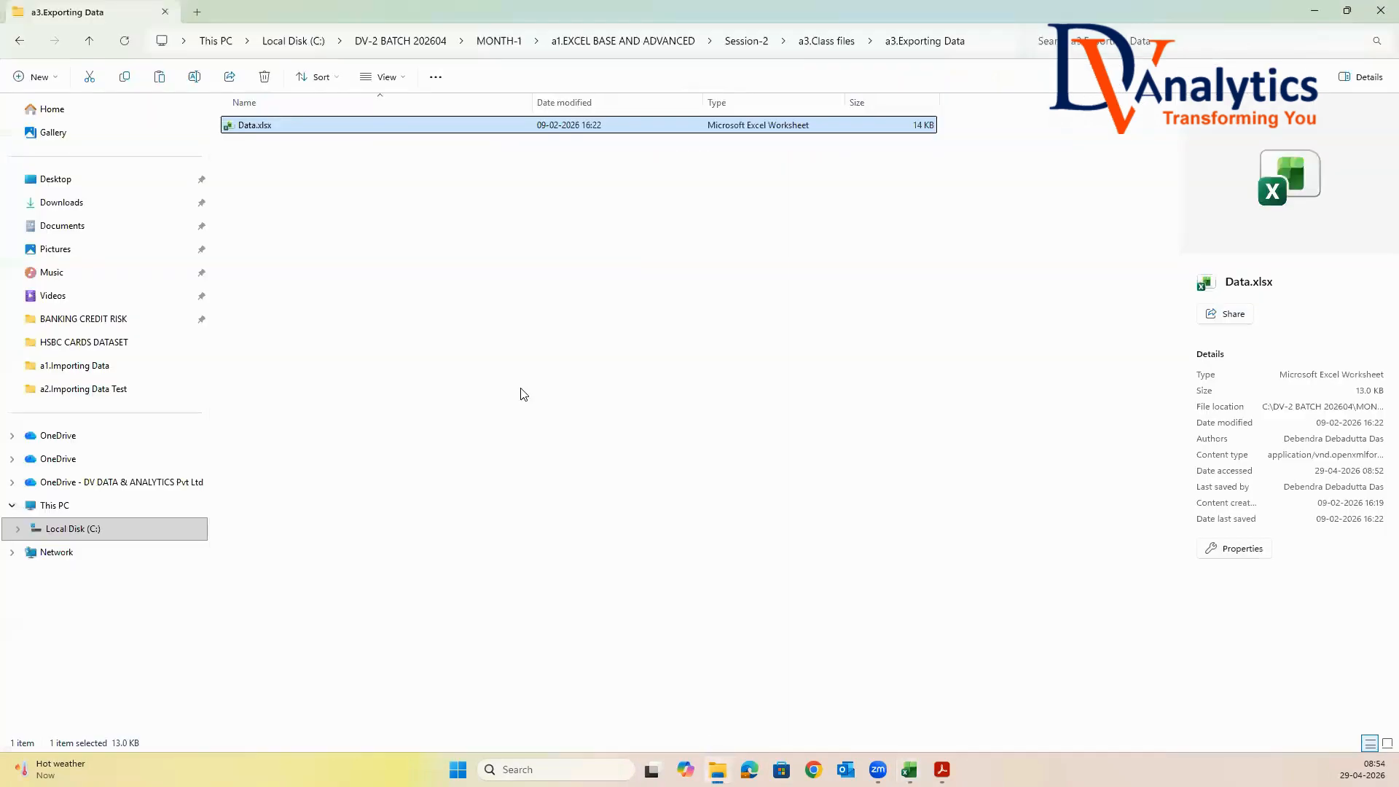
{"action": "left_click", "coordinate": [765, 45]}
{"action": "double_click", "coordinate": [304, 188]}
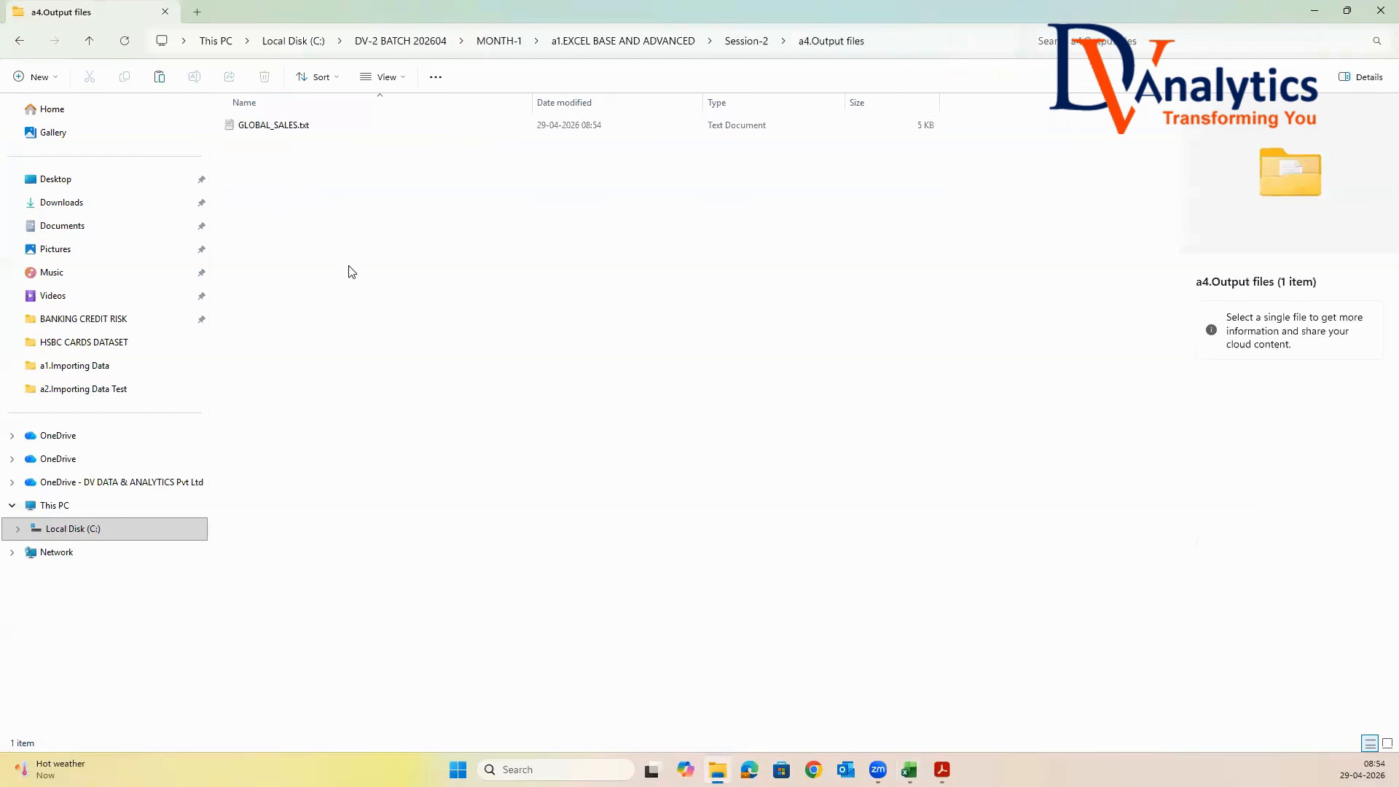
{"action": "left_click", "coordinate": [272, 131]}
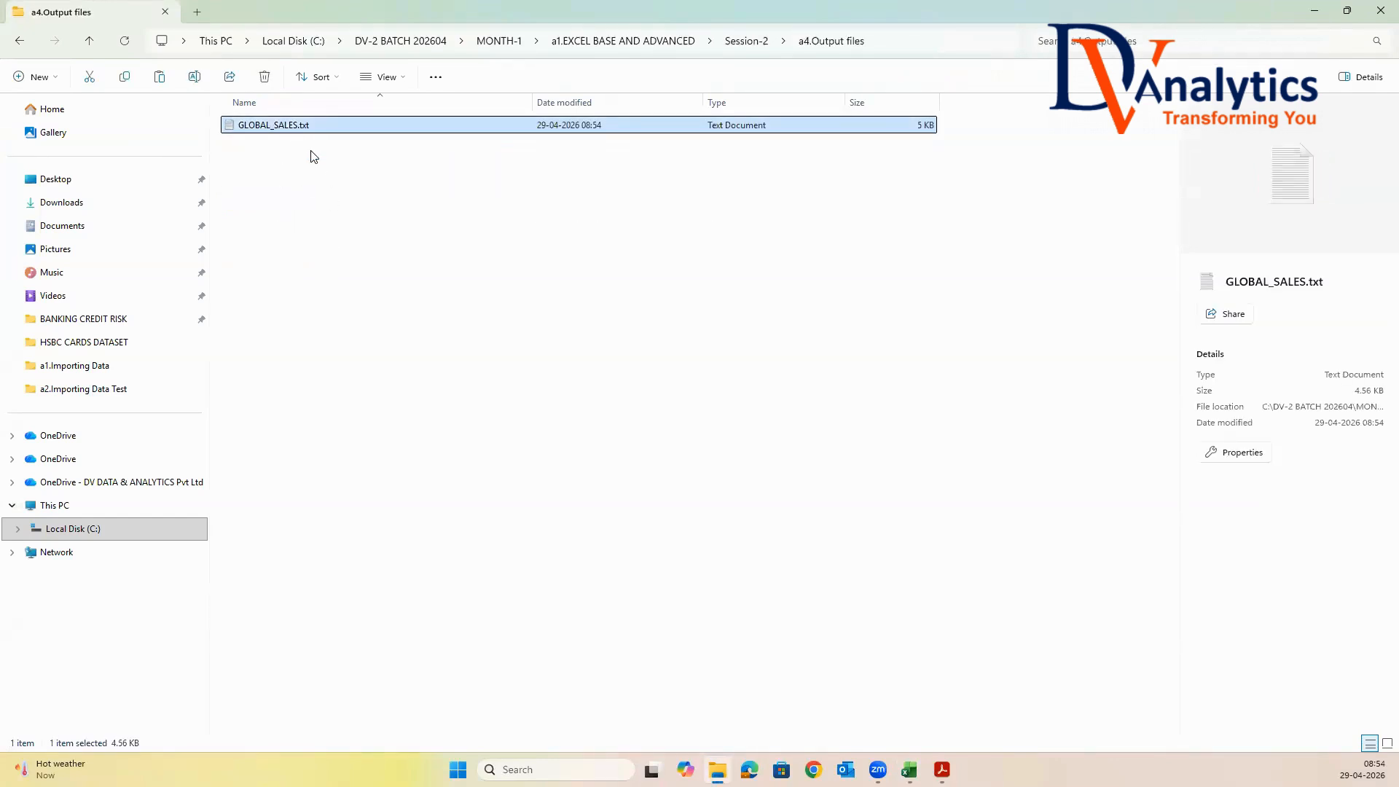
{"action": "double_click", "coordinate": [303, 128]}
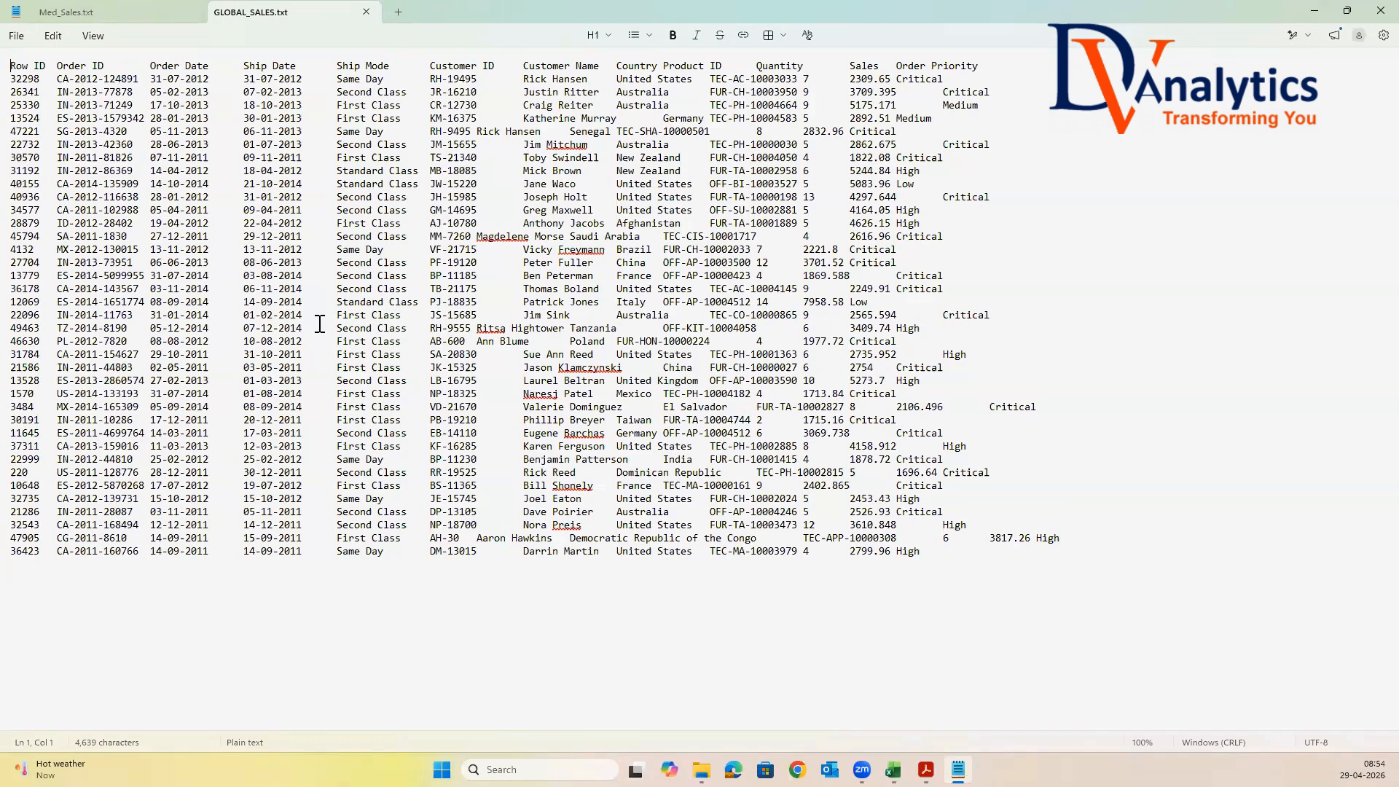
{"action": "left_click", "coordinate": [365, 12]}
{"action": "left_click", "coordinate": [194, 12]}
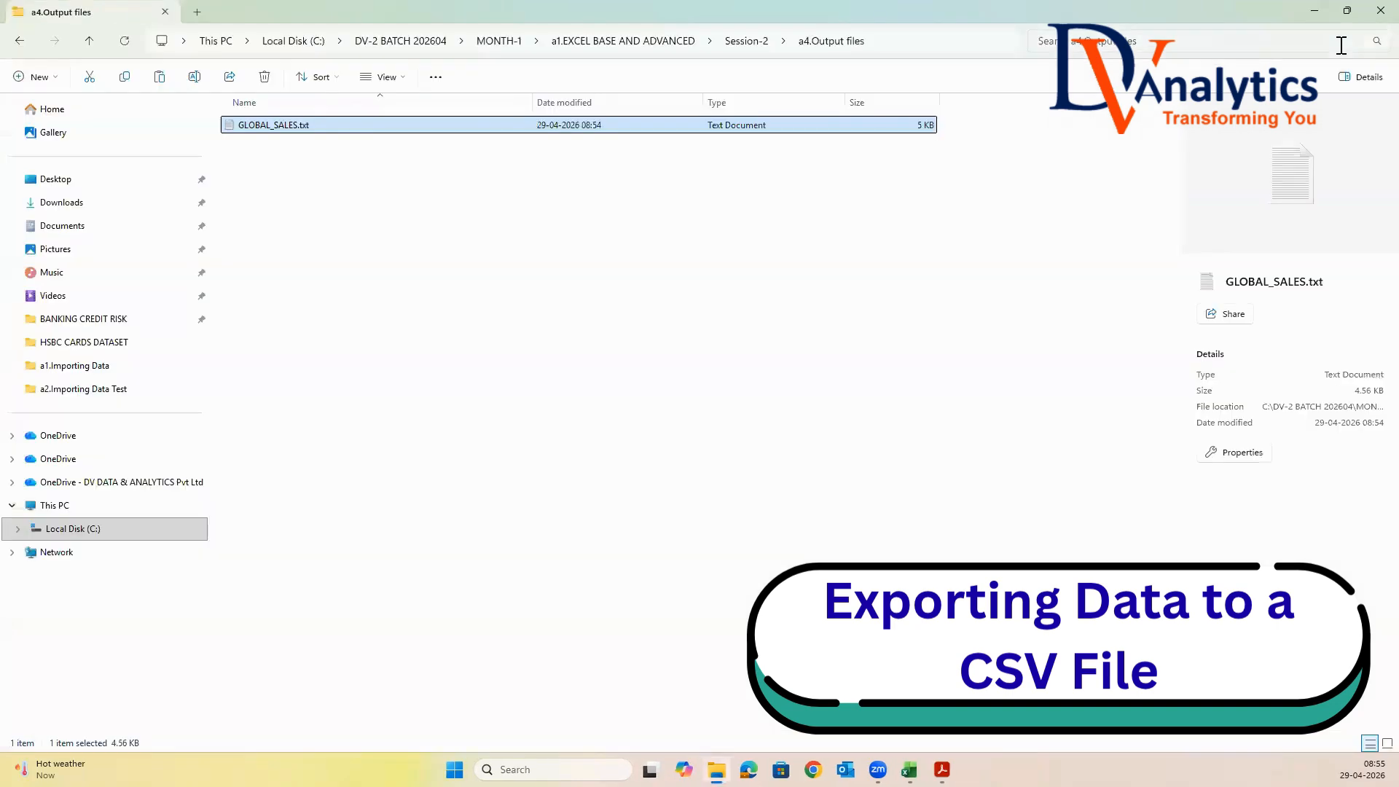
{"action": "left_click", "coordinate": [1317, 13]}
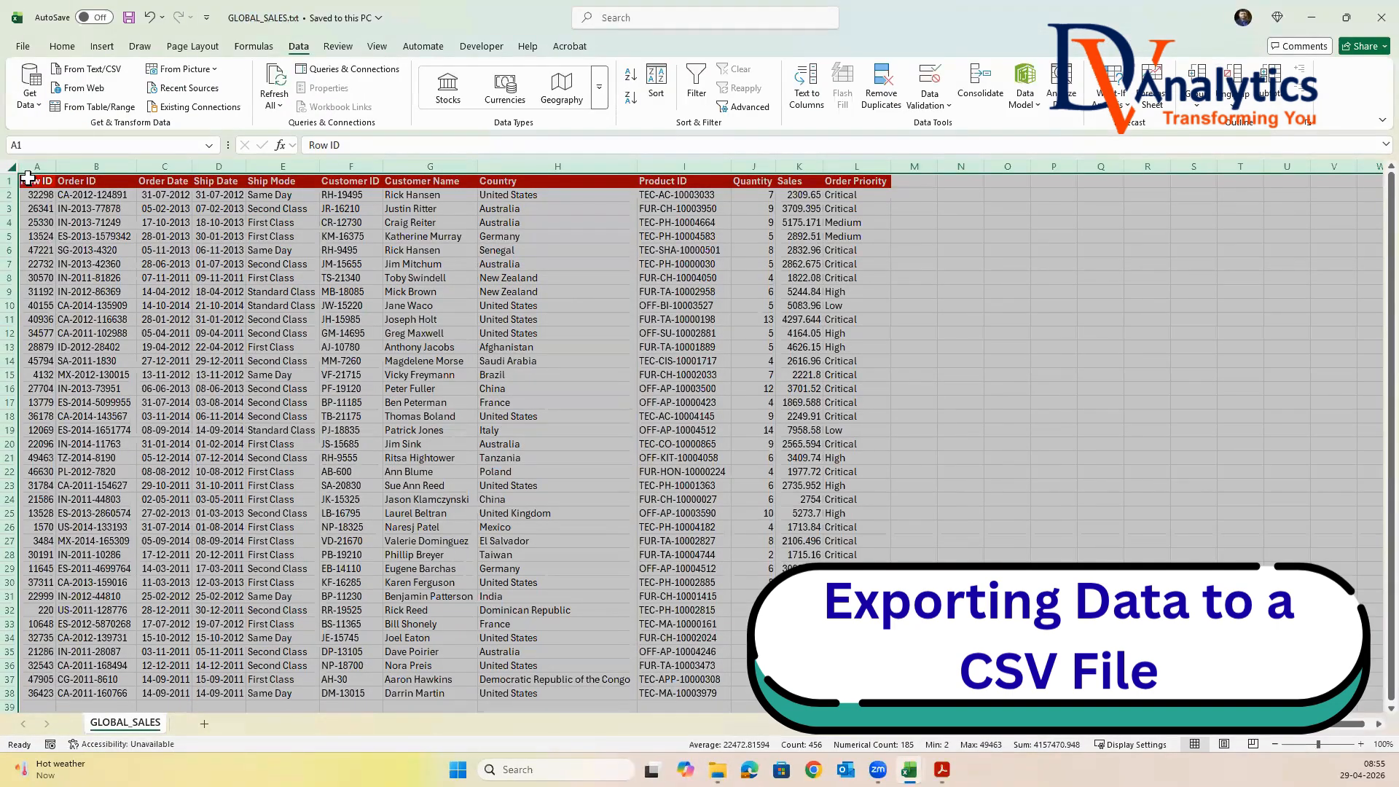
Save a GLOBAL_SALES copy as CSV (Comma delimited) (*.csv) in a4.Output files and check the folder in File Explorer
{"action": "left_click", "coordinate": [22, 46]}
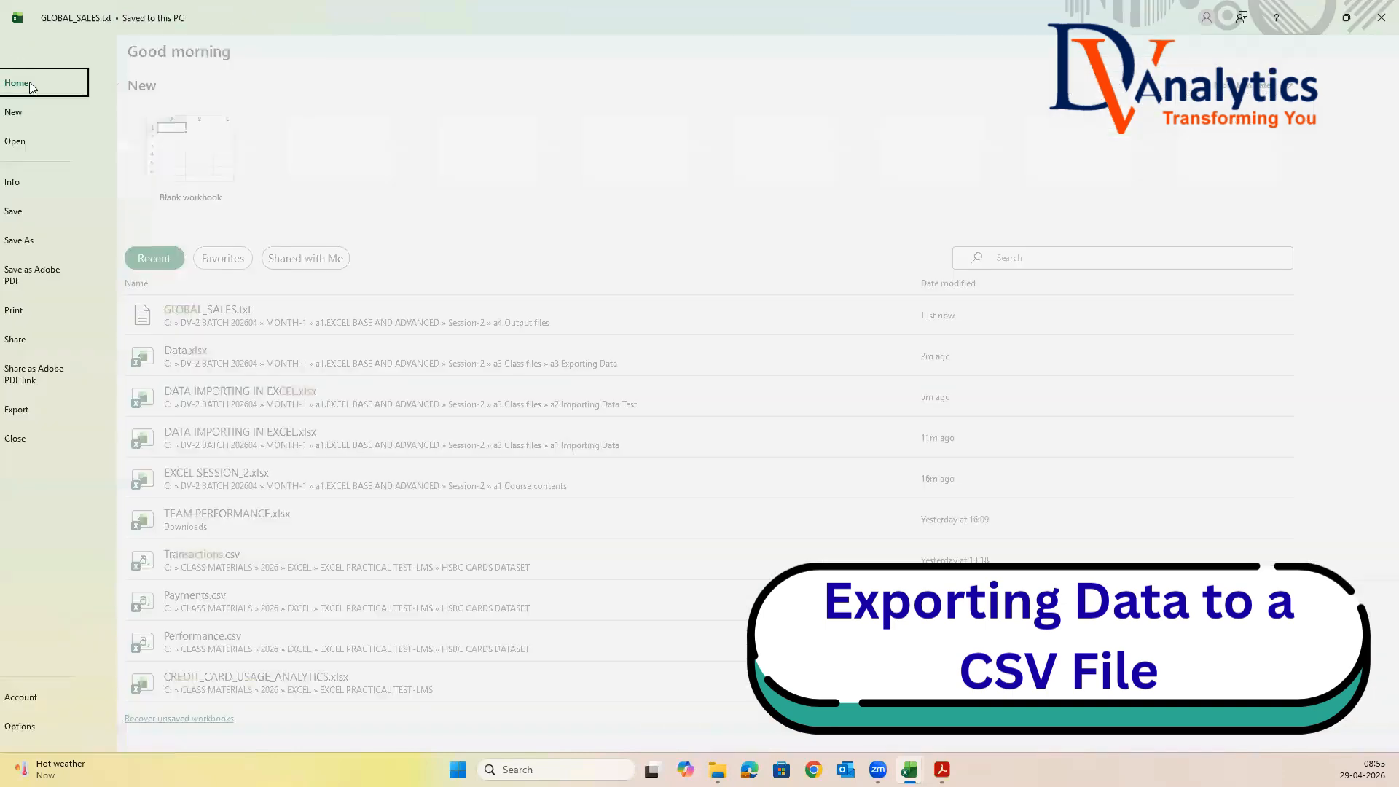
{"action": "left_click", "coordinate": [49, 245]}
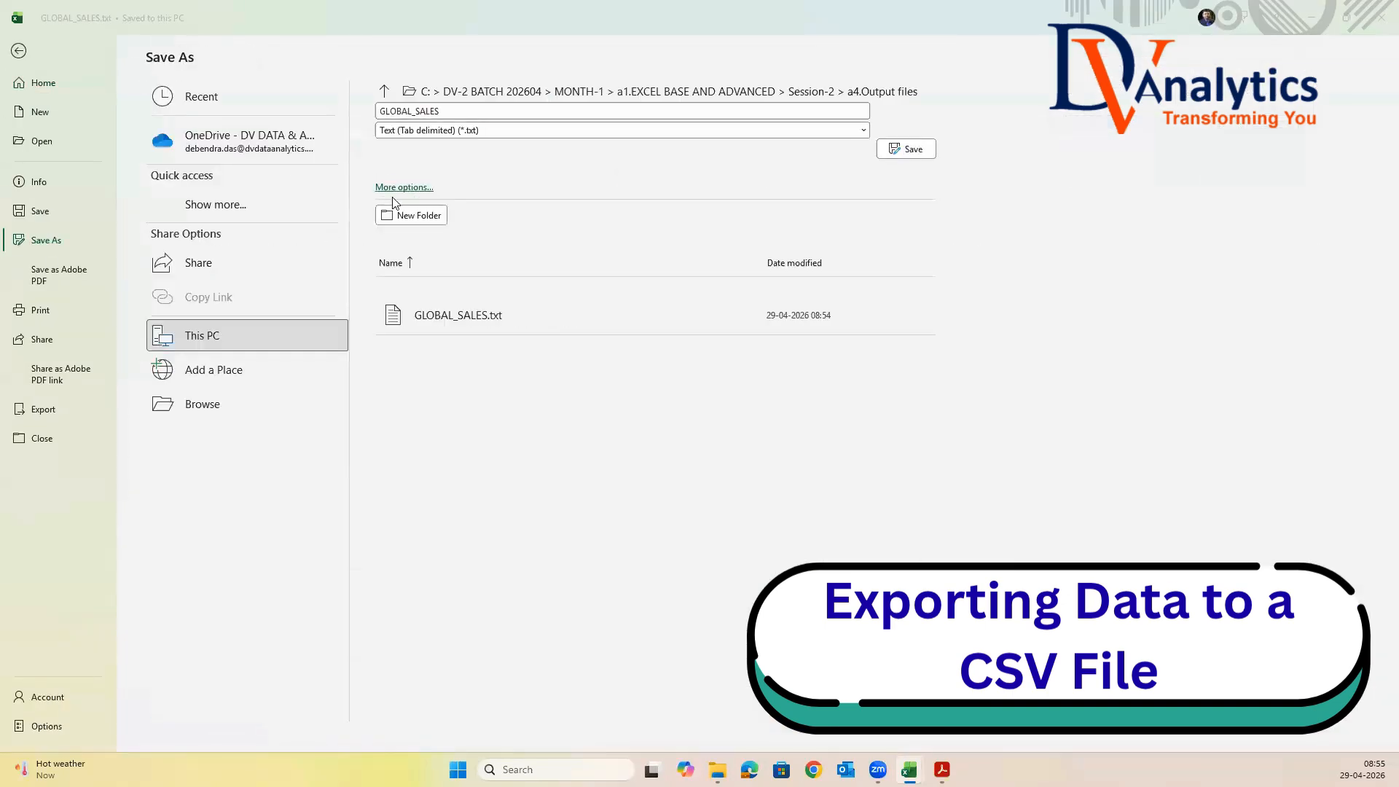
{"action": "left_click", "coordinate": [394, 186]}
{"action": "left_click", "coordinate": [287, 437]}
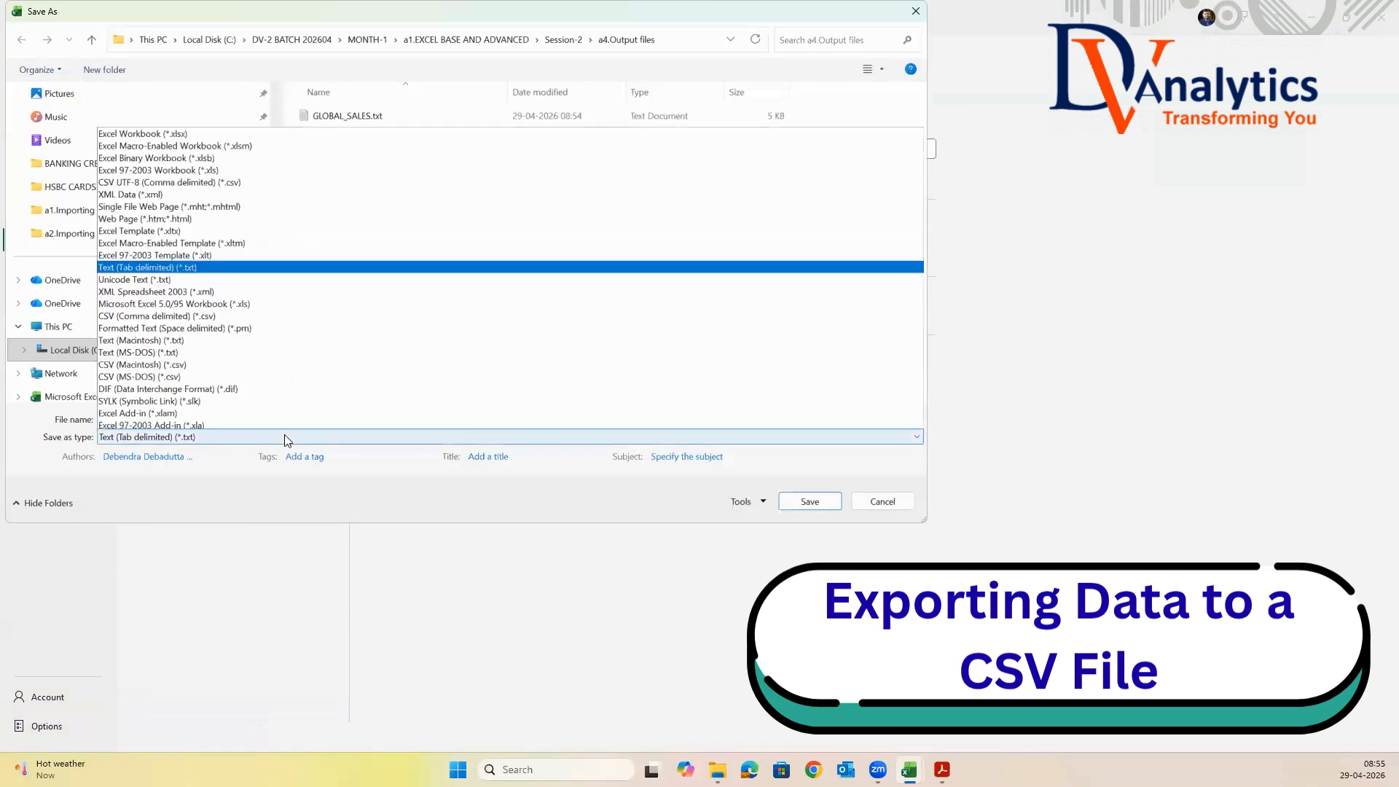
{"action": "left_click", "coordinate": [138, 265]}
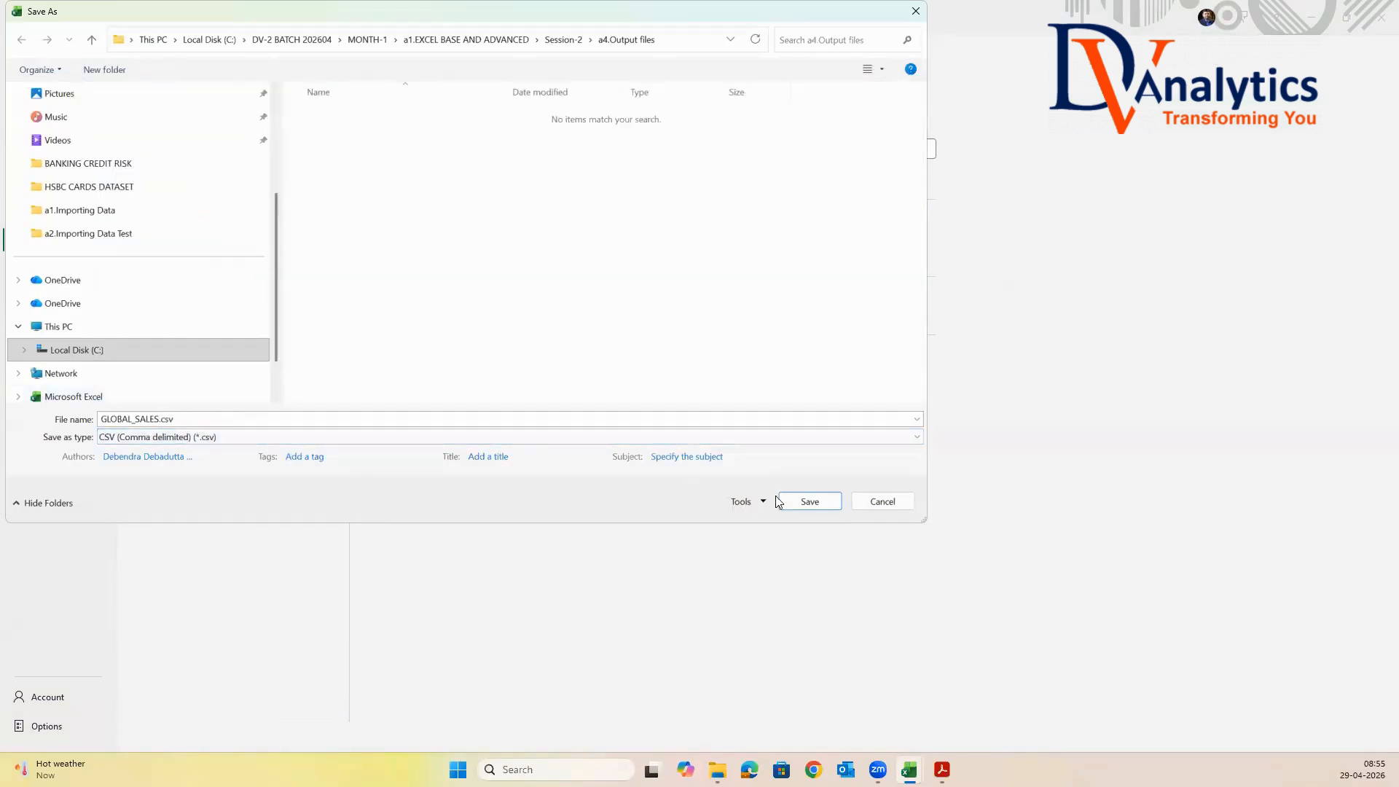
{"action": "left_click", "coordinate": [801, 501]}
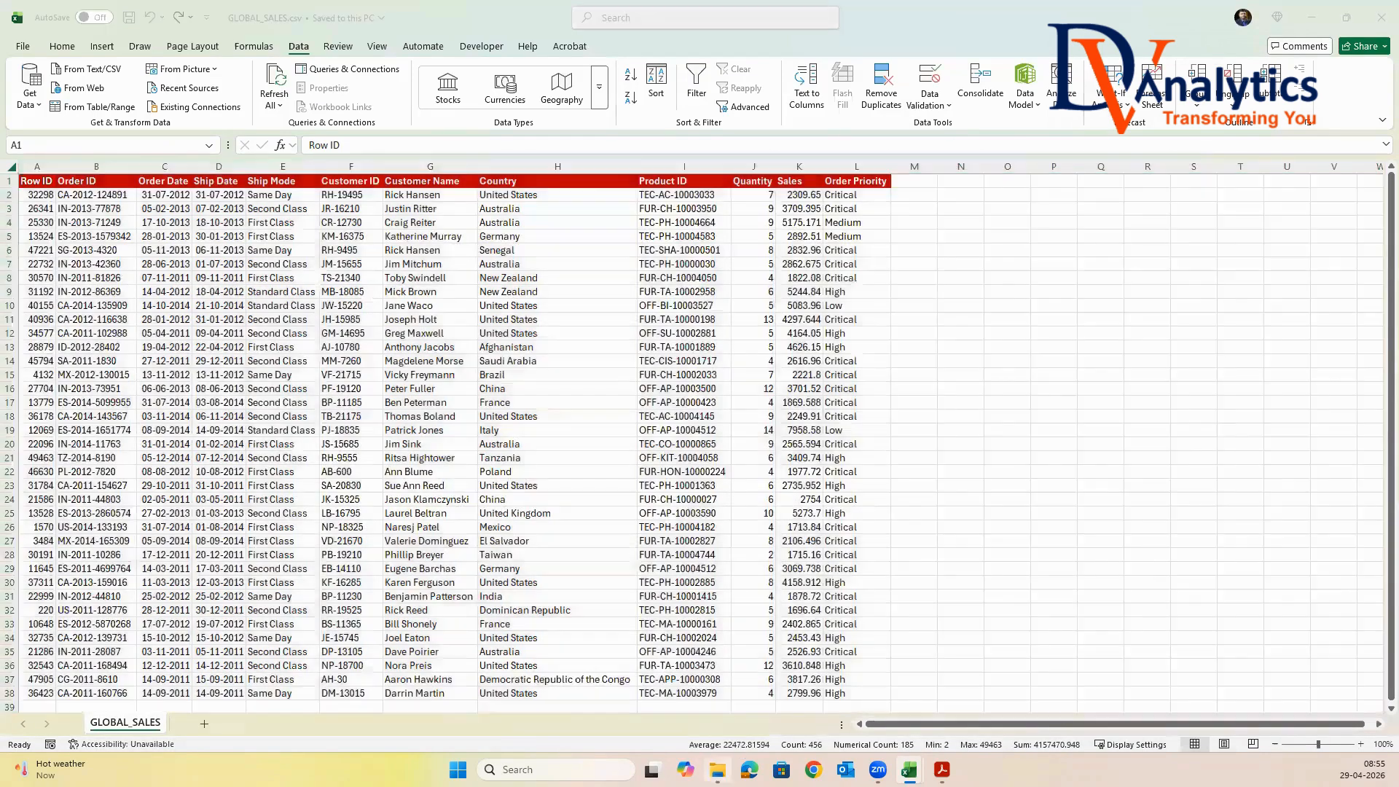
{"action": "left_click", "coordinate": [718, 769]}
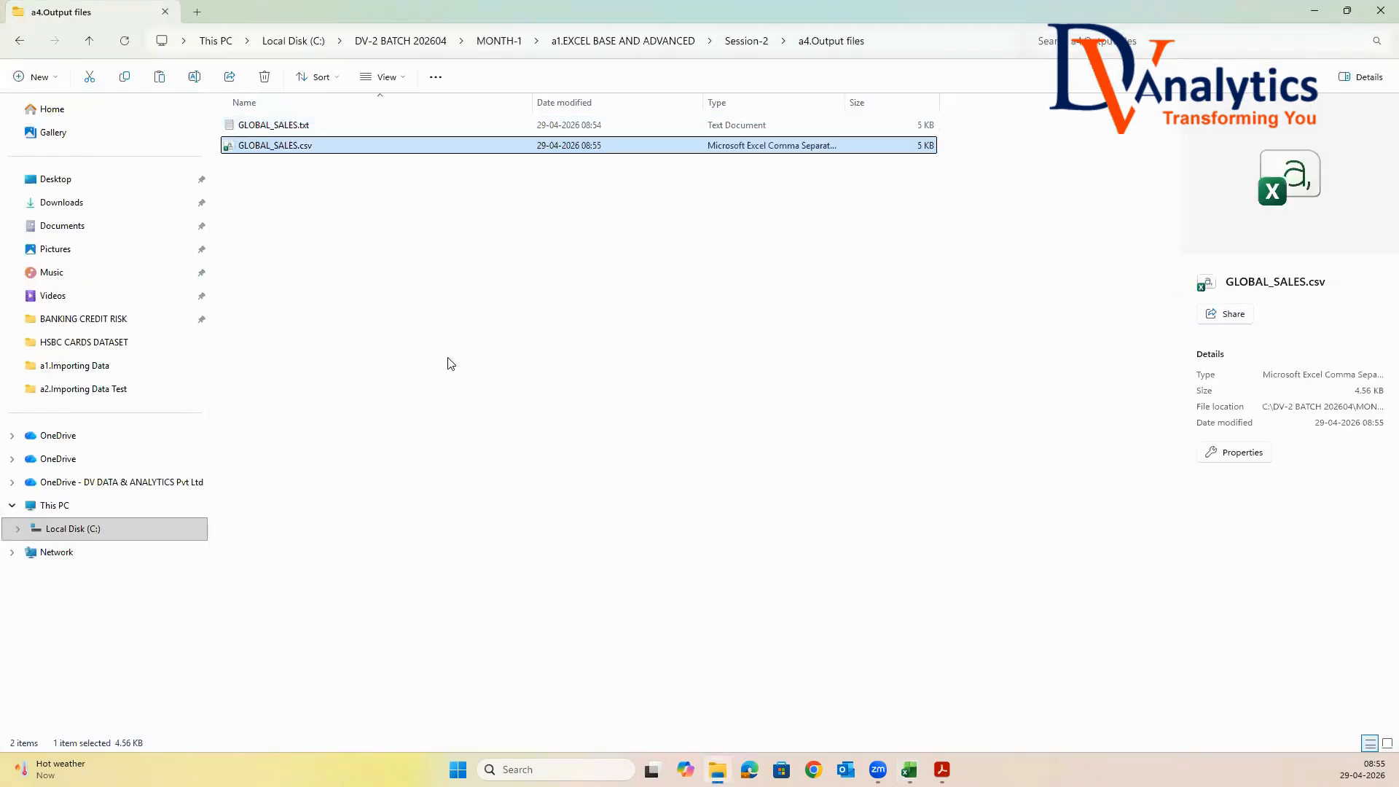
{"action": "left_click", "coordinate": [1315, 11]}
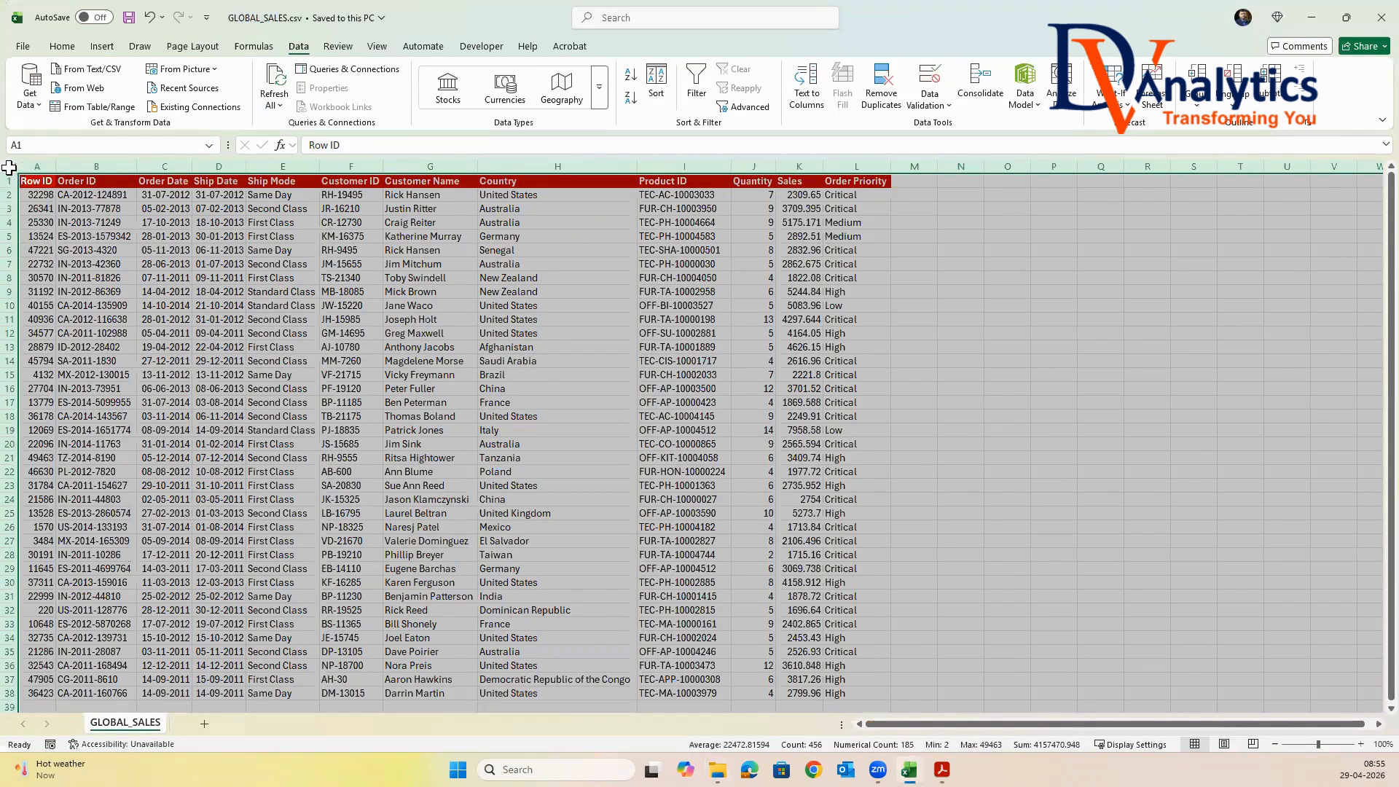
Save a GLOBAL_SALES copy as Excel Workbook (*.xlsx) in a4.Output files
{"action": "left_click", "coordinate": [23, 46]}
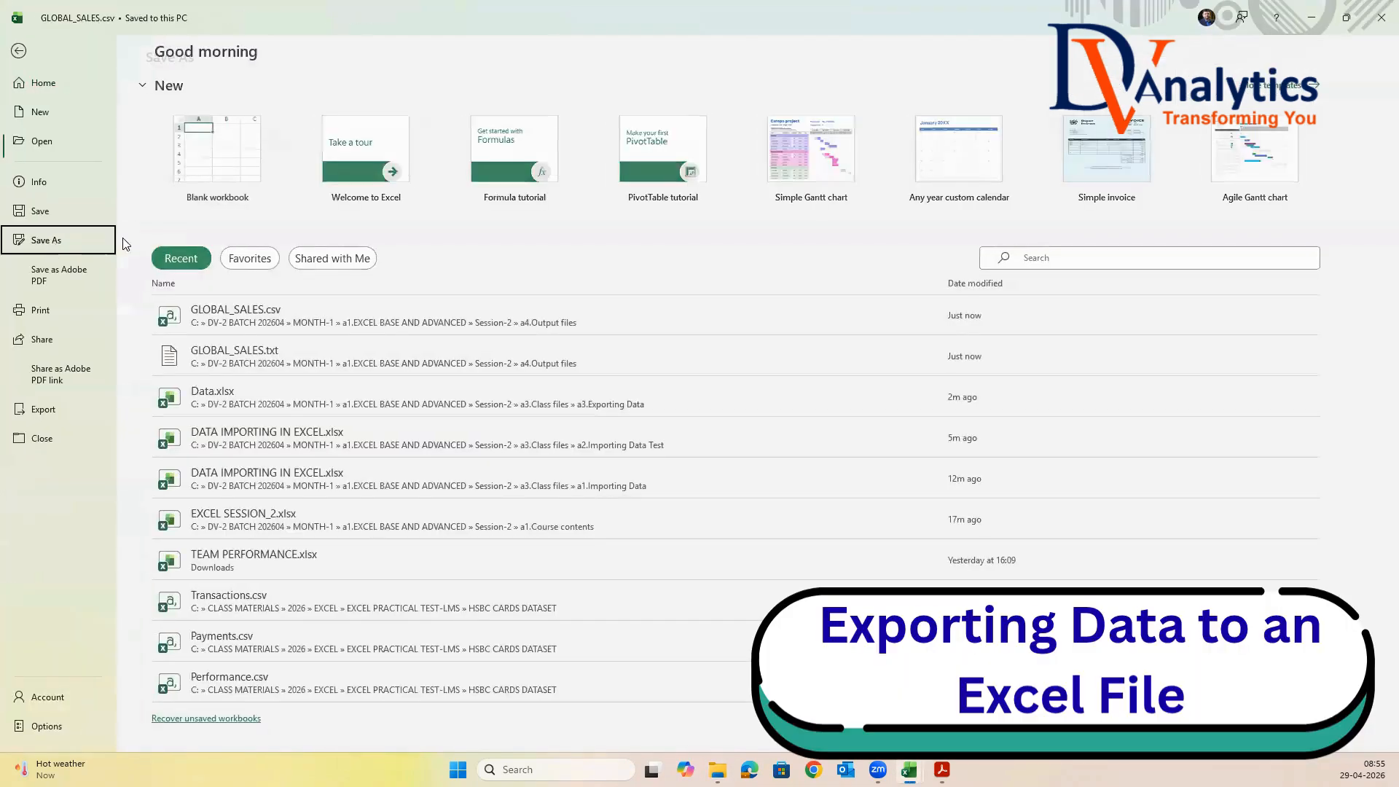
{"action": "left_click", "coordinate": [46, 240]}
{"action": "left_click", "coordinate": [386, 191]}
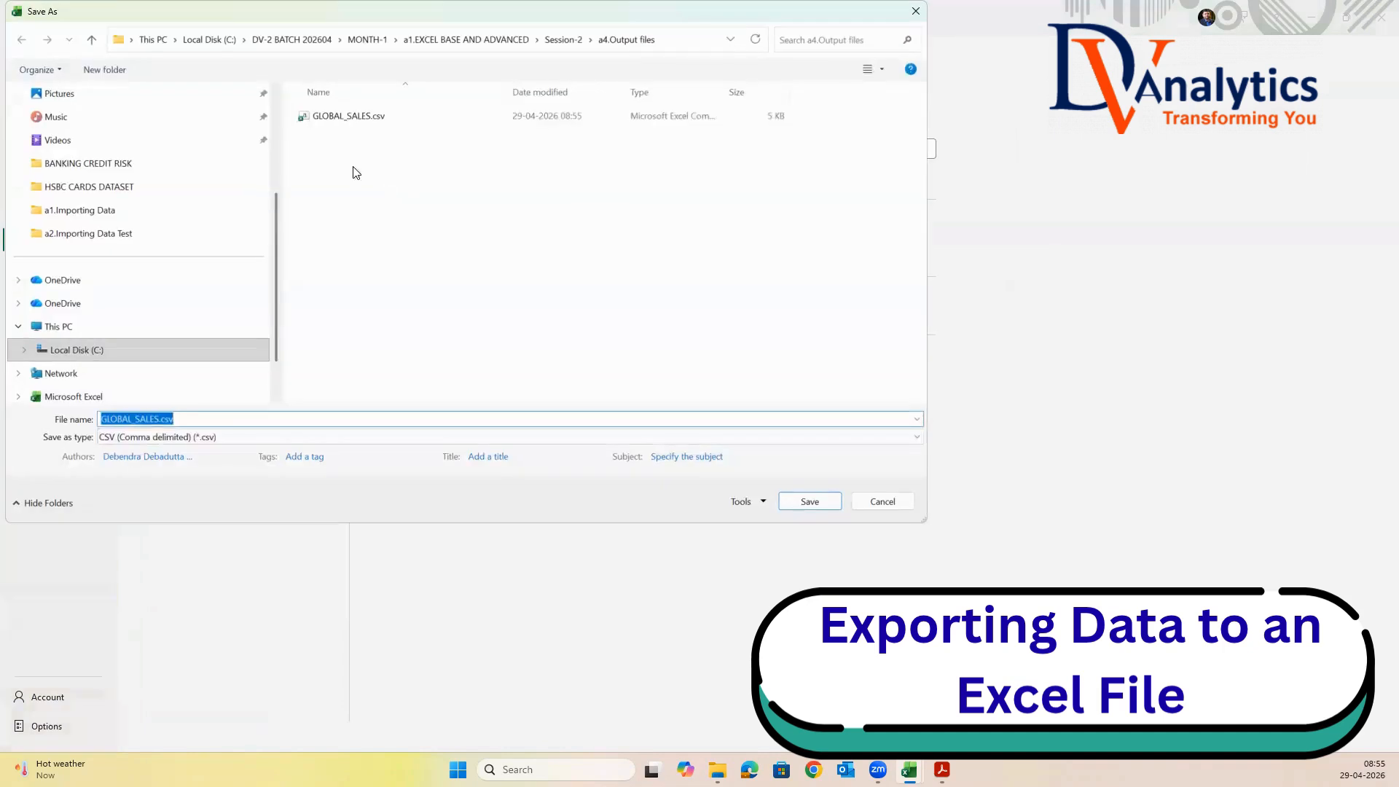
{"action": "left_click", "coordinate": [263, 437]}
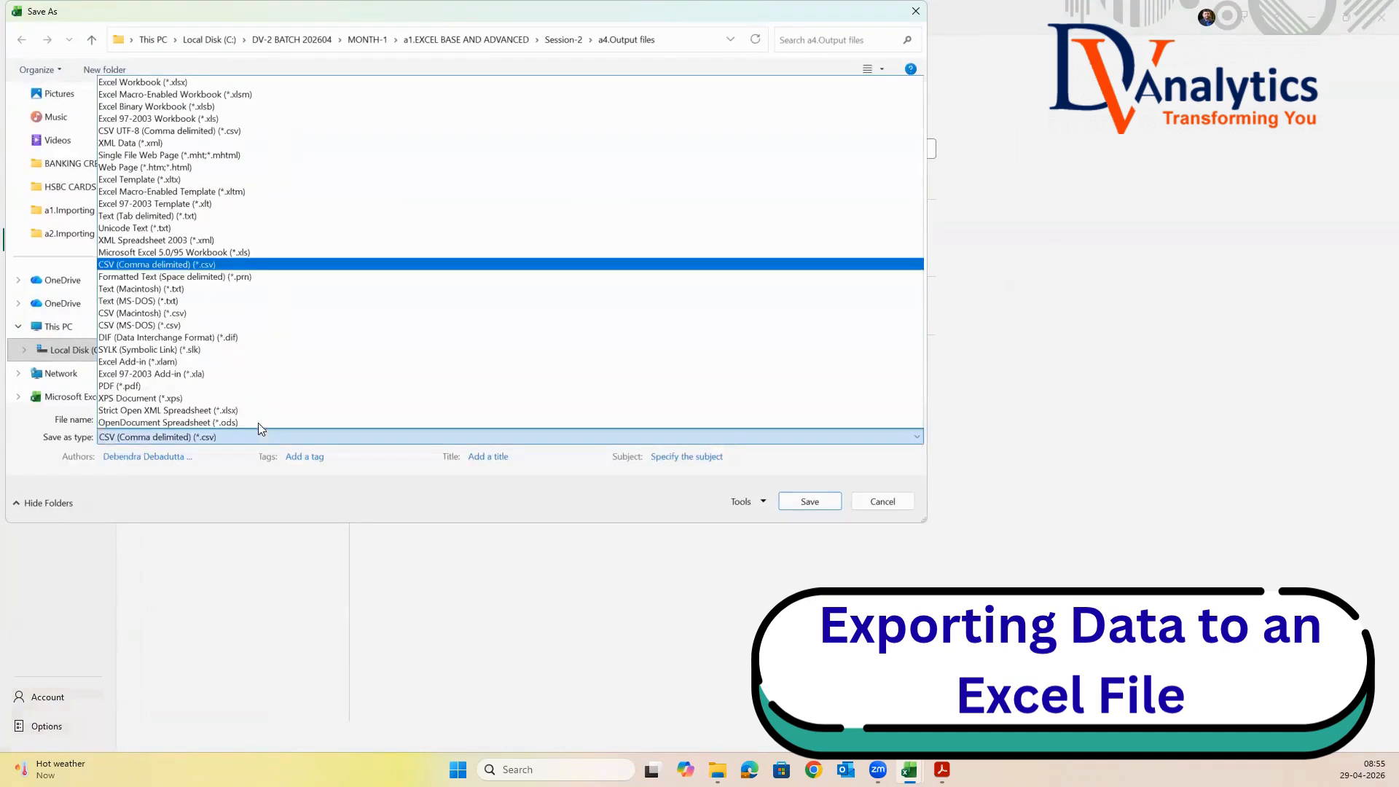
{"action": "left_click", "coordinate": [198, 85]}
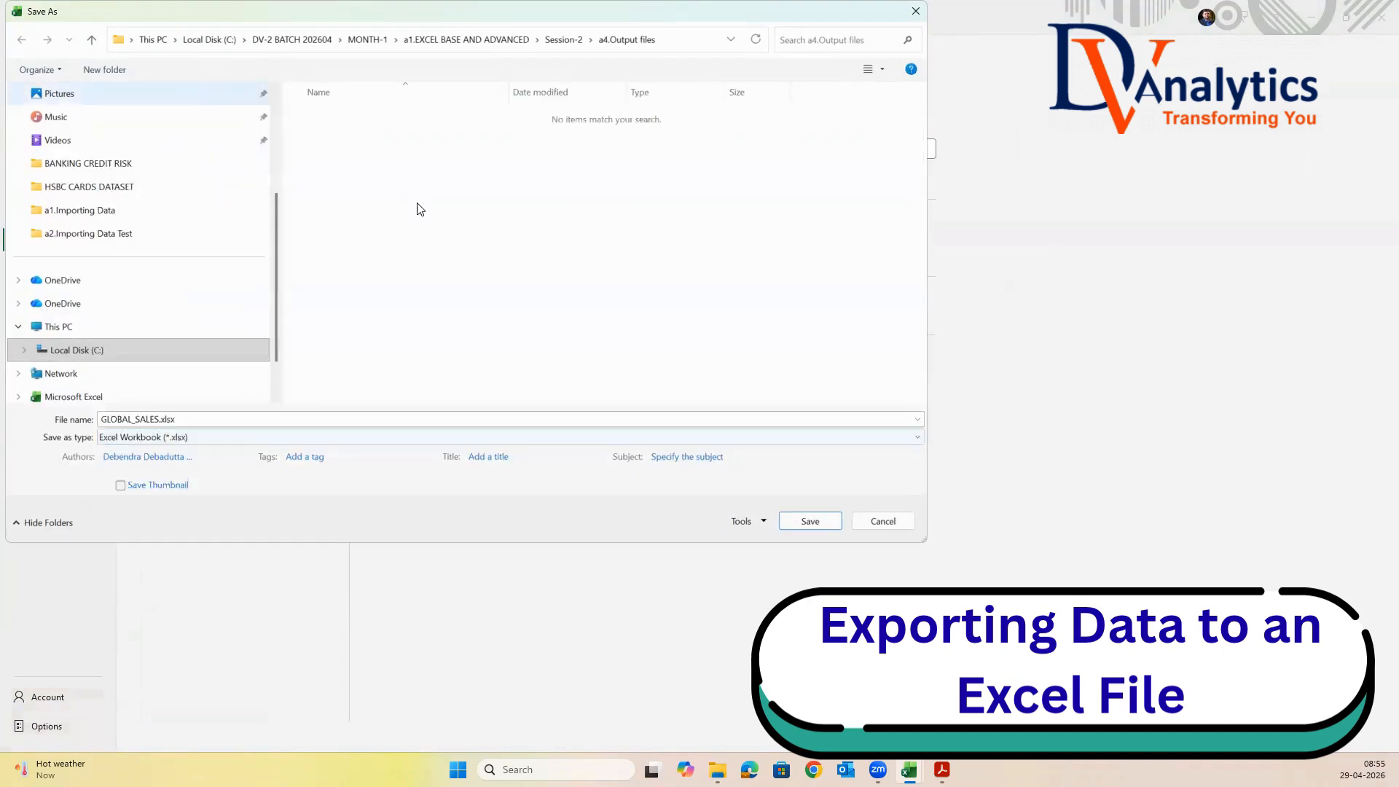
{"action": "left_click", "coordinate": [794, 524]}
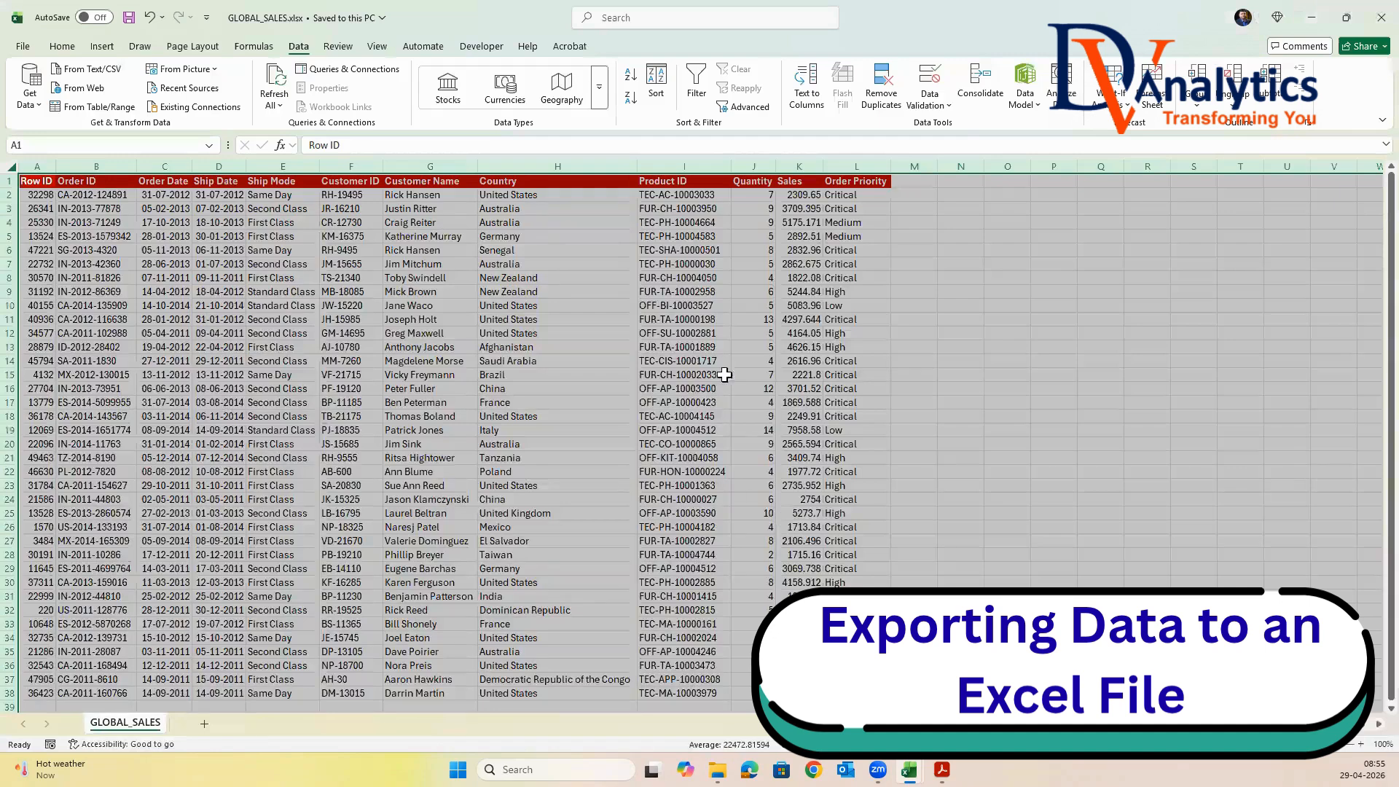
Check the GLOBAL_SALES.xlsx file in a4.Output files in File Explorer and return to the workbook
{"action": "left_click", "coordinate": [596, 347]}
{"action": "key", "text": "alt+Tab"}
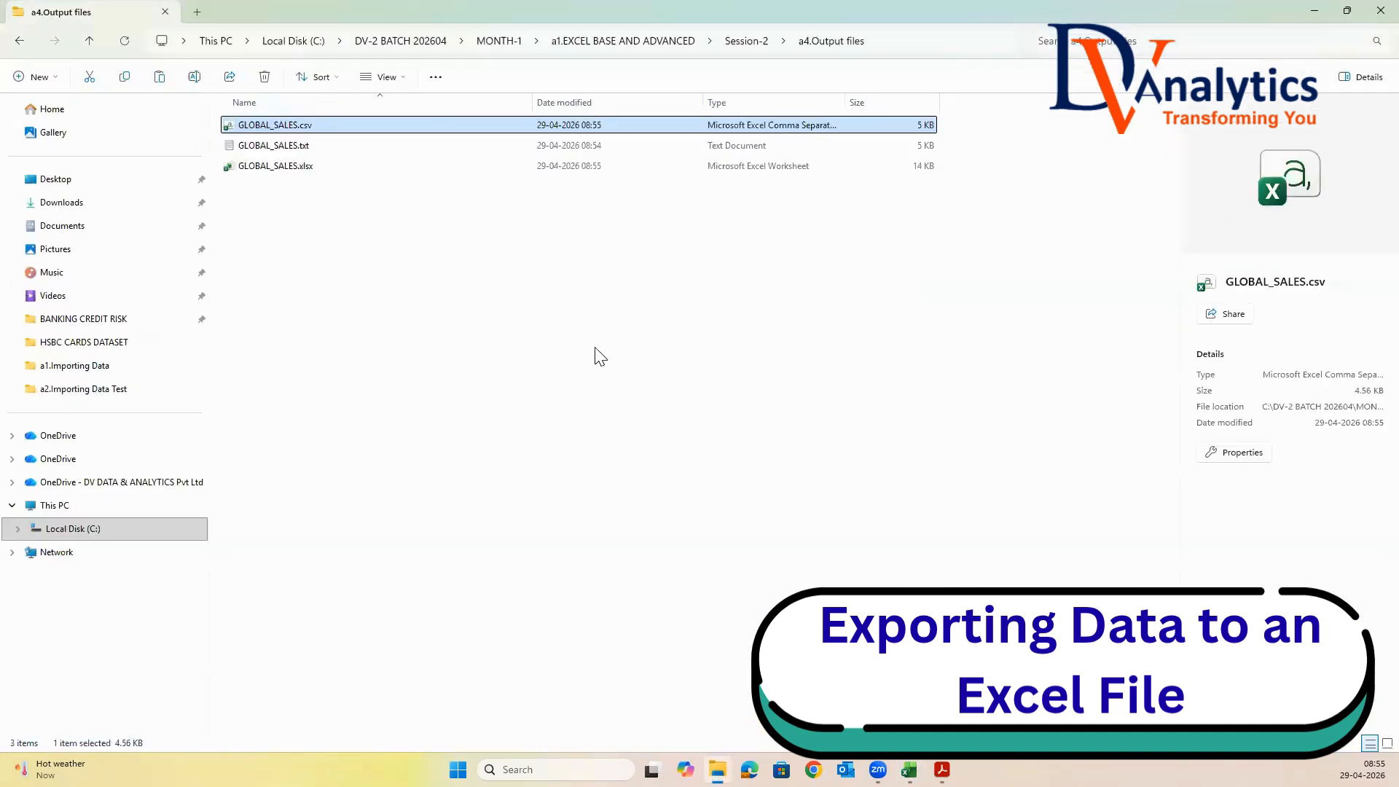
{"action": "left_click", "coordinate": [301, 170]}
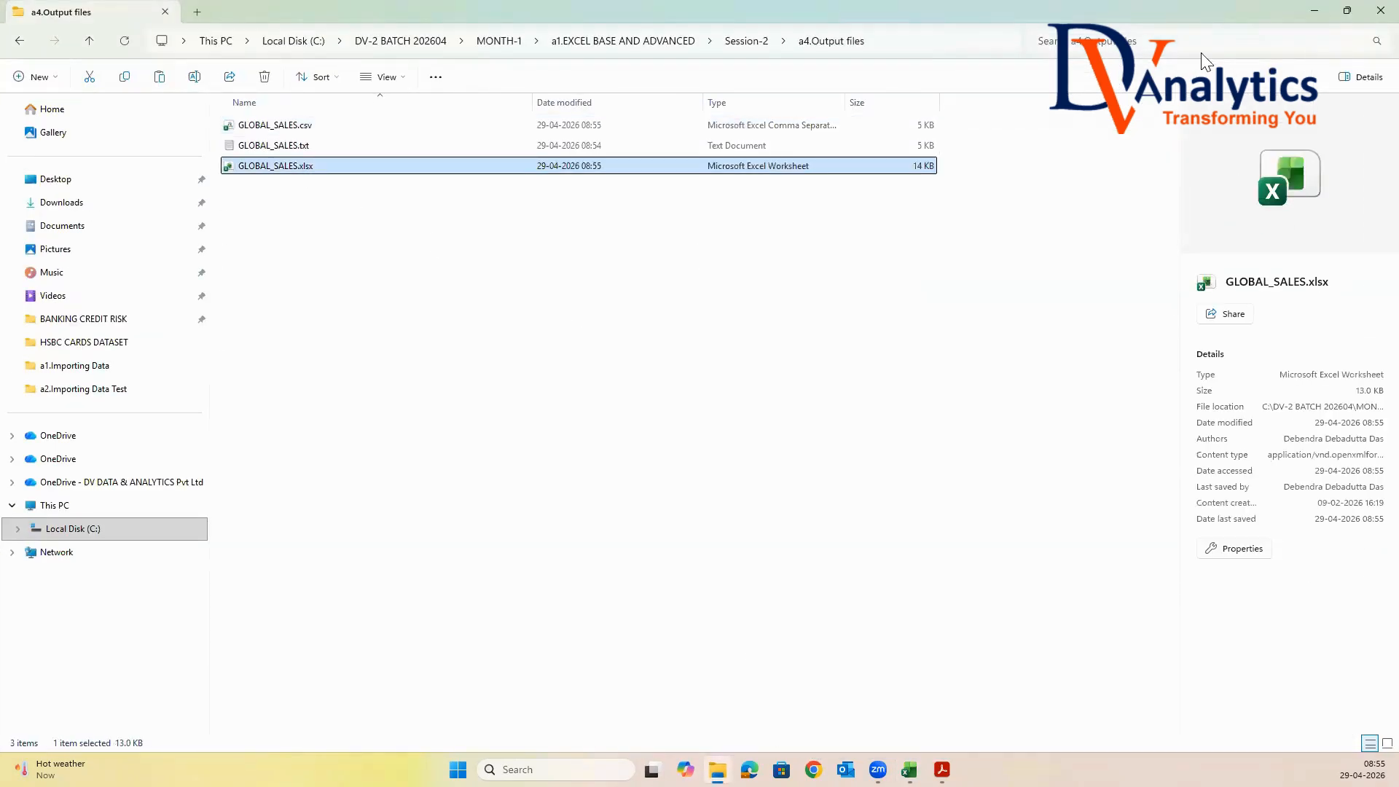
{"action": "left_click", "coordinate": [1314, 11]}
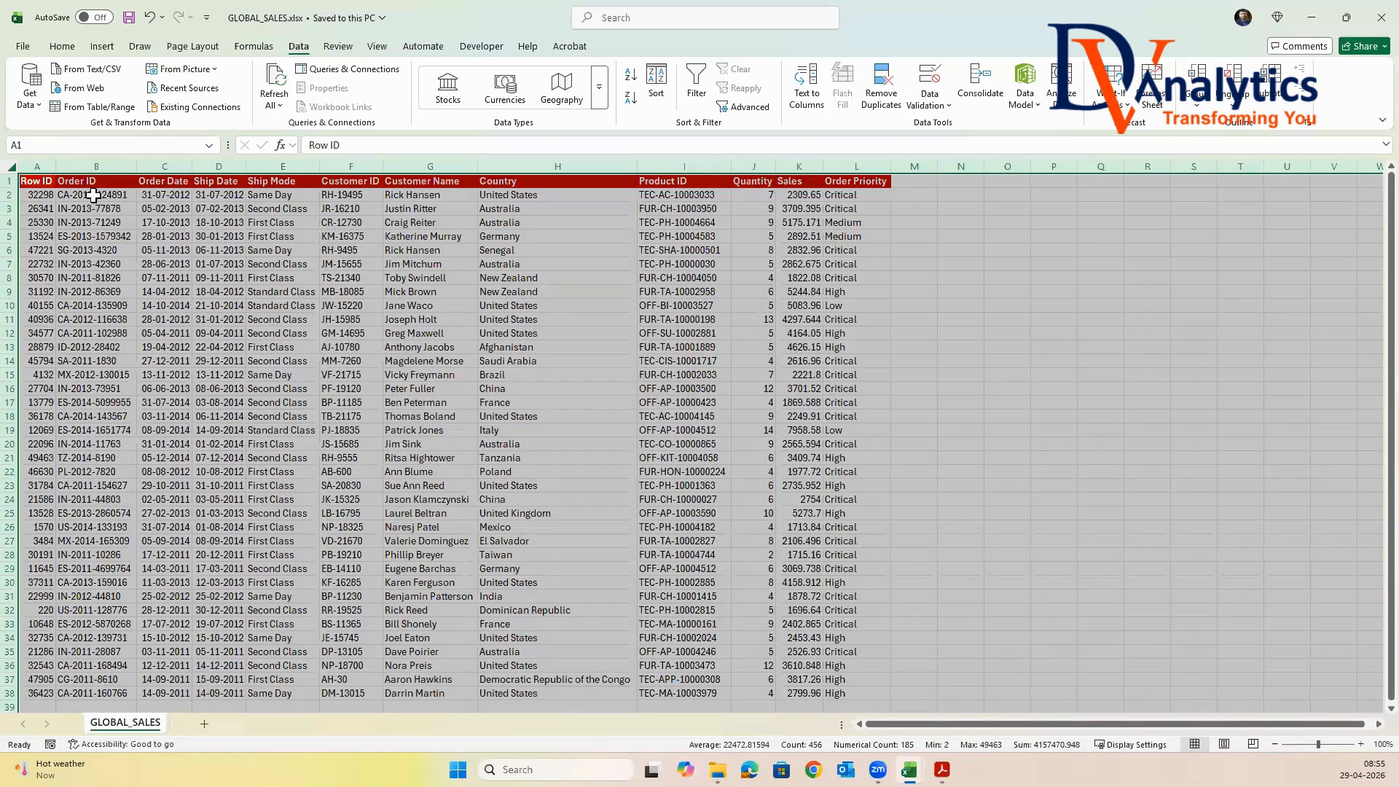
Save a GLOBAL_SALES copy as Excel Macro-Enabled Workbook (*.xlsm) in a4.Output files
{"action": "left_click", "coordinate": [23, 46]}
{"action": "left_click", "coordinate": [46, 239]}
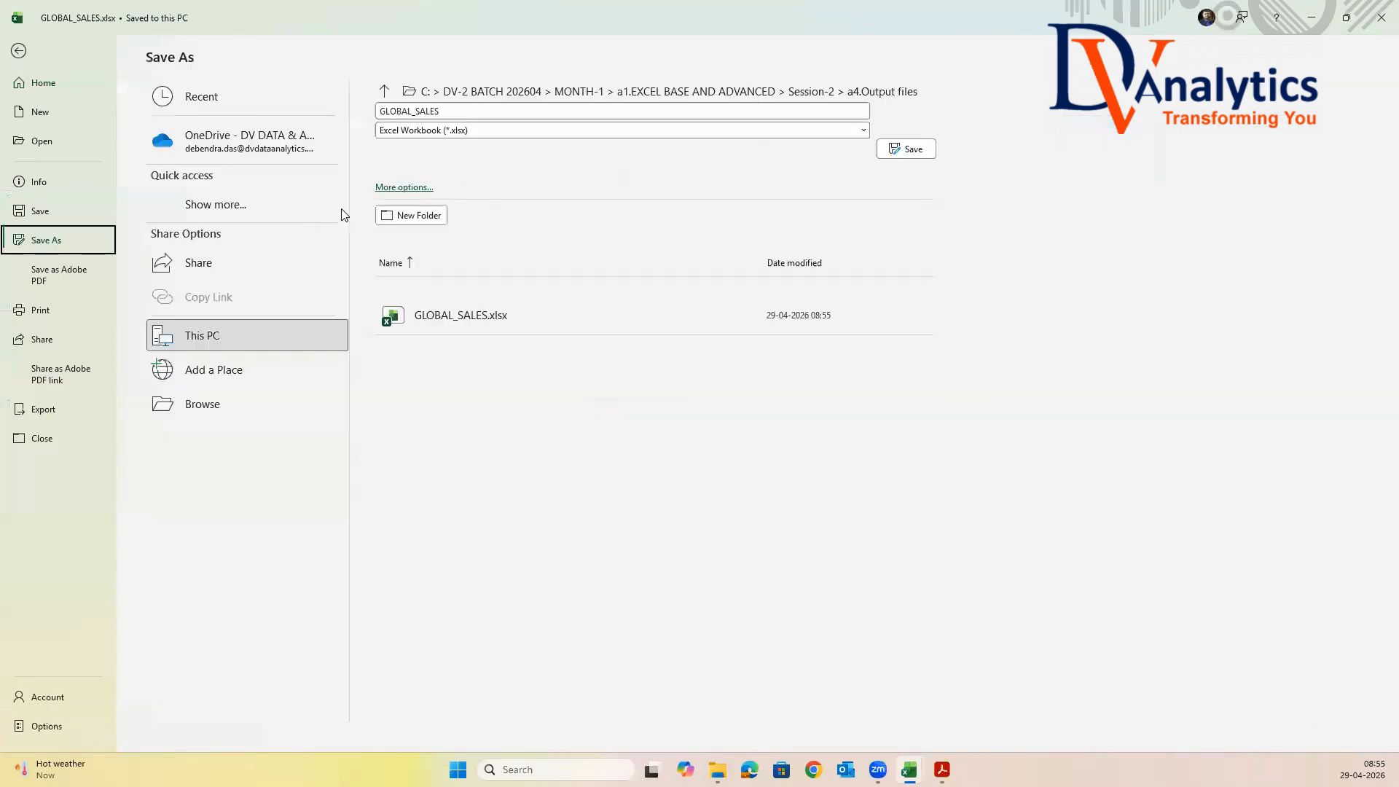
{"action": "left_click", "coordinate": [399, 187]}
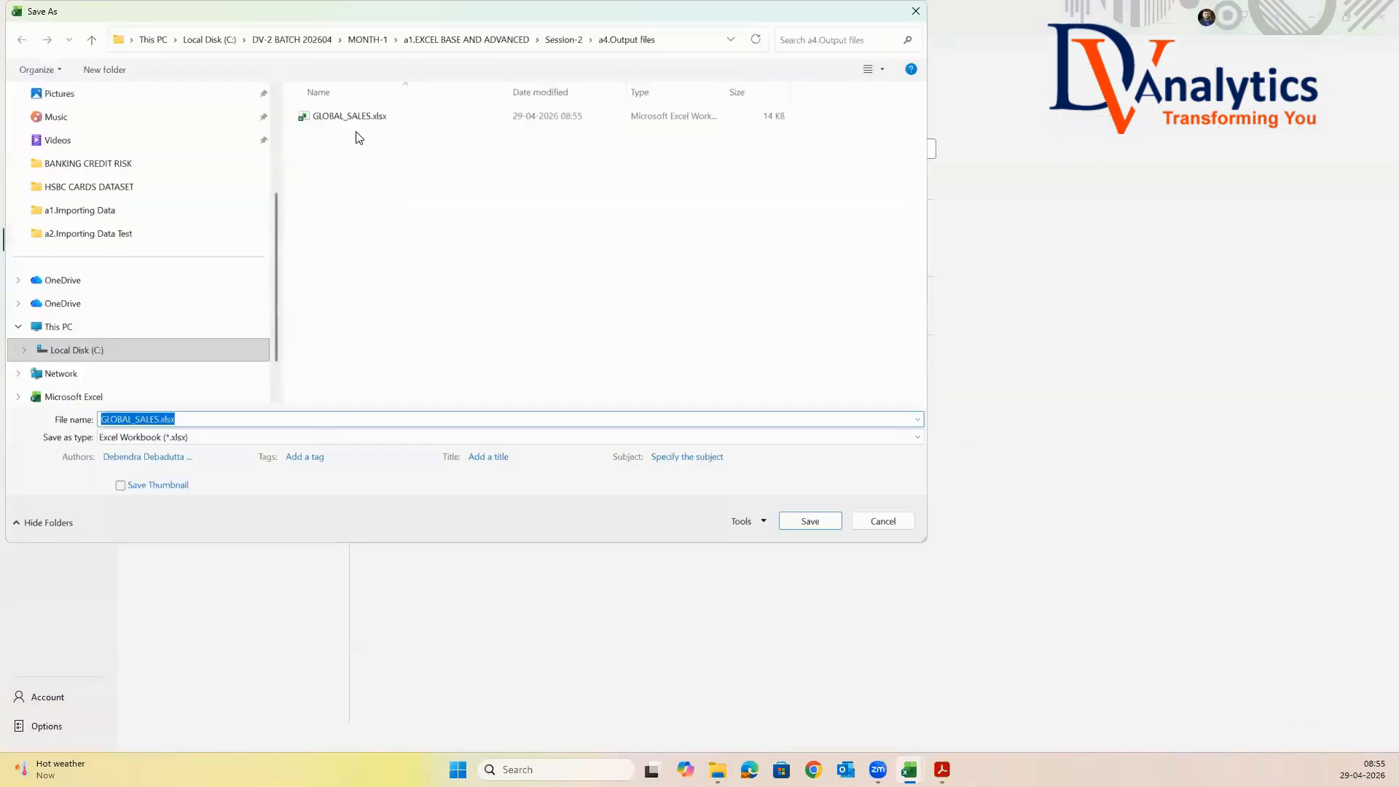
{"action": "left_click", "coordinate": [307, 436]}
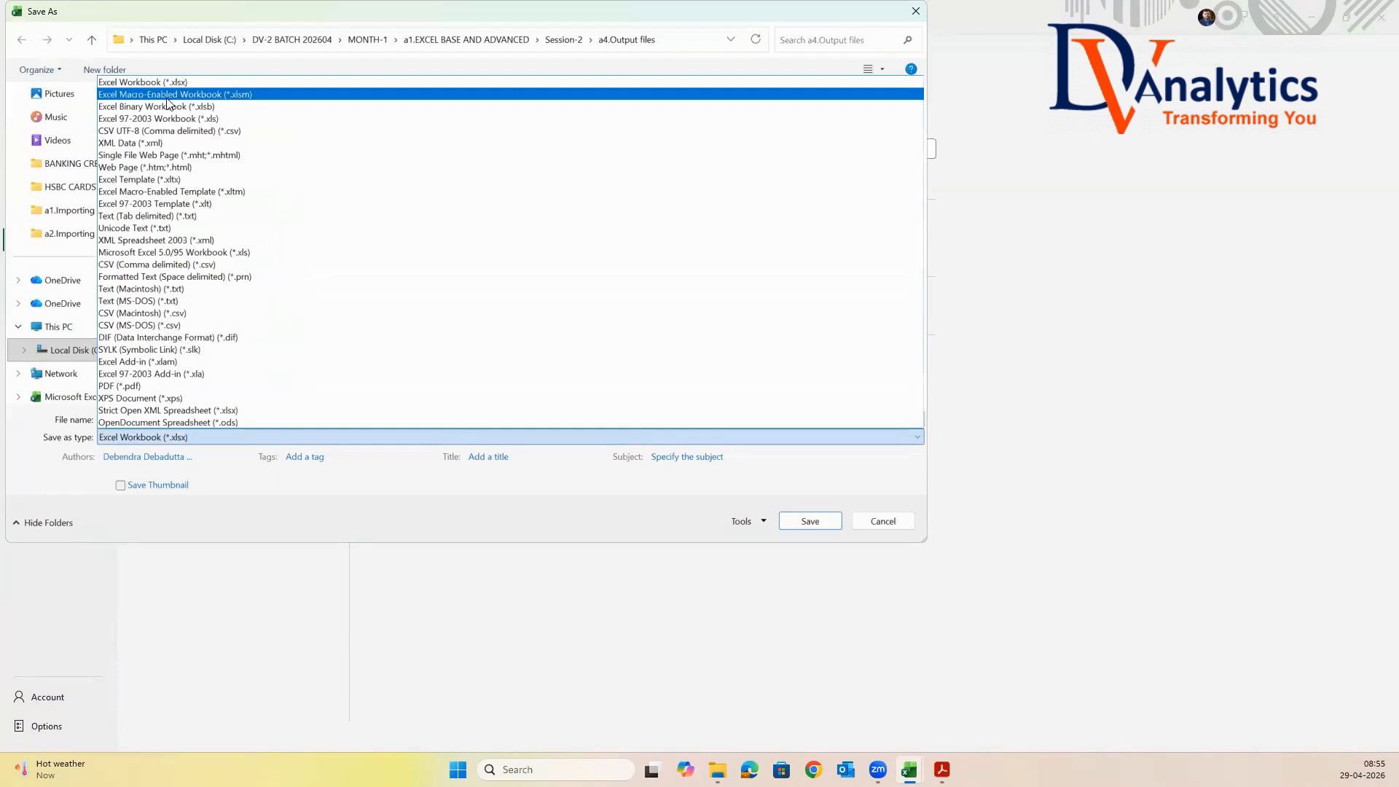
{"action": "left_click", "coordinate": [188, 95]}
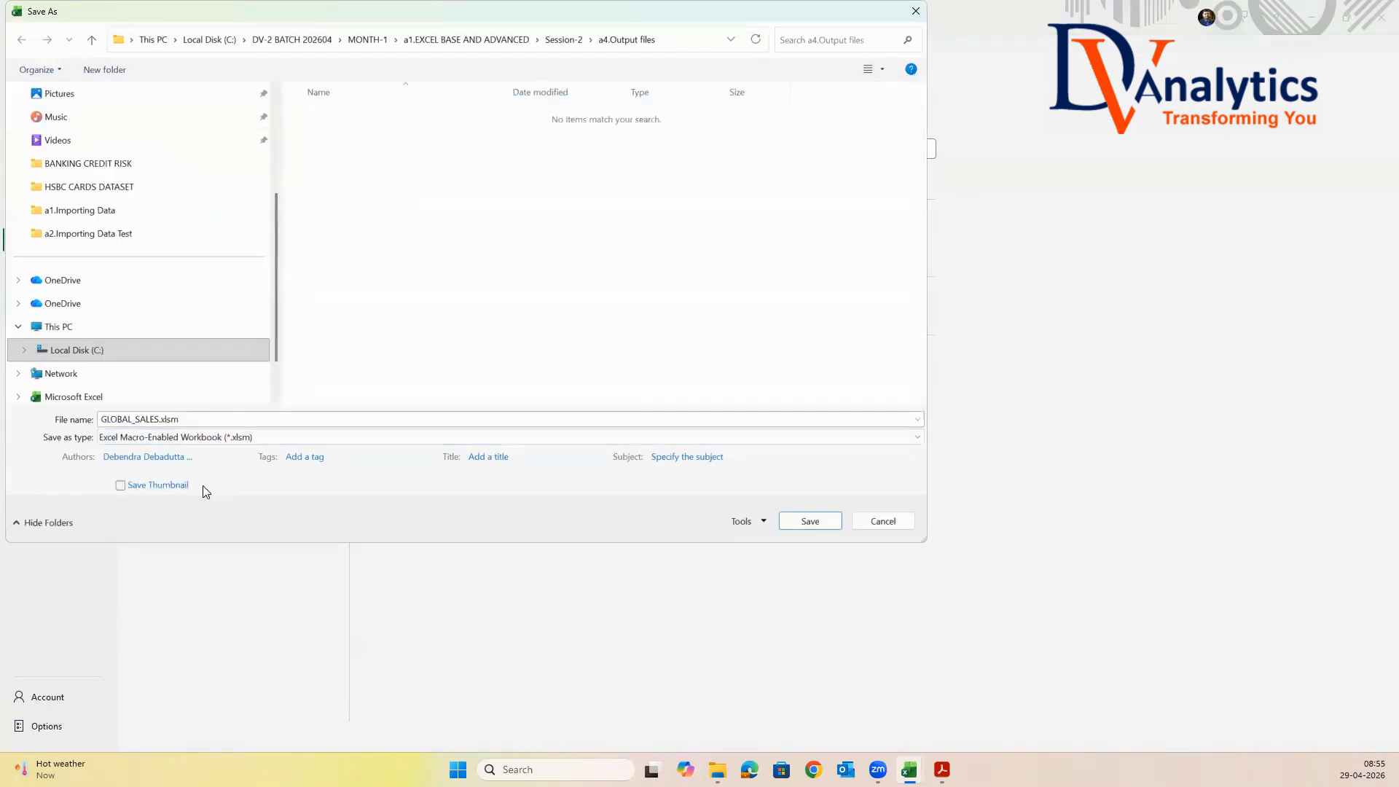
{"action": "left_click", "coordinate": [815, 521]}
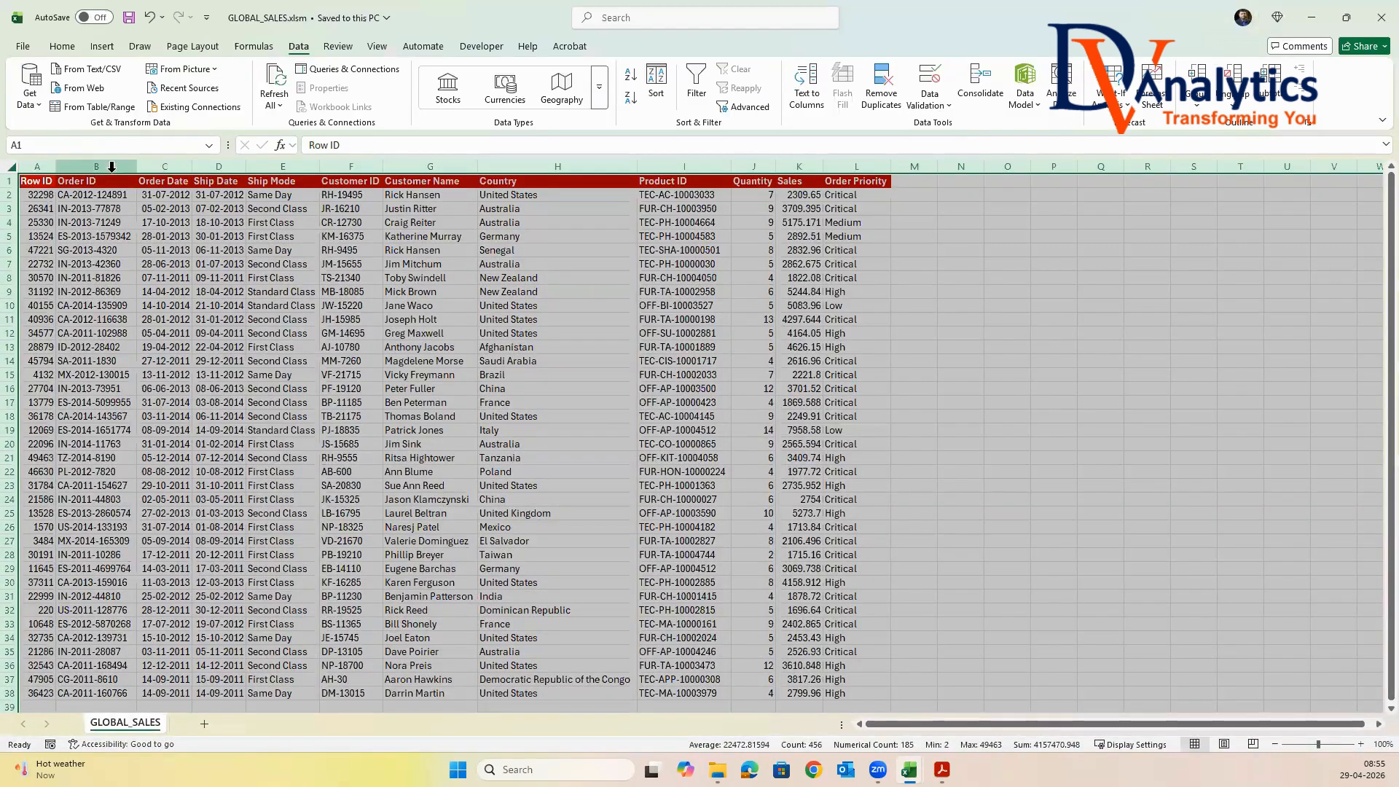
Save a GLOBAL_SALES copy as Excel Binary Workbook (*.xlsb) in a4.Output files and switch to the folder in File Explorer
{"action": "left_click", "coordinate": [23, 46]}
{"action": "left_click", "coordinate": [48, 242]}
{"action": "left_click", "coordinate": [408, 190]}
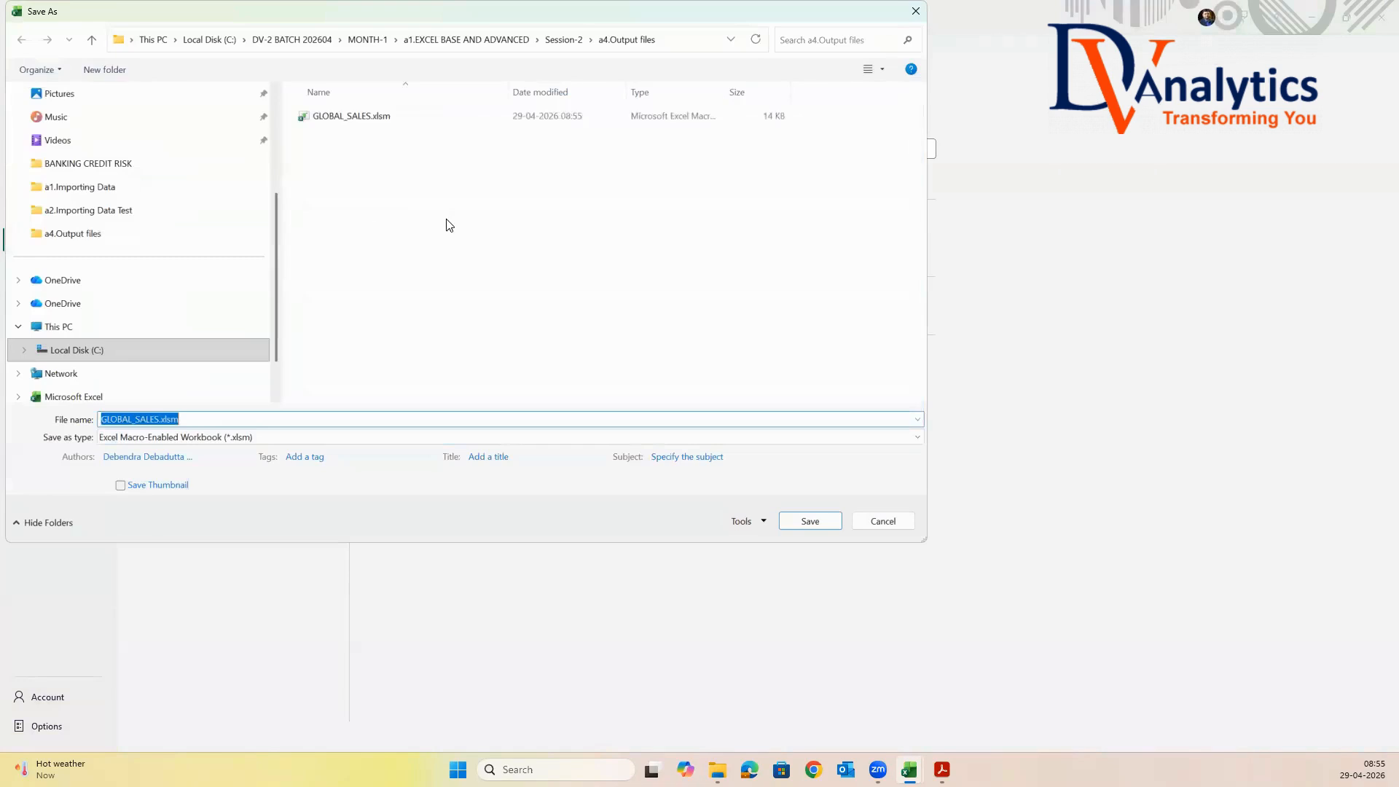
{"action": "left_click", "coordinate": [269, 437]}
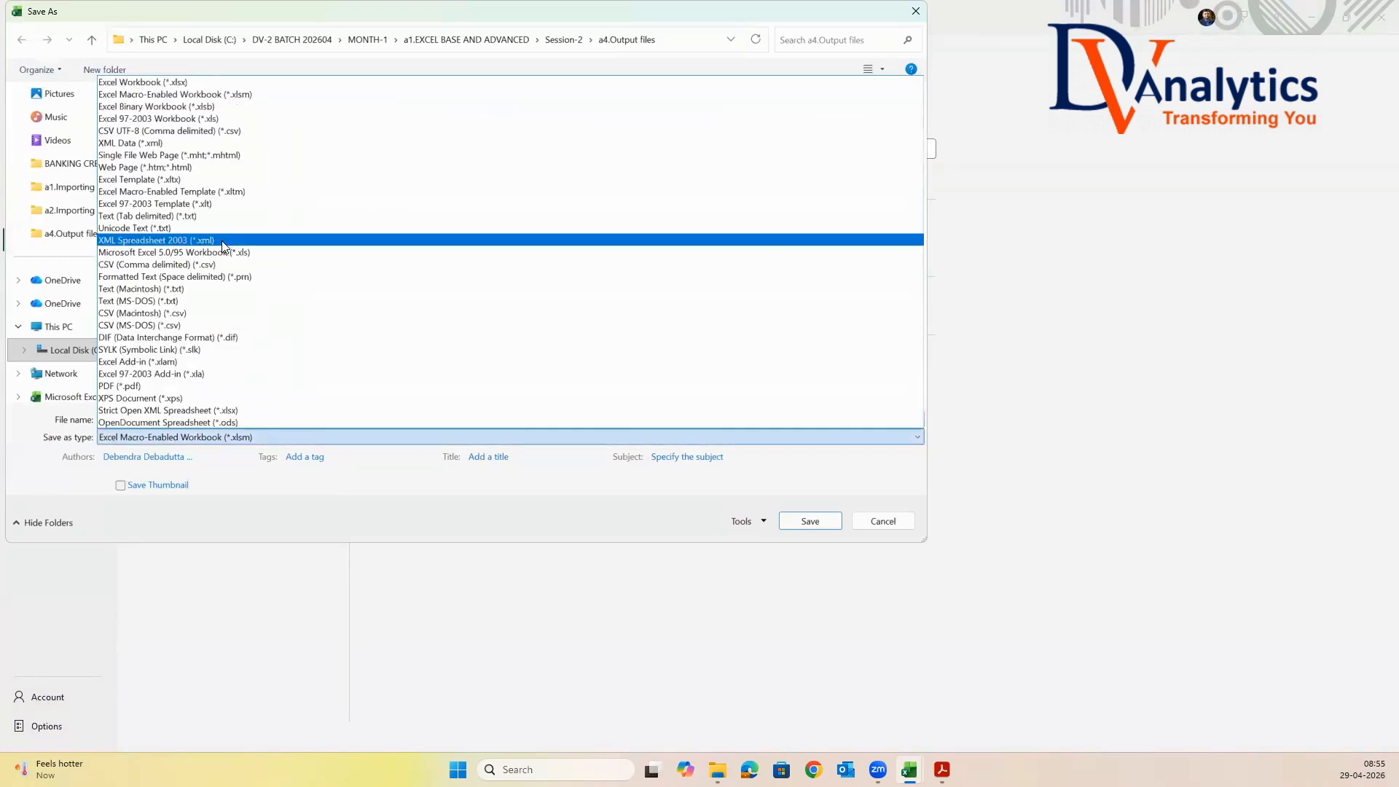
{"action": "left_click", "coordinate": [174, 107]}
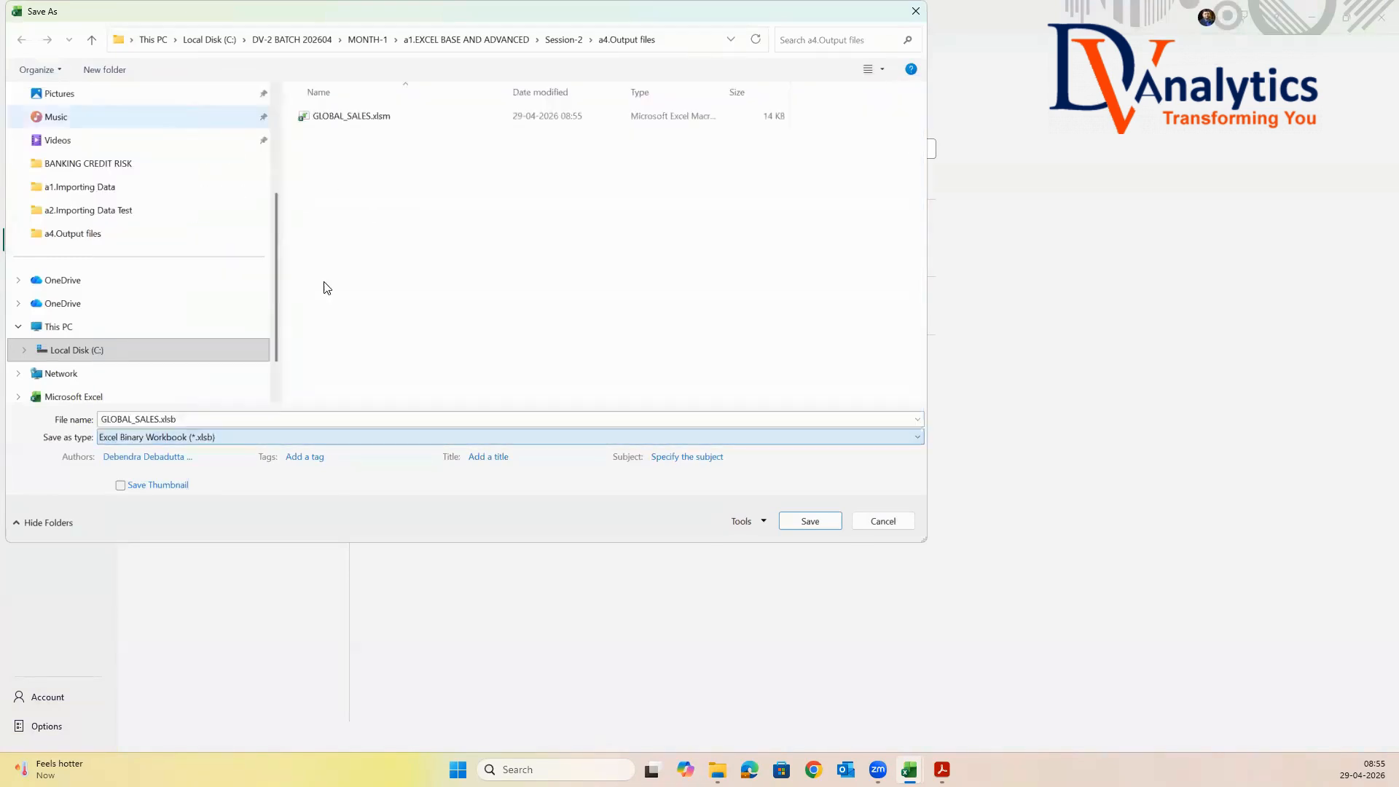
{"action": "left_click", "coordinate": [785, 520]}
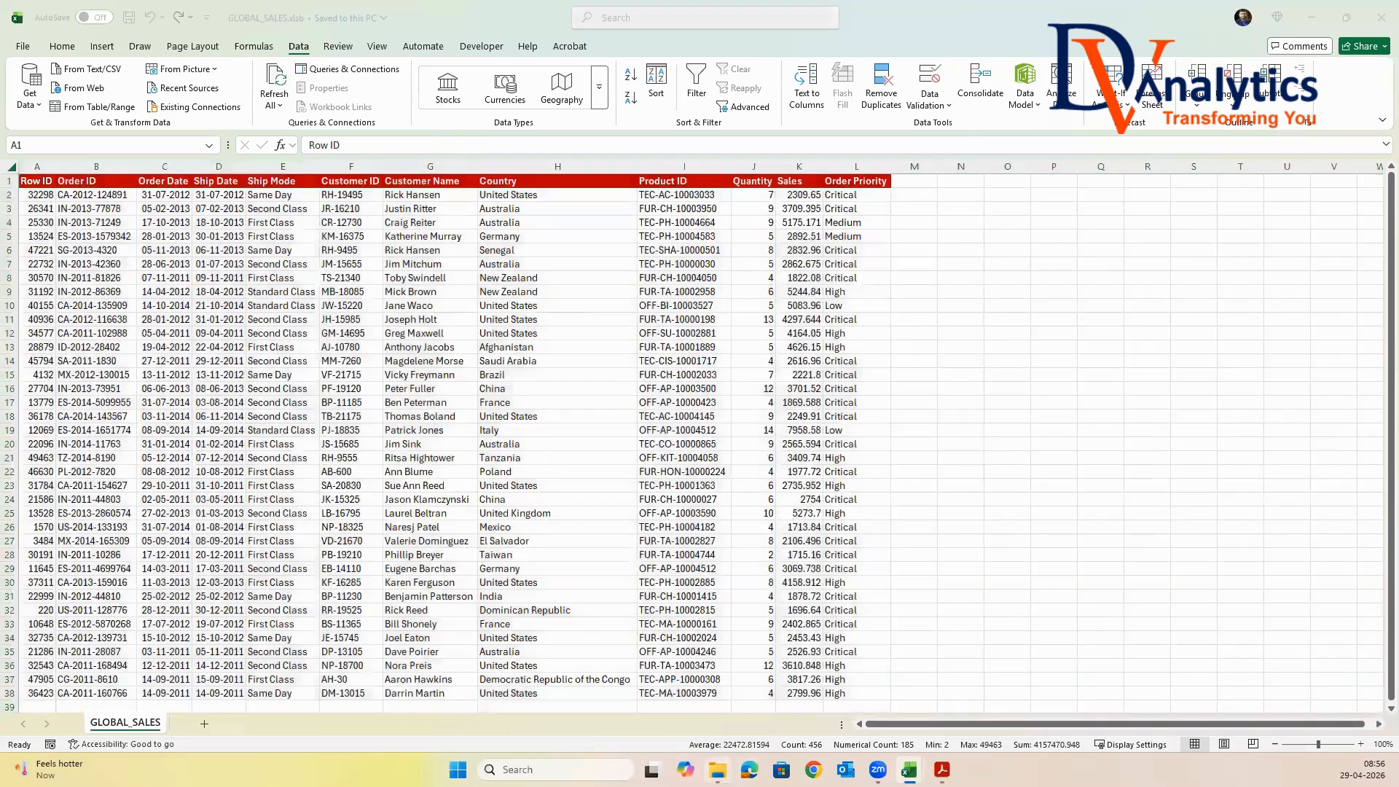
{"action": "left_click", "coordinate": [717, 769]}
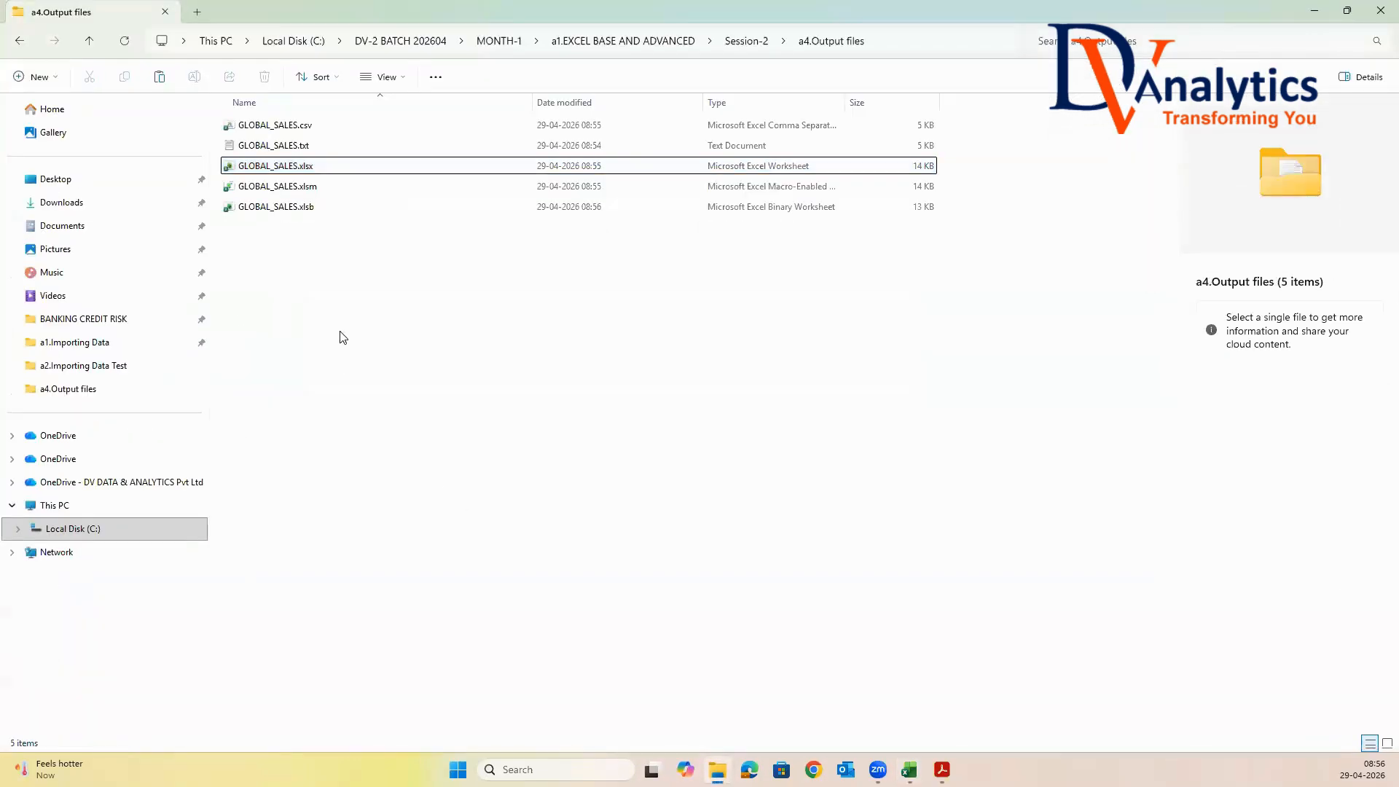
Examine the types and sizes of the GLOBAL_SALES.xlsm and GLOBAL_SALES.xlsb files, widening the Type column to show full descriptions
{"action": "left_click", "coordinate": [325, 188]}
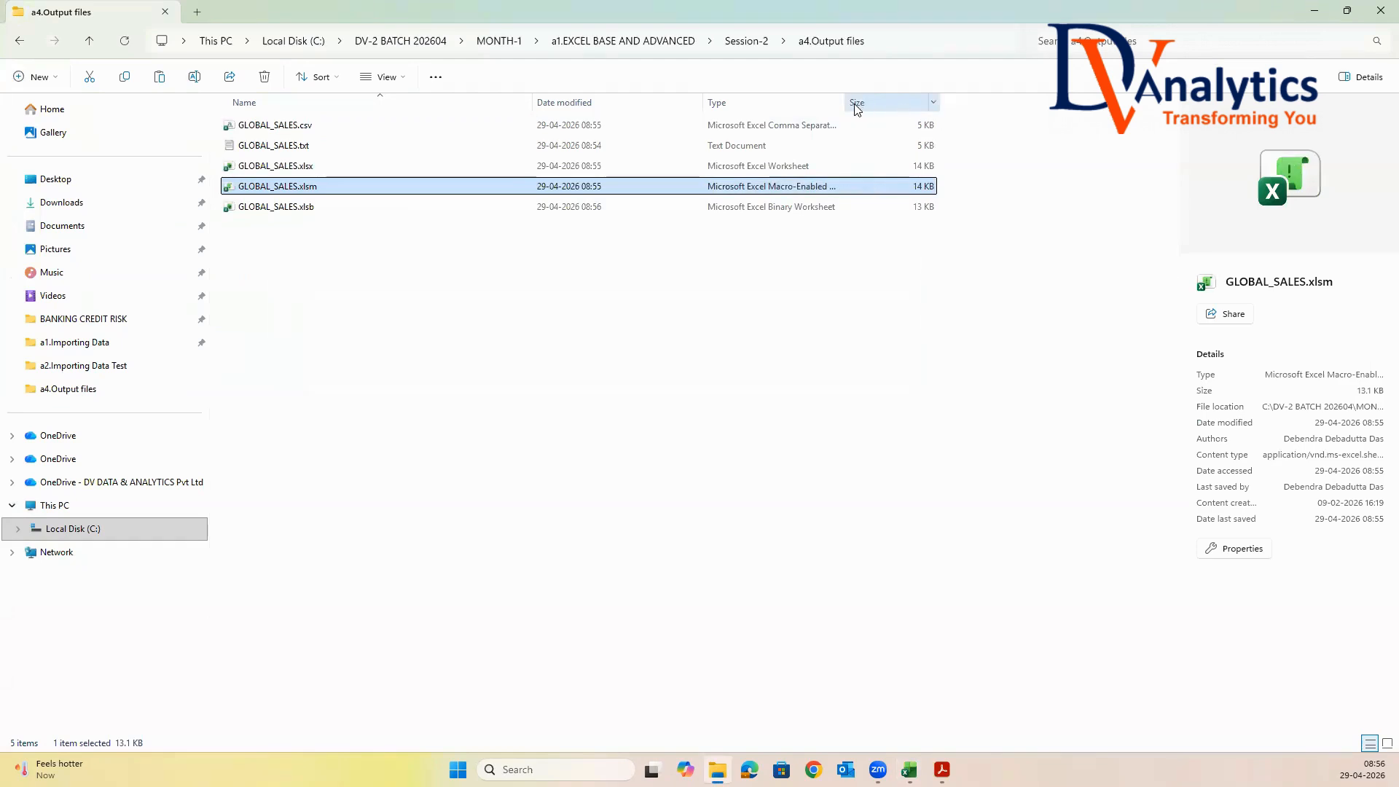
{"action": "left_click_drag", "start_coordinate": [843, 102], "coordinate": [962, 106]}
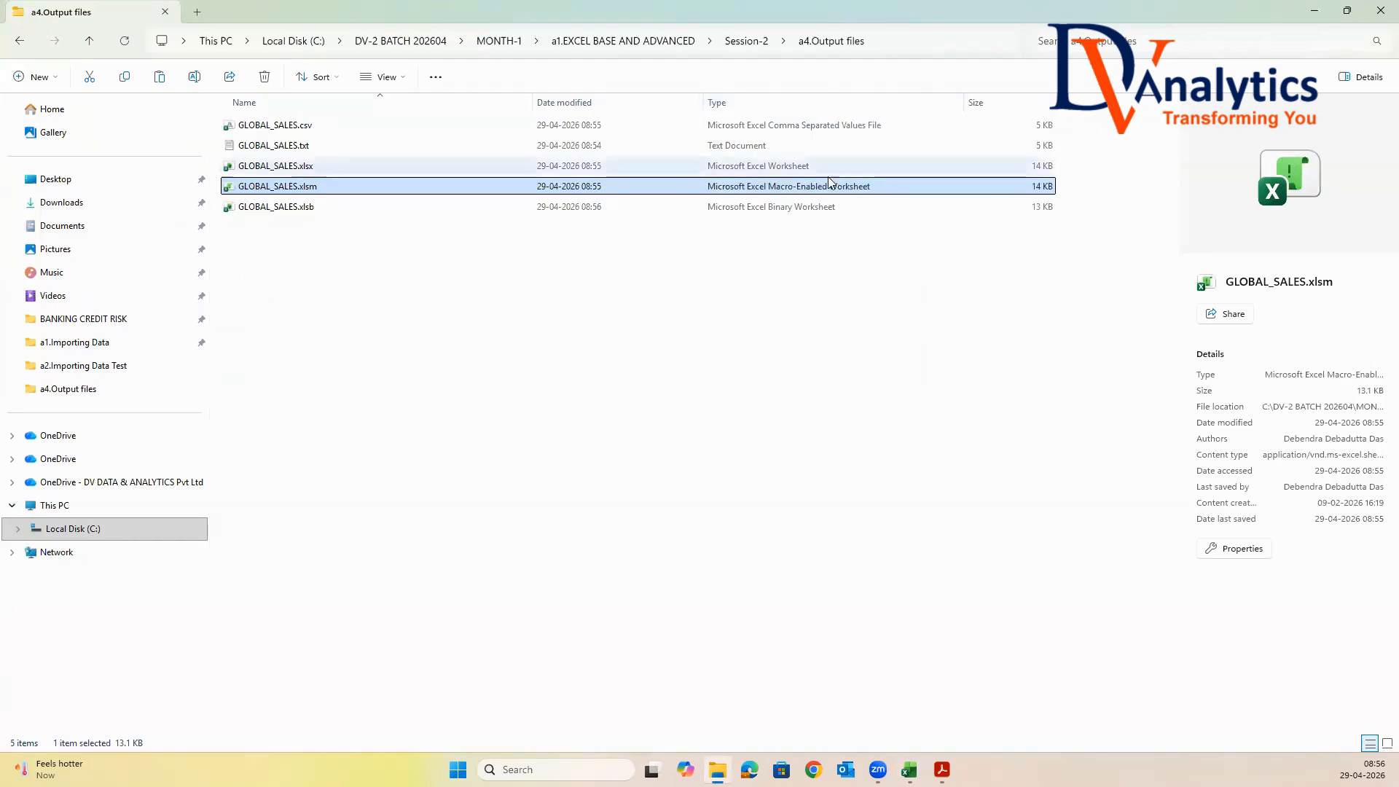
{"action": "left_click", "coordinate": [323, 210]}
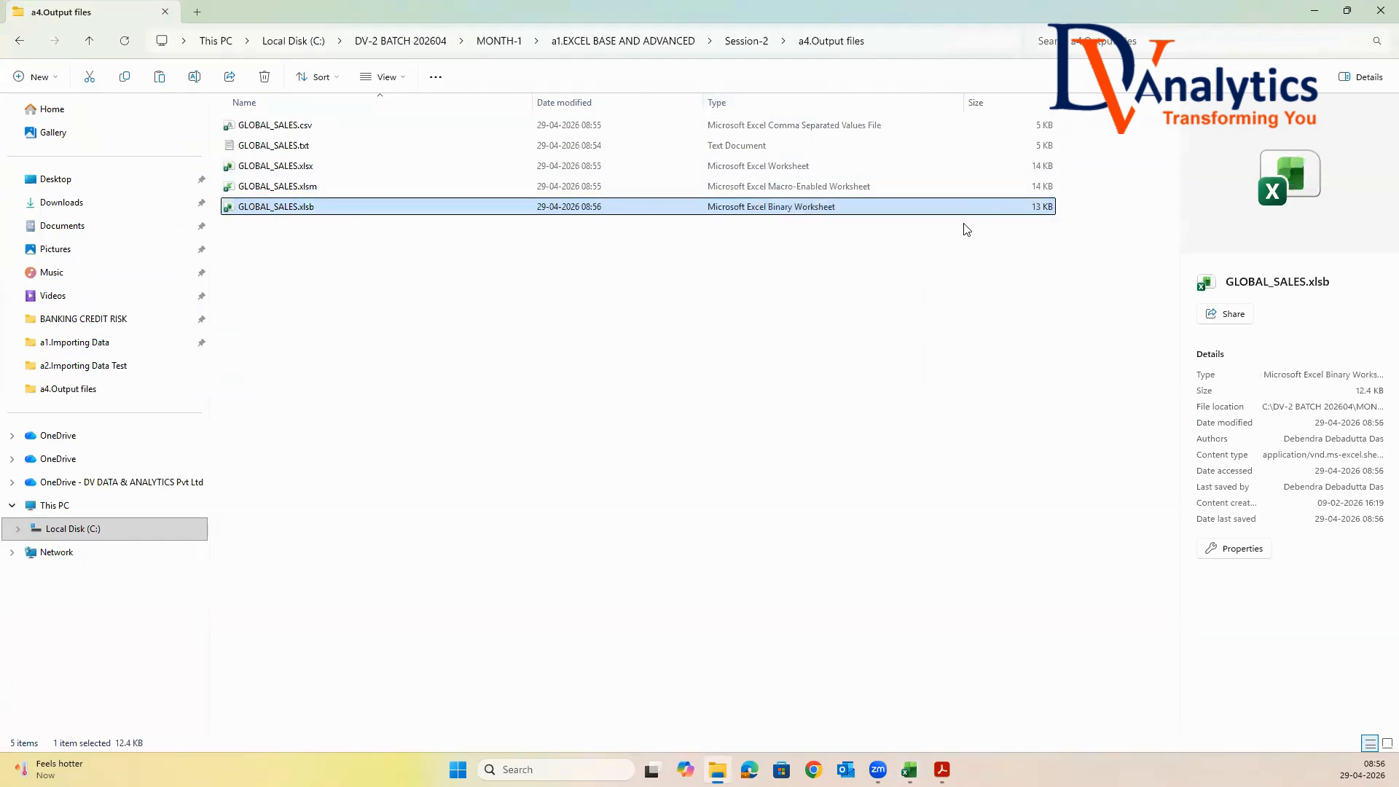
{"action": "left_click", "coordinate": [1047, 189]}
{"action": "left_click", "coordinate": [1044, 211]}
Copy the a4.Exporting Data Test folder from Session-2's a2.Raw data folder into a3.Class files
{"action": "left_click", "coordinate": [651, 42]}
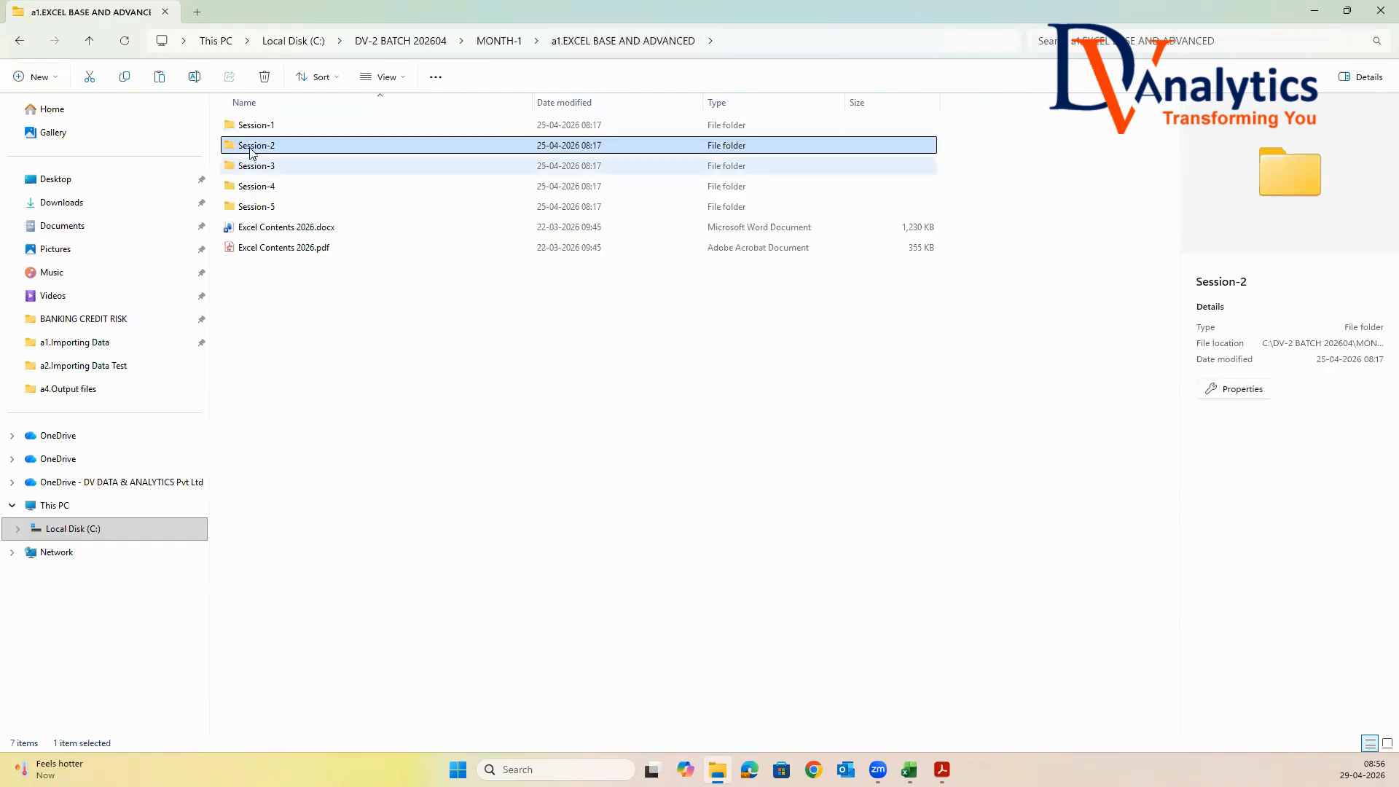
{"action": "double_click", "coordinate": [251, 145]}
{"action": "double_click", "coordinate": [271, 148]}
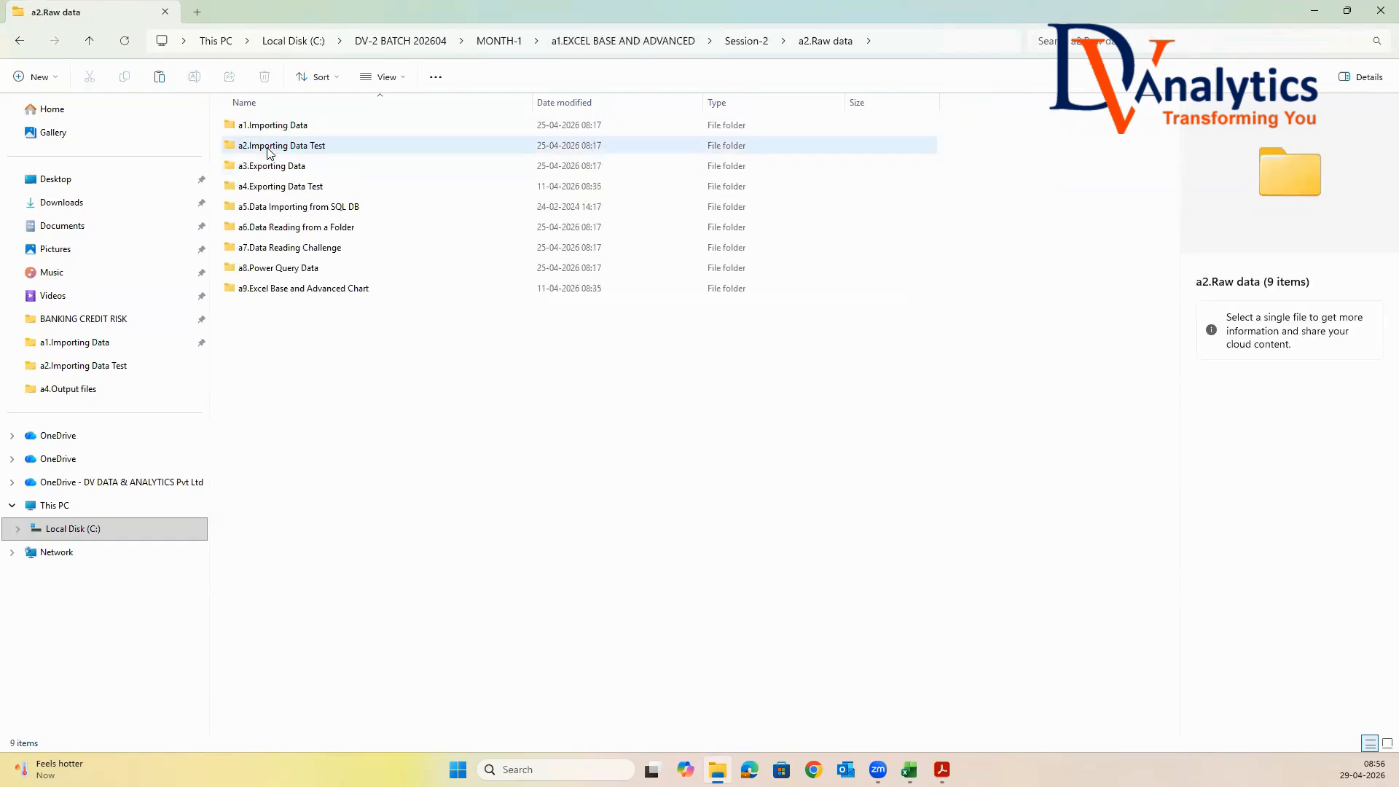
{"action": "left_click", "coordinate": [283, 188]}
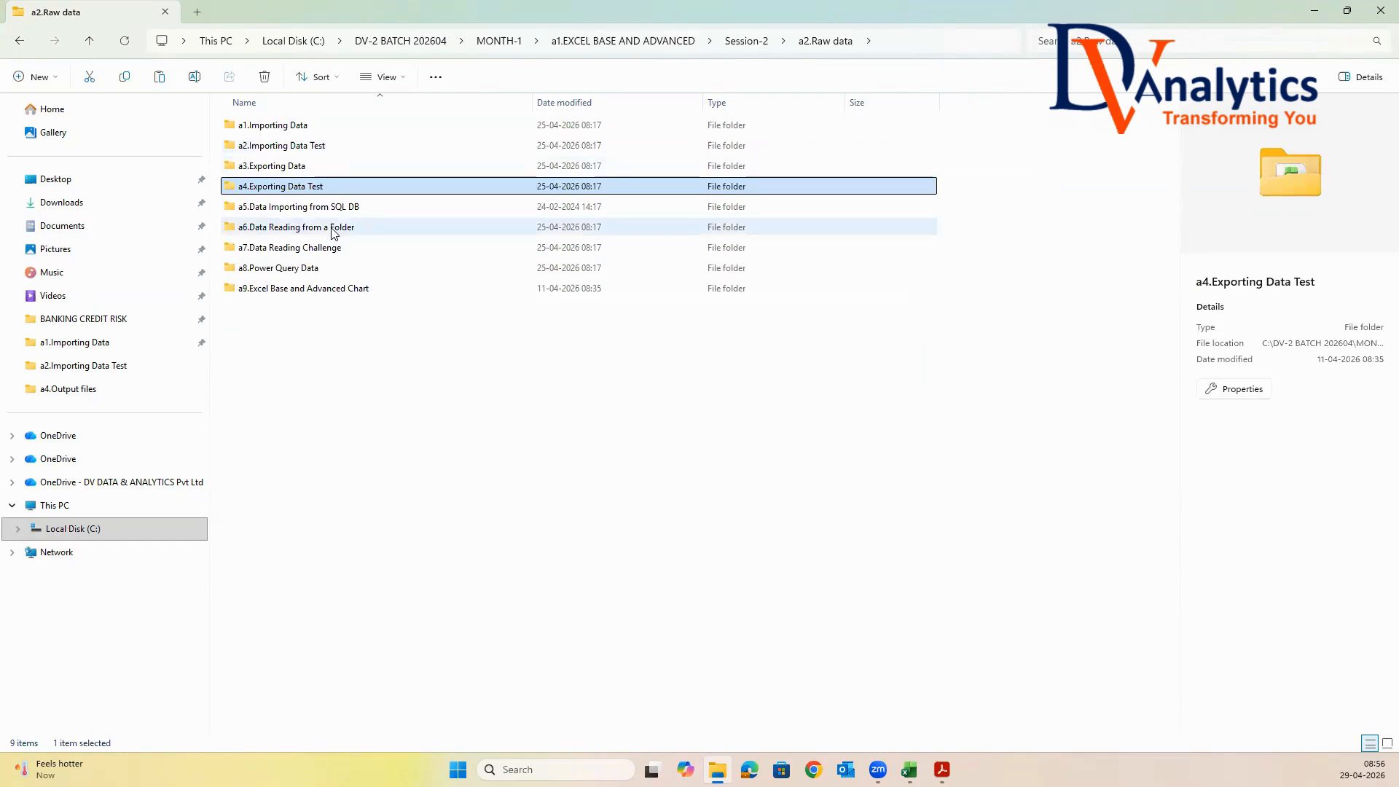
{"action": "left_click", "coordinate": [744, 41]}
{"action": "left_click", "coordinate": [297, 172]}
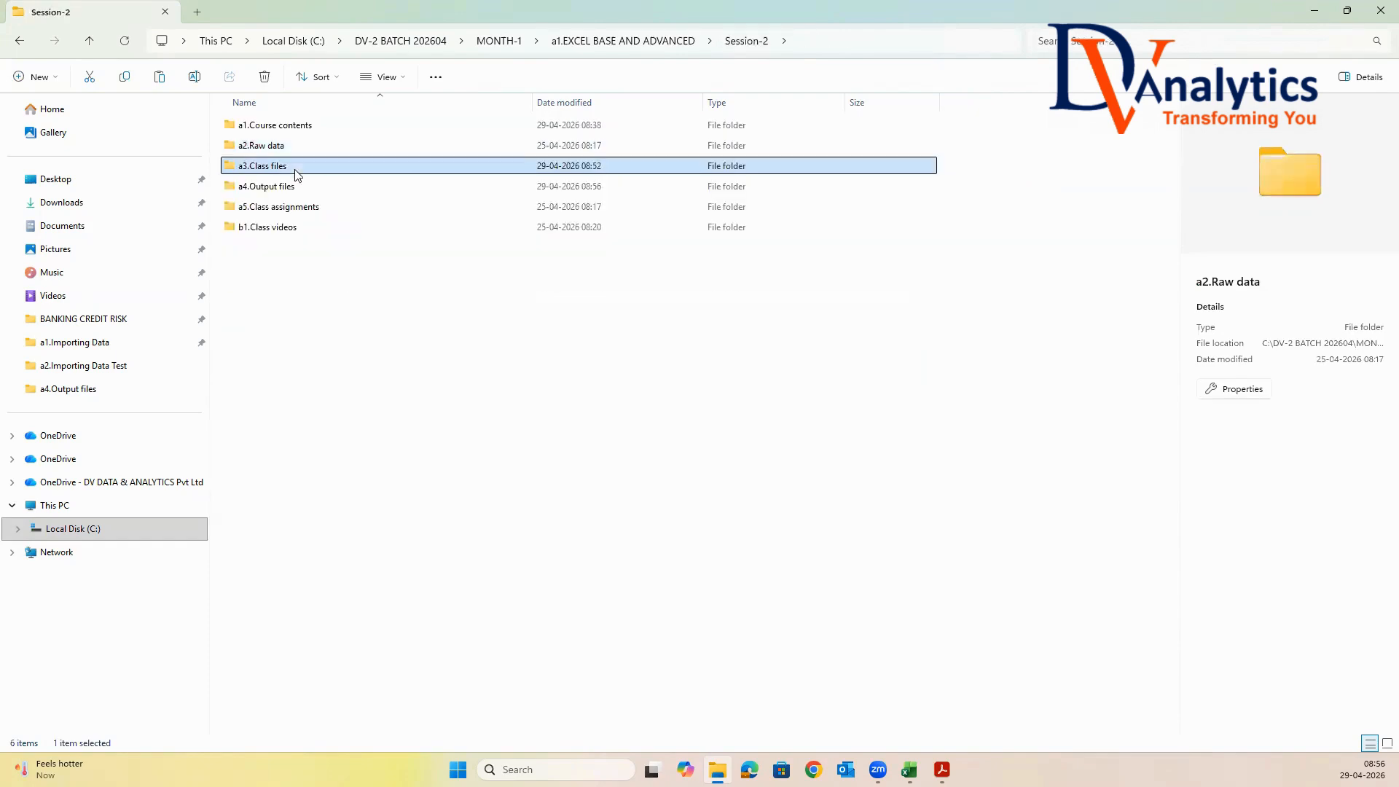
{"action": "double_click", "coordinate": [296, 172]}
{"action": "right_click", "coordinate": [271, 204]}
{"action": "left_click", "coordinate": [291, 218]}
{"action": "left_click", "coordinate": [384, 281]}
Open Data.xlsx from the a4.Exporting Data Test folder in a3.Class files and close the earlier GLOBAL_SALES workbook
{"action": "double_click", "coordinate": [306, 190]}
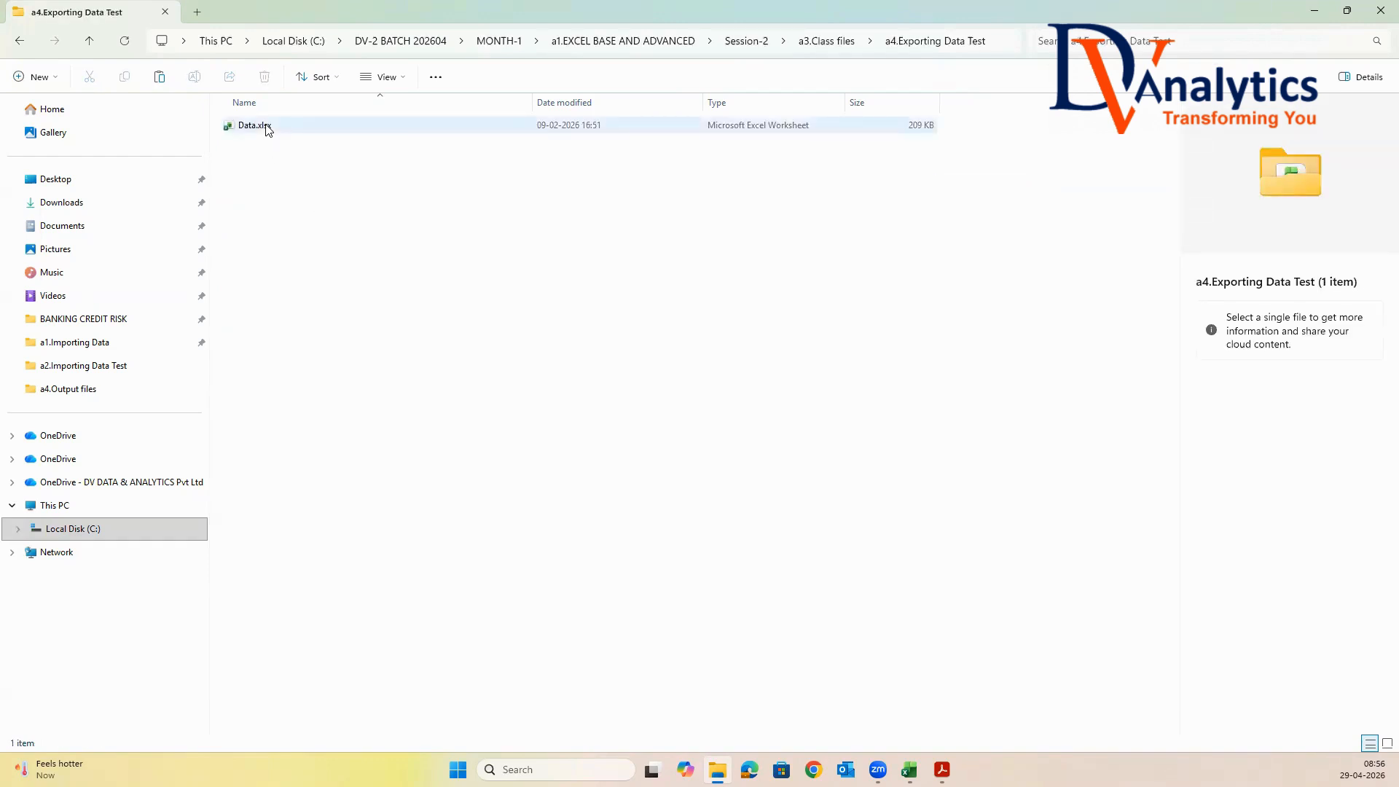
{"action": "double_click", "coordinate": [267, 127]}
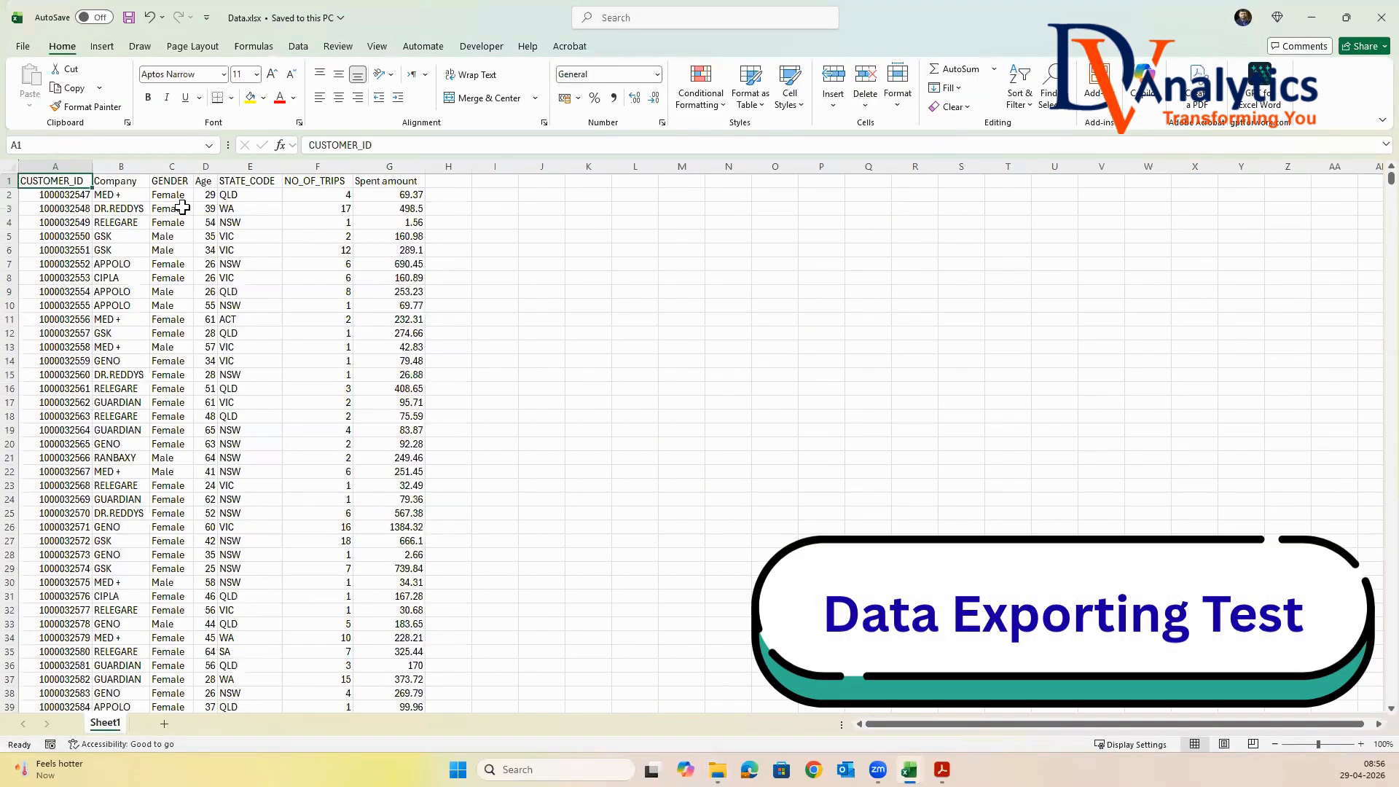
{"action": "mouse_move", "coordinate": [909, 769]}
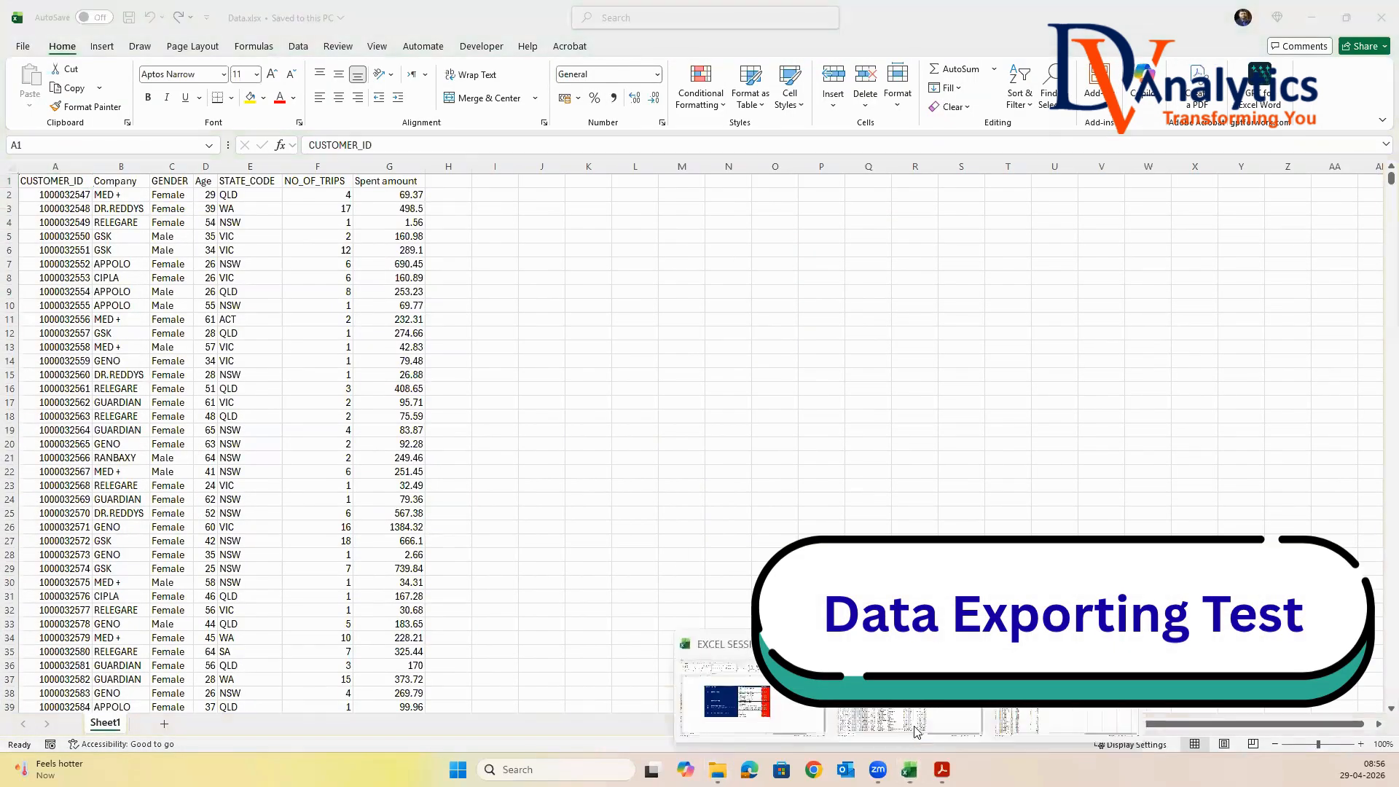
{"action": "left_click", "coordinate": [918, 732]}
{"action": "left_click", "coordinate": [1380, 17]}
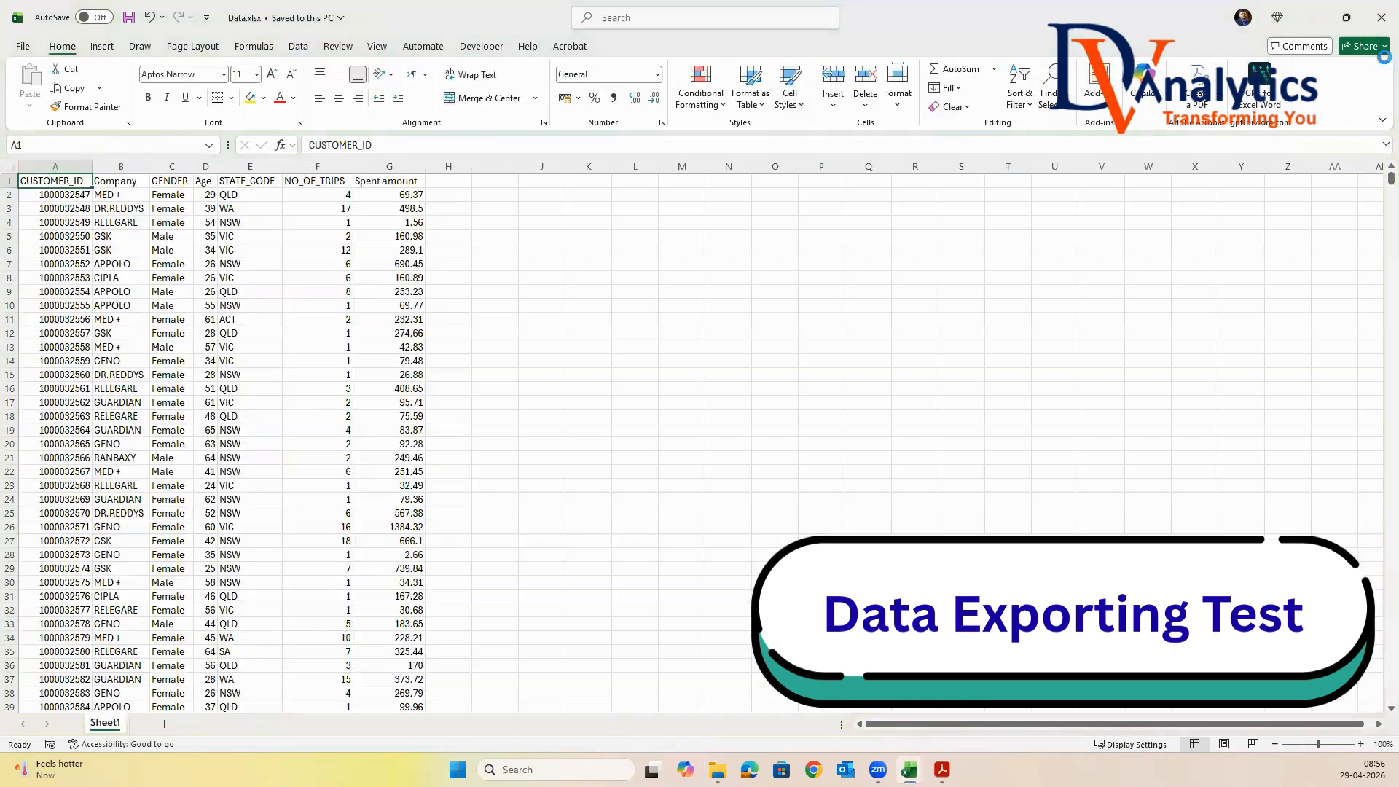
{"action": "left_click", "coordinate": [121, 249]}
{"action": "left_click", "coordinate": [70, 185]}
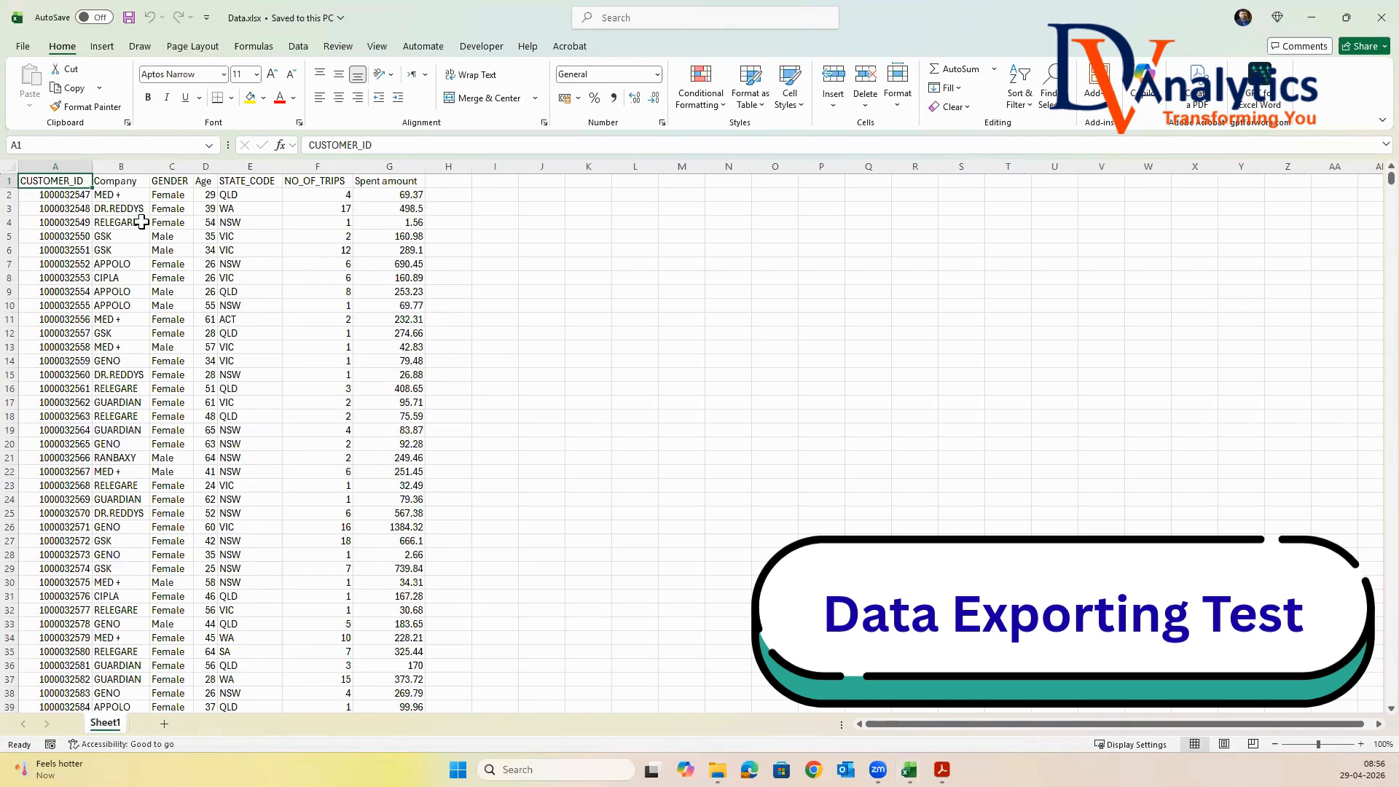
Select the whole sheet and save the workbook as MED_SALES in Text (Tab delimited) (*.txt) format in Session-2's a4.Output files folder
{"action": "left_click", "coordinate": [10, 167]}
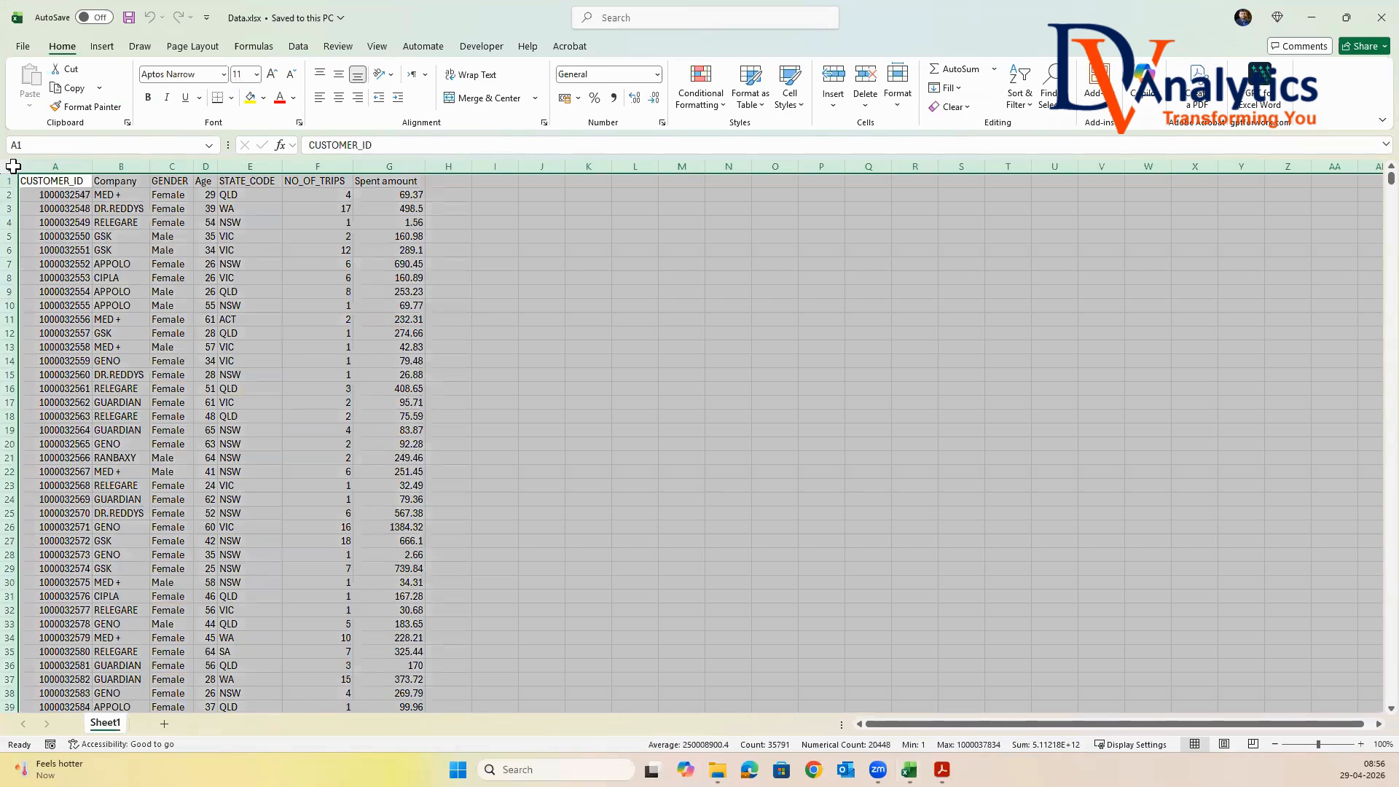
{"action": "left_click", "coordinate": [22, 46]}
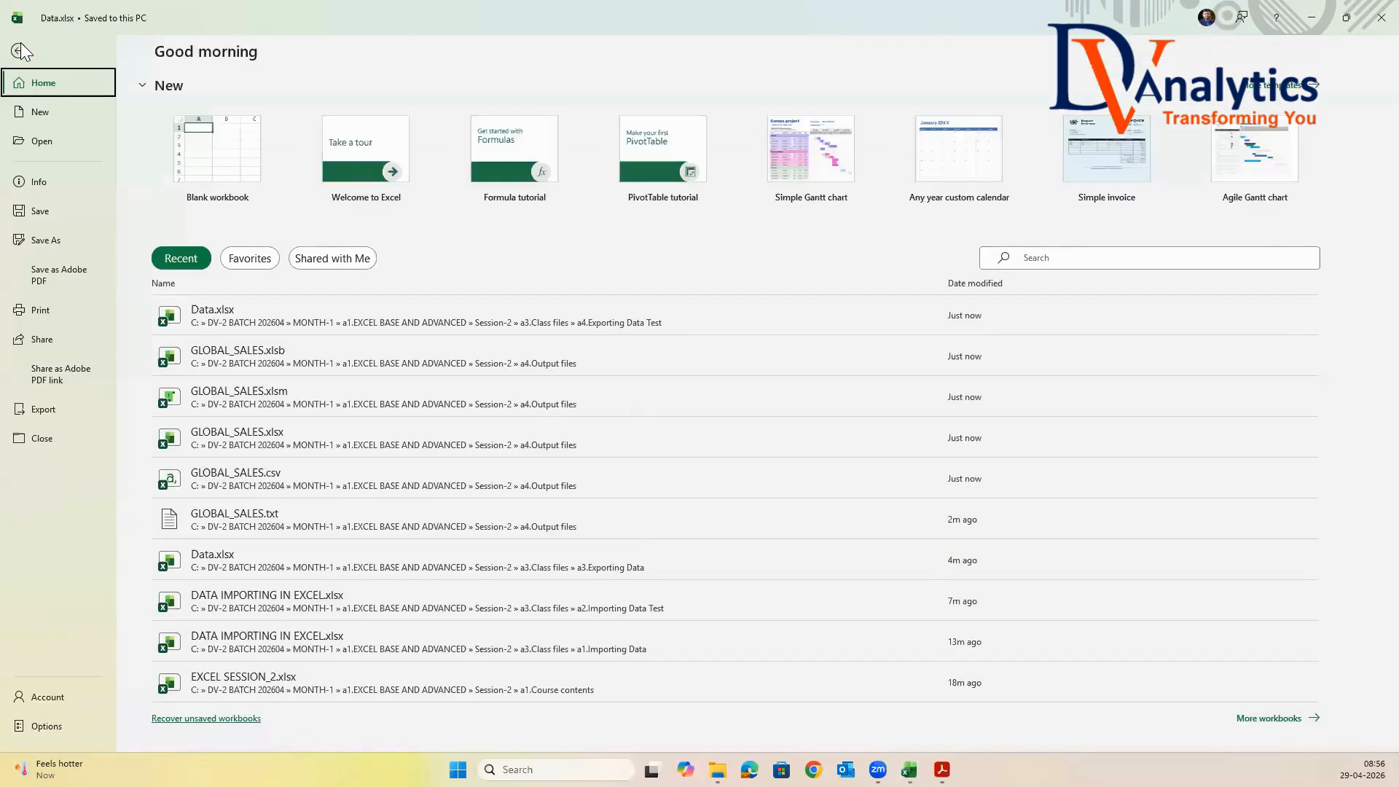
{"action": "left_click", "coordinate": [48, 243]}
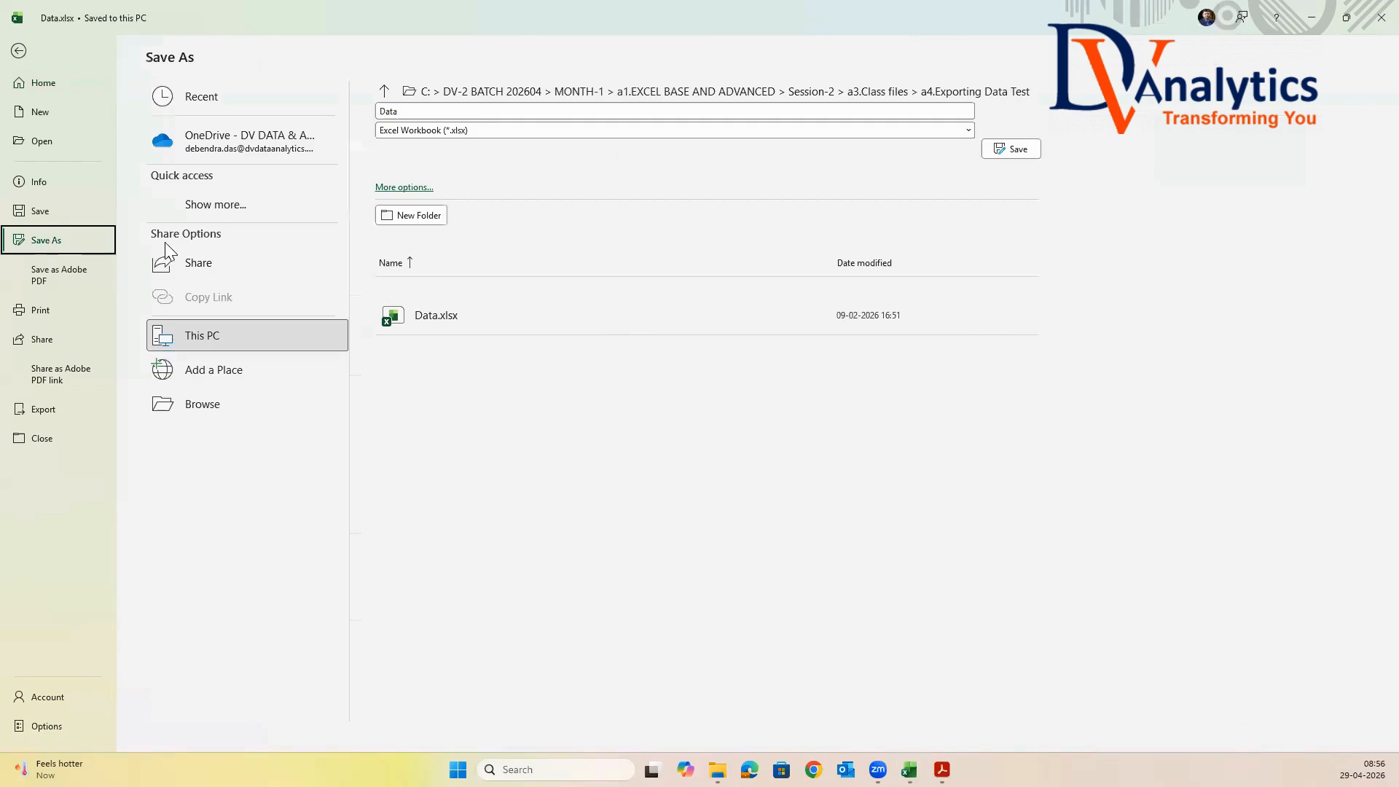
{"action": "left_click", "coordinate": [422, 188]}
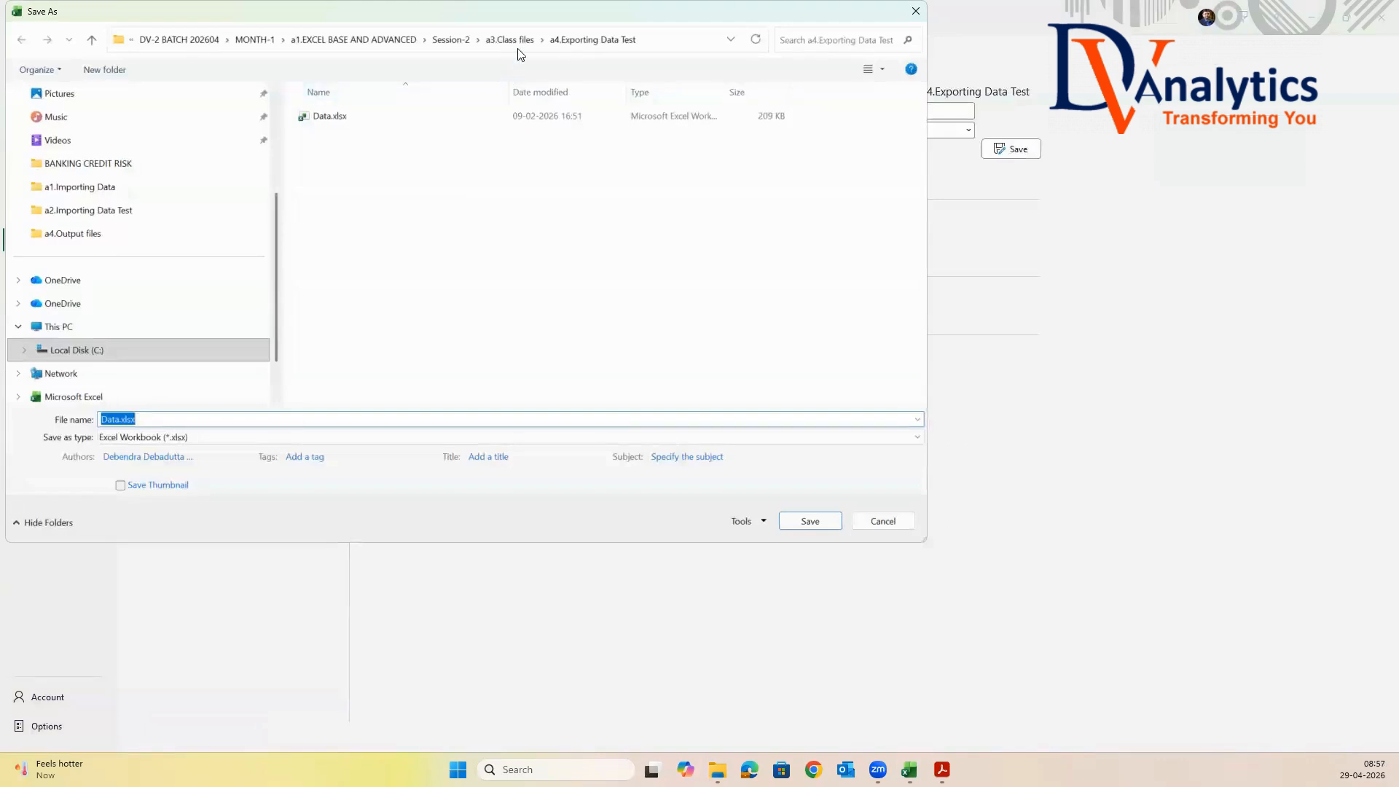
{"action": "left_click", "coordinate": [520, 39]}
{"action": "left_click", "coordinate": [563, 42]}
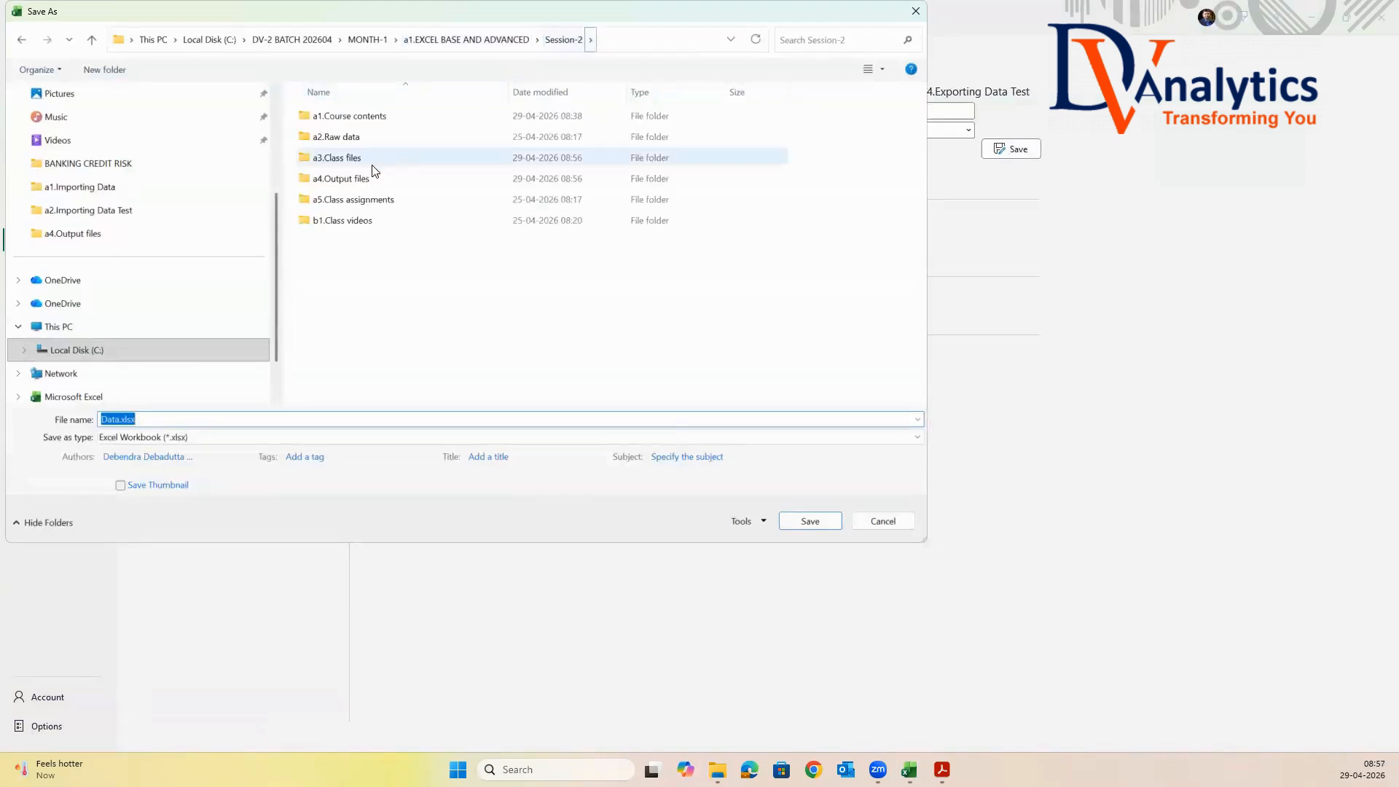
{"action": "double_click", "coordinate": [359, 178]}
{"action": "double_click", "coordinate": [157, 418]}
{"action": "type", "text": "M,"}
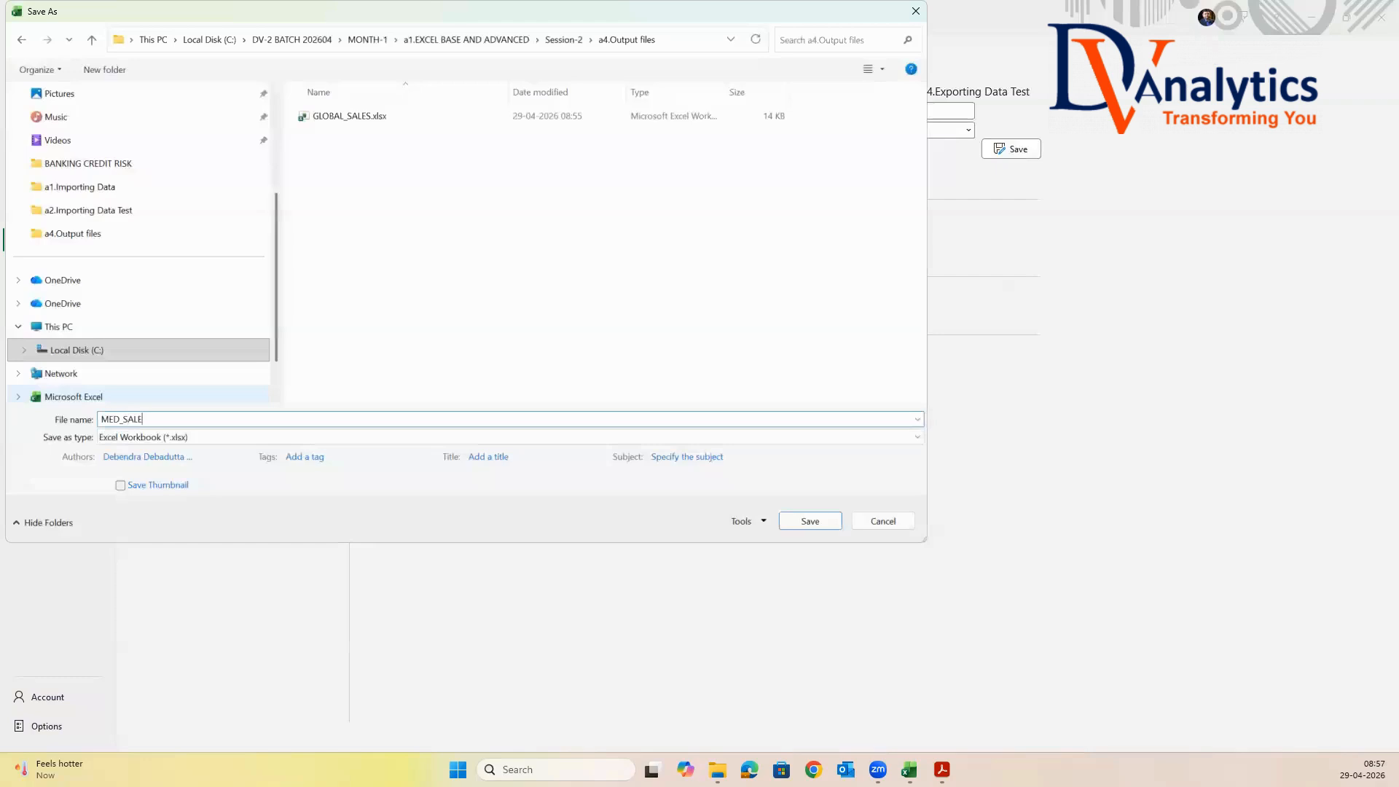
{"action": "left_click", "coordinate": [251, 442]}
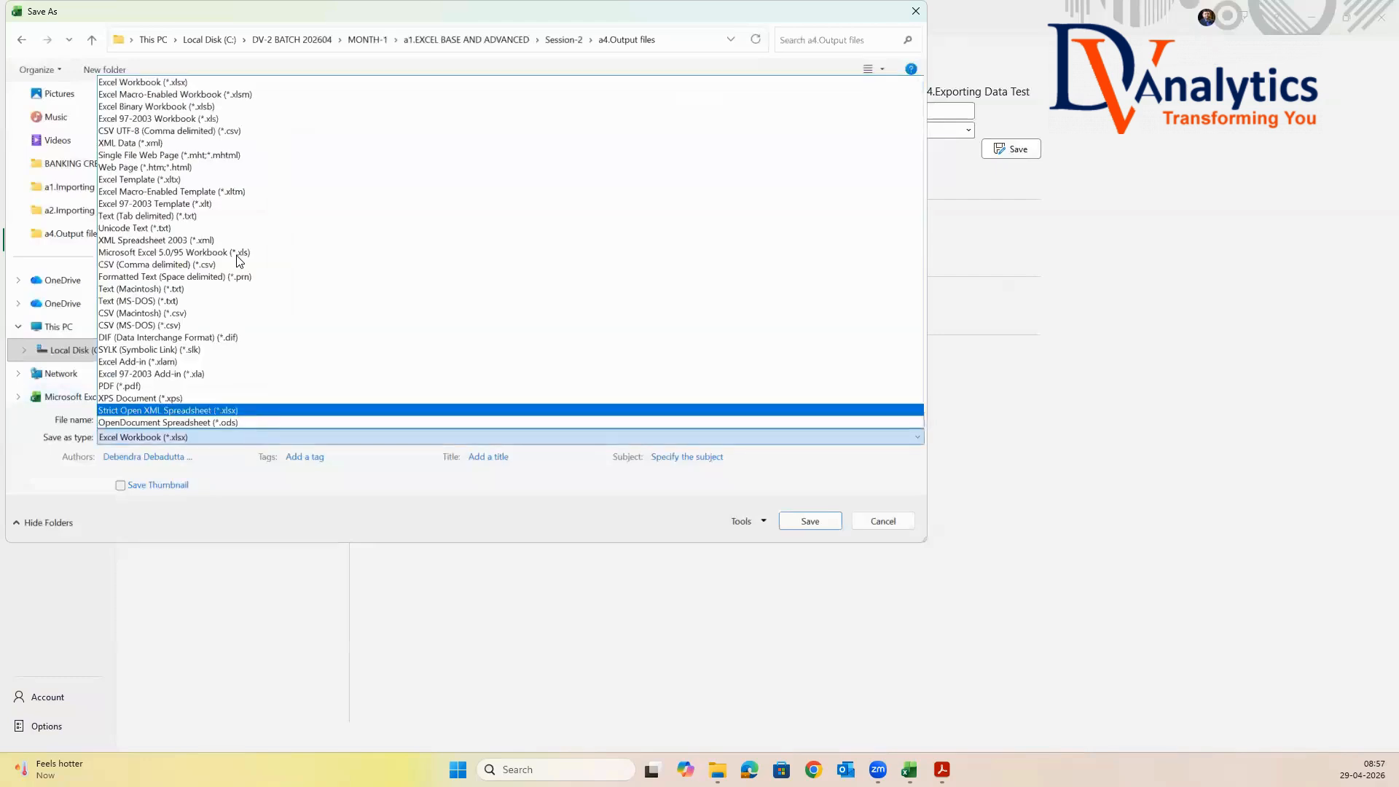
{"action": "left_click", "coordinate": [169, 216]}
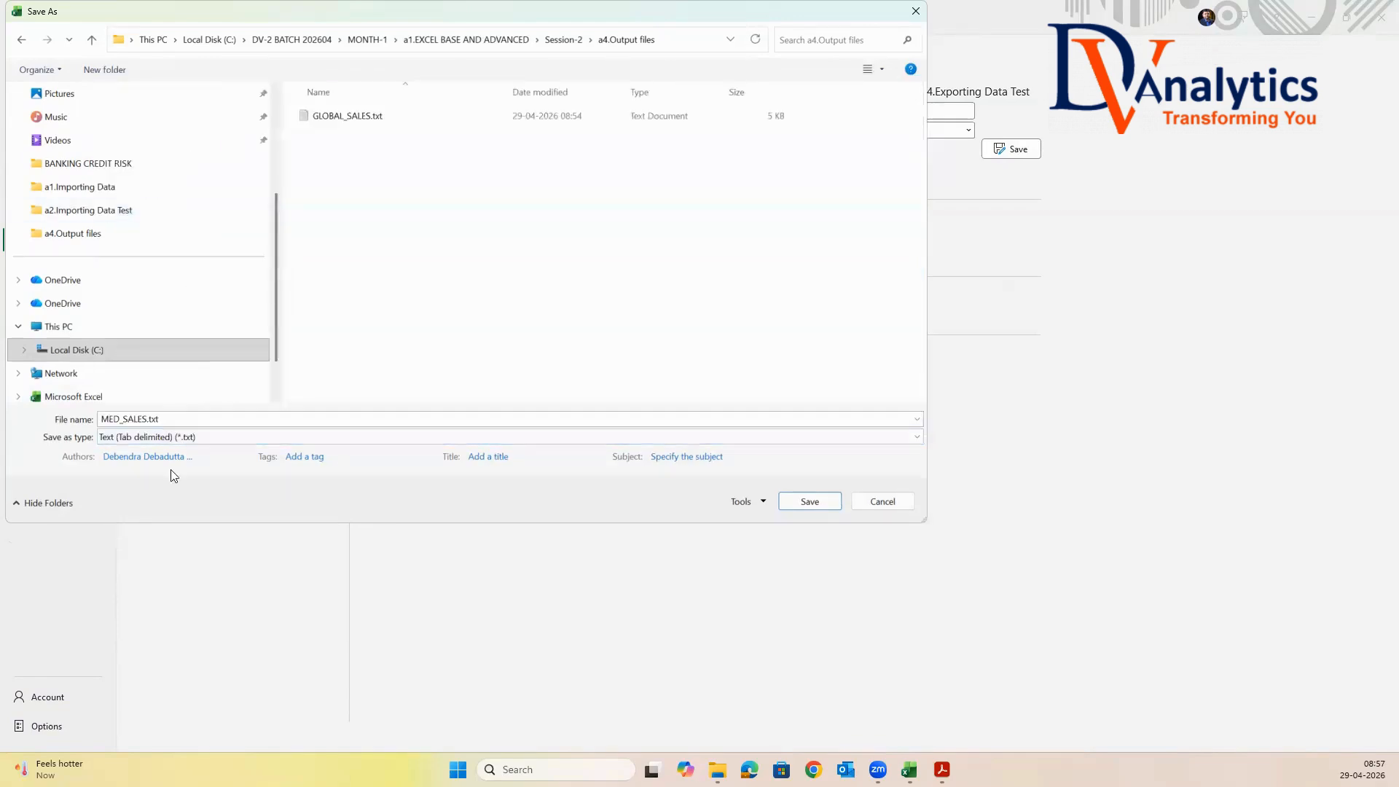
{"action": "left_click", "coordinate": [809, 501]}
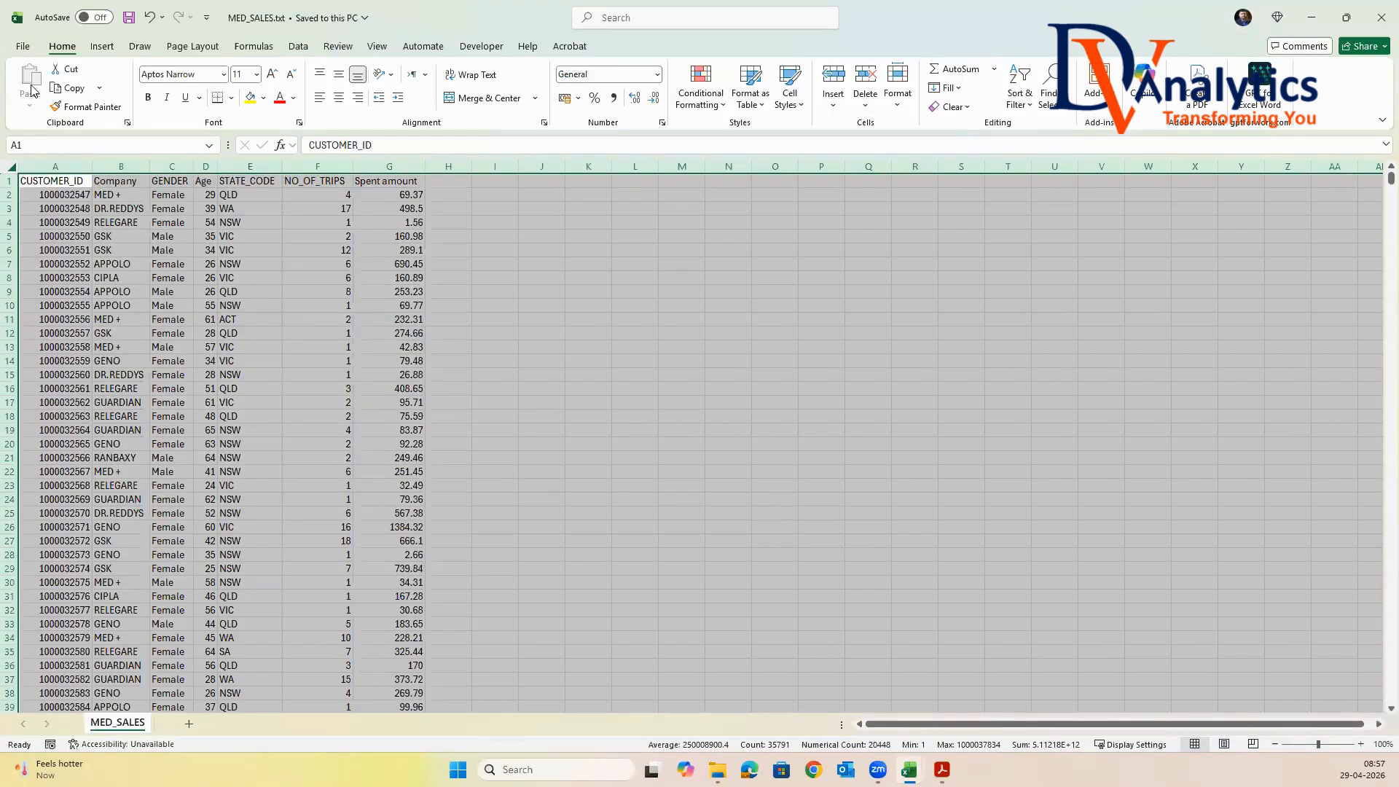
Save a MED_SALES copy as CSV (Comma delimited) (*.csv) in a4.Output files
{"action": "left_click", "coordinate": [21, 46]}
{"action": "left_click", "coordinate": [46, 243]}
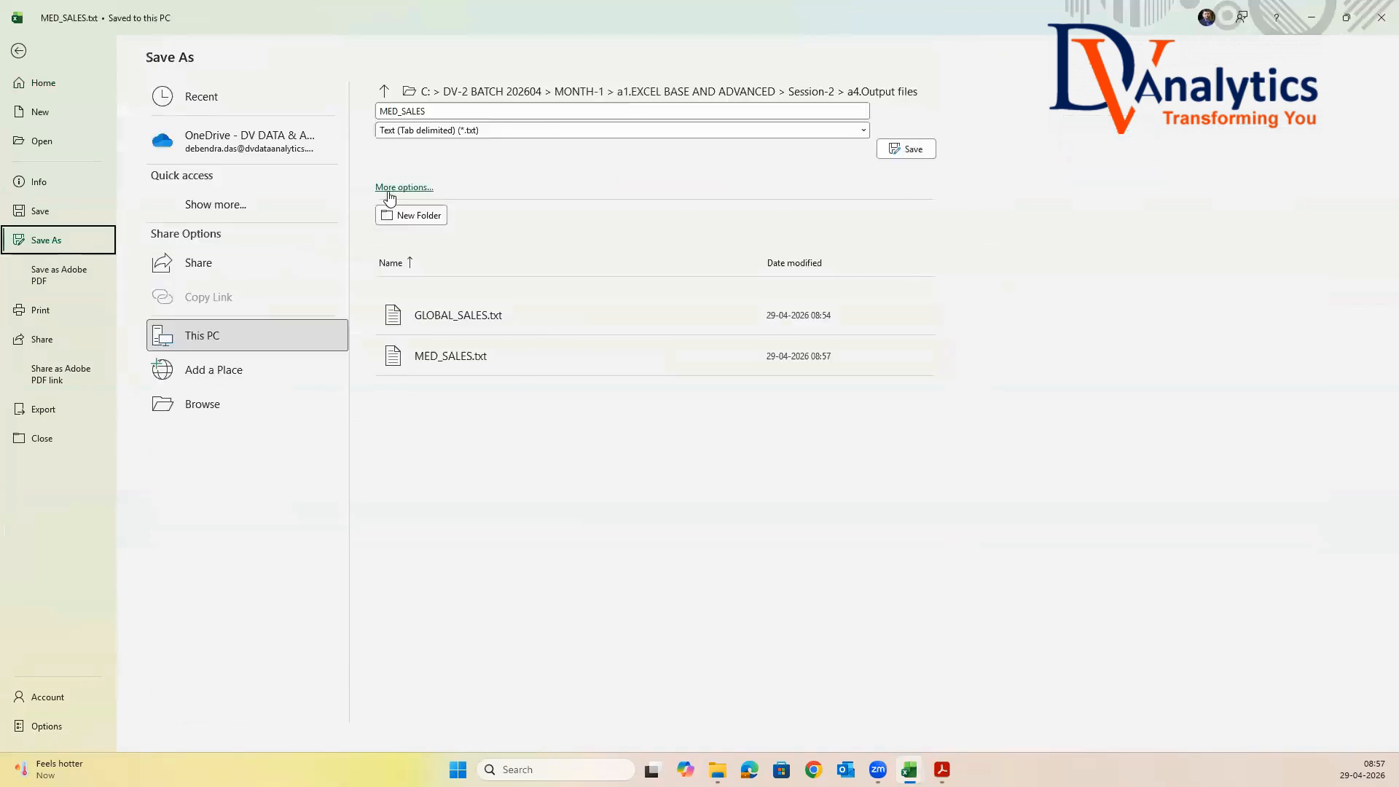
{"action": "left_click", "coordinate": [390, 188]}
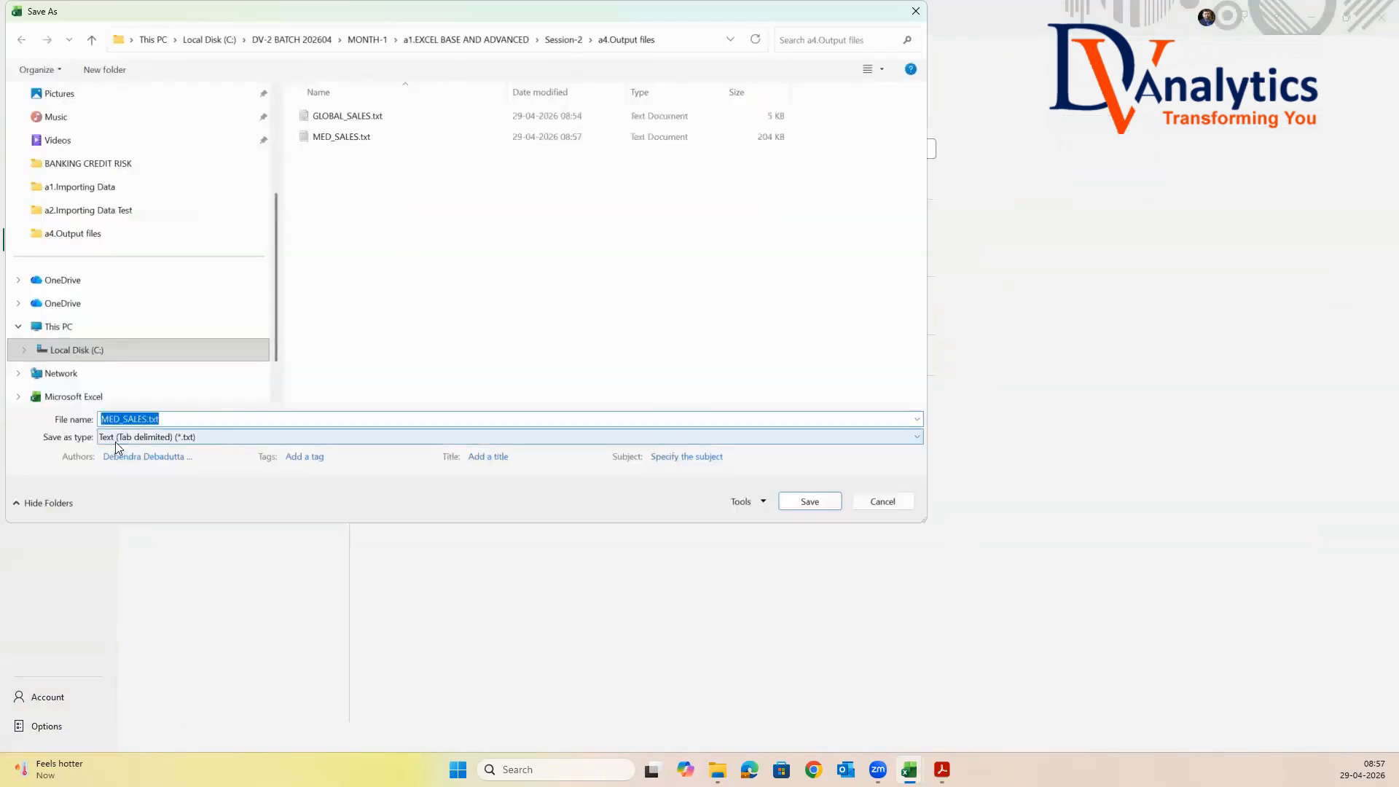
{"action": "left_click", "coordinate": [211, 439]}
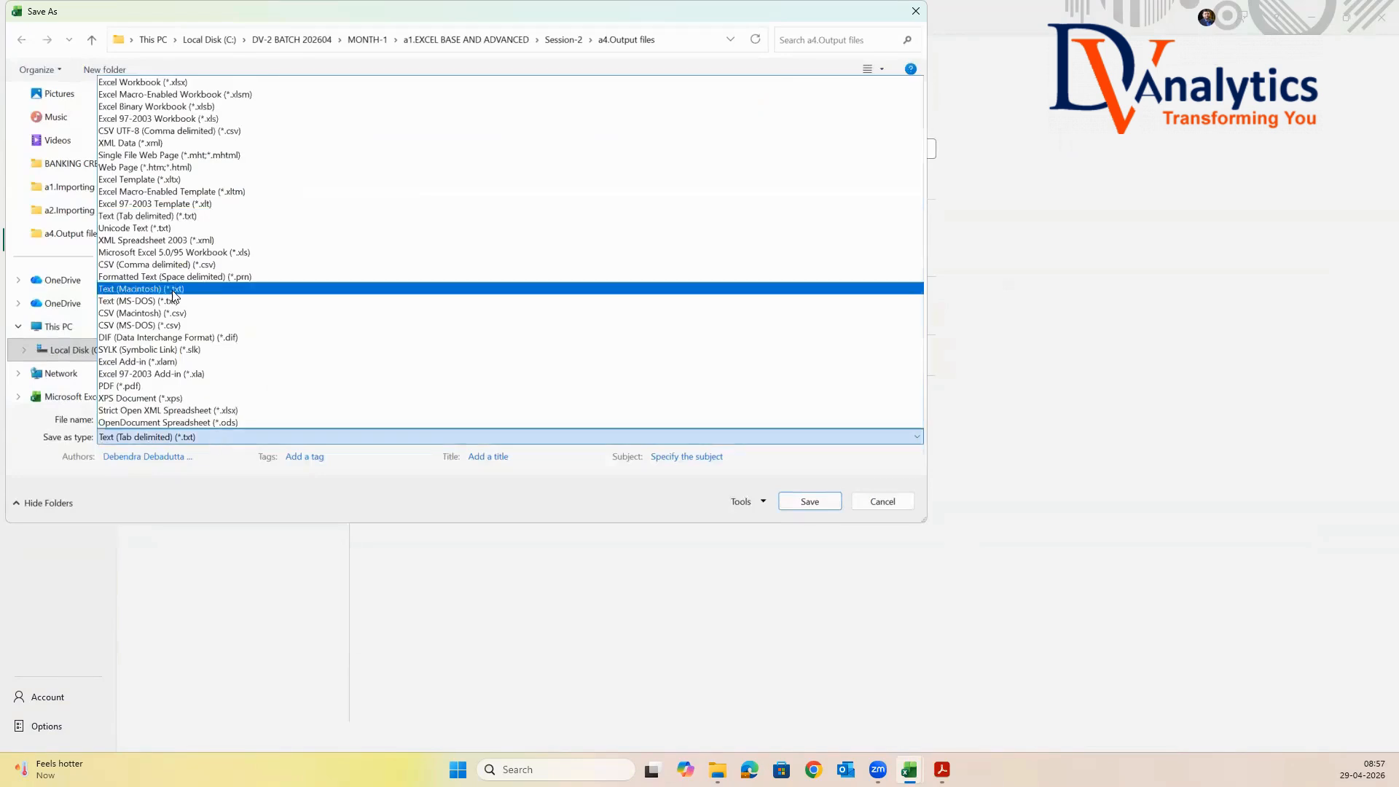
{"action": "left_click", "coordinate": [152, 264]}
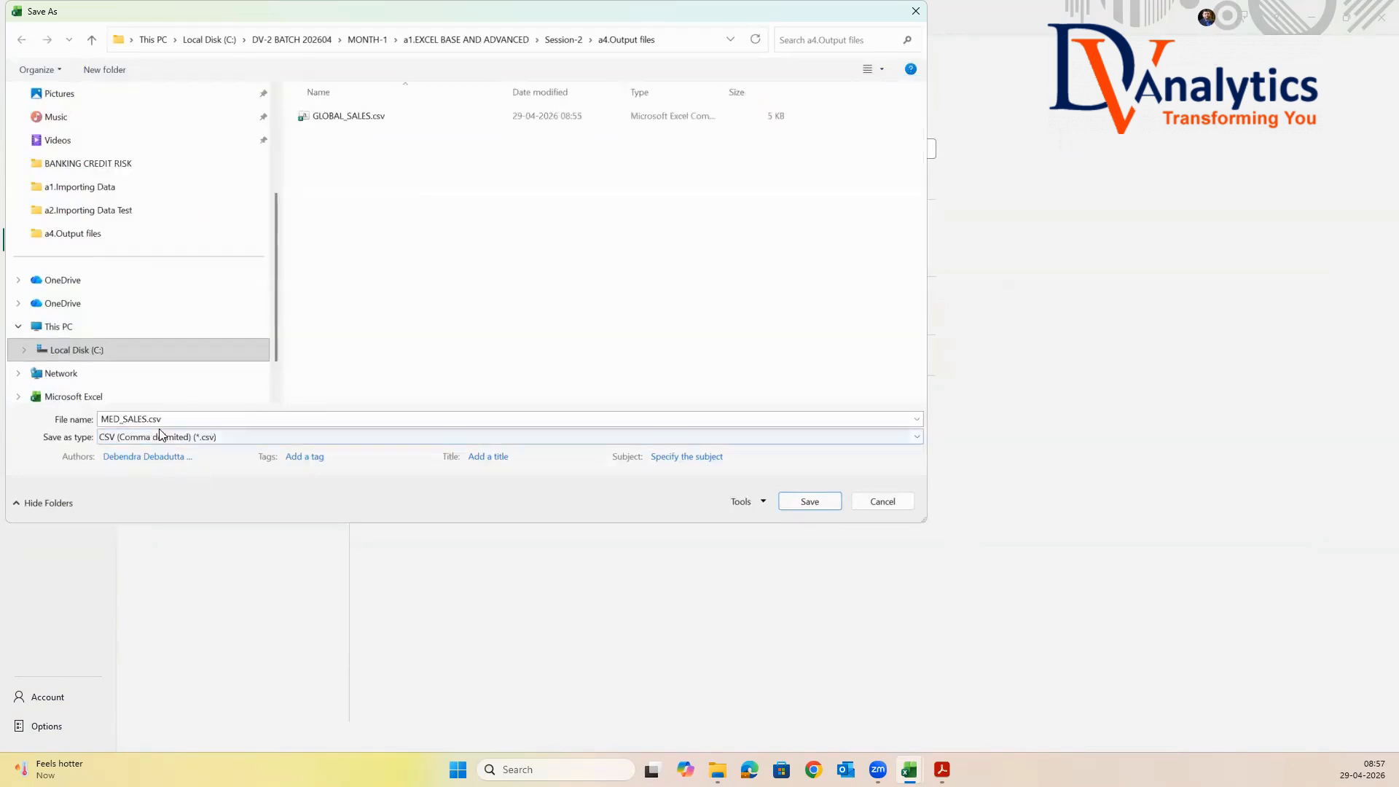
{"action": "left_click", "coordinate": [807, 501]}
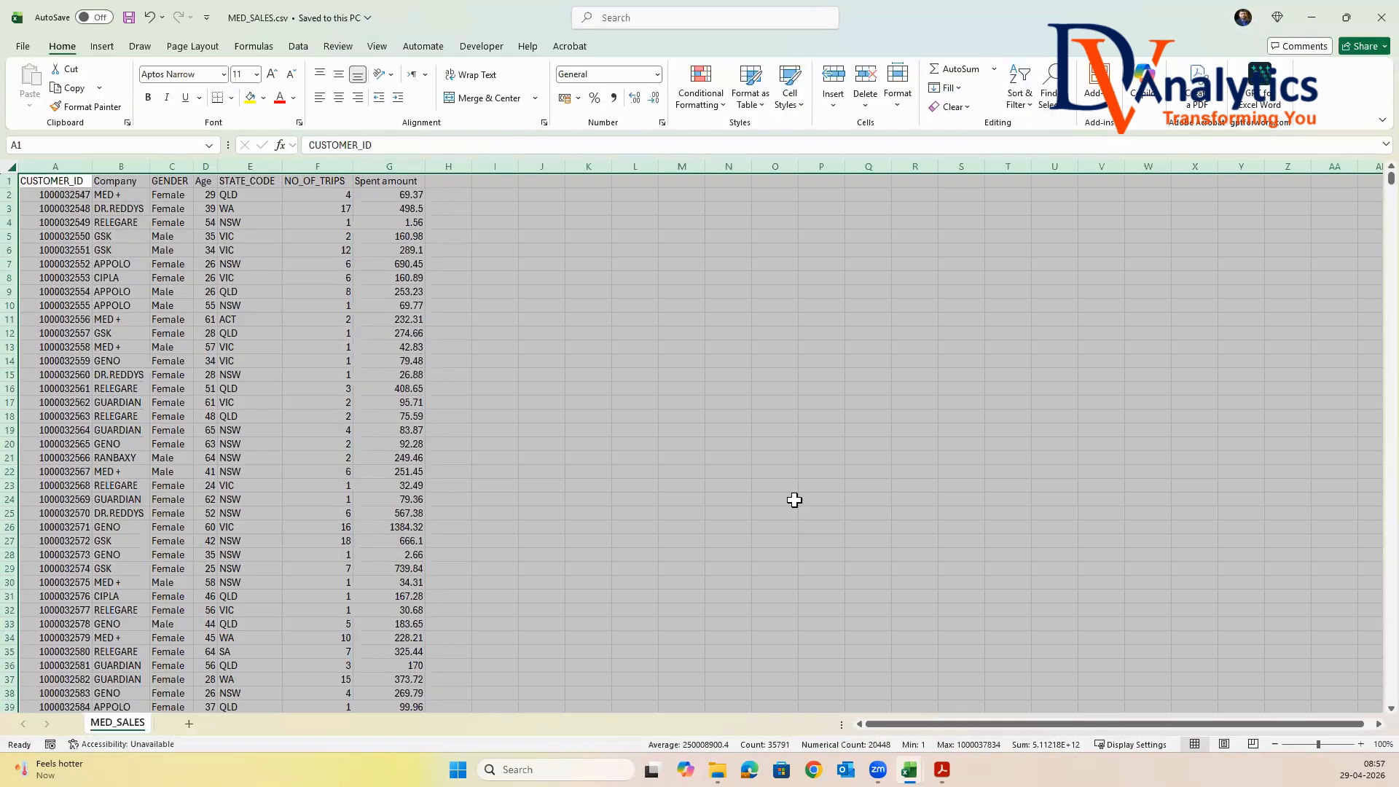
Save a MED_SALES copy as Excel Workbook (*.xlsx) in a4.Output files
{"action": "left_click", "coordinate": [23, 48]}
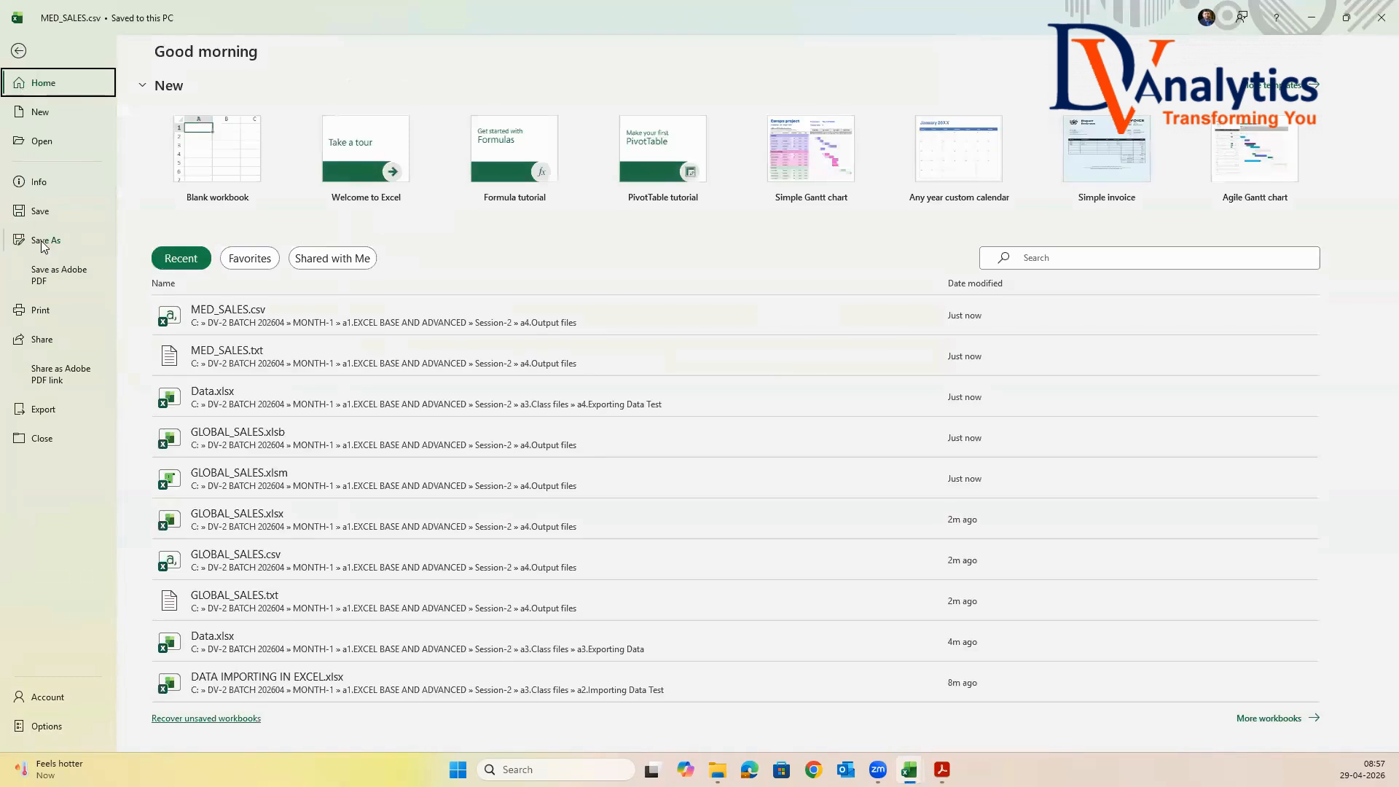
{"action": "left_click", "coordinate": [44, 240]}
{"action": "left_click", "coordinate": [380, 187]}
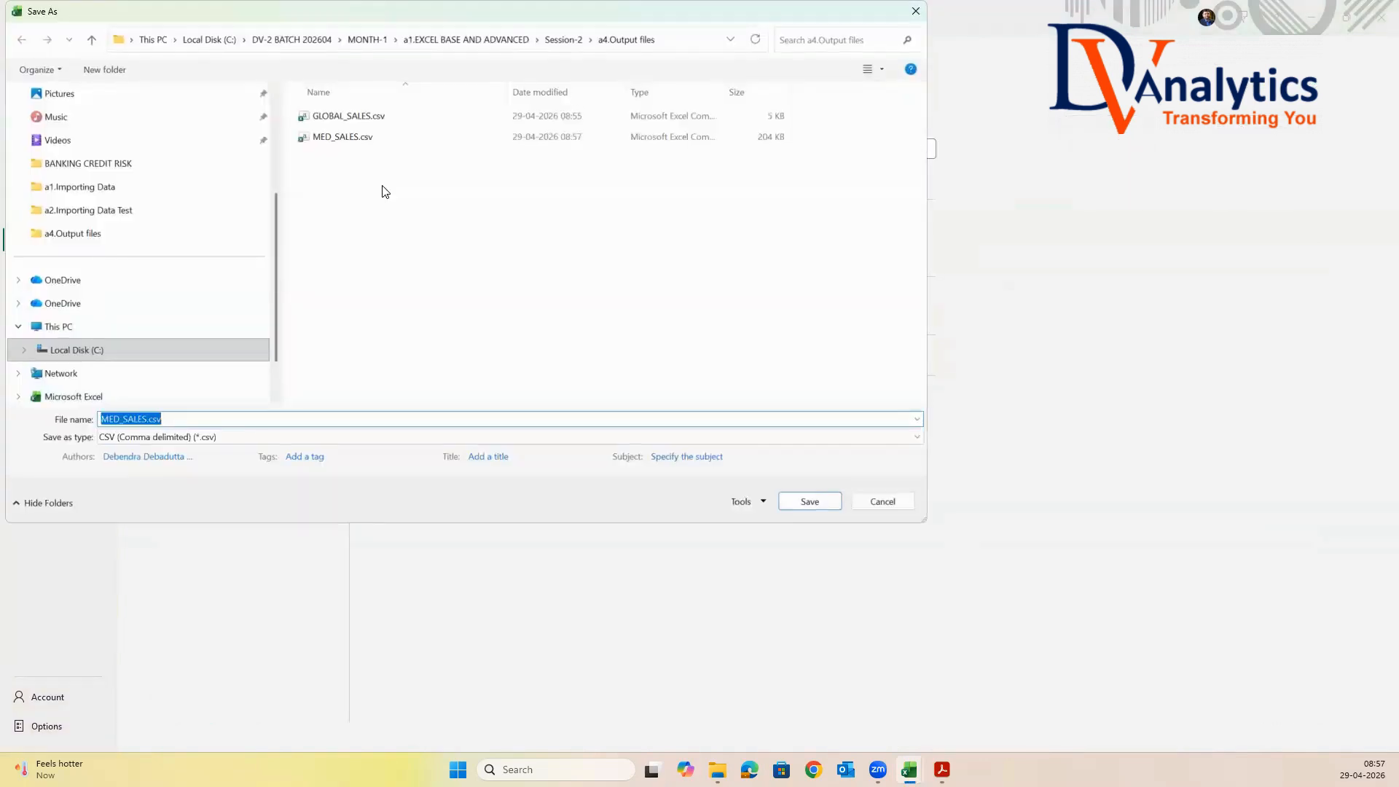
{"action": "left_click", "coordinate": [255, 440]}
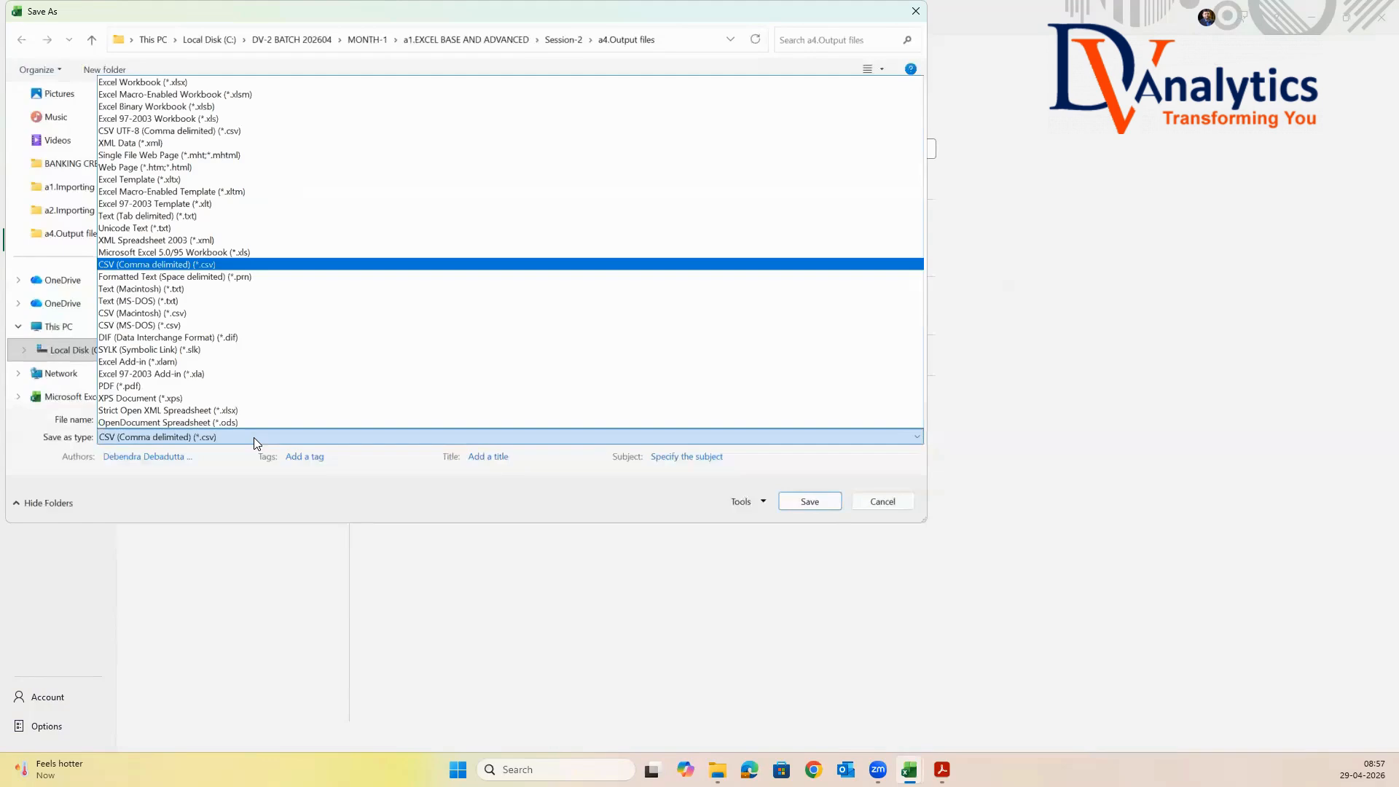
{"action": "left_click", "coordinate": [175, 82]}
{"action": "left_click", "coordinate": [809, 522]}
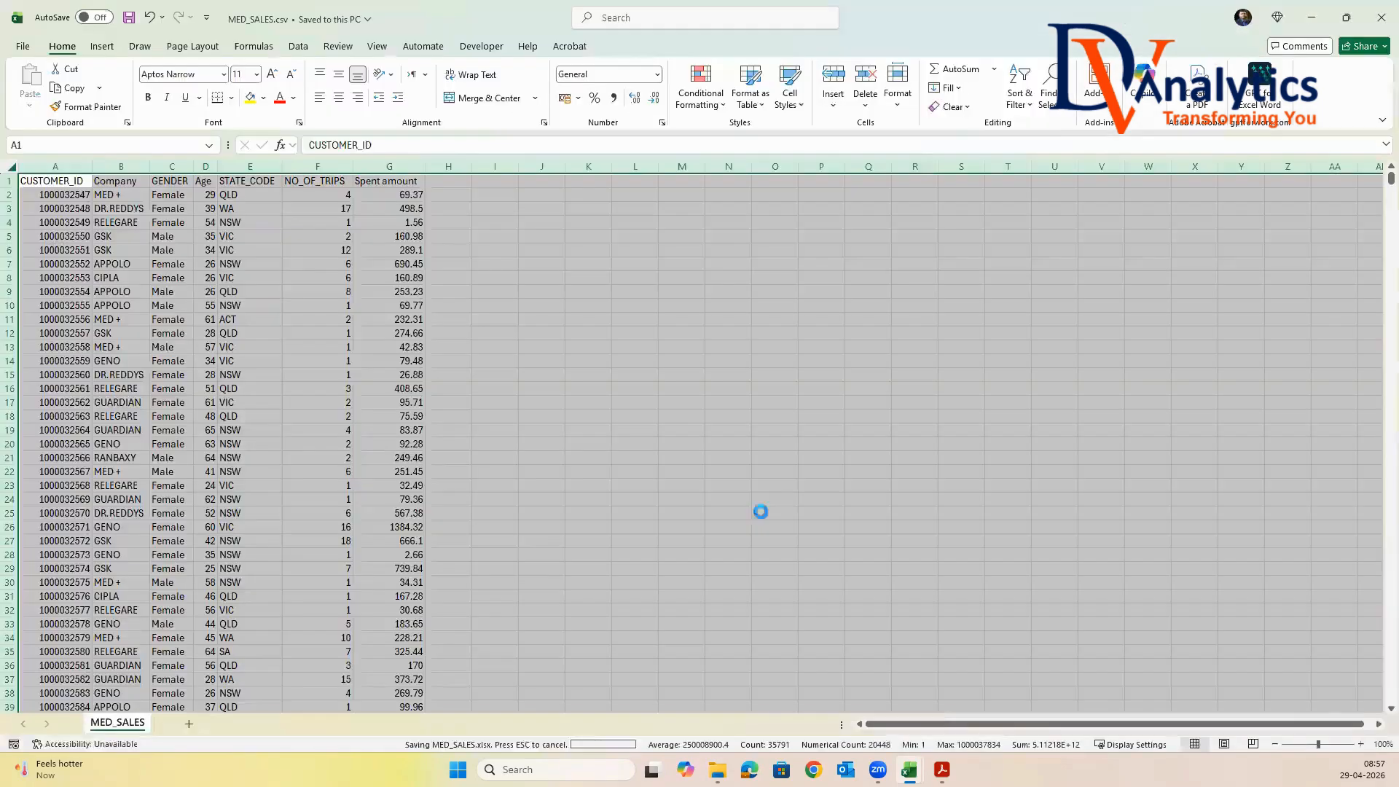
Save a MED_SALES copy as Excel Macro-Enabled Workbook (*.xlsm) in a4.Output files
{"action": "left_click", "coordinate": [22, 47]}
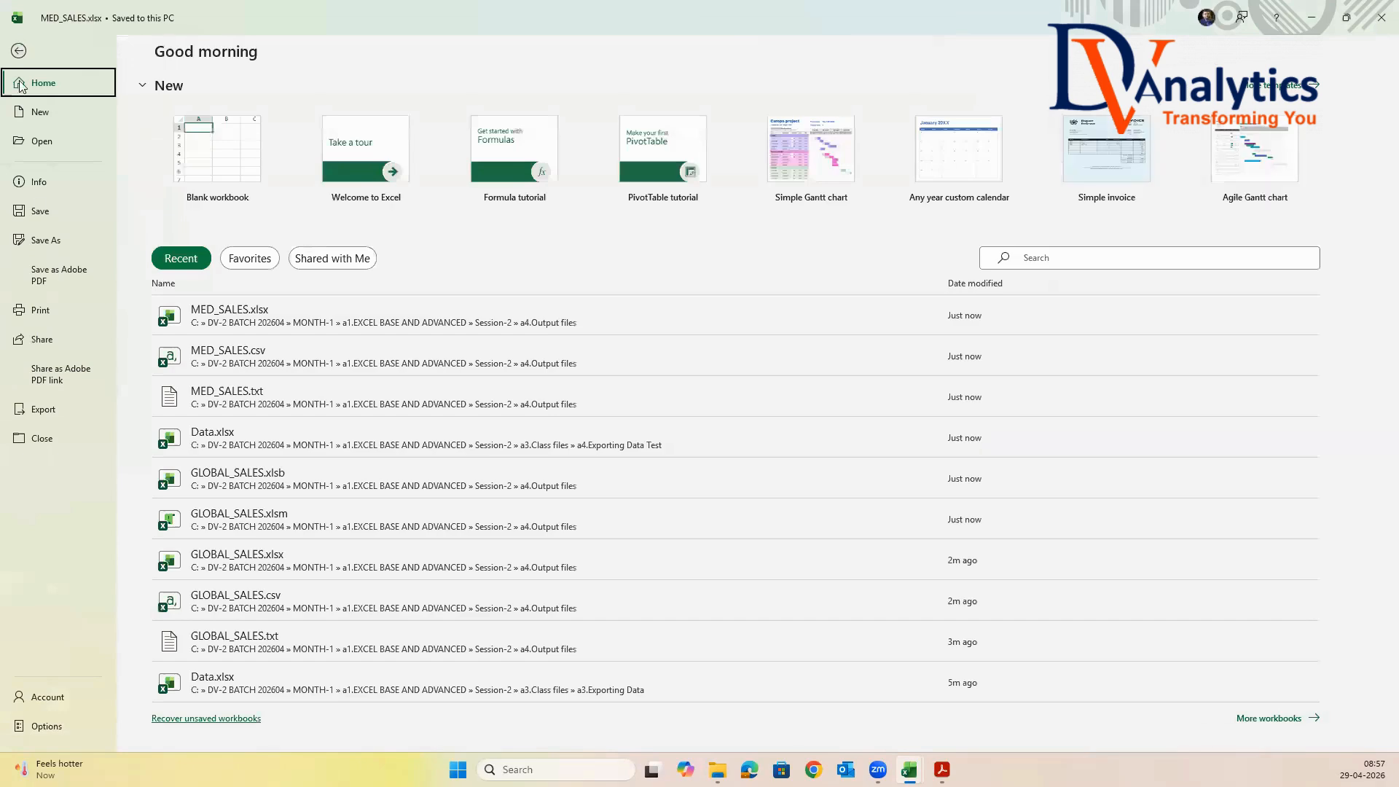
{"action": "left_click", "coordinate": [47, 241]}
{"action": "left_click", "coordinate": [400, 187]}
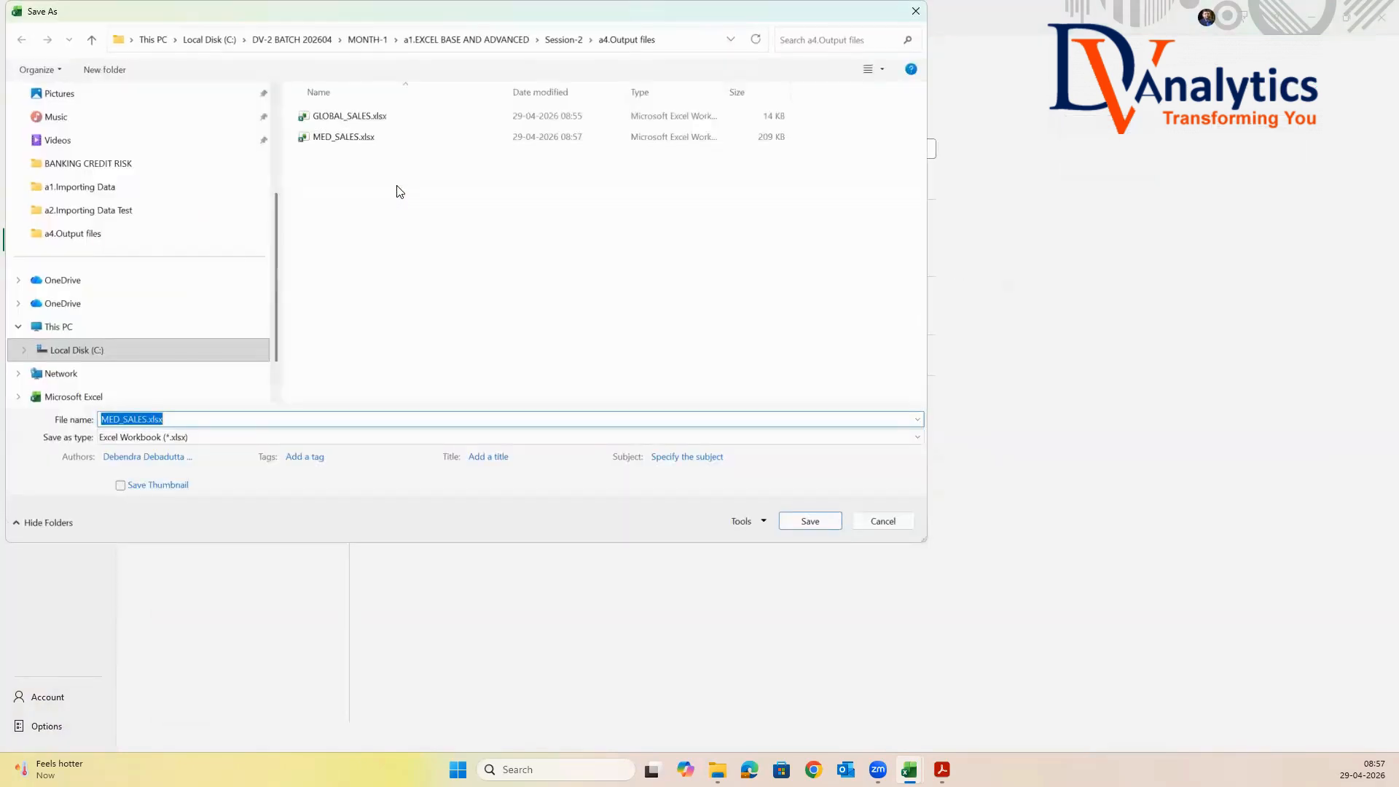
{"action": "left_click", "coordinate": [237, 438]}
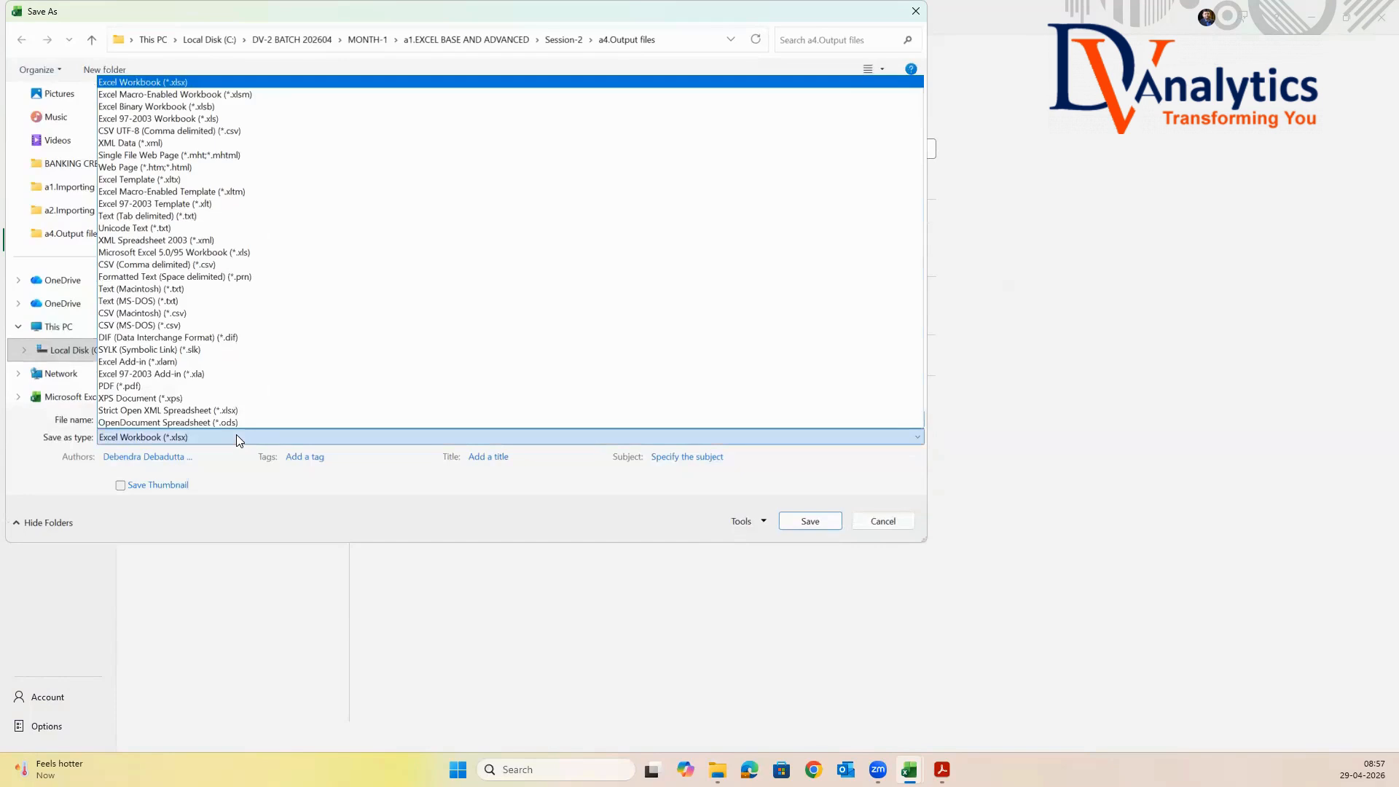
{"action": "left_click", "coordinate": [267, 95]}
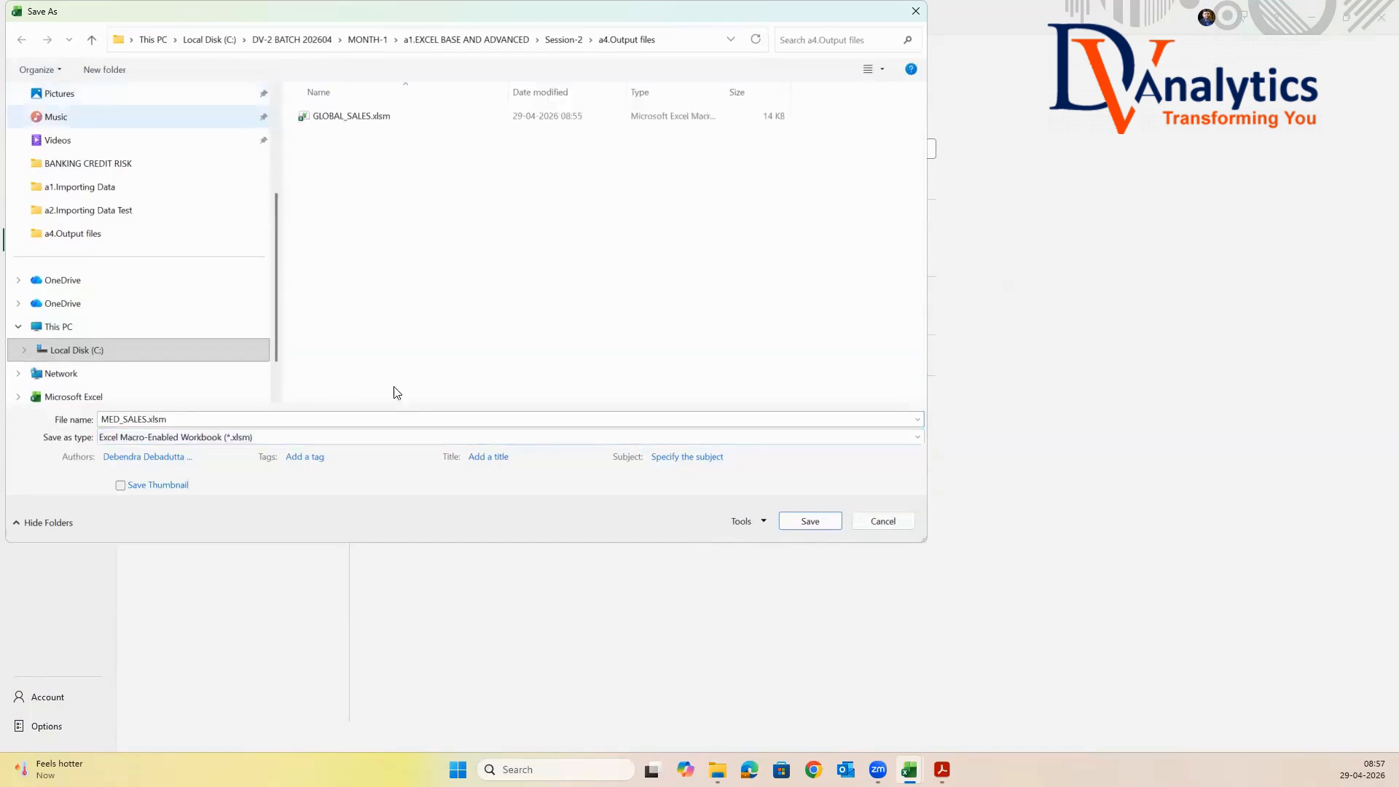
{"action": "left_click", "coordinate": [797, 526]}
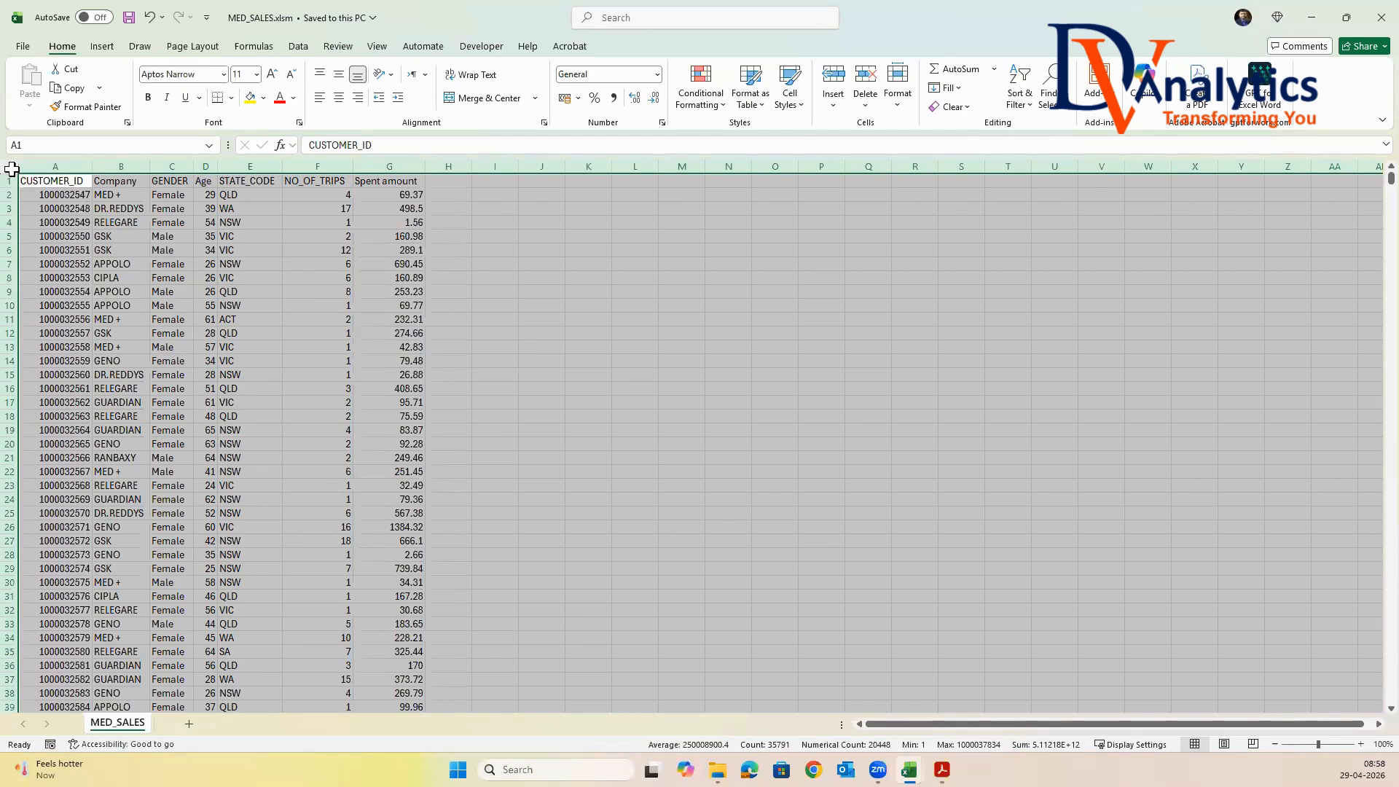
Save a MED_SALES copy as Excel Binary Workbook (*.xlsb) in a4.Output files
{"action": "left_click", "coordinate": [23, 48]}
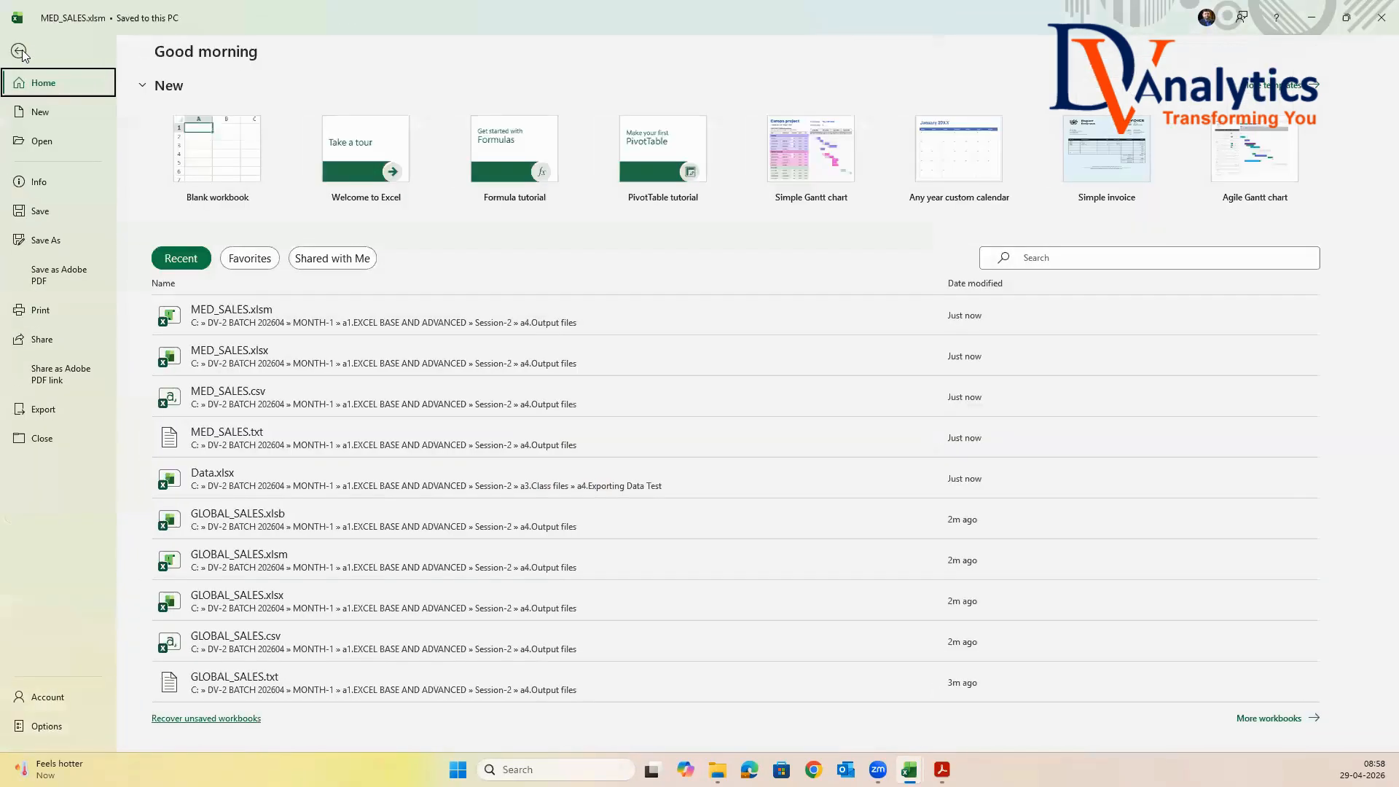
{"action": "left_click", "coordinate": [45, 240]}
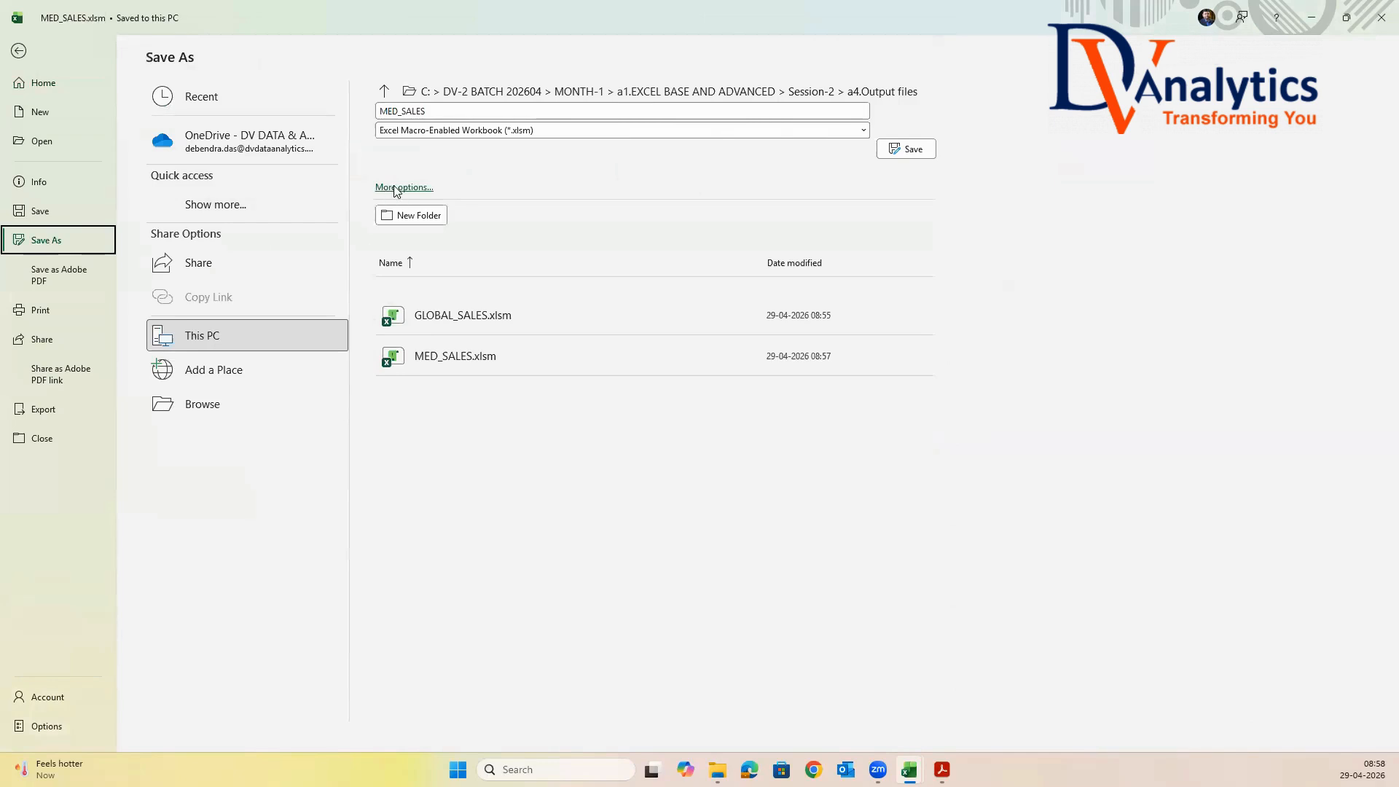
{"action": "left_click", "coordinate": [394, 188]}
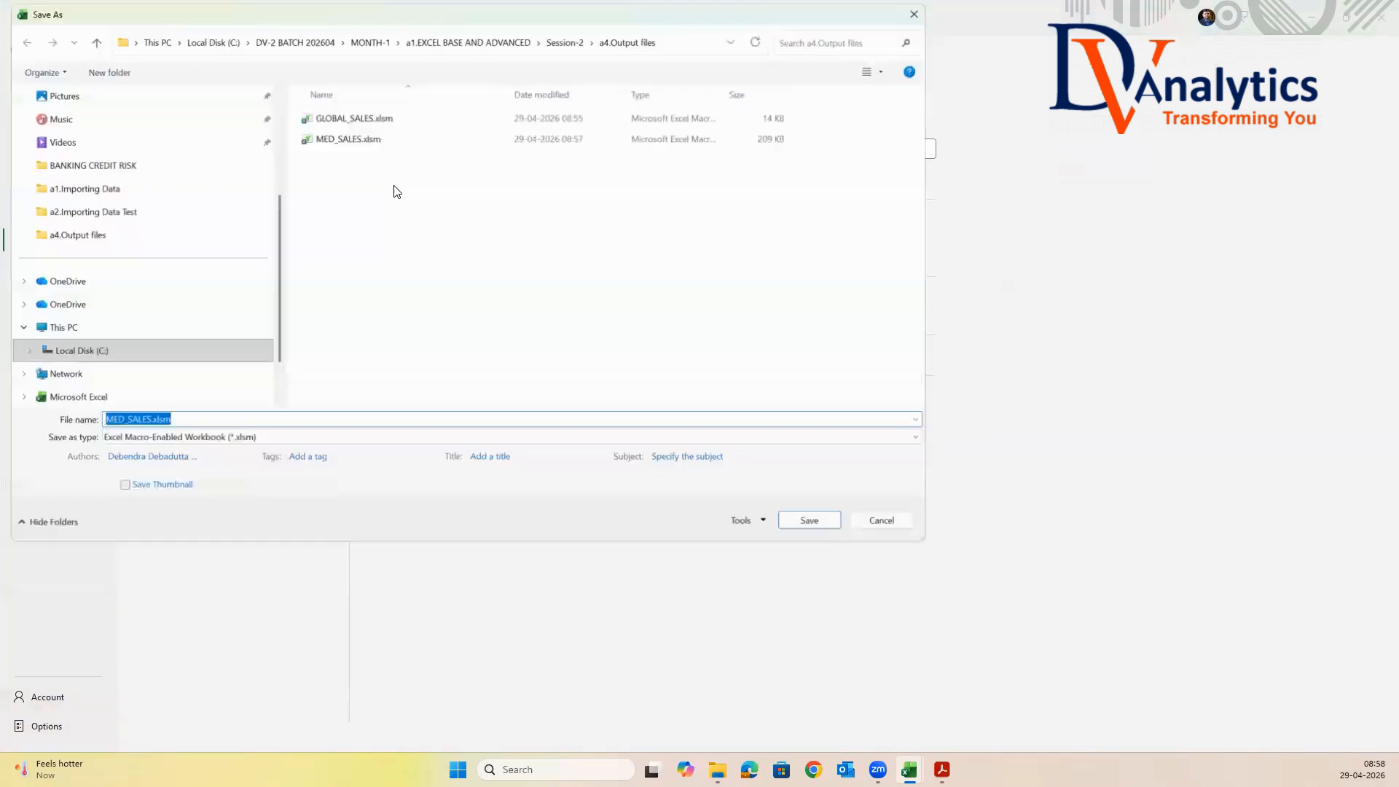
{"action": "left_click", "coordinate": [281, 440]}
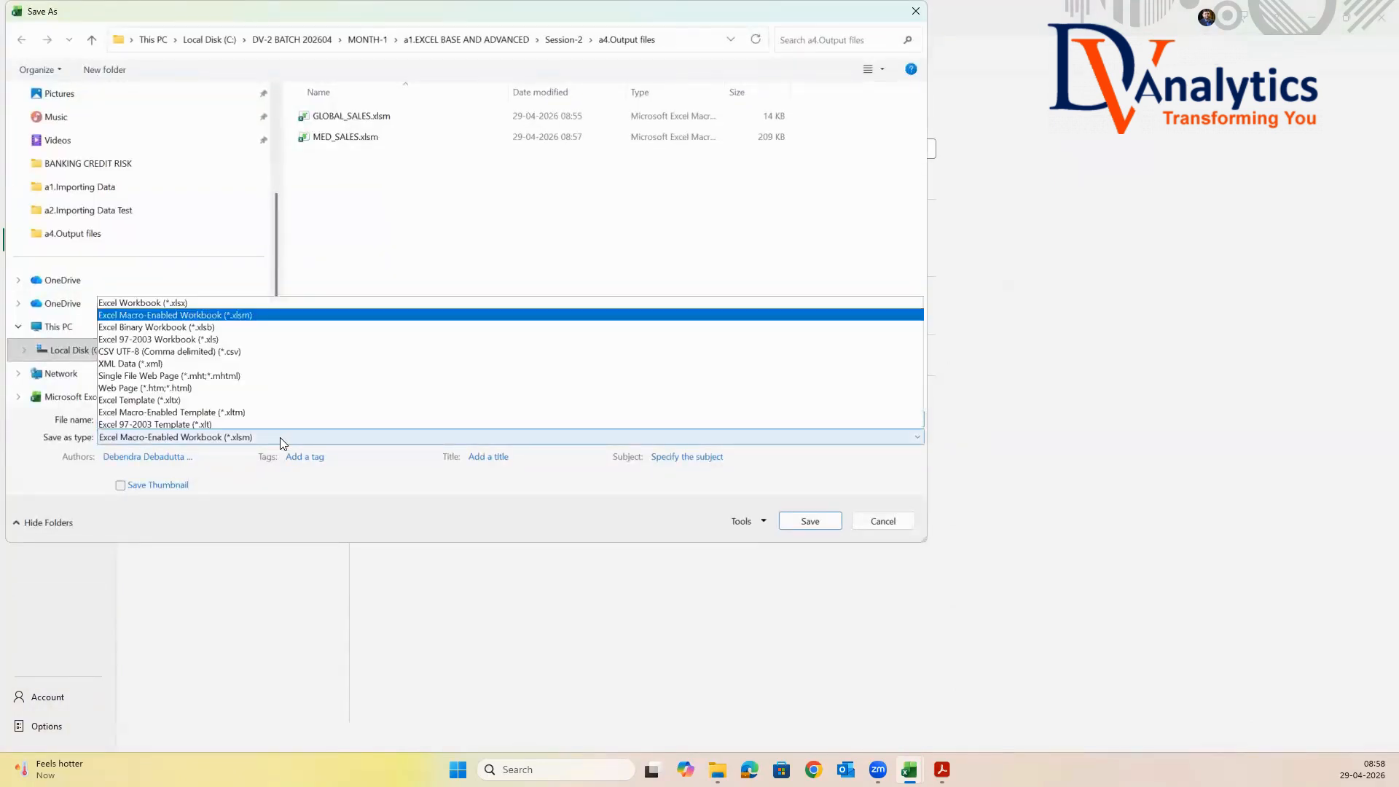
{"action": "left_click", "coordinate": [222, 106]}
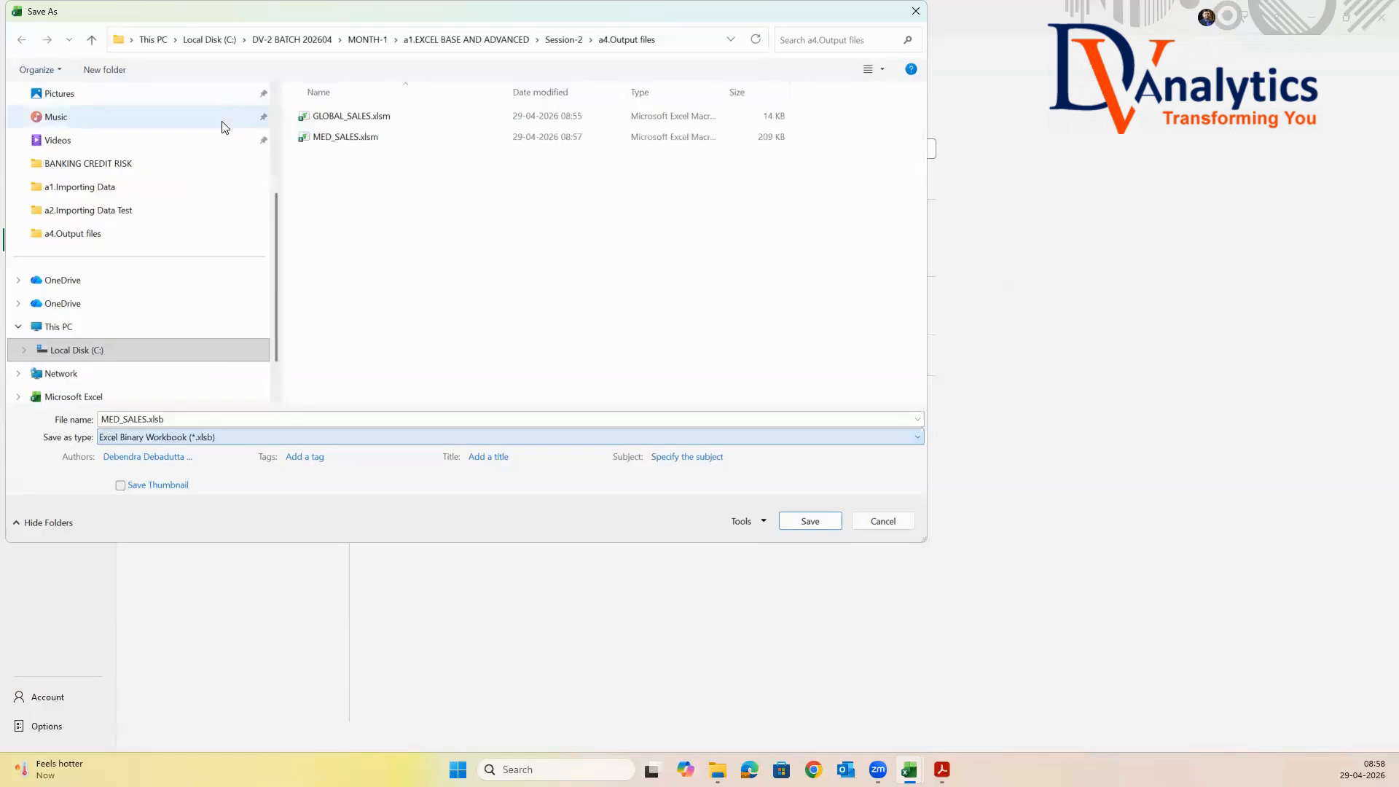
{"action": "left_click", "coordinate": [811, 520]}
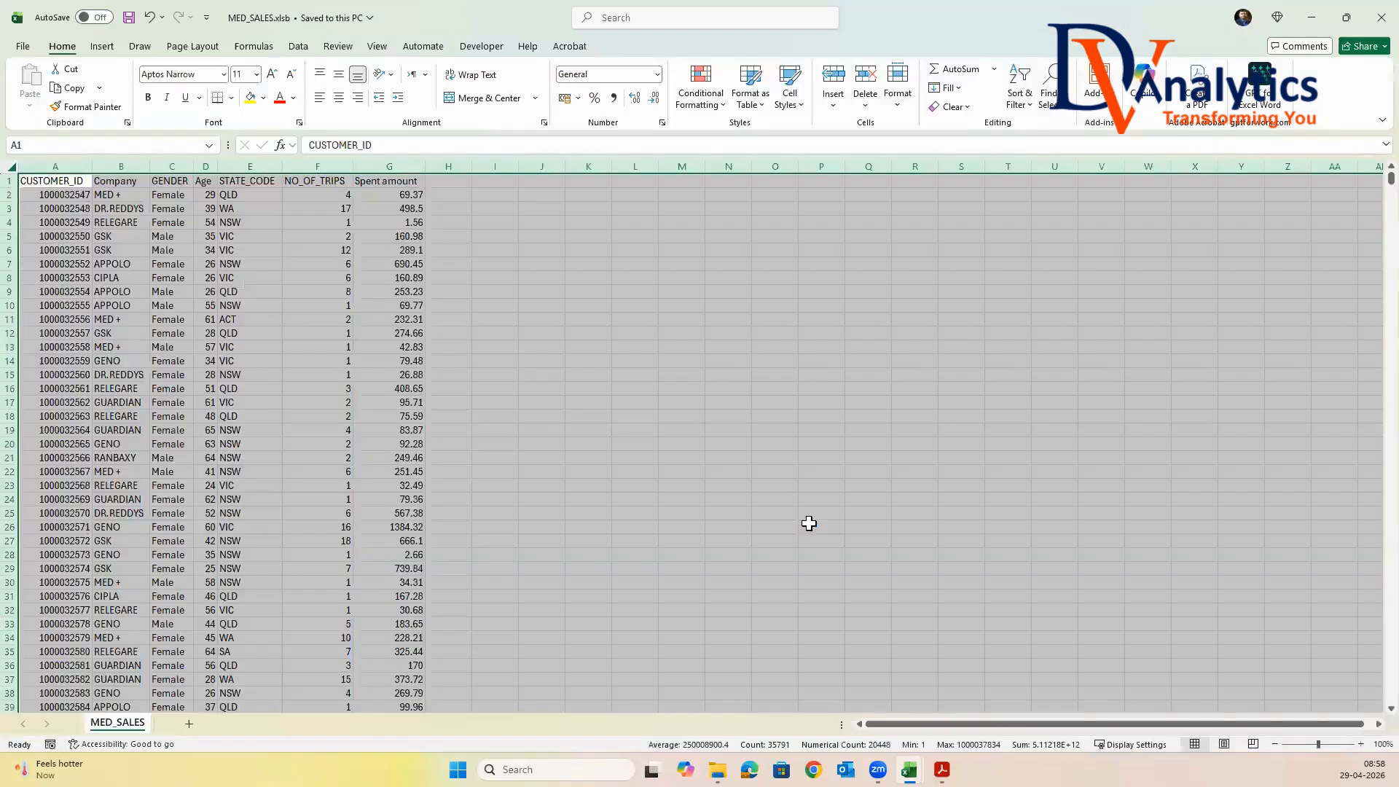
Switch to File Explorer and check the exported files in Session-2's a4.Output files folder
{"action": "key", "text": "alt+Tab"}
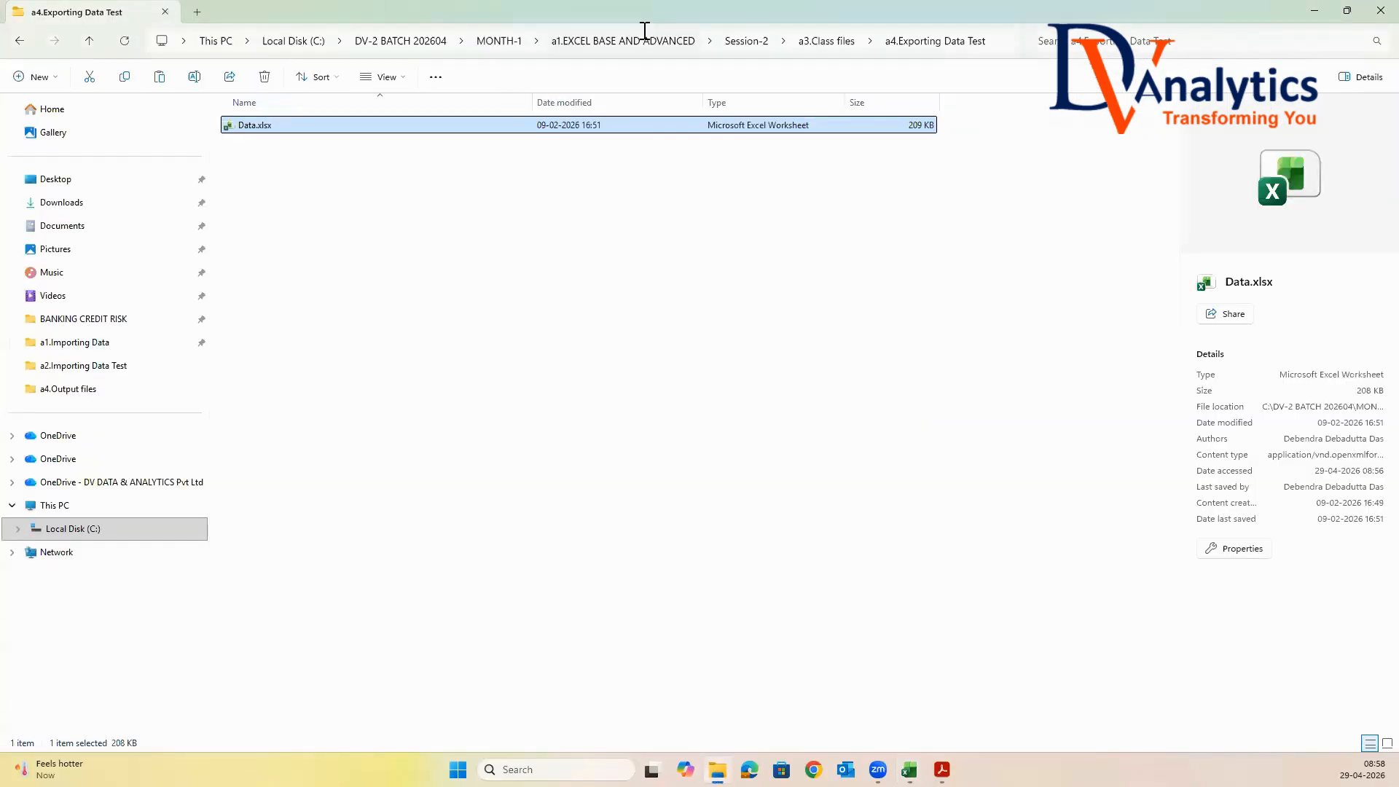
{"action": "left_click", "coordinate": [741, 48]}
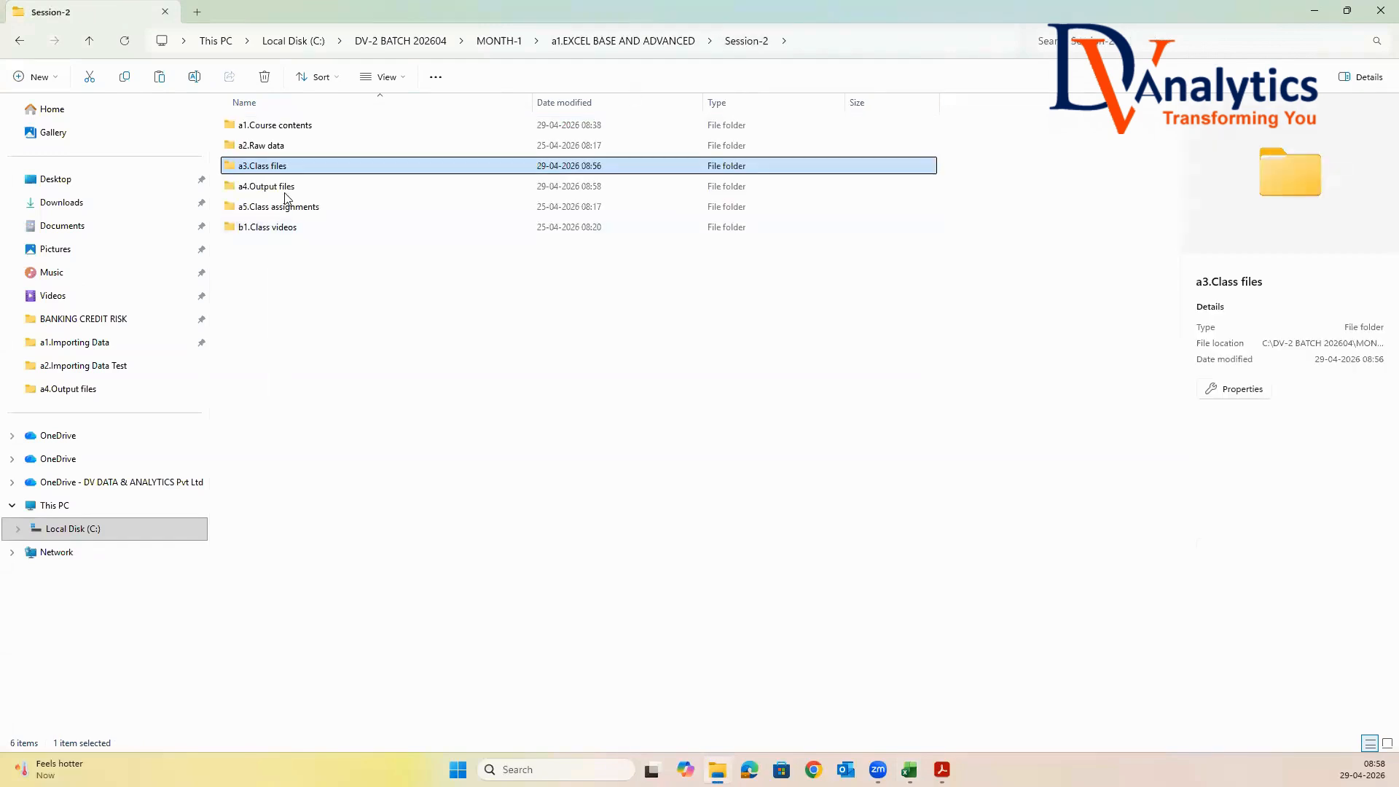
{"action": "double_click", "coordinate": [284, 192]}
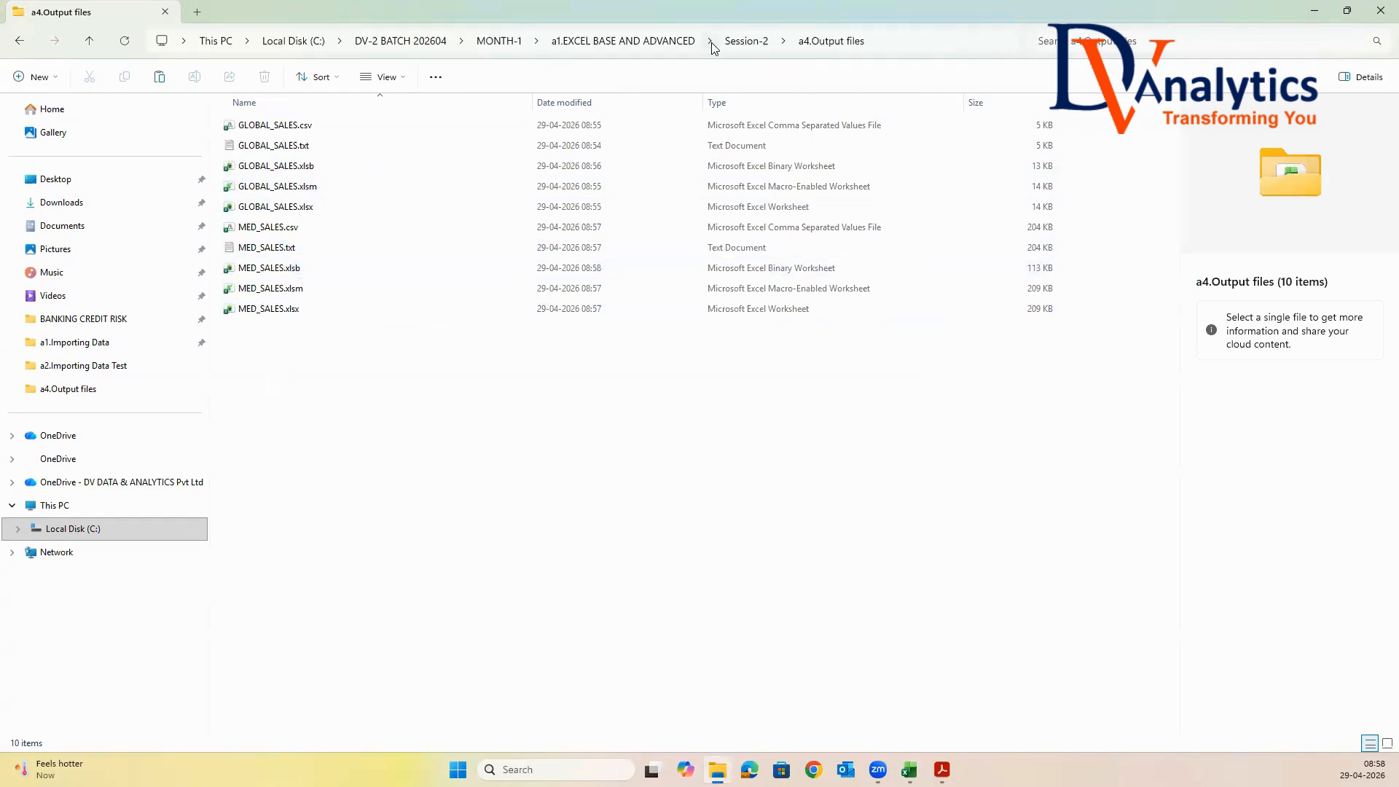
Copy the a5.Data Importing from SQL DB folder from Session-2's a2.Raw data into a3.Class files
{"action": "left_click", "coordinate": [681, 42]}
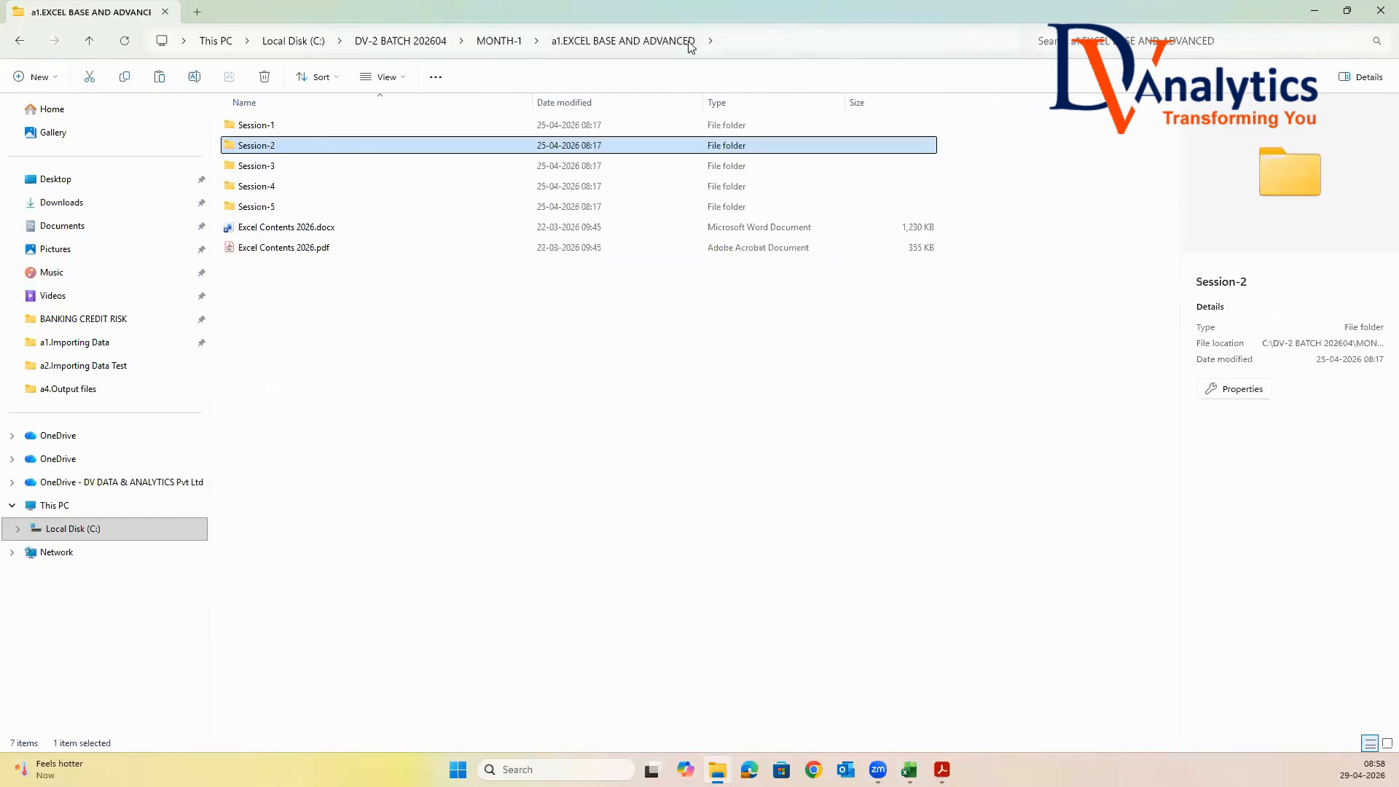
{"action": "double_click", "coordinate": [282, 147]}
{"action": "double_click", "coordinate": [281, 148]}
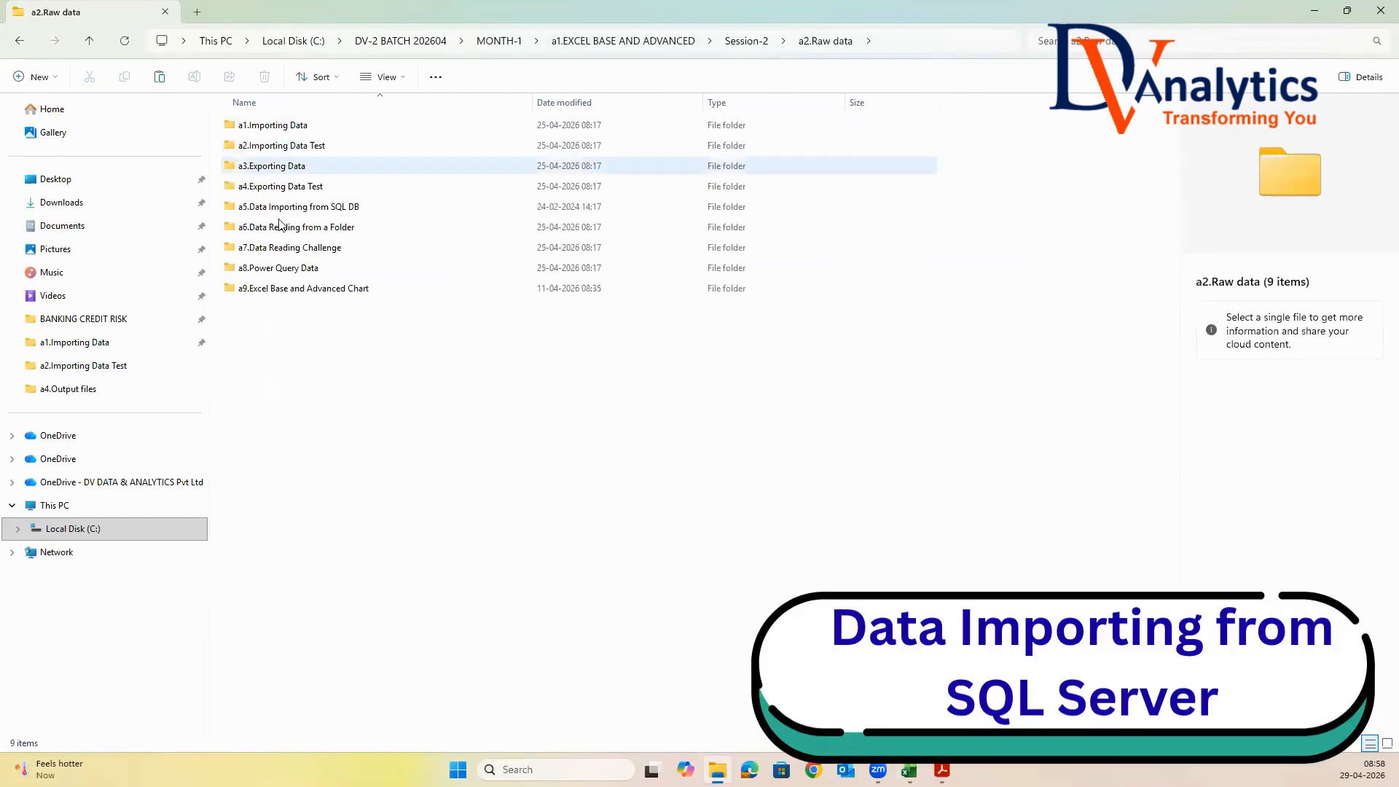
{"action": "left_click", "coordinate": [321, 210]}
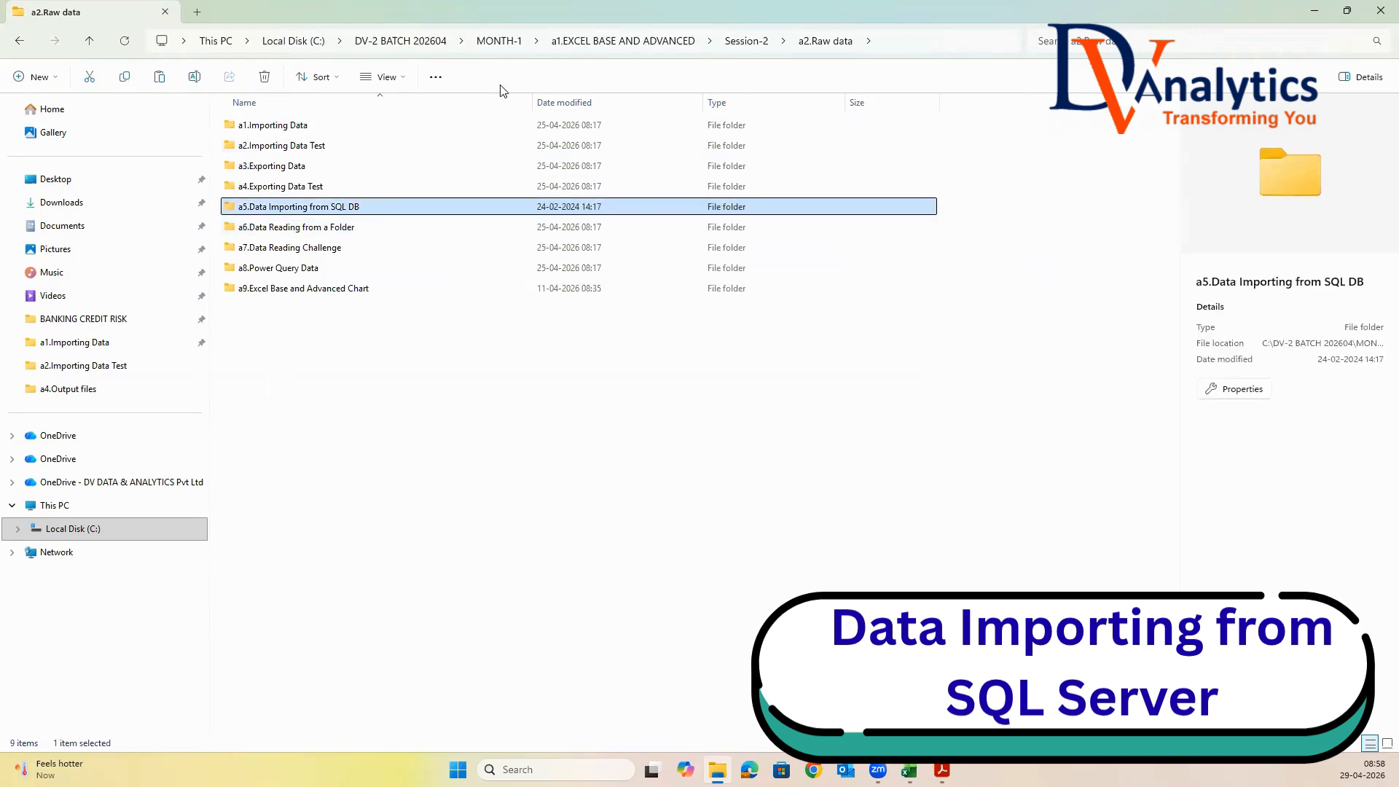
{"action": "left_click", "coordinate": [745, 41]}
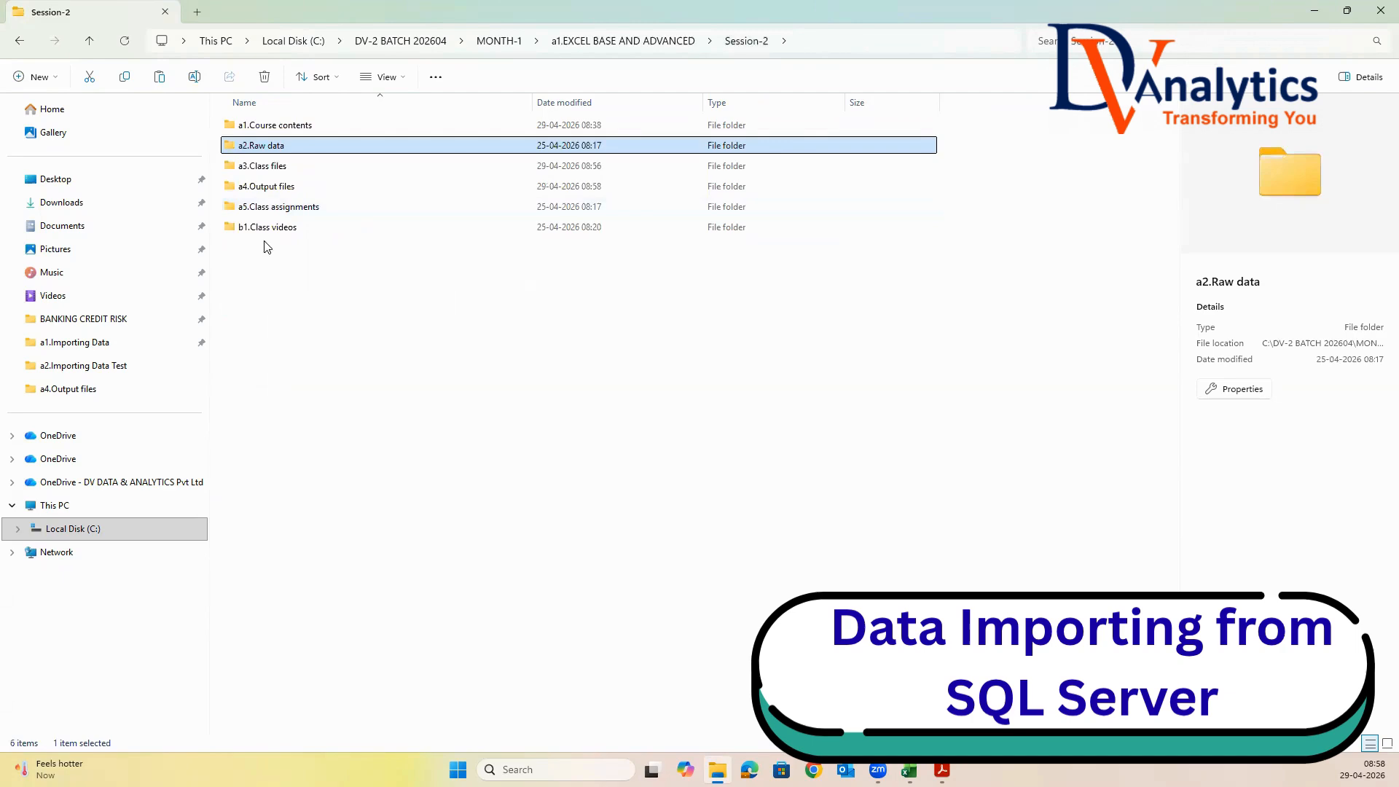
{"action": "double_click", "coordinate": [279, 168]}
{"action": "key", "text": "ctrl+v"}
{"action": "left_click", "coordinate": [424, 290]}
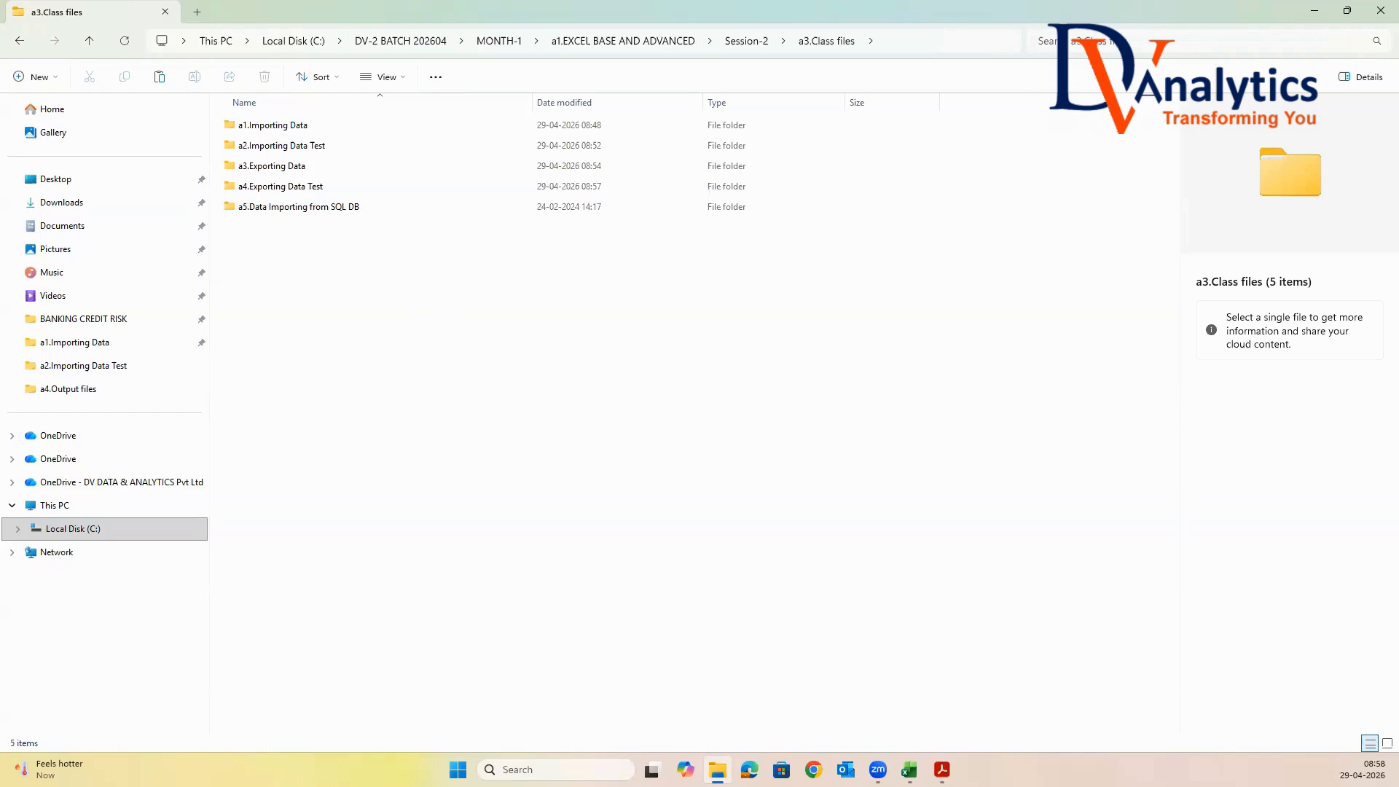
Search Windows for SQL, launch SQL Server Management Studio 22 and maximize its window
{"action": "left_click", "coordinate": [540, 769]}
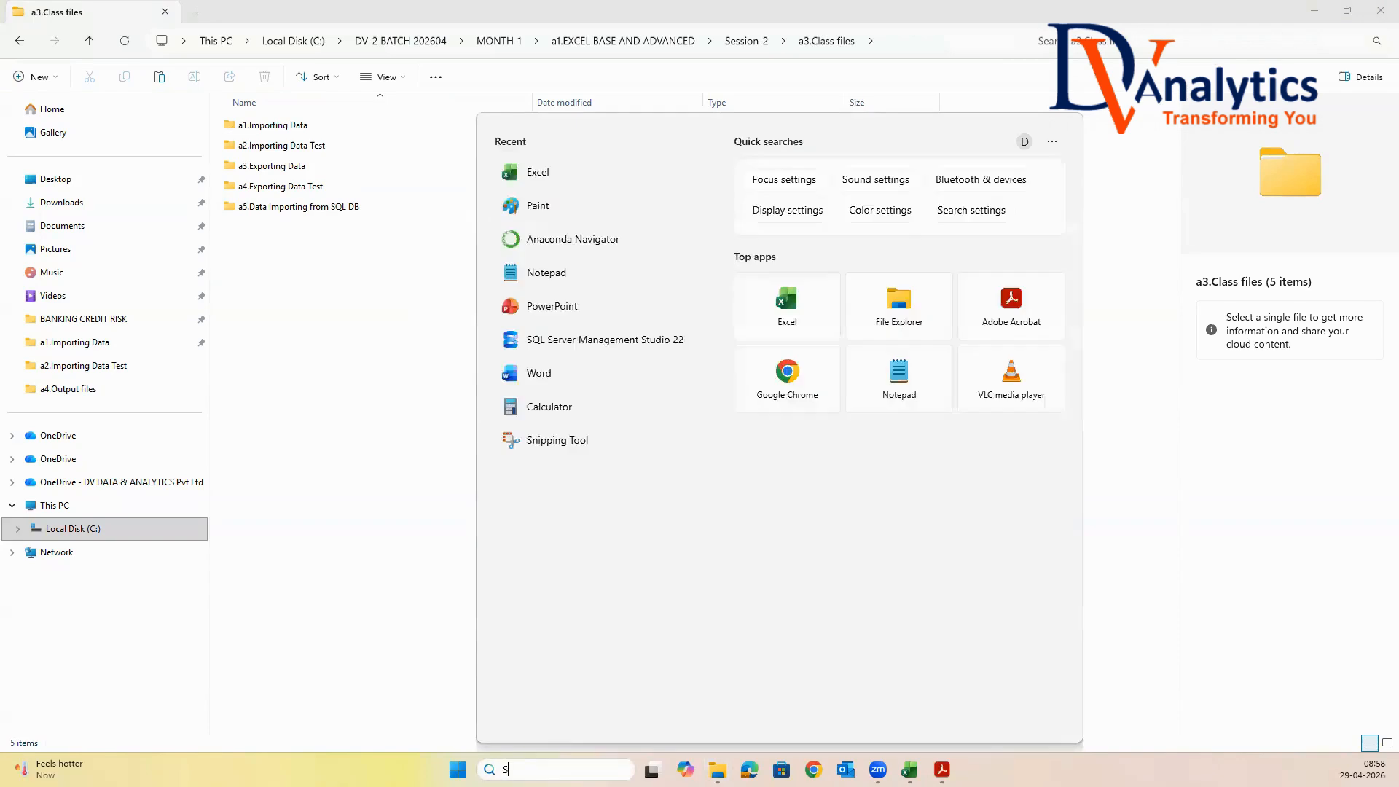
{"action": "type", "text": "SQL"}
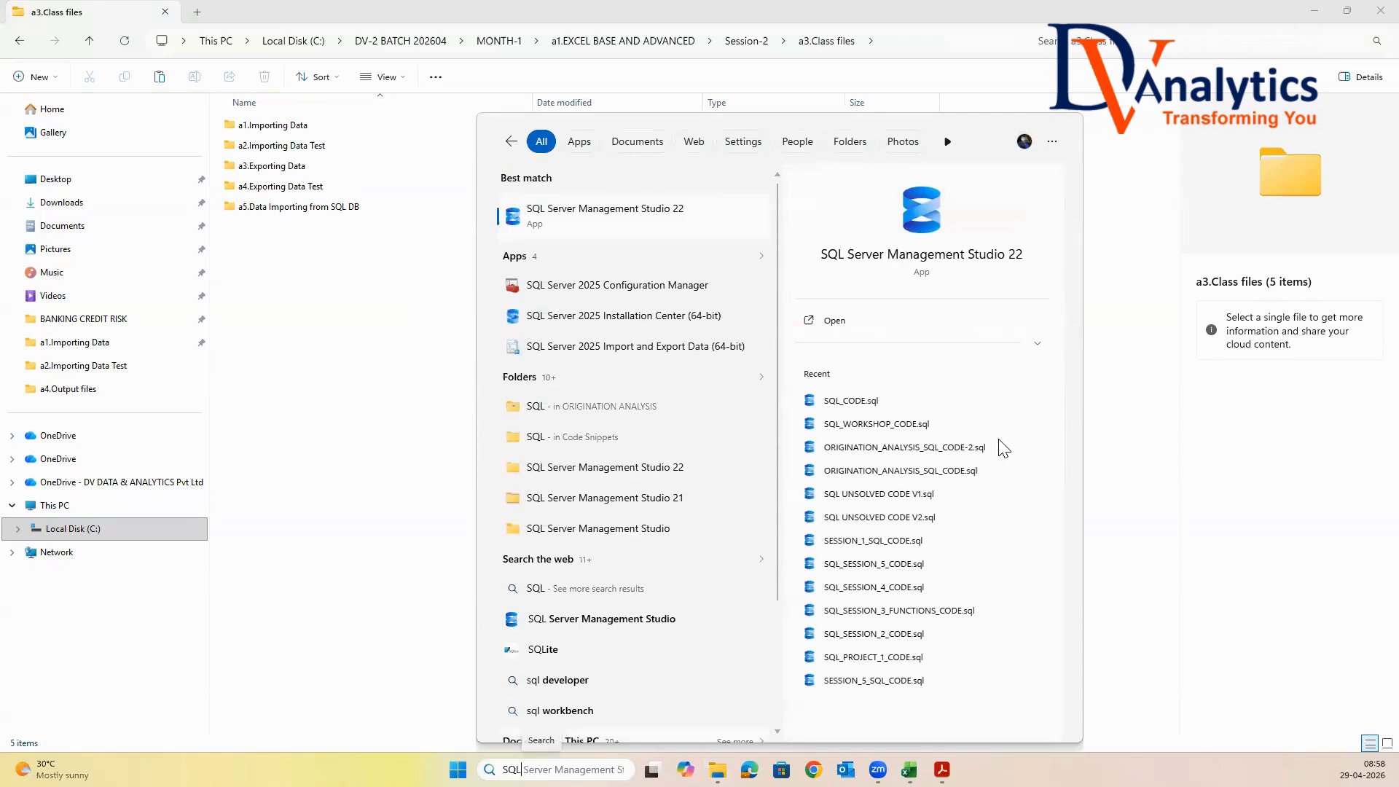
{"action": "left_click", "coordinate": [942, 216]}
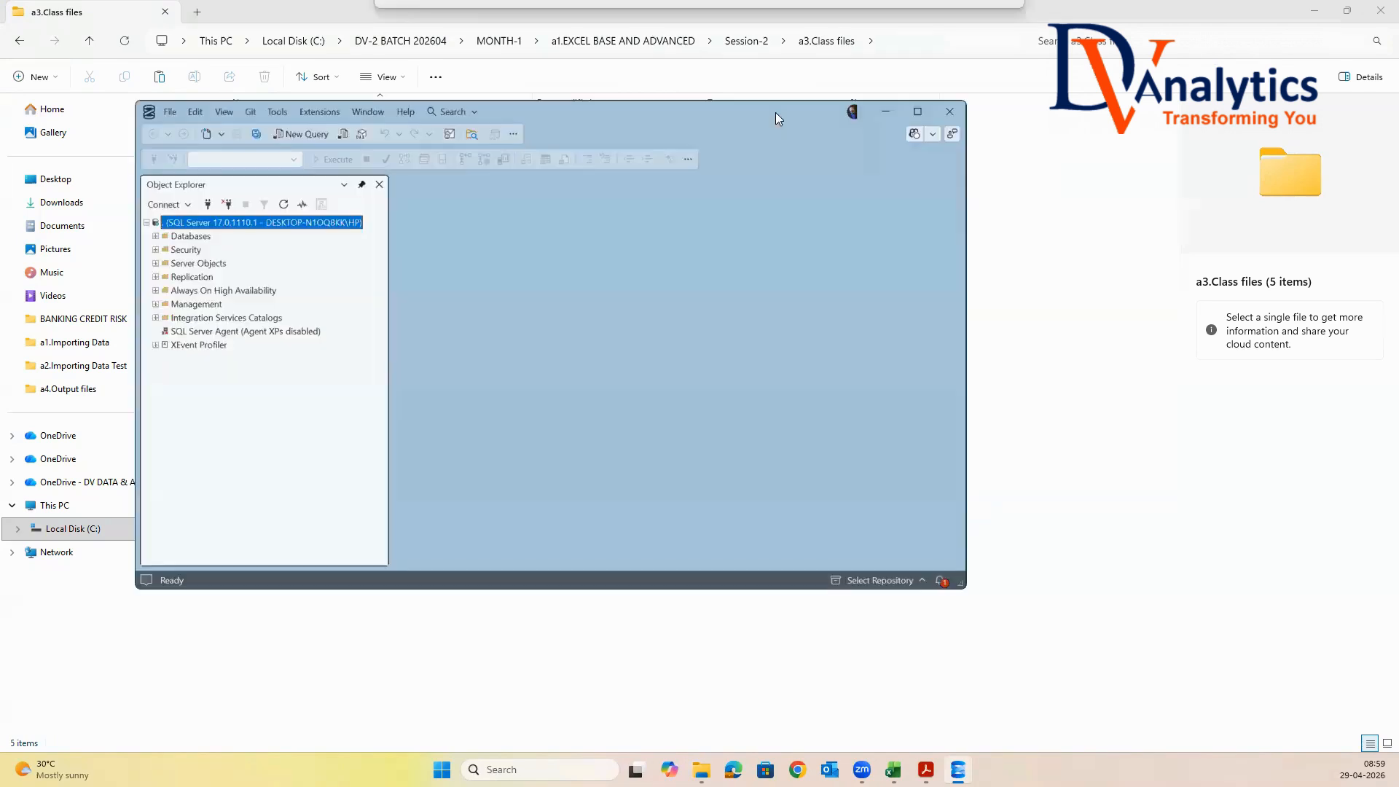
{"action": "left_click", "coordinate": [924, 112]}
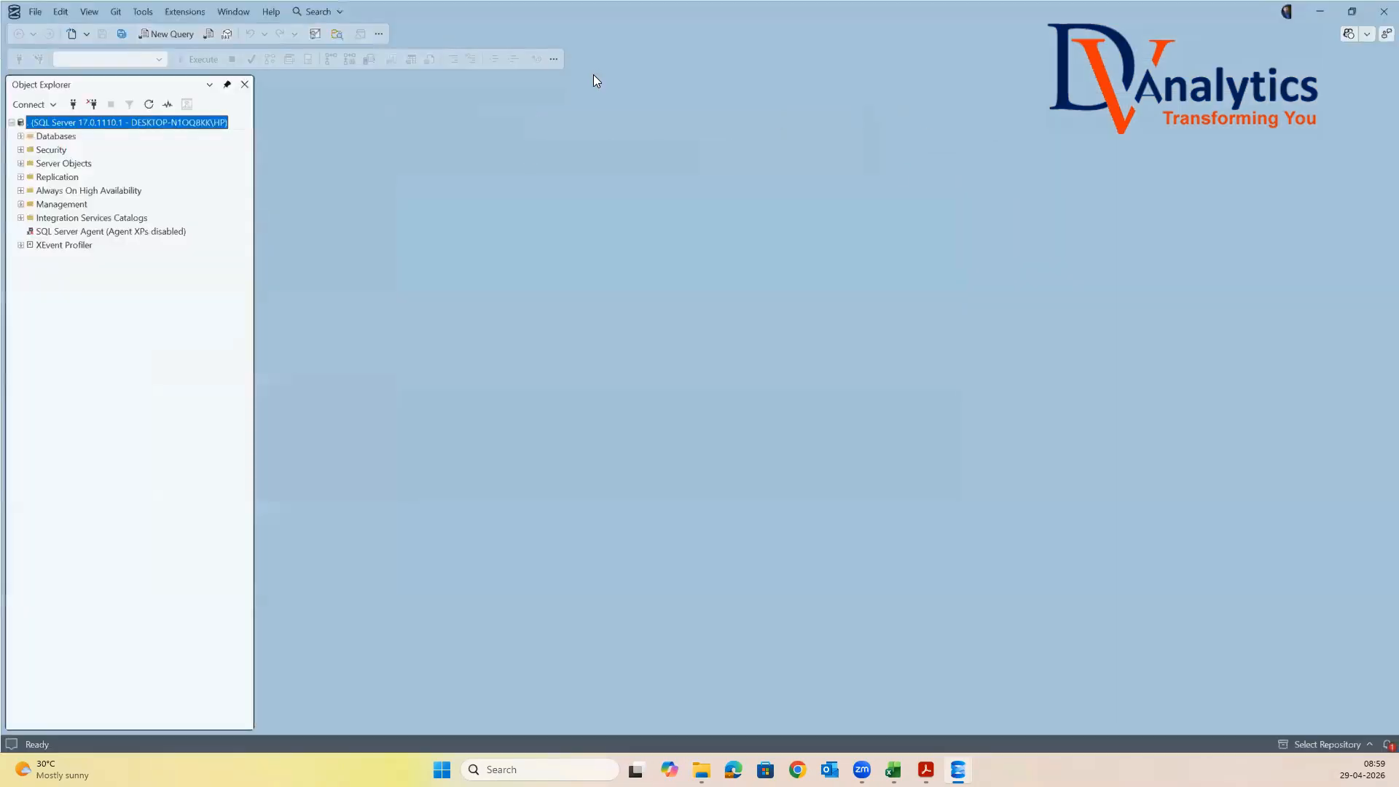
Locate the dbo.MED_SALES table in the BATCH_202602 database, then minimize SQL Server Management Studio
{"action": "left_click", "coordinate": [21, 137]}
{"action": "left_click", "coordinate": [70, 192]}
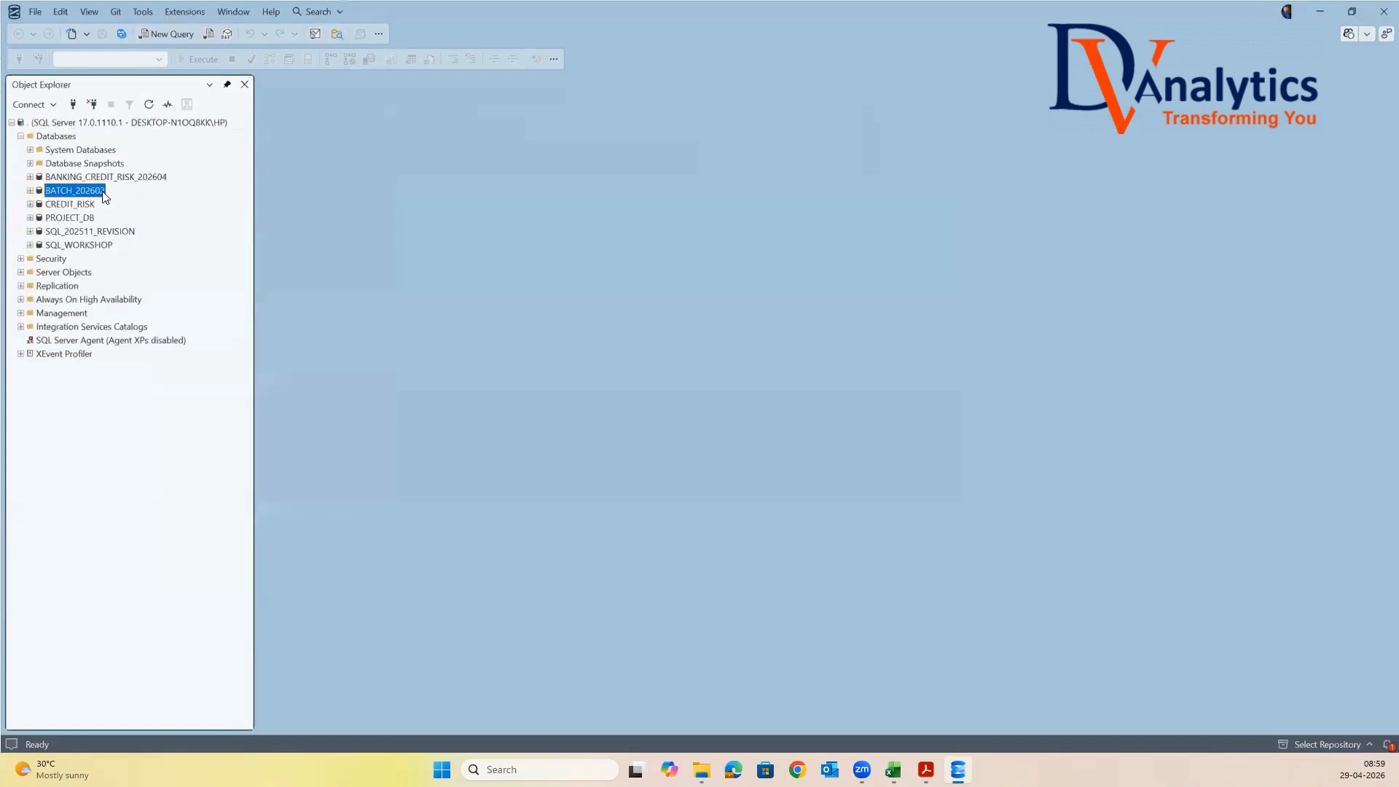
{"action": "left_click", "coordinate": [30, 191]}
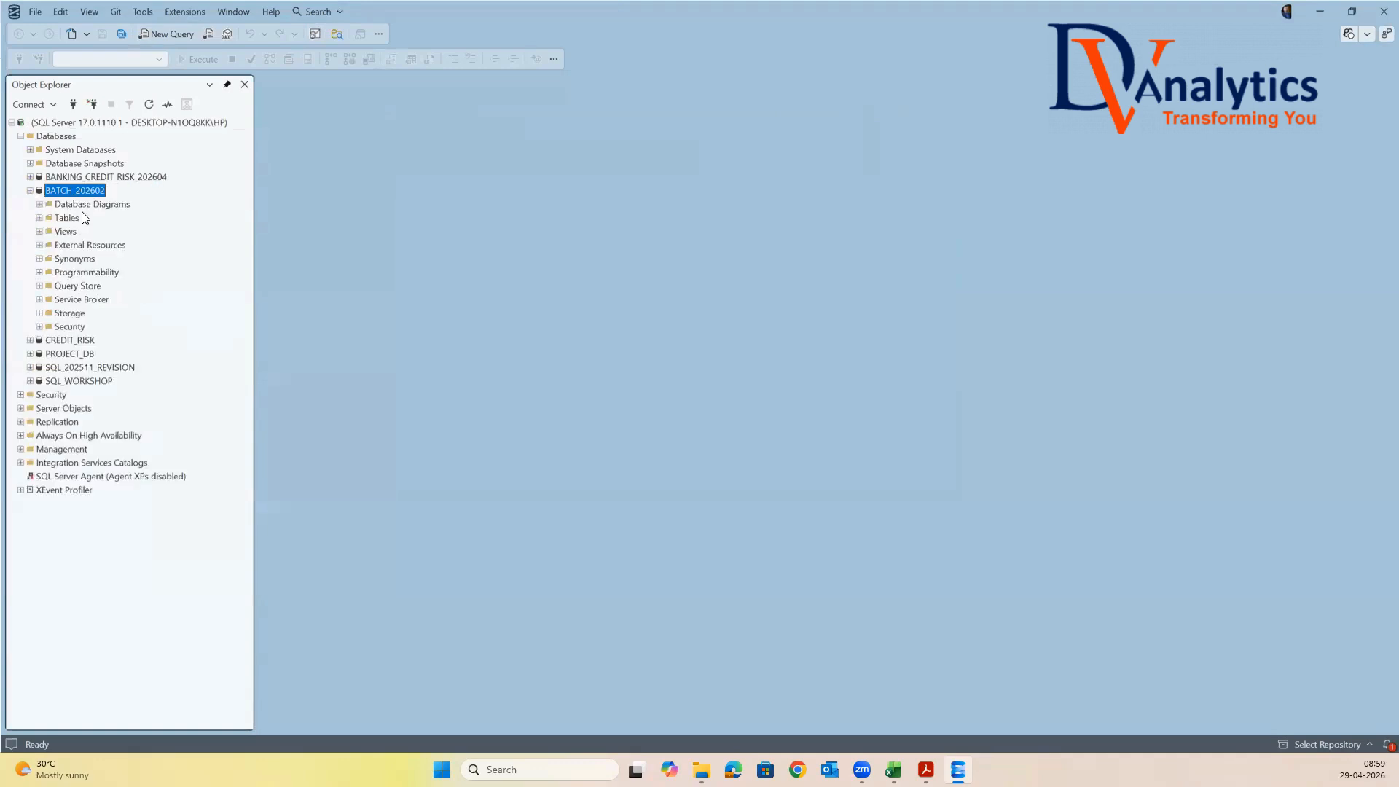
{"action": "left_click", "coordinate": [66, 219]}
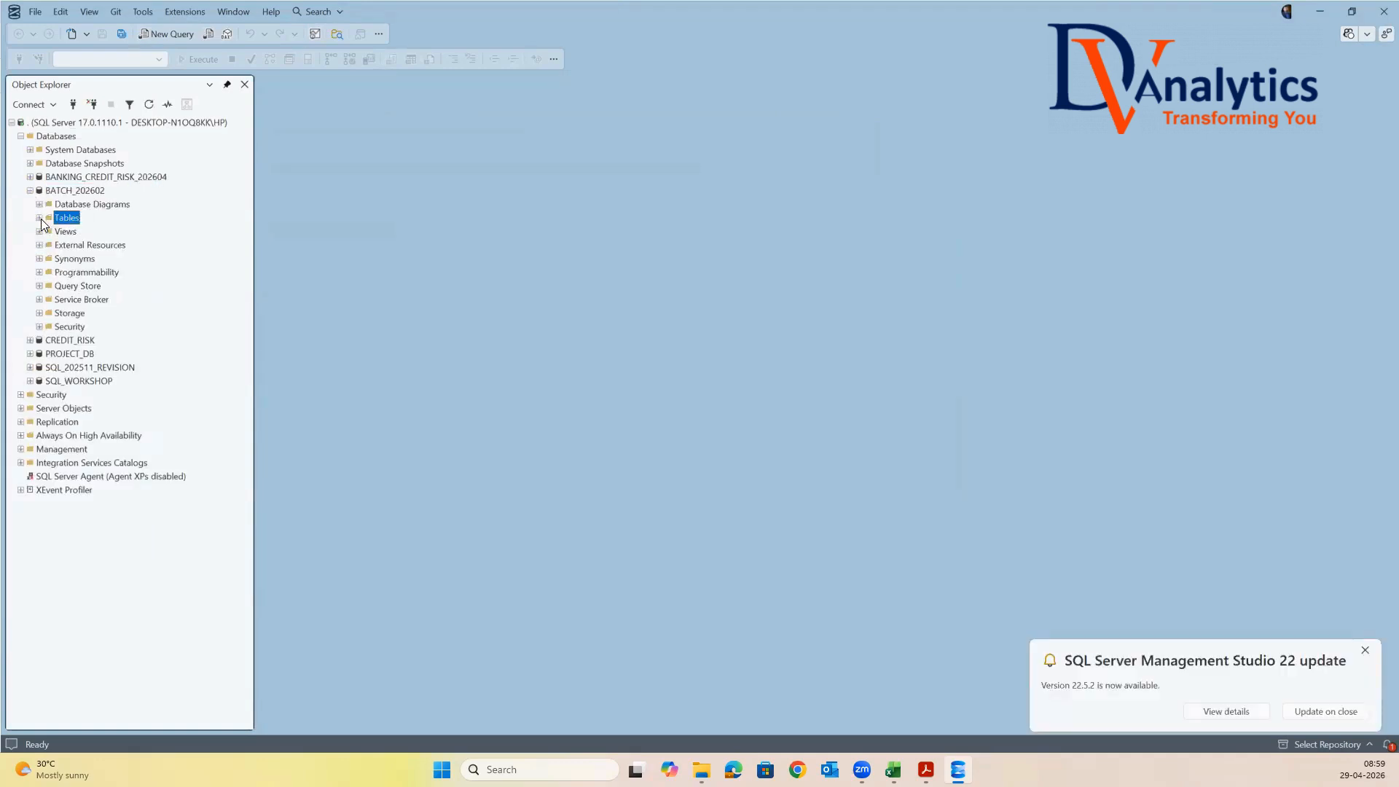
{"action": "left_click", "coordinate": [40, 218]}
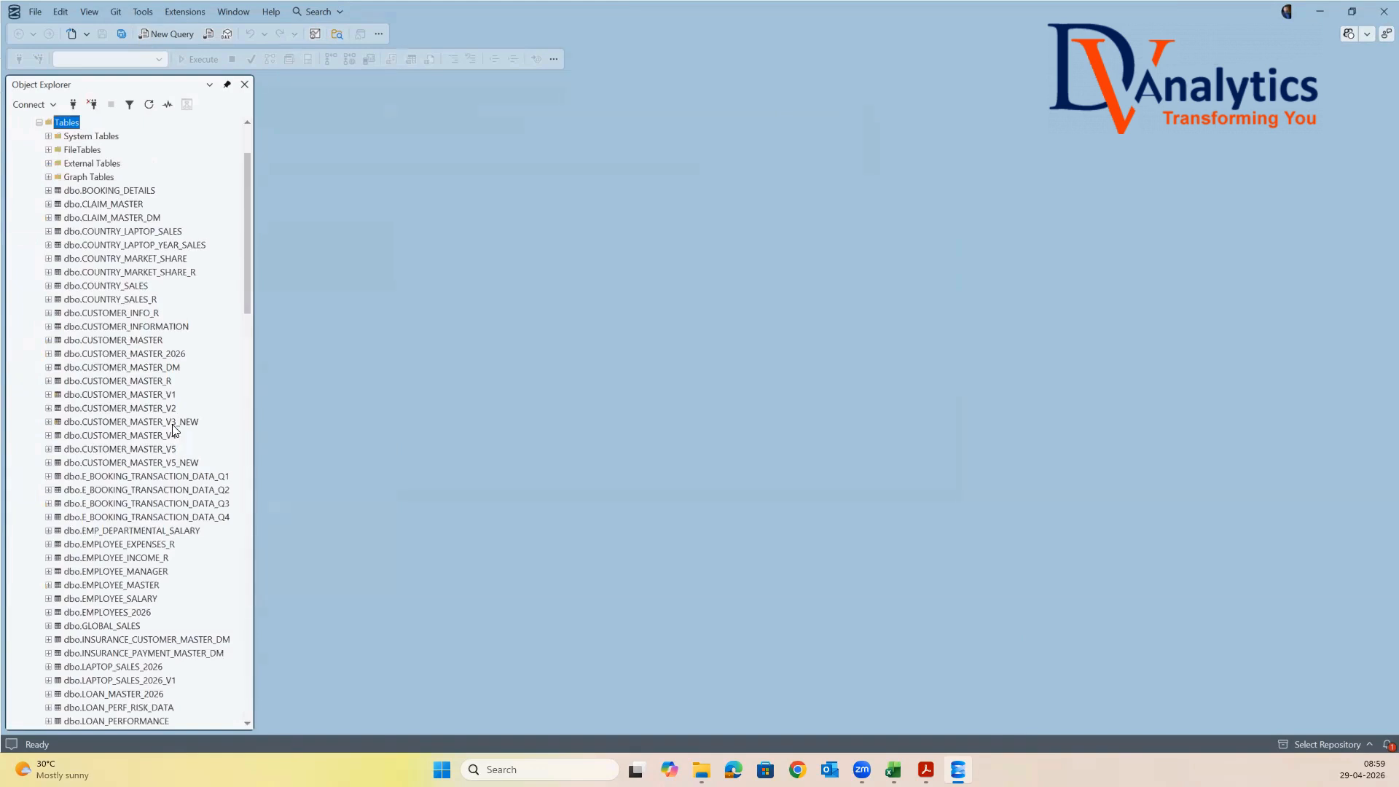
{"action": "scroll", "coordinate": [174, 428], "scroll_direction": "down", "scroll_amount": 4}
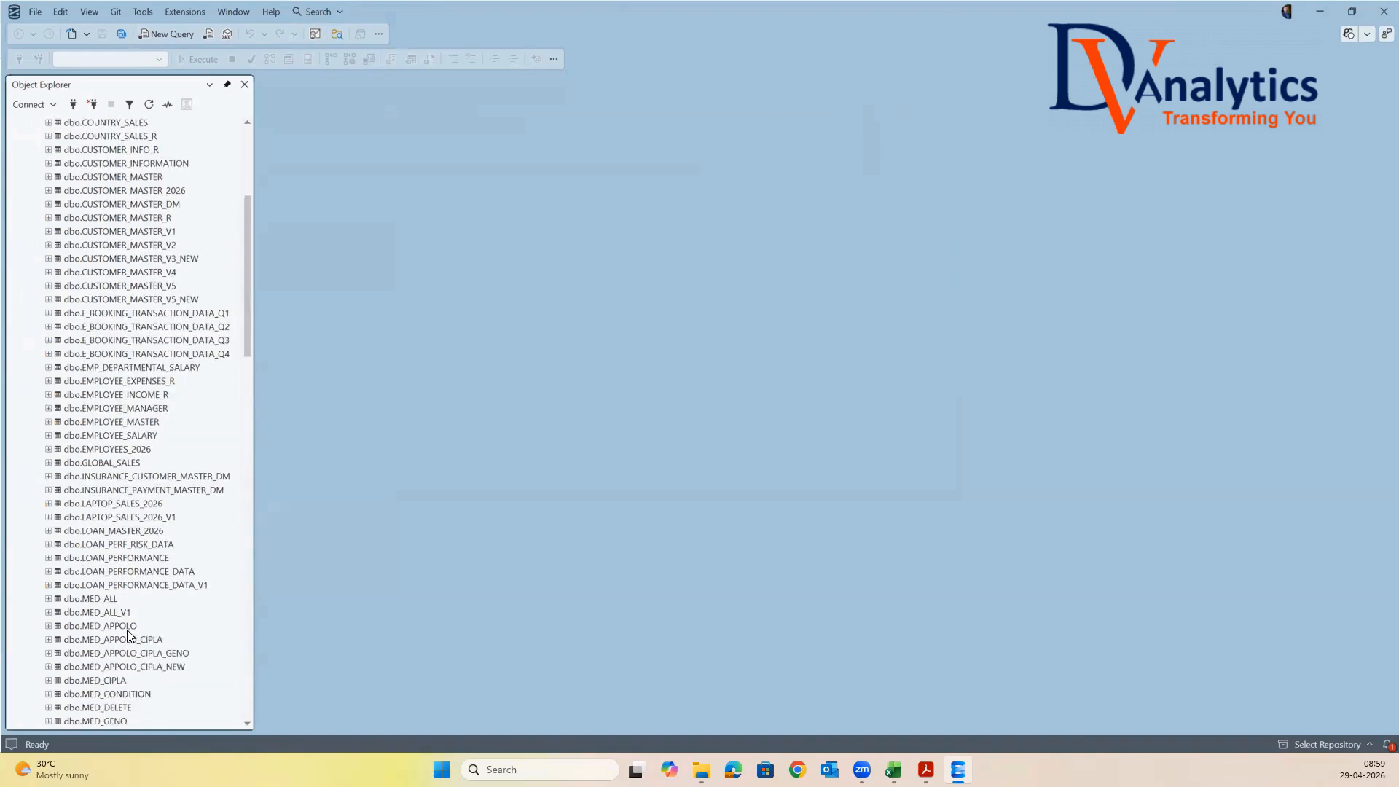
{"action": "scroll", "coordinate": [129, 634], "scroll_direction": "down", "scroll_amount": 1}
{"action": "scroll", "coordinate": [131, 620], "scroll_direction": "down", "scroll_amount": 1}
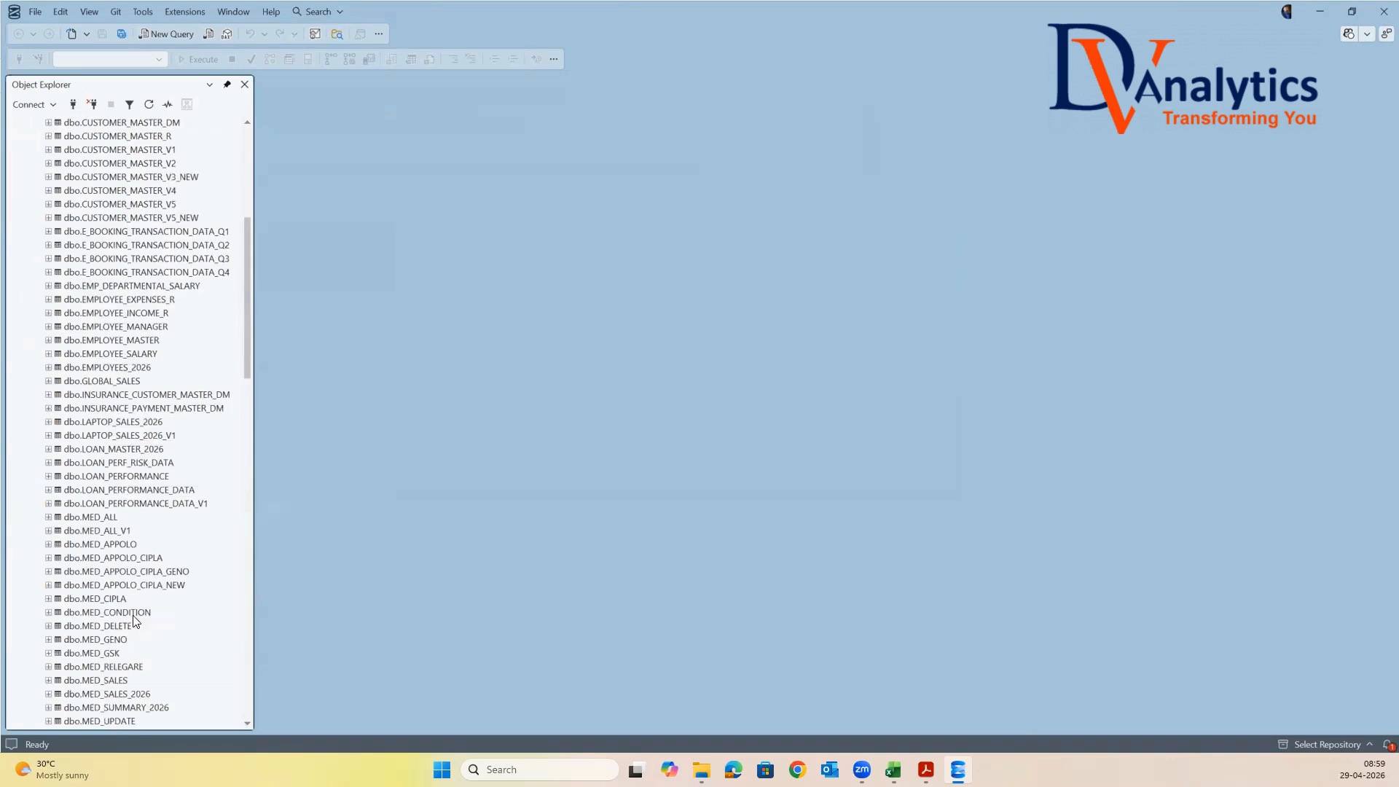
{"action": "scroll", "coordinate": [133, 619], "scroll_direction": "down", "scroll_amount": 1}
{"action": "left_click", "coordinate": [95, 639]}
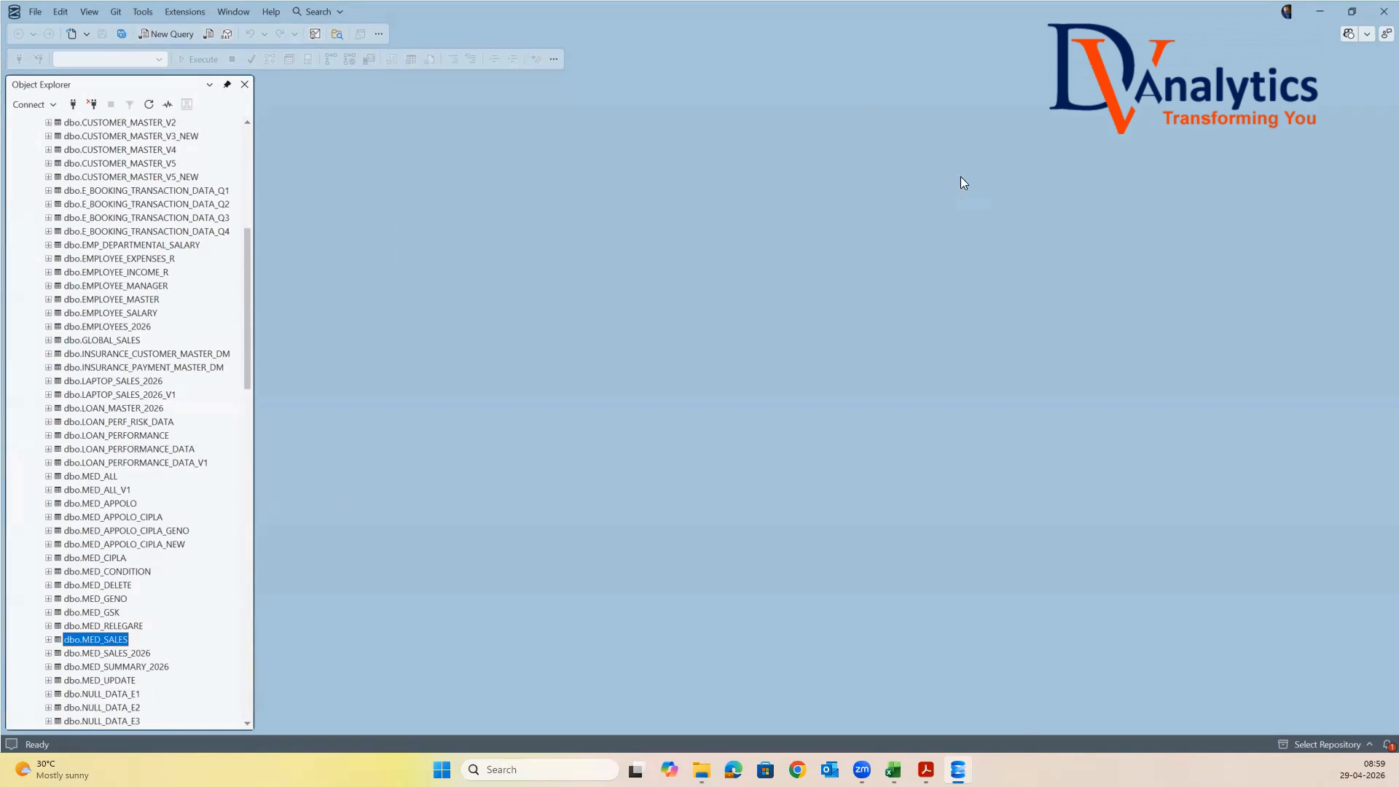
{"action": "left_click", "coordinate": [1320, 12]}
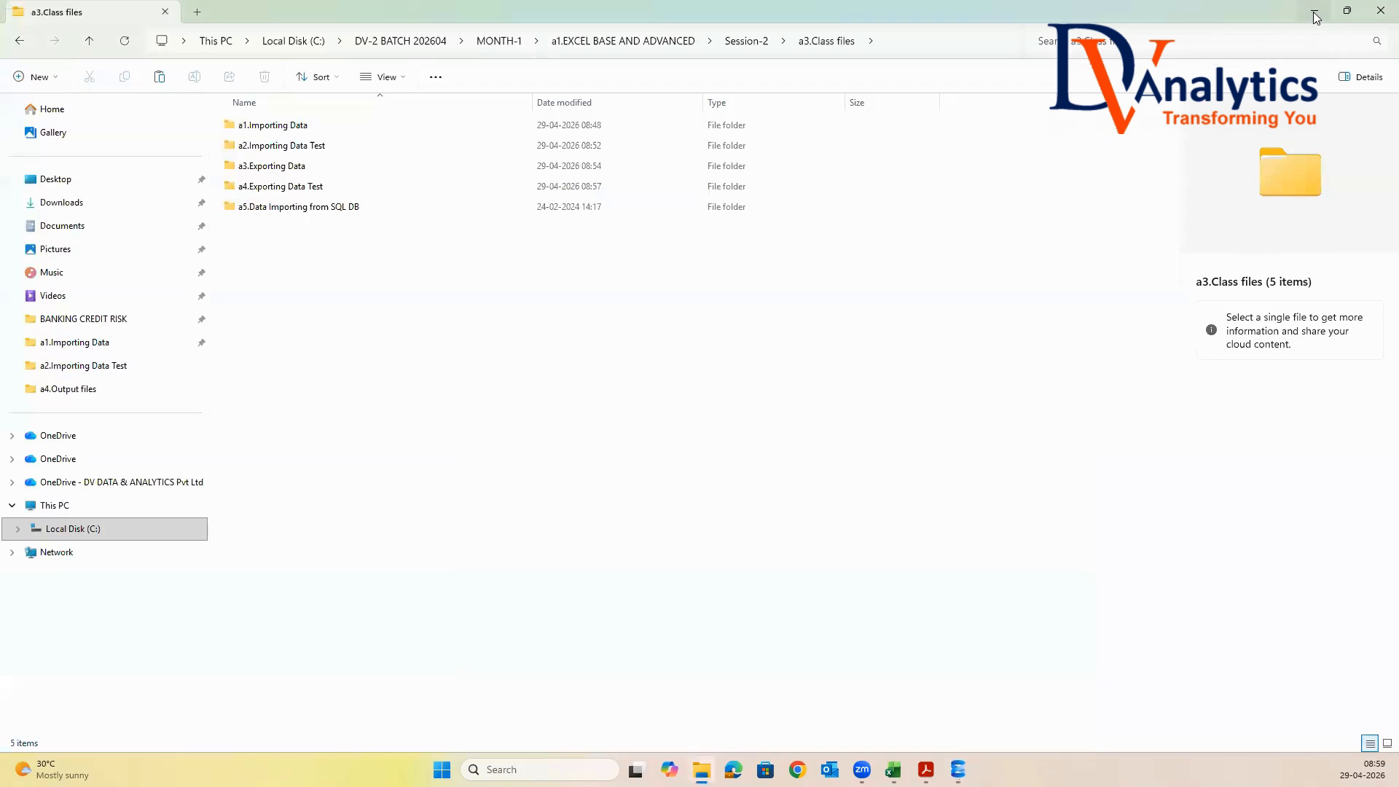
Create an Excel worksheet file named DATA IMPORTING FROM SQL SERVER in the a5.Data Importing from SQL DB folder of a3.Class files
{"action": "double_click", "coordinate": [335, 207]}
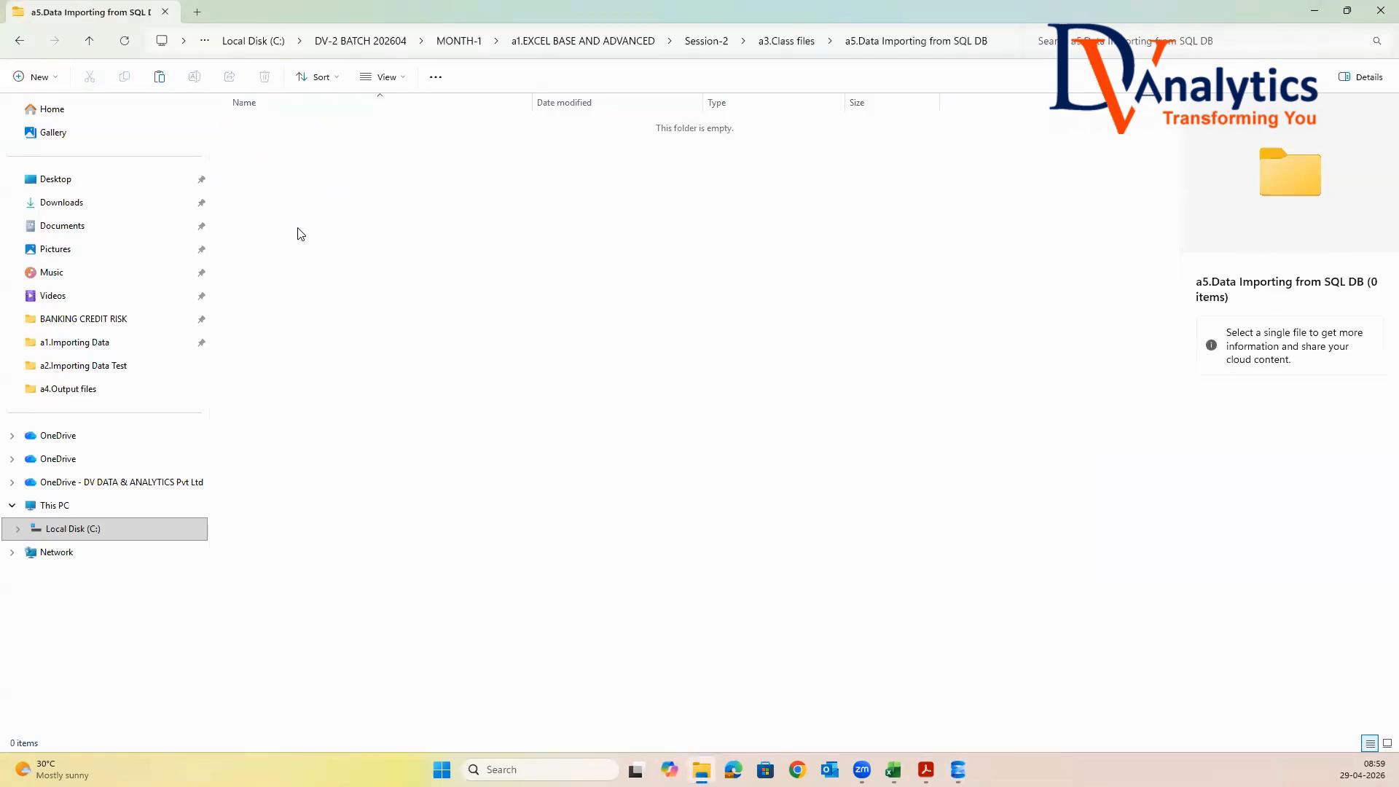
{"action": "right_click", "coordinate": [268, 177]}
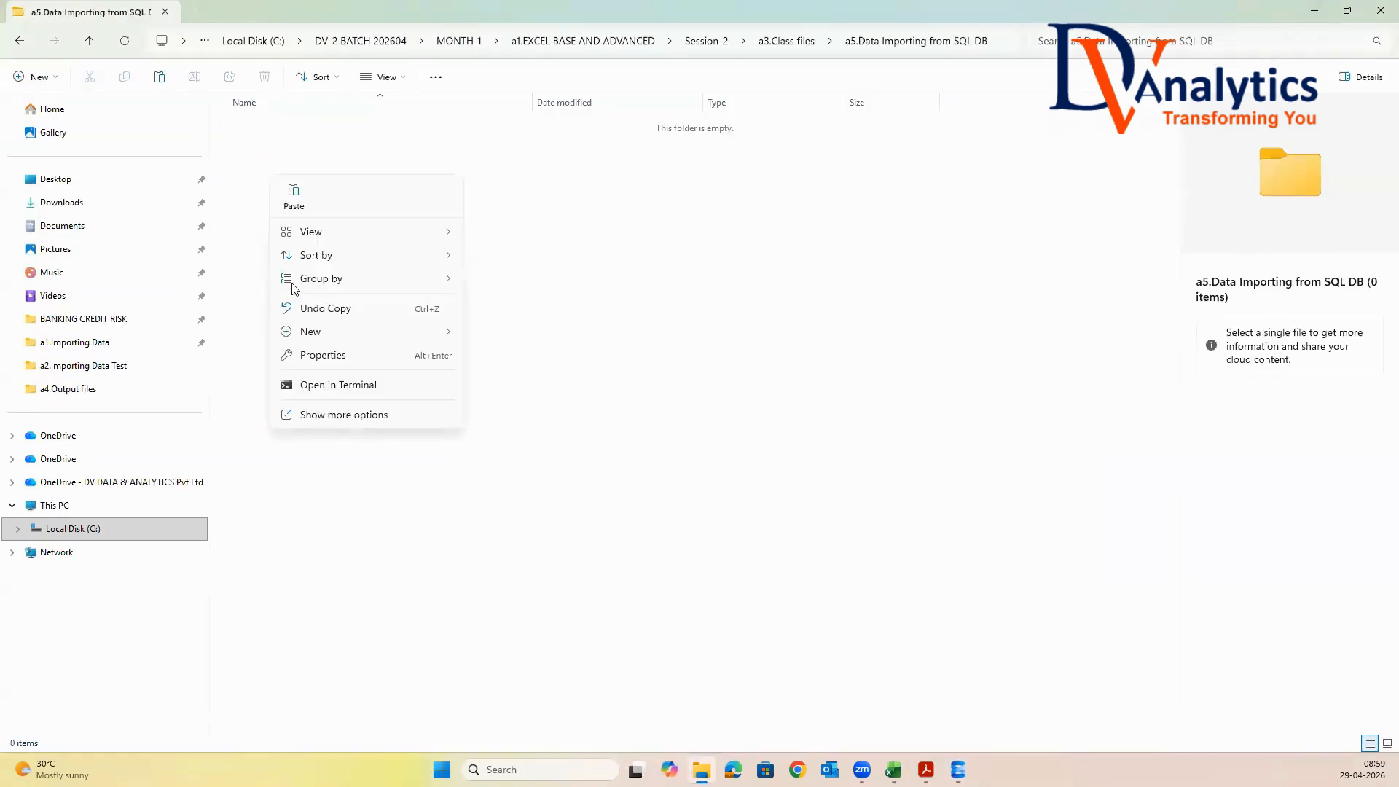
{"action": "mouse_move", "coordinate": [311, 336]}
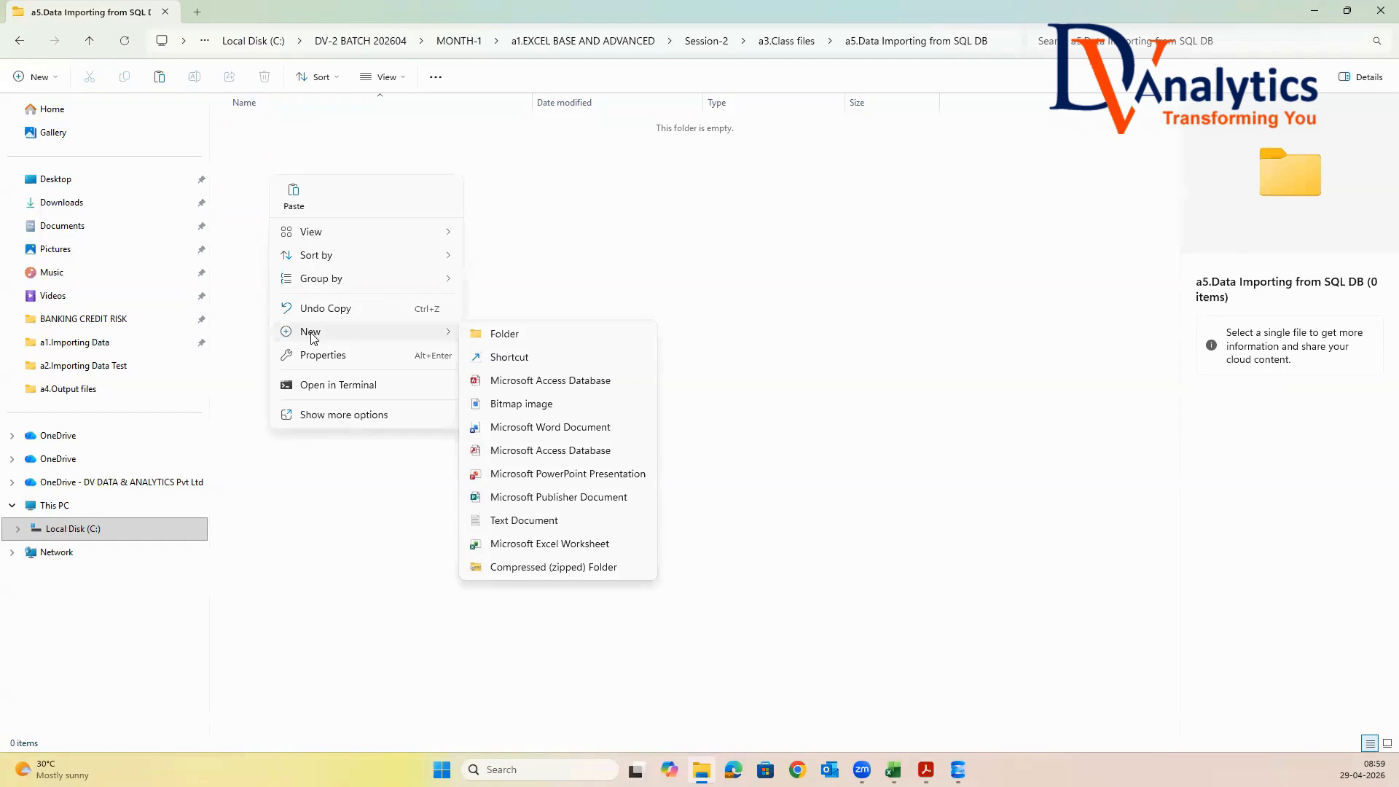
{"action": "left_click", "coordinate": [508, 545]}
{"action": "type", "text": "DATA IMPO"}
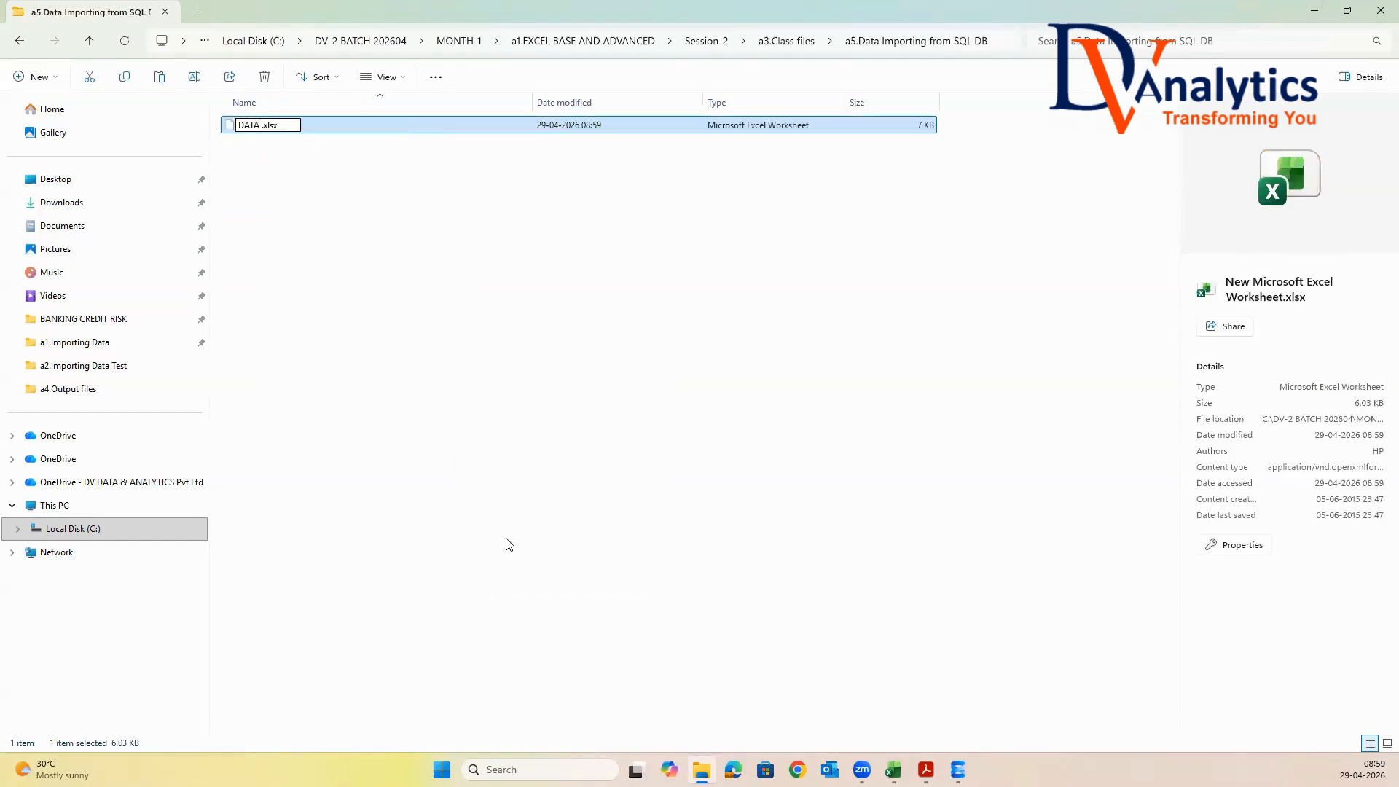
{"action": "type", "text": "RTING FROM S"}
{"action": "type", "text": "QL SERVER"}
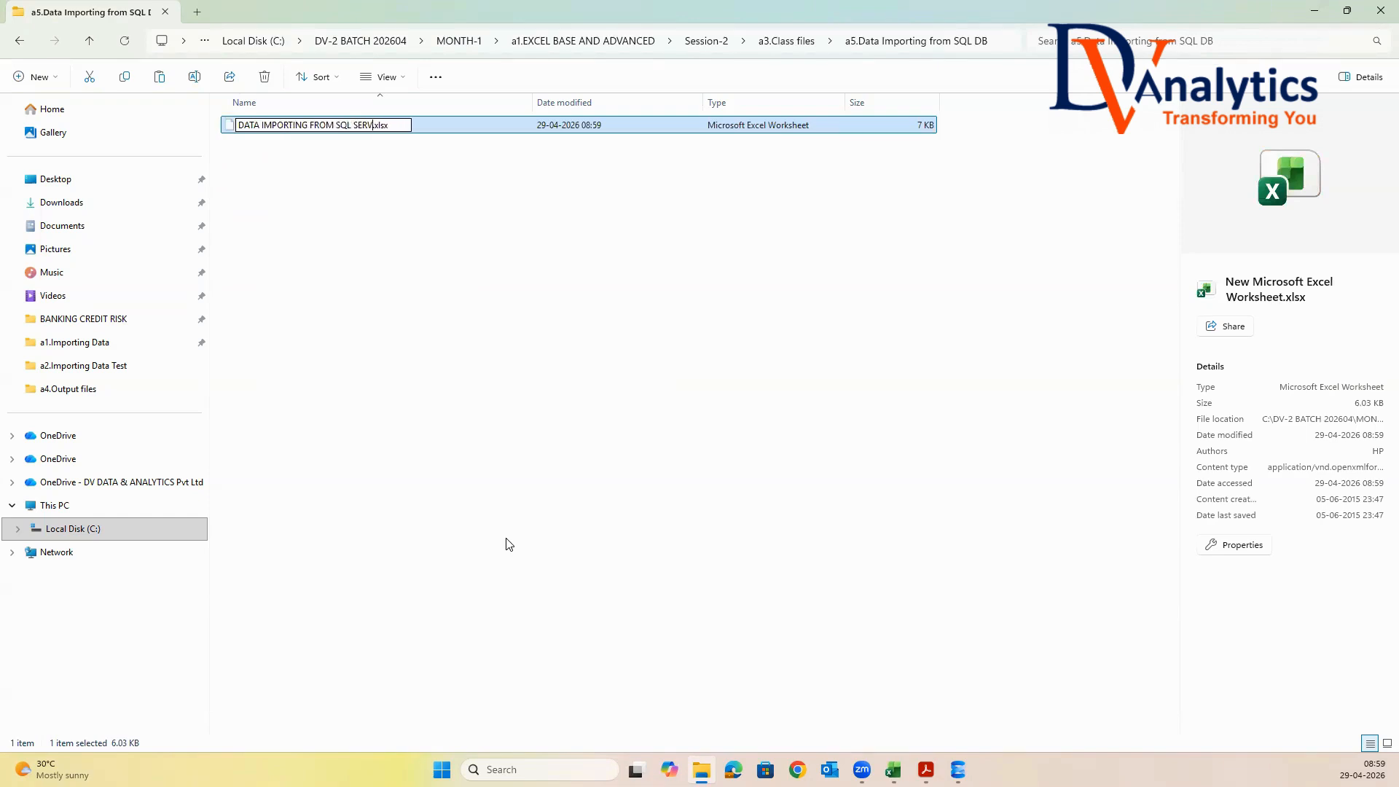
{"action": "left_click", "coordinate": [491, 481]}
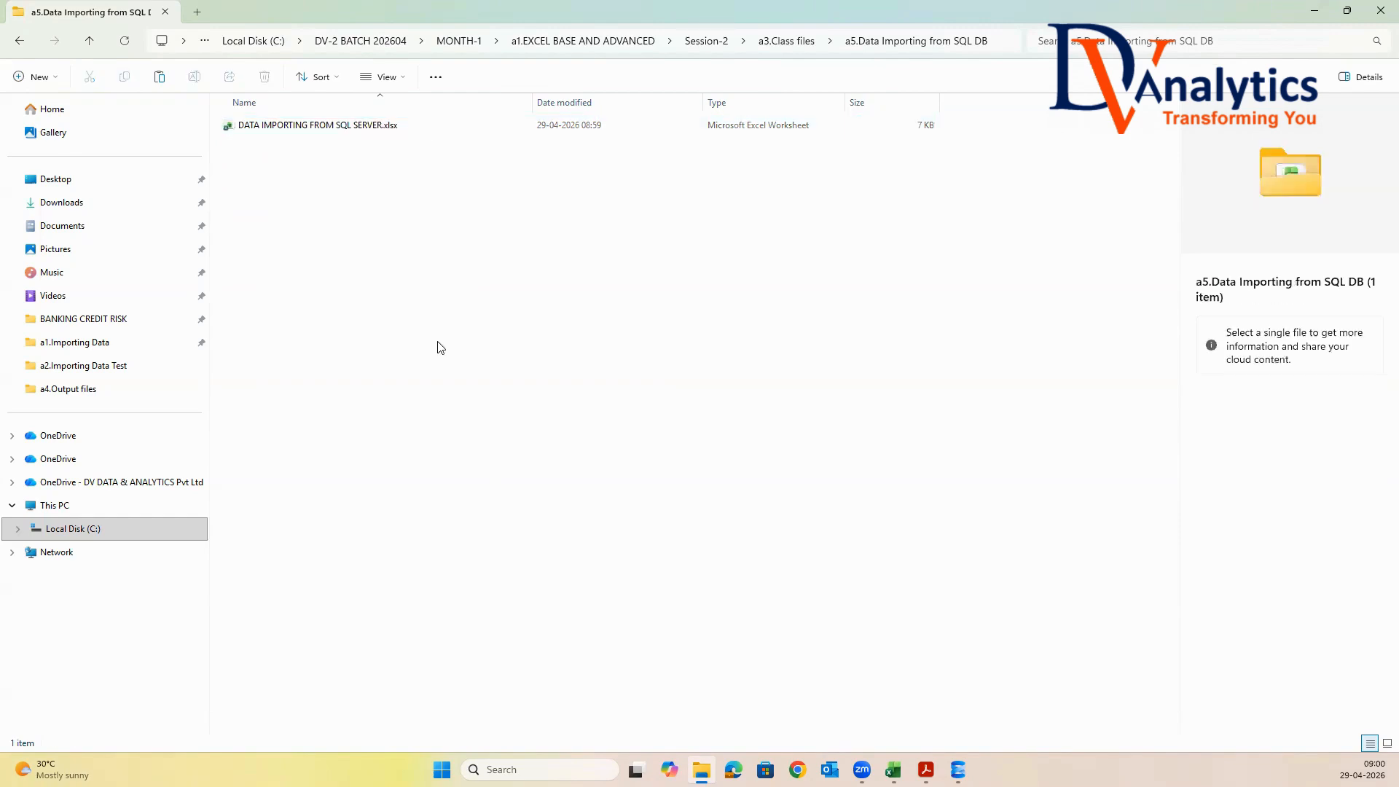
Open DATA IMPORTING FROM SQL SERVER.xlsx in Excel and start a data import from a SQL Server database
{"action": "left_click", "coordinate": [337, 126]}
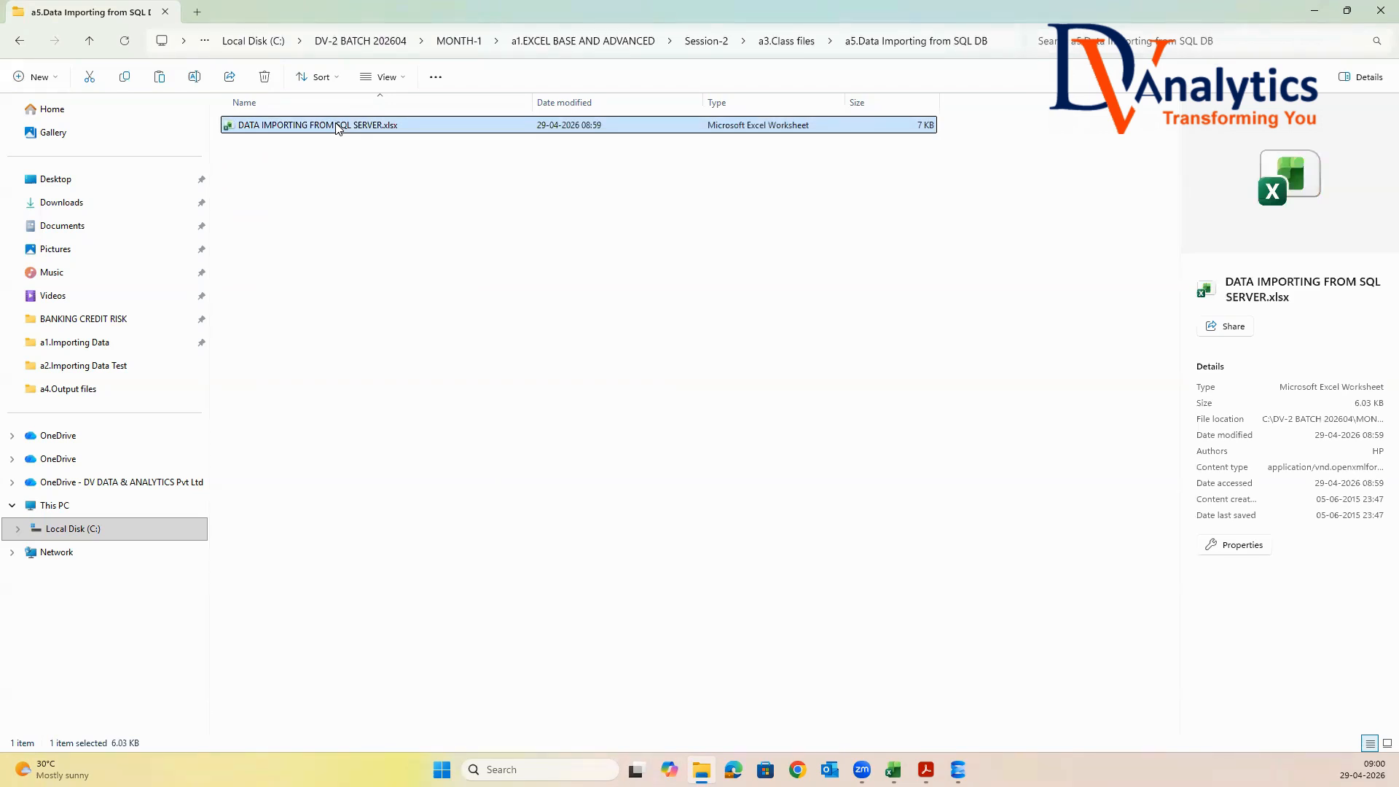
{"action": "double_click", "coordinate": [337, 127]}
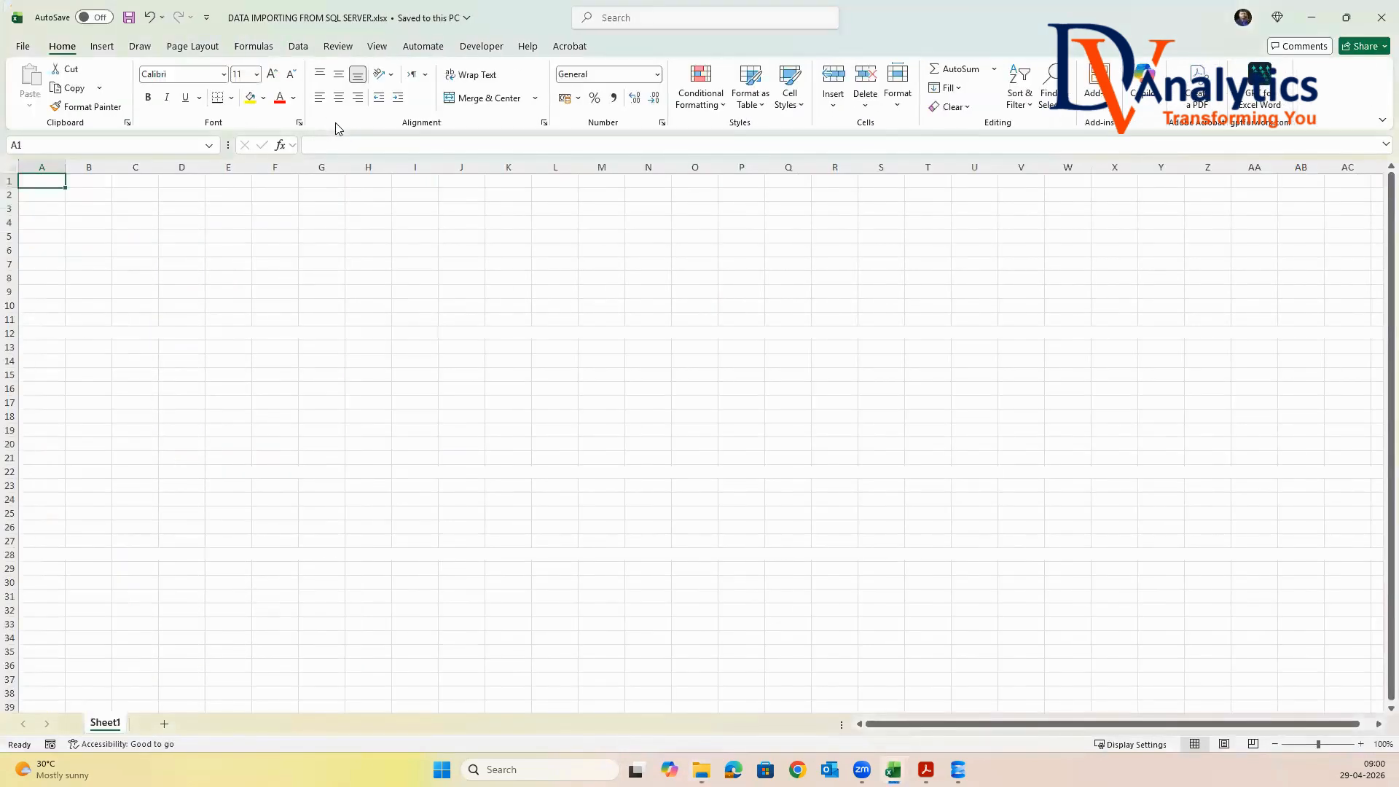
{"action": "left_click", "coordinate": [298, 46]}
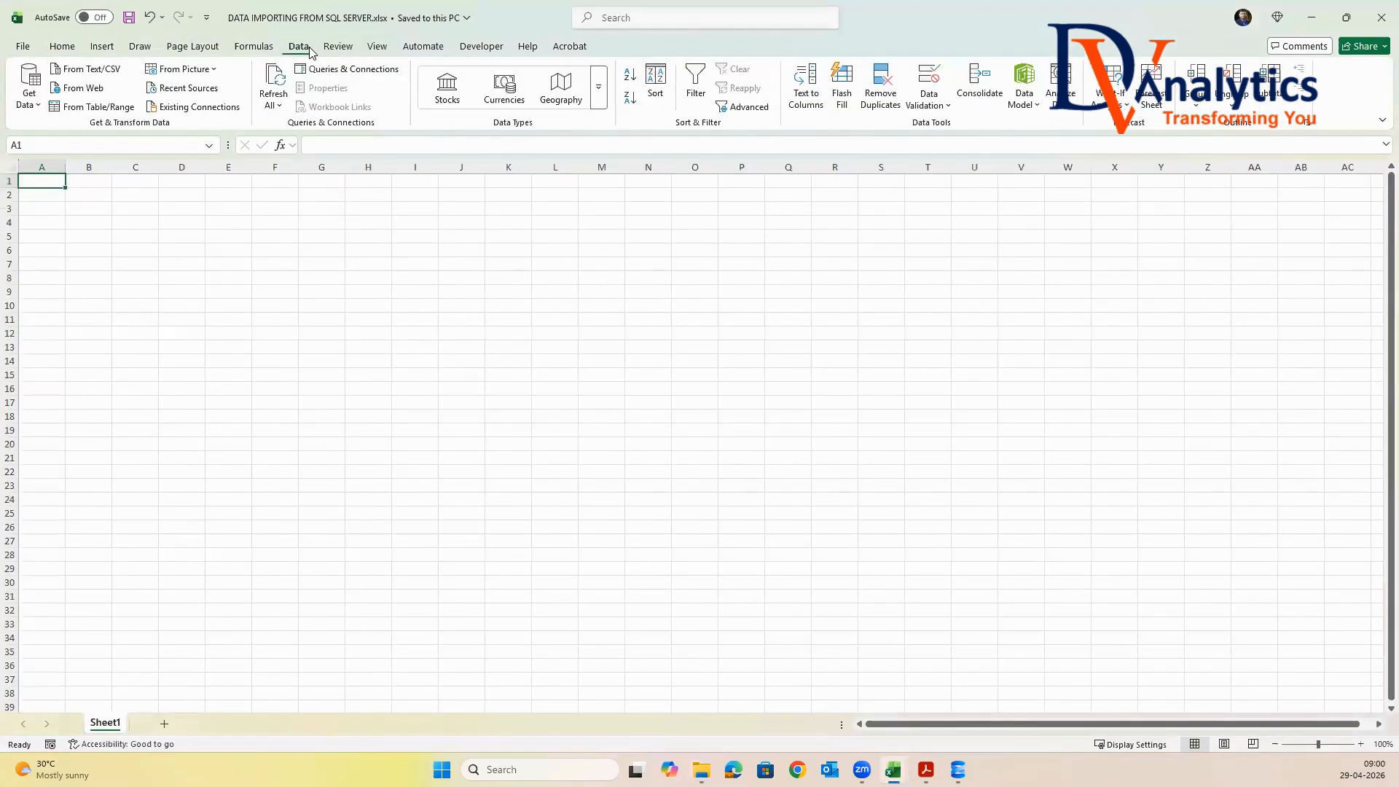
{"action": "left_click", "coordinate": [27, 95]}
{"action": "mouse_move", "coordinate": [60, 163]}
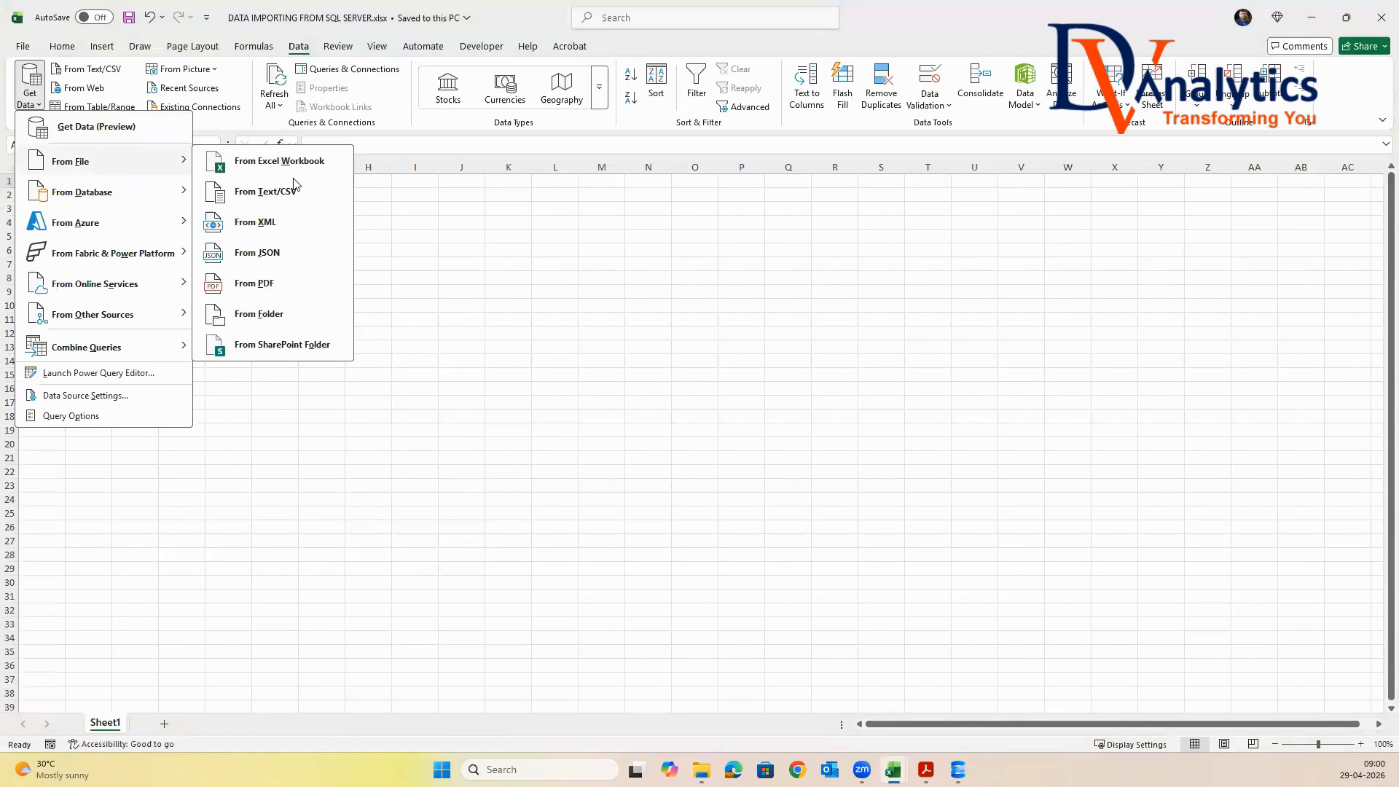
{"action": "mouse_move", "coordinate": [93, 199]}
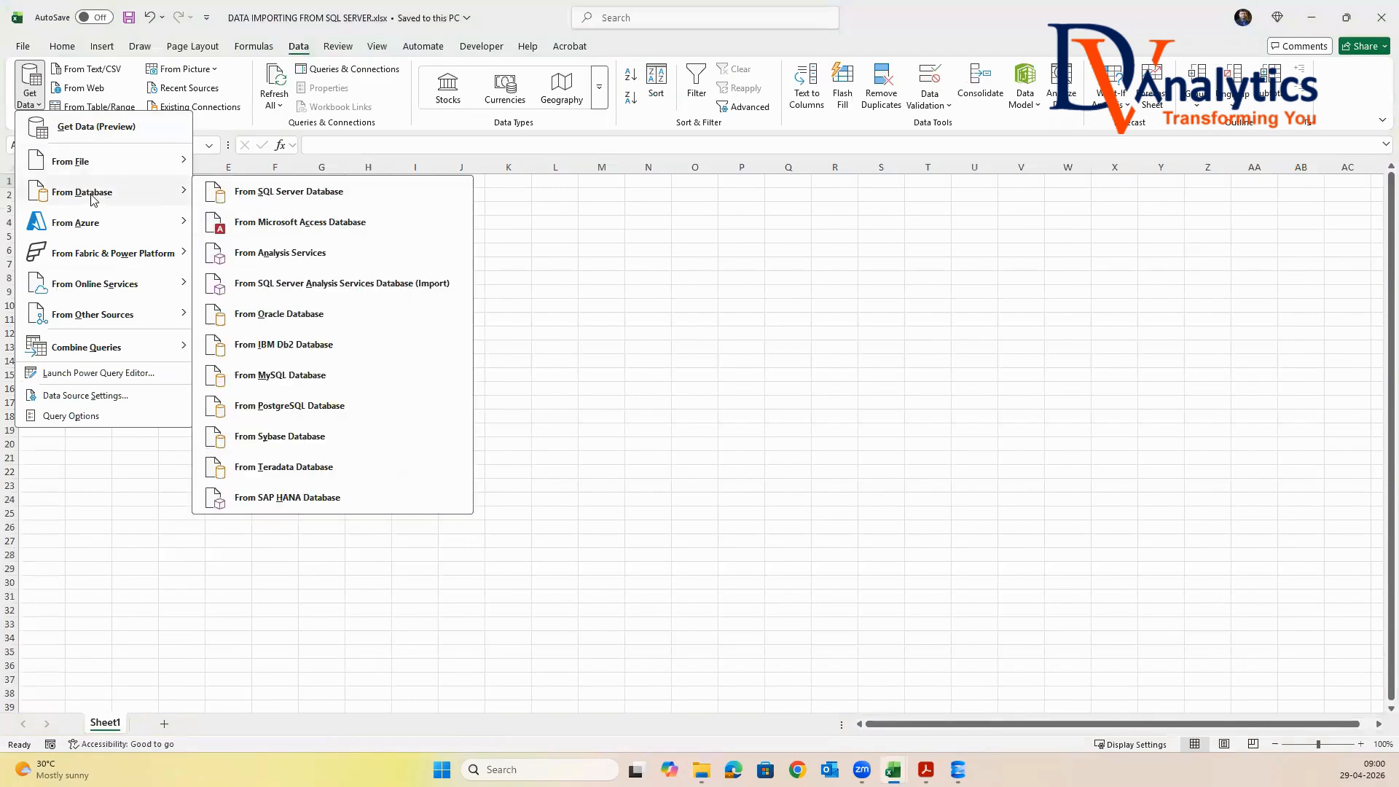
{"action": "left_click", "coordinate": [294, 200]}
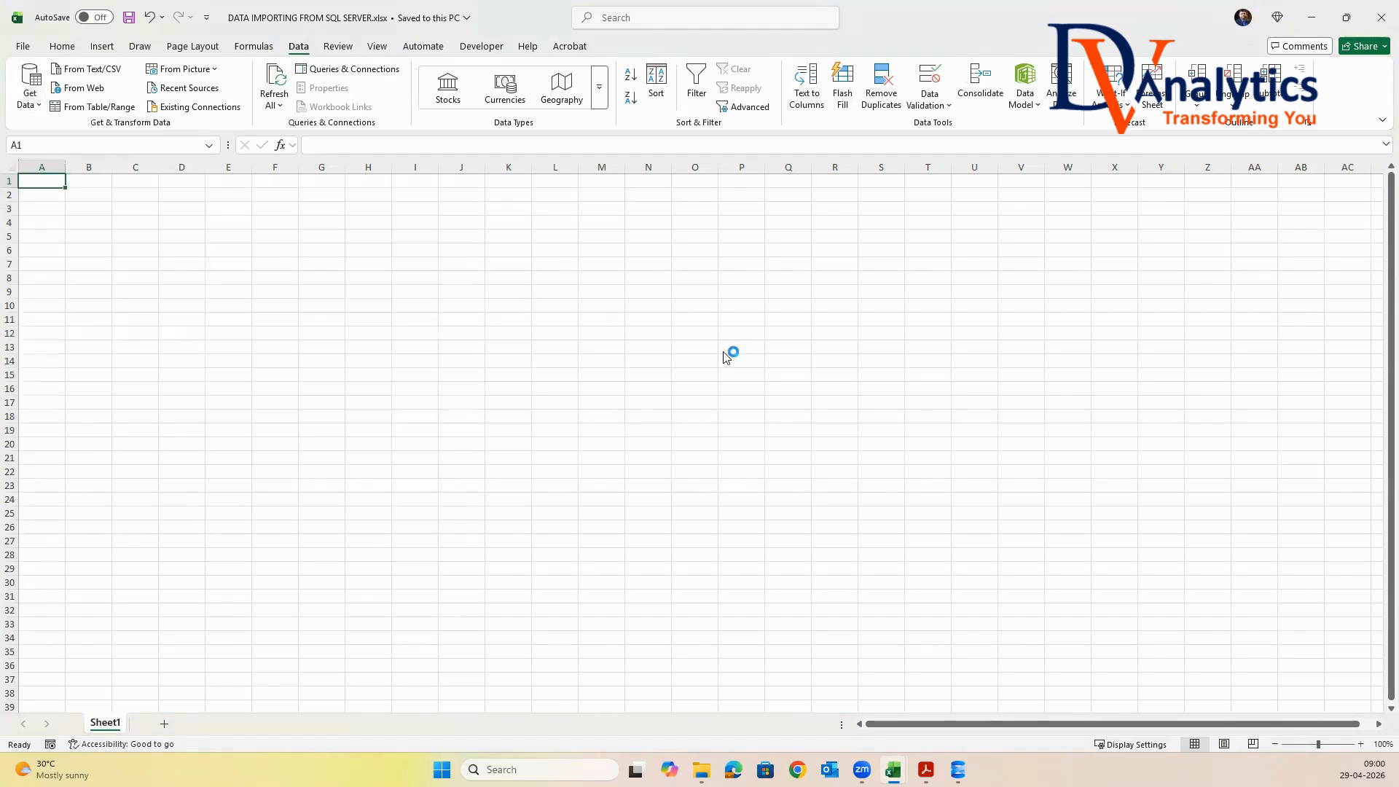
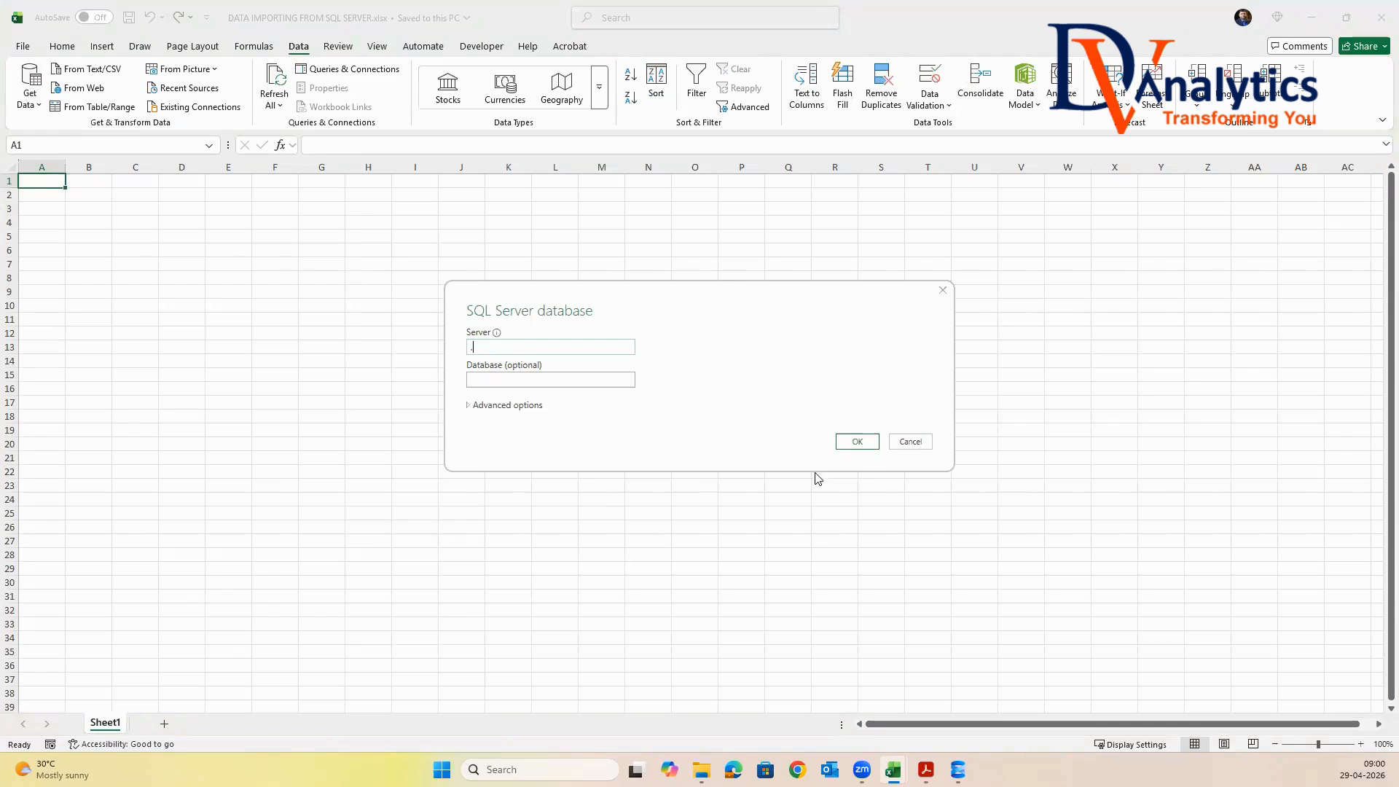
Connect to the local SQL Server, allow multiple items and select the MED_SALES table from the BATCH_202602 database
{"action": "left_click", "coordinate": [860, 442]}
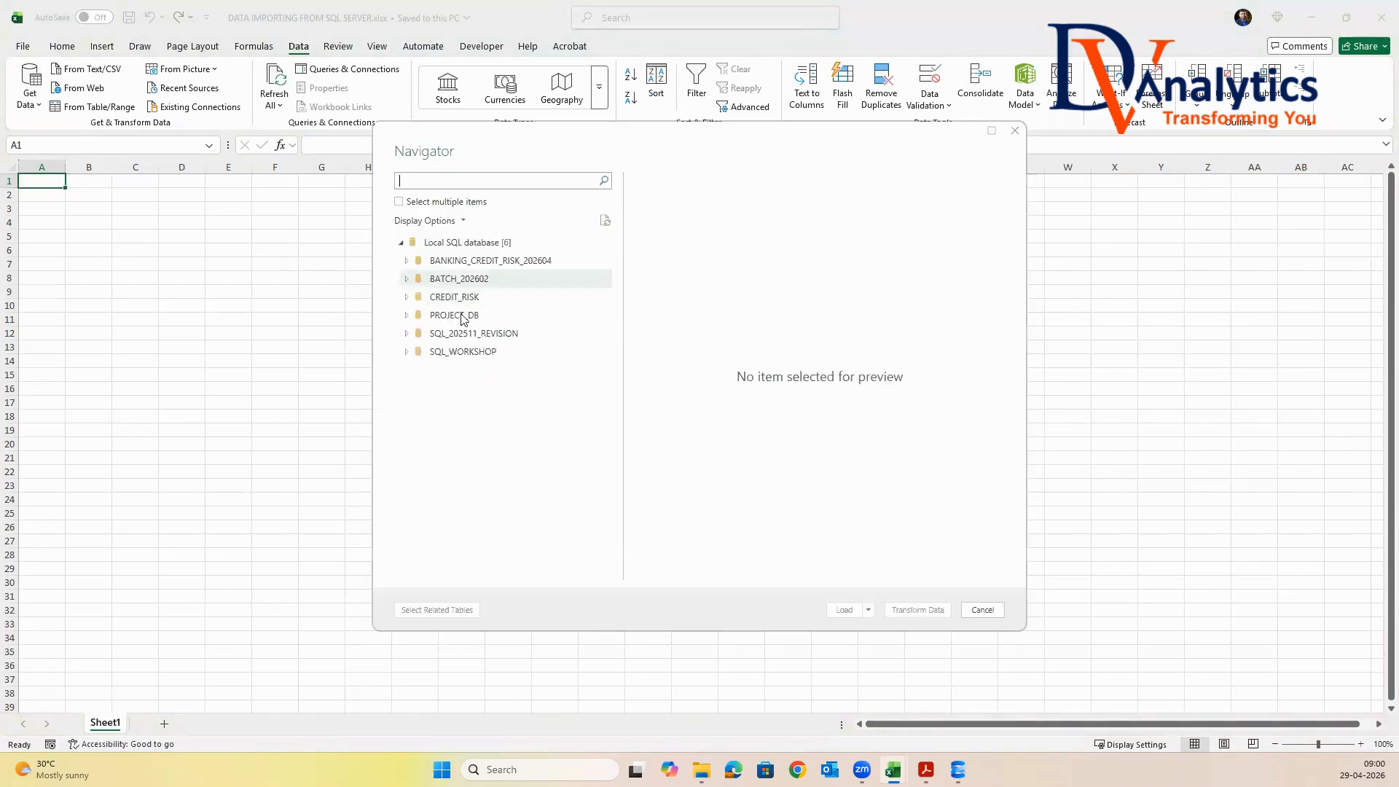
{"action": "left_click", "coordinate": [407, 282]}
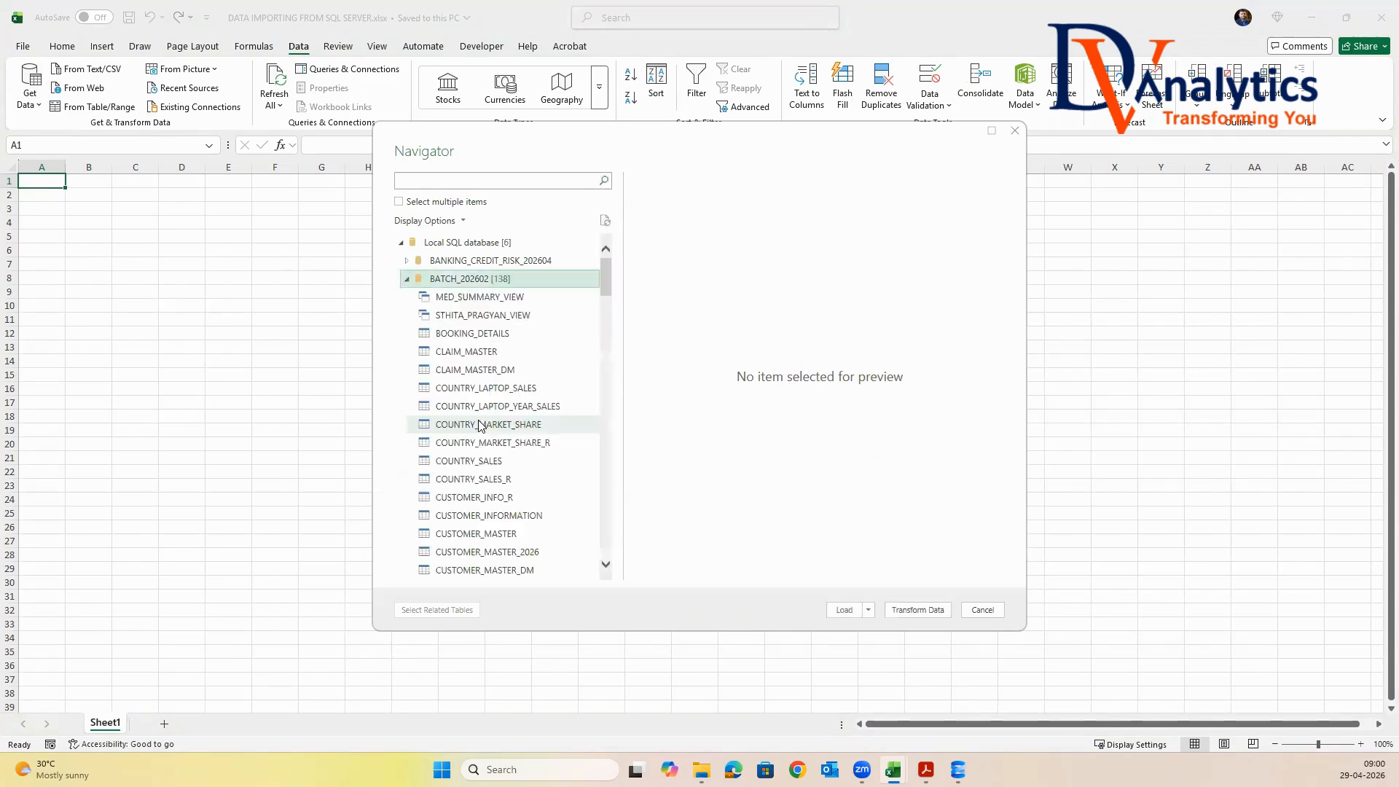
{"action": "scroll", "coordinate": [608, 281], "scroll_direction": "down", "scroll_amount": 2}
{"action": "scroll", "coordinate": [610, 308], "scroll_direction": "down", "scroll_amount": 10}
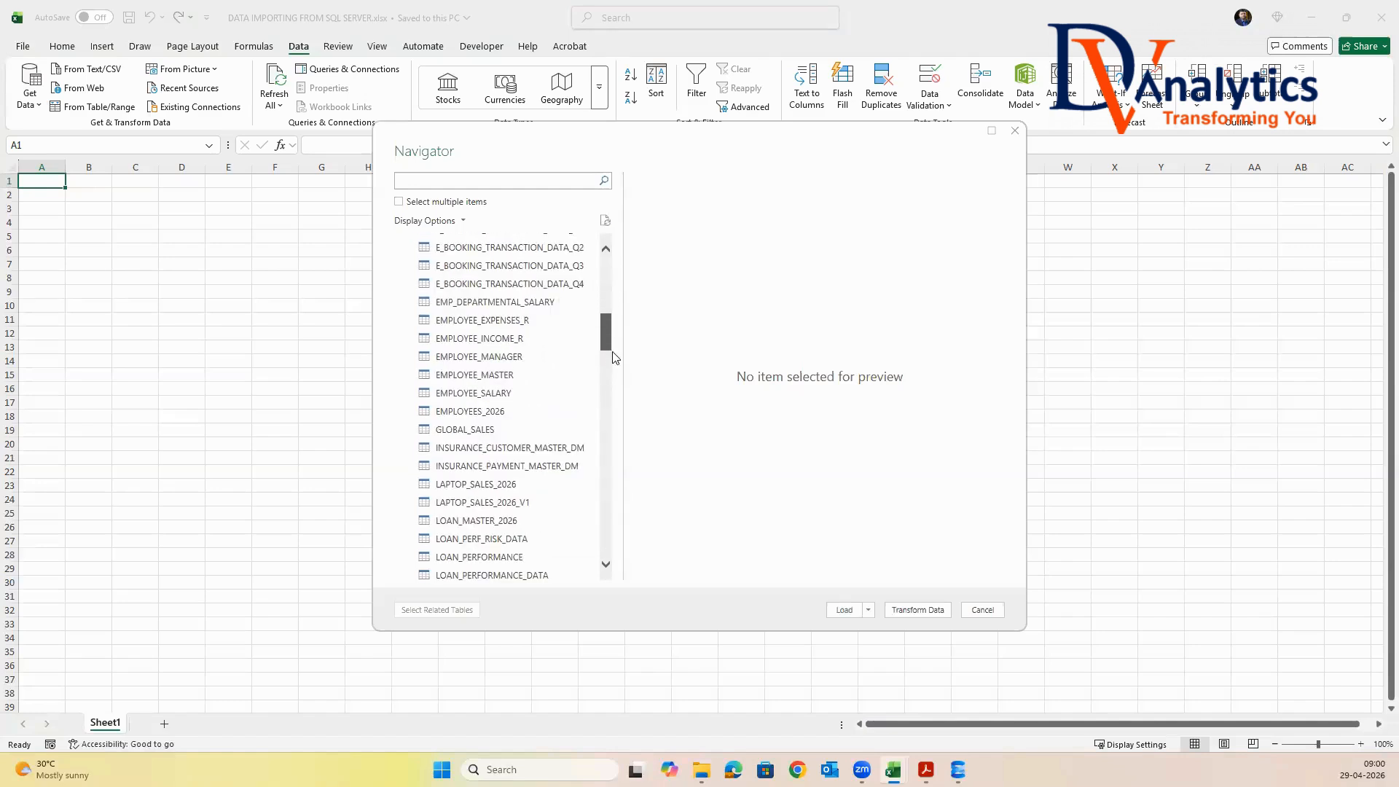
{"action": "scroll", "coordinate": [612, 369], "scroll_direction": "down", "scroll_amount": 1}
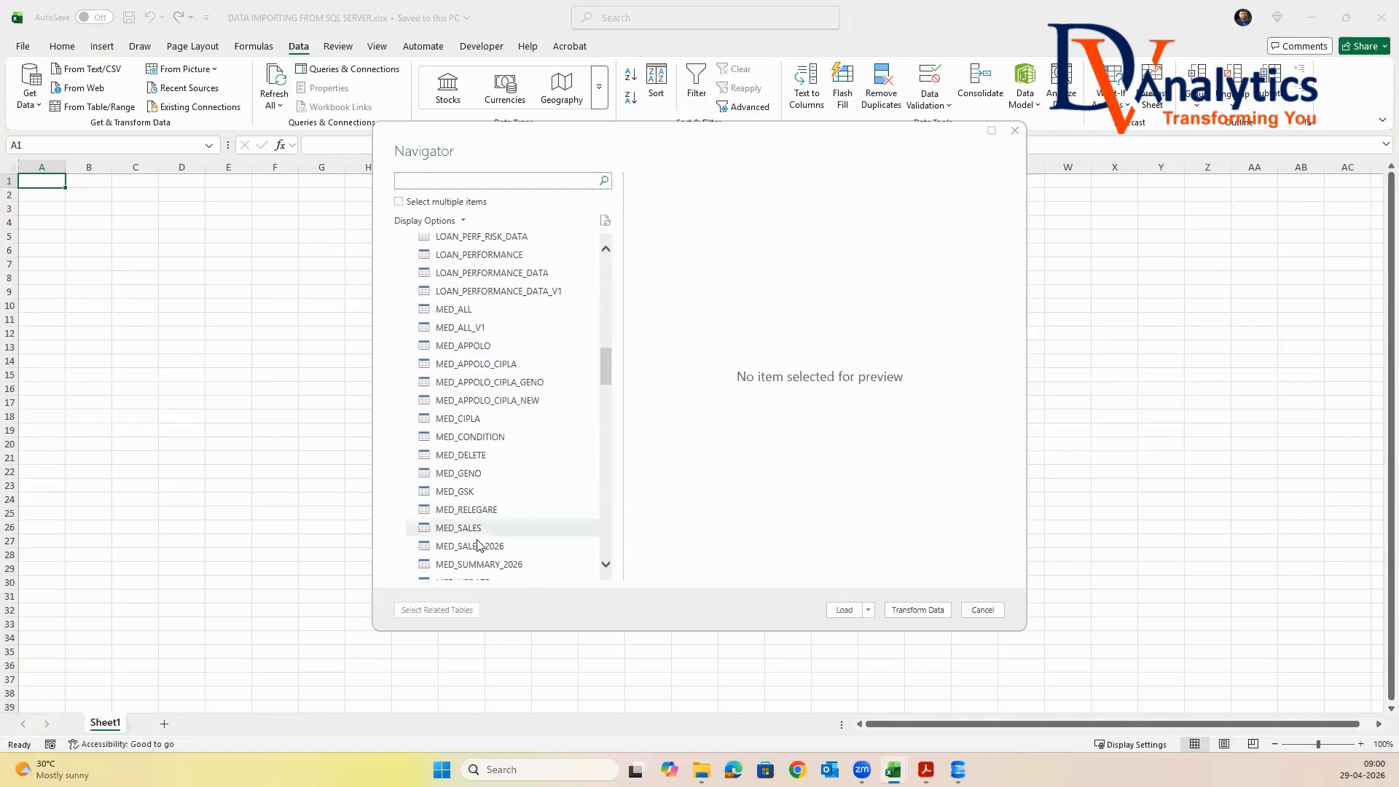
{"action": "left_click", "coordinate": [399, 202]}
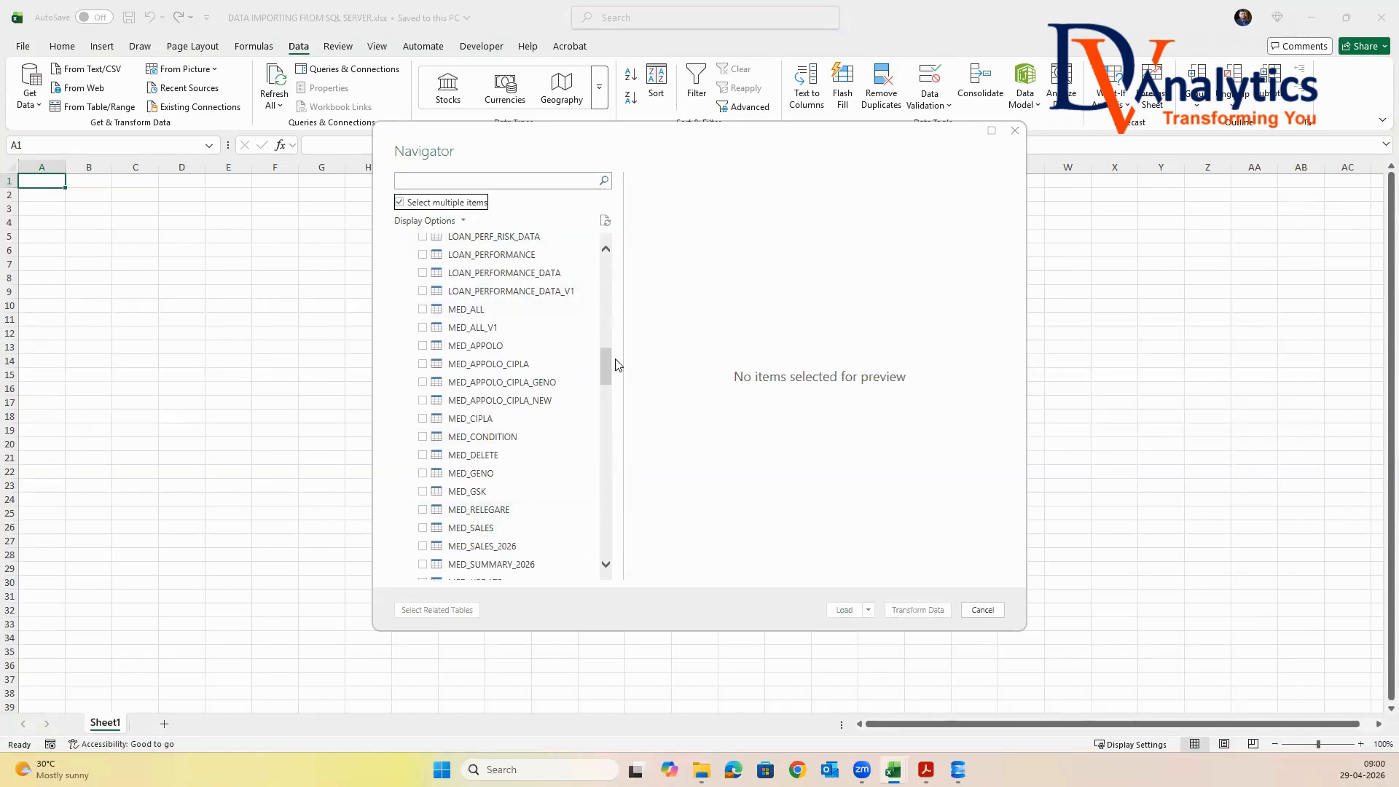
{"action": "left_click_drag", "start_coordinate": [607, 365], "coordinate": [607, 372]}
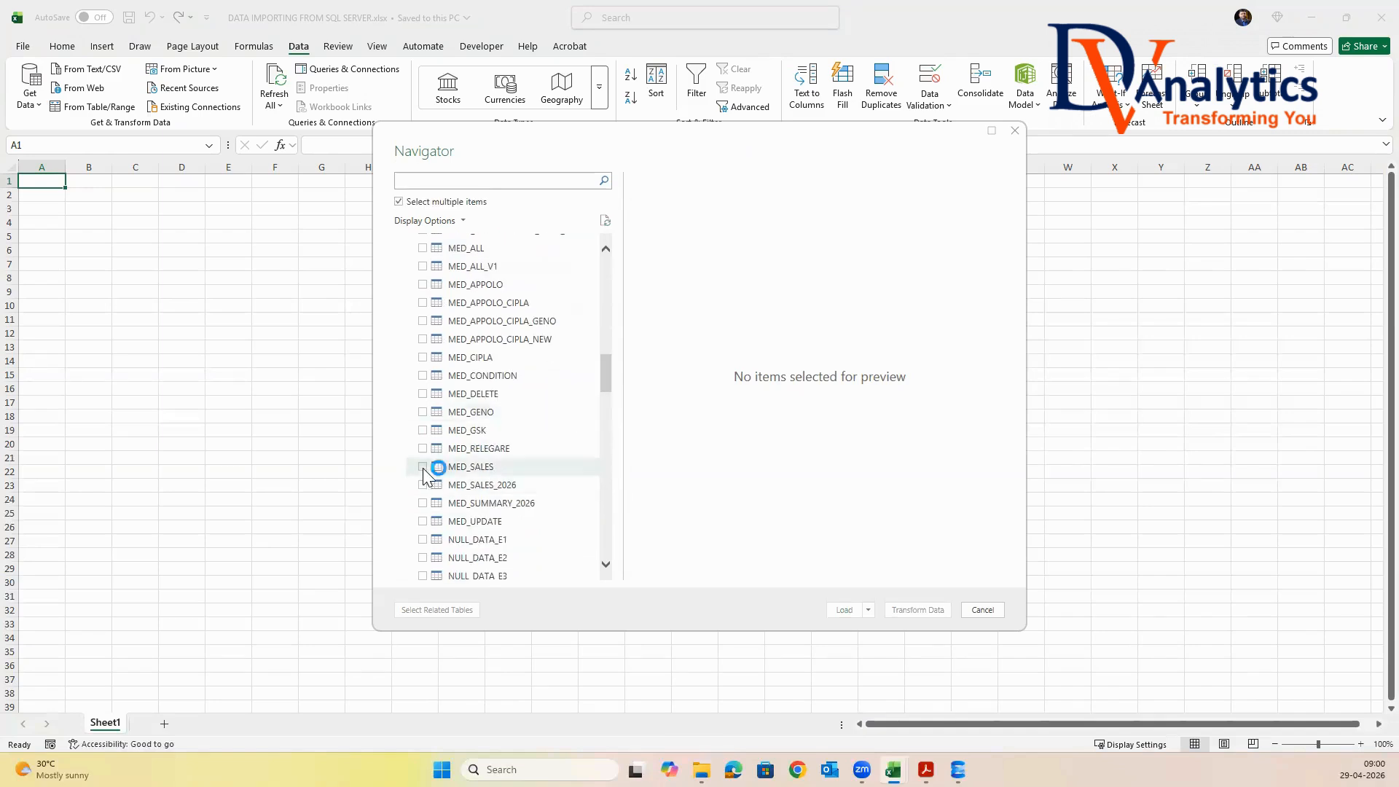
{"action": "left_click", "coordinate": [481, 471]}
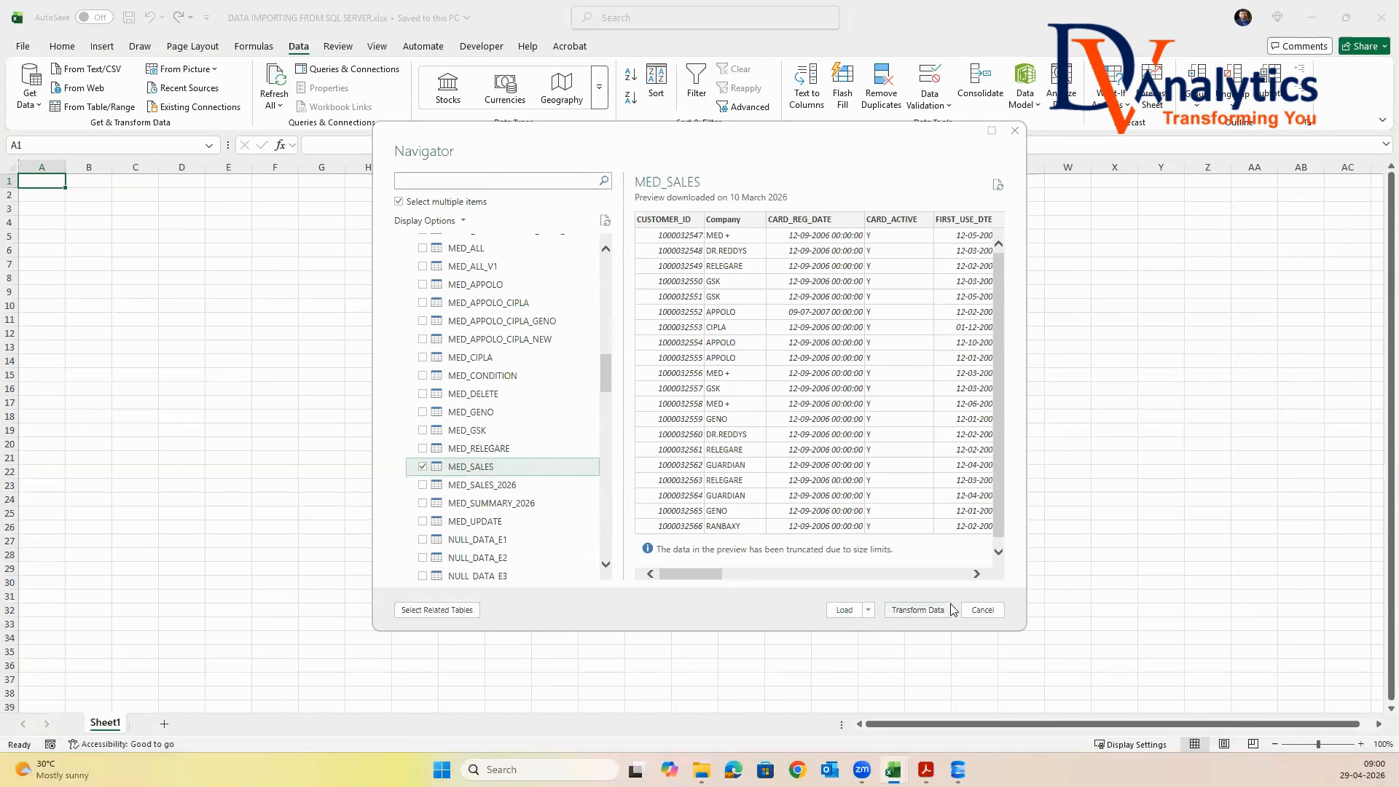
Open the selected MED_SALES table in Power Query Editor, then close and load it into the workbook
{"action": "left_click", "coordinate": [918, 610]}
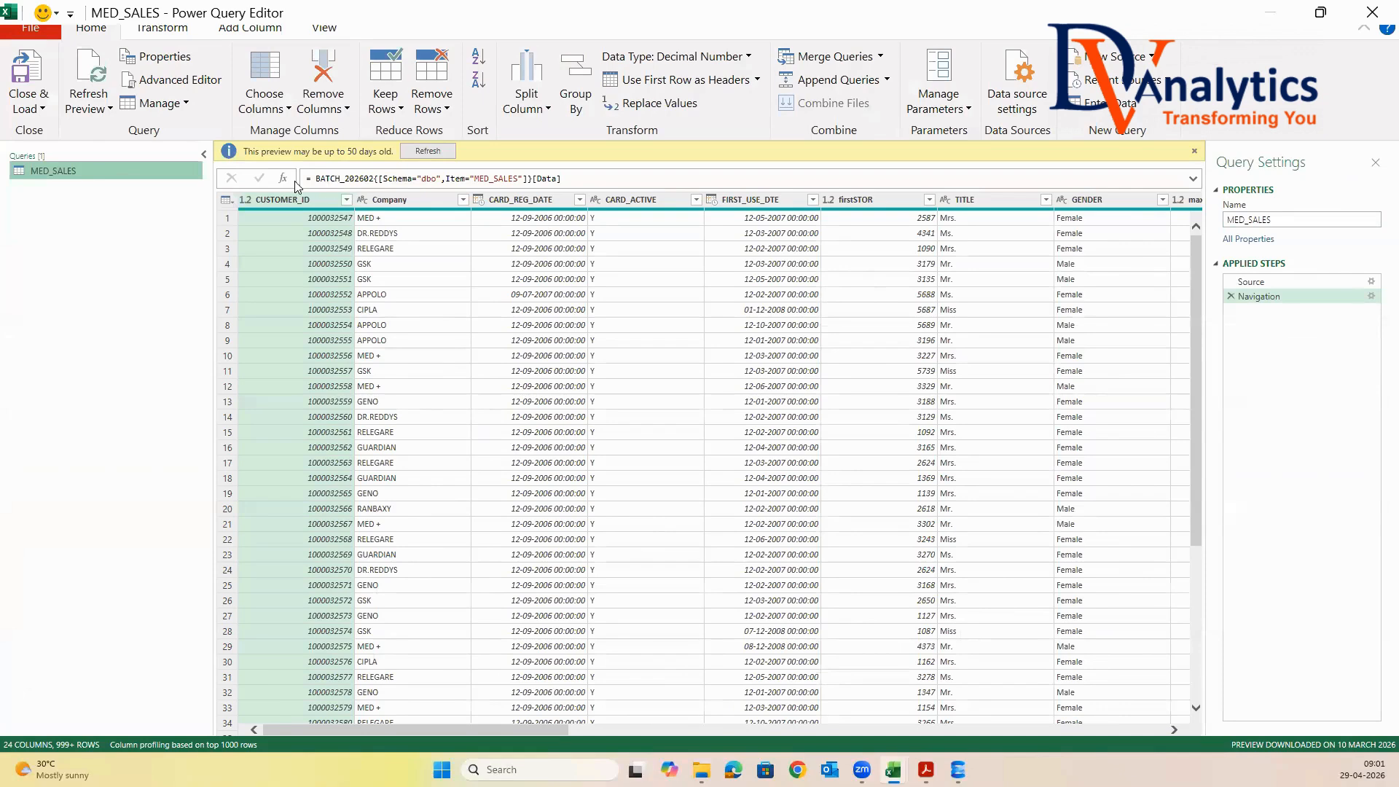
{"action": "left_click", "coordinate": [38, 108]}
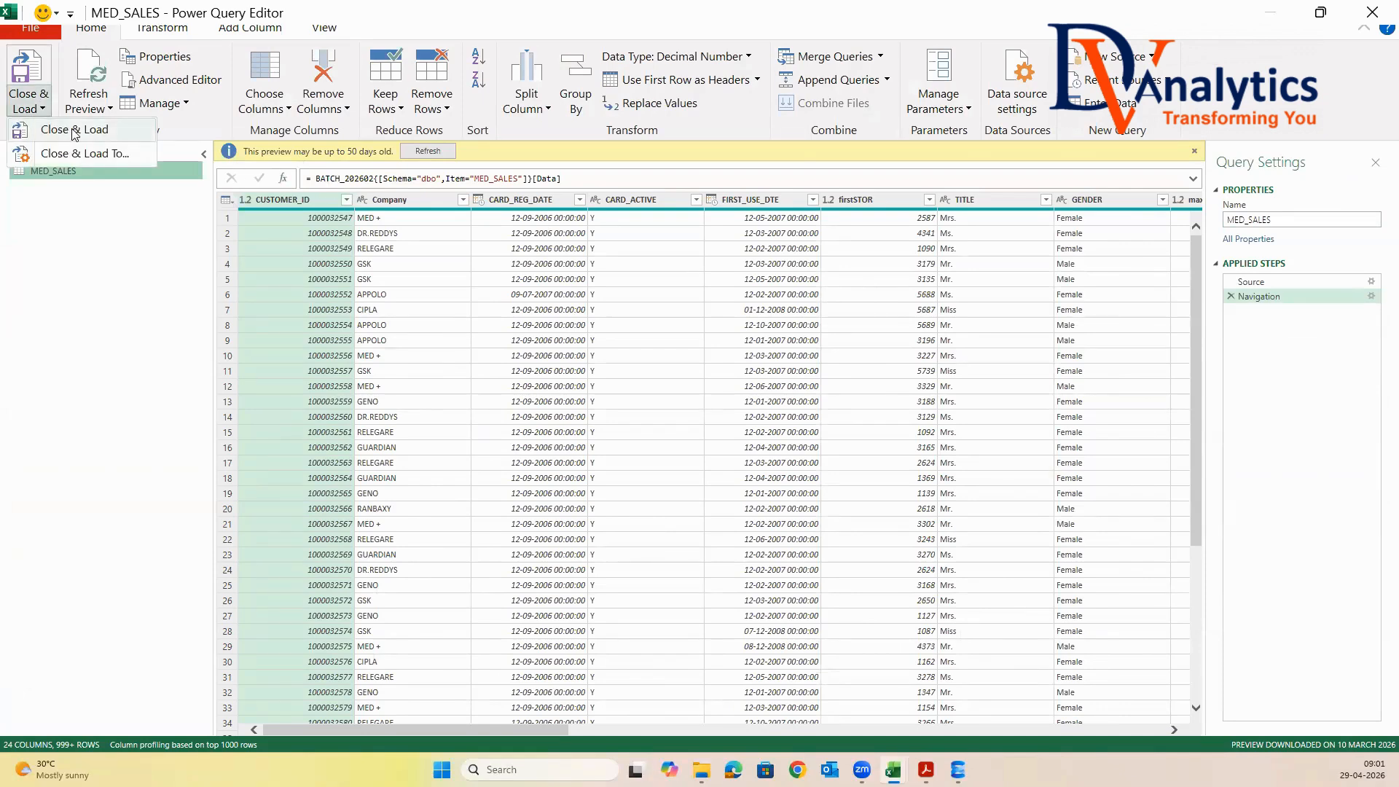
{"action": "left_click", "coordinate": [73, 130]}
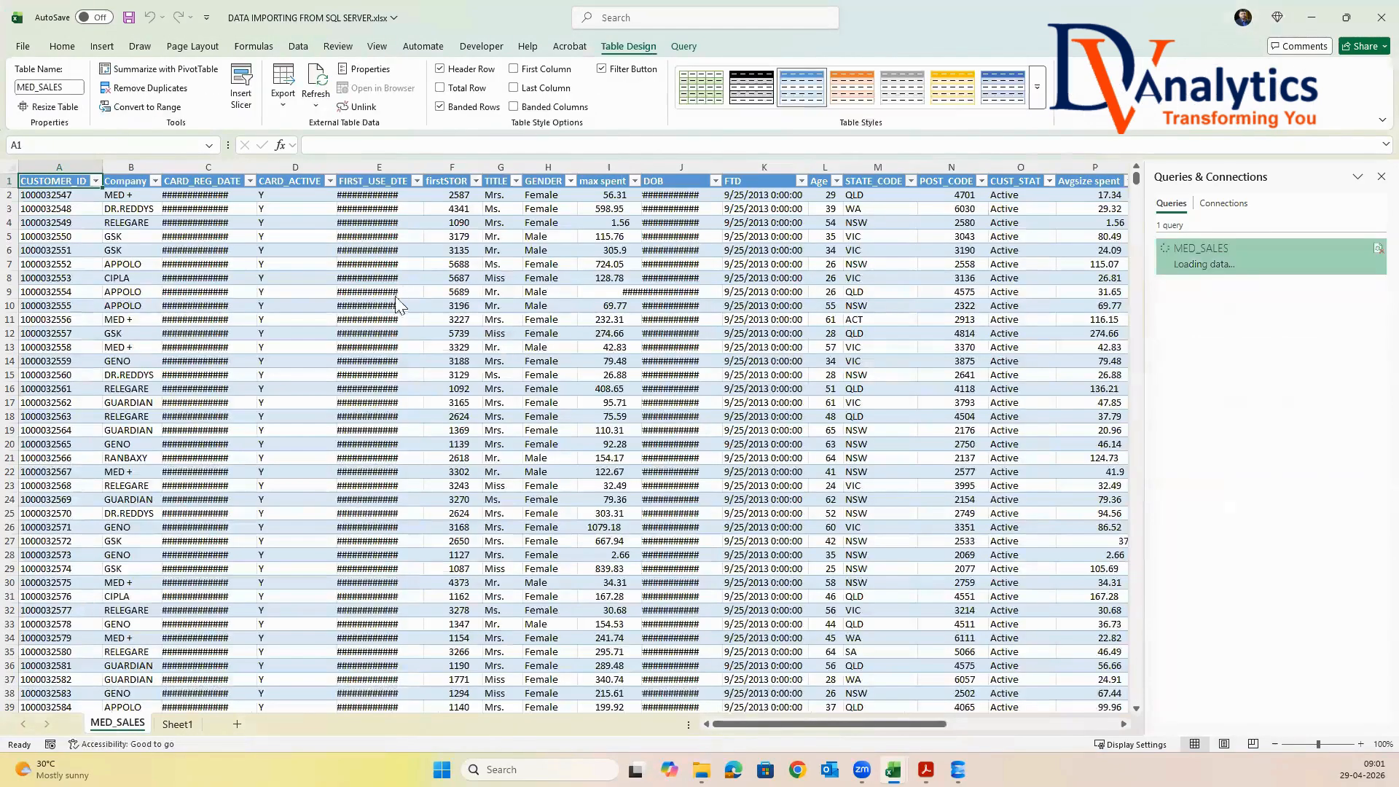
Give the MED_SALES table the plain uncoloured style without filter buttons, and autofit all its column widths
{"action": "left_click", "coordinate": [1037, 87]}
{"action": "left_click", "coordinate": [698, 111]}
{"action": "left_click", "coordinate": [602, 69]}
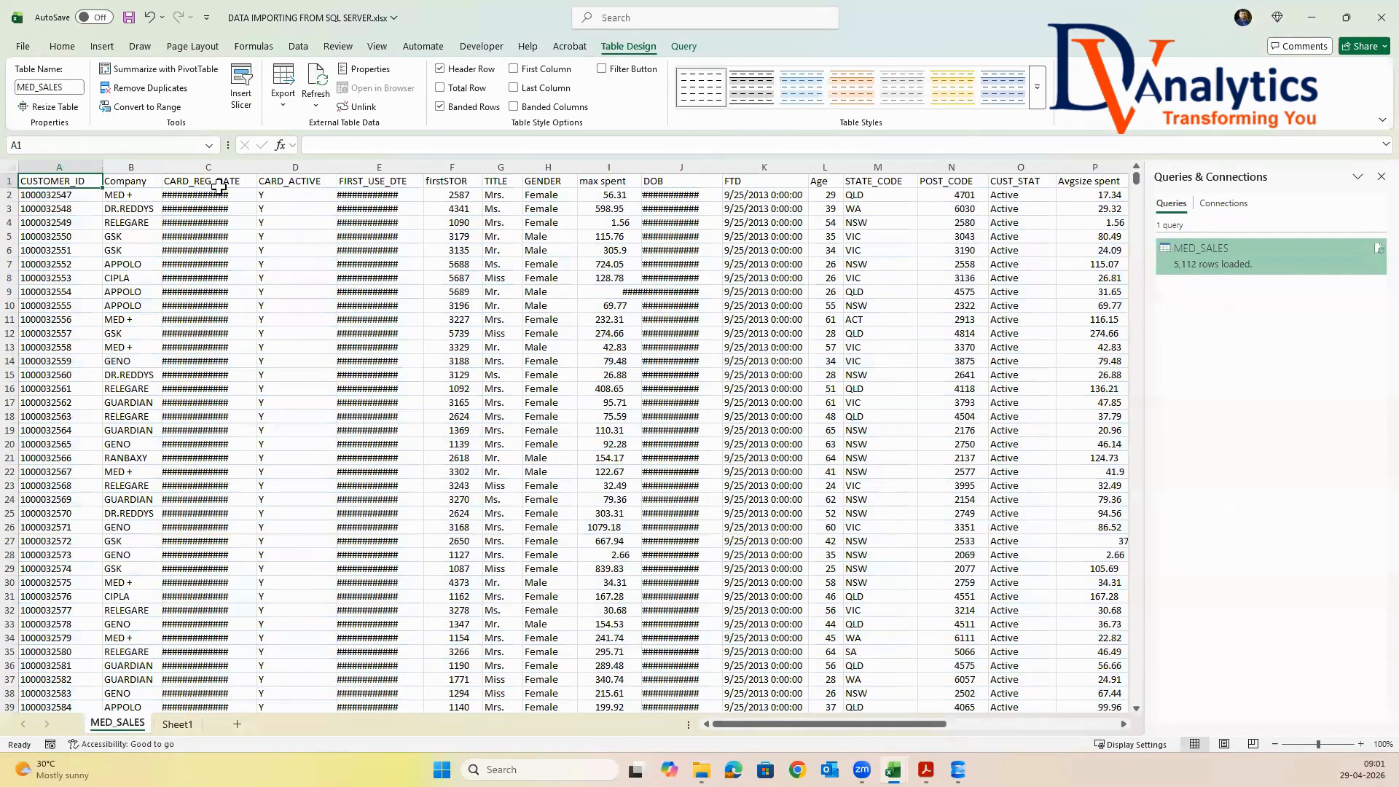
{"action": "left_click", "coordinate": [8, 168]}
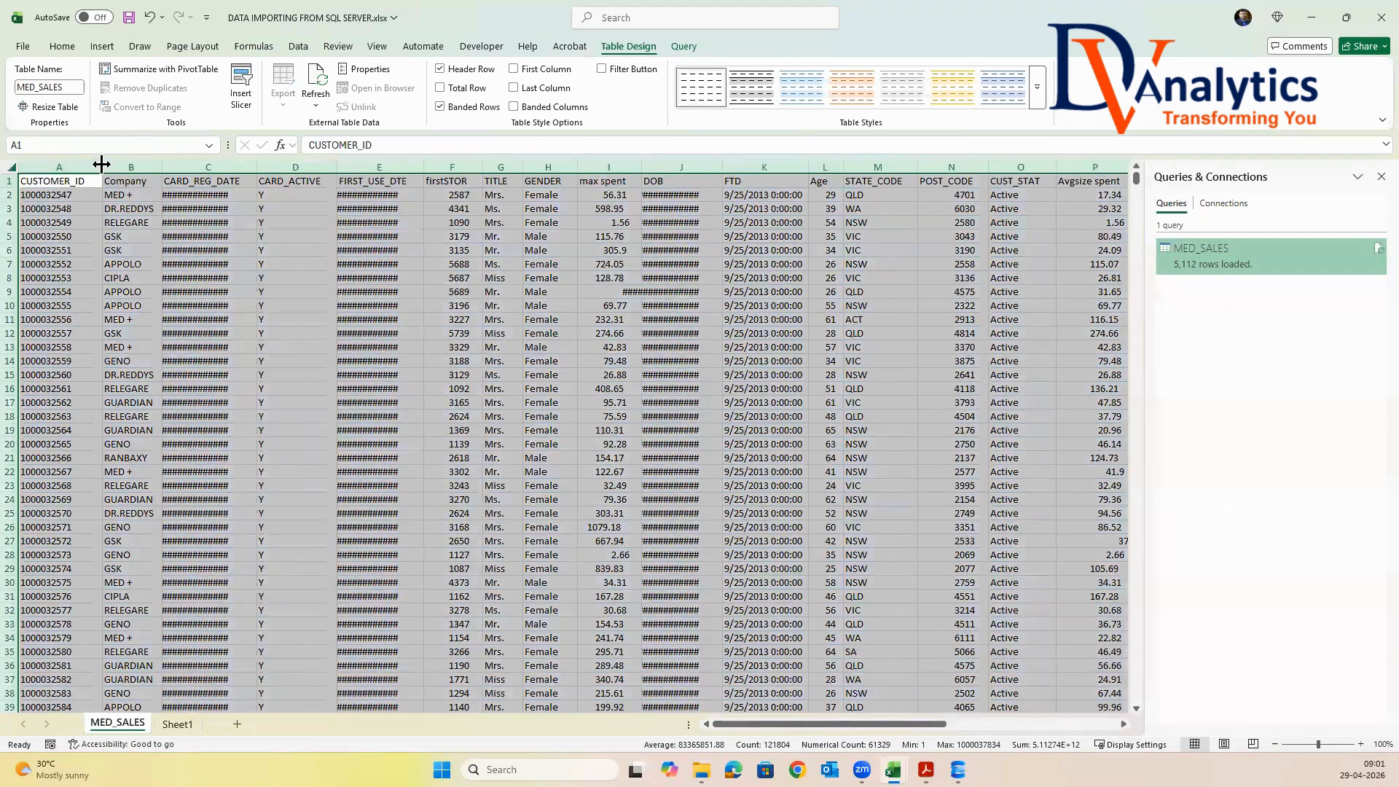
{"action": "double_click", "coordinate": [102, 167]}
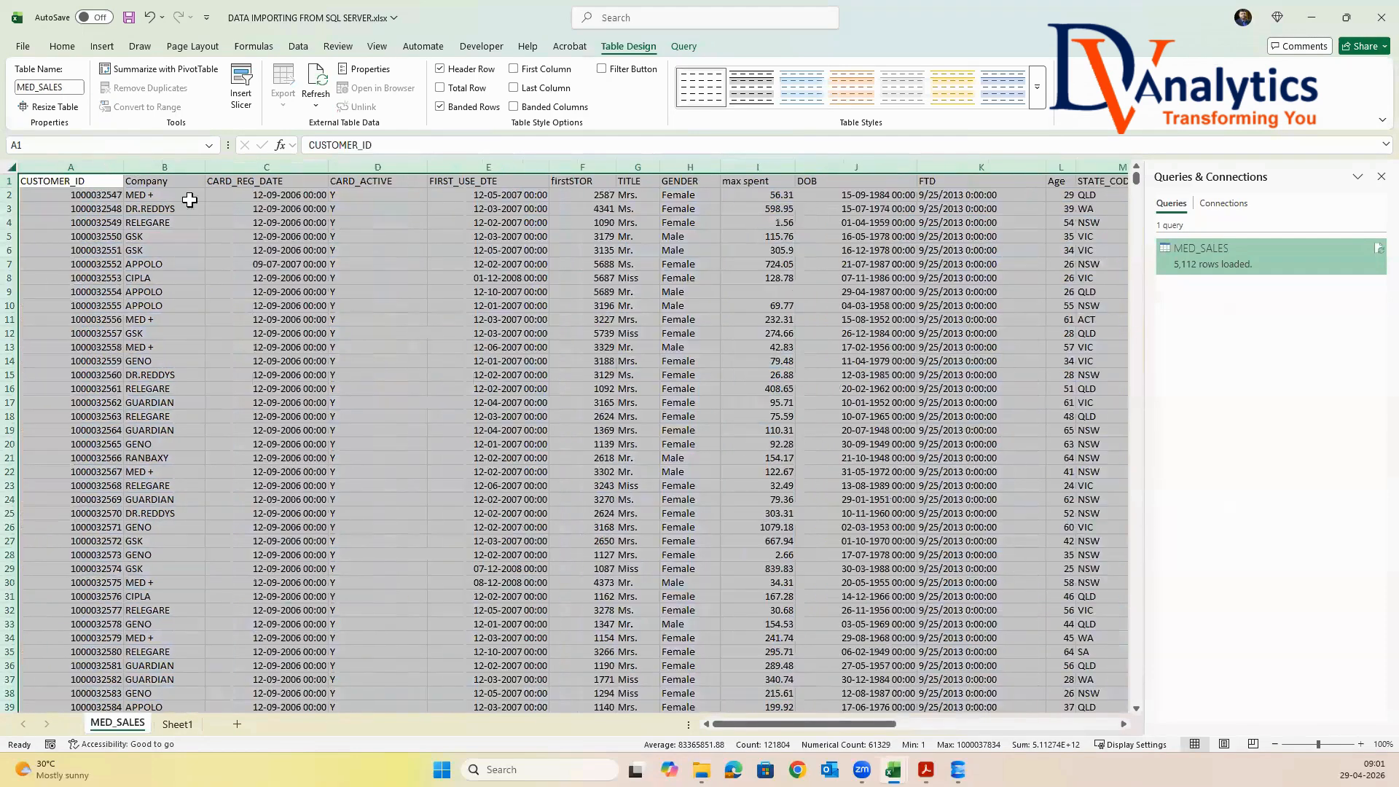
From Sheet1, start another SQL Server database import and connect to the server "."
{"action": "left_click", "coordinate": [179, 723]}
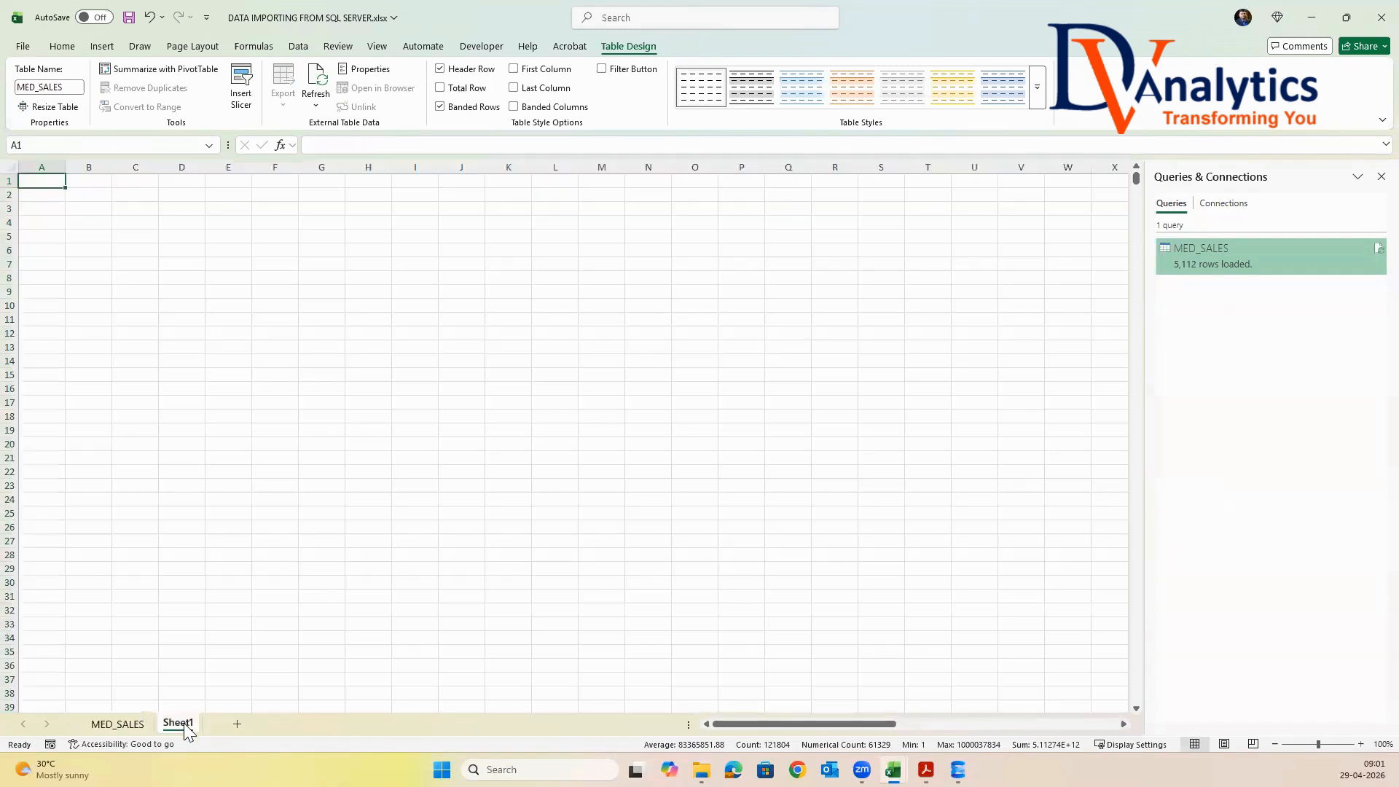
{"action": "left_click", "coordinate": [309, 48]}
{"action": "left_click", "coordinate": [35, 105]}
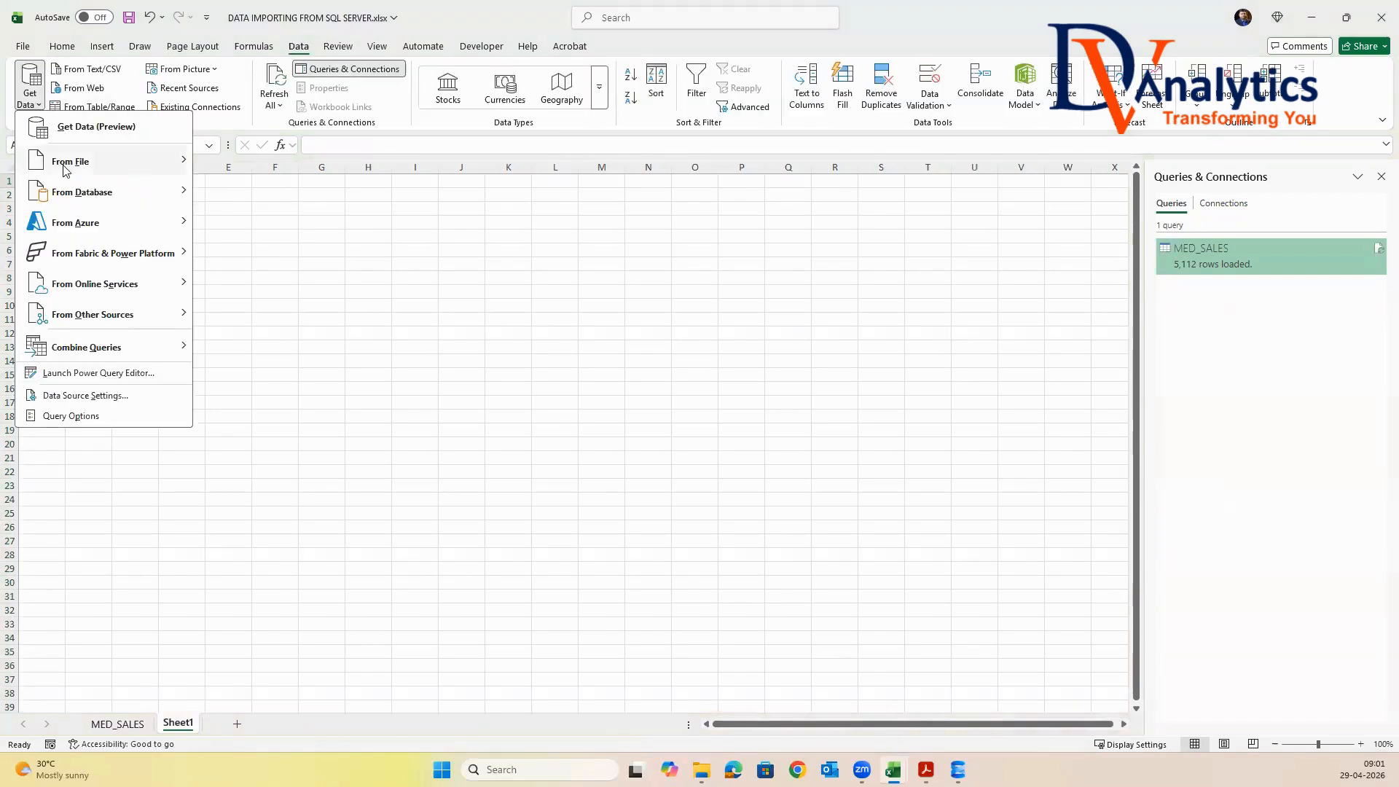
{"action": "mouse_move", "coordinate": [89, 197]}
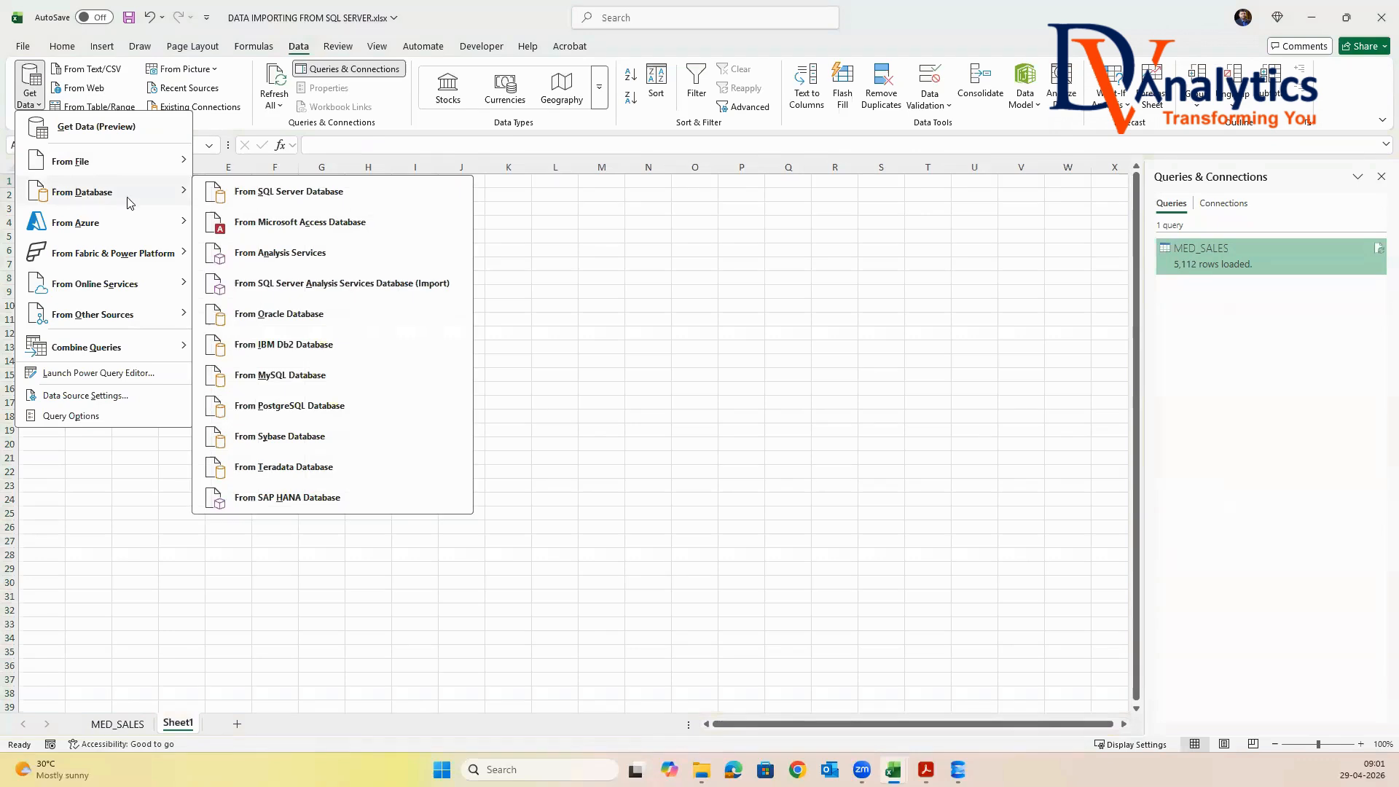
{"action": "left_click", "coordinate": [288, 191]}
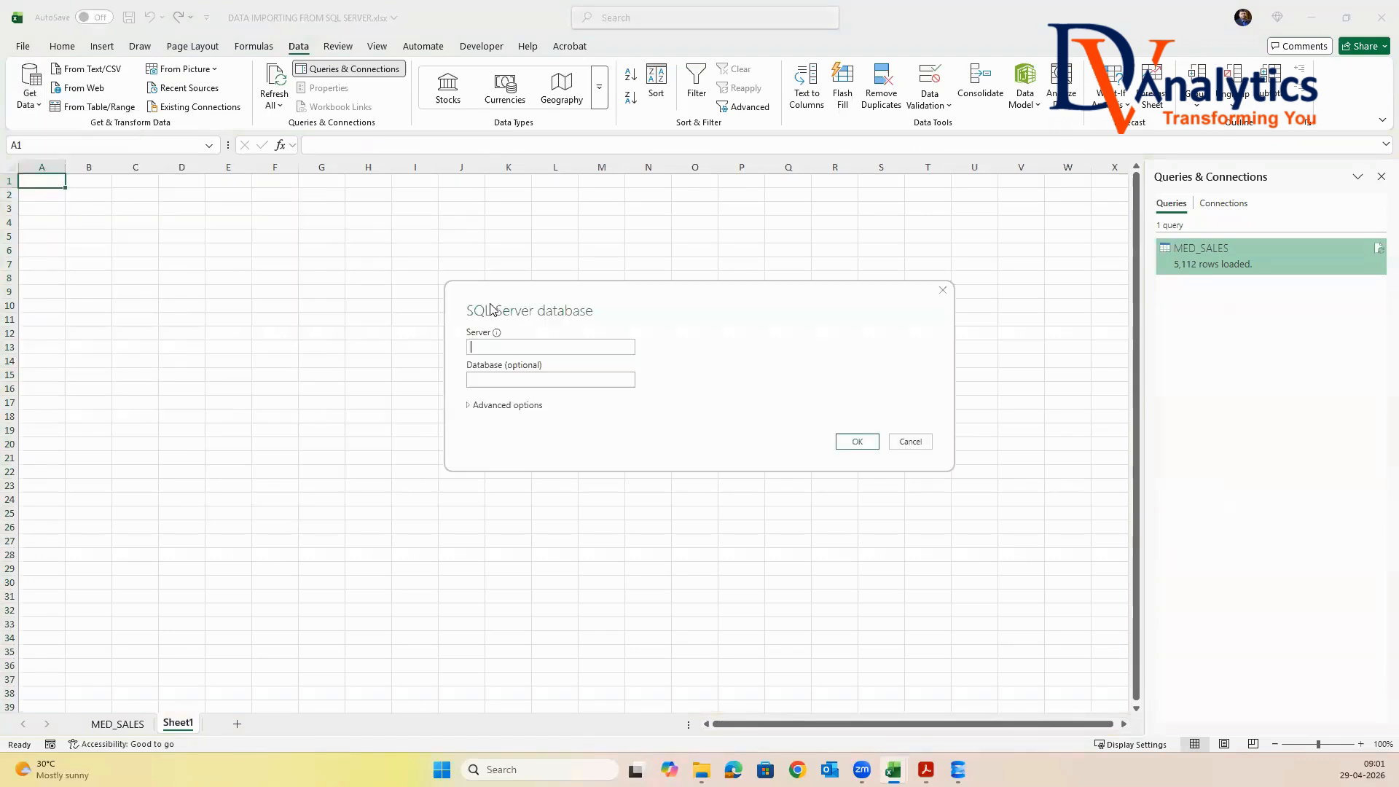
{"action": "type", "text": "."}
{"action": "left_click", "coordinate": [857, 441]}
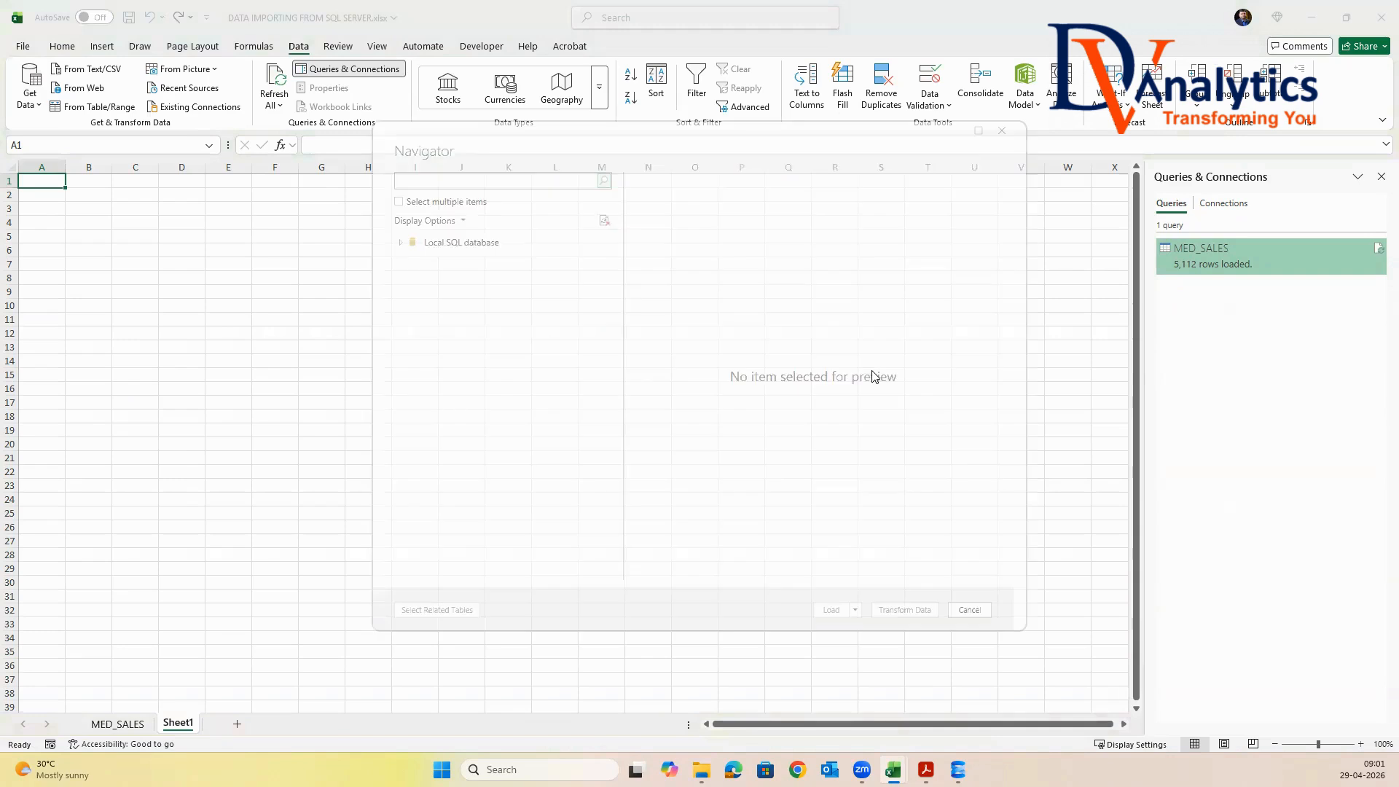
Allow multiple items and select the GLOBAL_SALES table from the BATCH_202602 database for import
{"action": "left_click", "coordinate": [444, 281]}
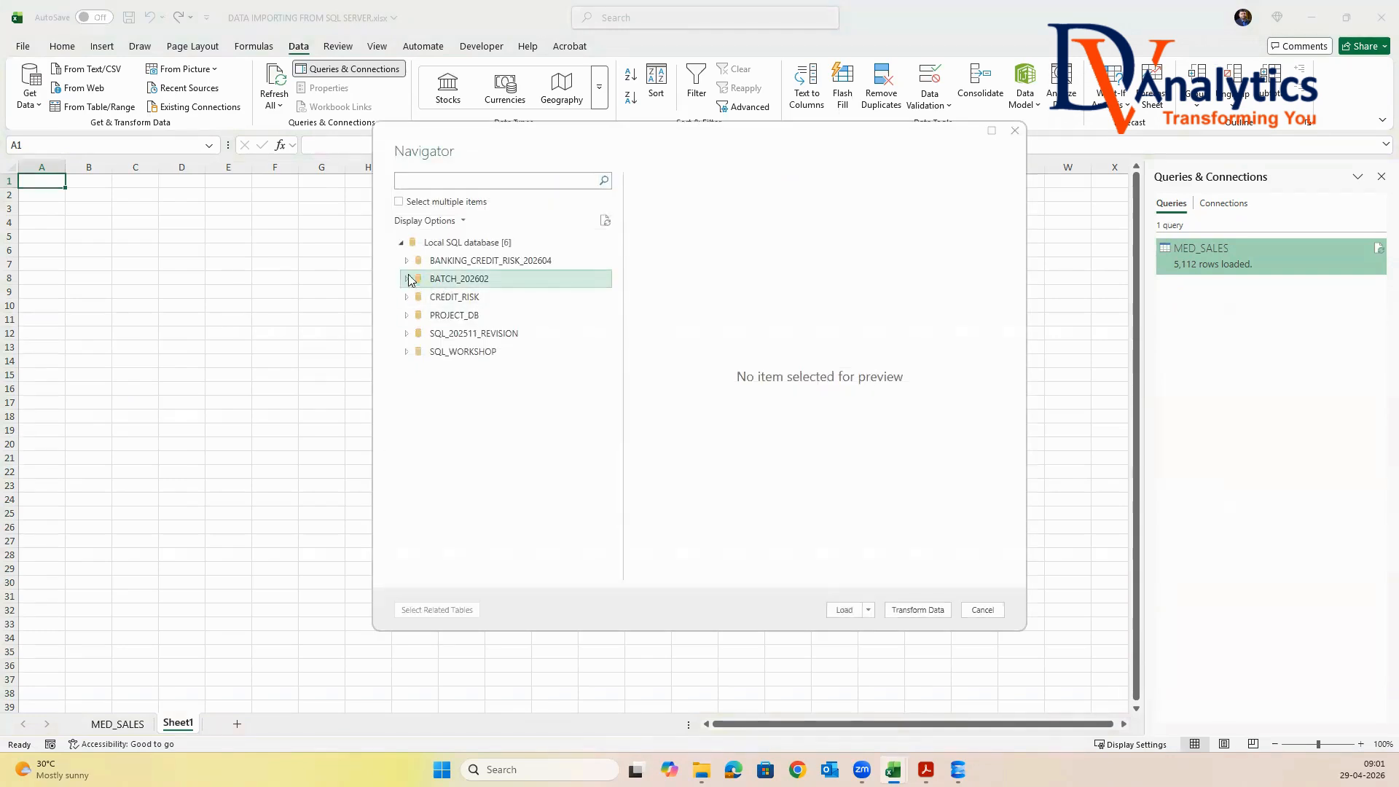
{"action": "left_click", "coordinate": [400, 204]}
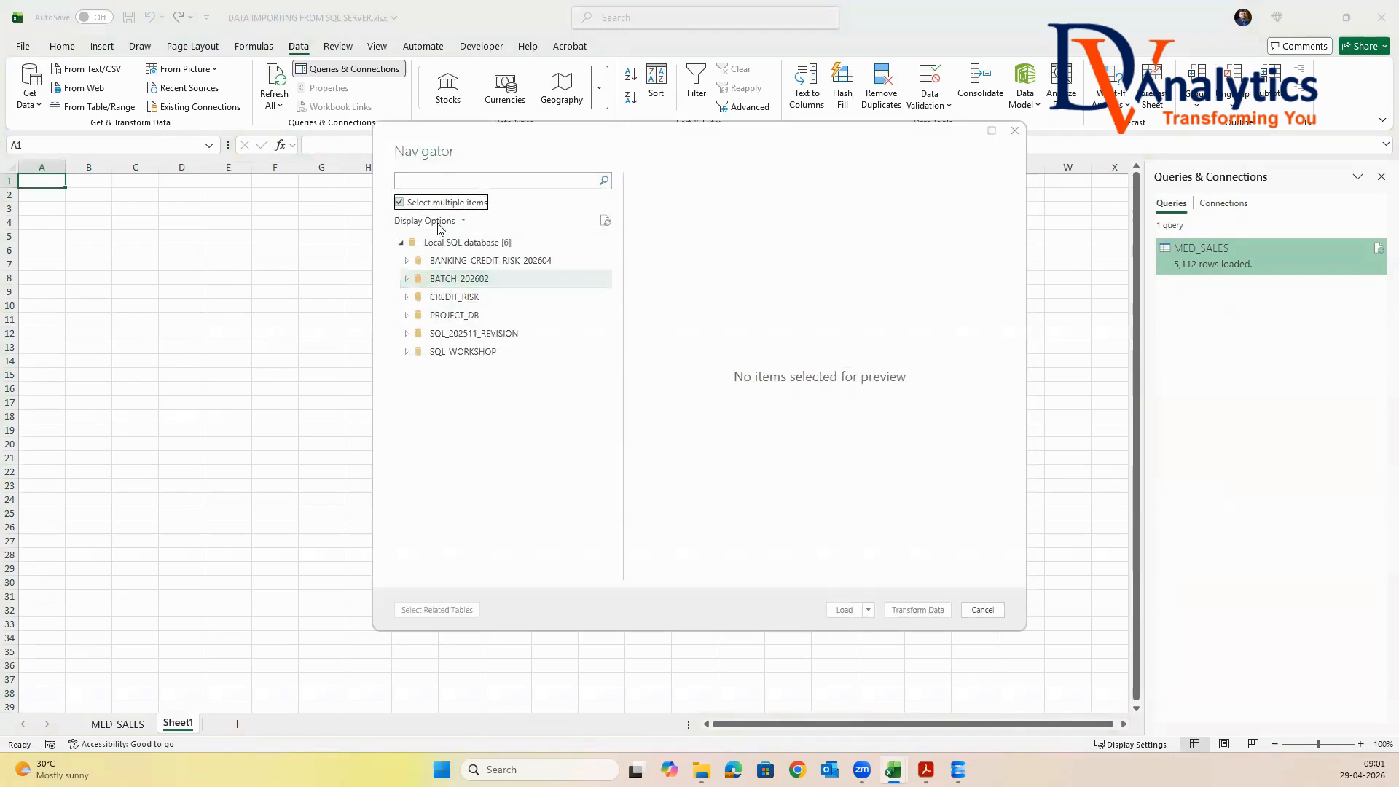
{"action": "left_click", "coordinate": [406, 279]}
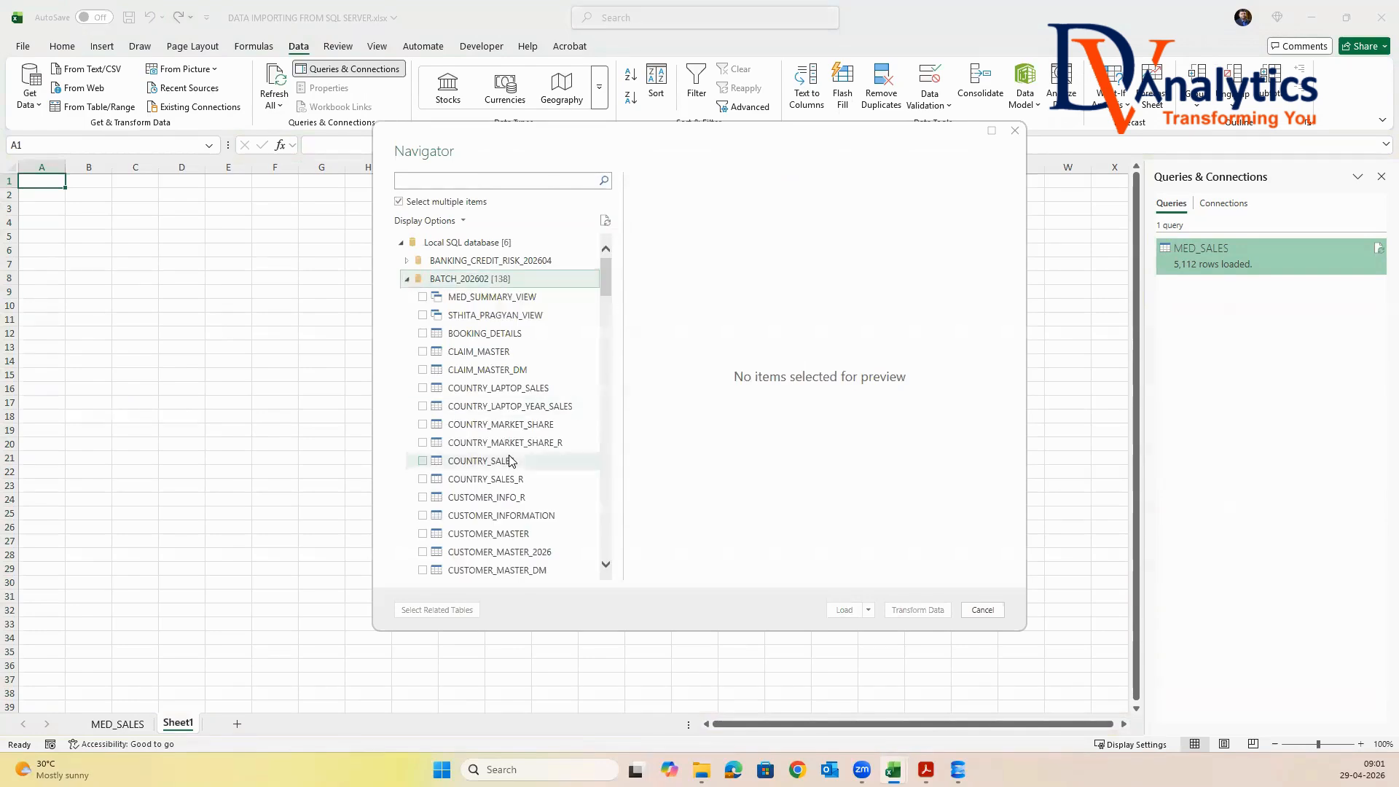
{"action": "scroll", "coordinate": [514, 458], "scroll_direction": "down", "scroll_amount": 4}
{"action": "scroll", "coordinate": [513, 457], "scroll_direction": "down", "scroll_amount": 4}
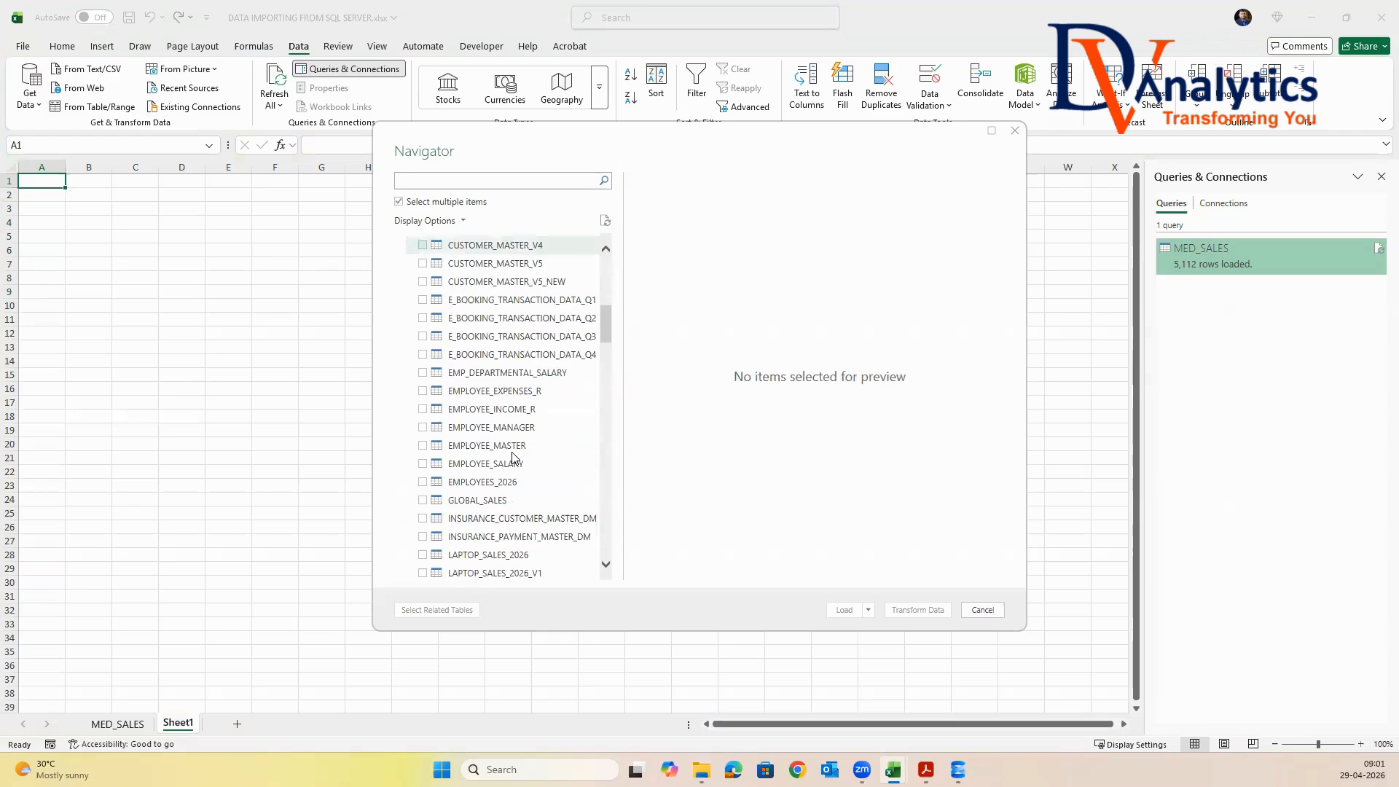
{"action": "left_click", "coordinate": [426, 503]}
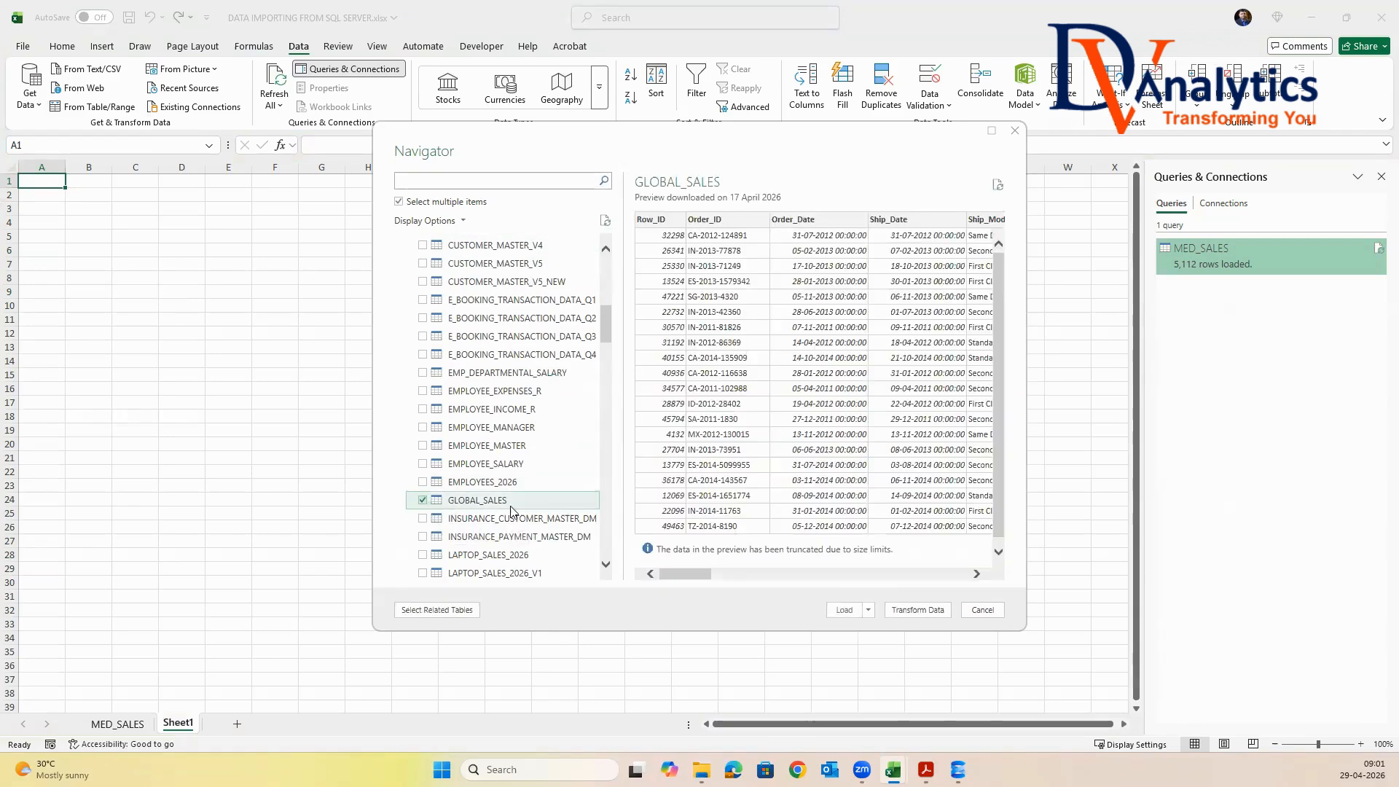
Open the selected GLOBAL_SALES table in Power Query Editor, then close and load it into the workbook
{"action": "left_click", "coordinate": [918, 610]}
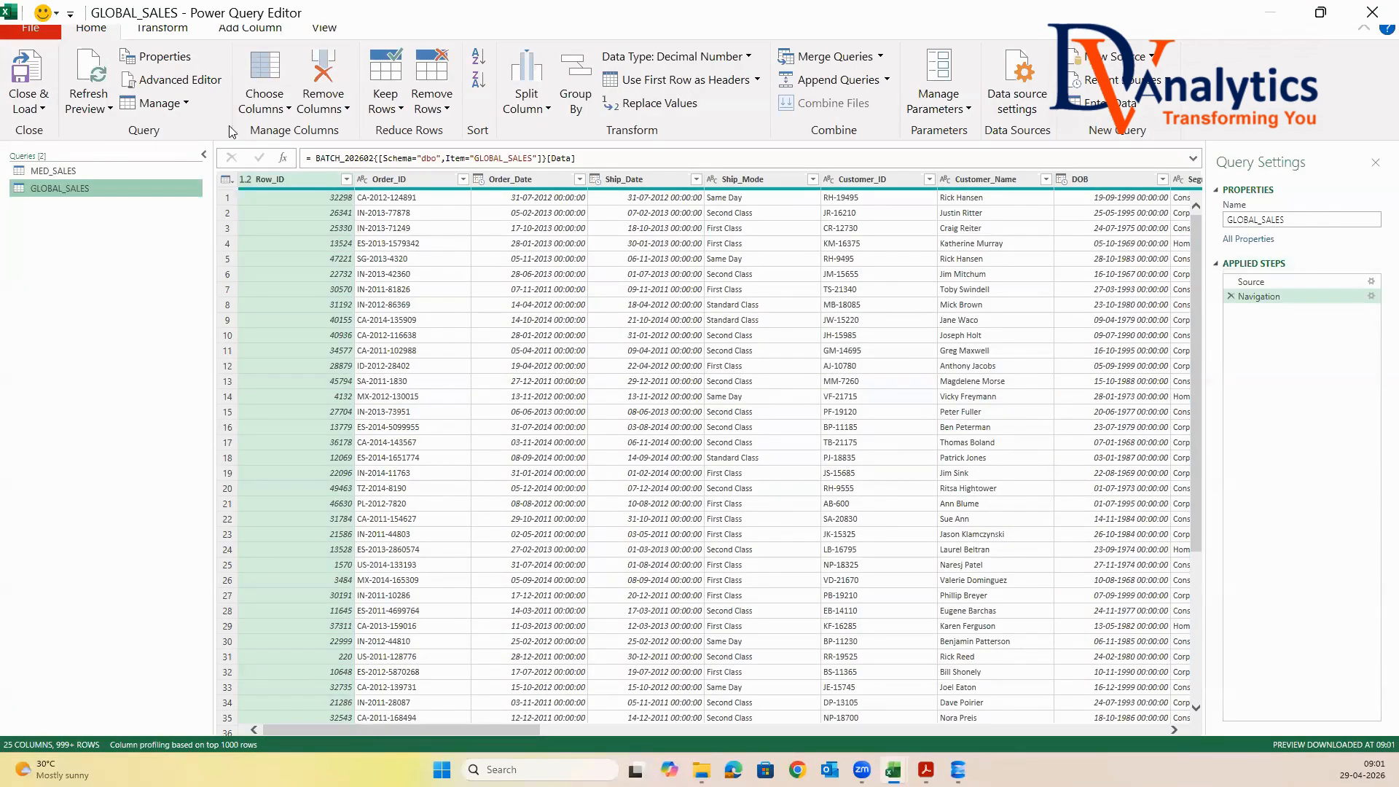
{"action": "left_click", "coordinate": [26, 108]}
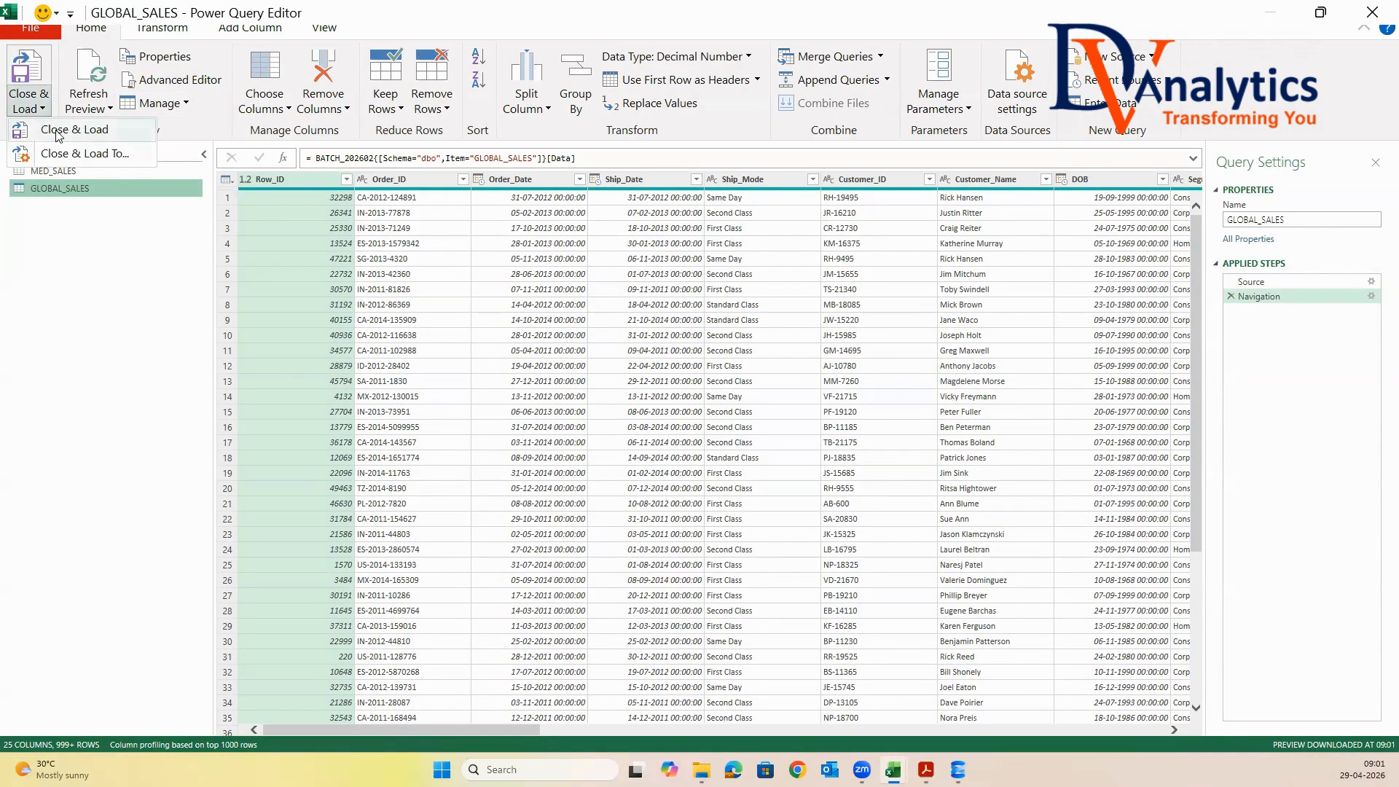
{"action": "left_click", "coordinate": [57, 136]}
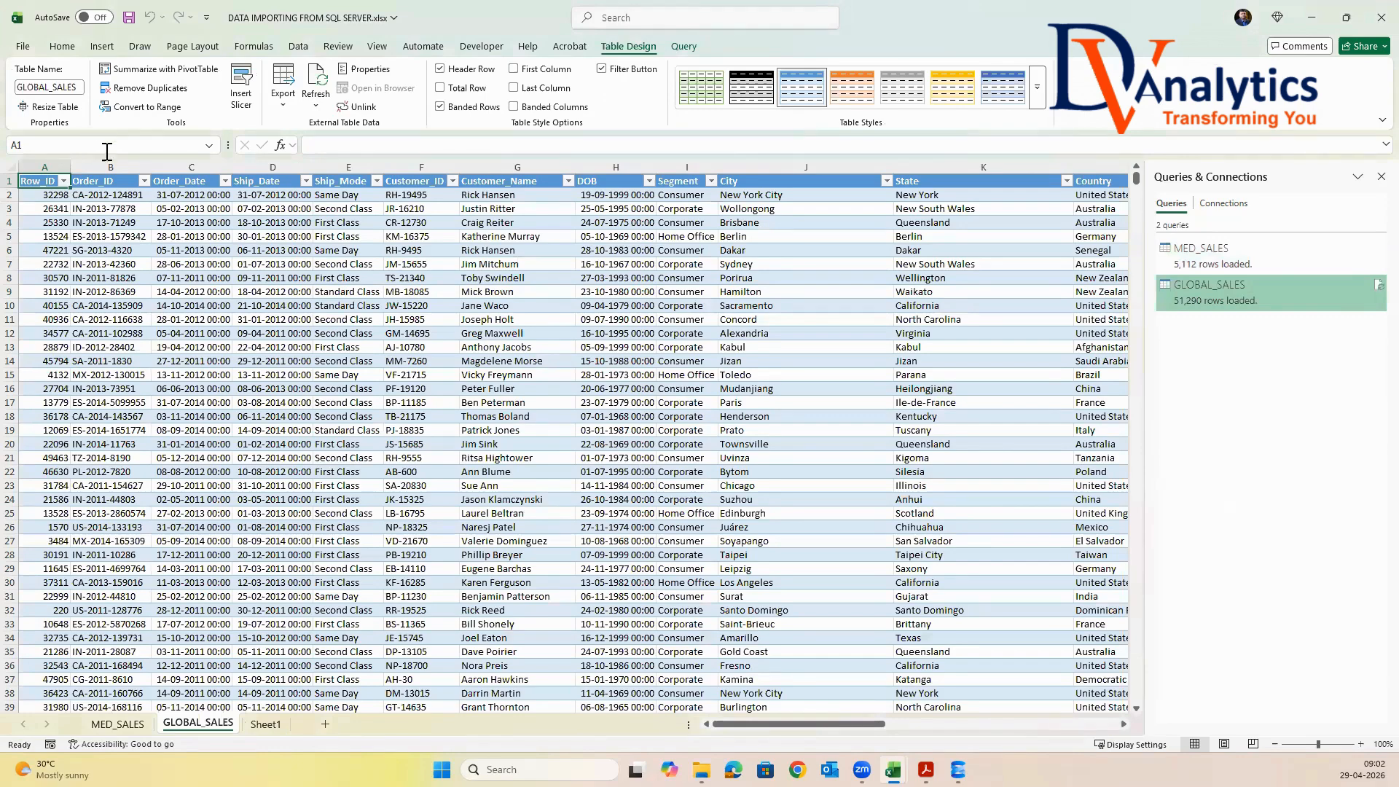
Apply the plain uncoloured table style to GLOBAL_SALES and turn off its filter buttons
{"action": "left_click", "coordinate": [1037, 93]}
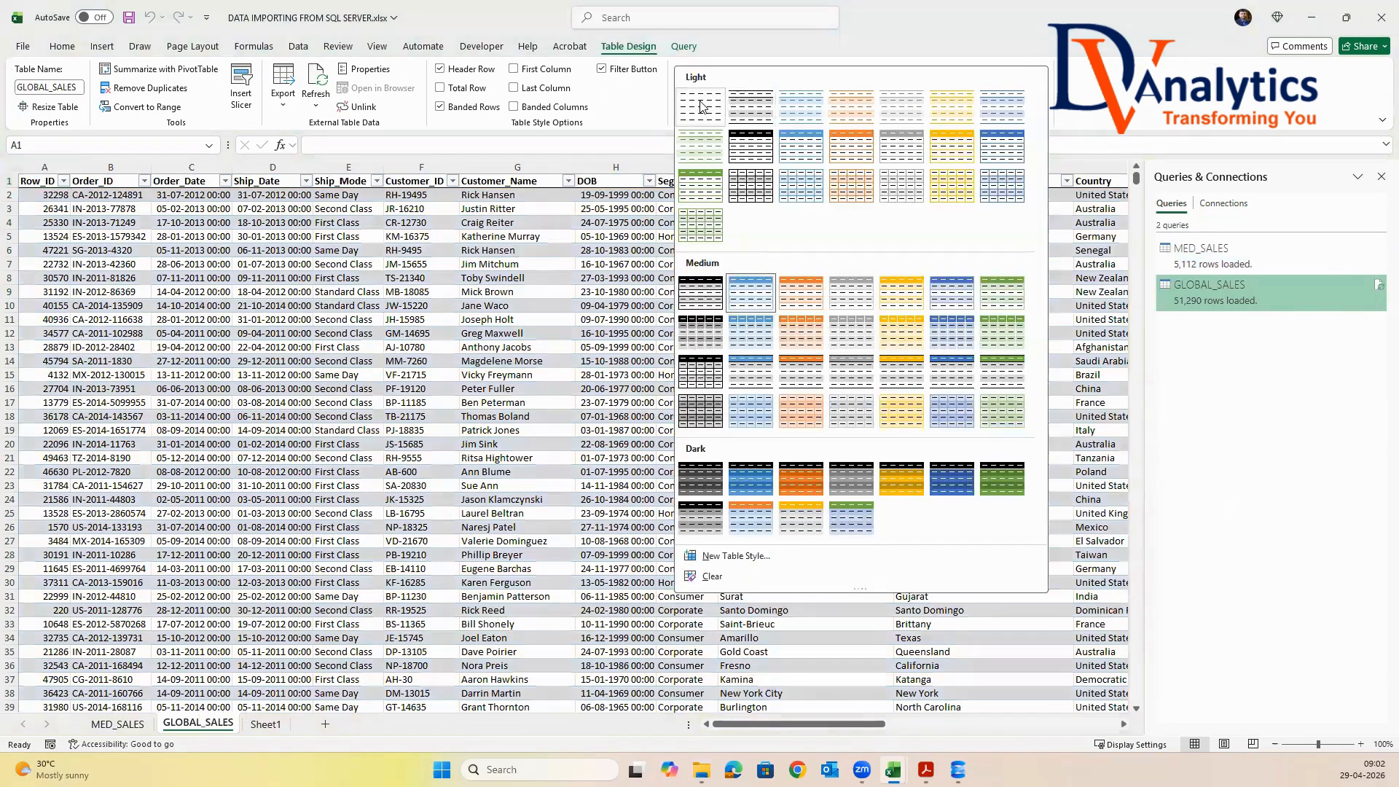
{"action": "left_click", "coordinate": [700, 91]}
{"action": "left_click", "coordinate": [622, 73]}
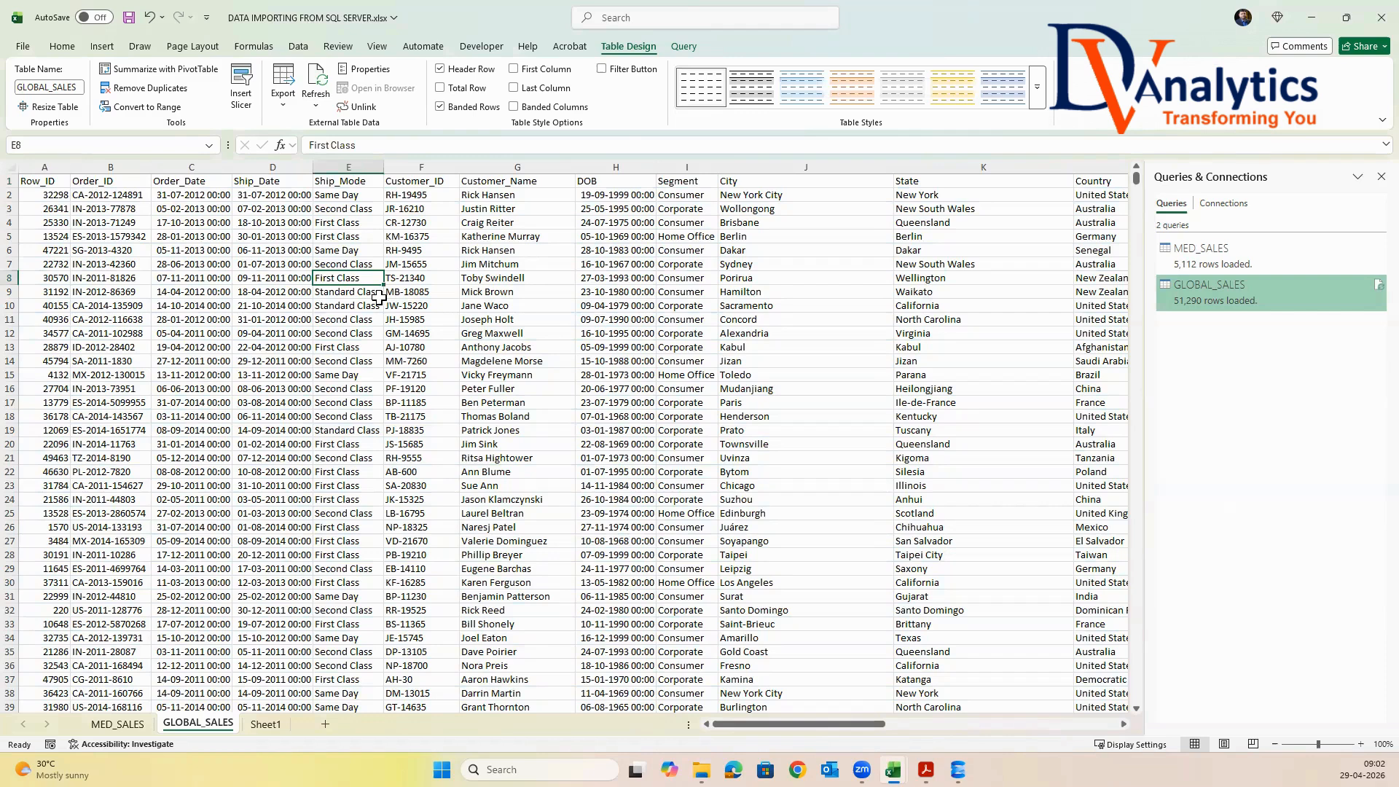
Save DATA IMPORTING FROM SQL SERVER.xlsx and close the workbook
{"action": "key", "text": "ctrl+s"}
{"action": "left_click", "coordinate": [671, 292]}
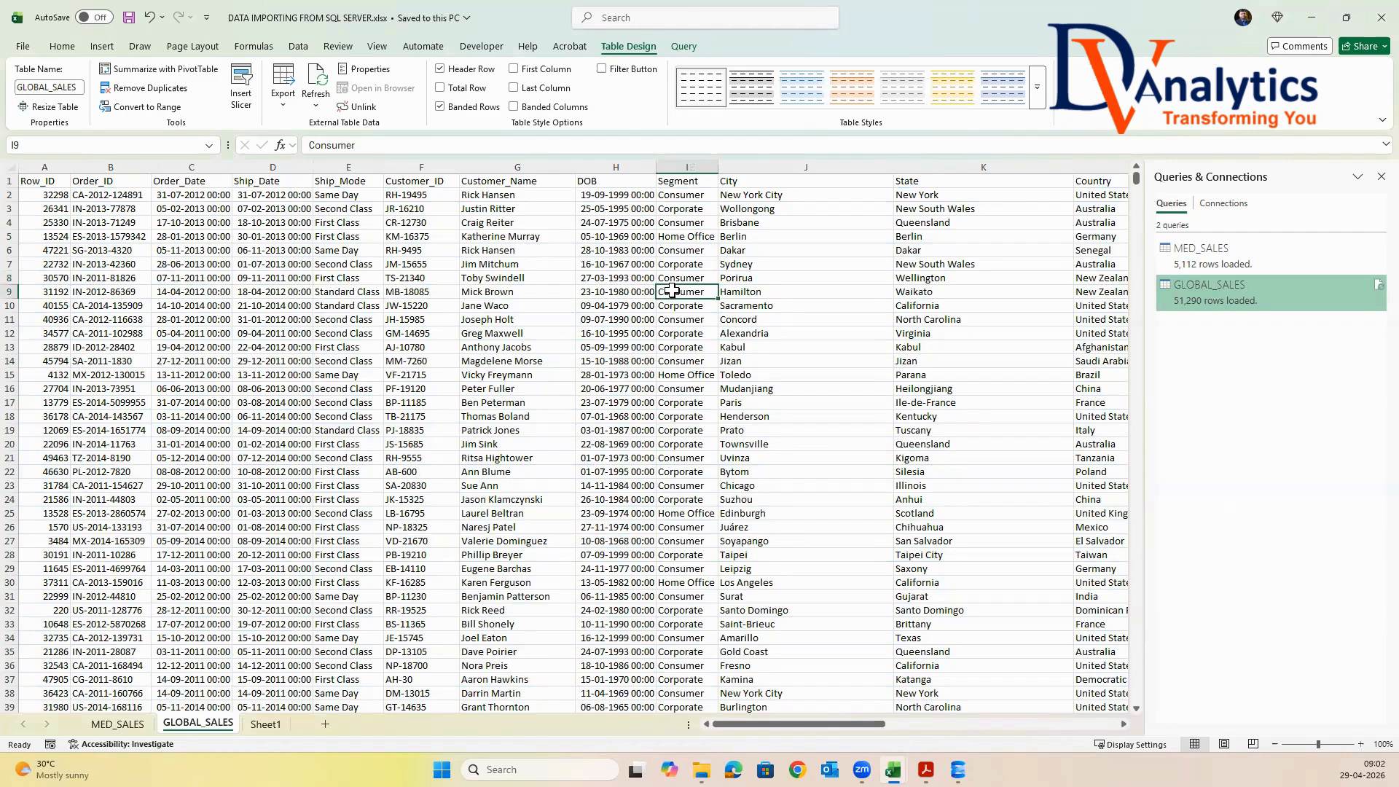
{"action": "left_click", "coordinate": [1379, 20]}
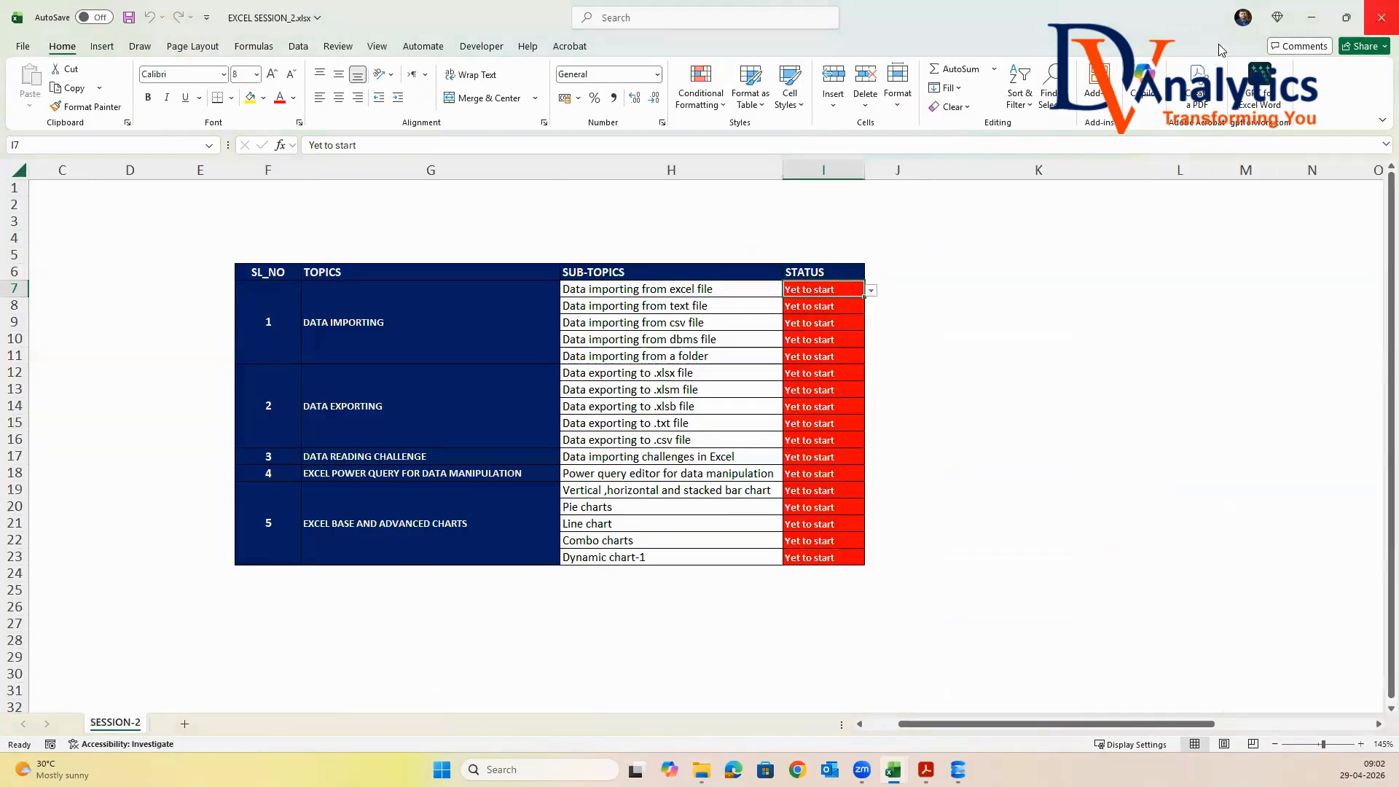
{"action": "left_click", "coordinate": [1379, 16]}
Set the status to Completed for the excel, text, csv and dbms data importing sub-topics in I7:I10 of EXCEL SESSION_2.xlsx
{"action": "left_click", "coordinate": [872, 291]}
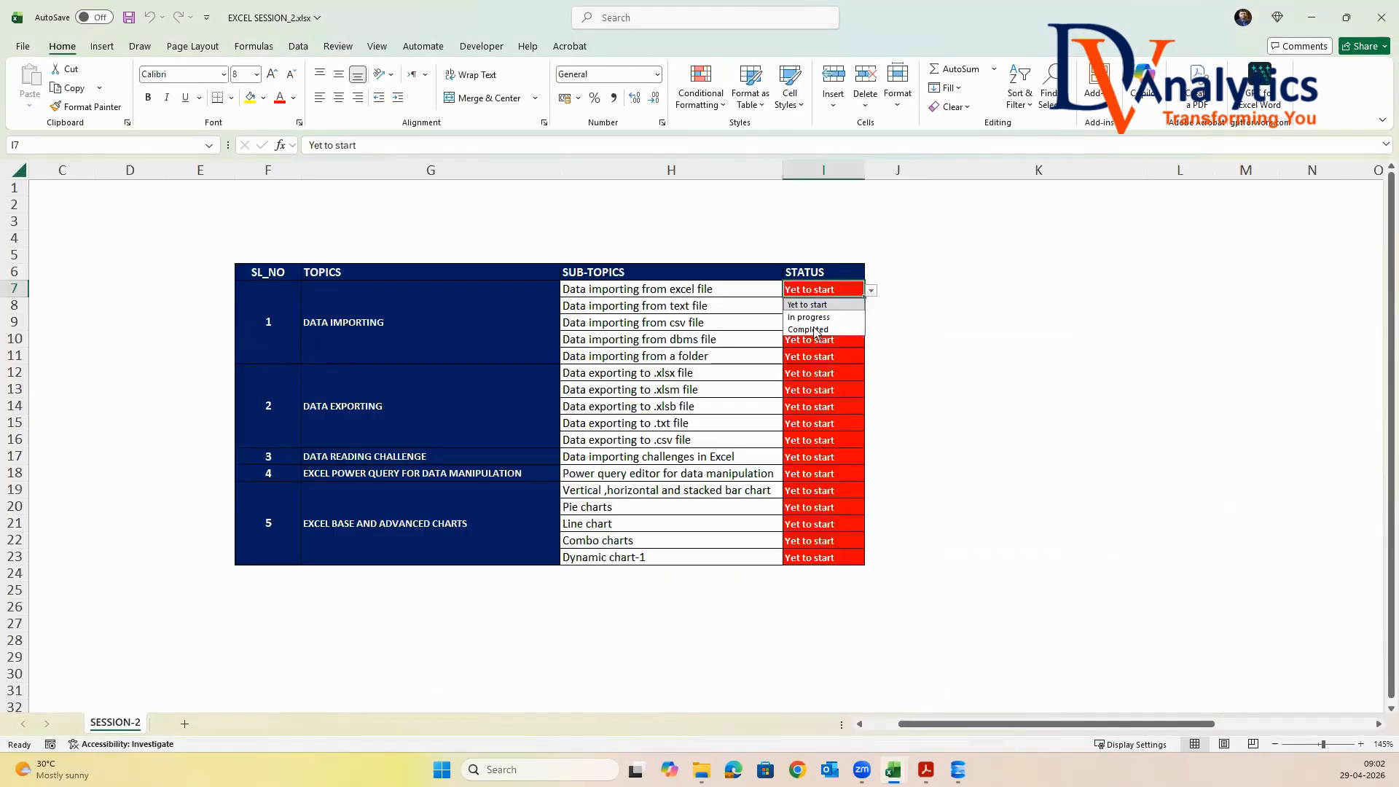
{"action": "left_click", "coordinate": [812, 328]}
{"action": "left_click_drag", "start_coordinate": [864, 298], "coordinate": [866, 343]}
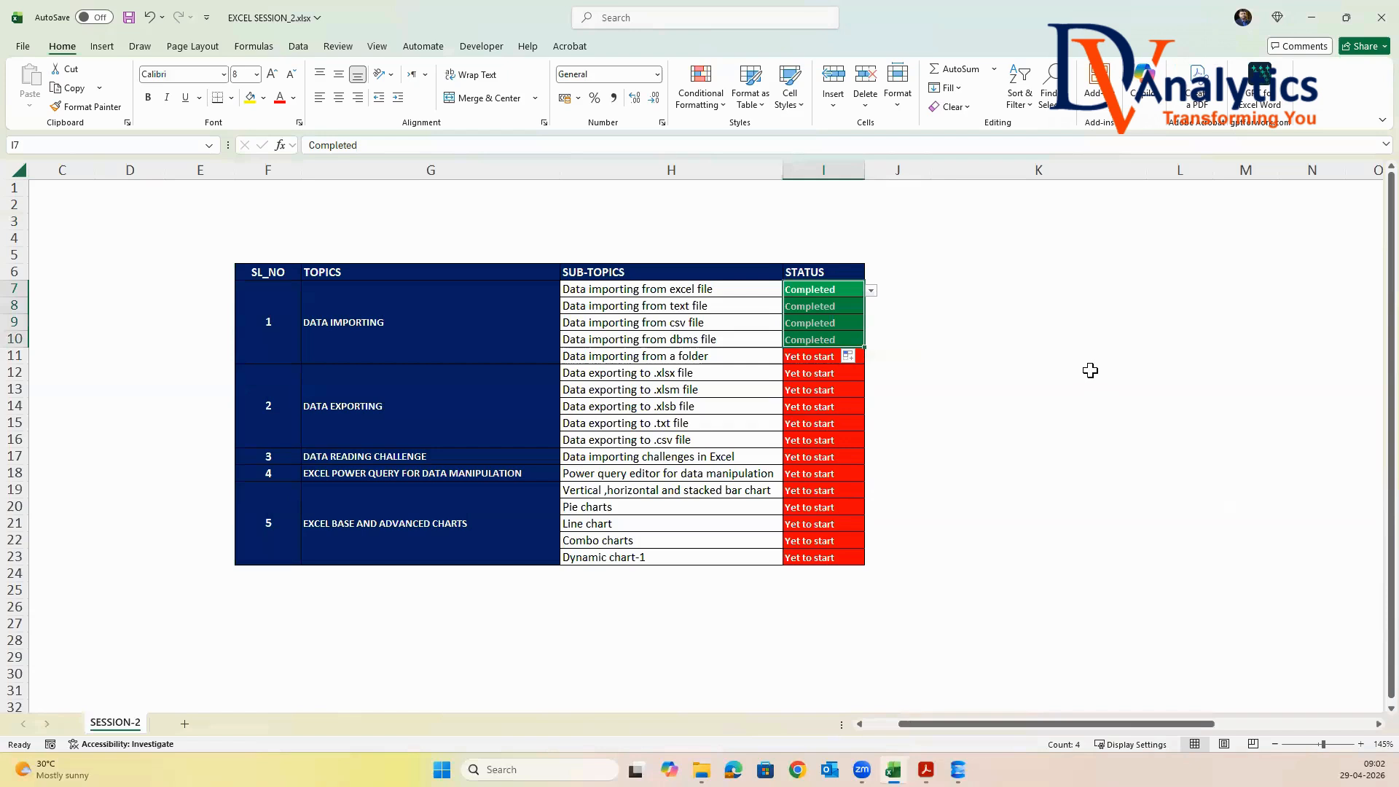
Set the status to Completed for all five data exporting sub-topics in I12:I16
{"action": "left_click", "coordinate": [645, 357]}
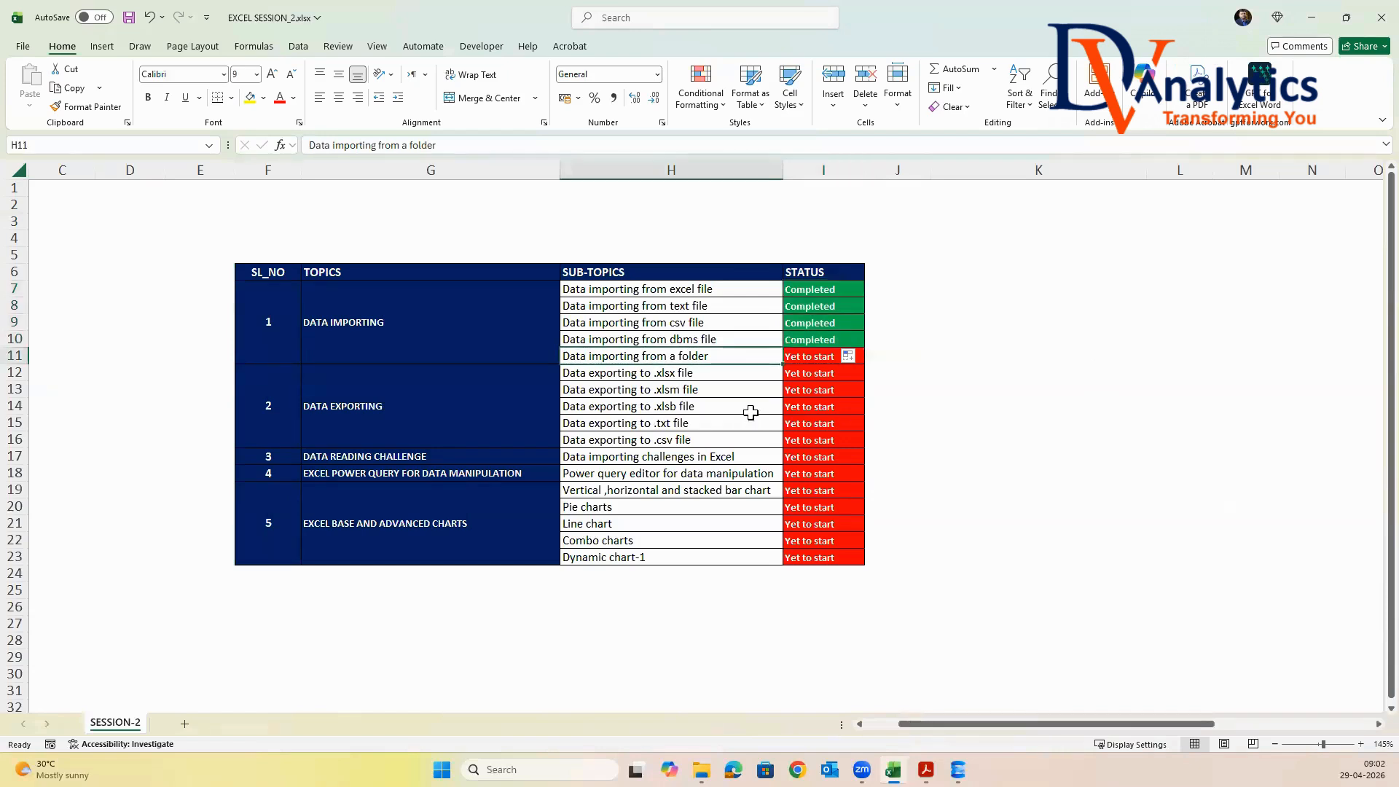
{"action": "left_click", "coordinate": [799, 374]}
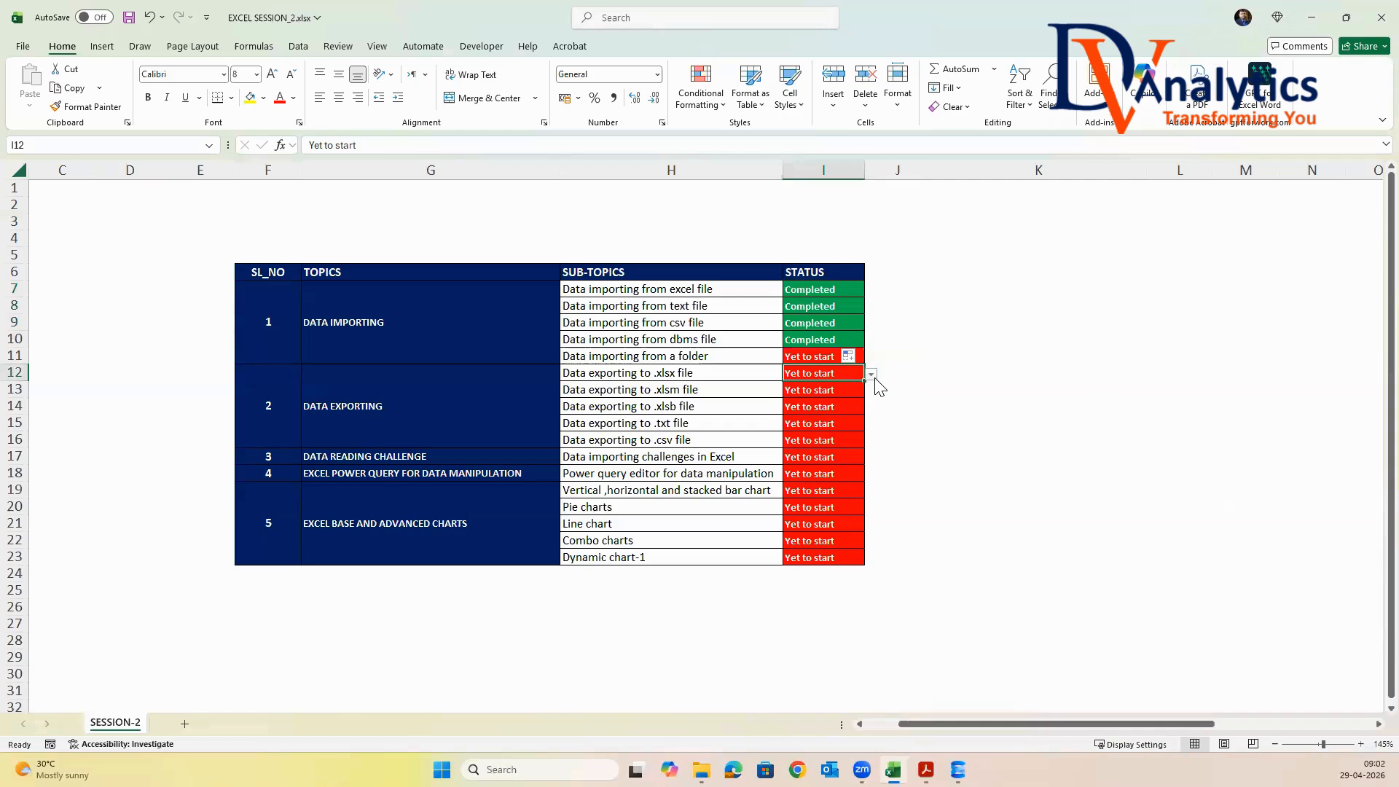
{"action": "left_click", "coordinate": [870, 374]}
{"action": "left_click", "coordinate": [814, 389]}
{"action": "left_click_drag", "start_coordinate": [865, 382], "coordinate": [867, 446]}
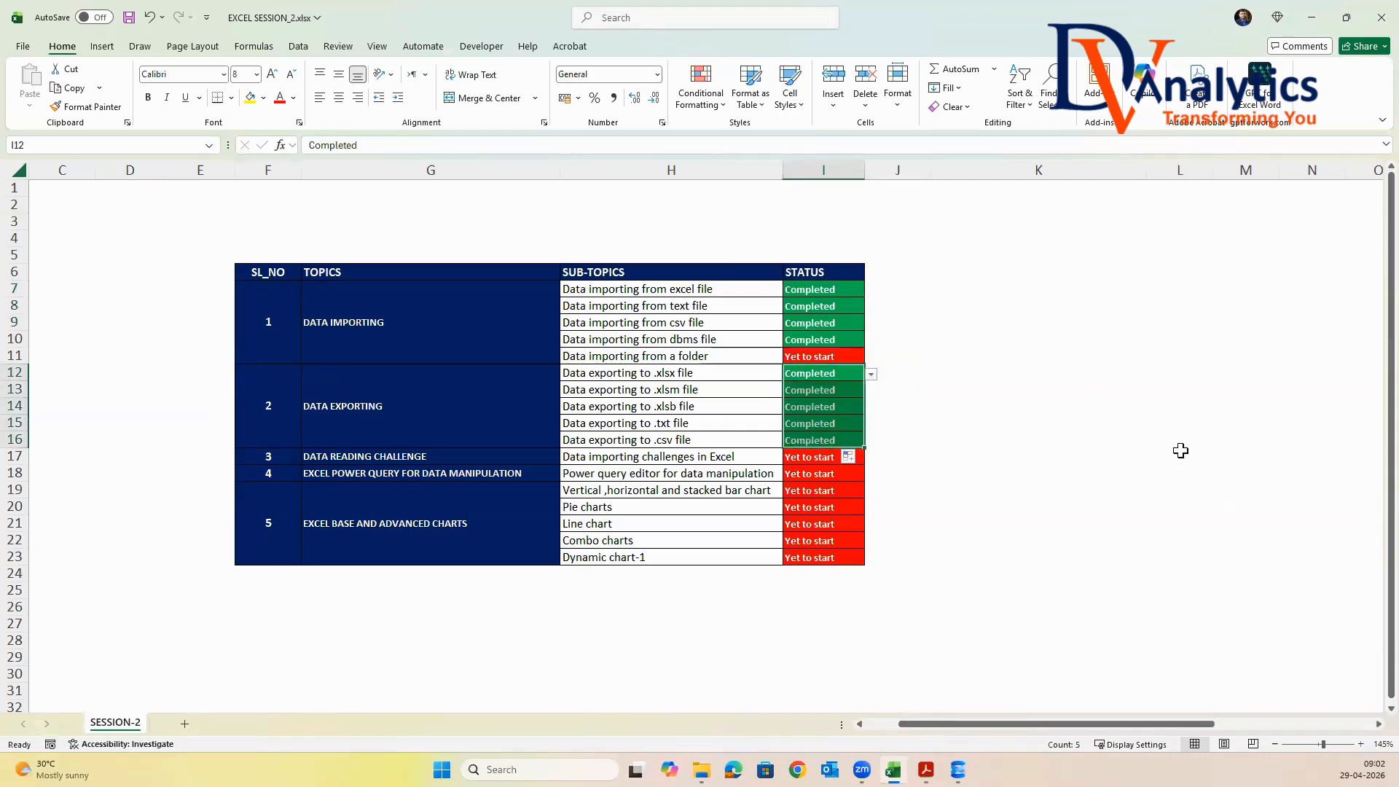
Copy the a6.Data Reading from a Folder folder from Session-2's a2.Raw data folder into a3.Class files in File Explorer
{"action": "left_click", "coordinate": [664, 360]}
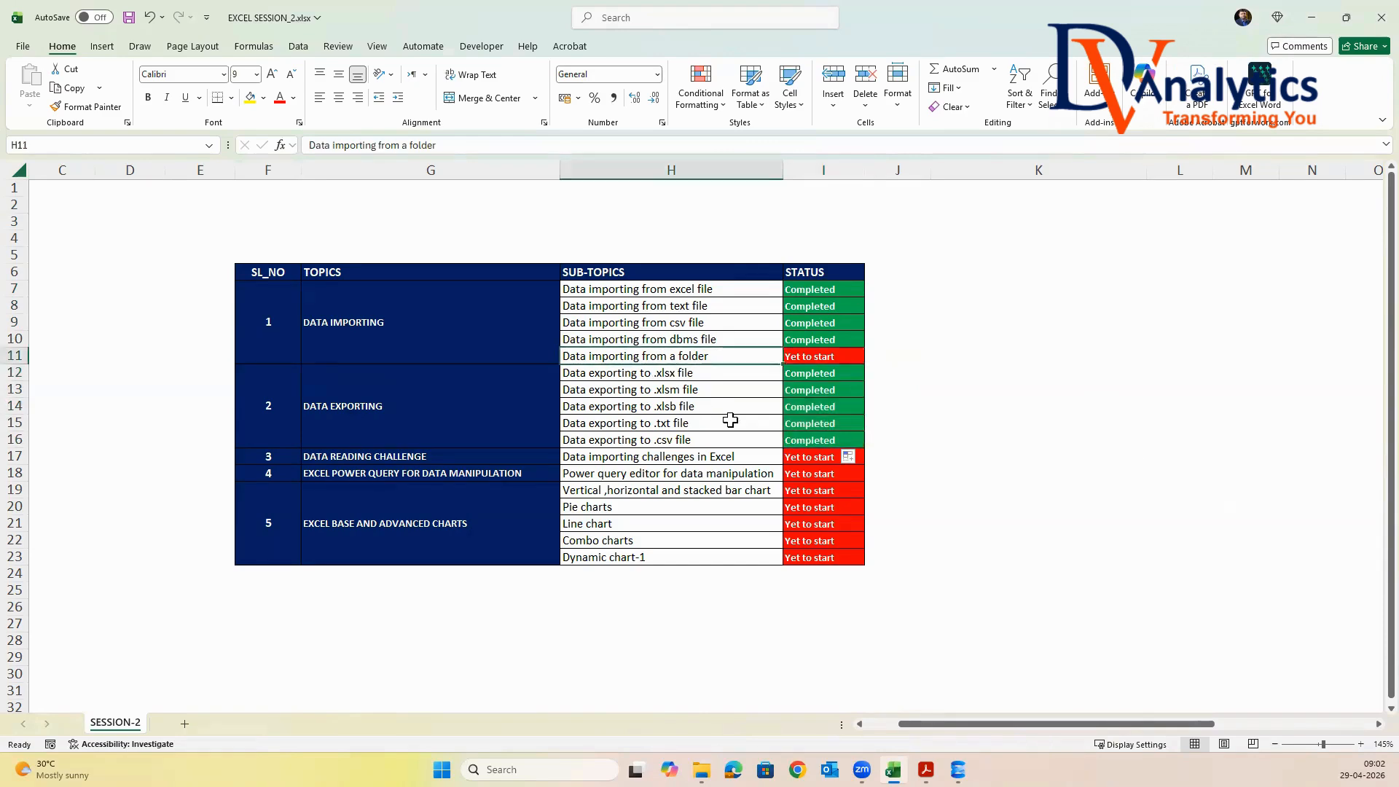
{"action": "left_click", "coordinate": [796, 356]}
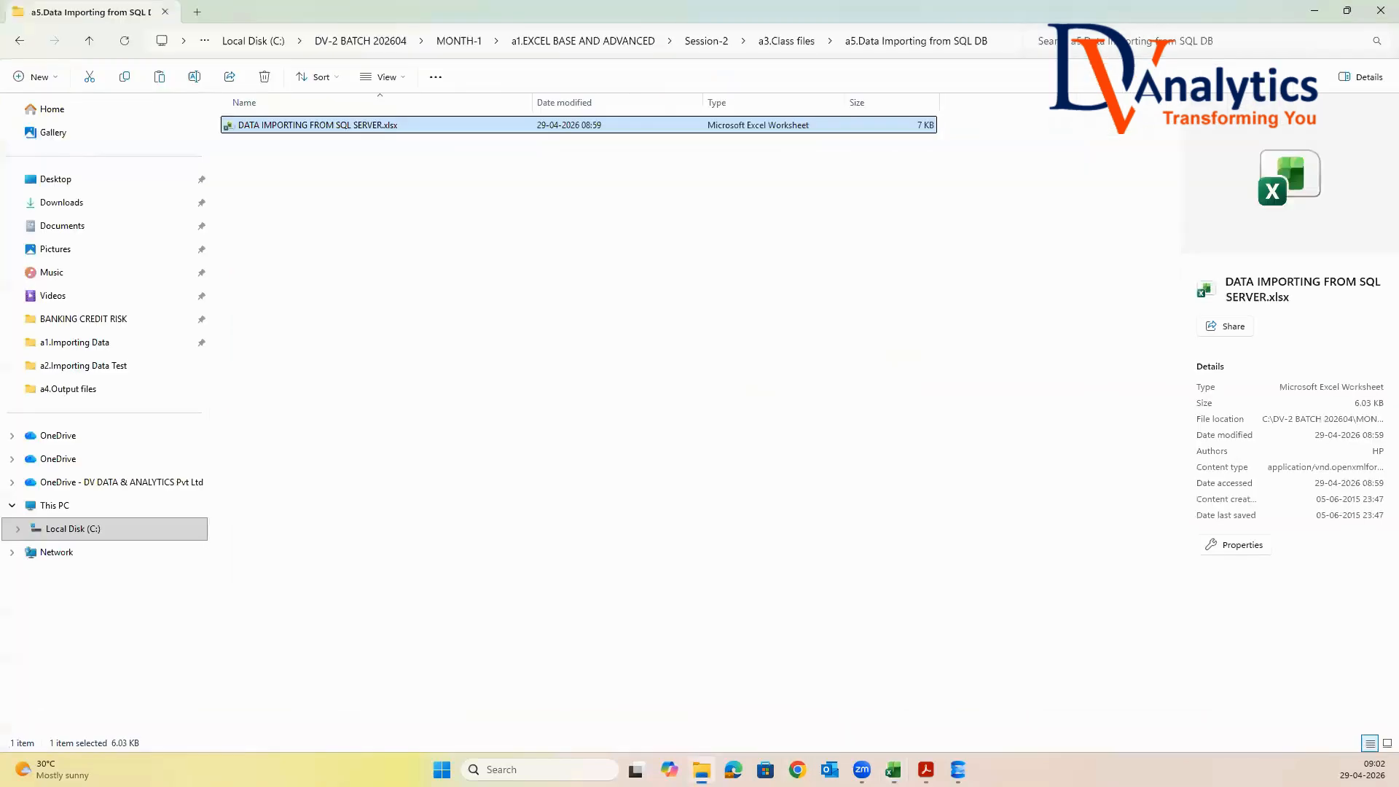
{"action": "left_click", "coordinate": [701, 770]}
{"action": "left_click", "coordinate": [781, 42]}
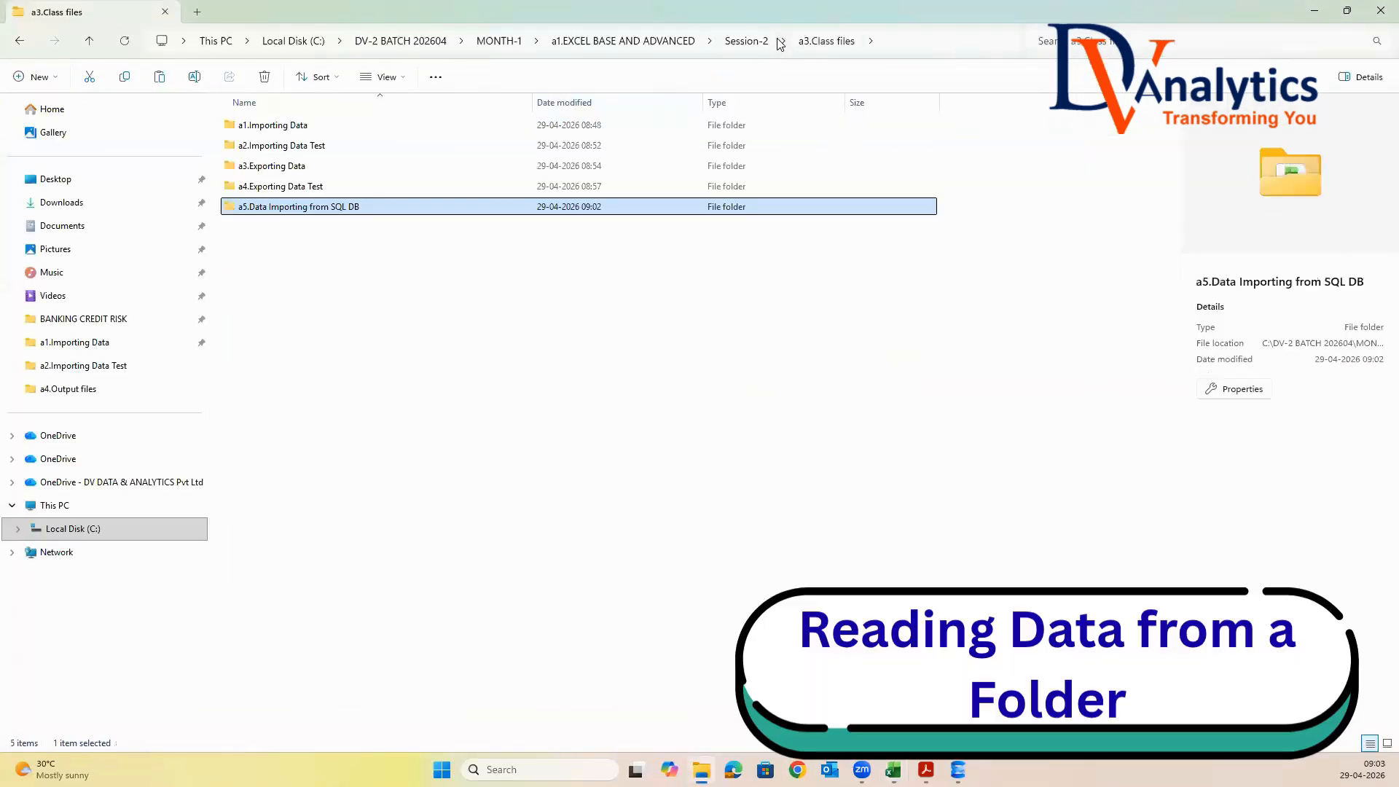
{"action": "left_click", "coordinate": [746, 42]}
{"action": "double_click", "coordinate": [290, 145]}
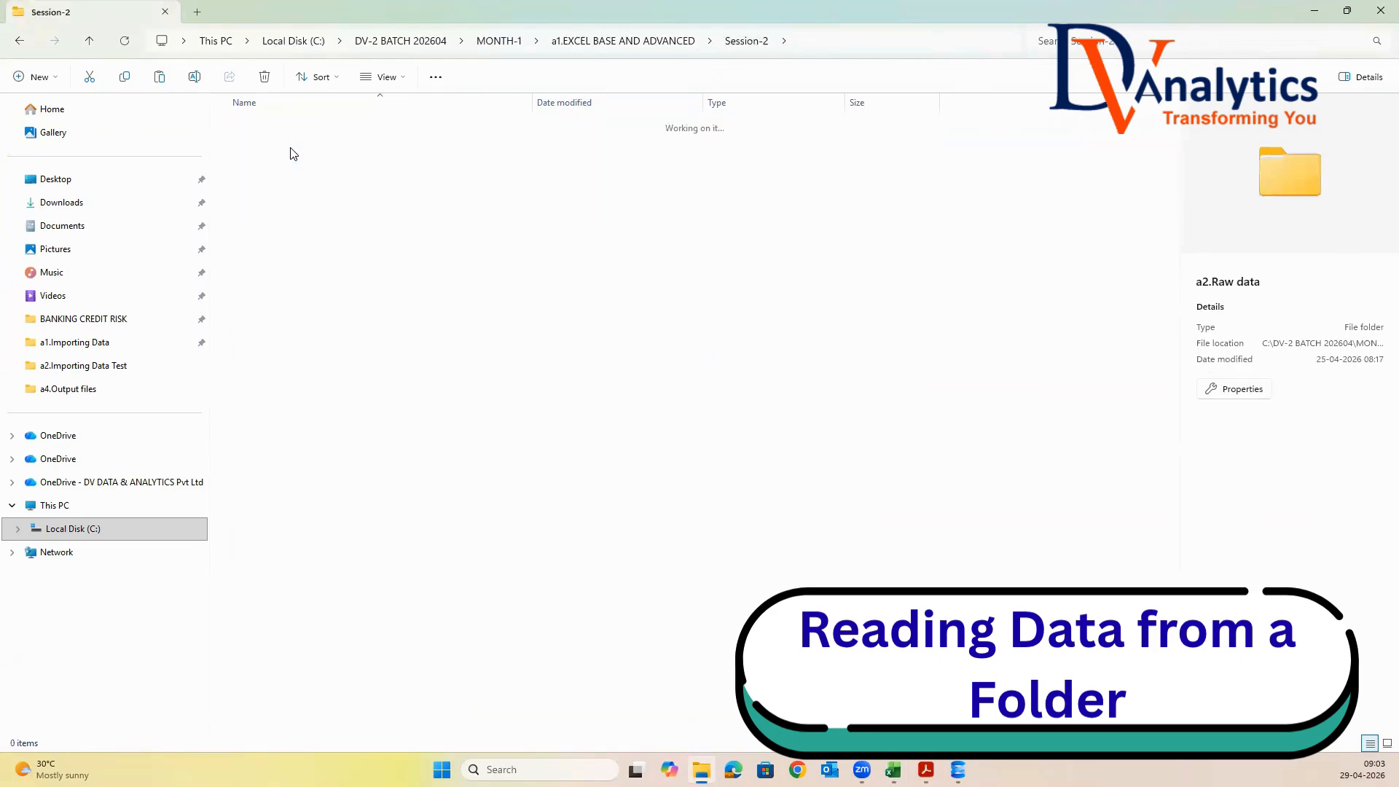
{"action": "left_click", "coordinate": [328, 229]}
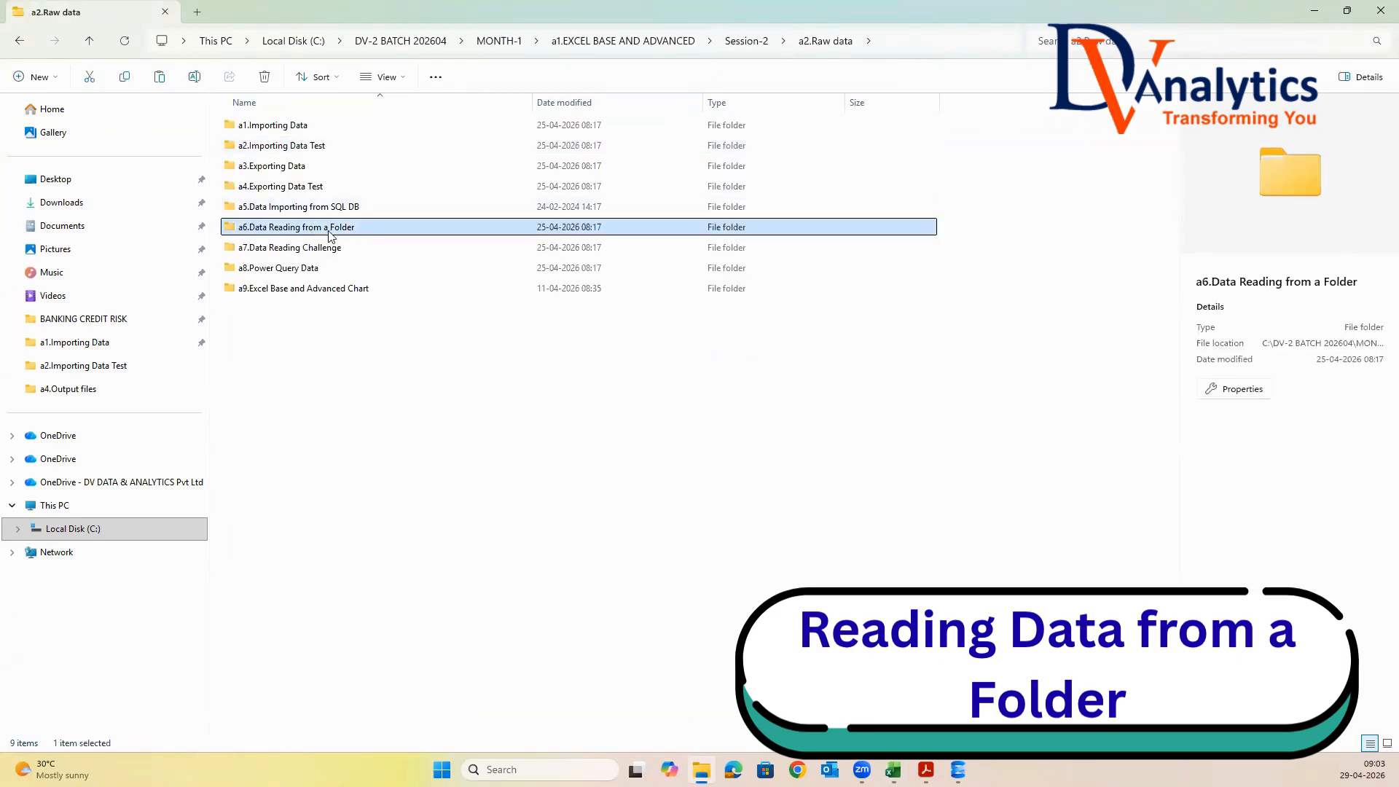
{"action": "left_click", "coordinate": [746, 41]}
{"action": "double_click", "coordinate": [291, 166]}
{"action": "right_click", "coordinate": [272, 253]}
{"action": "left_click", "coordinate": [290, 275]}
{"action": "left_click", "coordinate": [379, 306]}
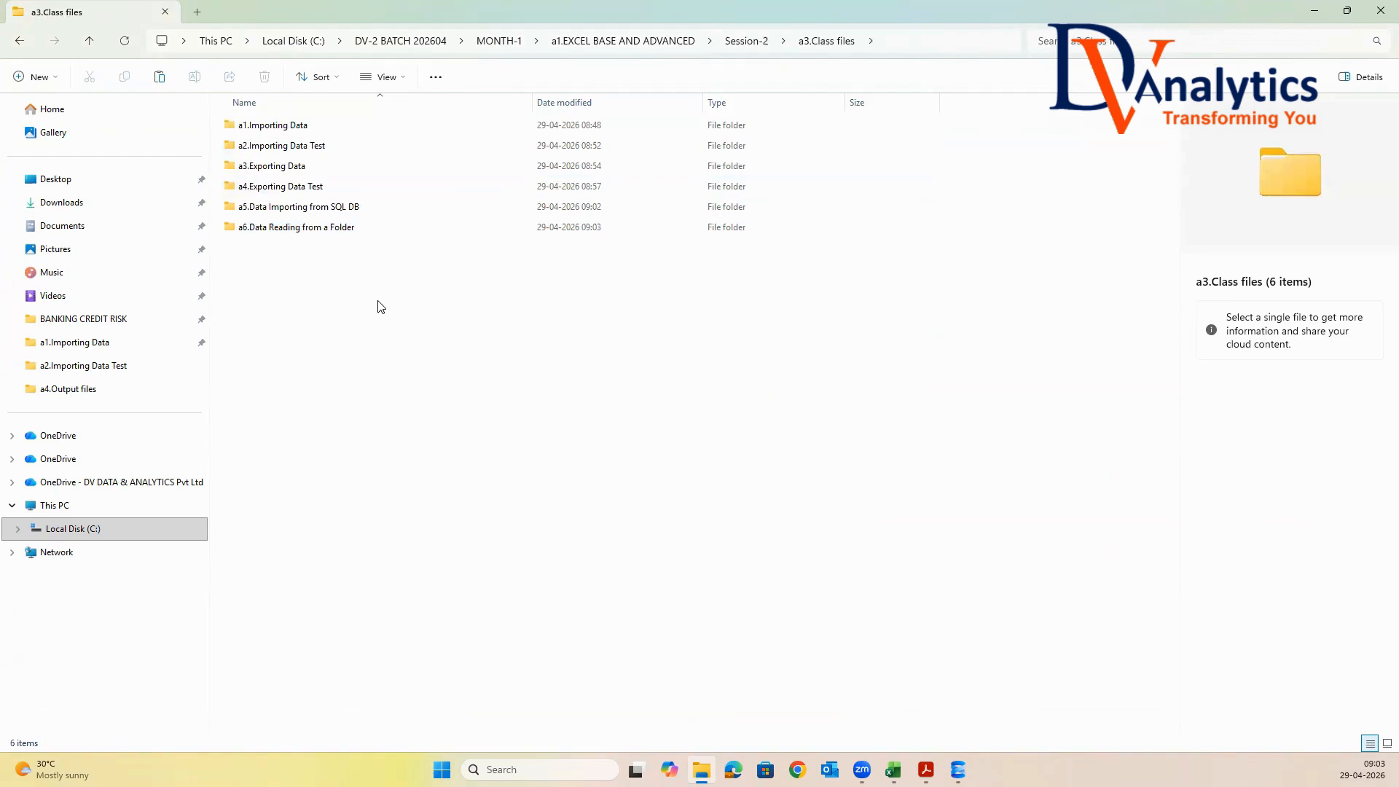
Open GLOBAL_SALES_2011.xlsx from the copied folder's Raw_data subfolder, autofit all columns and examine the ORDER YEARS values
{"action": "double_click", "coordinate": [284, 229]}
{"action": "left_click", "coordinate": [264, 127]}
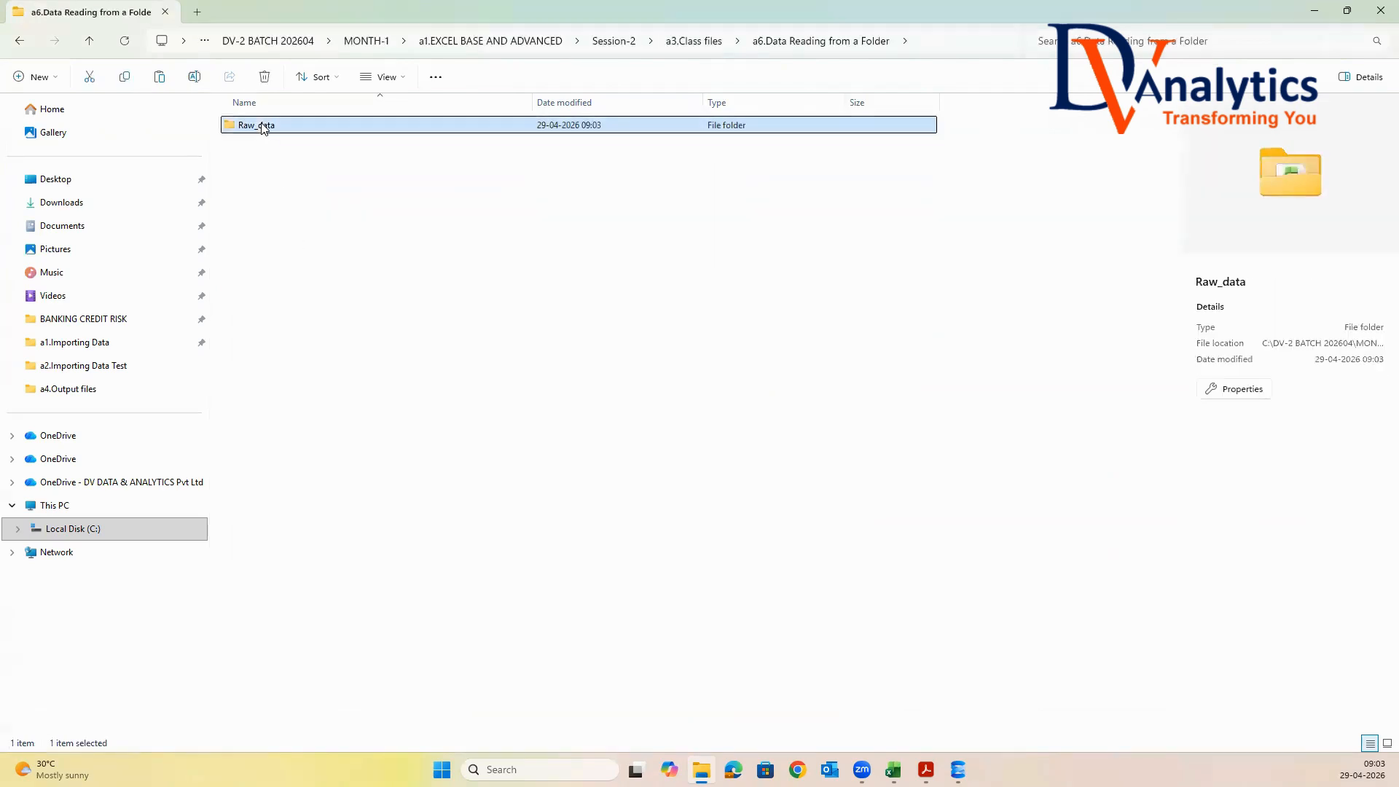
{"action": "double_click", "coordinate": [263, 127]}
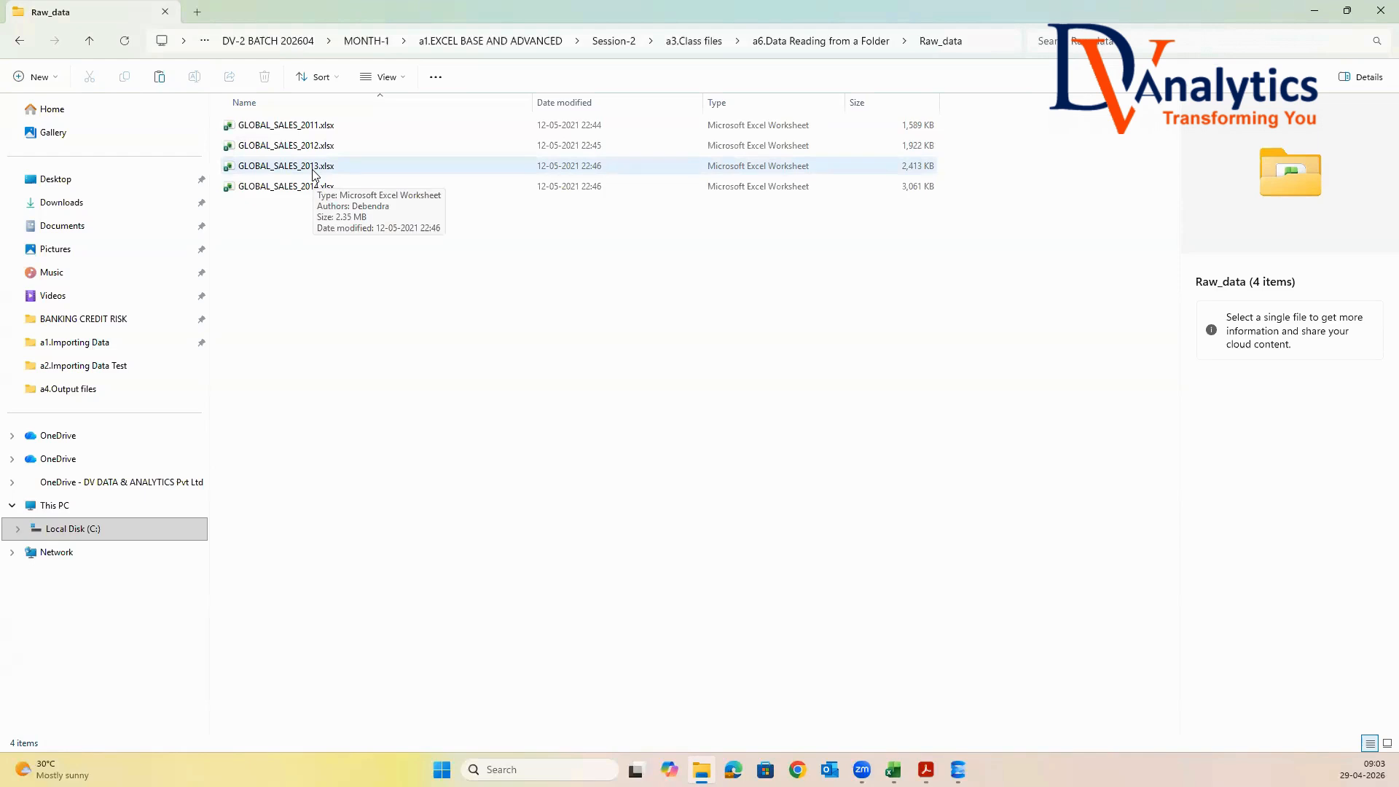
{"action": "double_click", "coordinate": [306, 127]}
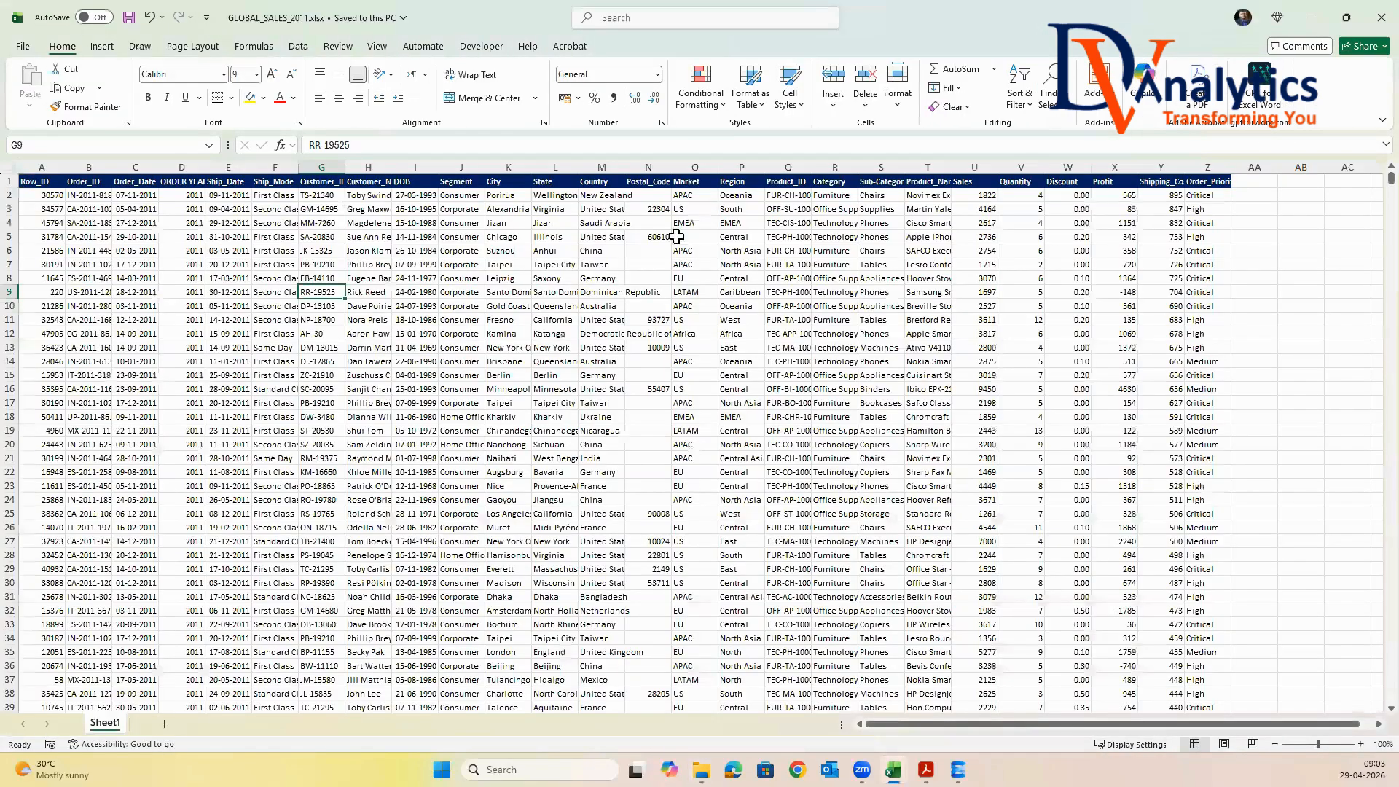
{"action": "left_click", "coordinate": [11, 166]}
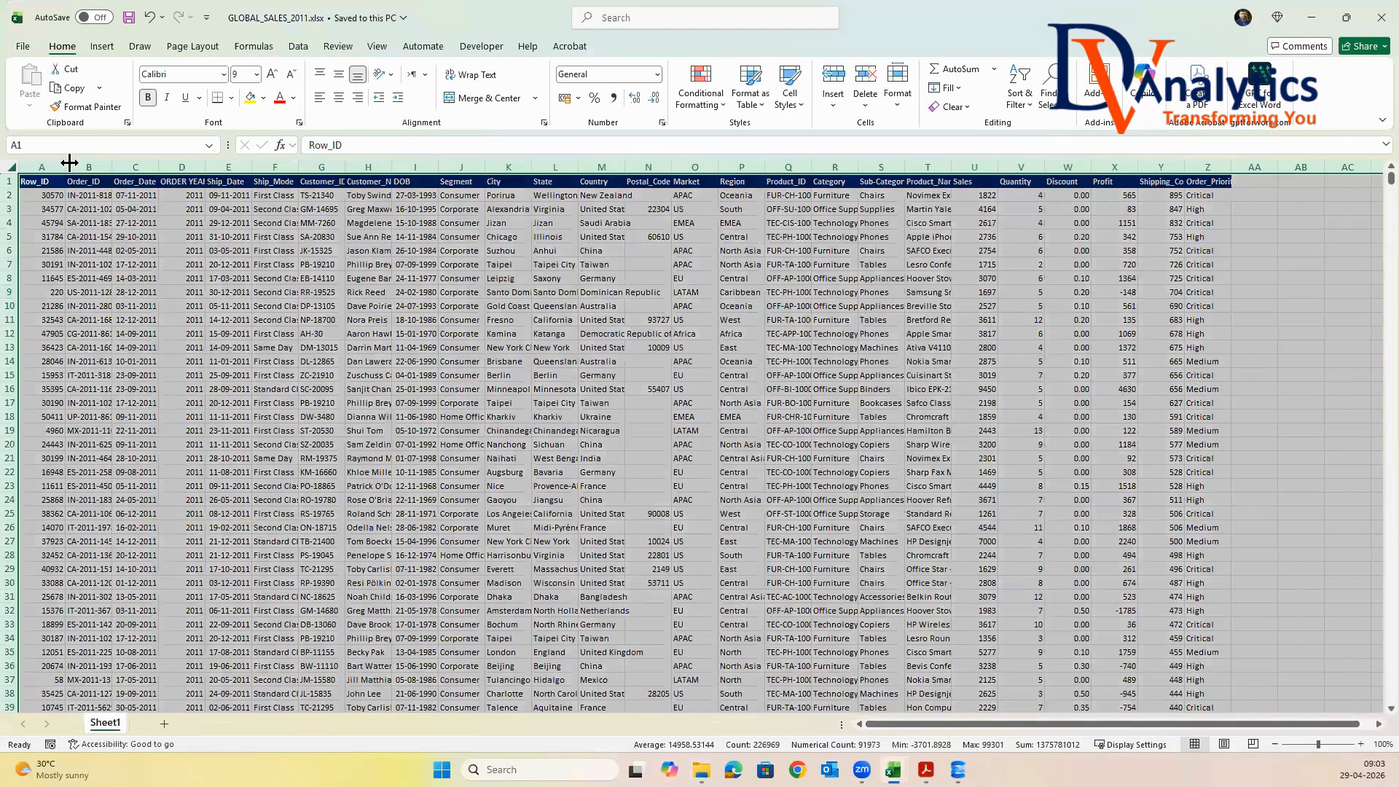
{"action": "double_click", "coordinate": [69, 161]}
{"action": "left_click_drag", "start_coordinate": [196, 195], "coordinate": [196, 348]}
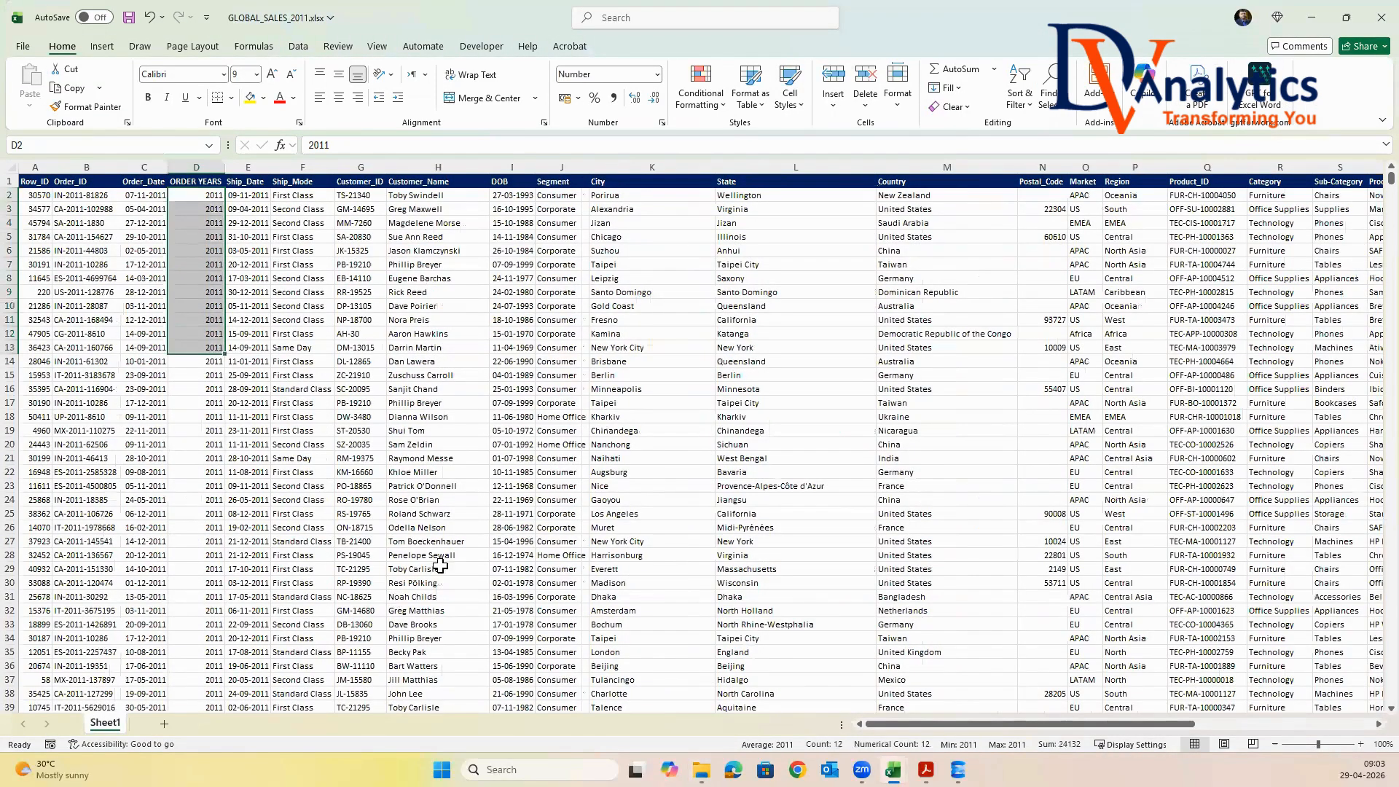
{"action": "left_click", "coordinate": [1311, 16]}
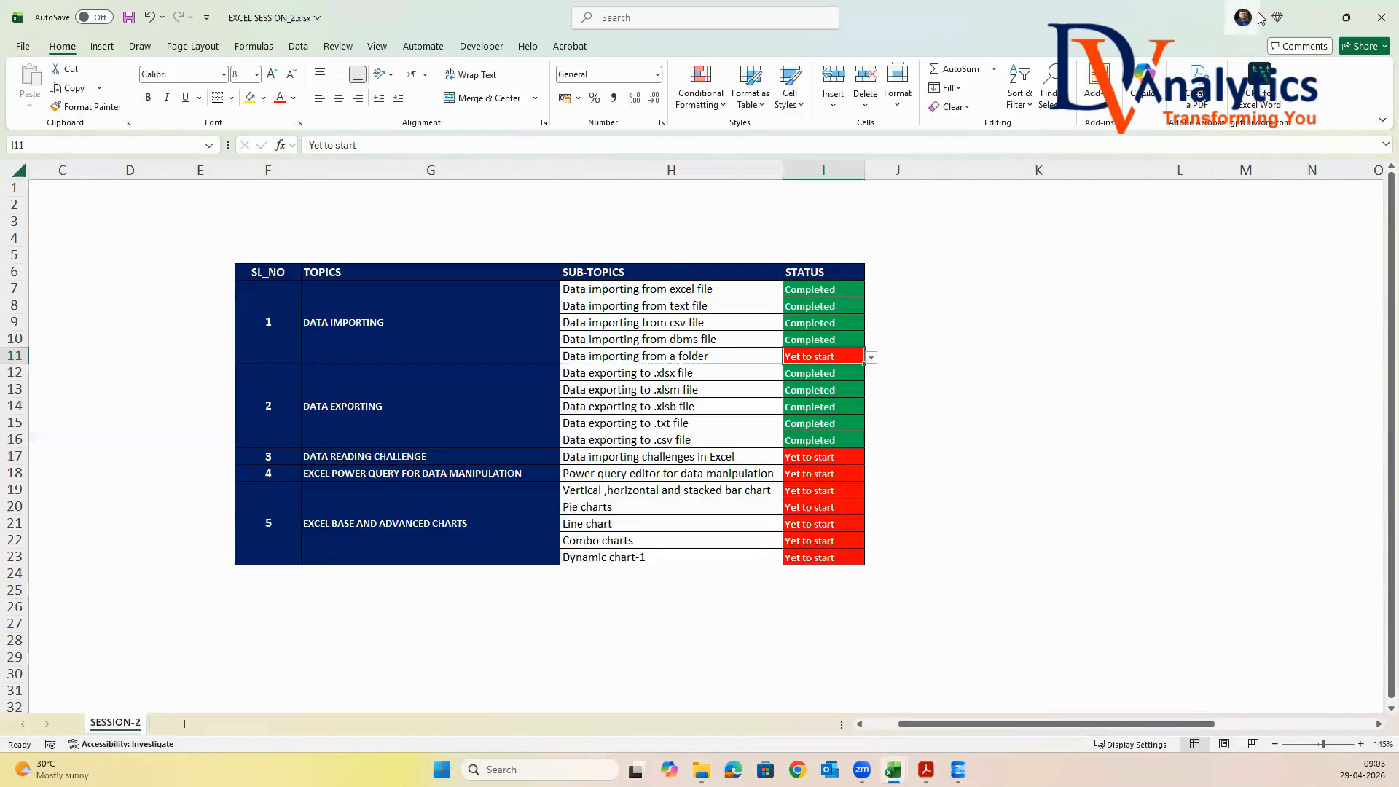
{"action": "left_click", "coordinate": [1311, 17]}
Open GLOBAL_SALES_2013.xlsx, autofit its columns, examine the ORDER YEARS values and close it without saving
{"action": "left_click", "coordinate": [304, 167]}
{"action": "double_click", "coordinate": [303, 172]}
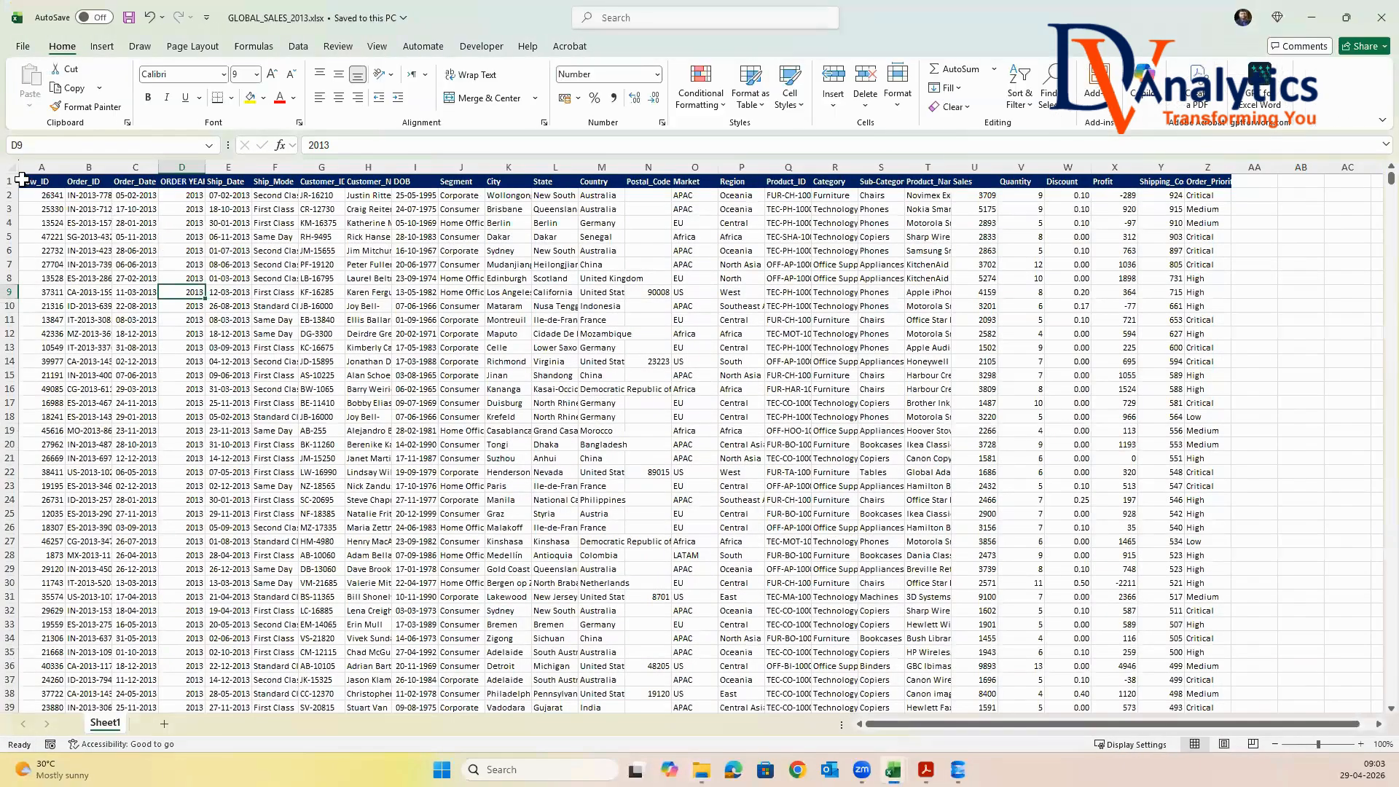
{"action": "left_click", "coordinate": [11, 167]}
{"action": "double_click", "coordinate": [65, 167]}
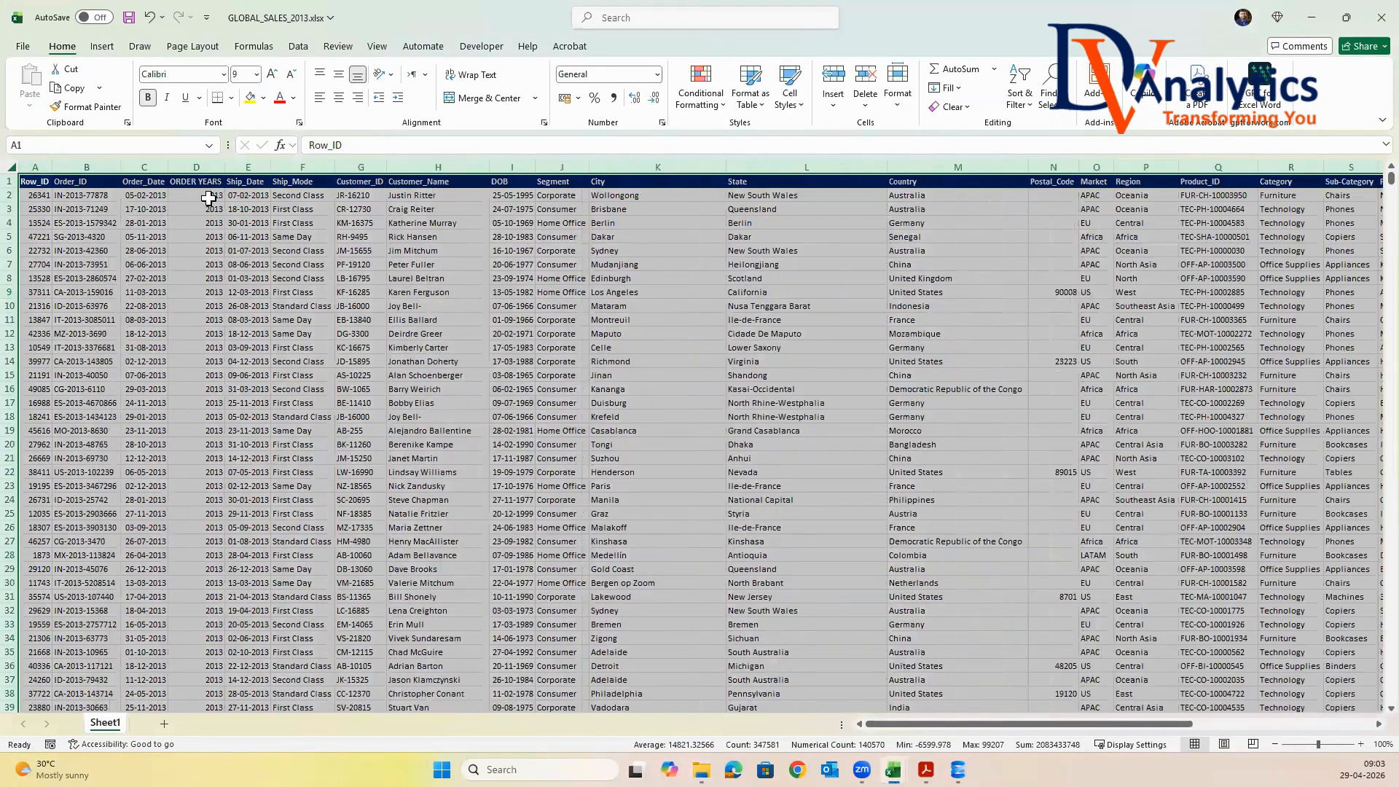
{"action": "left_click_drag", "start_coordinate": [209, 197], "coordinate": [209, 293]}
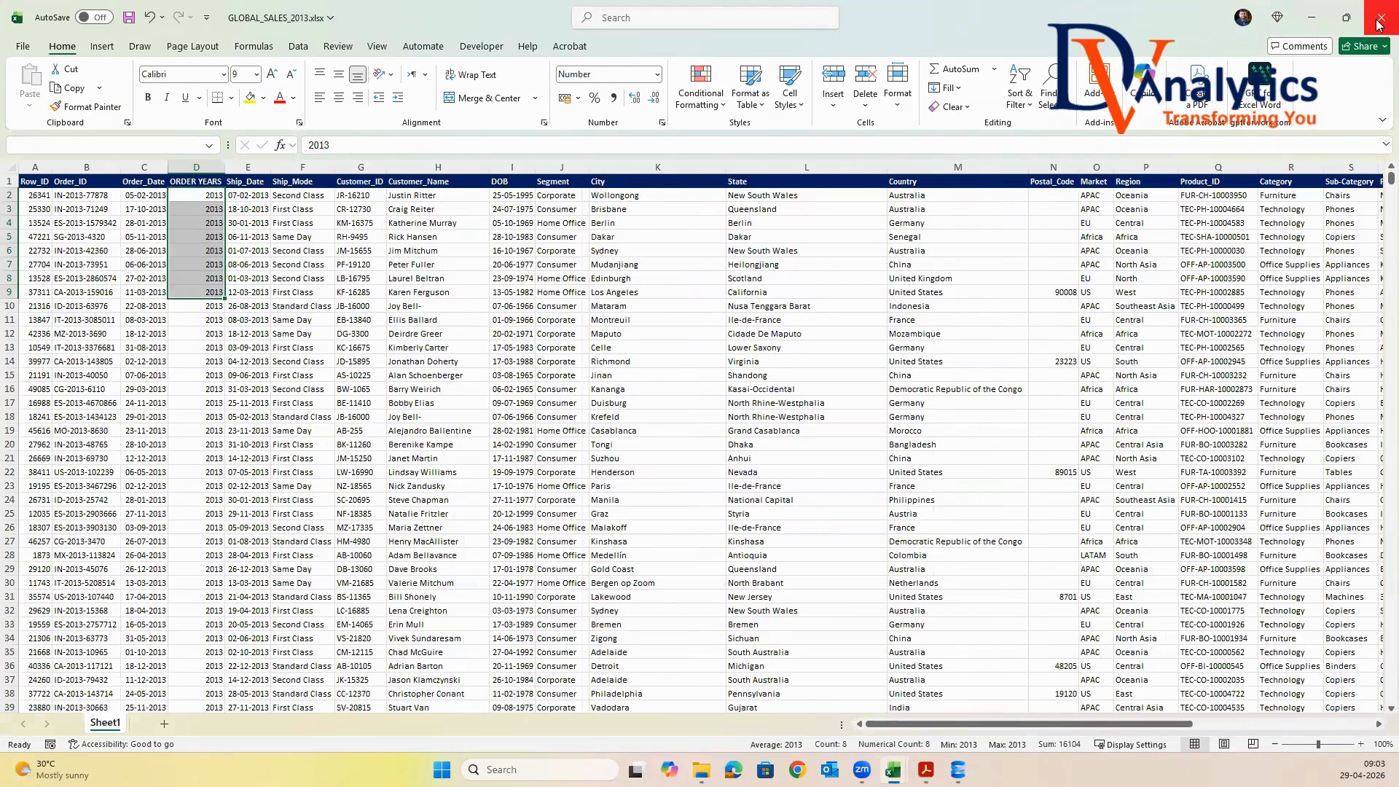
{"action": "left_click", "coordinate": [1379, 24]}
{"action": "left_click", "coordinate": [1047, 479]}
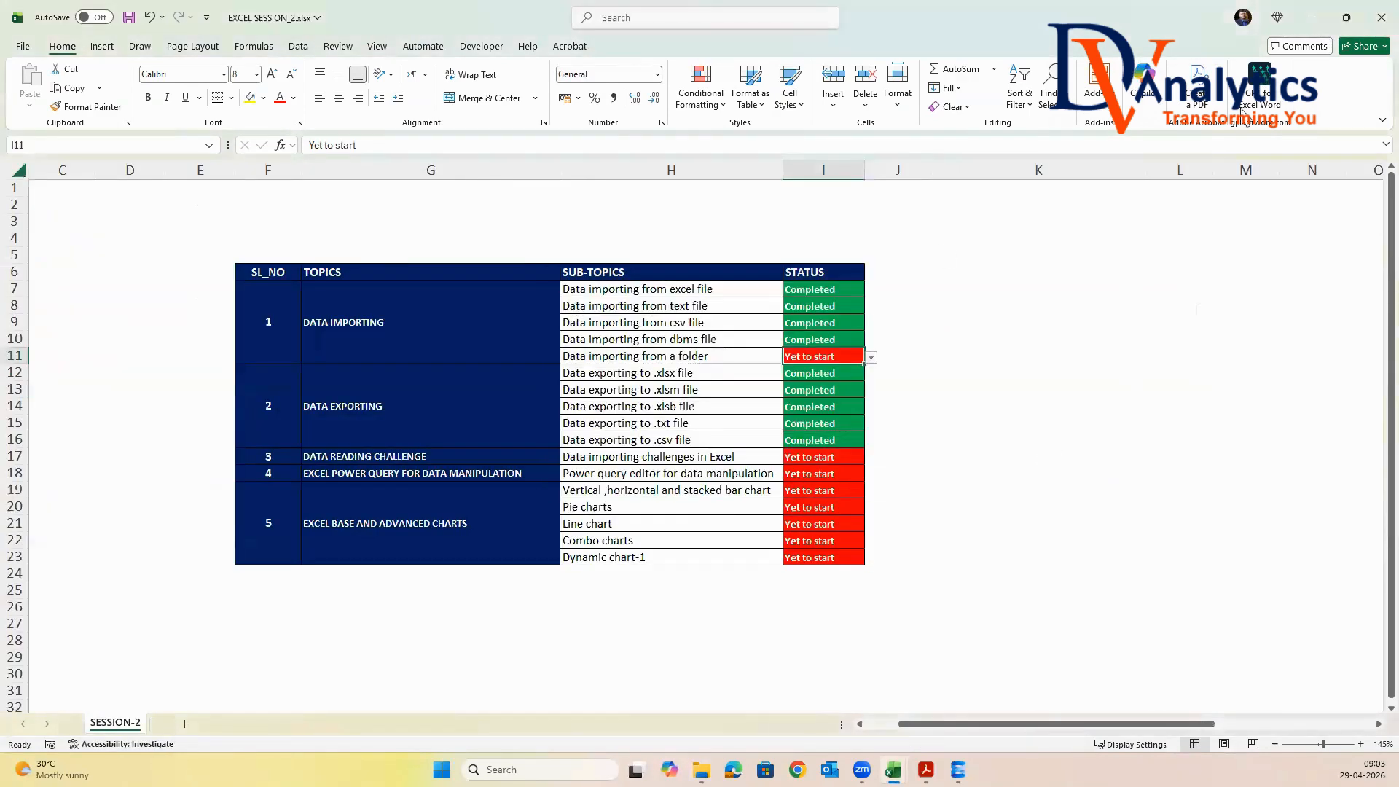
Open GLOBAL_SALES_2014.xlsx, examine its ORDER YEARS values and close the workbook
{"action": "left_click", "coordinate": [1311, 16]}
{"action": "double_click", "coordinate": [306, 188]}
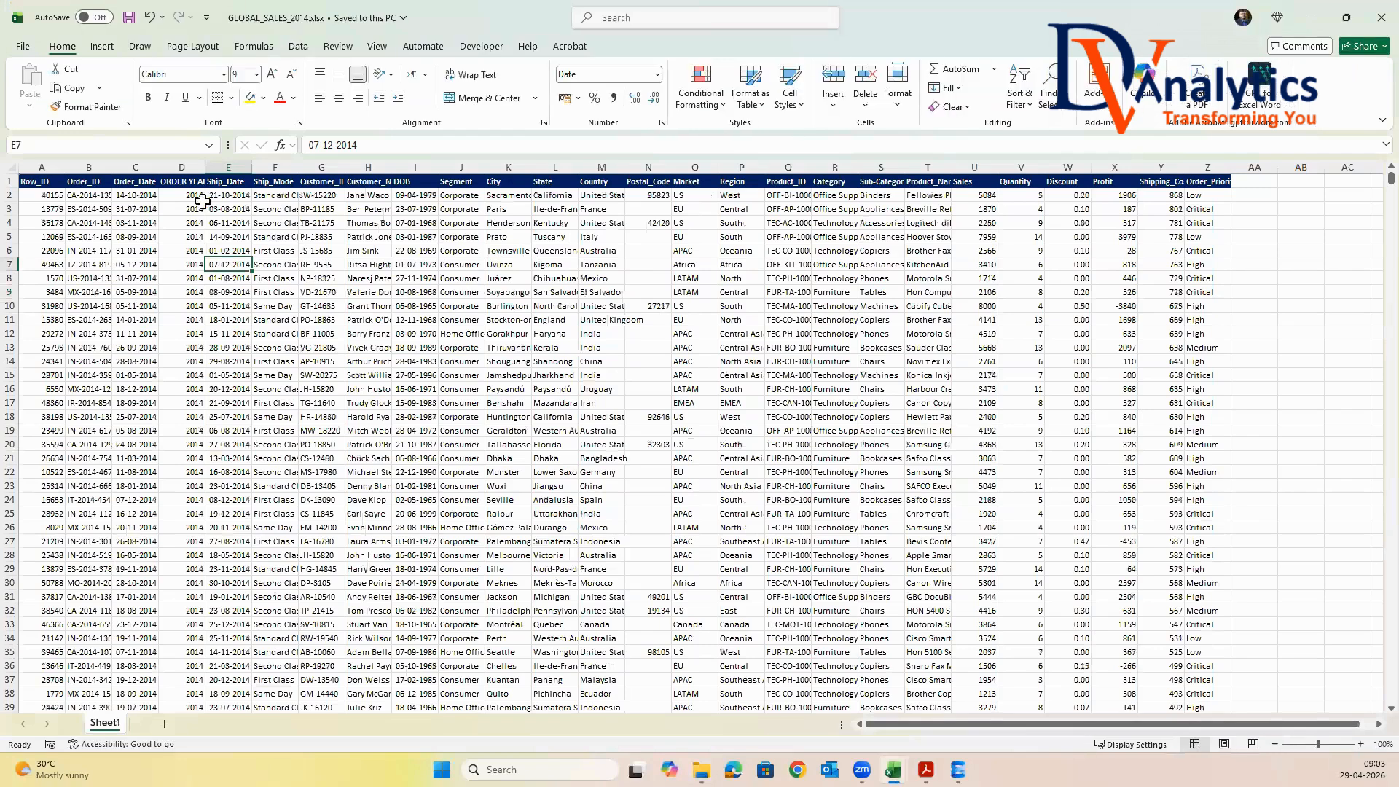
{"action": "left_click_drag", "start_coordinate": [202, 201], "coordinate": [204, 334]}
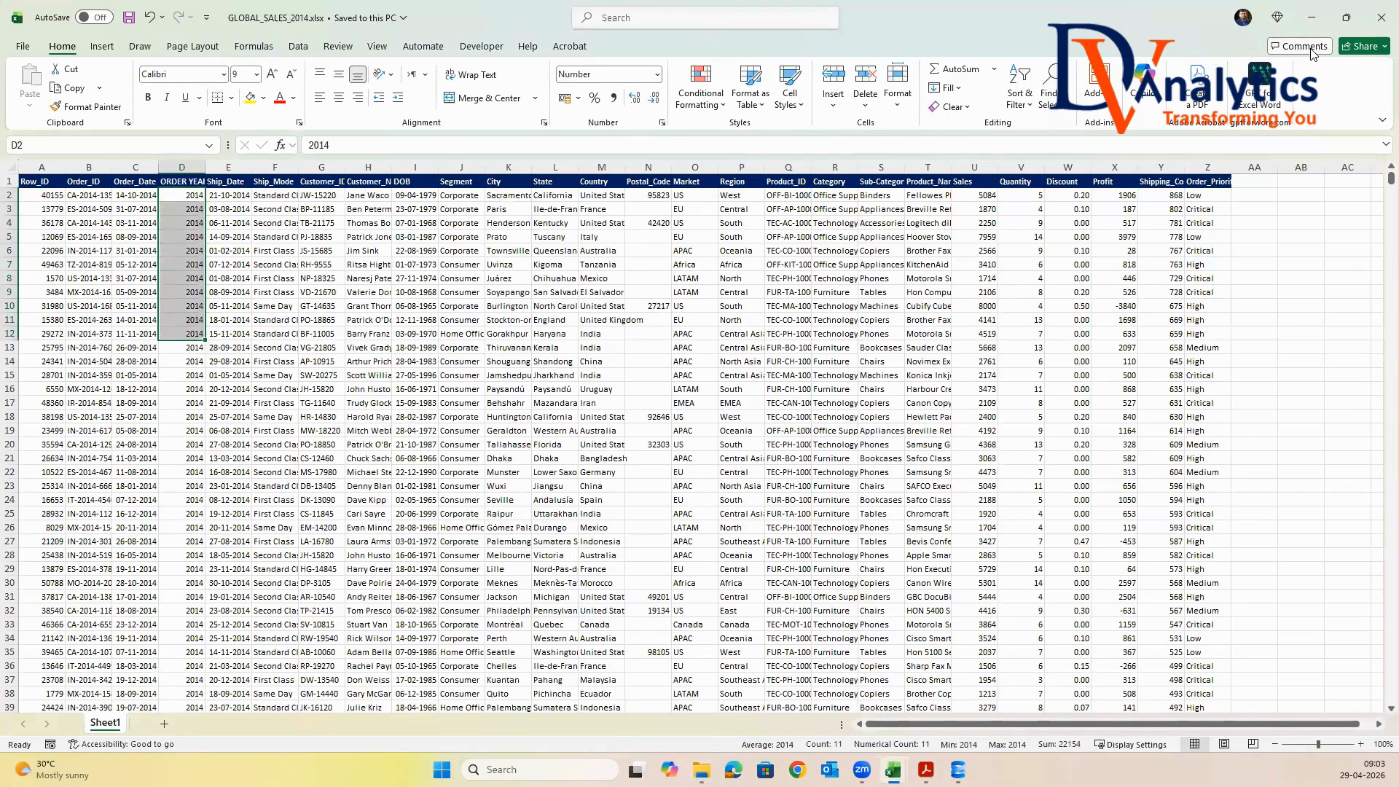
{"action": "left_click", "coordinate": [1379, 22]}
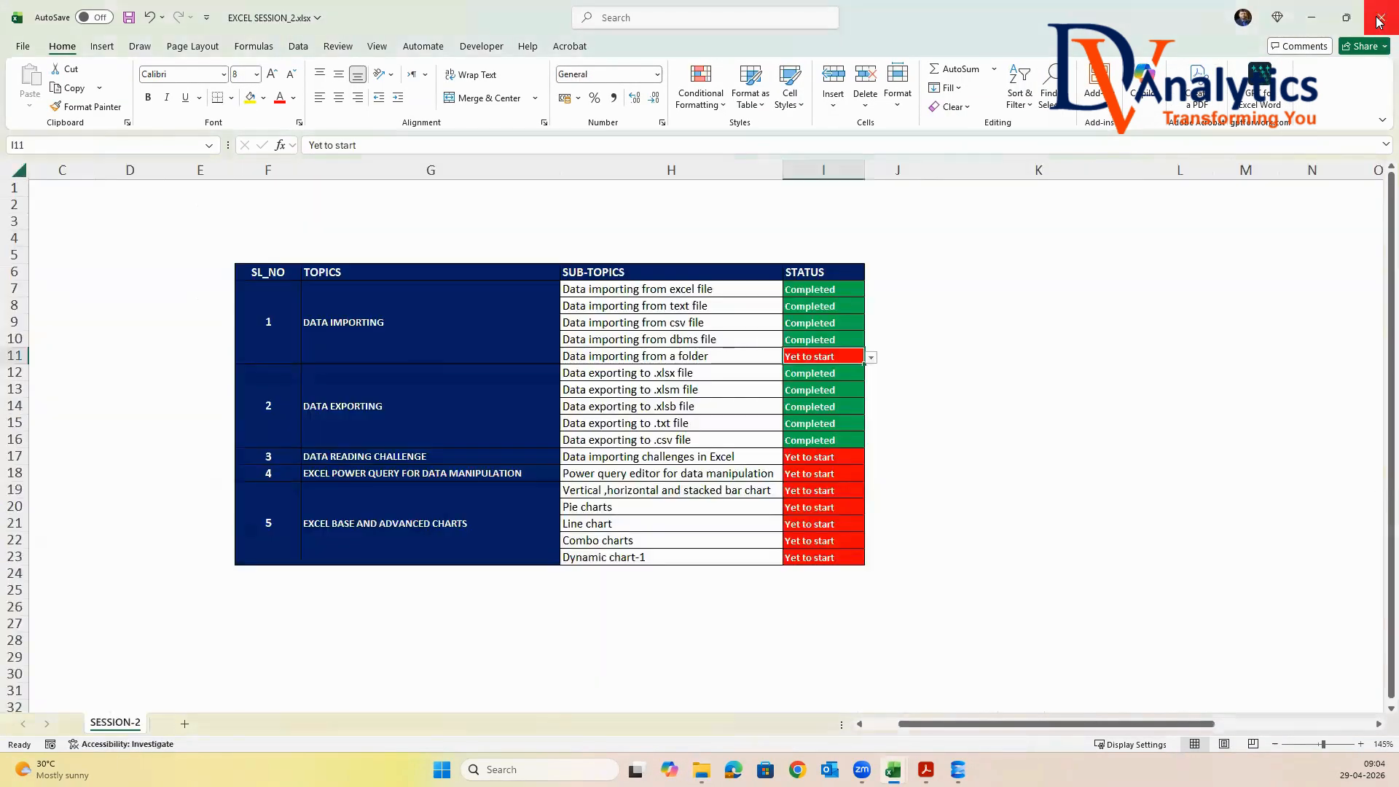
{"action": "left_click", "coordinate": [1324, 22]}
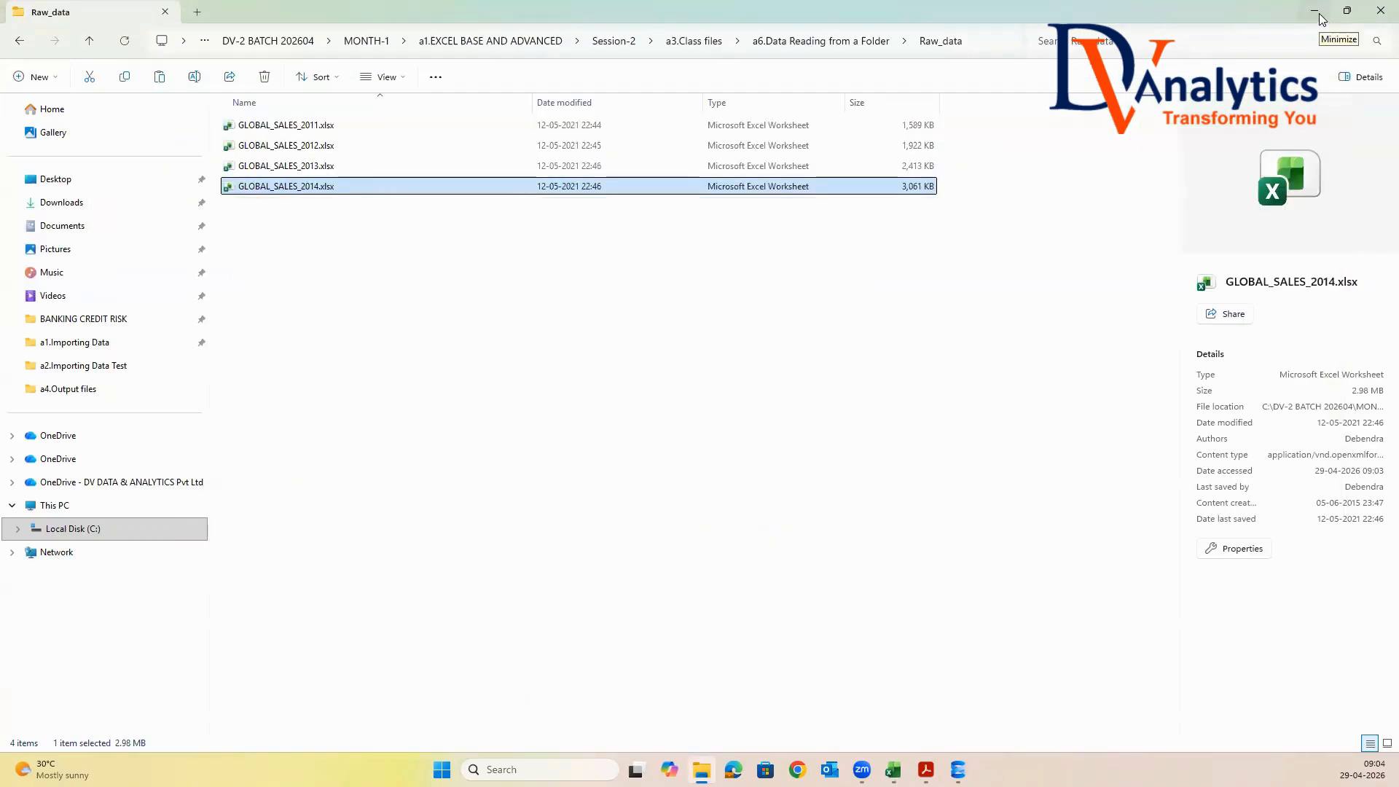
Switch back to the open GLOBAL_SALES_2011.xlsx workbook and close it without saving
{"action": "left_click", "coordinate": [1315, 12]}
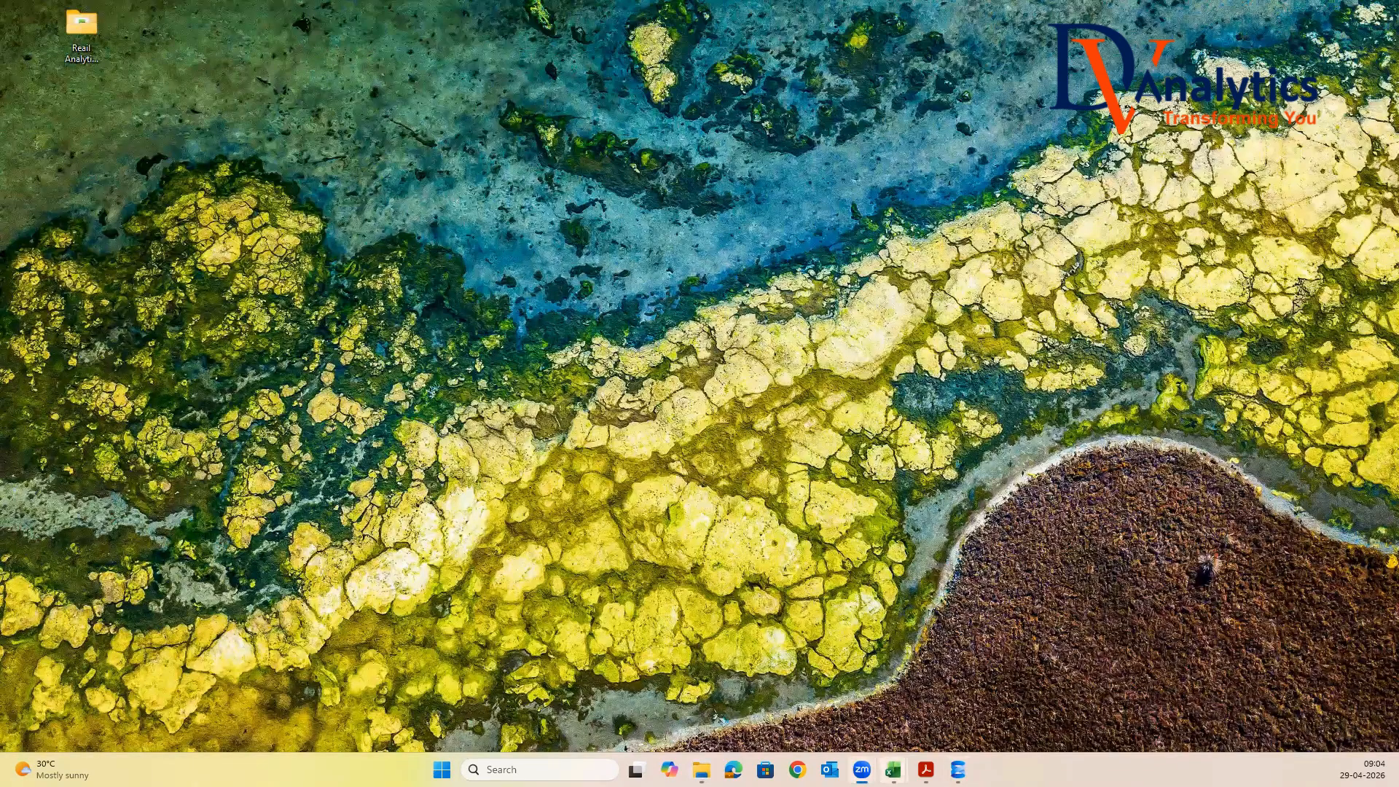
{"action": "mouse_move", "coordinate": [893, 769]}
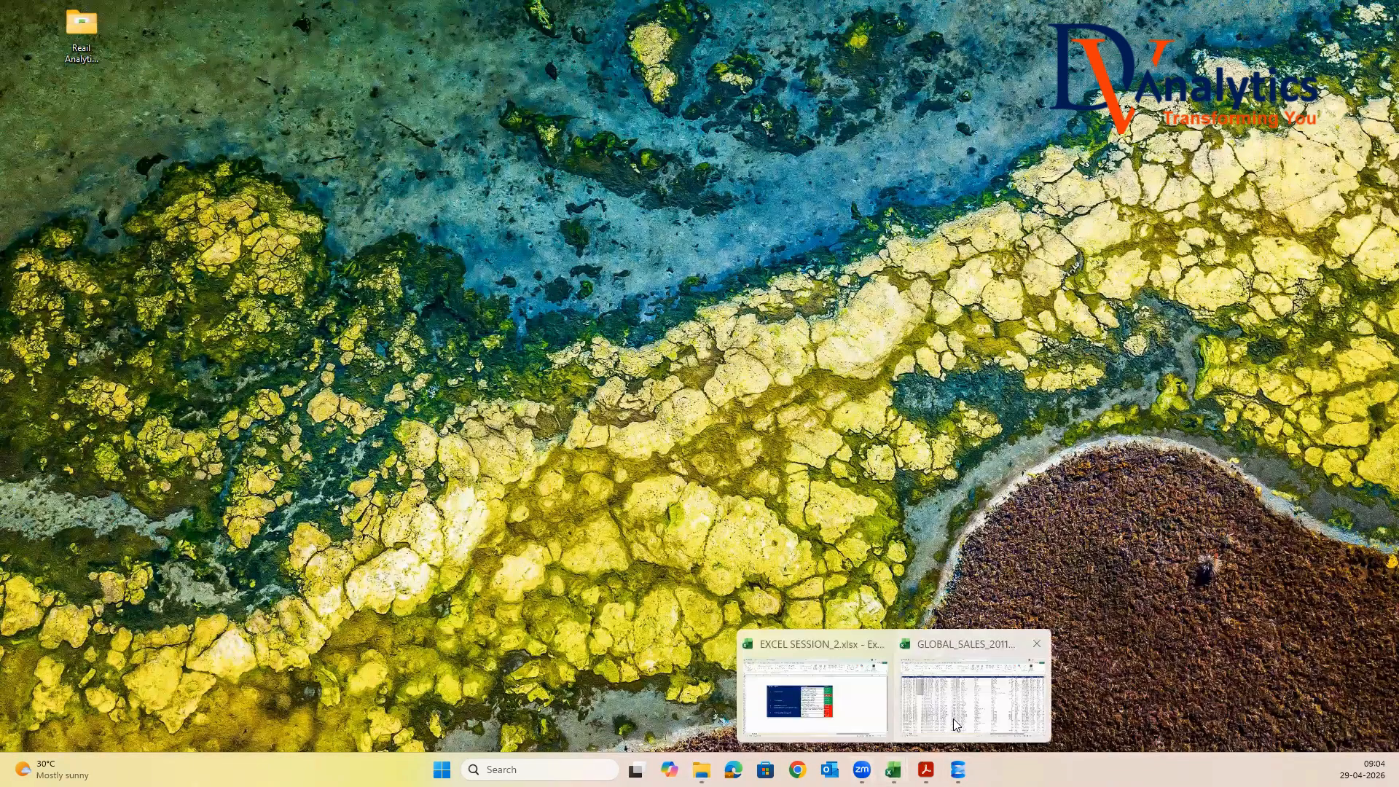
{"action": "left_click", "coordinate": [955, 725]}
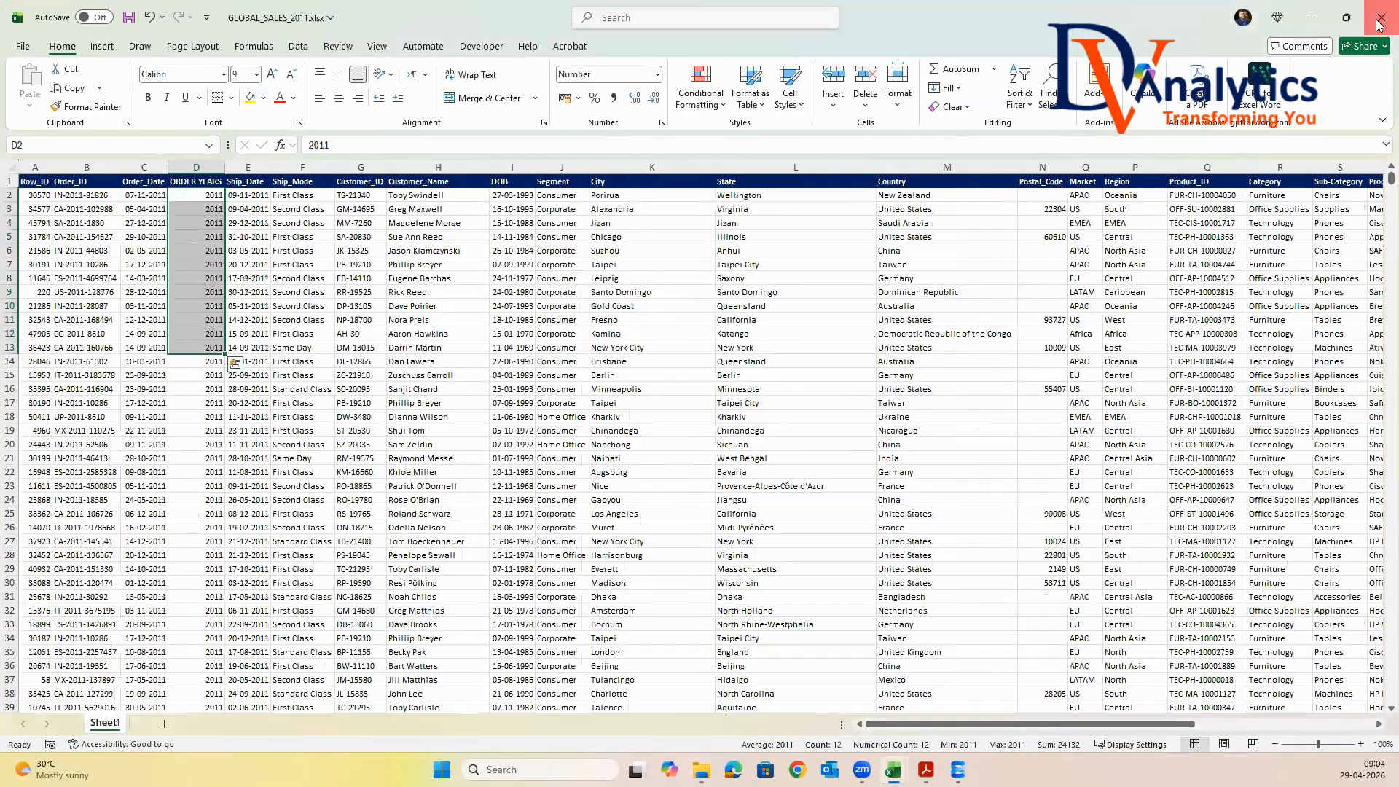
{"action": "left_click", "coordinate": [1381, 18]}
{"action": "left_click", "coordinate": [1020, 478]}
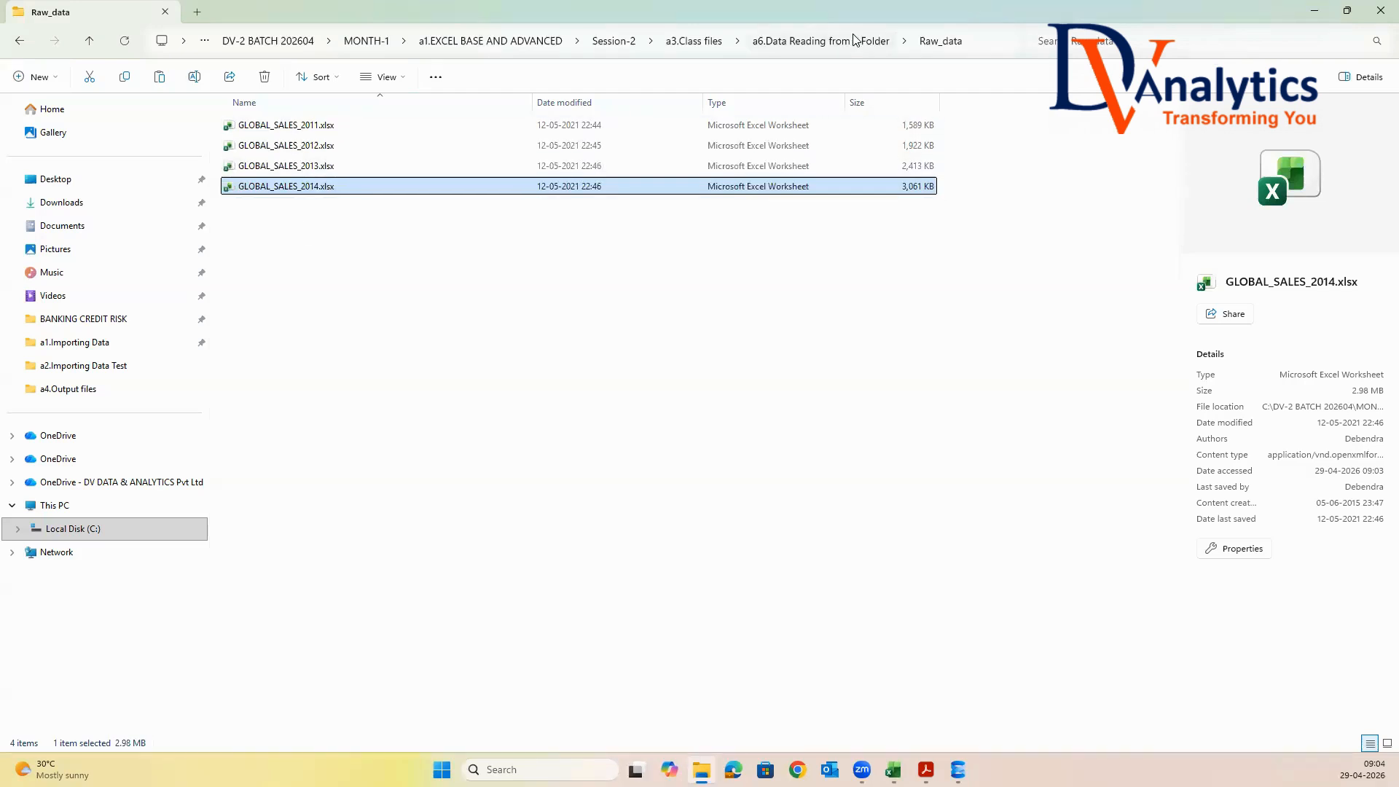
Create an Excel workbook named DATA READING FROM A FOLDER.xlsx in a6.Data Reading from a Folder and open it
{"action": "left_click", "coordinate": [874, 41]}
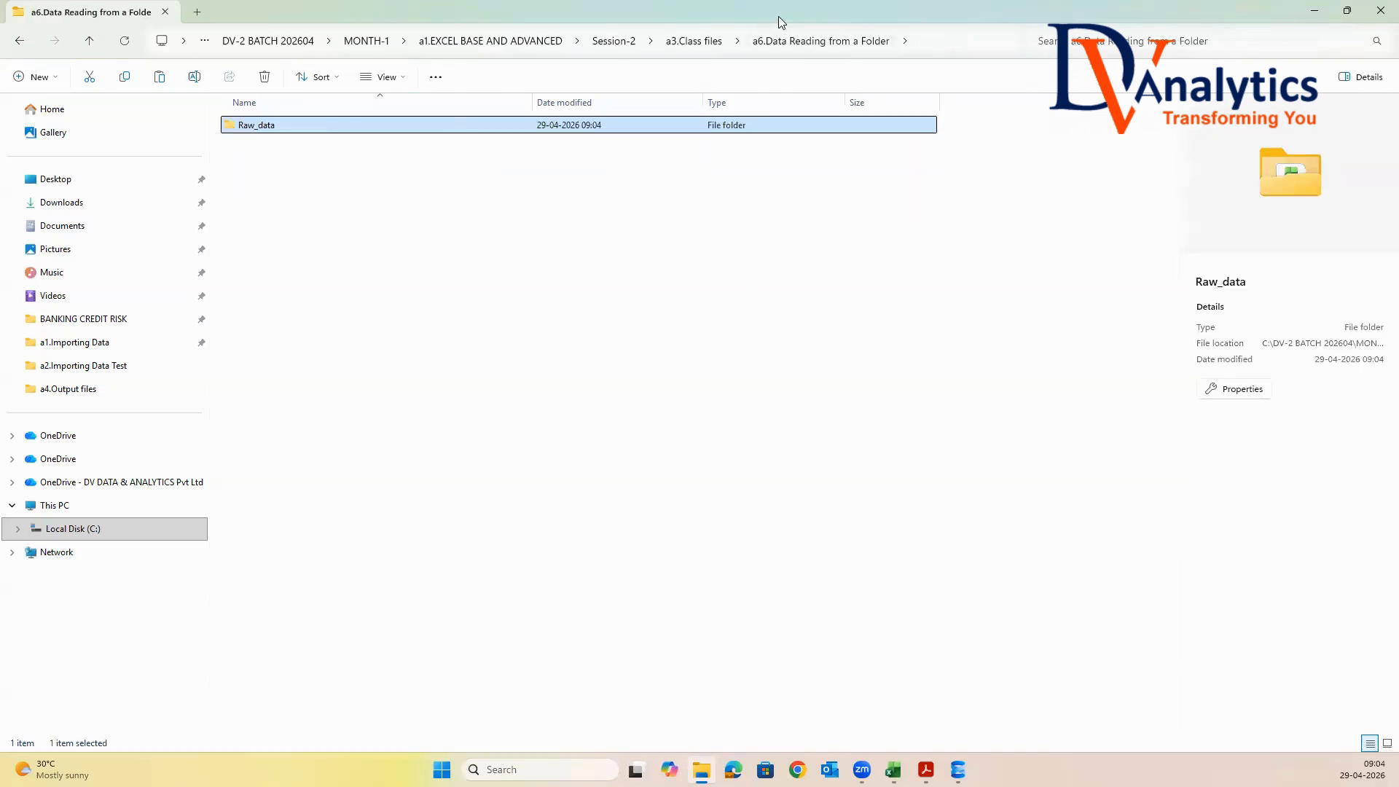
{"action": "right_click", "coordinate": [281, 201]}
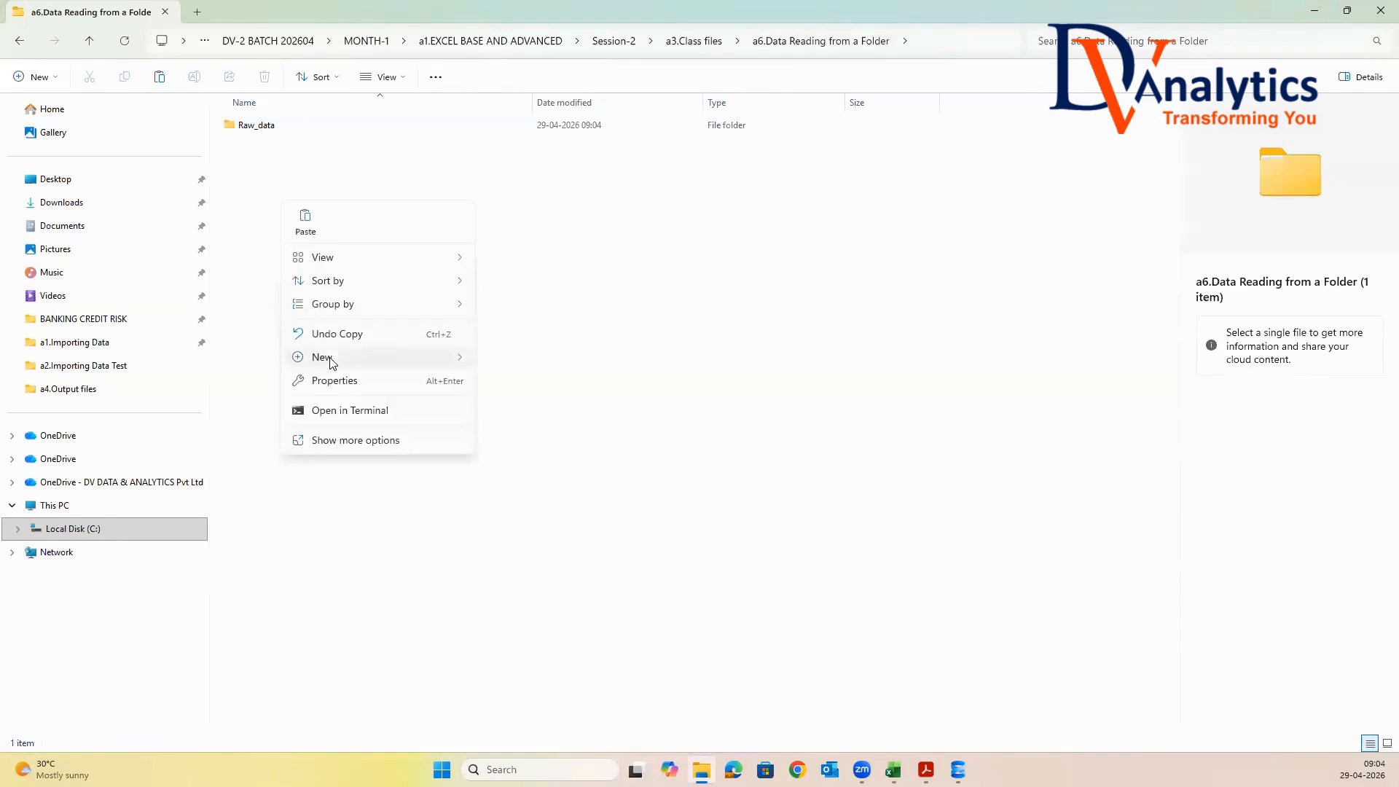
{"action": "mouse_move", "coordinate": [332, 357]}
{"action": "left_click", "coordinate": [543, 569]}
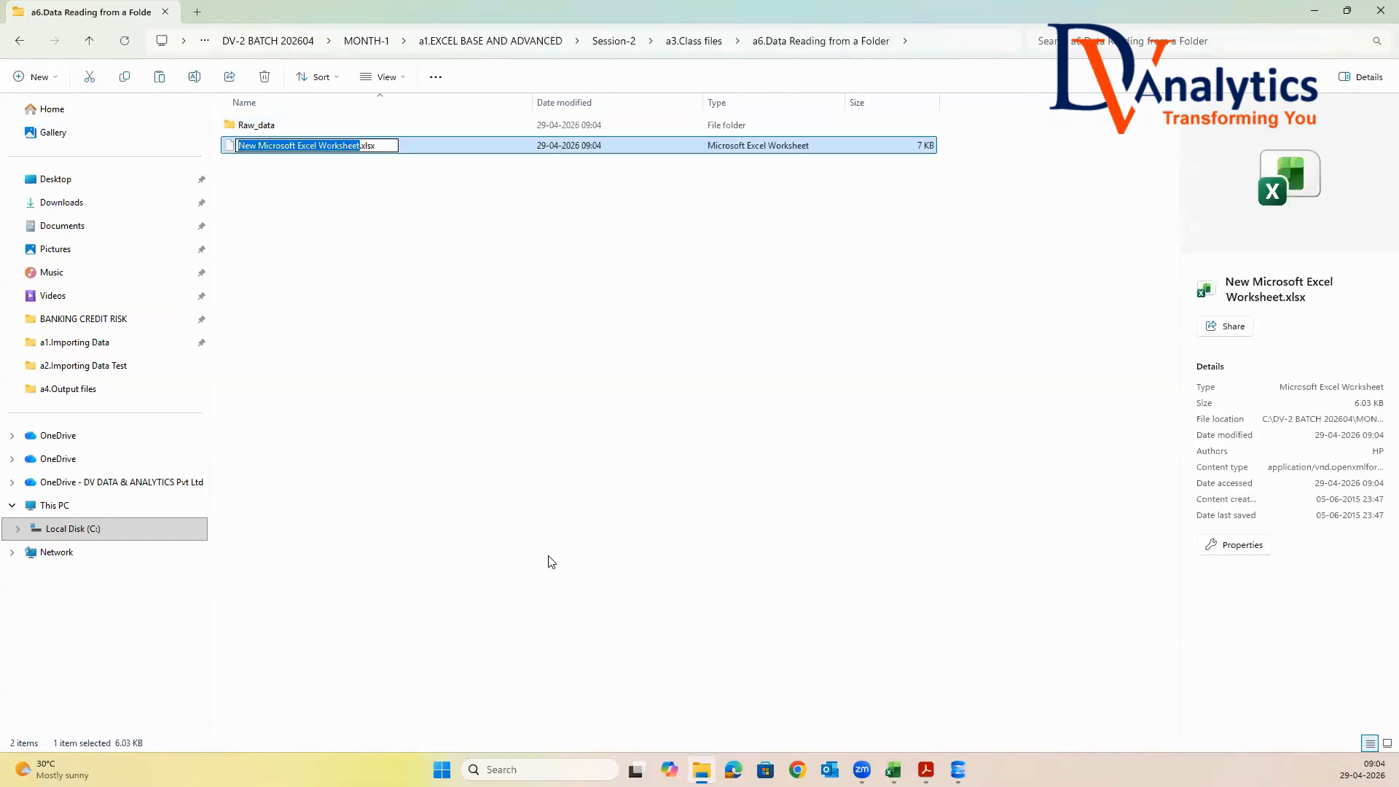
{"action": "type", "text": "DATA READIN"}
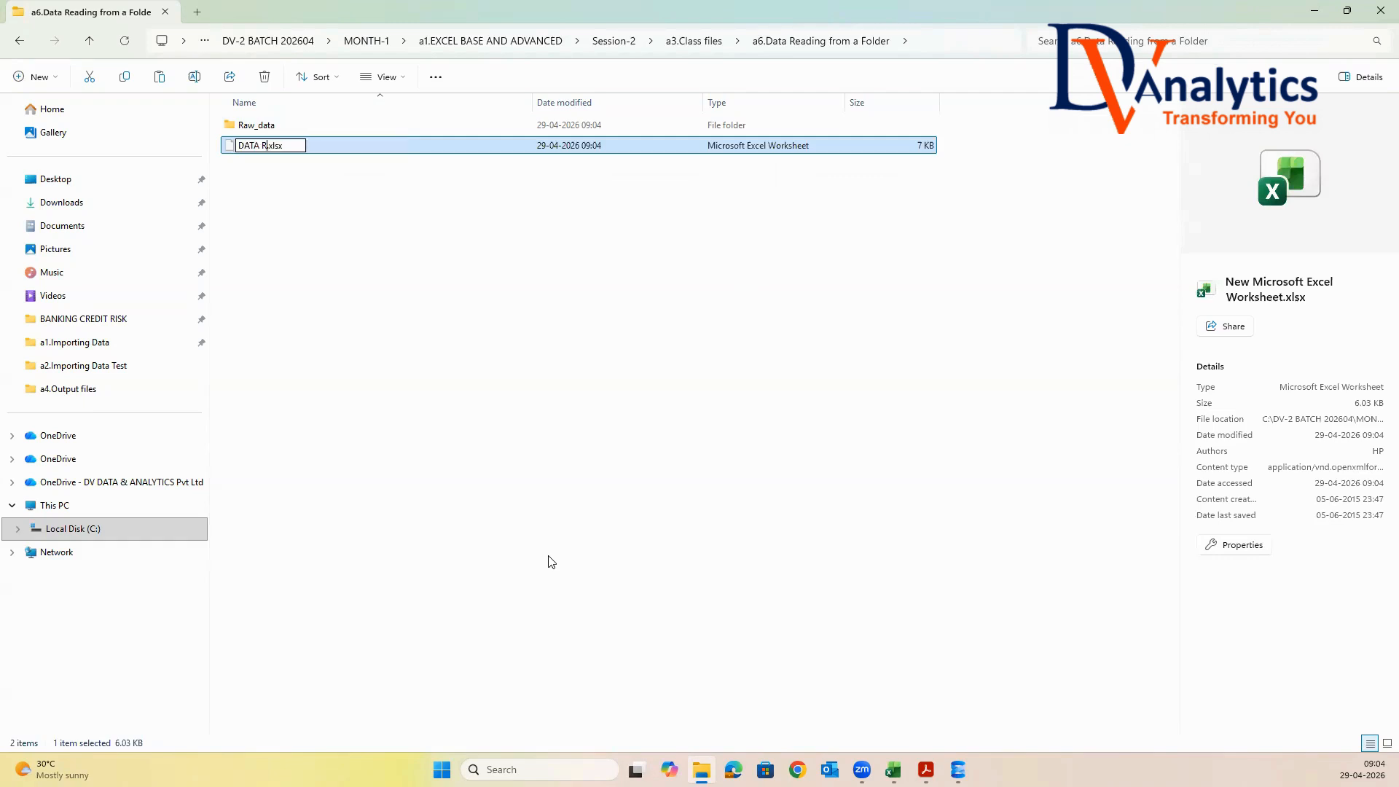
{"action": "type", "text": "G FROM A FO"}
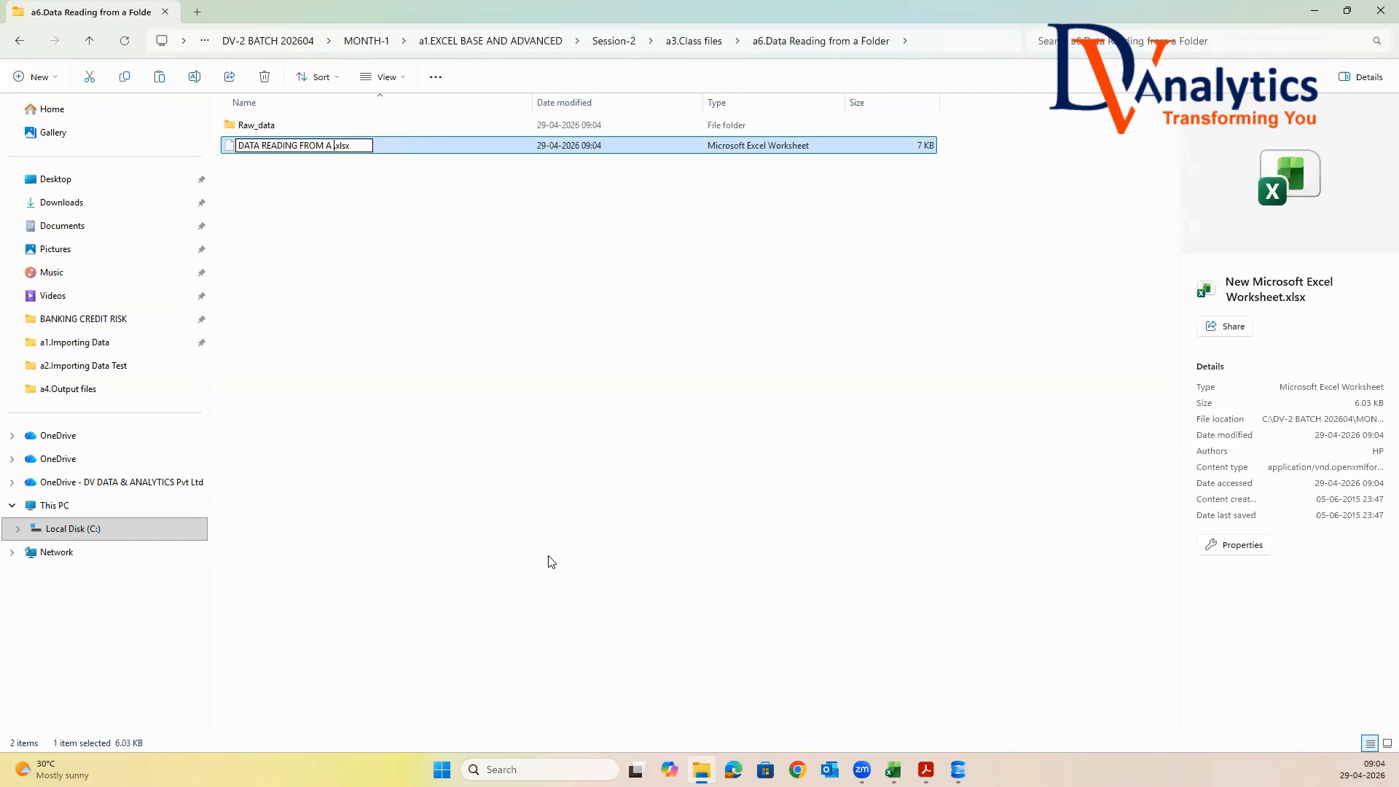
{"action": "type", "text": "LDER"}
{"action": "left_click", "coordinate": [550, 561]}
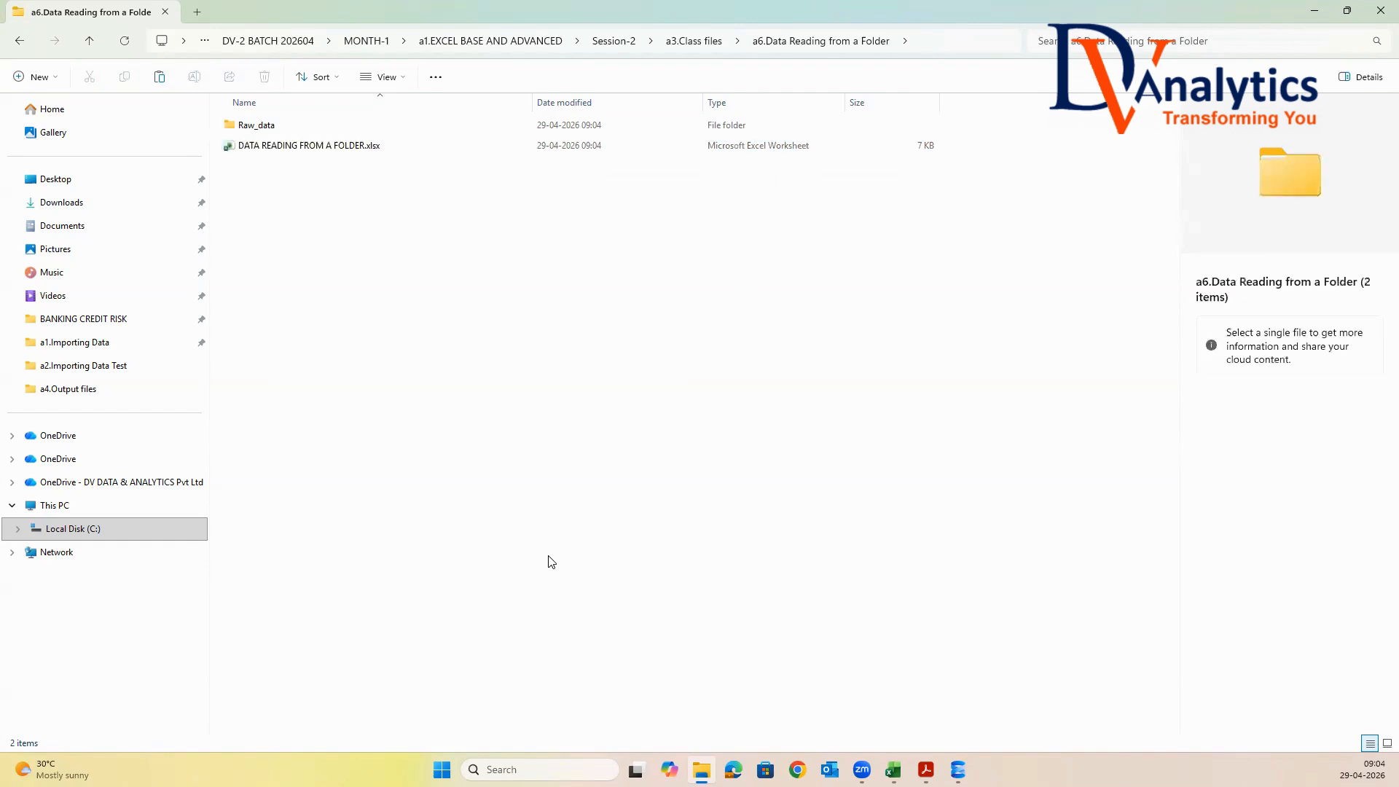
{"action": "left_click", "coordinate": [291, 148]}
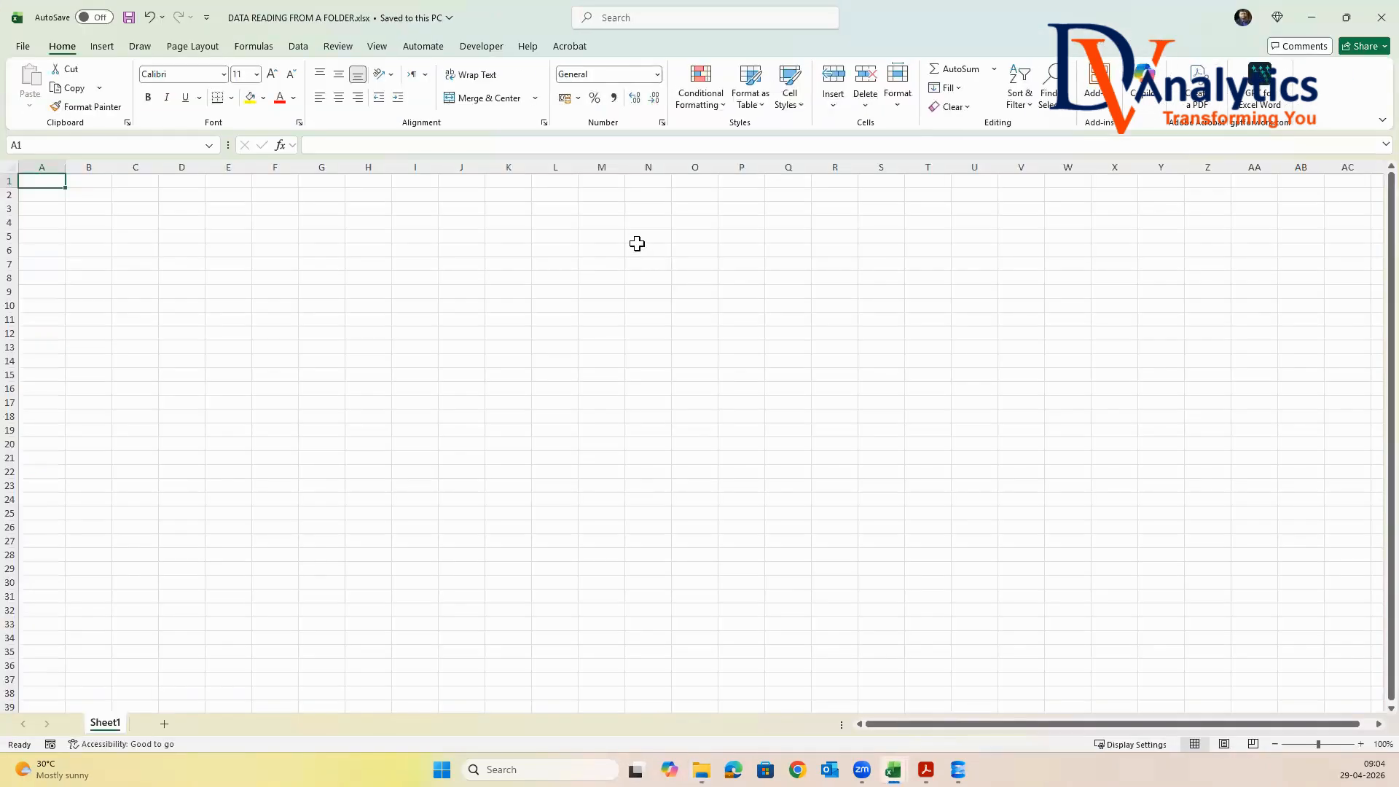
Import data from a folder, choosing Raw_data inside Session-2's a3.Class files\a6.Data Reading from a Folder
{"action": "left_click", "coordinate": [299, 47]}
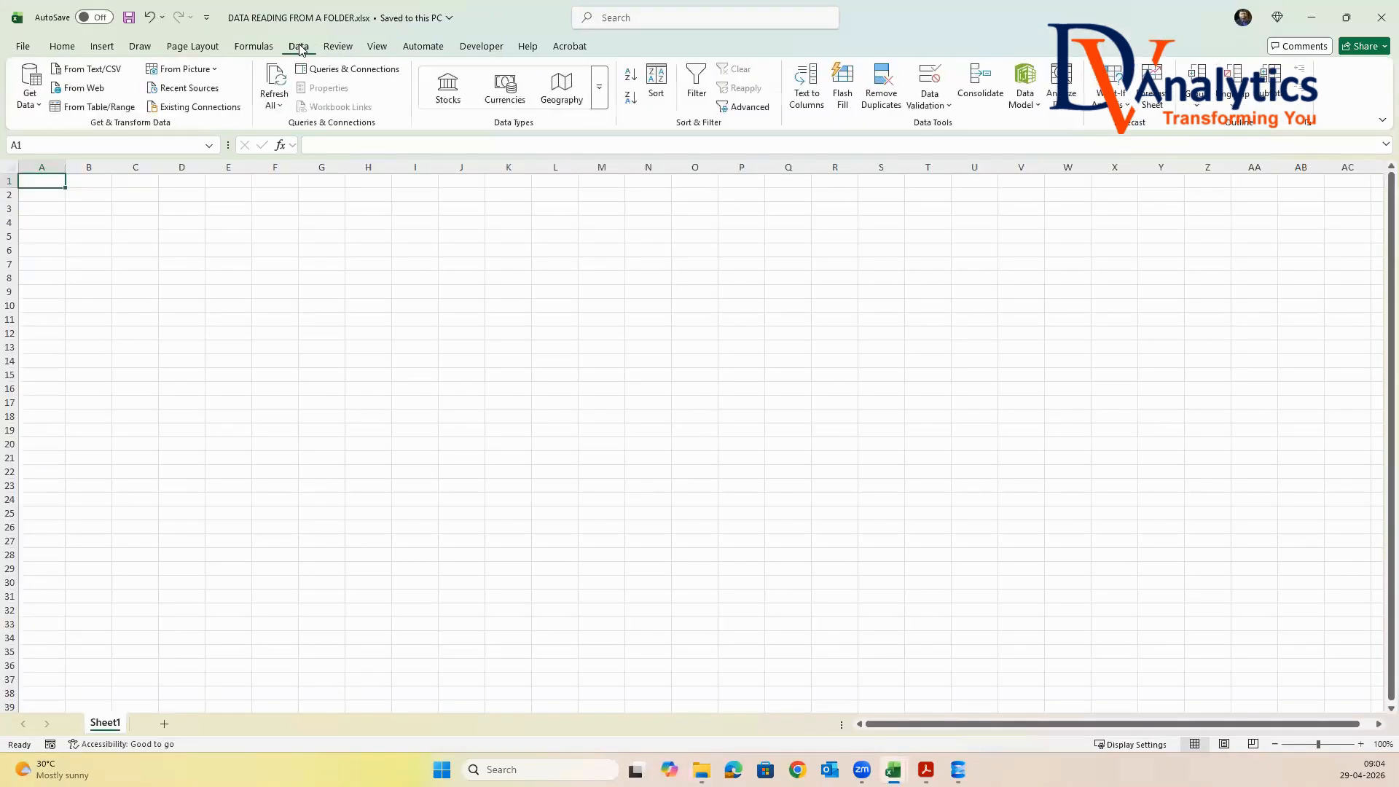
{"action": "left_click", "coordinate": [29, 101]}
{"action": "mouse_move", "coordinate": [69, 162]}
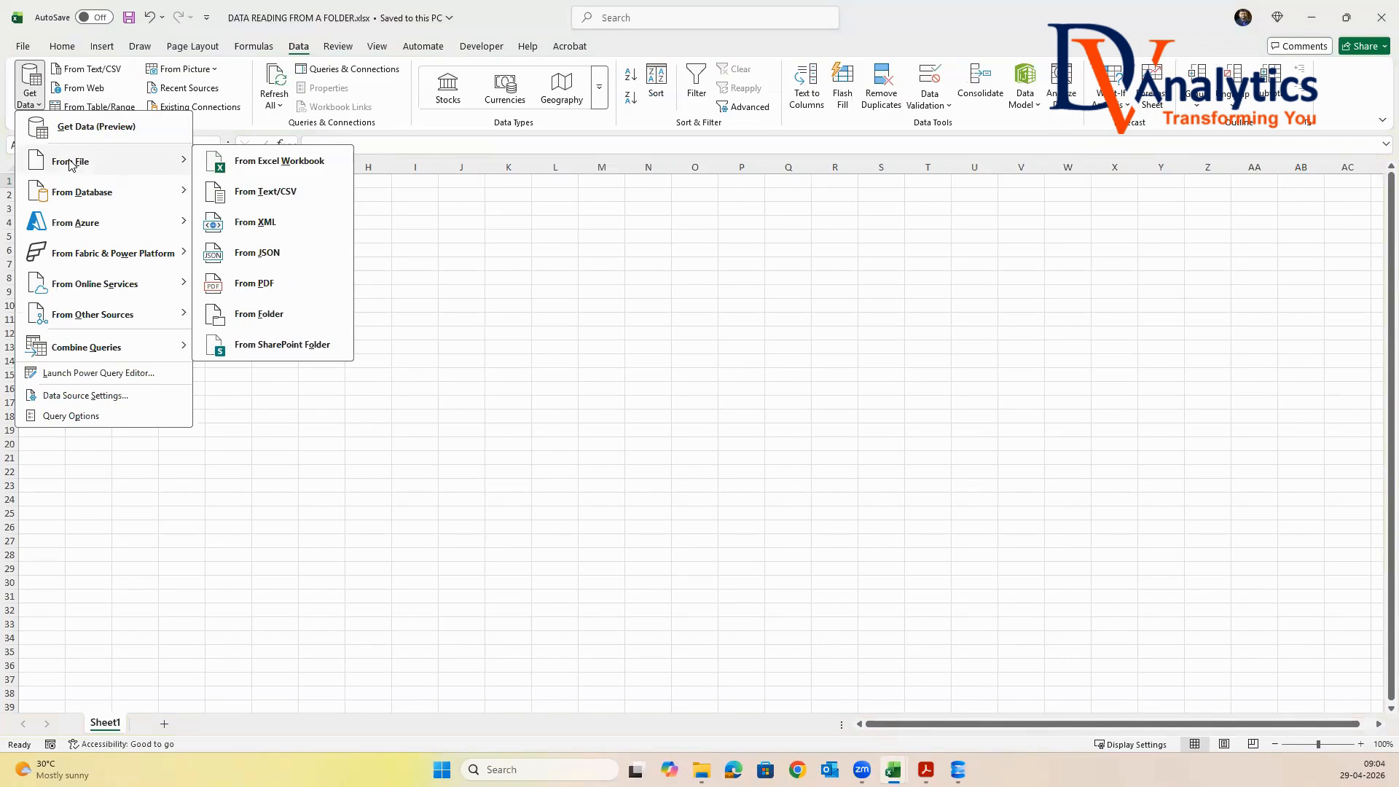
{"action": "left_click", "coordinate": [271, 315]}
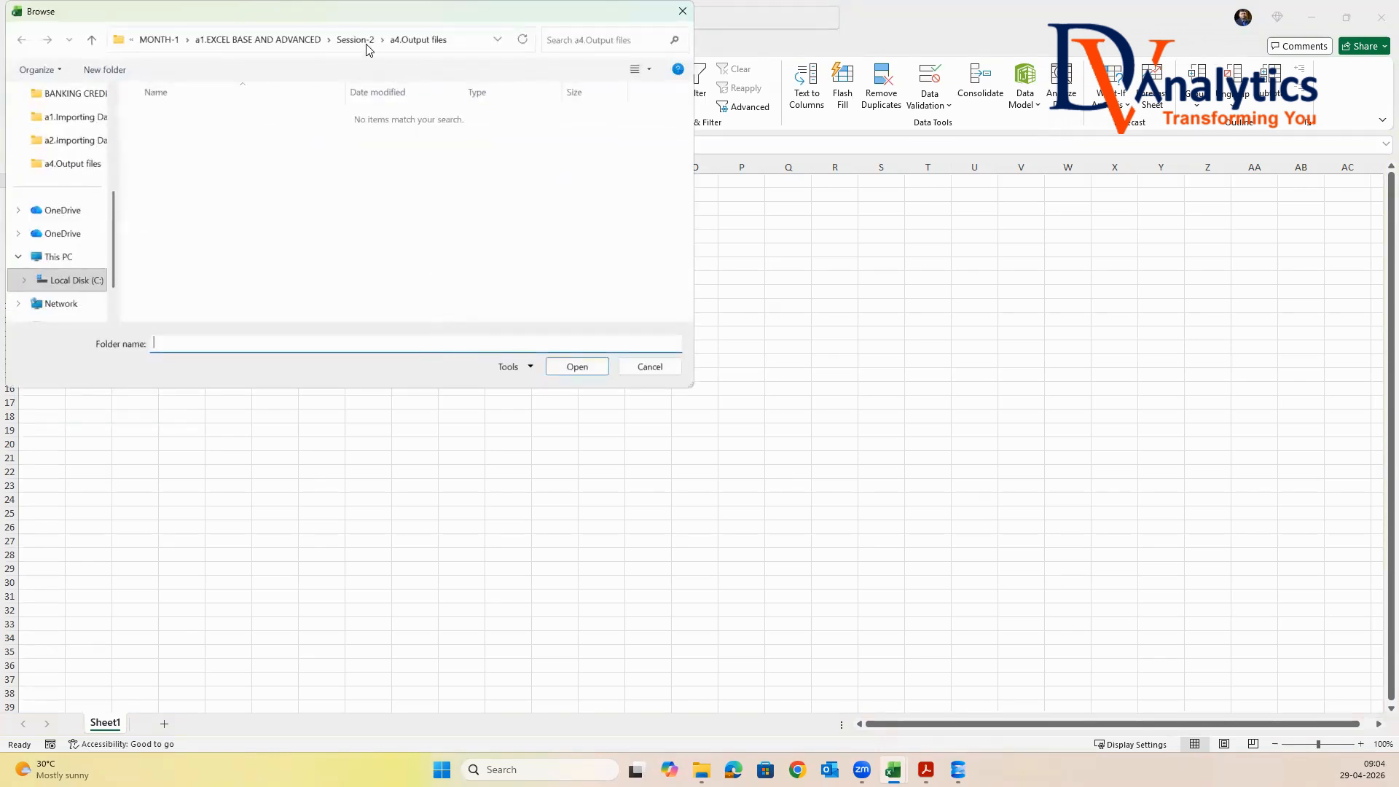
{"action": "left_click", "coordinate": [357, 40]}
{"action": "double_click", "coordinate": [190, 158]}
{"action": "double_click", "coordinate": [188, 222]}
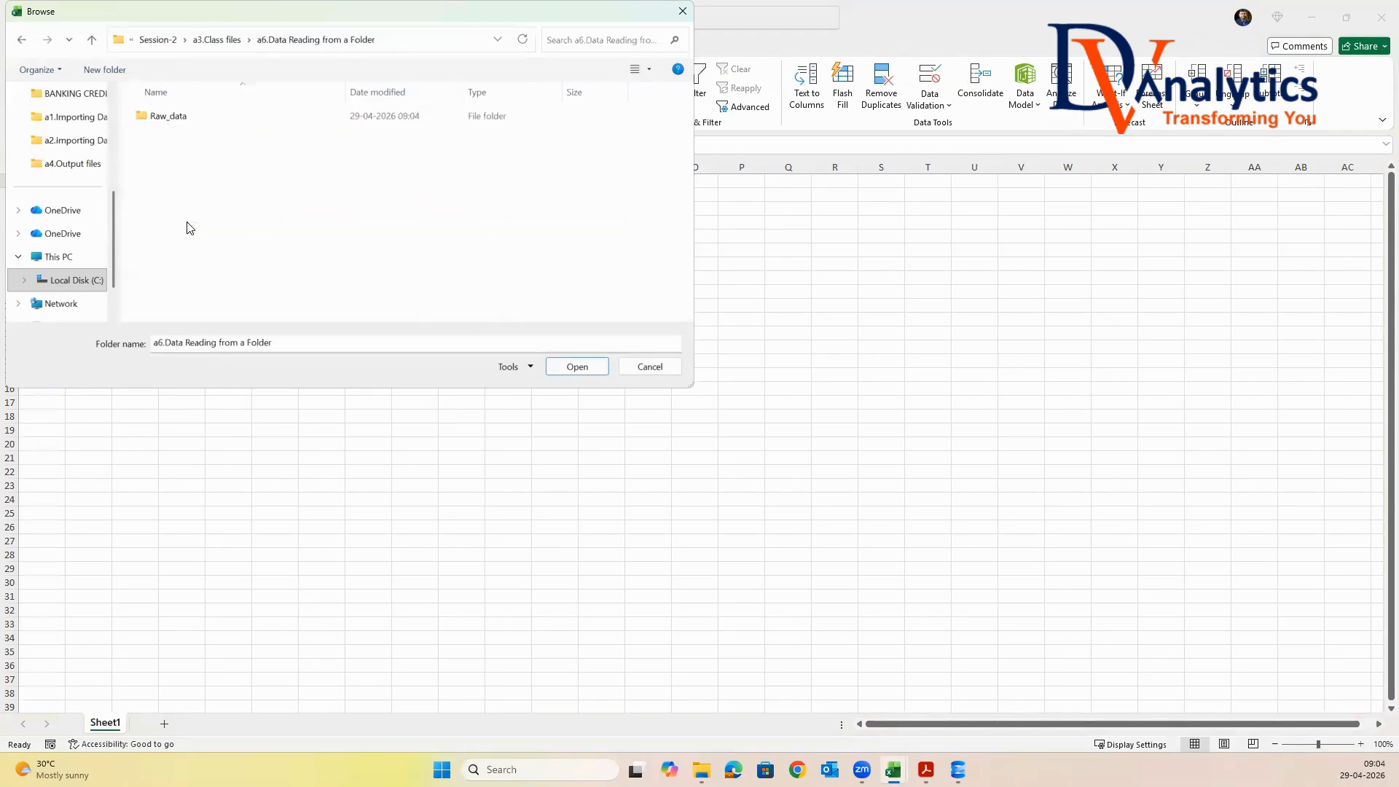
{"action": "left_click", "coordinate": [187, 119]}
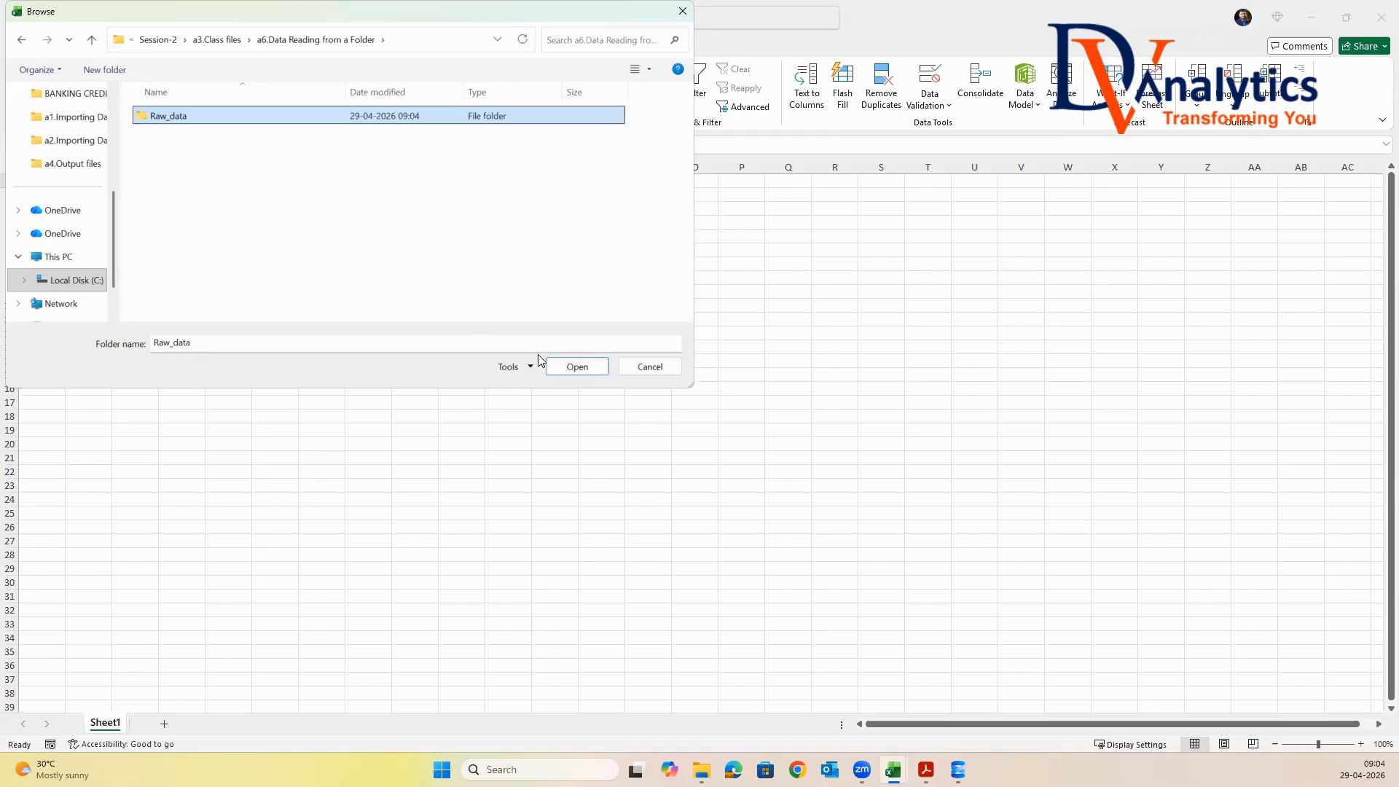
{"action": "left_click", "coordinate": [577, 366]}
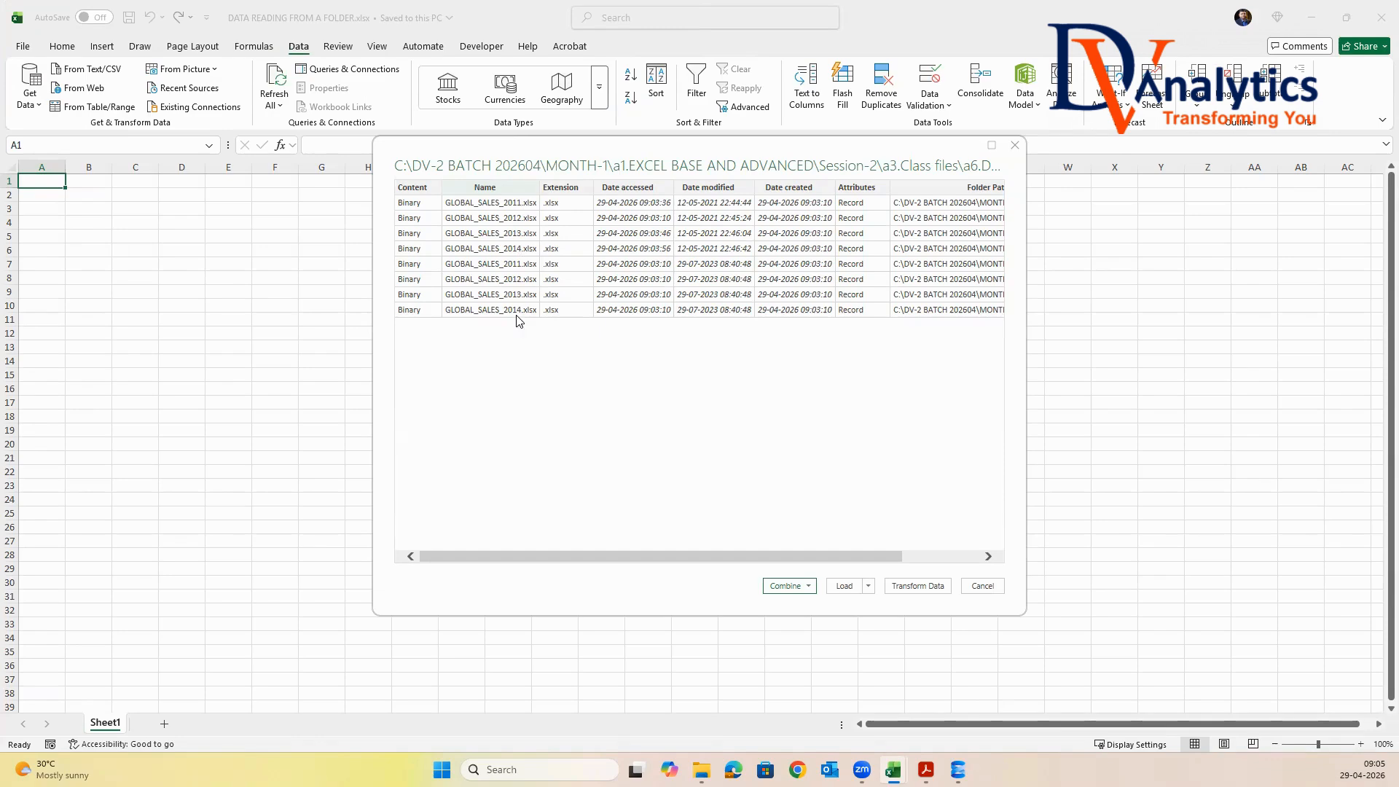
Combine and transform the folder's files, extracting Sheet1 from each and using the first file as the sample
{"action": "left_click", "coordinate": [809, 587]}
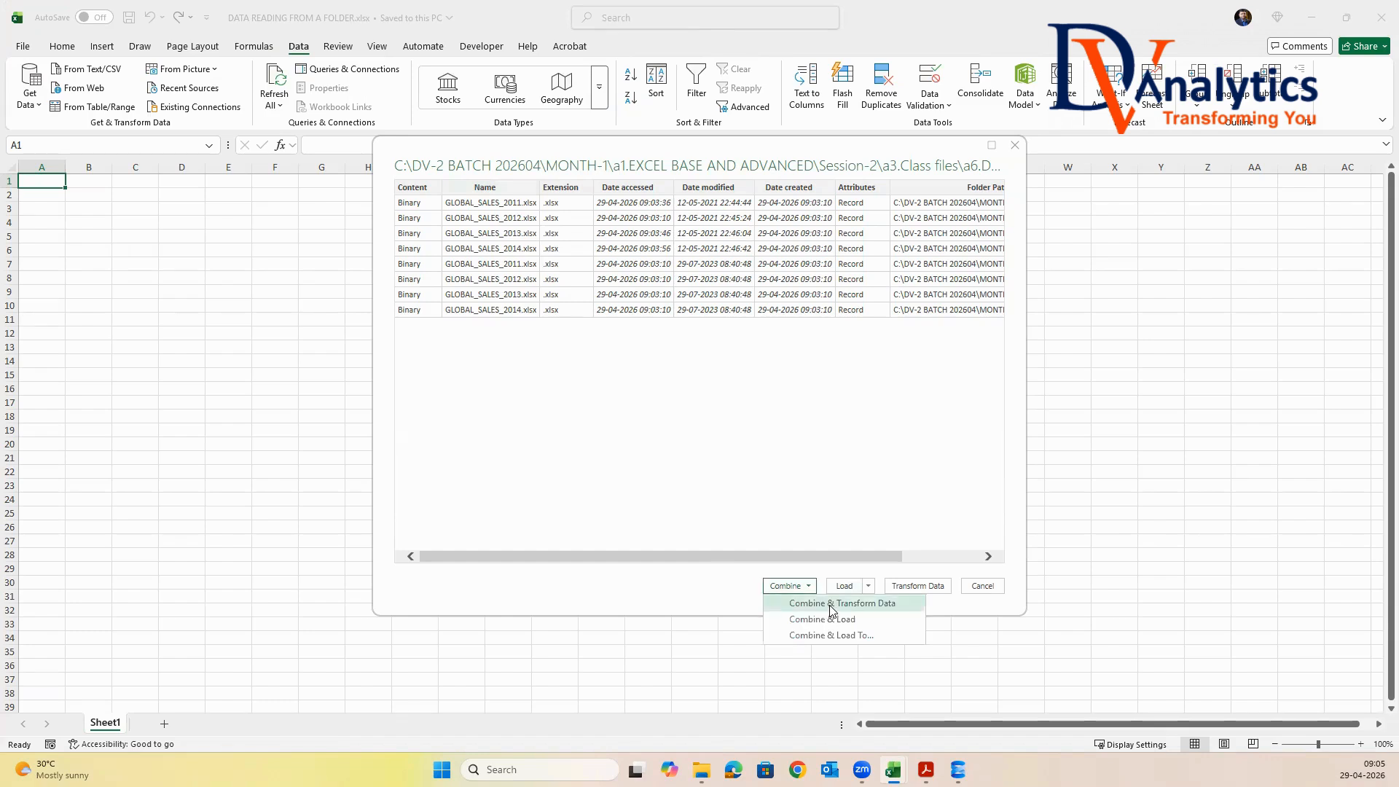
{"action": "left_click", "coordinate": [831, 606]}
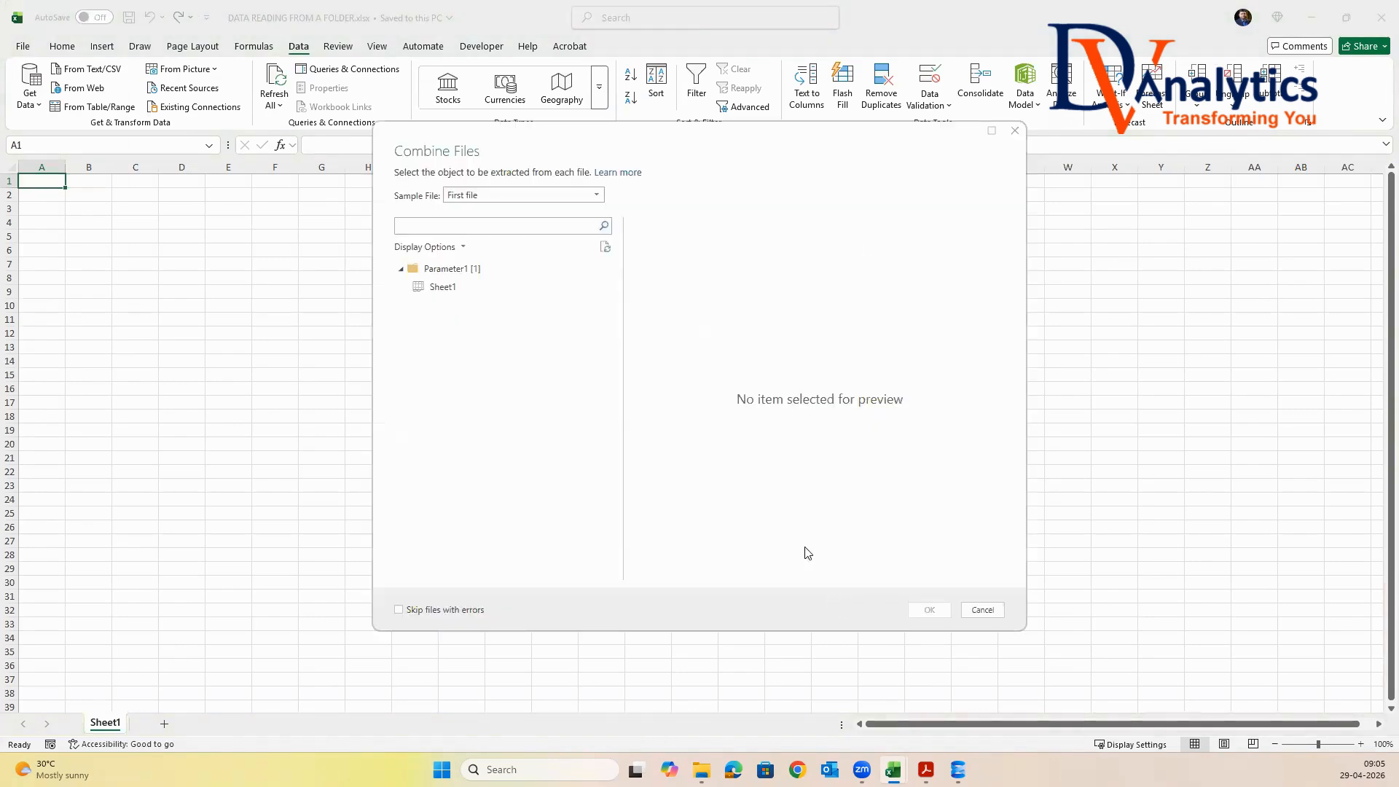
{"action": "left_click", "coordinate": [445, 288]}
{"action": "left_click_drag", "start_coordinate": [701, 573], "coordinate": [662, 566]}
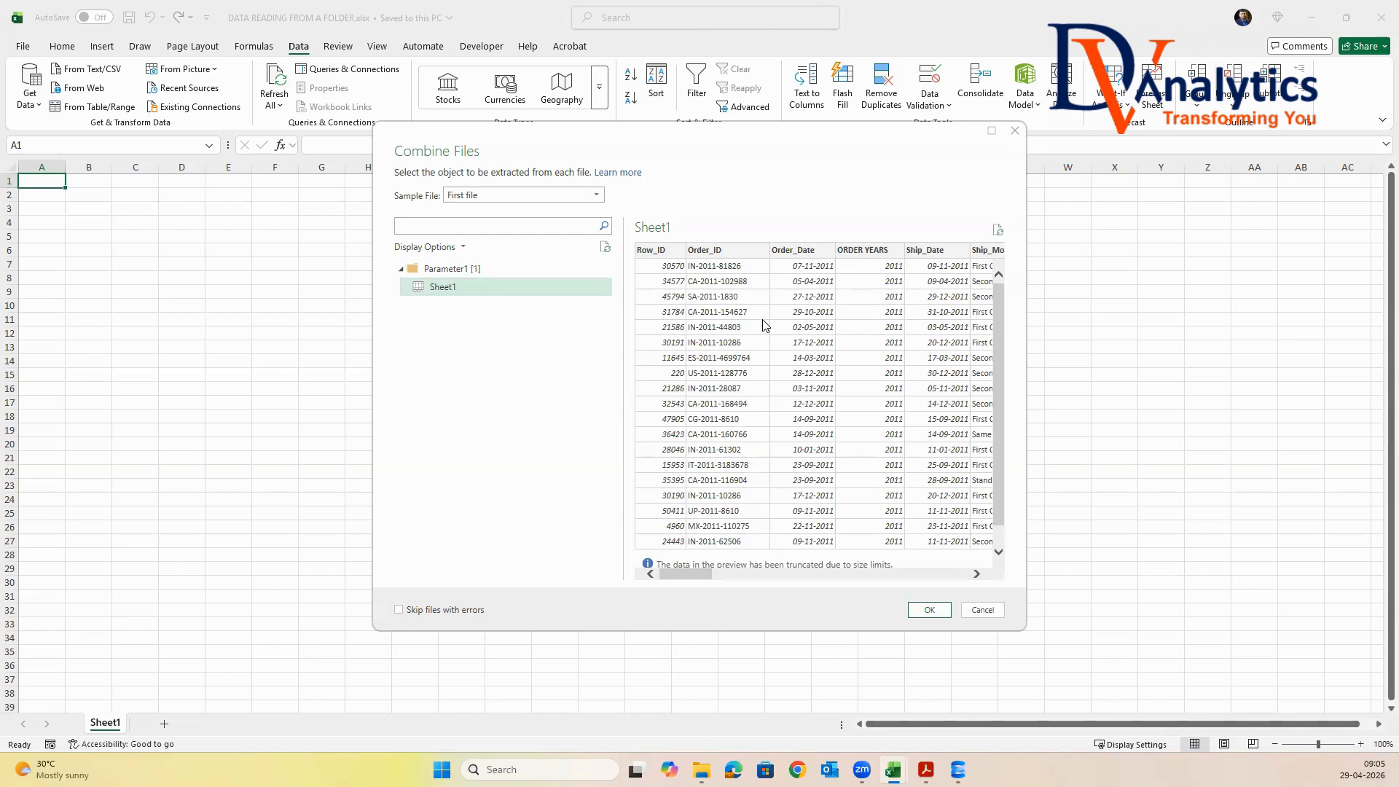
{"action": "left_click", "coordinate": [930, 611]}
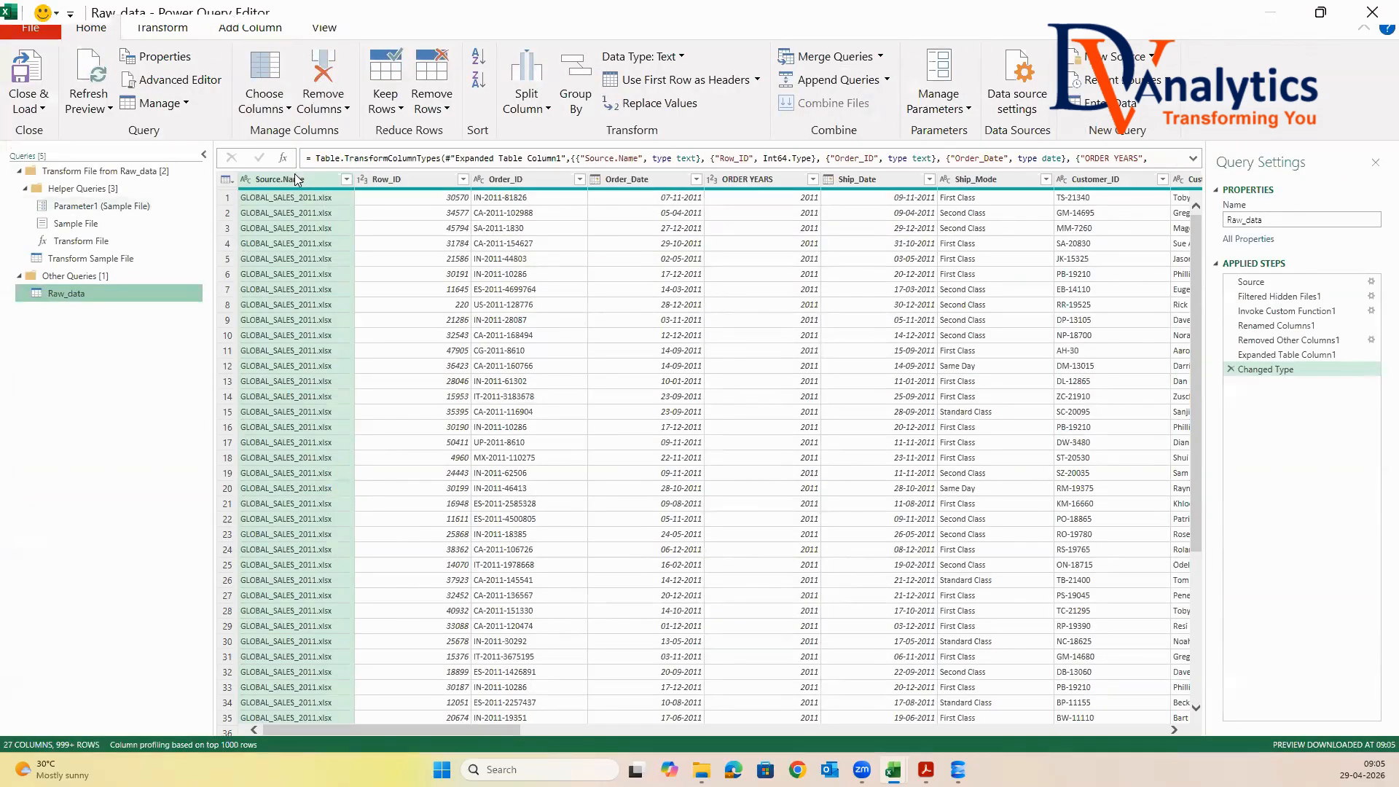
Load the full list of Source.Name filter values in Power Query and apply the filter with all four workbooks selected
{"action": "left_click", "coordinate": [346, 180]}
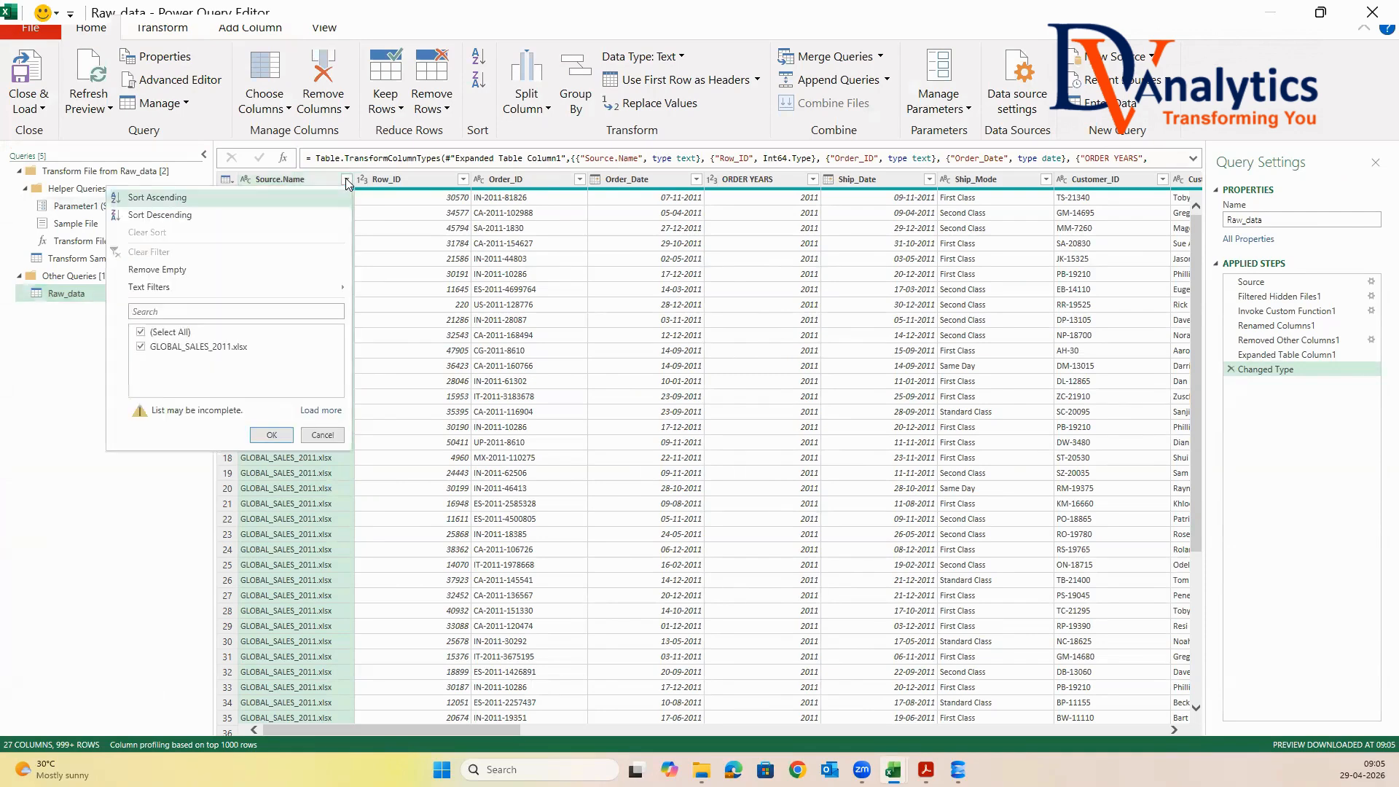
{"action": "left_click", "coordinate": [303, 412]}
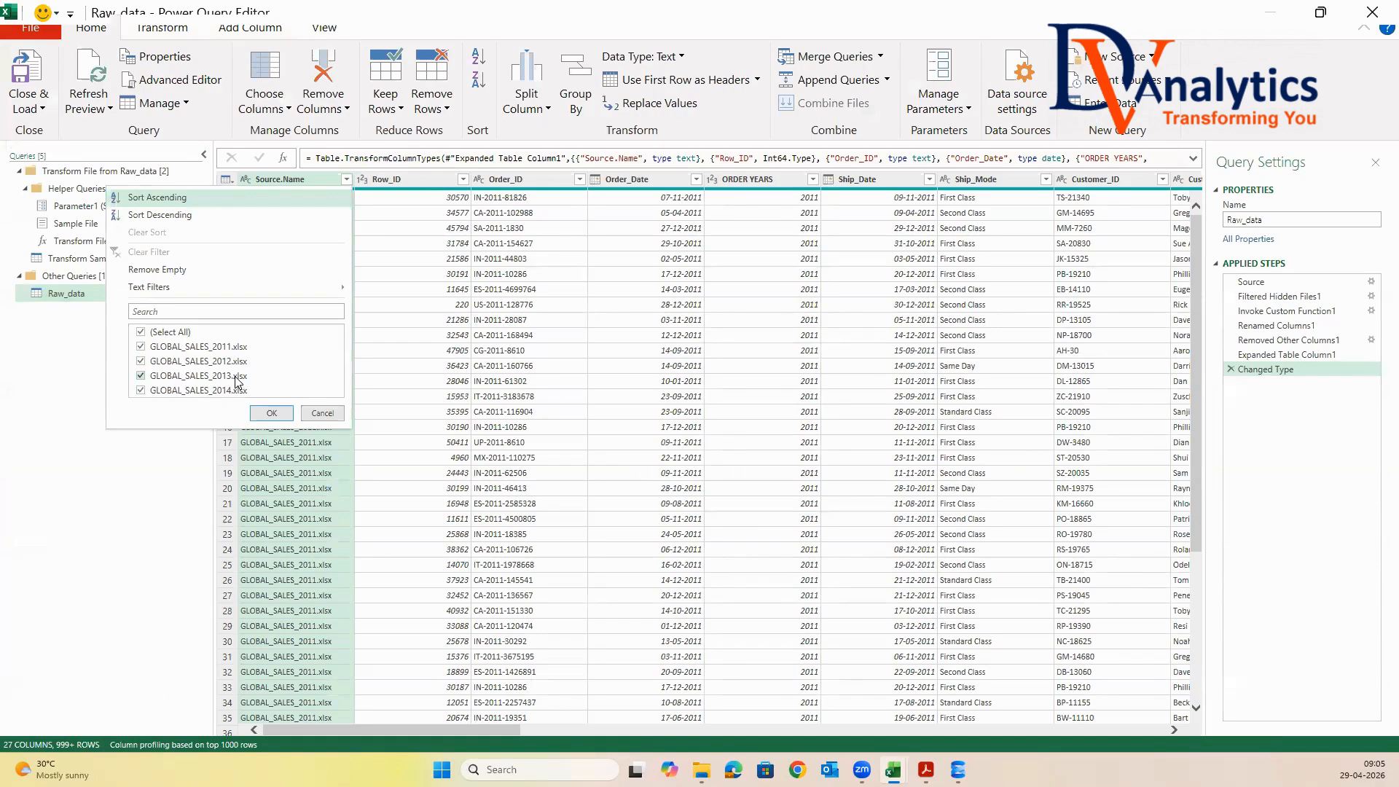
{"action": "left_click", "coordinate": [271, 413]}
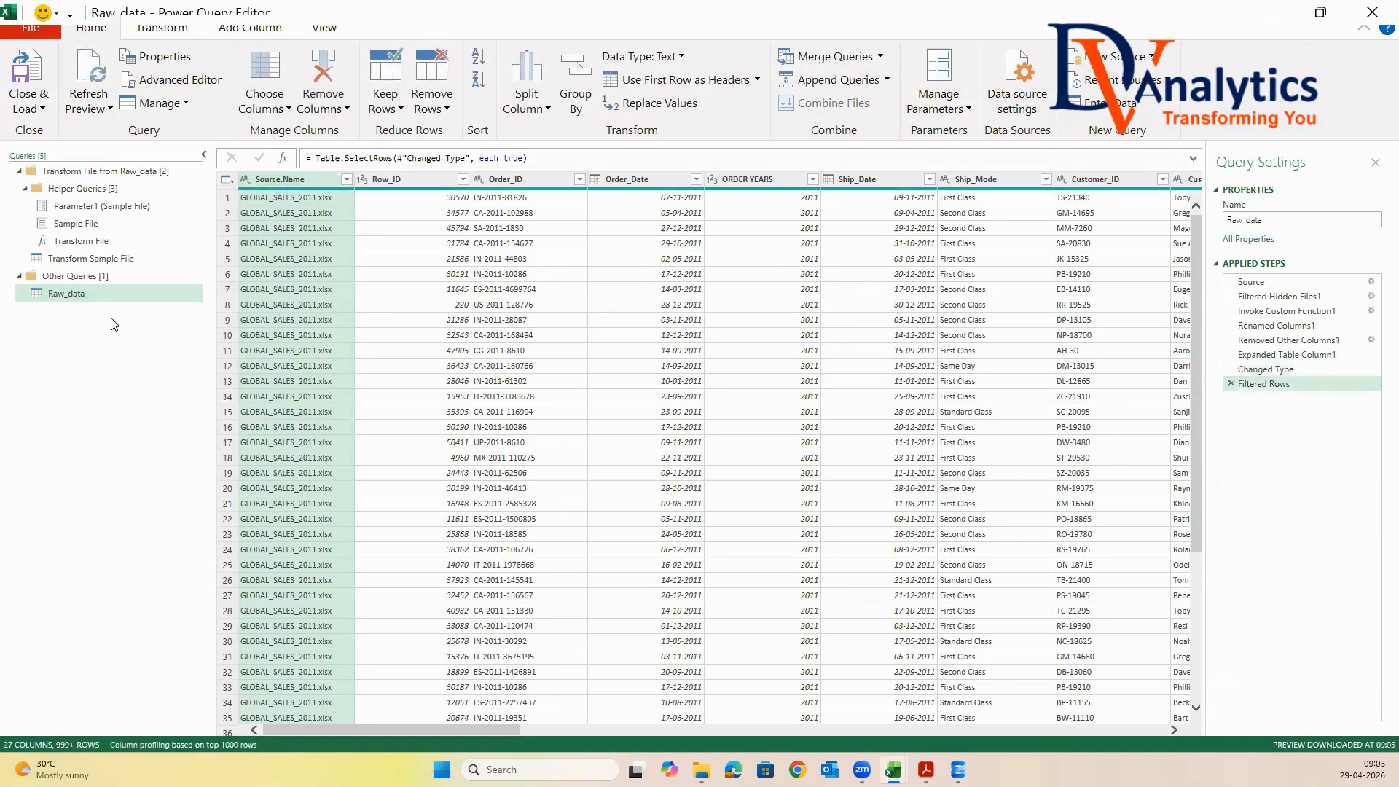
Rename the Raw_data query as GLOBAL_SALES_2011_2024
{"action": "left_click", "coordinate": [1267, 222]}
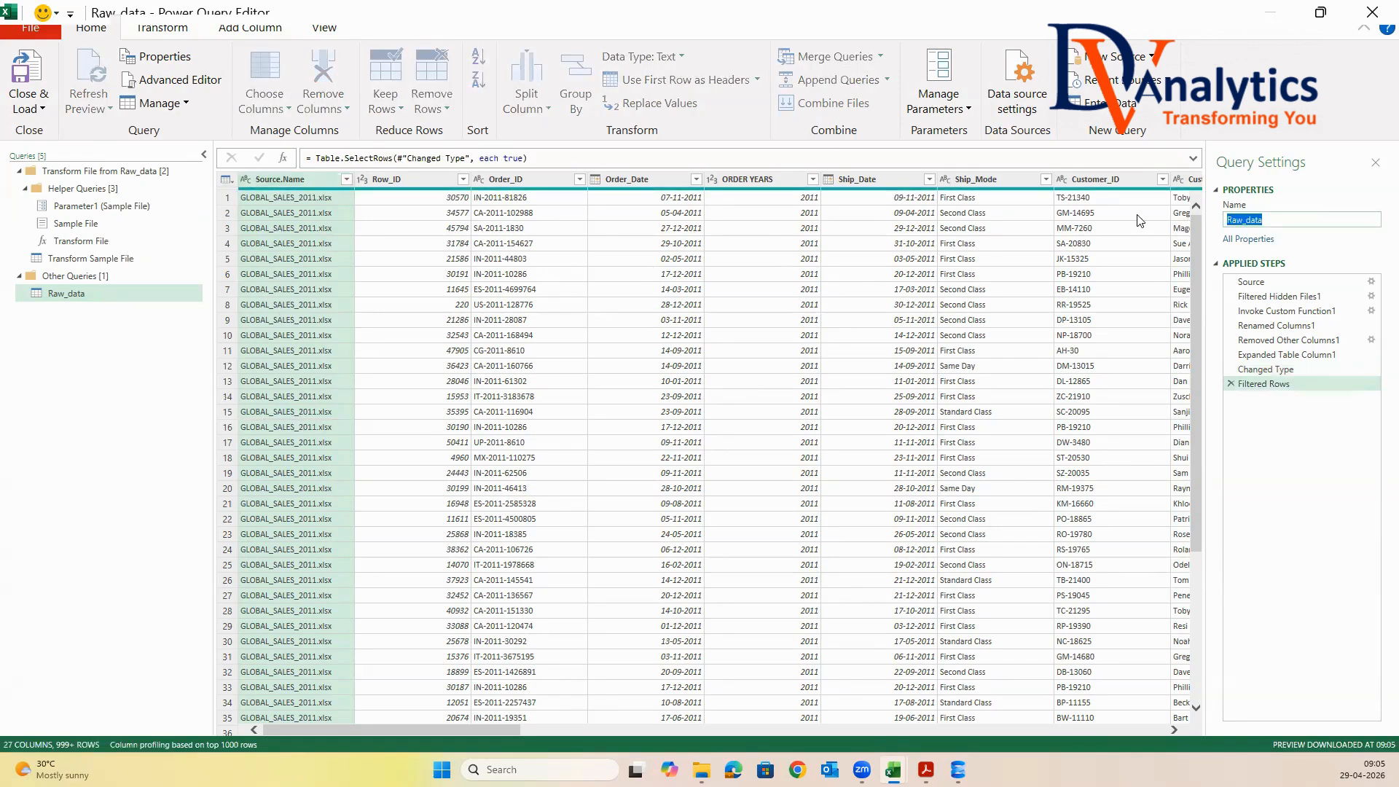
{"action": "type", "text": "GLOBAL_SALES_2011_2024"}
{"action": "double_click", "coordinate": [1337, 219]}
{"action": "key", "text": "Return"}
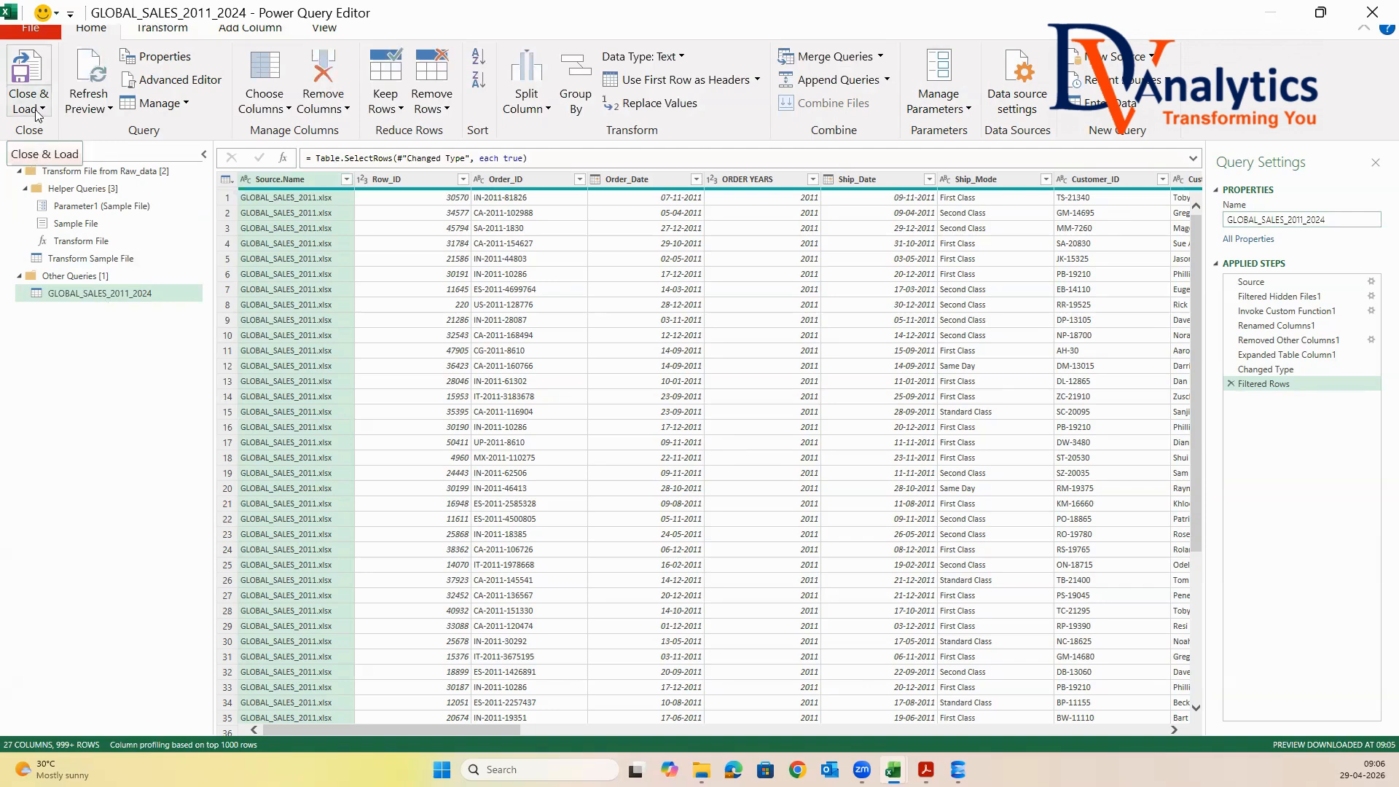
Change the query name to GLOBAL_SALES_2011_2014 and load the combined data into the workbook
{"action": "left_click", "coordinate": [1327, 220]}
{"action": "key", "text": "BackSpace"}
{"action": "key", "text": "BackSpace"}
{"action": "type", "text": "14"}
{"action": "key", "text": "Return"}
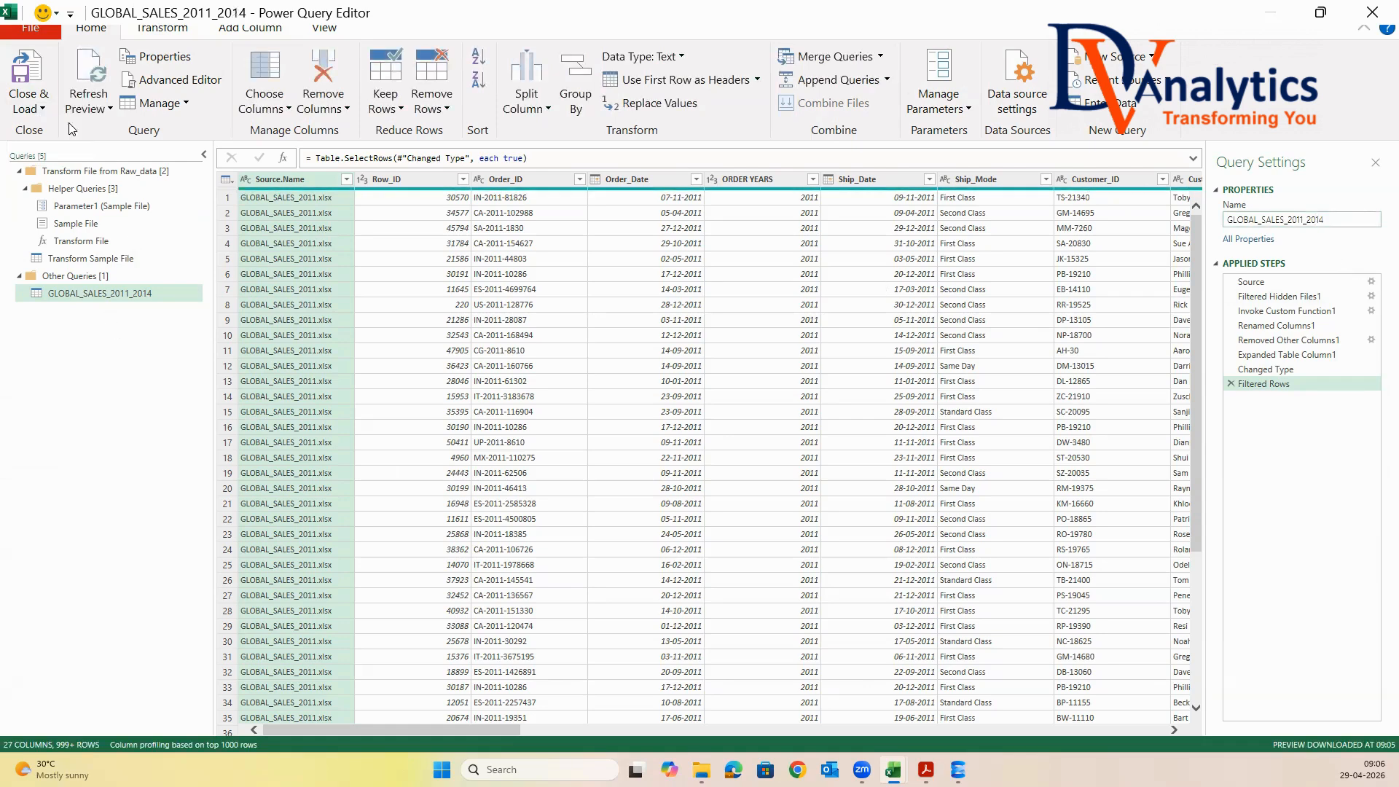
{"action": "left_click", "coordinate": [42, 110]}
{"action": "left_click", "coordinate": [70, 131]}
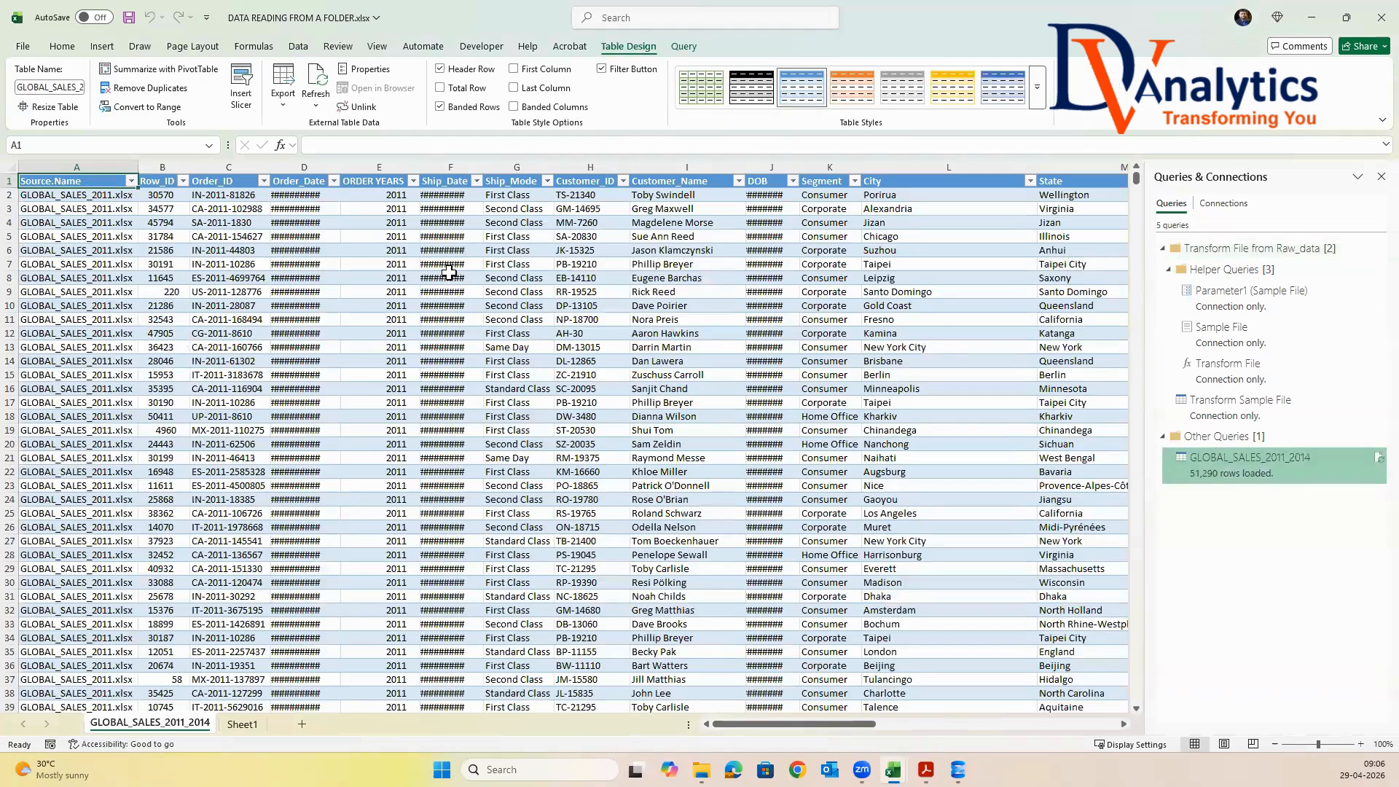
Autofit the loaded table's columns and examine the filter values of Source.Name and ORDER YEARS
{"action": "left_click", "coordinate": [131, 181]}
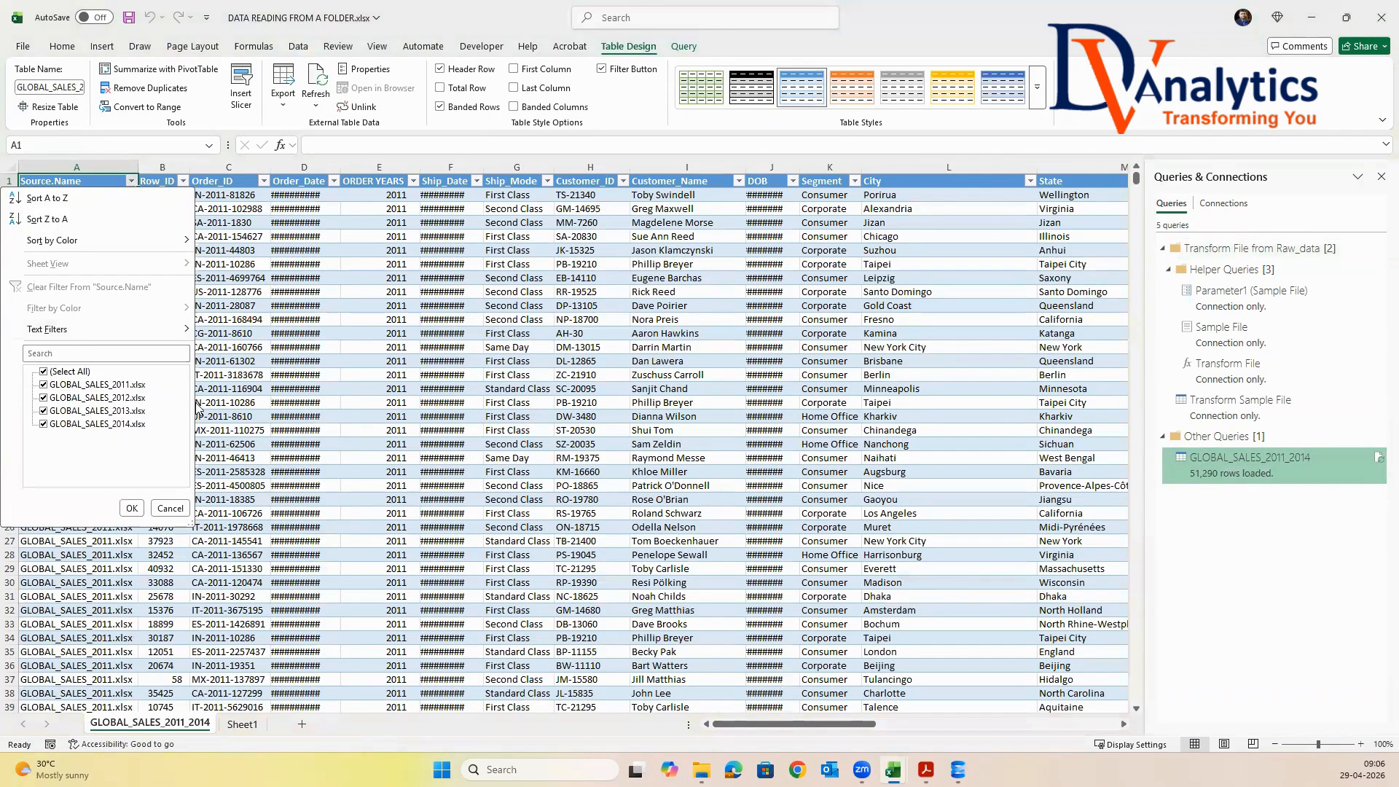
{"action": "left_click", "coordinate": [319, 359]}
{"action": "double_click", "coordinate": [340, 167]}
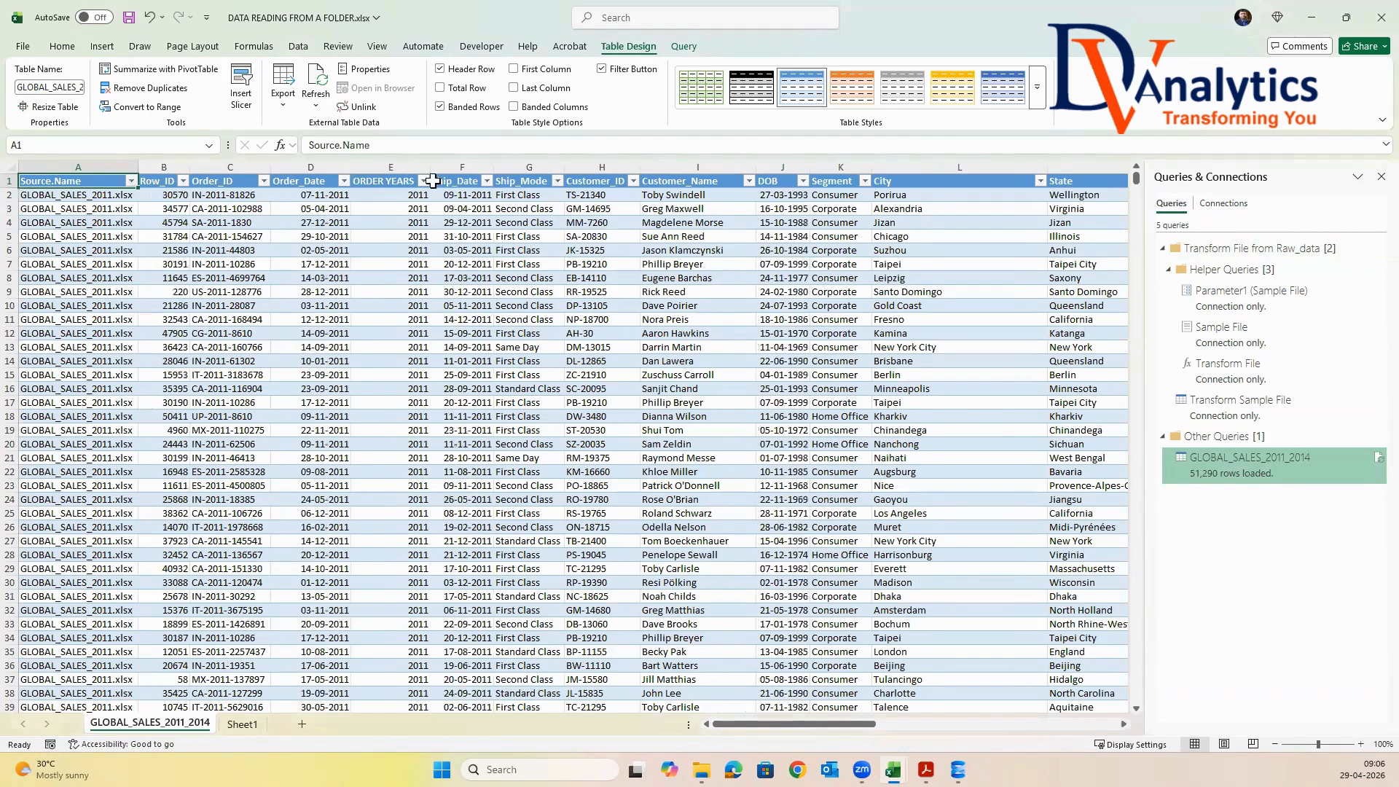
{"action": "left_click", "coordinate": [423, 181]}
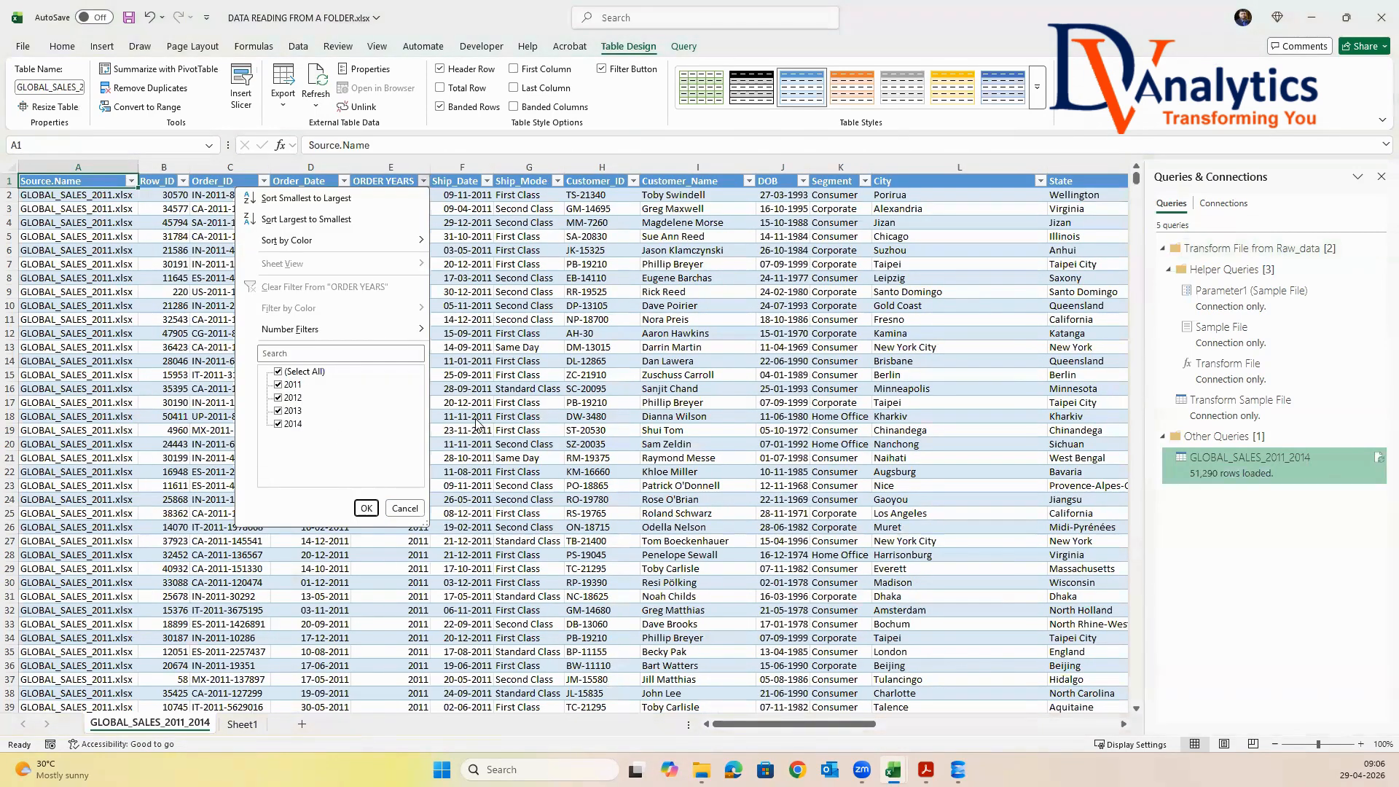
{"action": "key", "text": "Escape"}
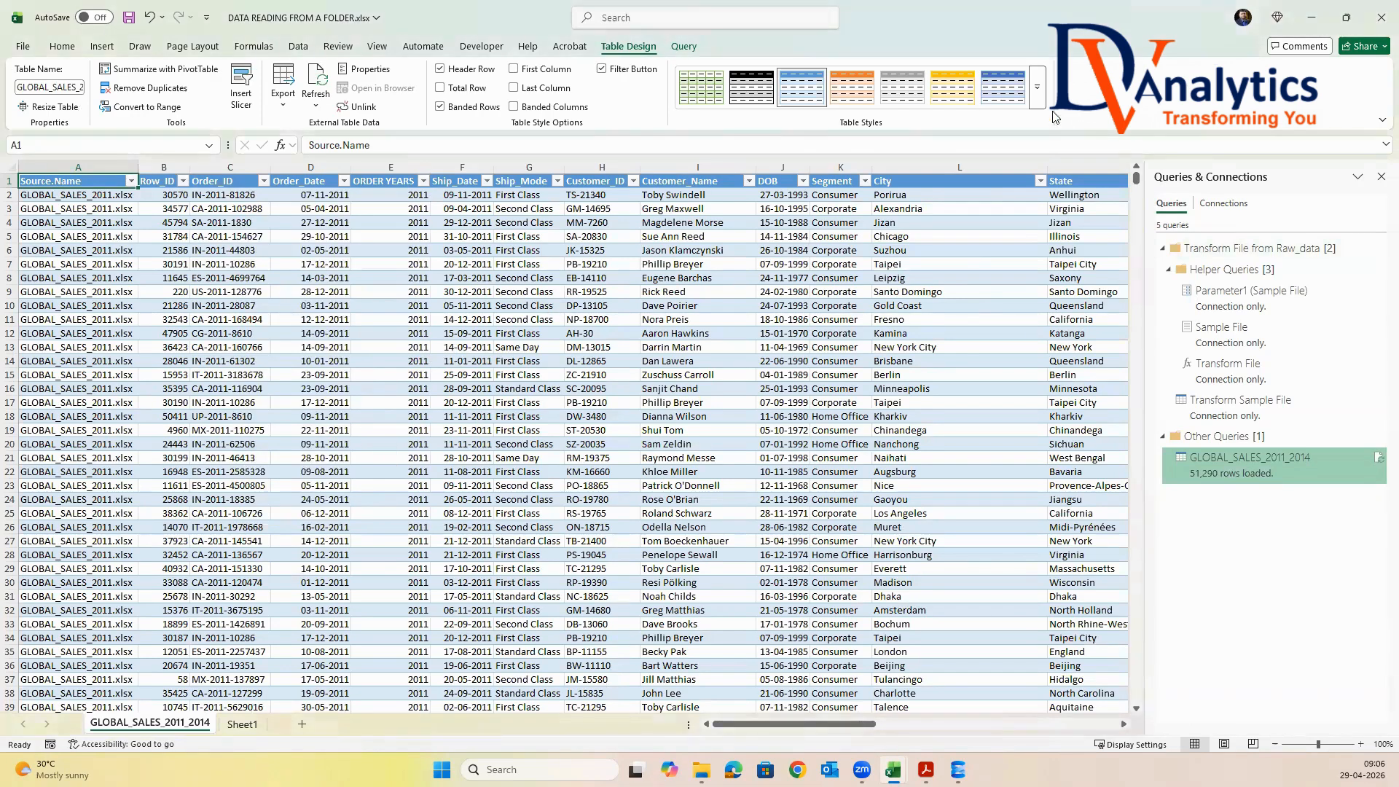
Clear the table's style, filter buttons and banded rows, and save and close the workbook
{"action": "left_click", "coordinate": [1036, 103]}
{"action": "left_click", "coordinate": [686, 108]}
{"action": "left_click", "coordinate": [601, 68]}
{"action": "left_click", "coordinate": [446, 107]}
{"action": "left_click", "coordinate": [416, 333]}
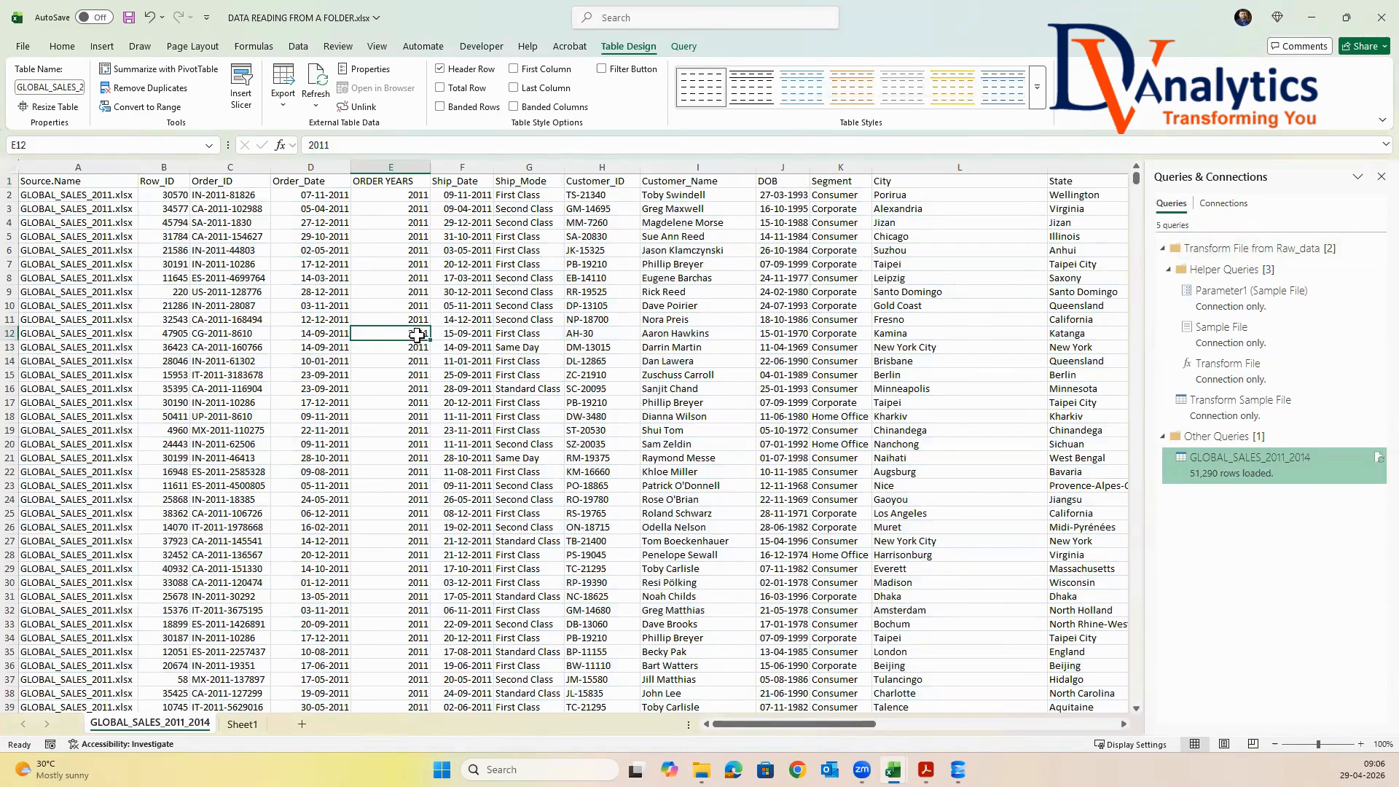
{"action": "key", "text": "ctrl+s"}
{"action": "left_click", "coordinate": [1380, 24]}
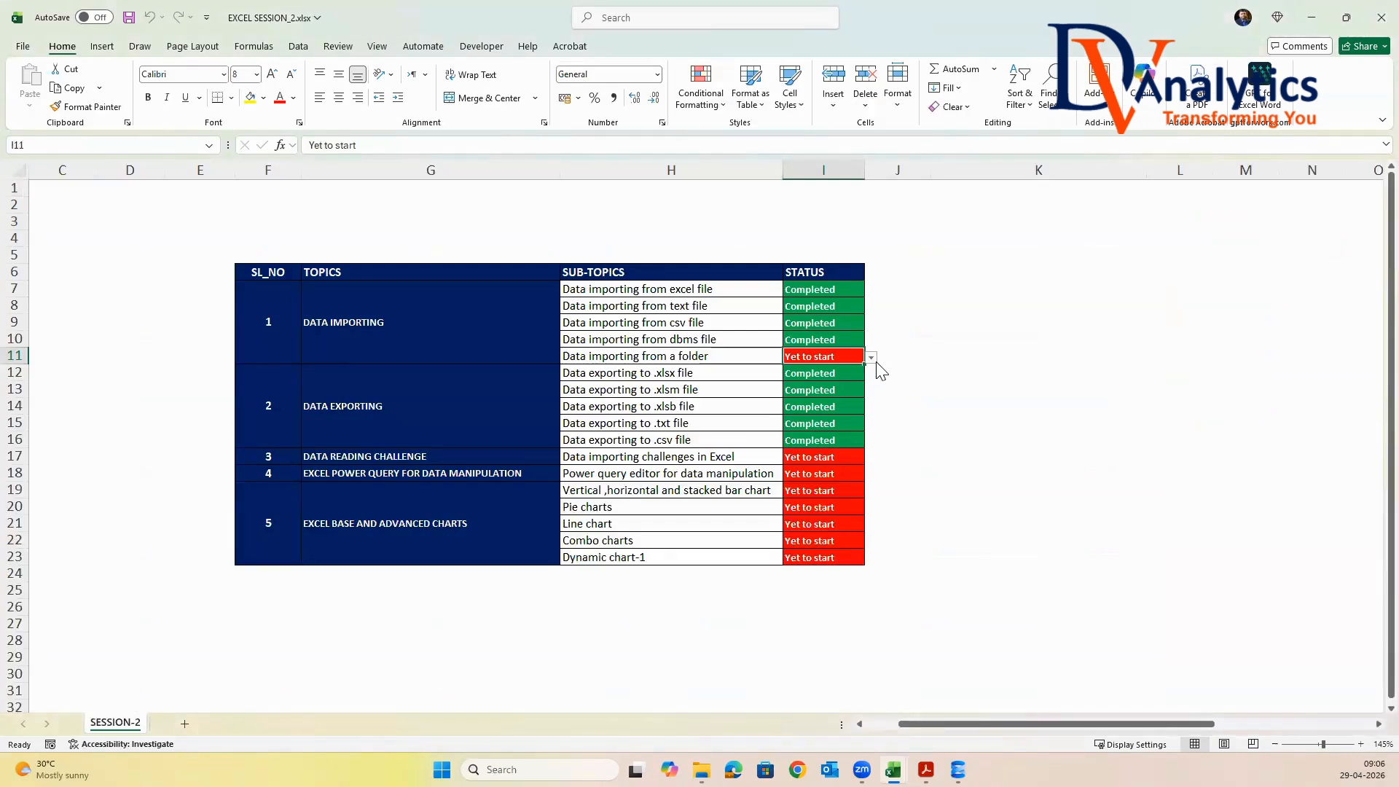
Set the checklist status of "Data importing from a folder" to Completed and select the DATA READING CHALLENGE topic
{"action": "left_click", "coordinate": [871, 357]}
{"action": "left_click", "coordinate": [830, 392]}
{"action": "left_click", "coordinate": [817, 459]}
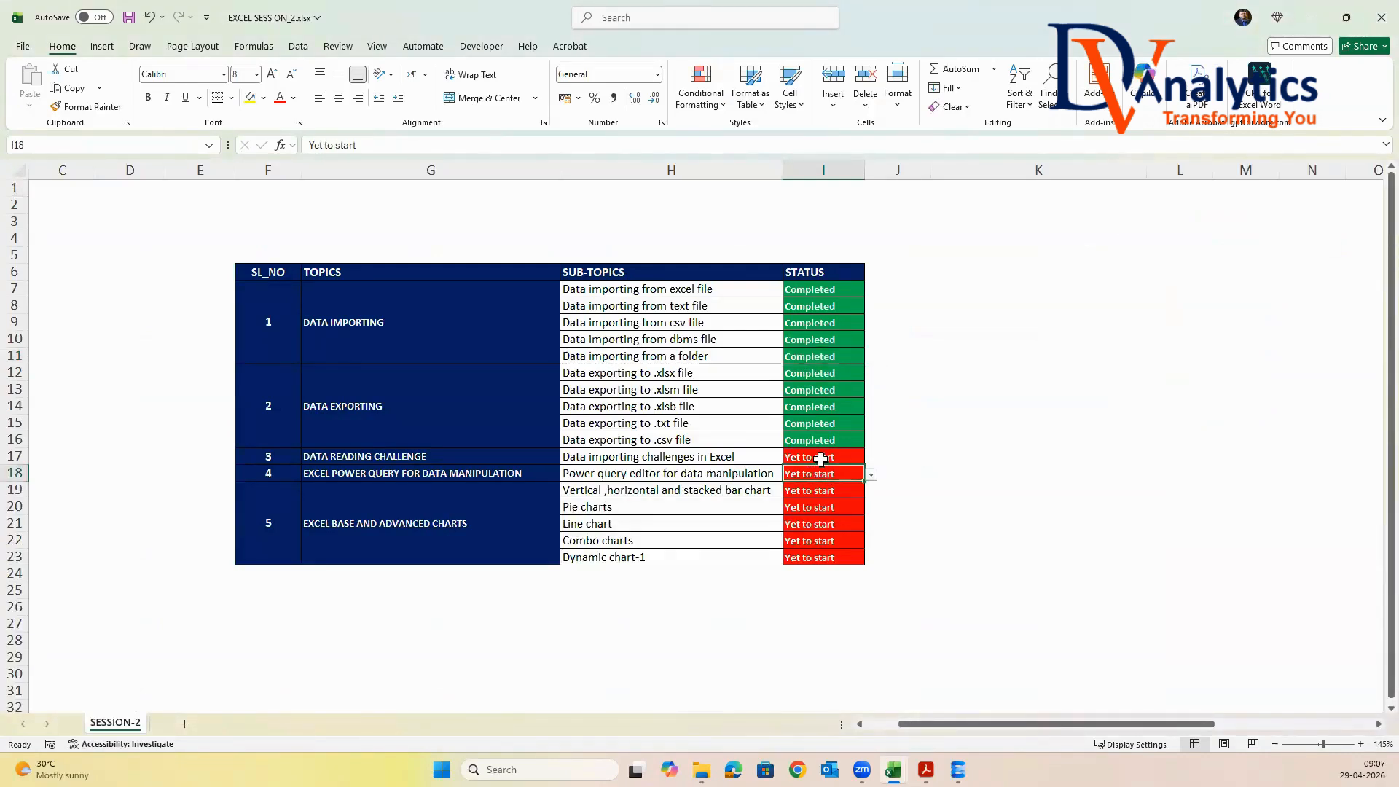
{"action": "left_click", "coordinate": [435, 458]}
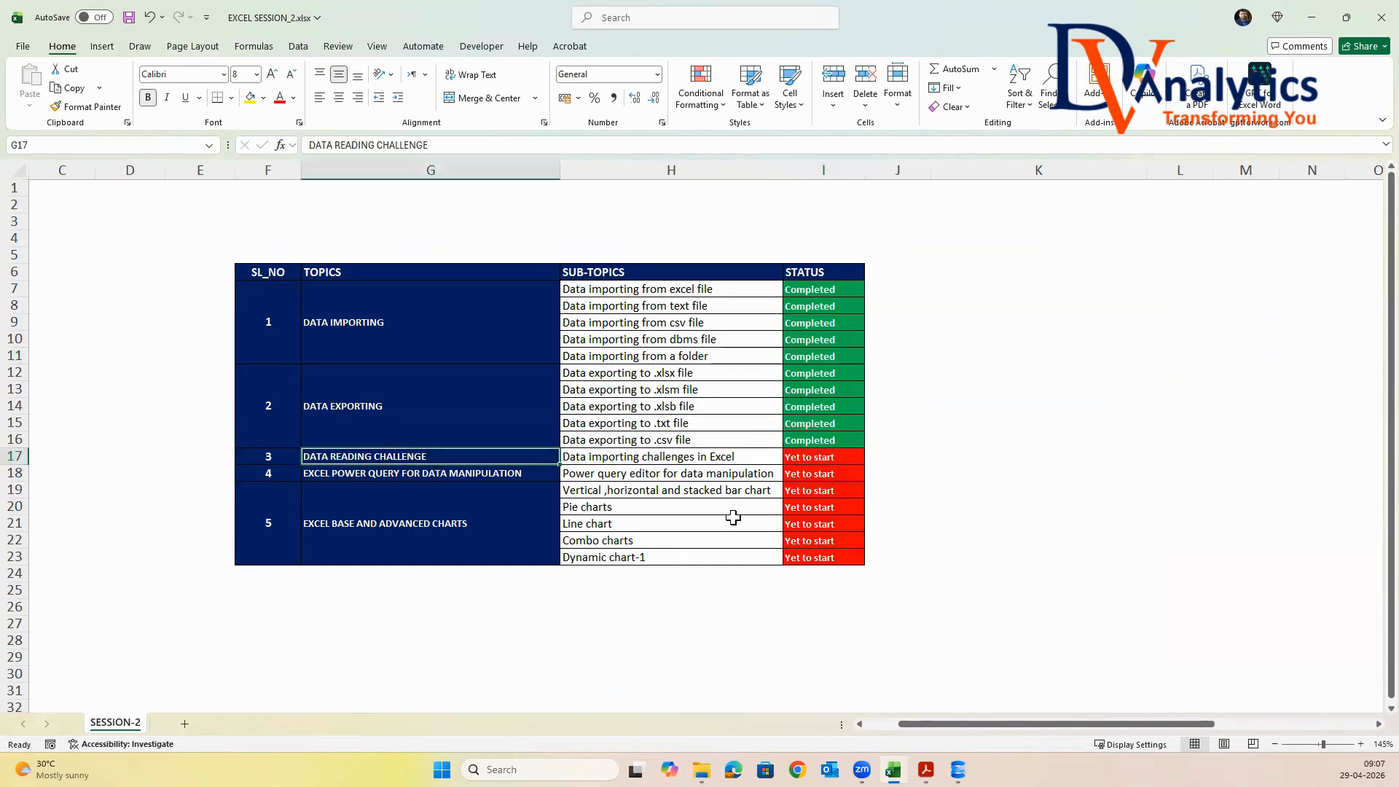
Switch to File Explorer and copy the a7.Data Reading Challenge folder from Session-2's a2.Raw data
{"action": "left_click", "coordinate": [1310, 19]}
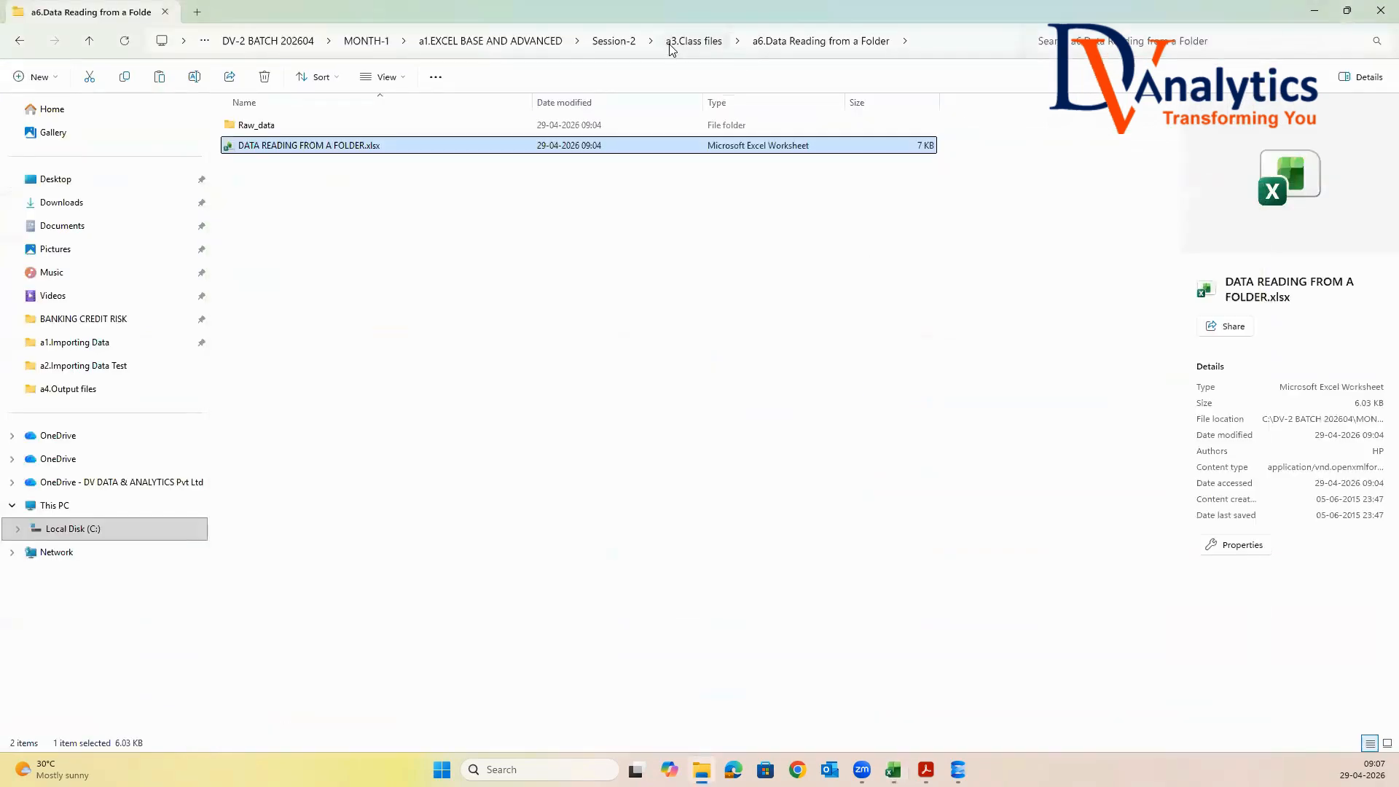
{"action": "left_click", "coordinate": [627, 42]}
{"action": "double_click", "coordinate": [284, 145]}
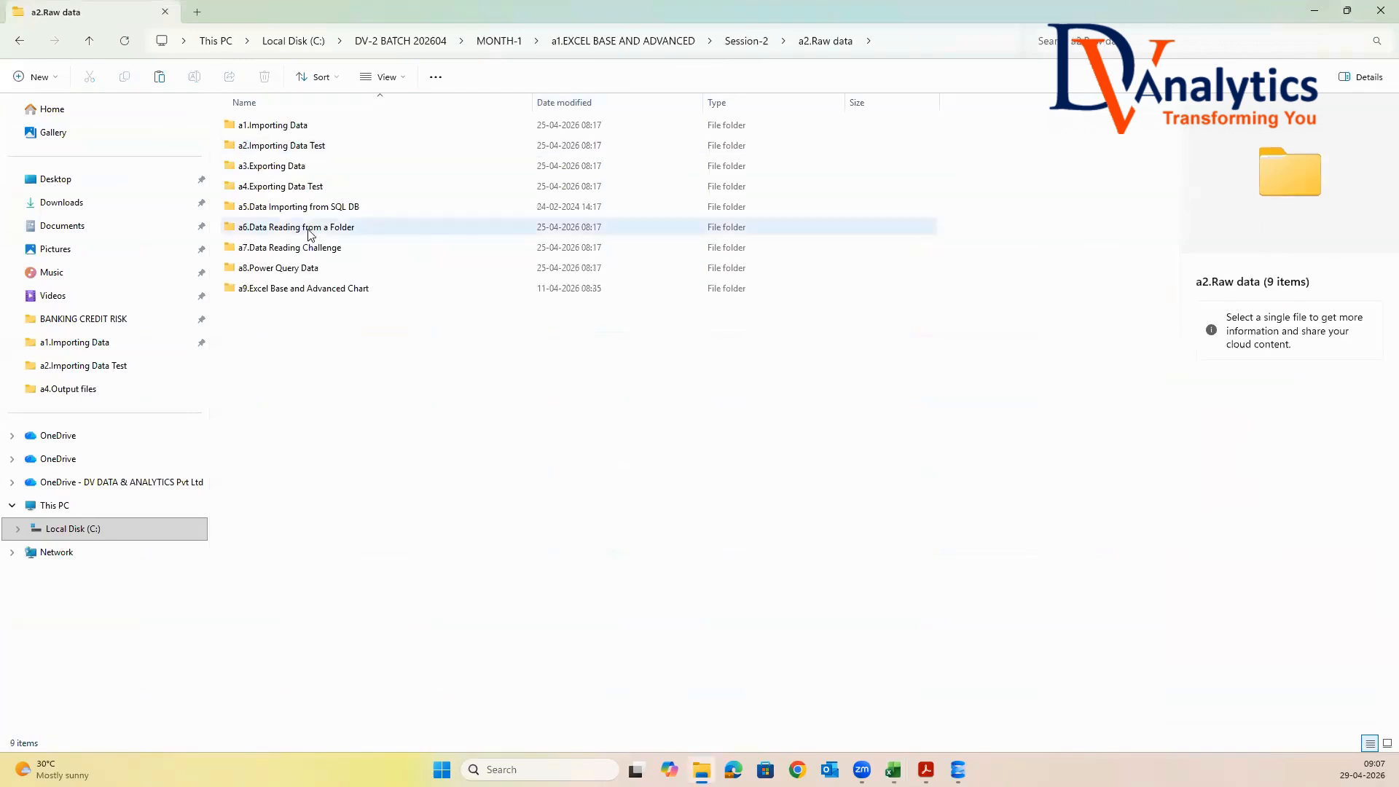
{"action": "left_click", "coordinate": [306, 249]}
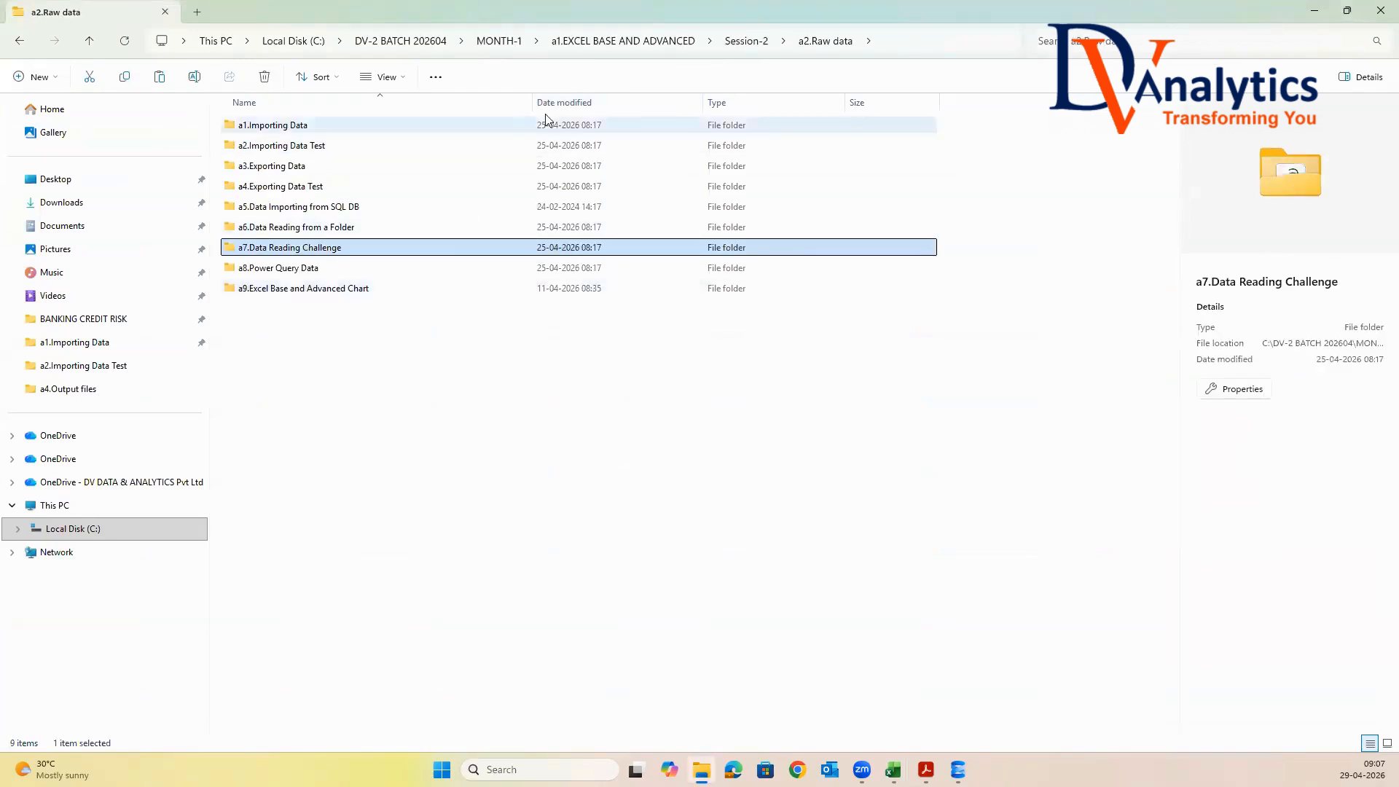
Paste the copied a7.Data Reading Challenge folder into Session-2's a3.Class files
{"action": "left_click", "coordinate": [734, 46]}
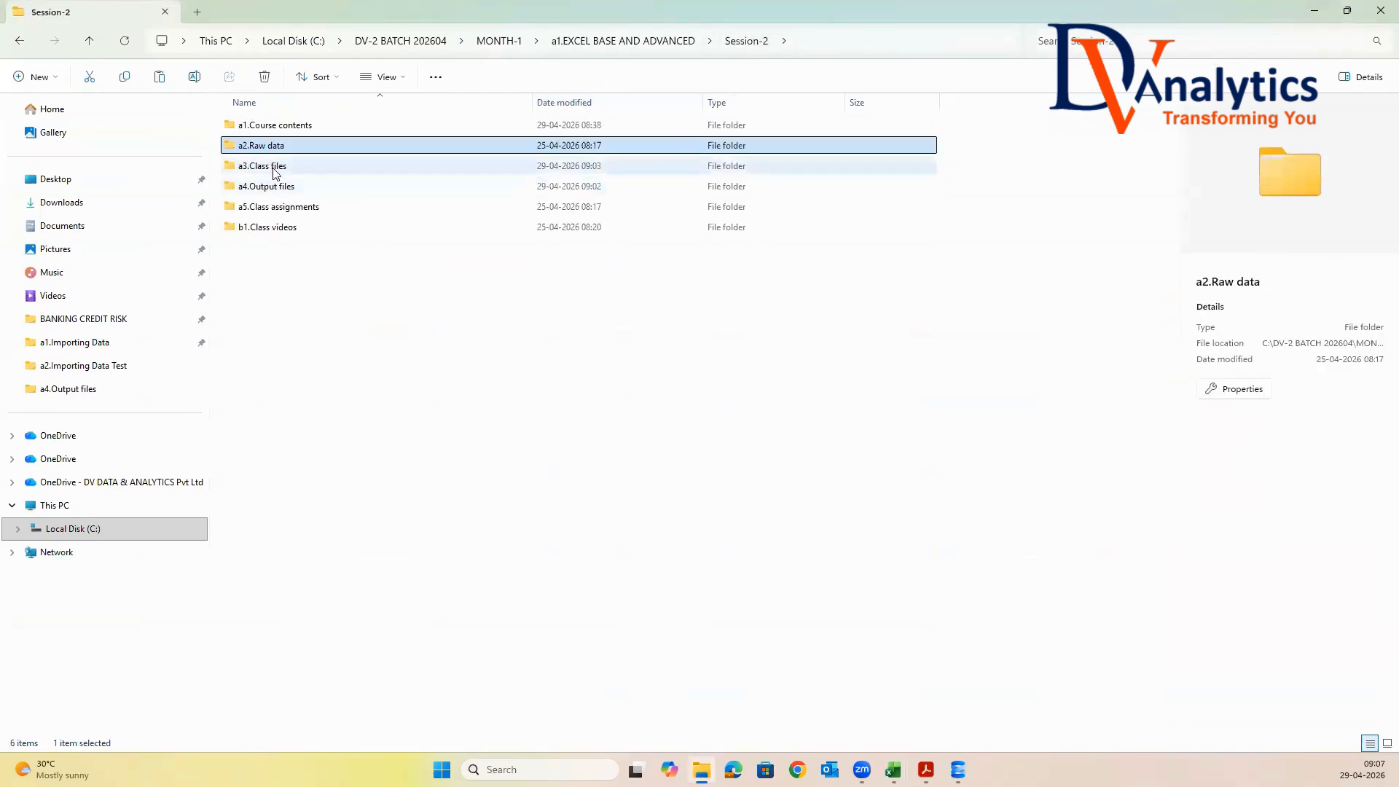
{"action": "double_click", "coordinate": [275, 166]}
{"action": "right_click", "coordinate": [266, 271]}
{"action": "left_click", "coordinate": [297, 306]}
{"action": "left_click", "coordinate": [447, 330]}
{"action": "left_click", "coordinate": [318, 251]}
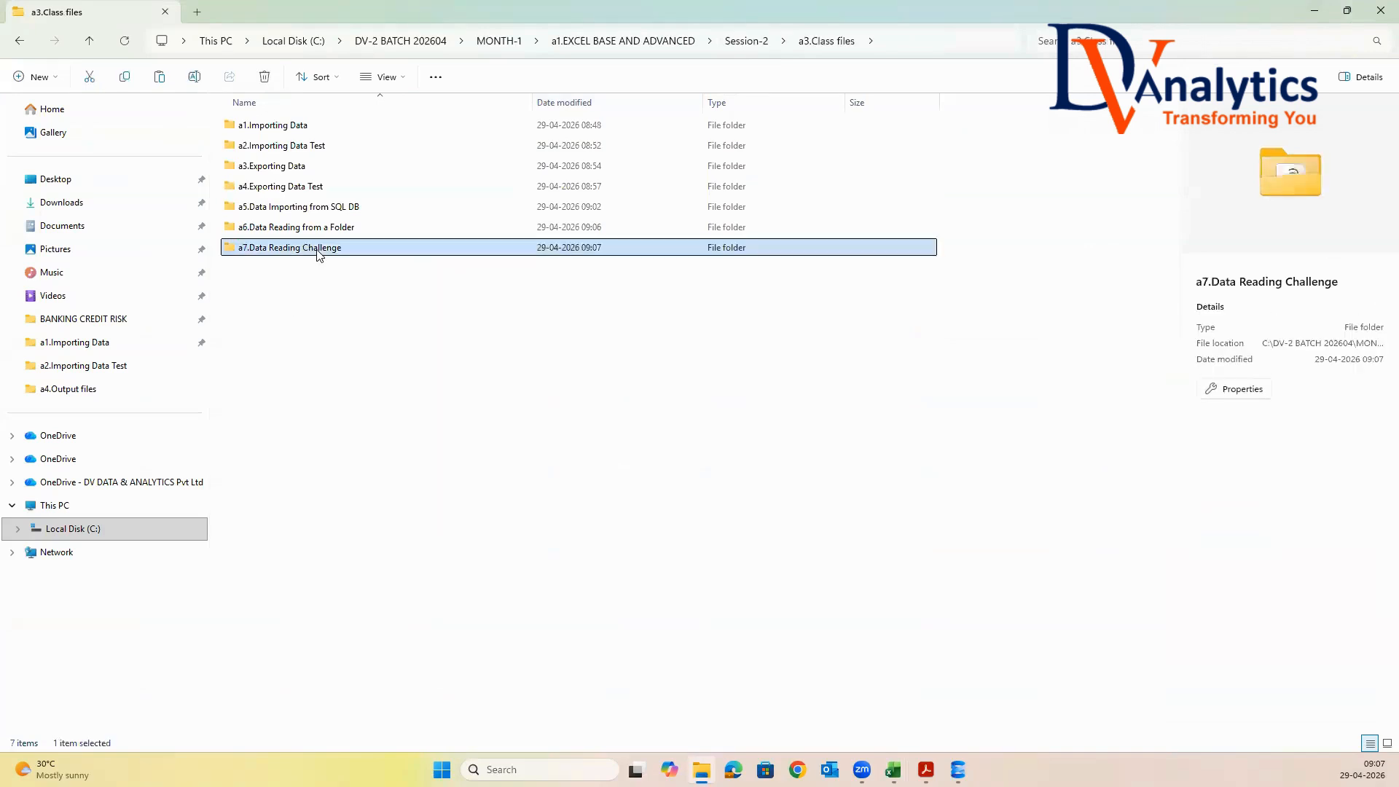
Open Telecom Usage Data.txt from the pasted a7.Data Reading Challenge folder in Notepad, maximize it and examine the records through the last line
{"action": "double_click", "coordinate": [319, 251]}
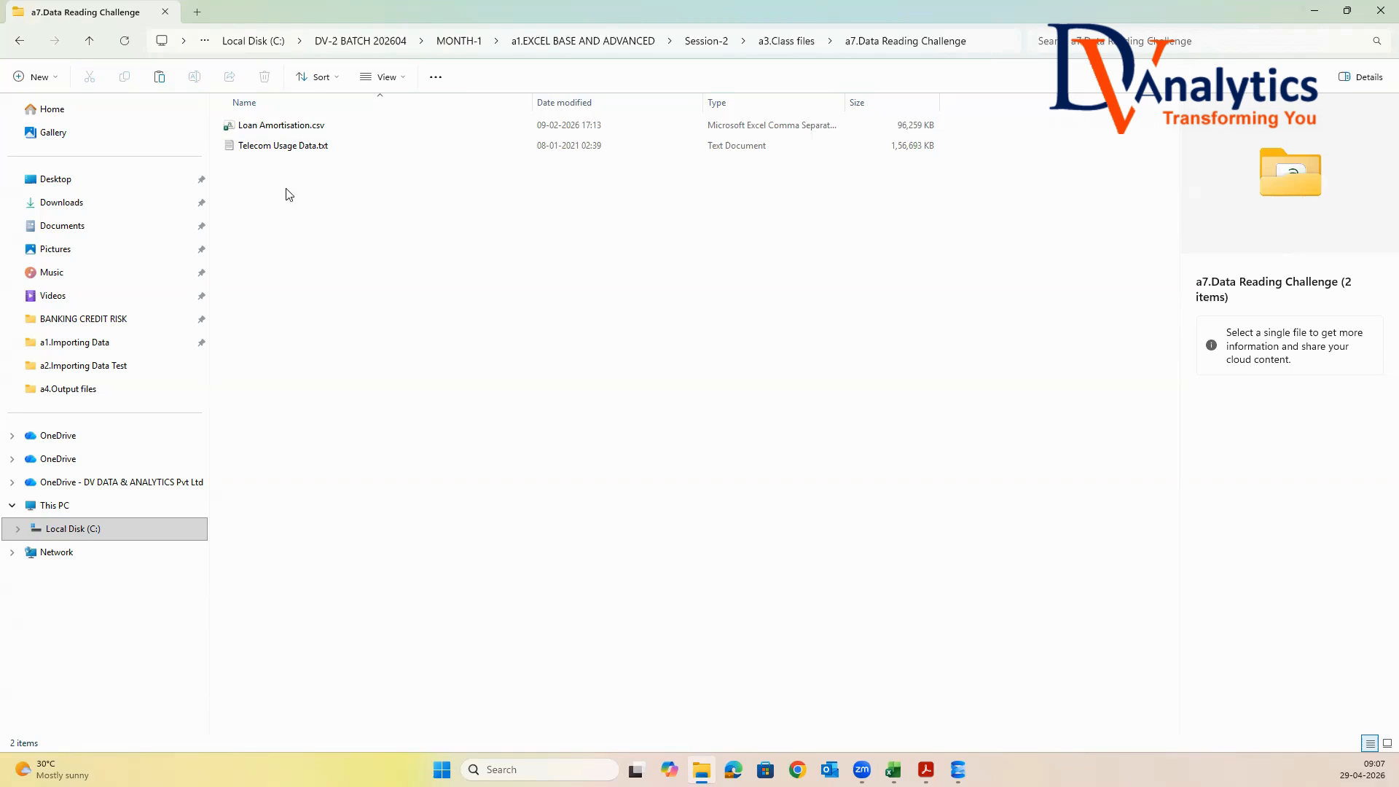
{"action": "double_click", "coordinate": [291, 150]}
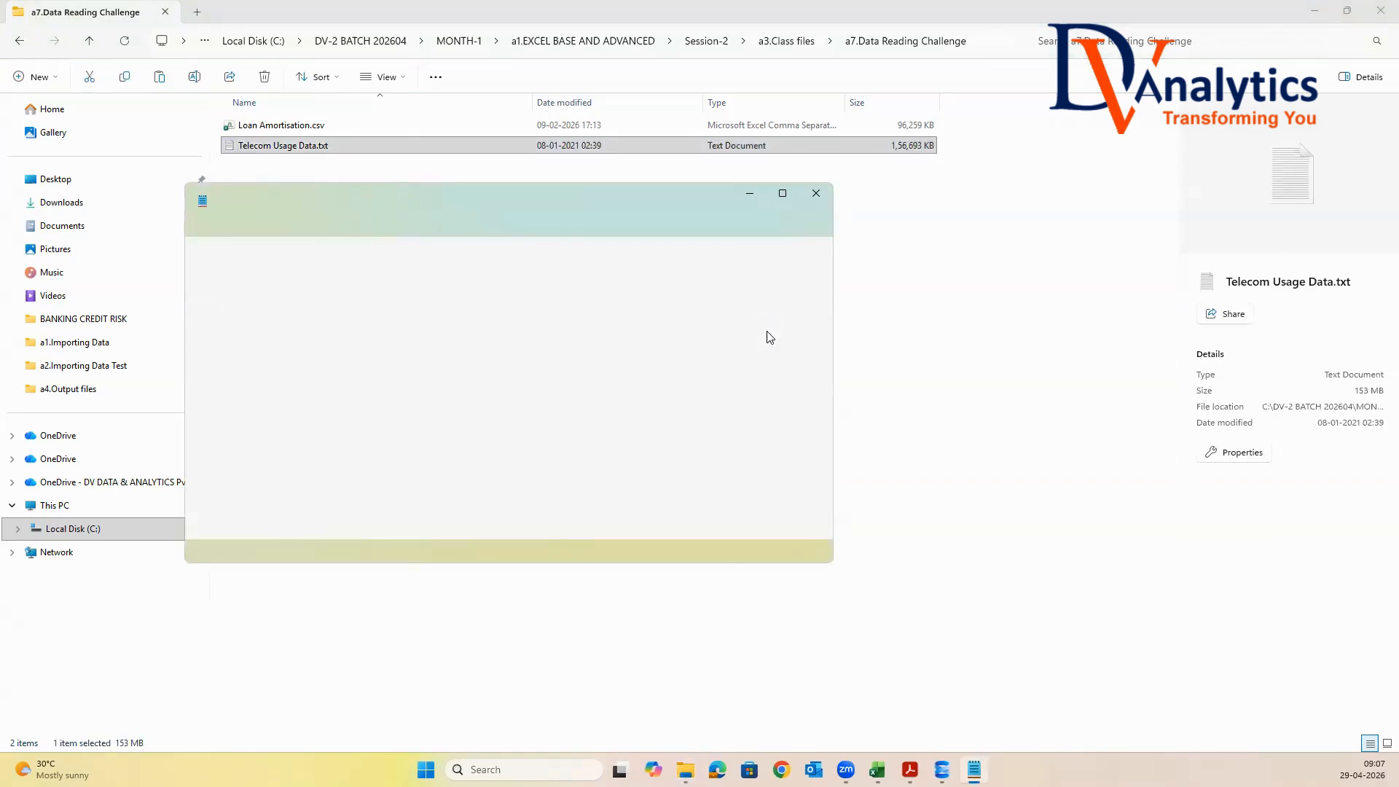
{"action": "left_click", "coordinate": [783, 194]}
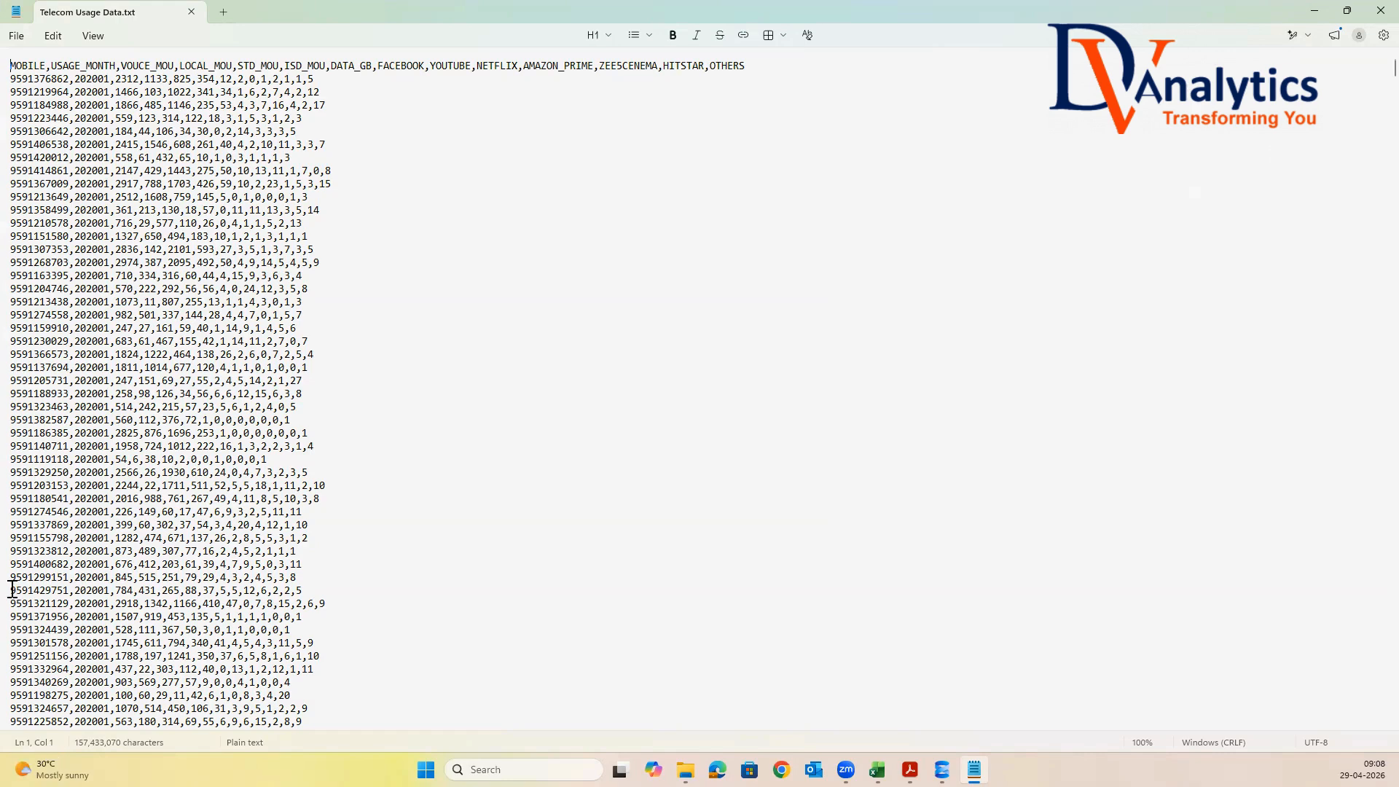
{"action": "left_click", "coordinate": [12, 590]}
{"action": "key", "text": "Down"}
{"action": "key", "text": "ctrl+End"}
{"action": "key", "text": "Up"}
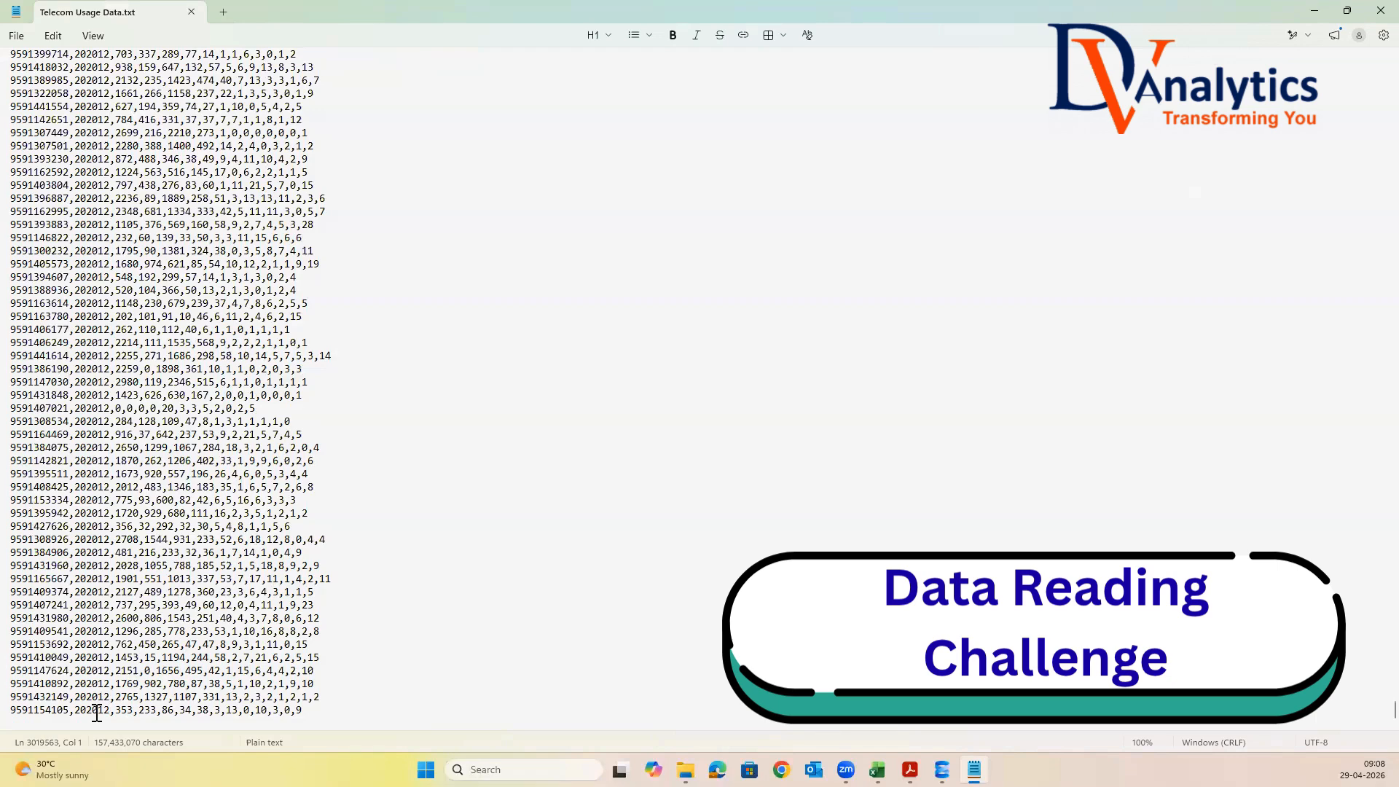
{"action": "mouse_move", "coordinate": [29, 769]}
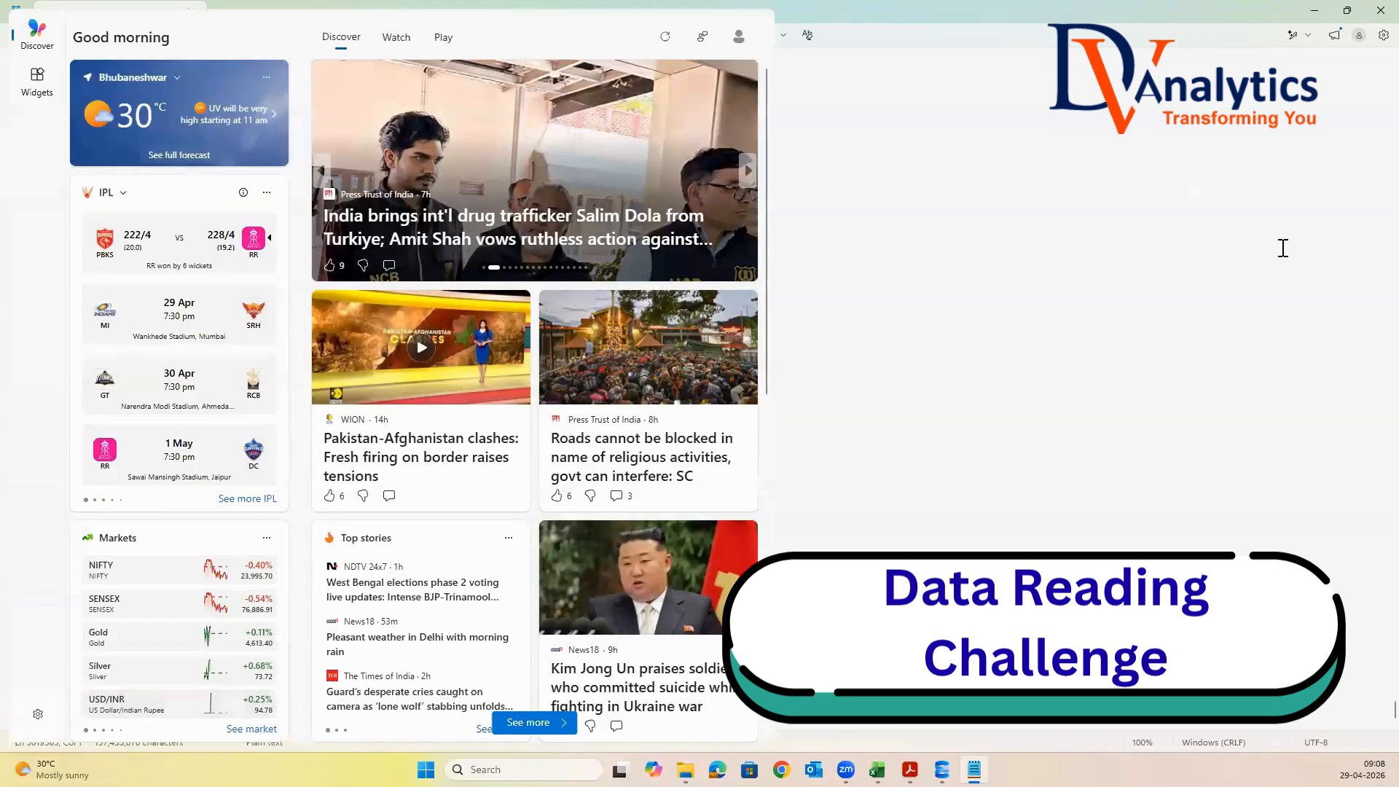
Close Telecom Usage Data.txt in Notepad and return to the a7.Data Reading Challenge folder inside Session-2's a3.Class files
{"action": "left_click", "coordinate": [1002, 725]}
{"action": "left_click", "coordinate": [868, 471]}
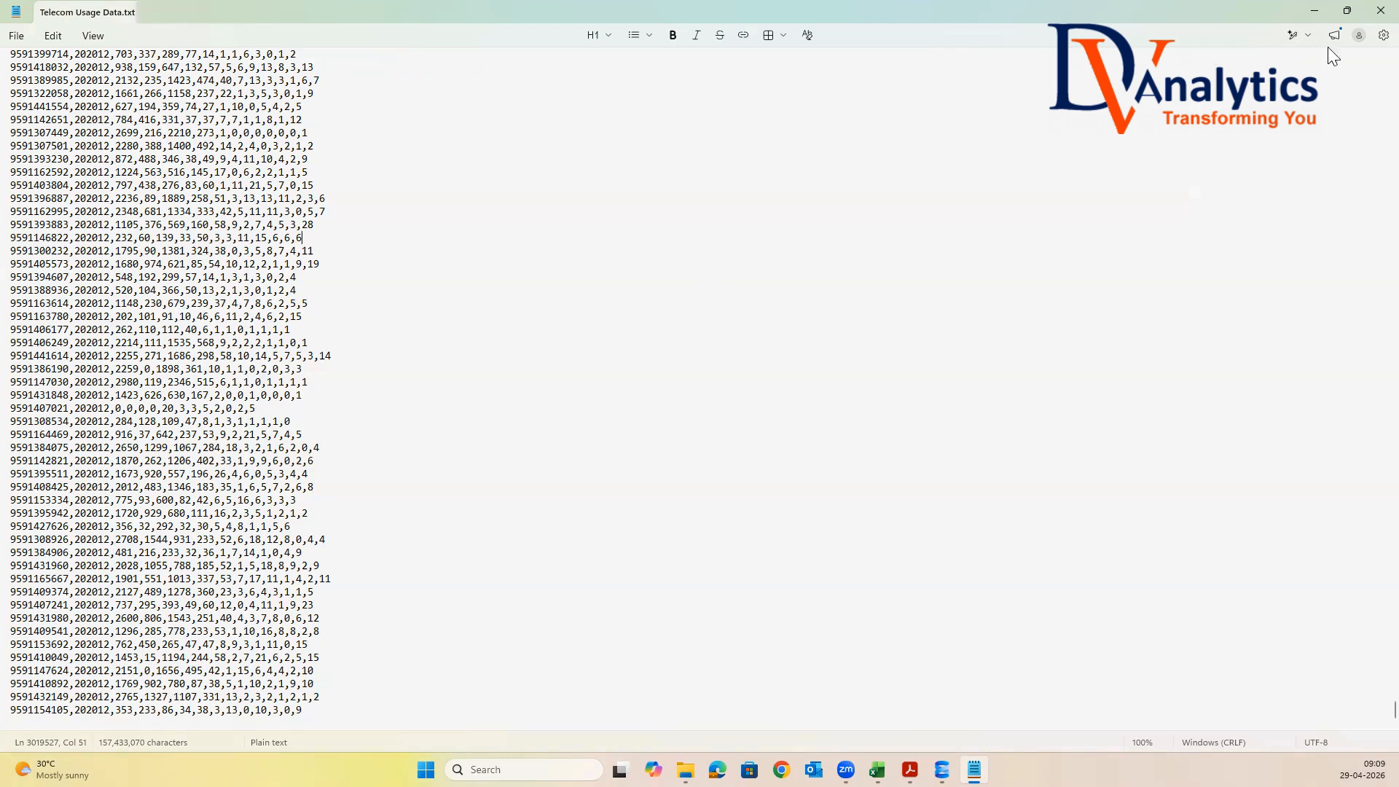
{"action": "left_click", "coordinate": [1378, 12]}
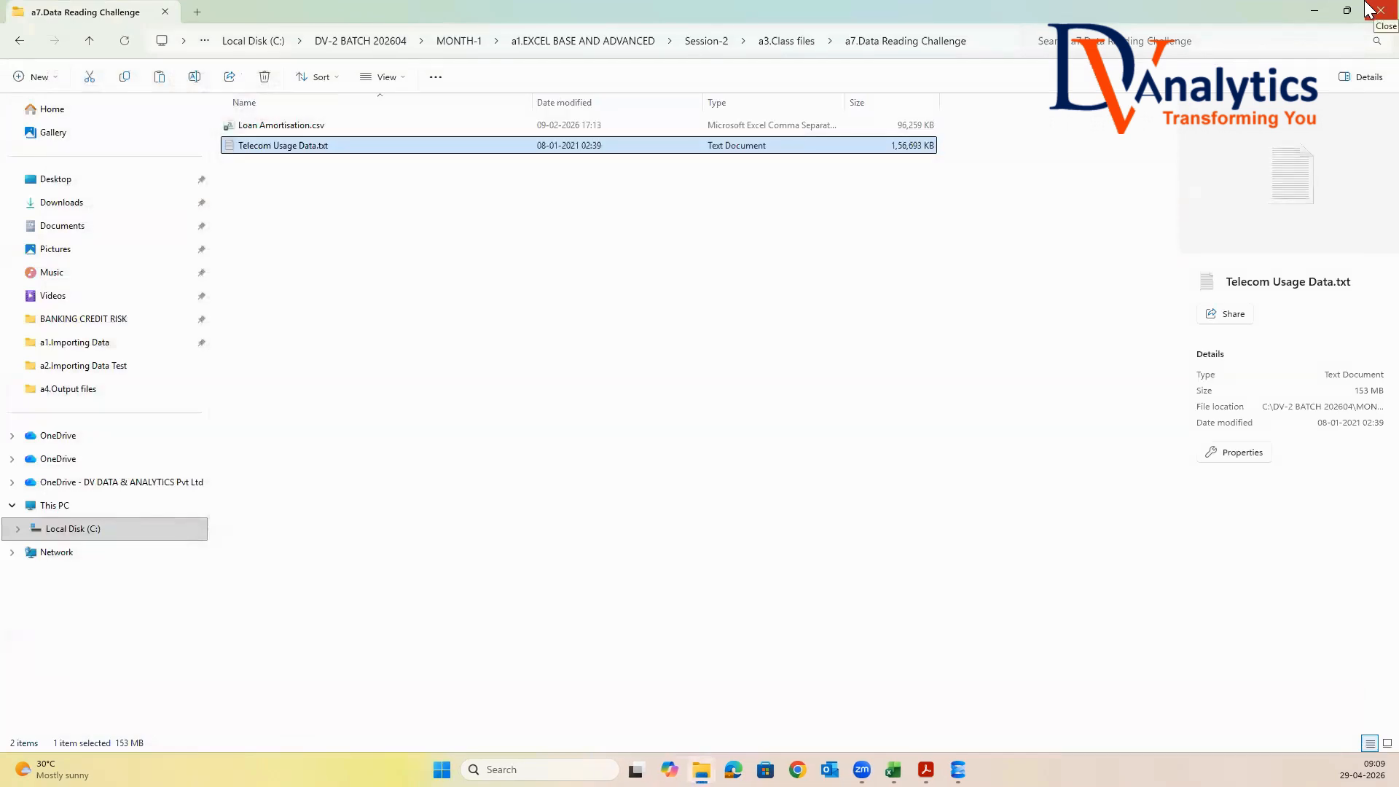
{"action": "left_click", "coordinate": [785, 42]}
{"action": "double_click", "coordinate": [294, 247]}
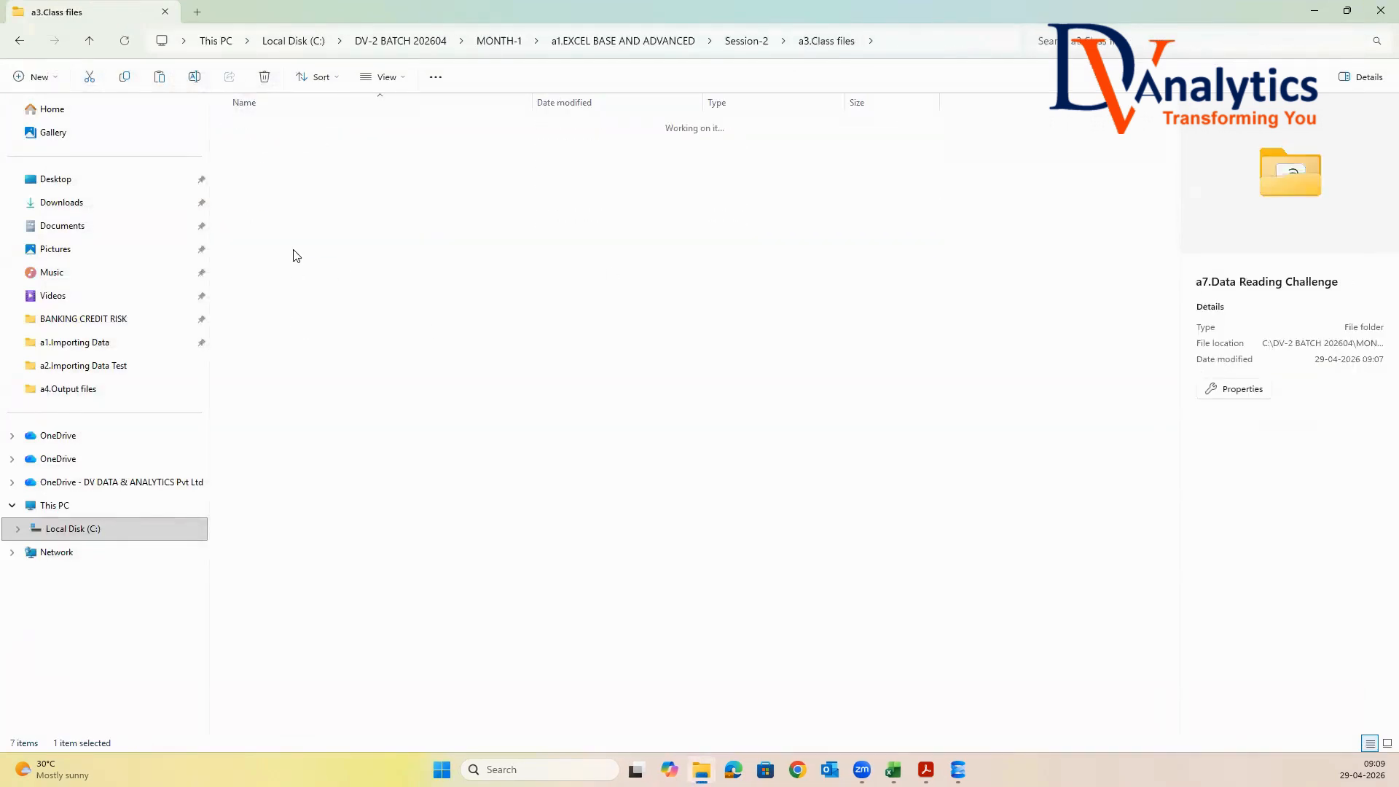
Create an Excel worksheet file named DATA READING CHALLENGE.xlsx in the a7.Data Reading Challenge folder and open it in Excel
{"action": "right_click", "coordinate": [270, 210]}
{"action": "mouse_move", "coordinate": [306, 362]}
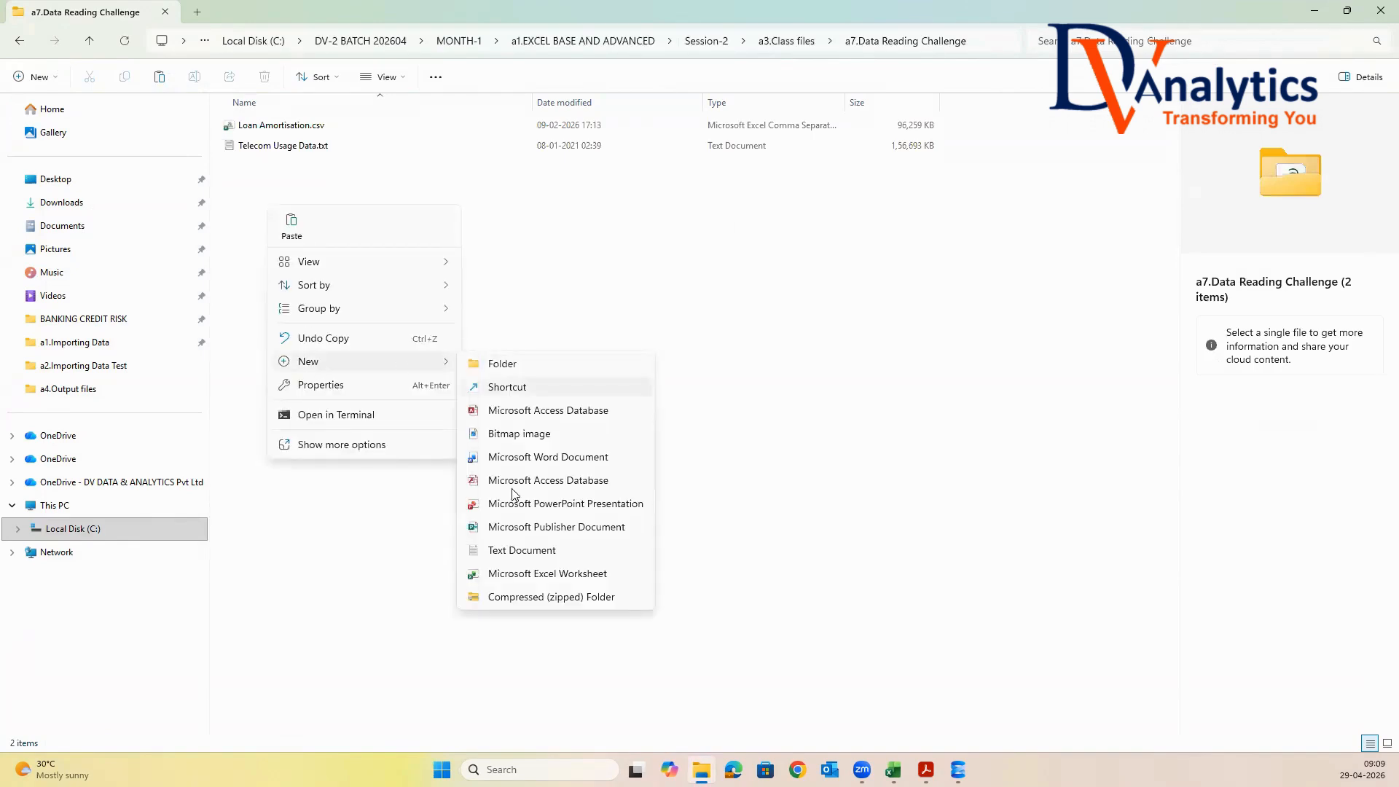
{"action": "left_click", "coordinate": [546, 573]}
{"action": "type", "text": "DATA READING CHALLENGE.xlsx"}
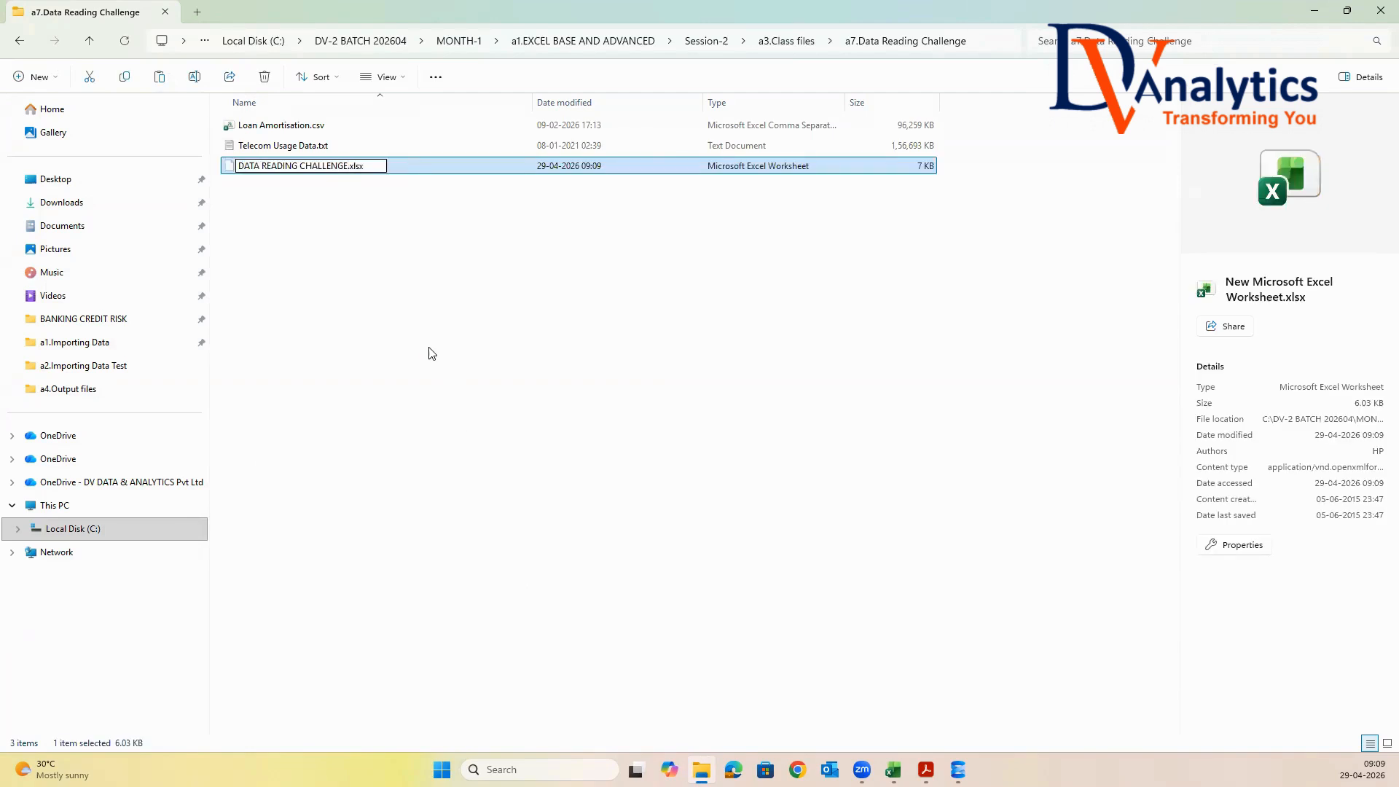
{"action": "key", "text": "Return"}
{"action": "key", "text": "Return"}
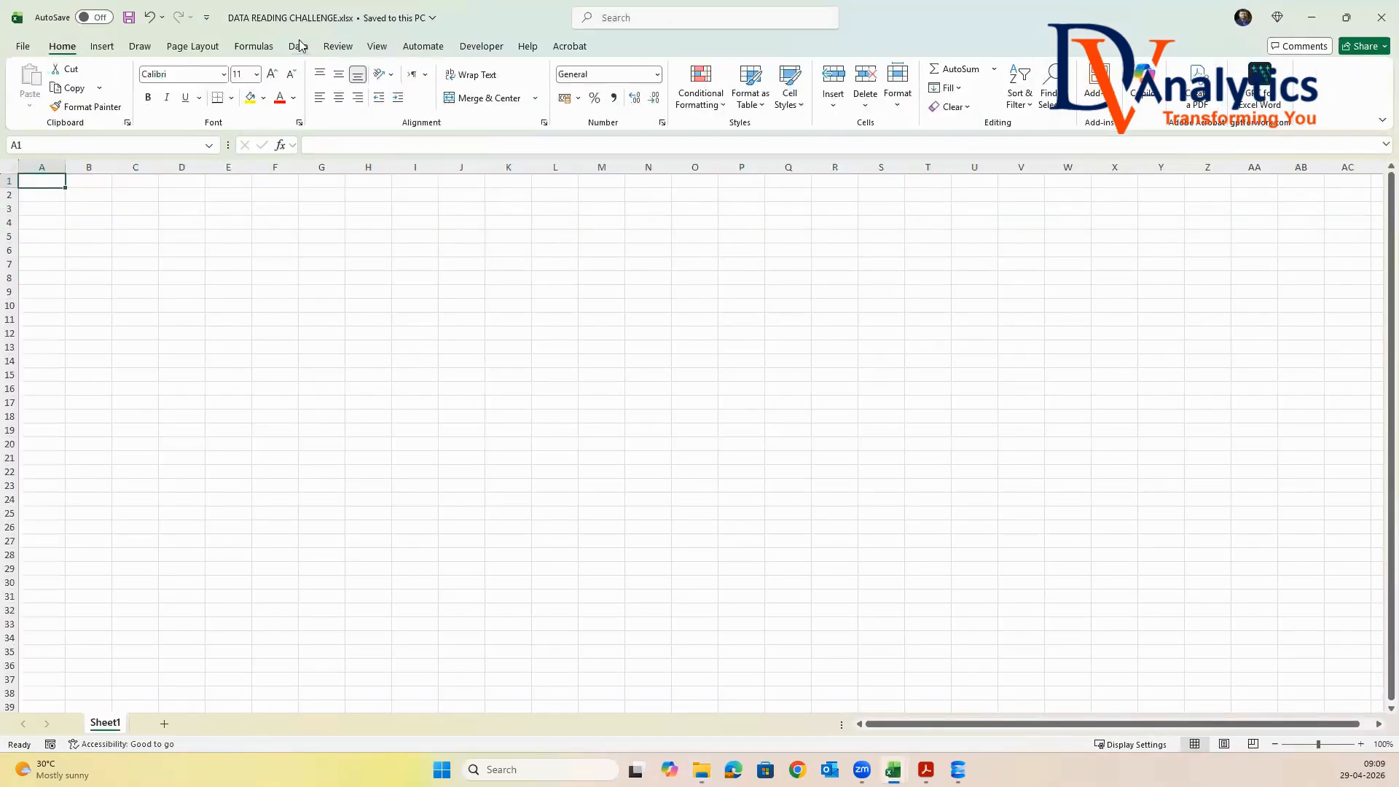
Import Telecom Usage Data.txt from the a7.Data Reading Challenge folder, loading as many rows as fit on a worksheet
{"action": "left_click", "coordinate": [298, 46]}
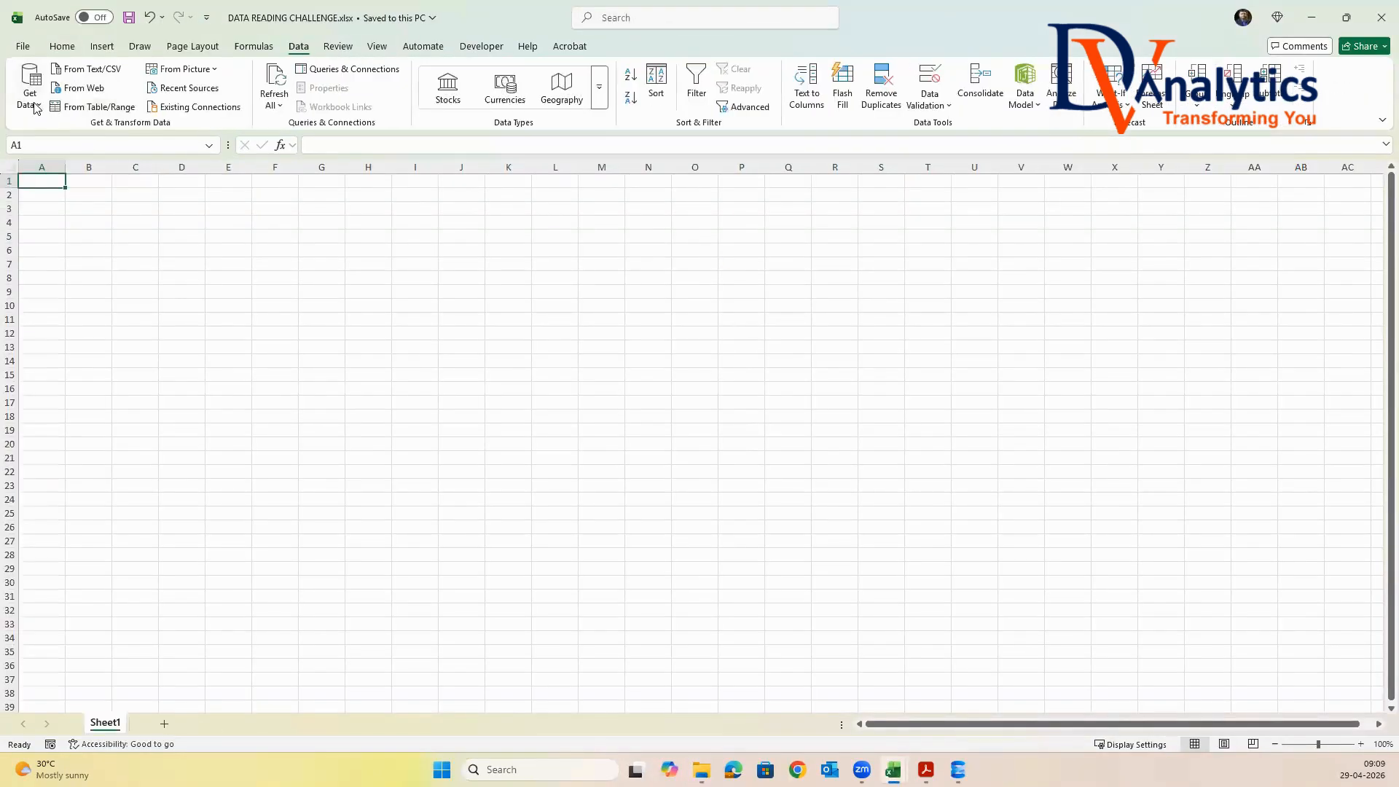
{"action": "left_click", "coordinate": [35, 107]}
{"action": "mouse_move", "coordinate": [84, 158]}
{"action": "left_click", "coordinate": [272, 193]}
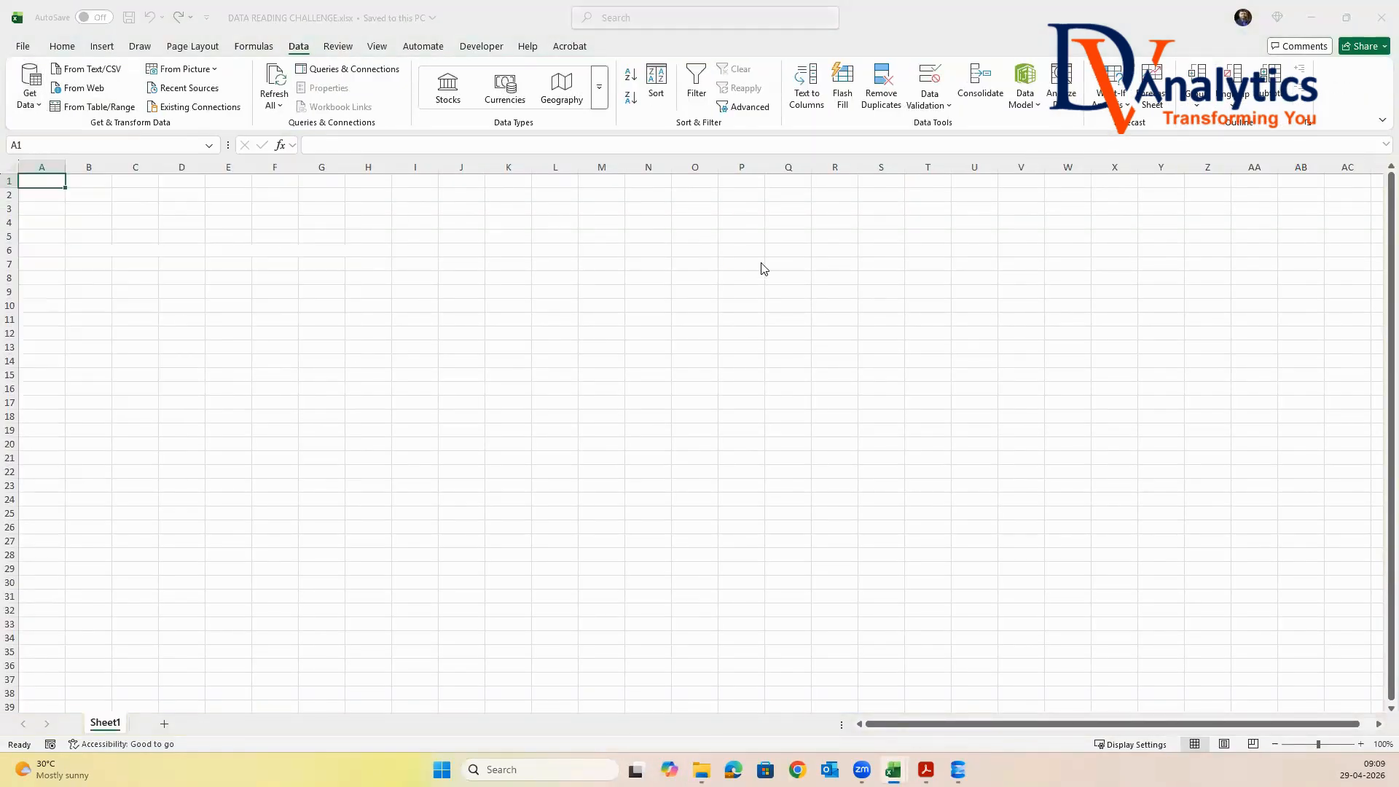
{"action": "left_click", "coordinate": [546, 149]}
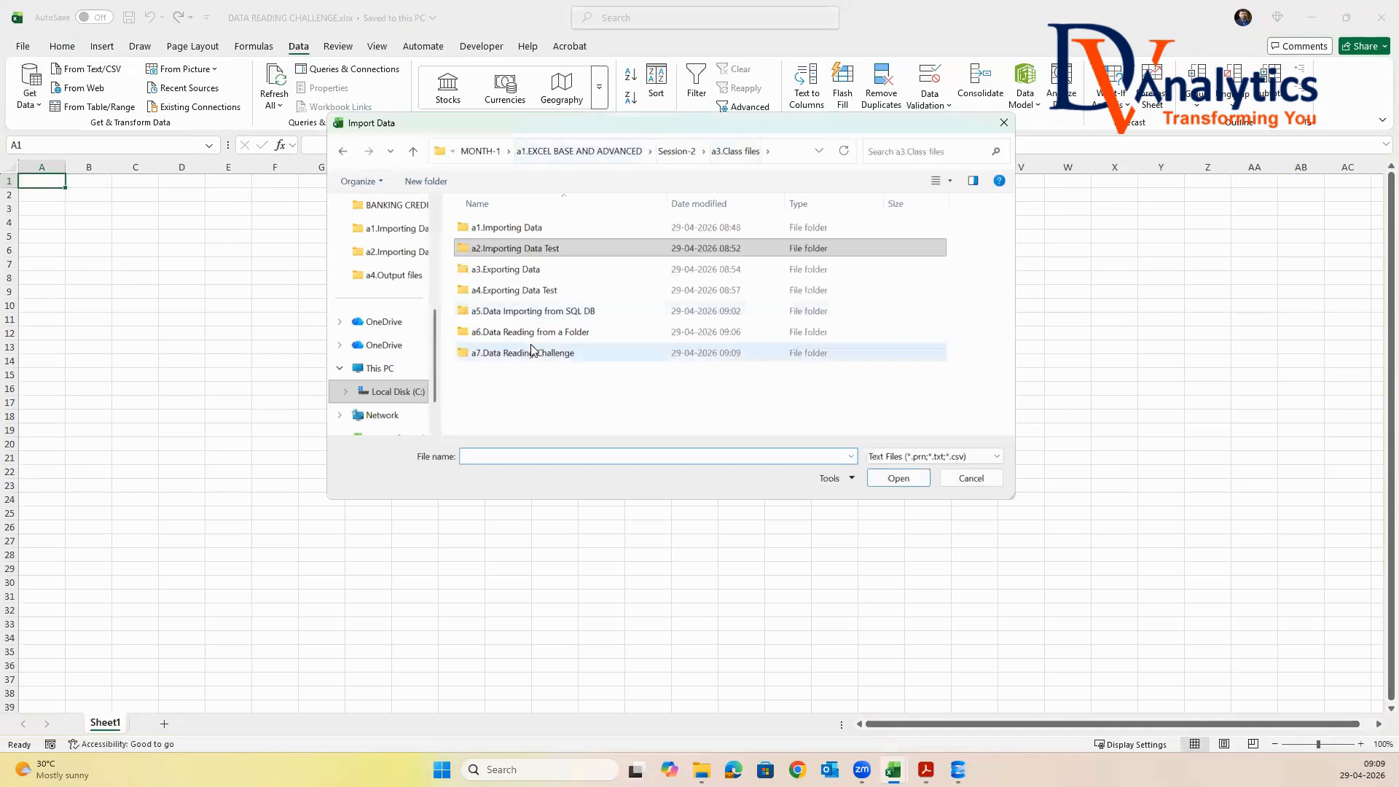
{"action": "double_click", "coordinate": [532, 352]}
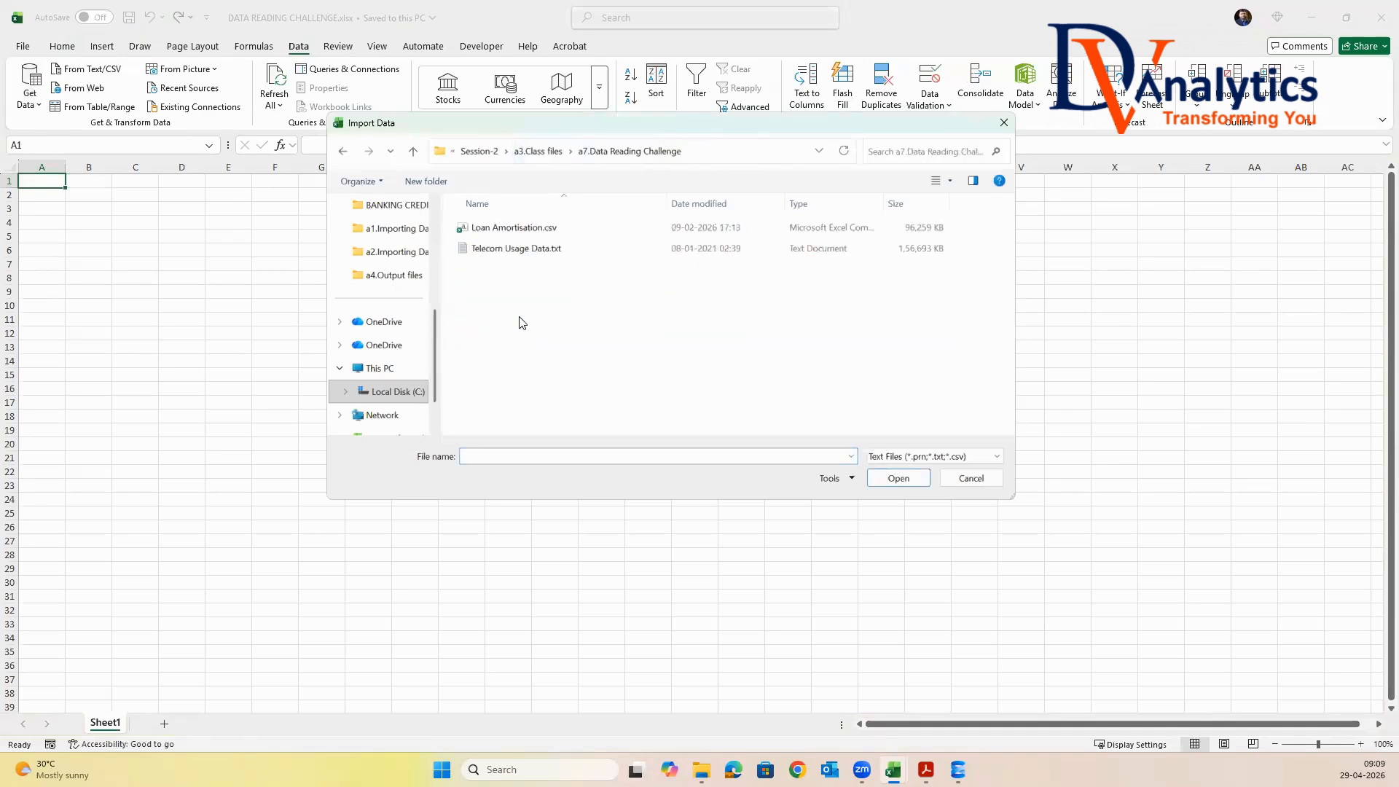
{"action": "left_click", "coordinate": [508, 251]}
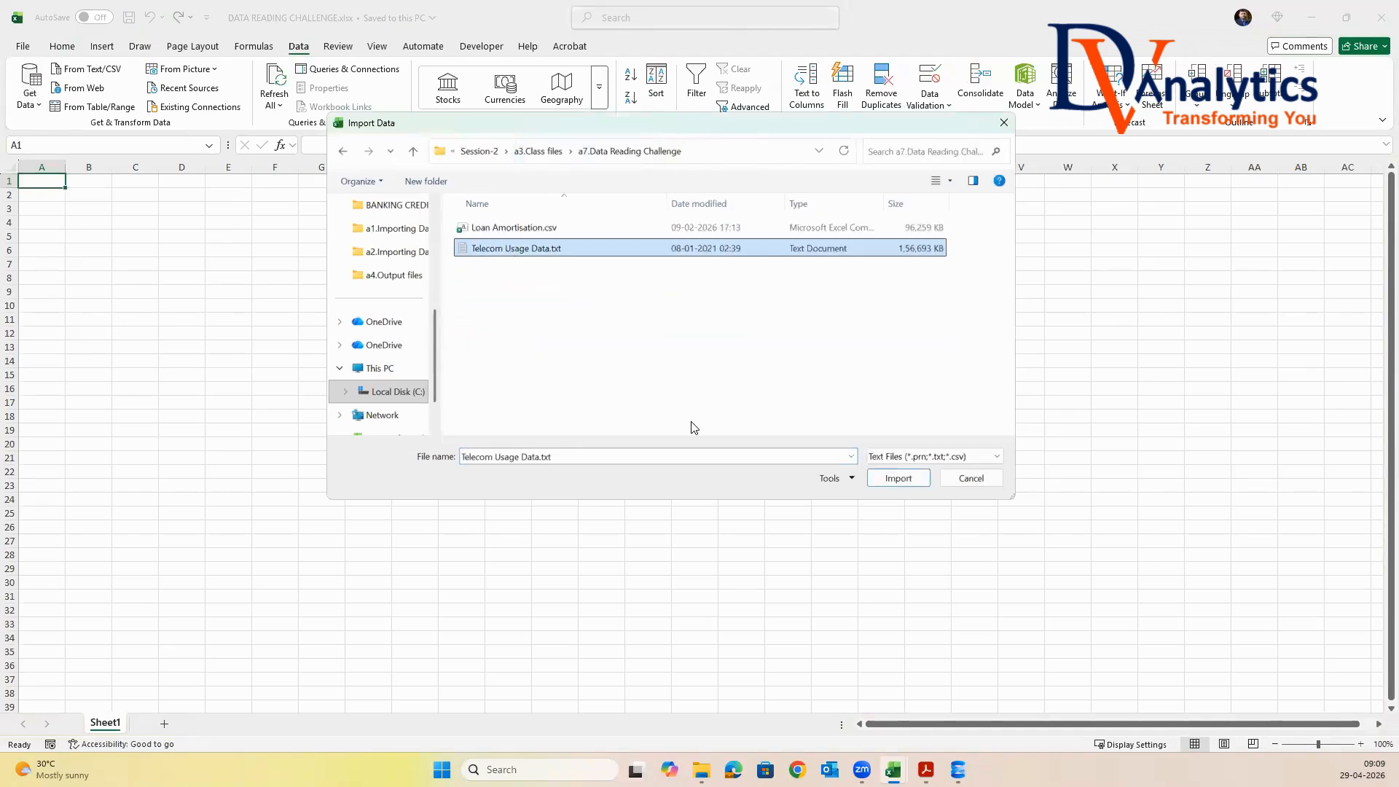
{"action": "left_click", "coordinate": [895, 479]}
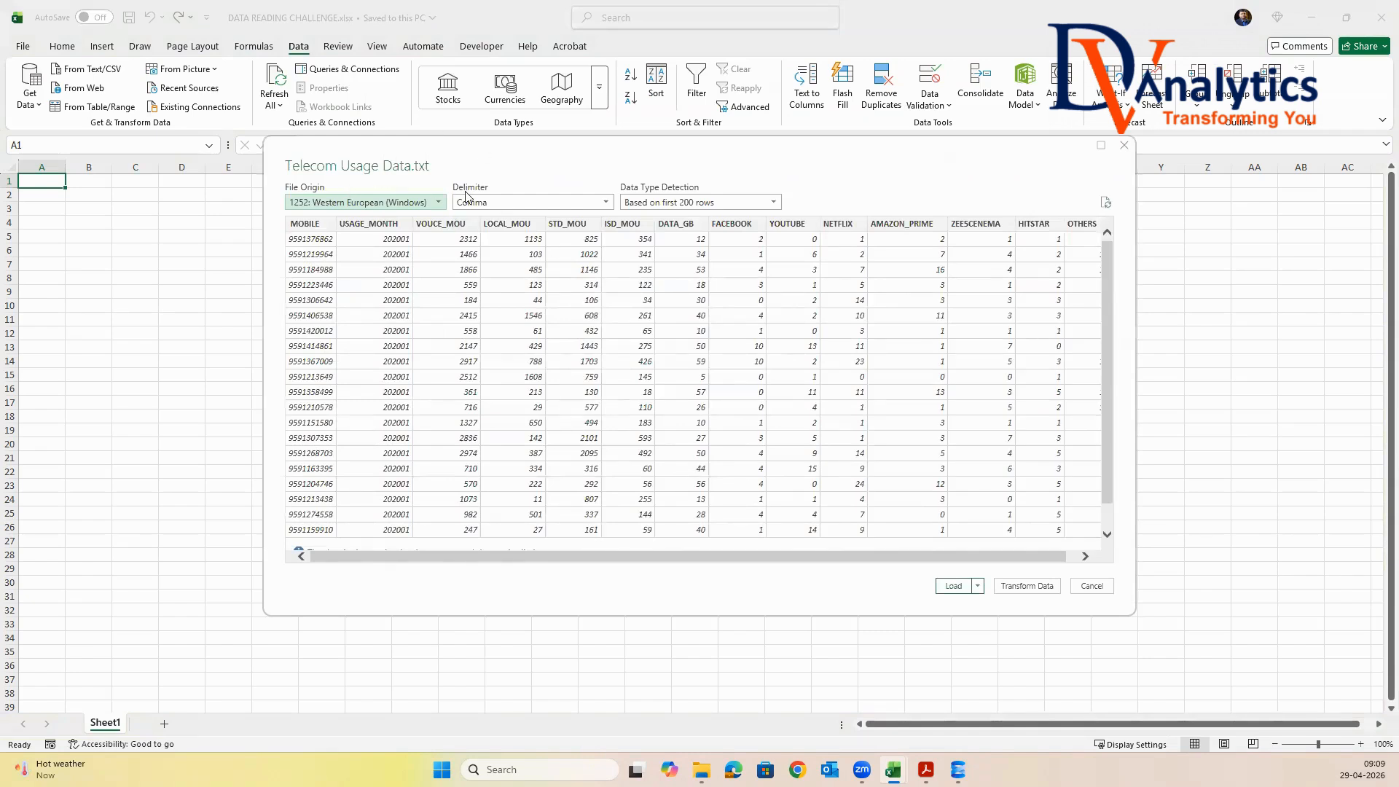
{"action": "left_click", "coordinate": [953, 586]}
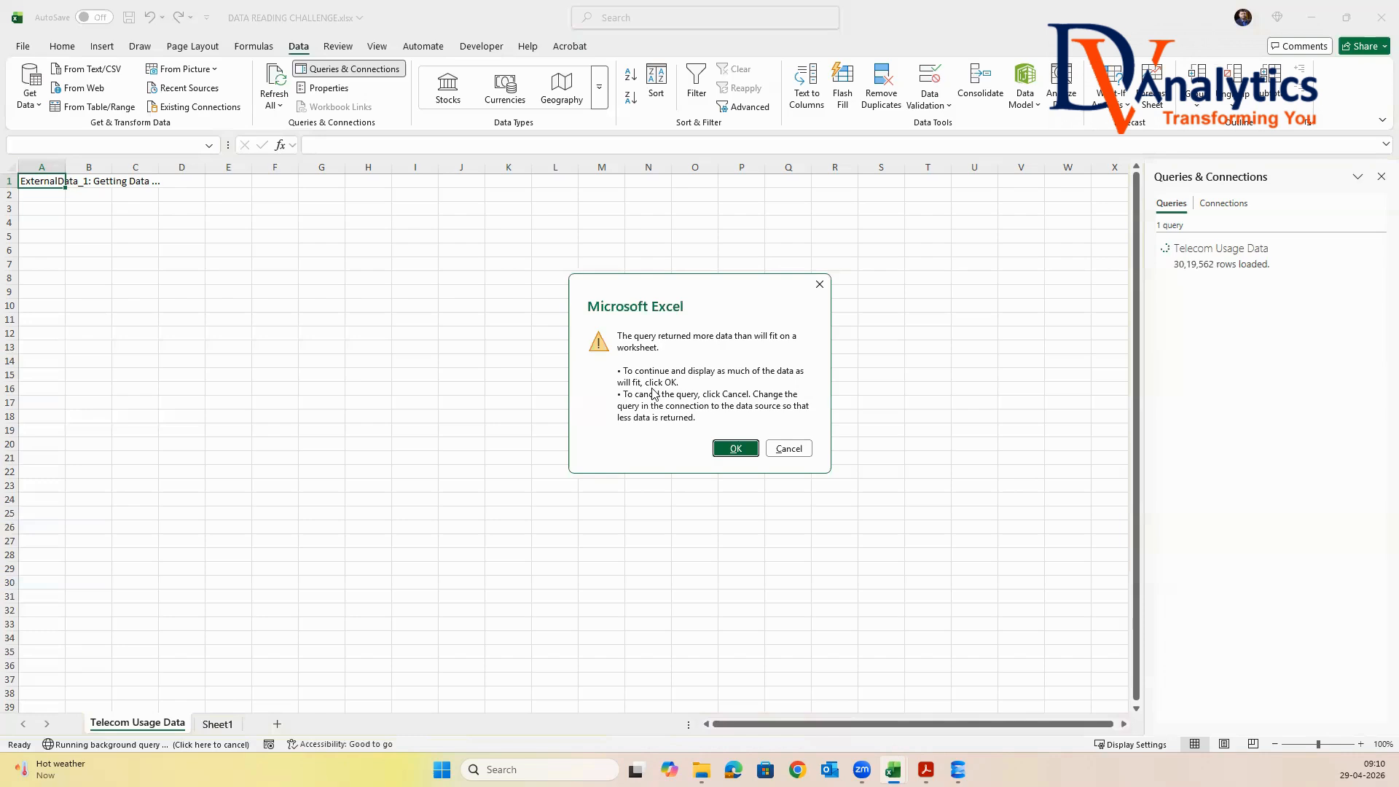
{"action": "left_click", "coordinate": [736, 448]}
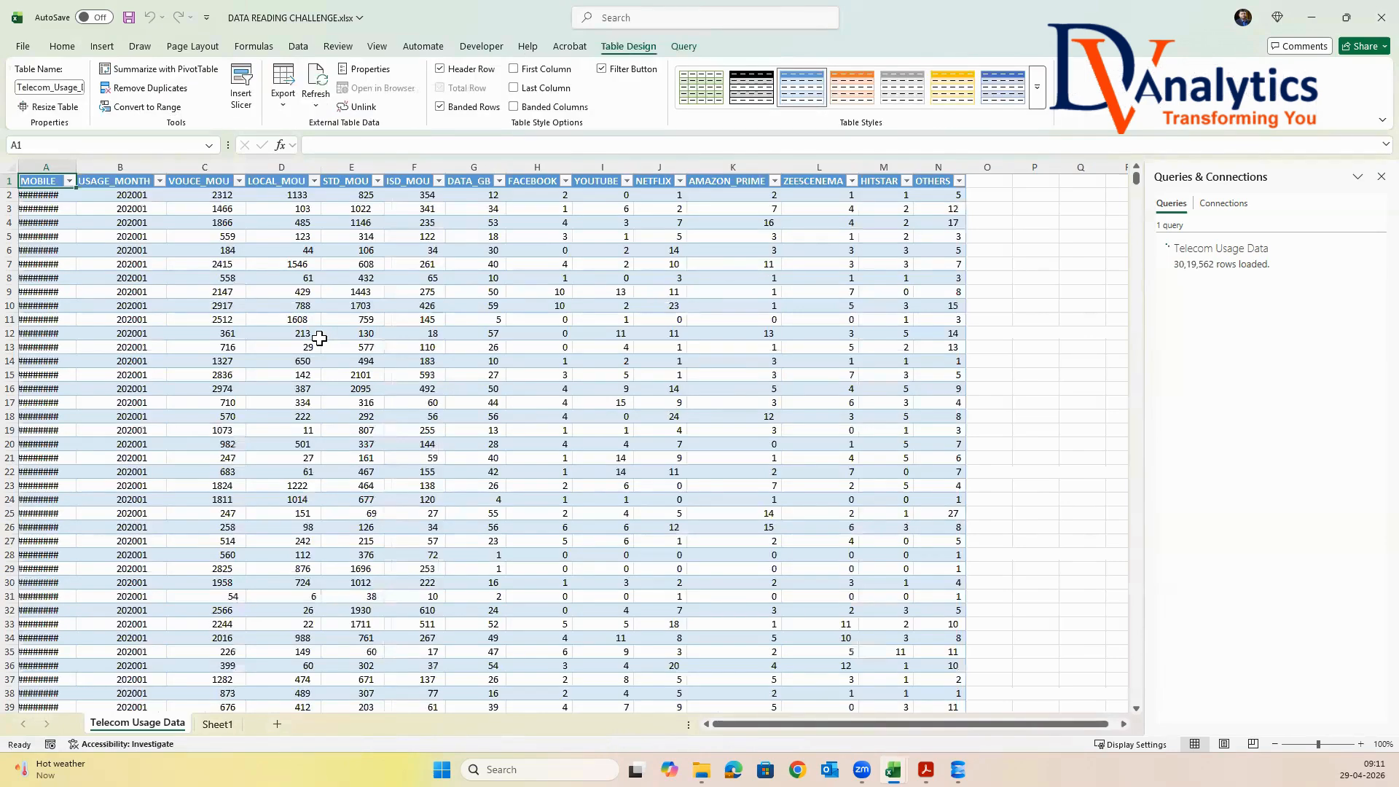
Select the MOBILE column, go to the table's last row and widen the column to show the full numbers
{"action": "key", "text": "ctrl+space"}
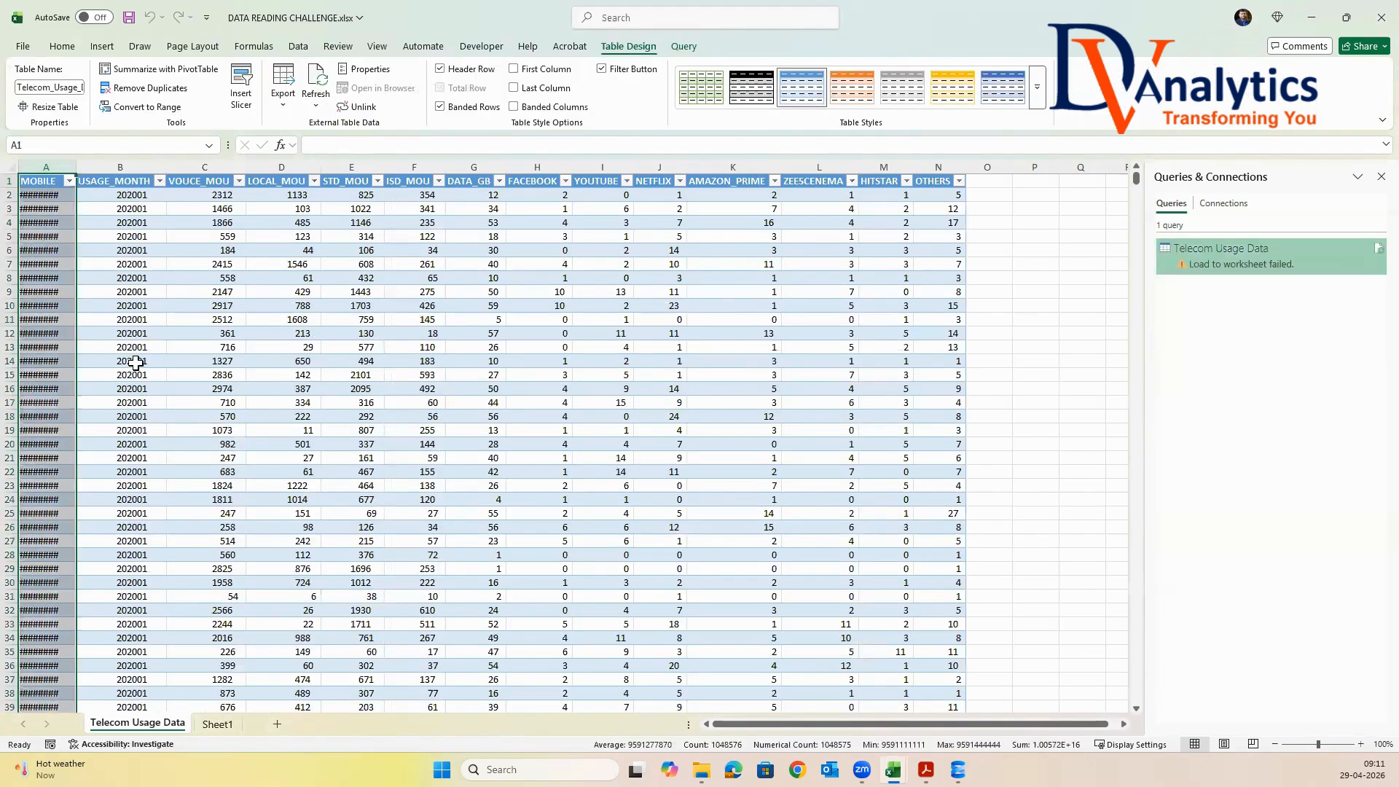
{"action": "left_click_drag", "start_coordinate": [1137, 180], "coordinate": [1138, 716]}
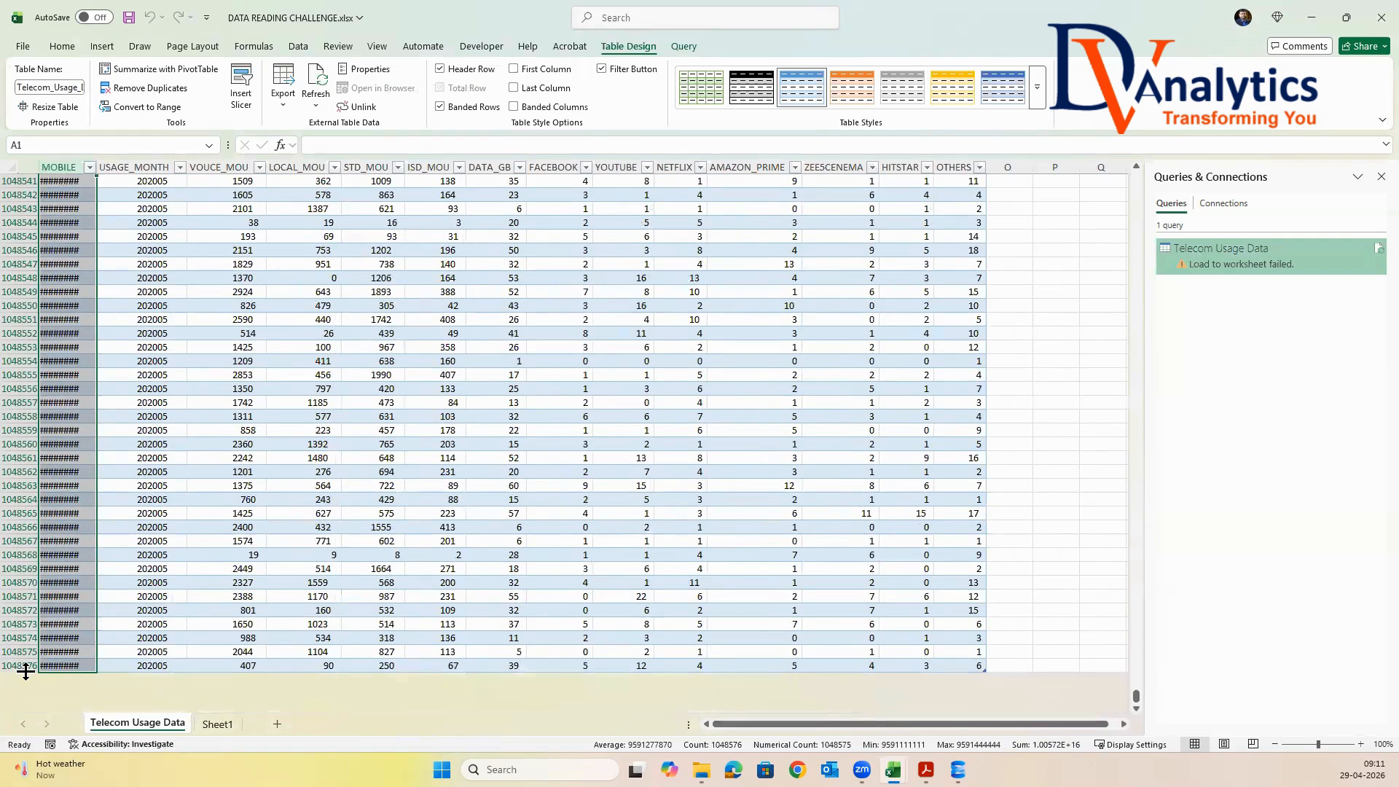
{"action": "left_click", "coordinate": [91, 167]}
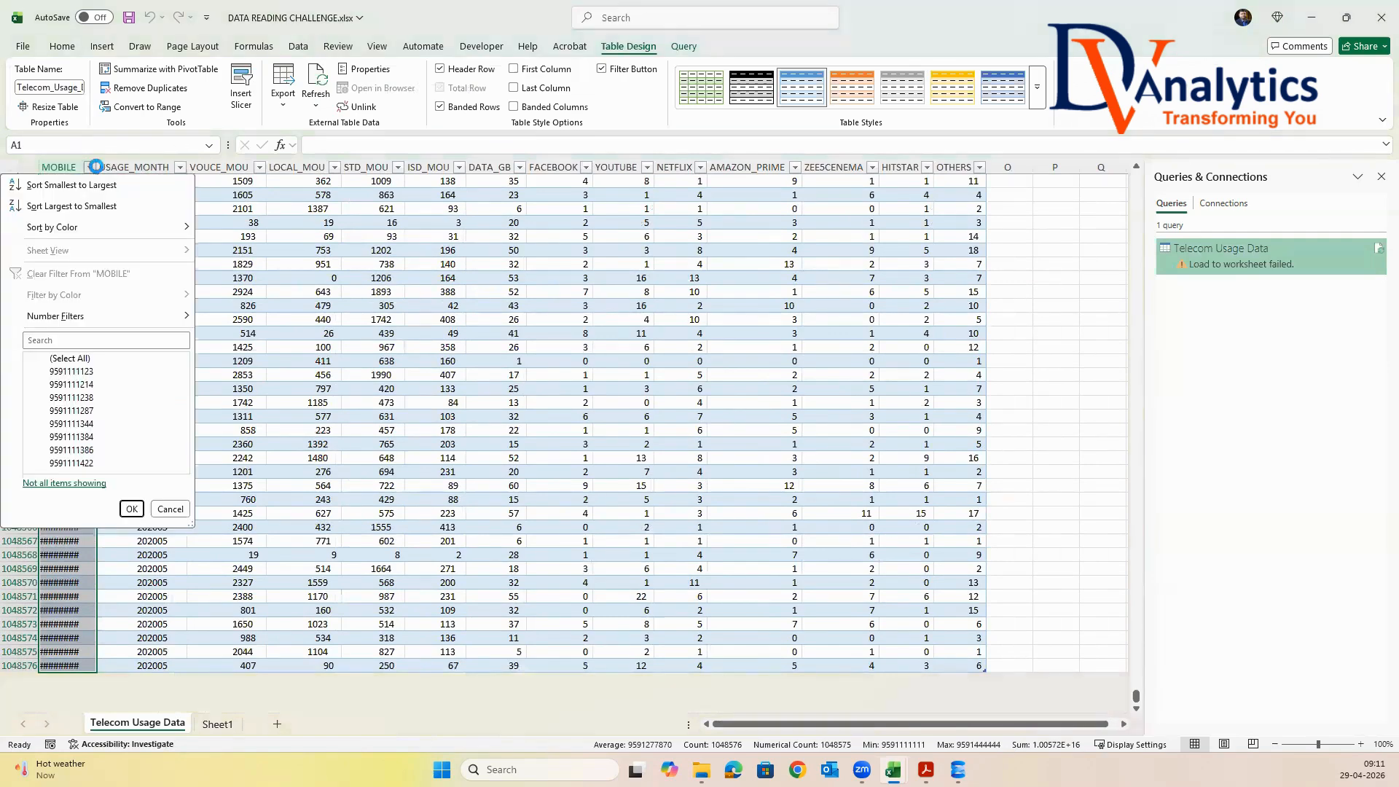
{"action": "left_click", "coordinate": [190, 148]}
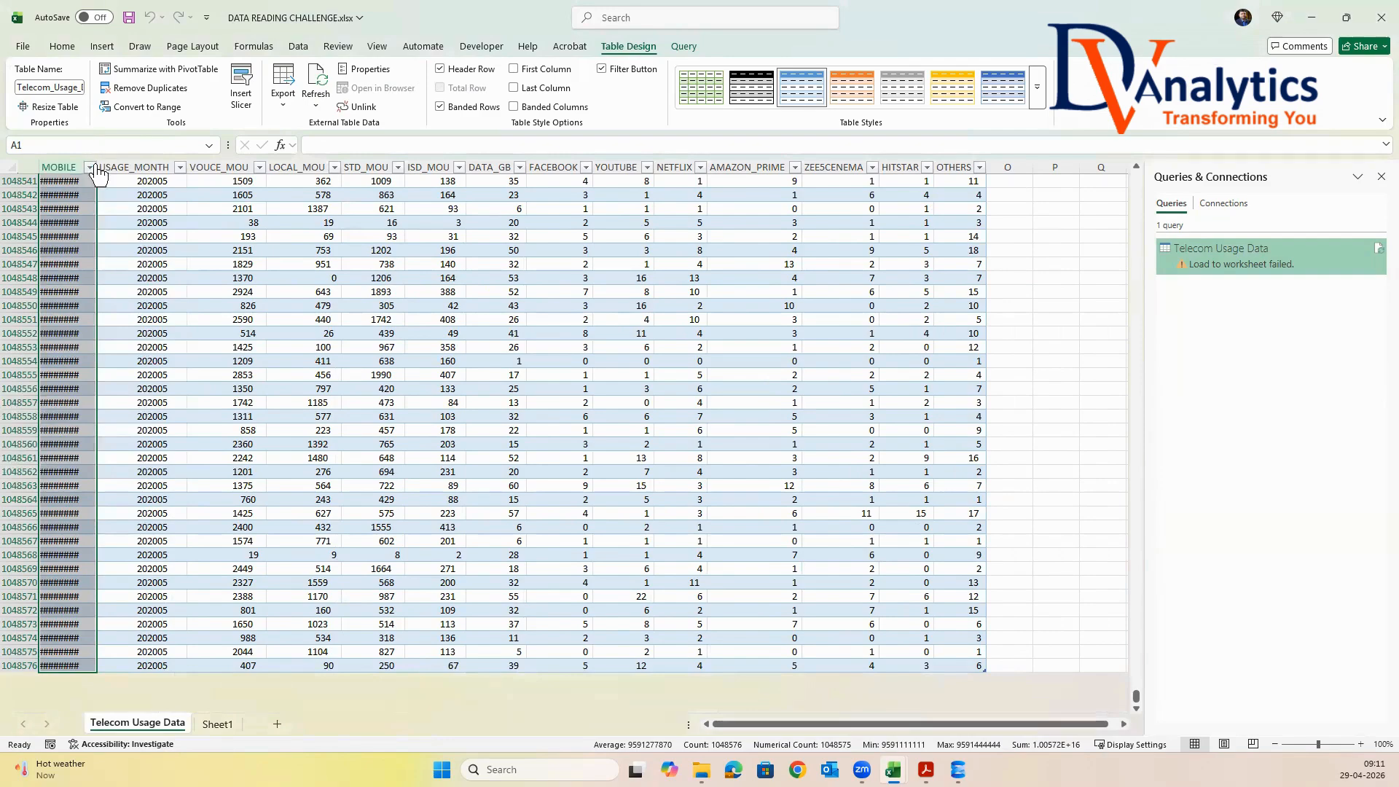
{"action": "left_click_drag", "start_coordinate": [97, 167], "coordinate": [216, 170]}
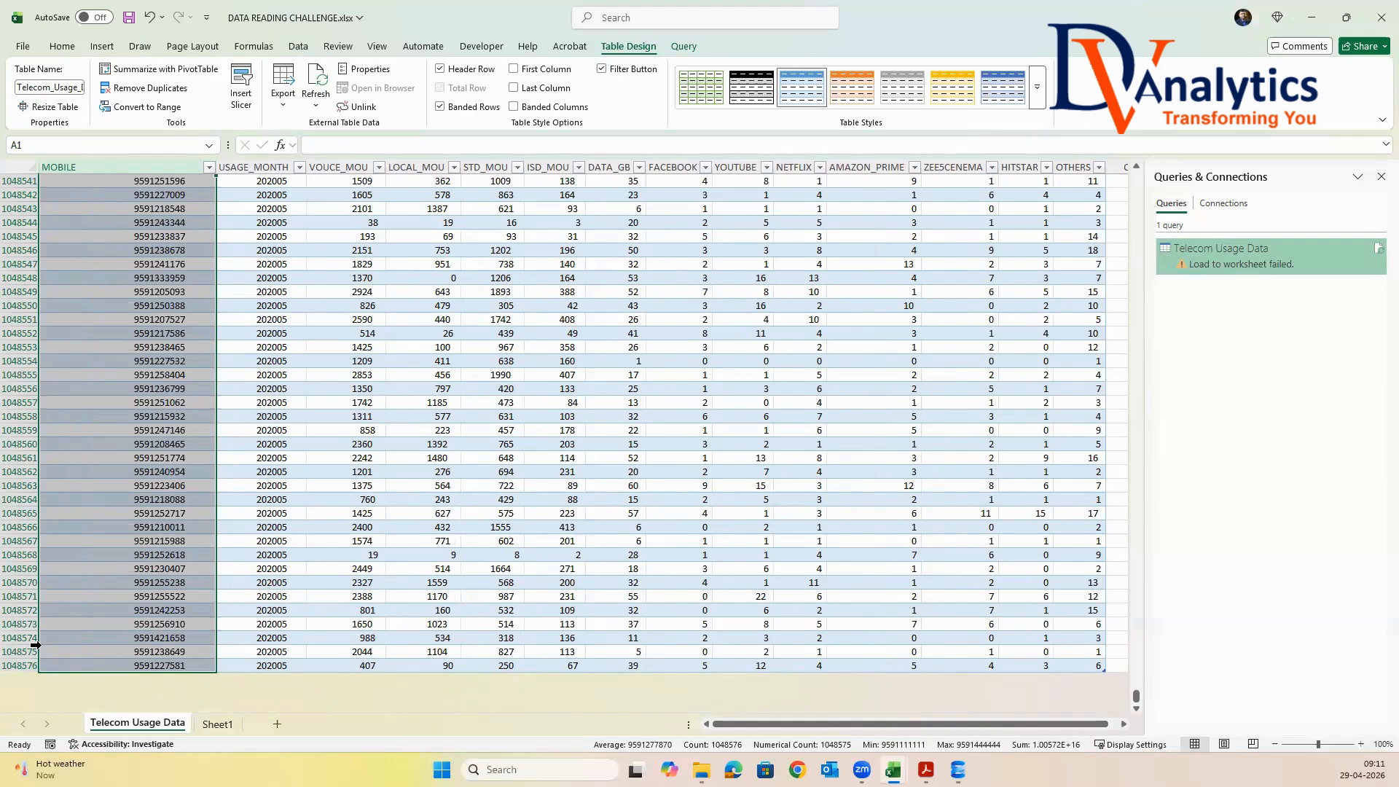
From Sheet1, import Loan Amortisation.csv, loading as many rows as fit on a worksheet, and save the workbook
{"action": "left_click", "coordinate": [218, 723]}
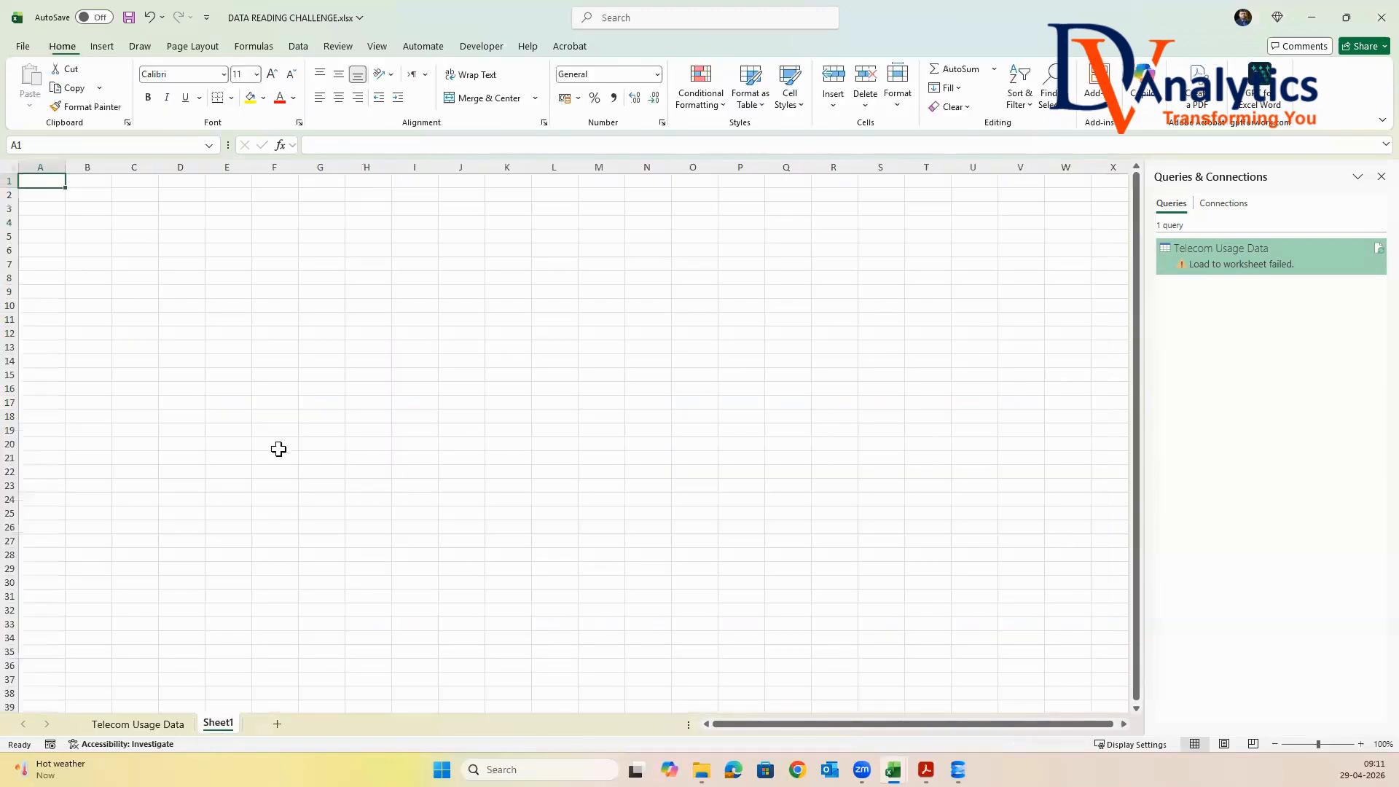
{"action": "left_click", "coordinate": [301, 47]}
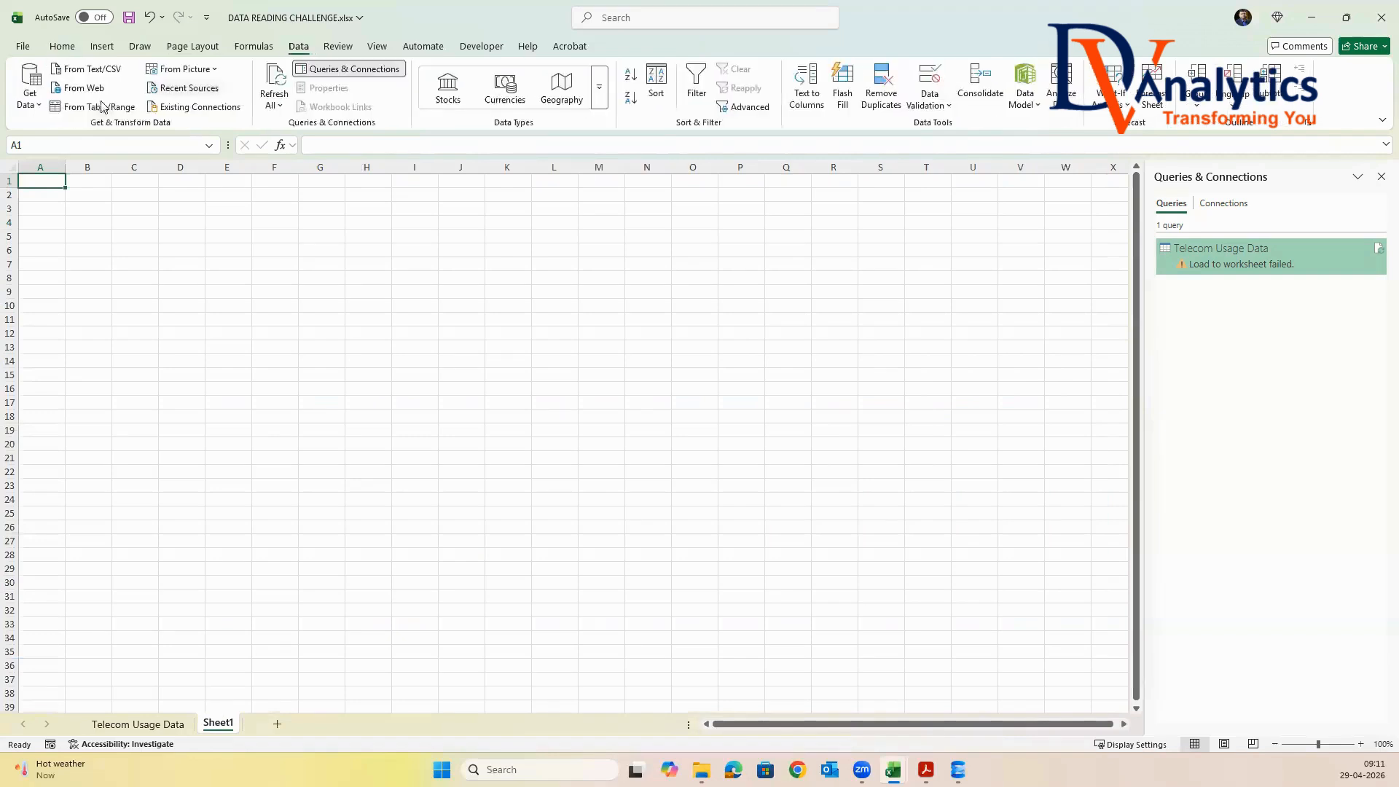
{"action": "left_click", "coordinate": [34, 109]}
{"action": "mouse_move", "coordinate": [76, 162]}
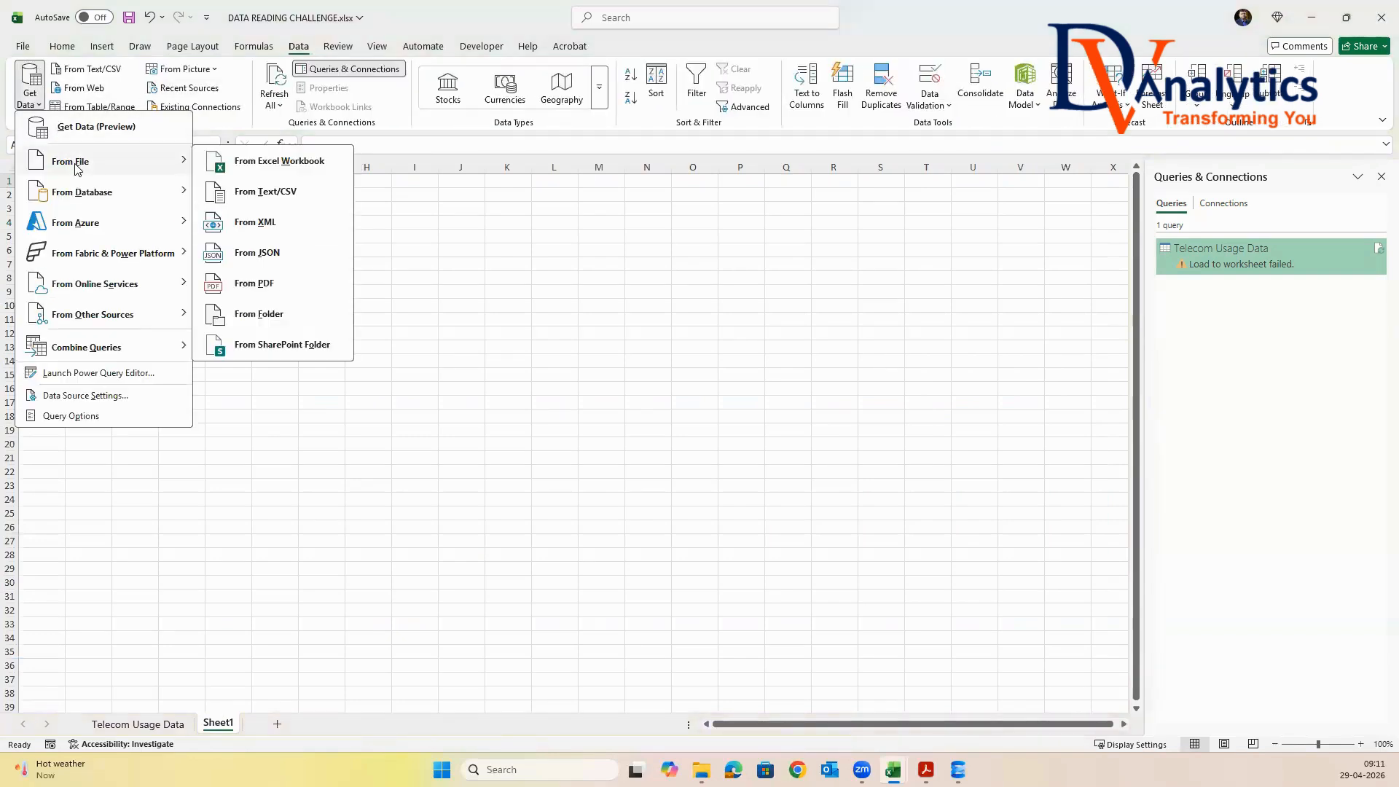
{"action": "left_click", "coordinate": [250, 193]}
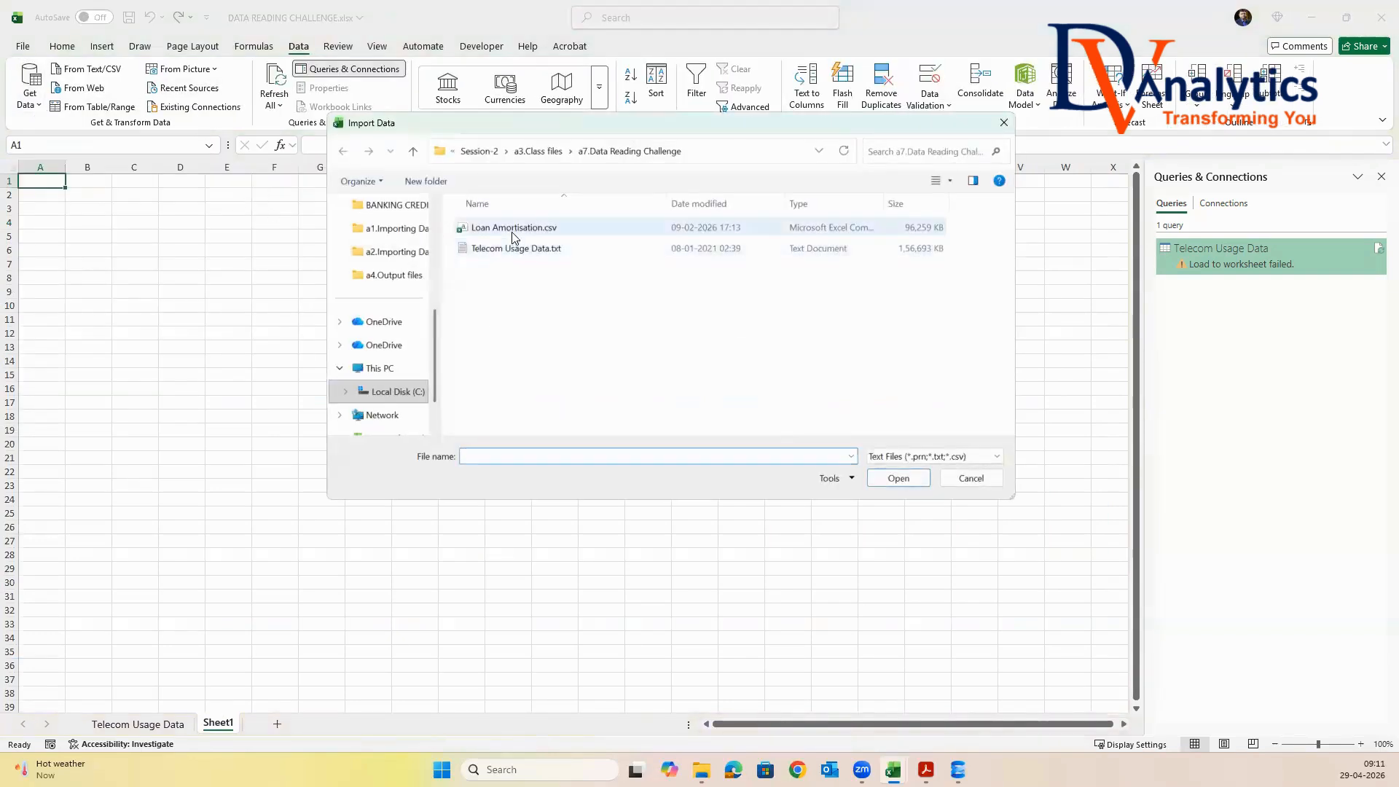
{"action": "left_click", "coordinate": [492, 232]}
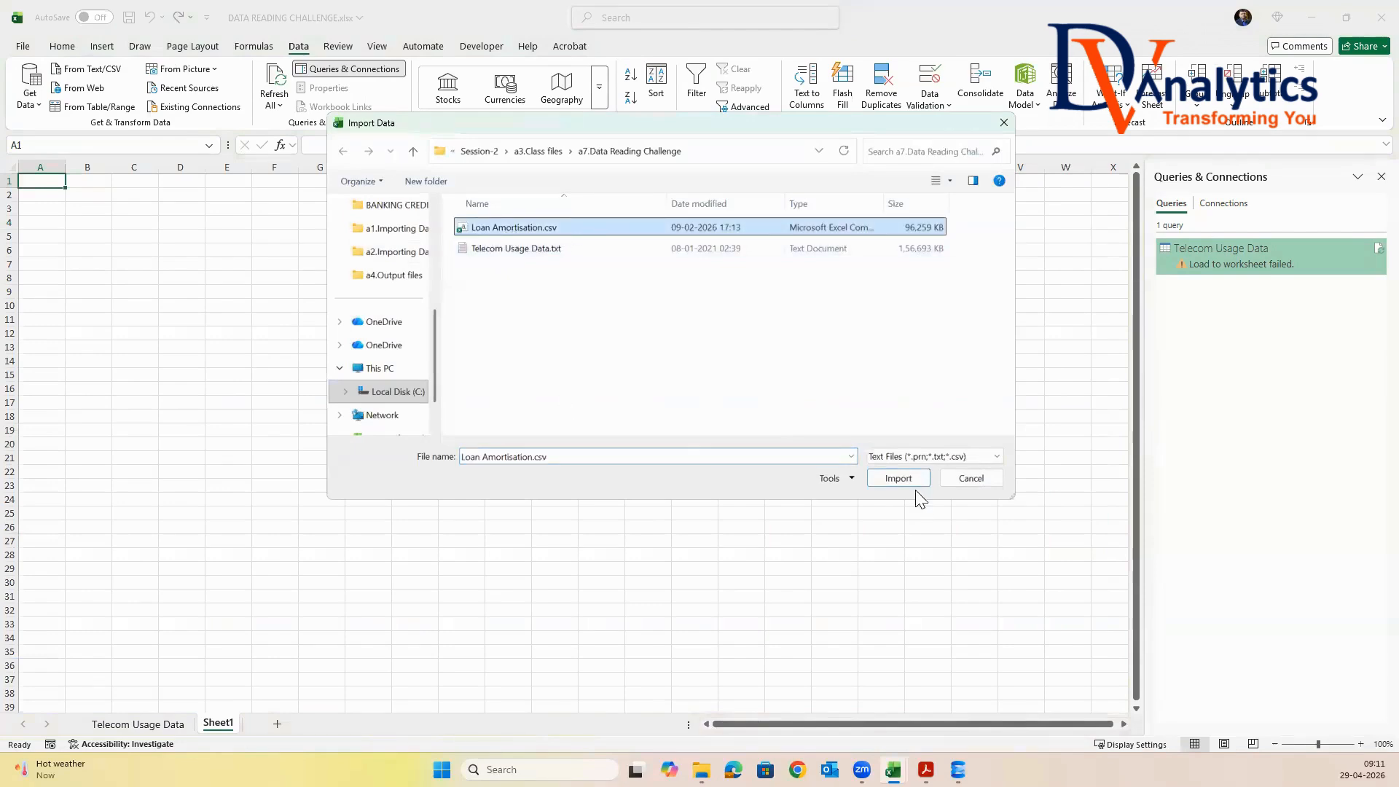
{"action": "left_click", "coordinate": [898, 479]}
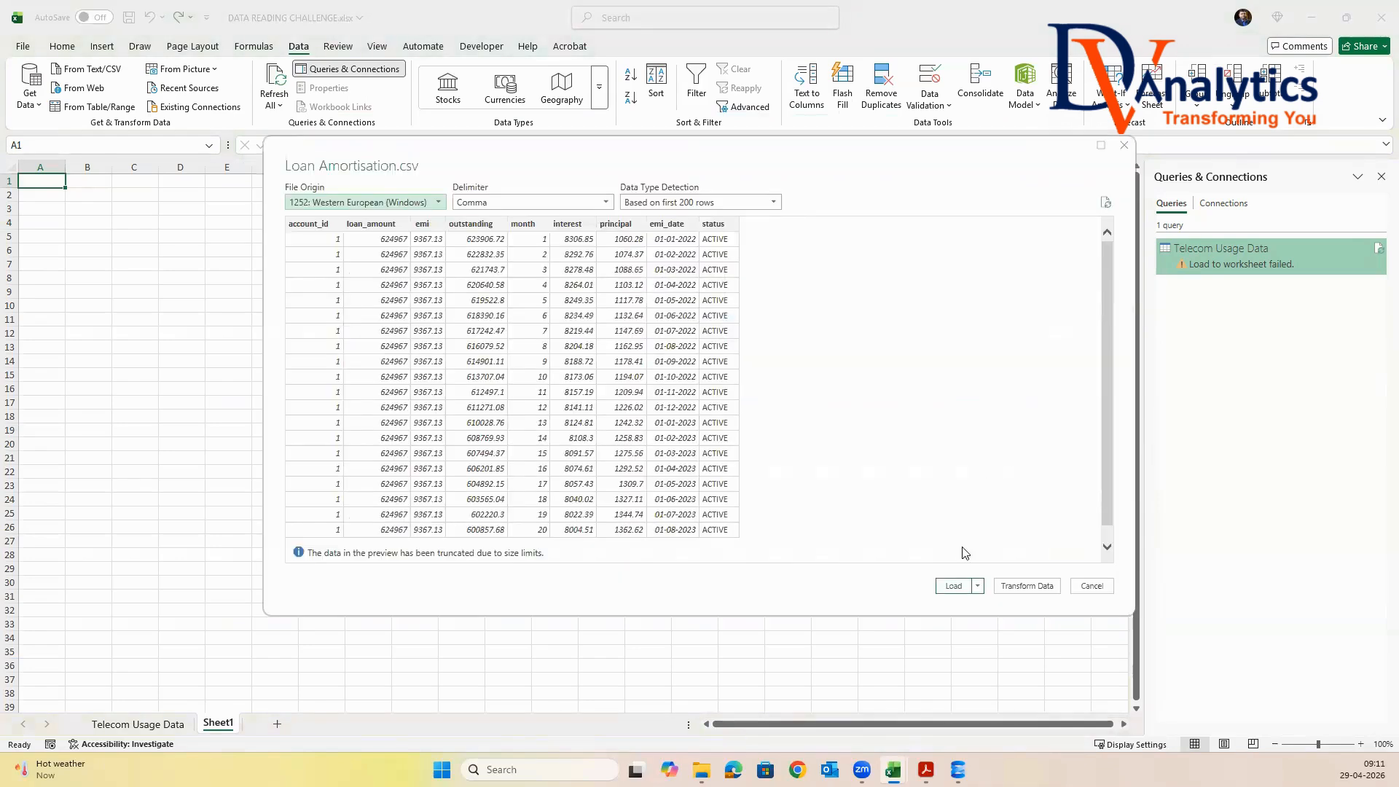
{"action": "left_click", "coordinate": [952, 586]}
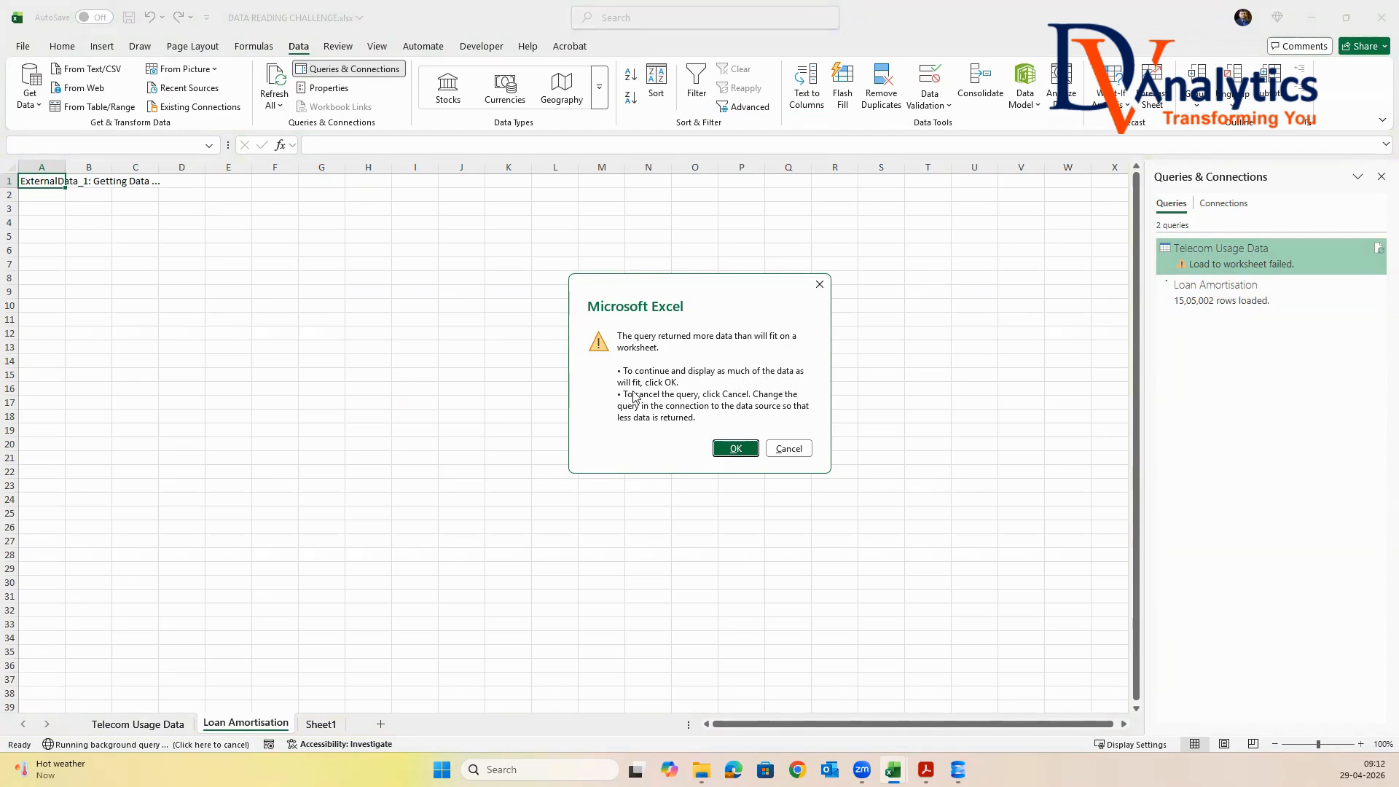
{"action": "left_click", "coordinate": [729, 448]}
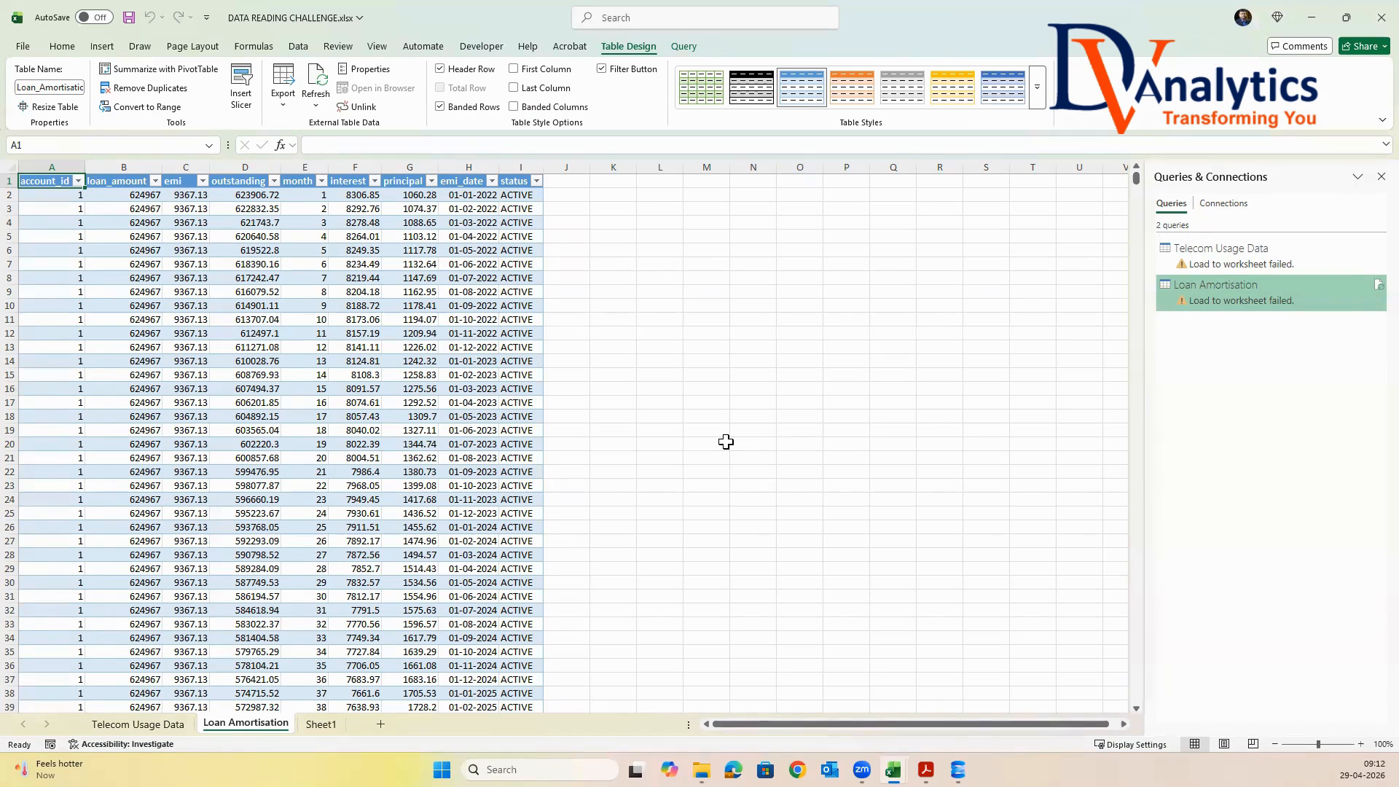
{"action": "left_click", "coordinate": [320, 593]}
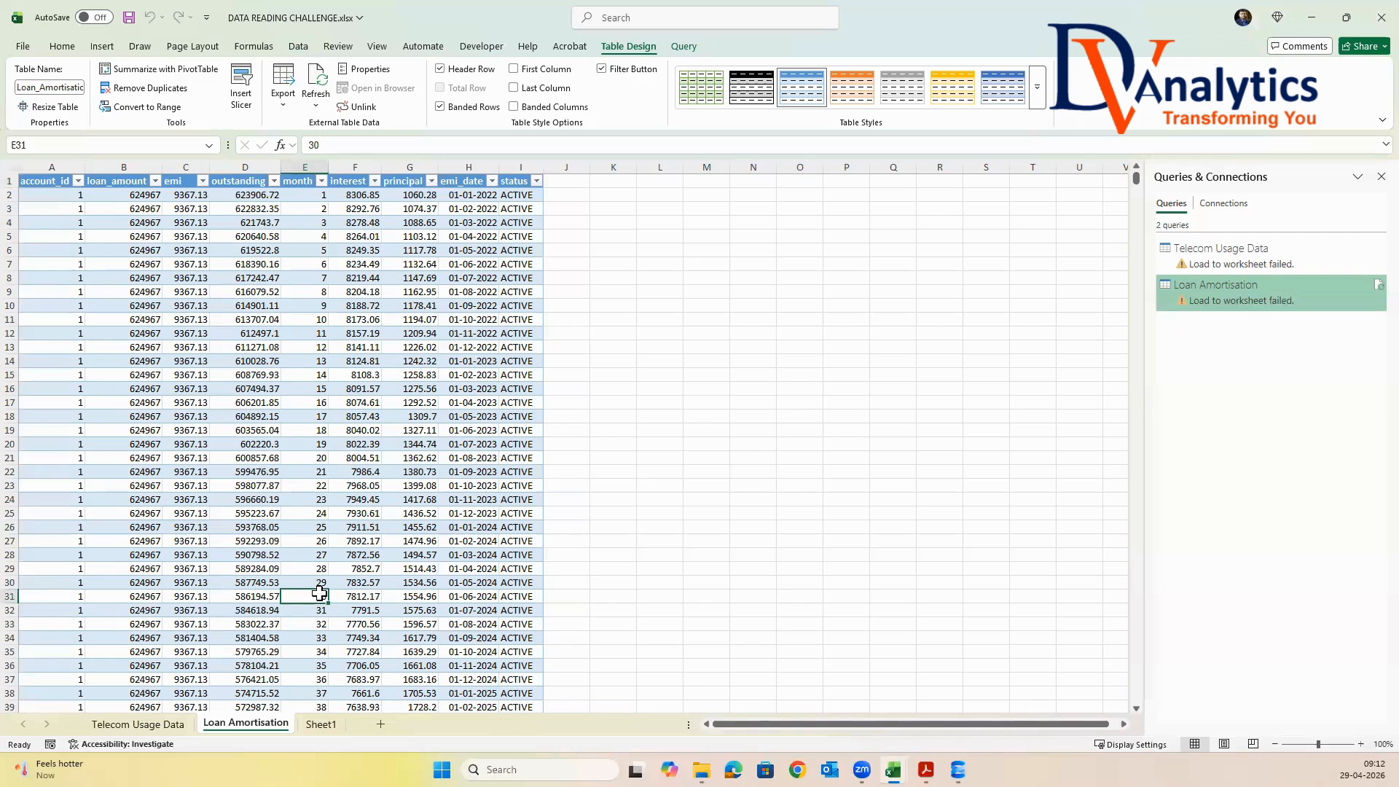
{"action": "key", "text": "ctrl+s"}
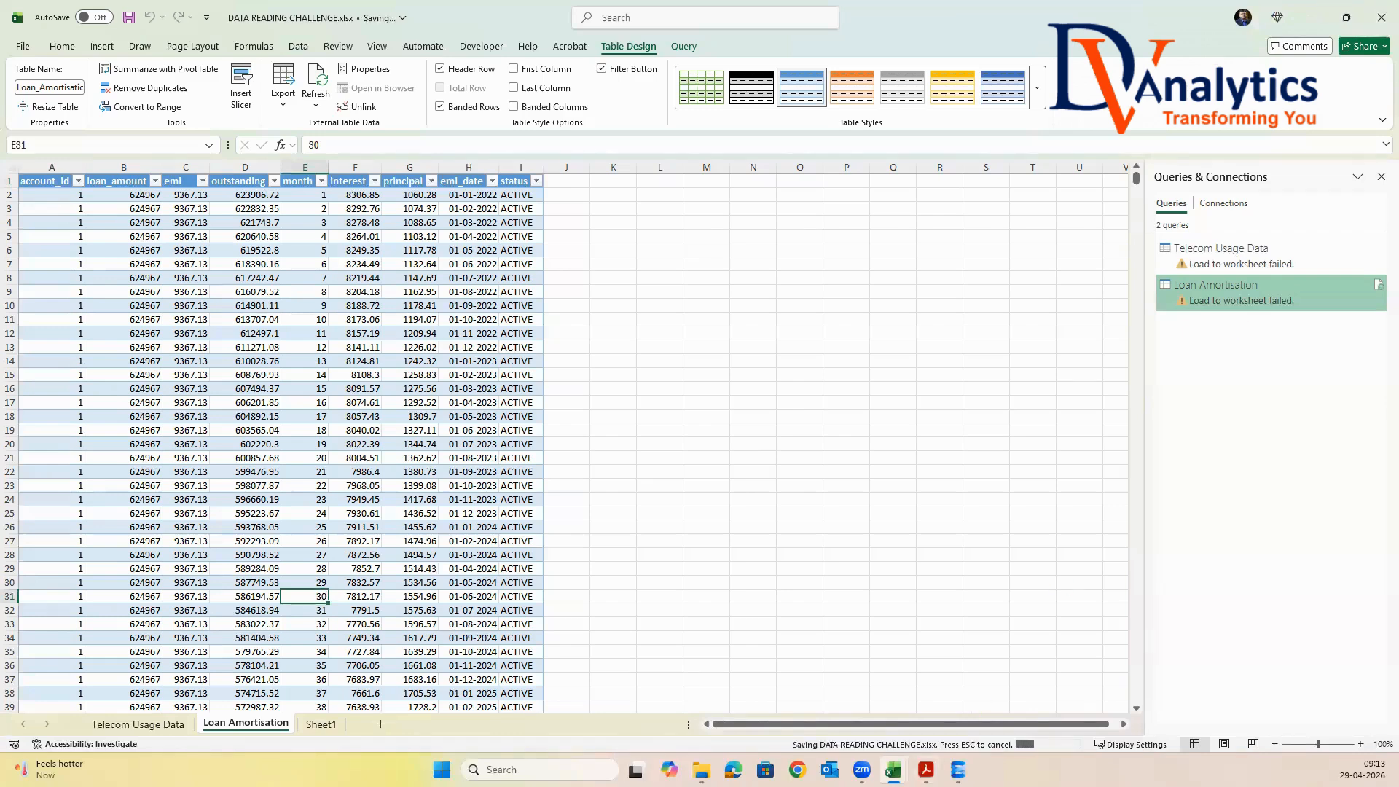
In EXCEL SESSION_2.xlsx, set "Data importing challenges in Excel" to Completed and select the Power Query topic with its sub-topic
{"action": "left_click", "coordinate": [893, 770]}
{"action": "left_click", "coordinate": [970, 720]}
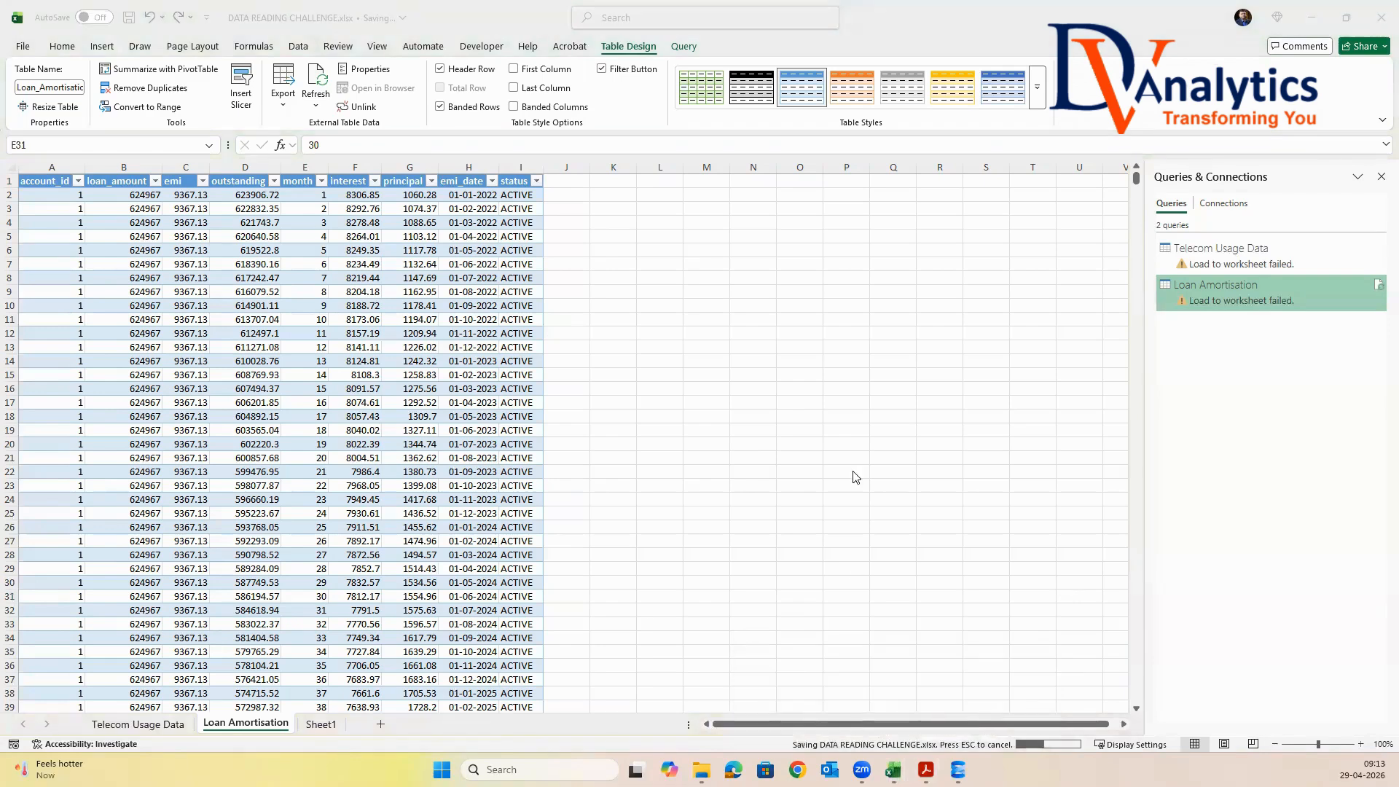
{"action": "mouse_move", "coordinate": [893, 769]}
{"action": "left_click", "coordinate": [792, 696]}
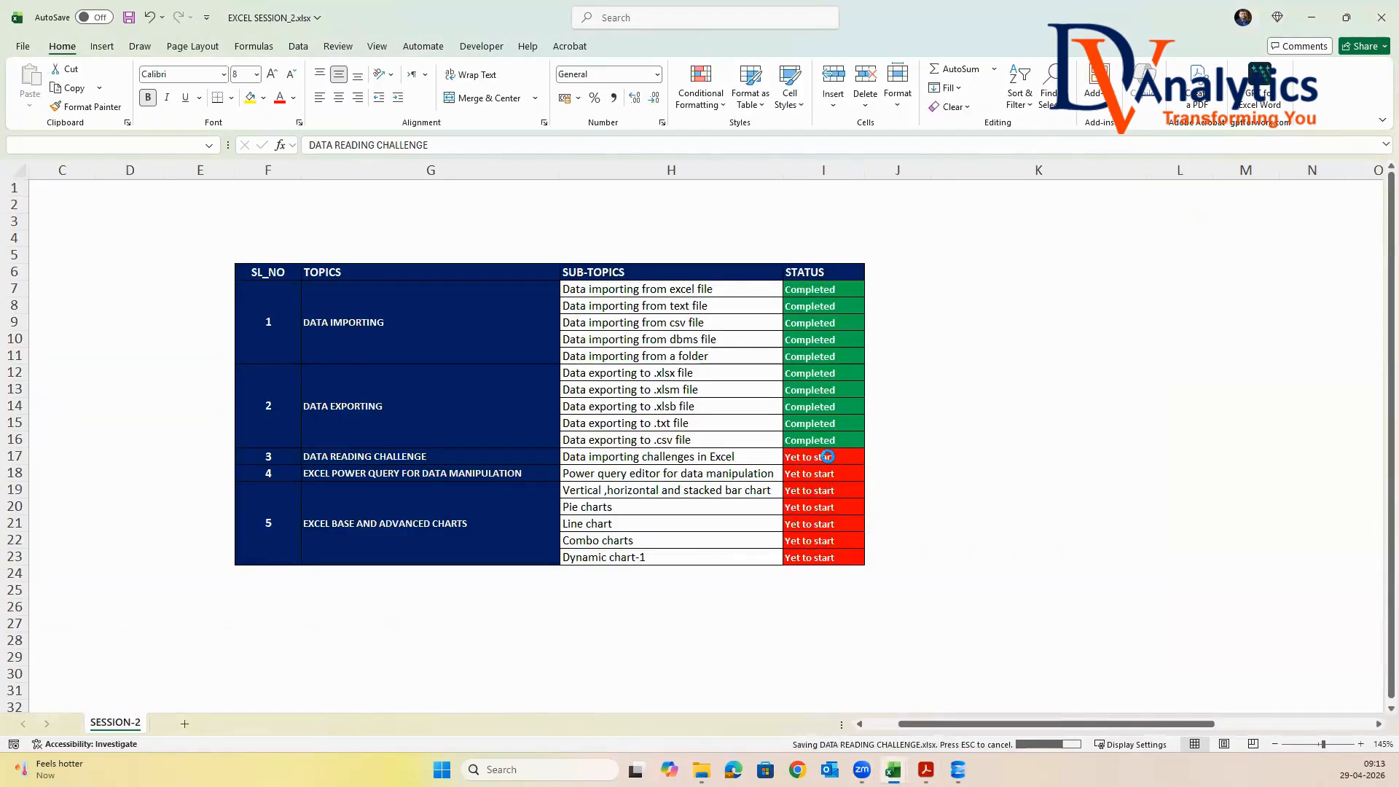
{"action": "left_click", "coordinate": [827, 456]}
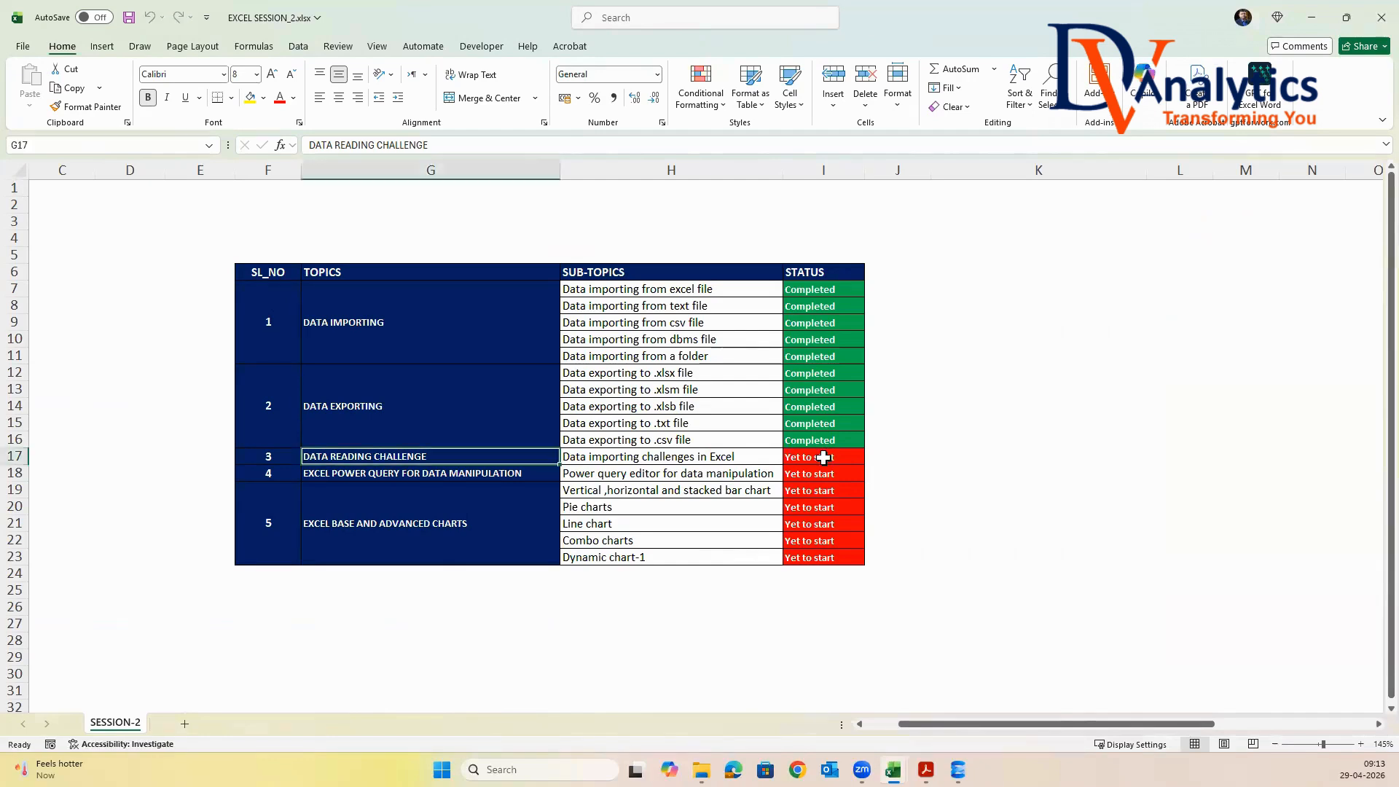
{"action": "key", "text": "alt+Down"}
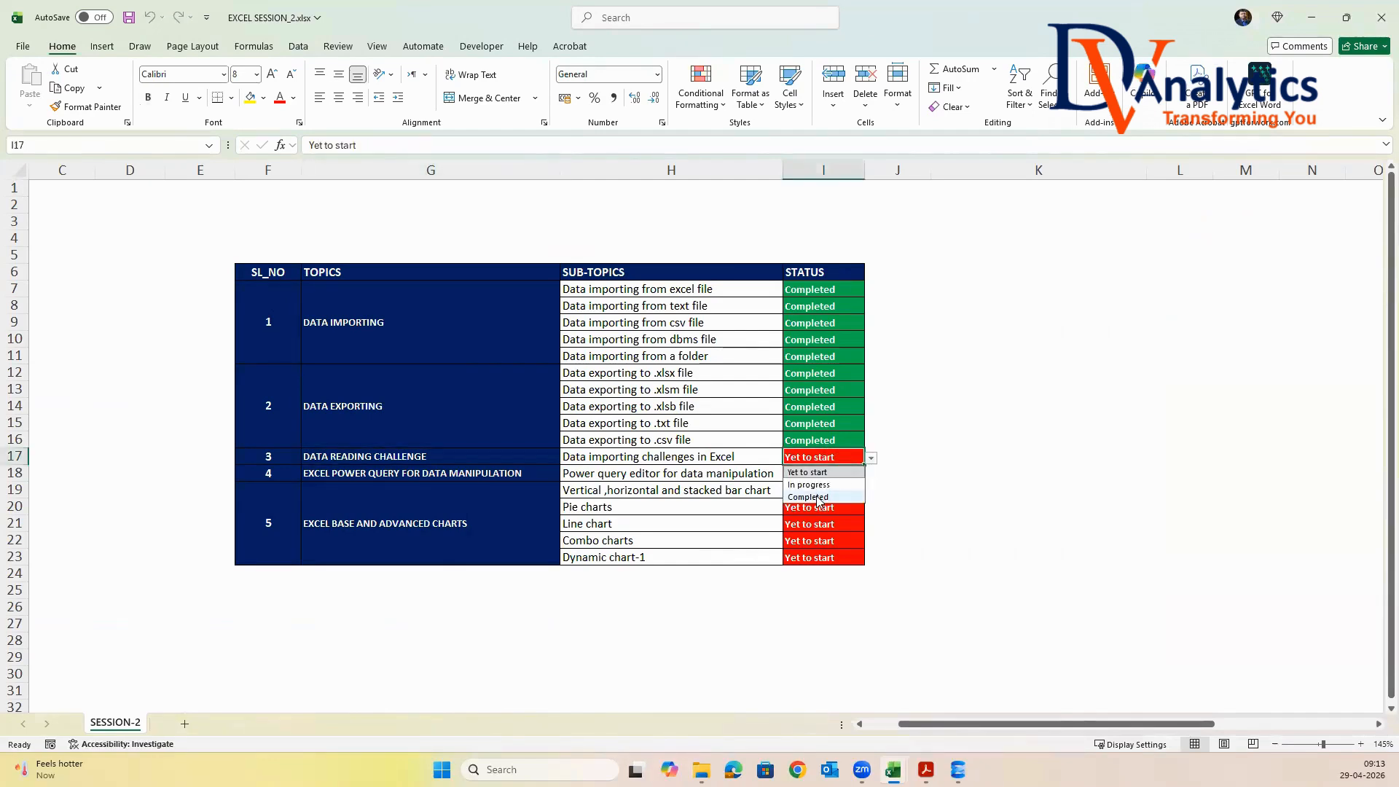
{"action": "left_click", "coordinate": [816, 497]}
{"action": "left_click_drag", "start_coordinate": [543, 475], "coordinate": [641, 475]}
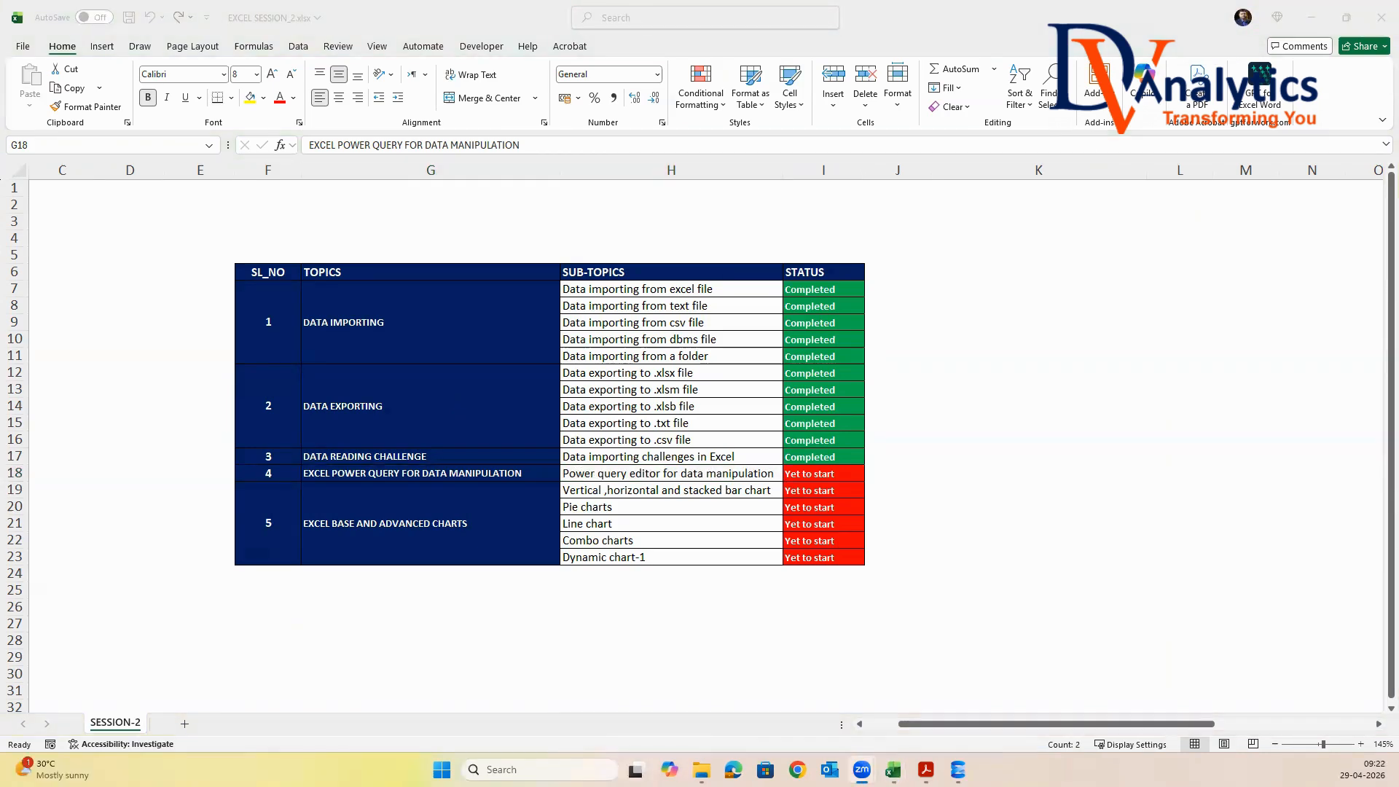
{"action": "left_click", "coordinate": [1020, 467]}
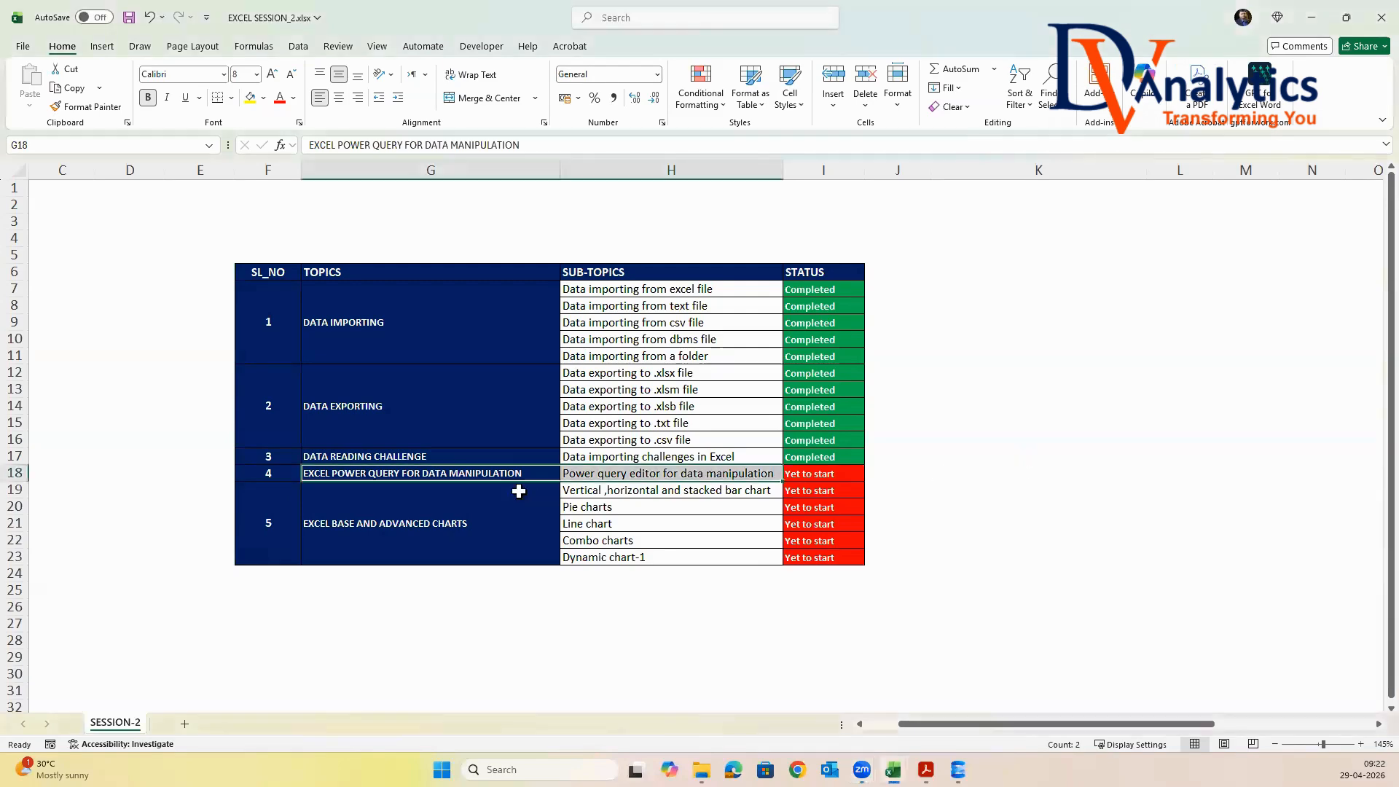
Select the Power Query sub-topic, minimise EXCEL SESSION_2.xlsx and close the DATA READING CHALLENGE.xlsx workbook
{"action": "left_click", "coordinate": [624, 475]}
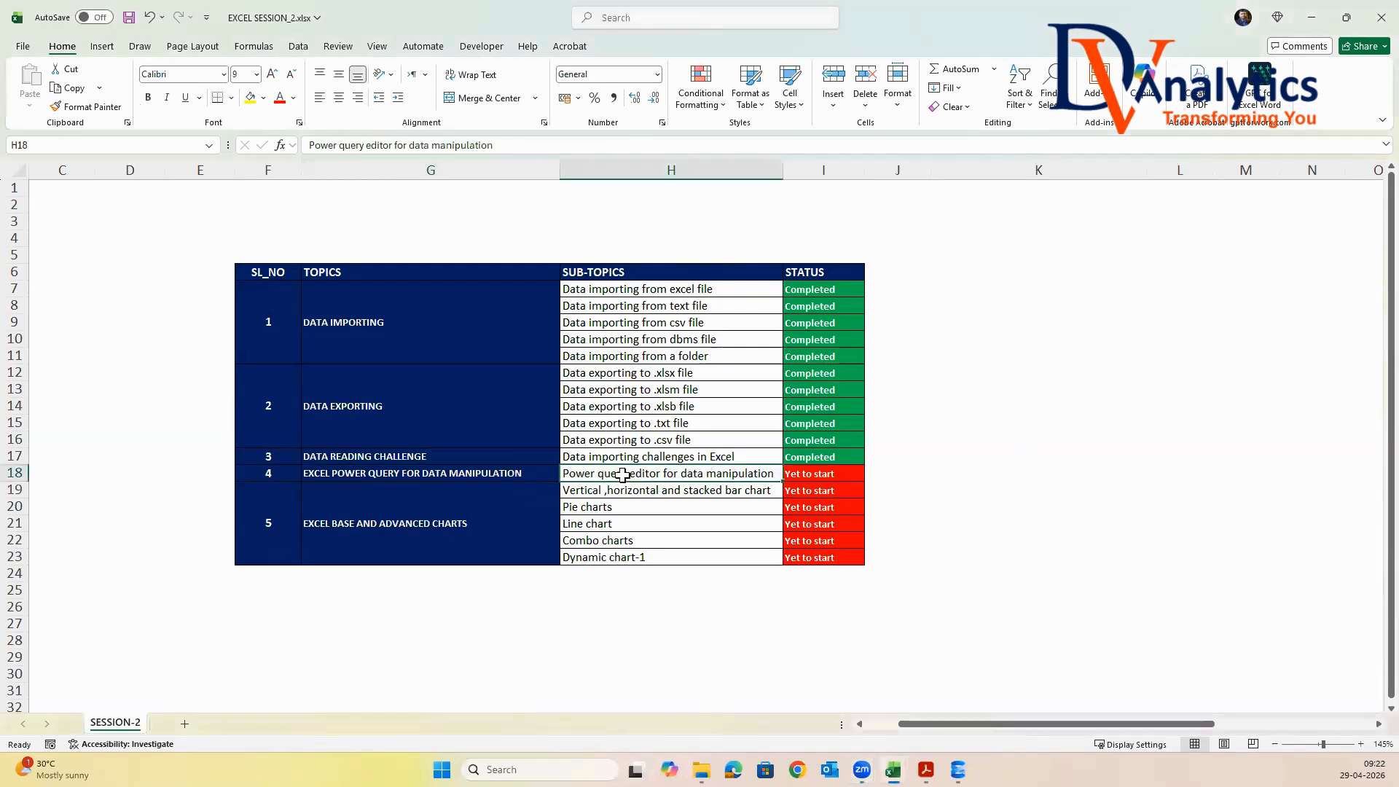
{"action": "left_click", "coordinate": [1309, 19]}
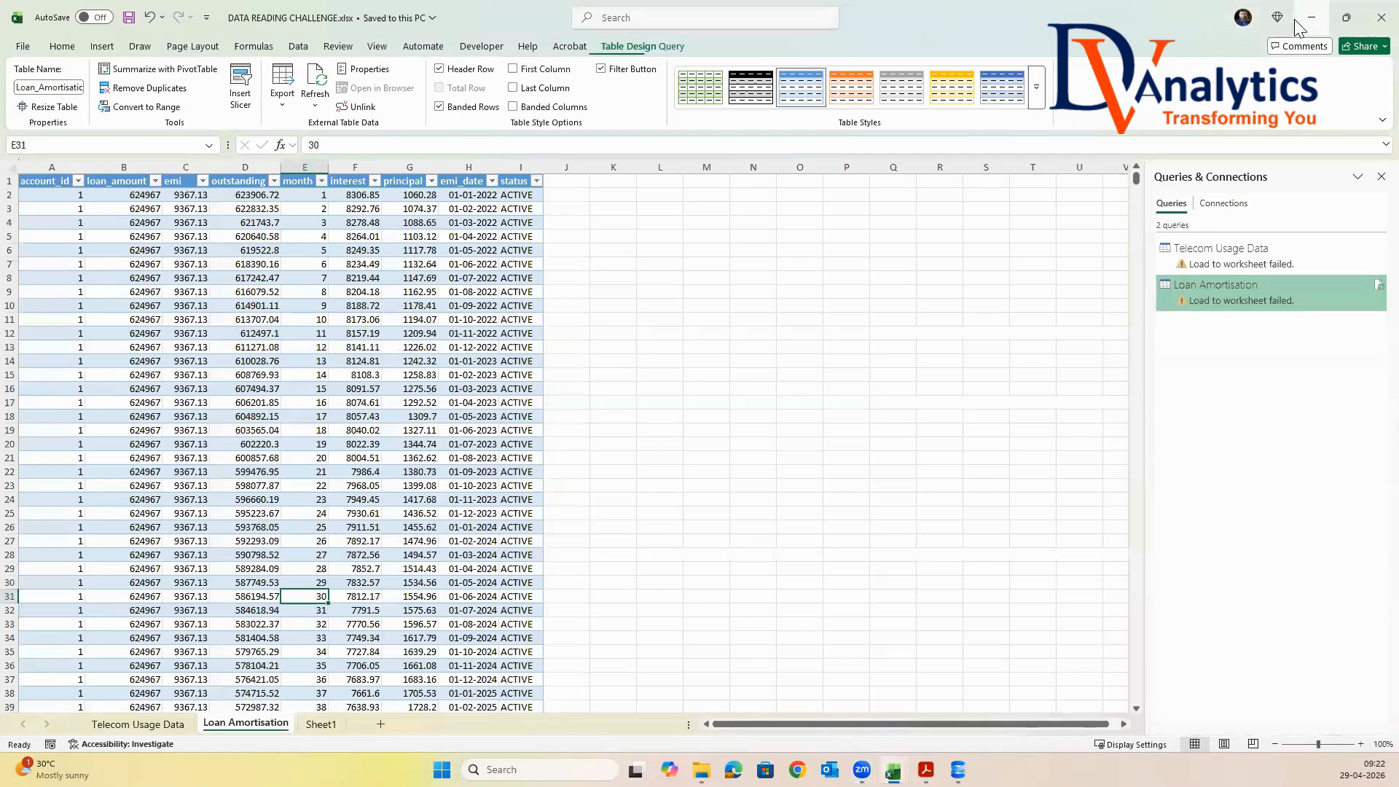
{"action": "left_click", "coordinate": [1380, 28]}
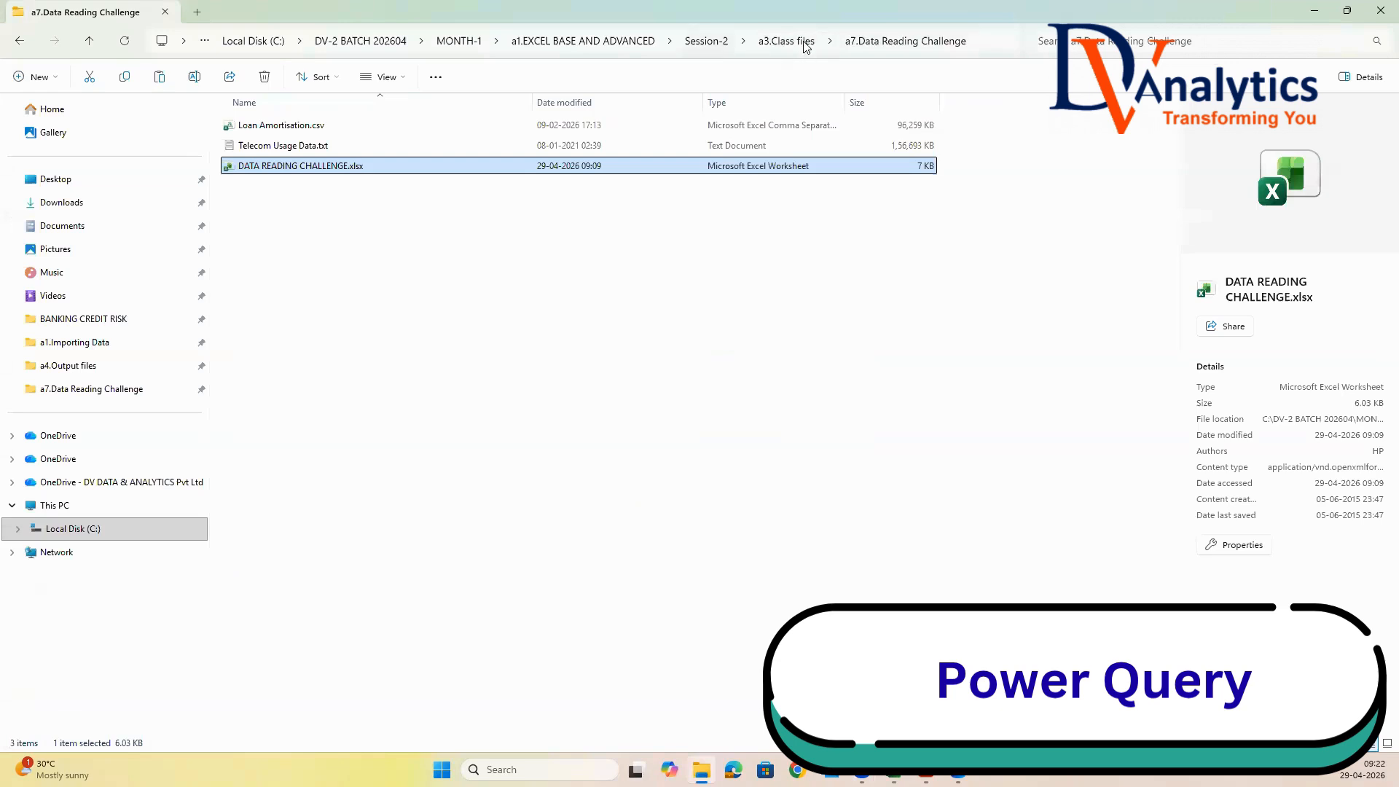
Copy the a8.Power Query Data folder from a2.Raw data into the a3.Class files folder of Session-2
{"action": "left_click", "coordinate": [718, 42]}
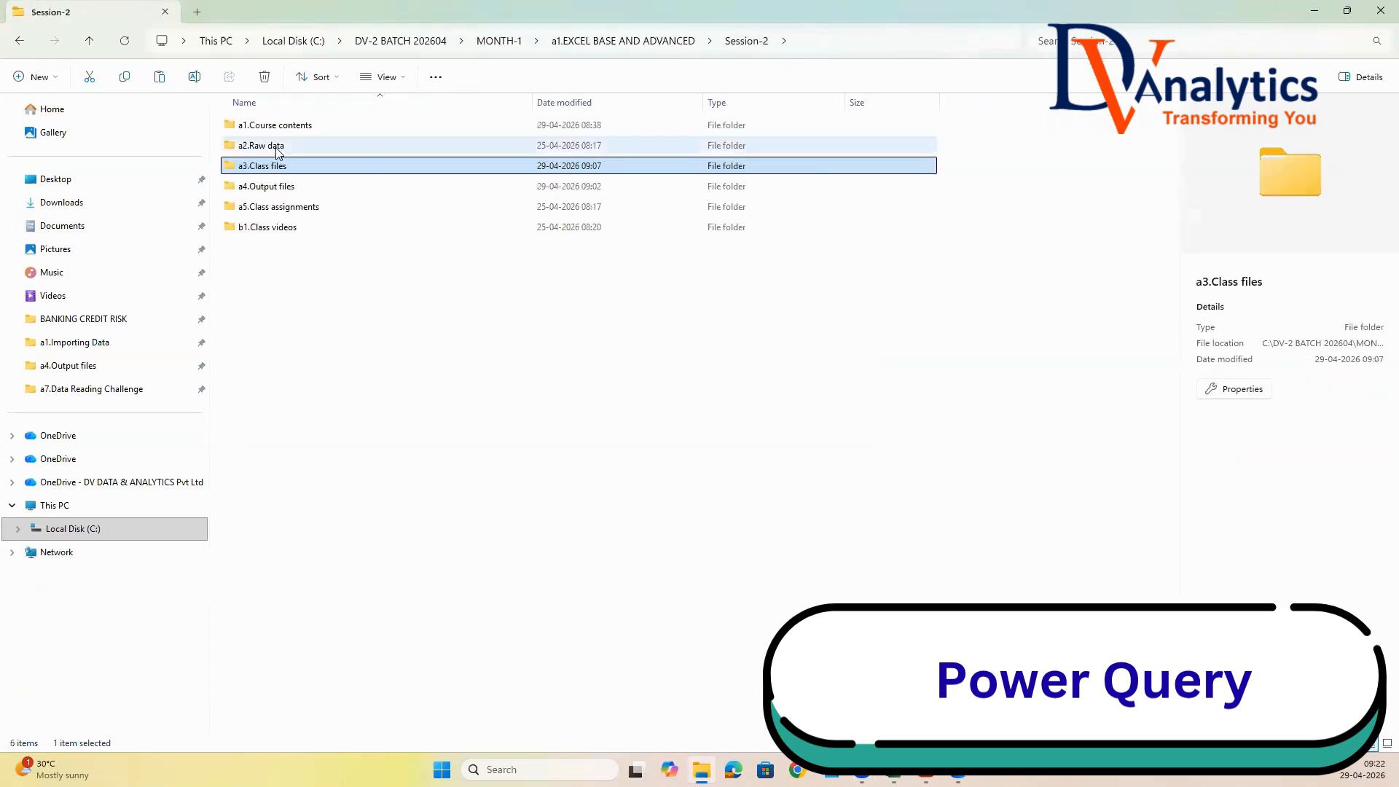
{"action": "left_click", "coordinate": [277, 148]}
{"action": "double_click", "coordinate": [277, 148]}
{"action": "left_click", "coordinate": [290, 270]}
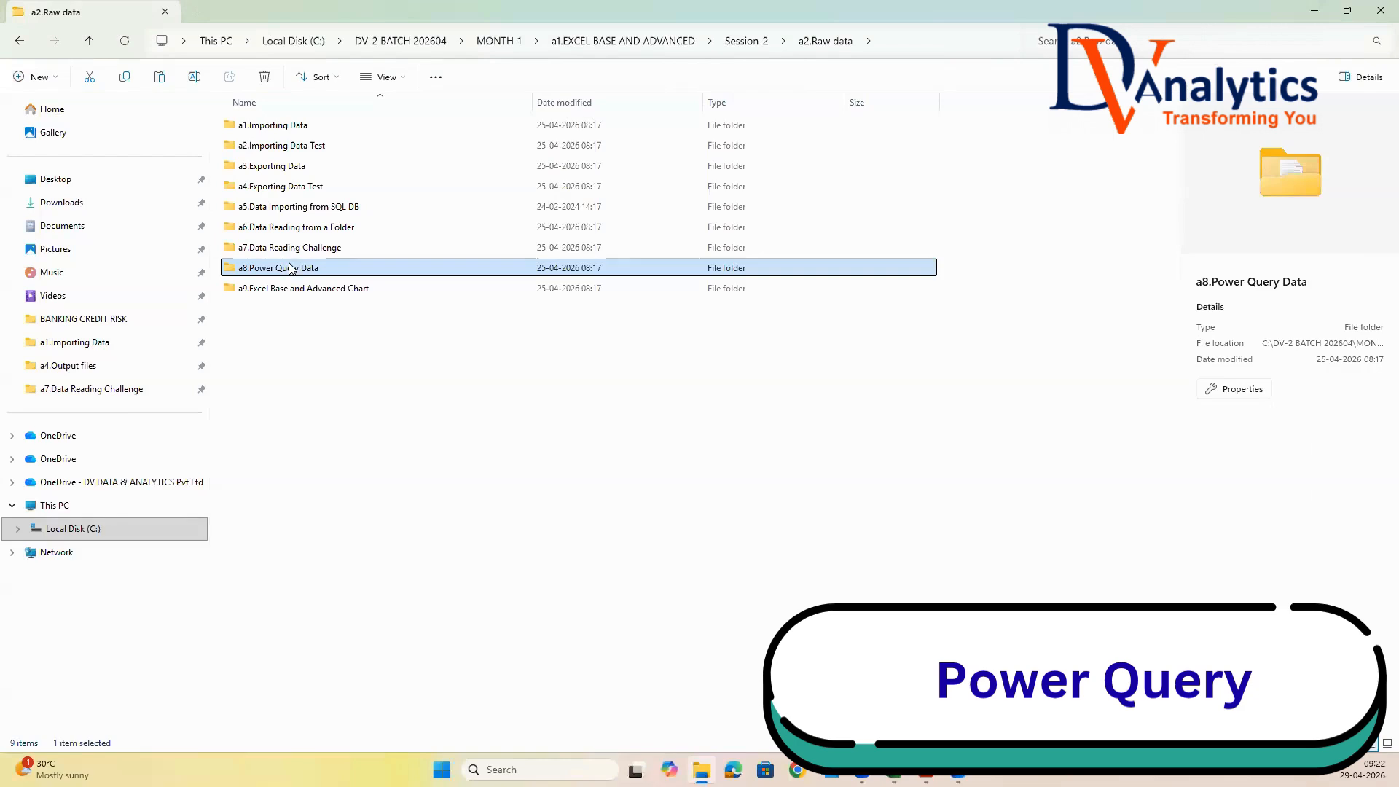
{"action": "left_click", "coordinate": [756, 44]}
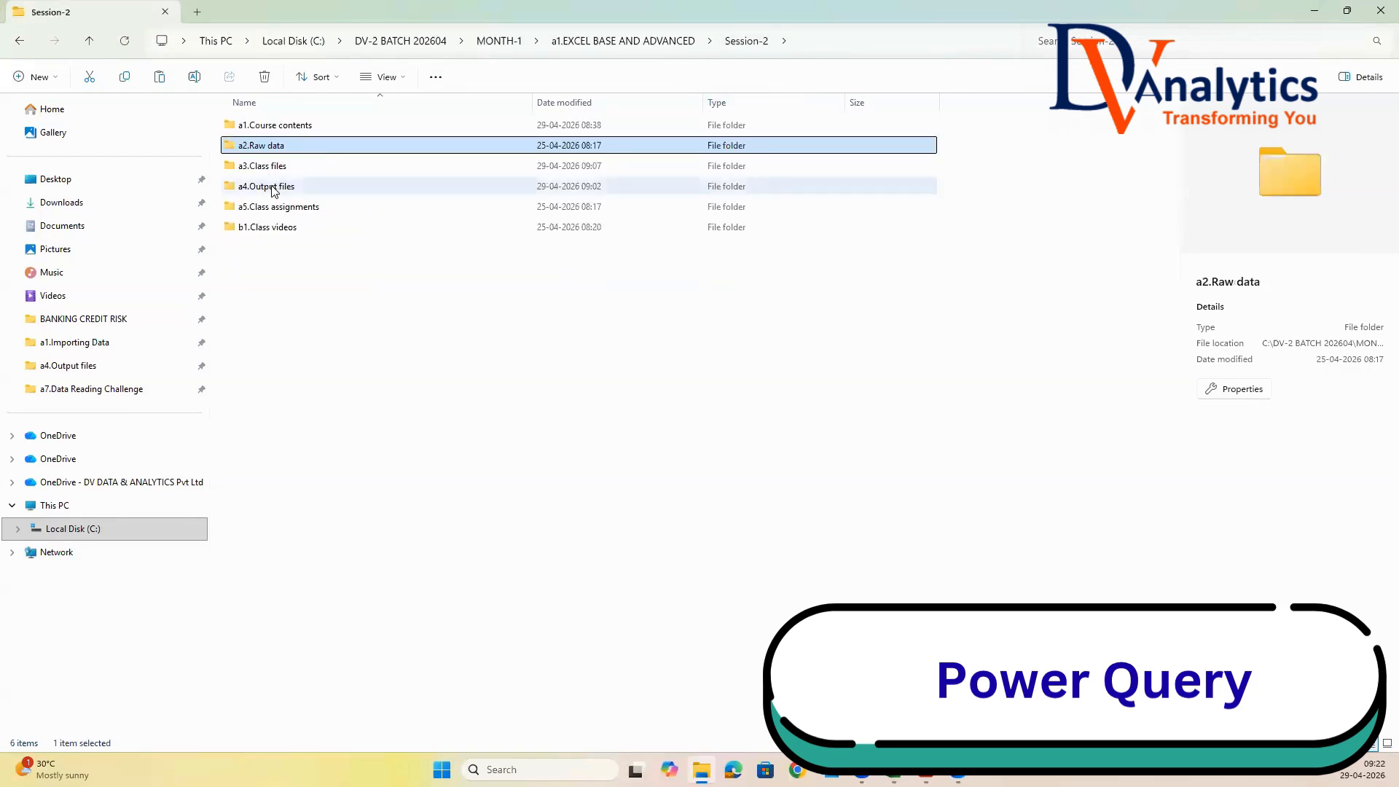
{"action": "double_click", "coordinate": [272, 188]}
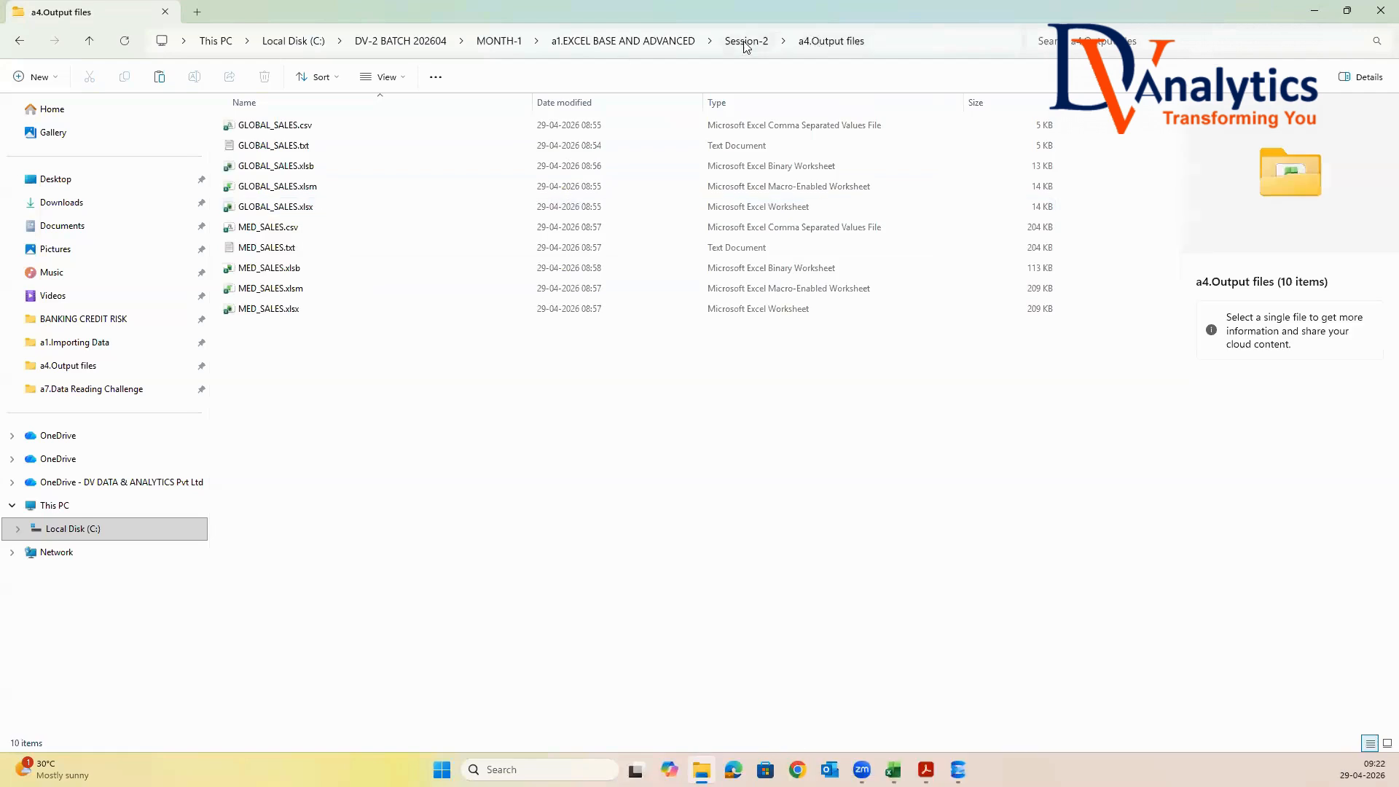
{"action": "left_click", "coordinate": [749, 42]}
{"action": "double_click", "coordinate": [294, 165]}
{"action": "right_click", "coordinate": [270, 290]}
{"action": "left_click", "coordinate": [291, 310]}
{"action": "left_click", "coordinate": [394, 338]}
Open CODES.txt from the copied a8.Power Query Data folder in a3.Class files
{"action": "double_click", "coordinate": [297, 270]}
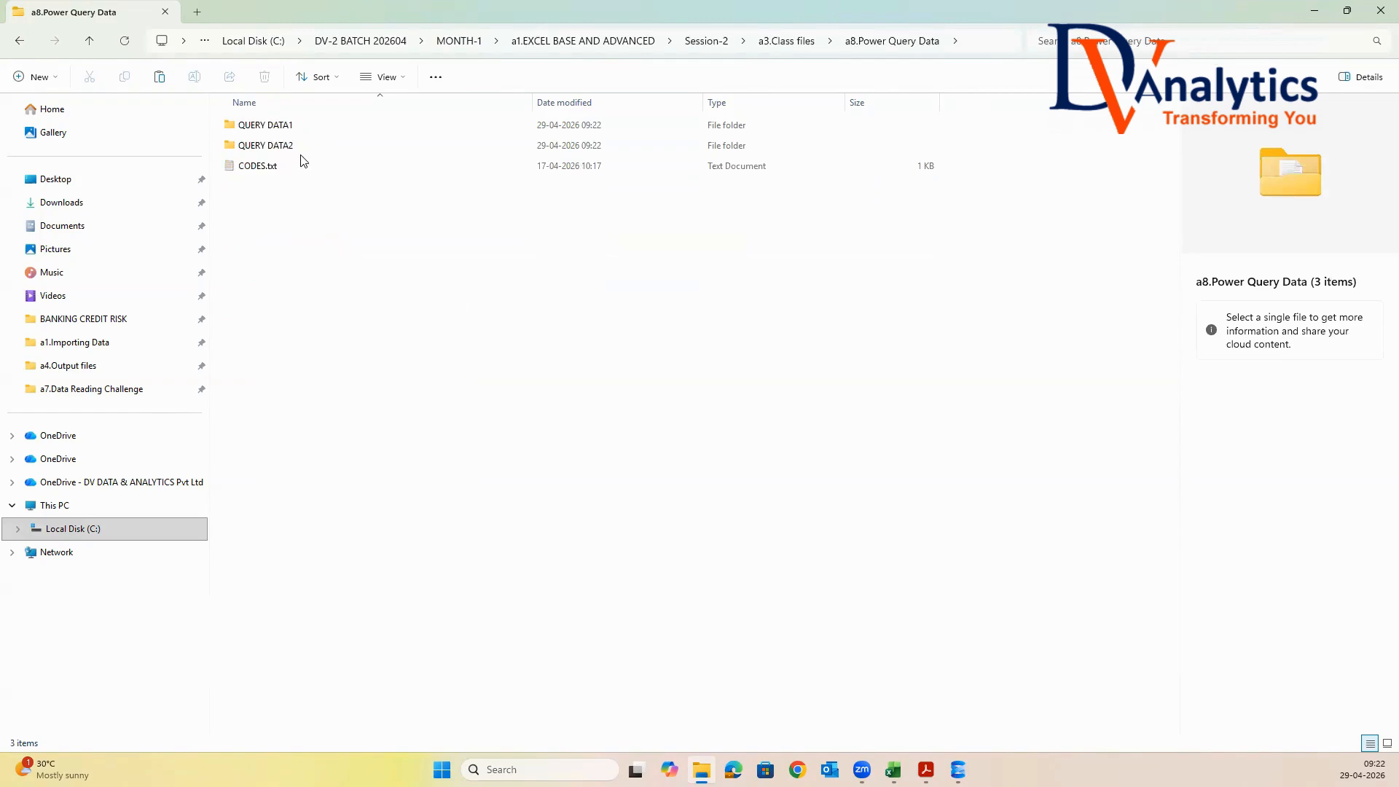
{"action": "double_click", "coordinate": [271, 167]}
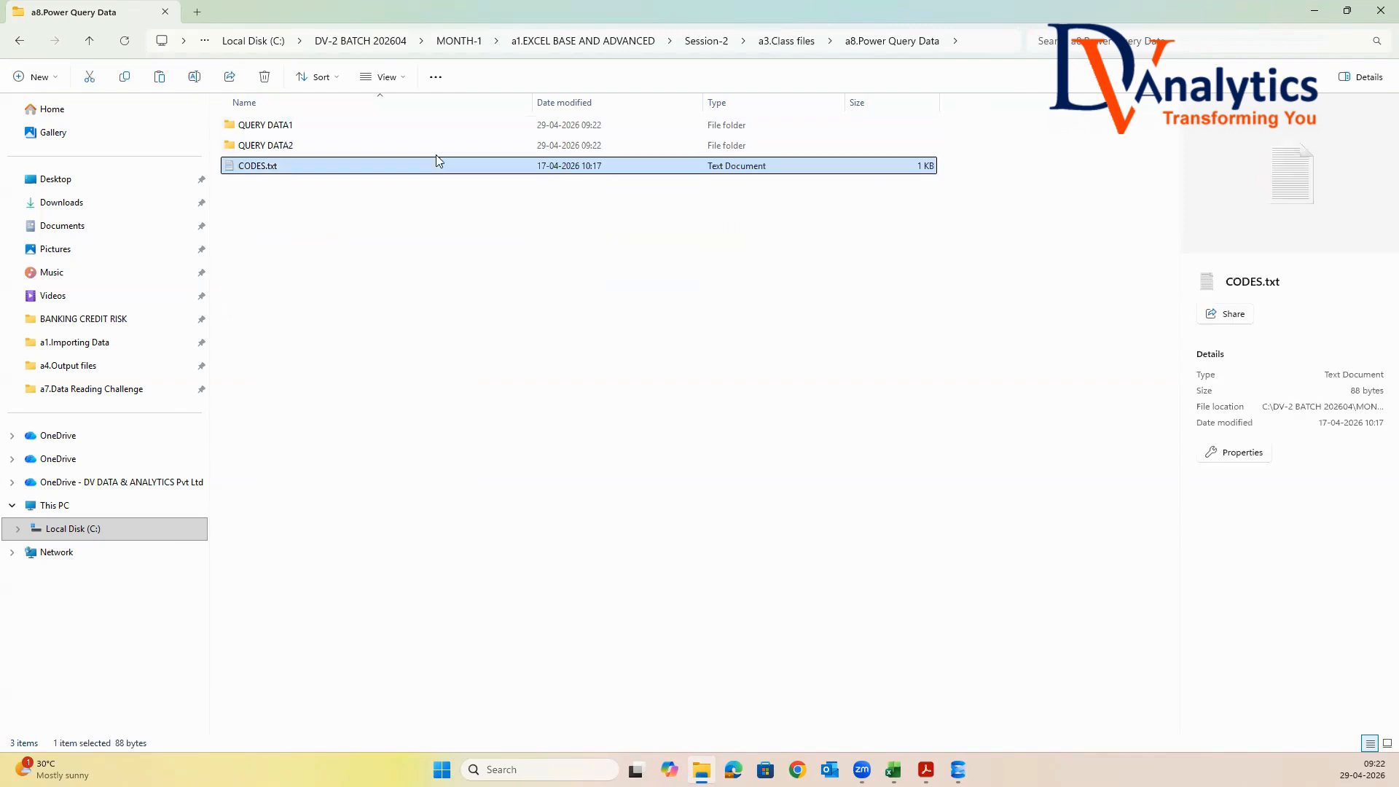
{"action": "double_click", "coordinate": [615, 198]}
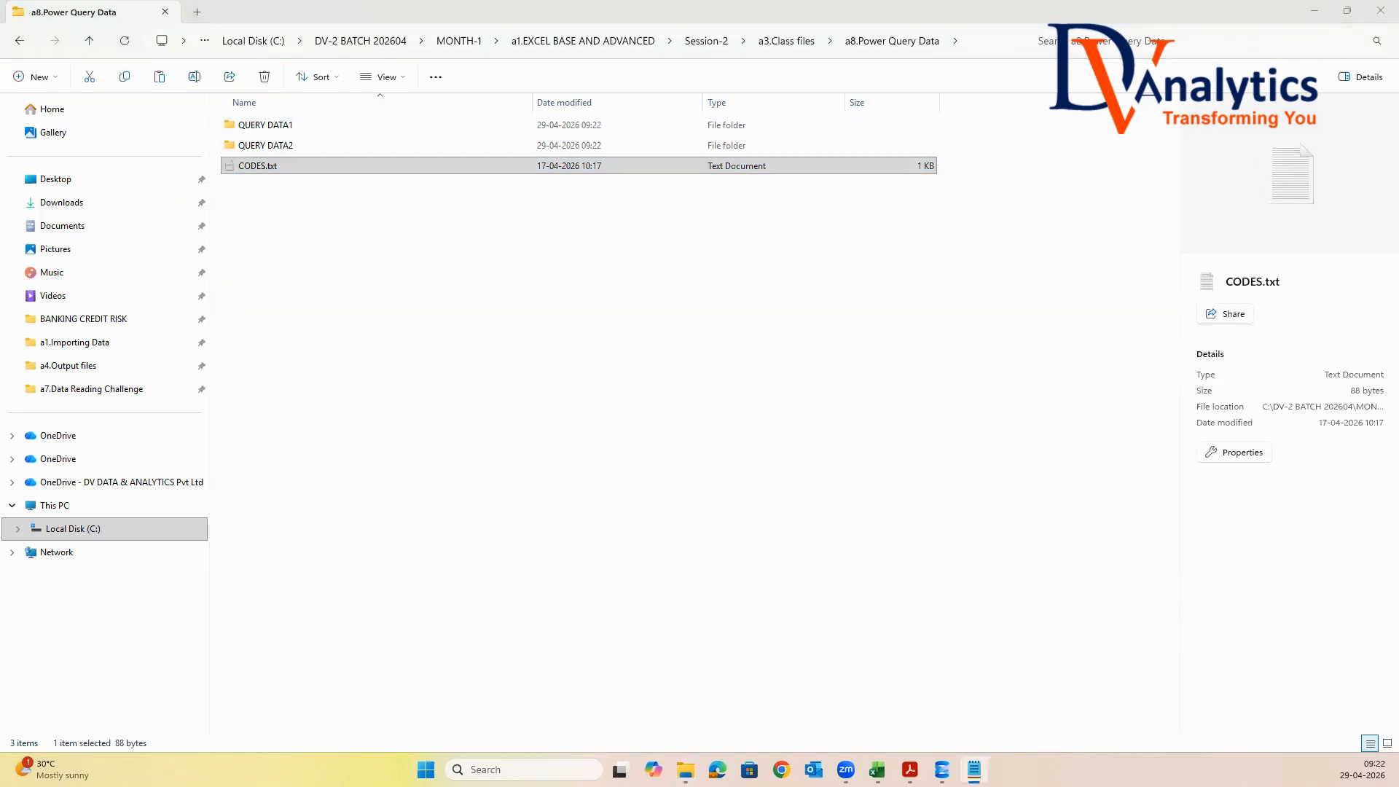
Open the PROD_SALES.xlsx workbook from the QUERY DATA1 folder in Excel
{"action": "double_click", "coordinate": [277, 126]}
{"action": "left_click", "coordinate": [322, 127]}
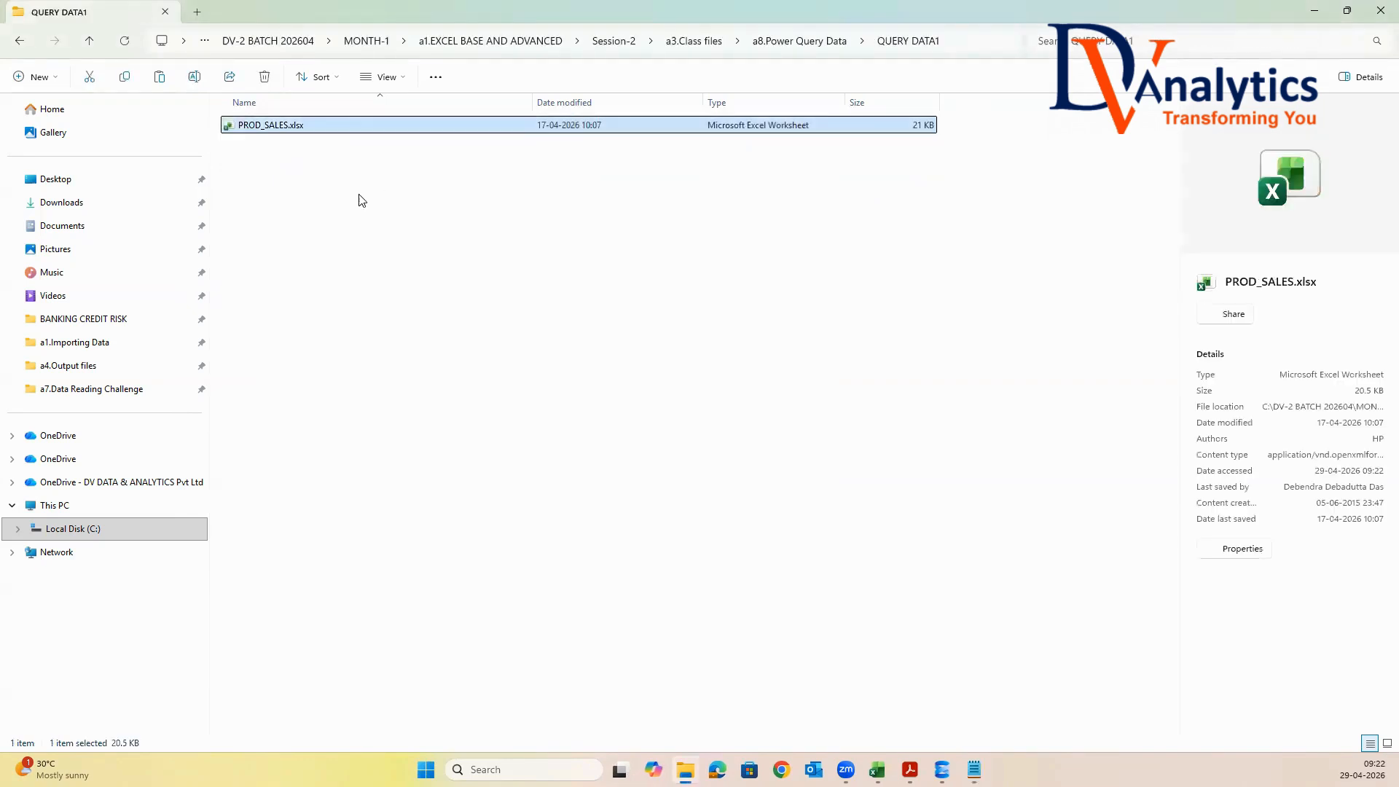
{"action": "double_click", "coordinate": [300, 132]}
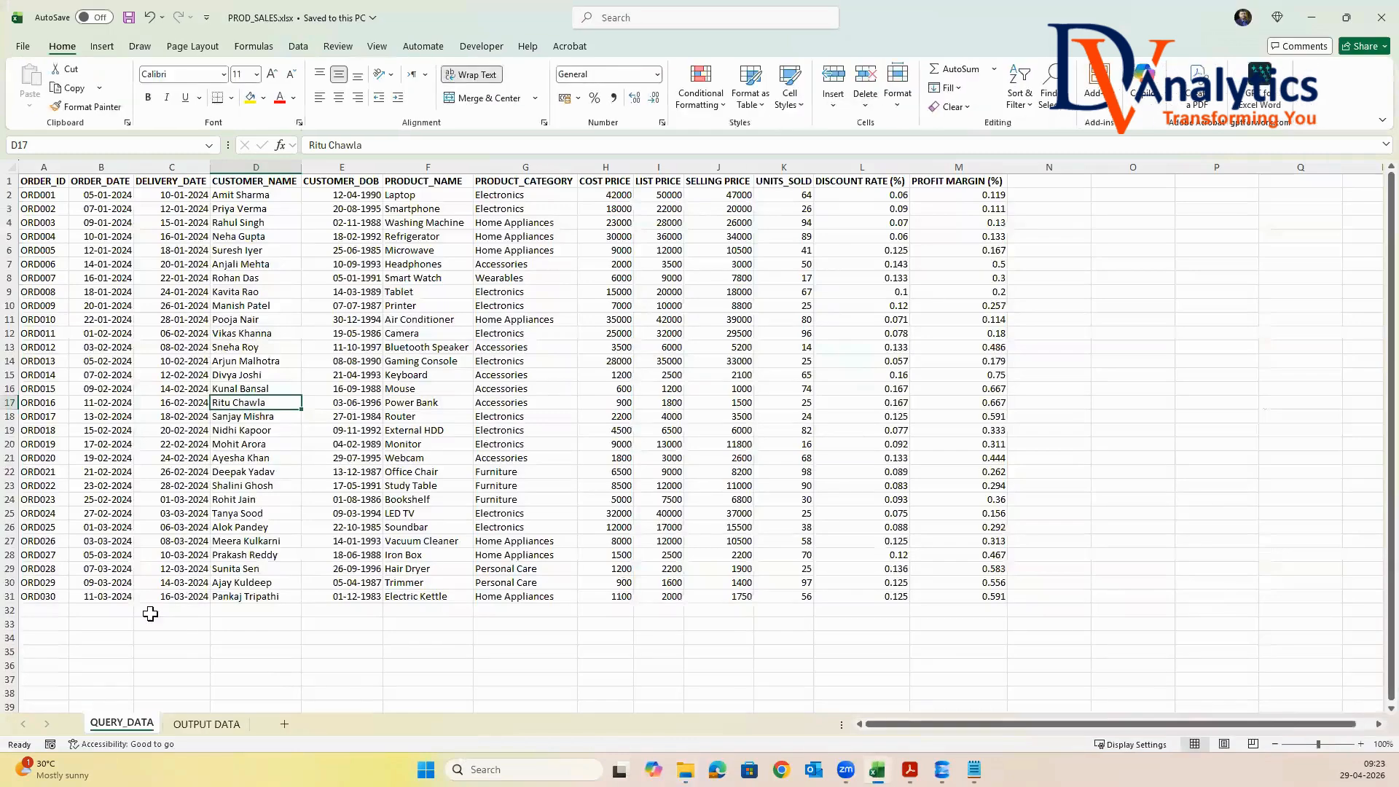
Examine each column of the QUERY_DATA sheet one by one, from ORDER_ID through PROFIT MARGIN (%)
{"action": "left_click", "coordinate": [100, 293]}
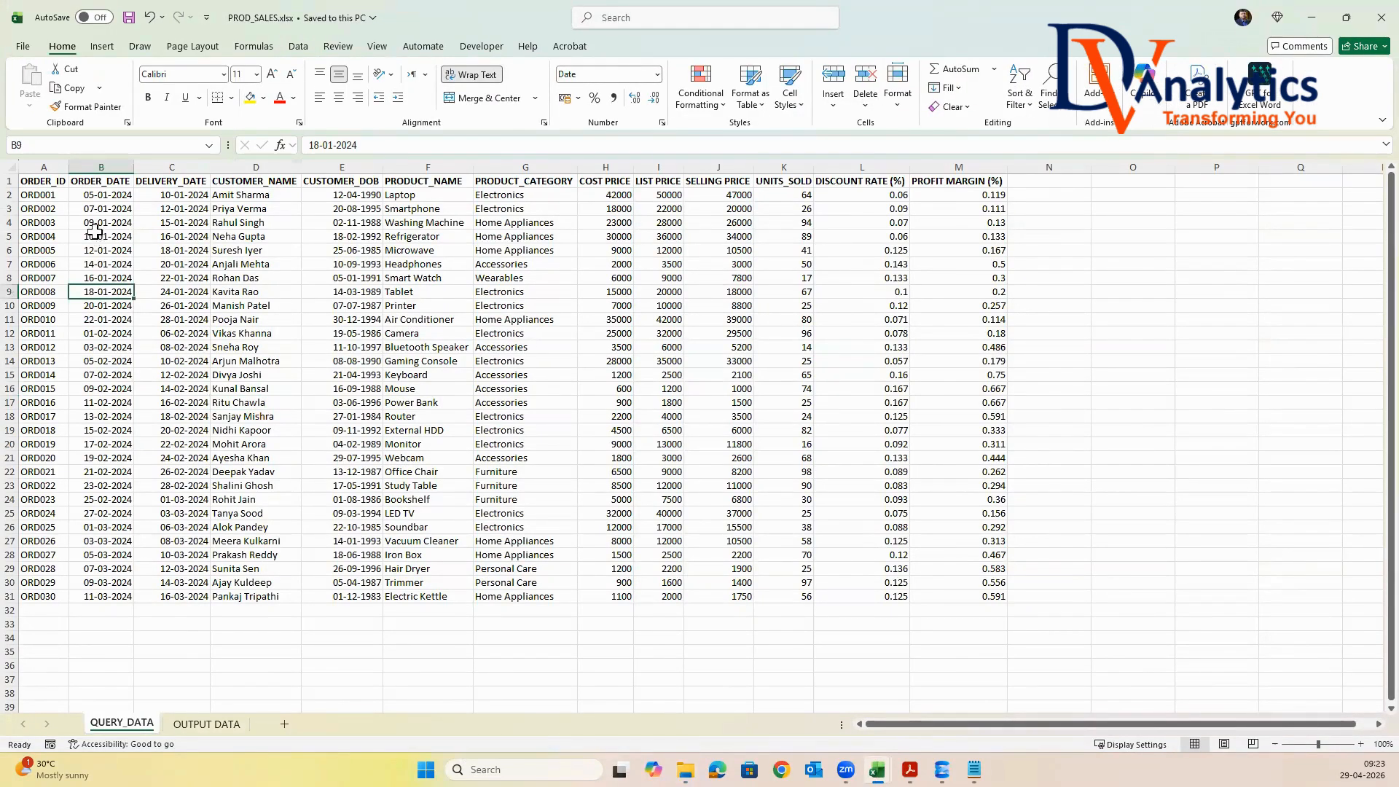
{"action": "left_click", "coordinate": [45, 167]}
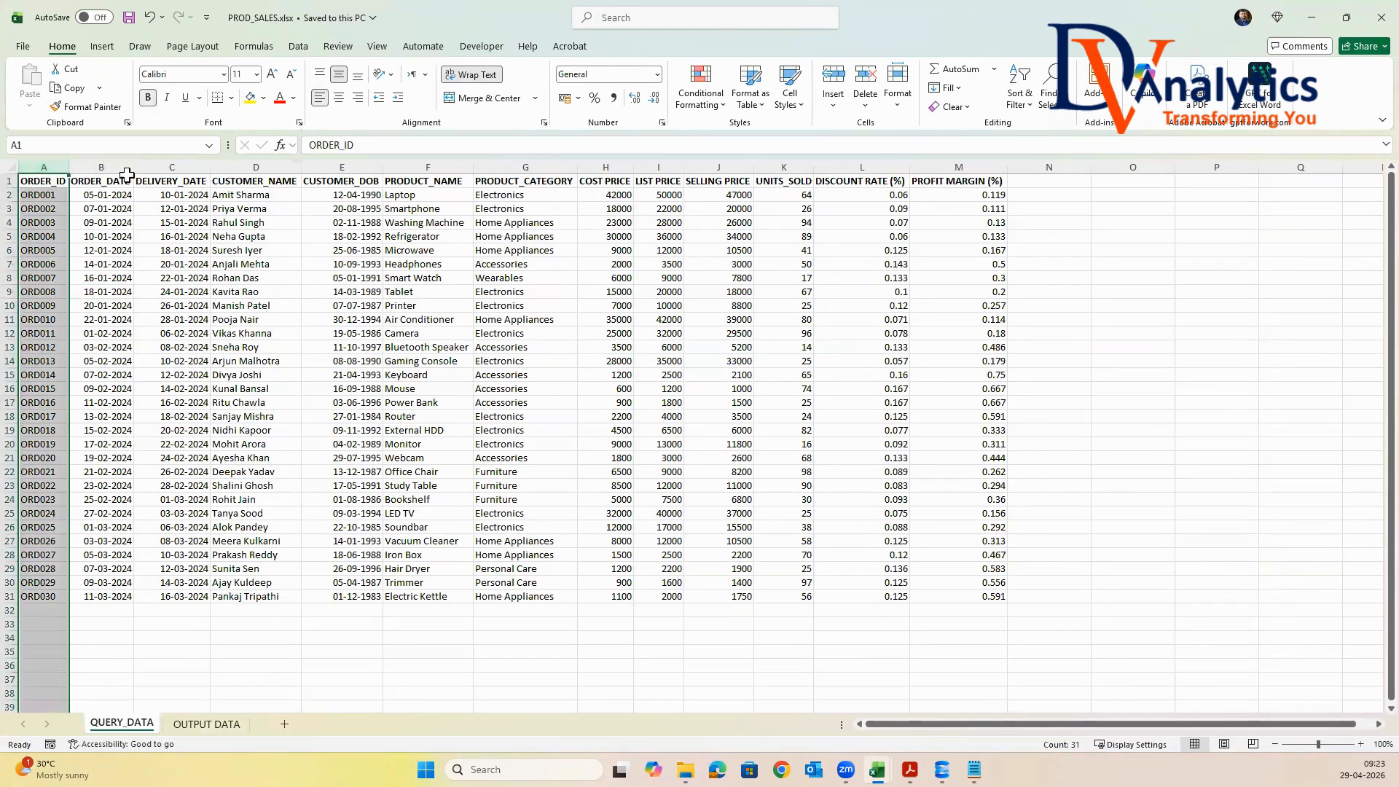
{"action": "left_click", "coordinate": [110, 167]}
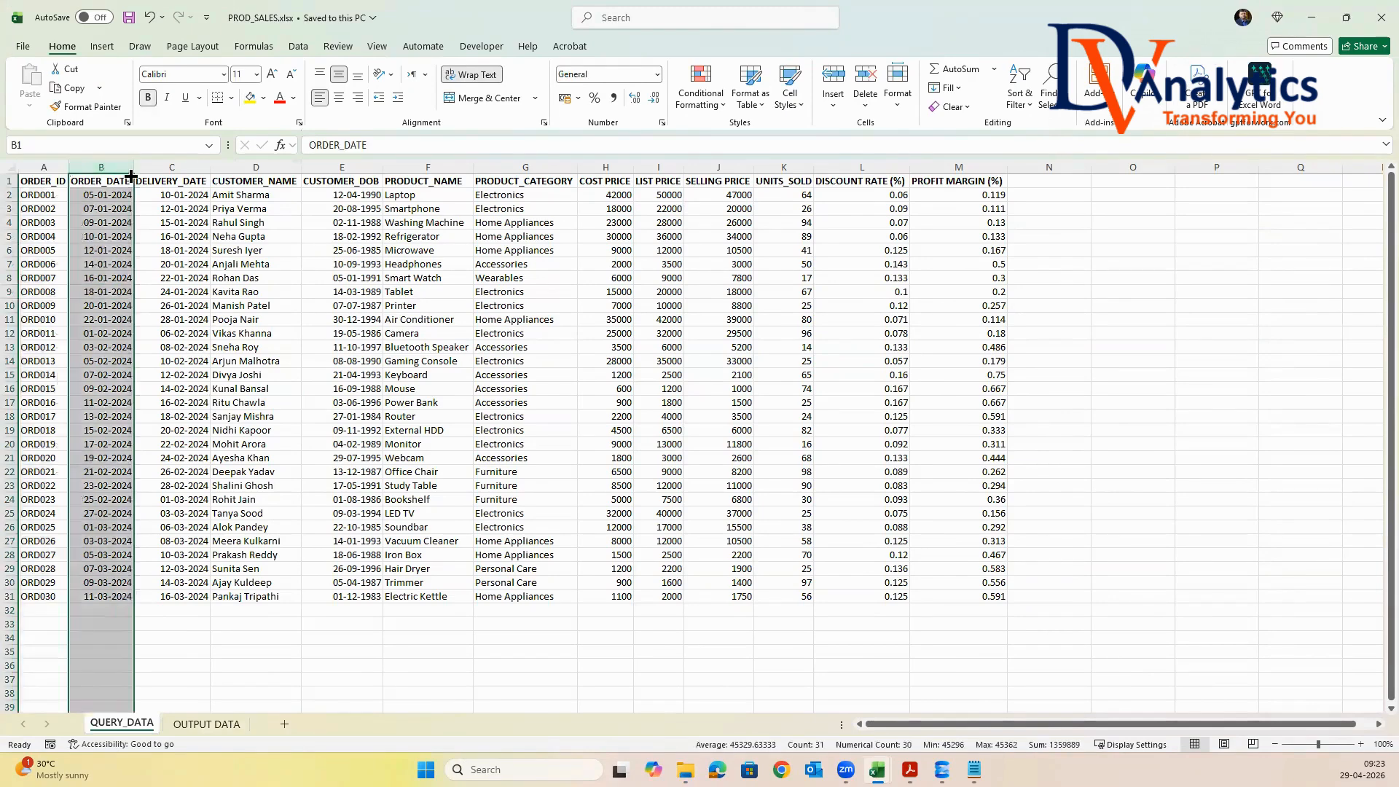
{"action": "left_click", "coordinate": [172, 167]}
{"action": "left_click", "coordinate": [255, 167]}
{"action": "left_click", "coordinate": [338, 168]}
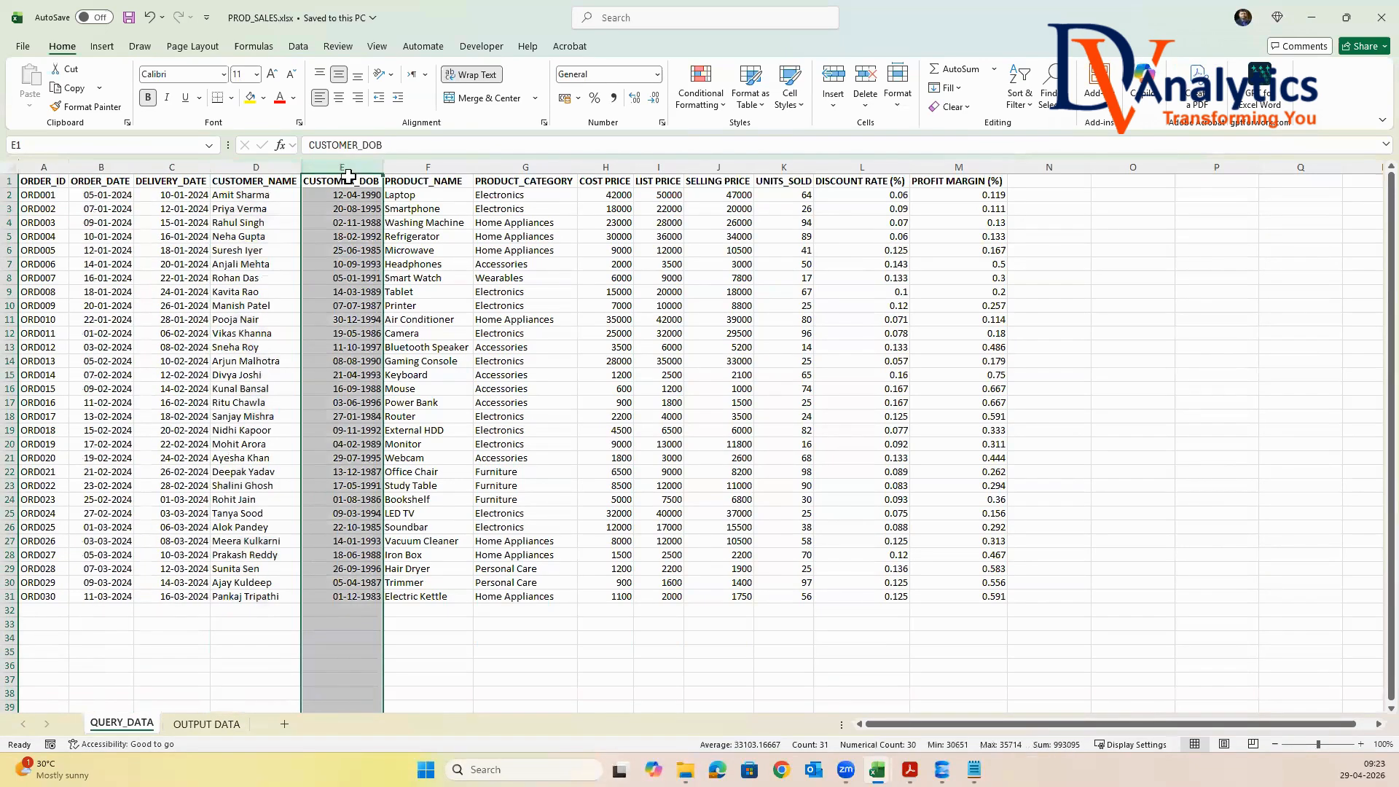
{"action": "left_click", "coordinate": [430, 167]}
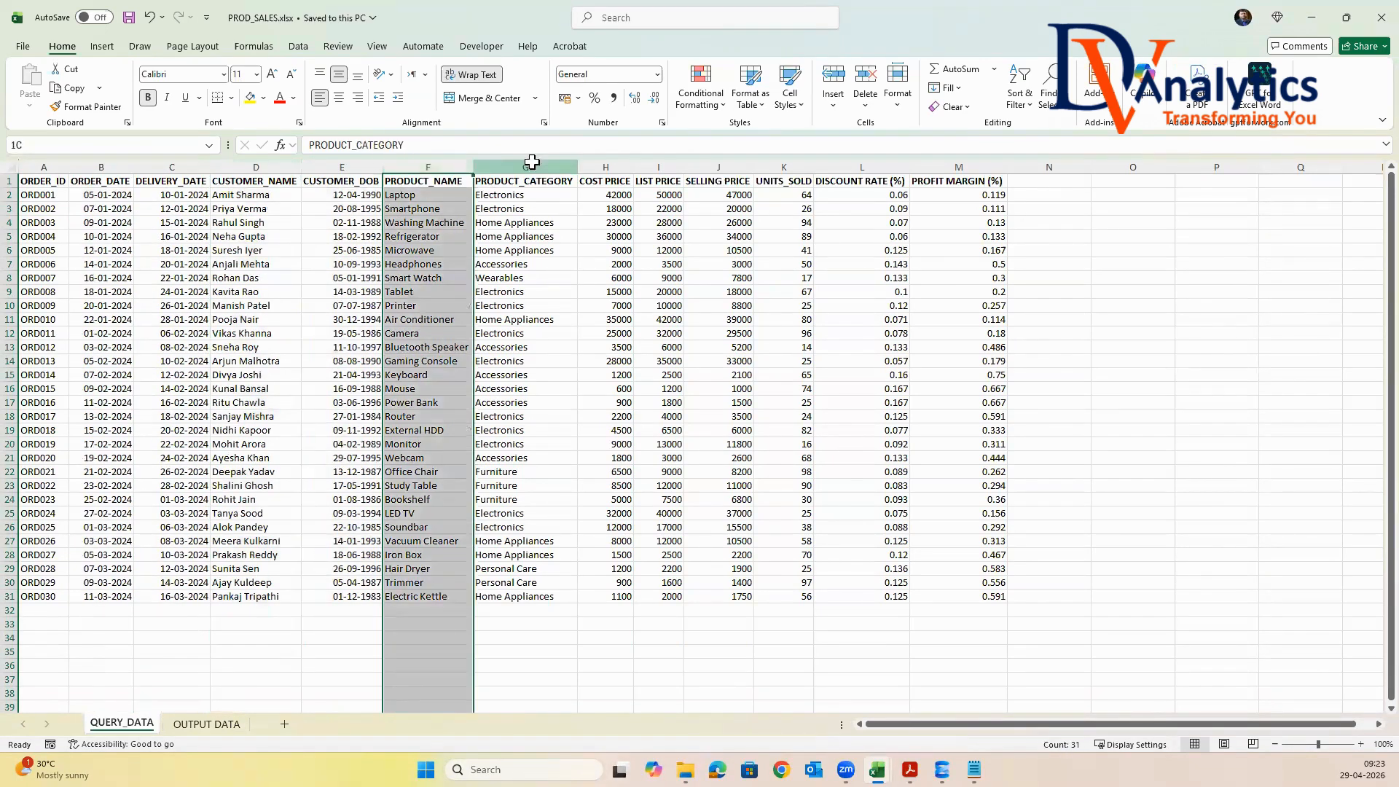
{"action": "left_click", "coordinate": [528, 166]}
{"action": "left_click", "coordinate": [616, 167]}
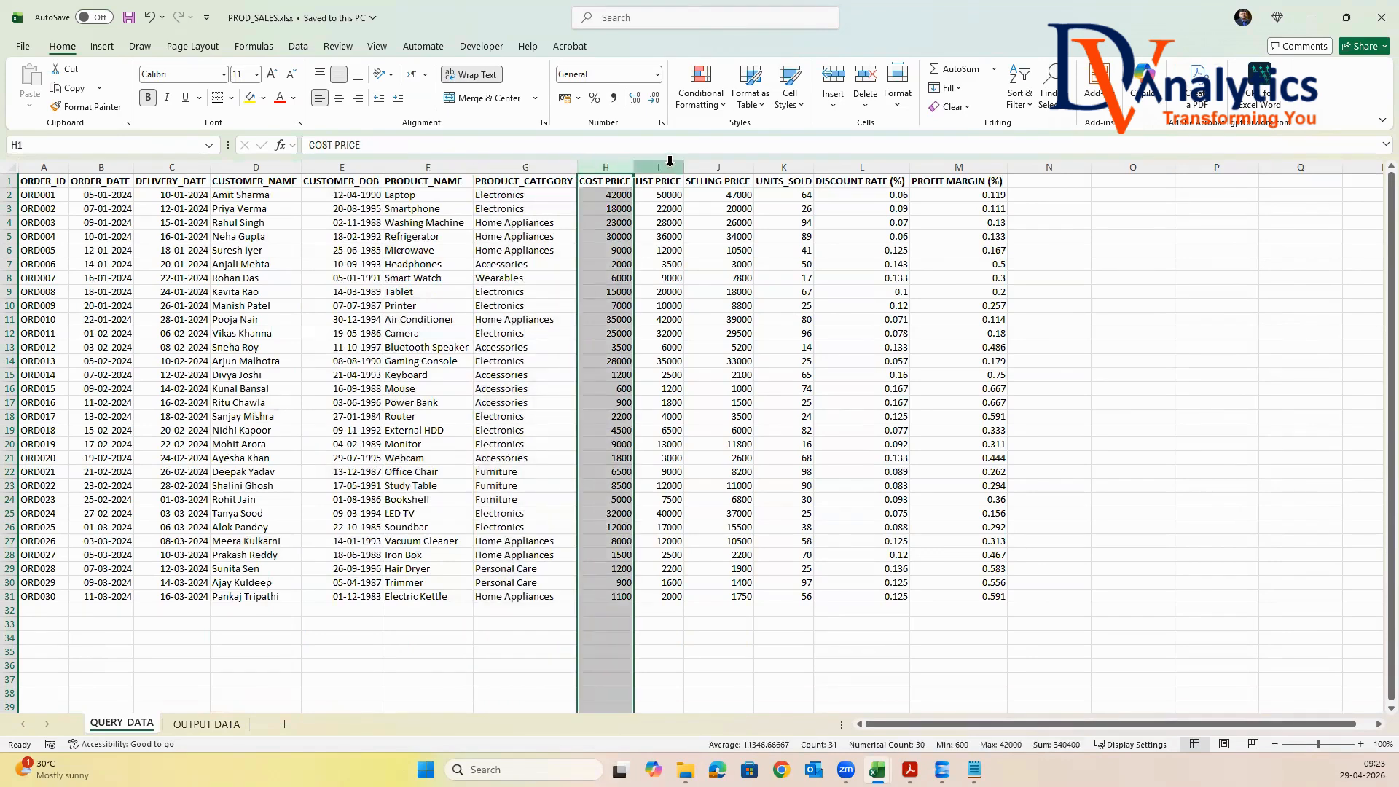
{"action": "left_click", "coordinate": [668, 167]}
{"action": "left_click", "coordinate": [725, 167]}
{"action": "left_click", "coordinate": [787, 167]}
{"action": "left_click", "coordinate": [867, 167]}
{"action": "left_click", "coordinate": [950, 167]}
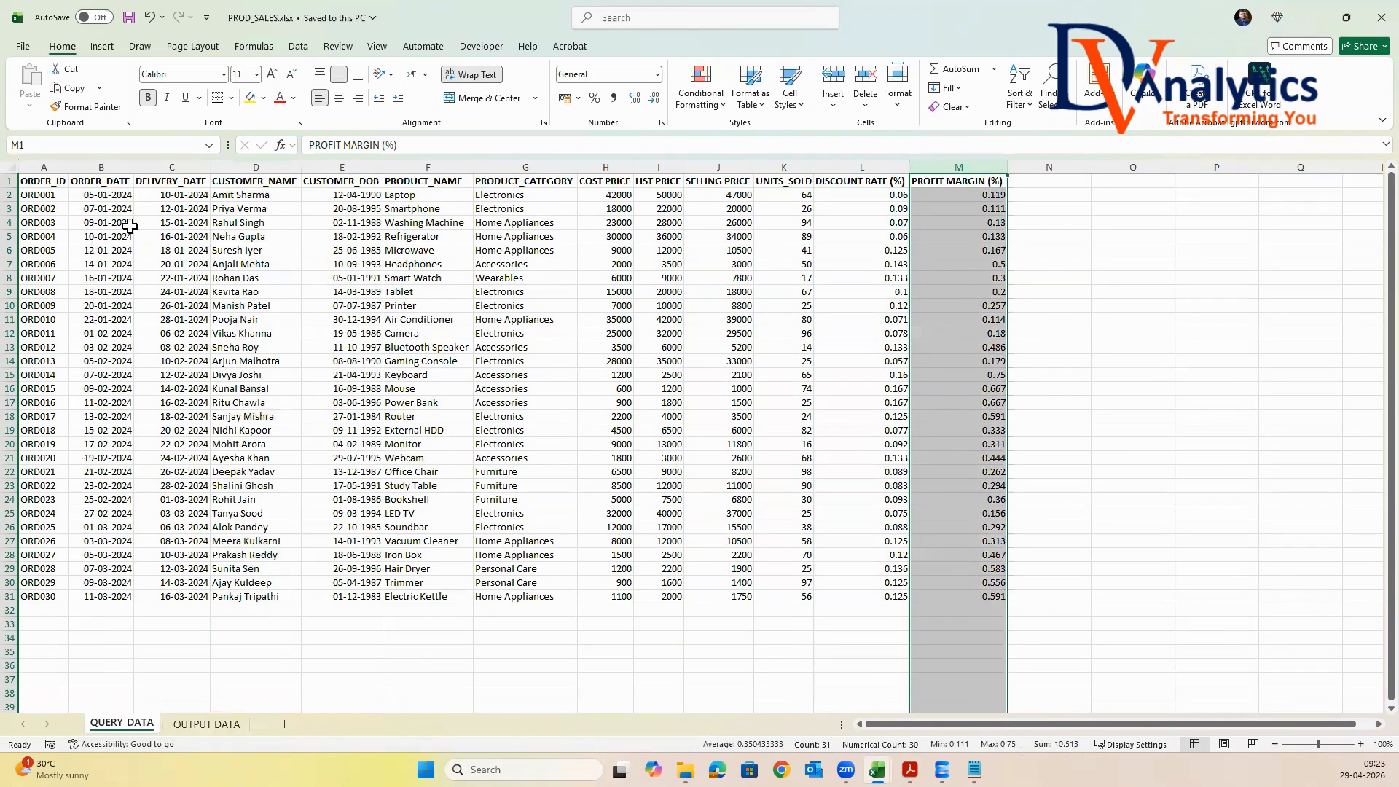
On the OUTPUT DATA sheet, examine the columns derived from ORDER_DATE and the DAYS_GAP_DELIVERY column based on order and delivery dates
{"action": "left_click", "coordinate": [215, 725]}
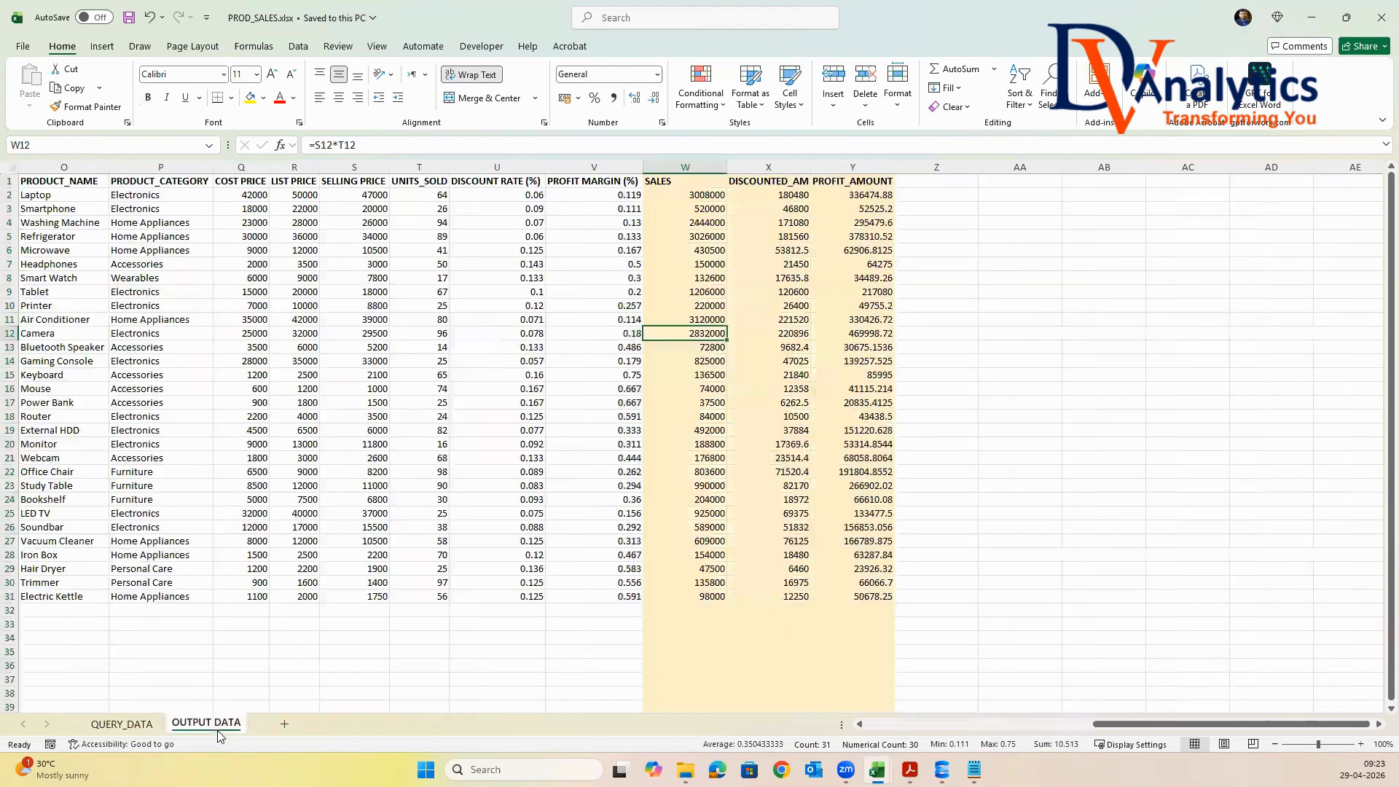
{"action": "left_click", "coordinate": [318, 471]}
{"action": "left_click_drag", "start_coordinate": [1114, 725], "coordinate": [736, 725]}
{"action": "left_click_drag", "start_coordinate": [106, 182], "coordinate": [120, 597]}
{"action": "left_click_drag", "start_coordinate": [186, 182], "coordinate": [189, 612]}
{"action": "left_click_drag", "start_coordinate": [240, 182], "coordinate": [264, 598]}
{"action": "left_click_drag", "start_coordinate": [342, 182], "coordinate": [351, 593]}
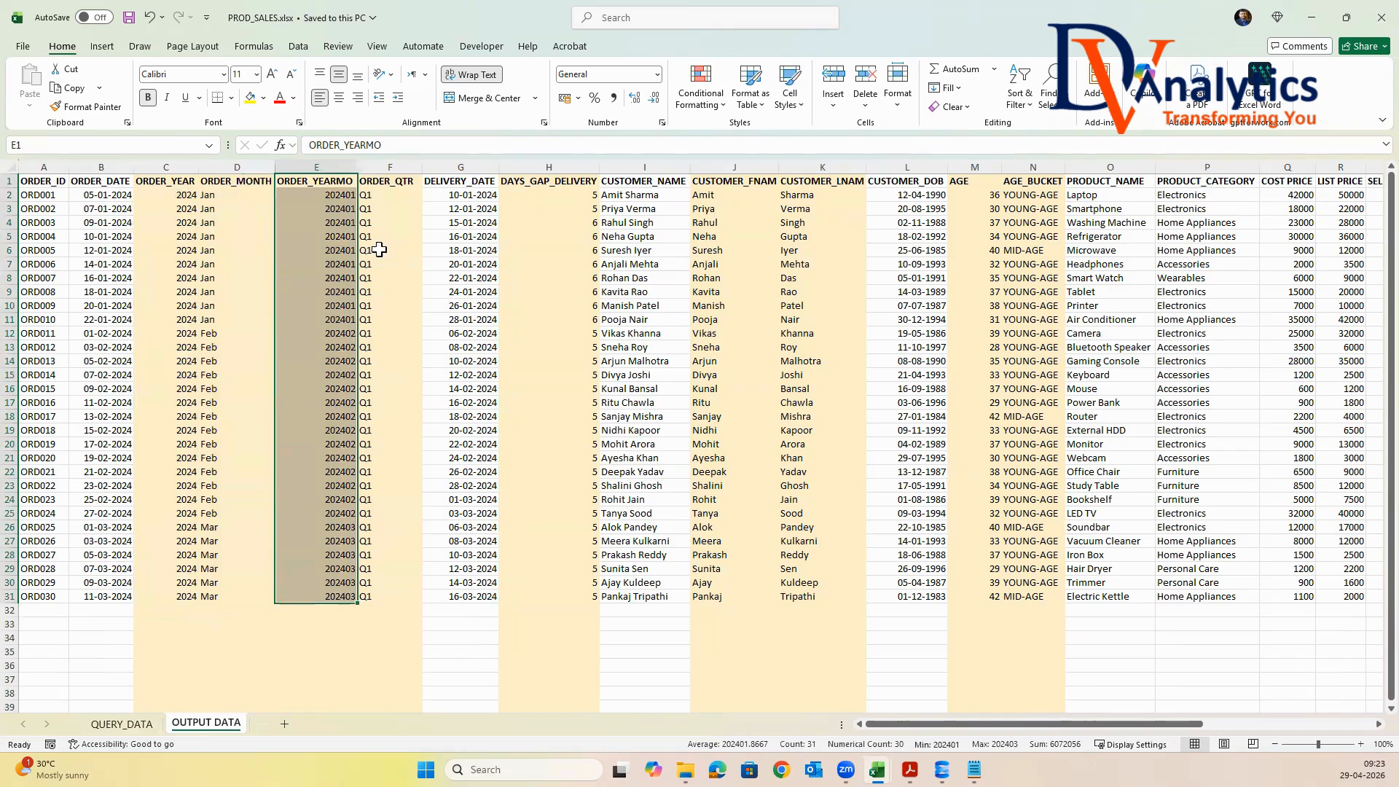
{"action": "left_click_drag", "start_coordinate": [387, 183], "coordinate": [405, 593]}
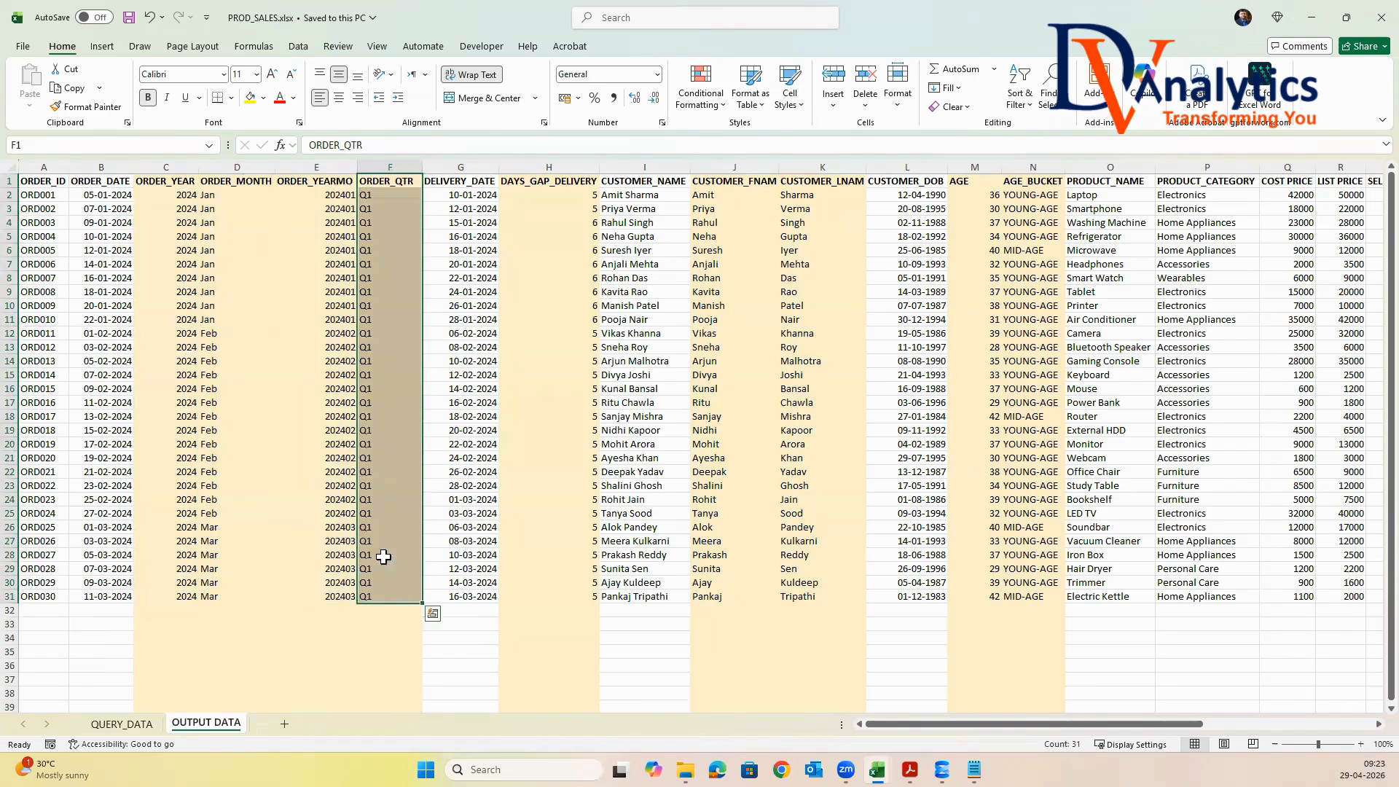
{"action": "left_click_drag", "start_coordinate": [122, 182], "coordinate": [111, 376]}
{"action": "left_click_drag", "start_coordinate": [451, 184], "coordinate": [470, 379]}
{"action": "left_click_drag", "start_coordinate": [550, 182], "coordinate": [587, 597]}
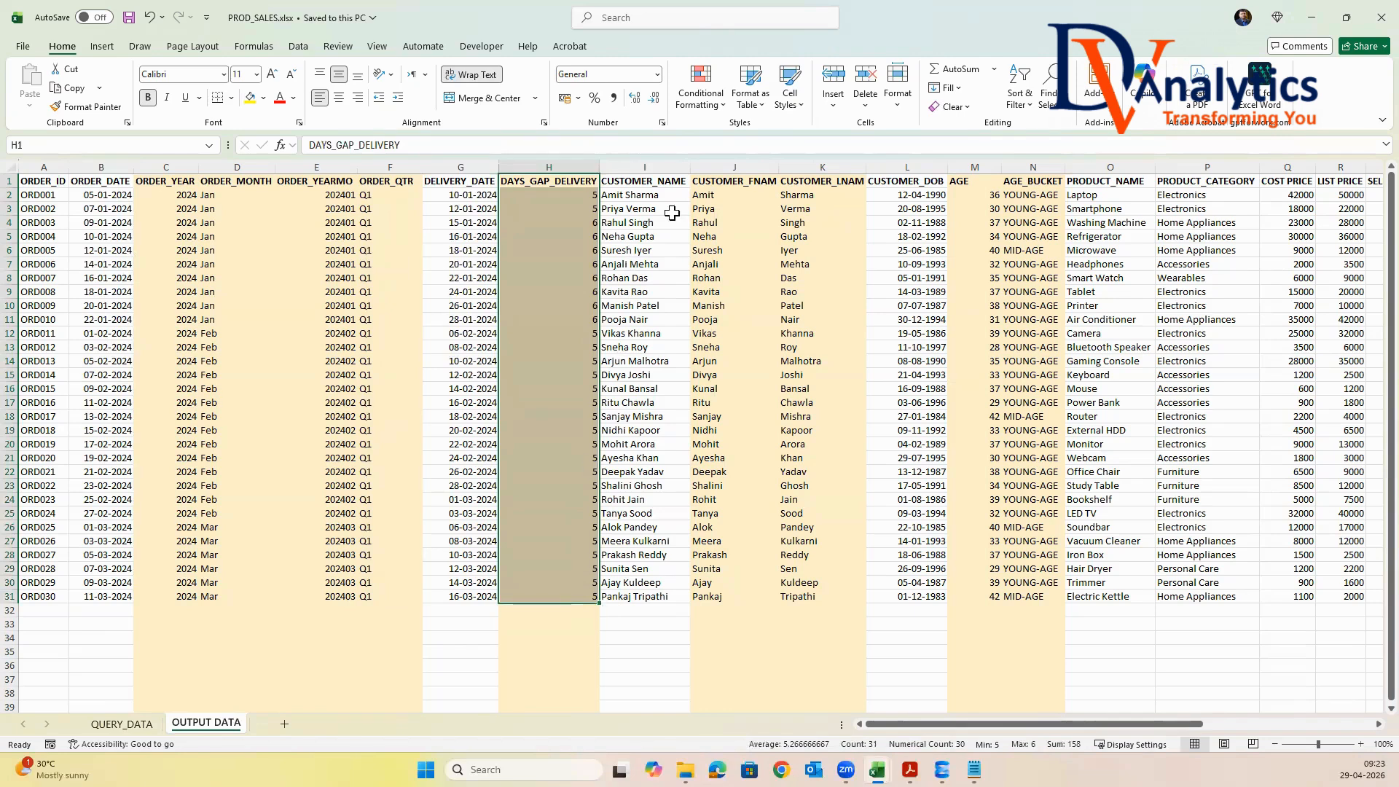
Examine the first-name and last-name columns split from CUSTOMER_NAME, and the AGE and AGE_BUCKET columns based on CUSTOMER_DOB
{"action": "left_click_drag", "start_coordinate": [648, 181], "coordinate": [660, 596]}
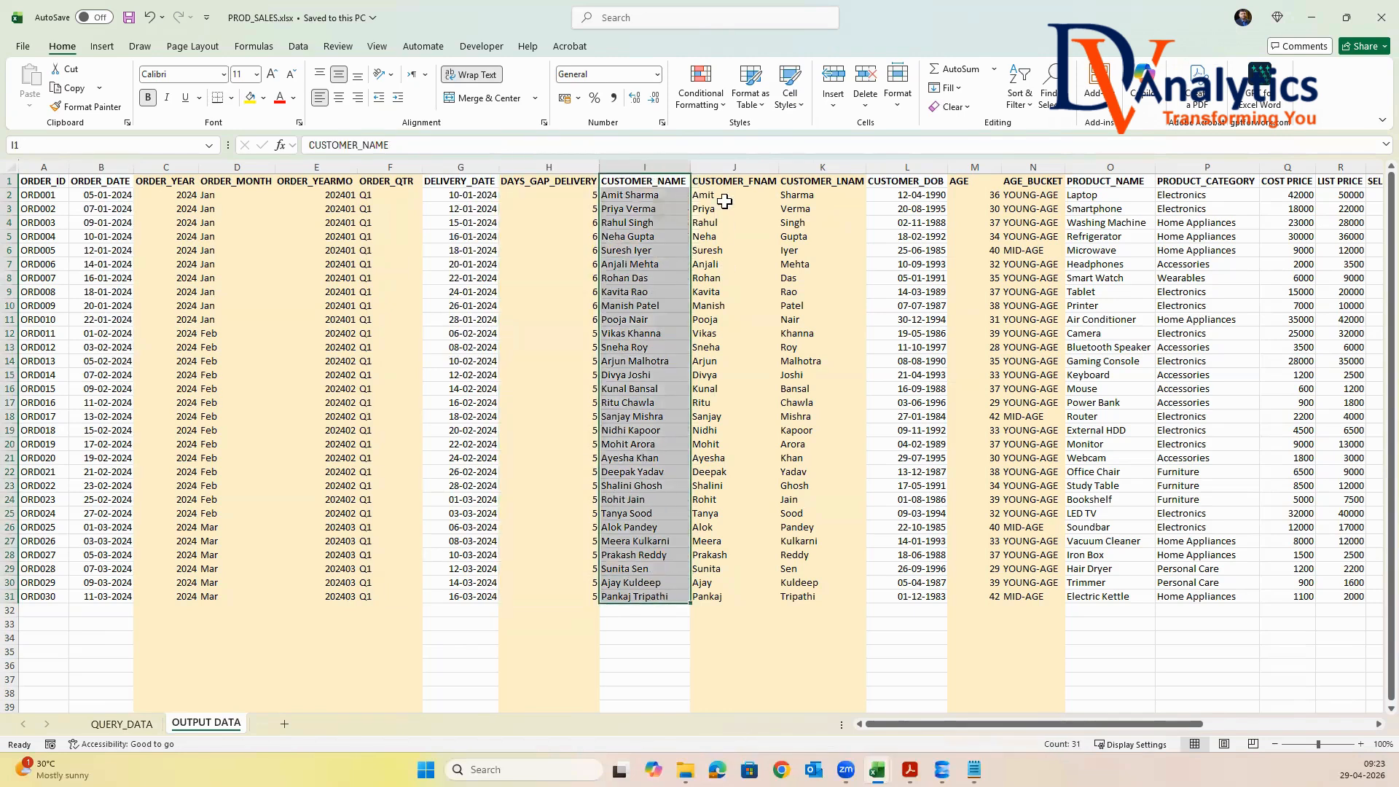
{"action": "left_click_drag", "start_coordinate": [733, 182], "coordinate": [737, 596]}
{"action": "left_click_drag", "start_coordinate": [827, 181], "coordinate": [859, 593]}
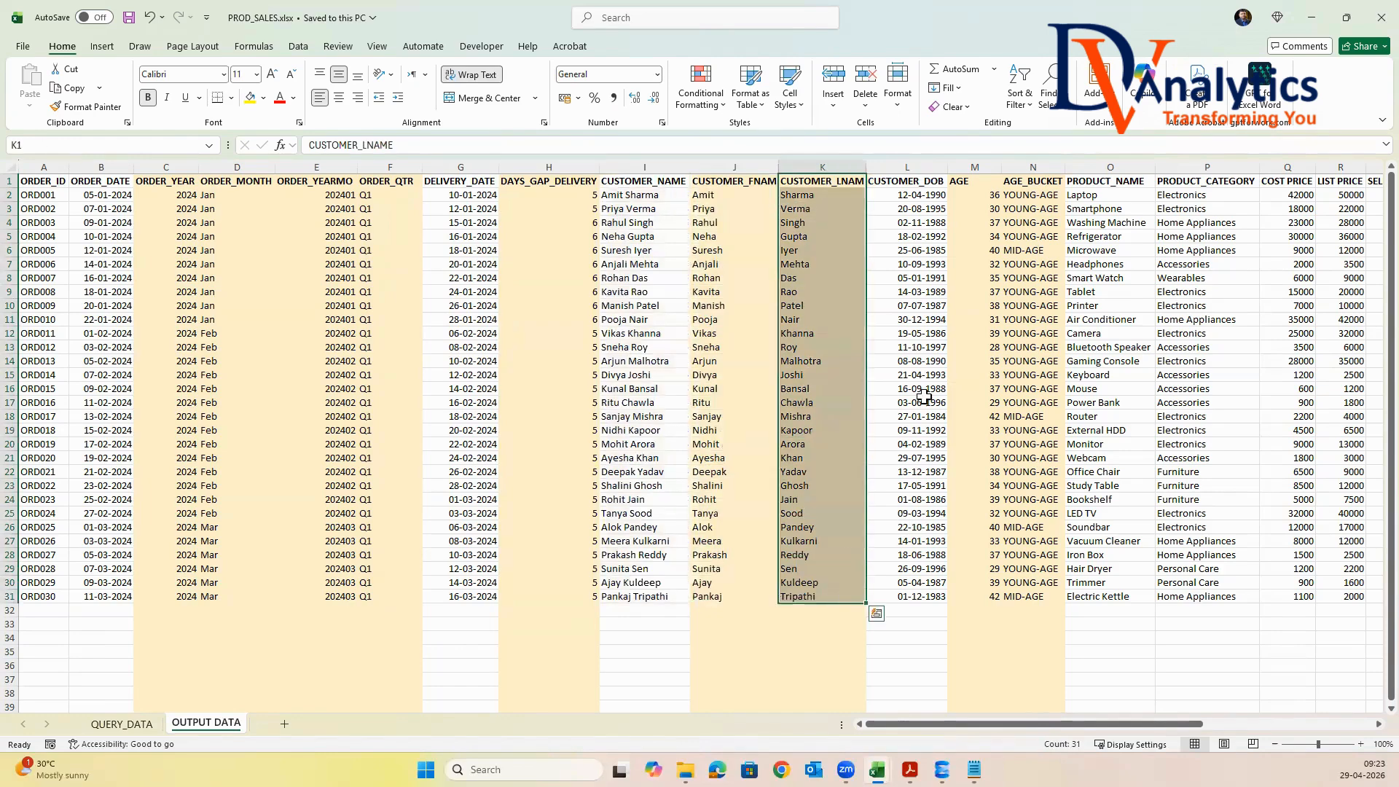
{"action": "left_click_drag", "start_coordinate": [921, 188], "coordinate": [934, 596]}
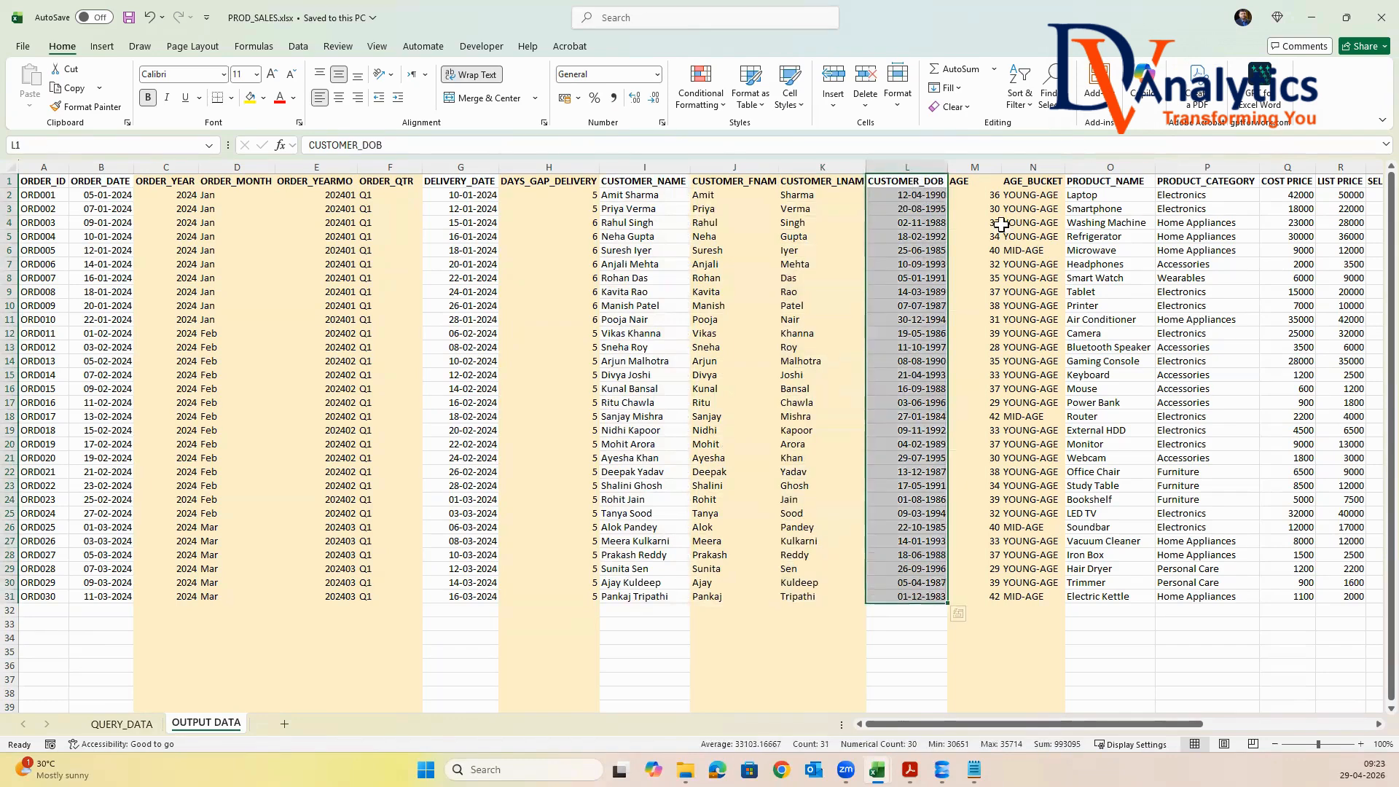
{"action": "left_click_drag", "start_coordinate": [983, 182], "coordinate": [992, 601]}
{"action": "left_click_drag", "start_coordinate": [1038, 180], "coordinate": [1066, 590]}
{"action": "left_click", "coordinate": [1041, 405]}
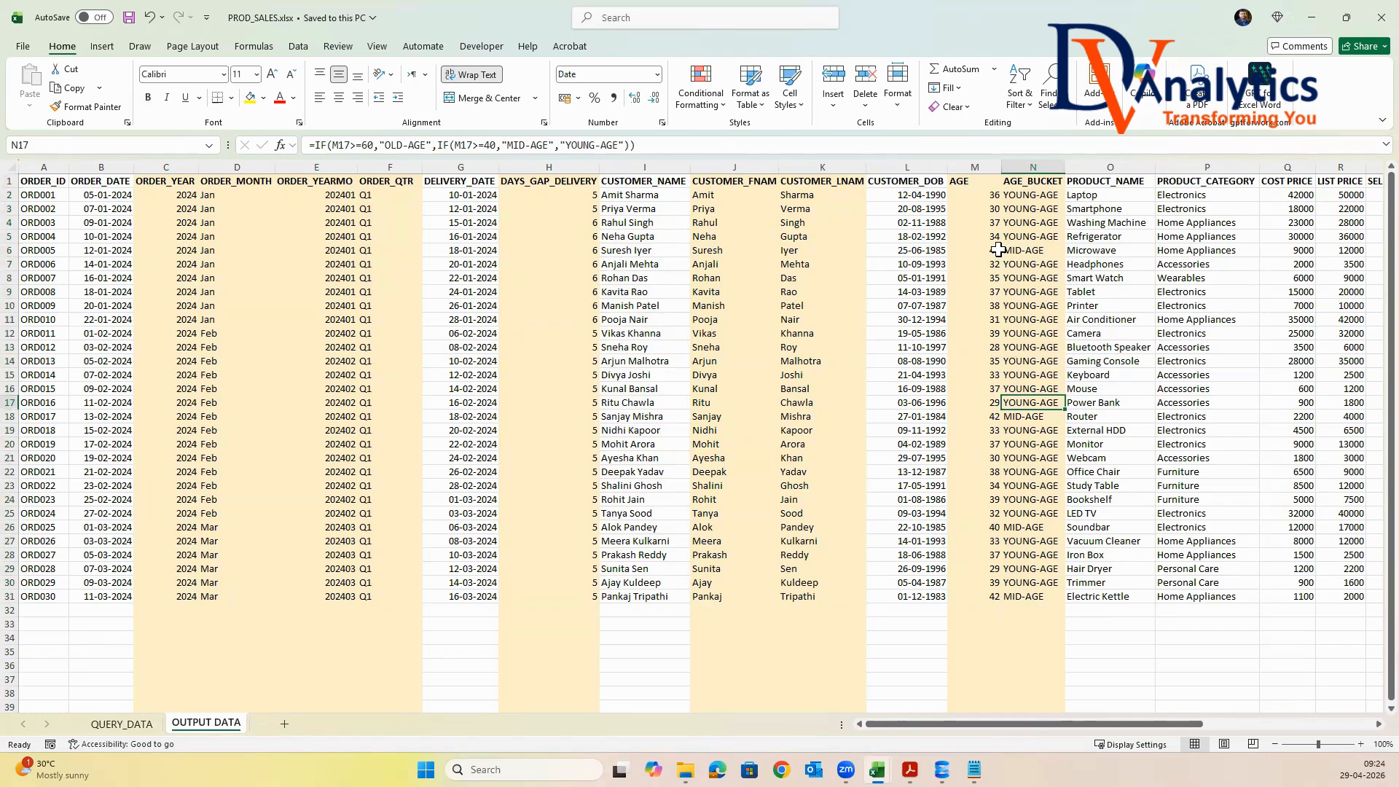
Review the source columns for SALES and DISCOUNTED_AMOUNT, and fit the DISCOUNTED_AMOUNT column's width to its header
{"action": "left_click_drag", "start_coordinate": [1064, 725], "coordinate": [1288, 729]}
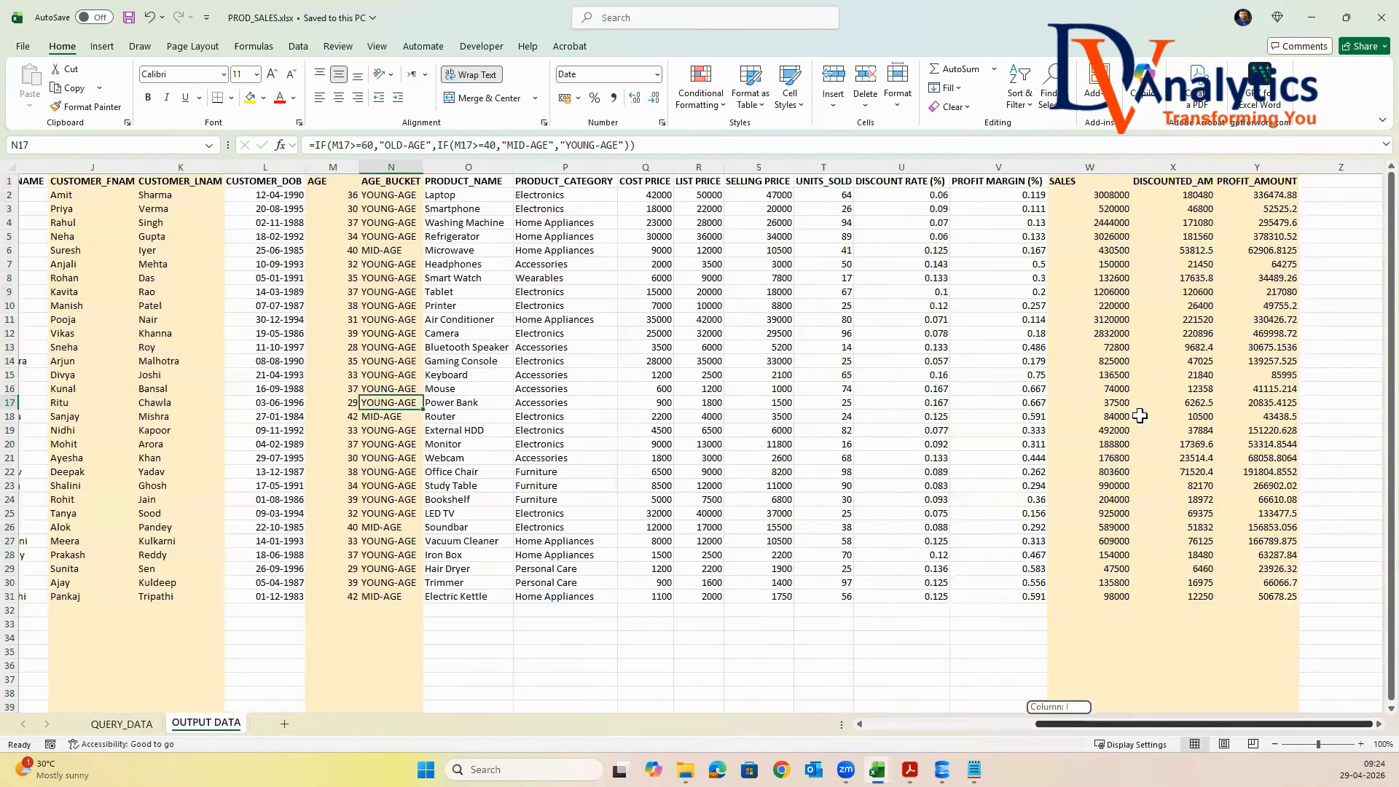
{"action": "left_click", "coordinate": [822, 167]}
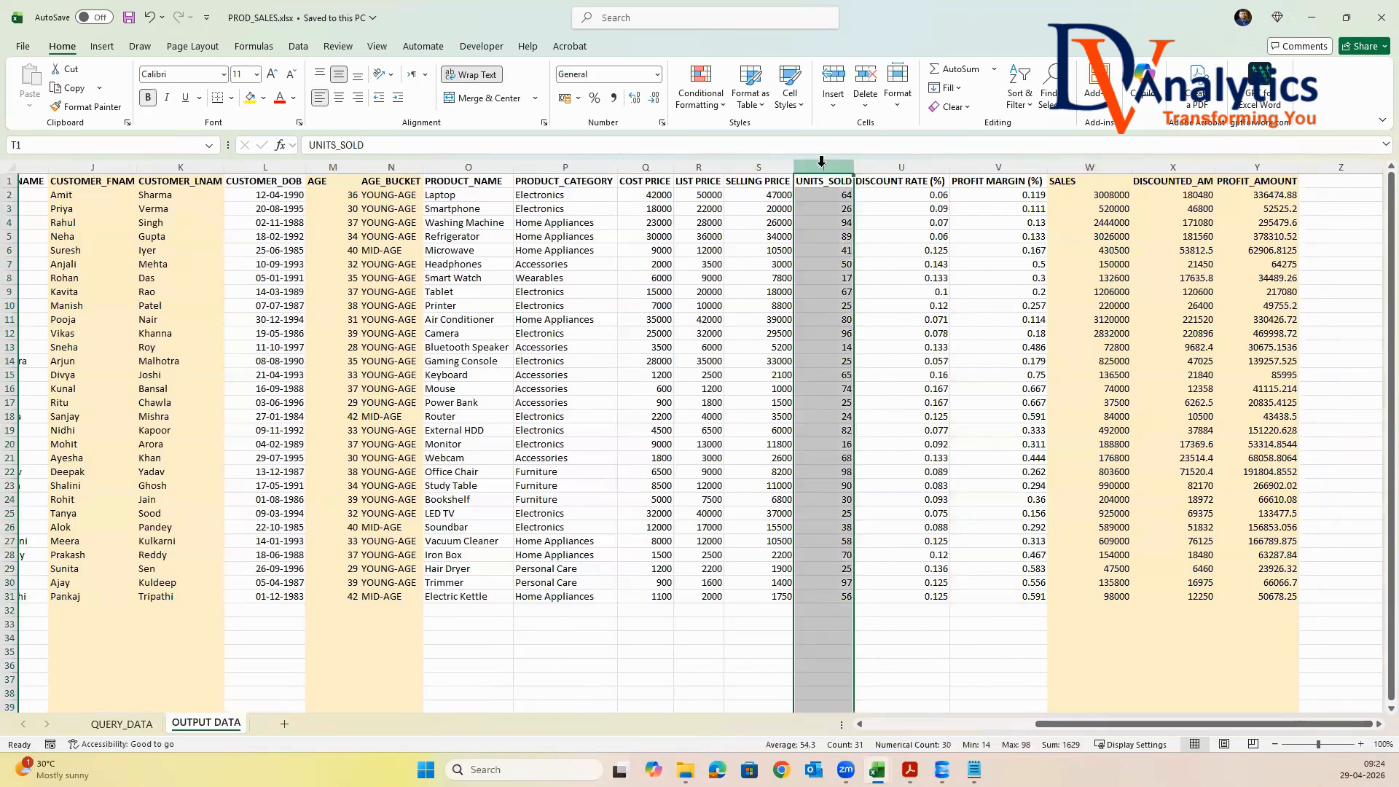
{"action": "left_click", "coordinate": [771, 167]}
{"action": "left_click", "coordinate": [1089, 167]}
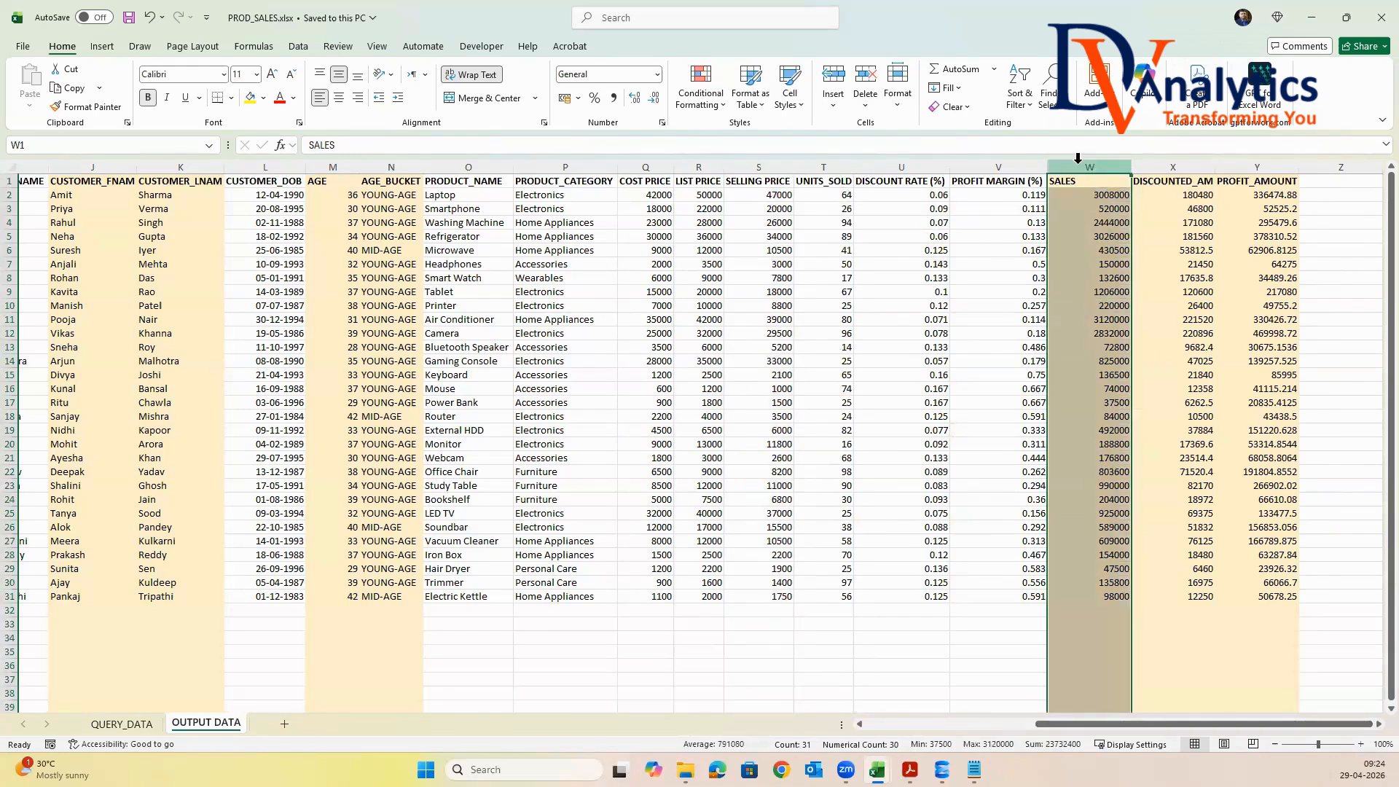
{"action": "left_click", "coordinate": [910, 167]}
{"action": "left_click", "coordinate": [1180, 167]}
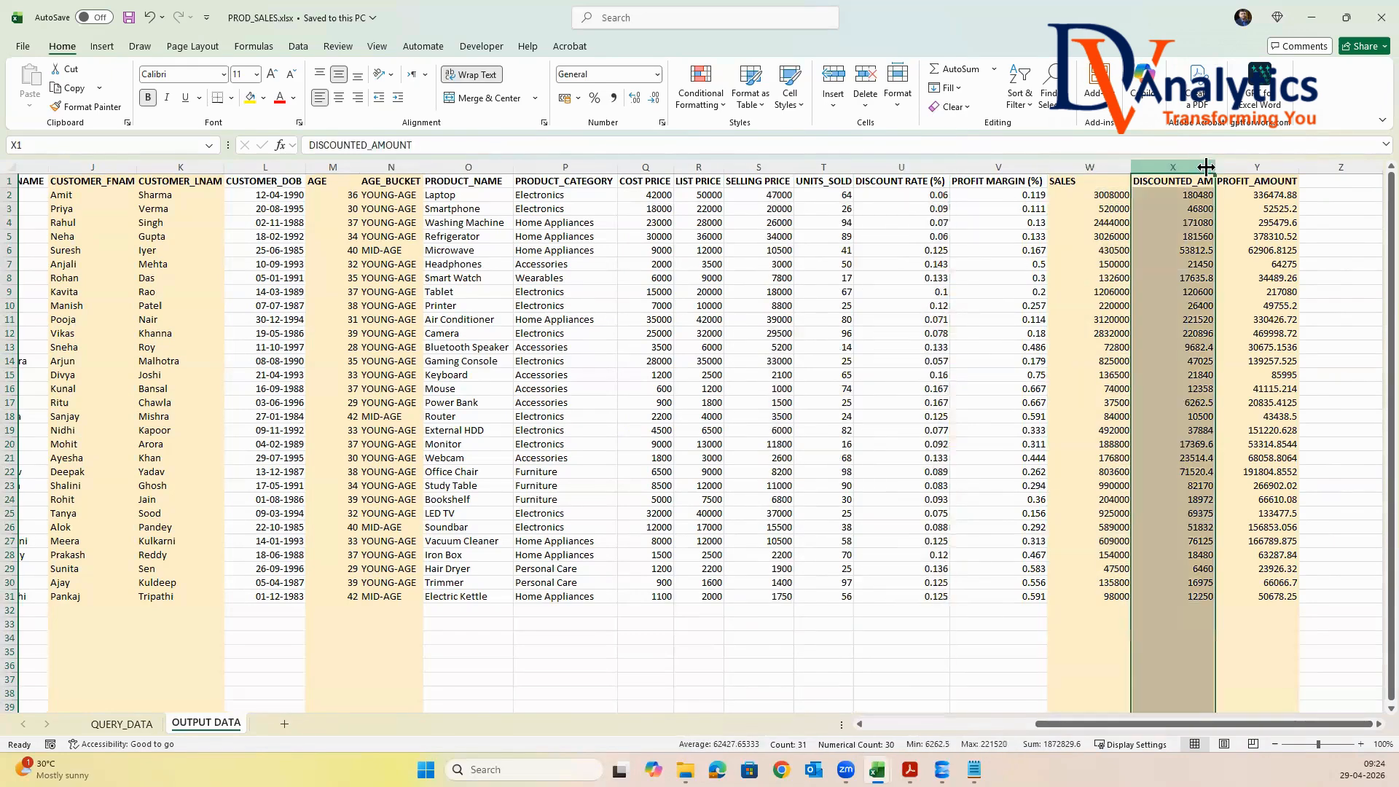
{"action": "double_click", "coordinate": [1223, 167]}
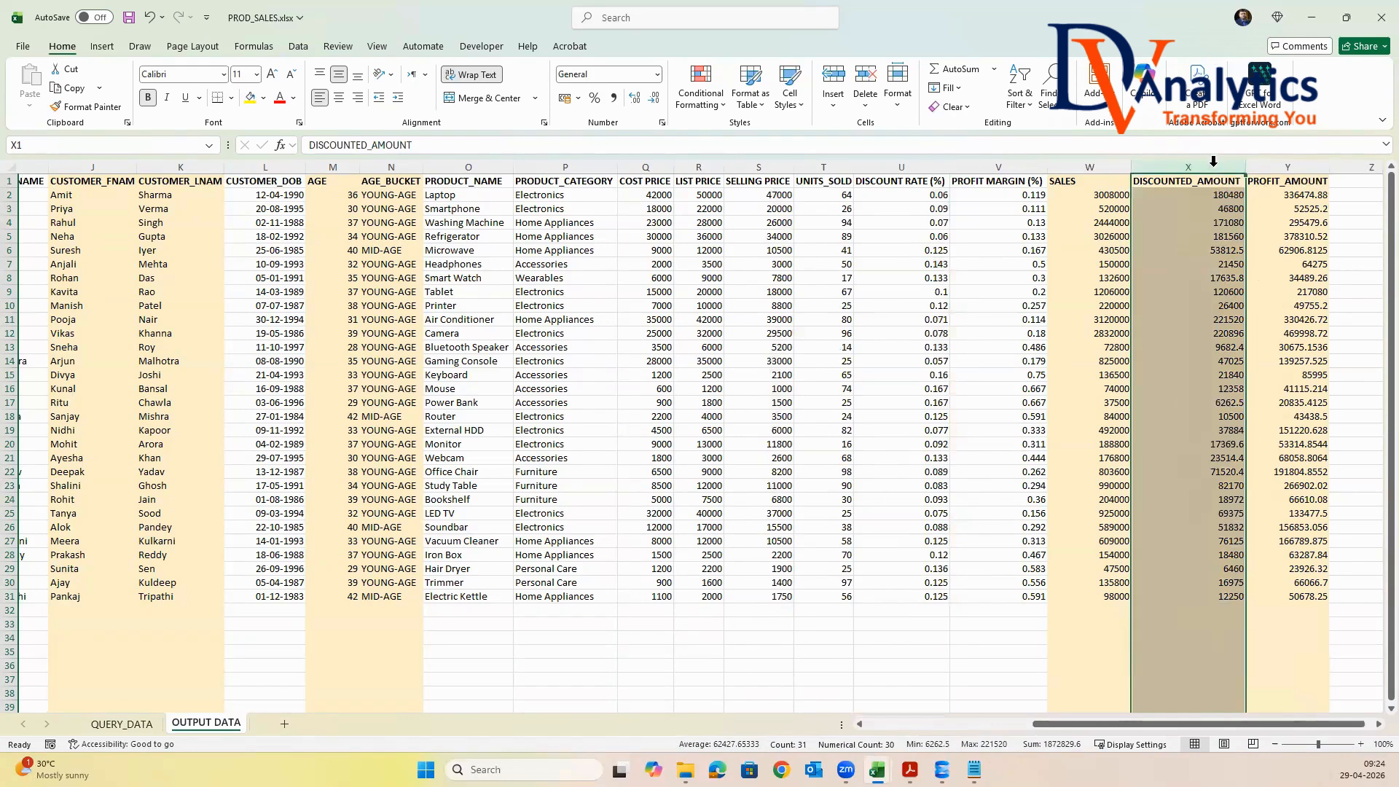
Examine the SALES and PROFIT MARGIN (%) columns together with PROFIT_AMOUNT, and return to the sheet's first columns
{"action": "left_click", "coordinate": [1067, 167]}
{"action": "left_click", "coordinate": [1004, 168]}
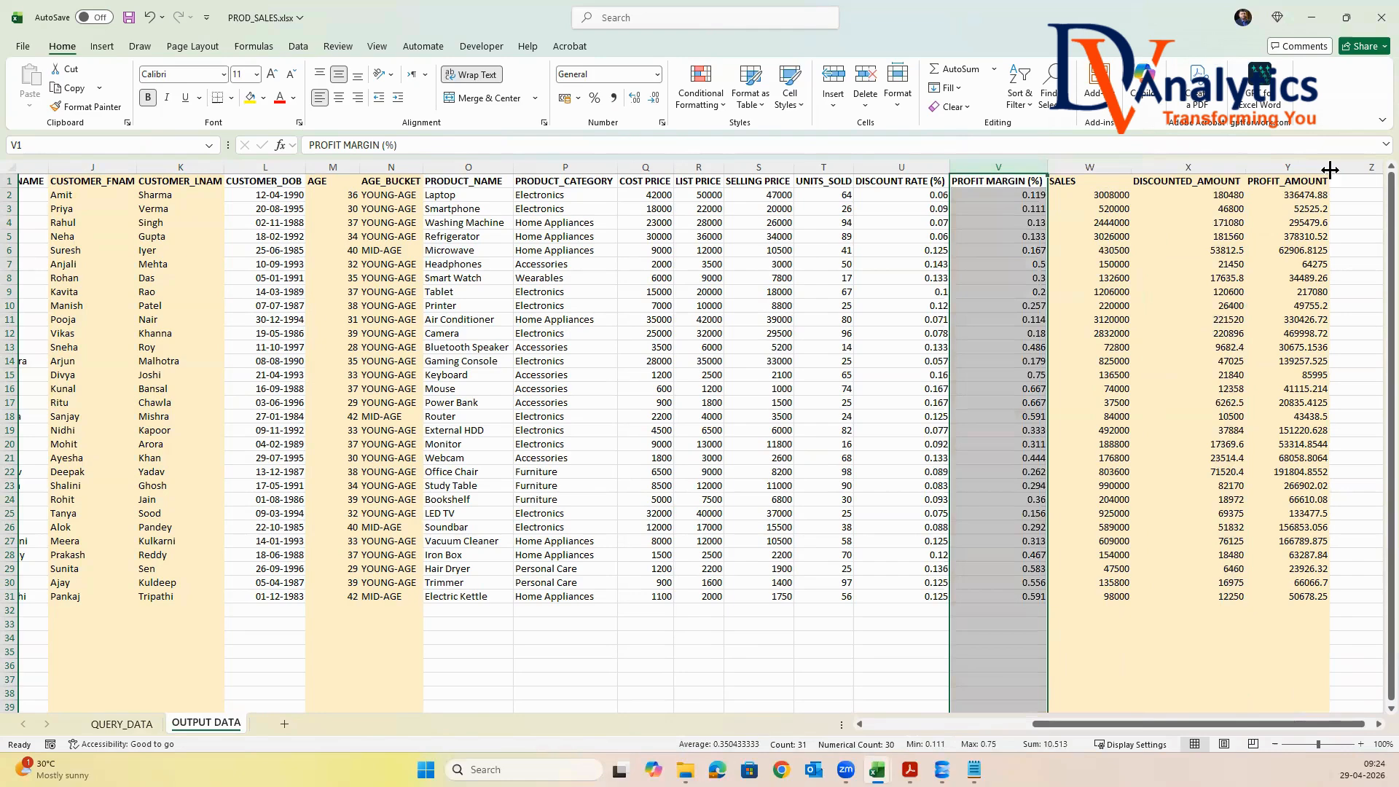
{"action": "left_click", "coordinate": [1300, 167]}
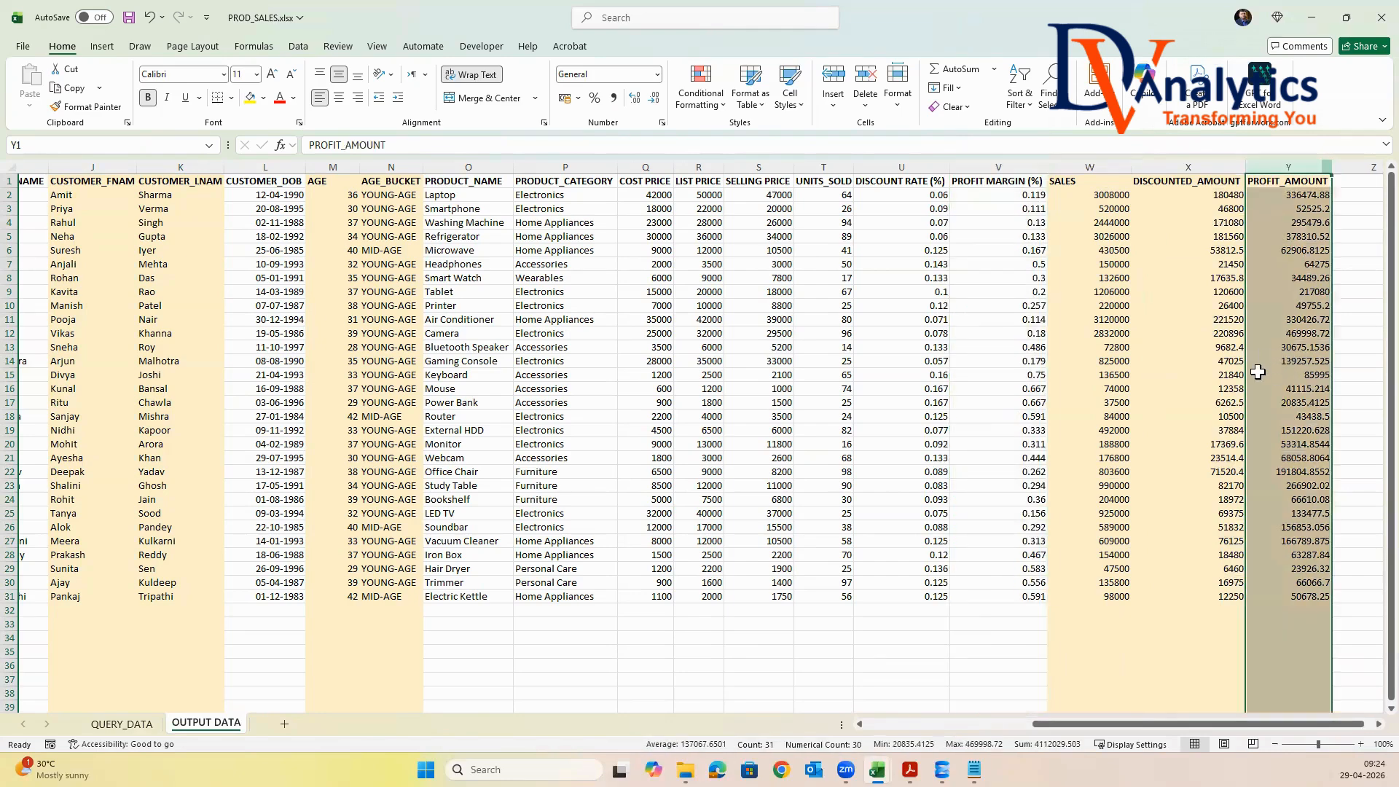
{"action": "left_click_drag", "start_coordinate": [1068, 727], "coordinate": [772, 733]}
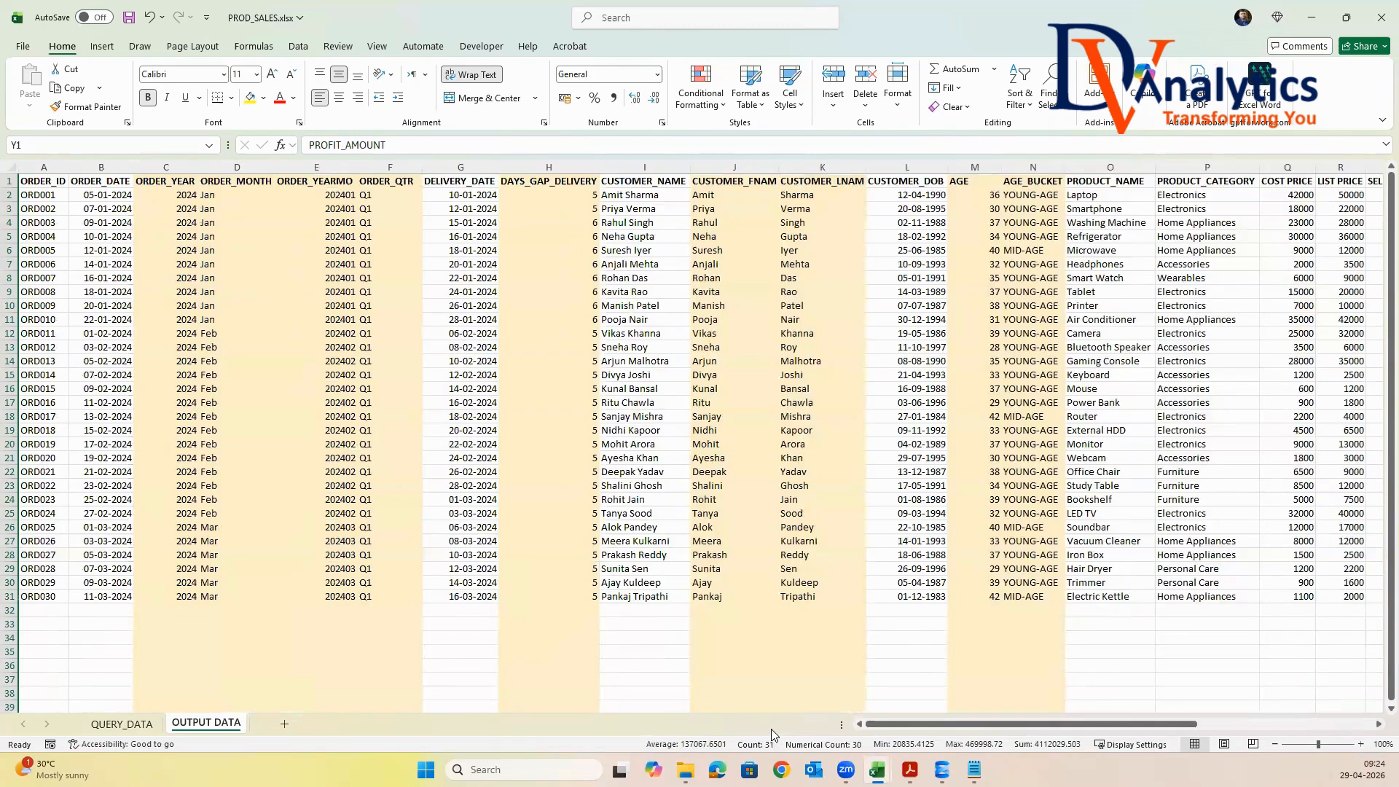
Compare the source column headers on the QUERY_DATA sheet with the full set of headers on the OUTPUT DATA sheet
{"action": "left_click", "coordinate": [134, 724]}
{"action": "left_click_drag", "start_coordinate": [45, 183], "coordinate": [980, 188]}
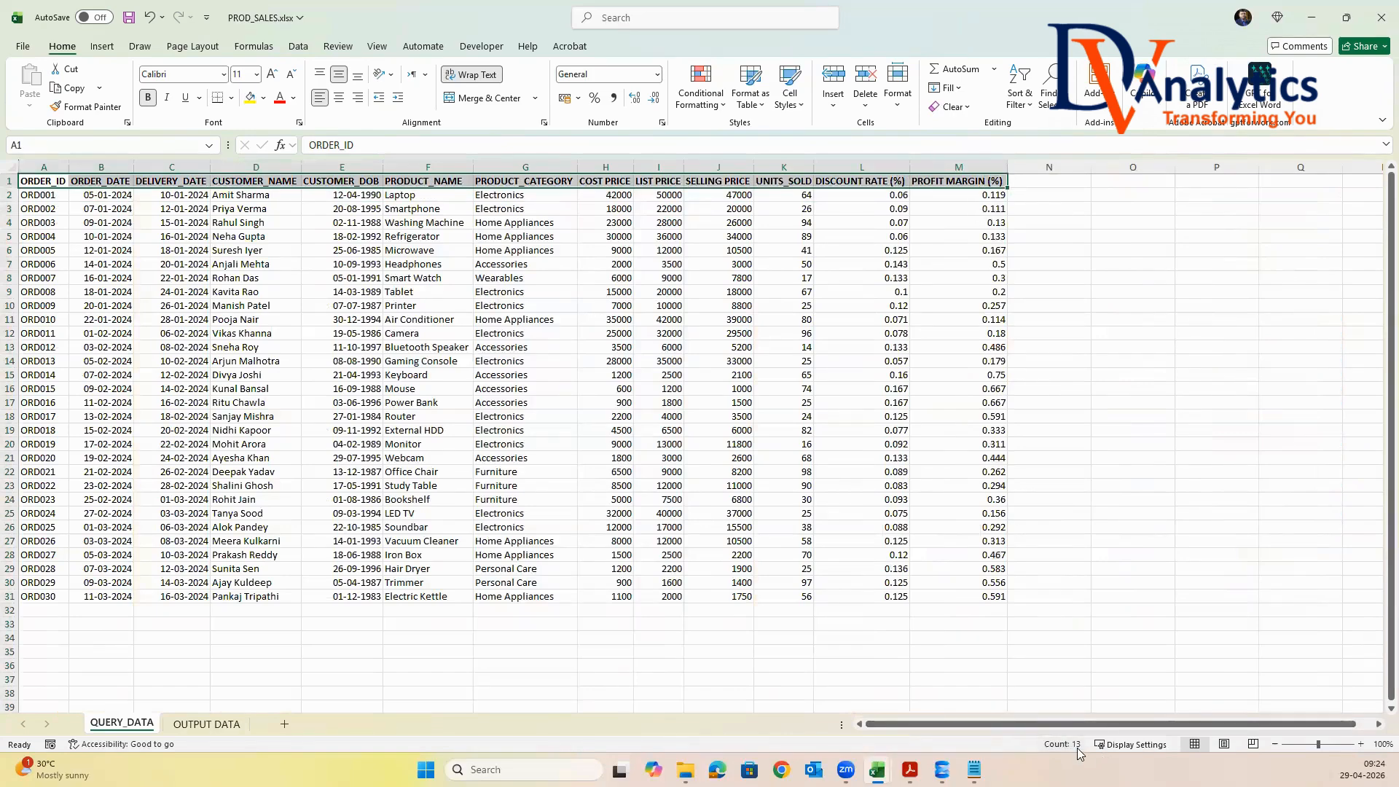
{"action": "left_click", "coordinate": [207, 724]}
{"action": "left_click", "coordinate": [36, 180]}
{"action": "key", "text": "ctrl+shift+Right"}
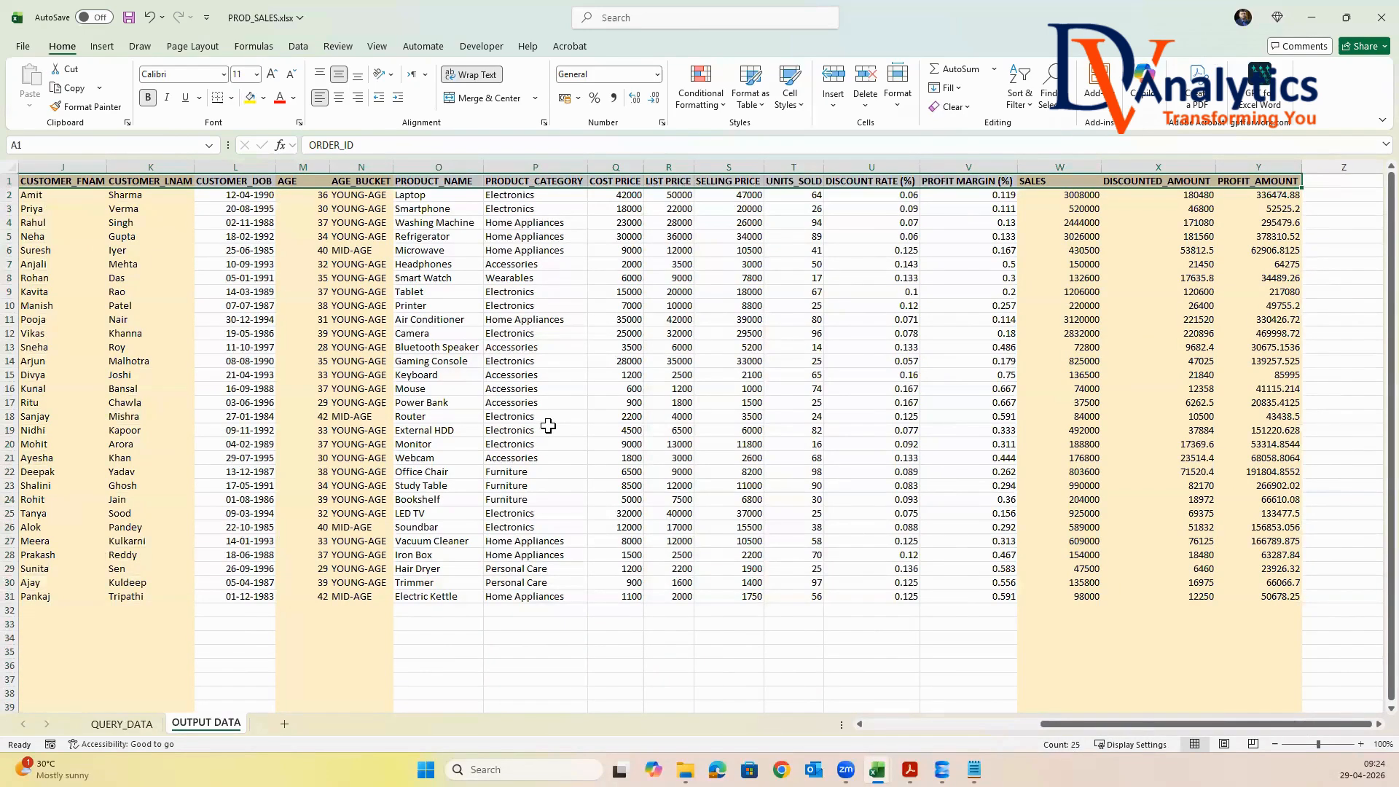
{"action": "left_click_drag", "start_coordinate": [1102, 728], "coordinate": [856, 728]}
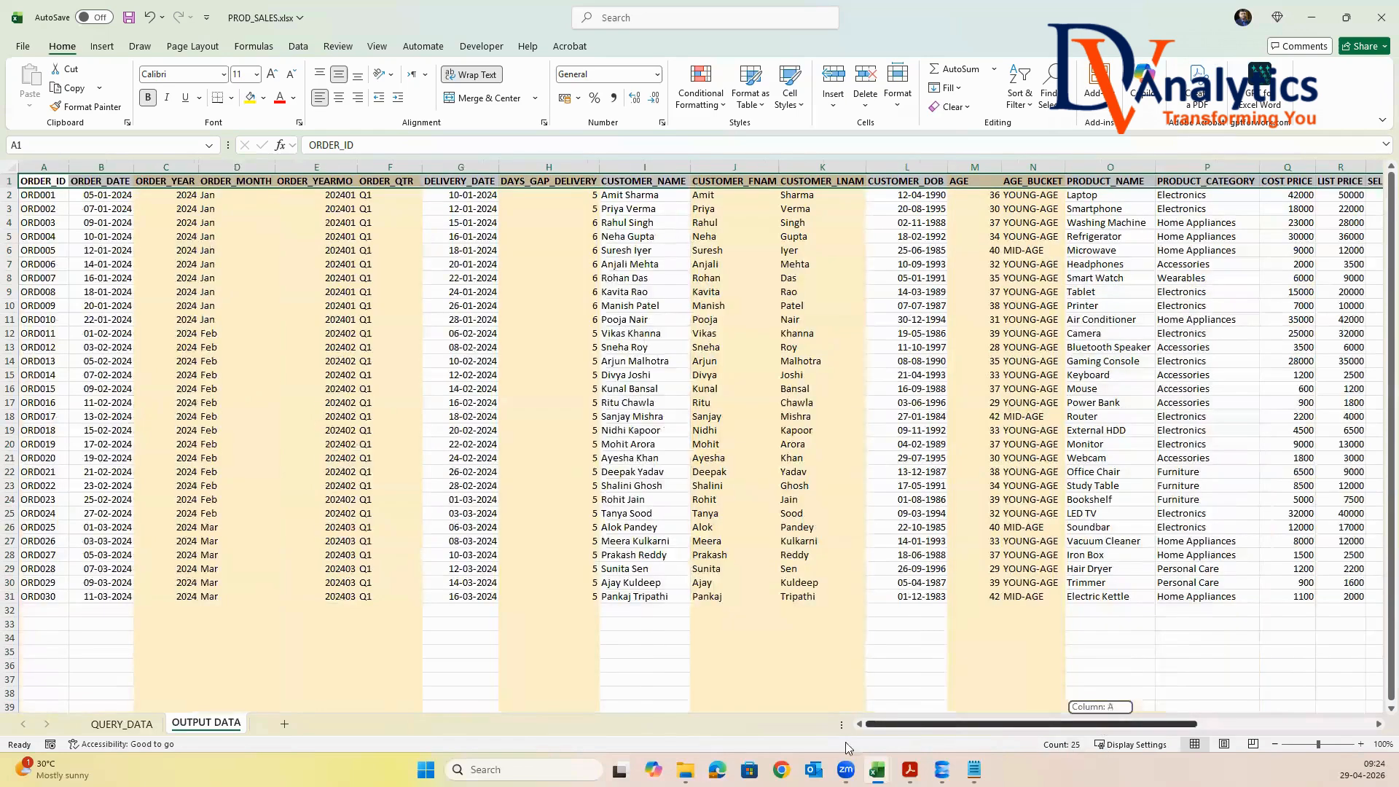
{"action": "left_click", "coordinate": [609, 279]}
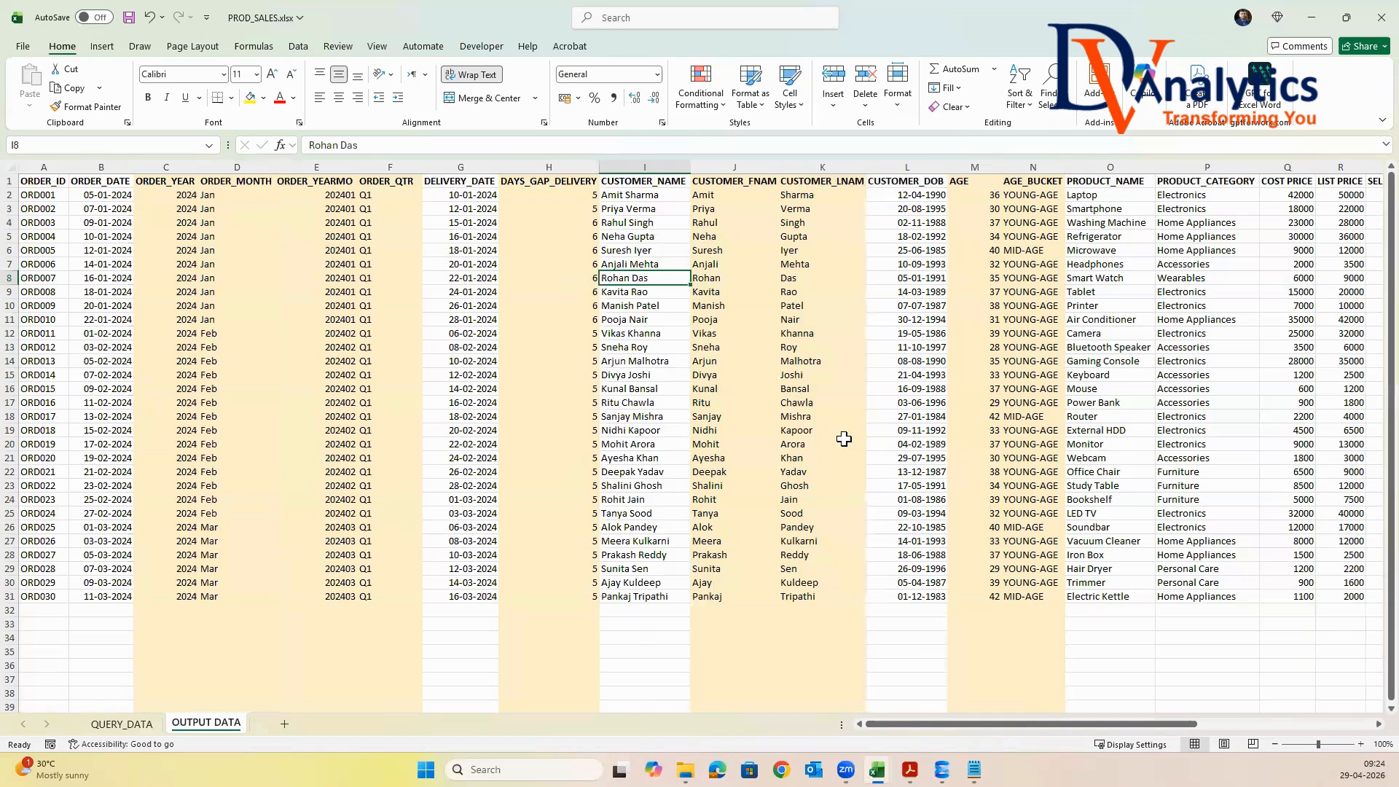
Save and close the PROD_SALES.xlsx workbook, and return to its folder in File Explorer
{"action": "left_click", "coordinate": [694, 455]}
{"action": "key", "text": "ctrl+s"}
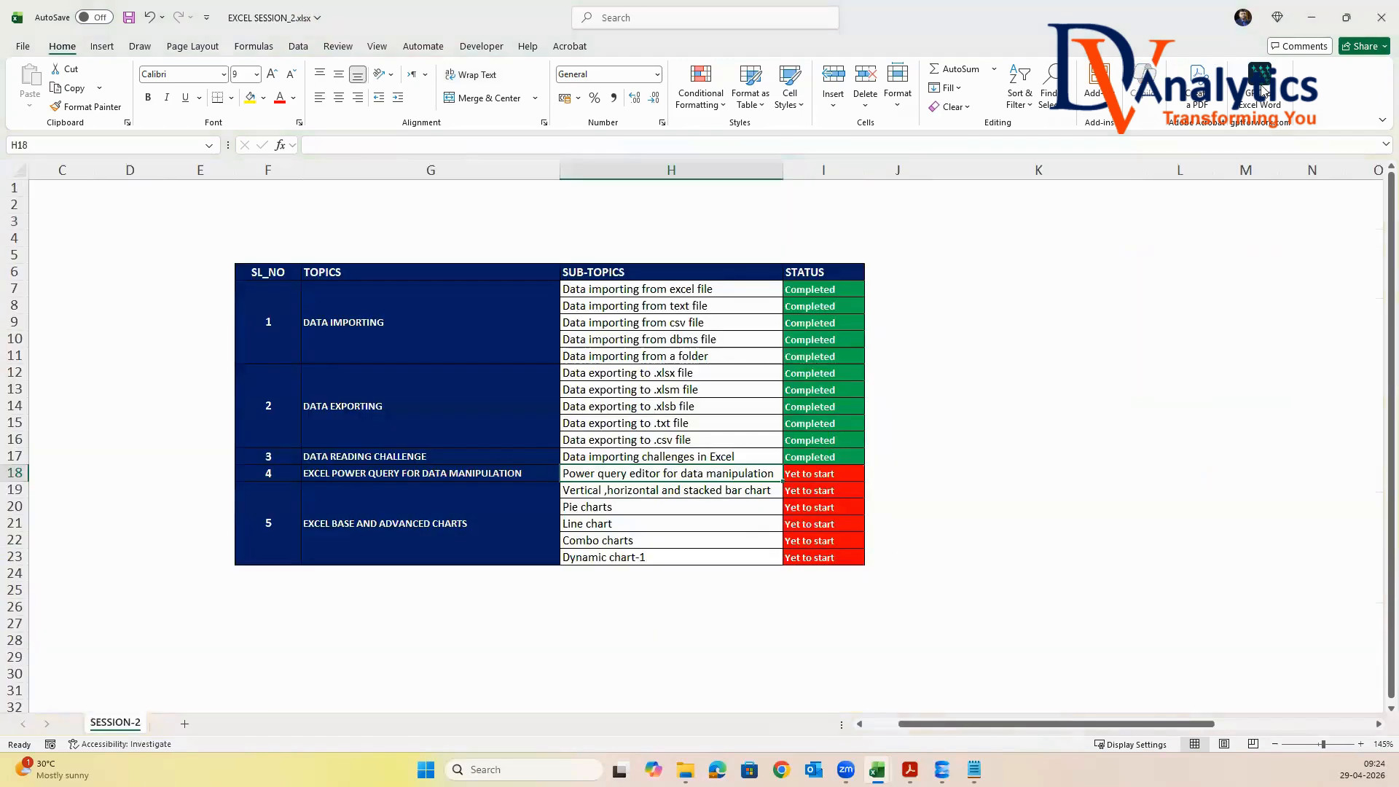
{"action": "left_click", "coordinate": [1381, 16]}
{"action": "left_click", "coordinate": [1315, 16]}
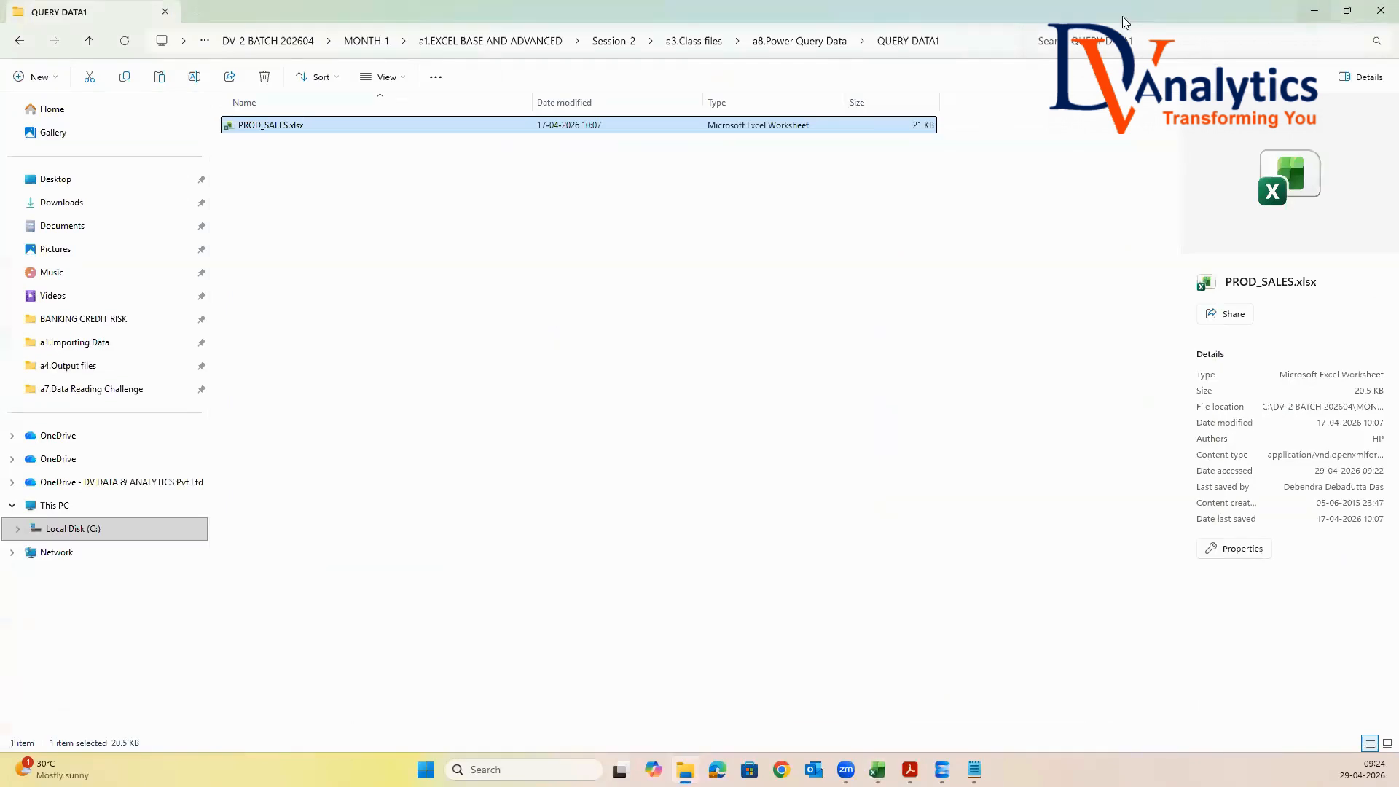
Create a new Excel workbook named POWER QUERY EXAMPLE-1.xlsx in the a8.Power Query Data folder
{"action": "left_click", "coordinate": [829, 44]}
{"action": "right_click", "coordinate": [252, 216]}
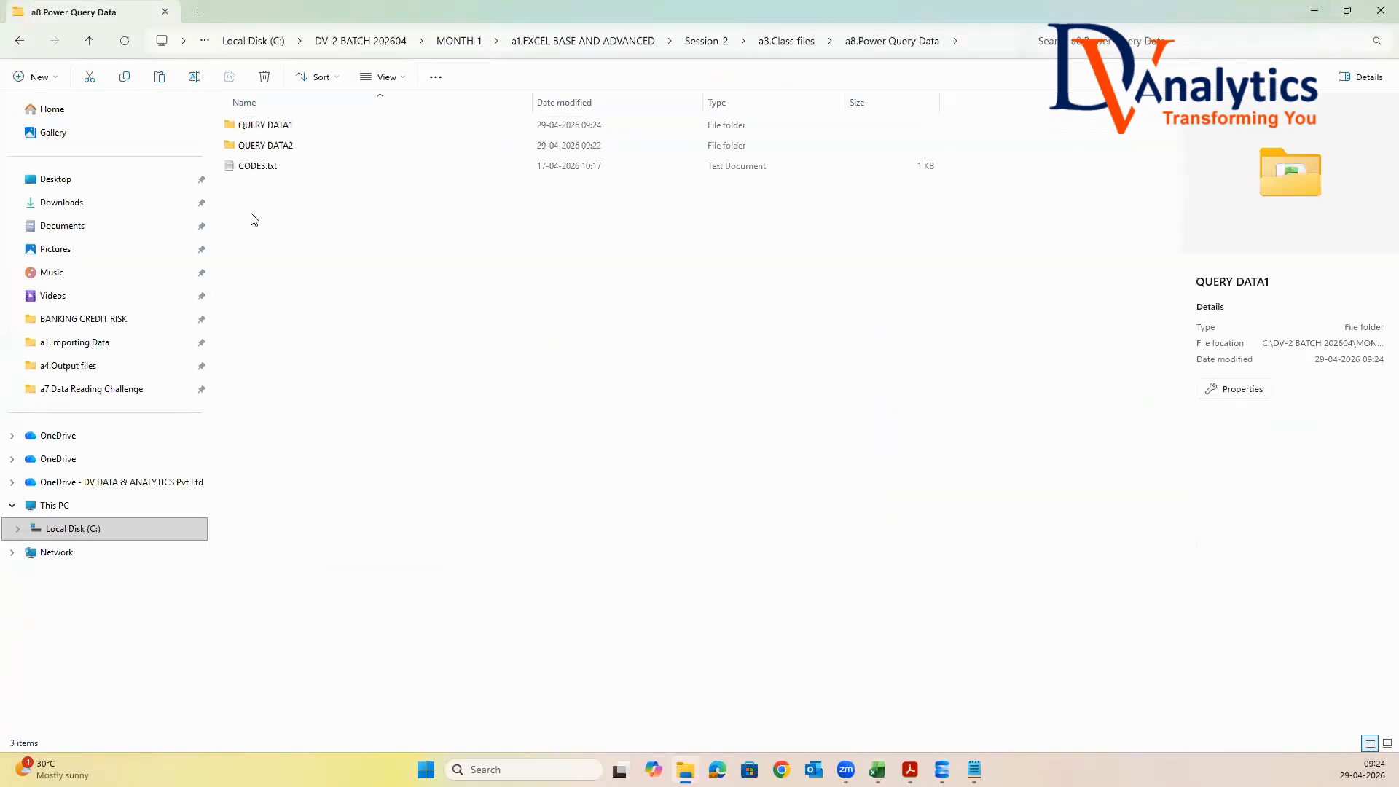
{"action": "mouse_move", "coordinate": [306, 373]}
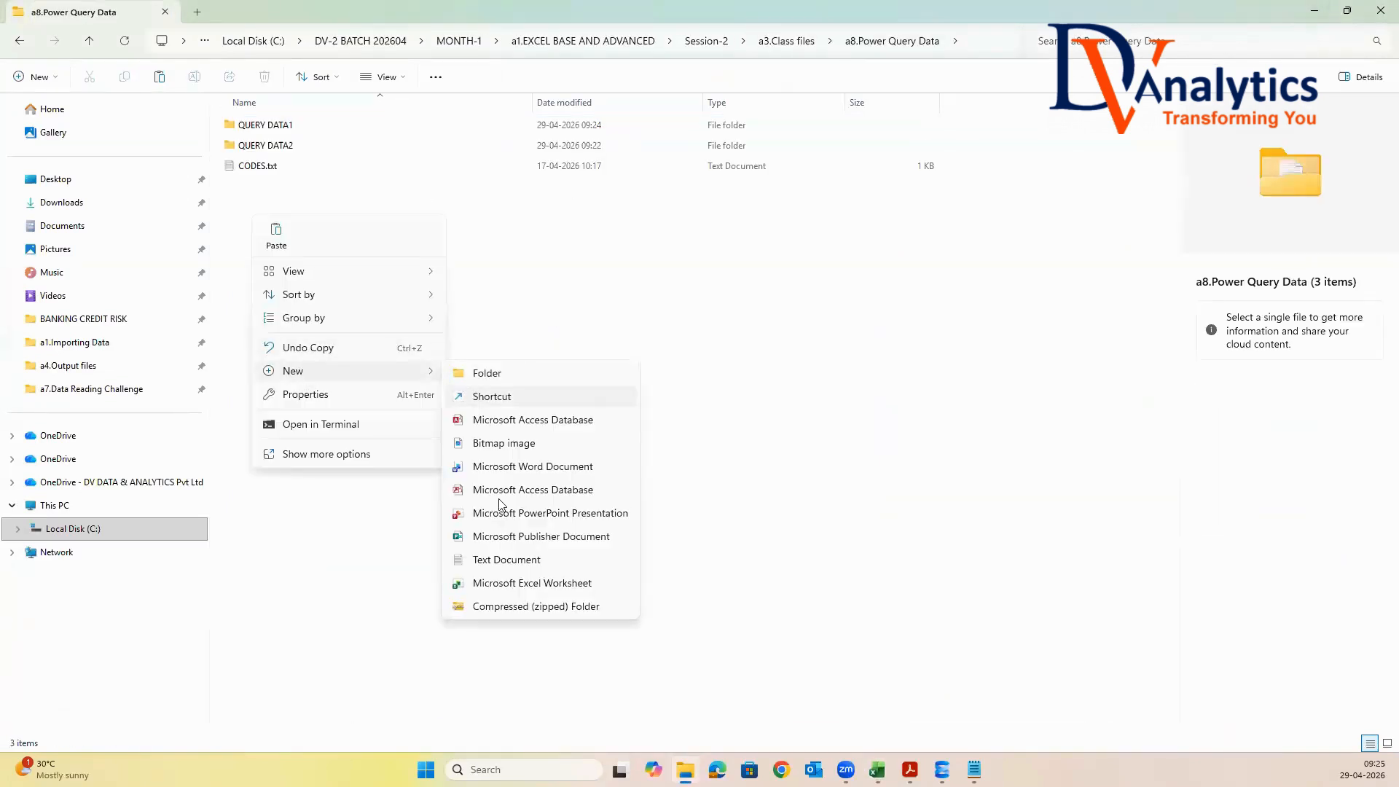
{"action": "left_click", "coordinate": [512, 582]}
{"action": "type", "text": "POWER QU"}
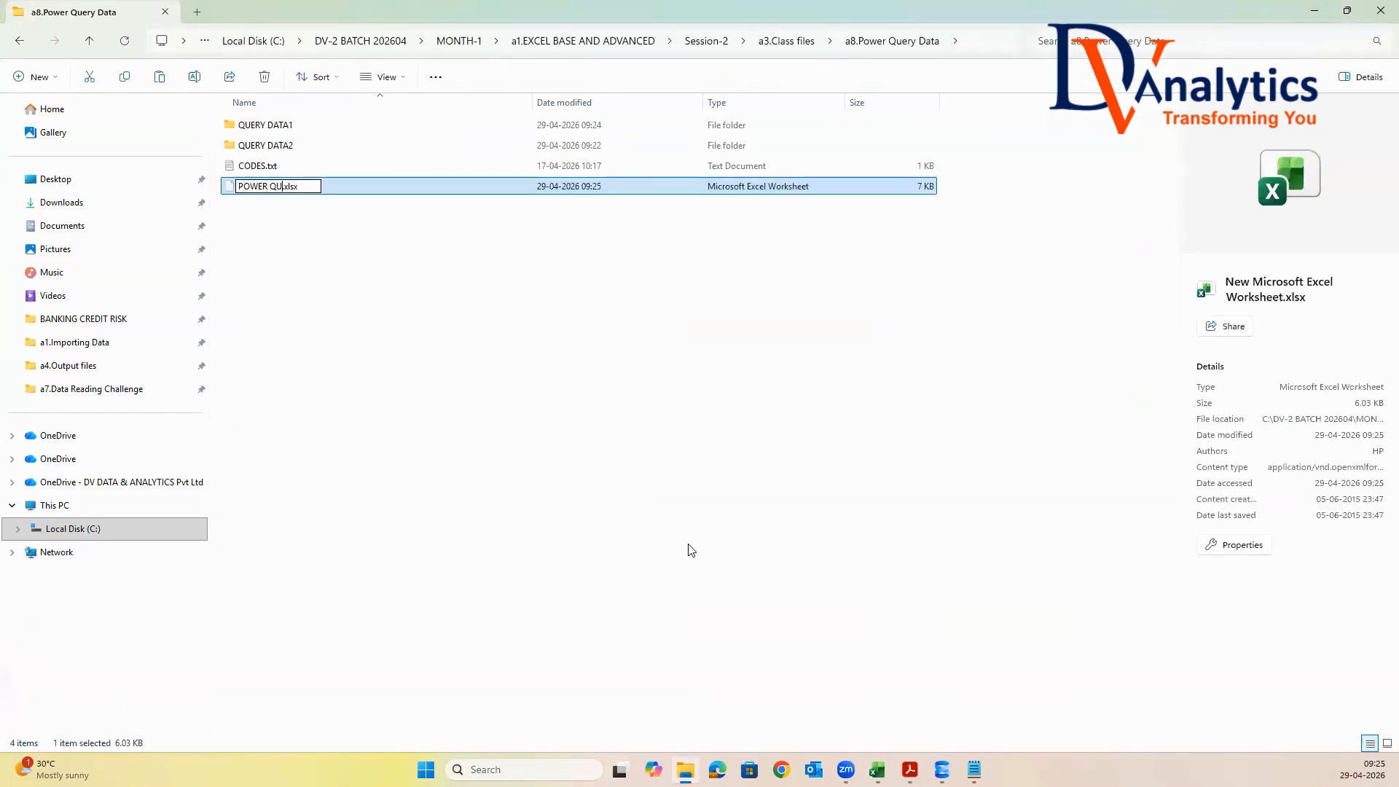
{"action": "type", "text": "ERY EXAMPLE-1"}
{"action": "left_click", "coordinate": [687, 523]}
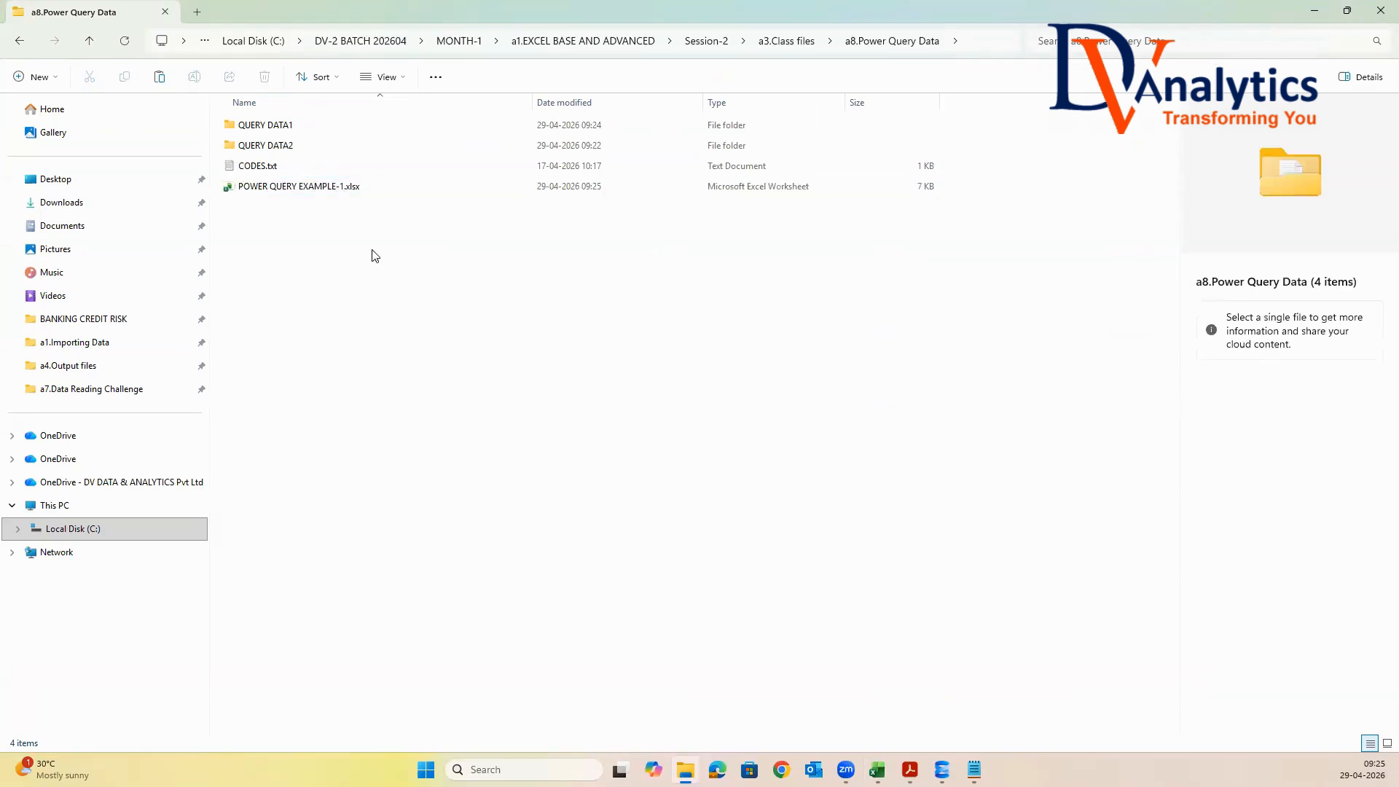
Open POWER QUERY EXAMPLE-1.xlsx and import the PROD_SALES.xlsx workbook from the QUERY DATA1 folder inside a8.Power Query Data
{"action": "double_click", "coordinate": [287, 191]}
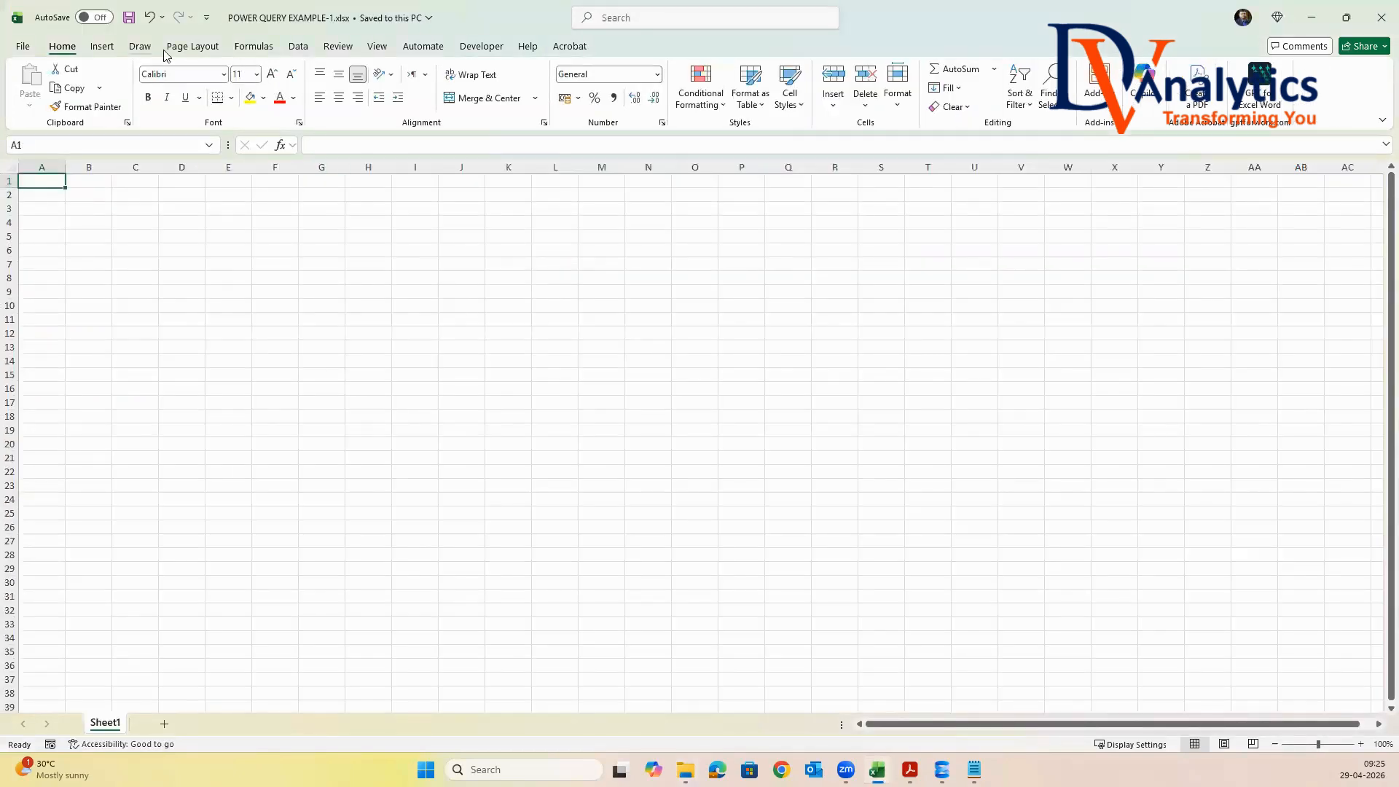
{"action": "left_click", "coordinate": [298, 49]}
{"action": "left_click", "coordinate": [30, 88]}
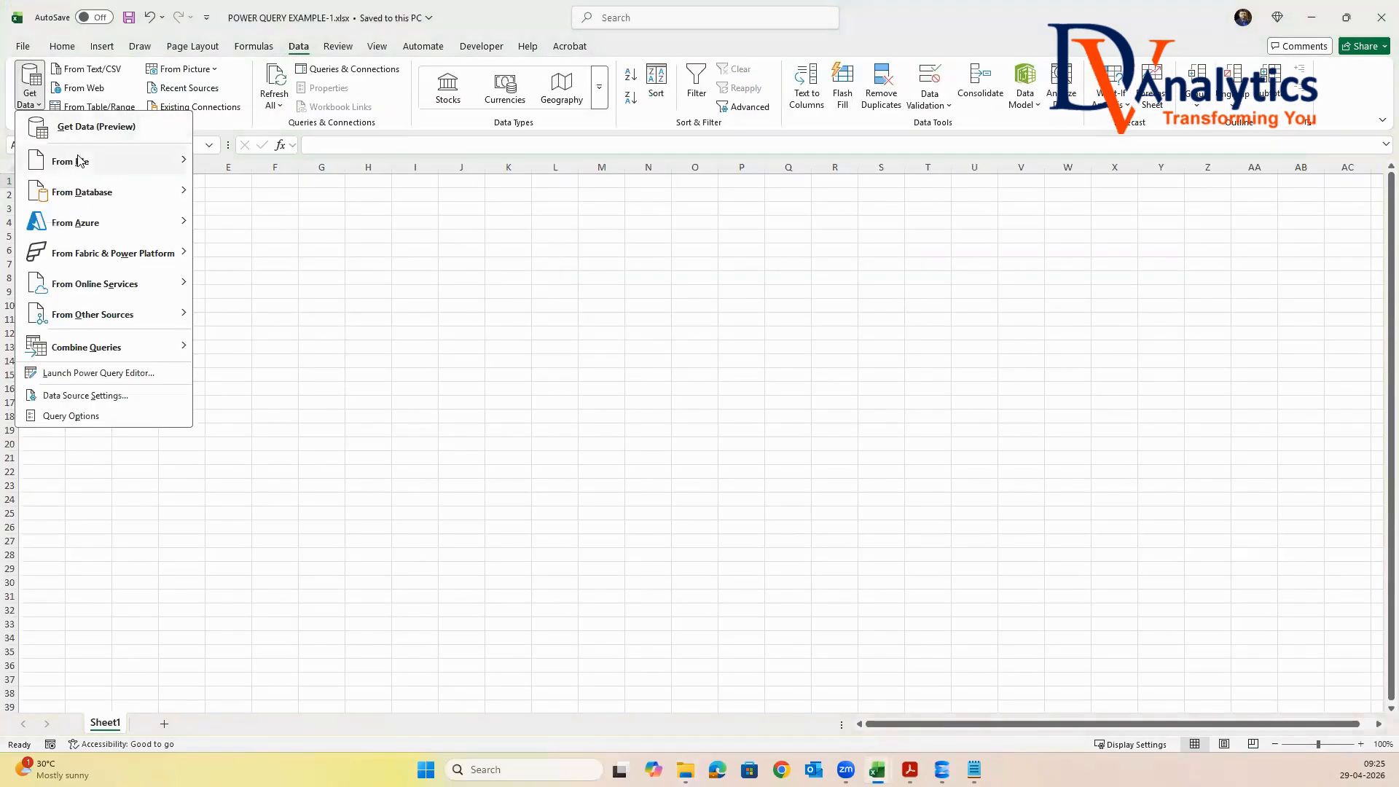
{"action": "mouse_move", "coordinate": [109, 163]}
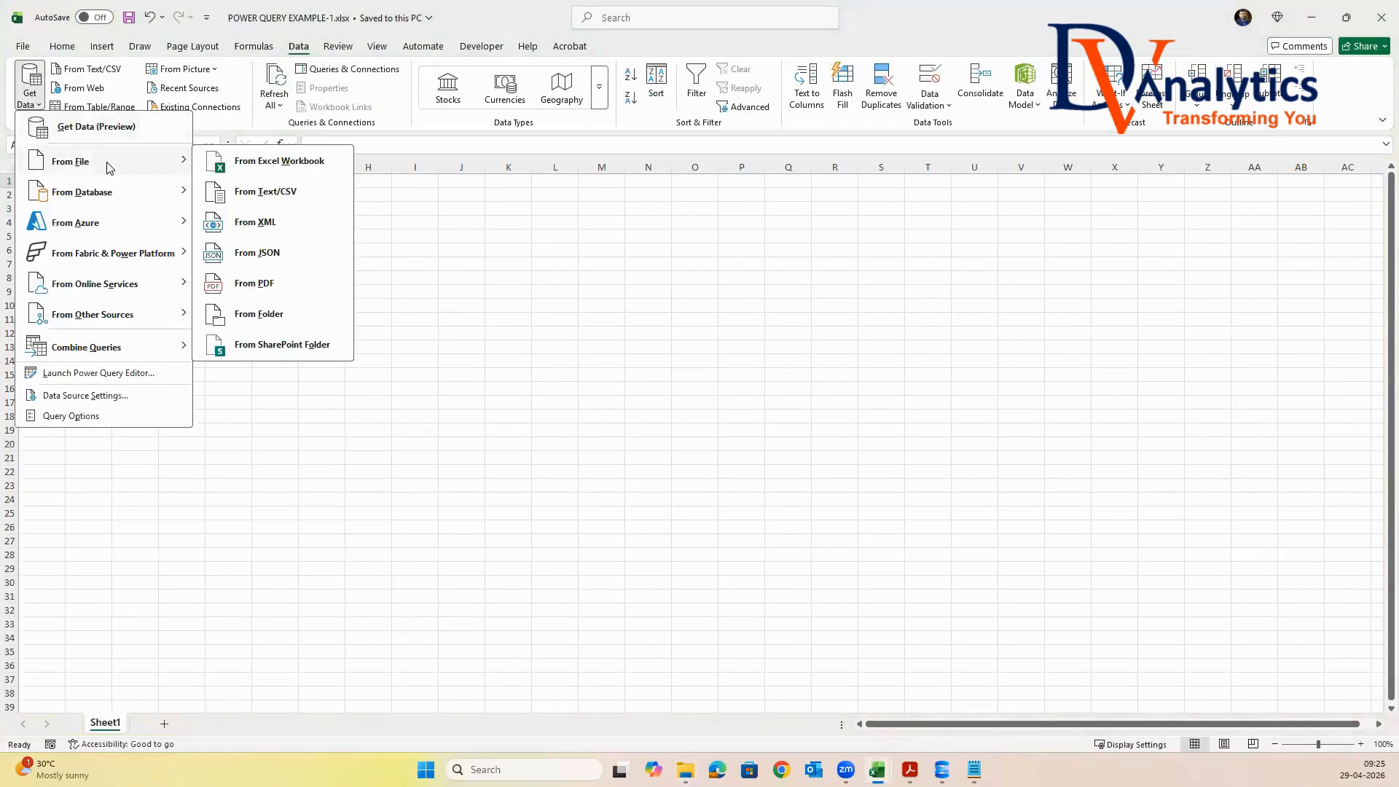
{"action": "left_click", "coordinate": [264, 163]}
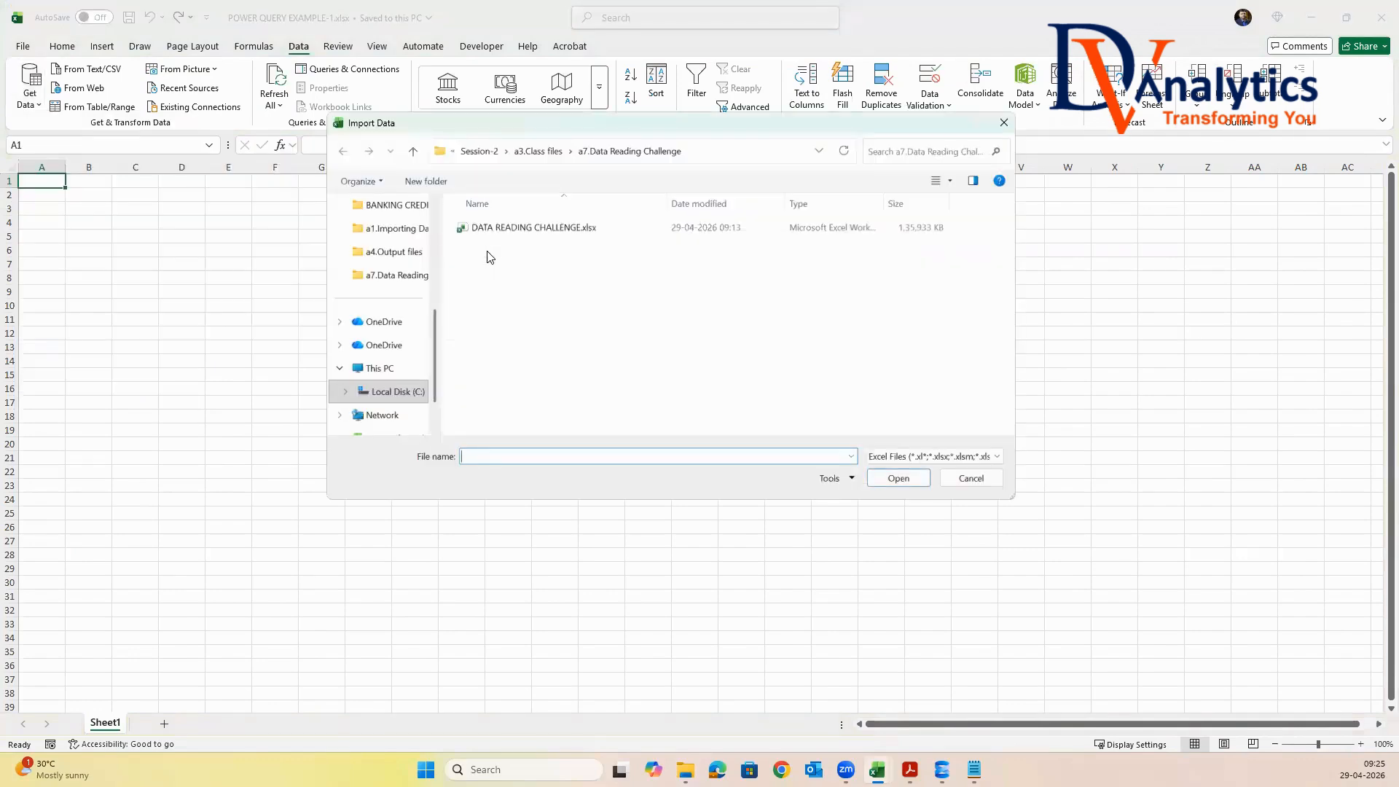
{"action": "left_click", "coordinate": [538, 151]}
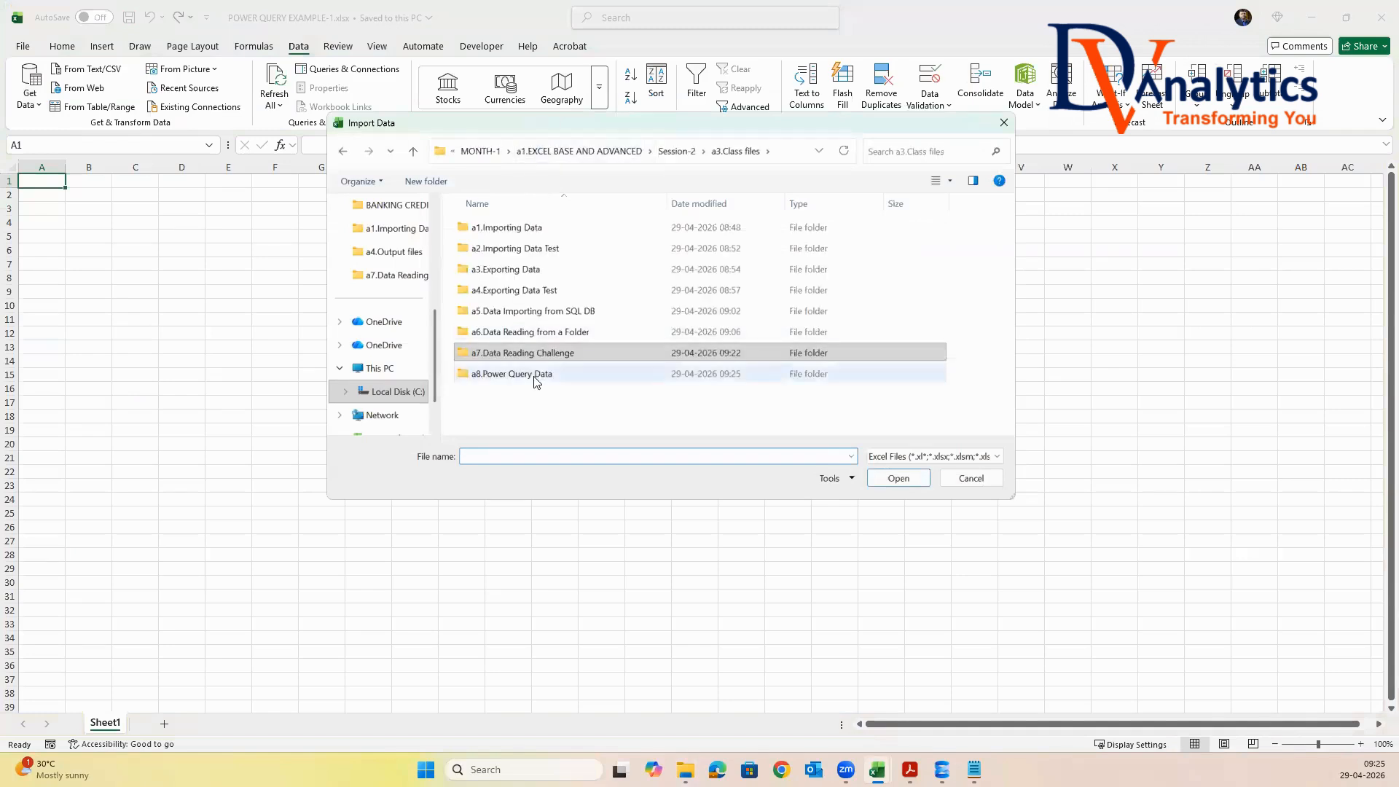
{"action": "double_click", "coordinate": [535, 374]}
{"action": "double_click", "coordinate": [514, 227]}
{"action": "left_click", "coordinate": [513, 231]}
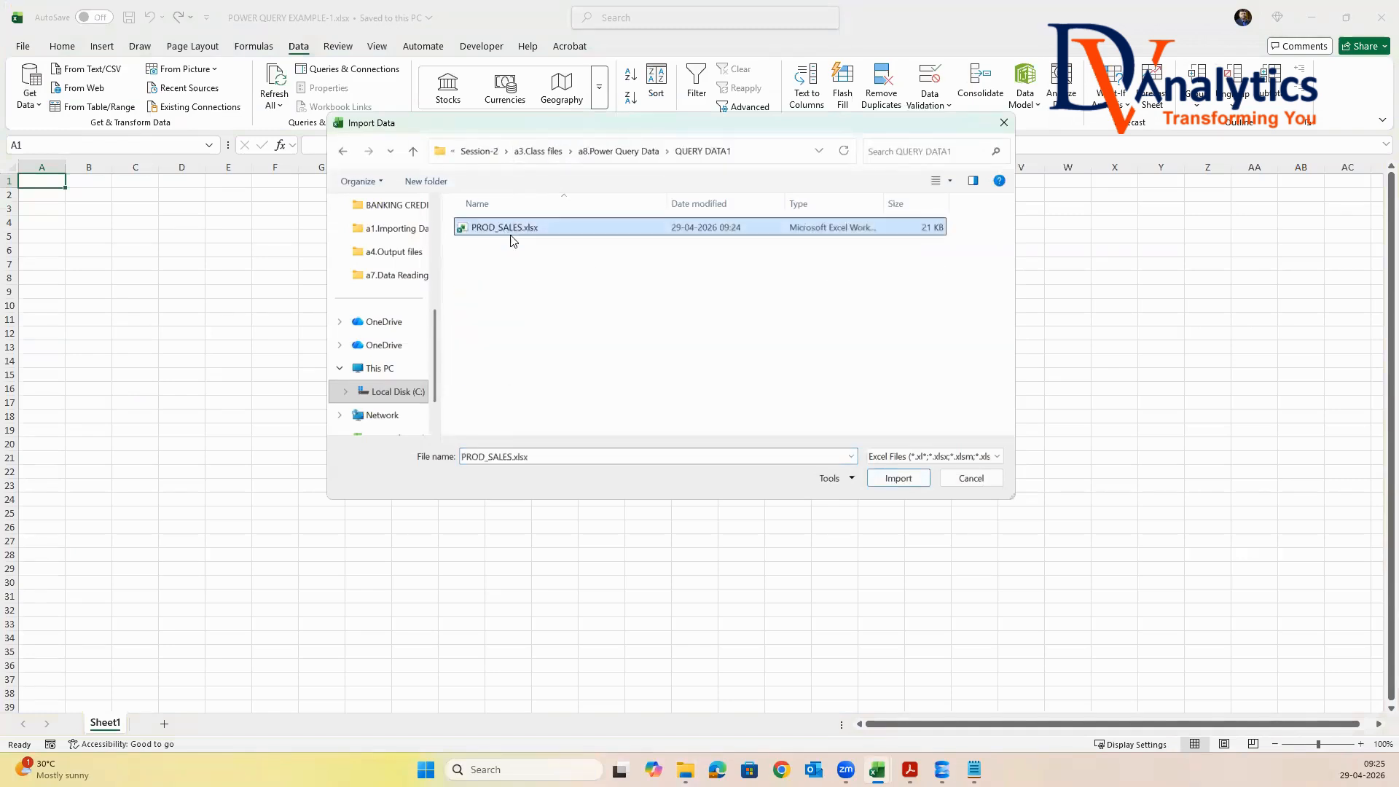
{"action": "left_click", "coordinate": [898, 478]}
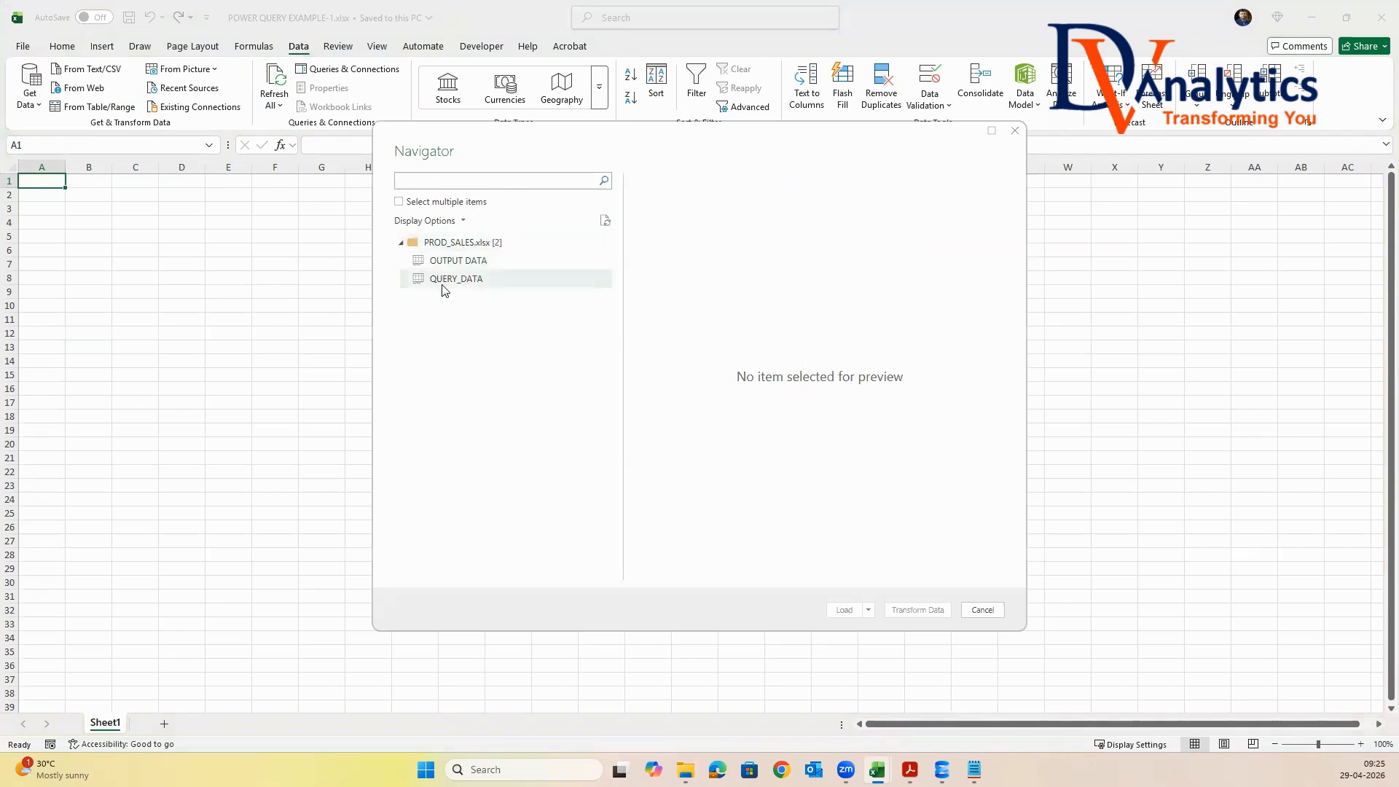
Allow multiple items, include only the QUERY_DATA sheet, and load it into the Power Query Editor for transformation
{"action": "left_click", "coordinate": [399, 202]}
{"action": "left_click", "coordinate": [416, 280]}
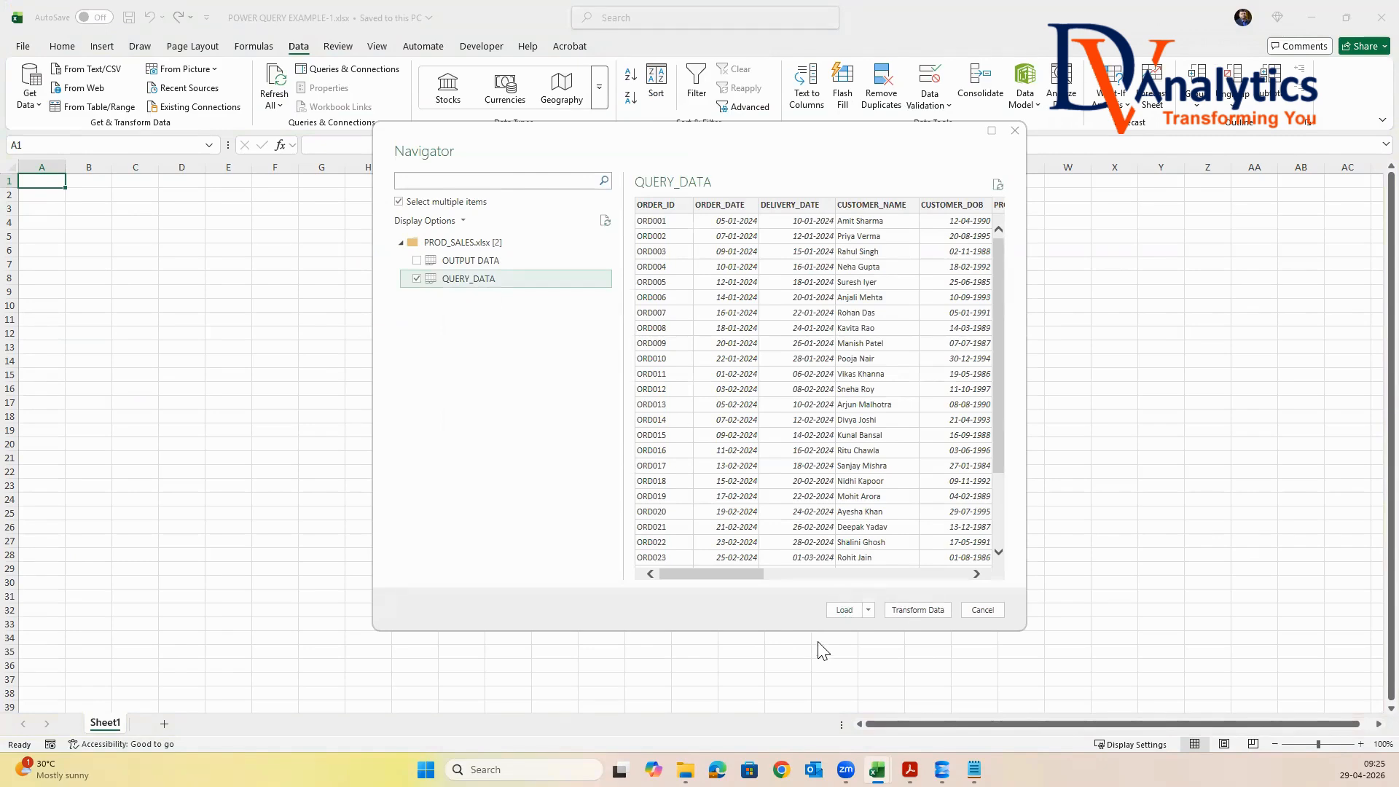
{"action": "left_click", "coordinate": [915, 610]}
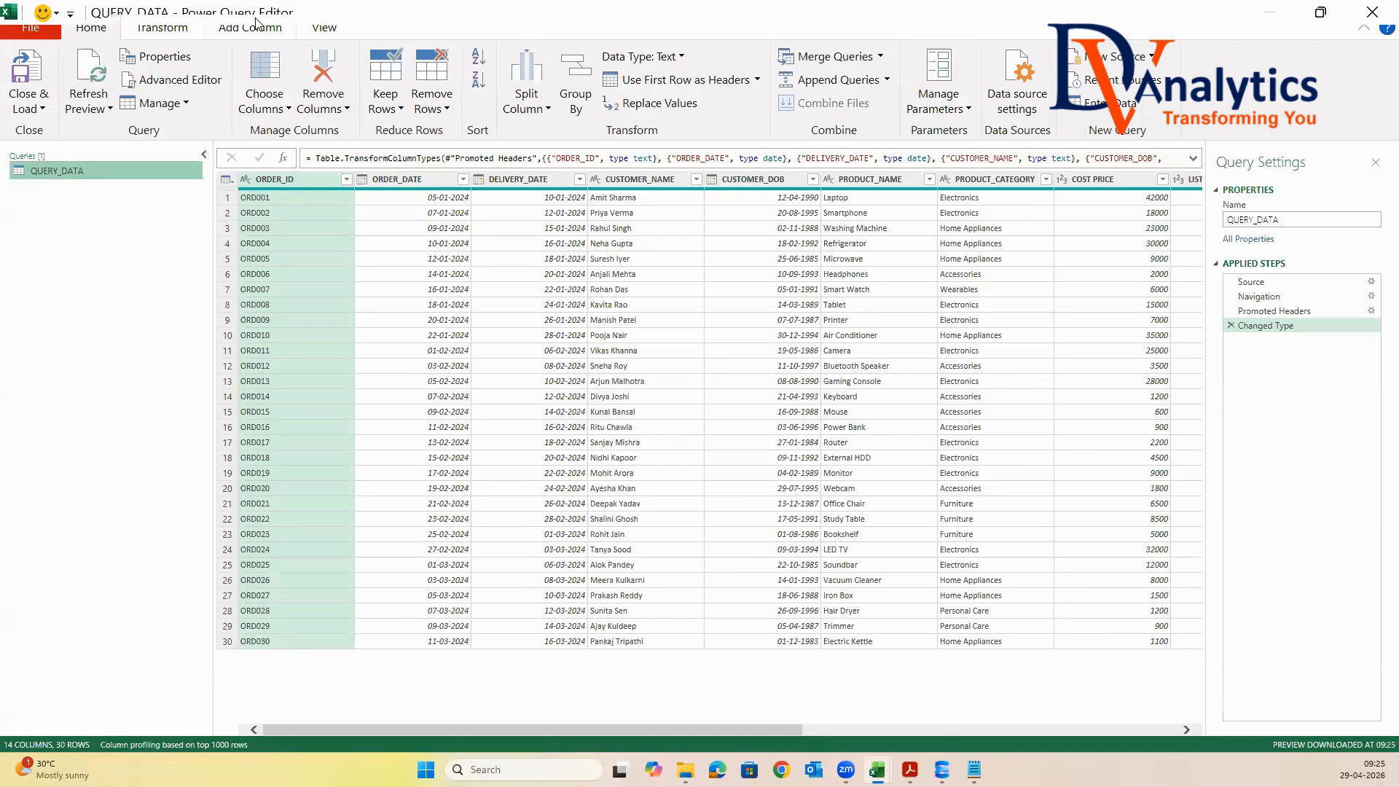
Rename the QUERY_DATA query as PROD_SALES
{"action": "left_click", "coordinate": [1297, 219]}
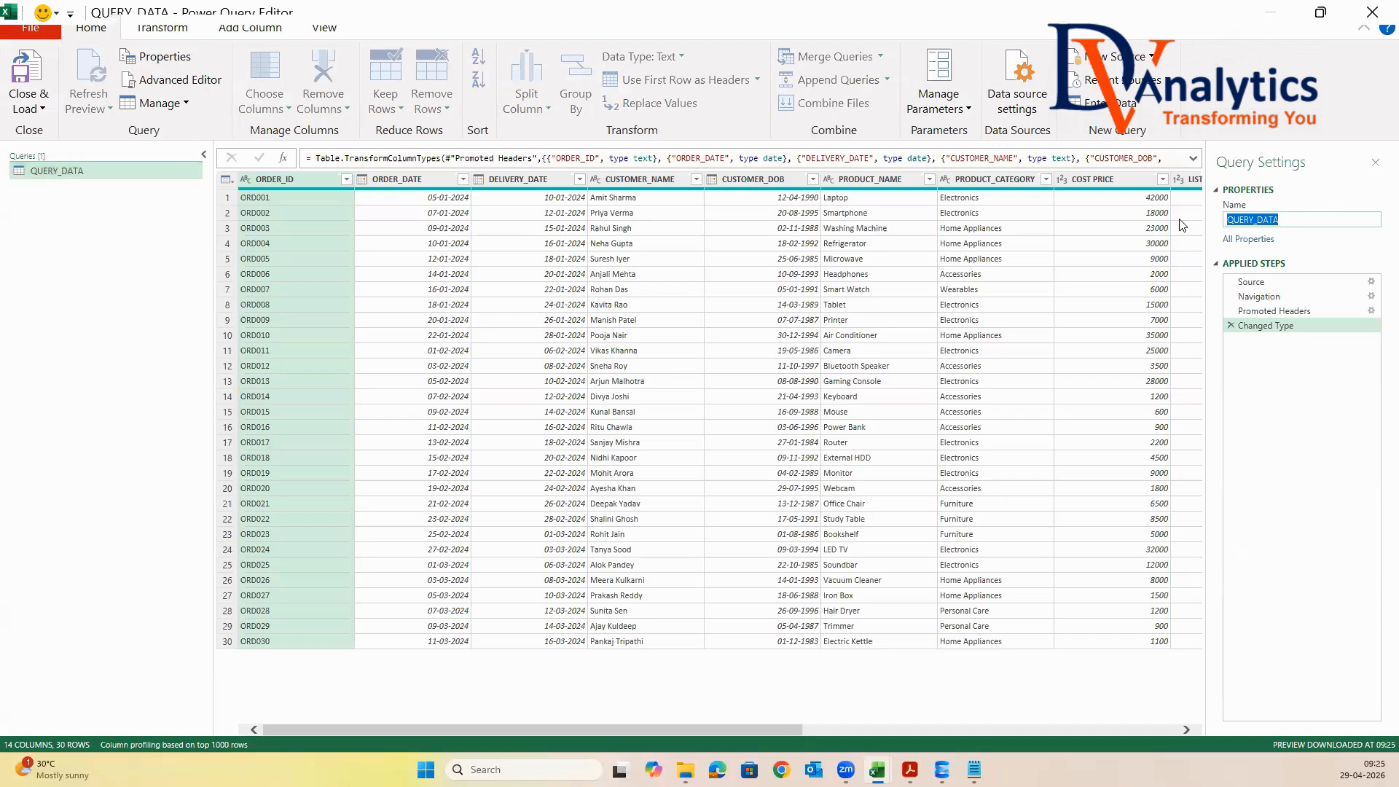
{"action": "type", "text": "PROD_SALES"}
{"action": "key", "text": "Return"}
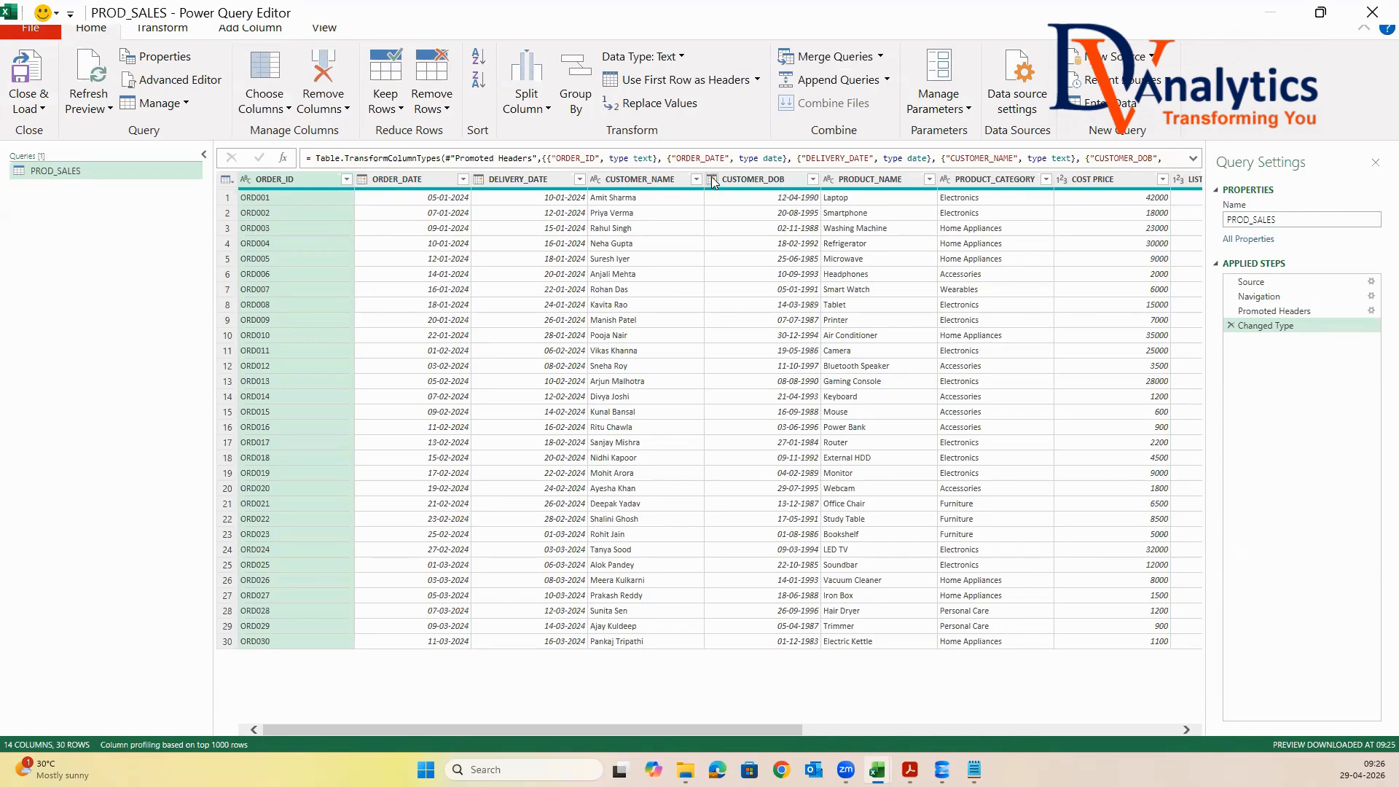
Remove the empty Column14 from the end of the query, and select the ORDER_DATE column
{"action": "left_click_drag", "start_coordinate": [755, 729], "coordinate": [949, 686]}
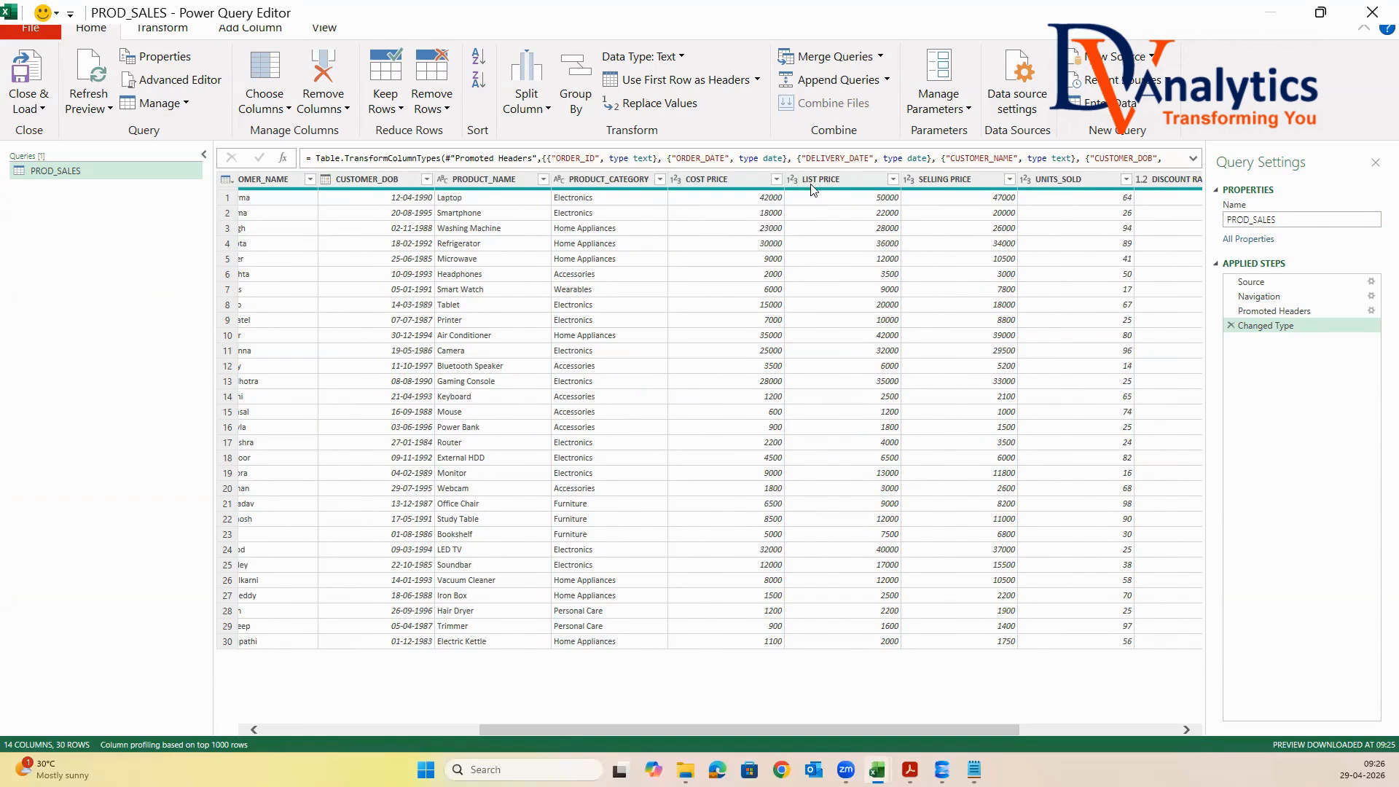
{"action": "left_click_drag", "start_coordinate": [961, 733], "coordinate": [1106, 725]}
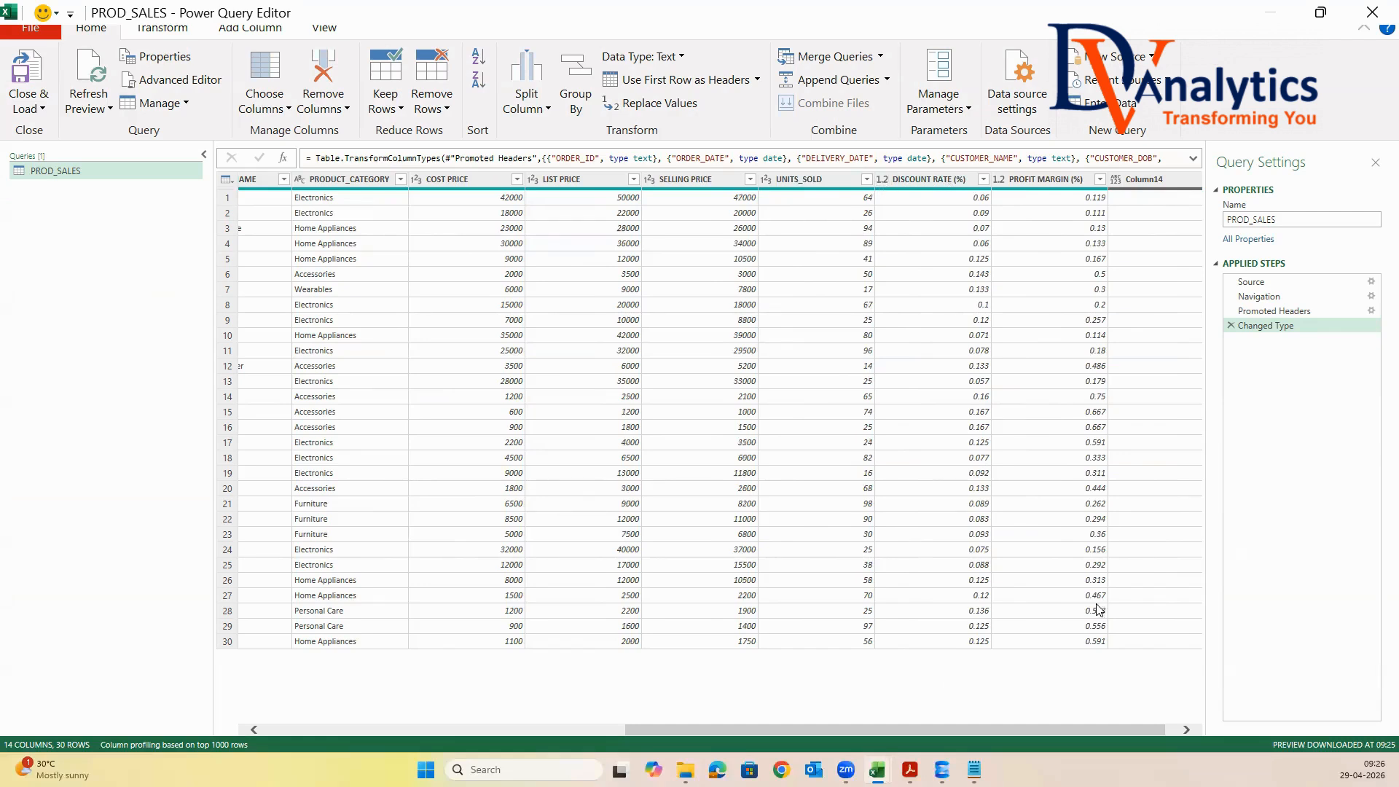
{"action": "scroll", "coordinate": [1131, 728], "scroll_direction": "right", "scroll_amount": 1}
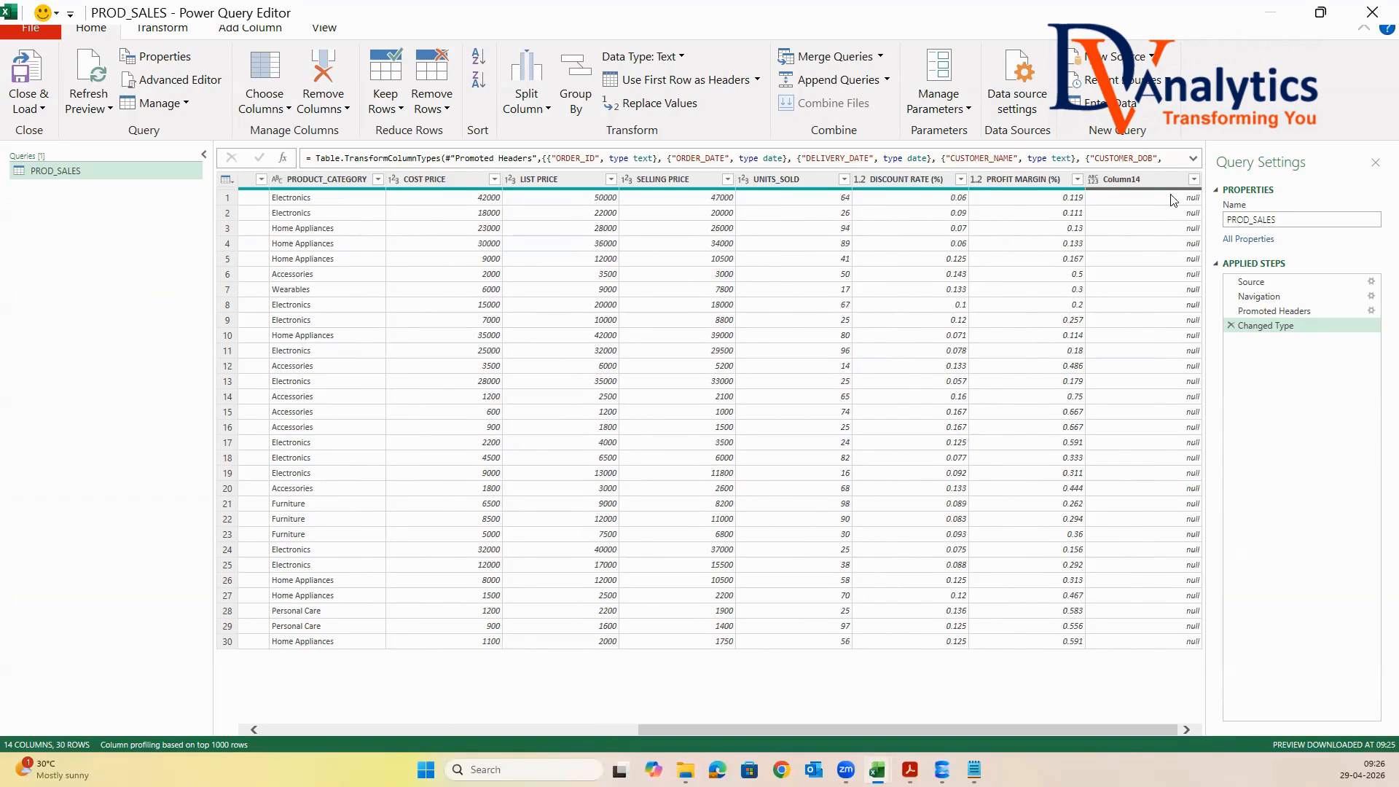
{"action": "left_click", "coordinate": [1149, 181]}
{"action": "right_click", "coordinate": [1147, 178]}
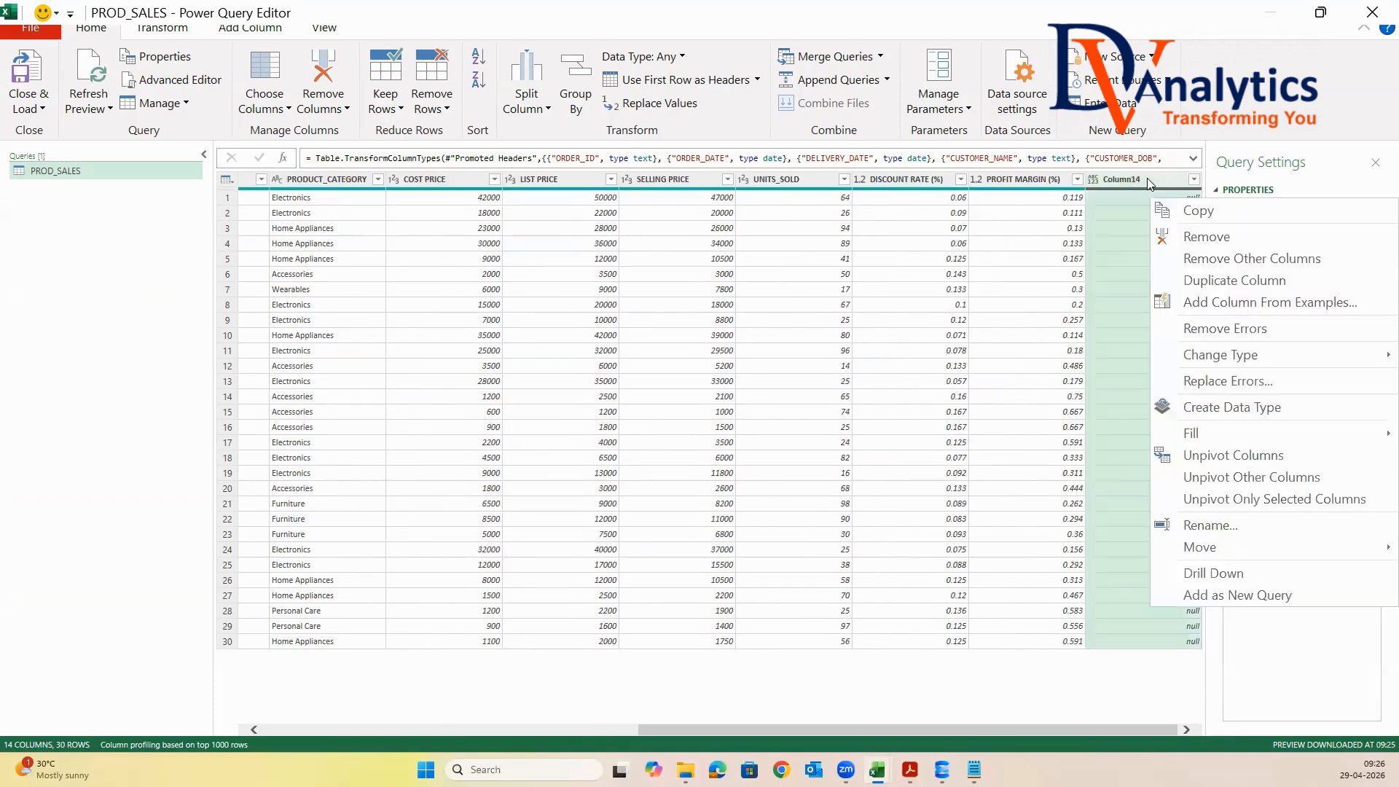
{"action": "left_click", "coordinate": [1203, 238]}
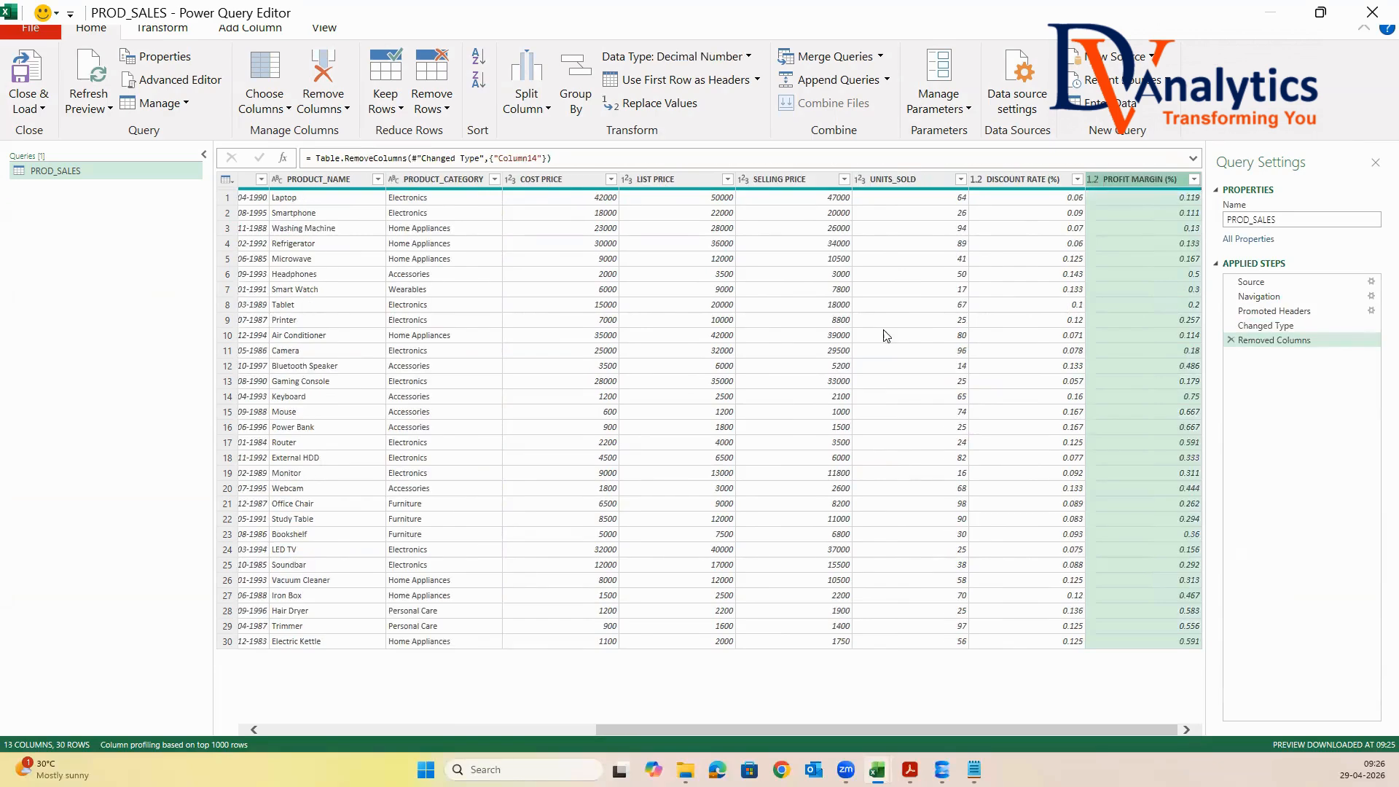
{"action": "left_click_drag", "start_coordinate": [887, 729], "coordinate": [425, 696]}
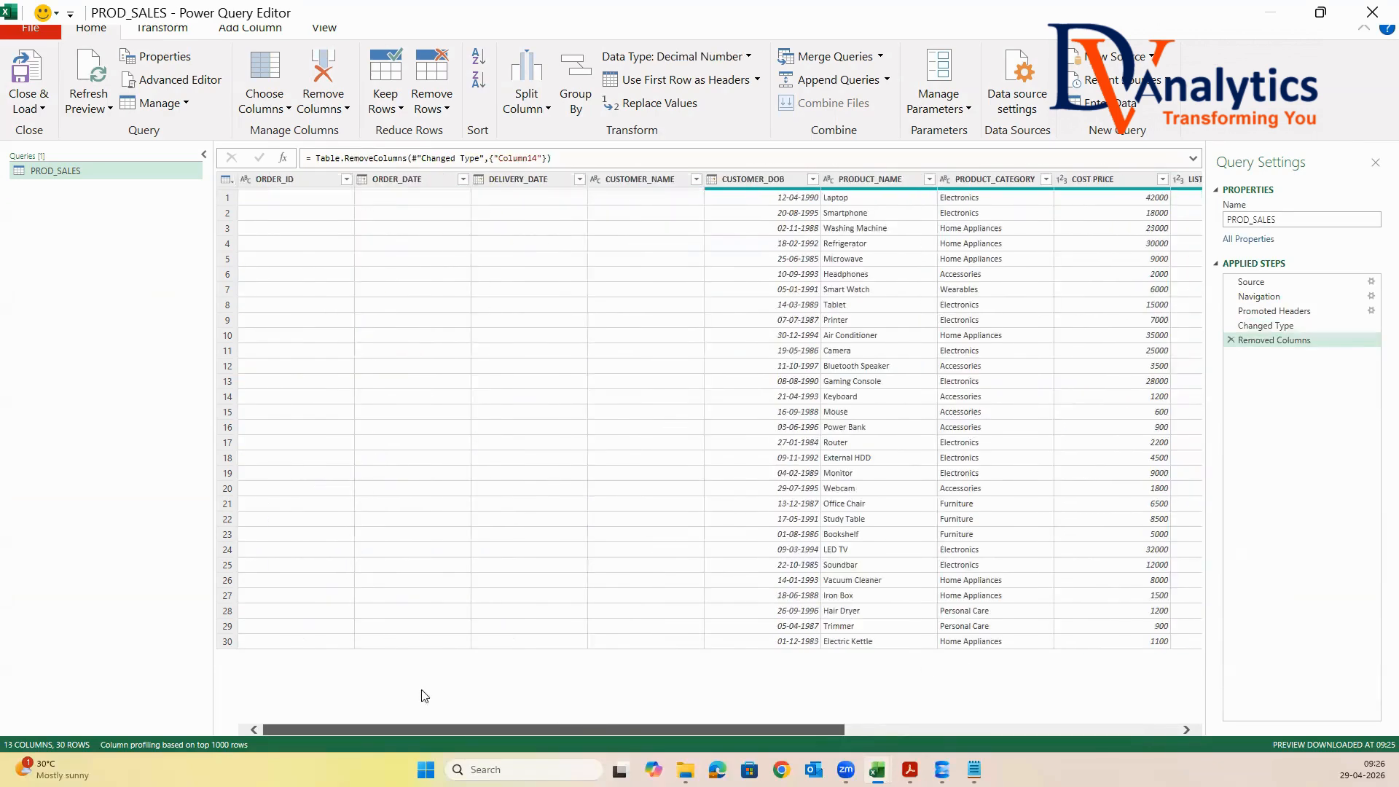
{"action": "left_click", "coordinate": [400, 181]}
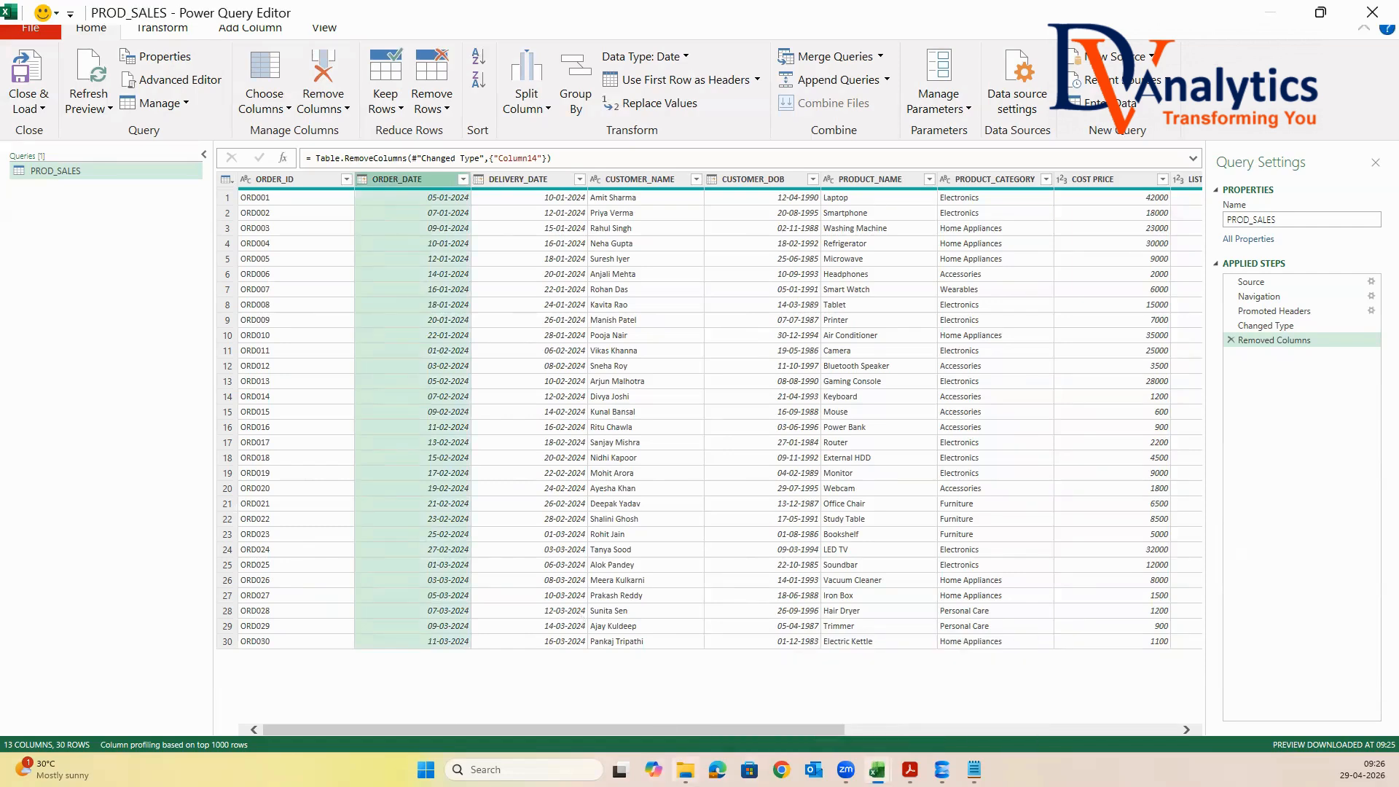
Try to open the PROD_SALES.xlsx workbook from the QUERY DATA1 folder in File Explorer
{"action": "key", "text": "alt+Tab"}
{"action": "double_click", "coordinate": [281, 131]}
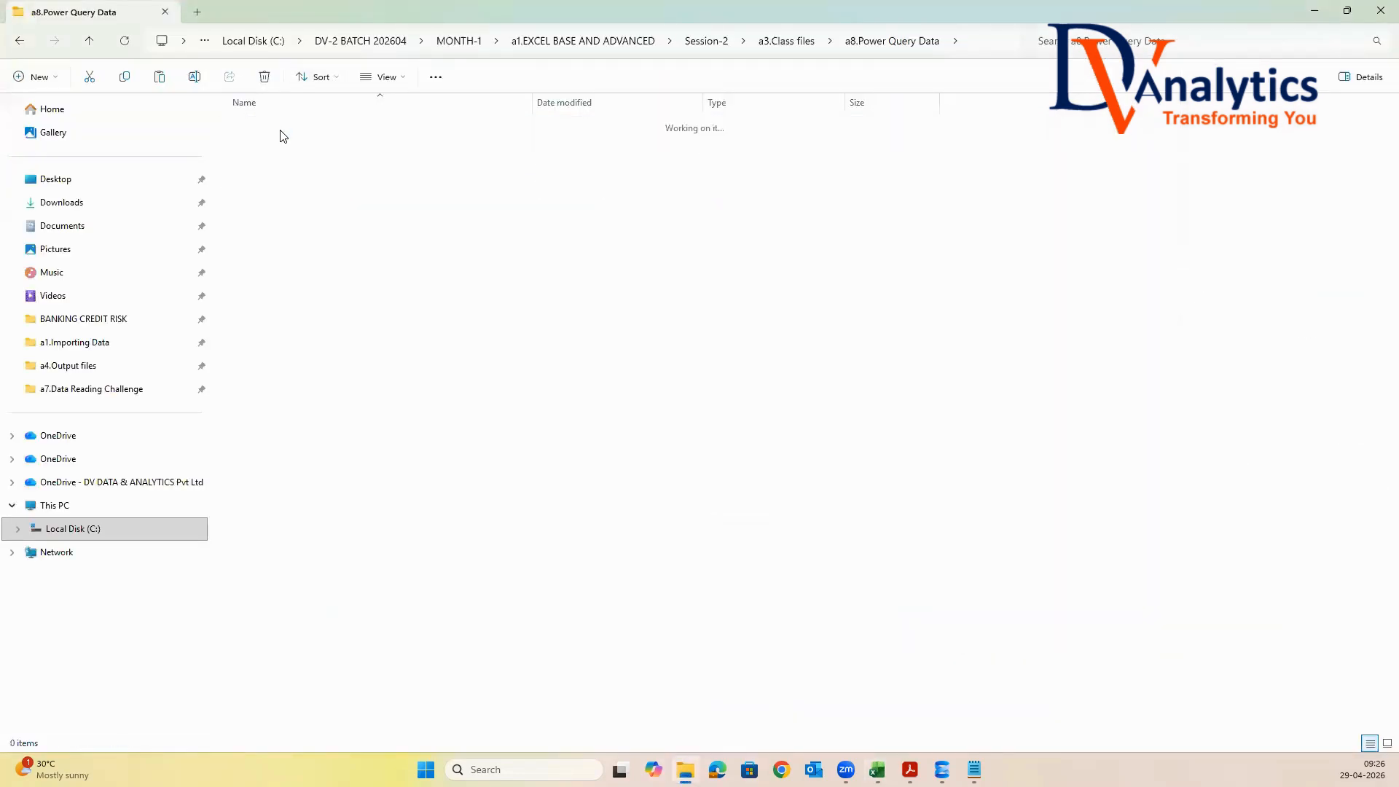
{"action": "double_click", "coordinate": [282, 130]}
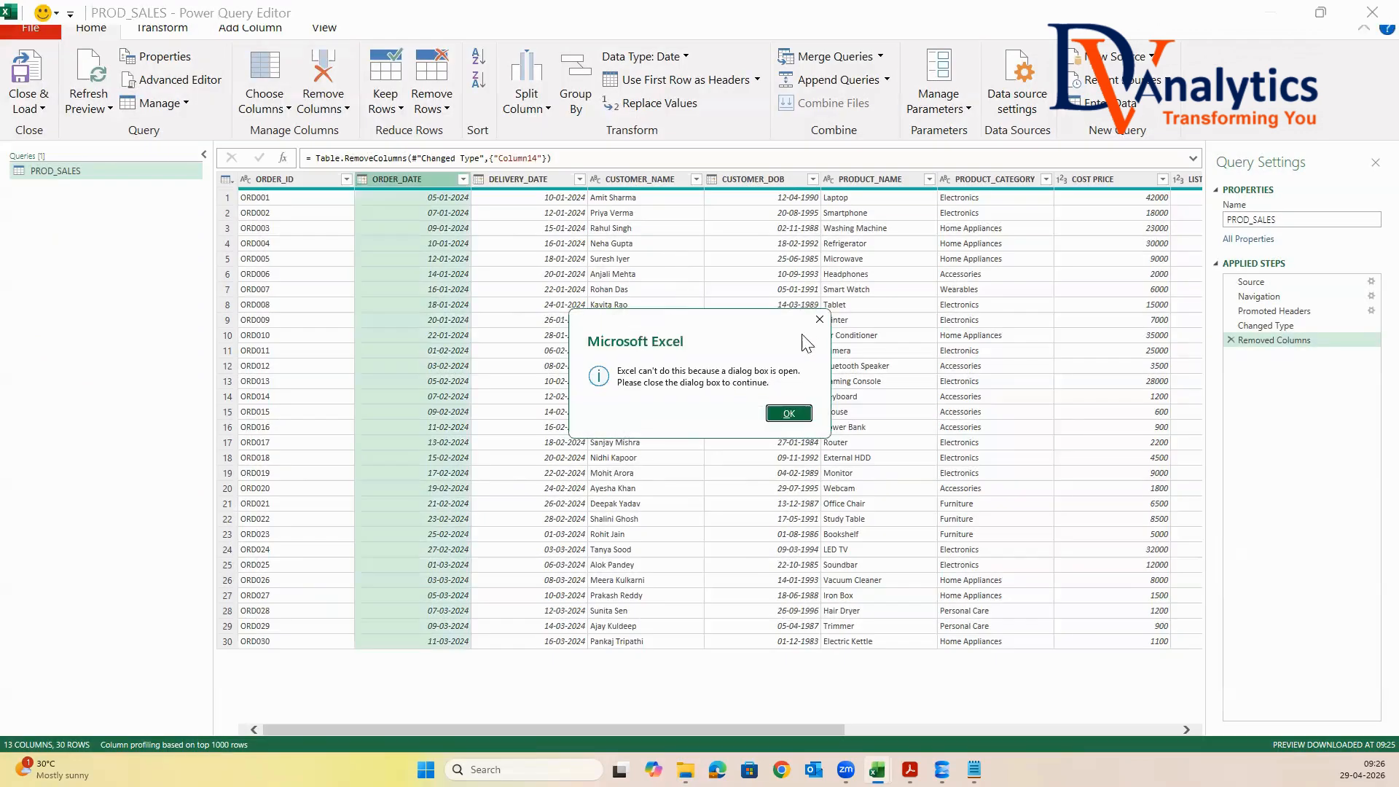
{"action": "left_click", "coordinate": [818, 319]}
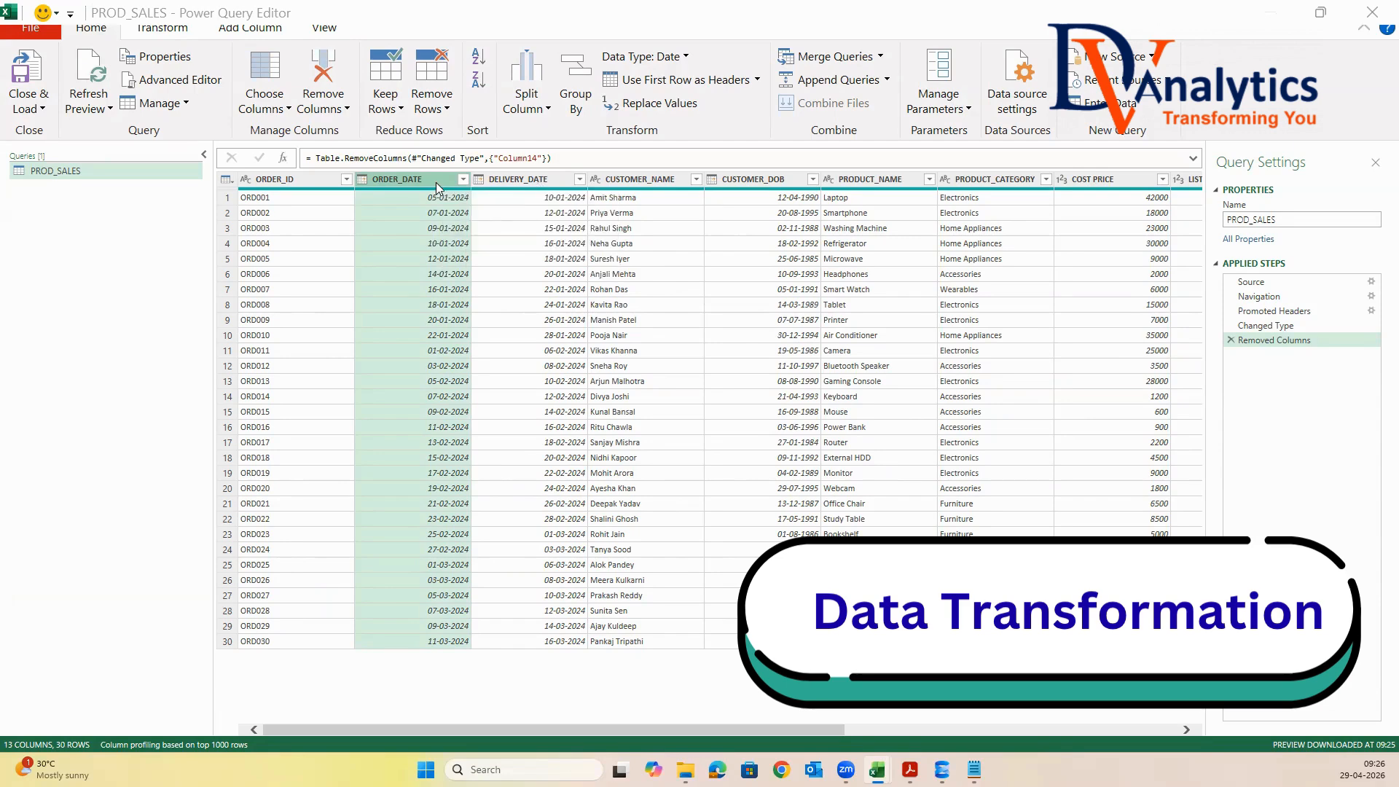
Add a custom column named ORDER_YEAR with the formula Date.Year([ORDER_DATE])
{"action": "left_click", "coordinate": [269, 30]}
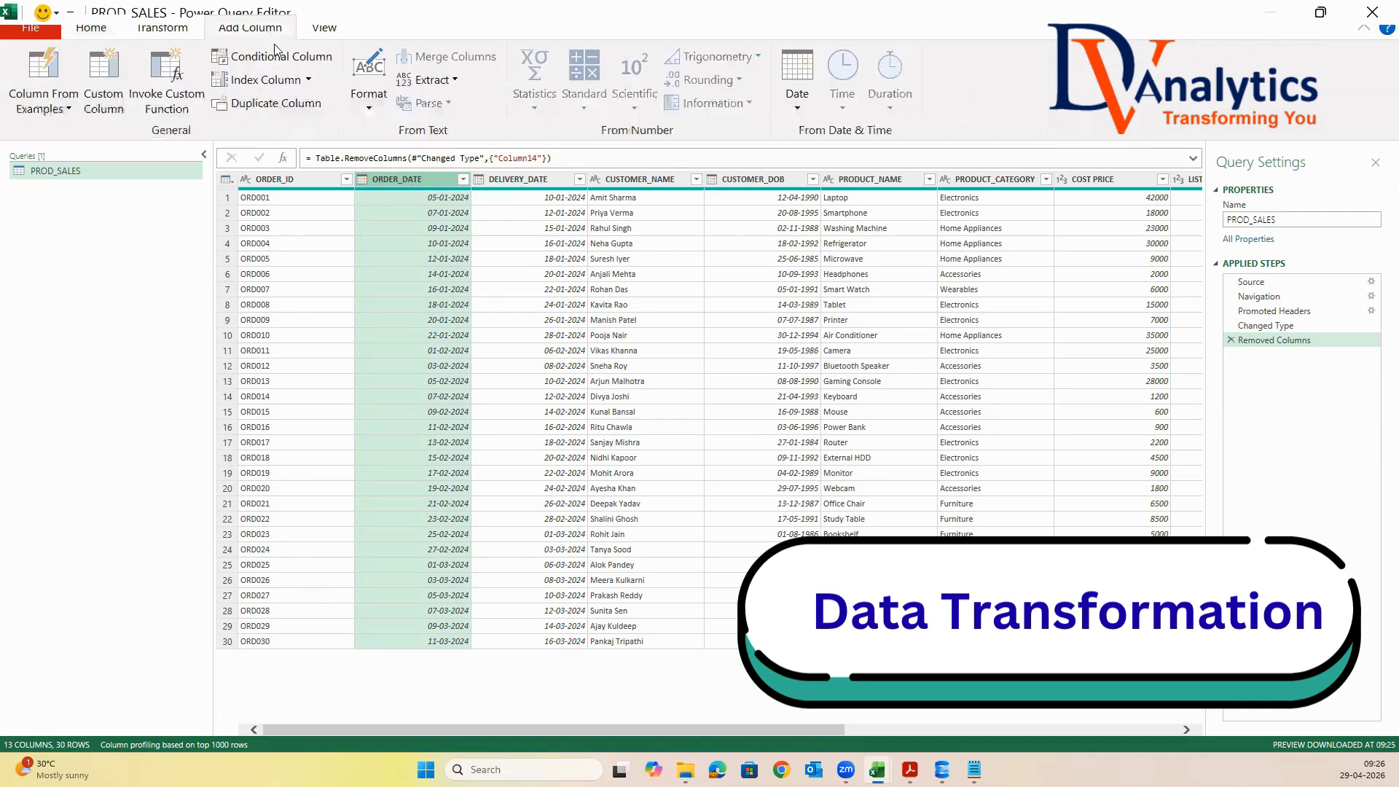
{"action": "left_click", "coordinate": [104, 81]}
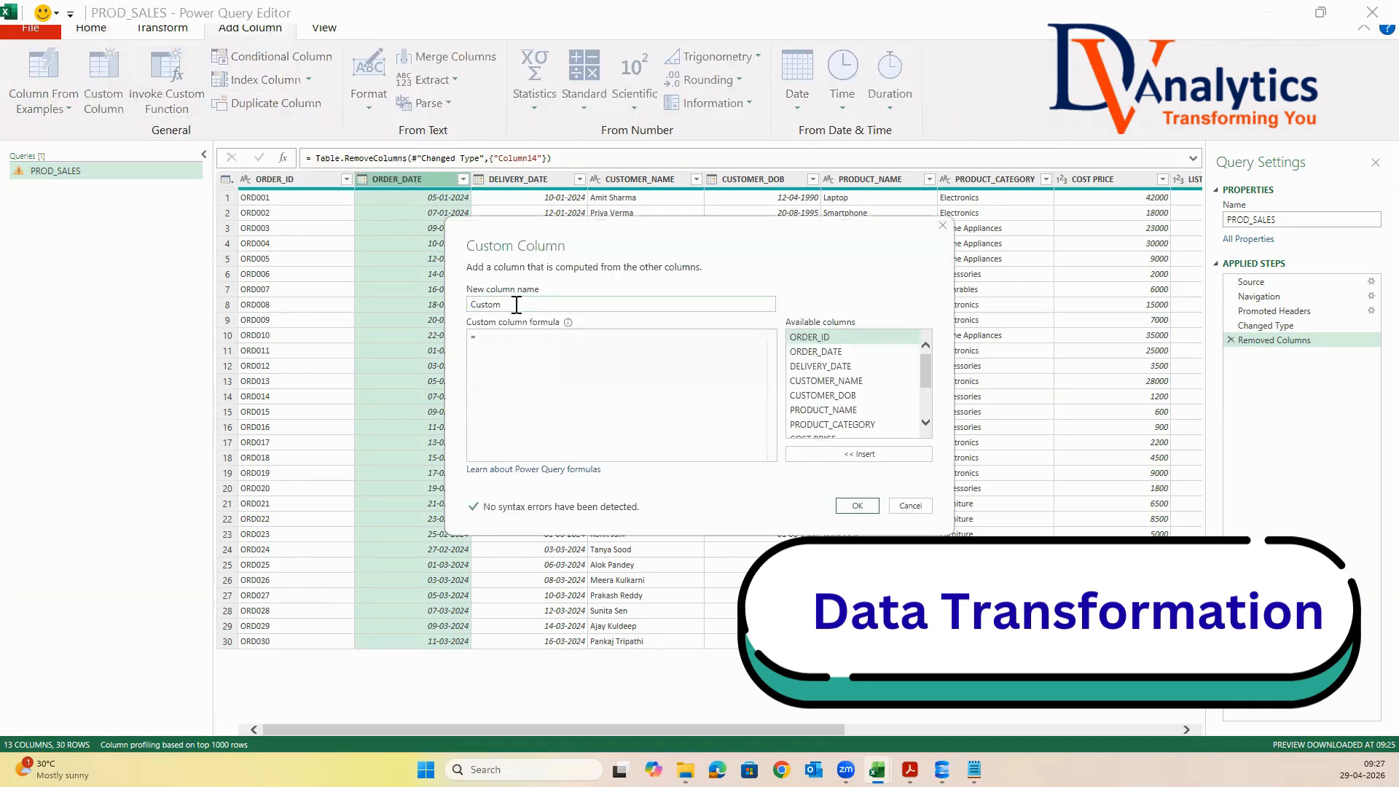
{"action": "type", "text": "ORDER_YEAR"}
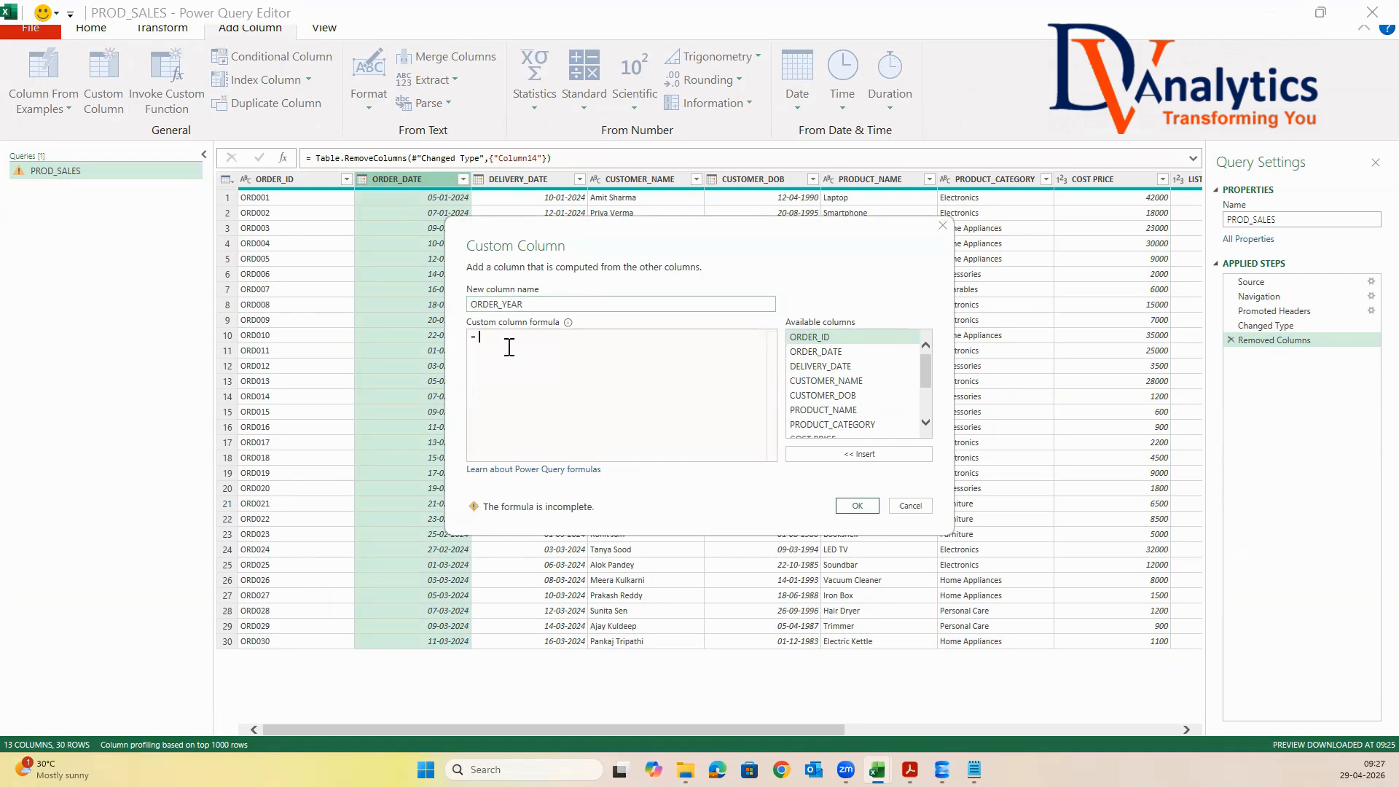
{"action": "type", "text": "Da"}
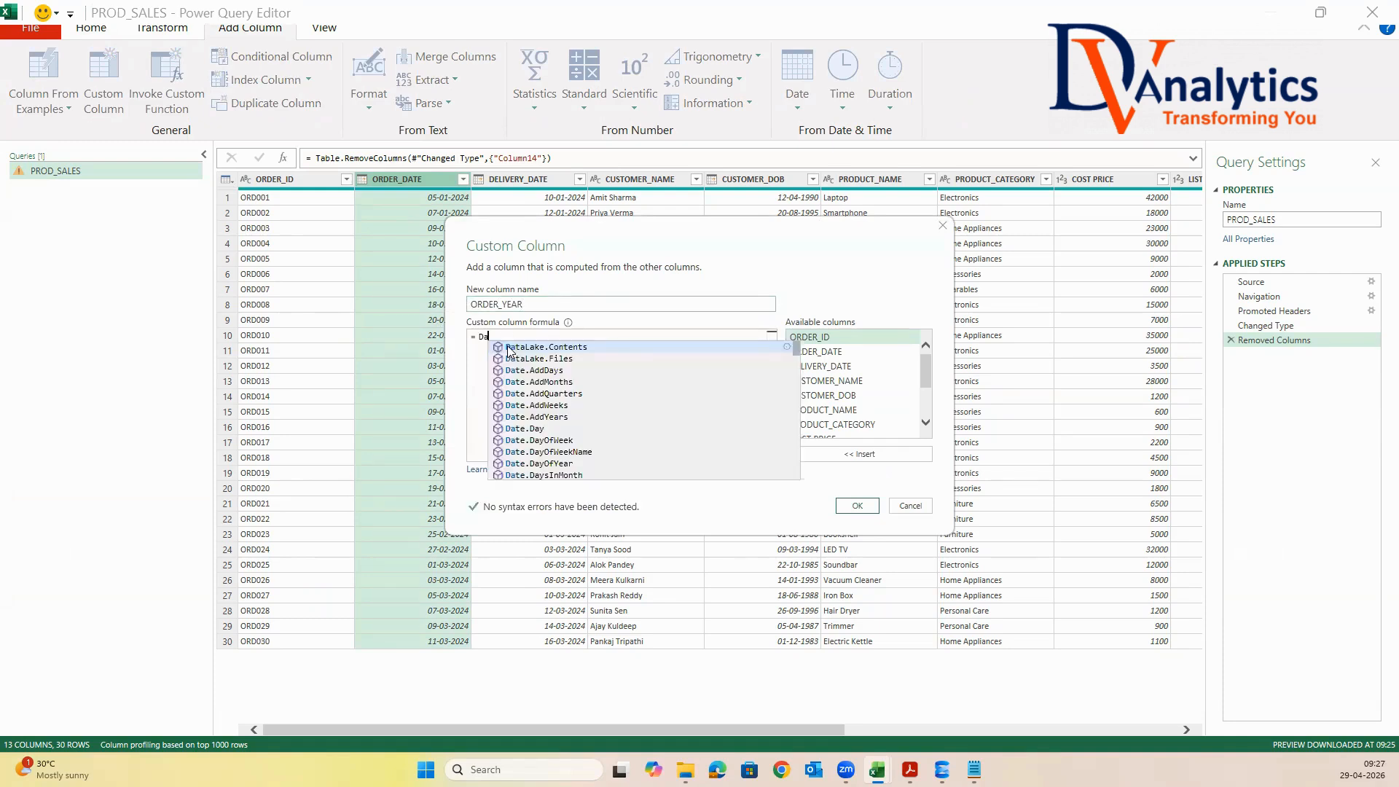
{"action": "type", "text": "te.Year("}
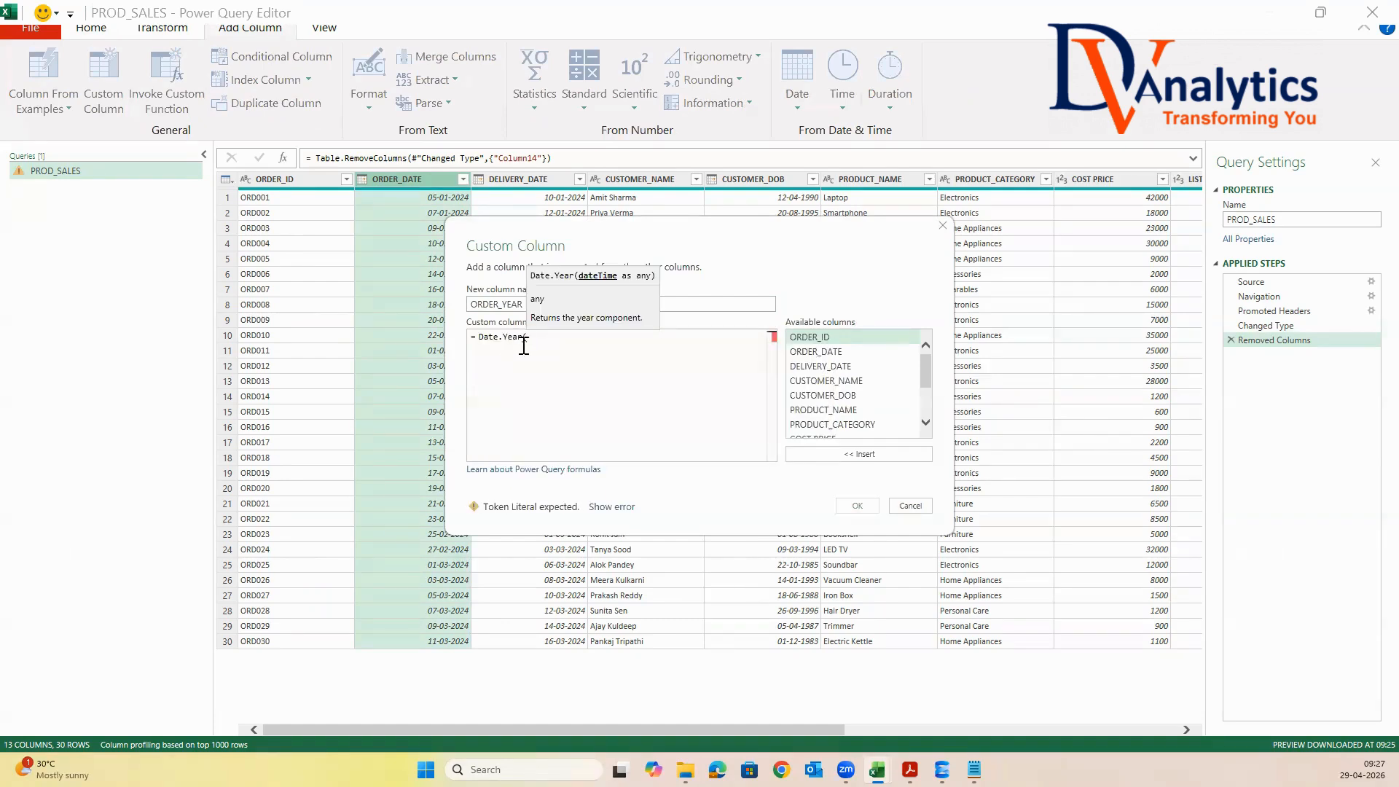
{"action": "double_click", "coordinate": [835, 352]}
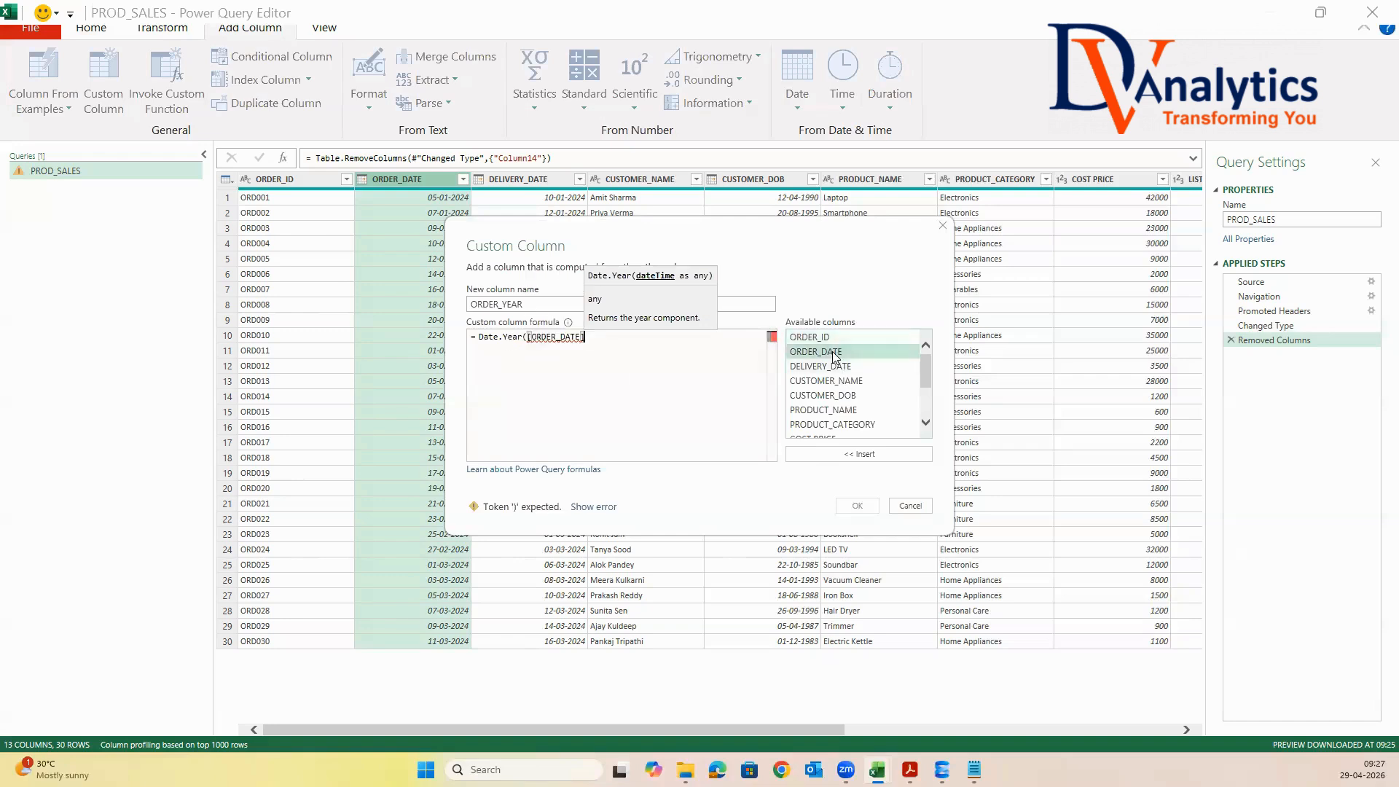
{"action": "type", "text": ")"}
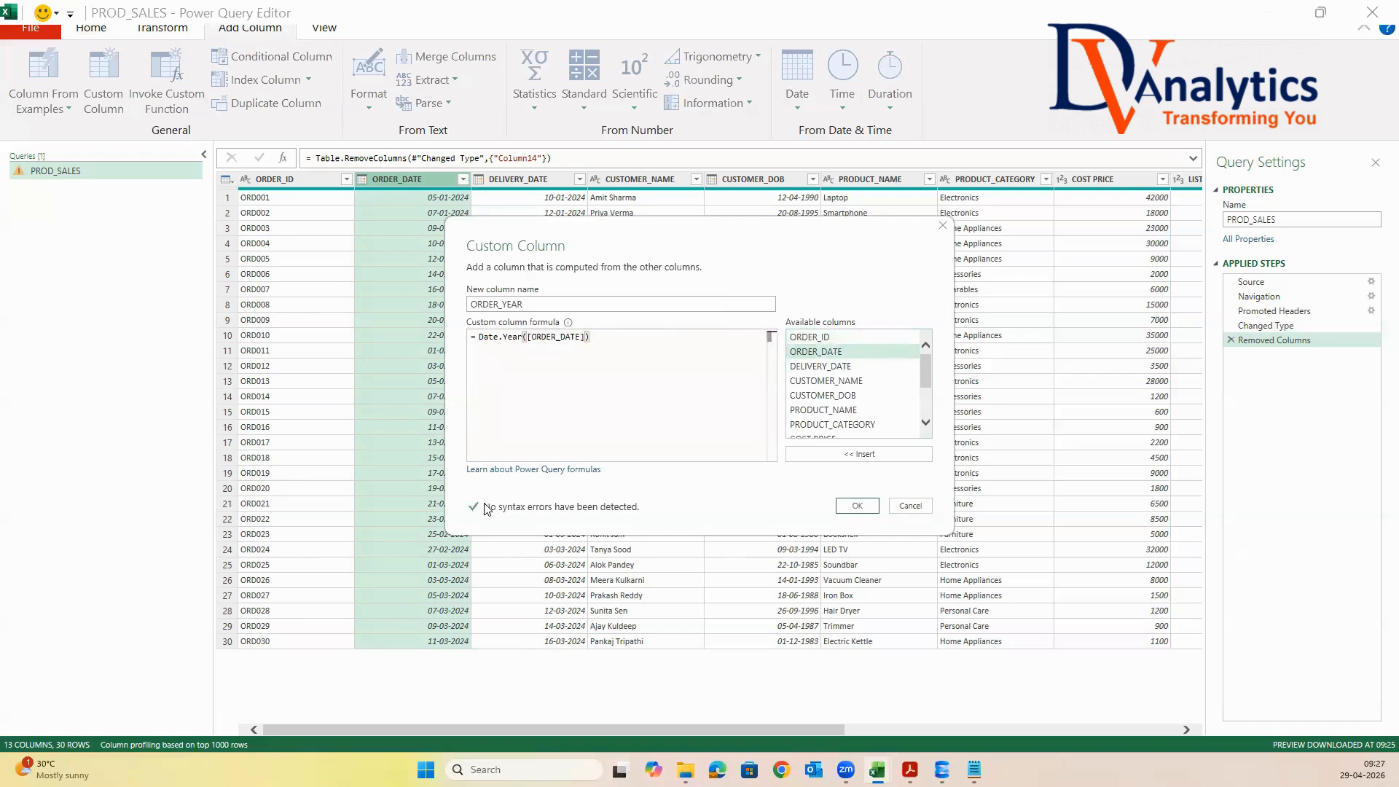
{"action": "left_click", "coordinate": [859, 506]}
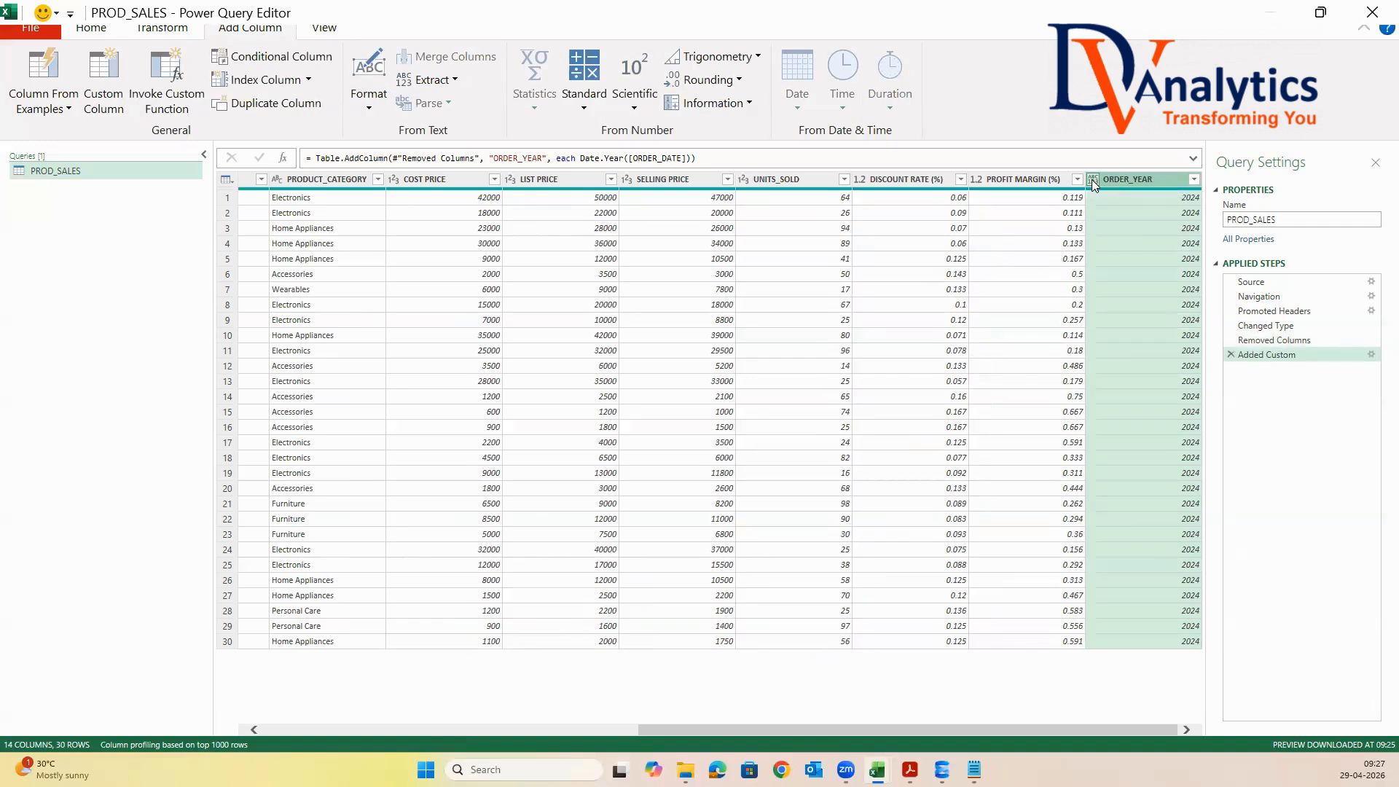
Change the data type of the ORDER_YEAR column to Whole Number
{"action": "right_click", "coordinate": [1131, 179]}
{"action": "mouse_move", "coordinate": [1219, 385]}
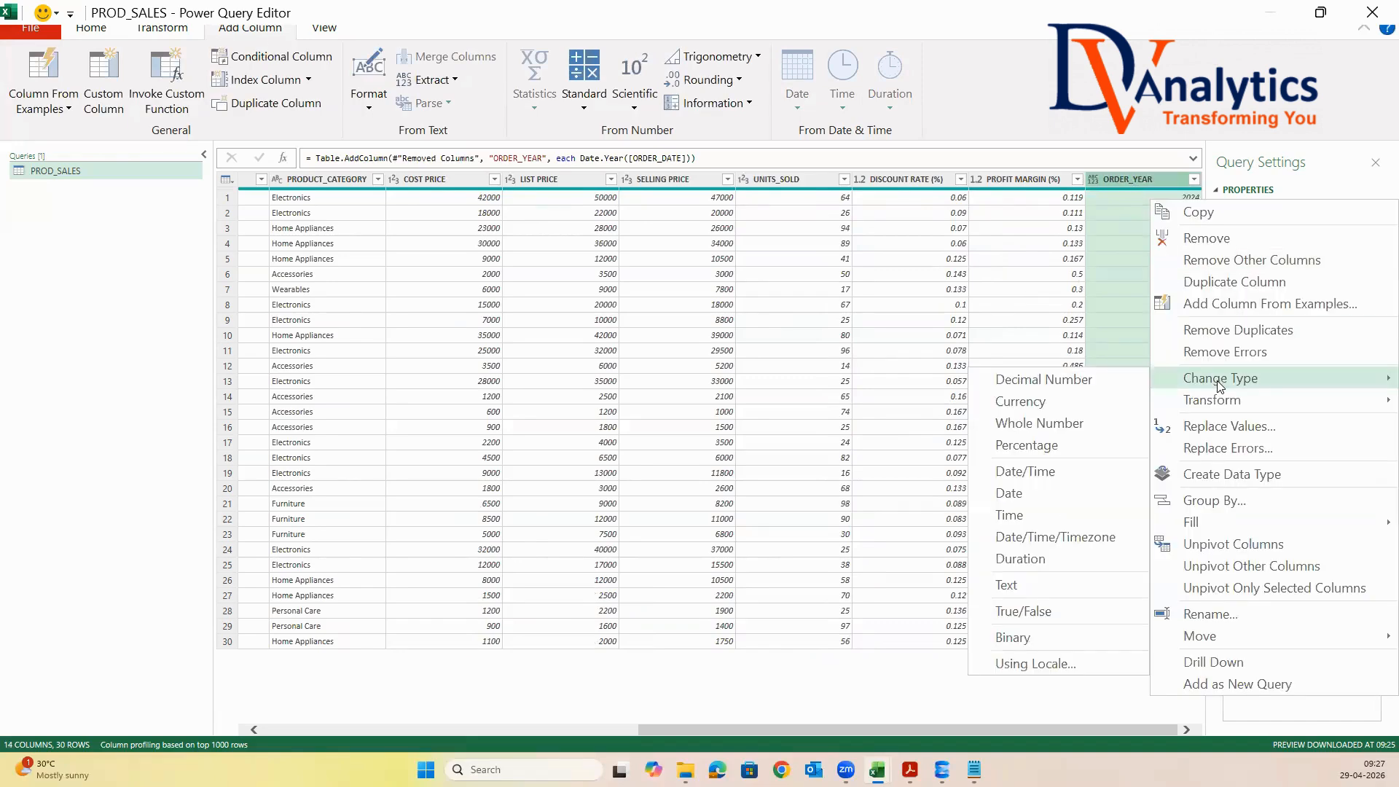
{"action": "left_click", "coordinate": [1066, 424]}
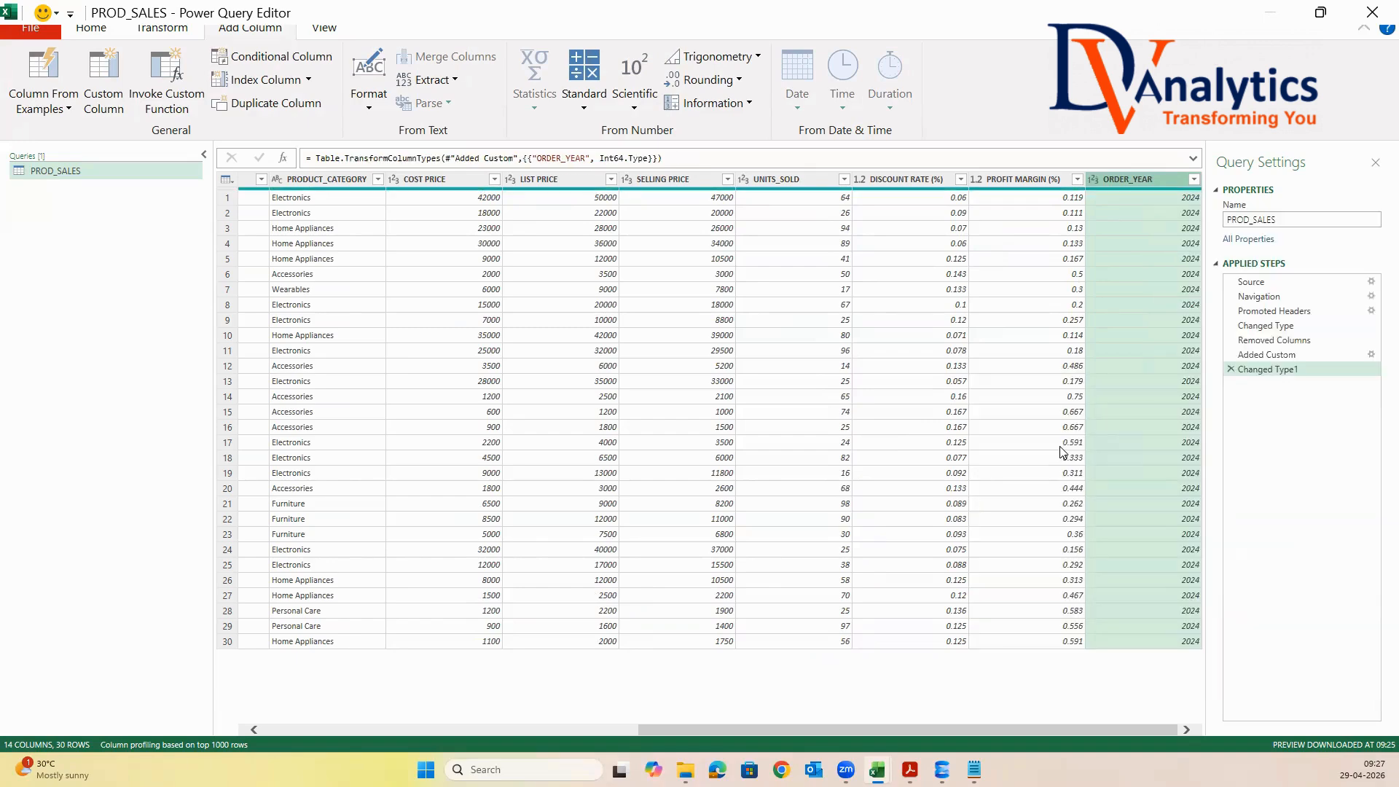
Start another custom column and name it ORDER_MONTH in capital letters
{"action": "mouse_move", "coordinate": [1071, 732]}
{"action": "left_mouse_down"}
{"action": "mouse_move", "coordinate": [707, 732]}
{"action": "mouse_move", "coordinate": [1071, 732]}
{"action": "left_mouse_up"}
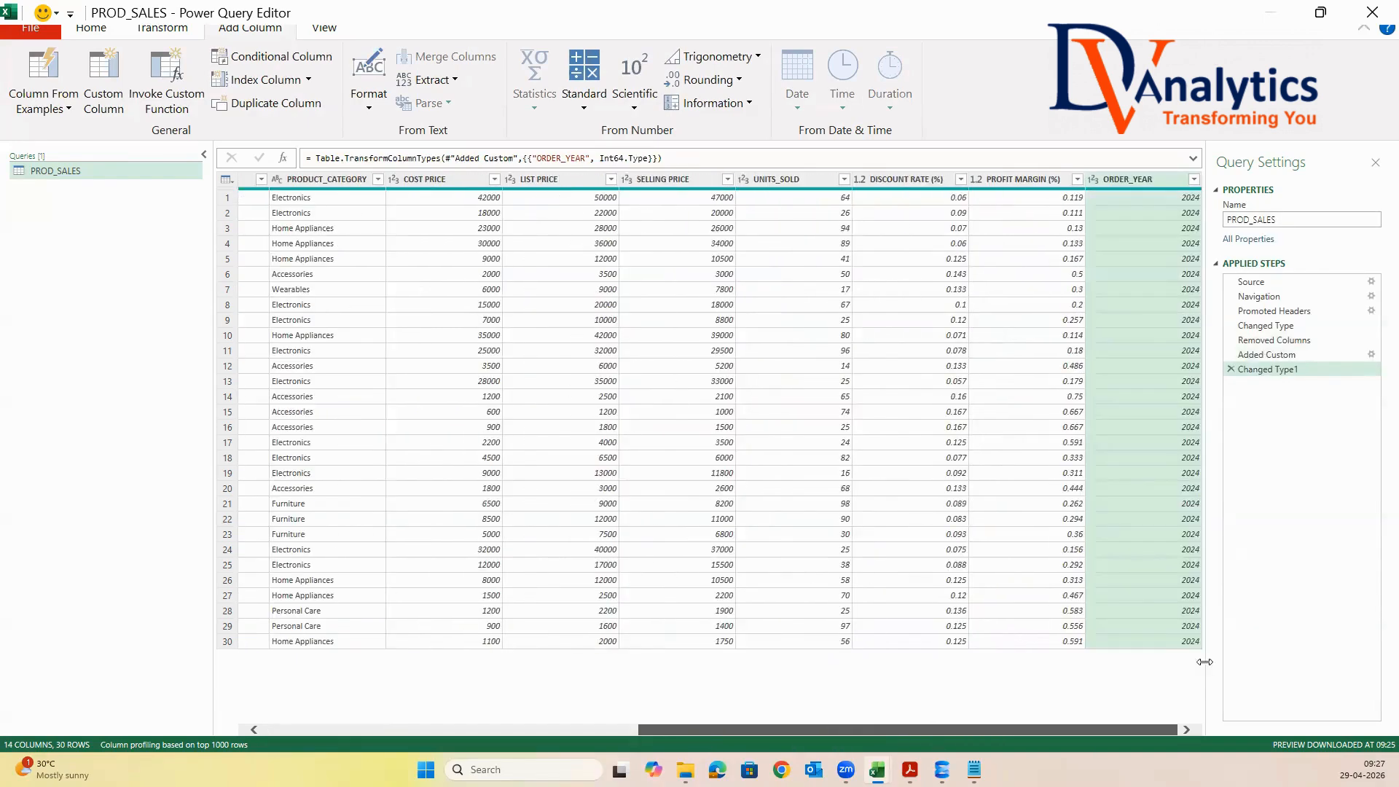
{"action": "left_click", "coordinate": [104, 80]}
{"action": "double_click", "coordinate": [506, 303]}
{"action": "type", "text": "order_month"}
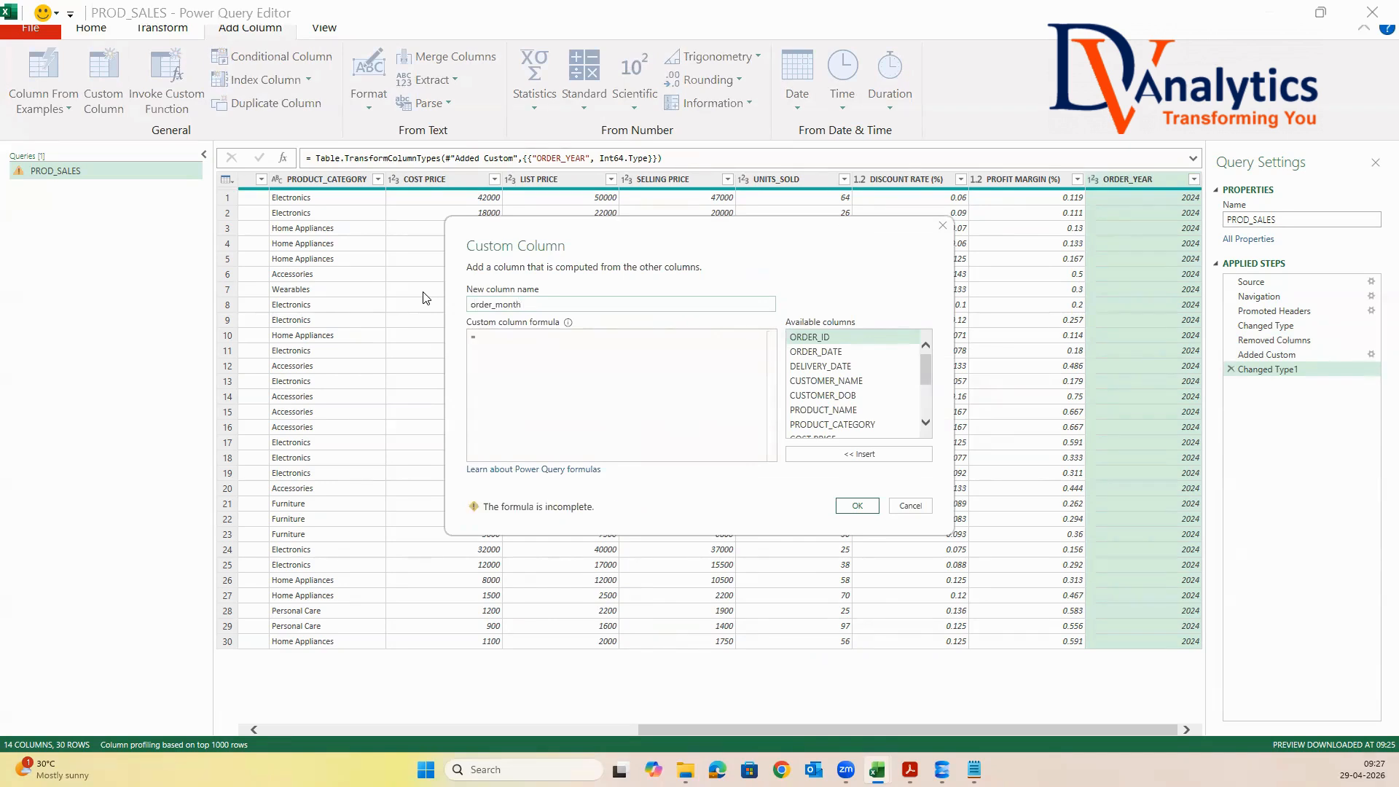
{"action": "key", "text": "BackSpace"}
{"action": "key", "text": "BackSpace"}
{"action": "type", "text": "ORDER"}
{"action": "type", "text": "_MO"}
Begin the ORDER_MONTH formula with the Date.ToText function and its opening parenthesis, without a duplicated Date prefix
{"action": "type", "text": "Date."}
{"action": "type", "text": "T"}
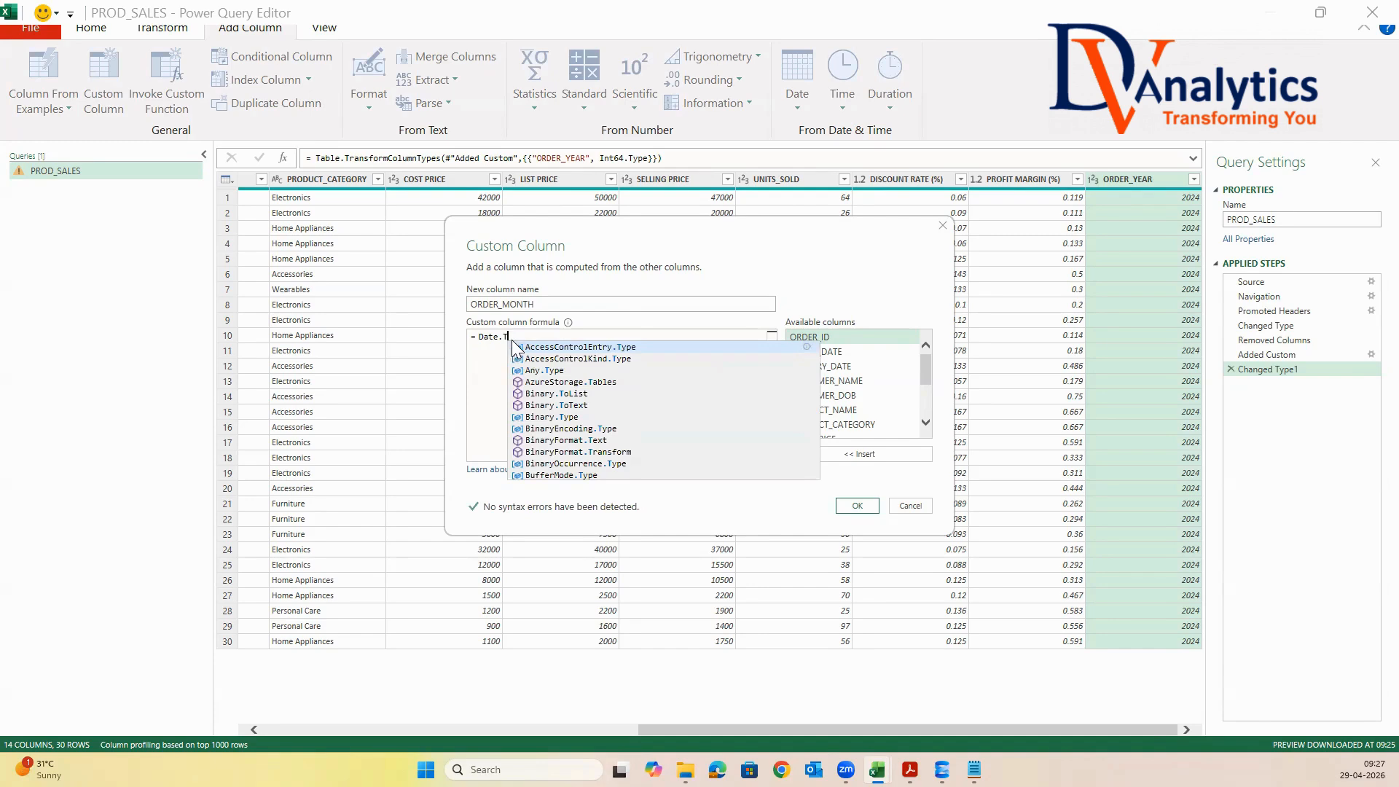
{"action": "type", "text": "o"}
{"action": "type", "text": "Te"}
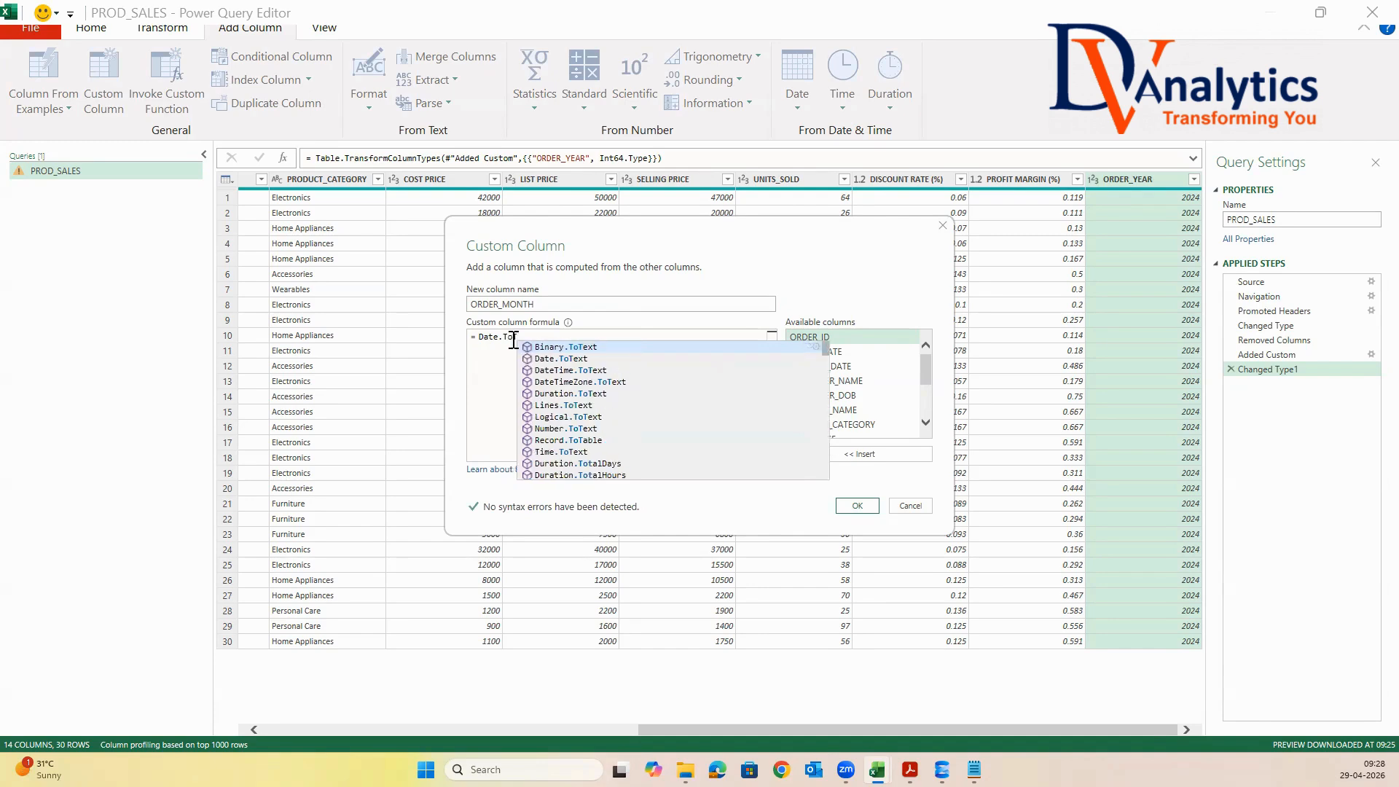
{"action": "left_click", "coordinate": [576, 358]}
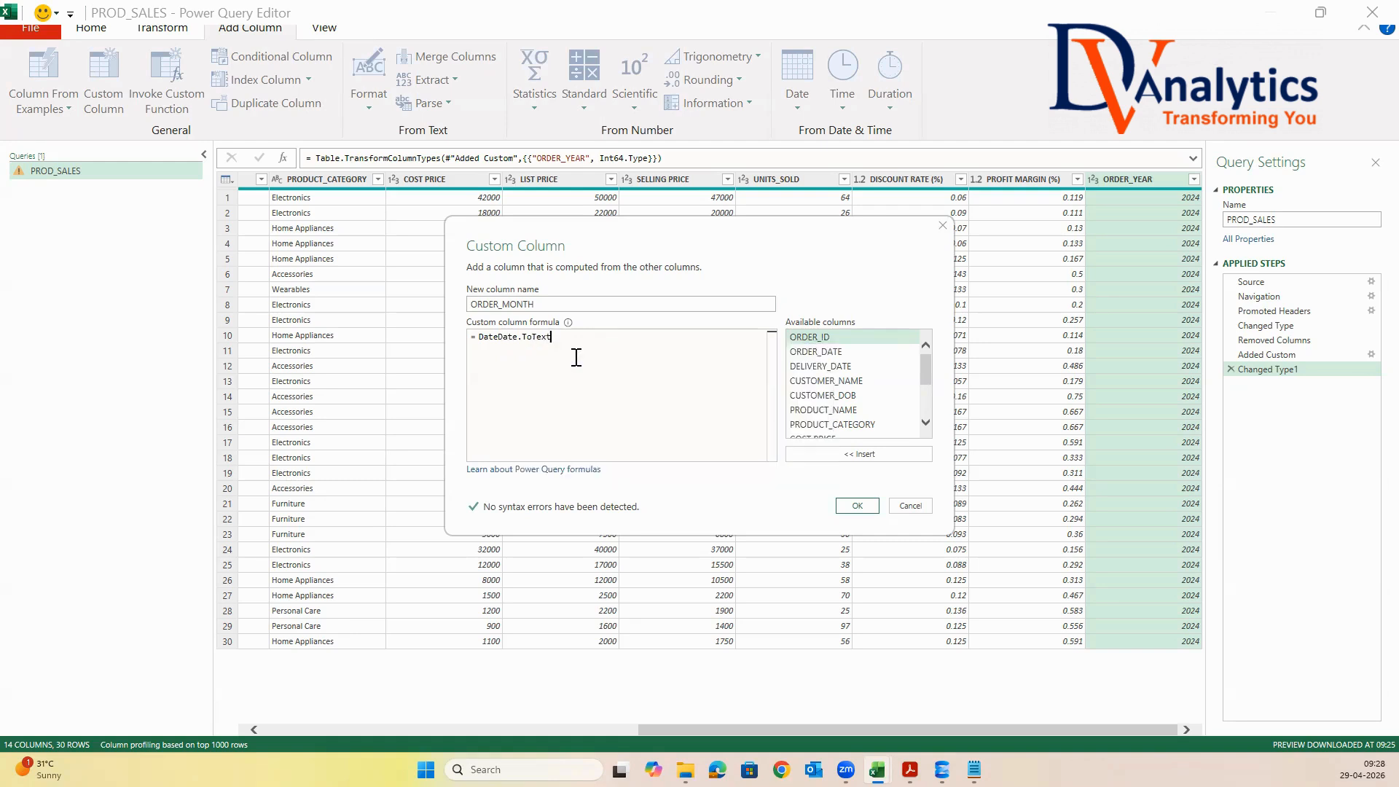
{"action": "left_click", "coordinate": [502, 338]}
{"action": "key", "text": "BackSpace"}
{"action": "key", "text": "BackSpace"}
{"action": "key", "text": "BackSpace"}
{"action": "key", "text": "BackSpace"}
{"action": "key", "text": "BackSpace"}
{"action": "left_click", "coordinate": [541, 338]}
{"action": "type", "text": "("}
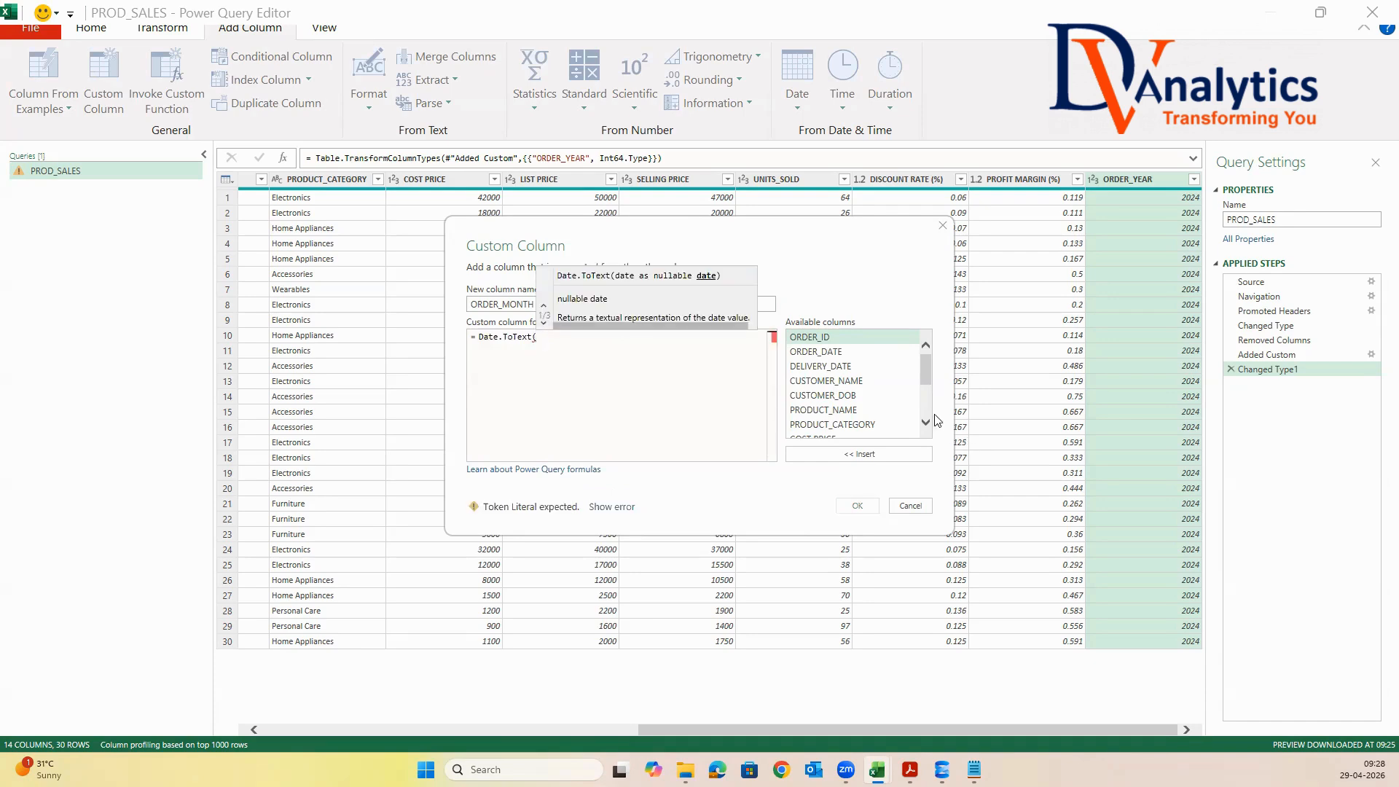
Complete the formula as Date.ToText([ORDER_DATE],"MMMM") and add the ORDER_MONTH column to the query
{"action": "double_click", "coordinate": [836, 353]}
{"action": "type", "text": ",\"\""}
{"action": "type", "text": "MMMM"}
{"action": "left_click", "coordinate": [656, 336]}
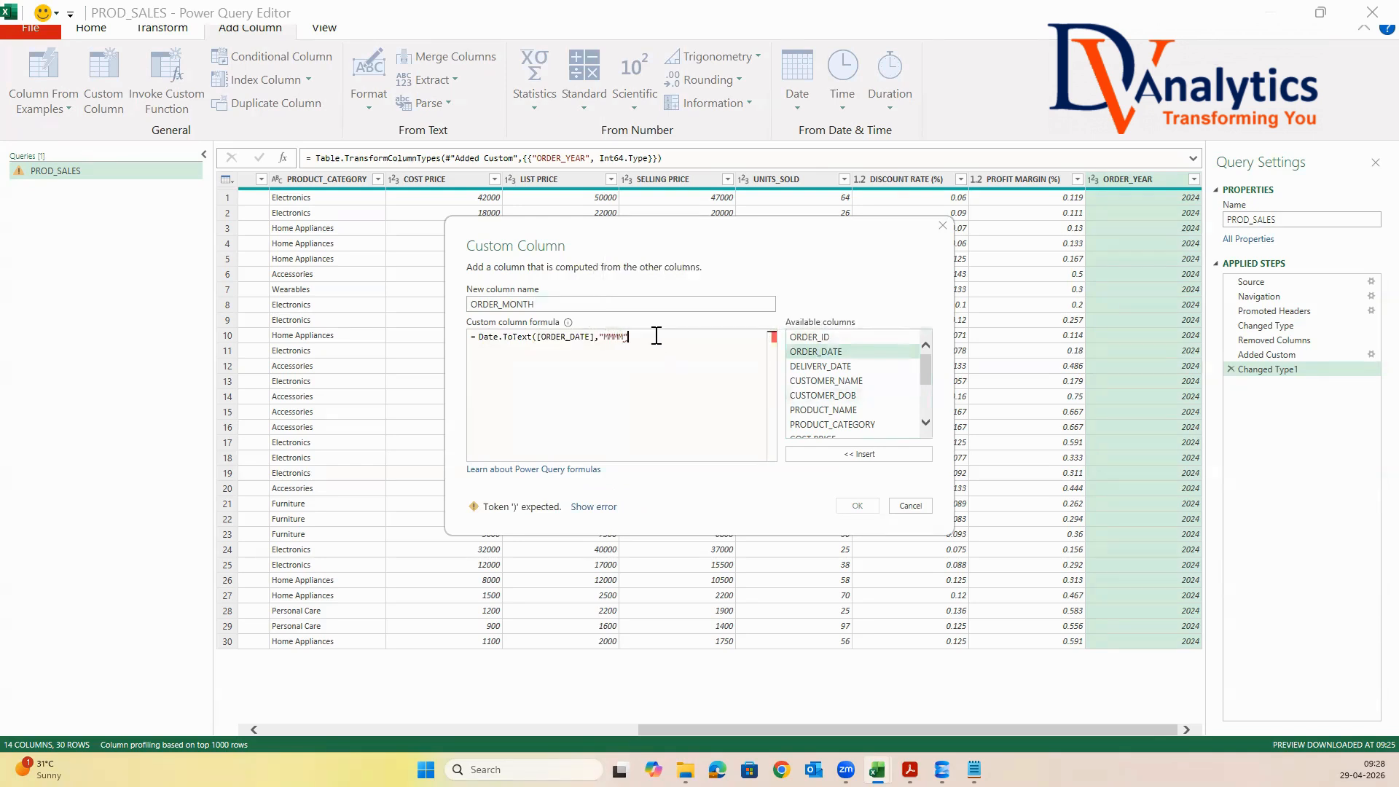
{"action": "type", "text": ")"}
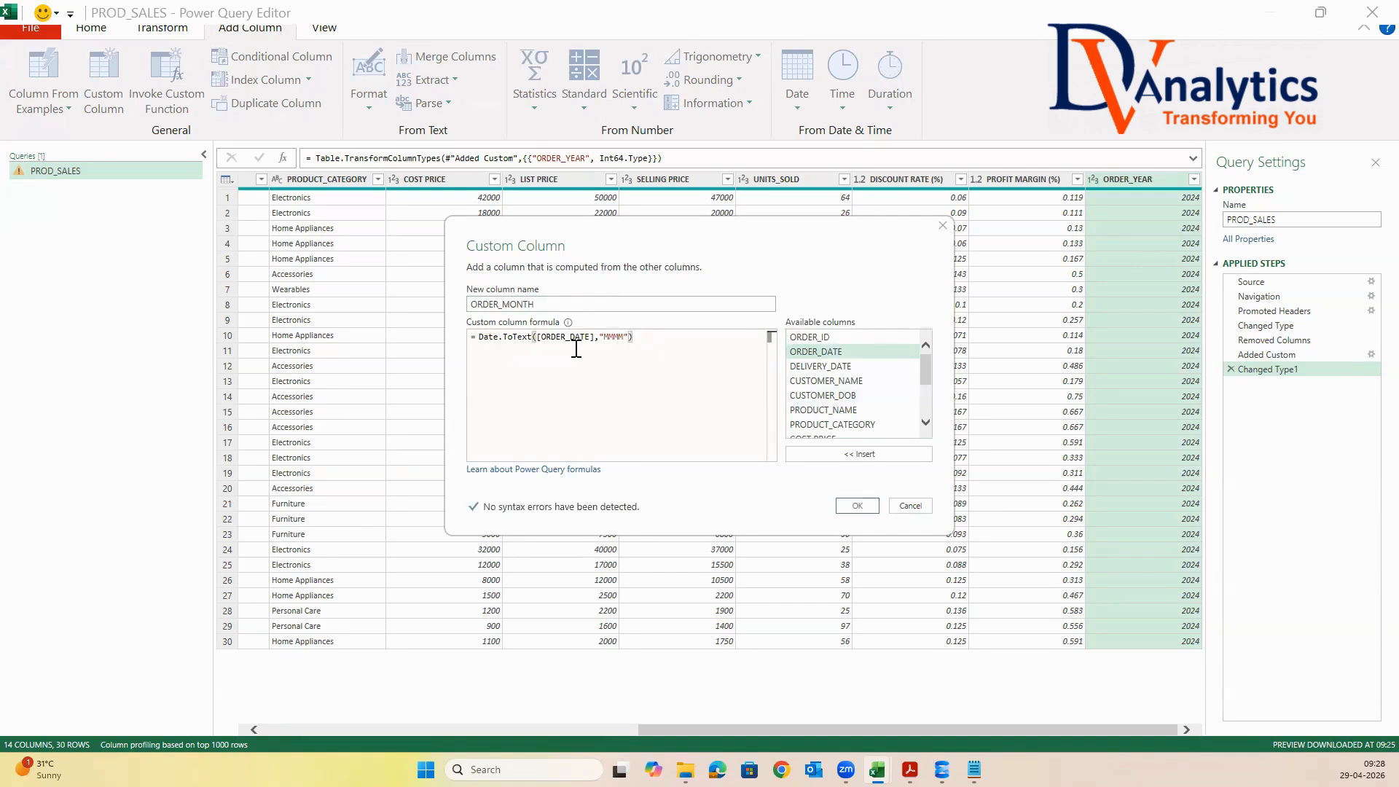
{"action": "left_click", "coordinate": [857, 505]}
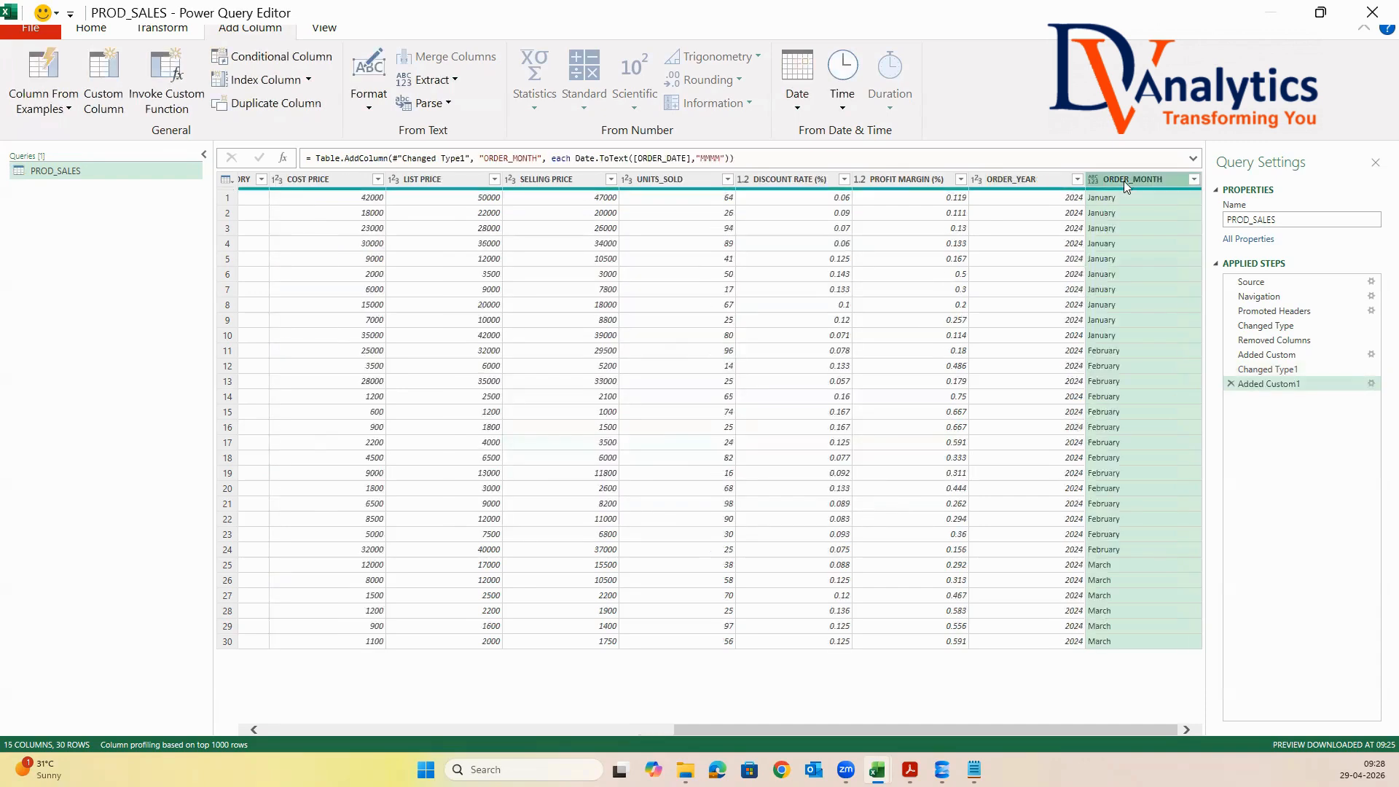
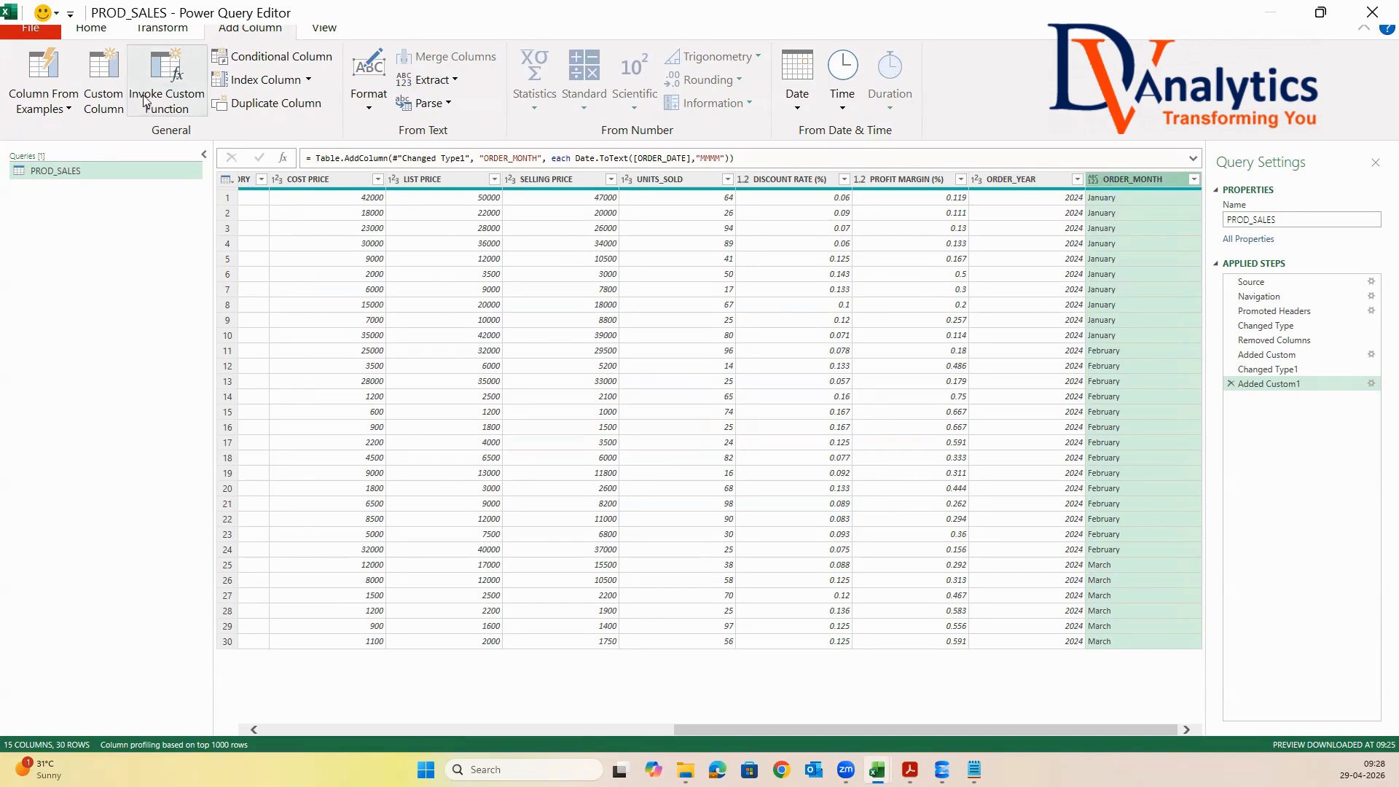
Start another custom column and name it ORDER_YEAR_MONTH in capital letters
{"action": "left_click", "coordinate": [102, 77]}
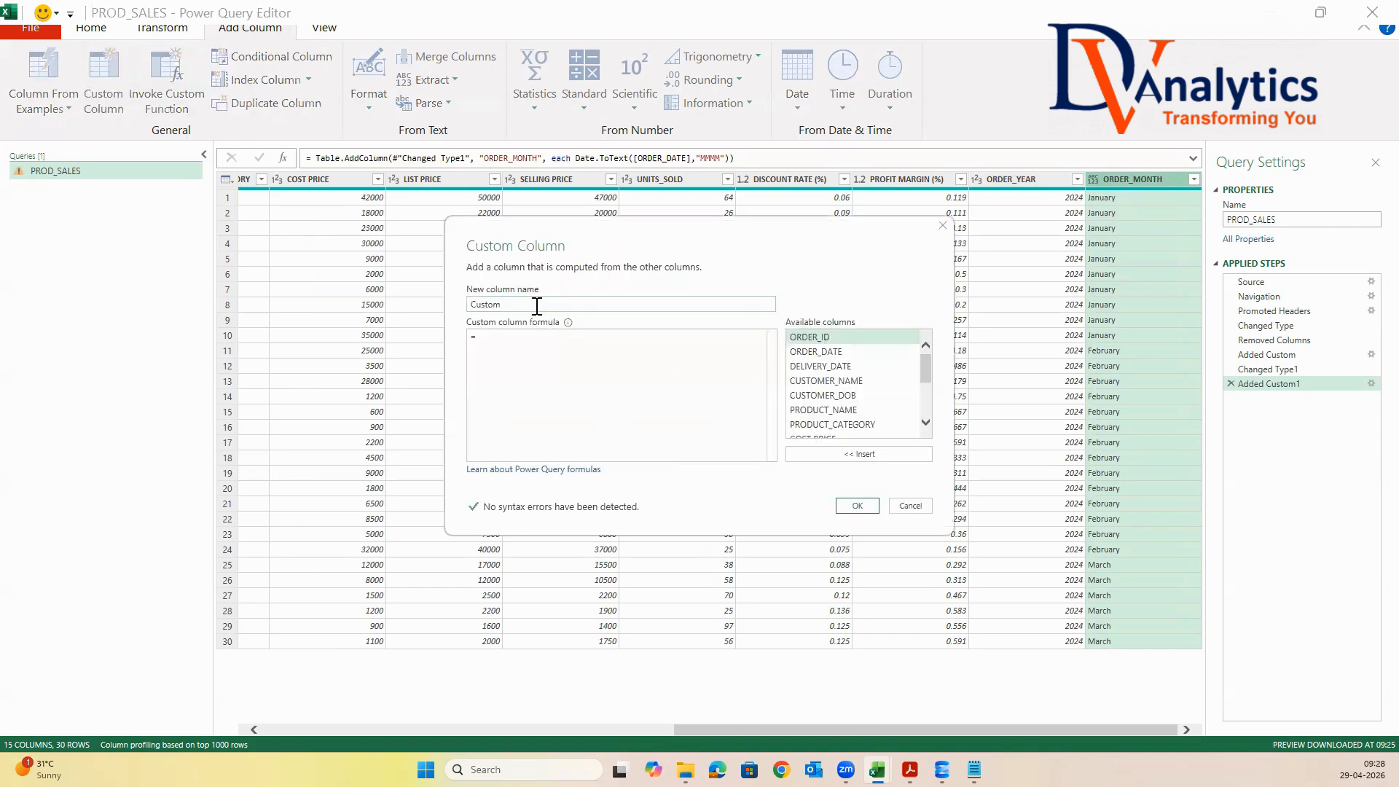
{"action": "type", "text": "order_"}
{"action": "key", "text": "BackSpace"}
{"action": "key", "text": "BackSpace"}
{"action": "key", "text": "BackSpace"}
{"action": "key", "text": "BackSpace"}
{"action": "key", "text": "BackSpace"}
{"action": "key", "text": "BackSpace"}
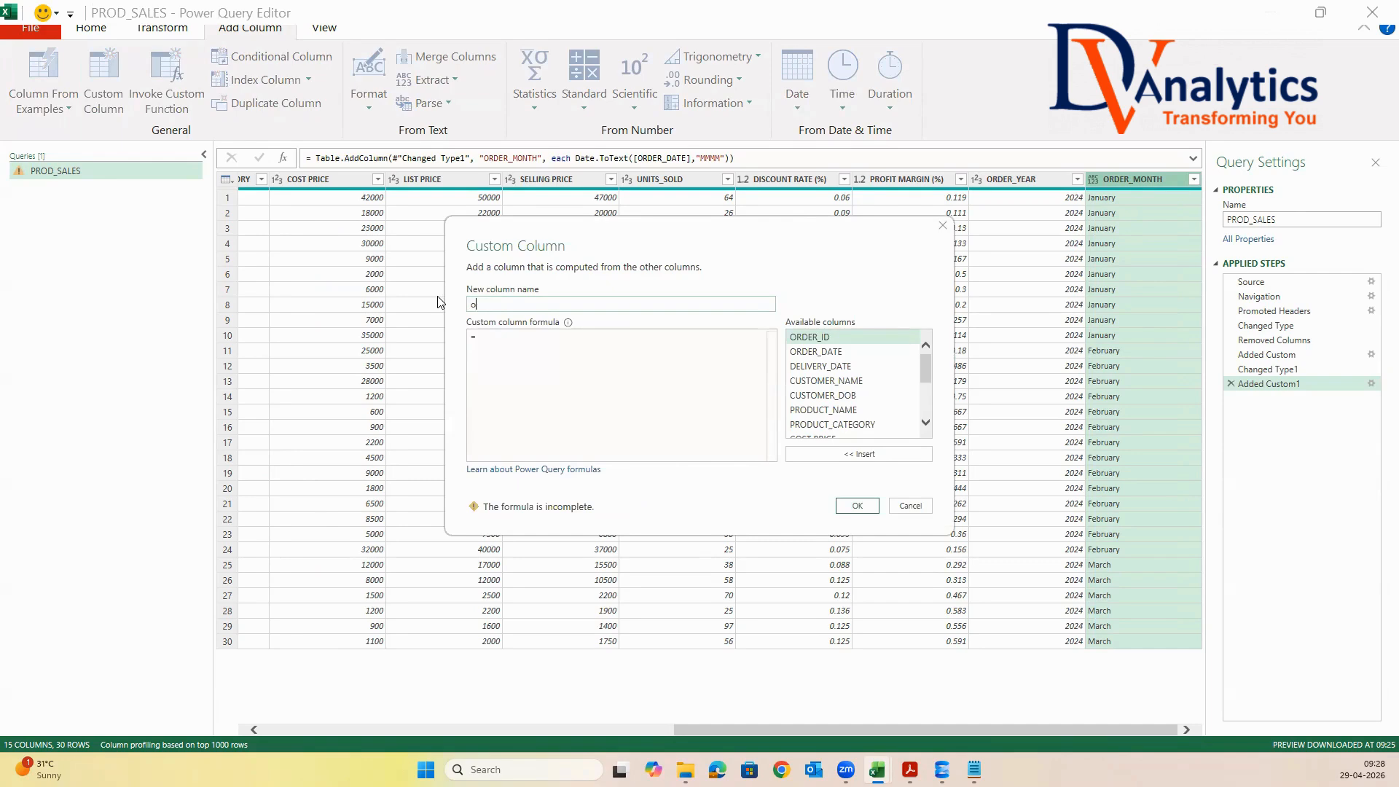
{"action": "type", "text": "OR"}
Begin the ORDER_YEAR_MONTH formula with Date.Year([ORDER_DATE])*100+, without a duplicated Date prefix
{"action": "left_click", "coordinate": [570, 387]}
{"action": "type", "text": "Date.Yea"}
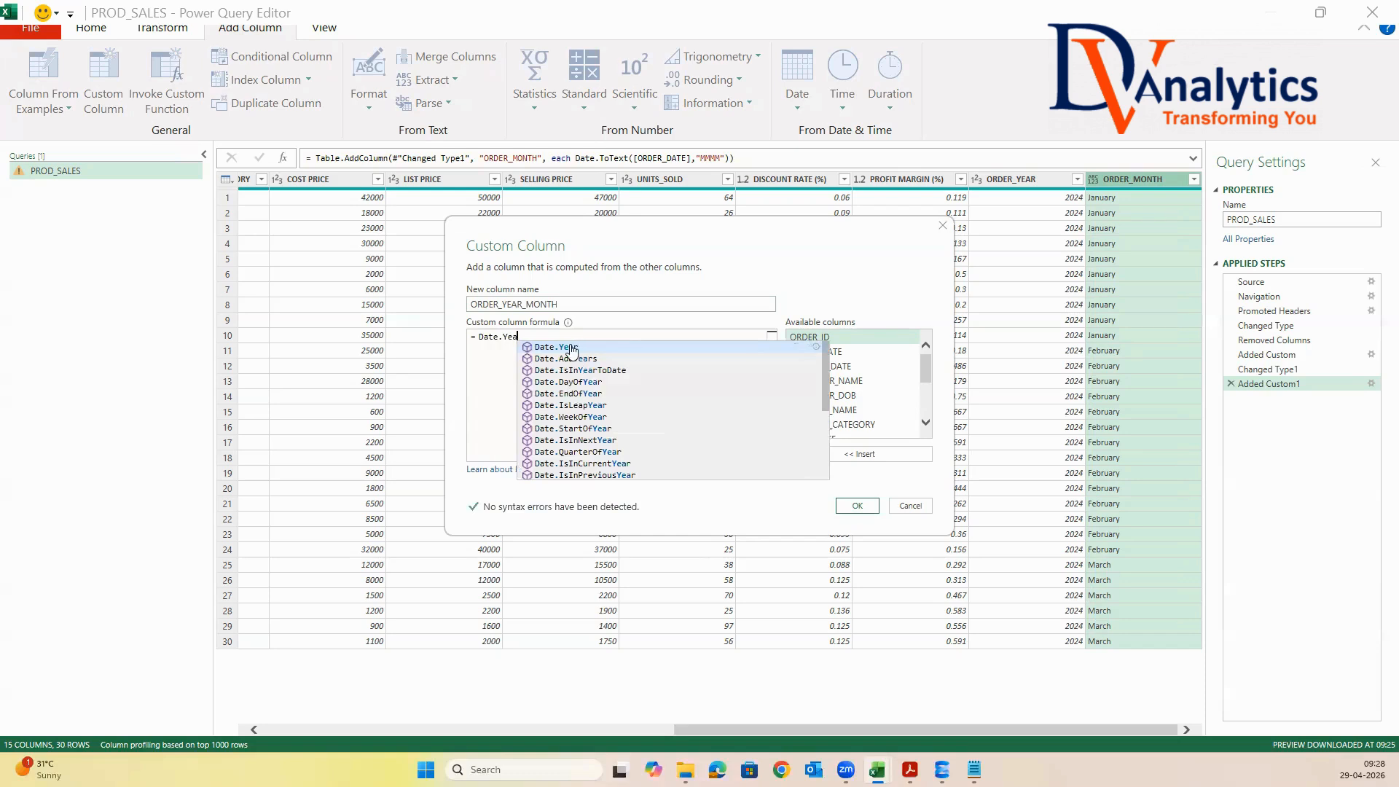
{"action": "key", "text": "Tab"}
{"action": "left_click", "coordinate": [501, 337]}
{"action": "key", "text": "BackSpace"}
{"action": "key", "text": "BackSpace"}
{"action": "key", "text": "BackSpace"}
{"action": "key", "text": "BackSpace"}
{"action": "left_click", "coordinate": [553, 345]}
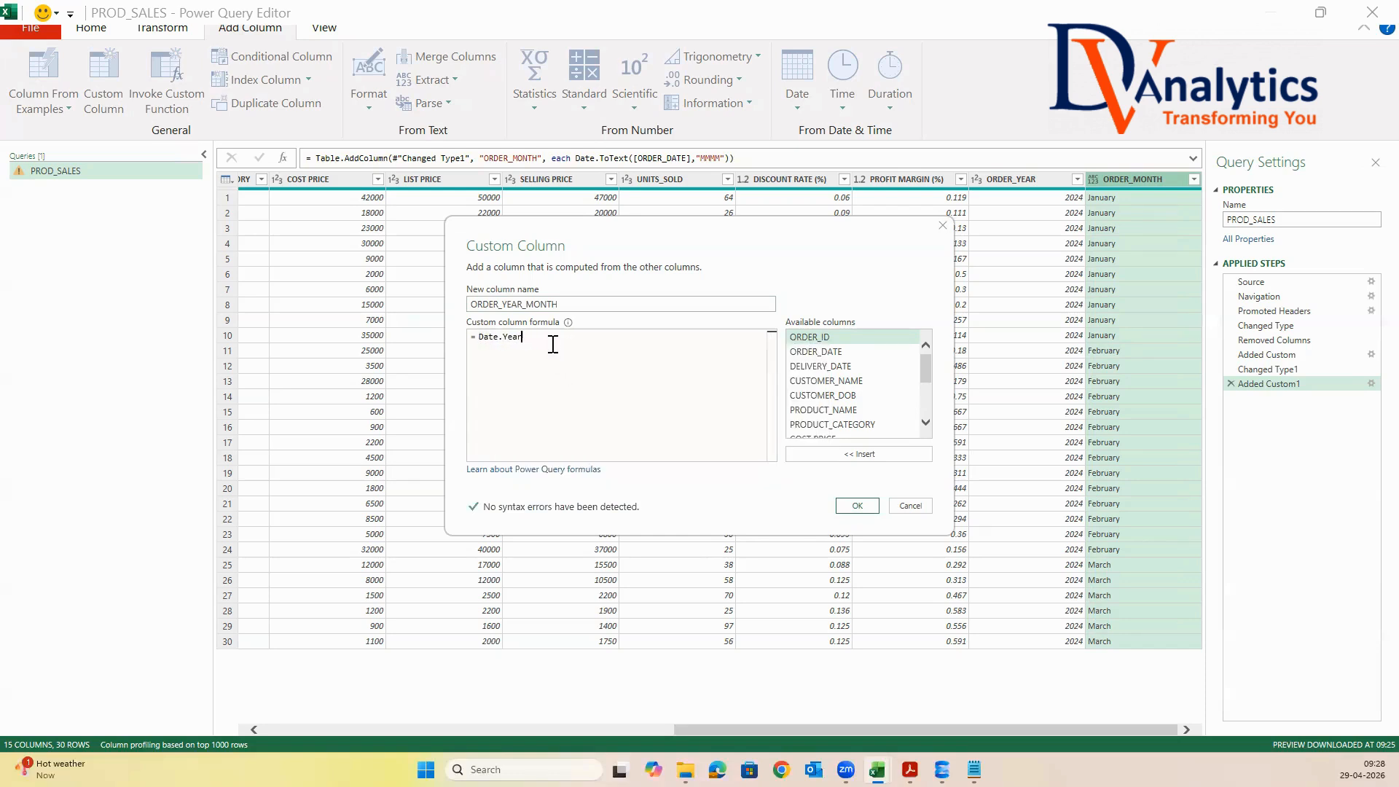
{"action": "type", "text": "("}
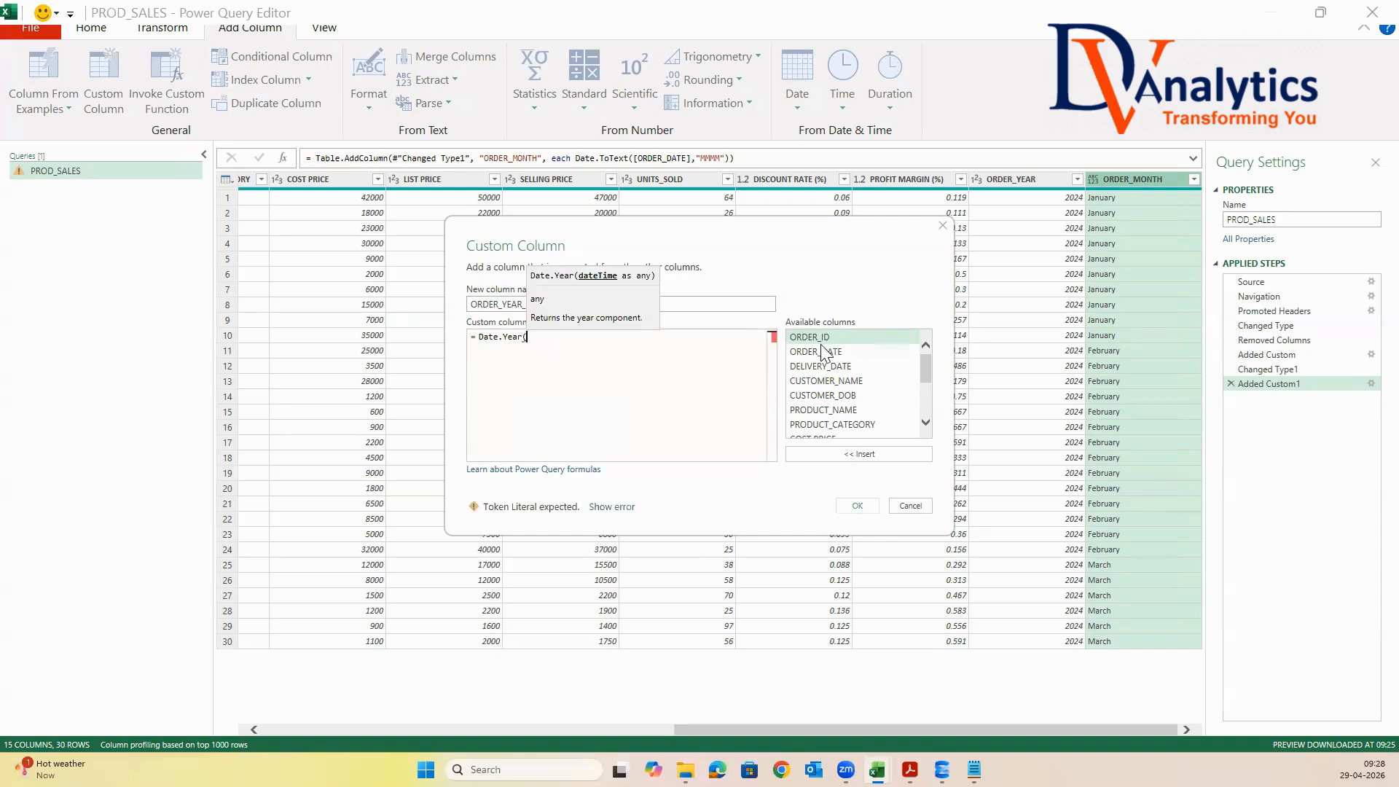
{"action": "double_click", "coordinate": [824, 351]}
{"action": "type", "text": ")*10"}
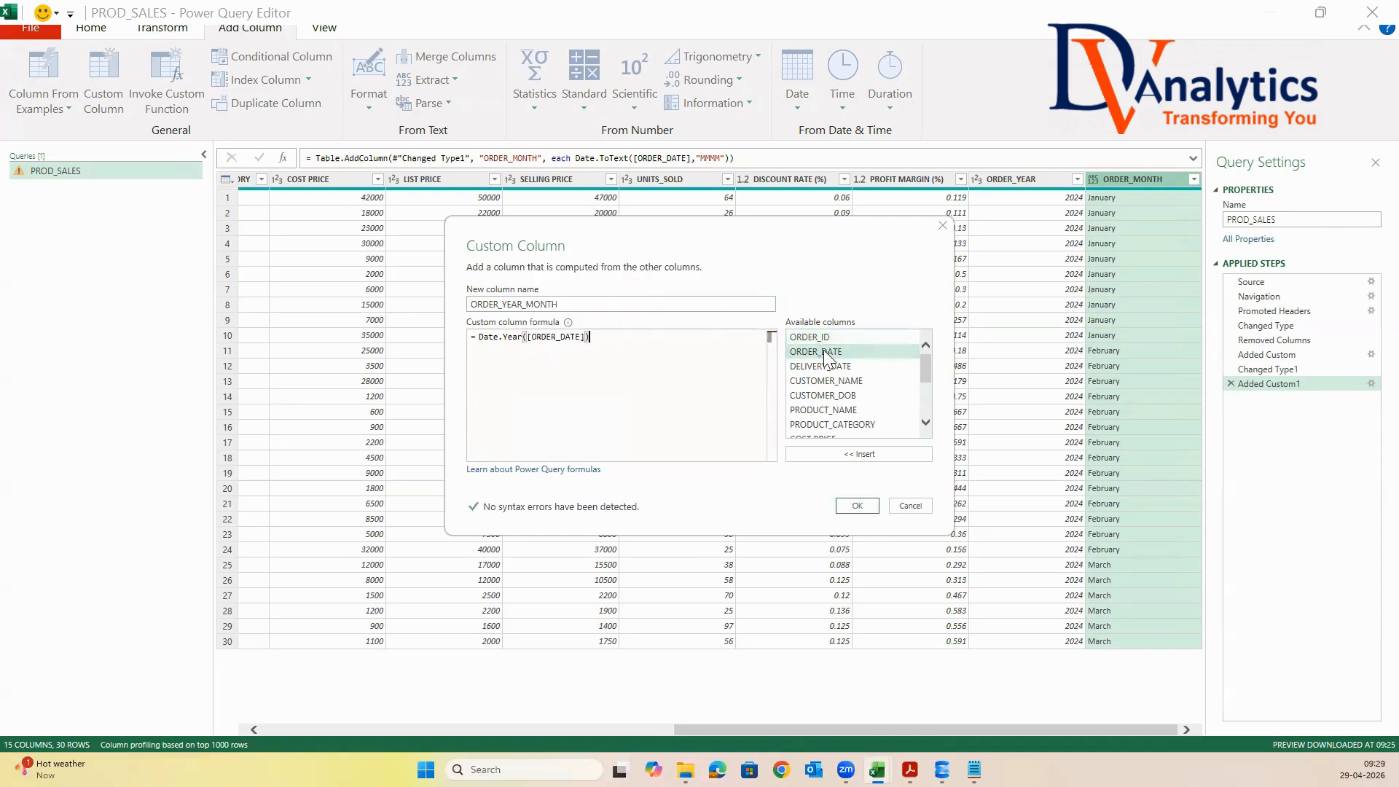
{"action": "type", "text": "0+"}
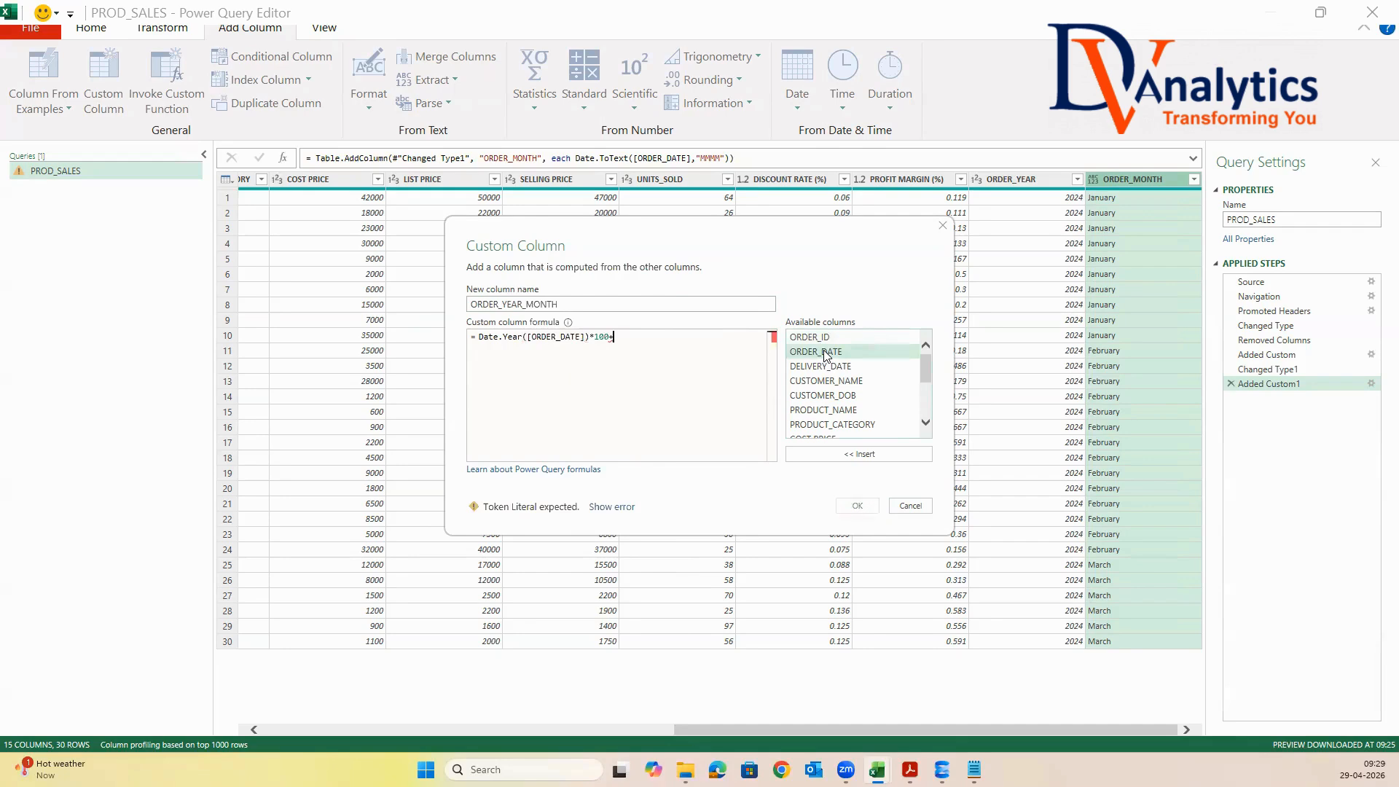
{"action": "type", "text": "Date."}
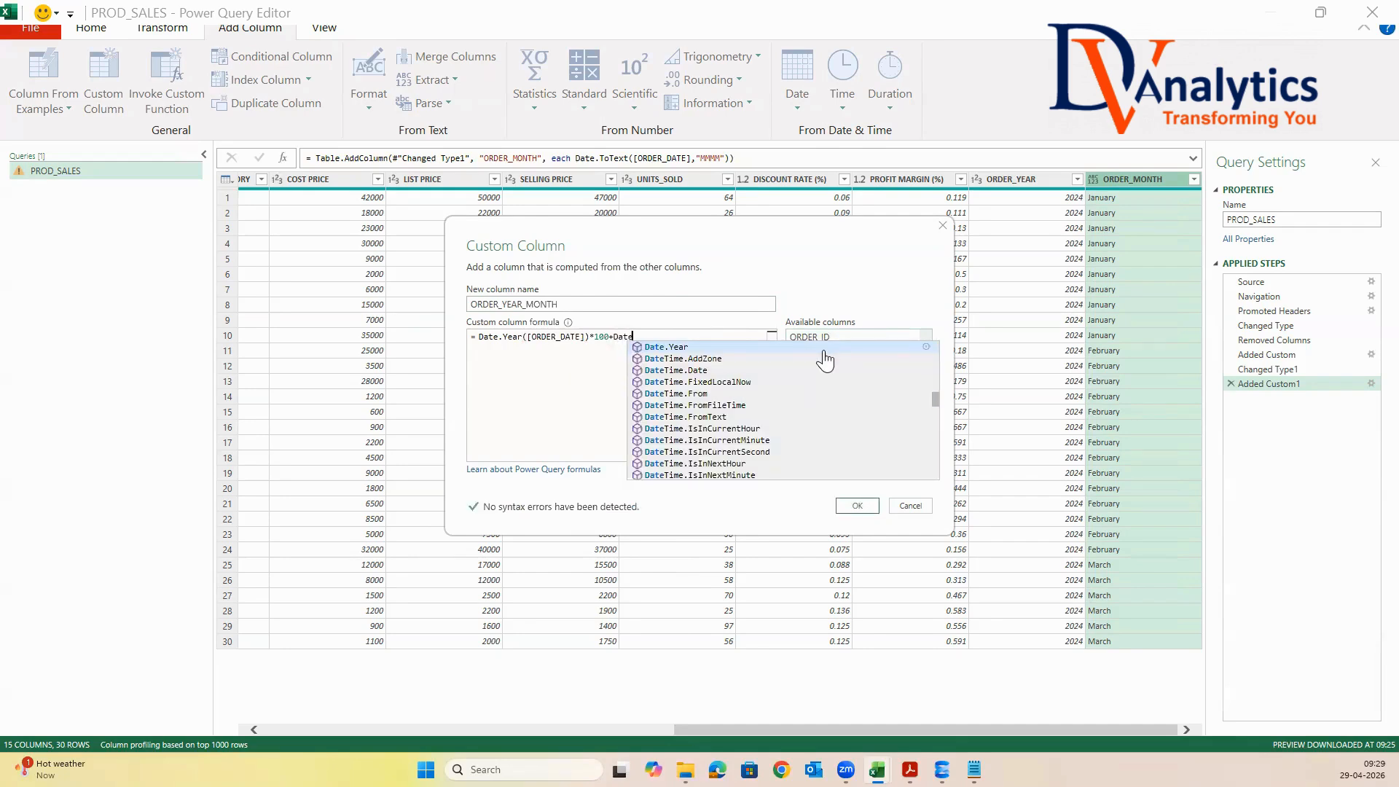
{"action": "type", "text": "Month("}
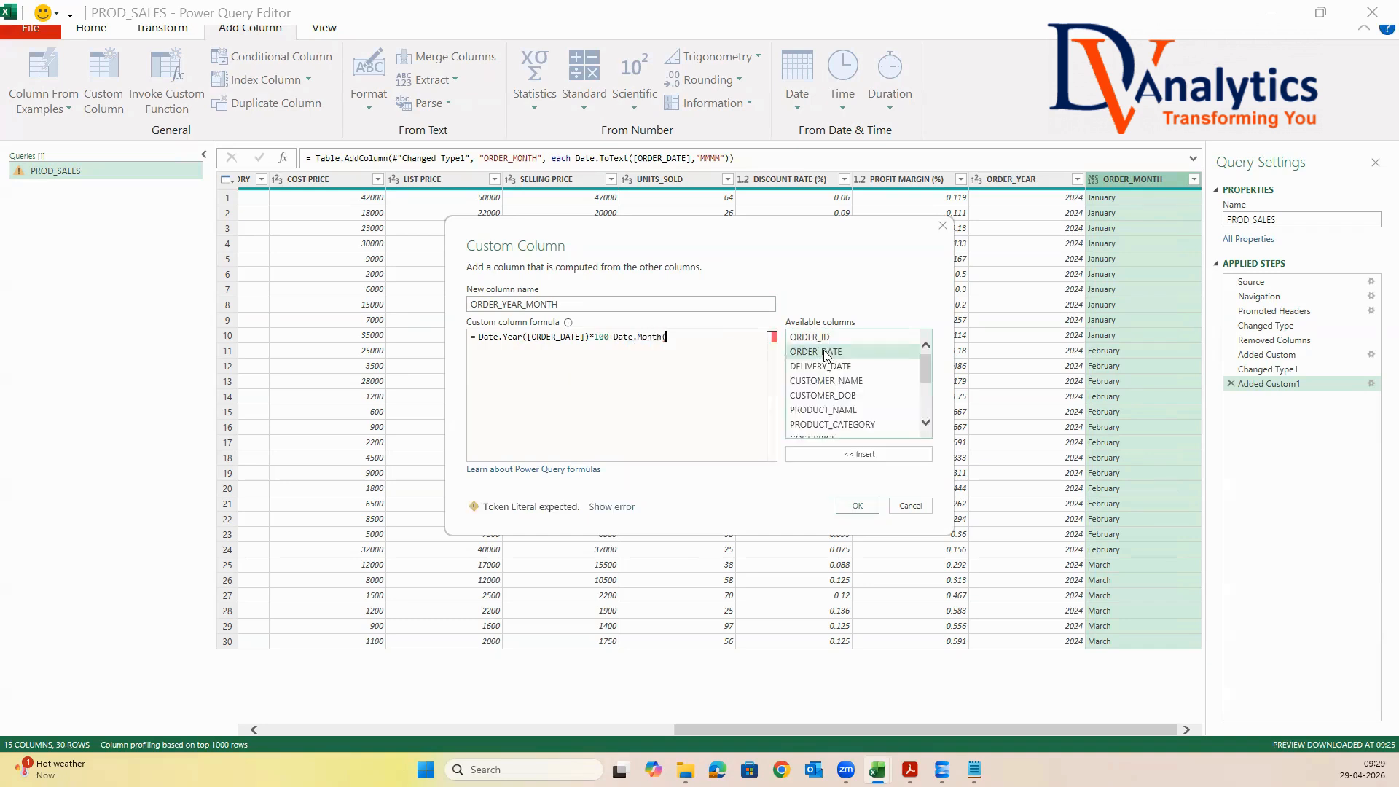
Complete the formula with Date.Month([ORDER_DATE]) and add the ORDER_YEAR_MONTH column to the query
{"action": "double_click", "coordinate": [827, 352]}
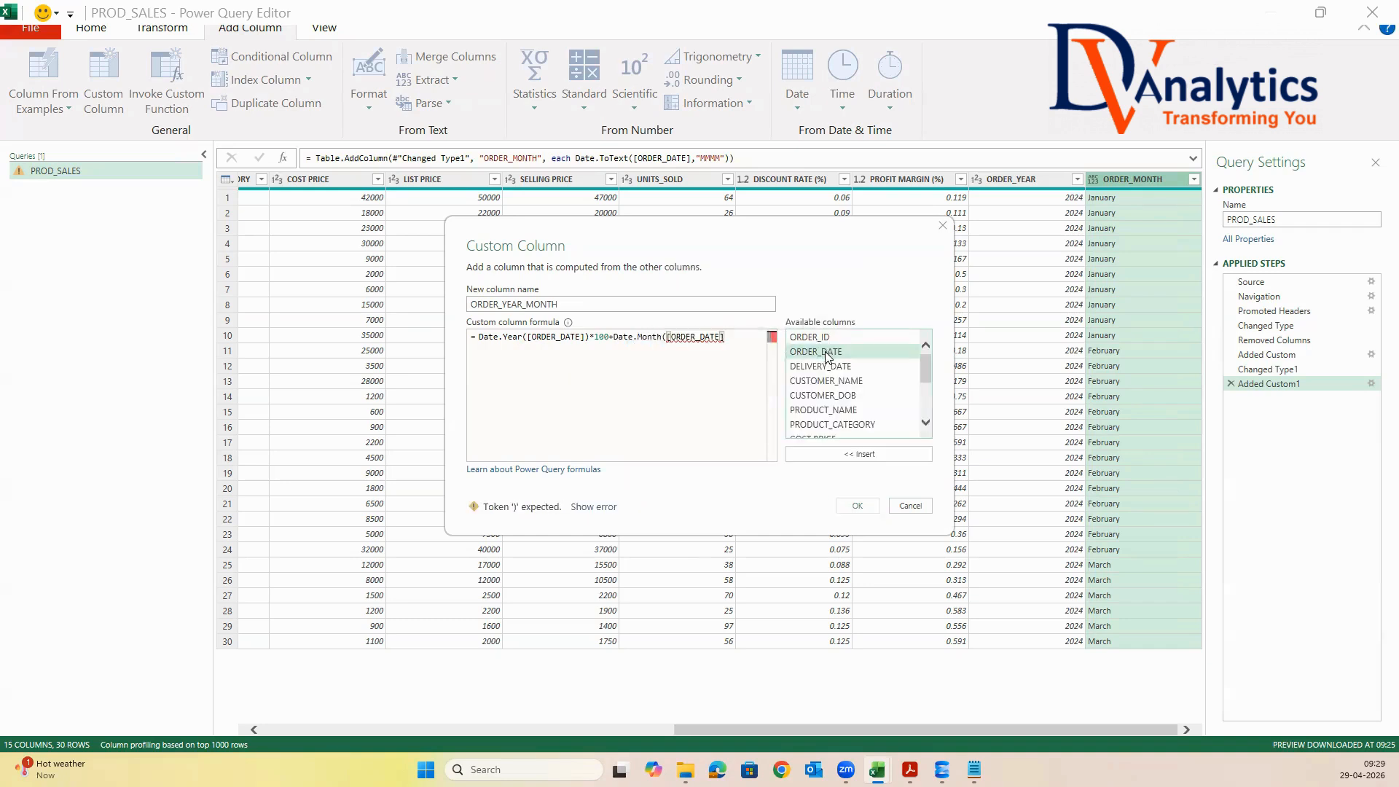
{"action": "type", "text": ")"}
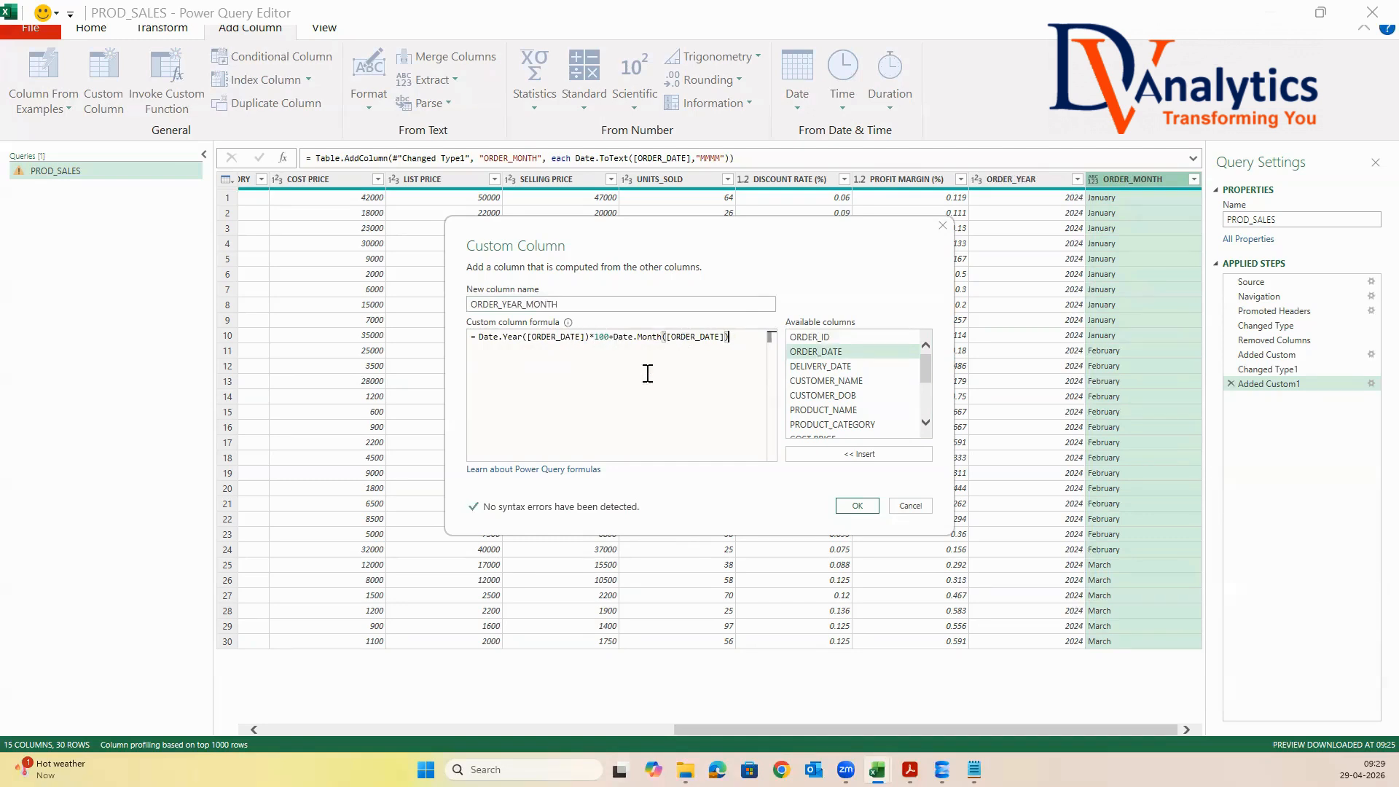
{"action": "left_click", "coordinate": [860, 506]}
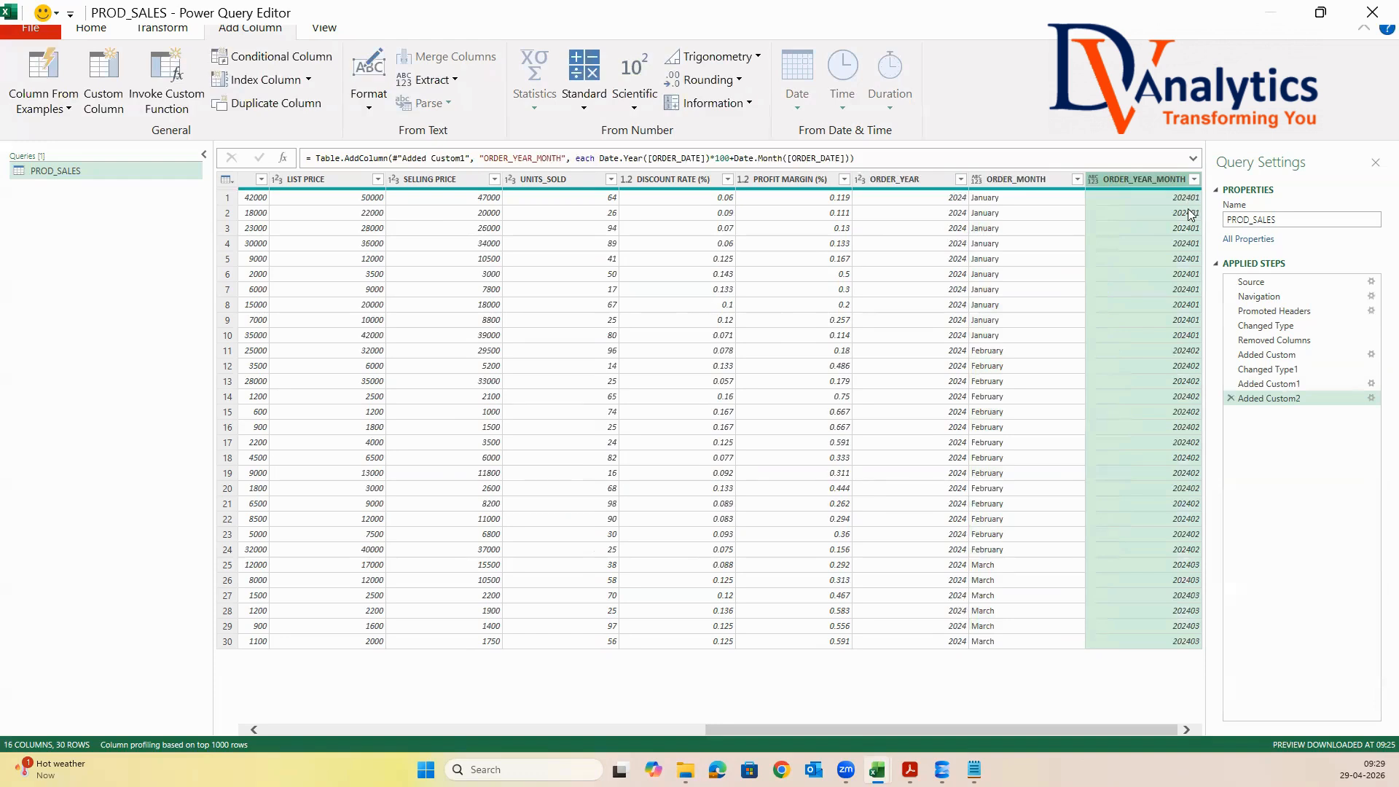
Change the data type of the ORDER_YEAR_MONTH column to Whole Number
{"action": "right_click", "coordinate": [1156, 179]}
{"action": "mouse_move", "coordinate": [1209, 379]}
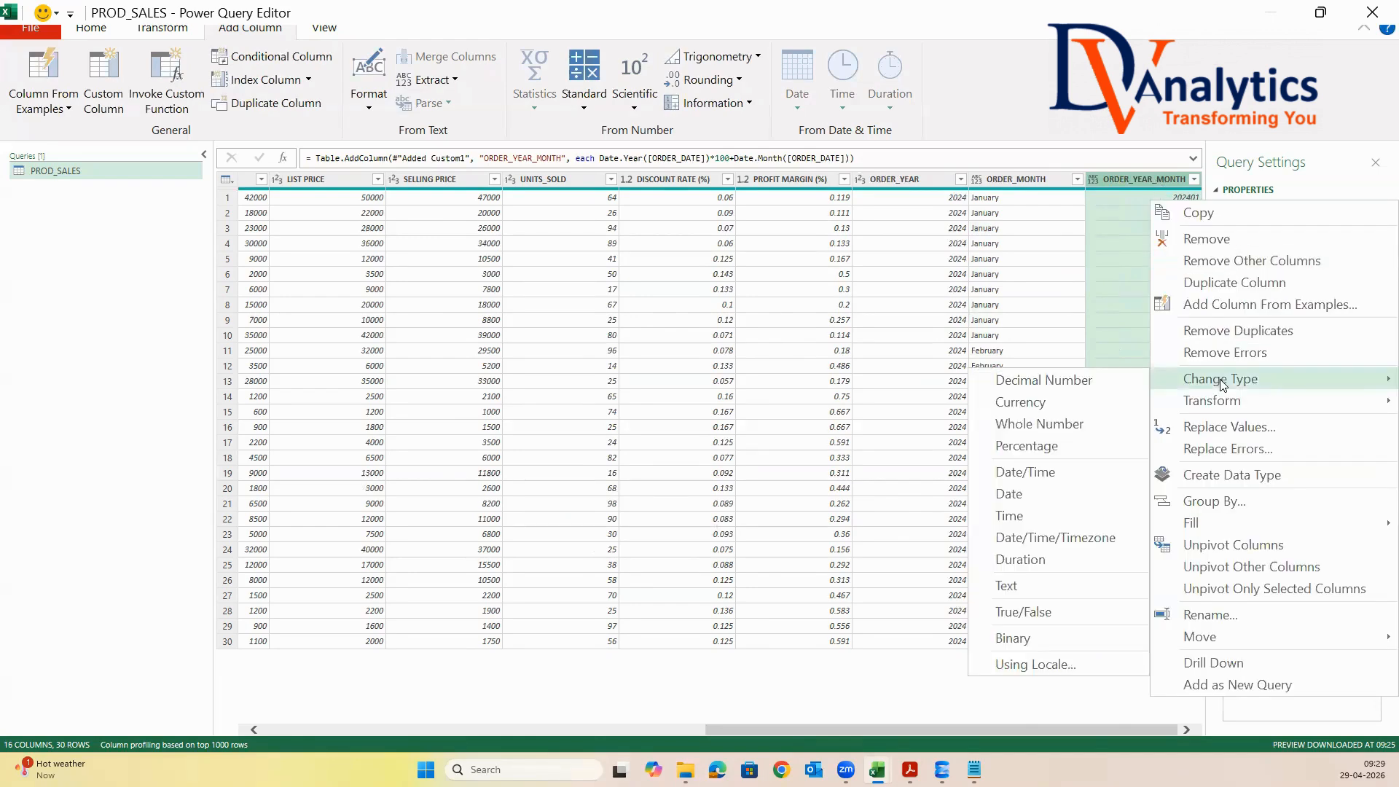
{"action": "left_click", "coordinate": [1039, 424]}
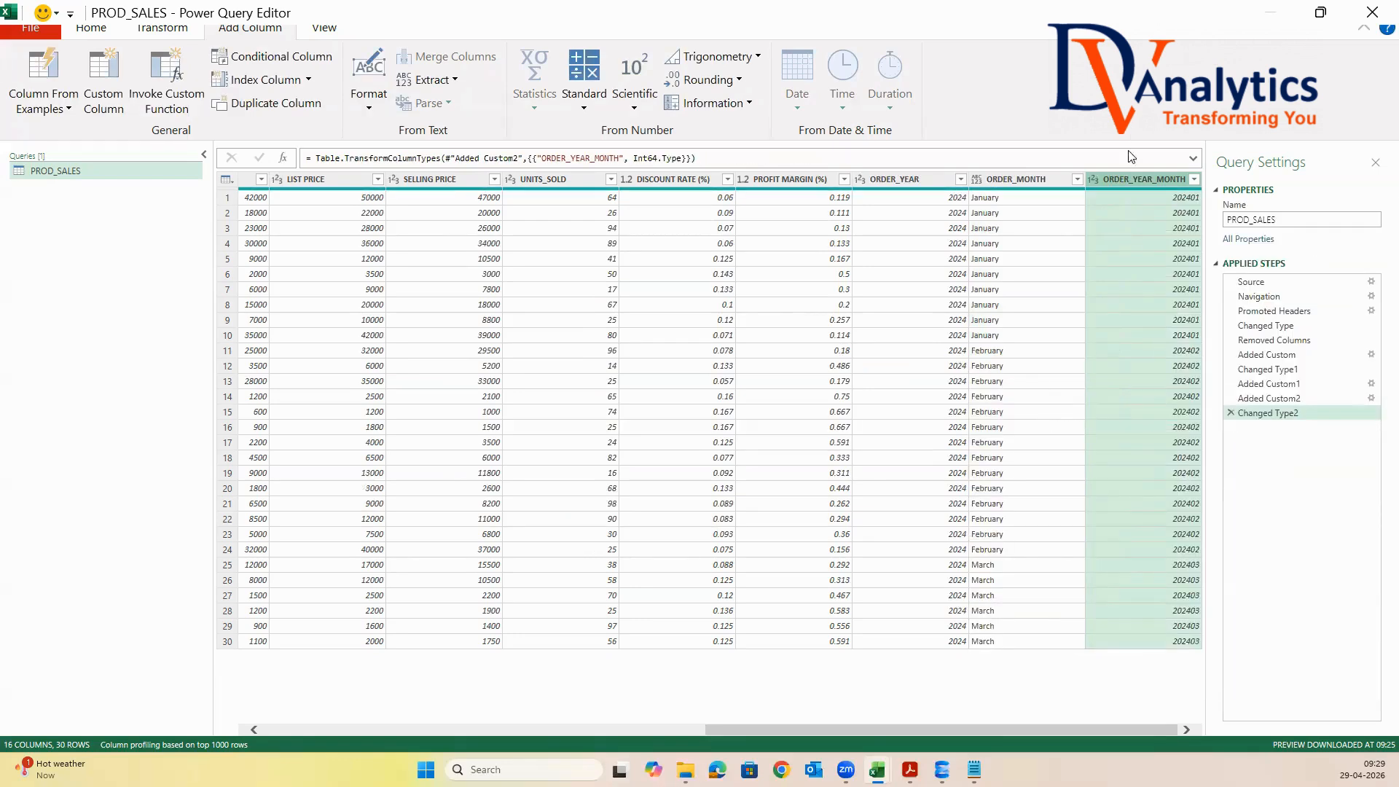
Start another custom column and name it ORDER_QTR
{"action": "left_click", "coordinate": [103, 80]}
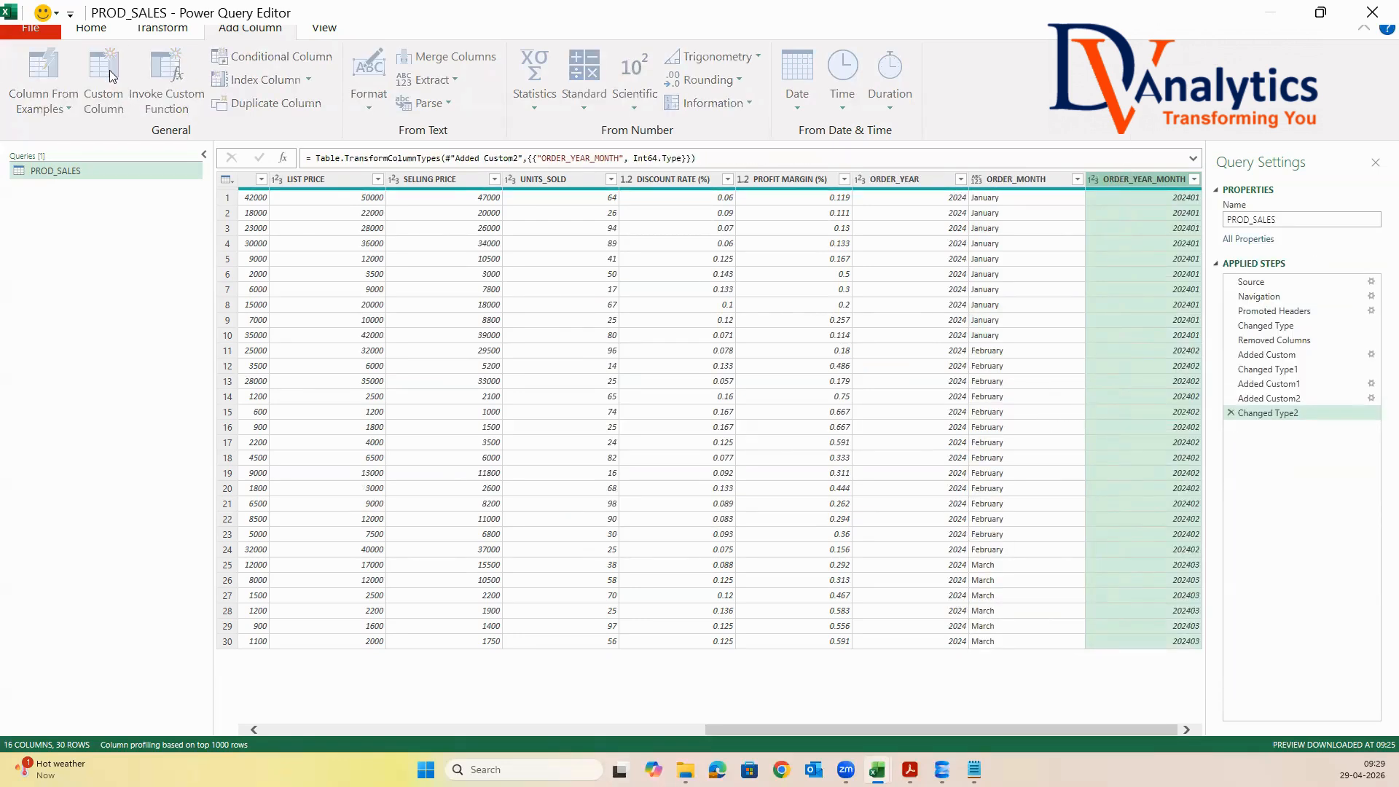
{"action": "type", "text": "ORDER_QTR"}
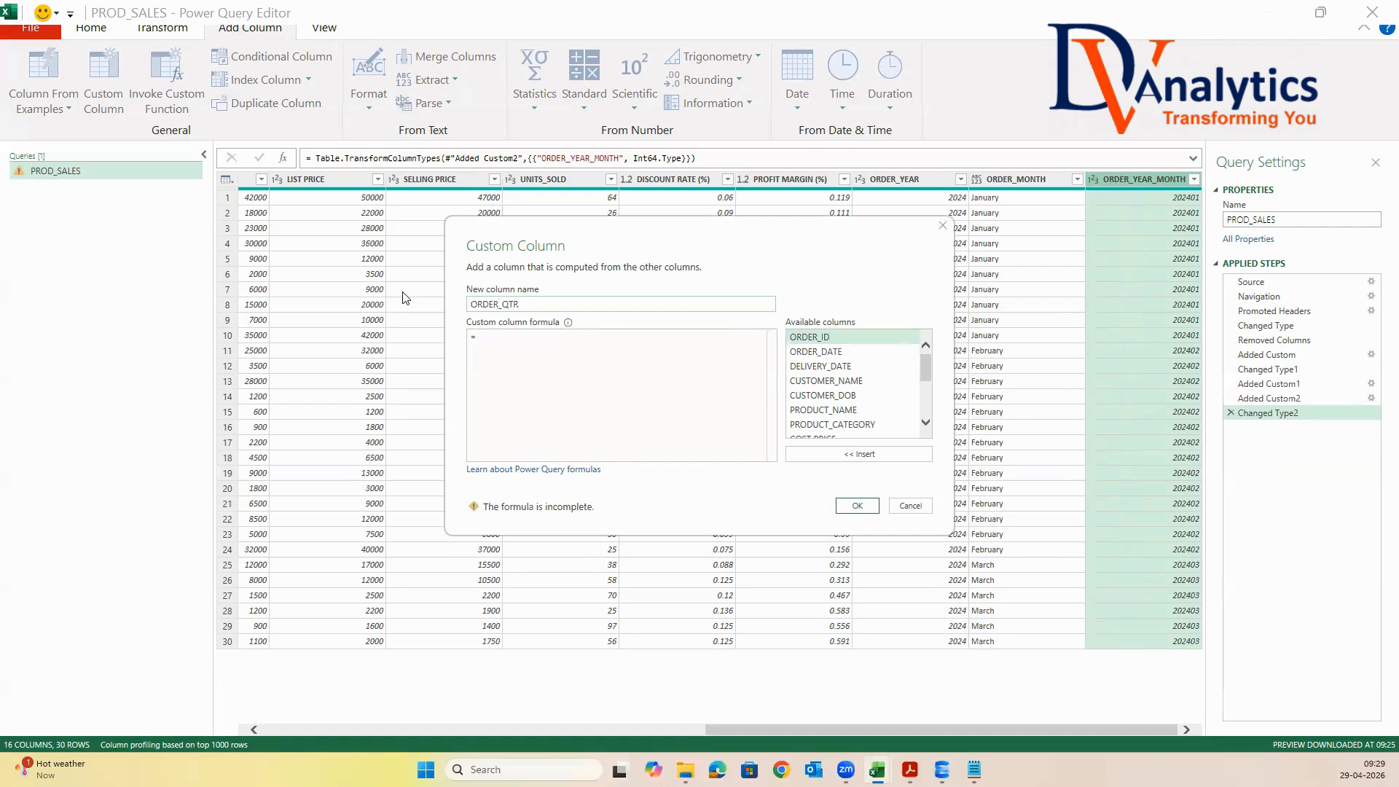
{"action": "left_click", "coordinate": [494, 341]}
{"action": "type", "text": "\"\"Q&"}
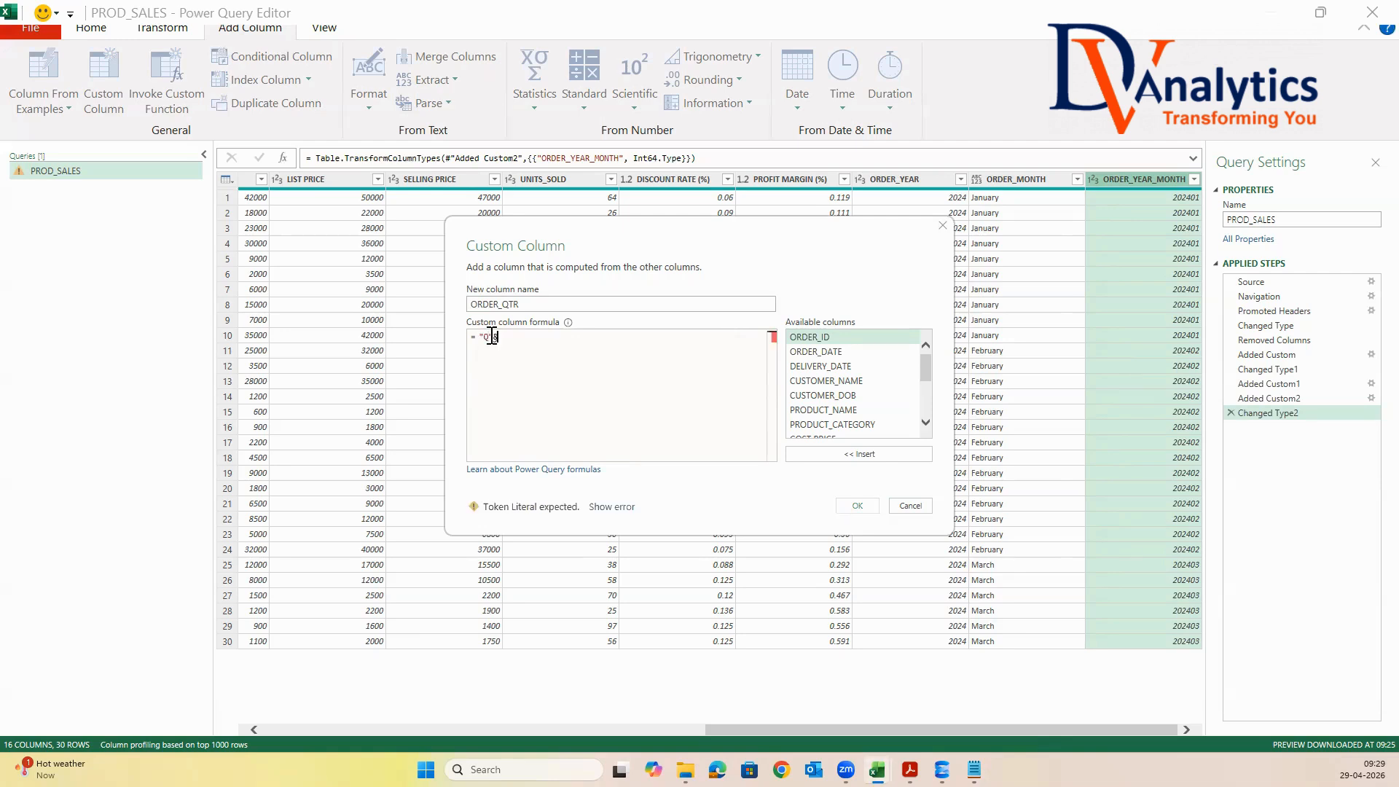
{"action": "type", "text": "Text"}
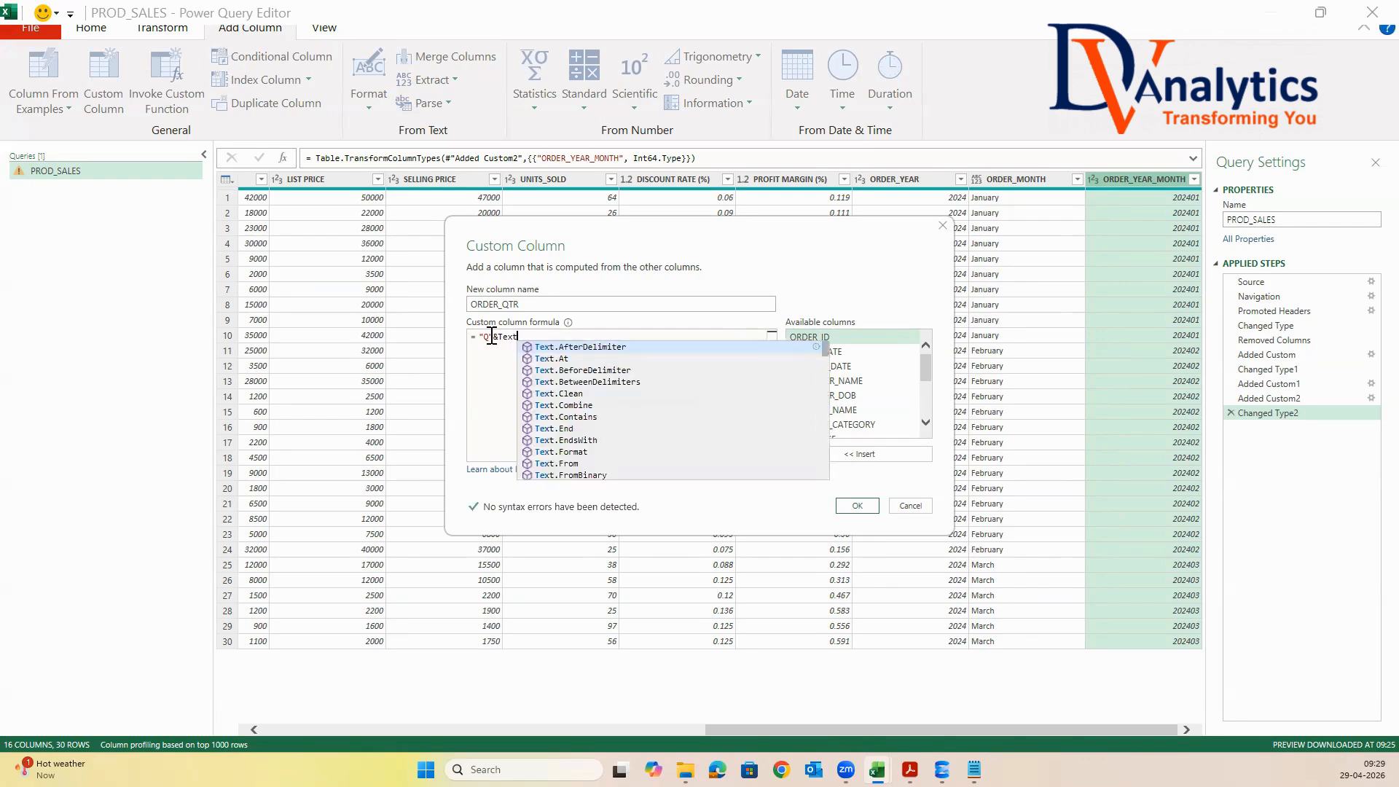
{"action": "type", "text": ".From"}
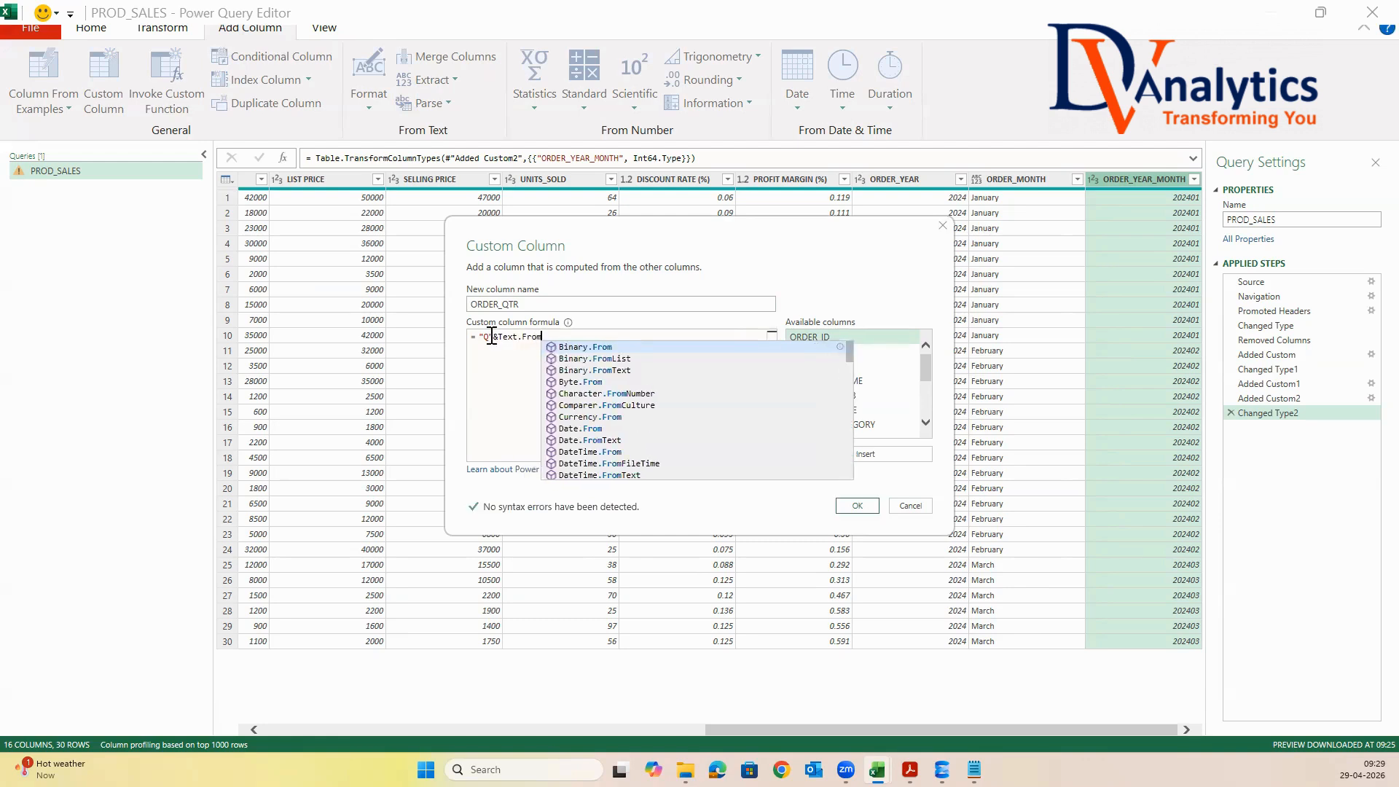
{"action": "type", "text": "("}
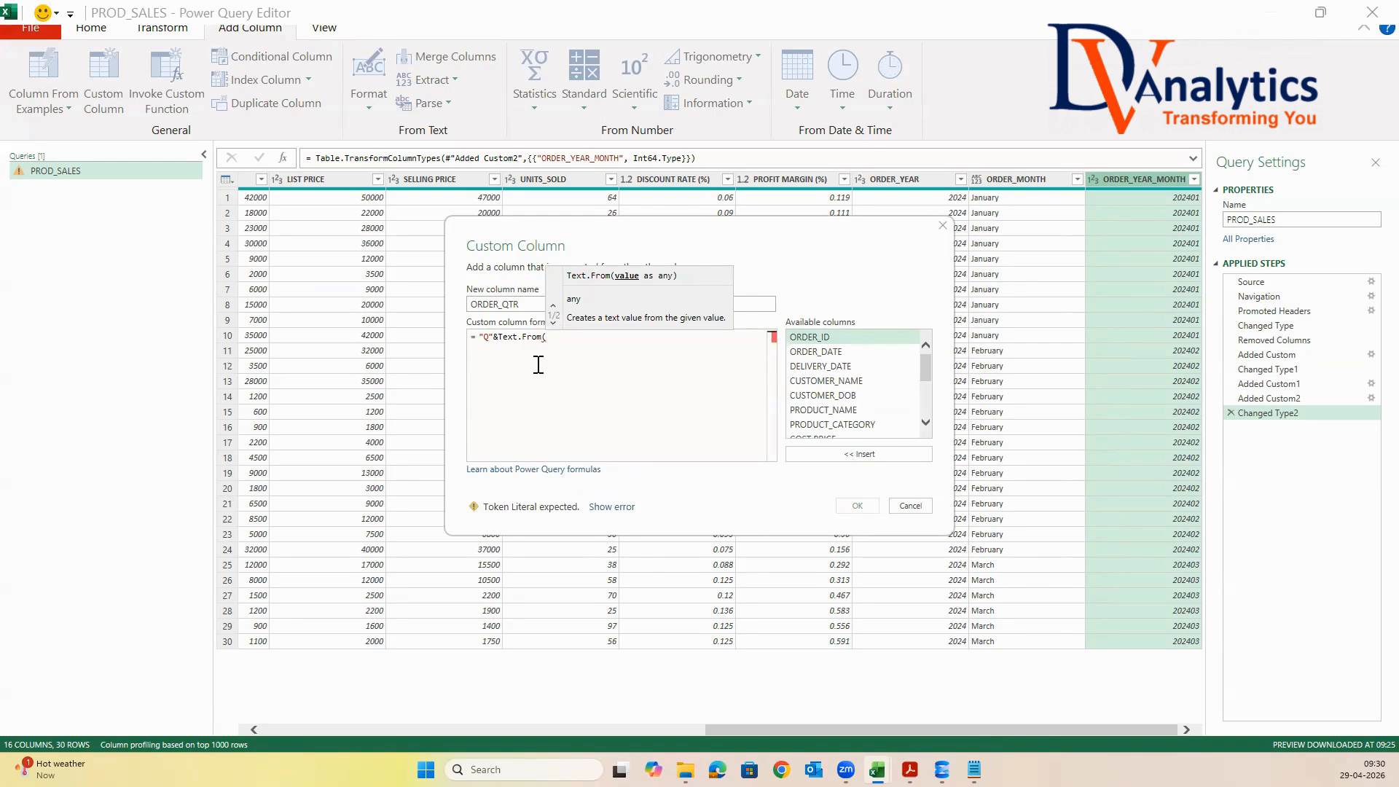
{"action": "type", "text": "Date"}
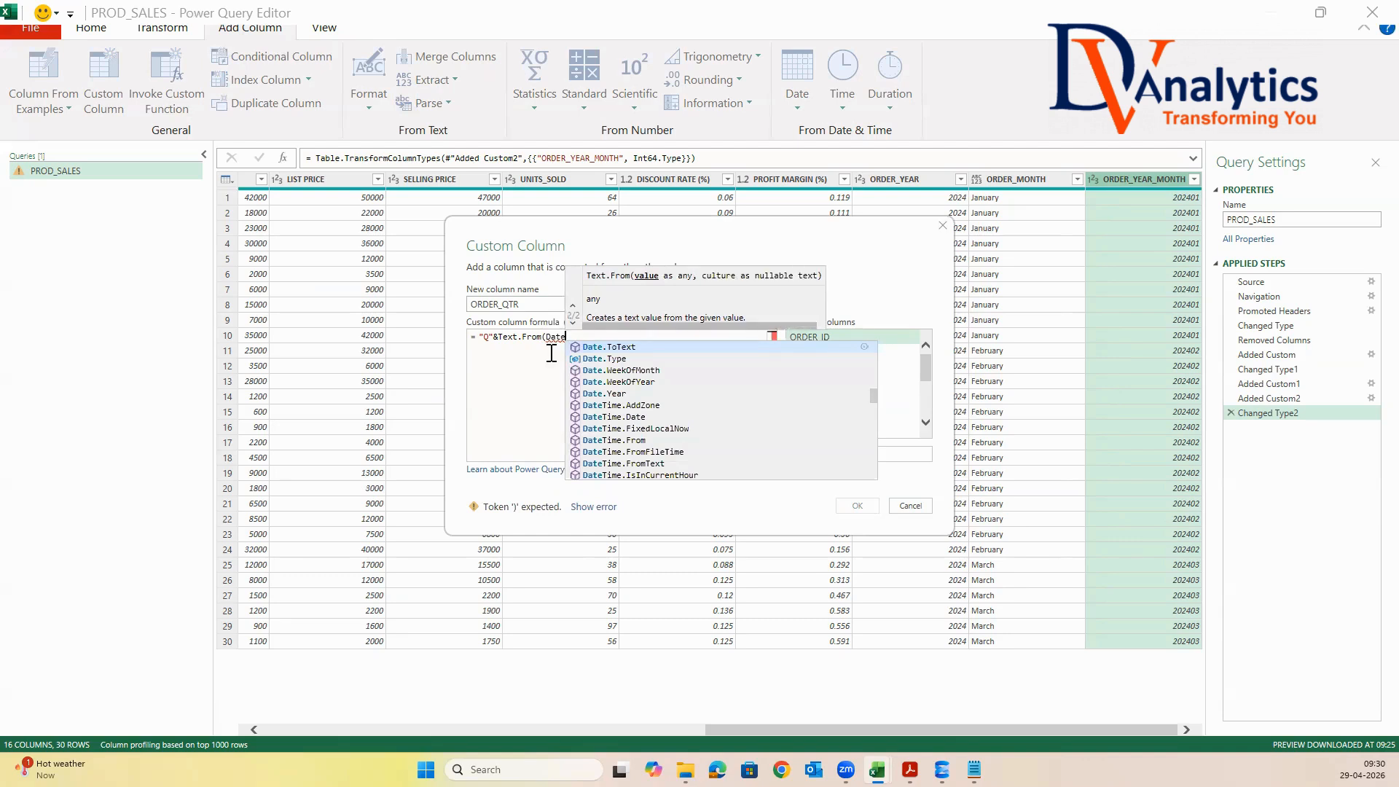
{"action": "type", "text": "."}
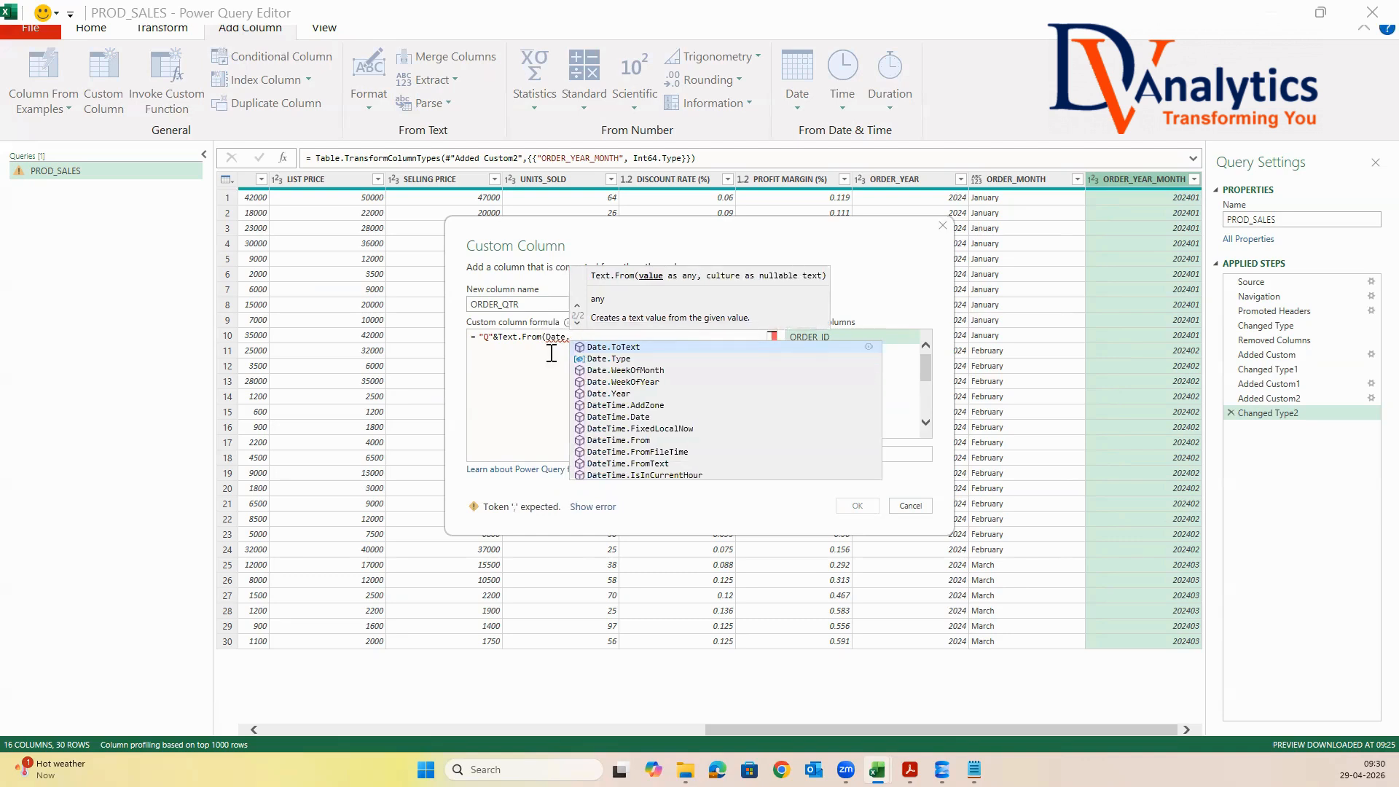
{"action": "type", "text": "W"}
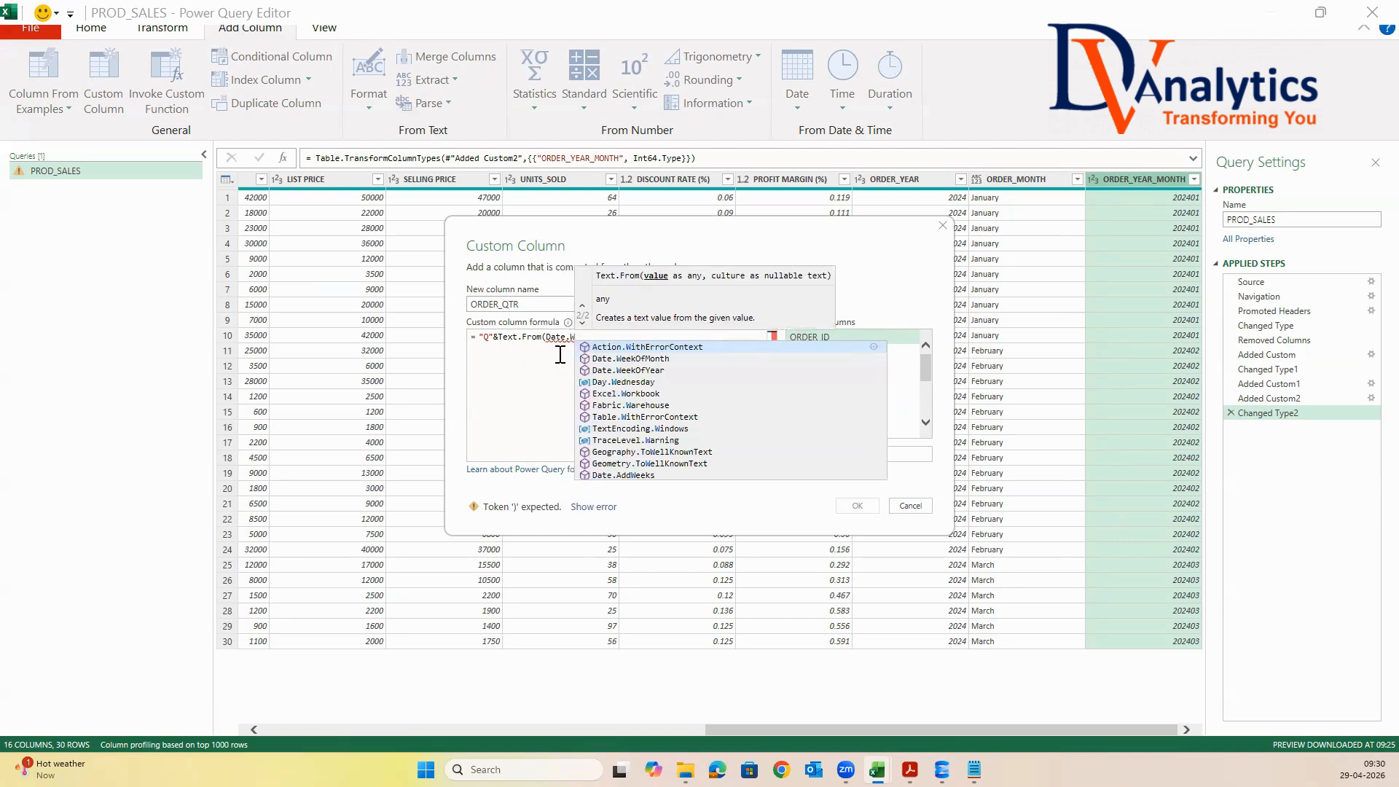
{"action": "key", "text": "BackSpace"}
{"action": "key", "text": "BackSpace"}
{"action": "key", "text": "BackSpace"}
{"action": "key", "text": "BackSpace"}
{"action": "key", "text": "BackSpace"}
{"action": "key", "text": "BackSpace"}
{"action": "key", "text": "BackSpace"}
{"action": "key", "text": "BackSpace"}
{"action": "key", "text": "BackSpace"}
{"action": "key", "text": "BackSpace"}
{"action": "key", "text": "BackSpace"}
{"action": "key", "text": "BackSpace"}
{"action": "key", "text": "BackSpace"}
{"action": "key", "text": "BackSpace"}
{"action": "key", "text": "BackSpace"}
{"action": "key", "text": "BackSpace"}
{"action": "key", "text": "BackSpace"}
{"action": "key", "text": "BackSpace"}
{"action": "key", "text": "BackSpace"}
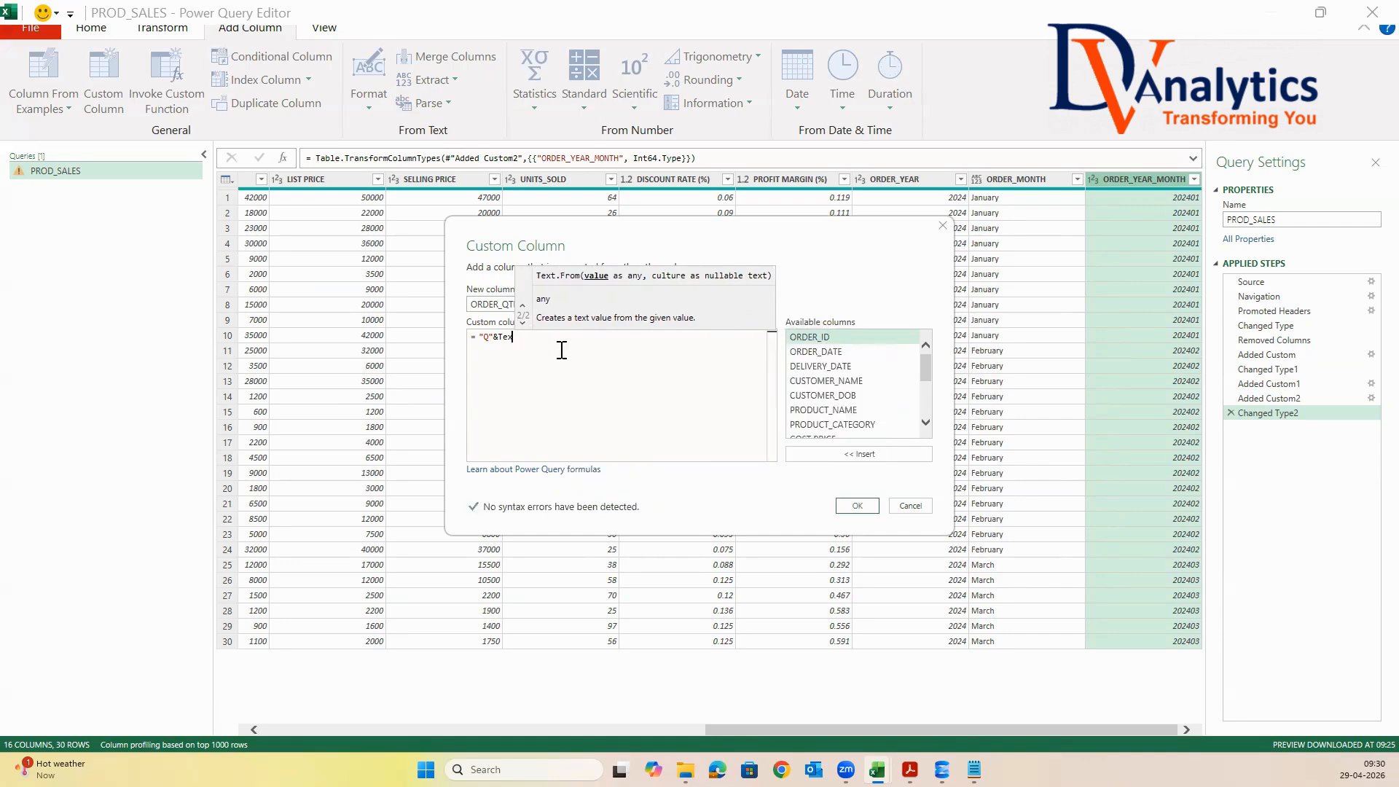
{"action": "key", "text": "BackSpace"}
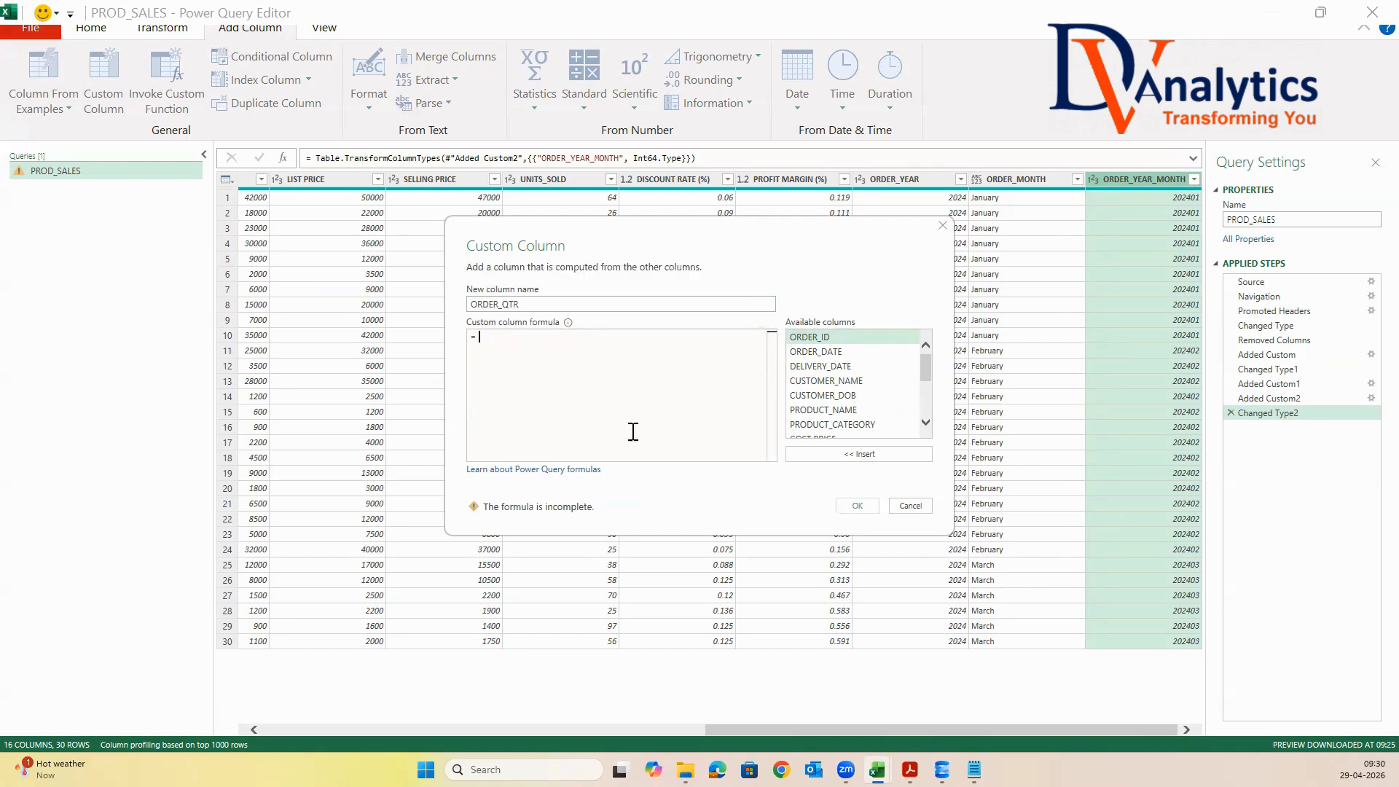
Switch to Chrome with the first listed profile, maximized, and bring up the ChatGPT page
{"action": "left_click", "coordinate": [781, 769]}
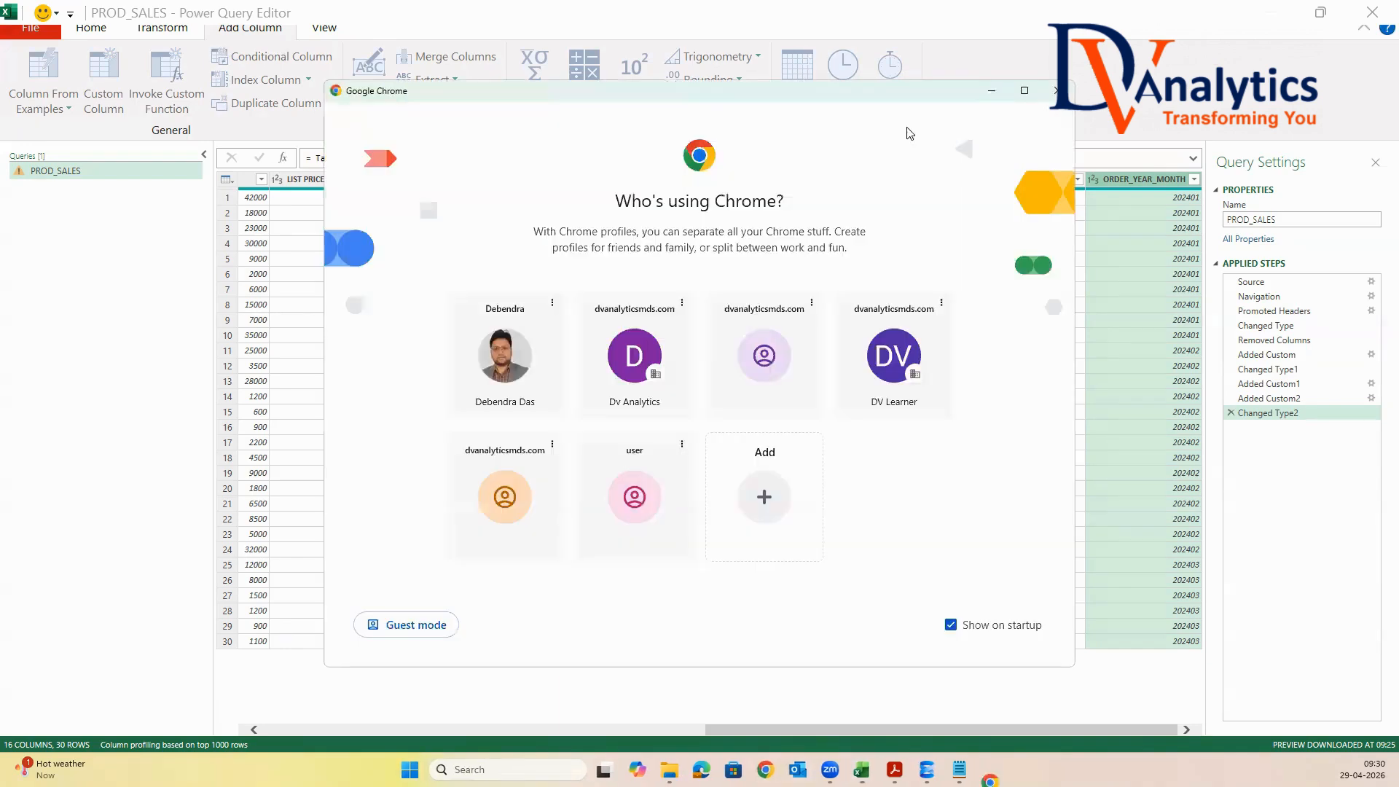
{"action": "left_click", "coordinate": [1030, 90]}
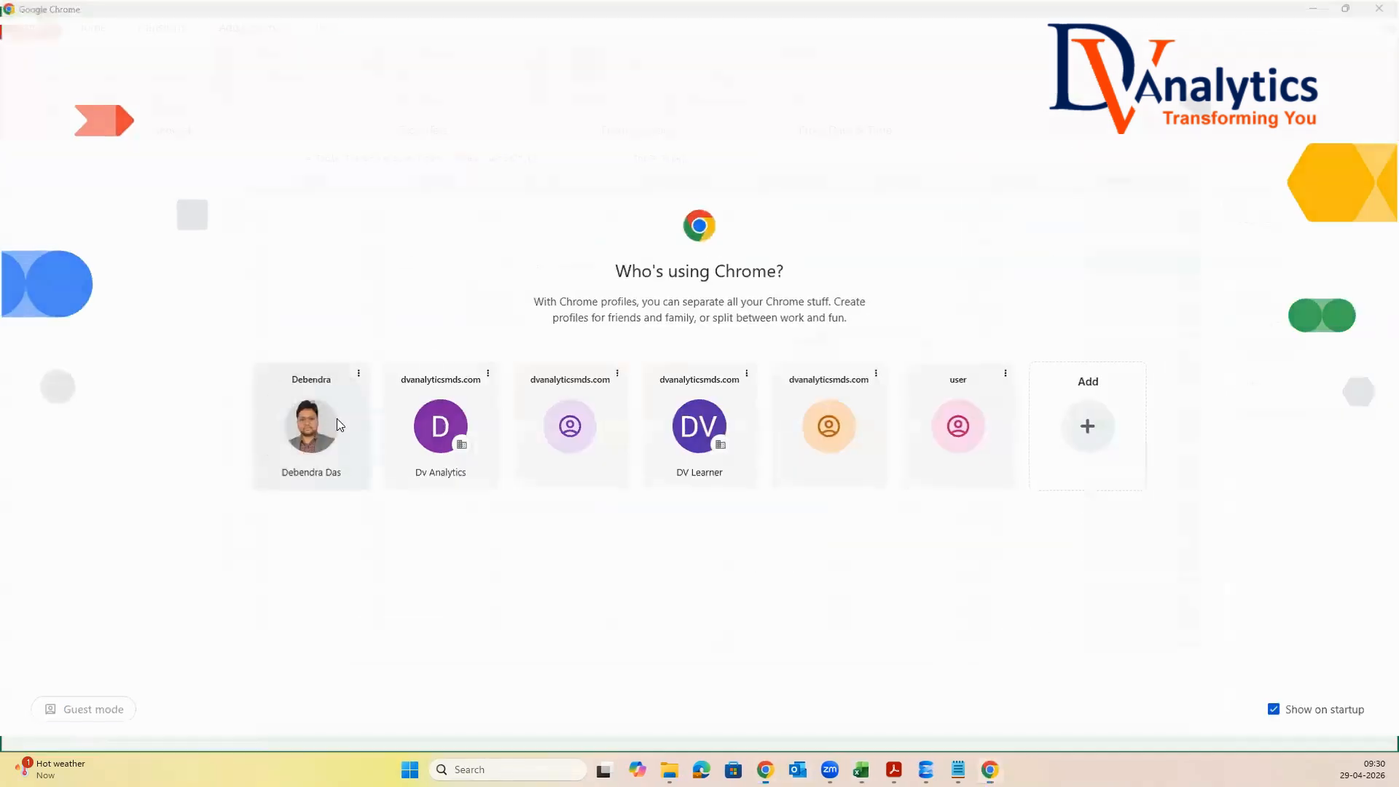
{"action": "left_click", "coordinate": [337, 418]}
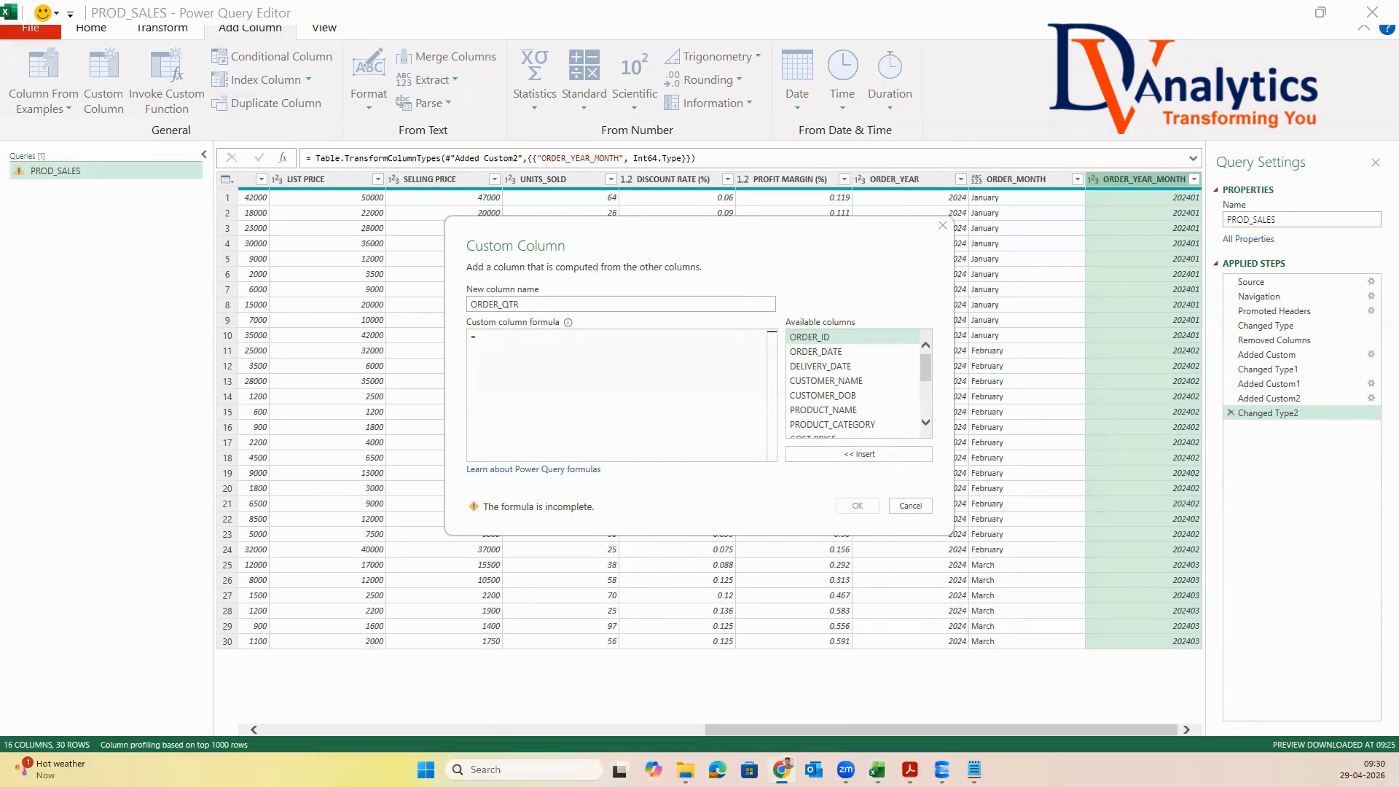
{"action": "left_click", "coordinate": [970, 161]}
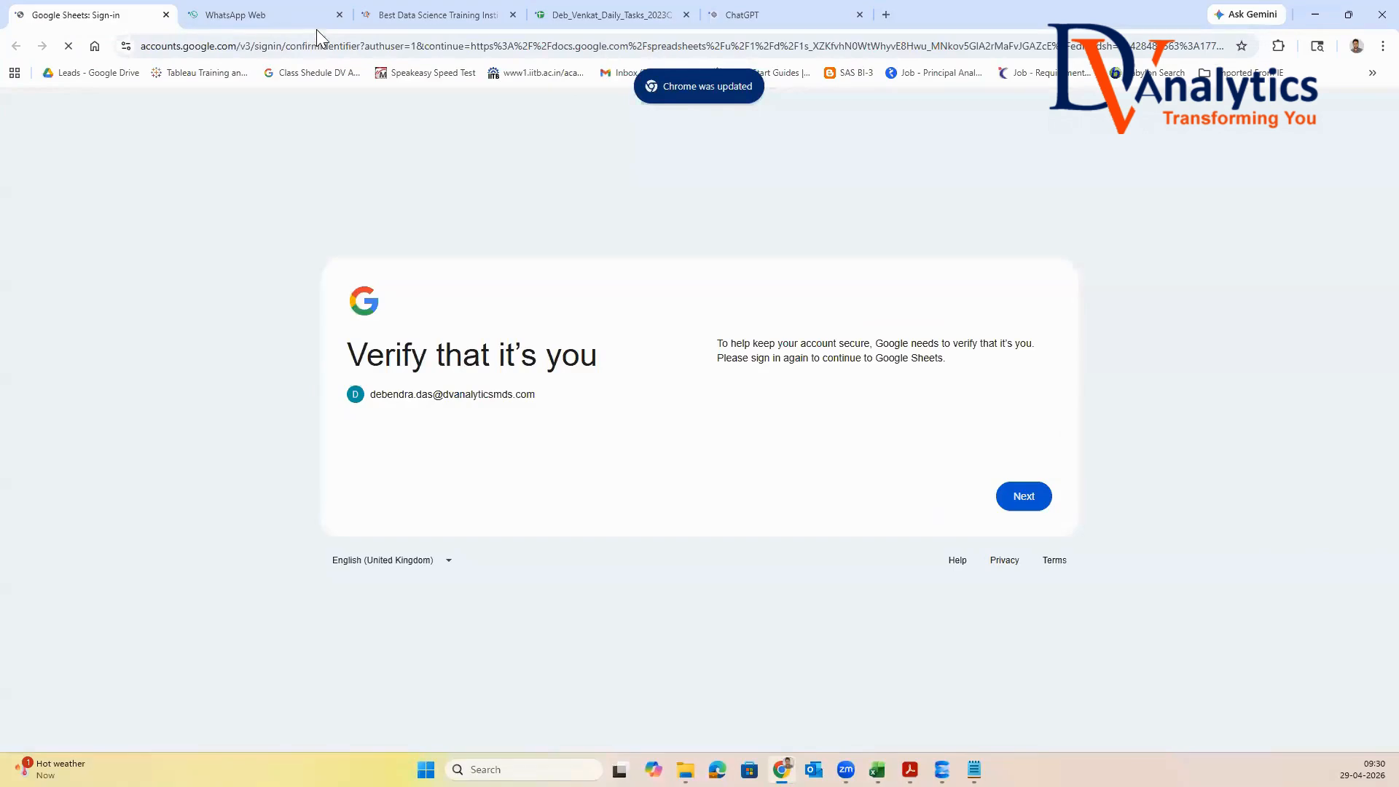
{"action": "key", "text": "ctrl+Tab"}
{"action": "left_click", "coordinate": [749, 15]}
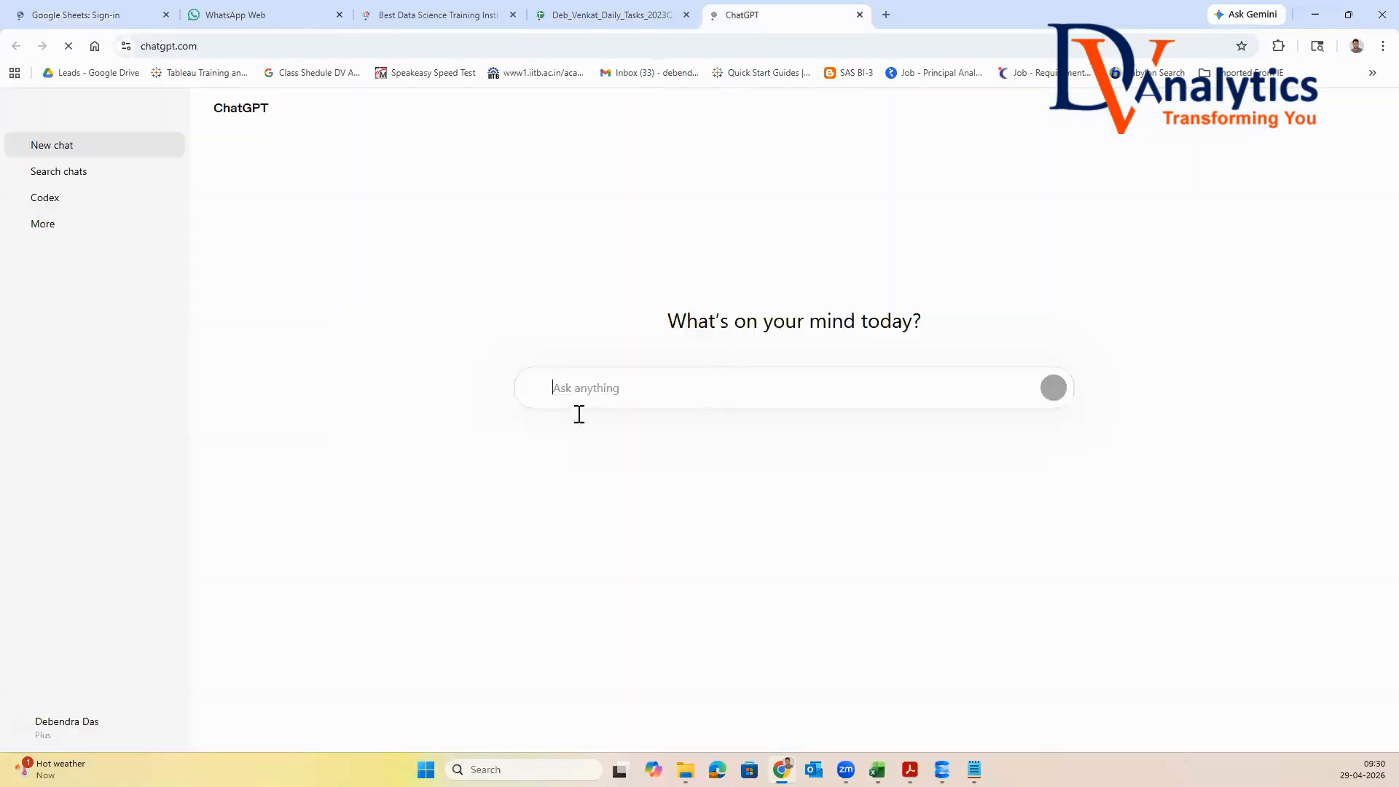
Ask ChatGPT "get order_qtr from order_date field in power query"
{"action": "type", "text": "get"}
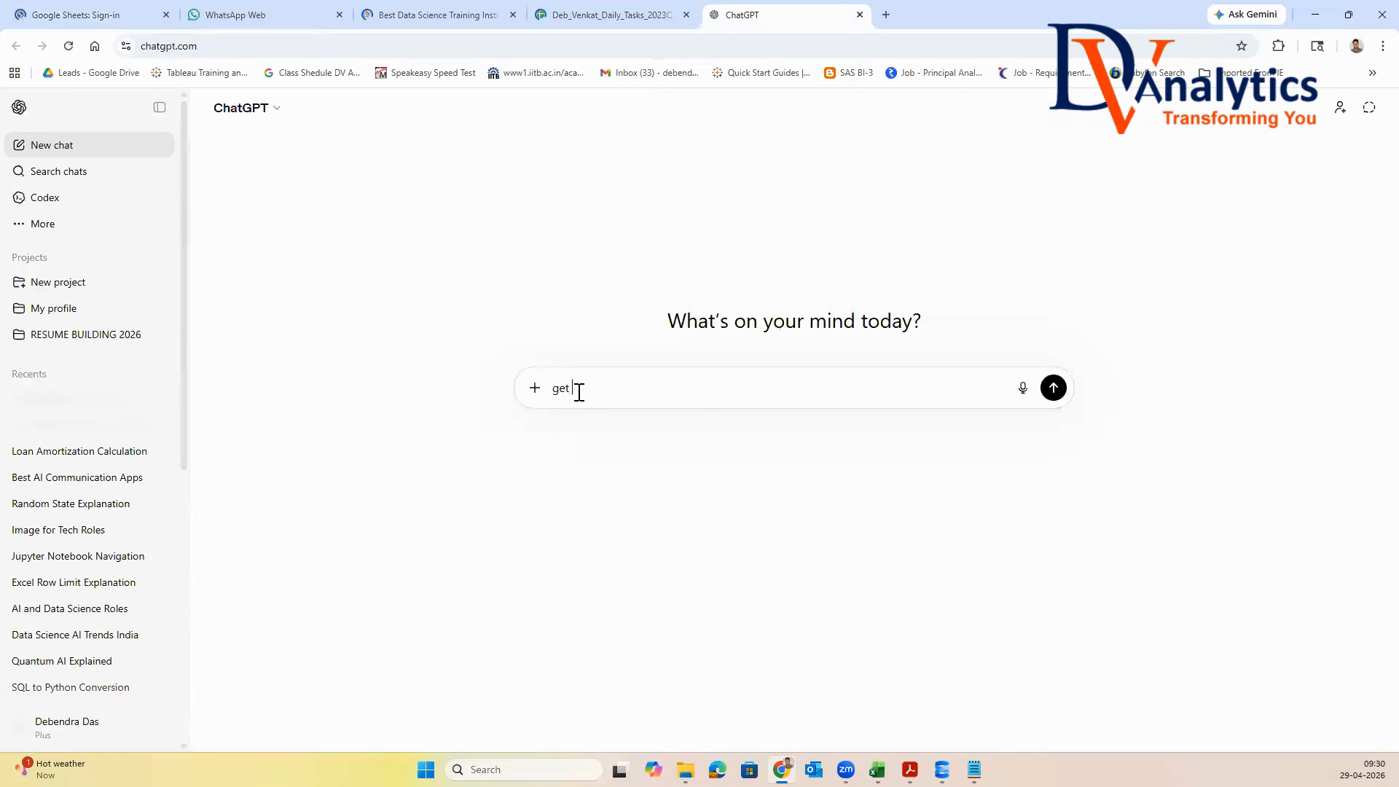
{"action": "type", "text": " order_"}
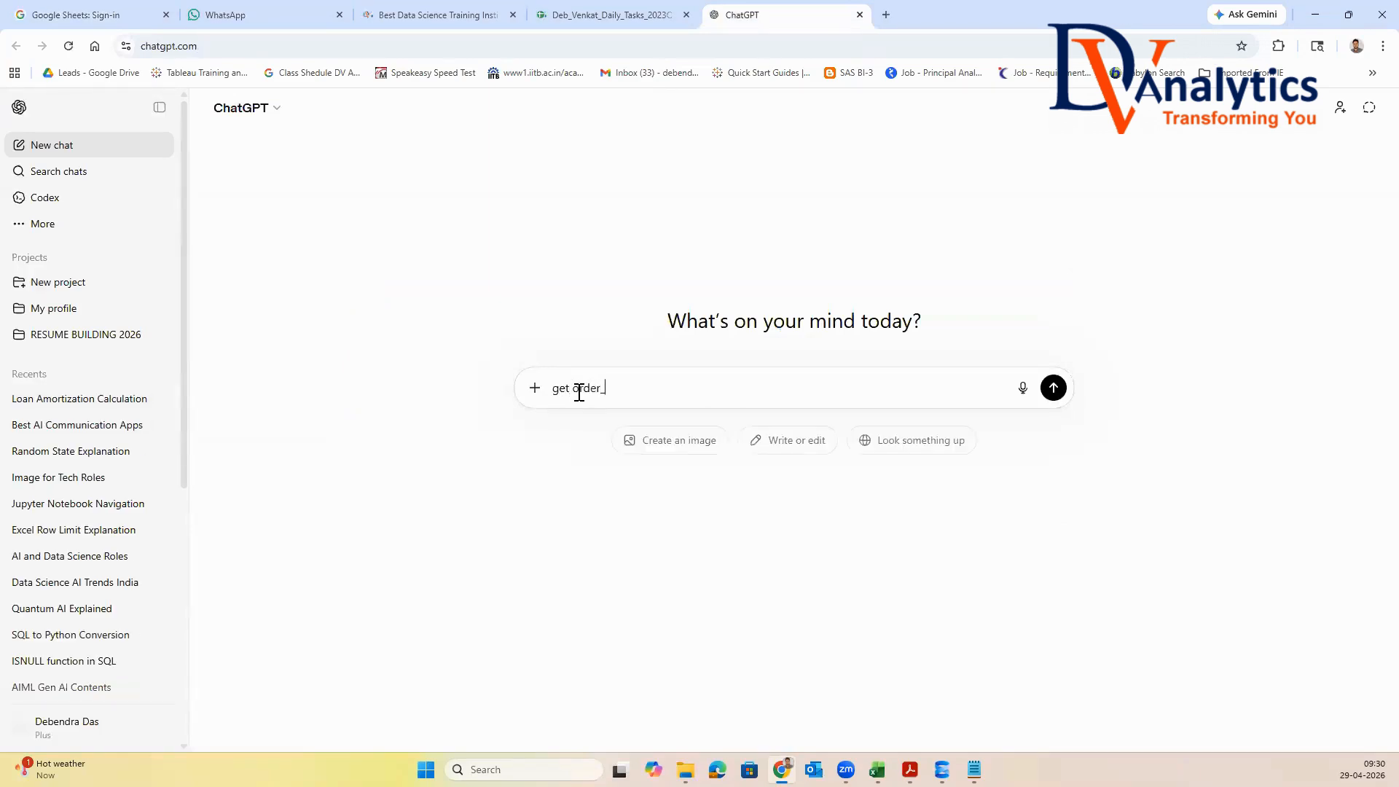
{"action": "type", "text": "qtr from order_date fiel"}
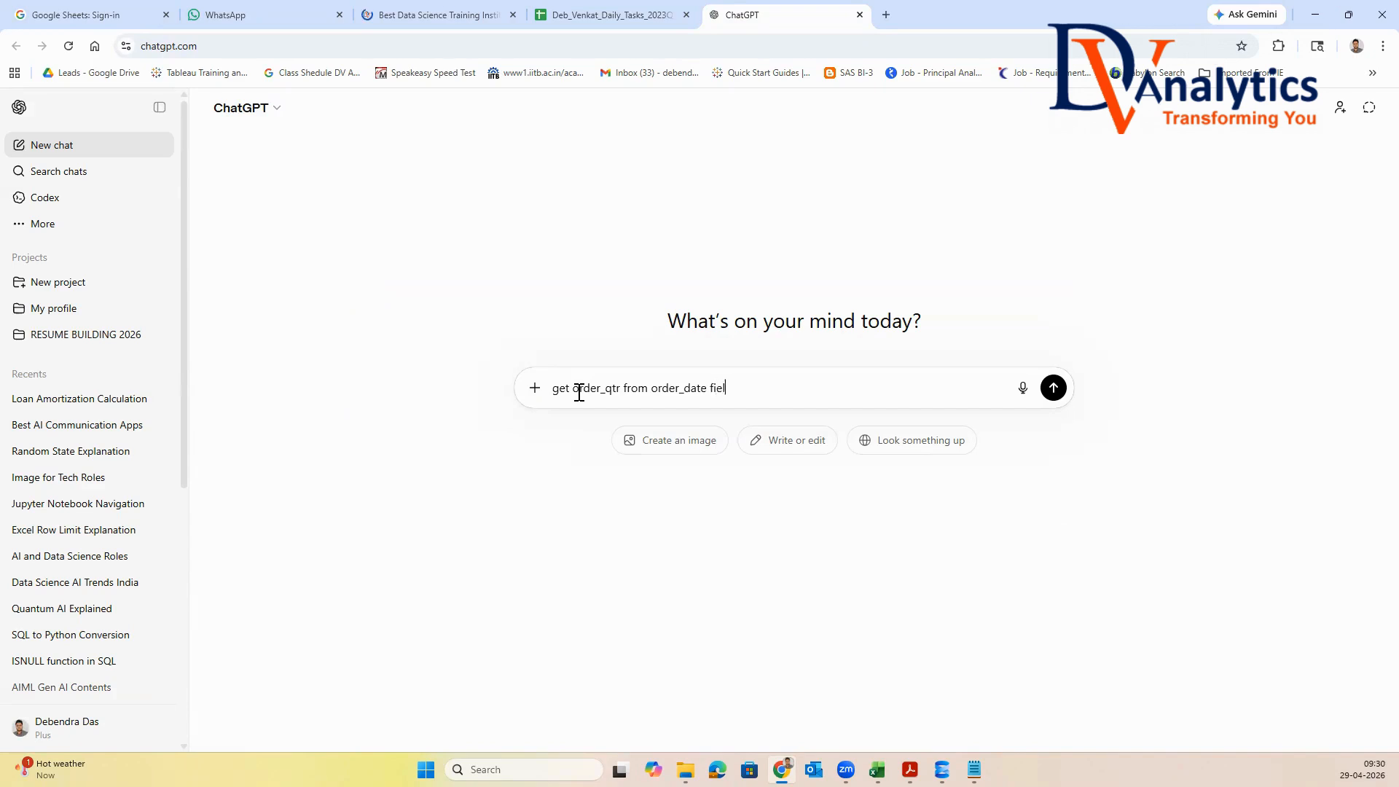
{"action": "type", "text": "d in power query"}
{"action": "key", "text": "Return"}
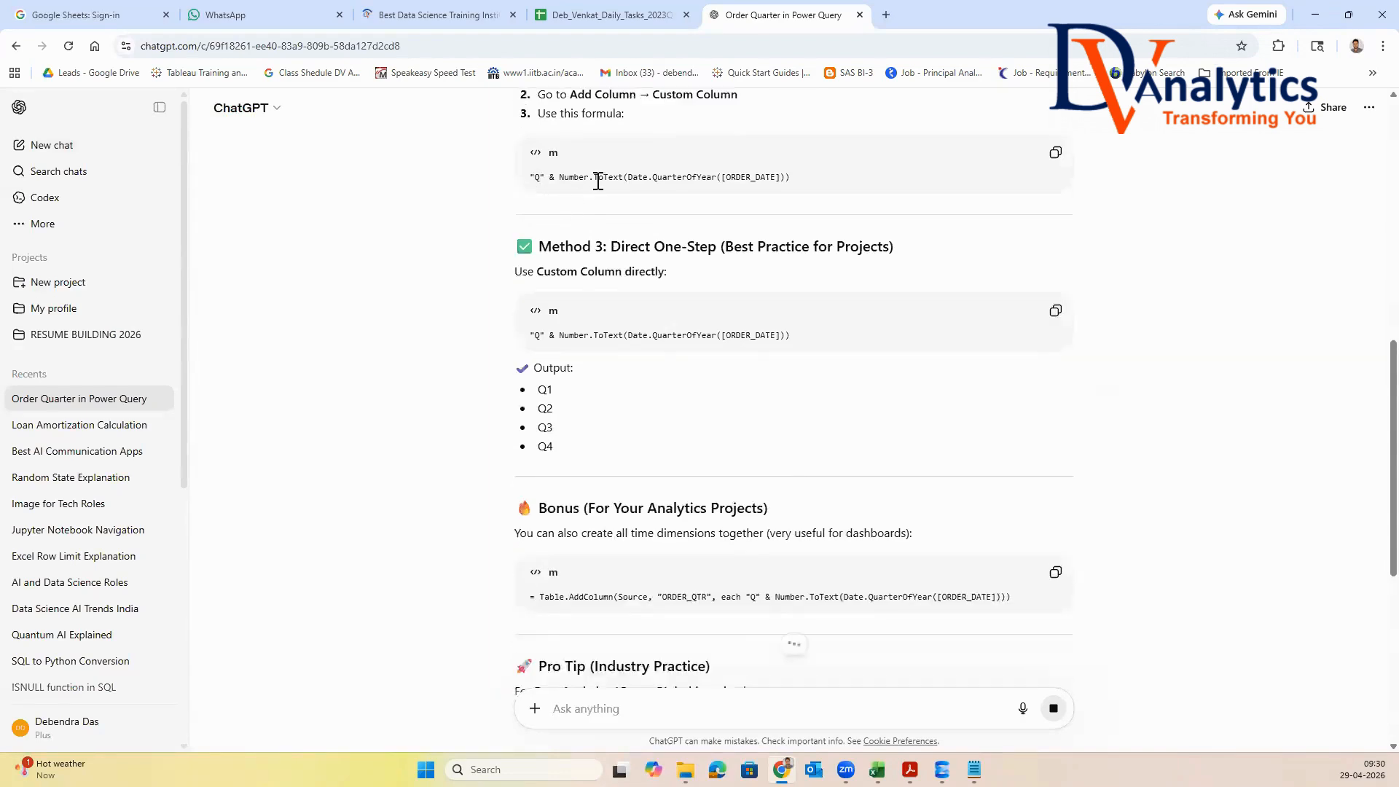
Copy ChatGPT's formula "Q" & Number.ToText(Date.QuarterOfYear([ORDER_DATE])), return to Power Query Editor and paste it as the ORDER_QTR custom column formula
{"action": "left_click_drag", "start_coordinate": [792, 179], "coordinate": [528, 177]}
{"action": "key", "text": "ctrl+c"}
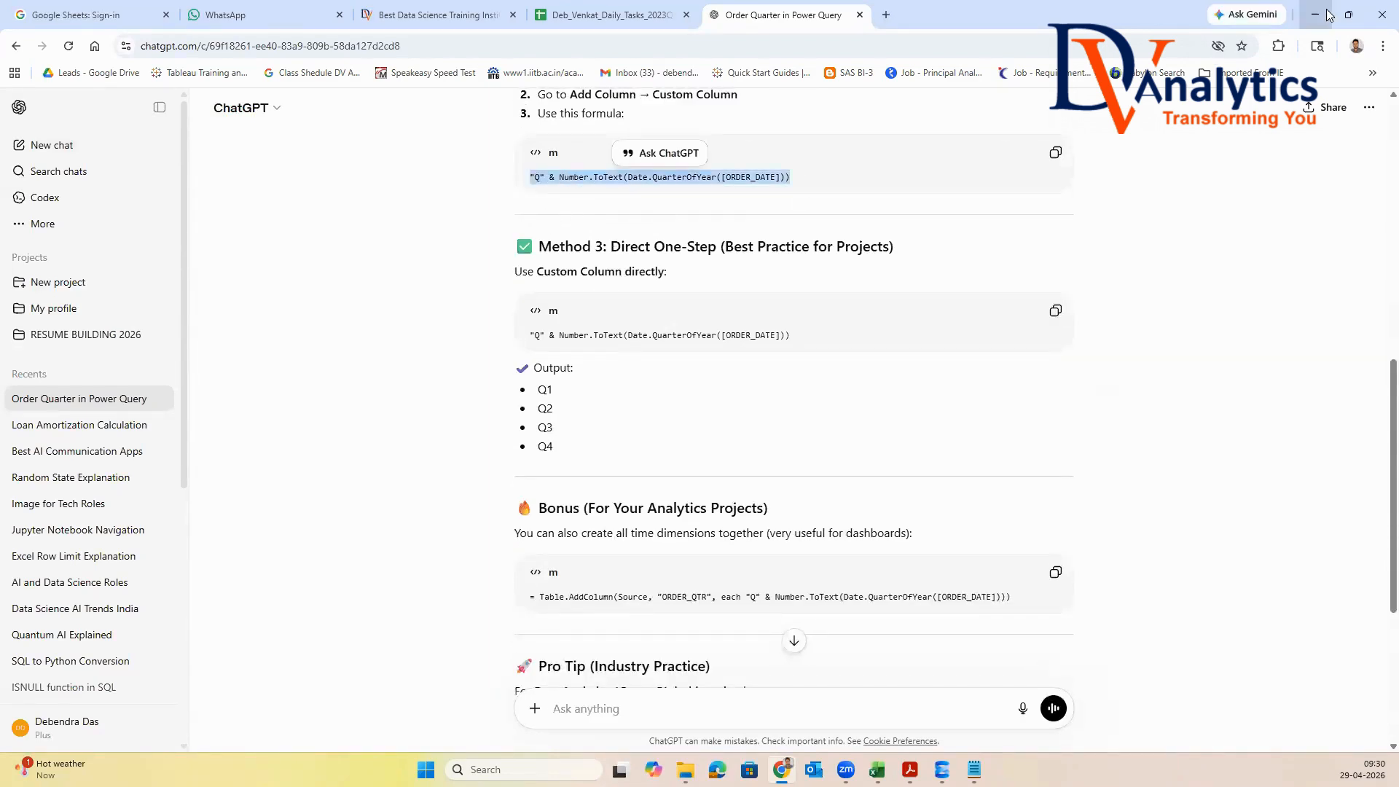
{"action": "left_click", "coordinate": [1315, 15]}
{"action": "left_click", "coordinate": [527, 342]}
{"action": "key", "text": "ctrl+v"}
Replace the ORDER_DATE reference inside Date.QuarterOfYear with the ORDER_DATE field from the available columns and create the ORDER_QTR column
{"action": "left_click", "coordinate": [725, 336]}
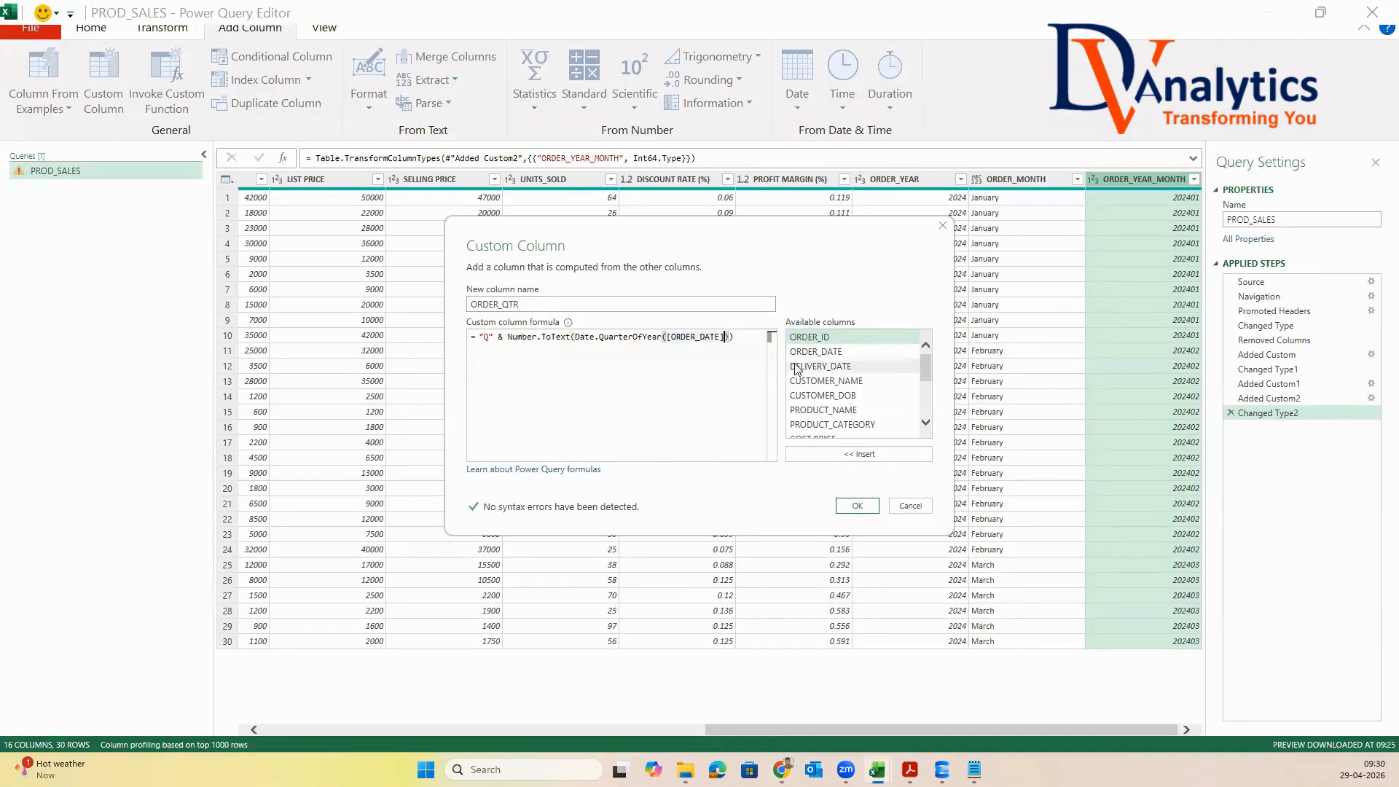
{"action": "key", "text": "BackSpace"}
{"action": "key", "text": "BackSpace"}
{"action": "key", "text": "BackSpace"}
{"action": "key", "text": "BackSpace"}
{"action": "key", "text": "BackSpace"}
{"action": "key", "text": "BackSpace"}
{"action": "key", "text": "BackSpace"}
{"action": "key", "text": "BackSpace"}
{"action": "key", "text": "BackSpace"}
{"action": "key", "text": "BackSpace"}
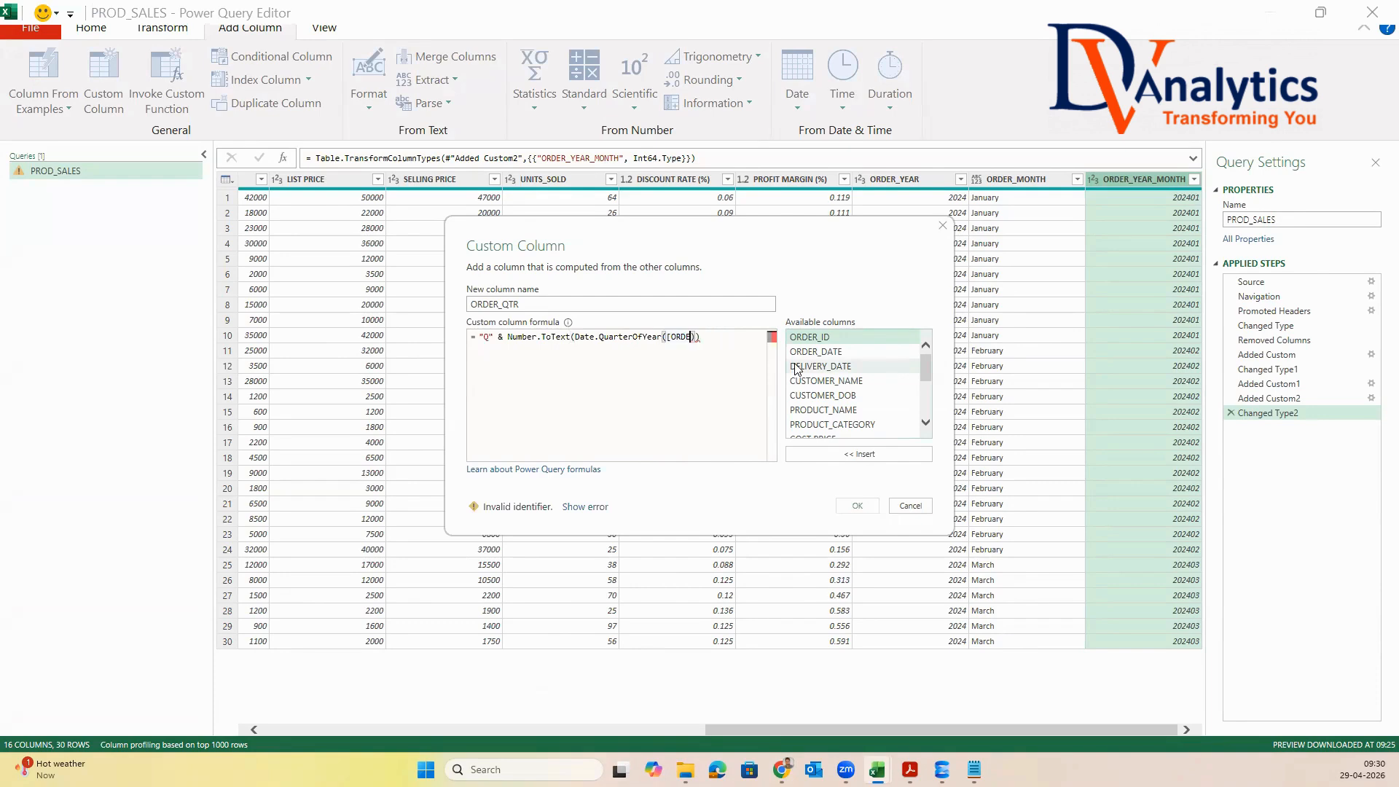
{"action": "key", "text": "BackSpace"}
{"action": "key", "text": "BackSpace"}
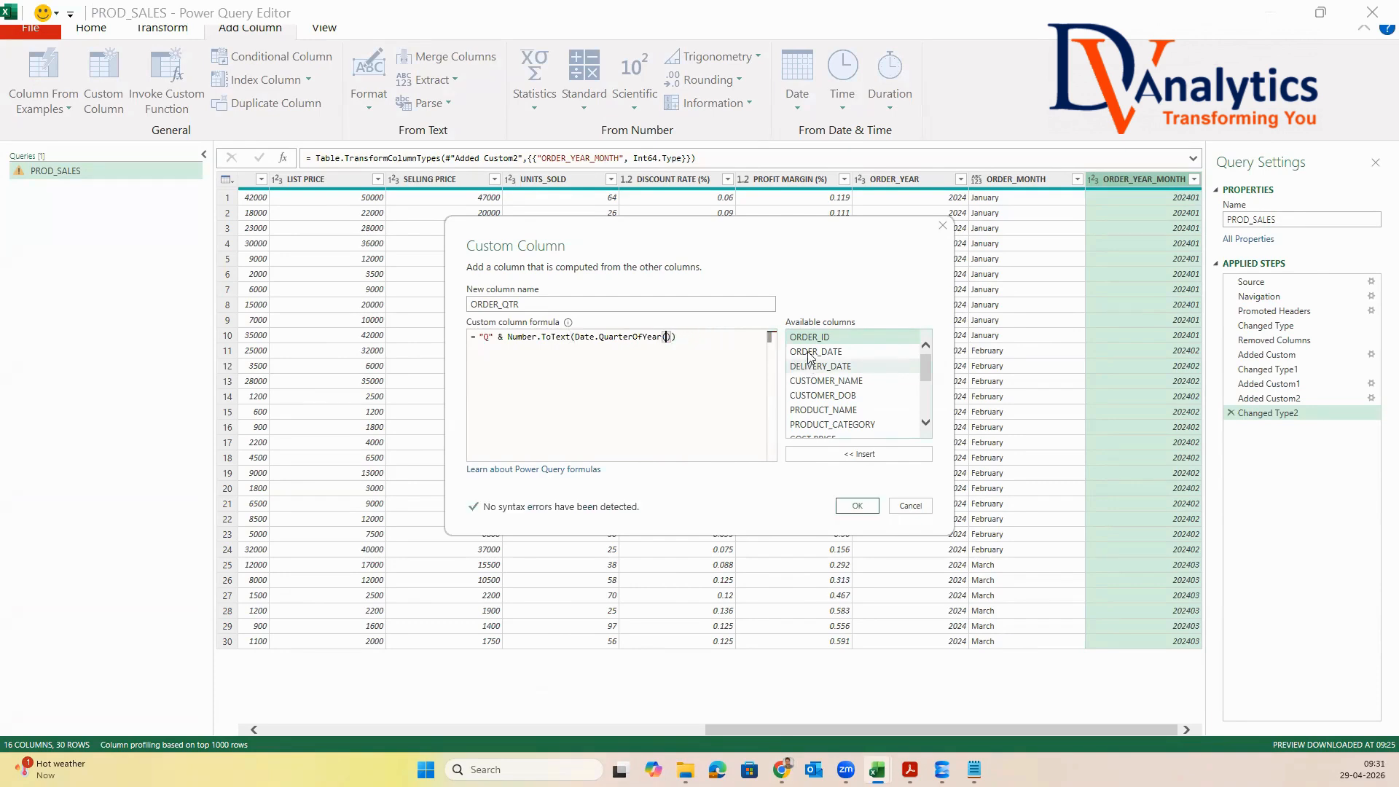
{"action": "double_click", "coordinate": [809, 353]}
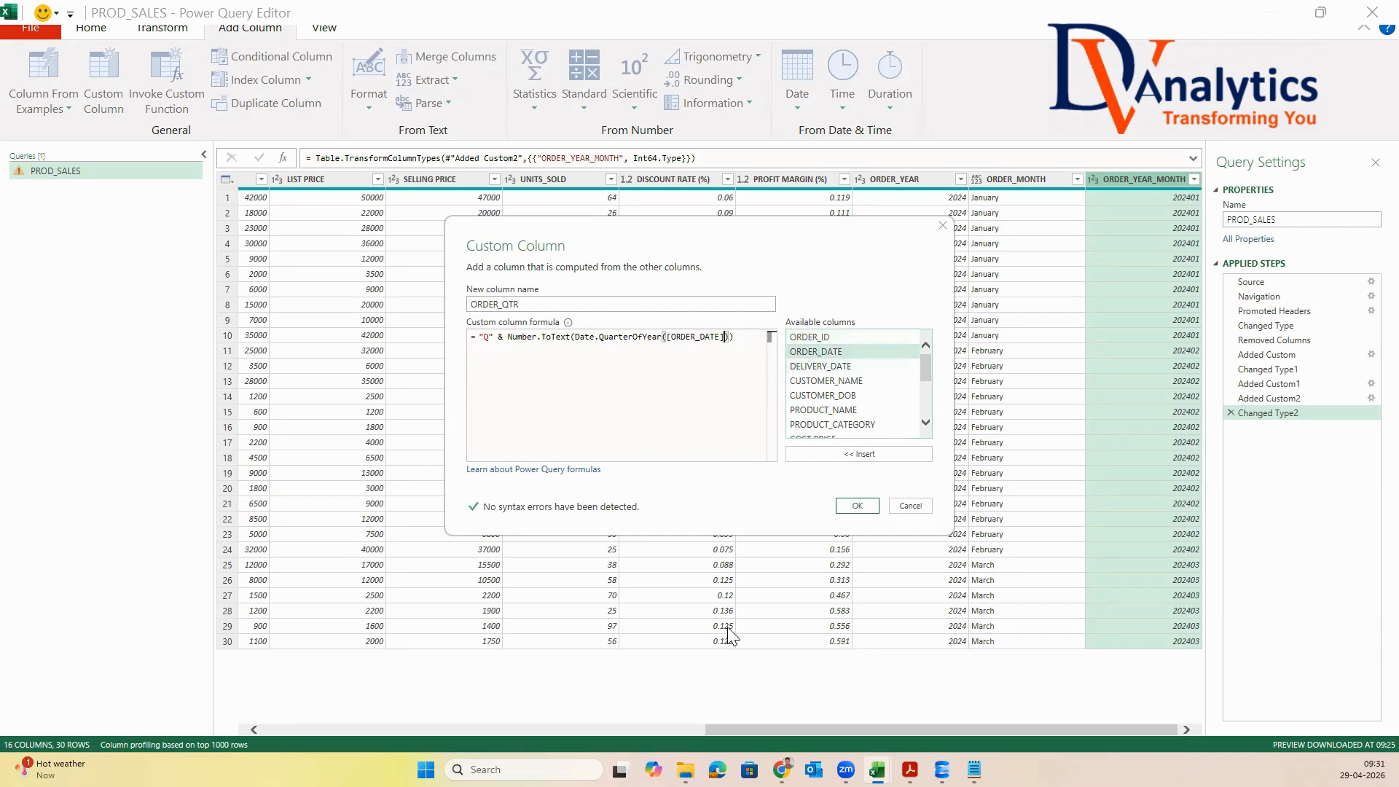
{"action": "left_click", "coordinate": [868, 504]}
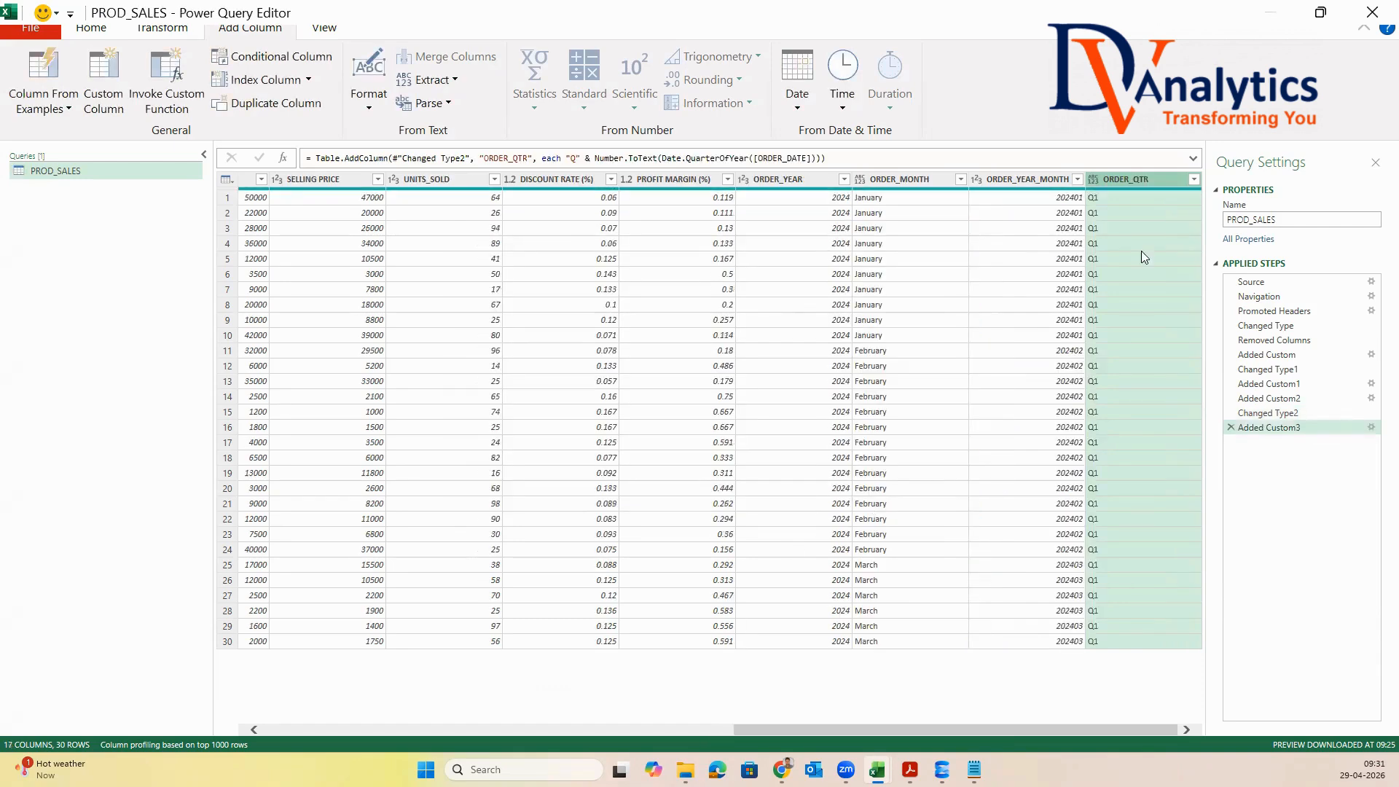
Move the ORDER_YEAR, ORDER_MONTH, ORDER_YEAR_MONTH and ORDER_QTR columns together to directly after ORDER_DATE
{"action": "left_click", "coordinate": [774, 186]}
{"action": "left_click", "coordinate": [940, 201], "text": "ctrl"}
{"action": "left_click", "coordinate": [1063, 199], "text": "ctrl"}
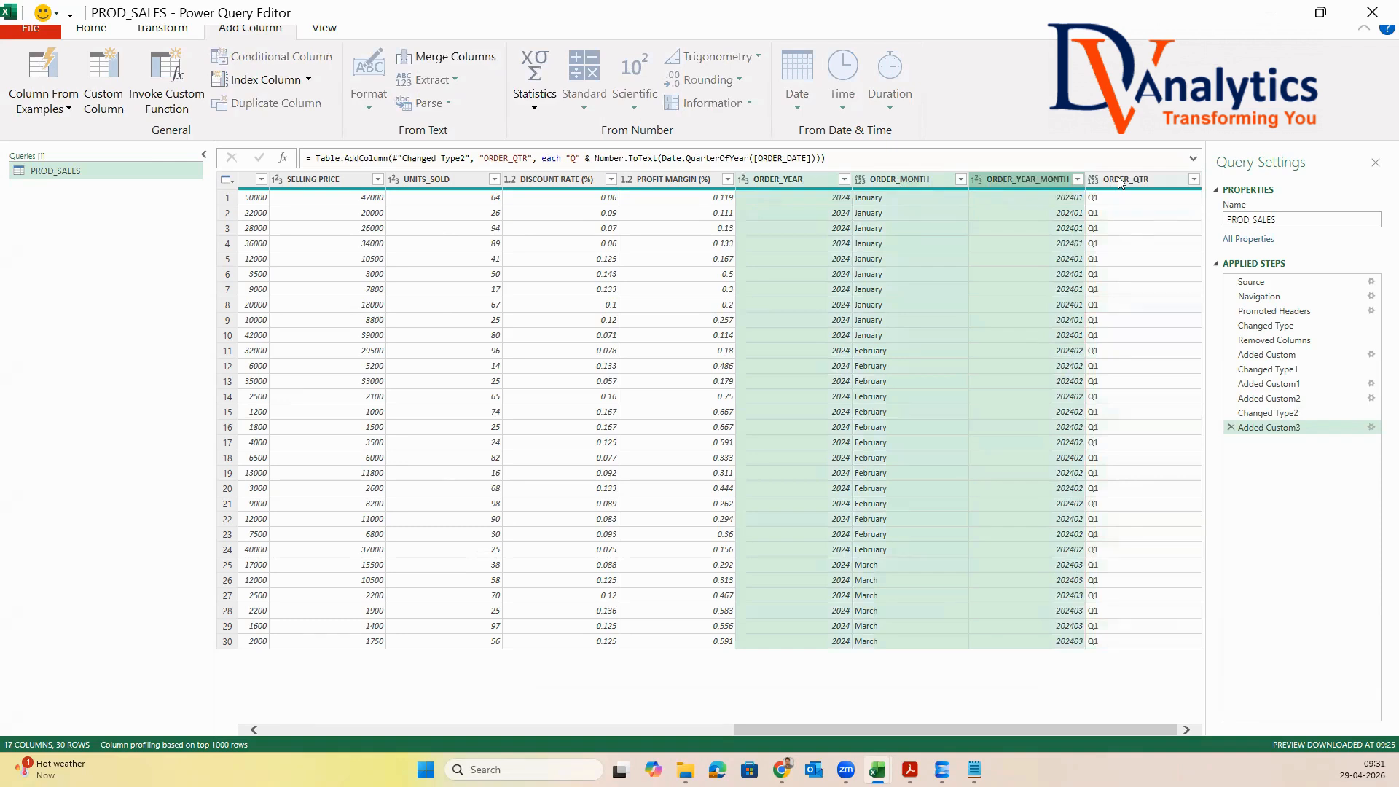
{"action": "left_click", "coordinate": [1117, 178], "text": "ctrl"}
{"action": "left_click_drag", "start_coordinate": [777, 179], "coordinate": [476, 219]}
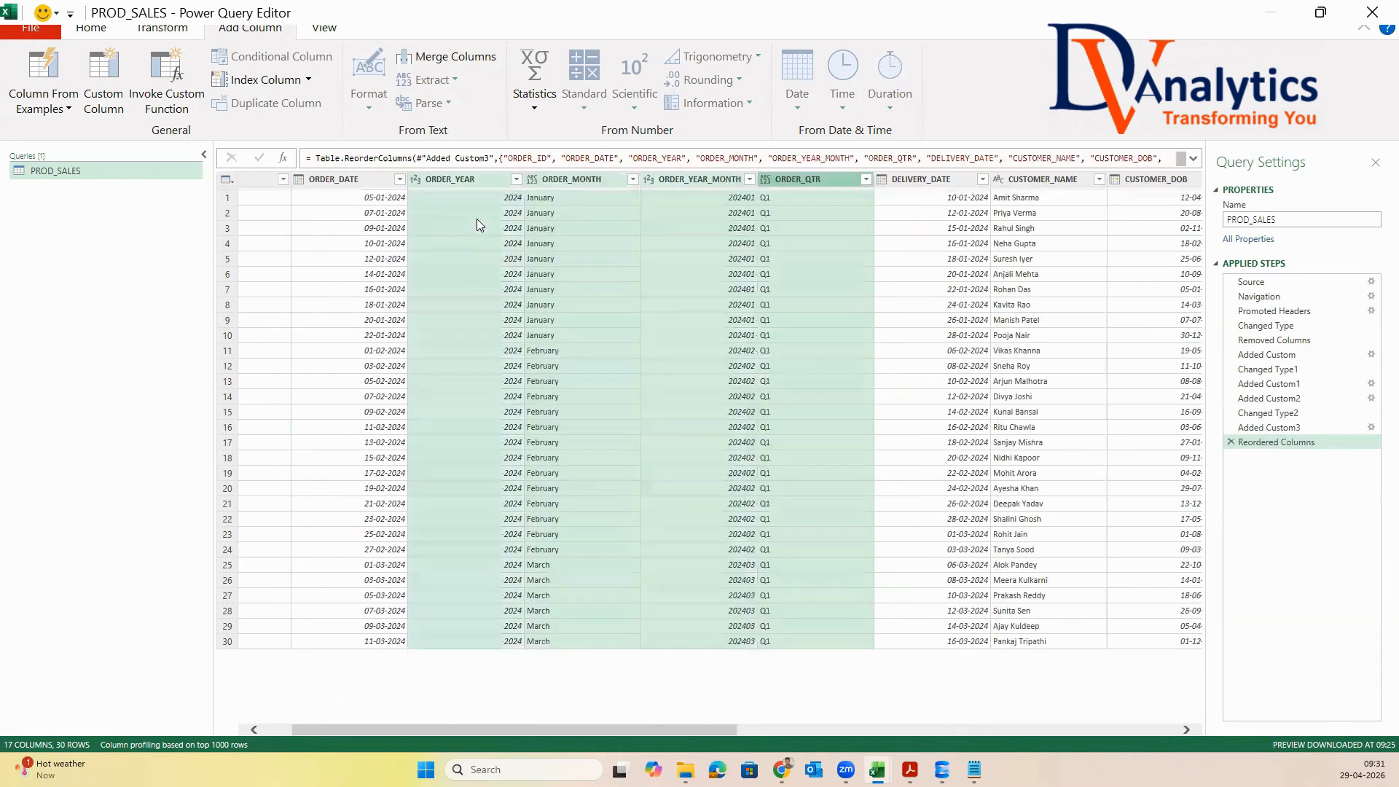
Add a custom column named DAYS_GAP with the formula [DELIVERY_DATE]-[ORDER_DATE]
{"action": "left_click", "coordinate": [925, 184]}
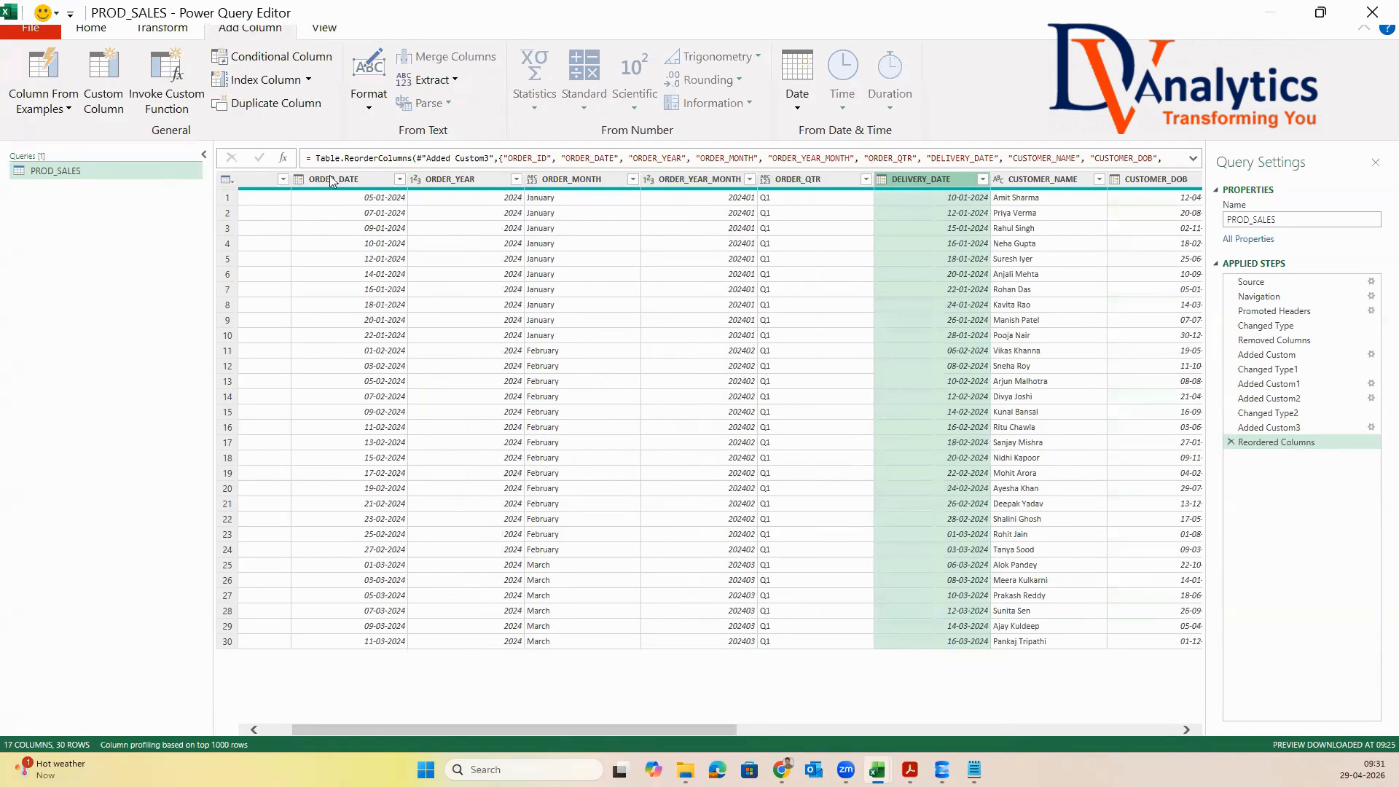
{"action": "left_click", "coordinate": [106, 80]}
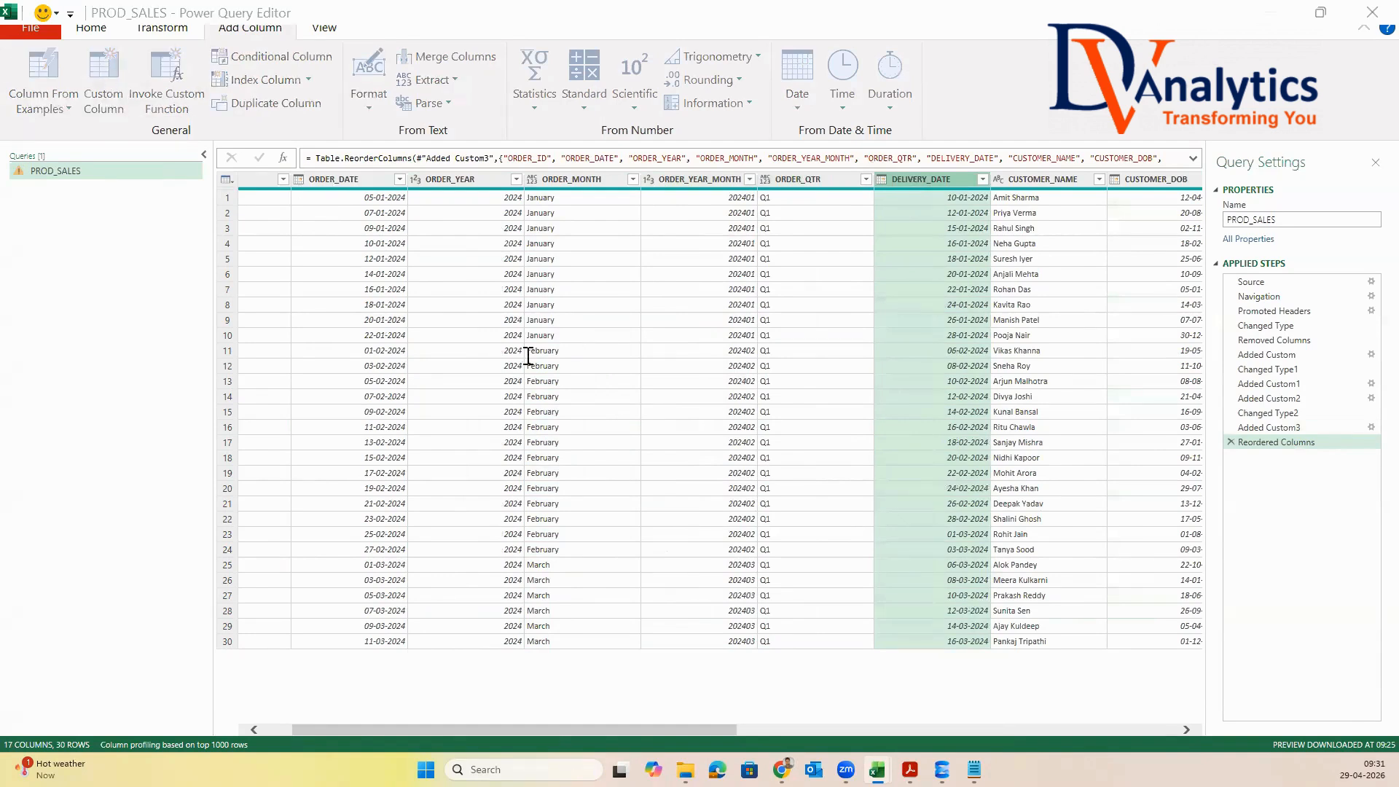
{"action": "key", "text": "ctrl+a"}
{"action": "type", "text": "d"}
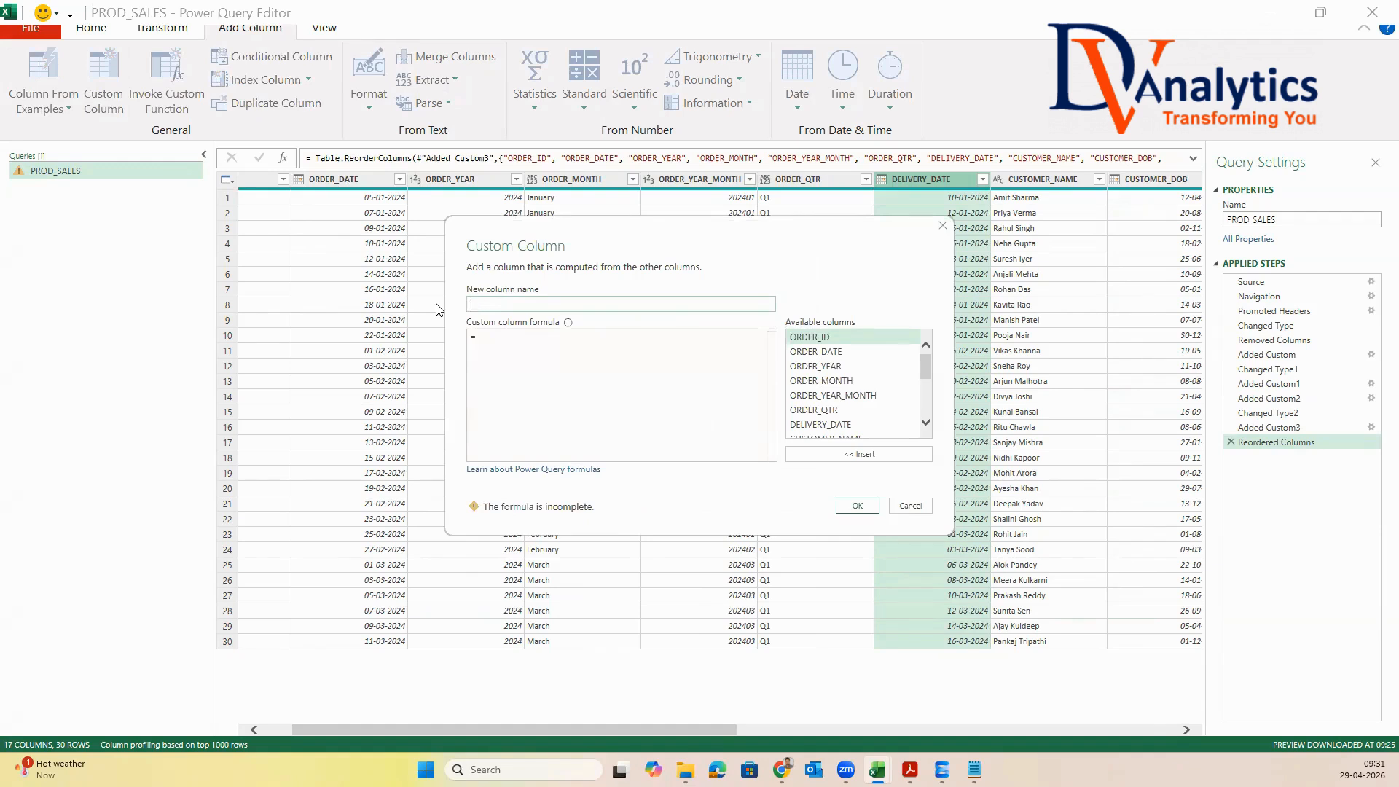
{"action": "type", "text": "DAYS_GAP"}
{"action": "double_click", "coordinate": [835, 425]}
{"action": "type", "text": "-"}
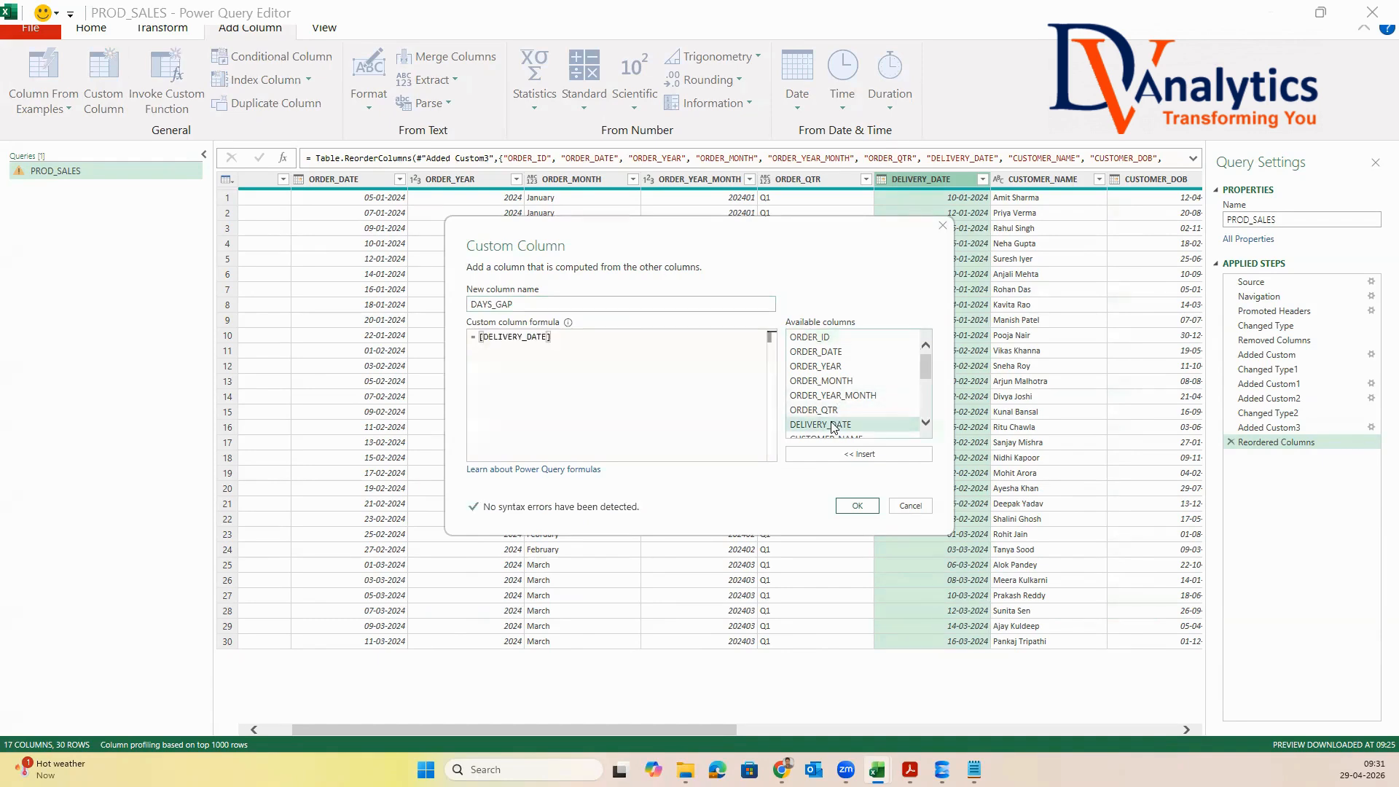
{"action": "double_click", "coordinate": [829, 356]}
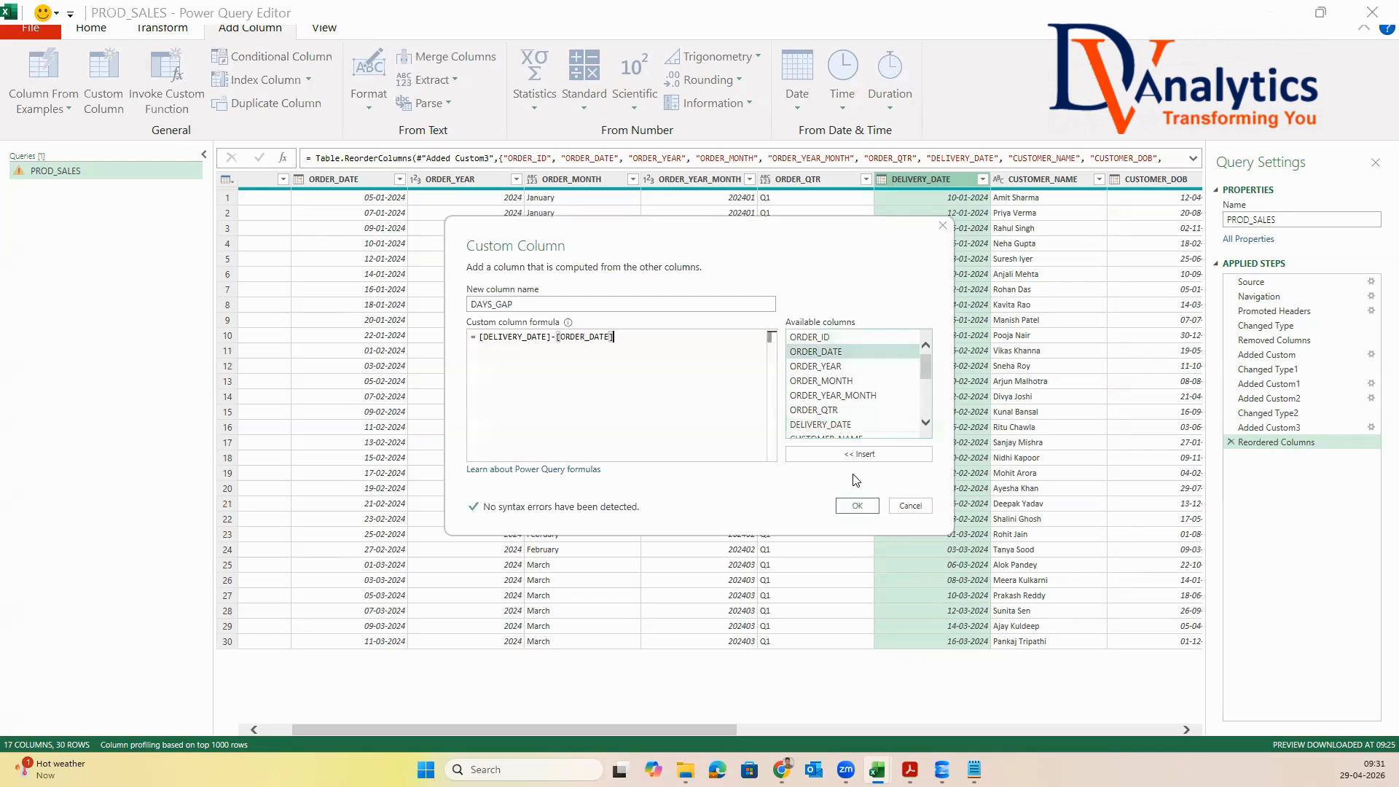
{"action": "left_click", "coordinate": [857, 506]}
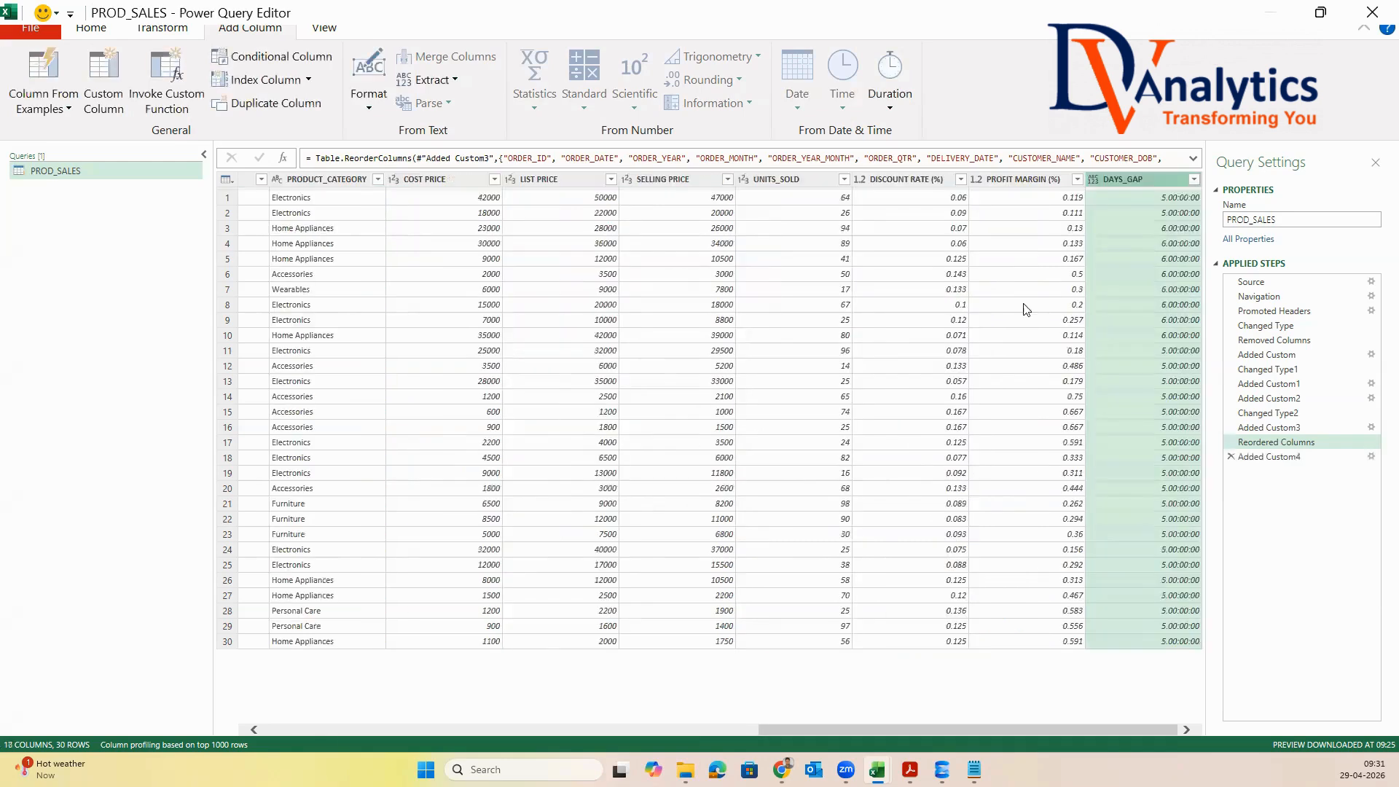
Change the DAYS_GAP column's data type to Whole Number and move the column directly after DELIVERY_DATE
{"action": "right_click", "coordinate": [1167, 178]}
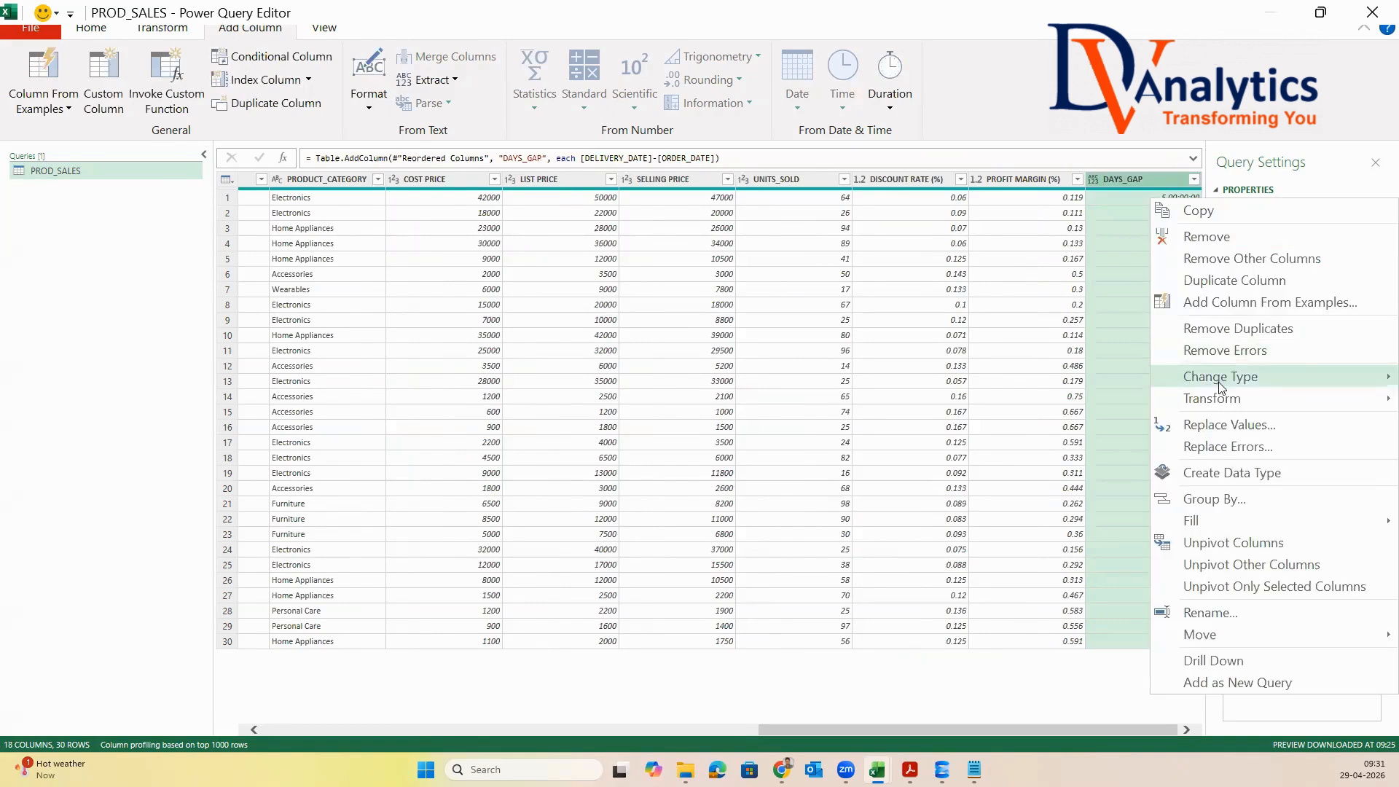
{"action": "mouse_move", "coordinate": [1221, 386]}
{"action": "left_click", "coordinate": [1036, 422]}
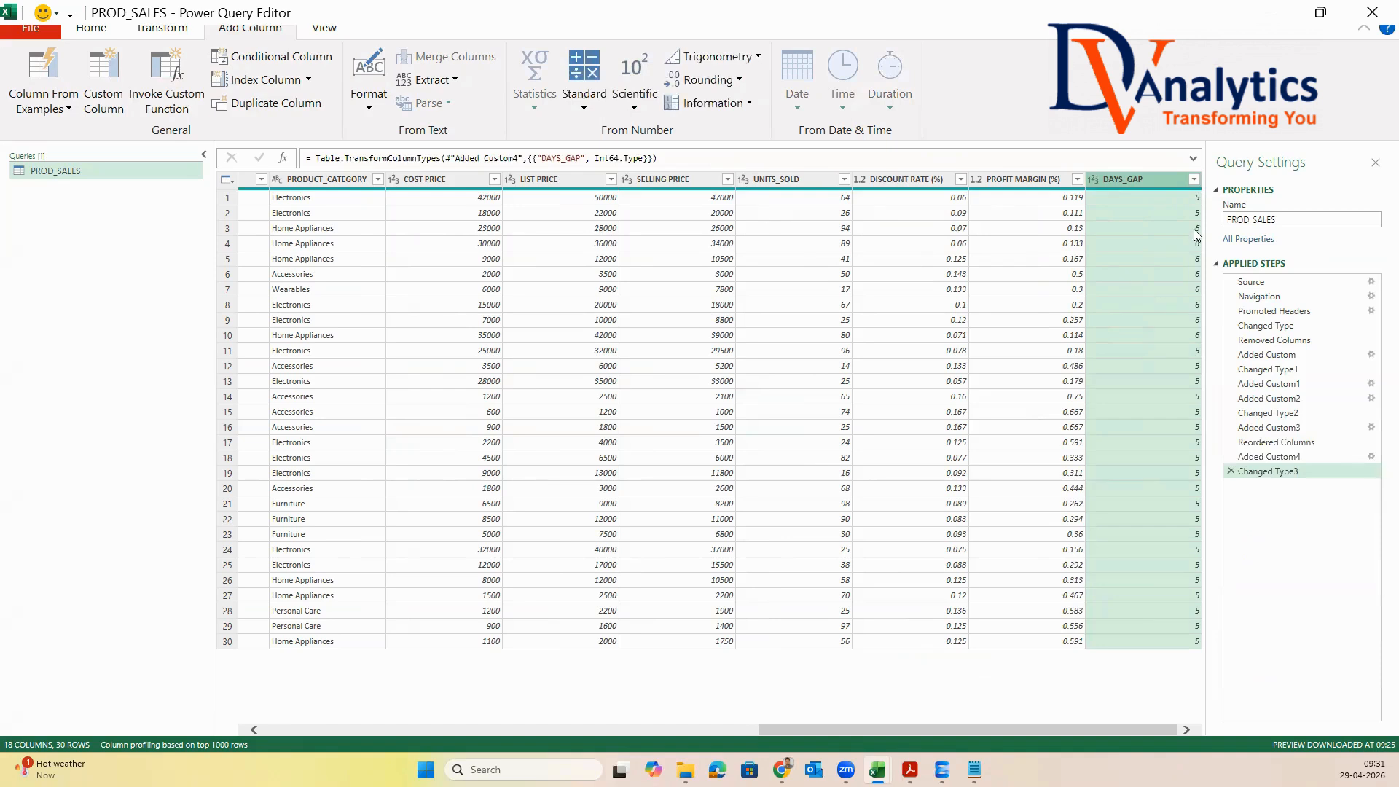
{"action": "left_click_drag", "start_coordinate": [1146, 180], "coordinate": [430, 178]}
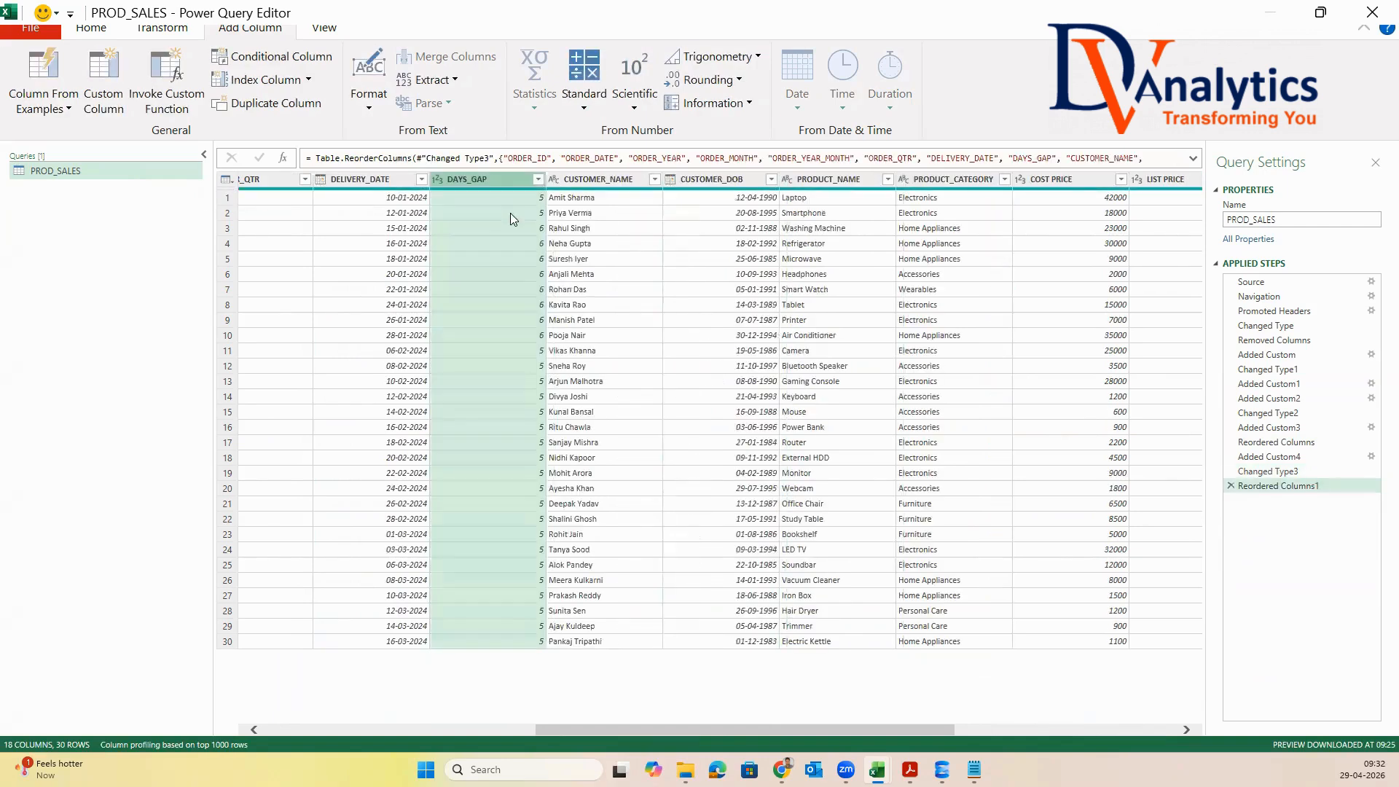
Duplicate the CUSTOMER_NAME column and split the copy by the Space delimiter at each occurrence
{"action": "left_click", "coordinate": [605, 178]}
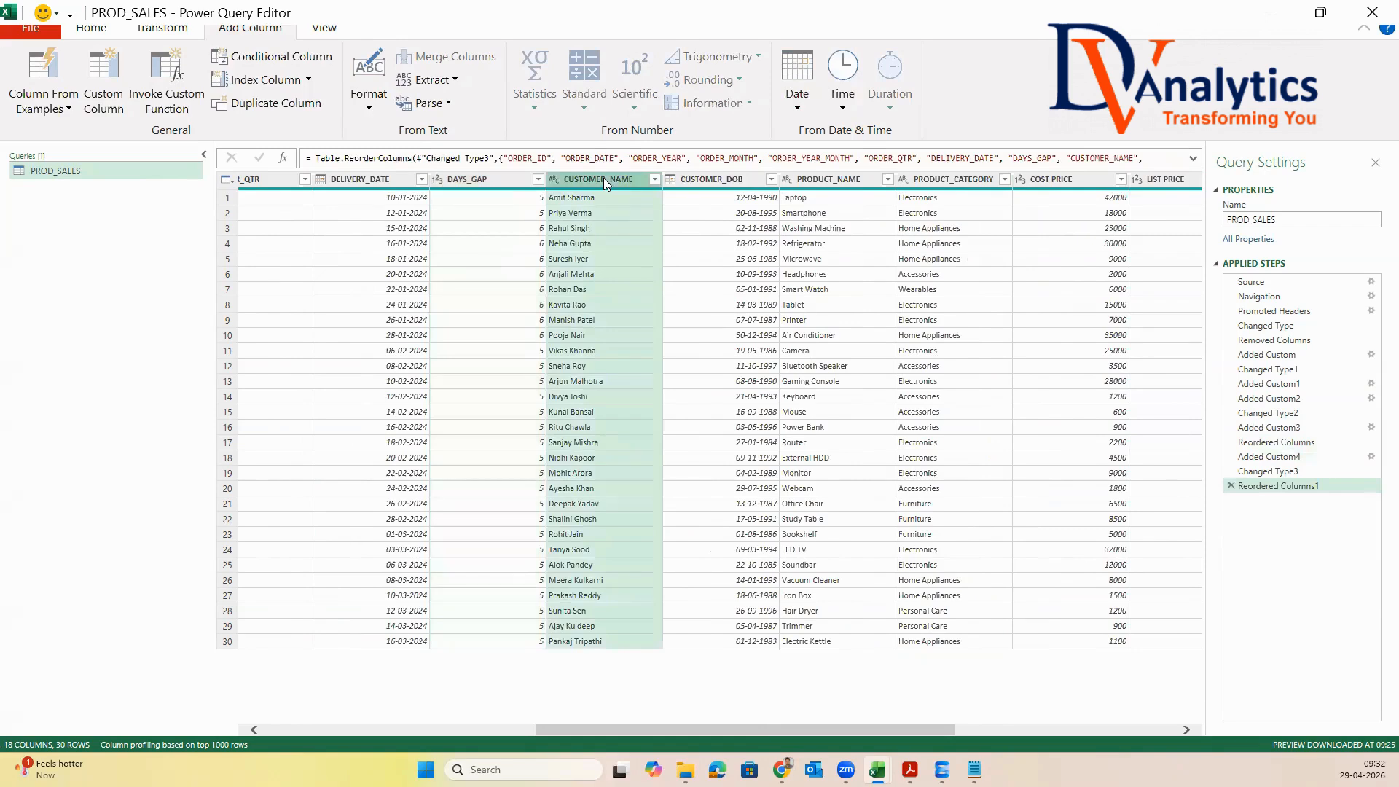
{"action": "right_click", "coordinate": [604, 178]}
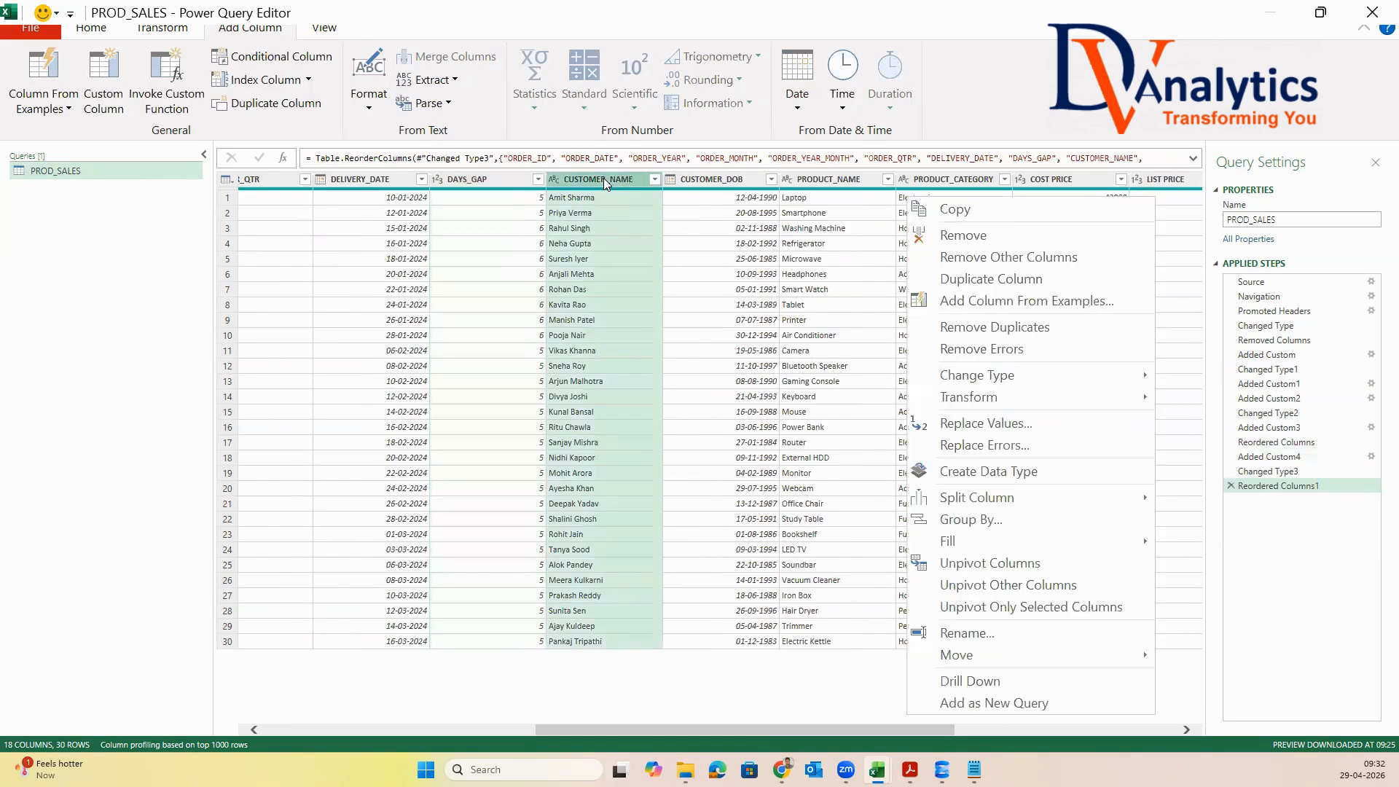
{"action": "left_click", "coordinate": [956, 281]}
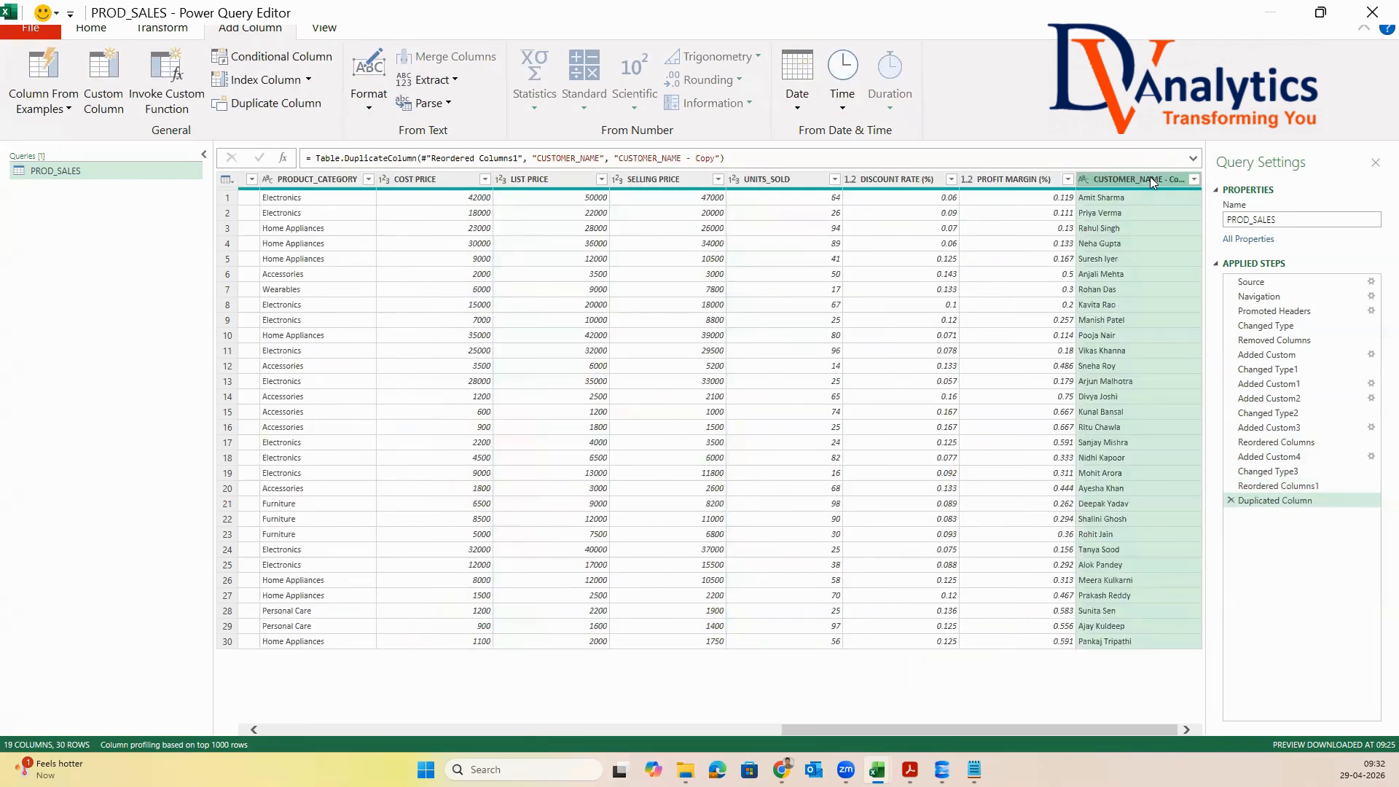
{"action": "left_click", "coordinate": [94, 29]}
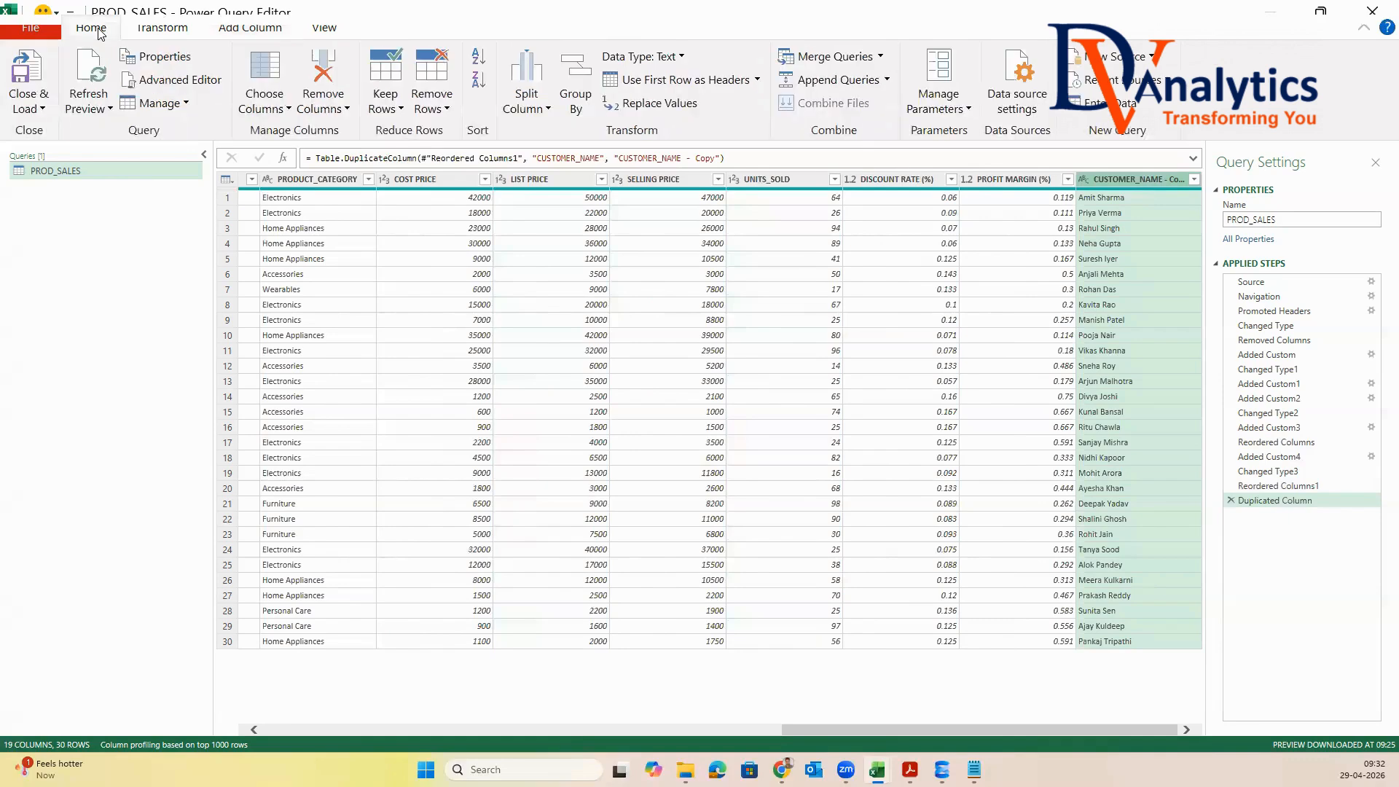
{"action": "left_click", "coordinate": [526, 104]}
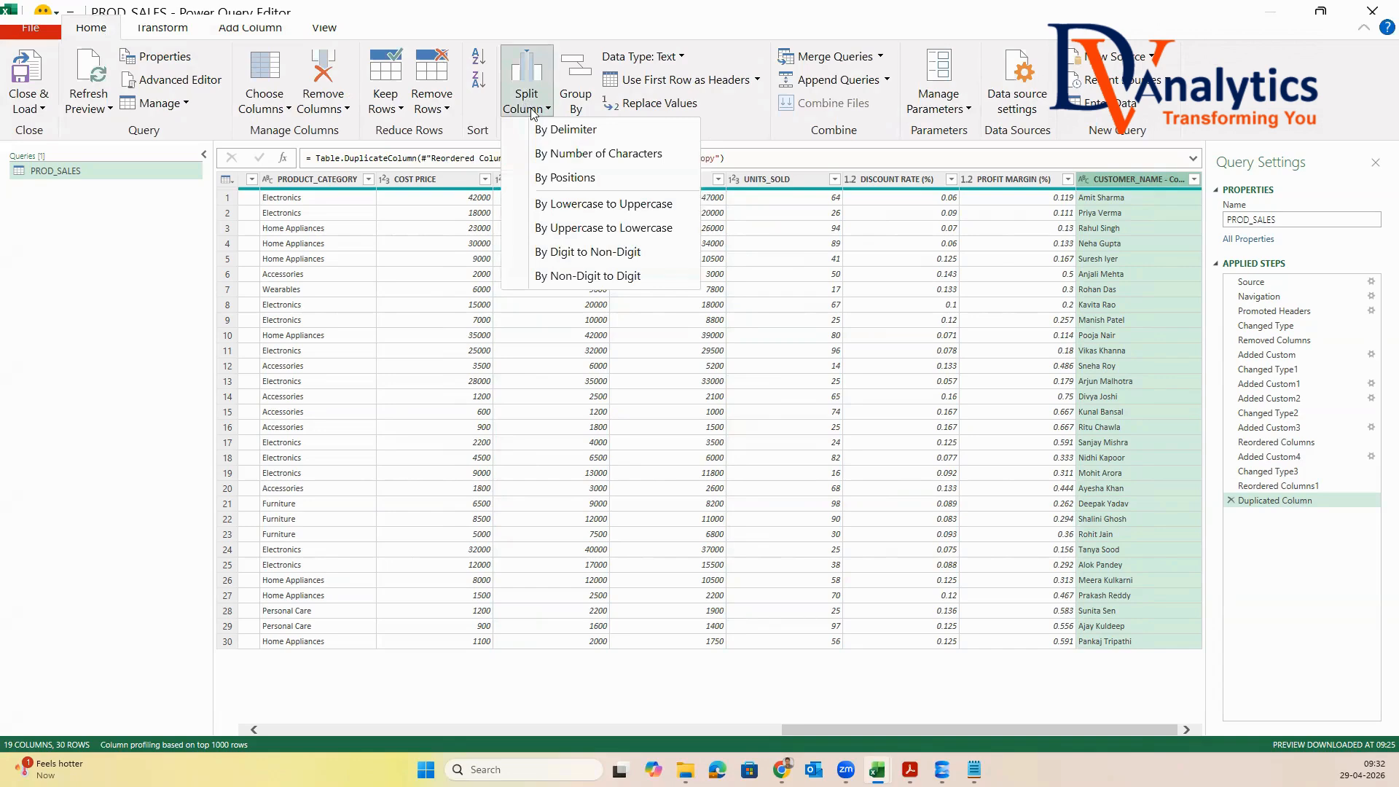
{"action": "left_click", "coordinate": [566, 131]}
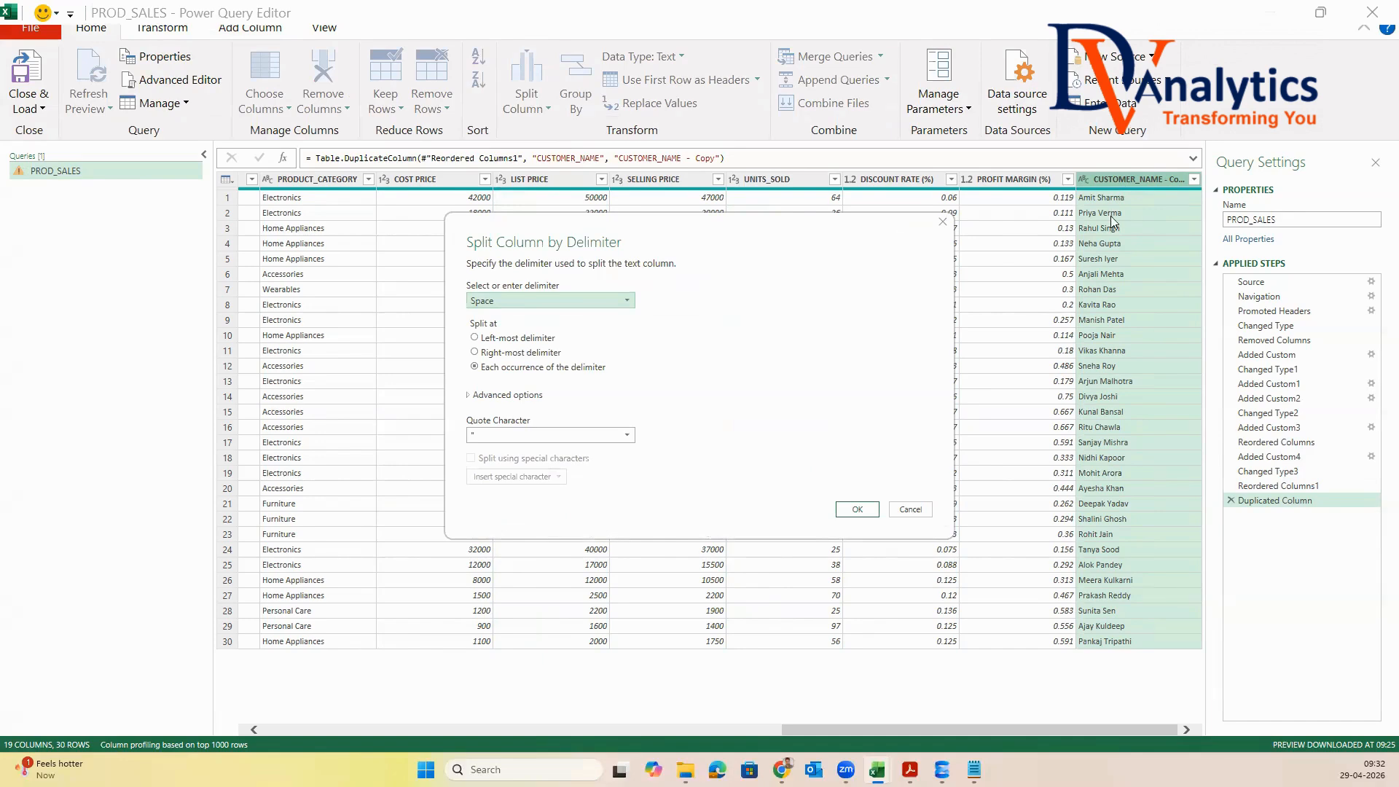
{"action": "left_click", "coordinate": [856, 510]}
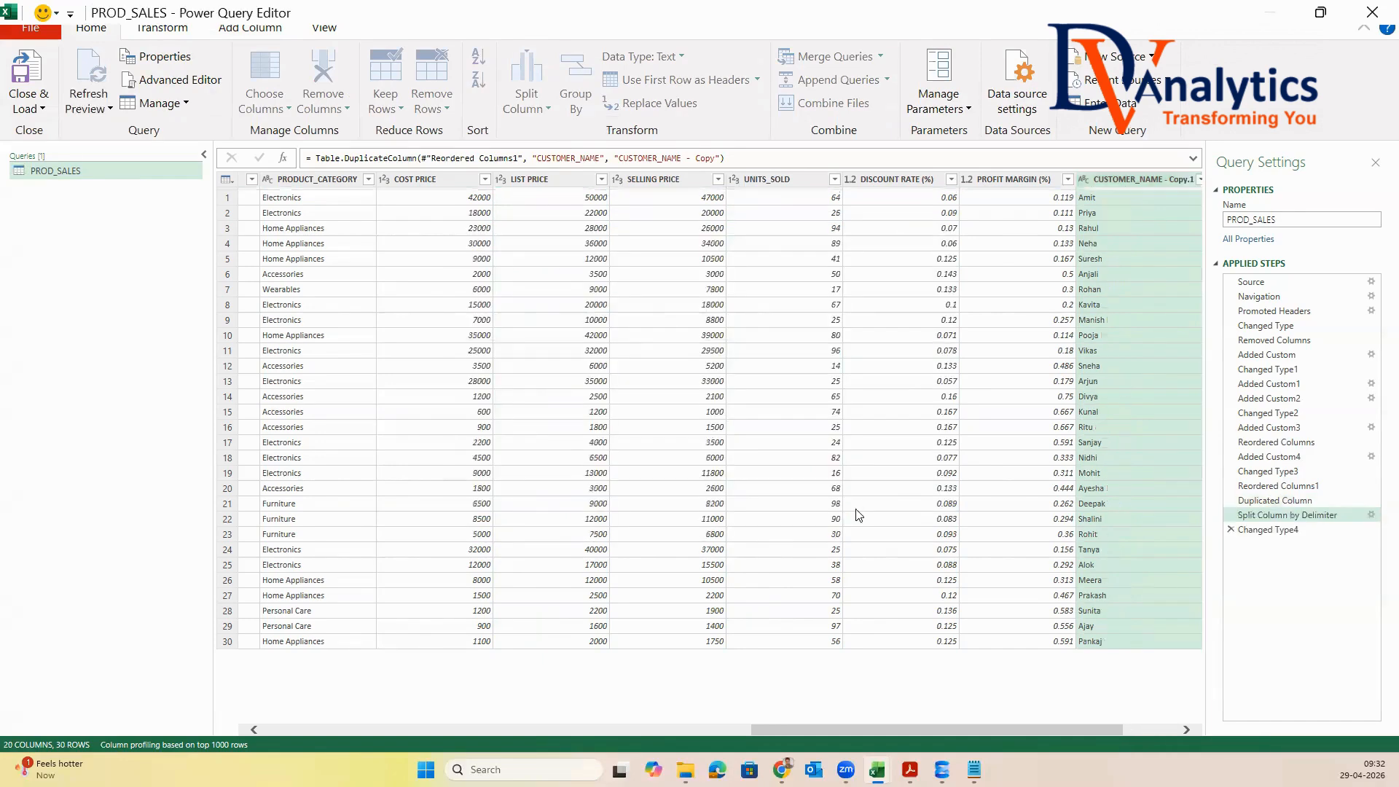
Rename the two split columns as CUSTOMER_FNAME for the first names and CUSTOMER_LNAME for the last names
{"action": "left_click", "coordinate": [1165, 729]}
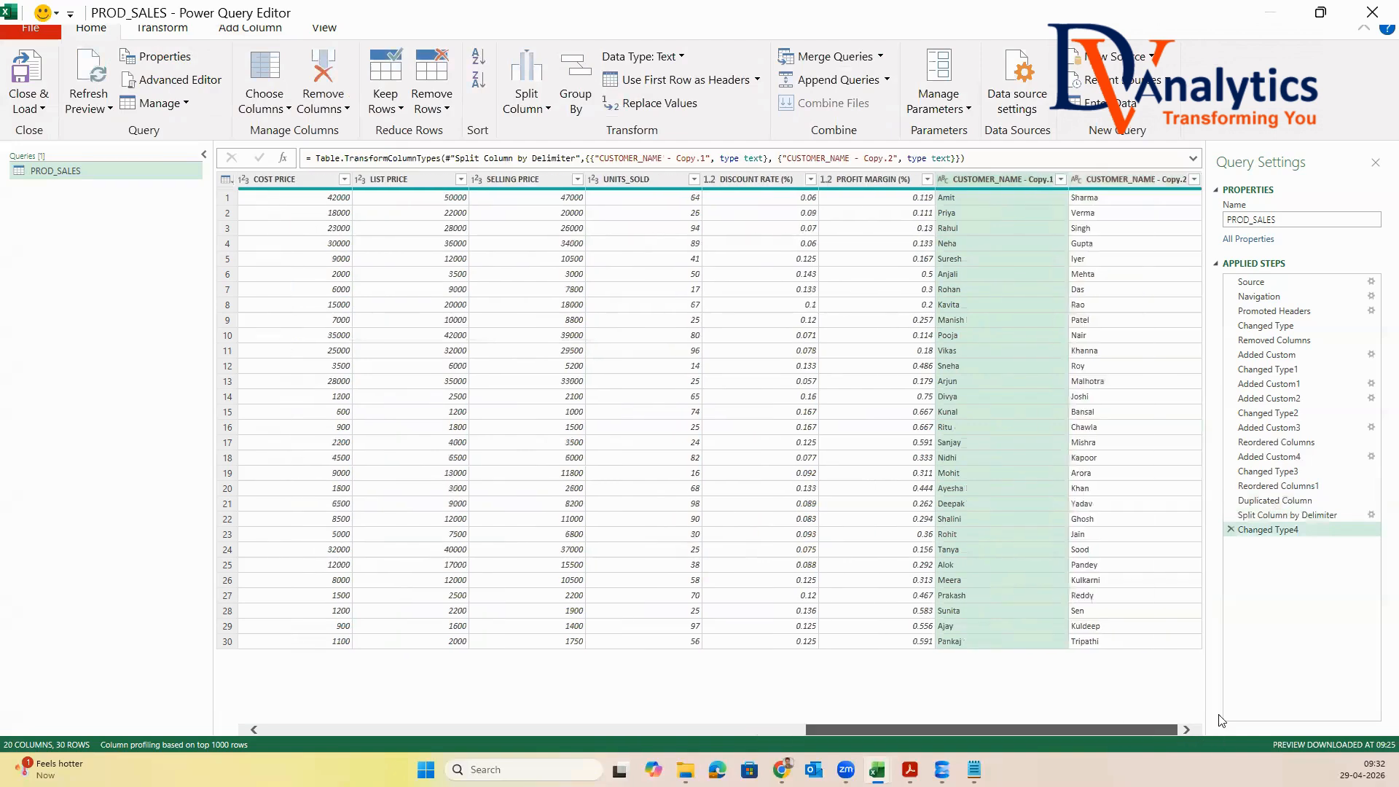
{"action": "double_click", "coordinate": [1028, 181]}
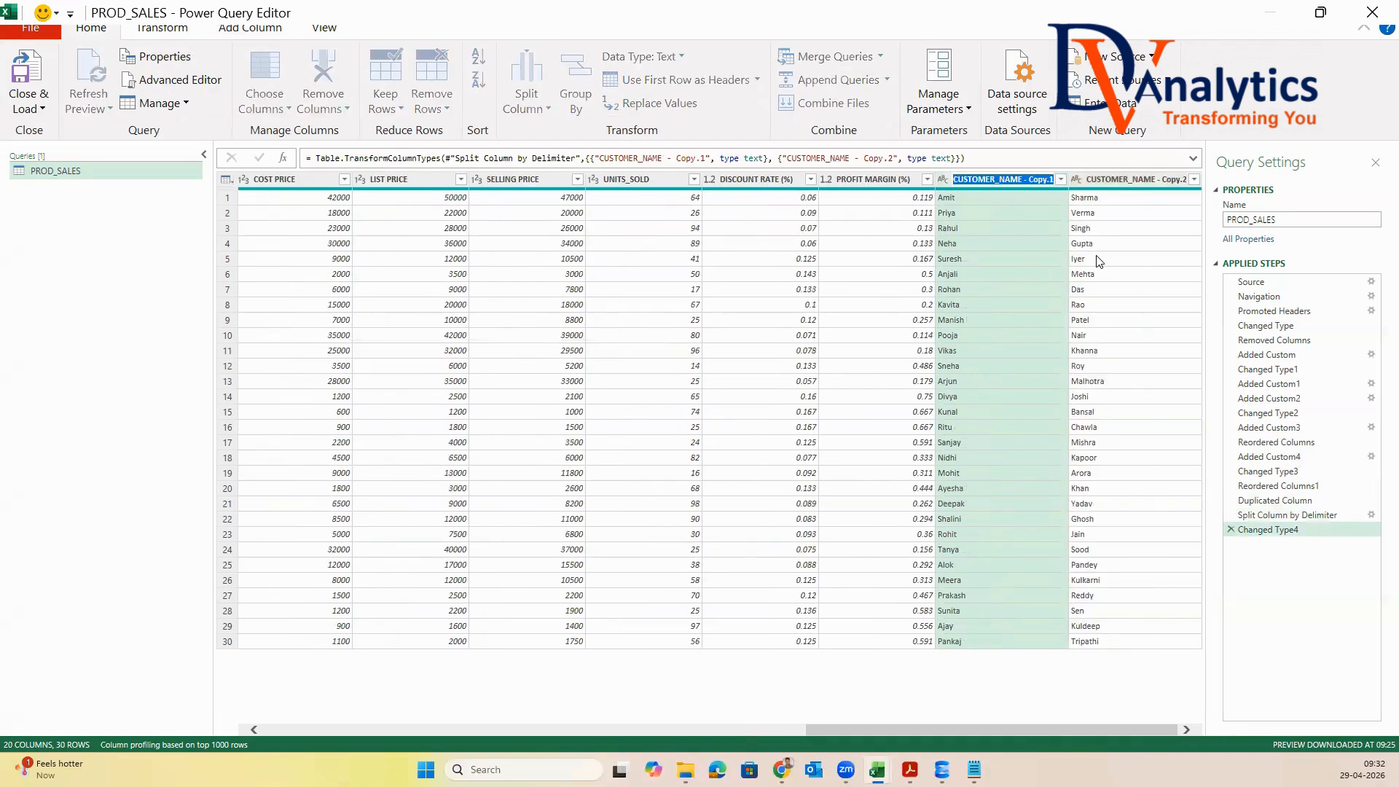
{"action": "type", "text": "CUSTOMER_FNAME"}
{"action": "left_click", "coordinate": [1120, 183]}
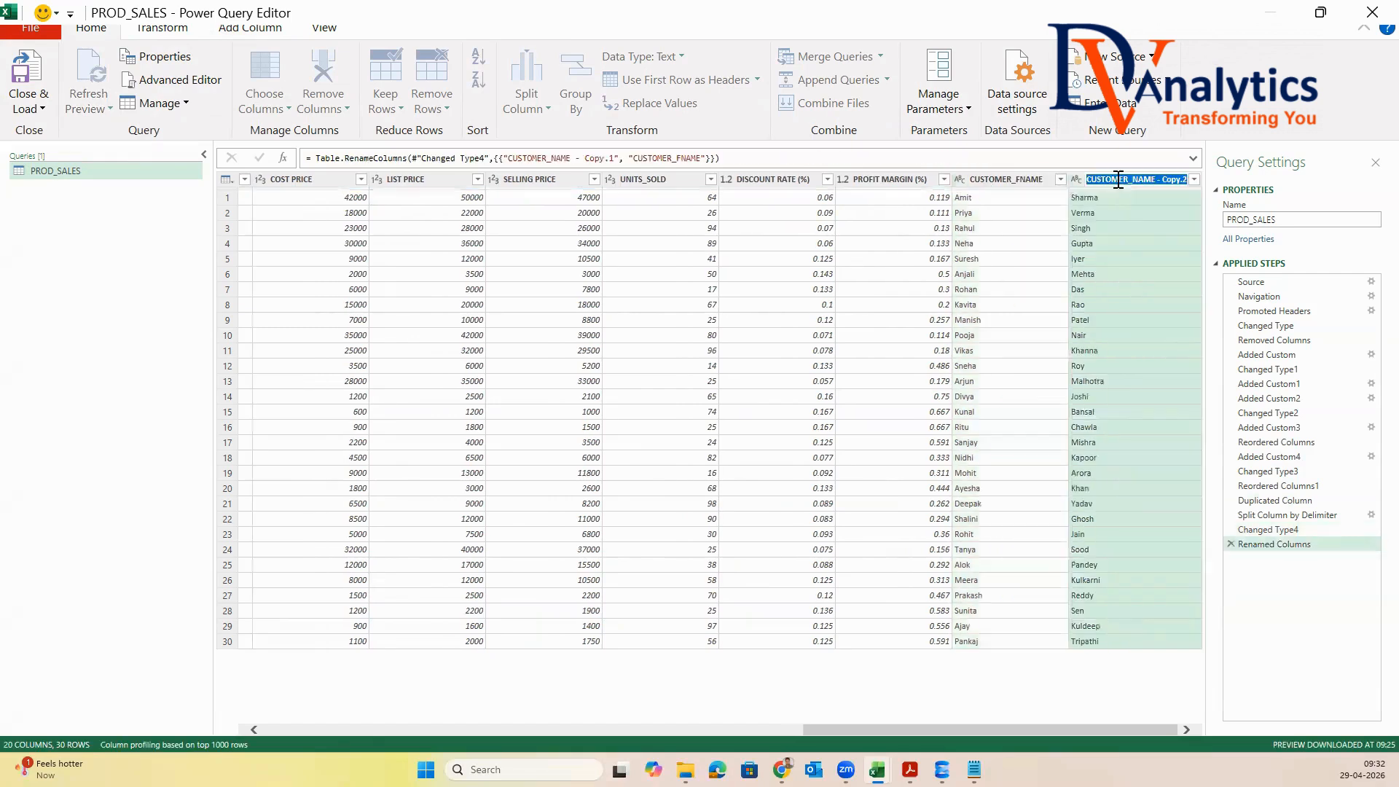
{"action": "key", "text": "F2"}
{"action": "type", "text": "CUSTOMER"}
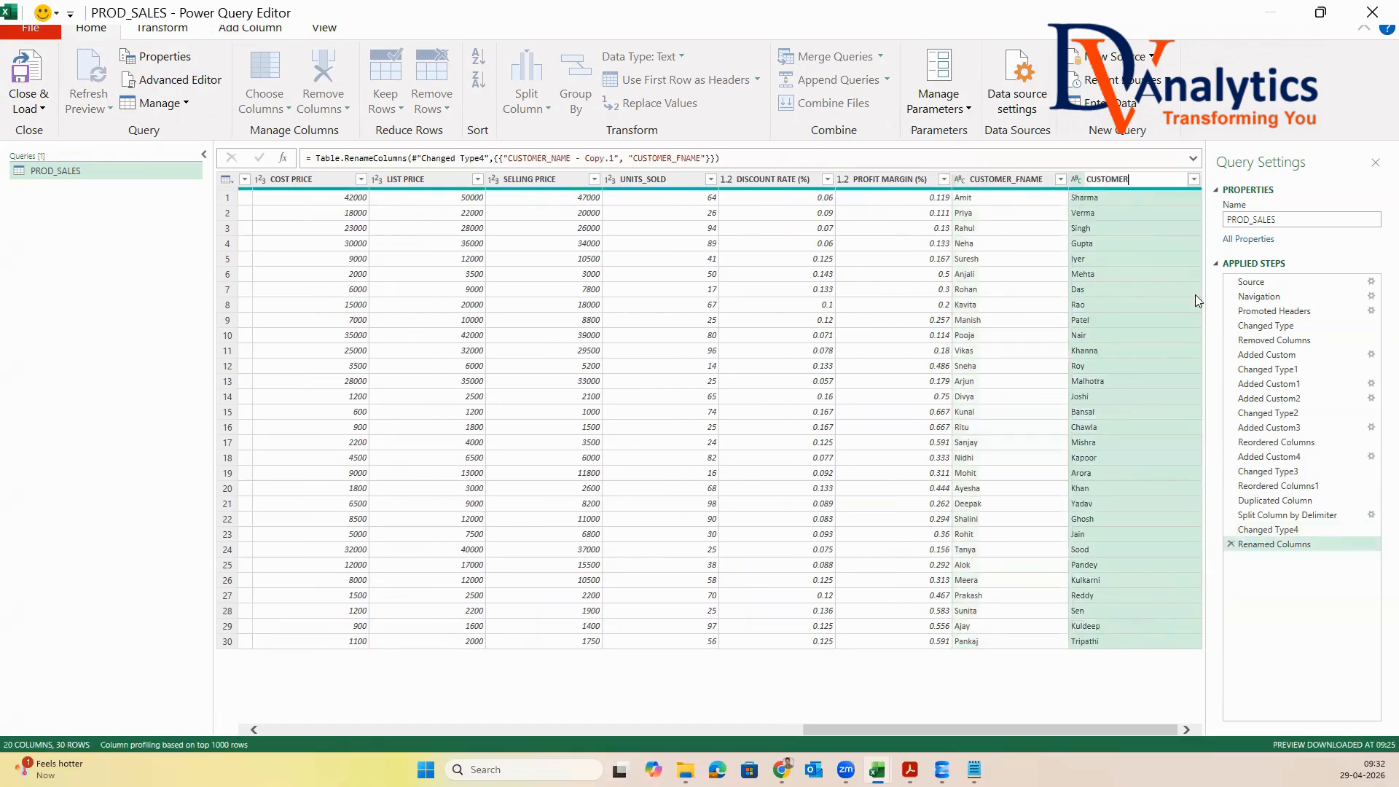
{"action": "type", "text": "_LNAME"}
{"action": "left_click", "coordinate": [1104, 324]}
Move the CUSTOMER_FNAME and CUSTOMER_LNAME columns together to directly after CUSTOMER_NAME
{"action": "left_click", "coordinate": [1032, 182]}
{"action": "left_click", "coordinate": [1109, 182], "text": "ctrl"}
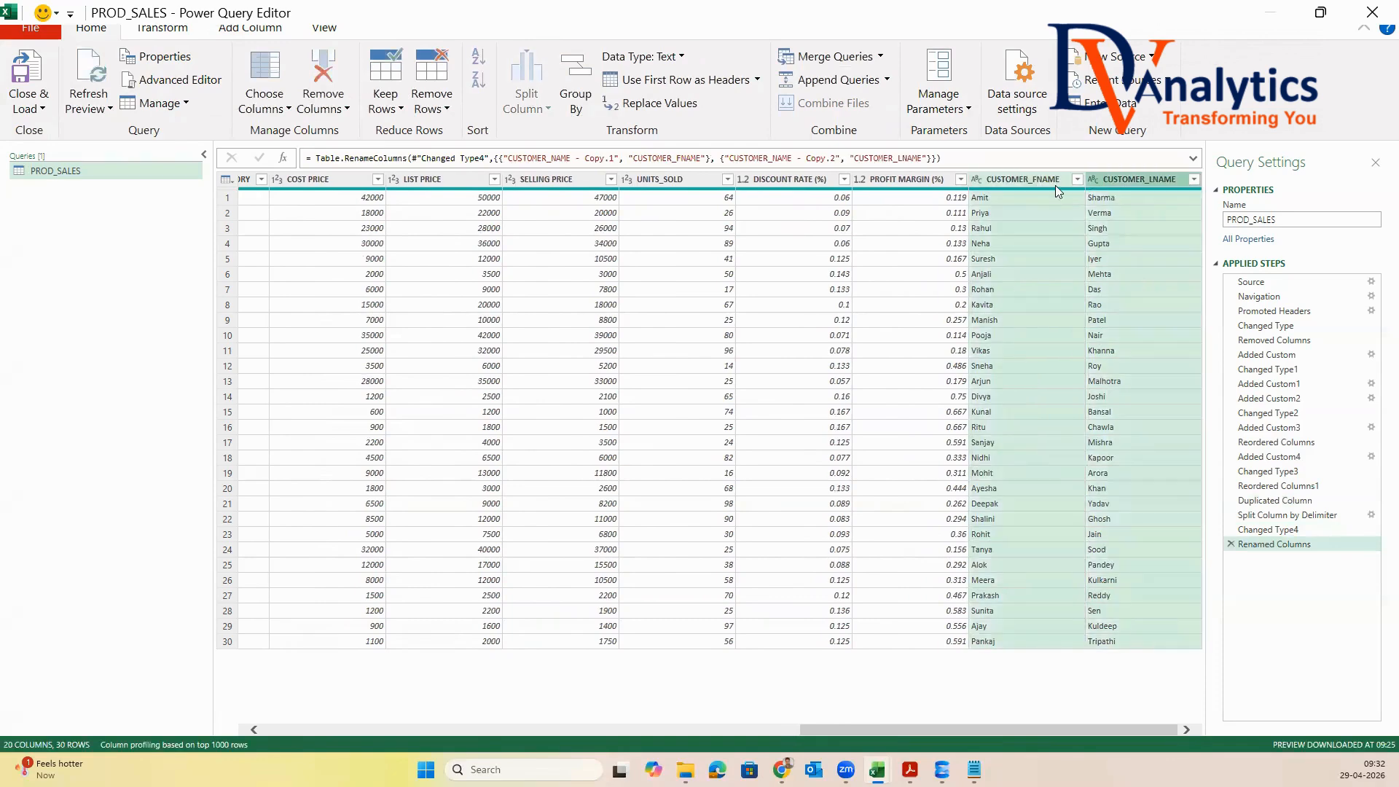
{"action": "left_click_drag", "start_coordinate": [1014, 176], "coordinate": [463, 220]}
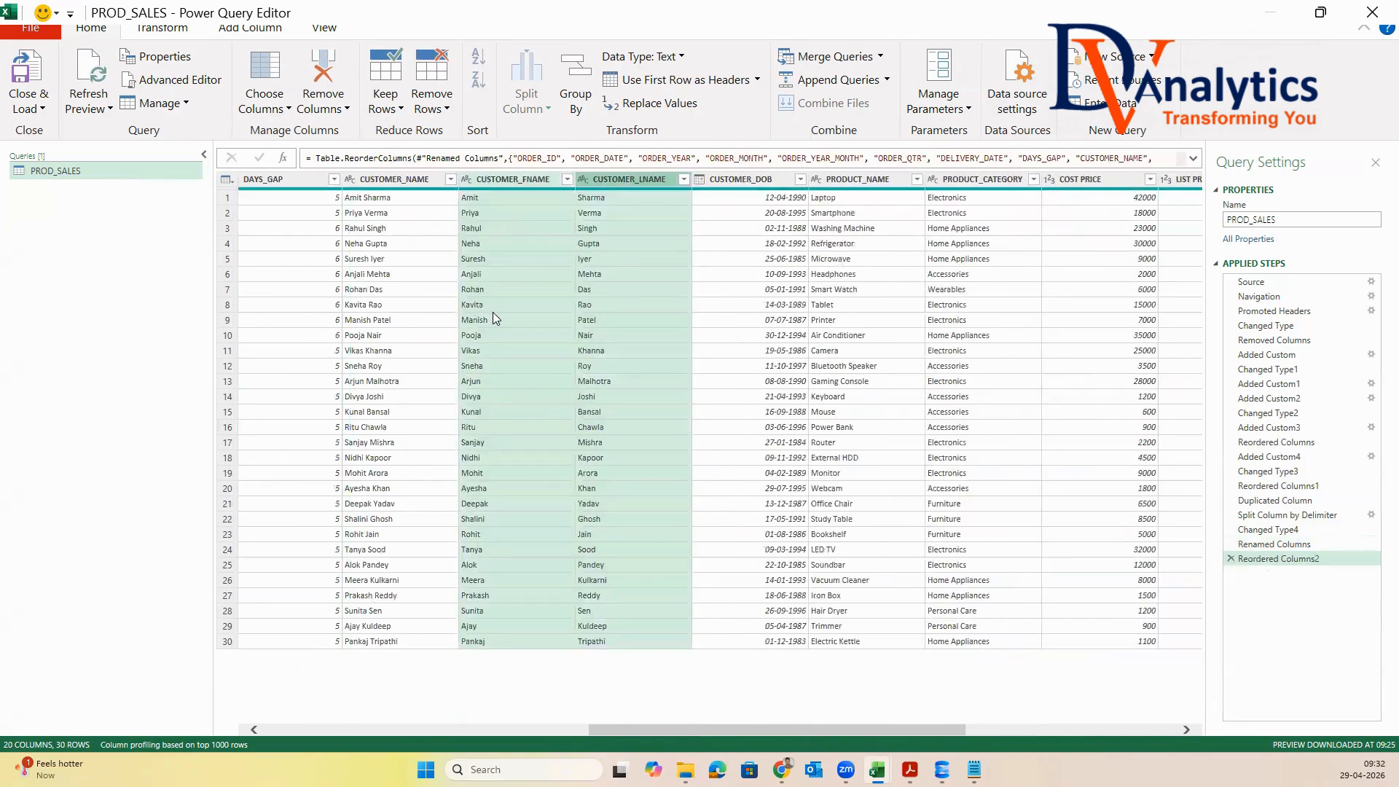
Duplicate the CUSTOMER_DOB column and rename the copy as CUSTOMER_AGE
{"action": "left_click", "coordinate": [774, 182]}
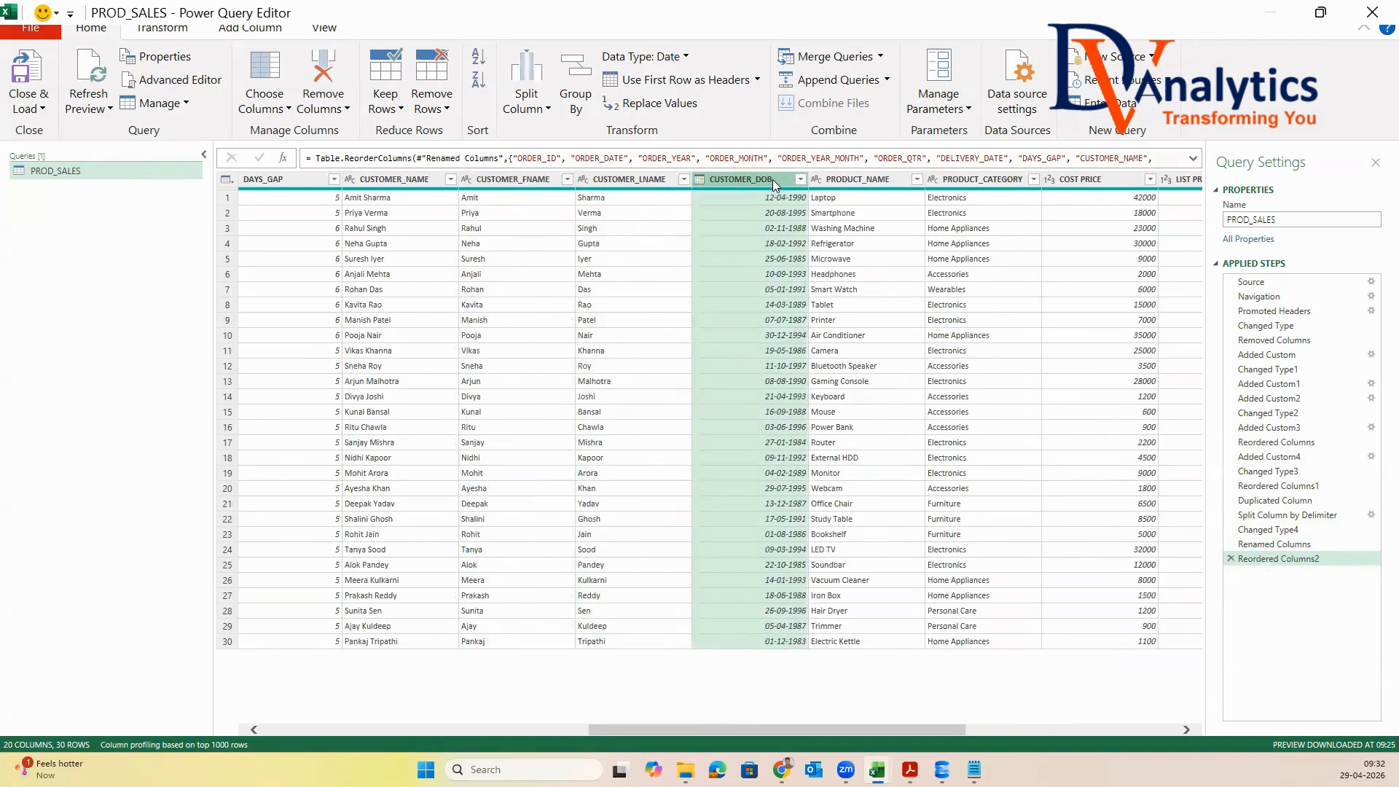
{"action": "right_click", "coordinate": [772, 180]}
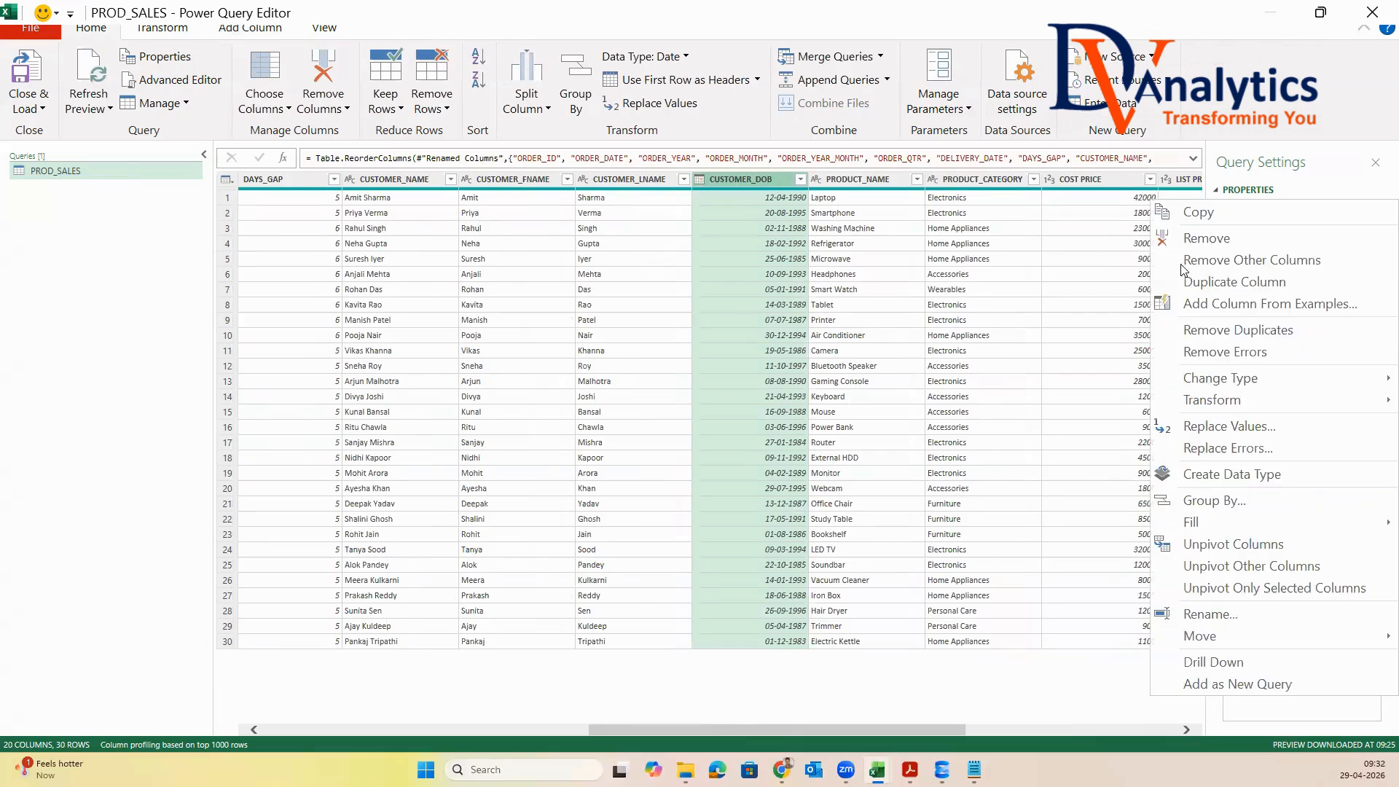
{"action": "left_click", "coordinate": [1208, 283]}
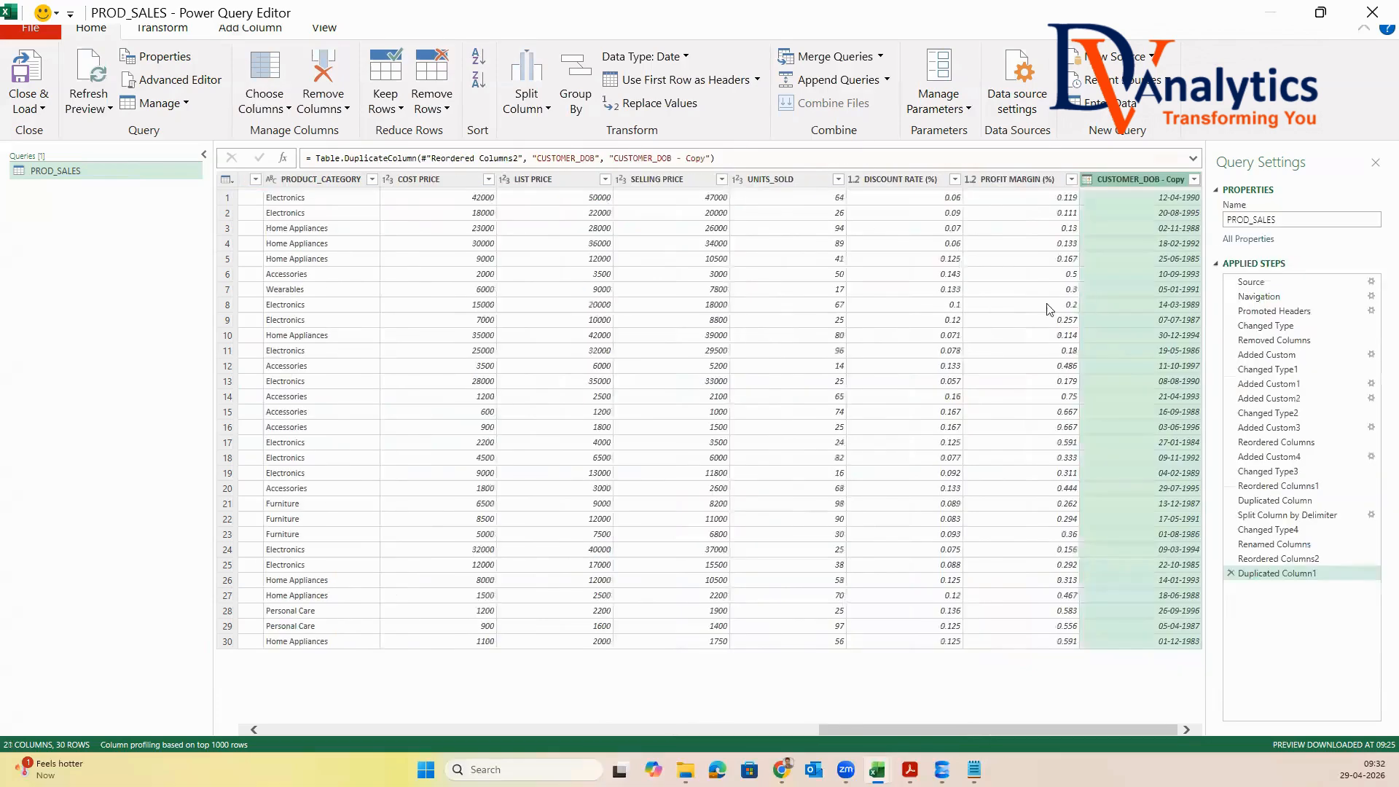
{"action": "double_click", "coordinate": [1141, 181]}
{"action": "type", "text": "CUSTOMER"}
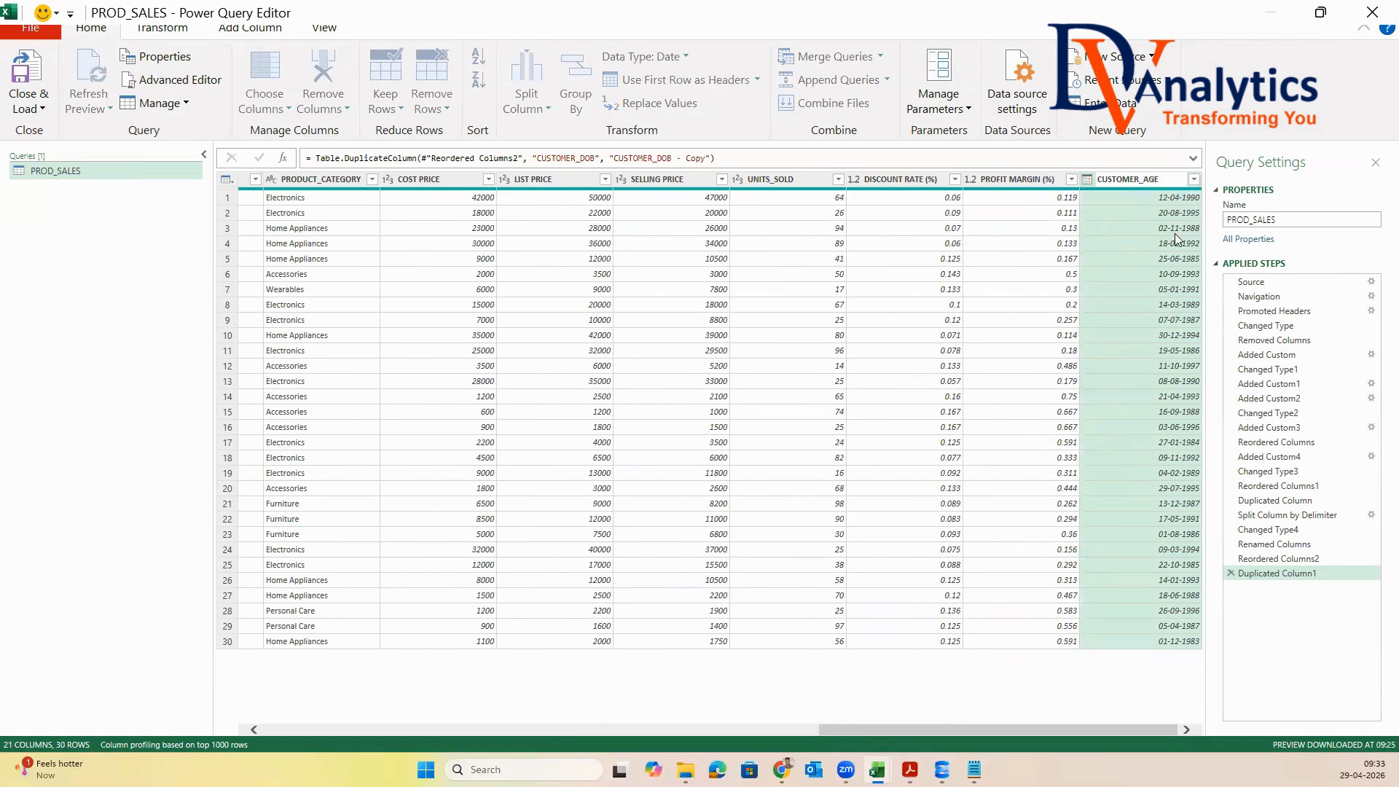
{"action": "type", "text": "_AGE"}
{"action": "key", "text": "Return"}
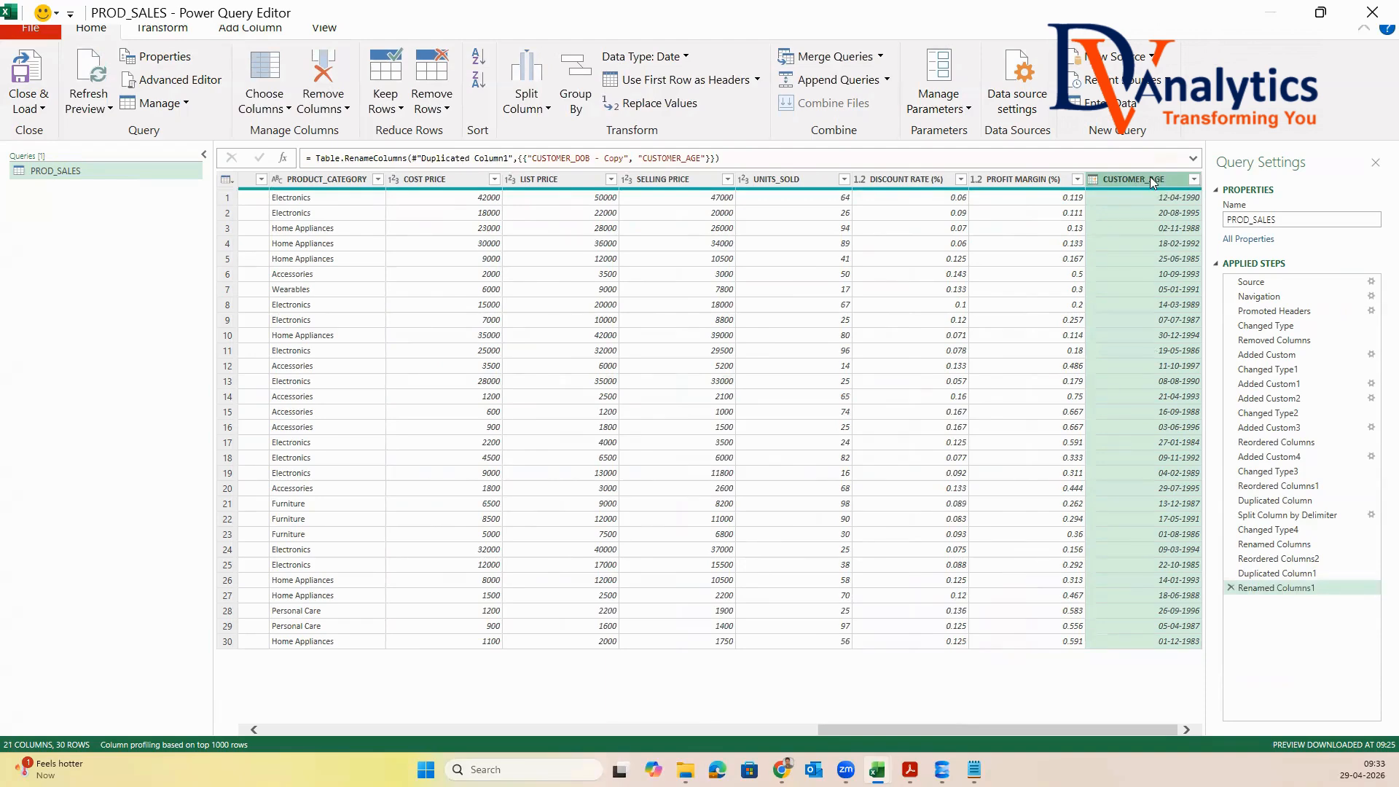
Convert the CUSTOMER_AGE dates to ages and express the durations as total years
{"action": "left_click", "coordinate": [182, 32]}
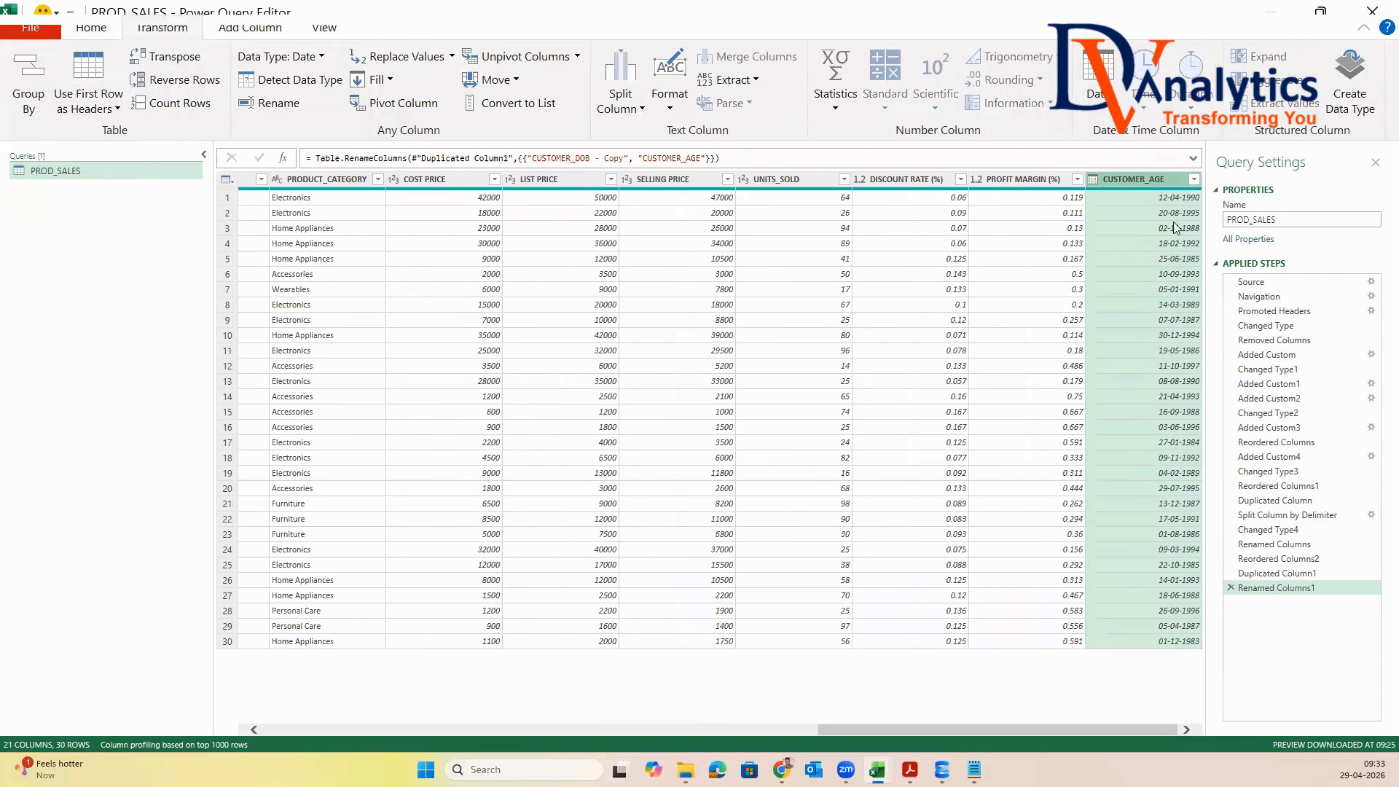
{"action": "left_click", "coordinate": [1100, 93]}
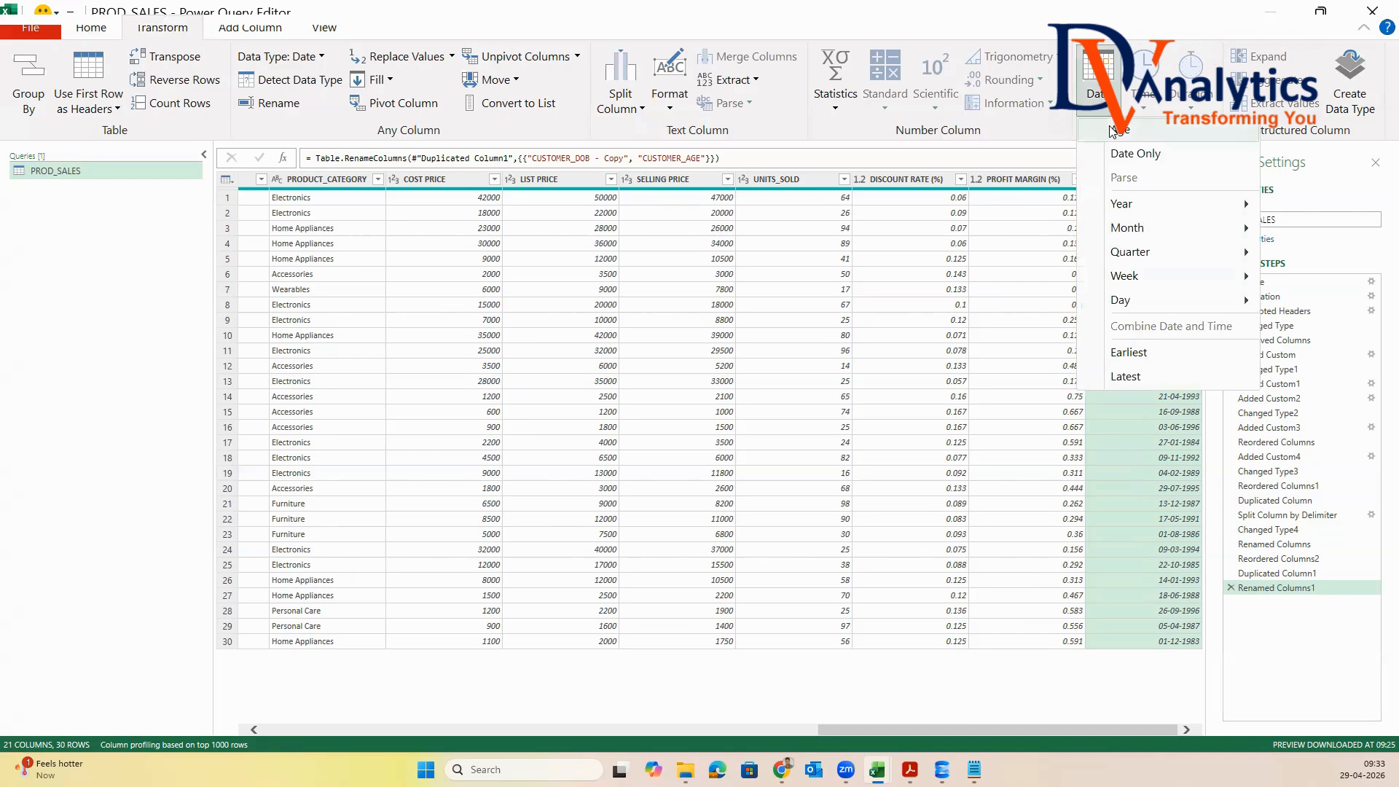
{"action": "left_click", "coordinate": [1118, 133]}
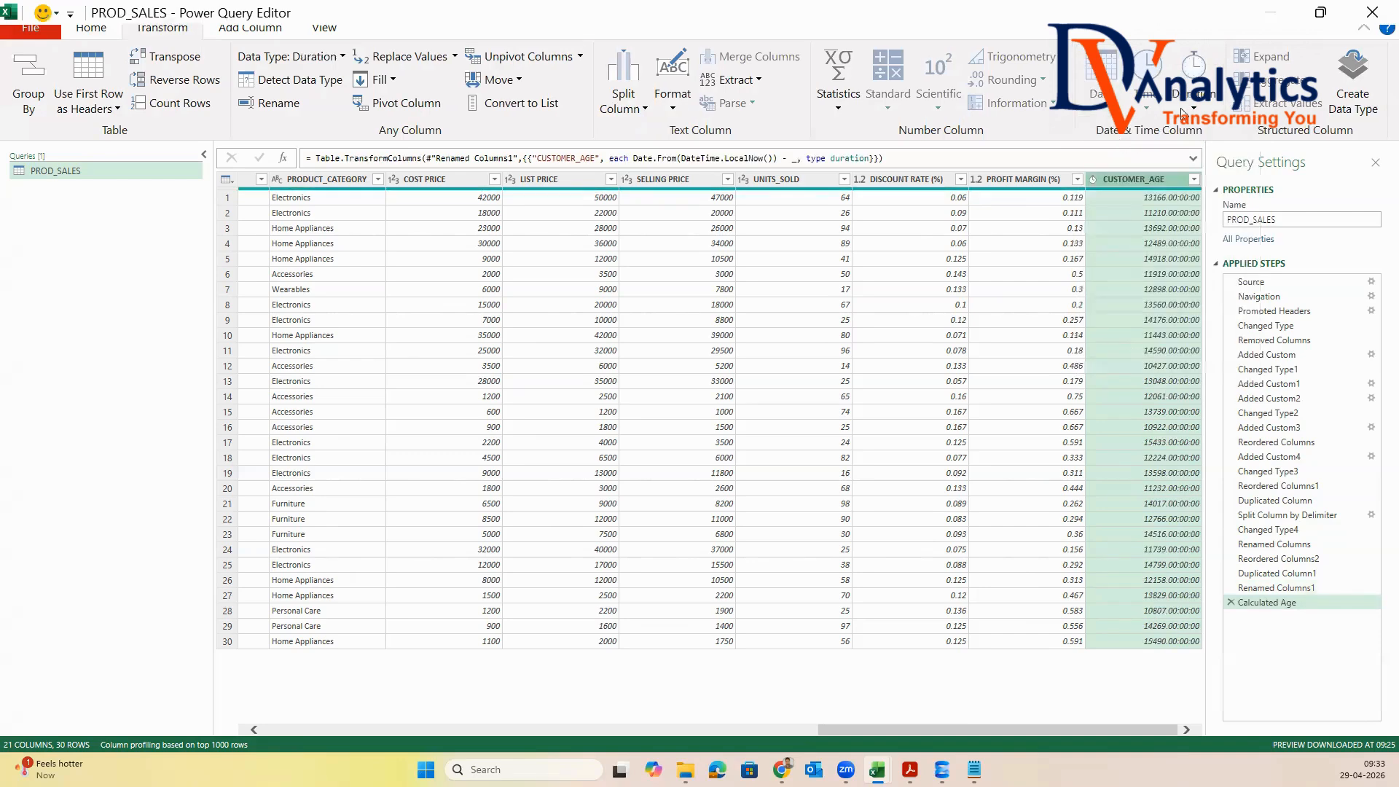
{"action": "left_click", "coordinate": [1182, 105]}
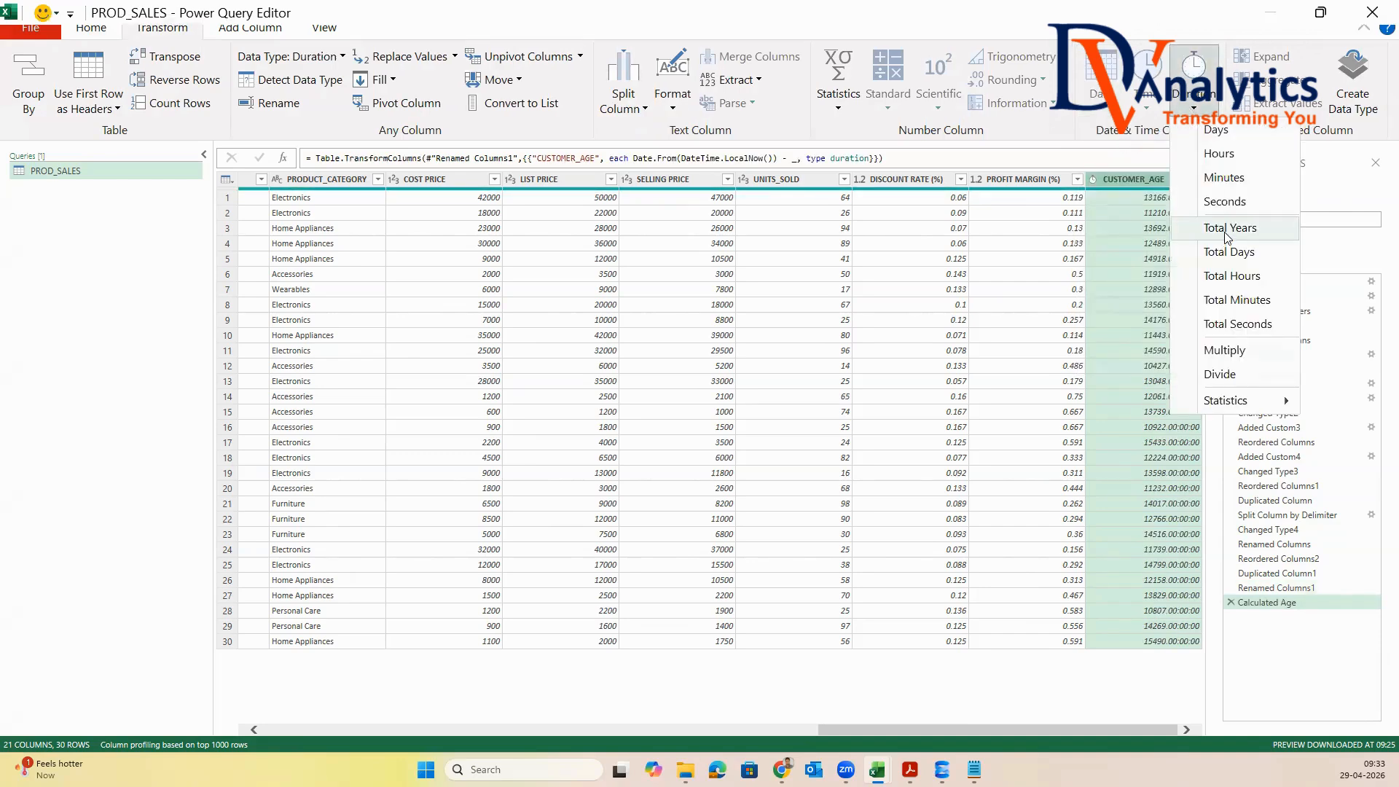
{"action": "left_click", "coordinate": [1223, 255]}
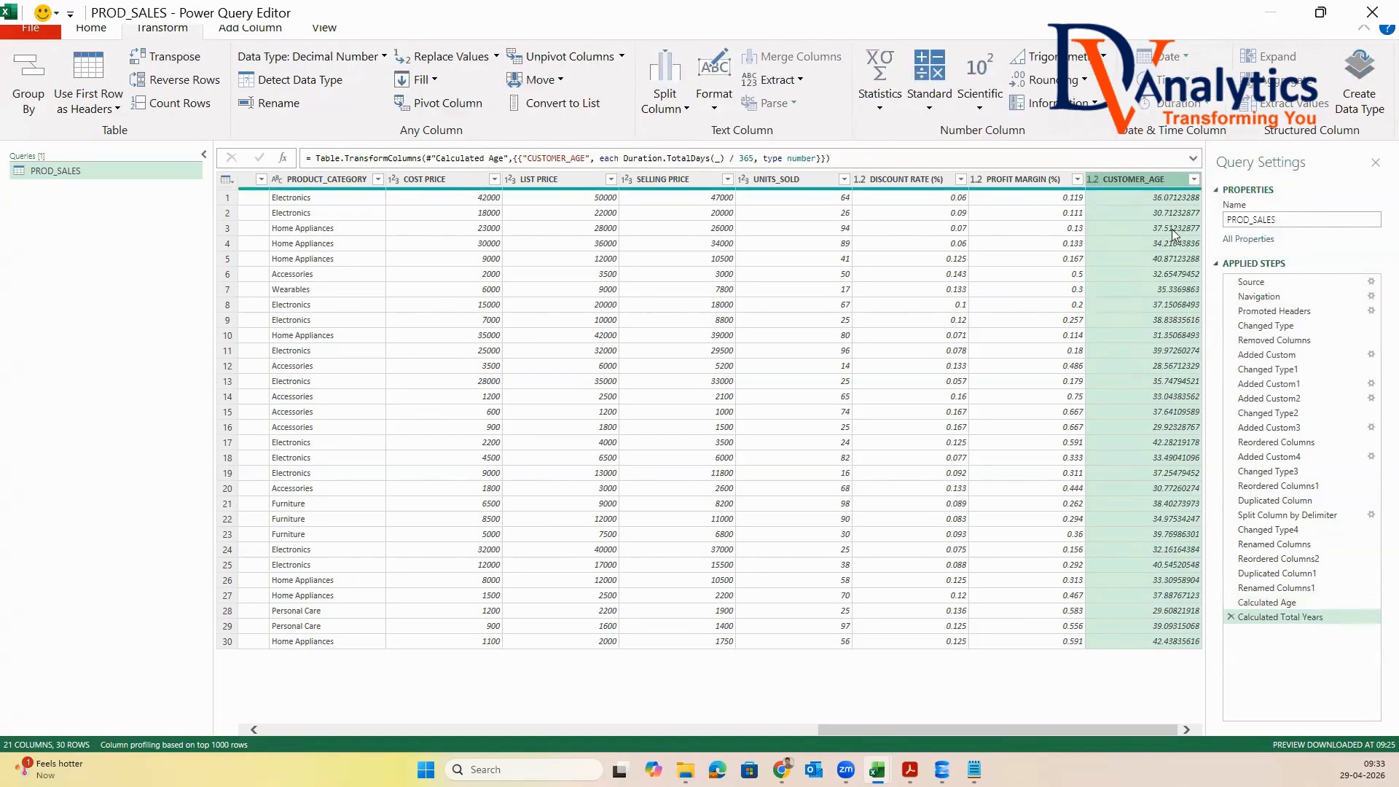
Change the data type of the CUSTOMER_AGE column to Whole Number
{"action": "right_click", "coordinate": [1171, 176]}
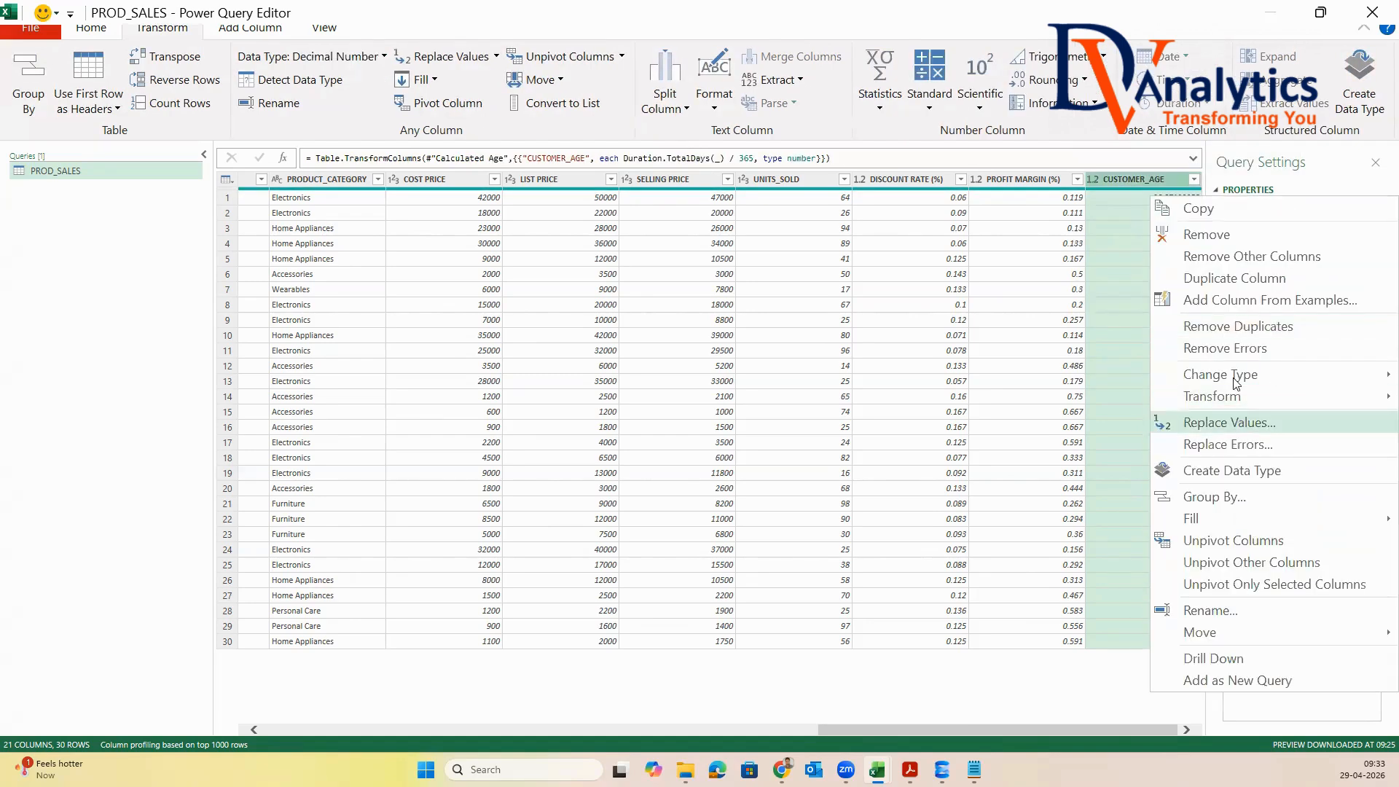
{"action": "mouse_move", "coordinate": [1236, 375]}
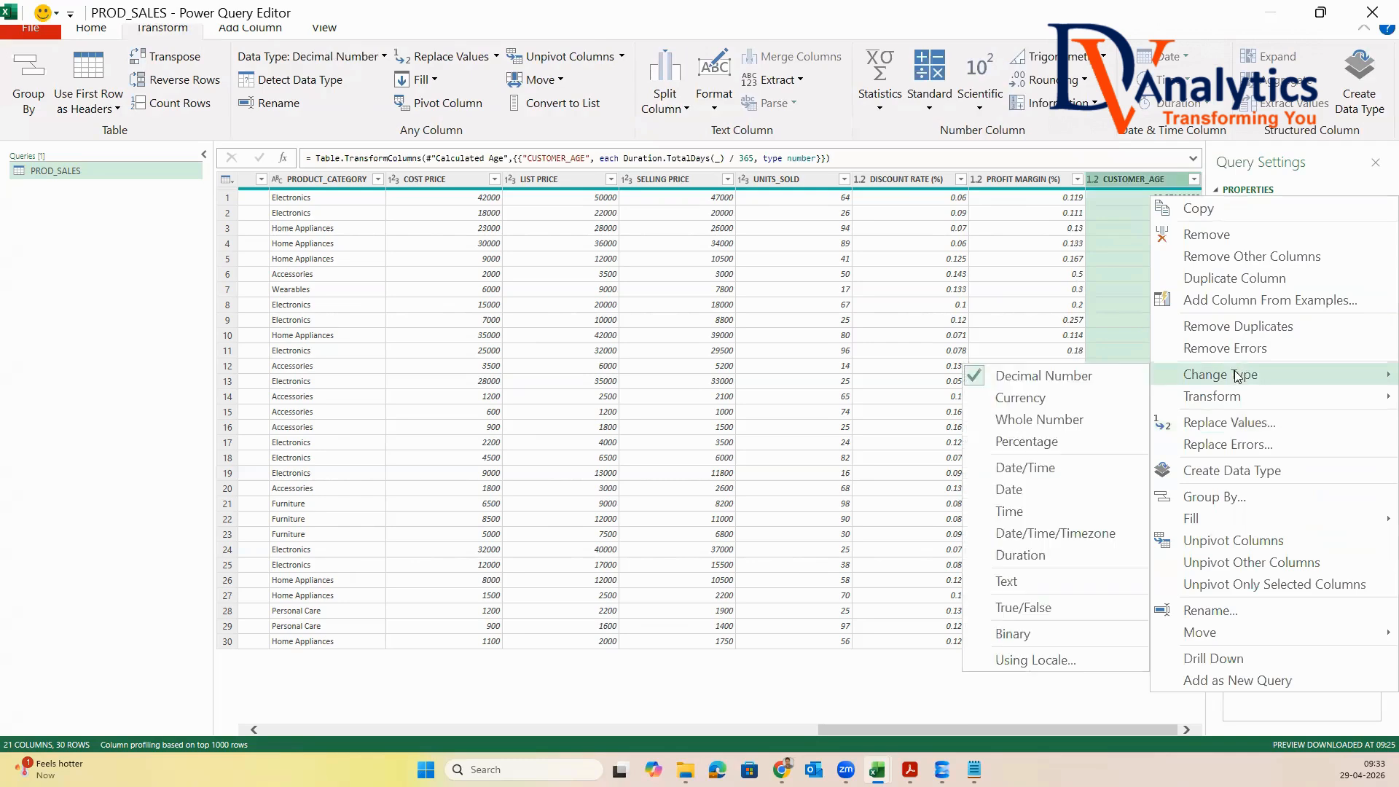
{"action": "left_click", "coordinate": [1042, 419]}
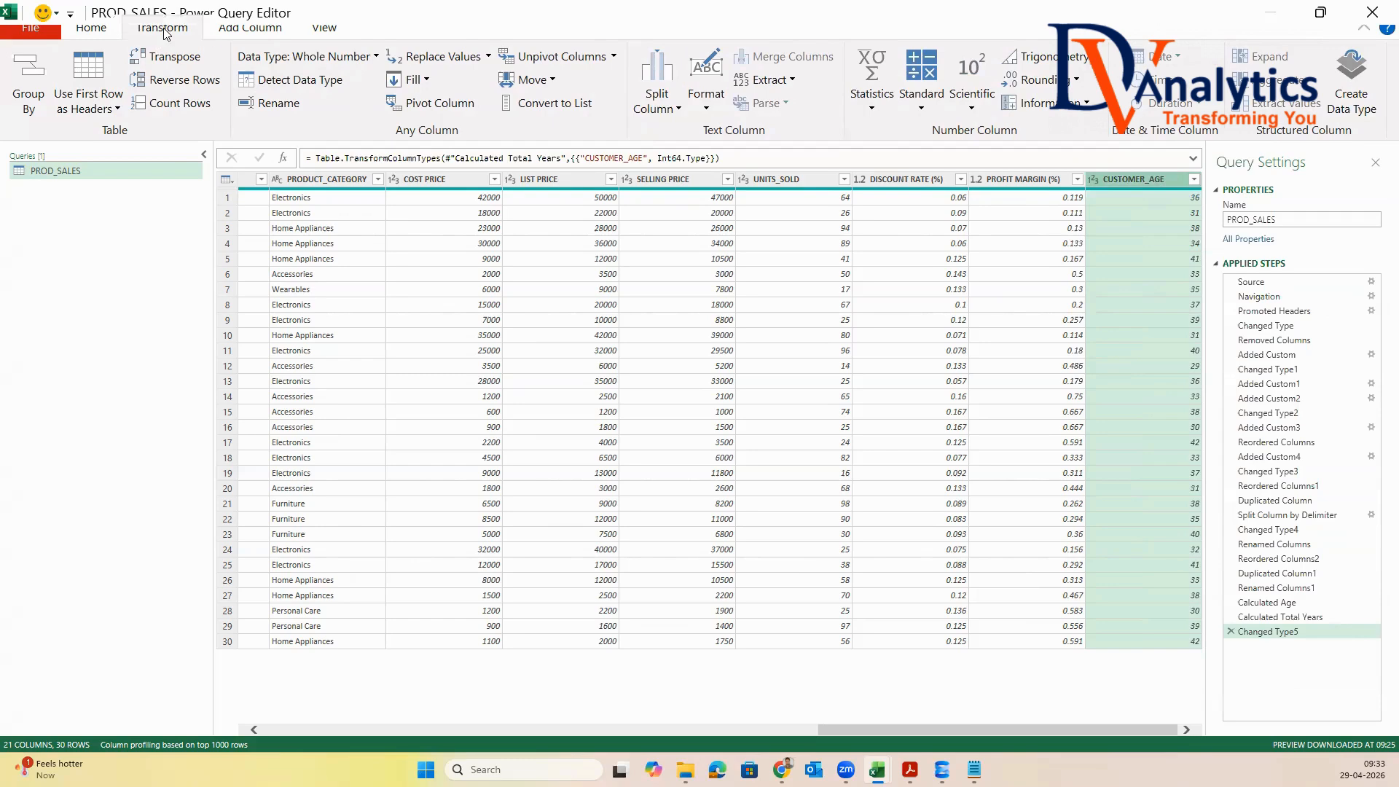
Start a conditional column named AGE_BUCKET that outputs OLD-AGE when CUSTOMER_AGE is greater than or equal to 60
{"action": "left_click", "coordinate": [243, 29]}
{"action": "left_click", "coordinate": [274, 56]}
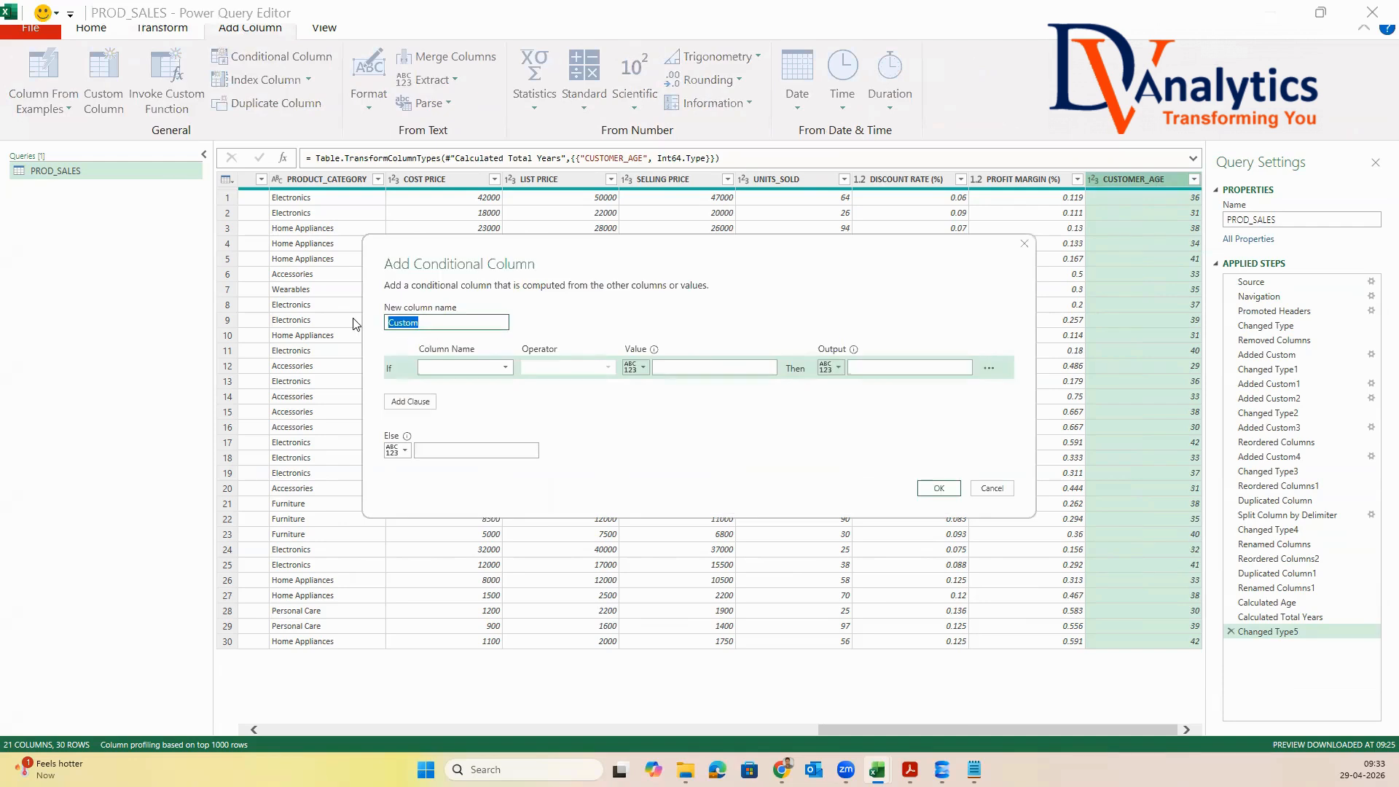
{"action": "type", "text": "AGE_BUCKET"}
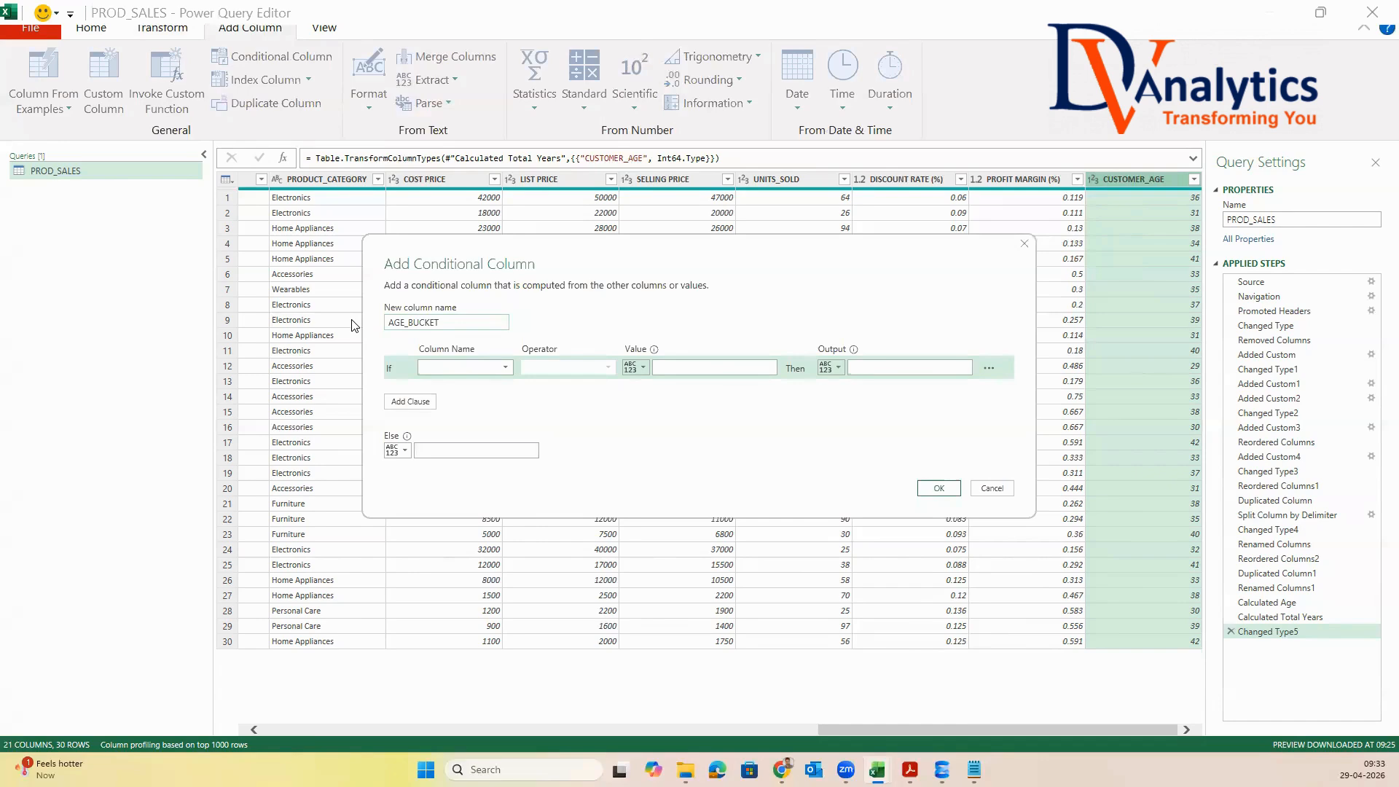
{"action": "left_click", "coordinate": [449, 368]}
{"action": "scroll", "coordinate": [587, 514], "scroll_direction": "down", "scroll_amount": 1}
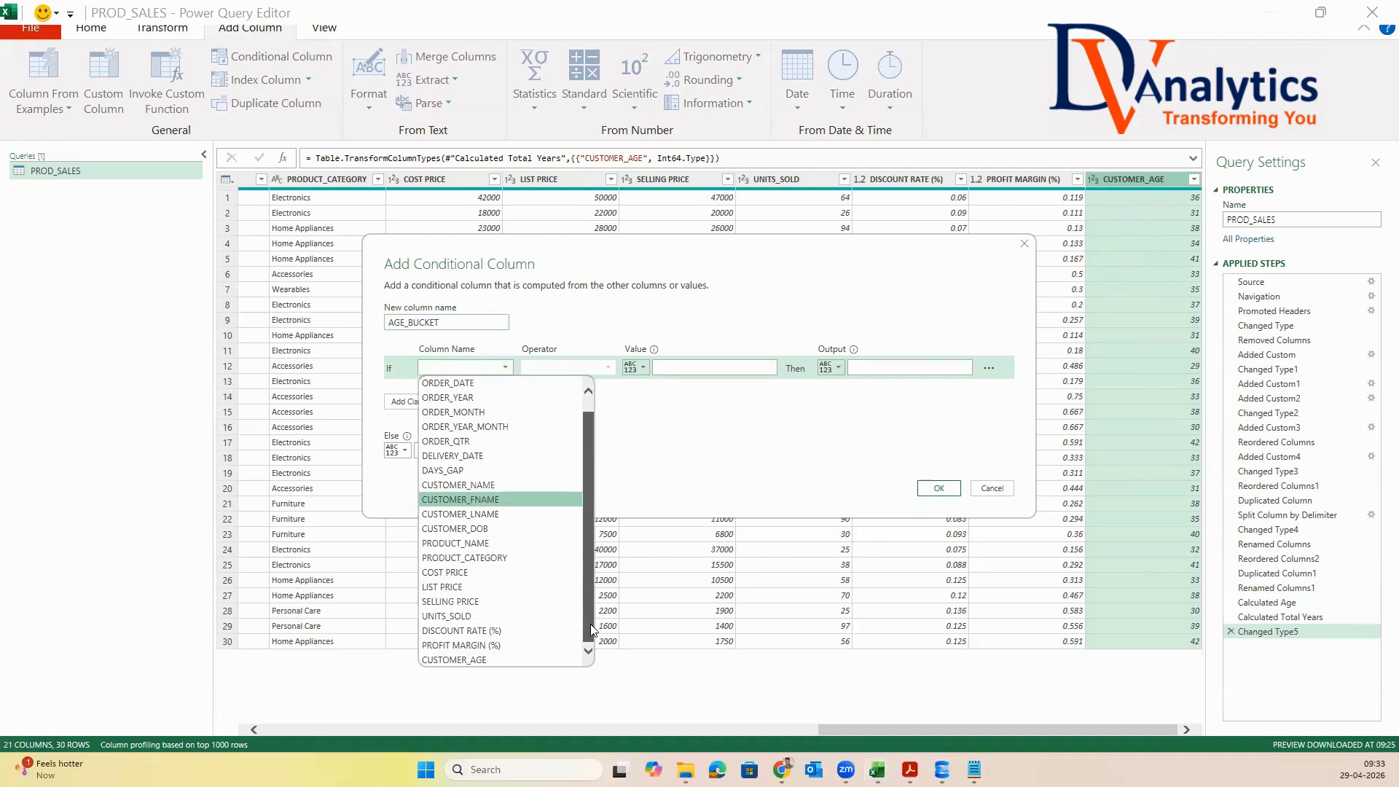
{"action": "left_click", "coordinate": [483, 660]}
{"action": "left_click", "coordinate": [611, 373]}
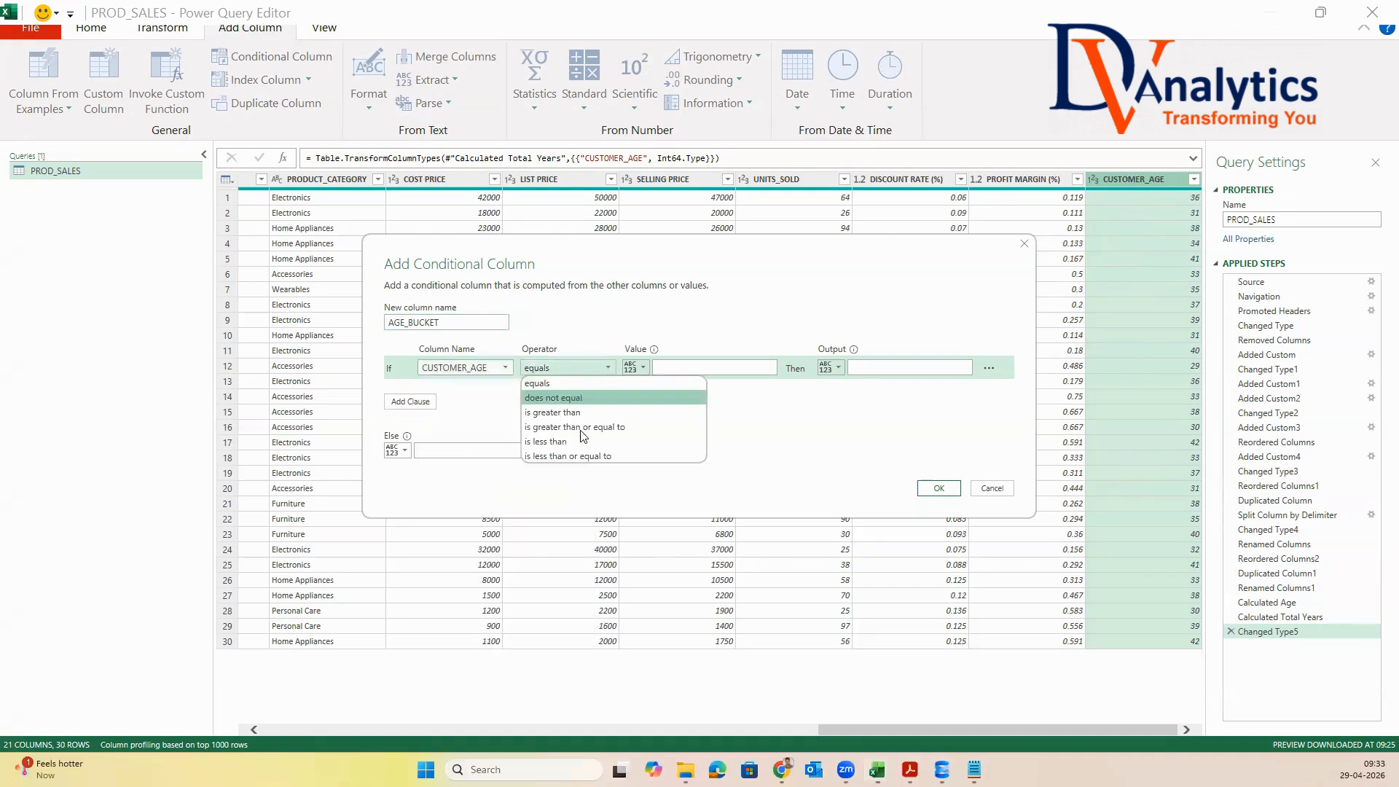
{"action": "left_click", "coordinate": [576, 430]}
{"action": "left_click", "coordinate": [666, 369]}
{"action": "type", "text": "60"}
{"action": "left_click", "coordinate": [859, 367]}
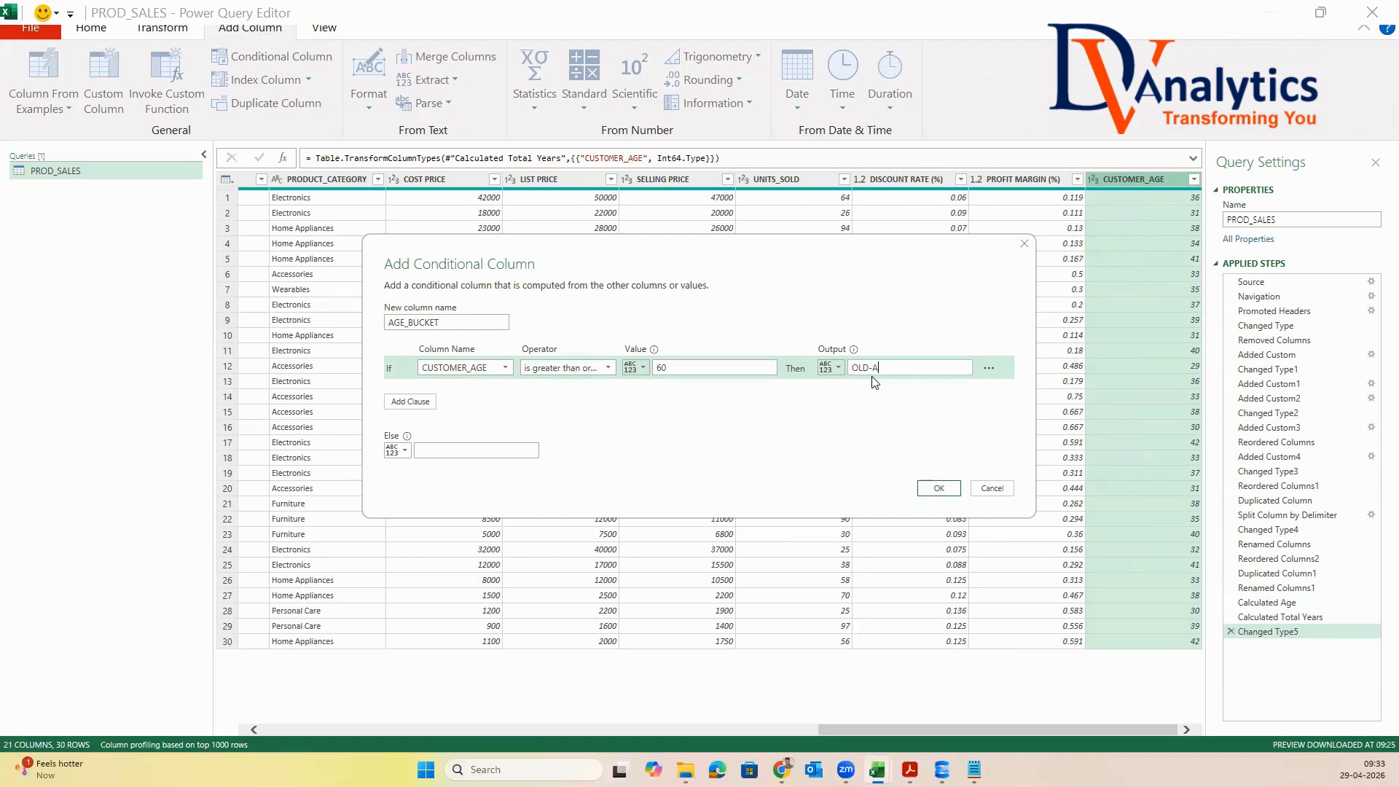
{"action": "type", "text": "OLD-AGE"}
Add an else-if clause outputting "M ID-AGE" for CUSTOMER_AGE greater than or equal to 40, otherwise YOUNG-AGE, and create the AGE_BUCKET column
{"action": "left_click", "coordinate": [410, 402]}
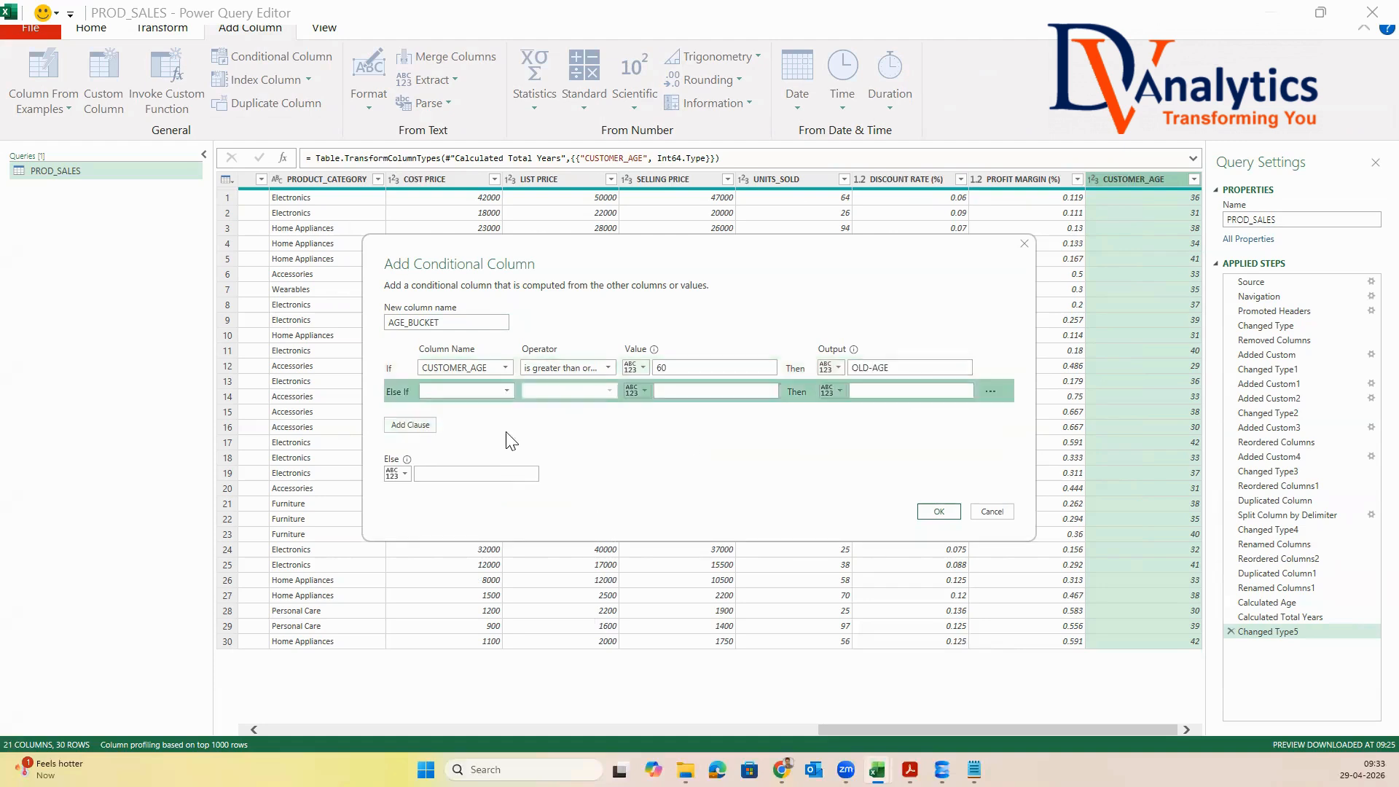
{"action": "left_click", "coordinate": [505, 393]}
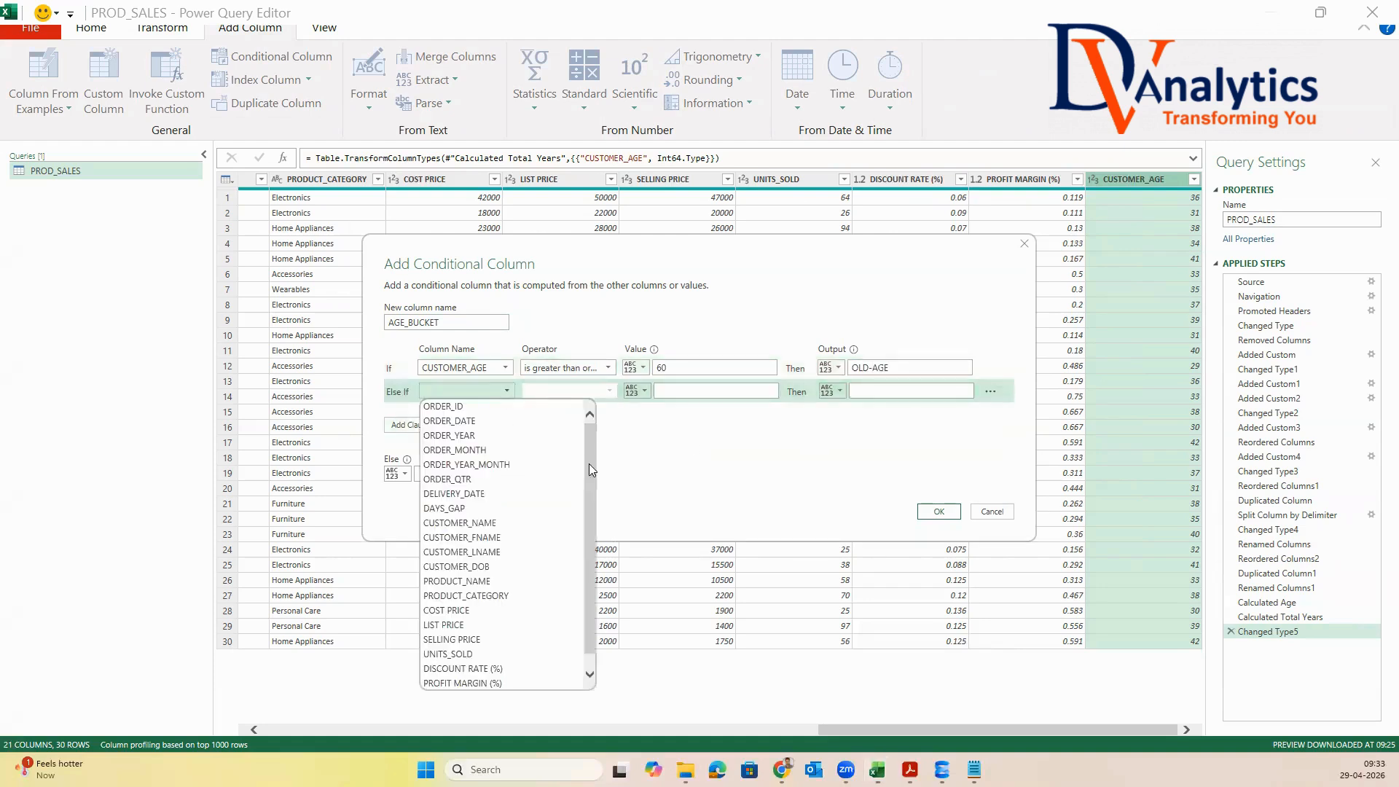
{"action": "left_click", "coordinate": [519, 681]}
{"action": "left_click", "coordinate": [612, 393]}
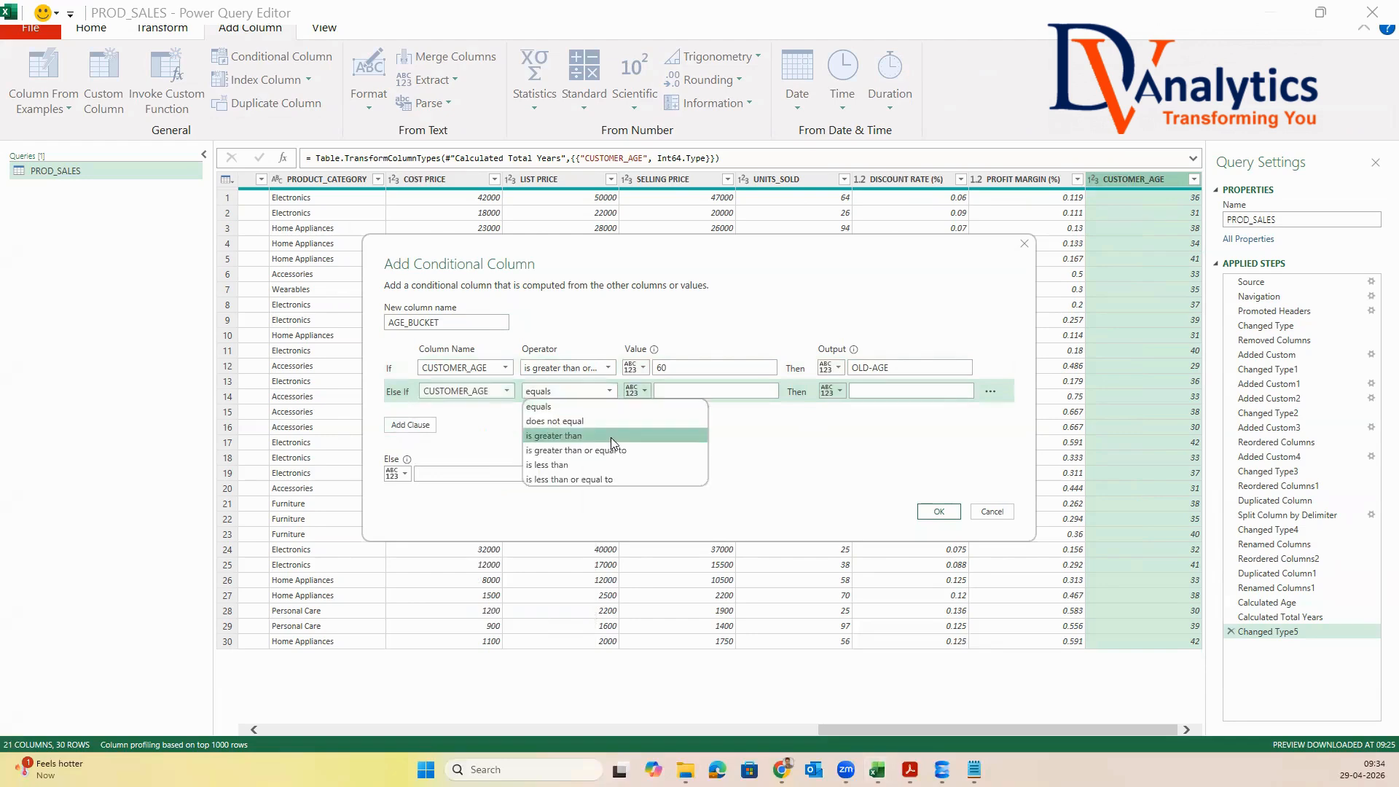
{"action": "left_click", "coordinate": [611, 447]}
{"action": "left_click", "coordinate": [735, 399]}
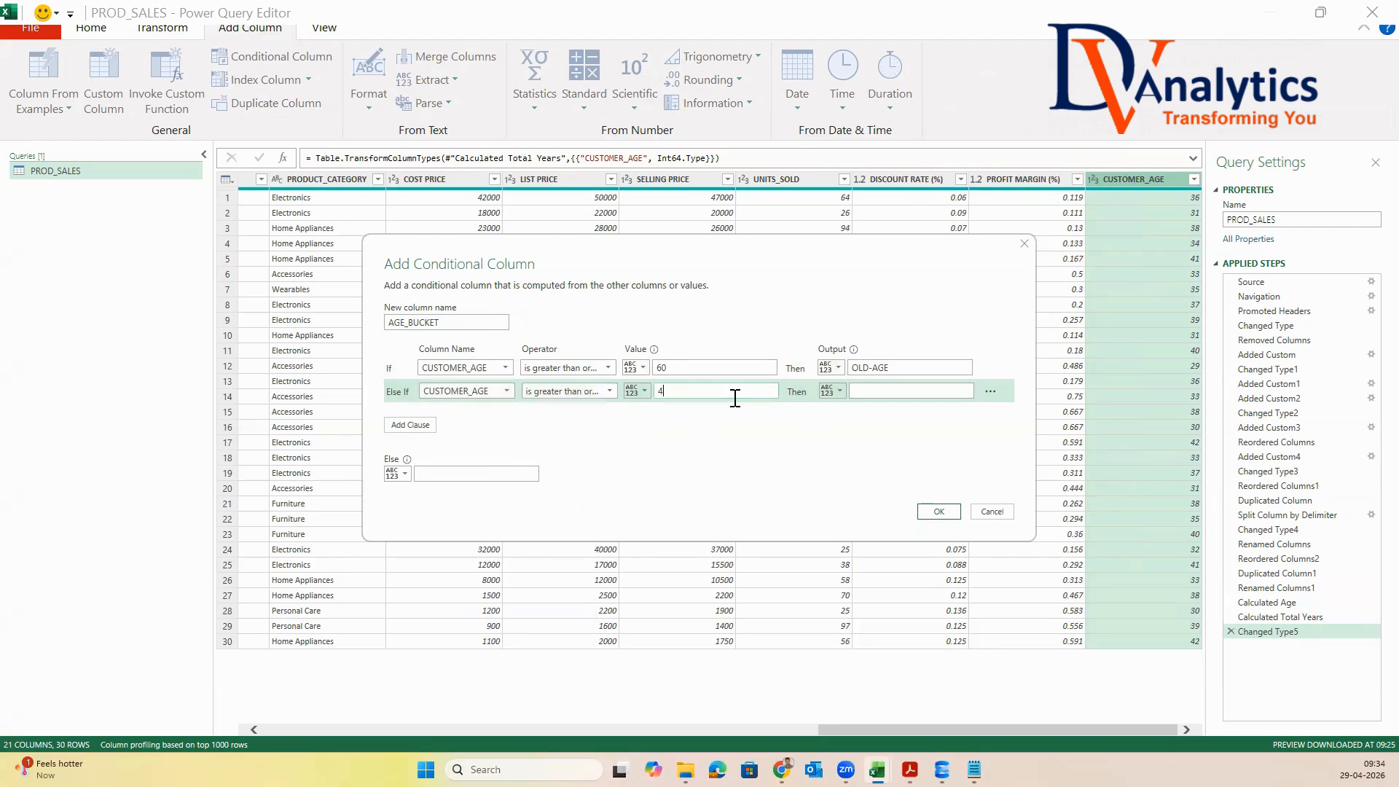
{"action": "type", "text": "40"}
{"action": "left_click", "coordinate": [461, 475]}
{"action": "left_click", "coordinate": [933, 511]}
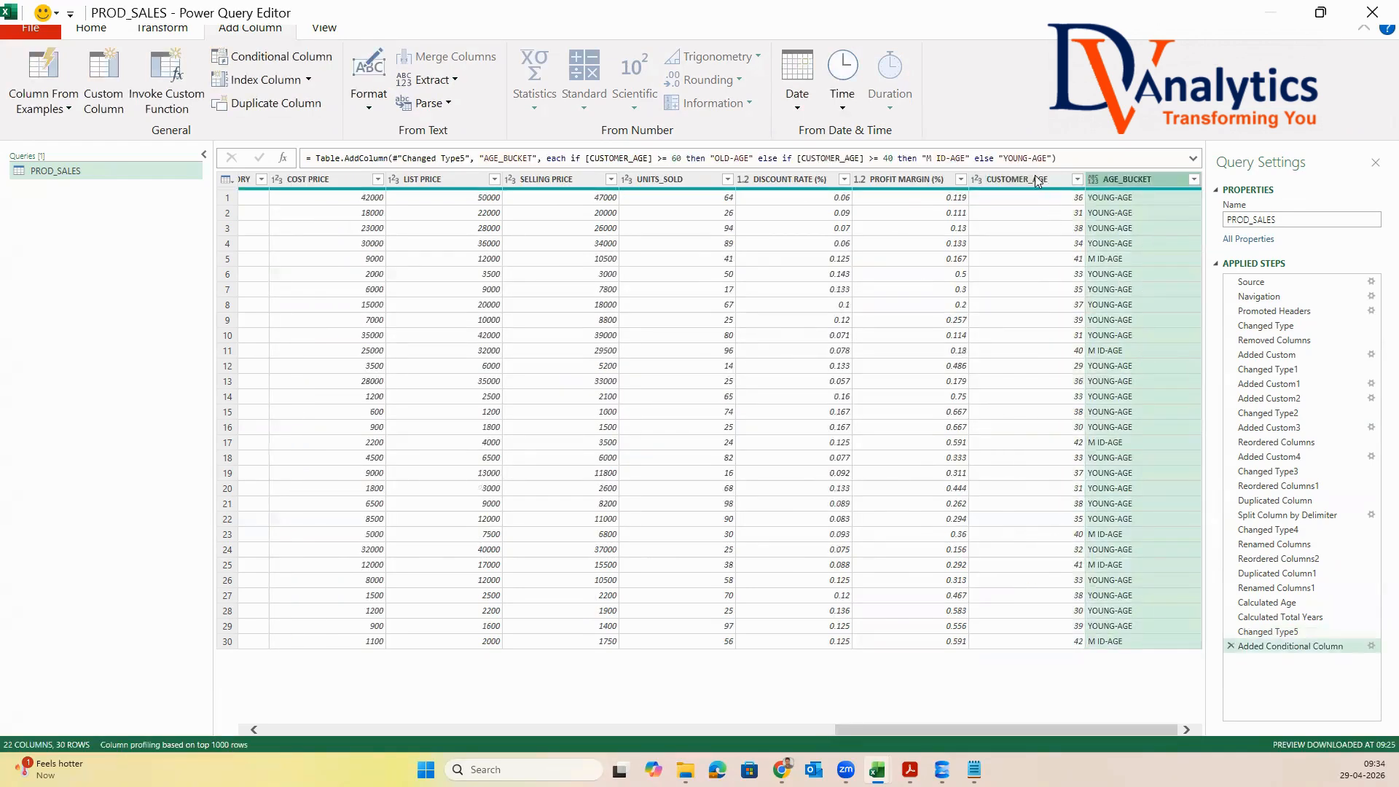
Move the CUSTOMER_AGE and AGE_BUCKET columns together to directly after CUSTOMER_DOB
{"action": "left_click", "coordinate": [1038, 182]}
{"action": "left_click", "coordinate": [1132, 215], "text": "ctrl"}
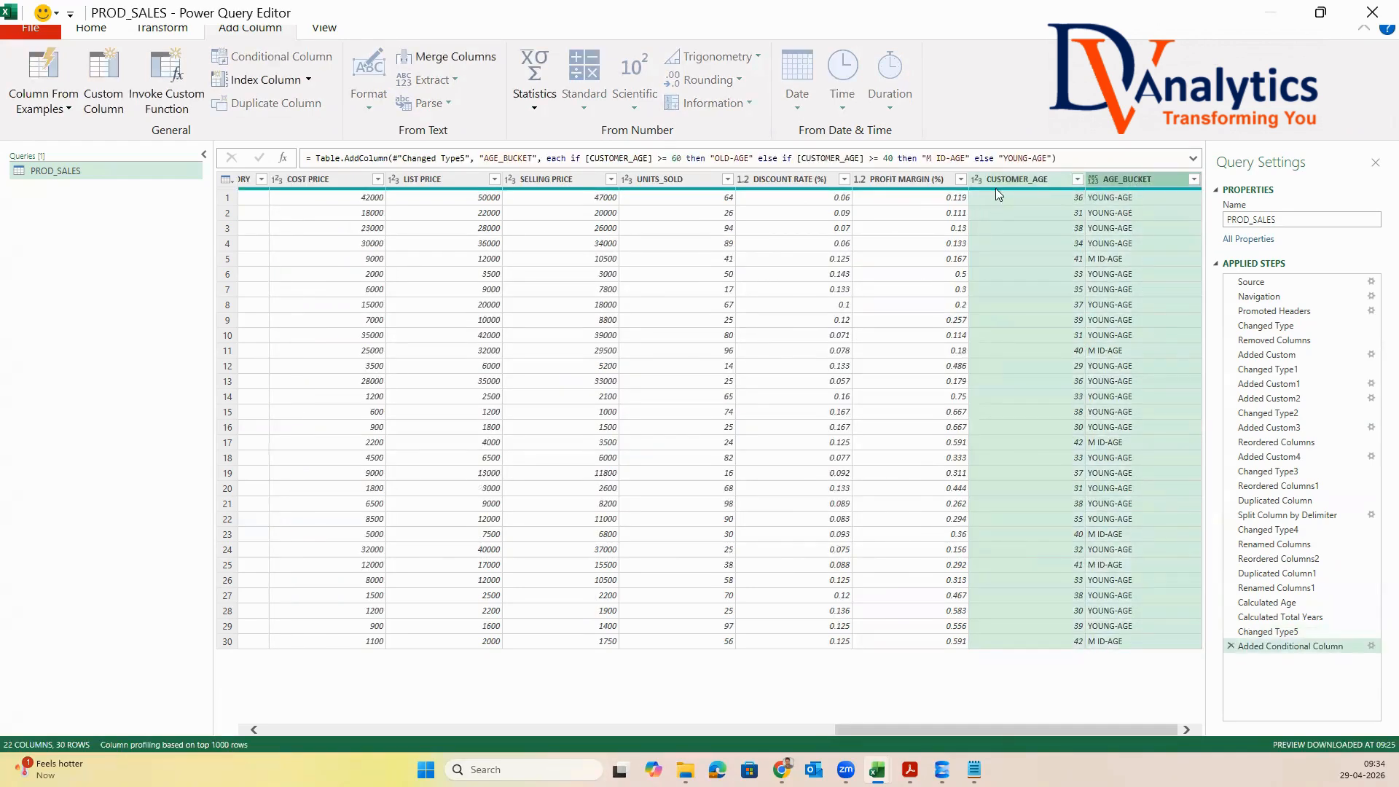
{"action": "left_click_drag", "start_coordinate": [992, 178], "coordinate": [198, 198]}
{"action": "left_click_drag", "start_coordinate": [301, 225], "coordinate": [484, 193]}
{"action": "left_click", "coordinate": [484, 178]}
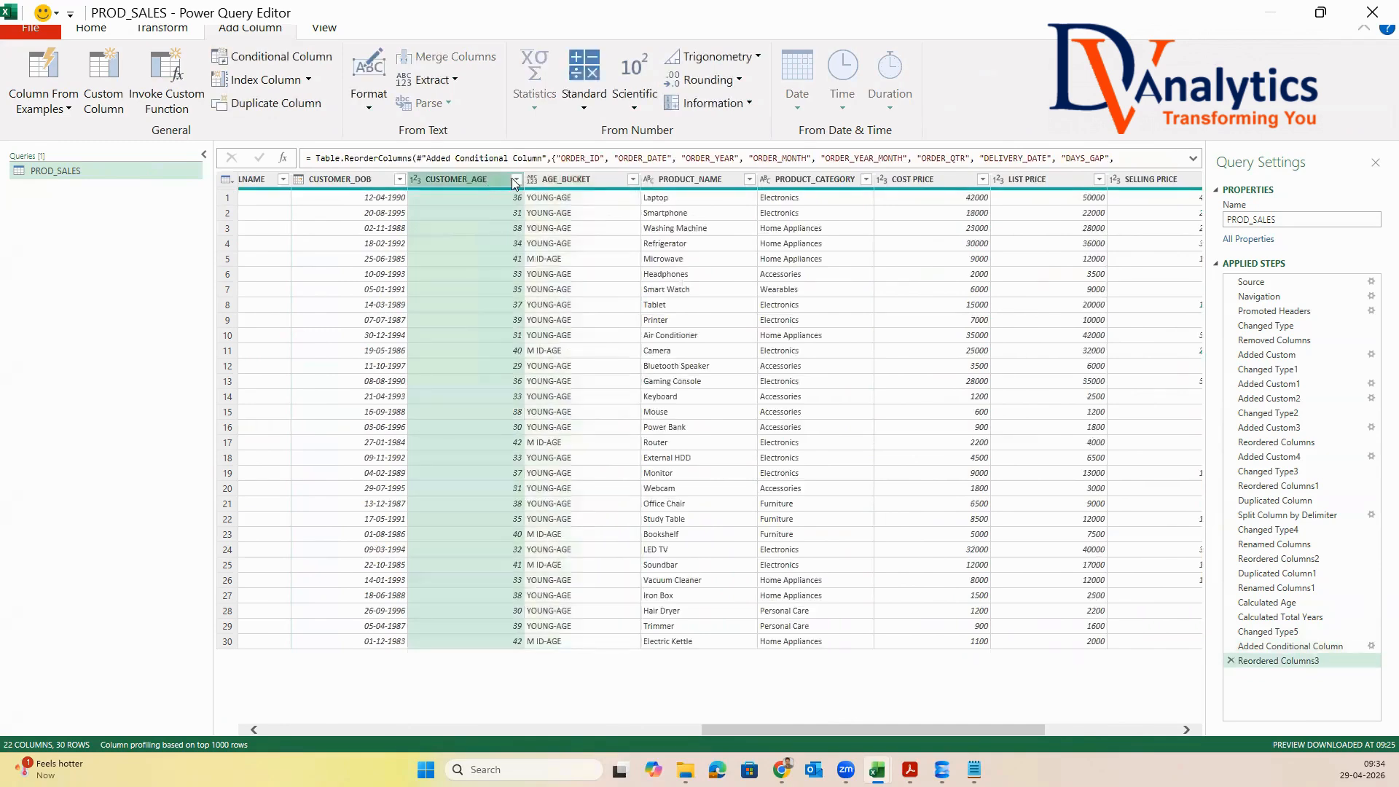
{"action": "left_click", "coordinate": [569, 178]}
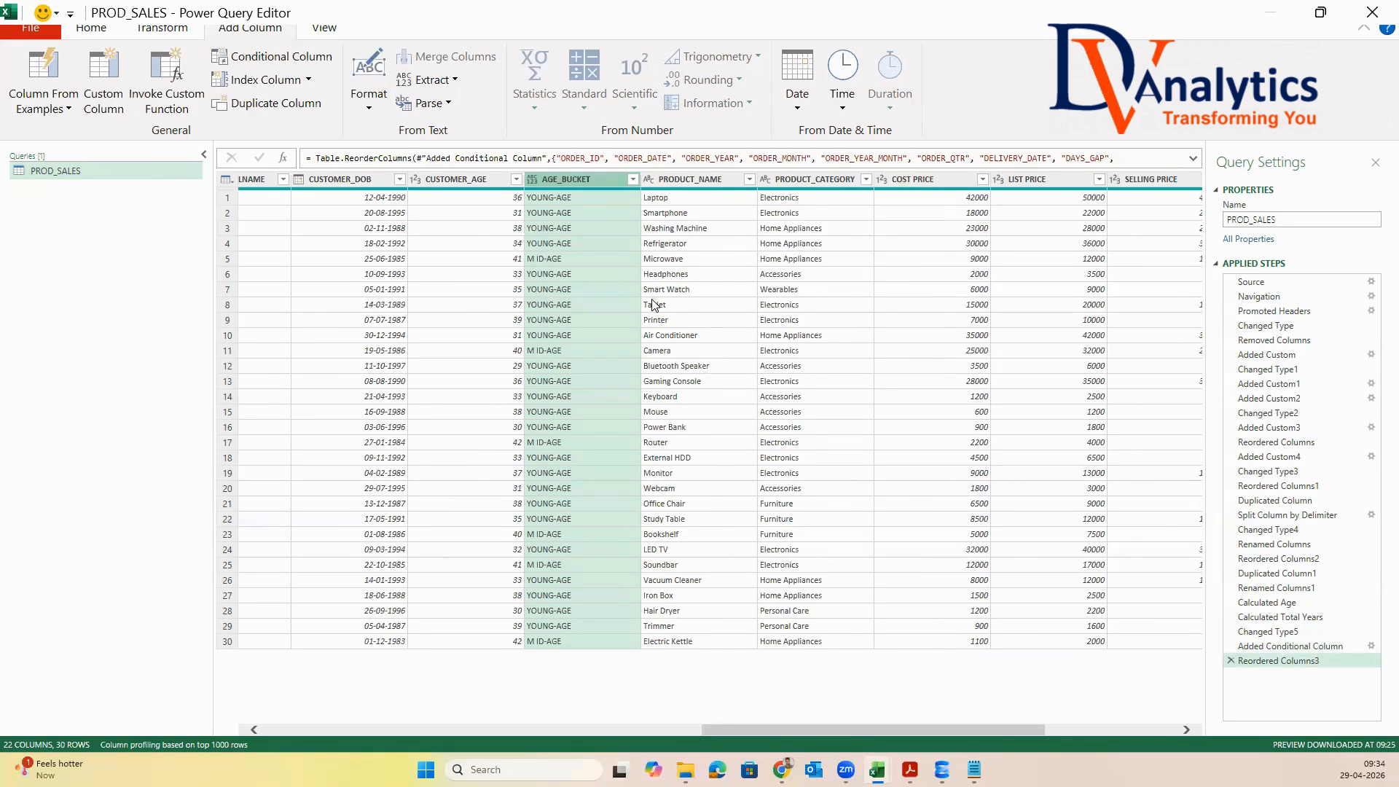
Add a custom column named SALES with the formula [UNITS_SOLD]*[SELLING PRICE]
{"action": "left_click_drag", "start_coordinate": [887, 730], "coordinate": [1090, 729]}
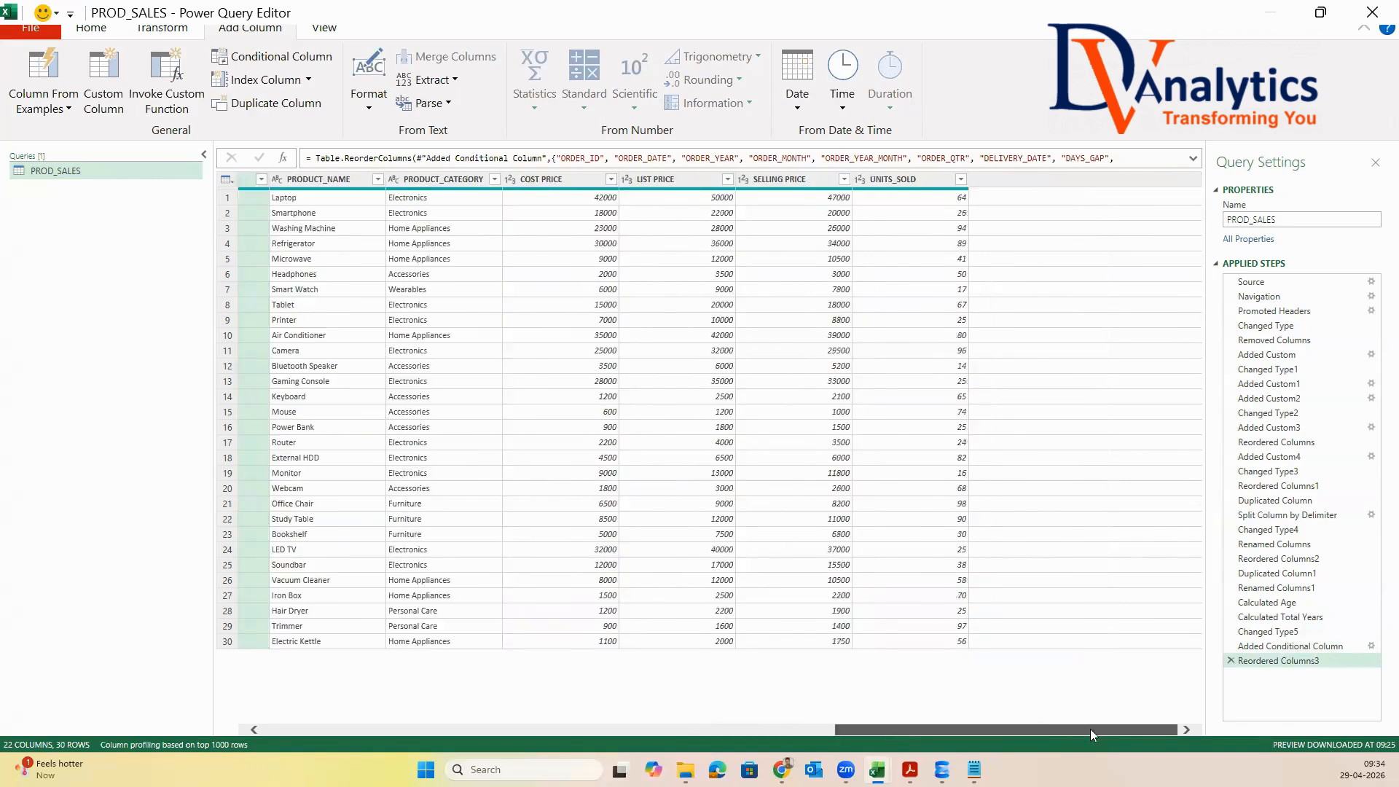
{"action": "left_click", "coordinate": [890, 180]}
{"action": "left_click", "coordinate": [784, 181]}
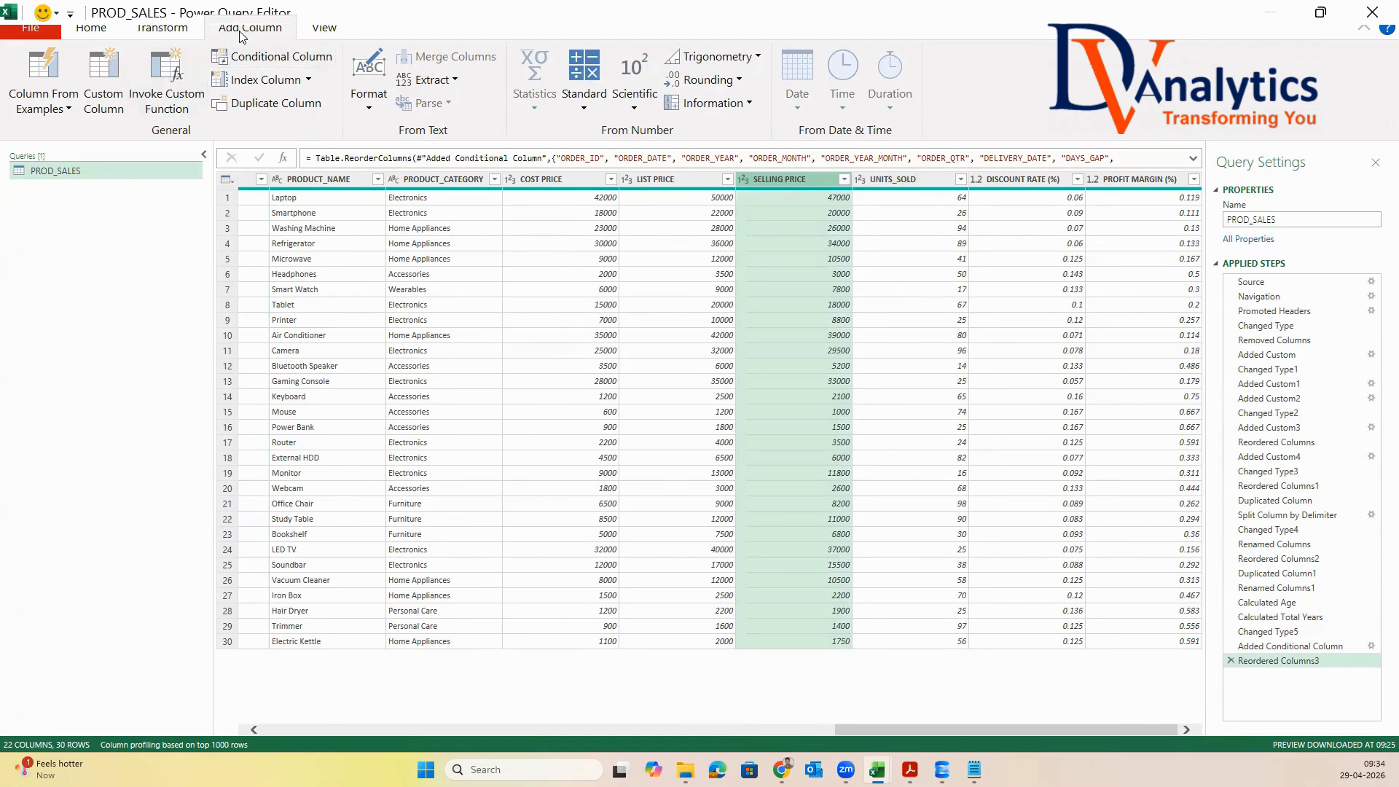
{"action": "left_click", "coordinate": [107, 86]}
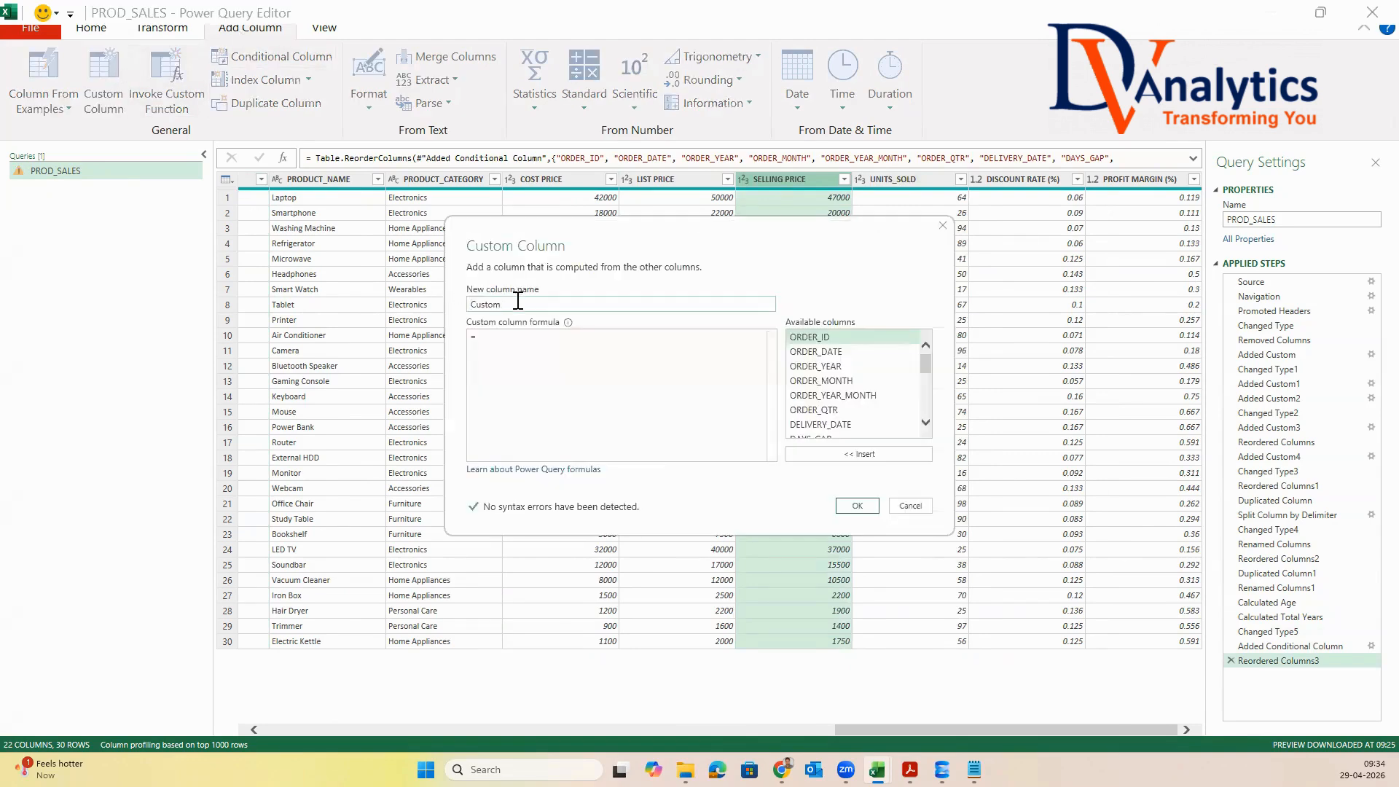
{"action": "type", "text": "SALES"}
{"action": "left_click", "coordinate": [520, 334]}
{"action": "scroll", "coordinate": [837, 410], "scroll_direction": "down", "scroll_amount": 5}
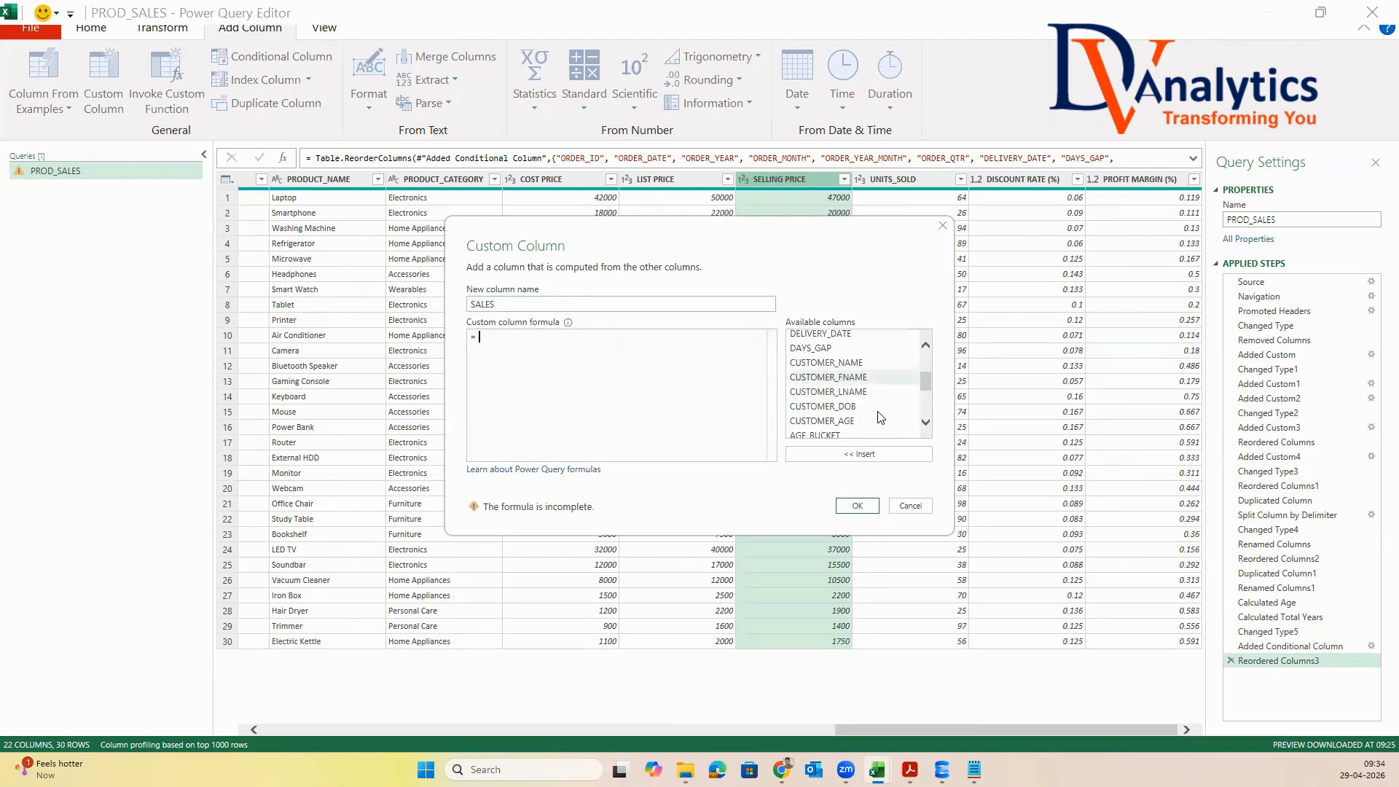
{"action": "double_click", "coordinate": [834, 403]}
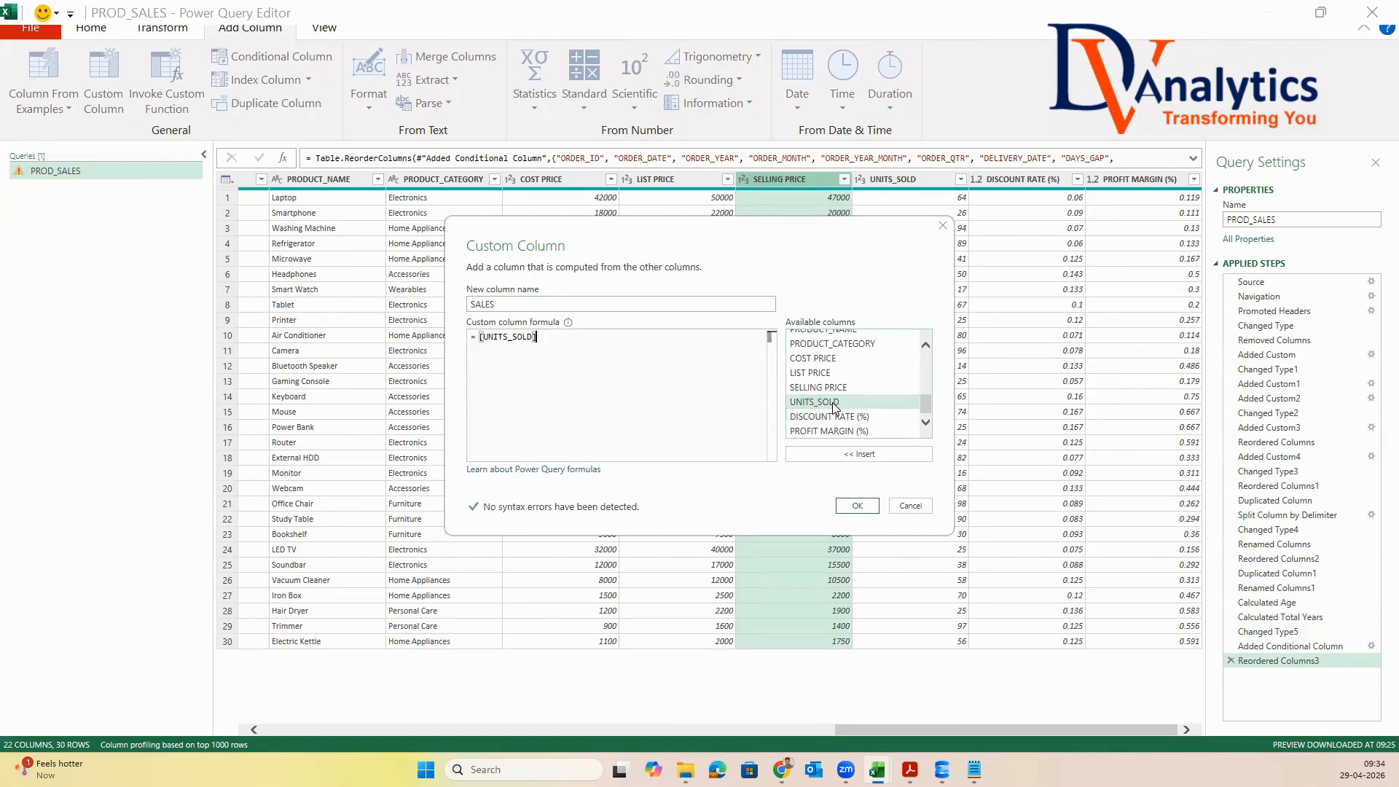
{"action": "type", "text": "*"}
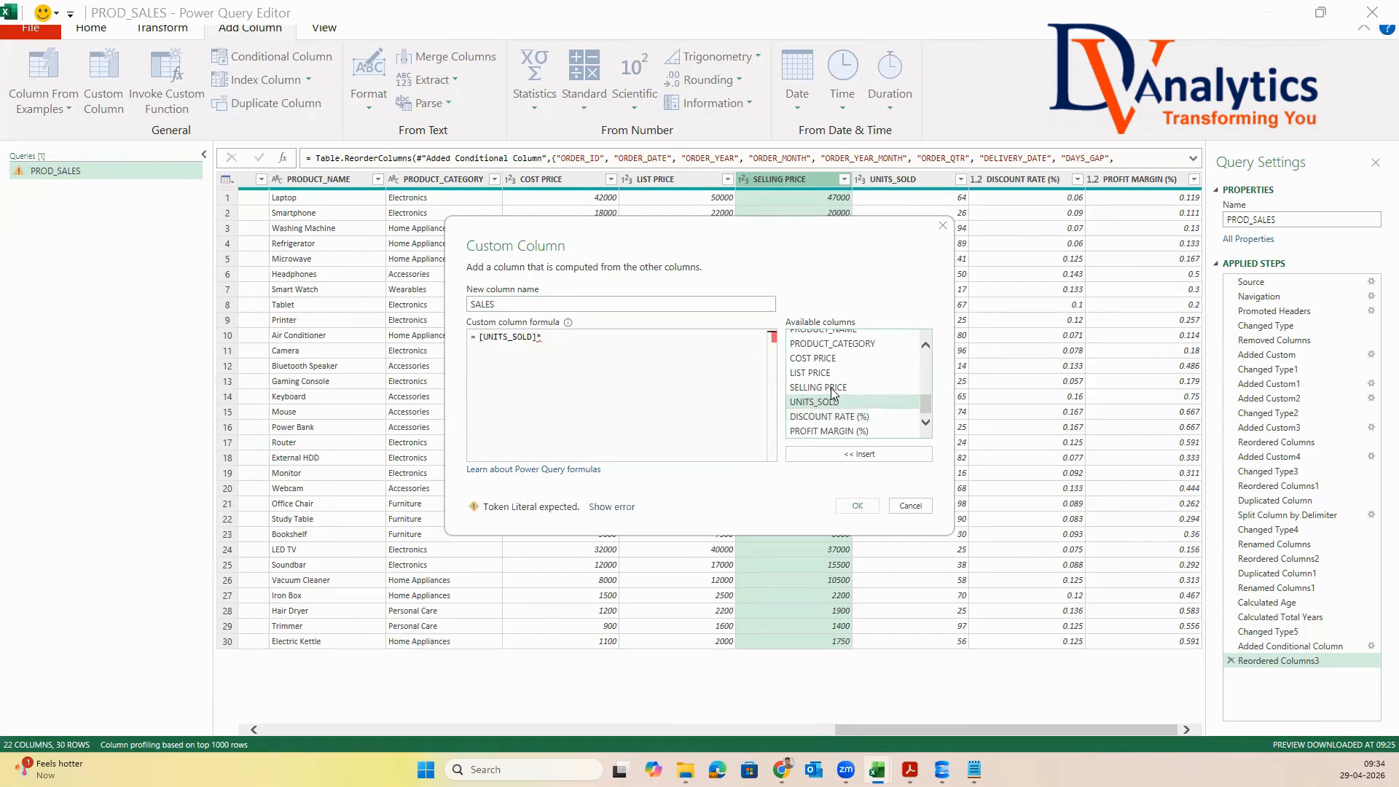
{"action": "double_click", "coordinate": [817, 387]}
{"action": "left_click", "coordinate": [858, 506]}
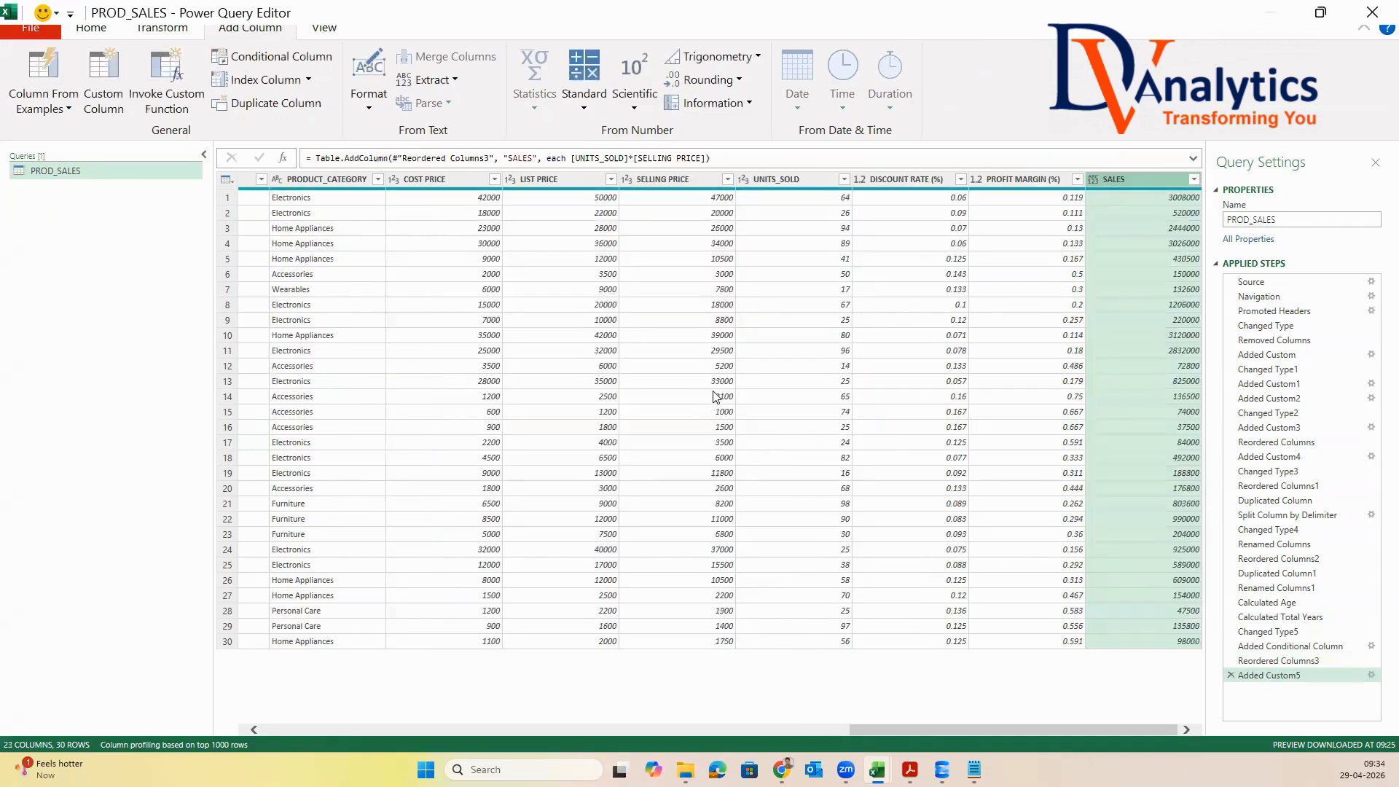
Change the data type of the SALES column to Whole Number
{"action": "right_click", "coordinate": [1132, 179]}
{"action": "mouse_move", "coordinate": [1146, 373]}
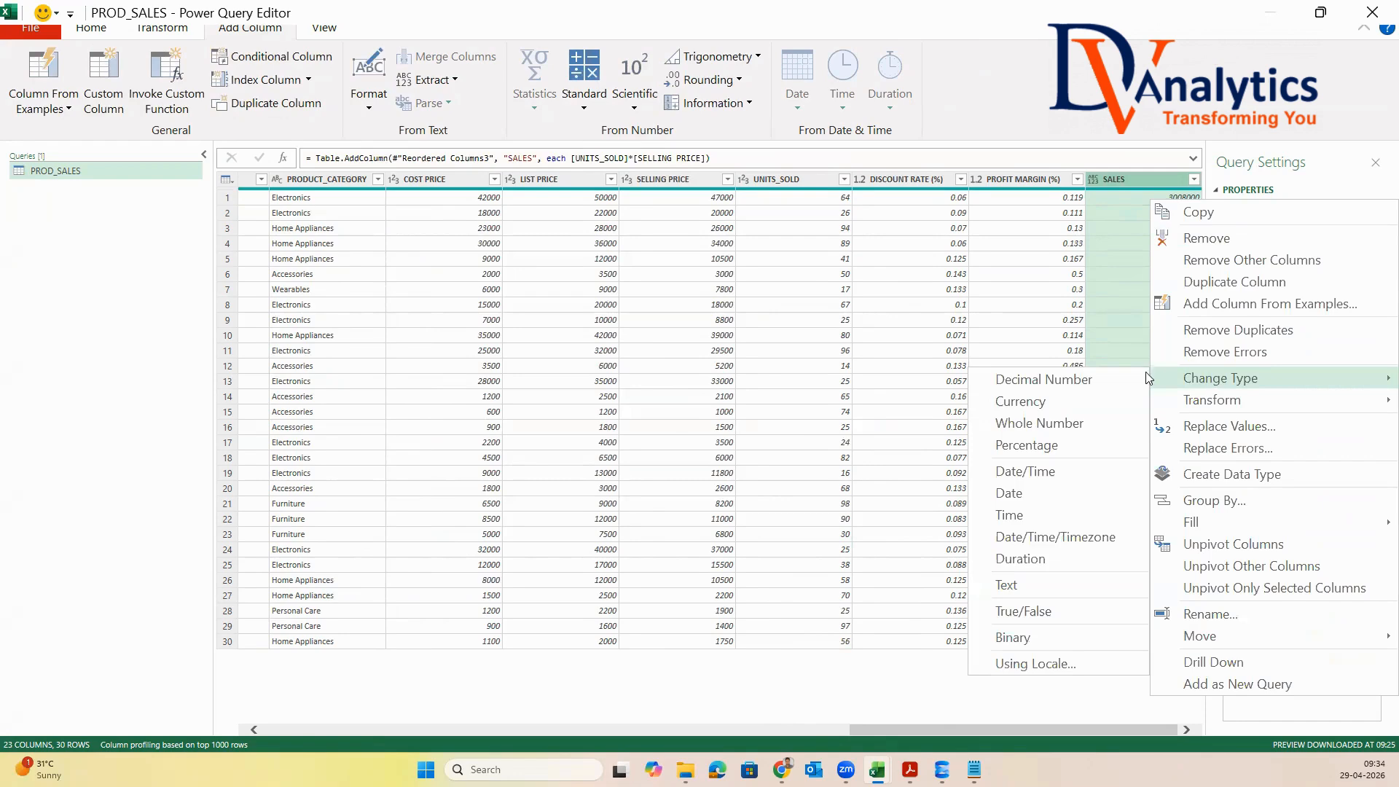
{"action": "left_click", "coordinate": [1039, 423]}
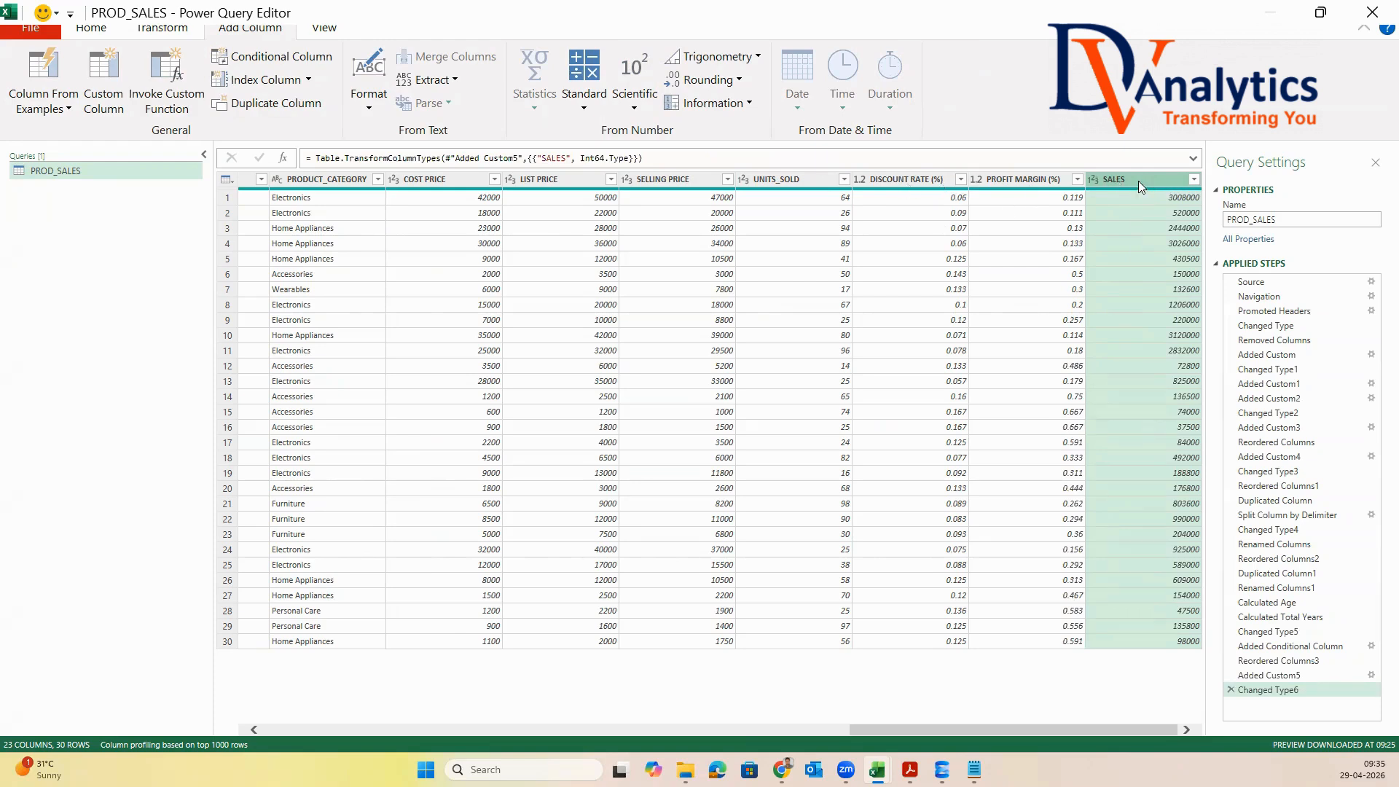
Add a custom column named DISCOUNTED_AMOUNT that multiplies SALES by DISCOUNT RATE (%)
{"action": "left_click", "coordinate": [111, 73]}
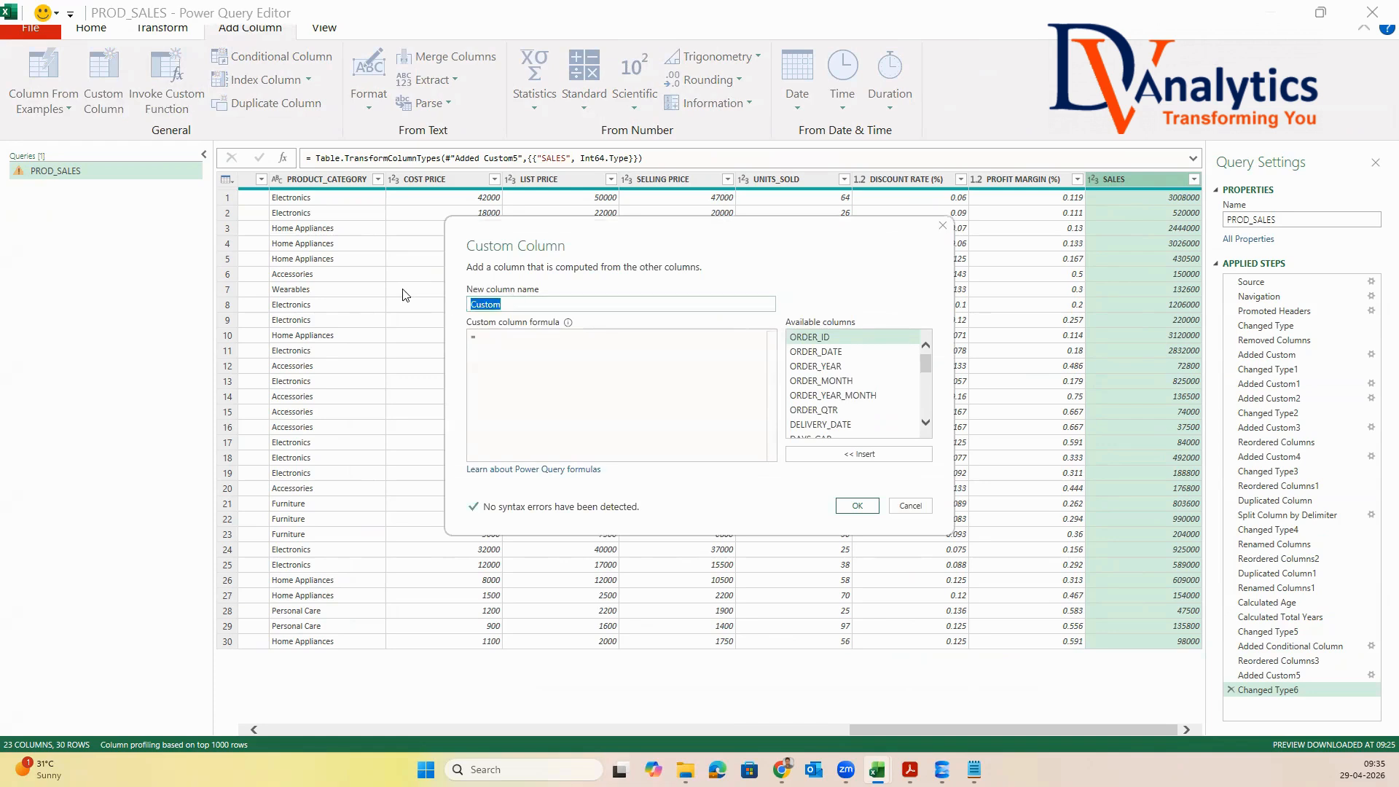
{"action": "type", "text": "Di"}
{"action": "type", "text": "SCOUNTED_AMOUNT"}
{"action": "left_click", "coordinate": [482, 337]}
{"action": "scroll", "coordinate": [886, 399], "scroll_direction": "down", "scroll_amount": 6}
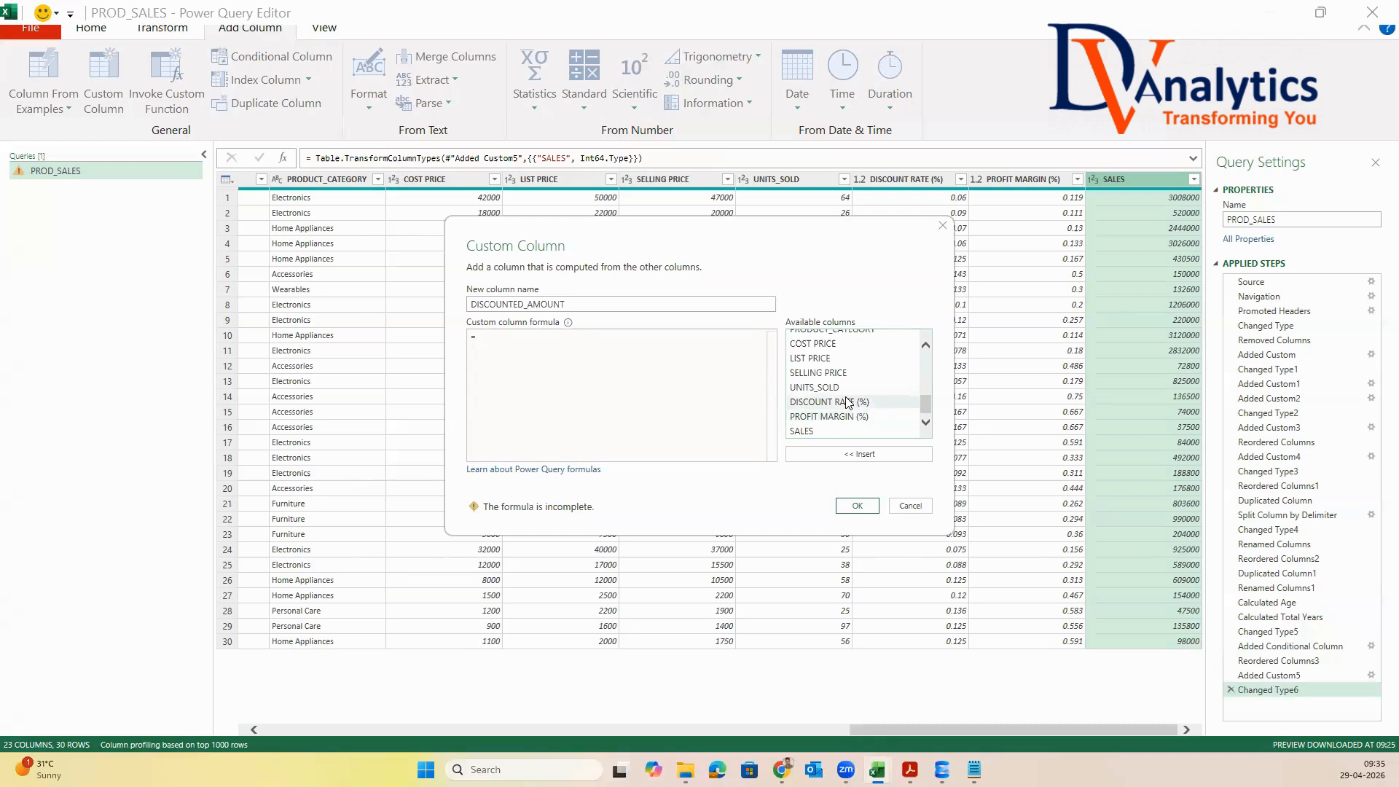
{"action": "left_click", "coordinate": [809, 432]}
{"action": "double_click", "coordinate": [808, 432]}
{"action": "type", "text": "*"}
{"action": "left_click", "coordinate": [836, 403]}
{"action": "double_click", "coordinate": [836, 402]}
{"action": "left_click", "coordinate": [857, 506]}
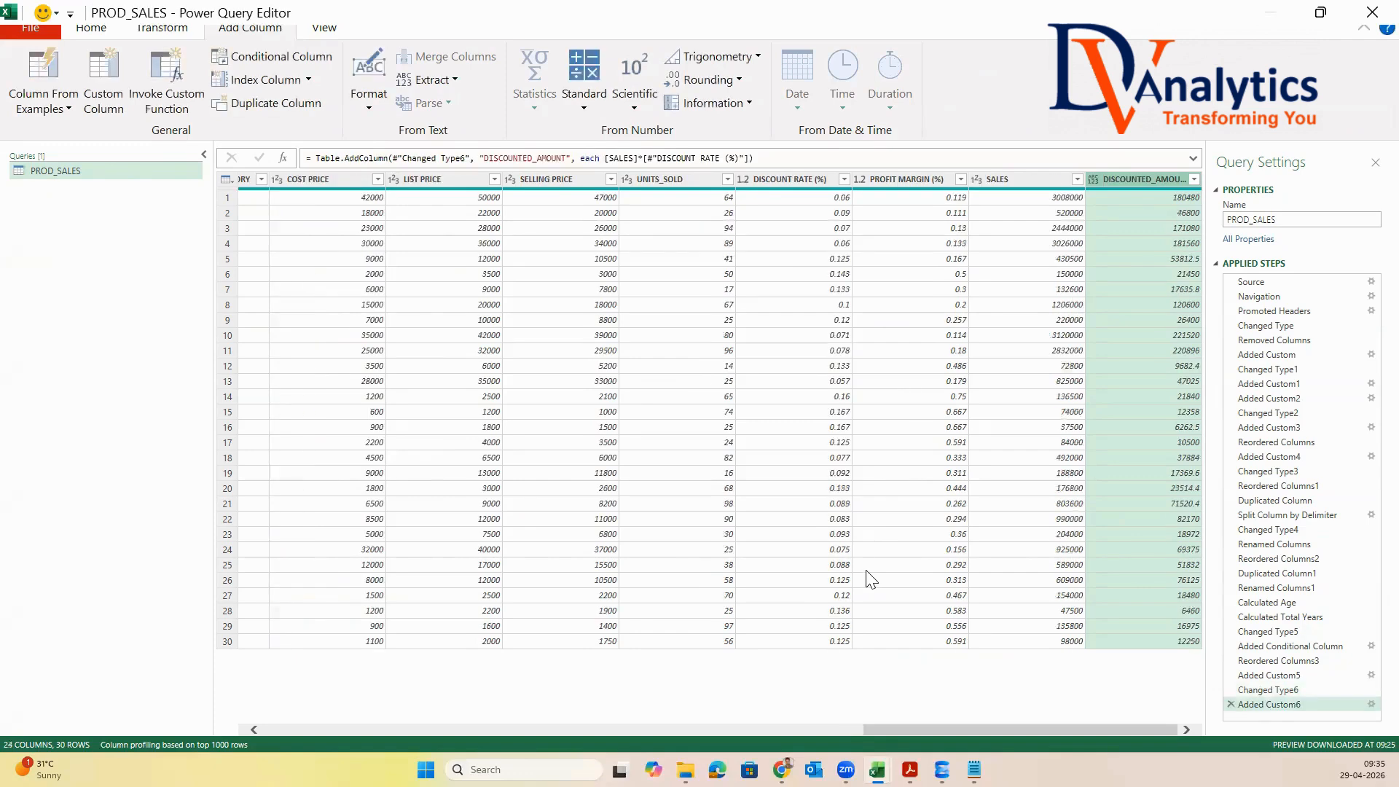
Change the data type of the DISCOUNTED_AMOUNT column to Whole Number
{"action": "right_click", "coordinate": [1127, 180]}
{"action": "mouse_move", "coordinate": [1224, 379]}
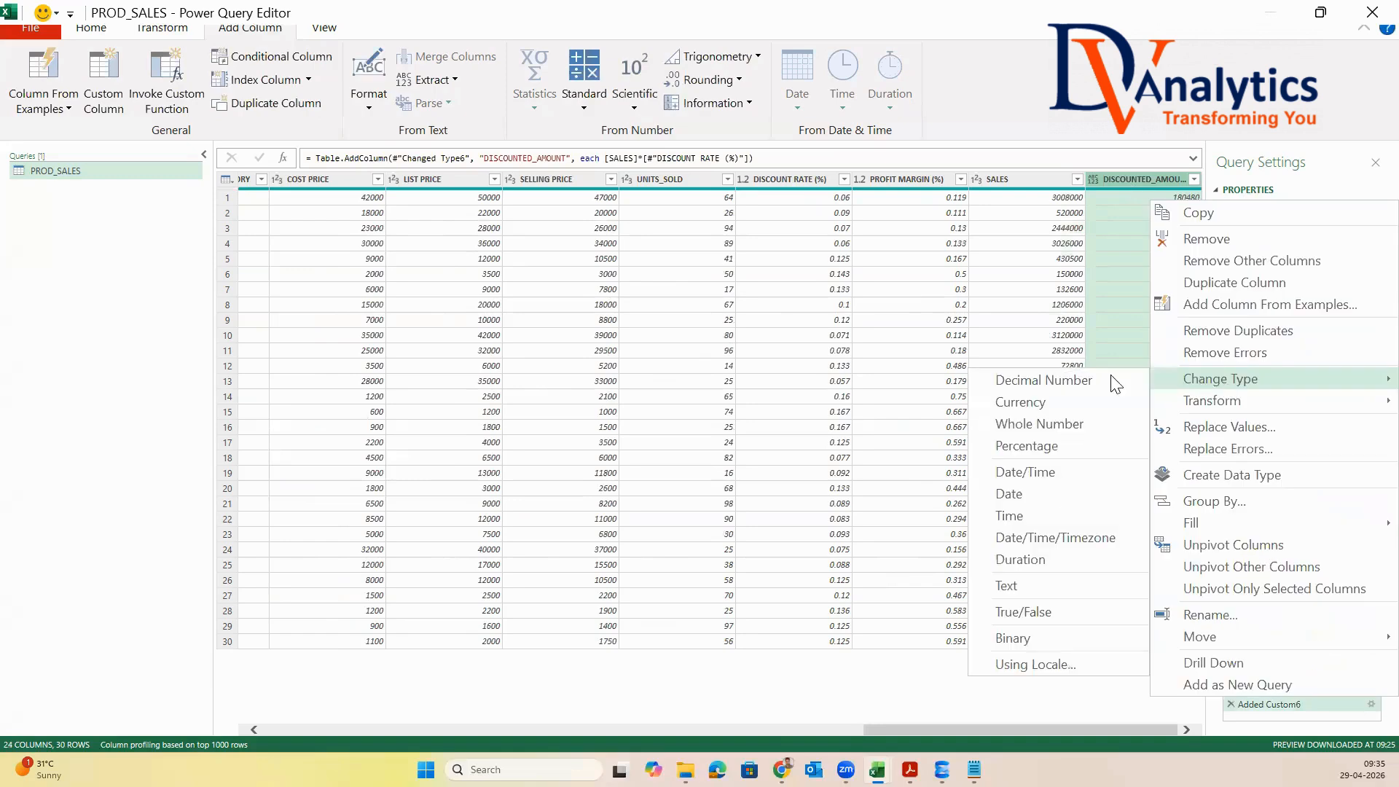
{"action": "left_click", "coordinate": [1039, 425]}
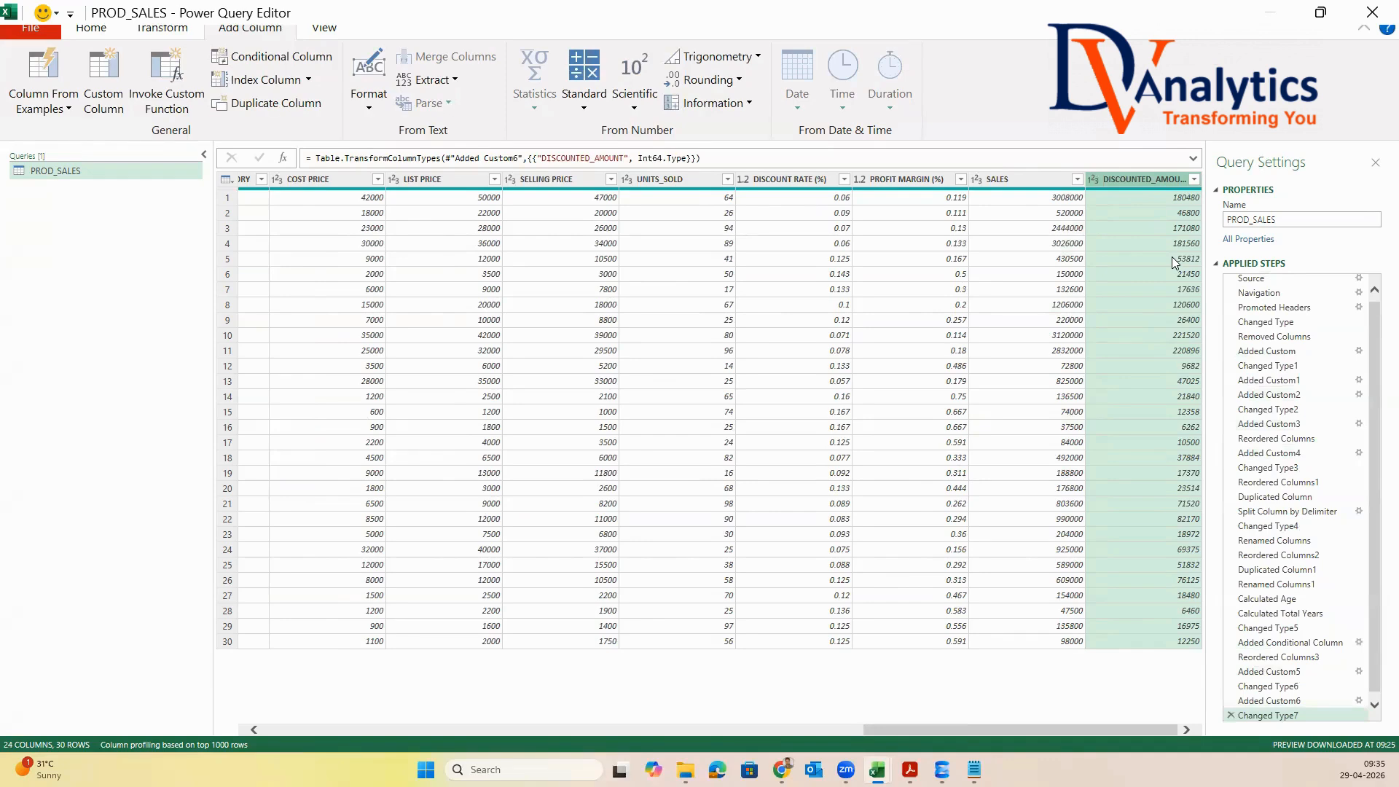
Add a custom column named PROFIT_AMOUNT with the formula [SALES]*[PROFIT MARGIN (%)]
{"action": "left_click", "coordinate": [104, 84]}
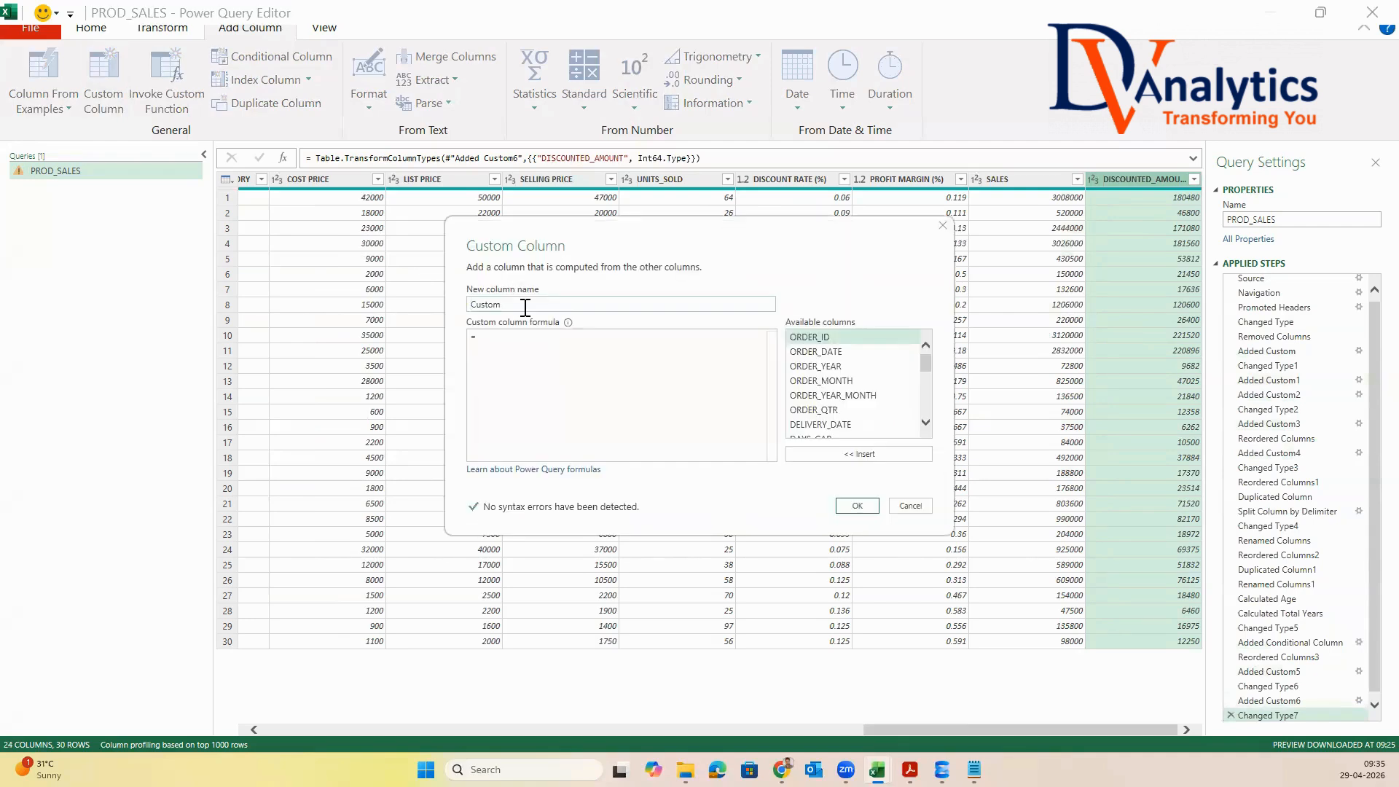
{"action": "type", "text": "PROFIT_AMOUNT"}
{"action": "left_click", "coordinate": [477, 339]}
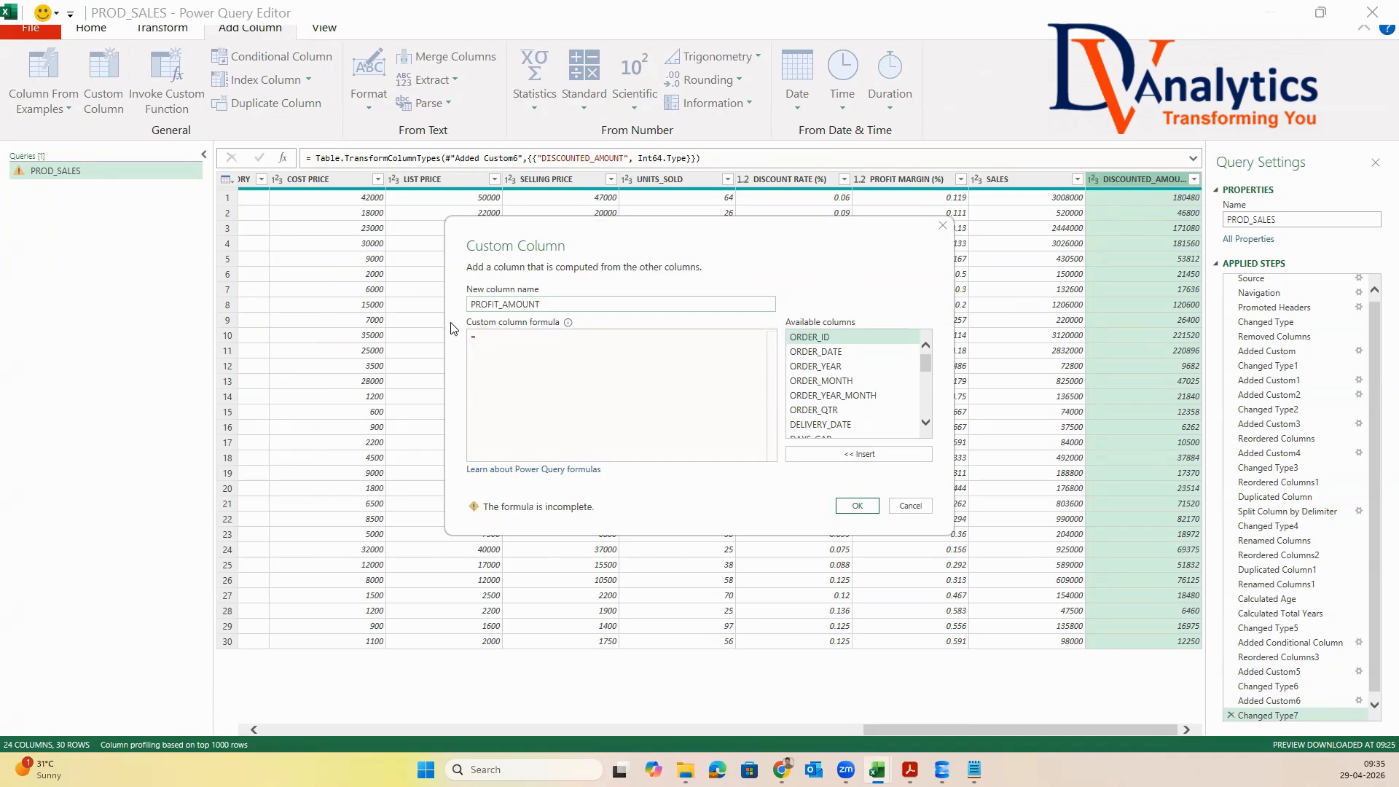
{"action": "left_click_drag", "start_coordinate": [924, 365], "coordinate": [927, 455]}
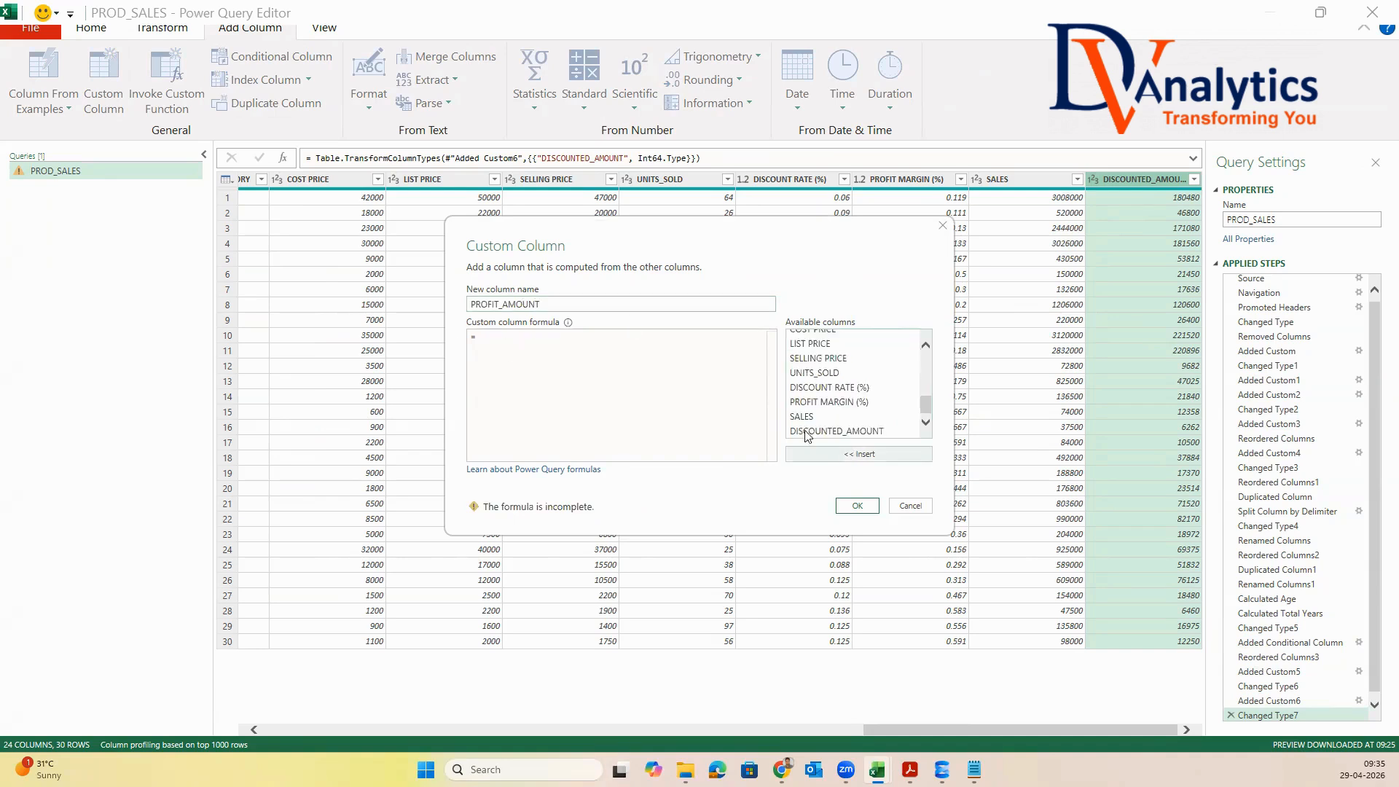
{"action": "double_click", "coordinate": [807, 420]}
{"action": "type", "text": "*"}
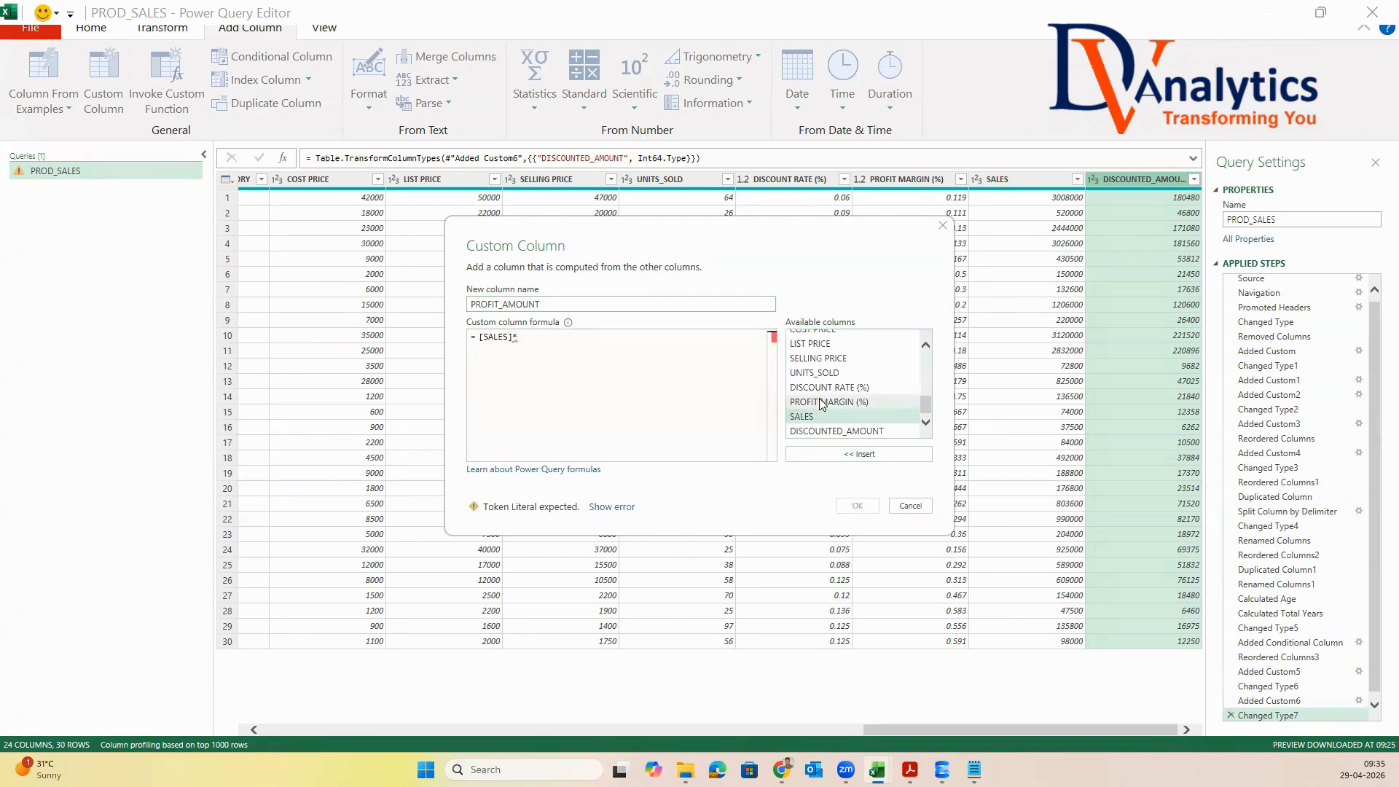
{"action": "double_click", "coordinate": [821, 403]}
{"action": "left_click", "coordinate": [858, 505]}
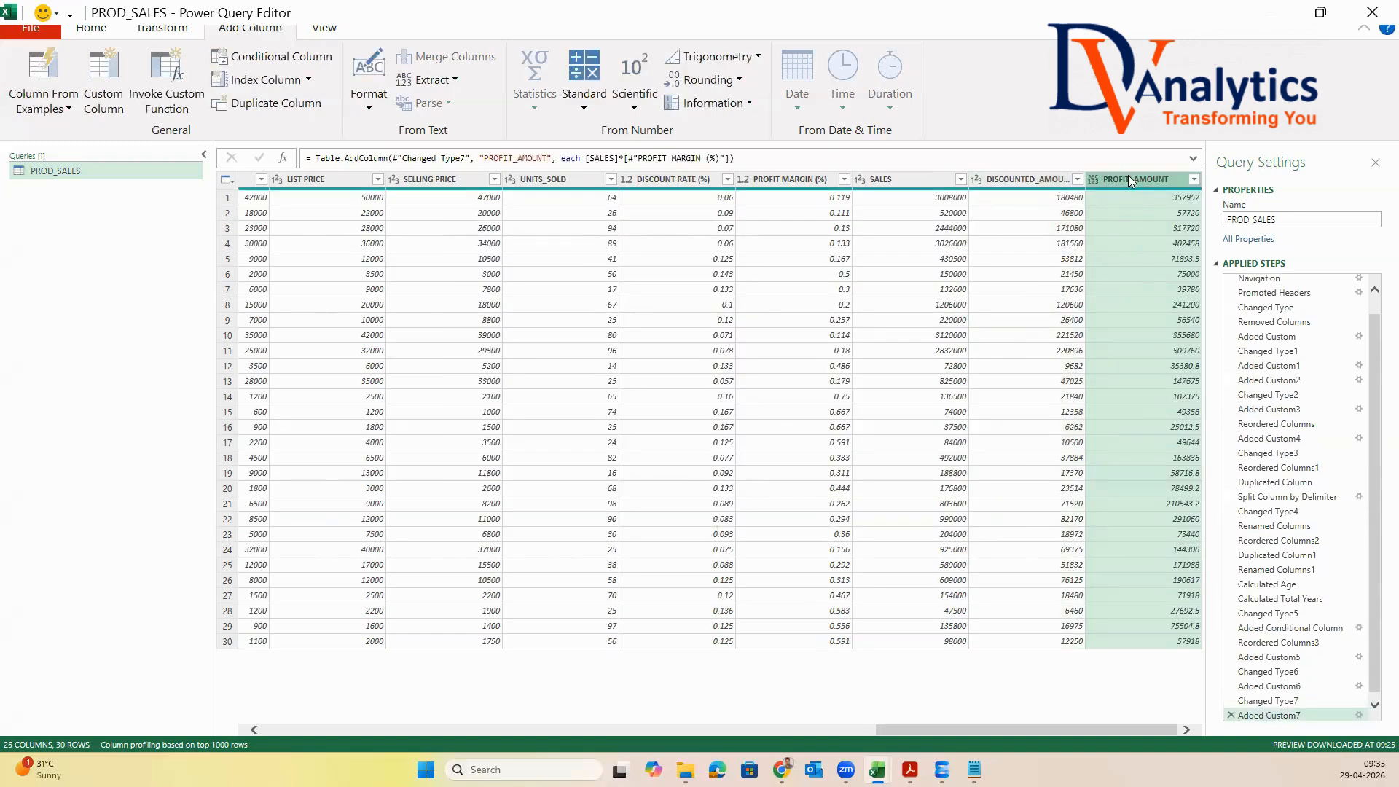
Change the data type of the PROFIT_AMOUNT column to Whole Number
{"action": "right_click", "coordinate": [1128, 174]}
{"action": "mouse_move", "coordinate": [1208, 374]}
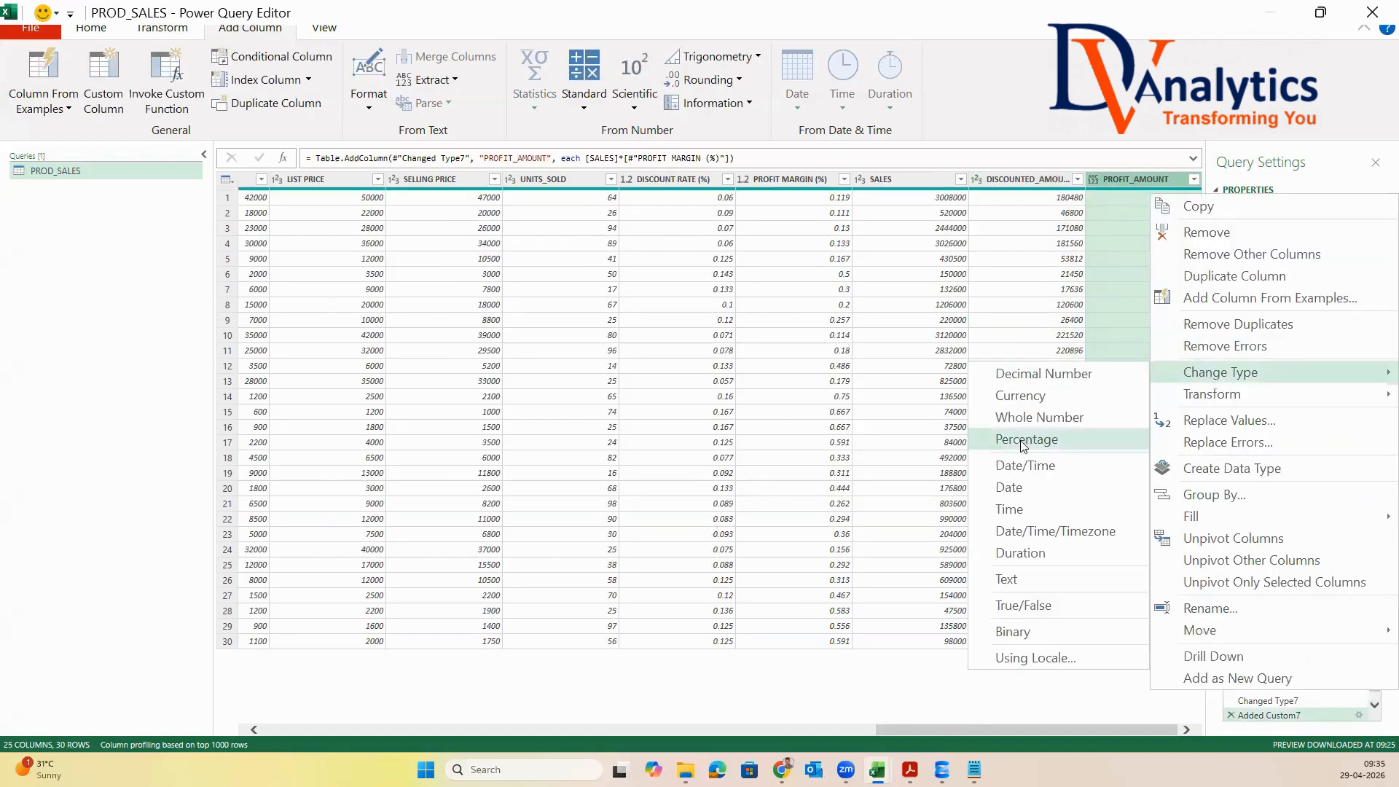
{"action": "left_click", "coordinate": [1018, 418]}
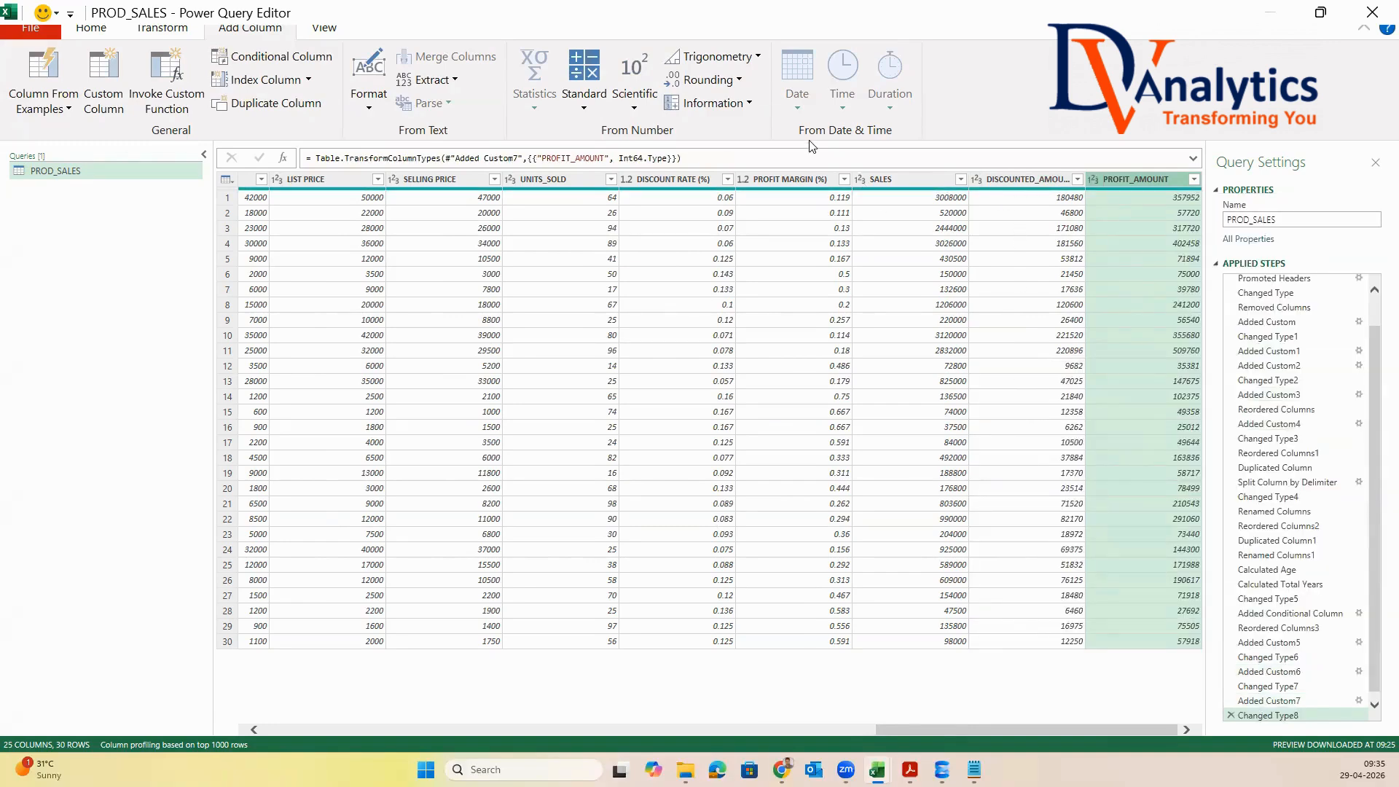
Close and load the PROD_SALES query to the workbook and bring POWER QUERY EXAMPLE-1.xlsx to the front
{"action": "left_click", "coordinate": [91, 27]}
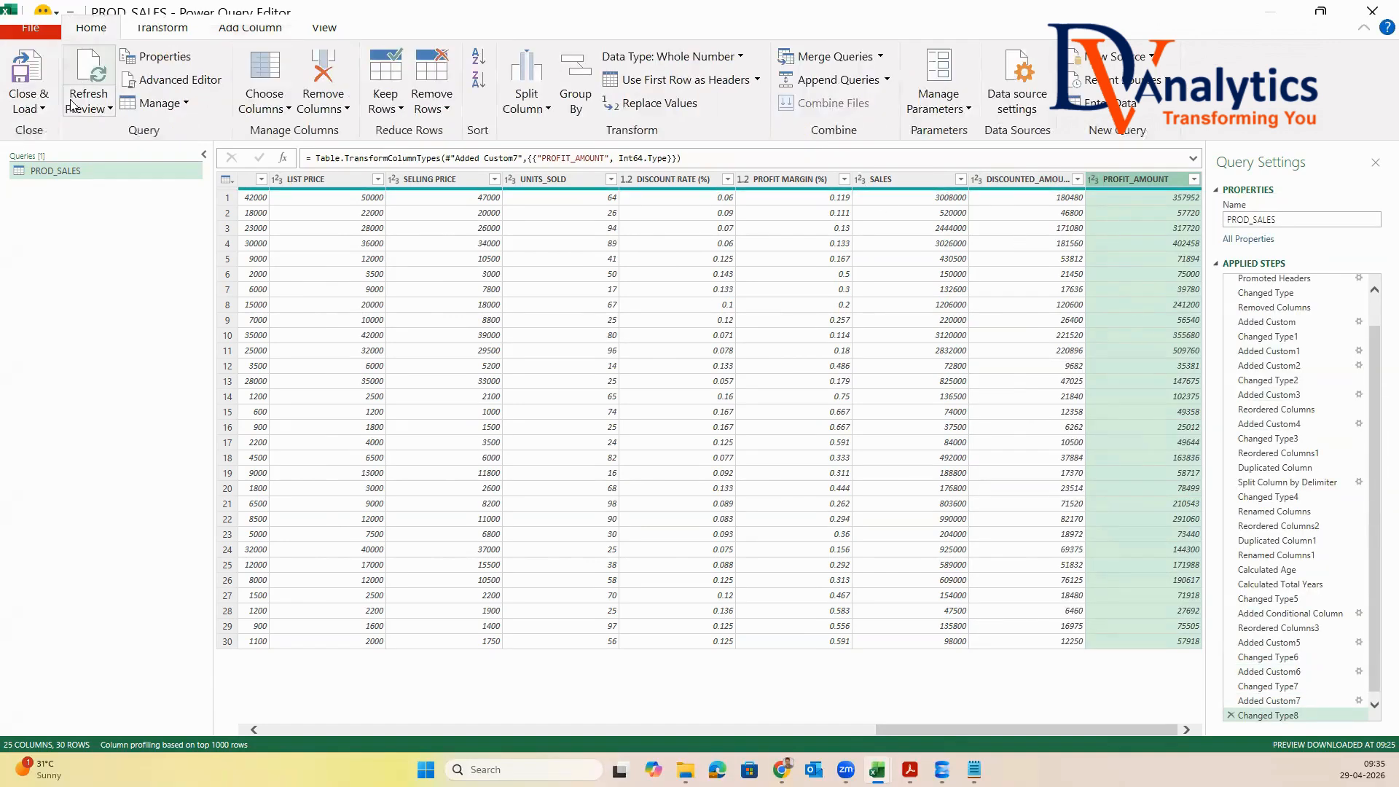
{"action": "left_click", "coordinate": [35, 109]}
{"action": "left_click", "coordinate": [74, 129]}
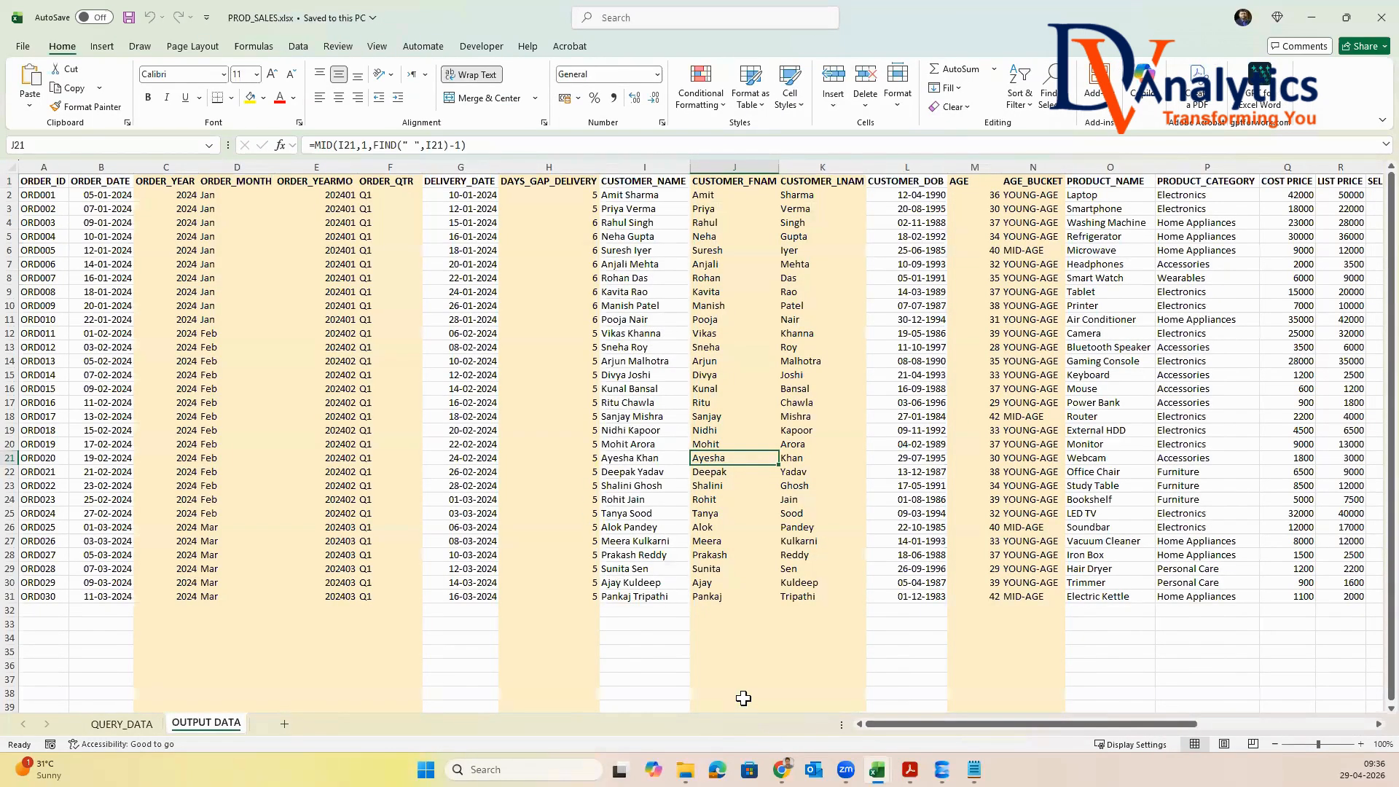
{"action": "mouse_move", "coordinate": [876, 770]}
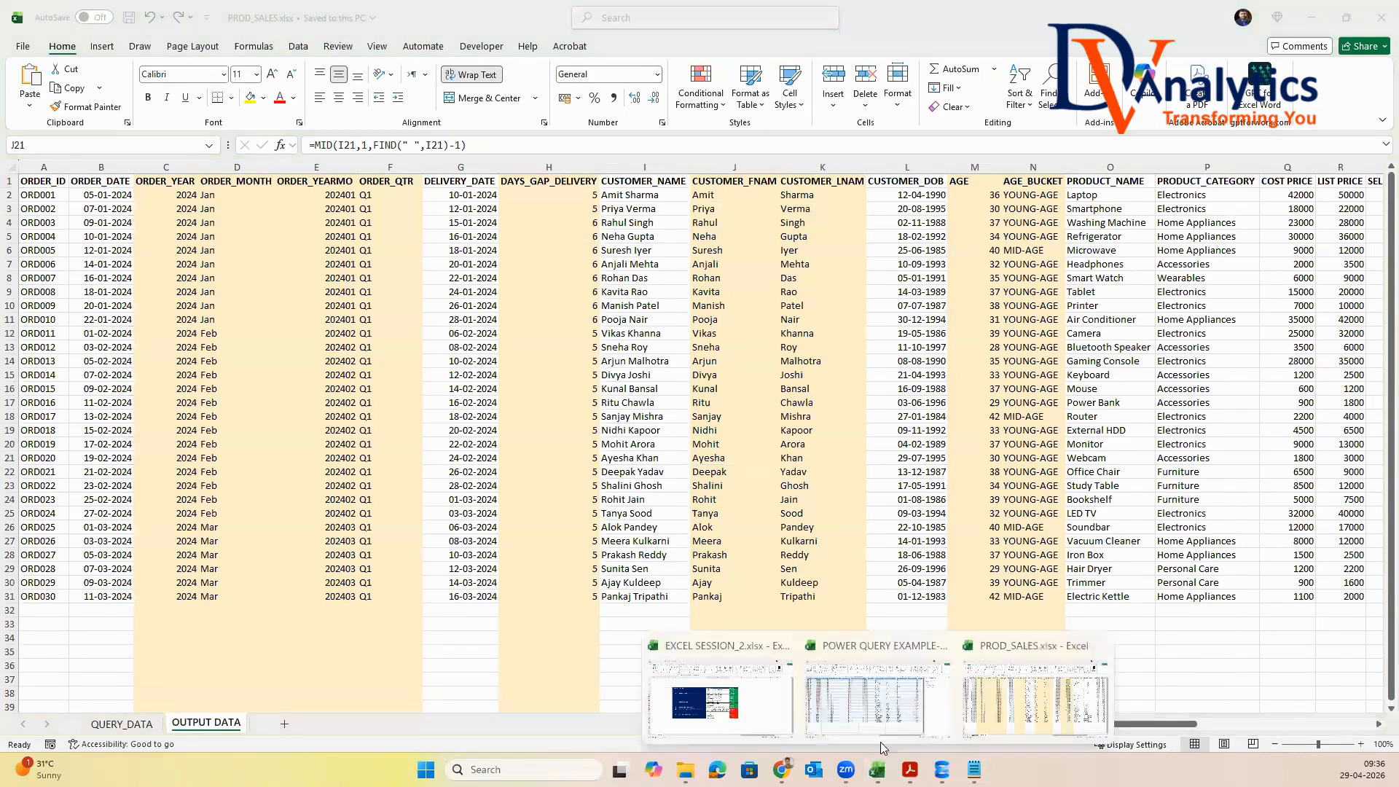
{"action": "left_click", "coordinate": [947, 692]}
Remove the table style from the loaded PROD_SALES table and turn off its filter buttons
{"action": "left_click", "coordinate": [251, 250]}
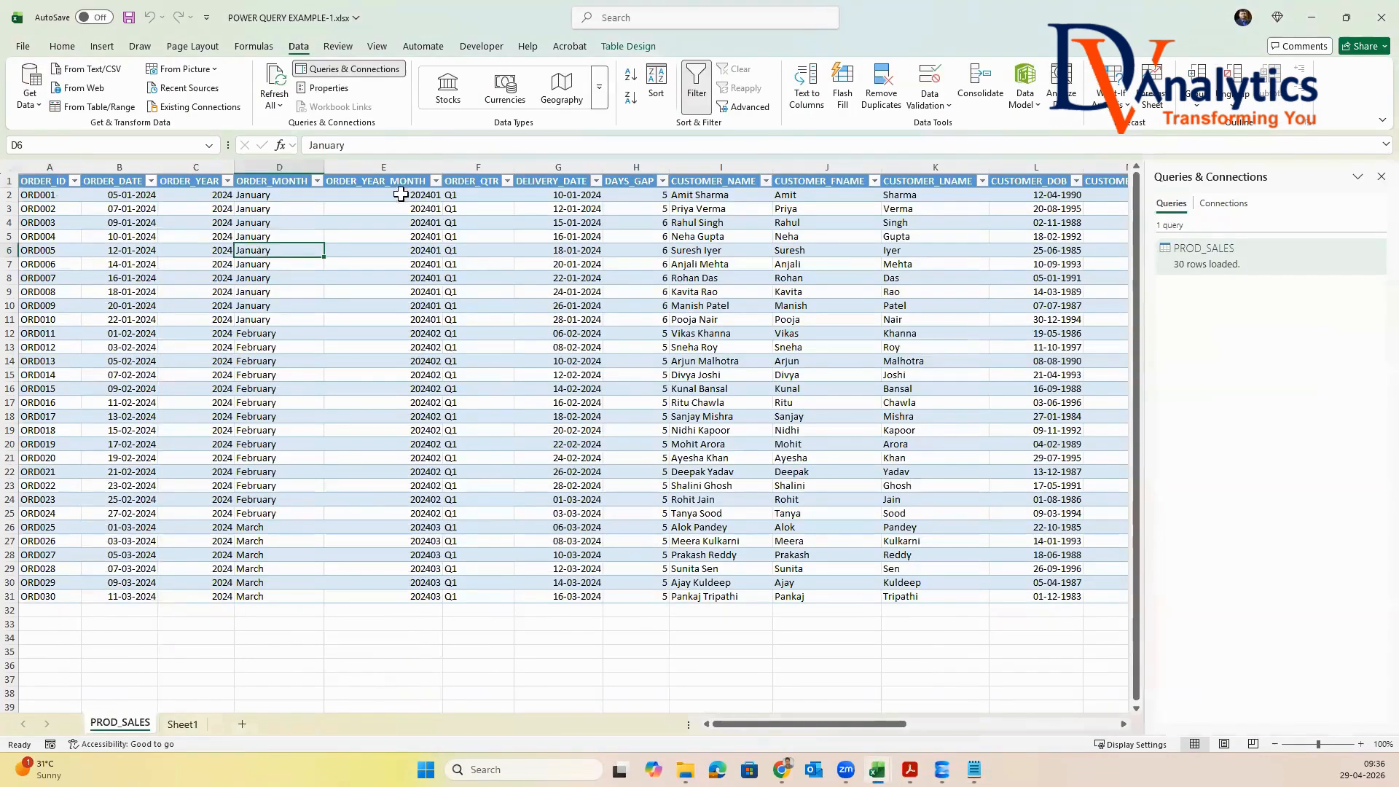
{"action": "left_click", "coordinate": [630, 48]}
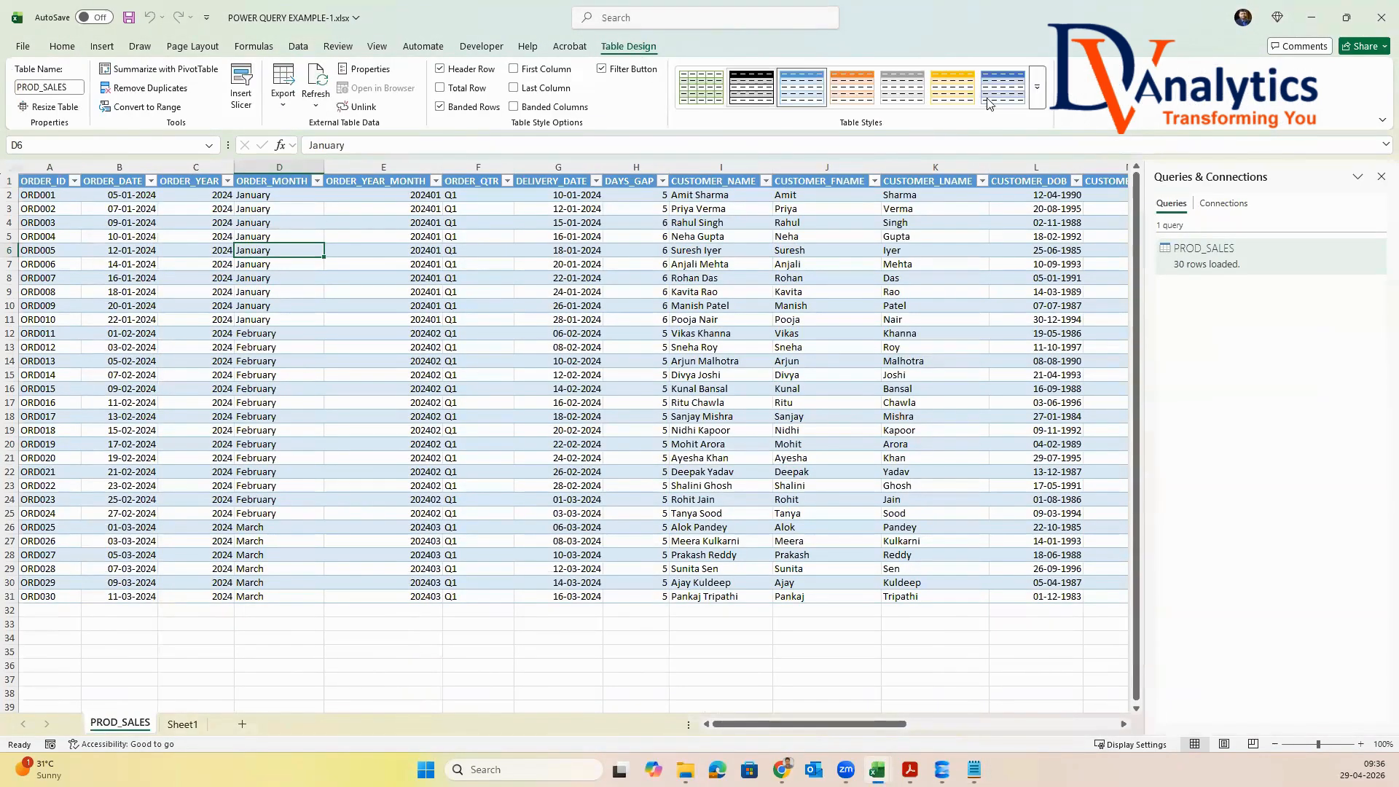
{"action": "left_click", "coordinate": [1037, 88]}
{"action": "left_click", "coordinate": [701, 109]}
{"action": "left_click", "coordinate": [602, 70]}
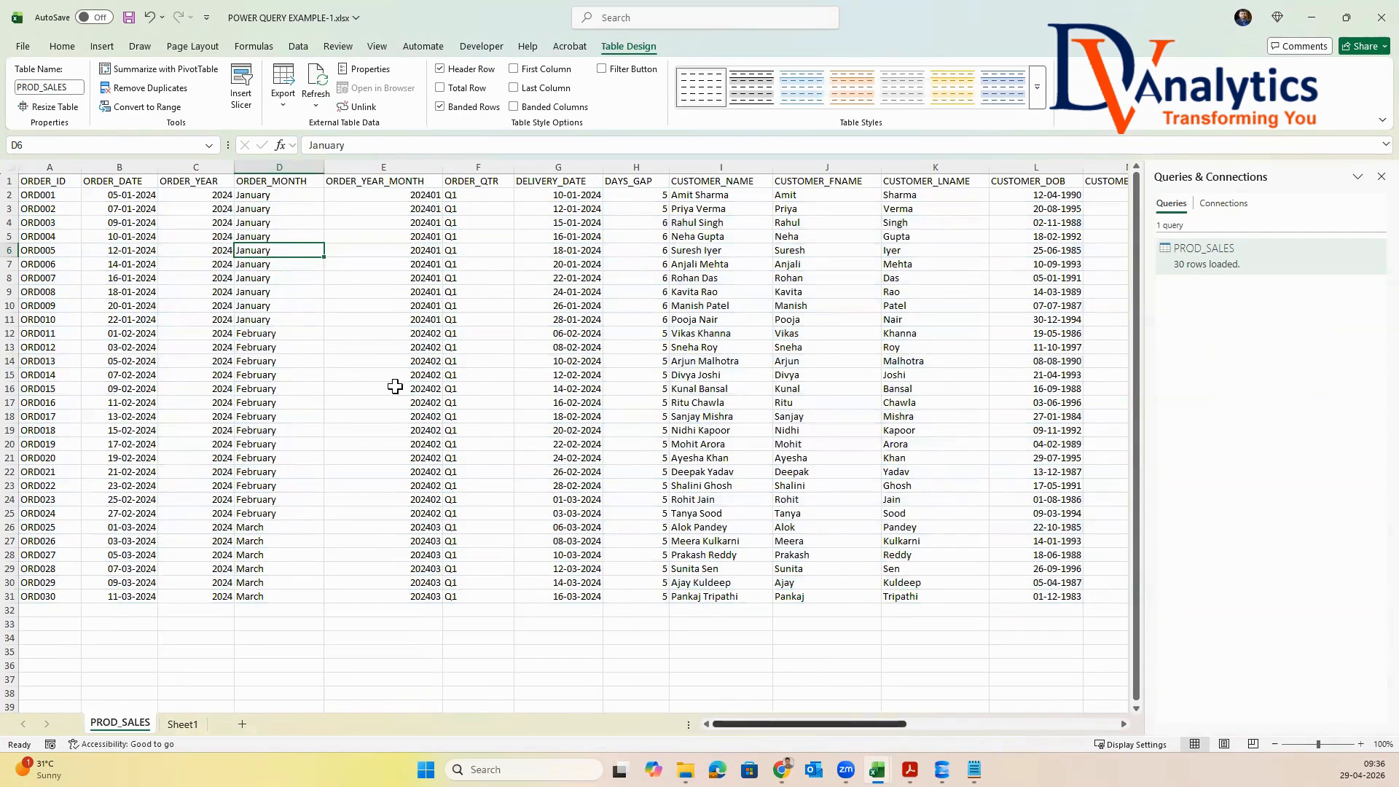
Fill the ORDER_YEAR through ORDER_QTR data cells (C2:F31) with light gold
{"action": "left_click_drag", "start_coordinate": [216, 193], "coordinate": [468, 596]}
{"action": "left_click", "coordinate": [63, 46]}
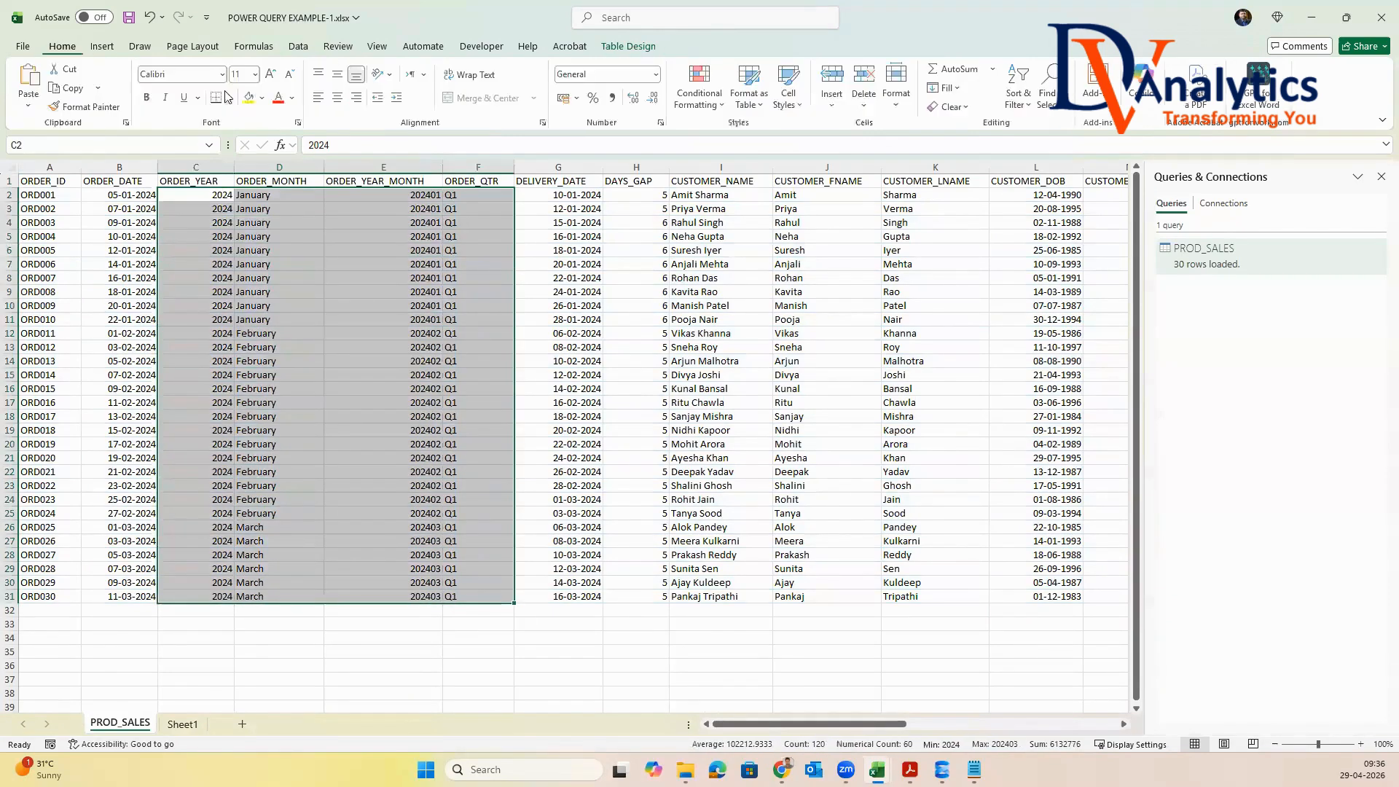
{"action": "left_click", "coordinate": [263, 98]}
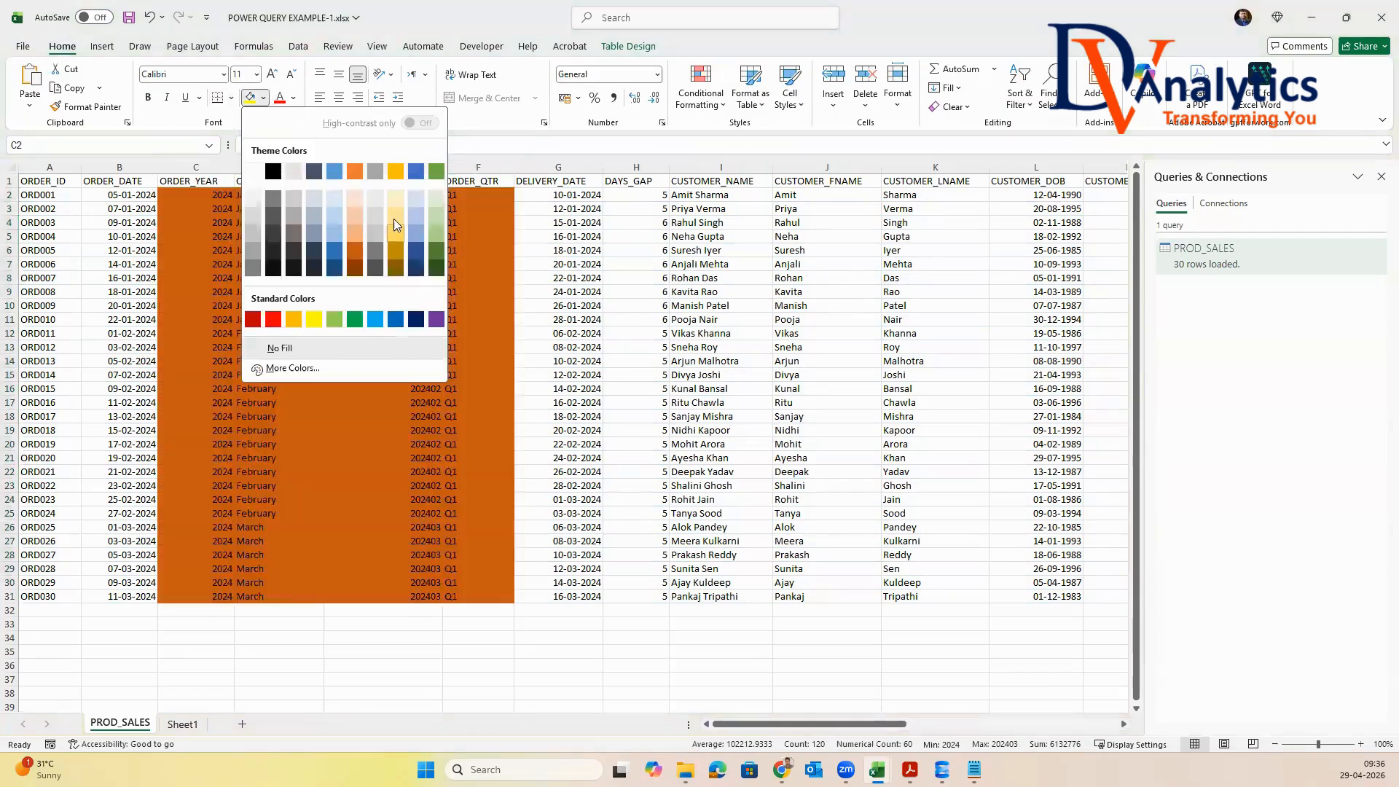
{"action": "left_click", "coordinate": [401, 201]}
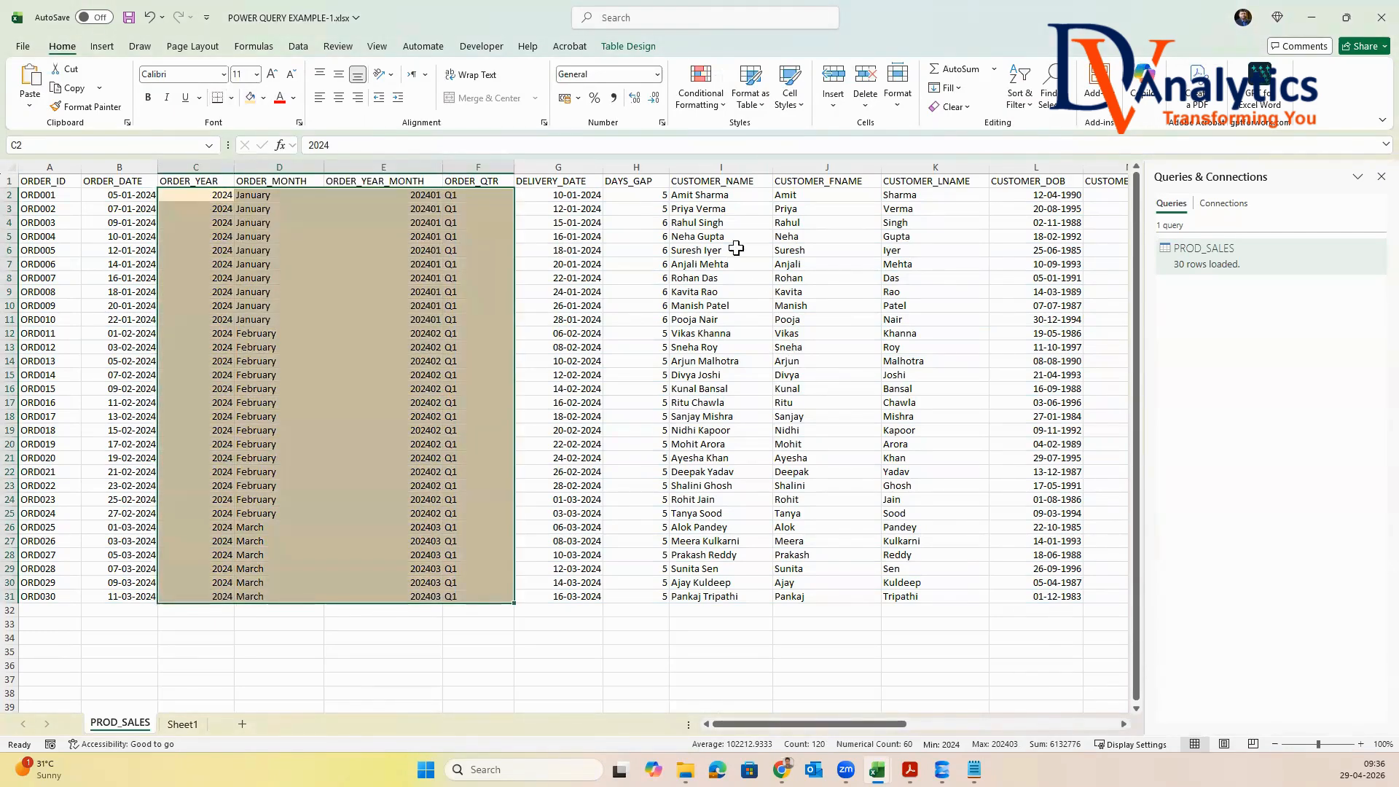
Apply the same light gold fill to the DAYS_GAP, CUSTOMER_FNAME and CUSTOMER_LNAME data cells
{"action": "left_click_drag", "start_coordinate": [652, 194], "coordinate": [661, 595]}
{"action": "left_click", "coordinate": [250, 97]}
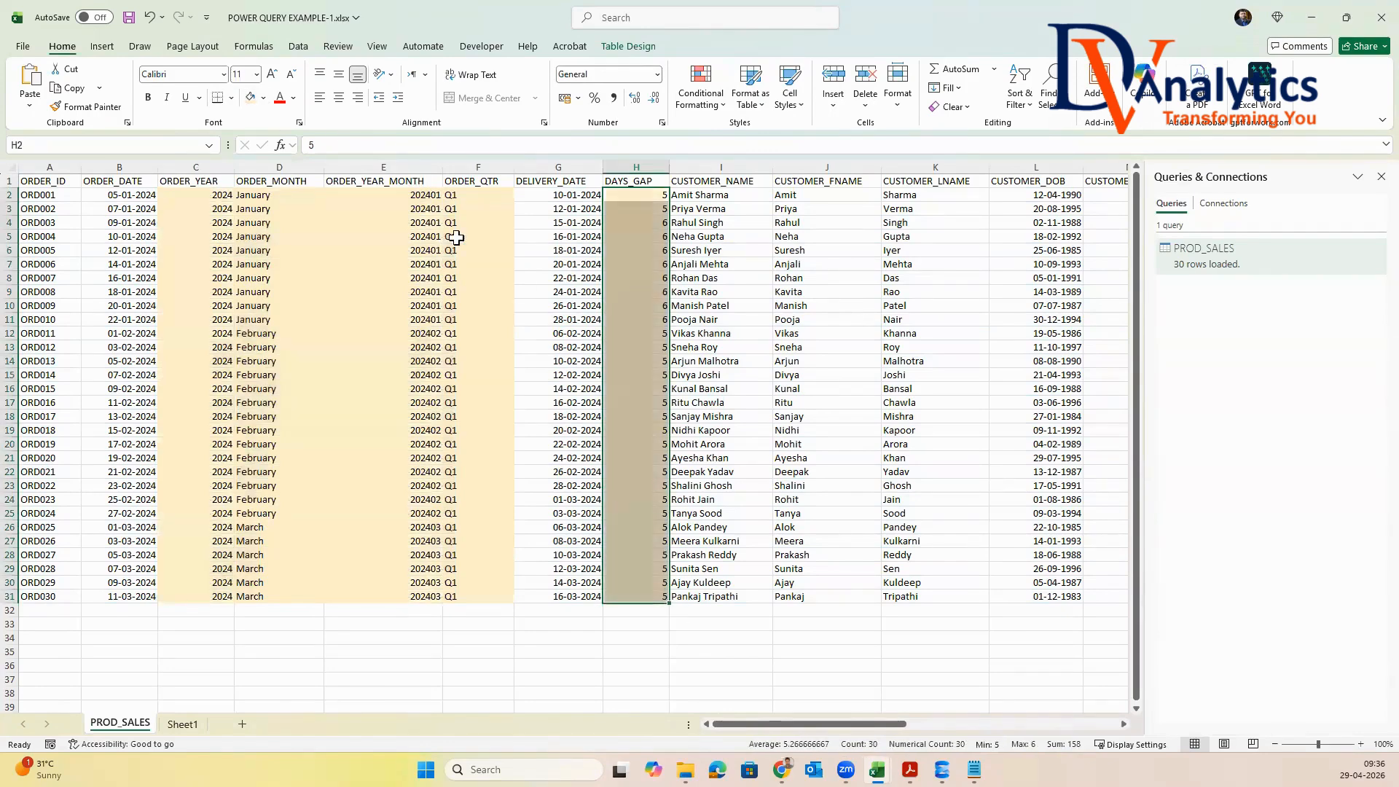
{"action": "left_click_drag", "start_coordinate": [802, 195], "coordinate": [932, 596]}
{"action": "left_click", "coordinate": [250, 97]}
Apply the same light gold fill to the CUSTOMER_AGE and AGE_BUCKET data cells
{"action": "left_click_drag", "start_coordinate": [801, 724], "coordinate": [927, 724]}
{"action": "left_click_drag", "start_coordinate": [452, 195], "coordinate": [561, 321]}
{"action": "left_click_drag", "start_coordinate": [560, 503], "coordinate": [563, 596]}
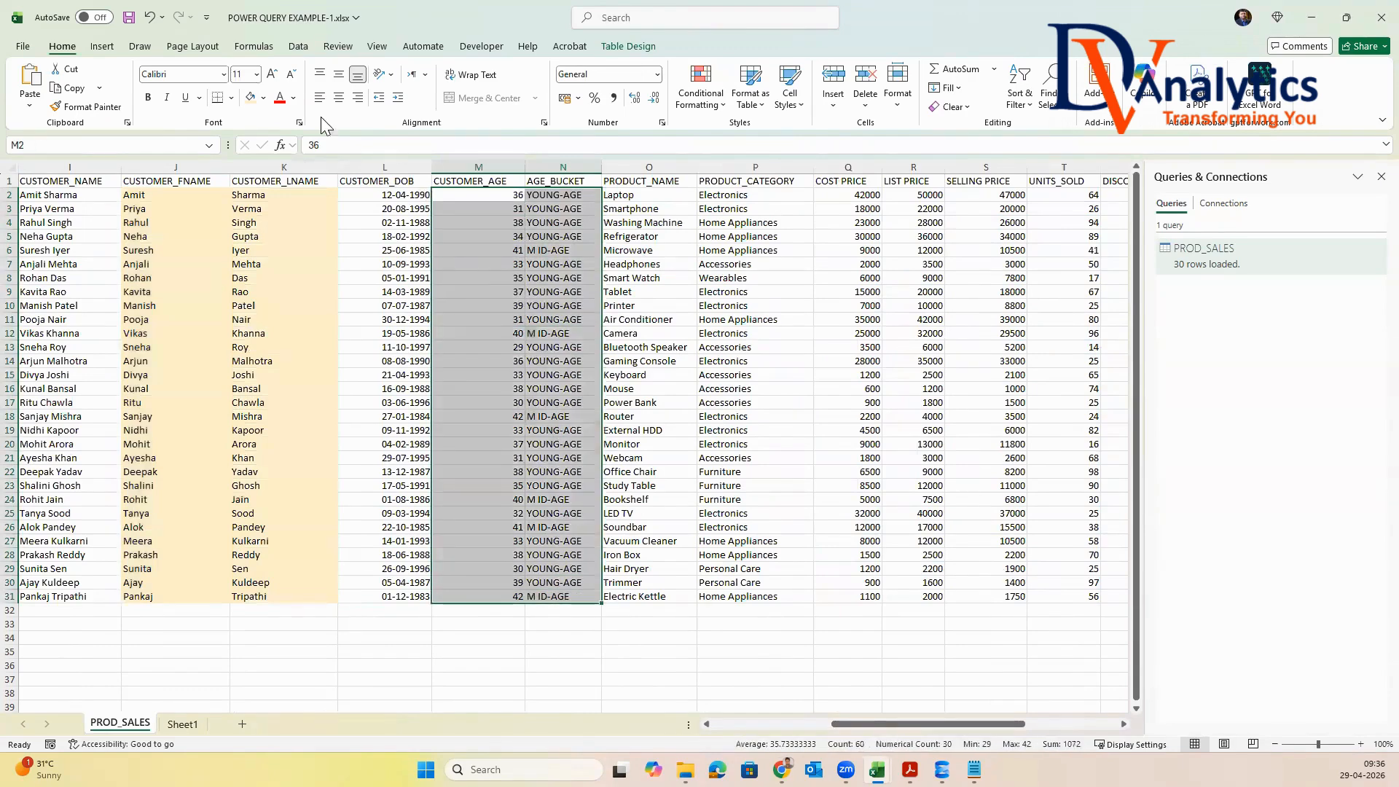
{"action": "left_click", "coordinate": [251, 97]}
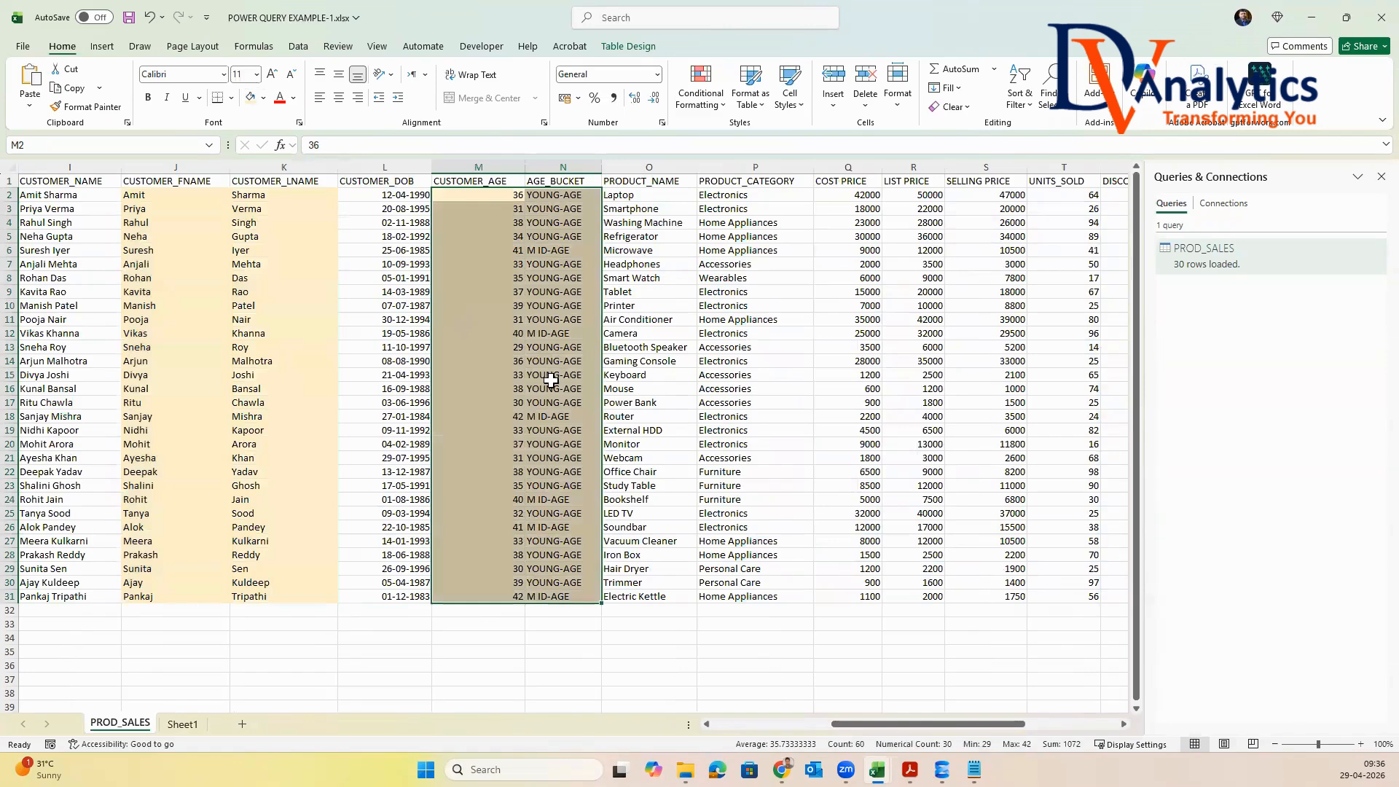
Apply the same light gold fill to the SALES, DISCOUNTED_AMOUNT and PROFIT_AMOUNT data cells
{"action": "left_click_drag", "start_coordinate": [980, 724], "coordinate": [1074, 724]}
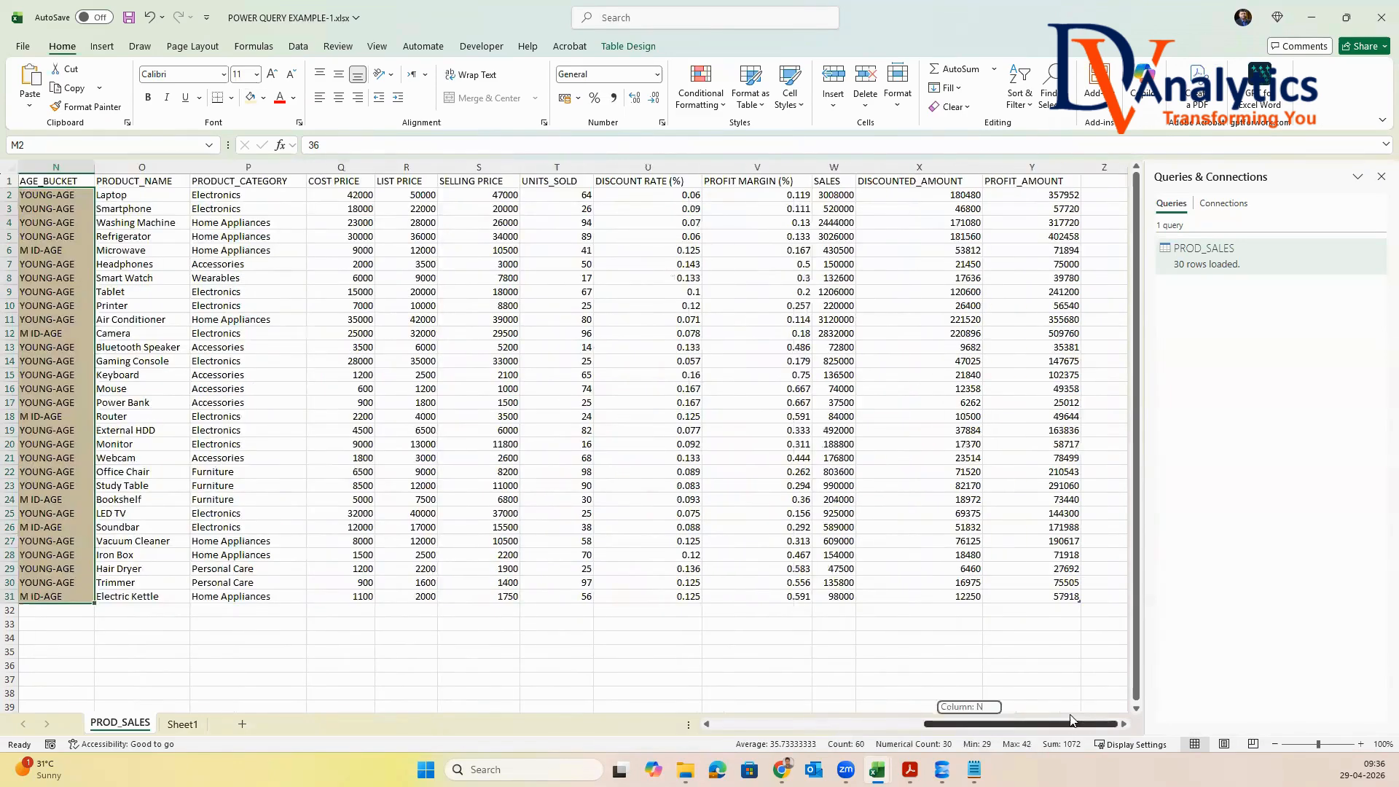
{"action": "left_click_drag", "start_coordinate": [829, 194], "coordinate": [1033, 596]}
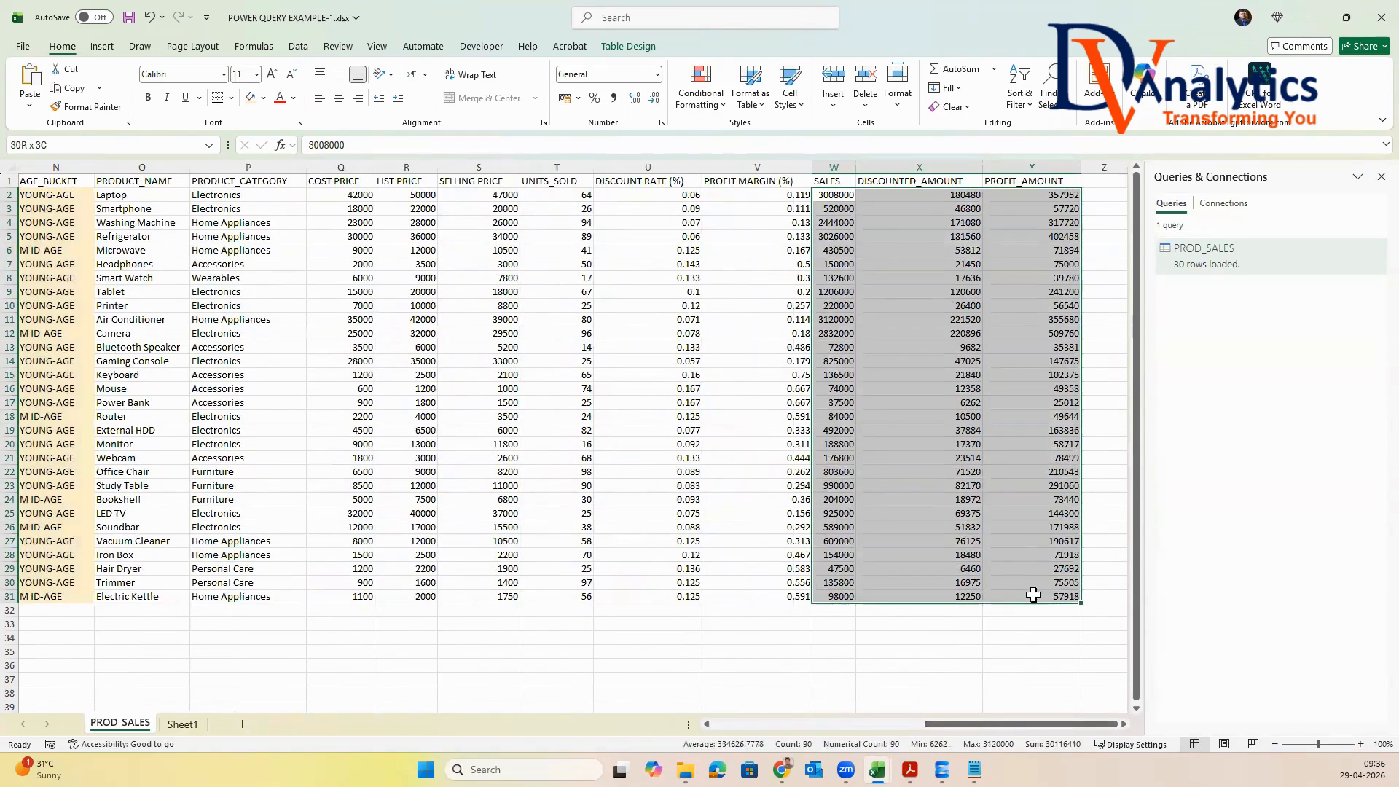
{"action": "left_click", "coordinate": [251, 97]}
{"action": "left_click", "coordinate": [757, 431]}
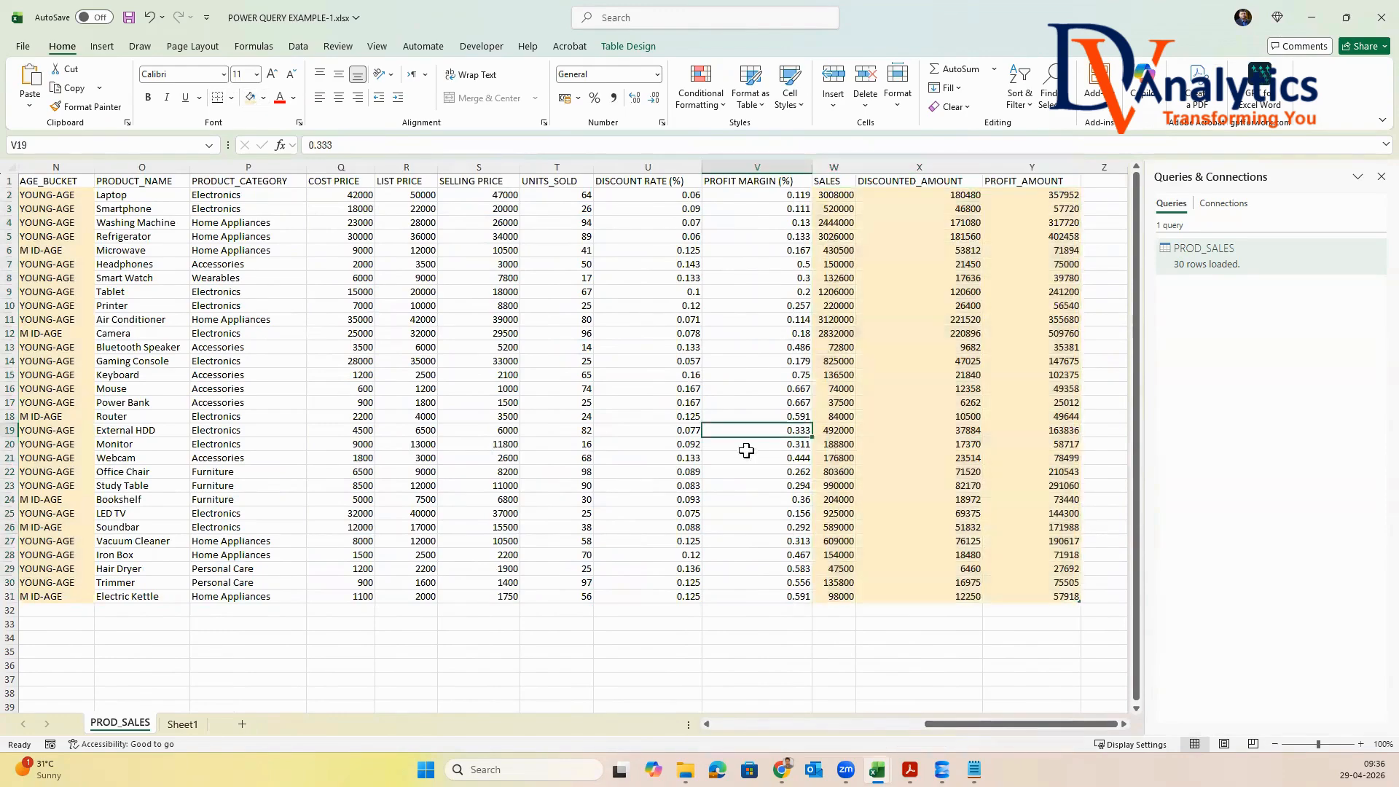
Save the POWER QUERY EXAMPLE-1.xlsx workbook and close it
{"action": "left_click_drag", "start_coordinate": [942, 725], "coordinate": [730, 725]}
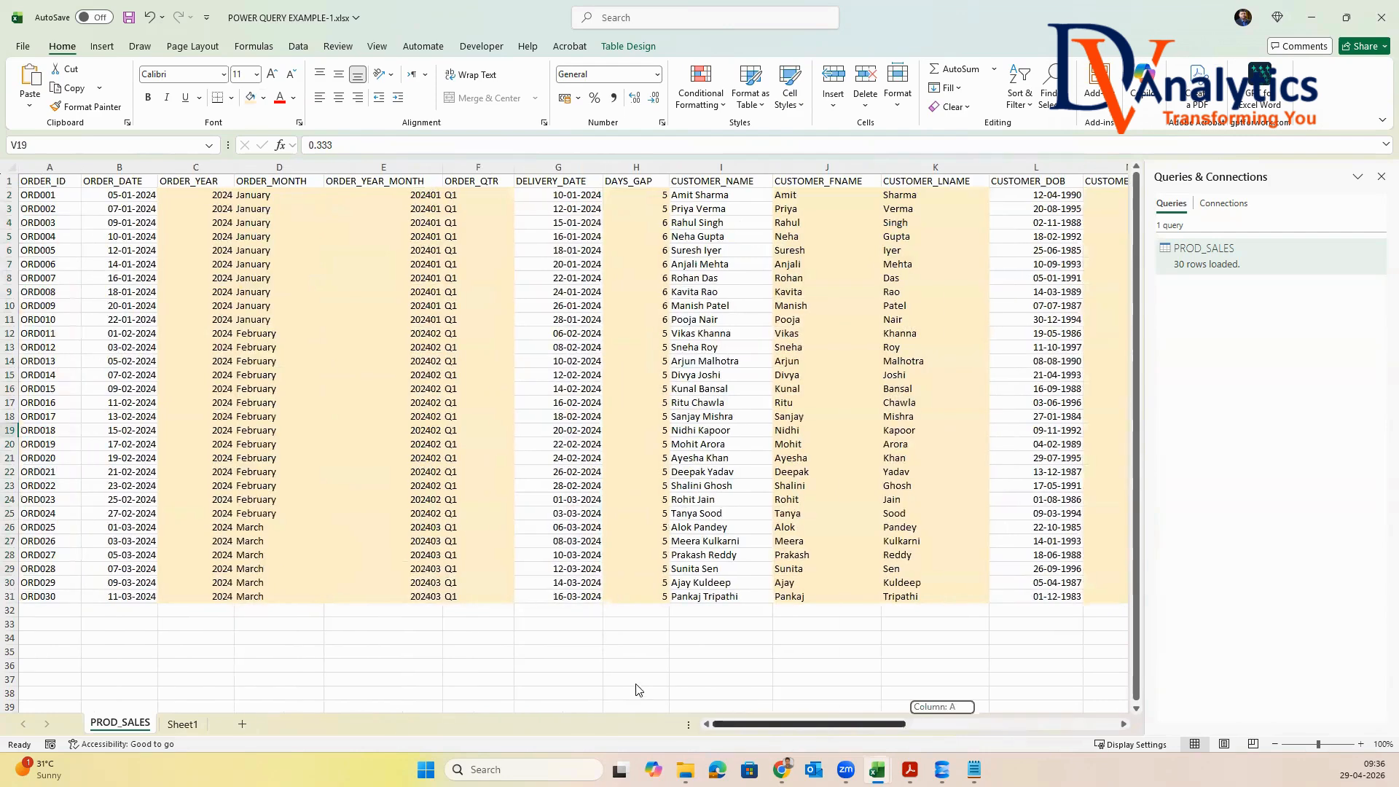
{"action": "left_click", "coordinate": [582, 623]}
{"action": "key", "text": "ctrl+s"}
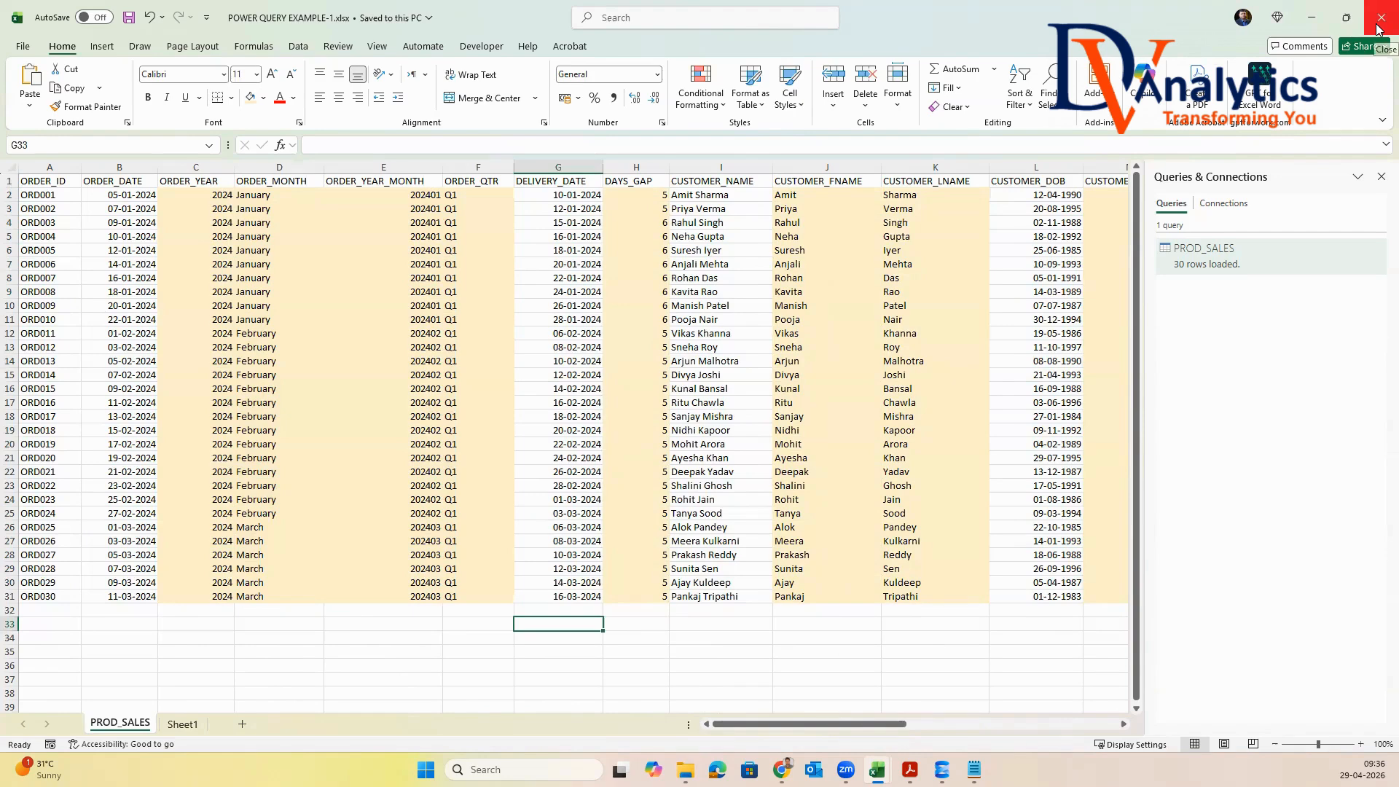
{"action": "left_click", "coordinate": [1380, 29]}
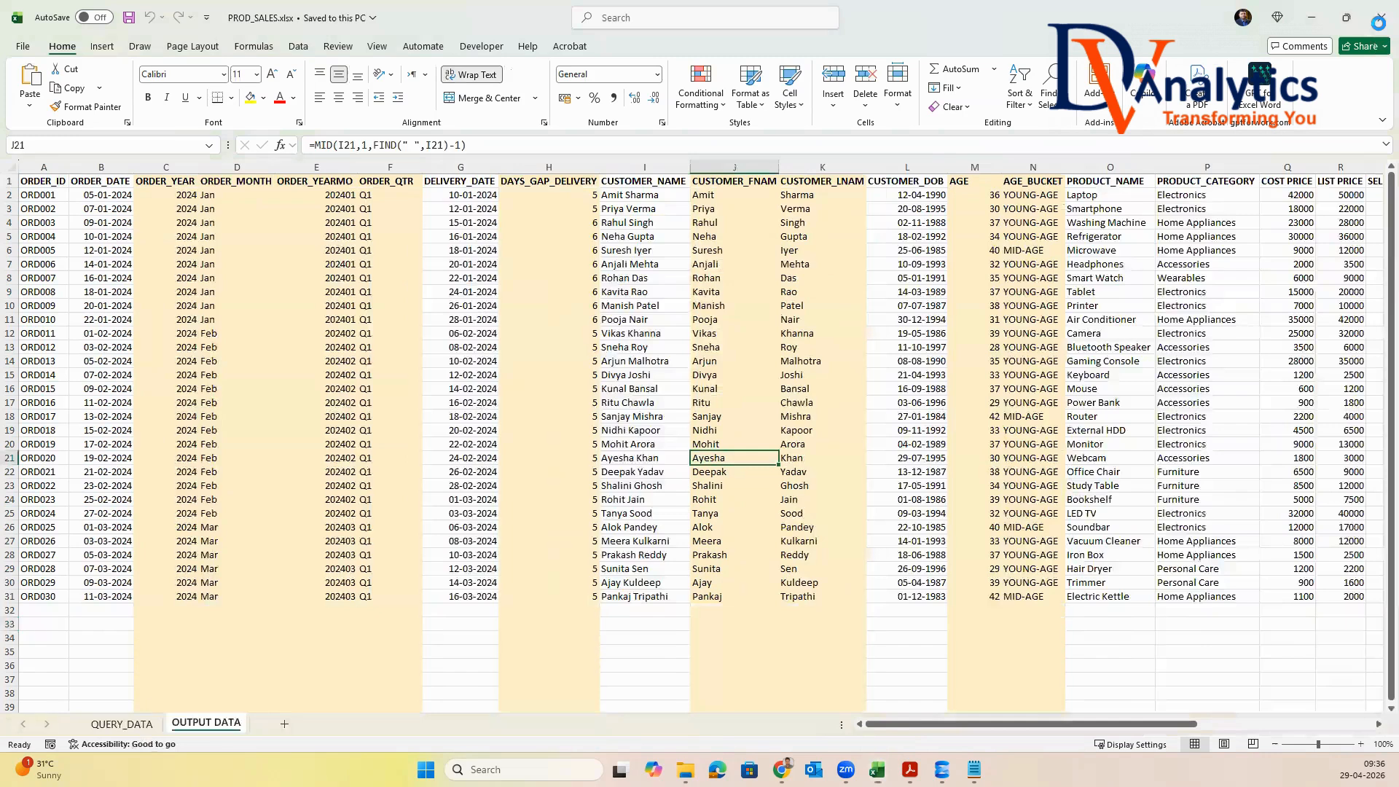
Close the PROD_SALES.xlsx workbook and minimize EXCEL SESSION_2.xlsx
{"action": "left_click", "coordinate": [542, 419]}
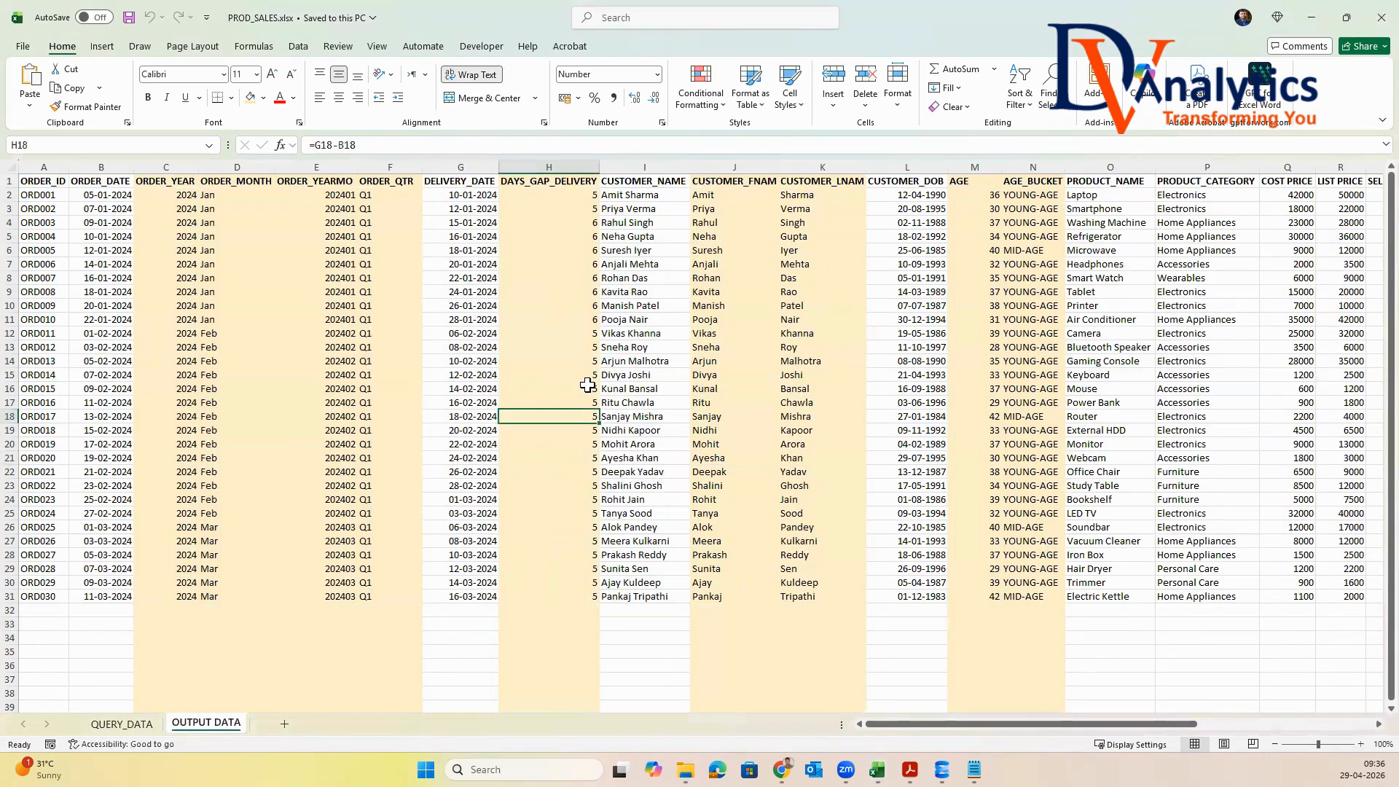
{"action": "left_click", "coordinate": [1379, 27]}
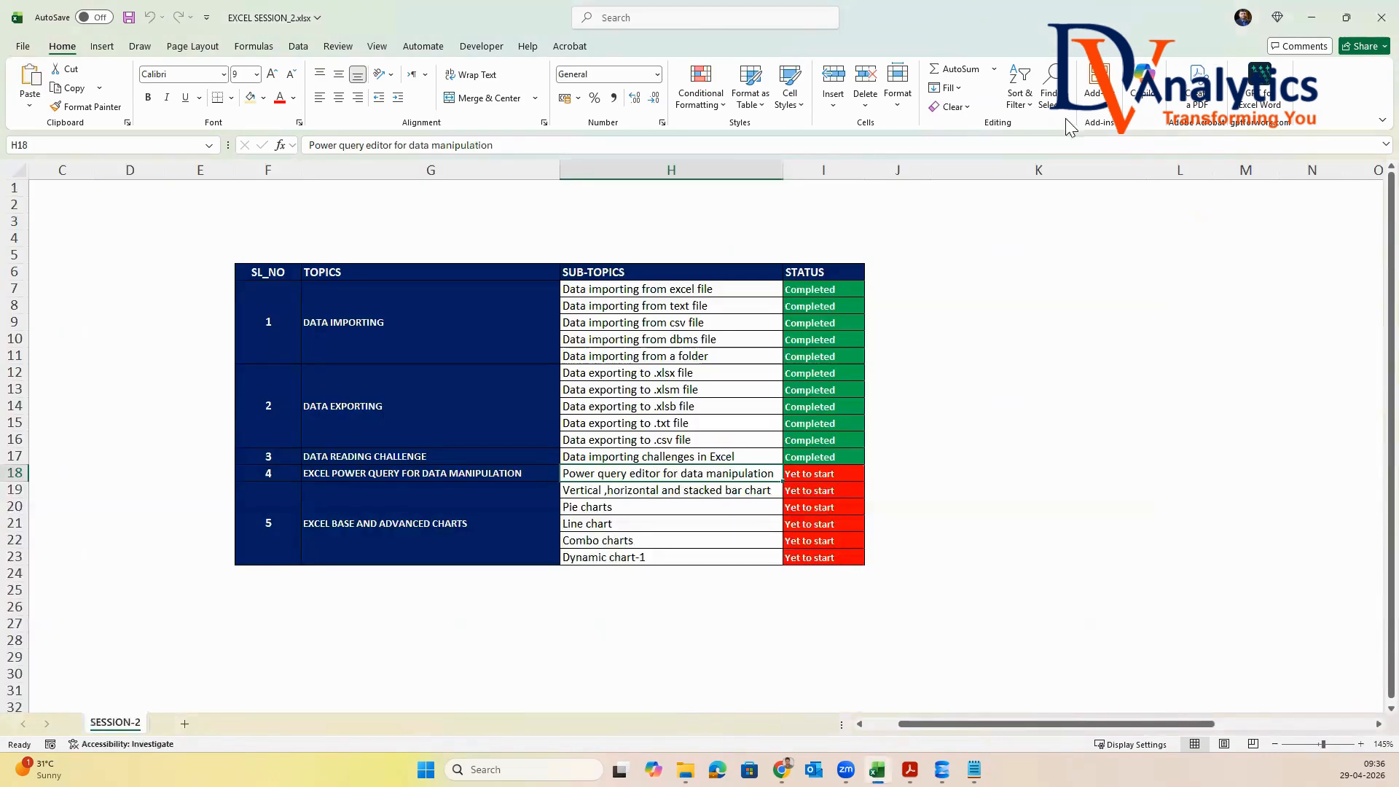
{"action": "left_click", "coordinate": [1316, 21]}
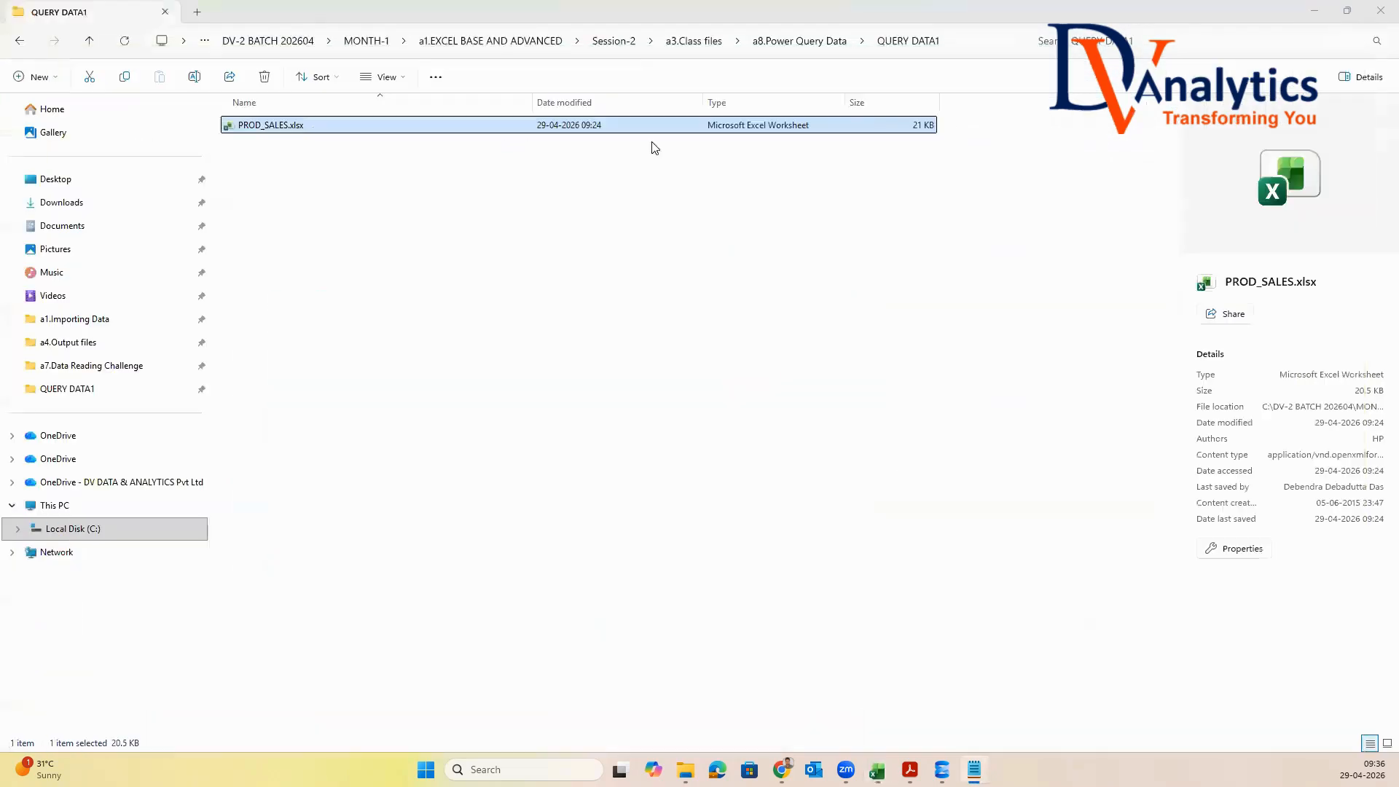
Open GLOBAL_SALES.xlsx from the QUERY DATA2 folder inside a8.Power Query Data
{"action": "left_click", "coordinate": [814, 40]}
{"action": "double_click", "coordinate": [269, 145]}
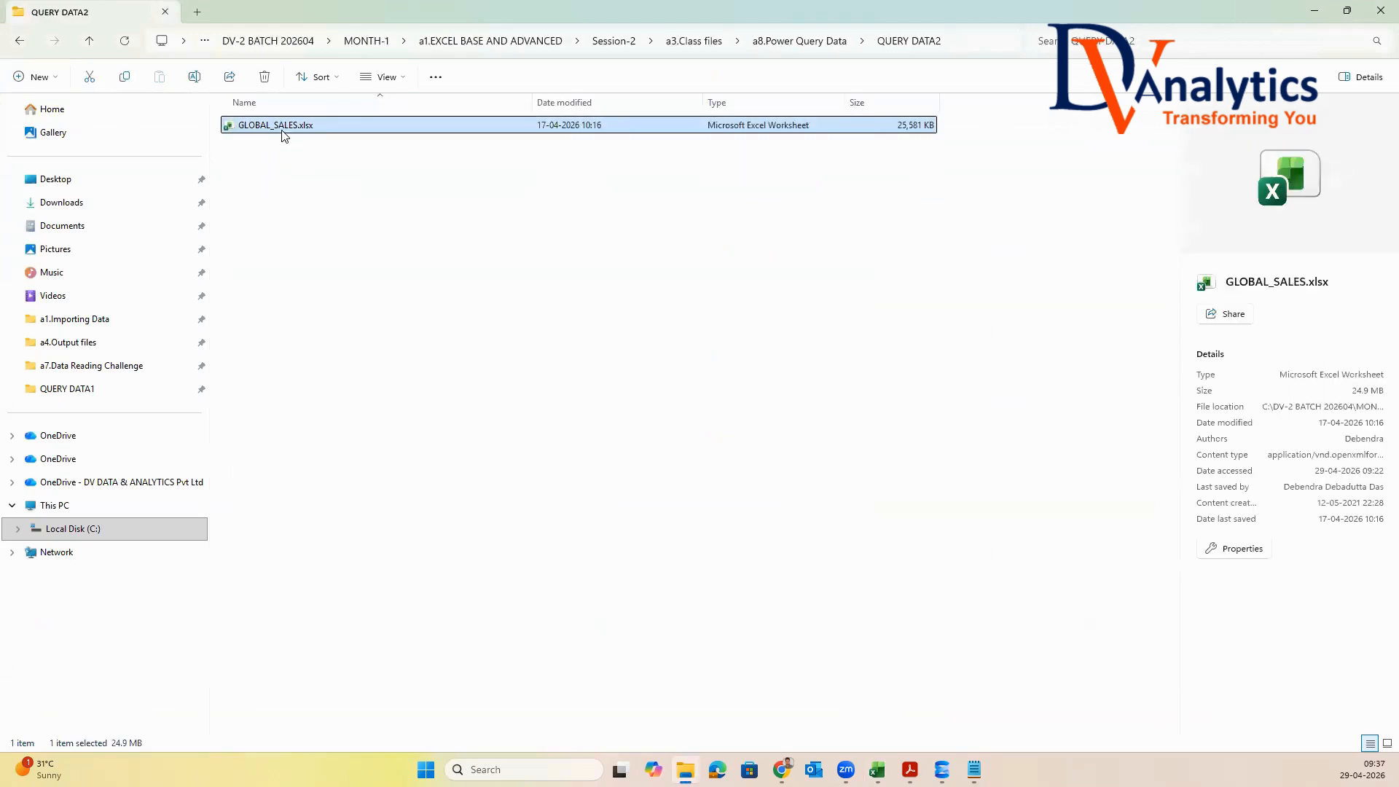
{"action": "double_click", "coordinate": [284, 127]}
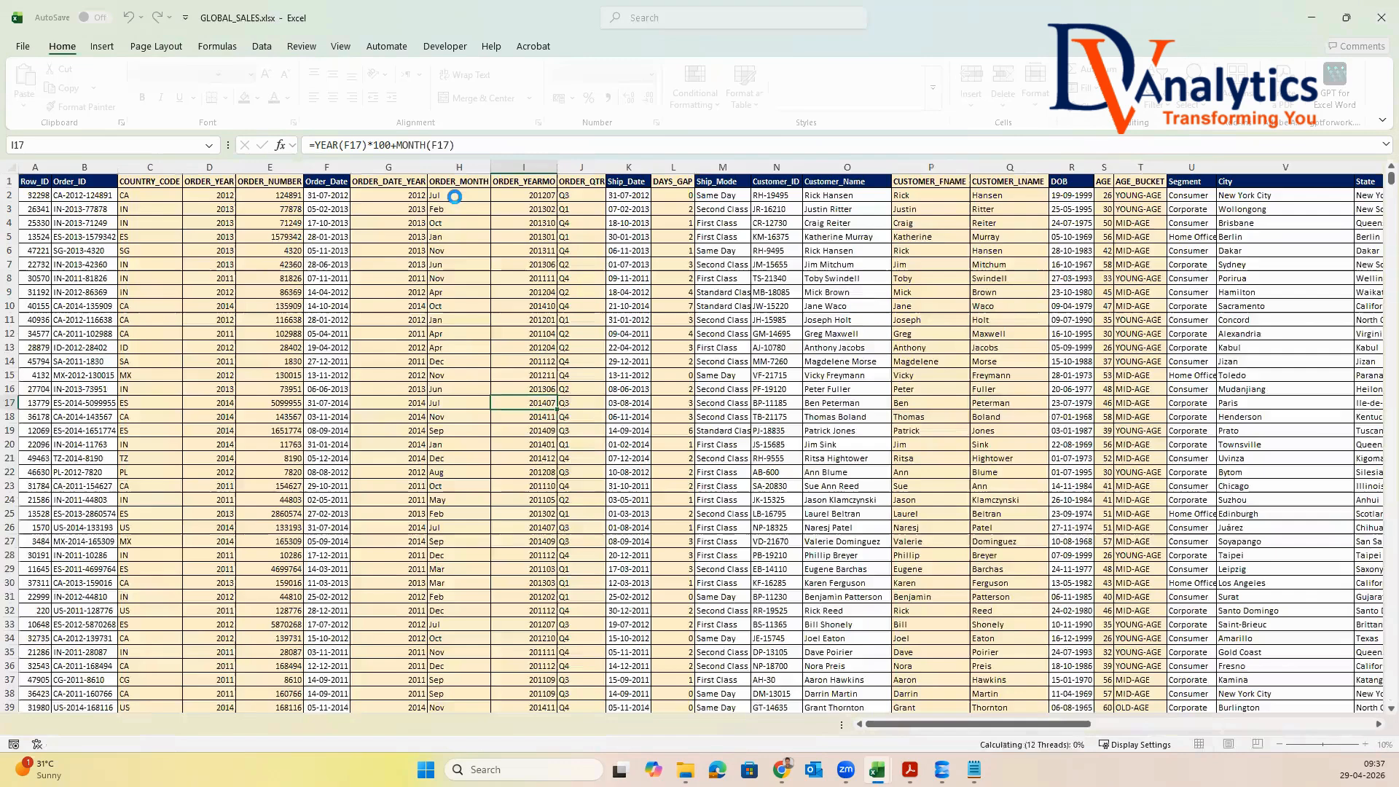
Review the QUERY_DATA sheet's column headers from Row_ID to Order_Priority and select the header row to count the columns
{"action": "left_click", "coordinate": [137, 725]}
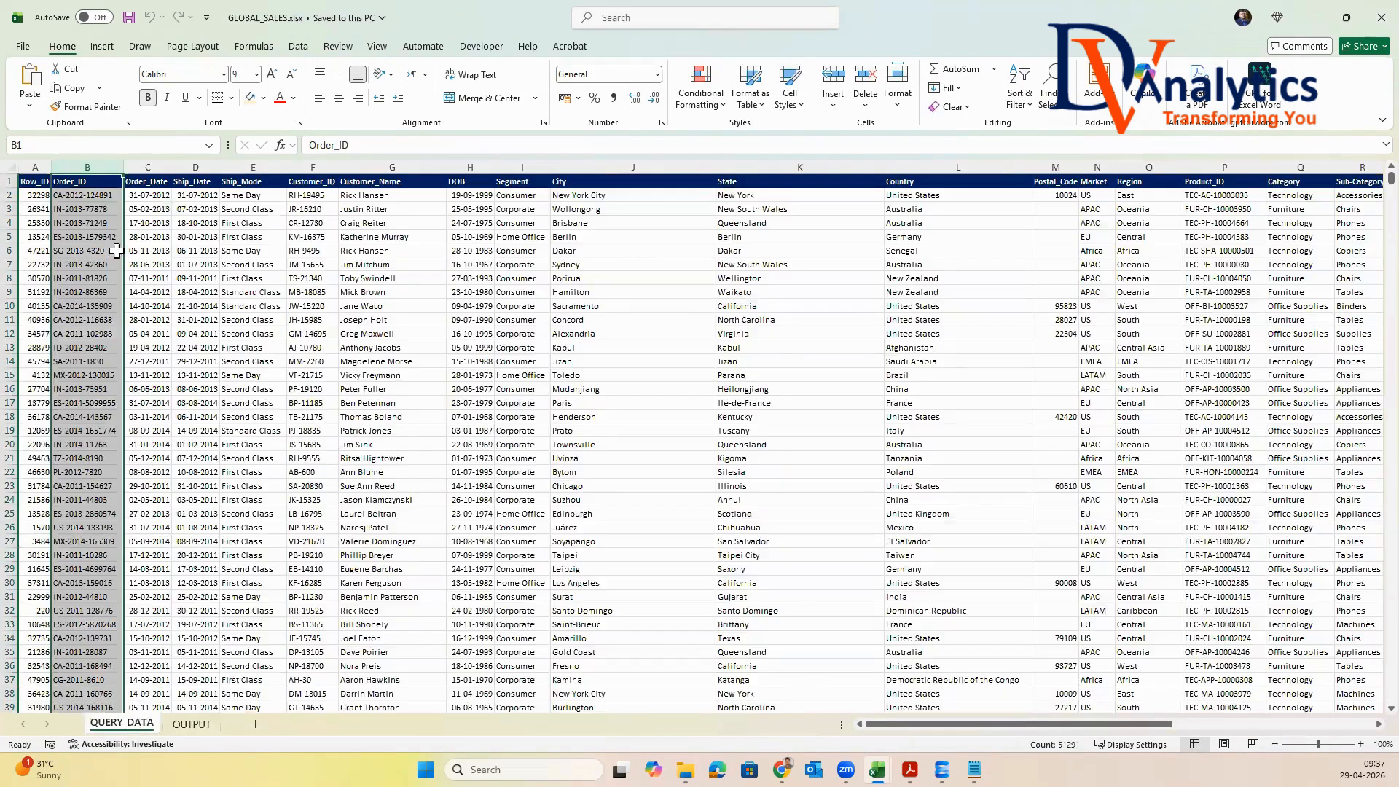
{"action": "left_click", "coordinate": [36, 183]}
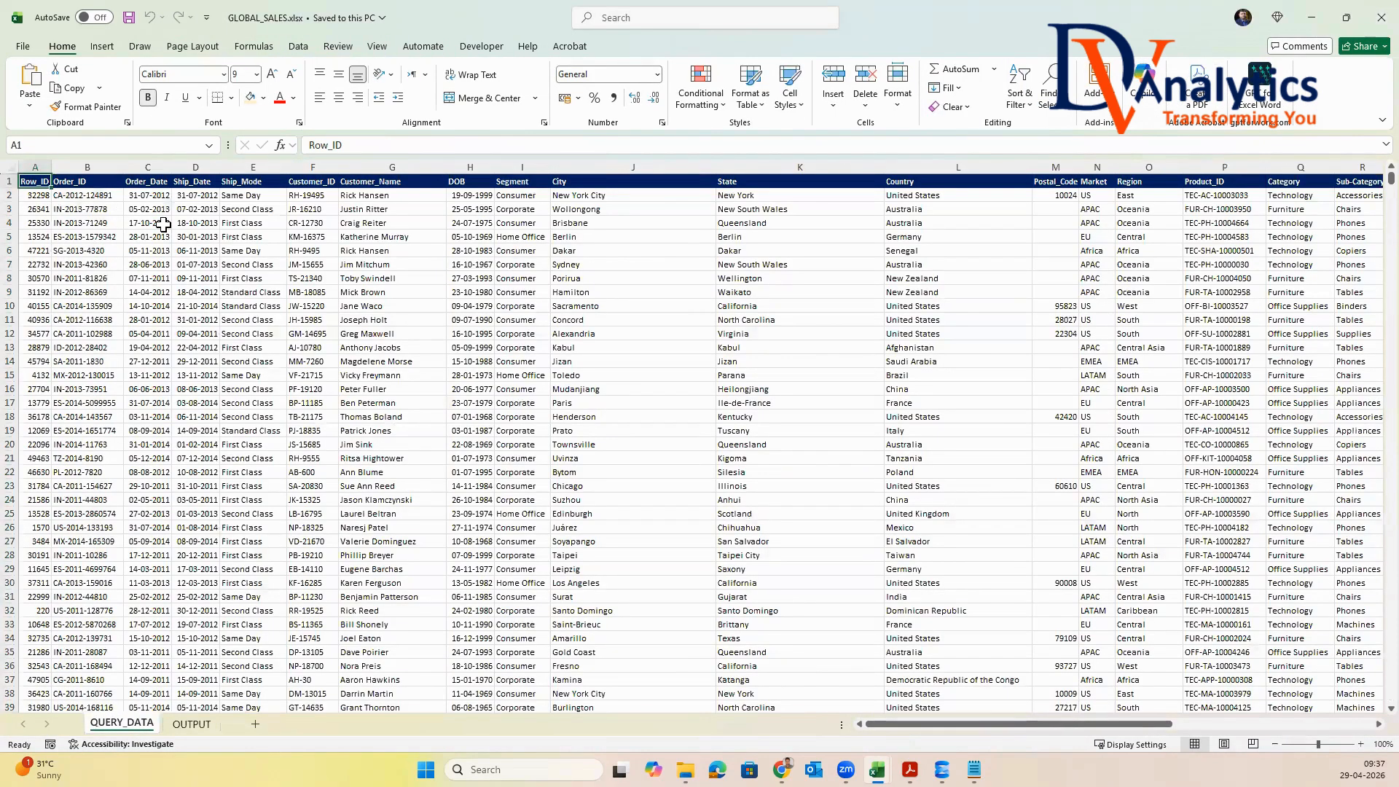
{"action": "key", "text": "Right"}
{"action": "key", "text": "Right"}
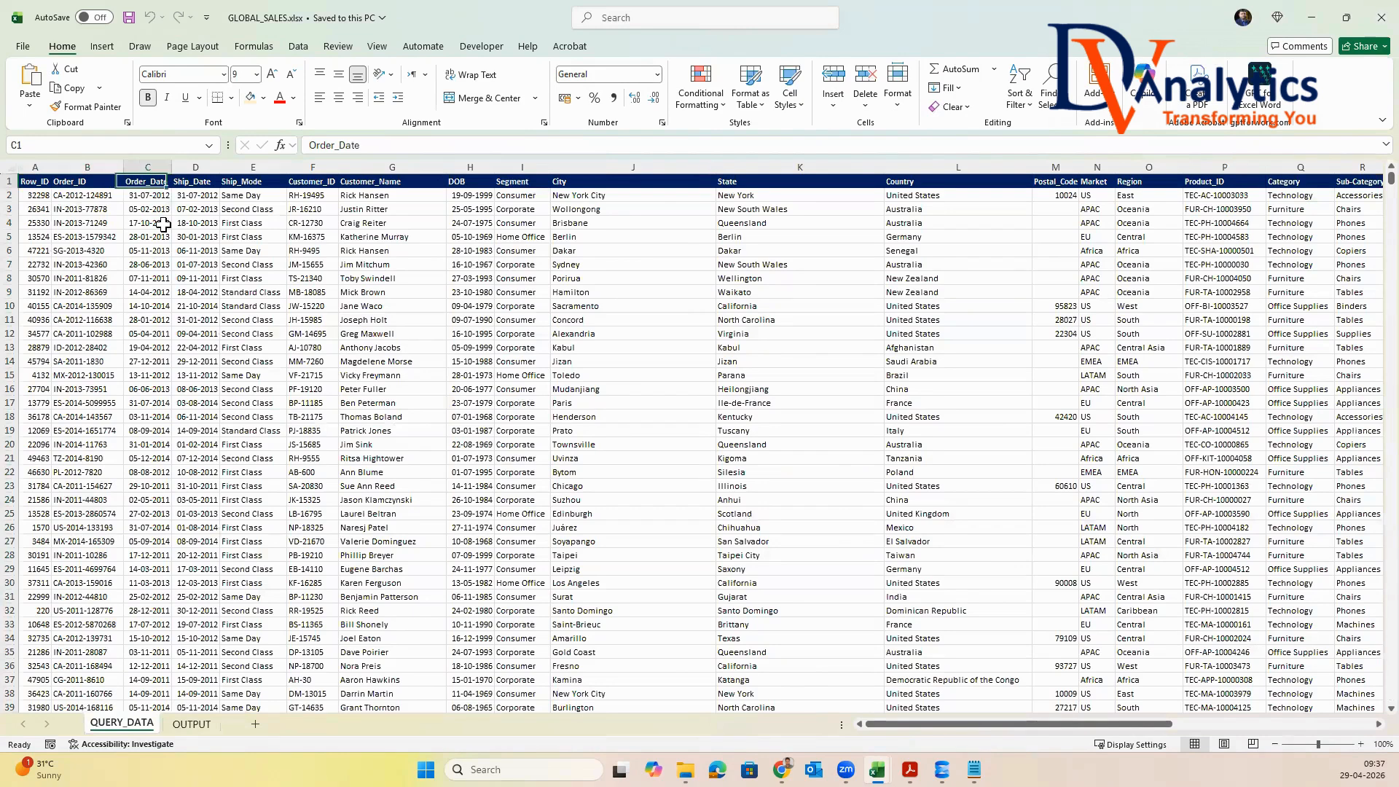
{"action": "key", "text": "Right"}
{"action": "key", "text": "Right"}
{"action": "key", "text": "Right"}
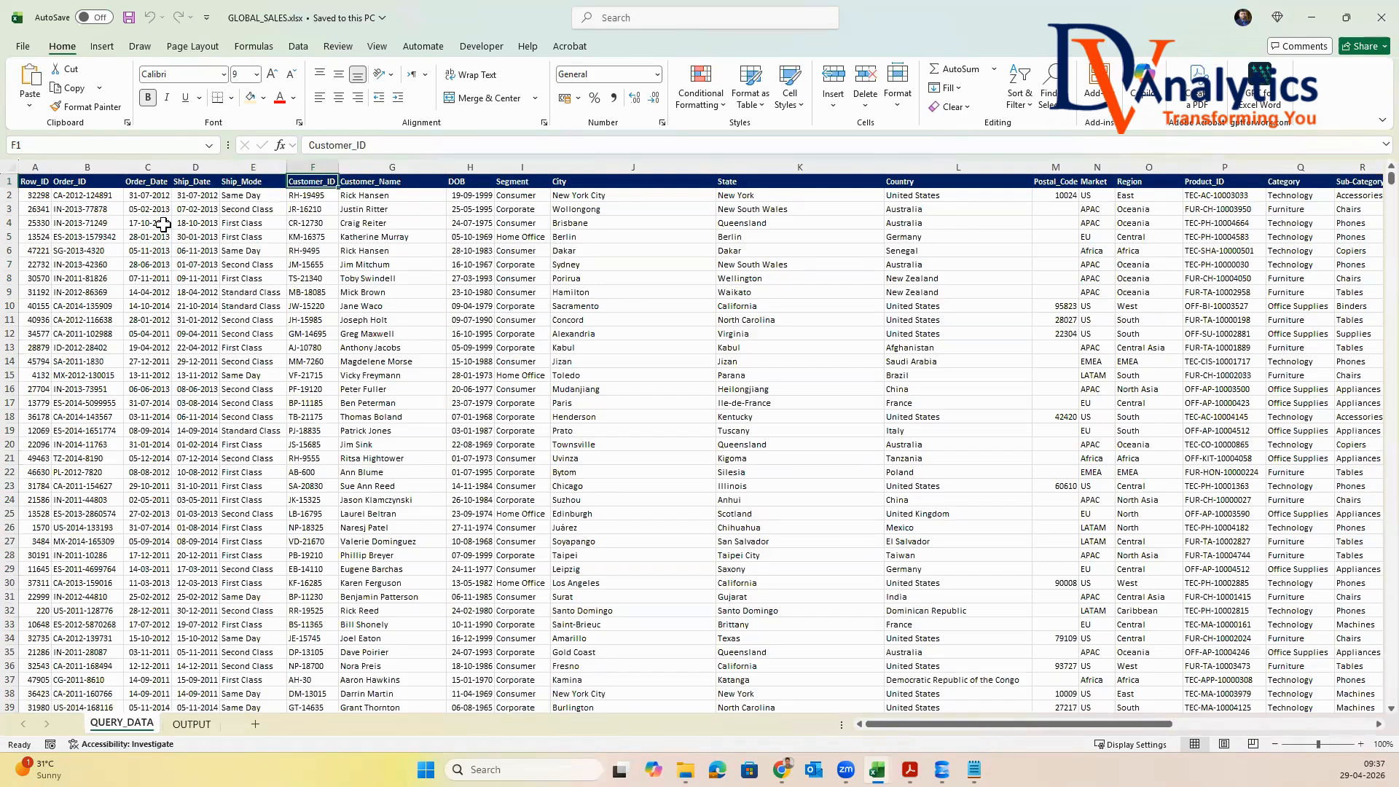
{"action": "key", "text": "Right"}
{"action": "key", "text": "Right"}
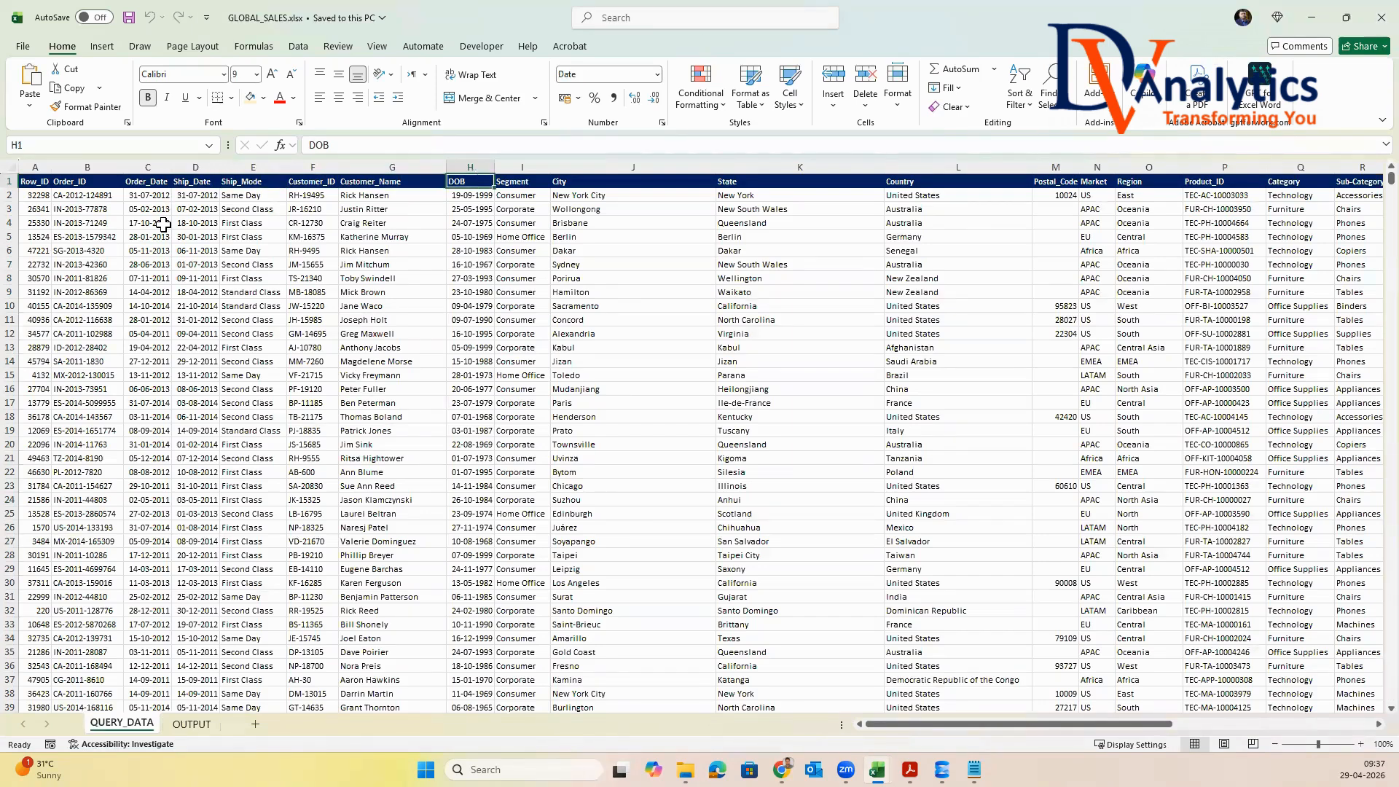
{"action": "key", "text": "Right"}
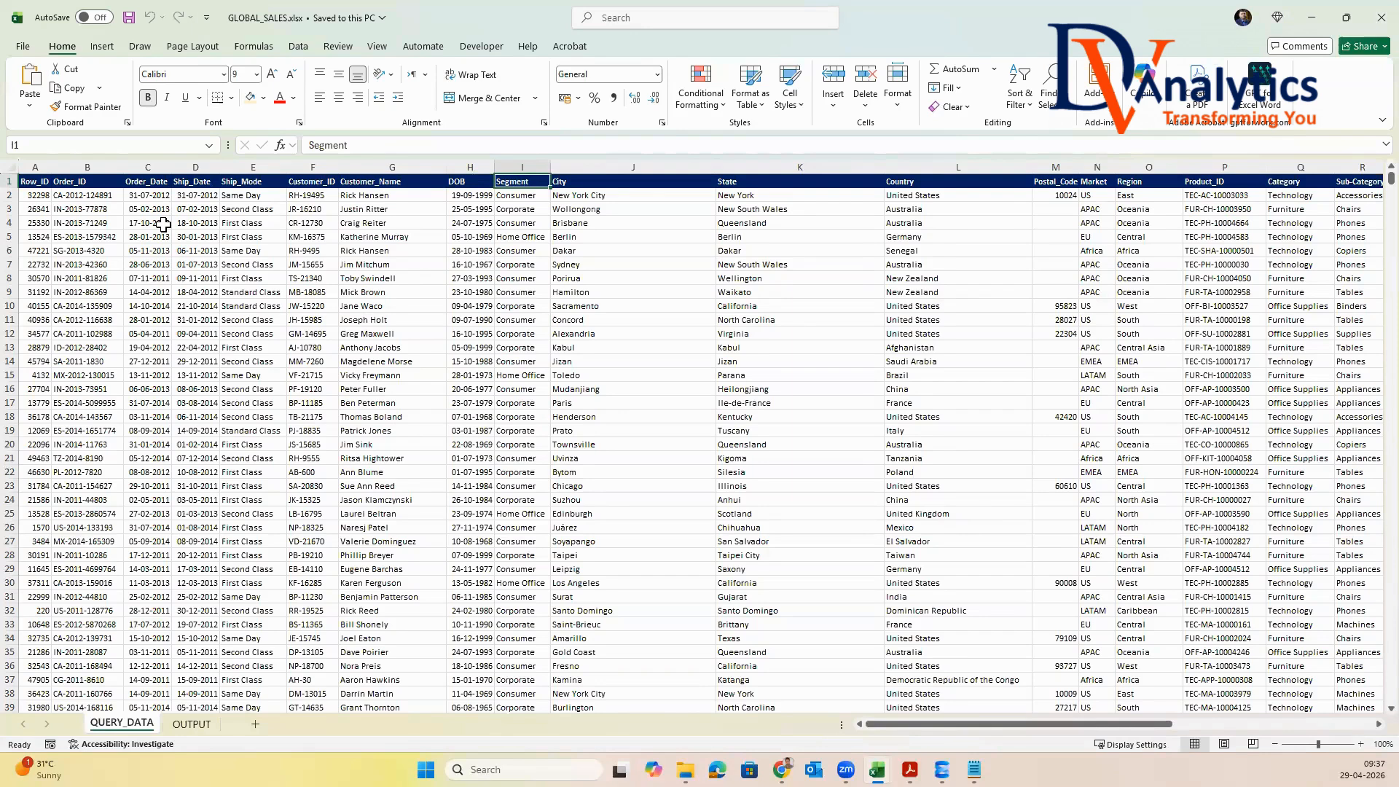
{"action": "key", "text": "Right"}
{"action": "key", "text": "Right"}
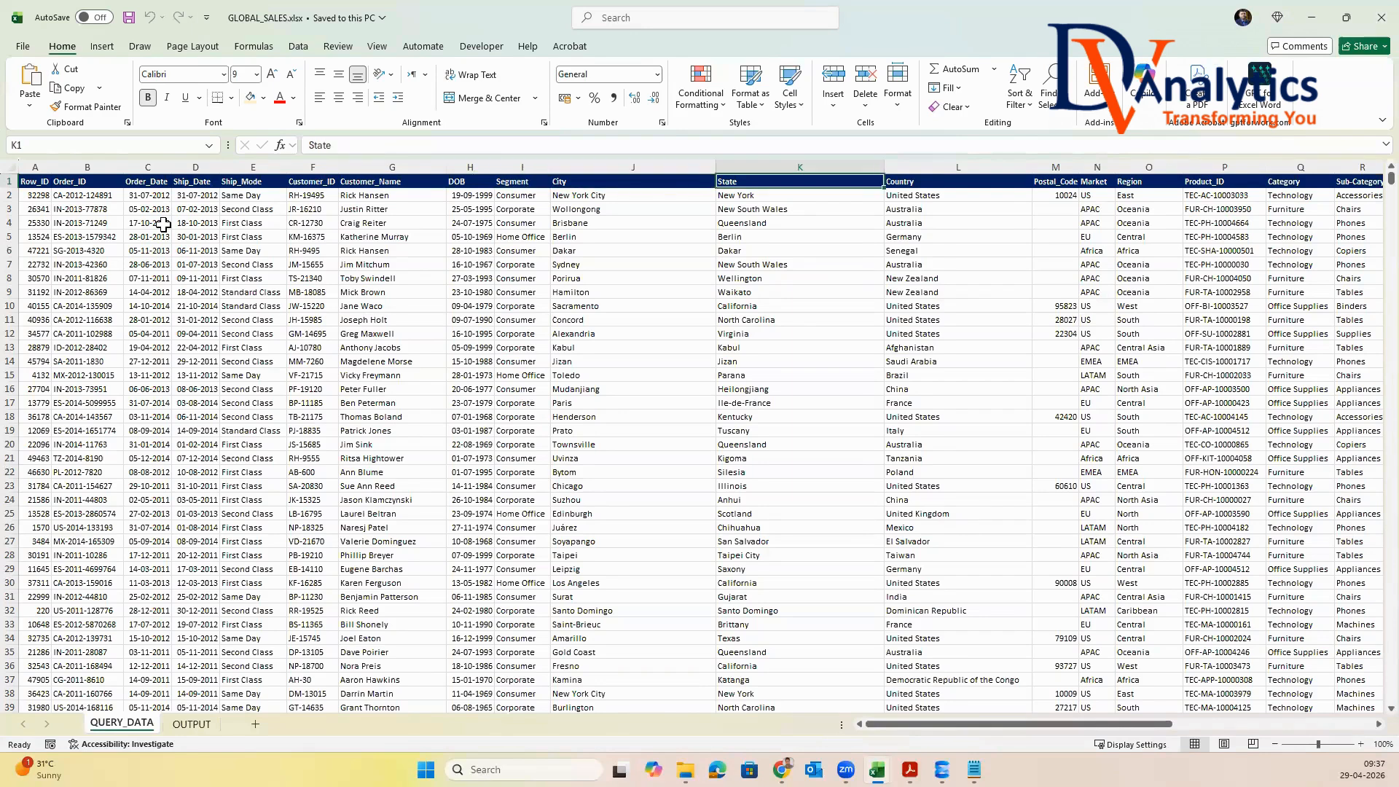
{"action": "key", "text": "Right"}
{"action": "key", "text": "Right"}
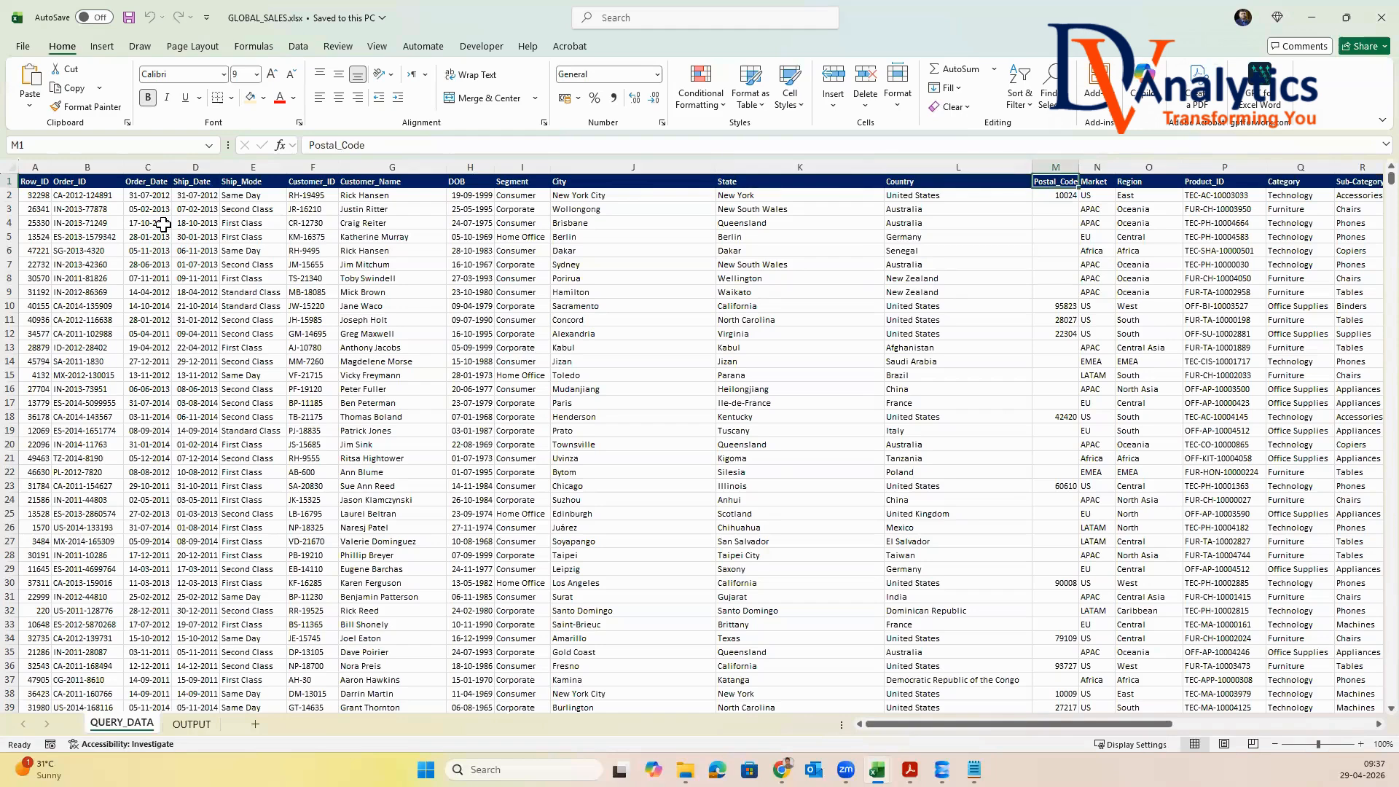
{"action": "key", "text": "Right"}
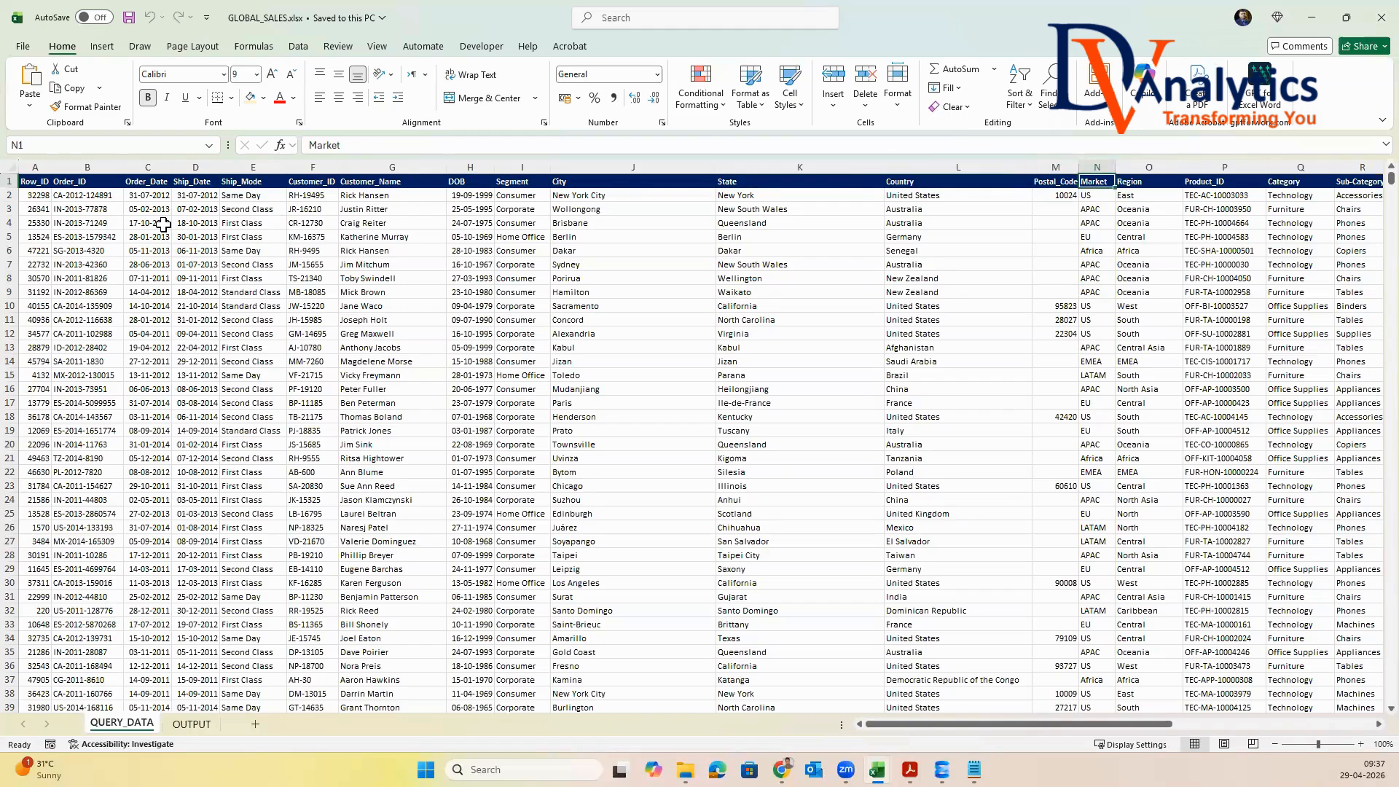
{"action": "key", "text": "Right"}
{"action": "key", "text": "Right"}
{"action": "key", "text": "Right"}
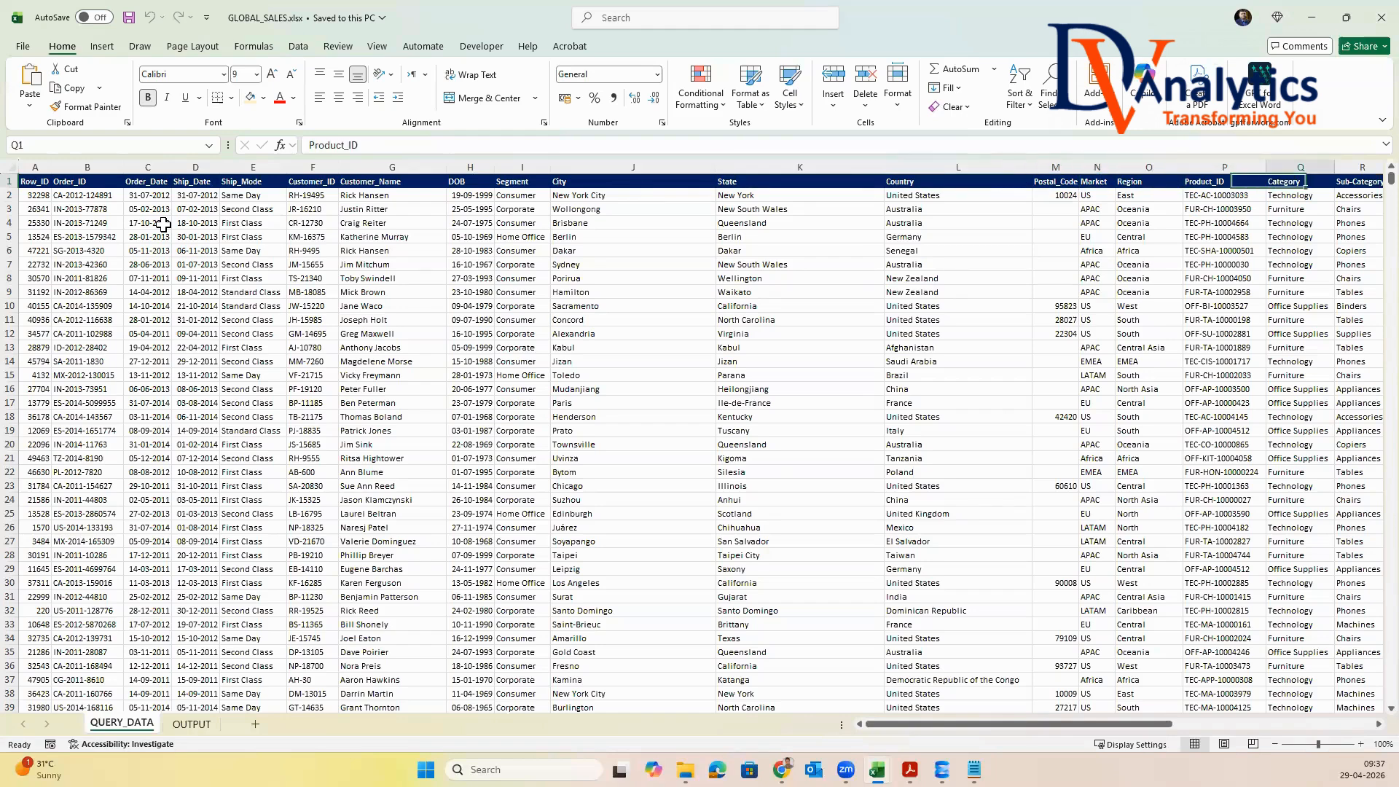
{"action": "key", "text": "Right"}
{"action": "key", "text": "Right"}
{"action": "key", "text": "Right"}
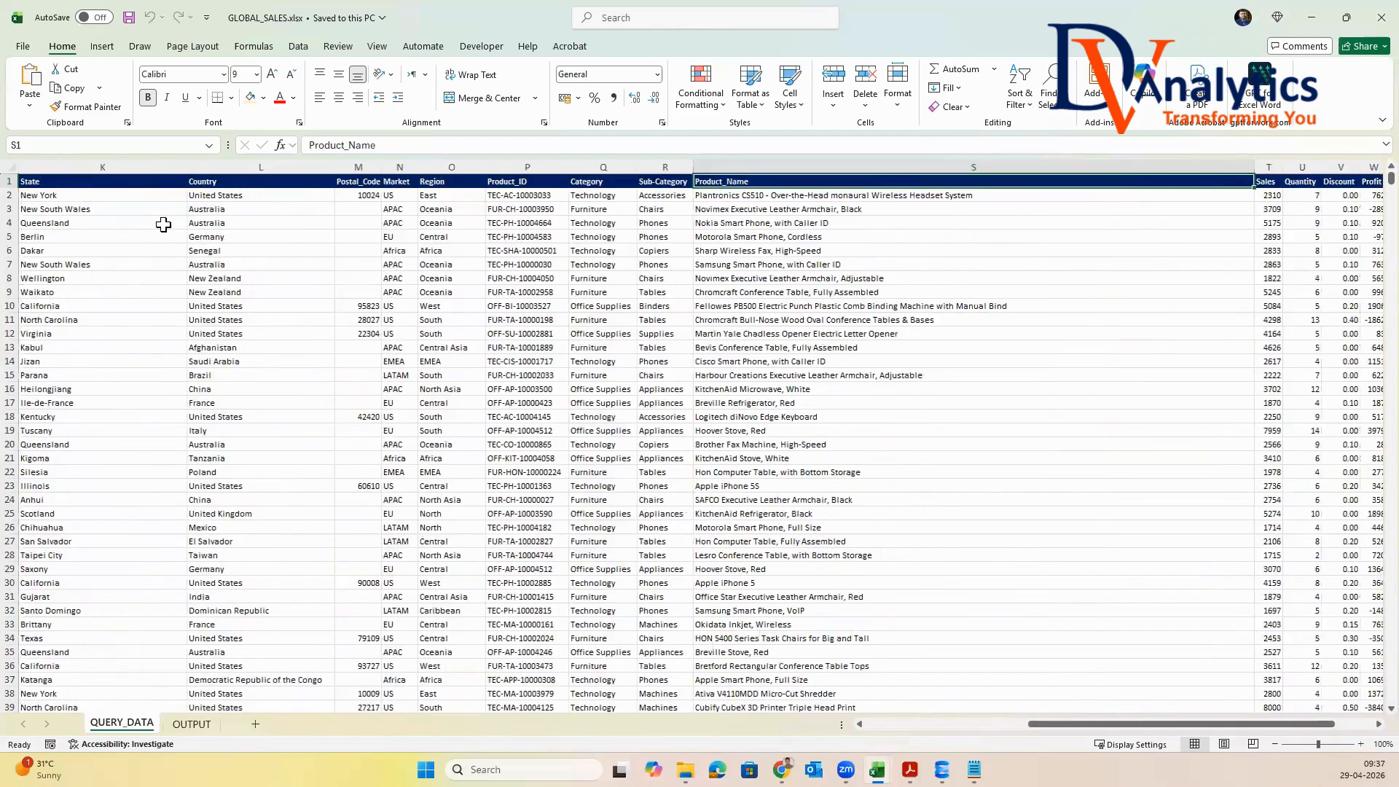
{"action": "key", "text": "Right"}
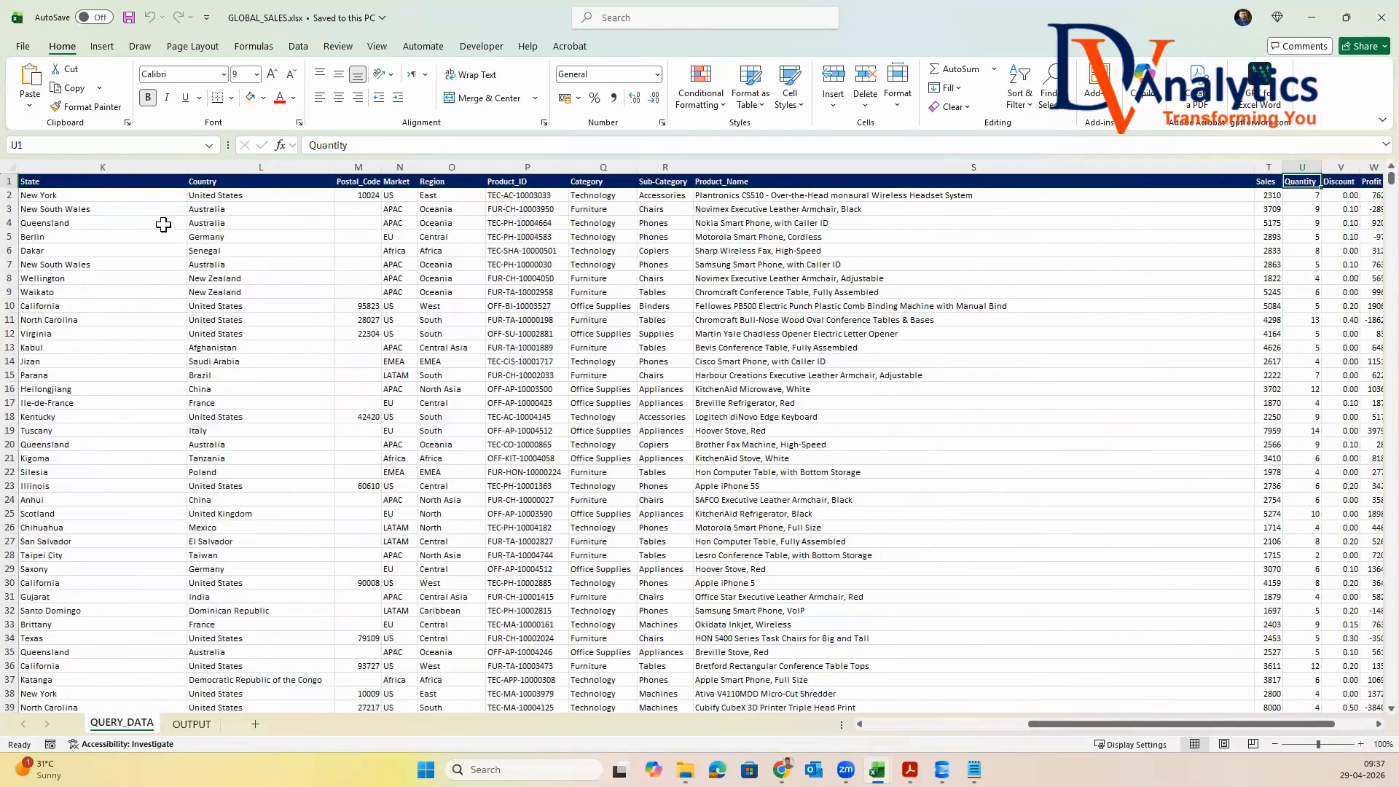
{"action": "key", "text": "Right"}
{"action": "key", "text": "Right"}
{"action": "key", "text": "Right"}
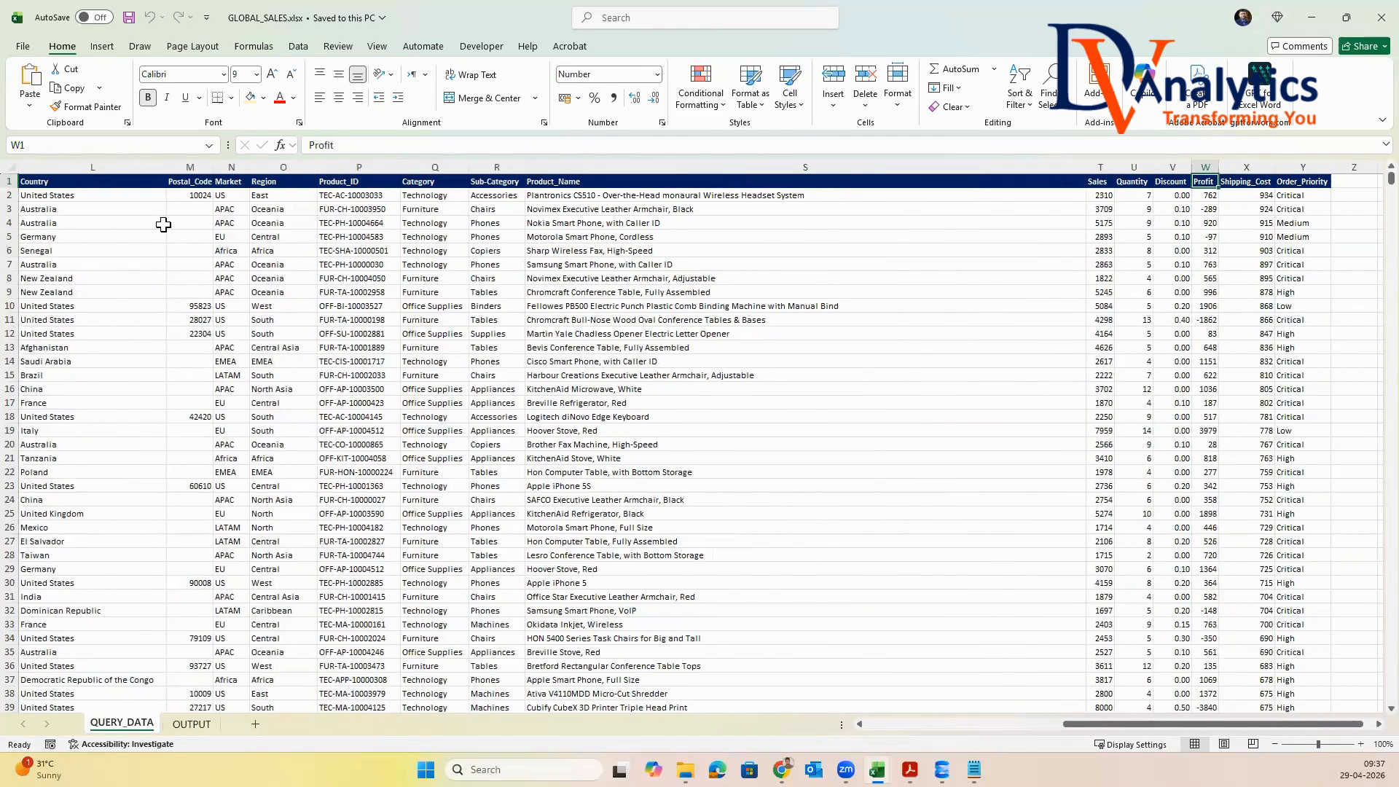
{"action": "key", "text": "Right"}
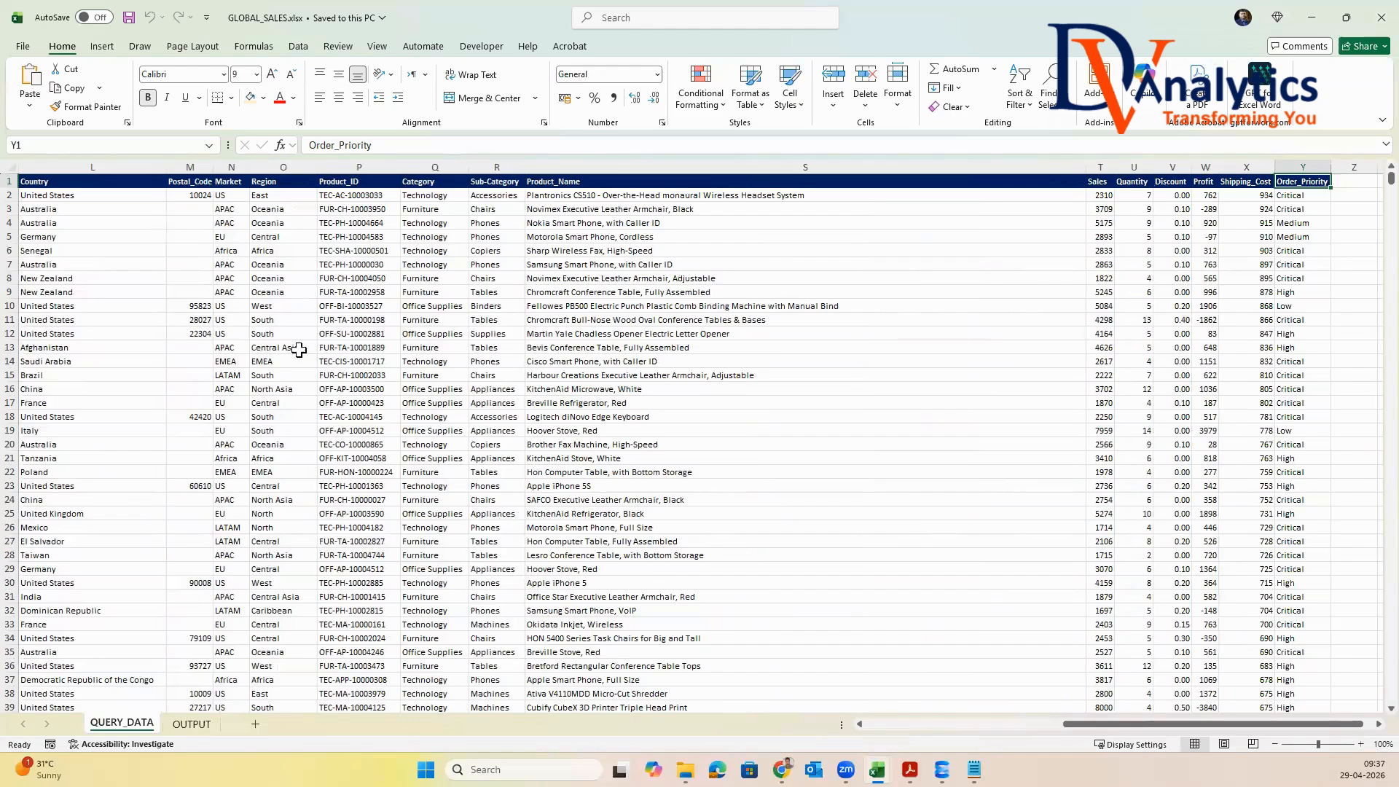
{"action": "key", "text": "ctrl+shift+Left"}
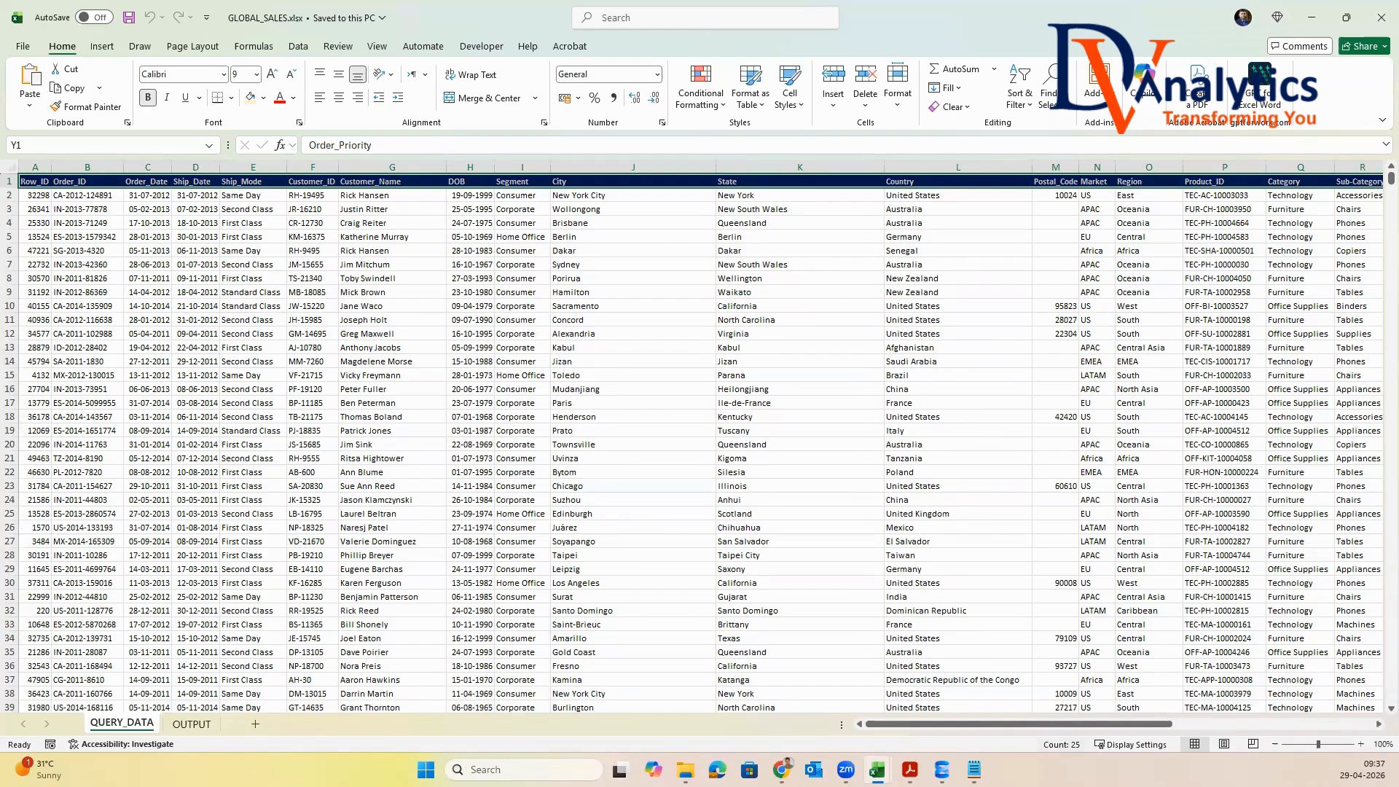
{"action": "left_click", "coordinate": [35, 167]}
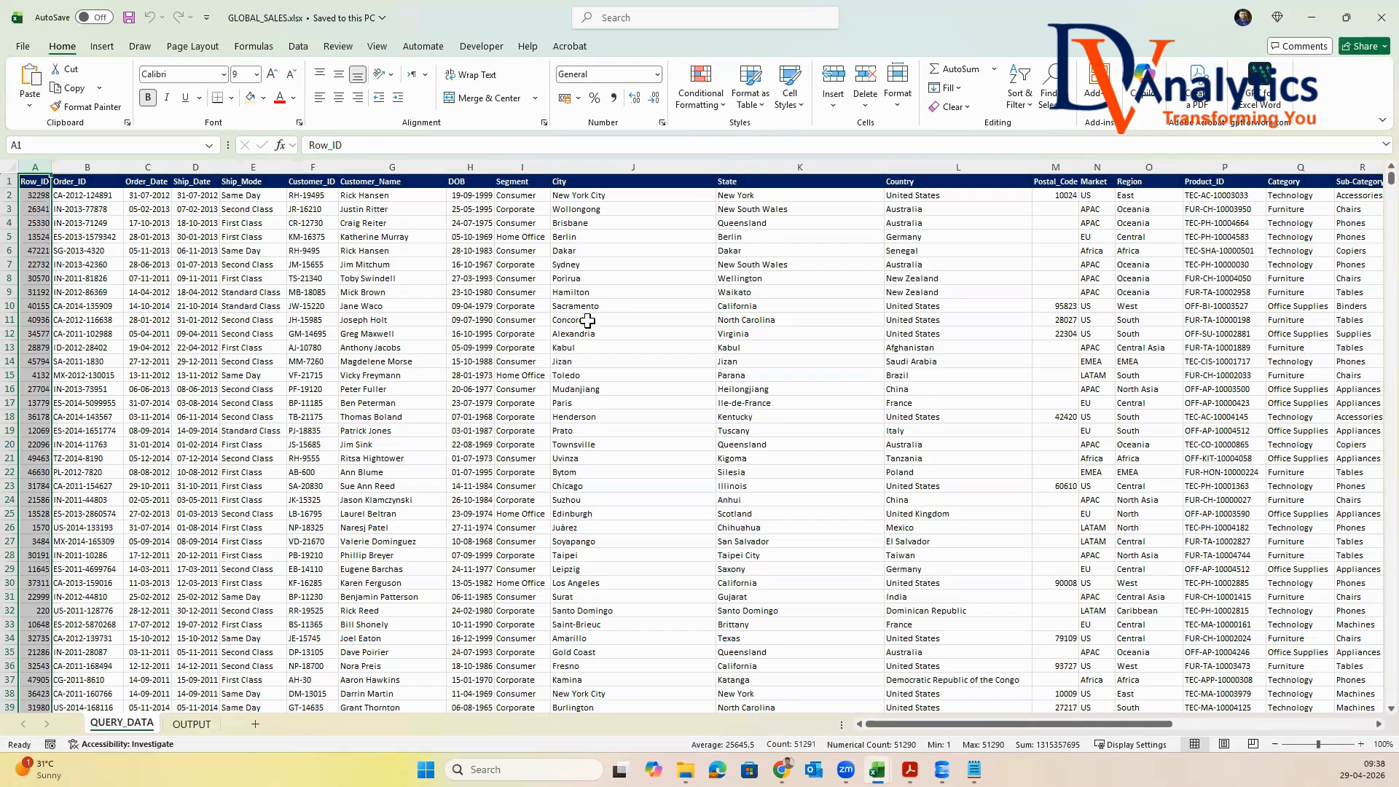
Select the OUTPUT sheet's full header row from Row_ID to PROFIT_MARGIN to count its columns
{"action": "left_click", "coordinate": [191, 723]}
{"action": "key", "text": "ctrl+Home"}
{"action": "key", "text": "ctrl+shift+Right"}
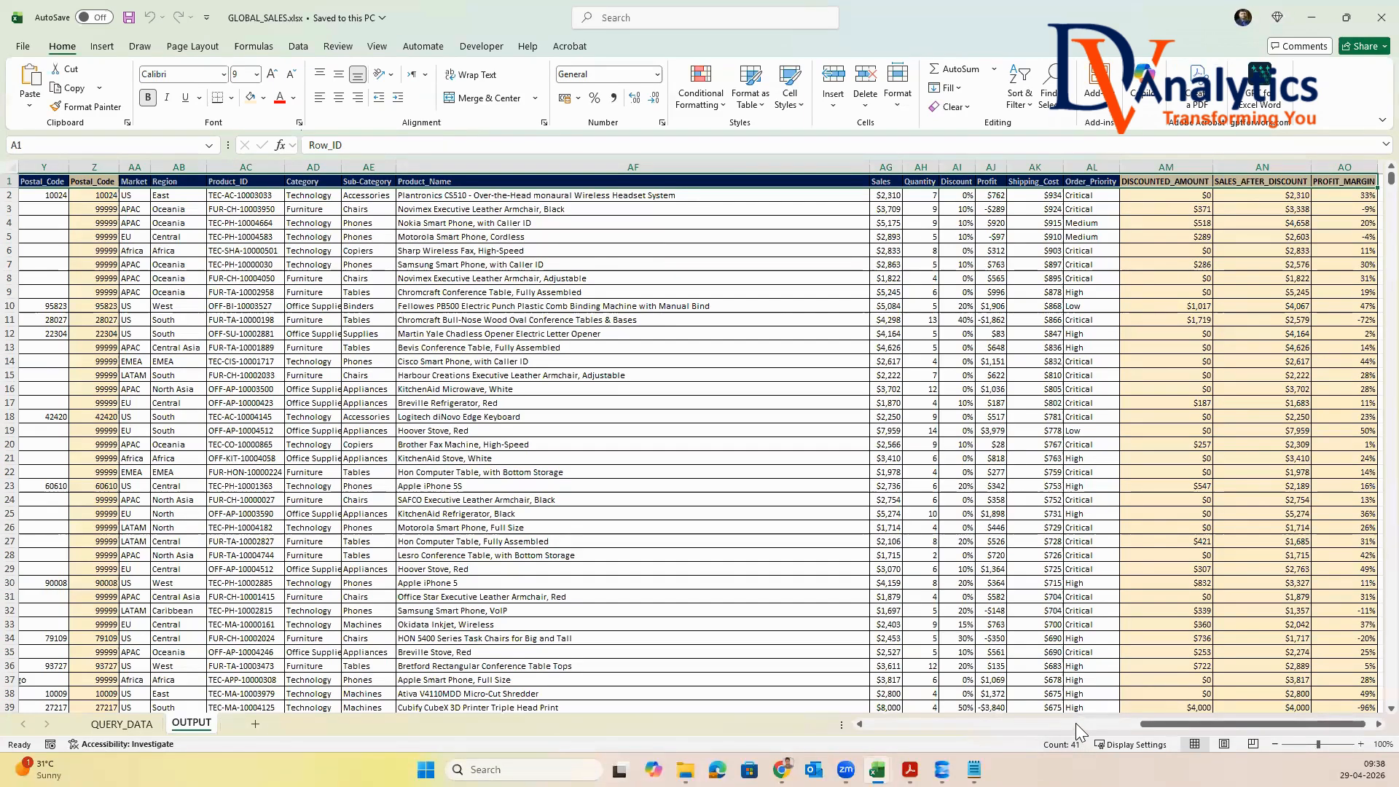
{"action": "left_click_drag", "start_coordinate": [1150, 724], "coordinate": [875, 725]}
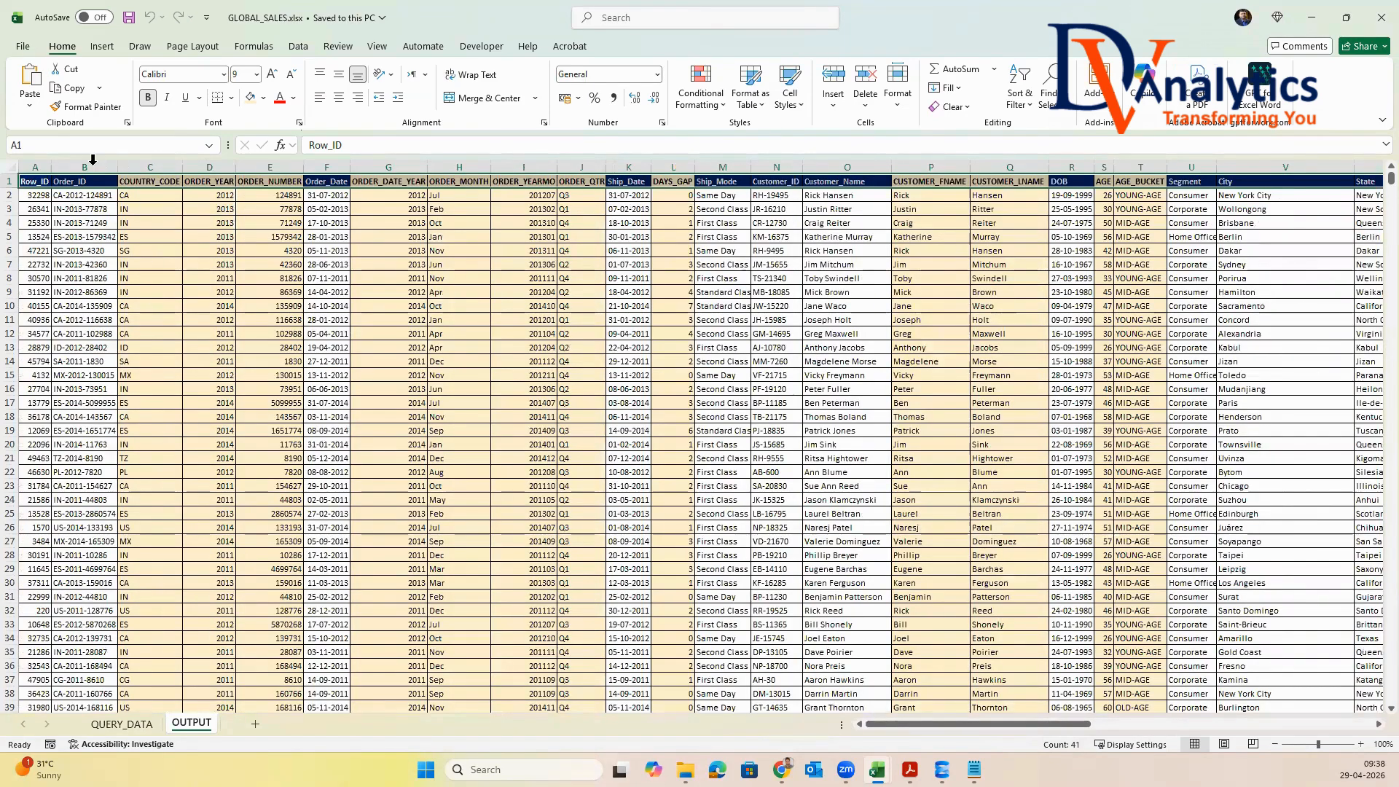
Examine how the first Order_ID on the OUTPUT sheet splits into COUNTRY_CODE, ORDER_YEAR and ORDER_NUMBER
{"action": "left_click", "coordinate": [84, 163]}
{"action": "scroll", "coordinate": [159, 315], "scroll_direction": "up", "scroll_amount": 4}
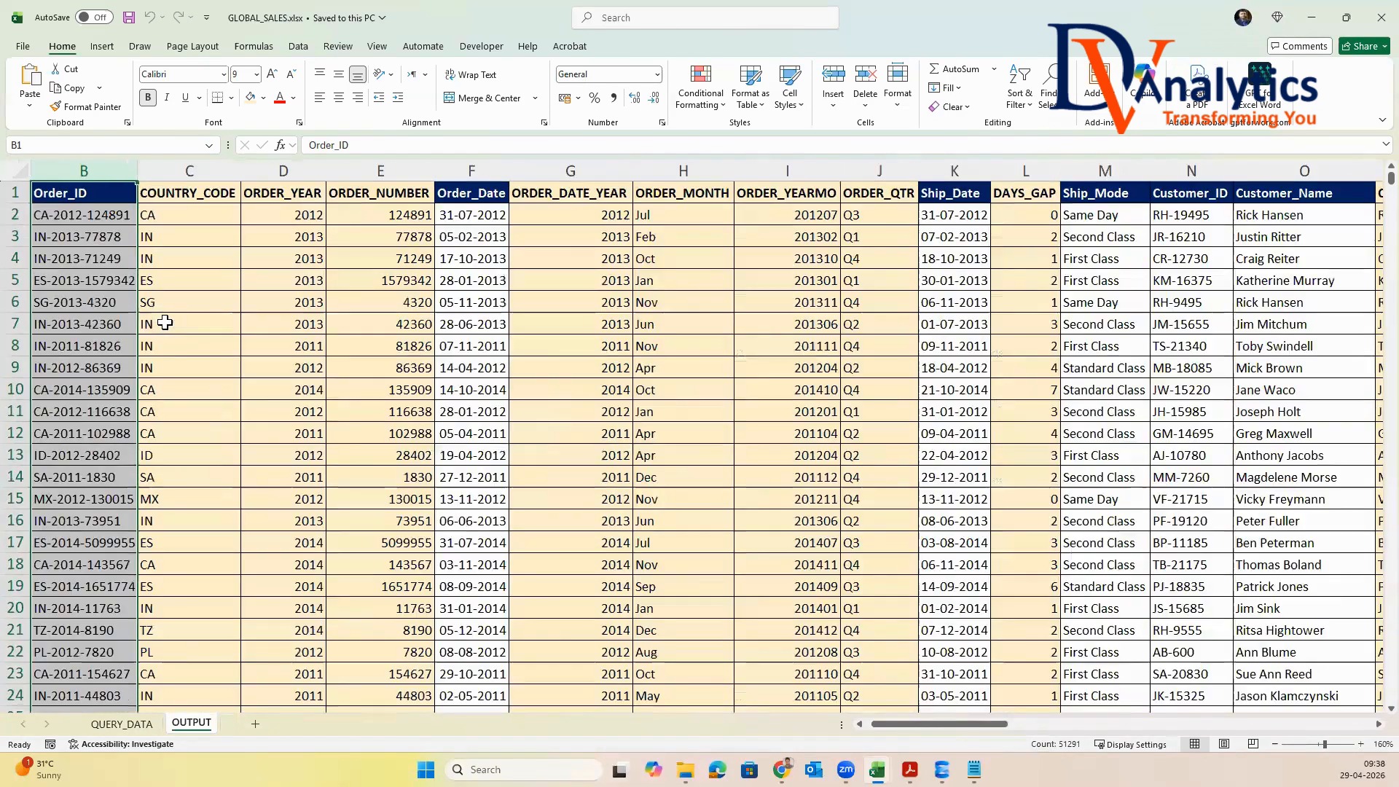
{"action": "left_click_drag", "start_coordinate": [930, 725], "coordinate": [801, 725]}
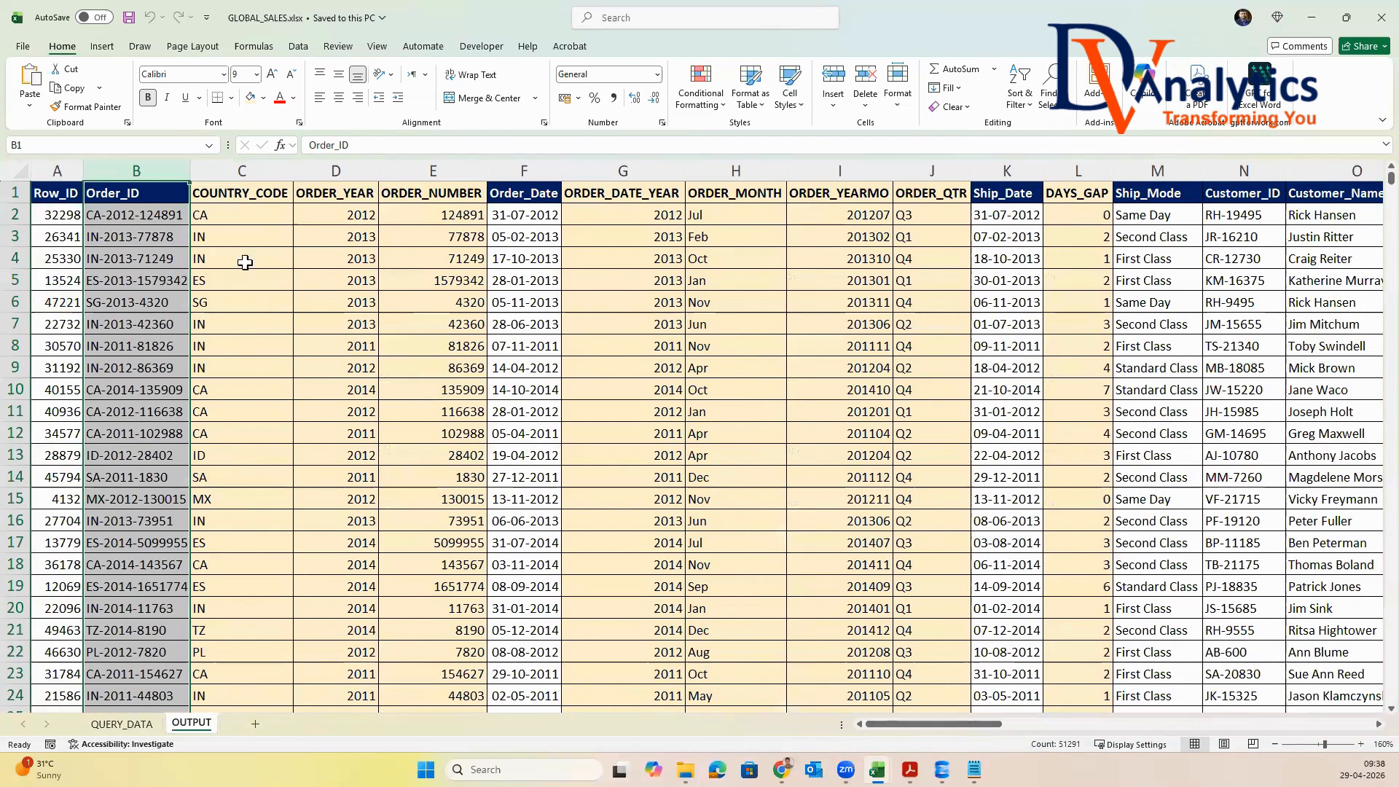
{"action": "left_click", "coordinate": [162, 212]}
{"action": "double_click", "coordinate": [102, 214]}
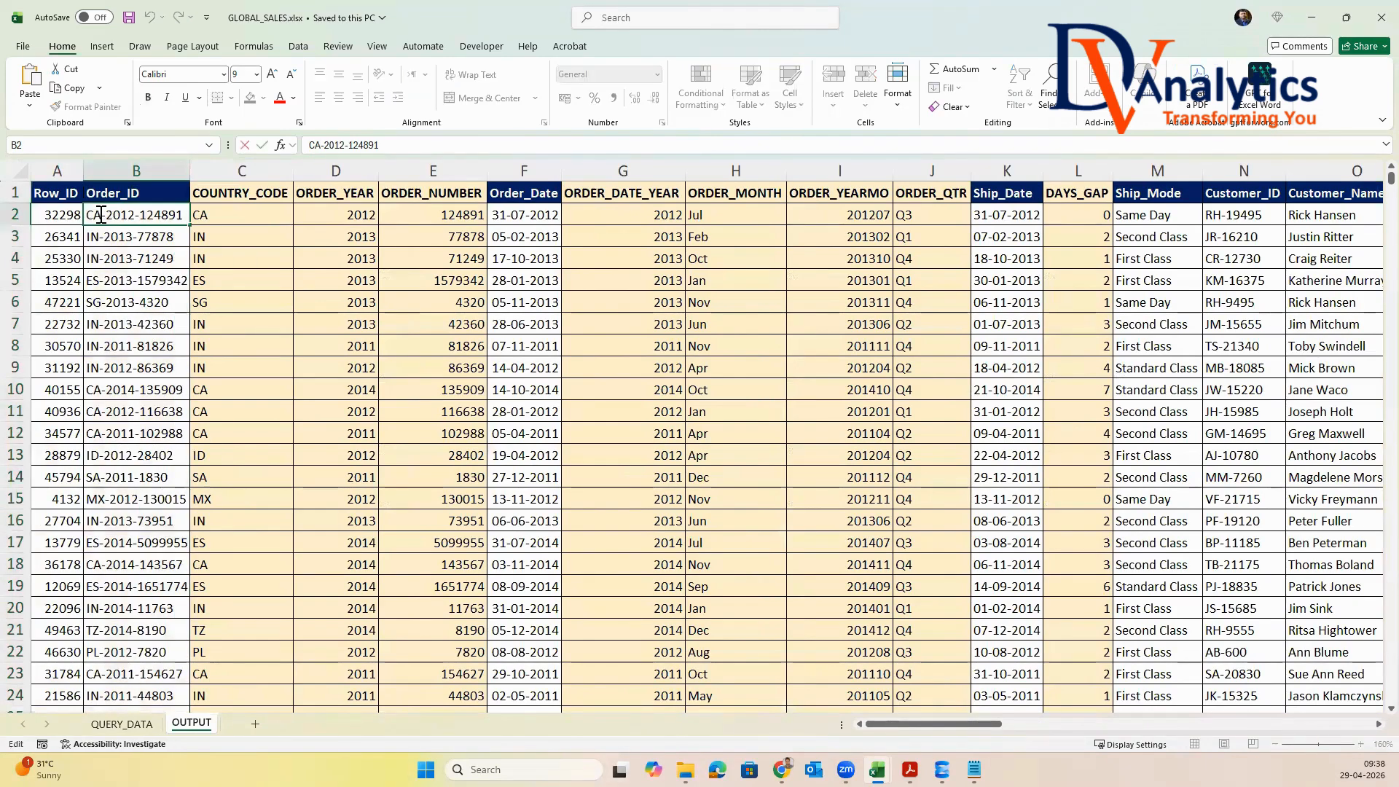
{"action": "key", "text": "Tab"}
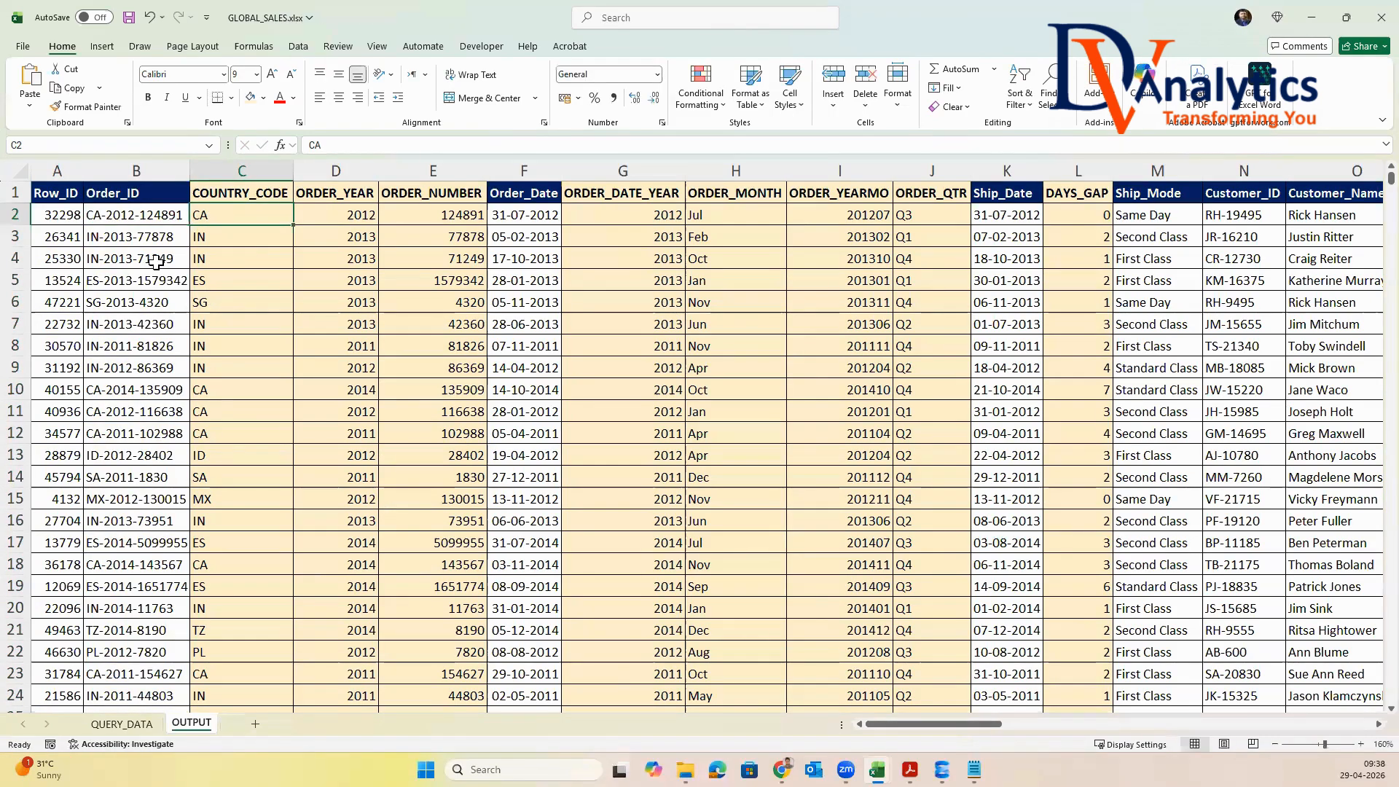
{"action": "double_click", "coordinate": [108, 216]}
{"action": "left_click_drag", "start_coordinate": [105, 215], "coordinate": [136, 215]}
{"action": "left_click", "coordinate": [319, 224]}
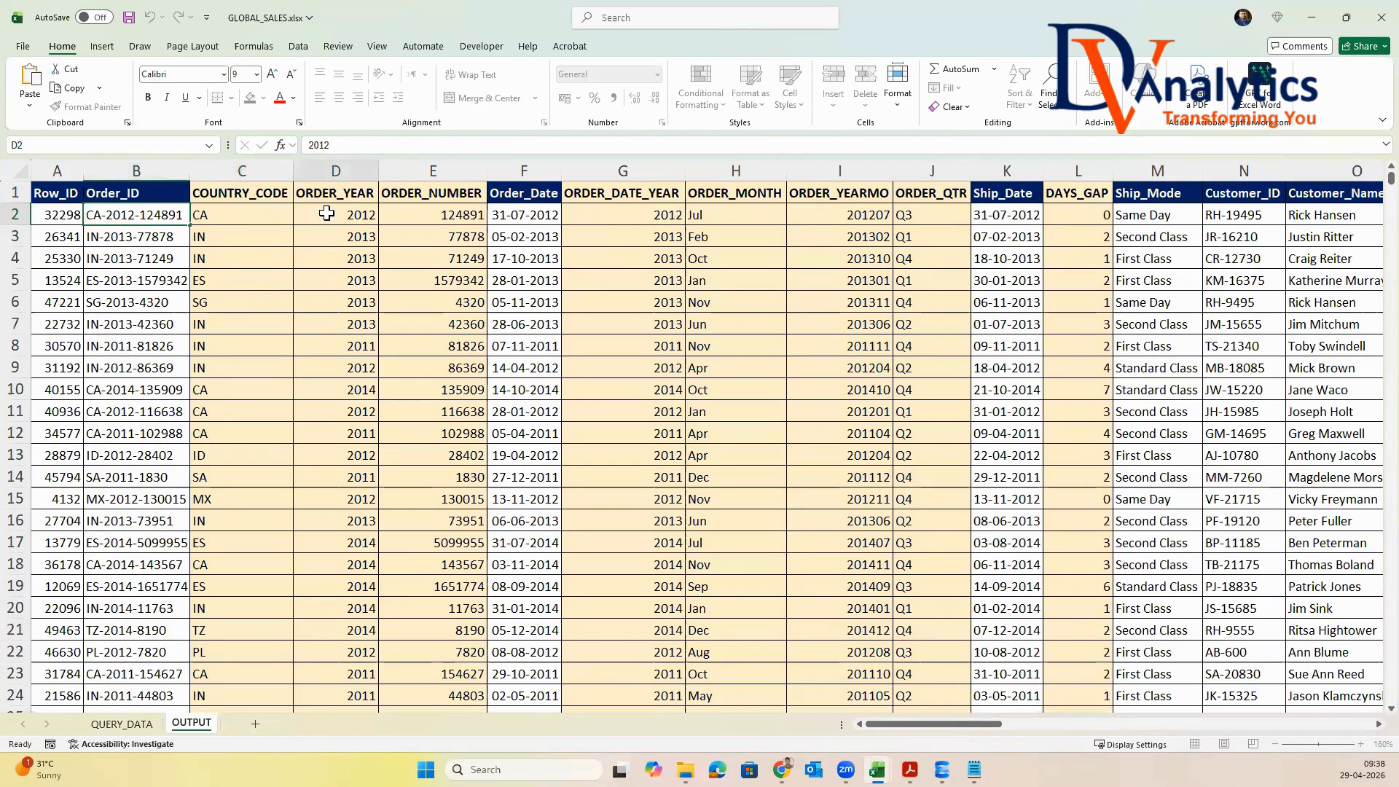
{"action": "double_click", "coordinate": [144, 216]}
{"action": "left_click_drag", "start_coordinate": [141, 215], "coordinate": [184, 216]}
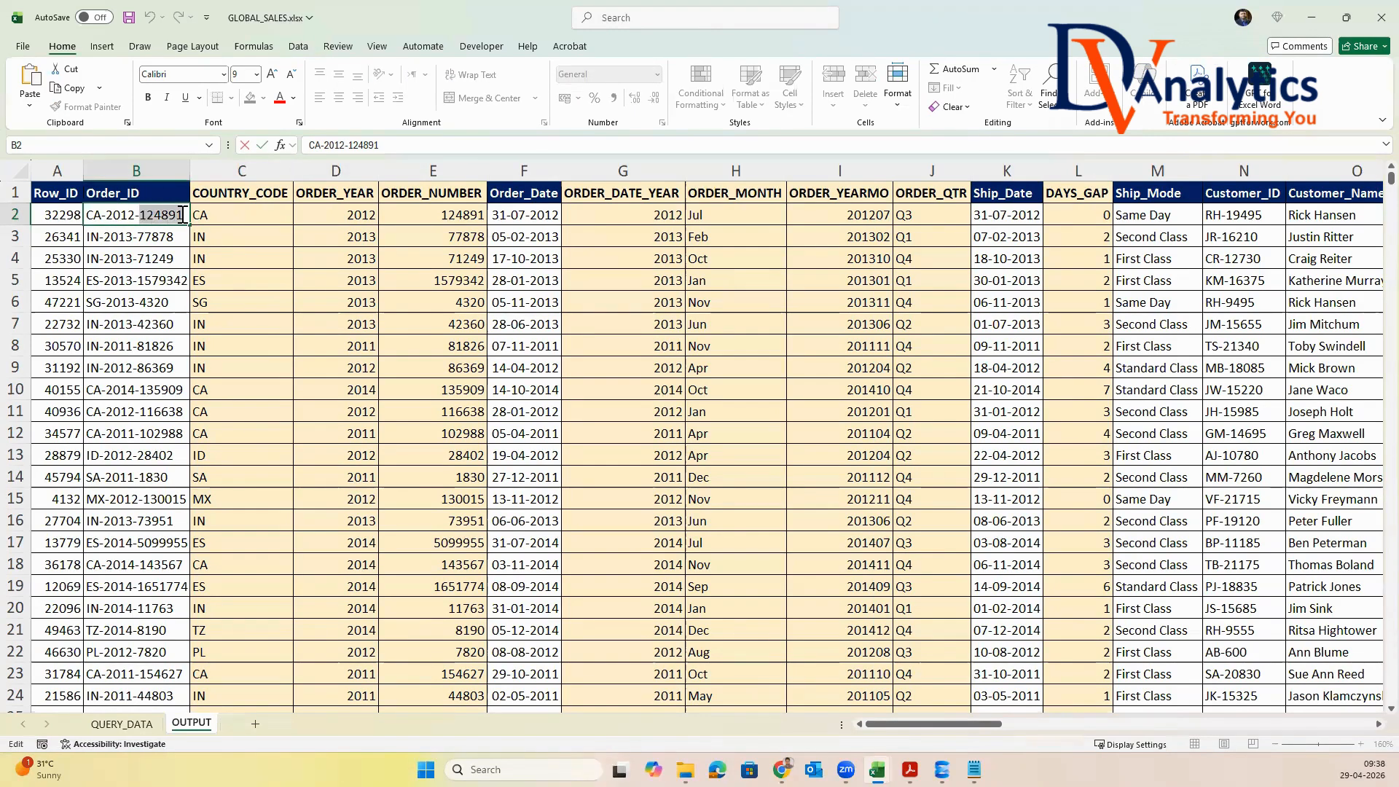
{"action": "left_click", "coordinate": [472, 215]}
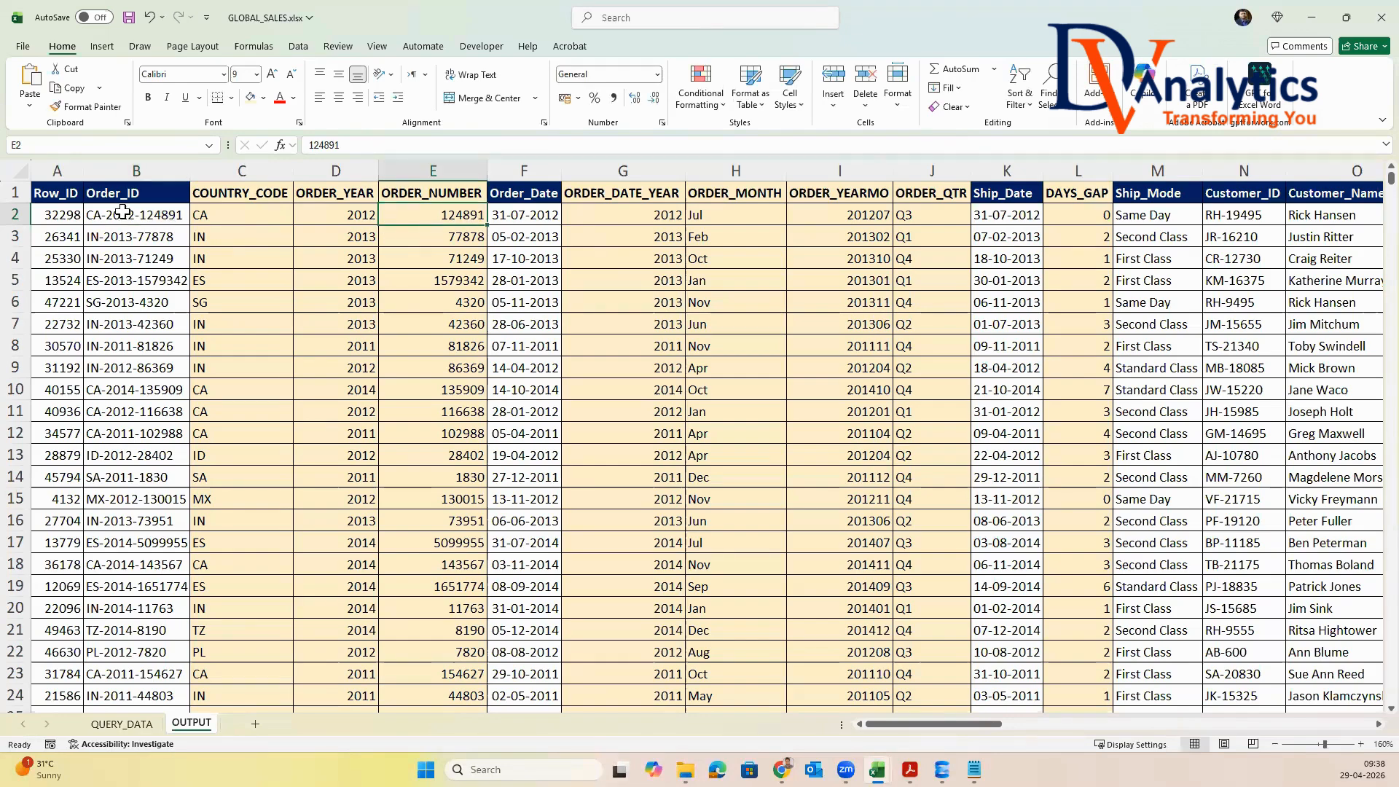
Compare the whole Order_ID column with the derived COUNTRY_CODE, ORDER_YEAR and ORDER_NUMBER columns
{"action": "left_click", "coordinate": [124, 212]}
{"action": "left_click", "coordinate": [146, 165]}
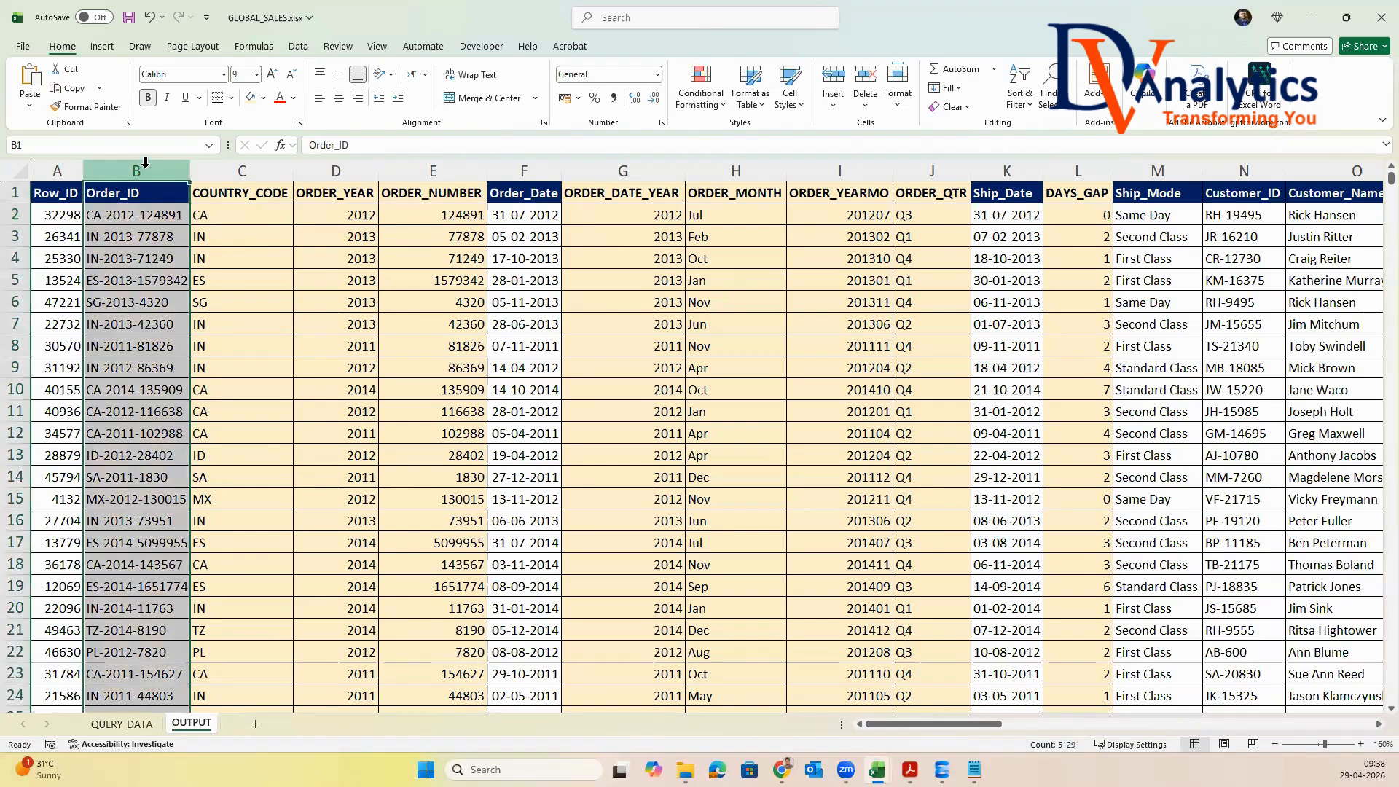
{"action": "left_click", "coordinate": [248, 168]}
{"action": "left_click", "coordinate": [337, 168]}
{"action": "left_click", "coordinate": [426, 170]}
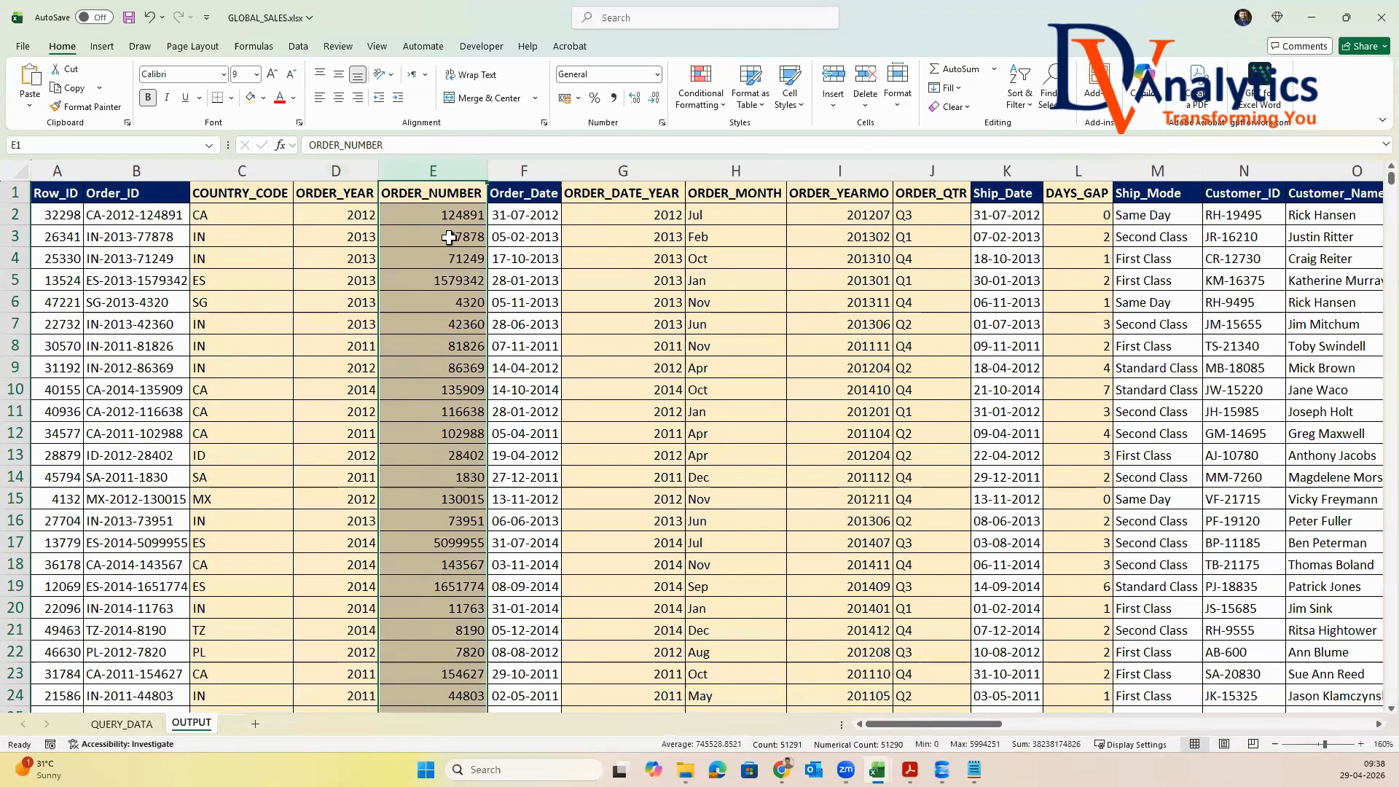
Examine the ORDER_DATE_YEAR, ORDER_MONTH, ORDER_YEARMO and ORDER_QTR columns derived from Order_Date
{"action": "left_click", "coordinate": [533, 170]}
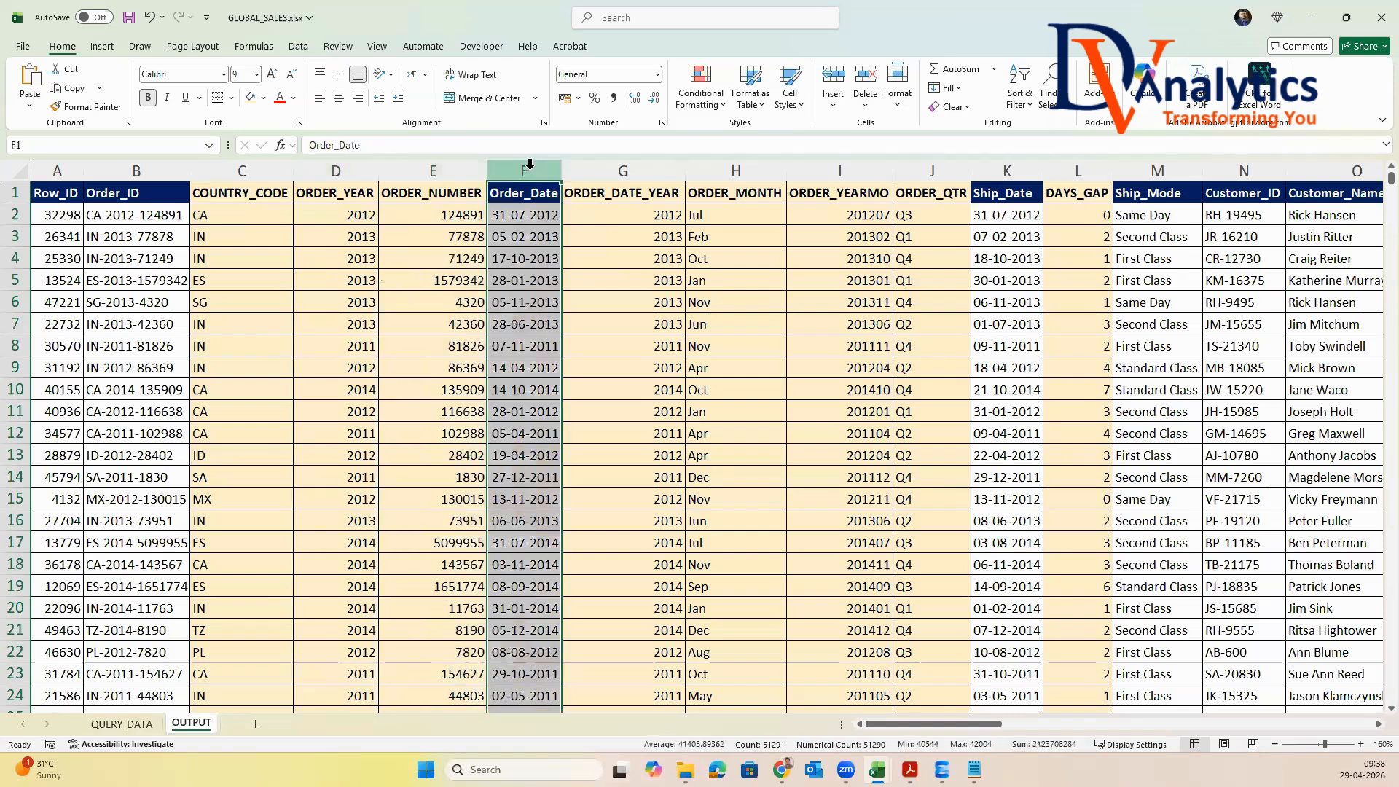
{"action": "left_click", "coordinate": [658, 171]}
{"action": "left_click", "coordinate": [751, 164]}
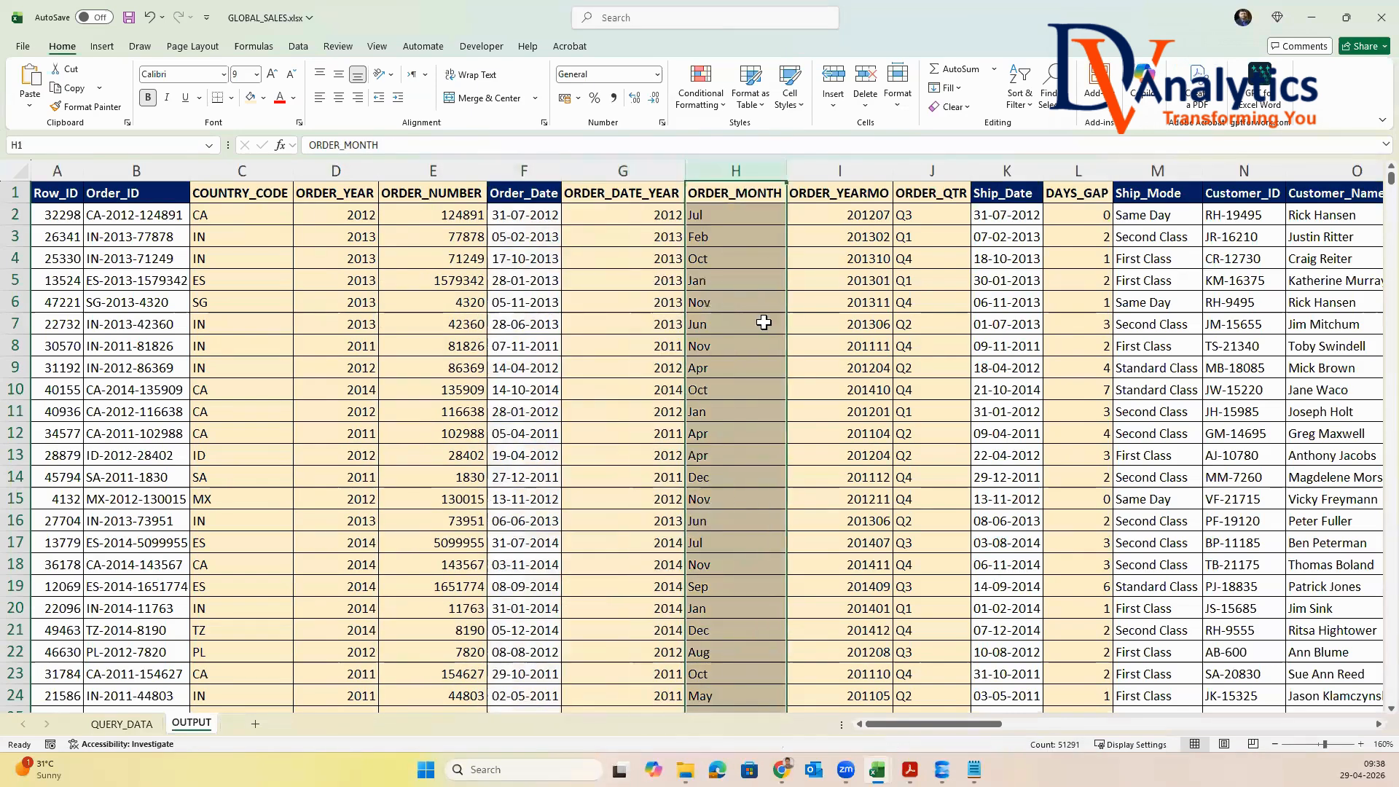
{"action": "left_click", "coordinate": [874, 171]}
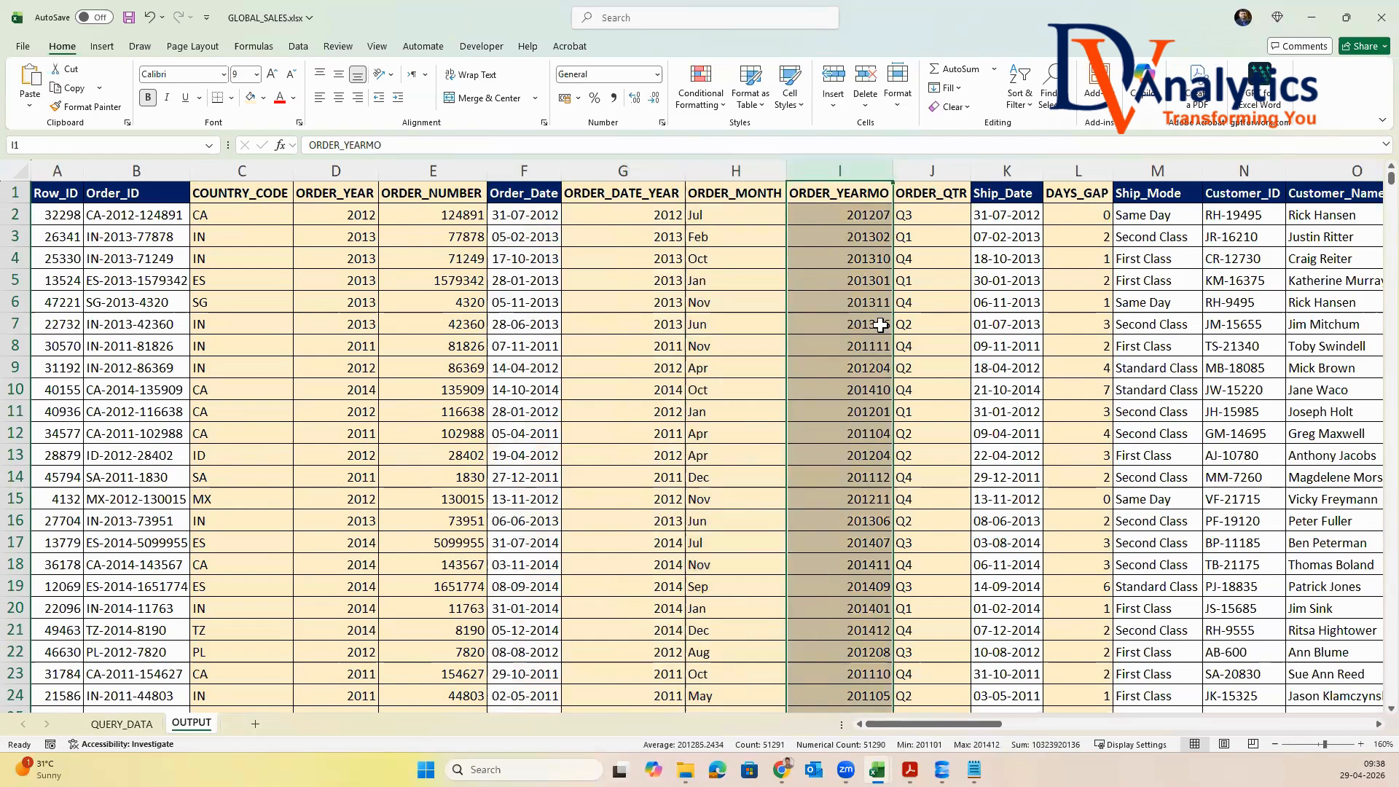
{"action": "left_click", "coordinate": [932, 171]}
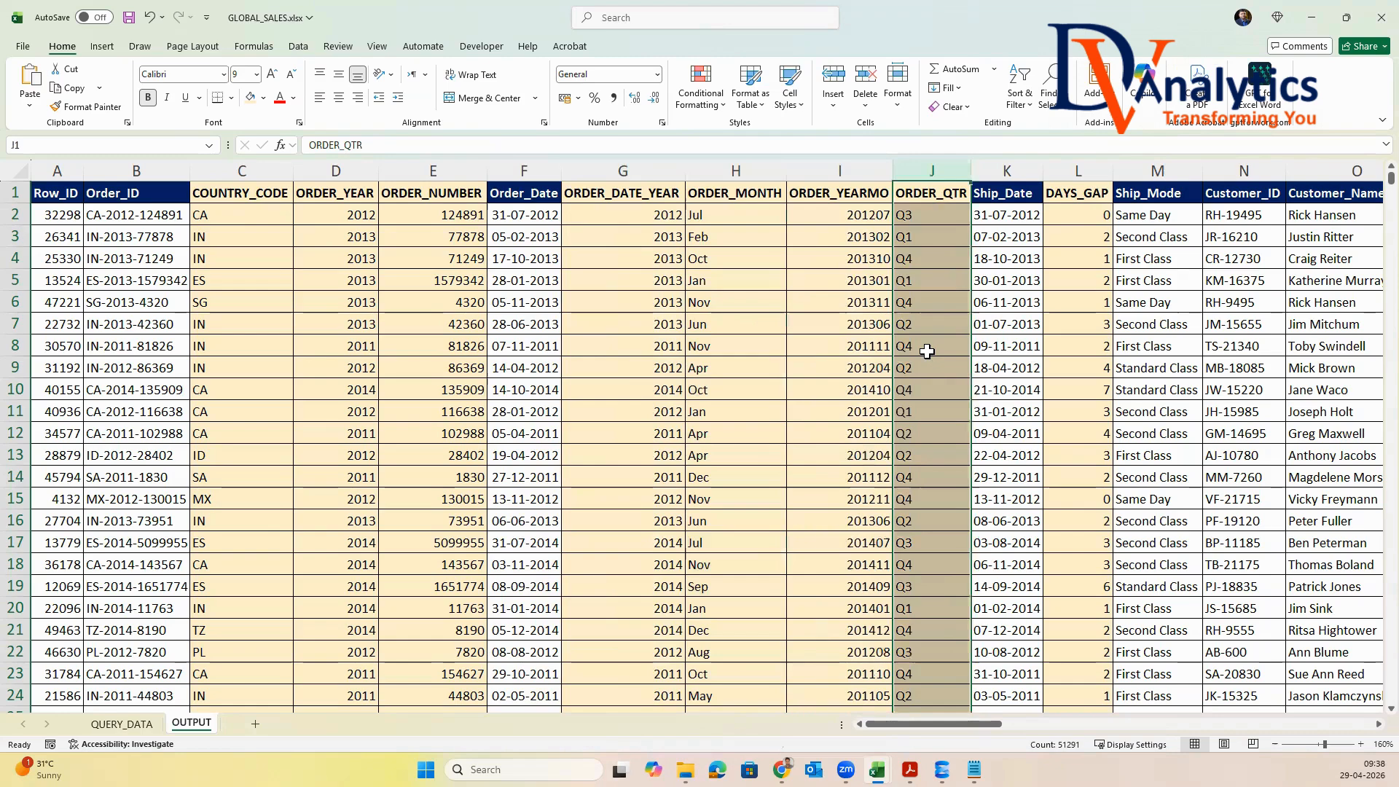
{"action": "left_click_drag", "start_coordinate": [623, 170], "coordinate": [868, 168]}
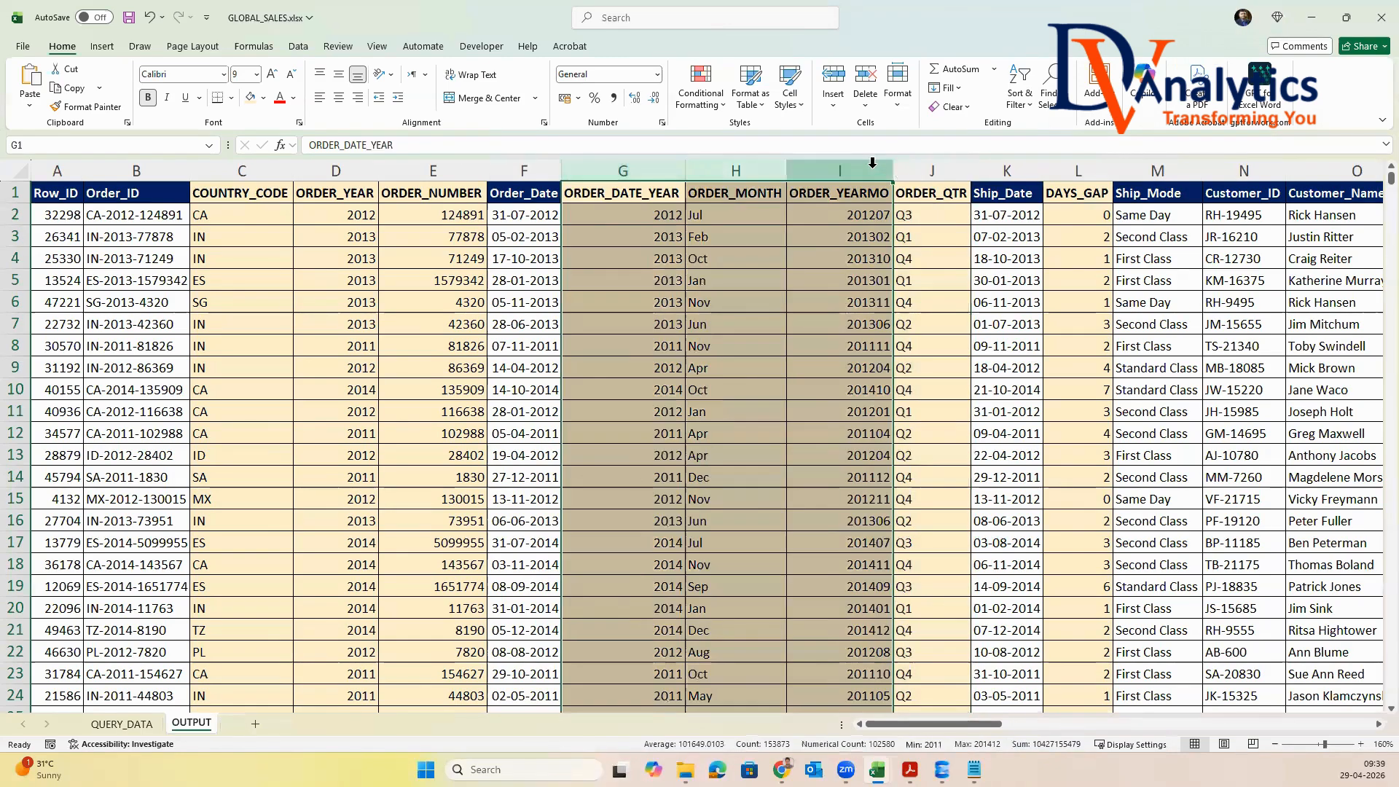
Compare the Order_Date and Ship_Date columns with the derived DAYS_GAP column
{"action": "left_click", "coordinate": [542, 171]}
{"action": "left_click", "coordinate": [1028, 171]}
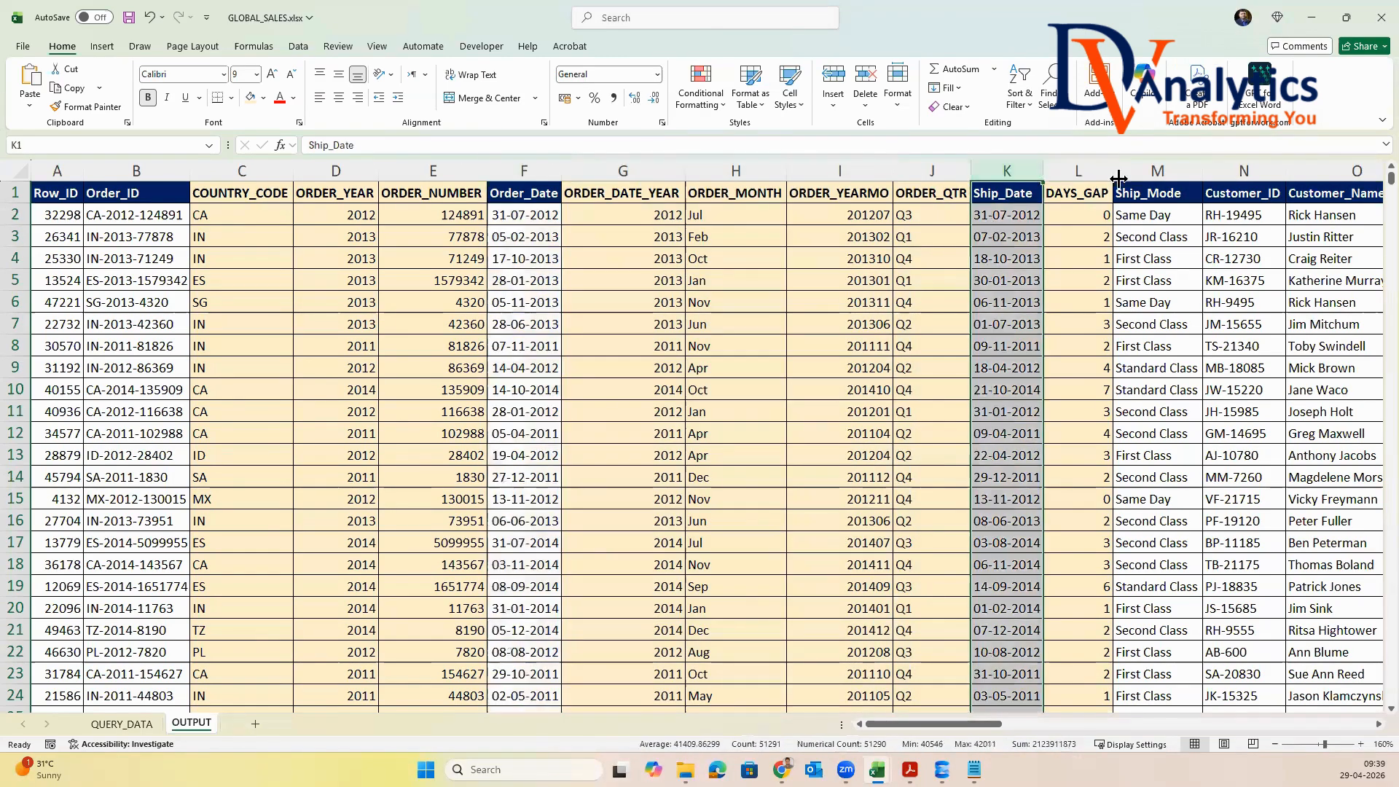
{"action": "left_click", "coordinate": [1092, 171]}
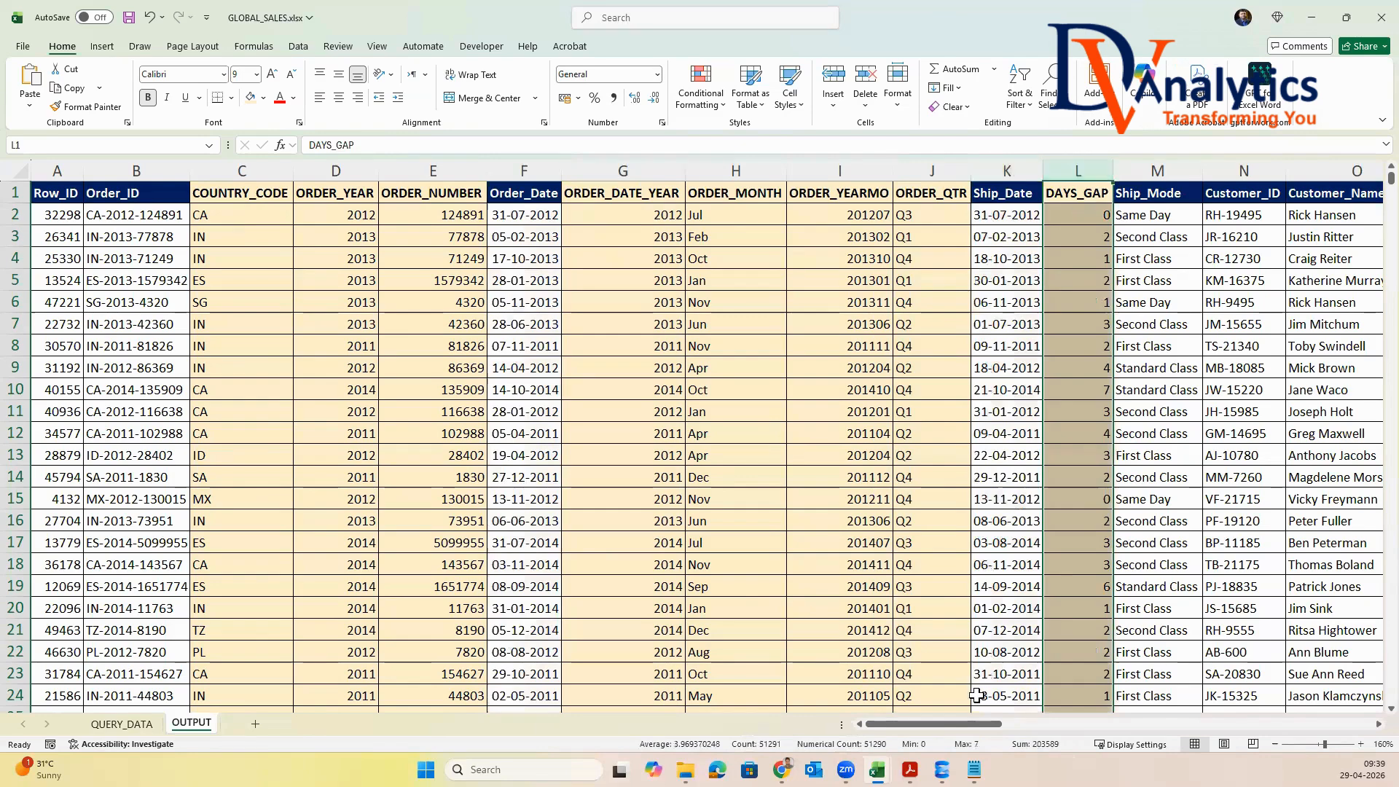
Compare the Customer_Name column on the OUTPUT sheet with the derived CUSTOMER_FNAME and CUSTOMER_LNAME columns
{"action": "left_click_drag", "start_coordinate": [961, 728], "coordinate": [1078, 732]}
{"action": "left_click", "coordinate": [564, 171]}
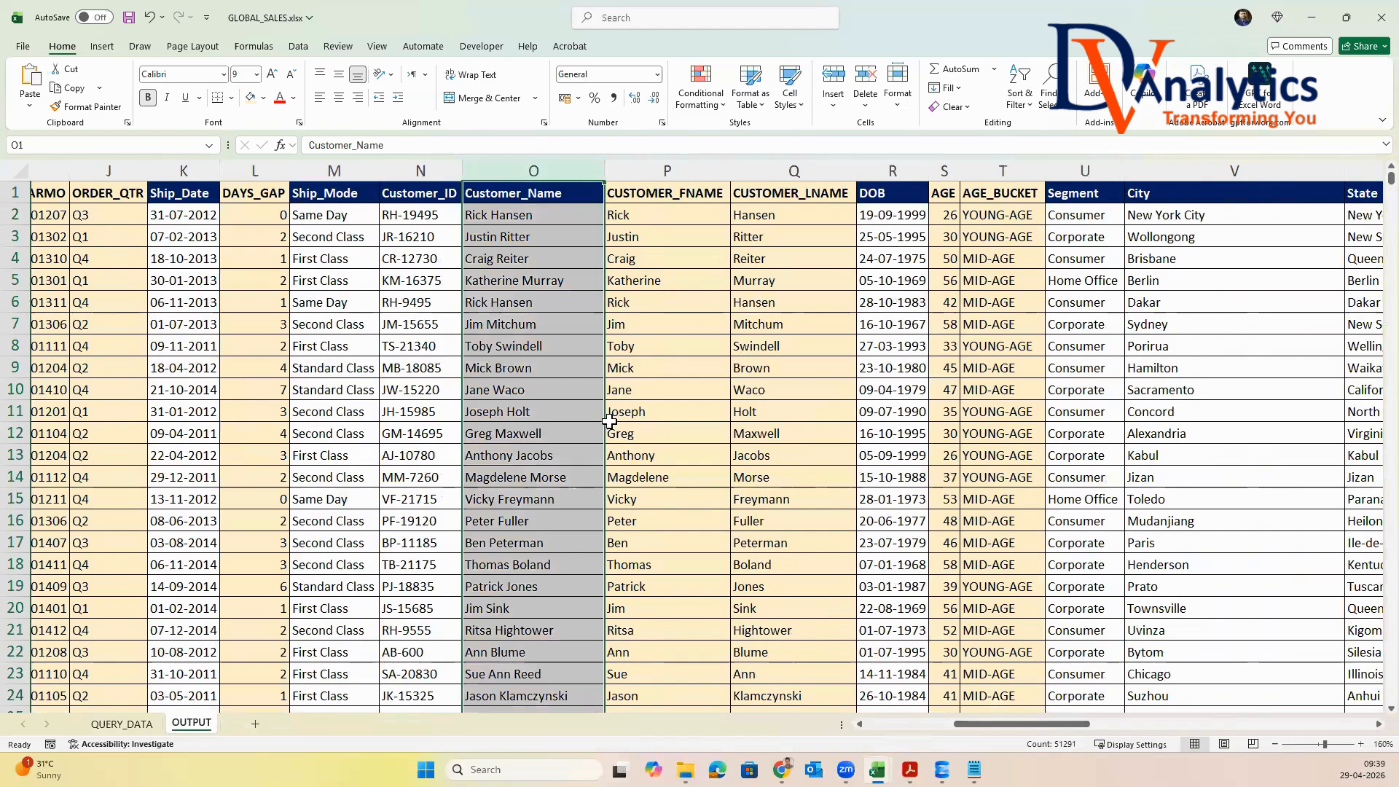
{"action": "left_click", "coordinate": [667, 170]}
{"action": "left_click", "coordinate": [771, 172]}
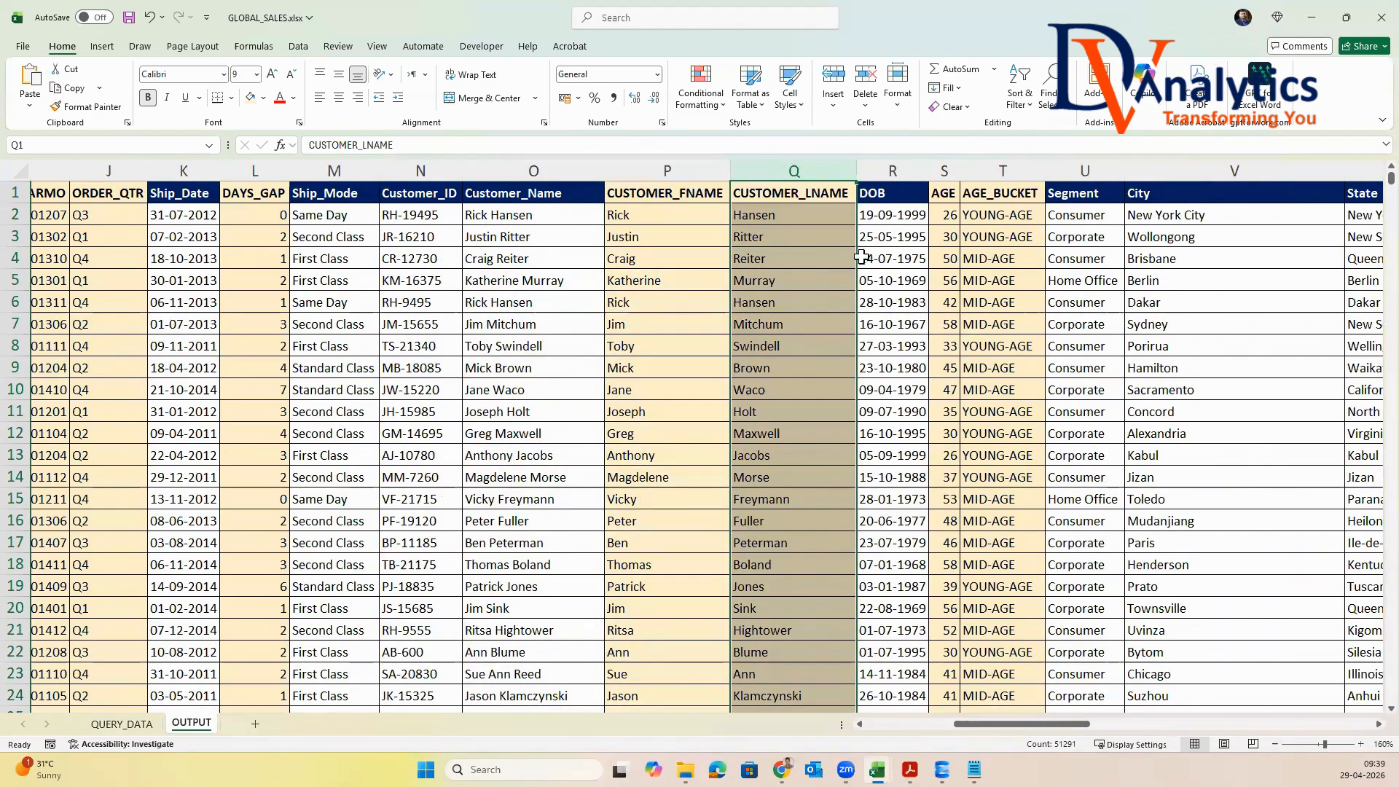
Examine the AGE and AGE_BUCKET columns derived from the DOB column
{"action": "left_click", "coordinate": [893, 170]}
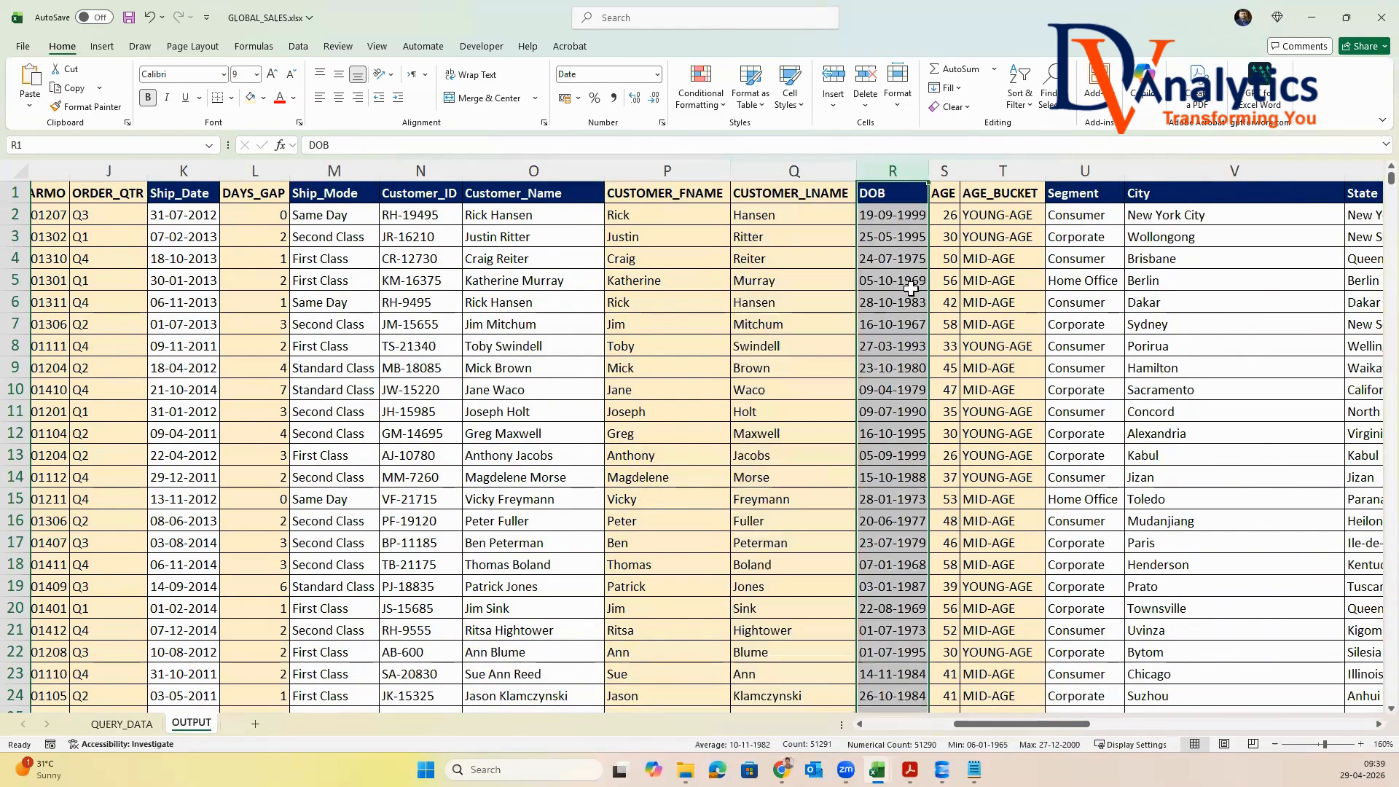
{"action": "left_click", "coordinate": [944, 170]}
{"action": "left_click", "coordinate": [995, 167]}
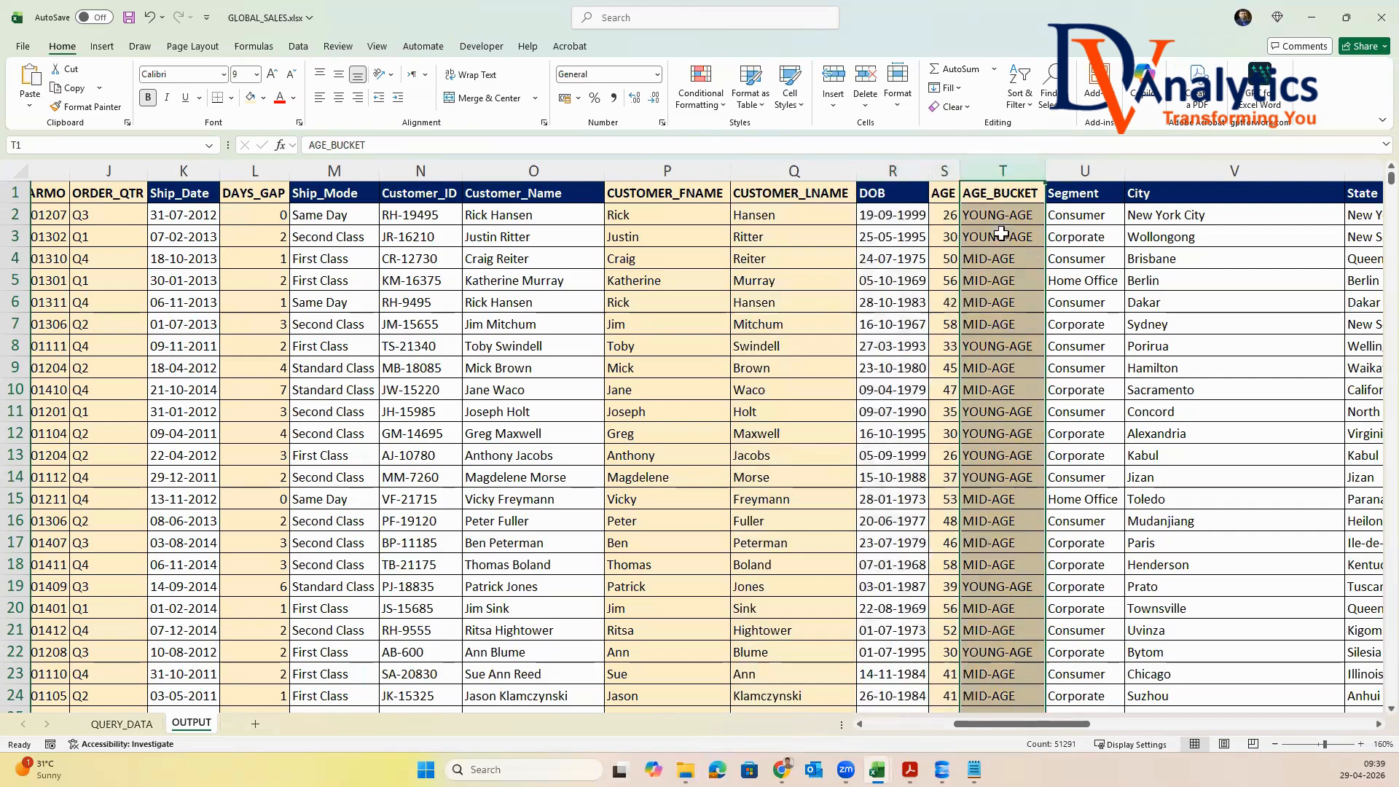
Compare the blanks in the original Postal_Code column with the same rows of the derived Postal_Code column
{"action": "left_click_drag", "start_coordinate": [1049, 724], "coordinate": [1115, 729]}
{"action": "left_click", "coordinate": [823, 171]}
{"action": "left_click_drag", "start_coordinate": [838, 237], "coordinate": [837, 368]}
{"action": "left_click_drag", "start_coordinate": [913, 232], "coordinate": [914, 368]}
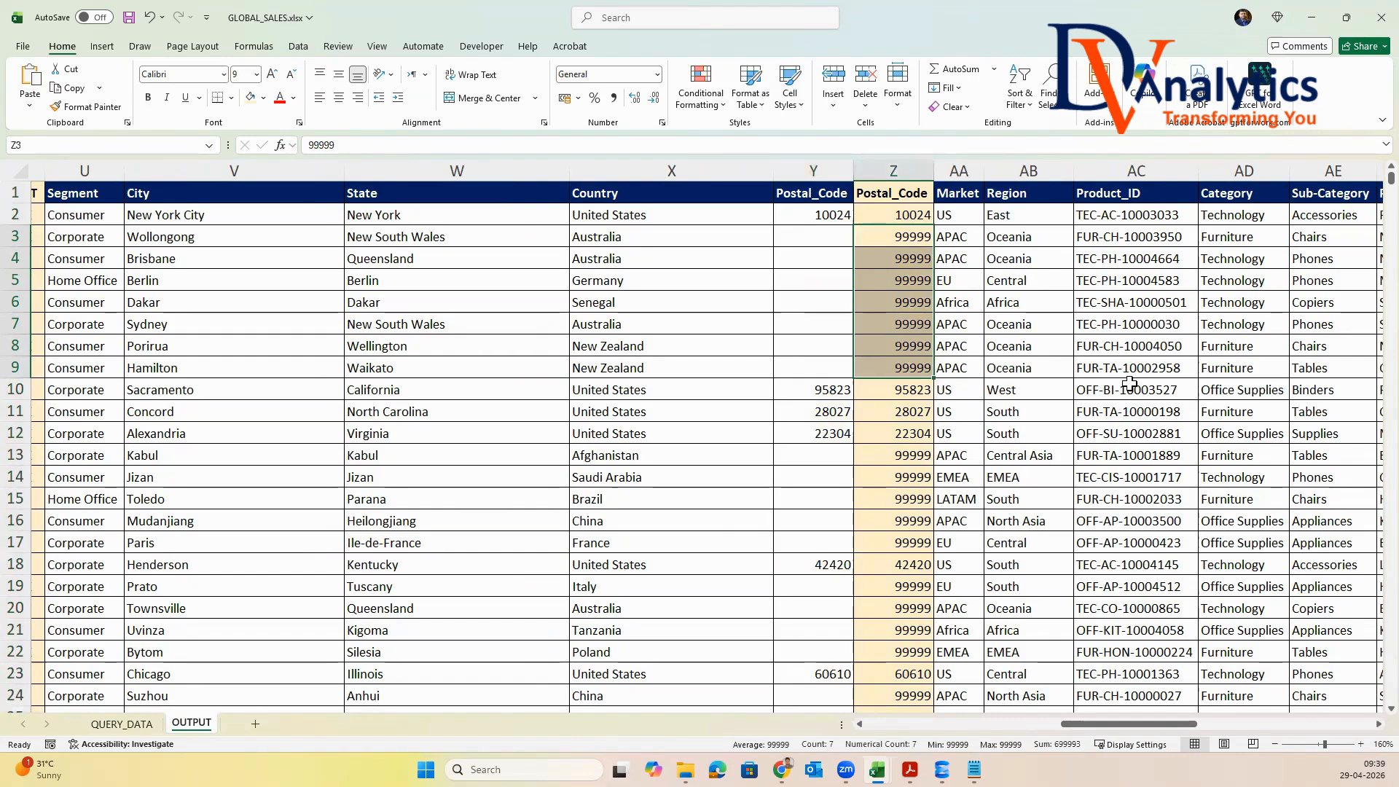
Compare the Sales and Discount columns with the derived DISCOUNTED_AMOUNT column
{"action": "left_click_drag", "start_coordinate": [1084, 720], "coordinate": [1259, 720]}
{"action": "left_click", "coordinate": [542, 170]}
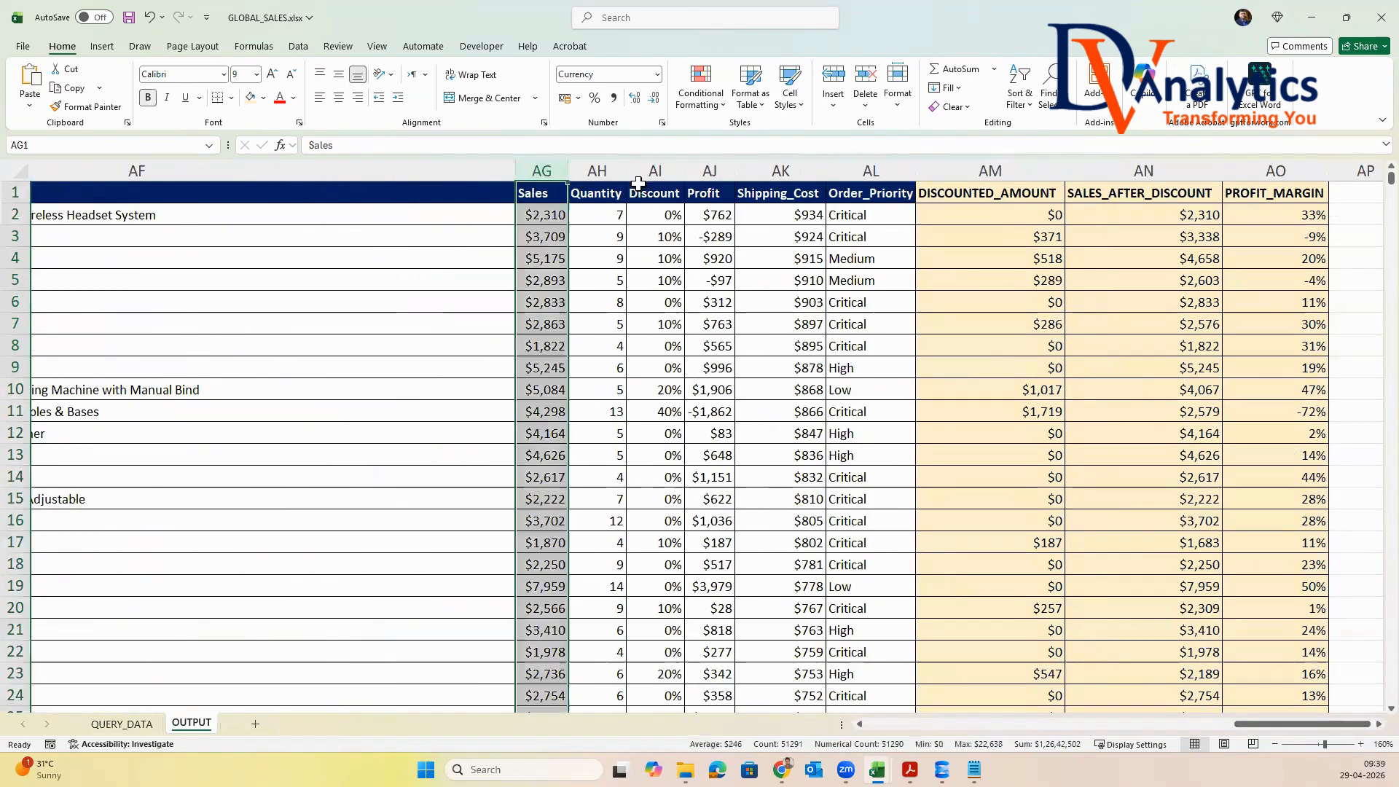
{"action": "left_click", "coordinate": [655, 171]}
{"action": "left_click", "coordinate": [1027, 172]}
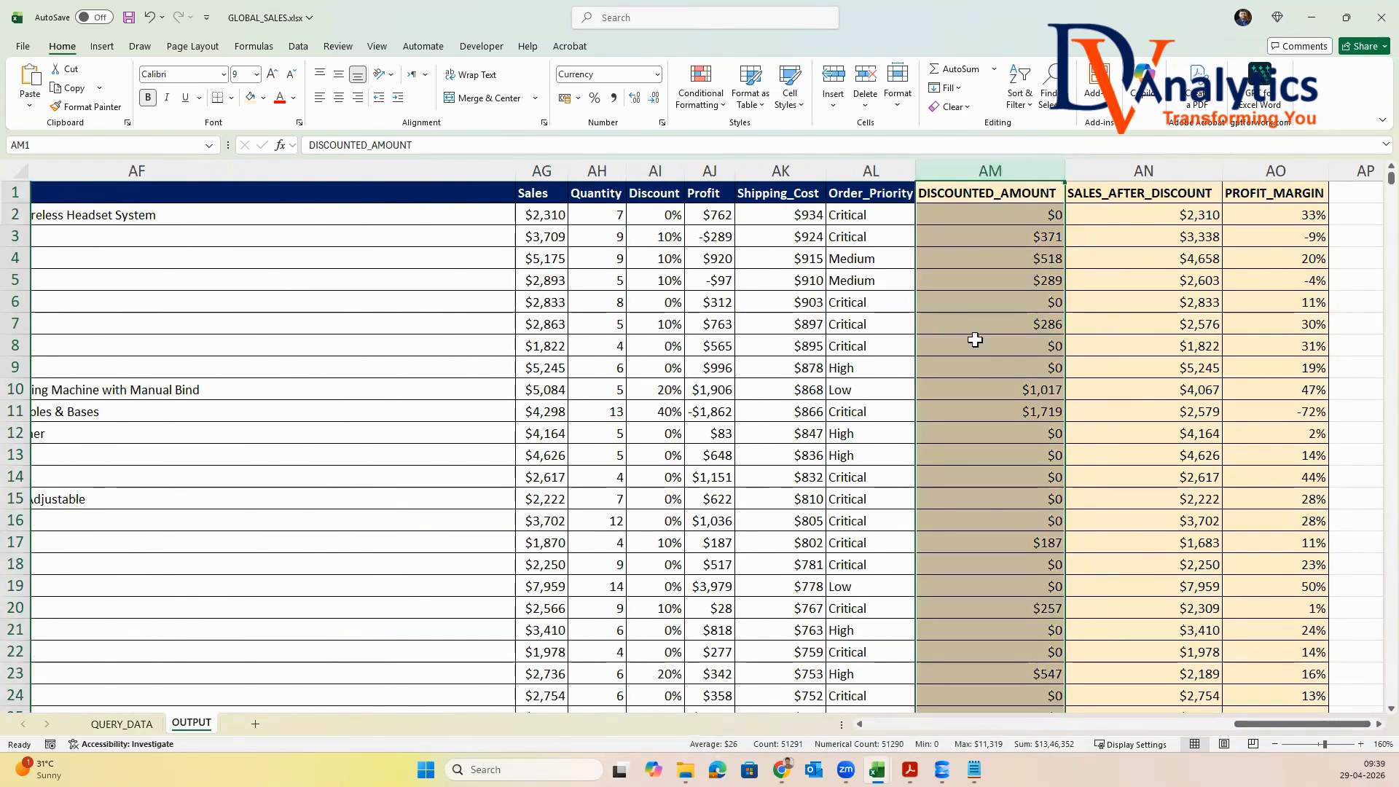
{"action": "left_click", "coordinate": [538, 172]}
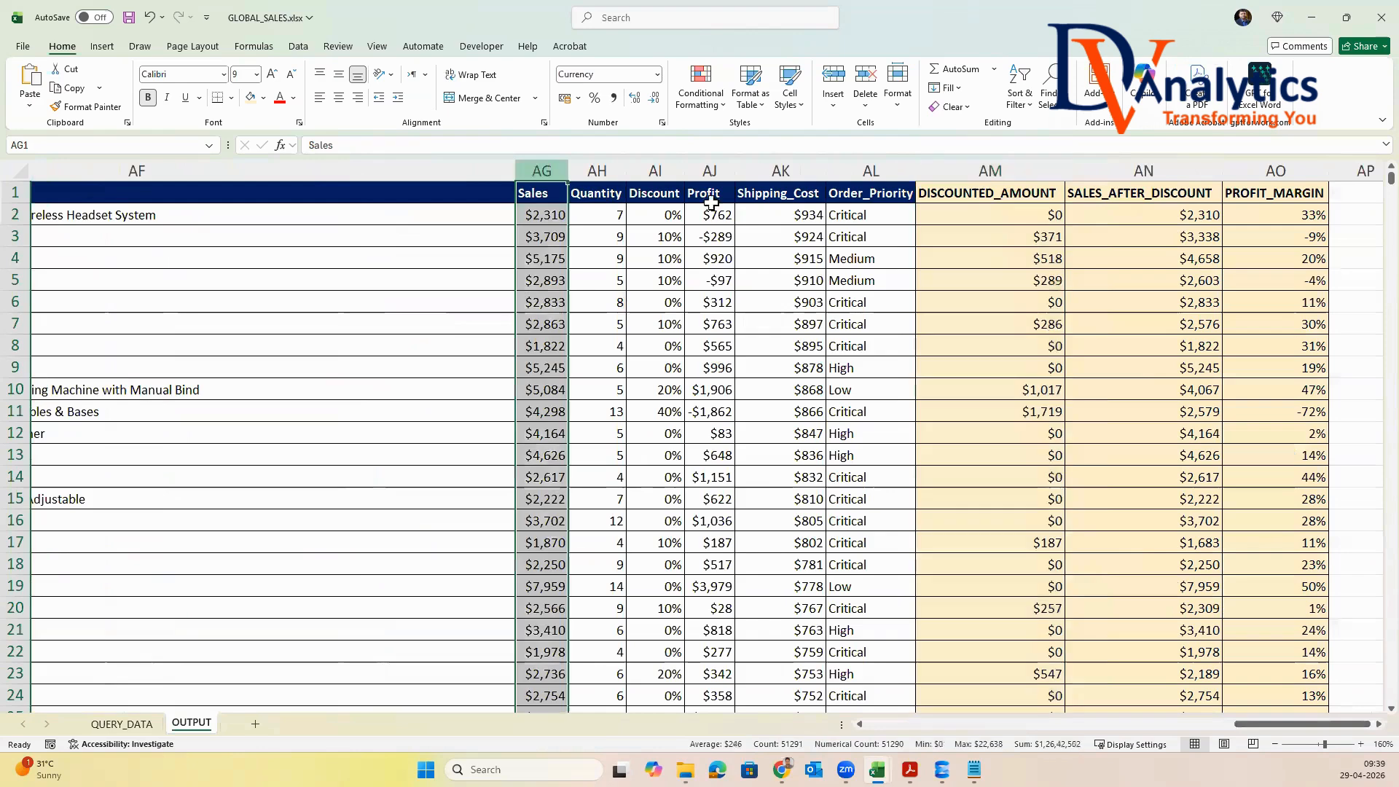
{"action": "left_click", "coordinate": [665, 170]}
{"action": "left_click", "coordinate": [983, 171]}
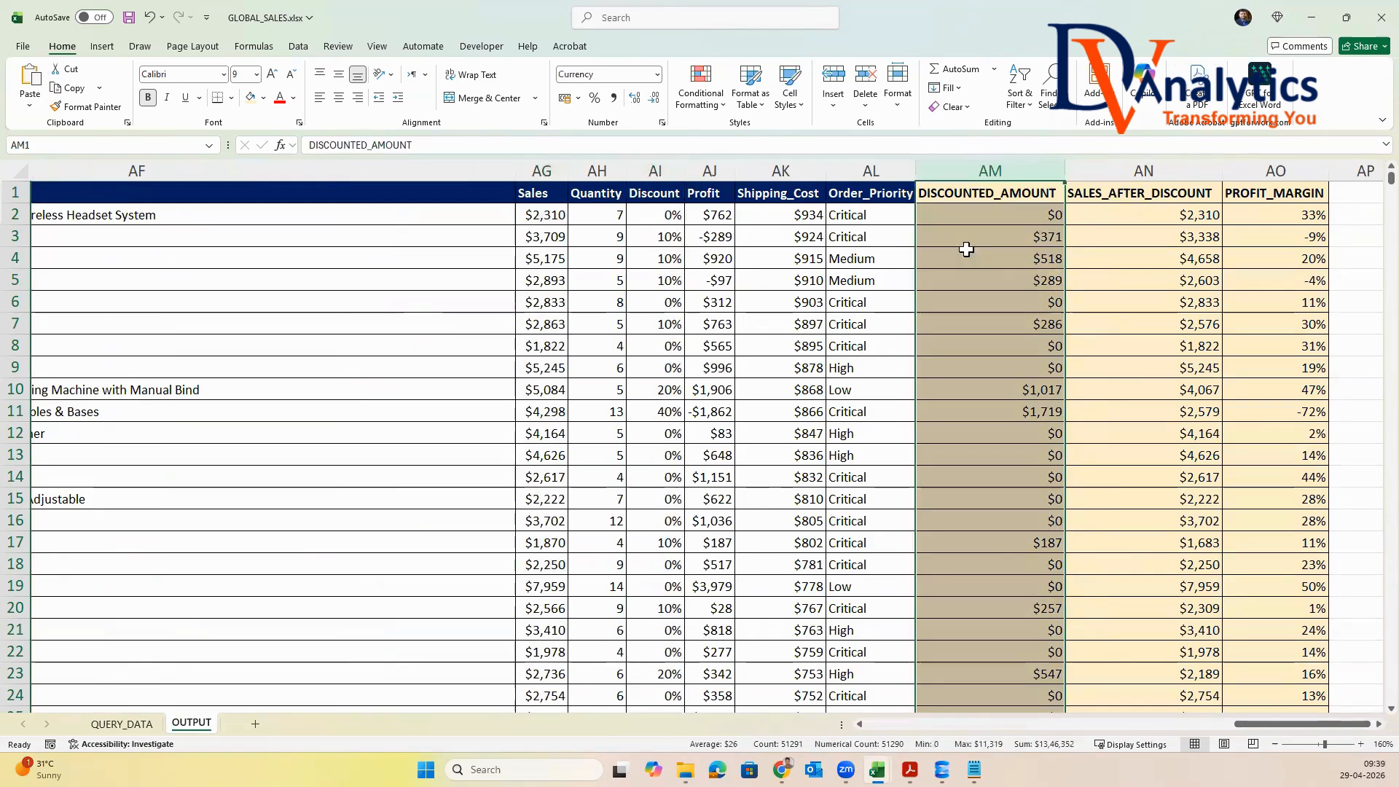
Examine how SALES_AFTER_DISCOUNT is derived from the Sales and DISCOUNTED_AMOUNT columns
{"action": "left_click", "coordinate": [541, 171]}
{"action": "left_click", "coordinate": [989, 169]}
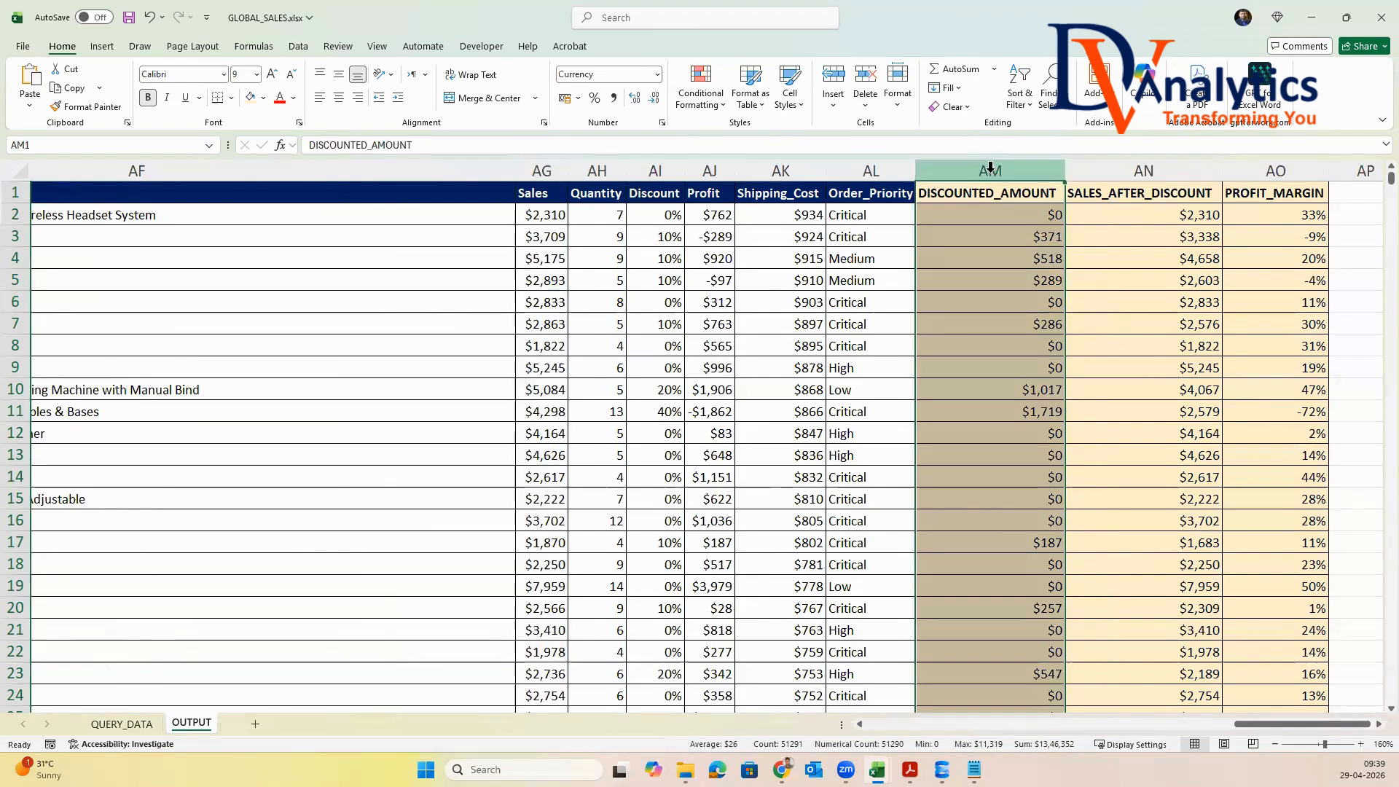
{"action": "left_click", "coordinate": [1114, 174]}
{"action": "left_click", "coordinate": [1162, 215]}
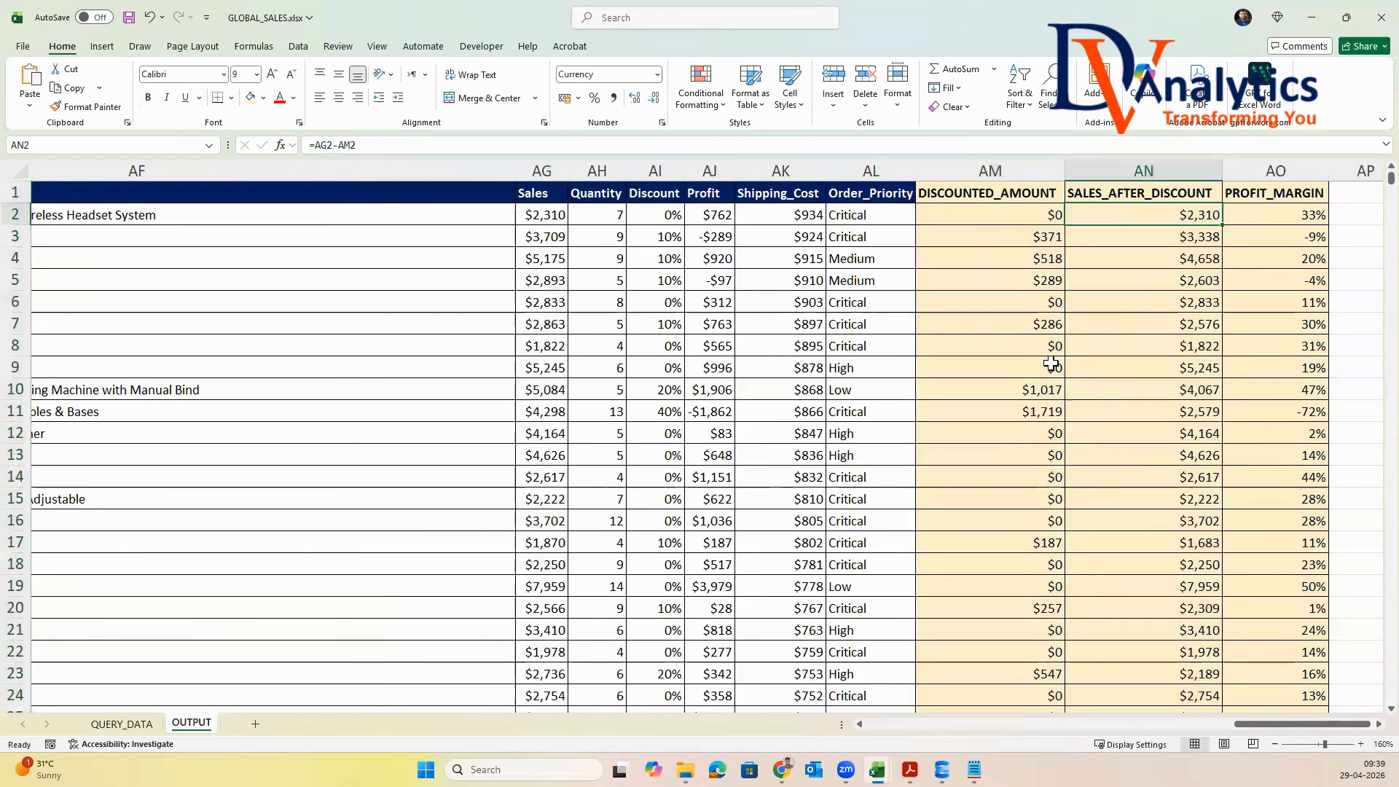
Examine how the first PROFIT_MARGIN value is derived from Profit and SALES_AFTER_DISCOUNT
{"action": "left_click", "coordinate": [720, 215]}
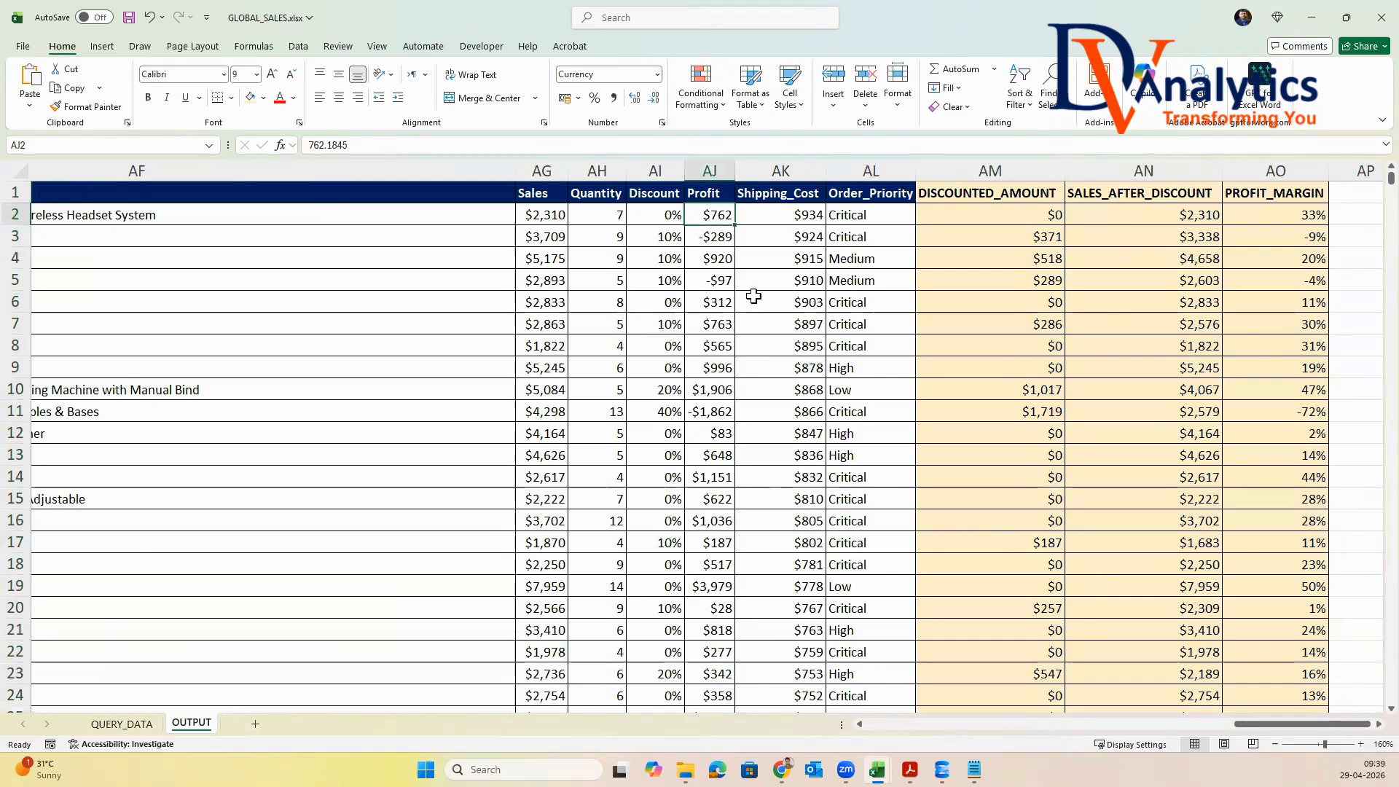
{"action": "left_click", "coordinate": [1162, 216]}
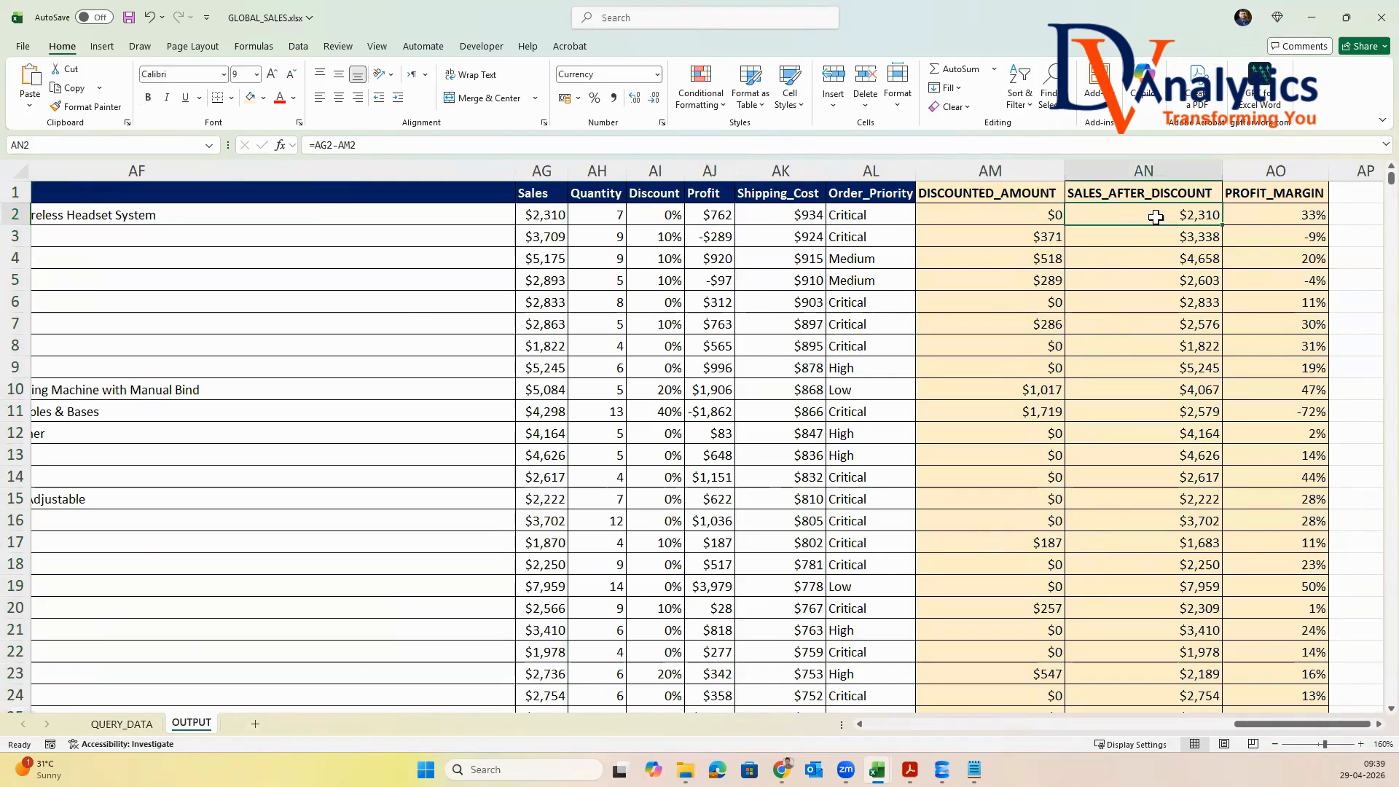
{"action": "left_click", "coordinate": [1312, 213]}
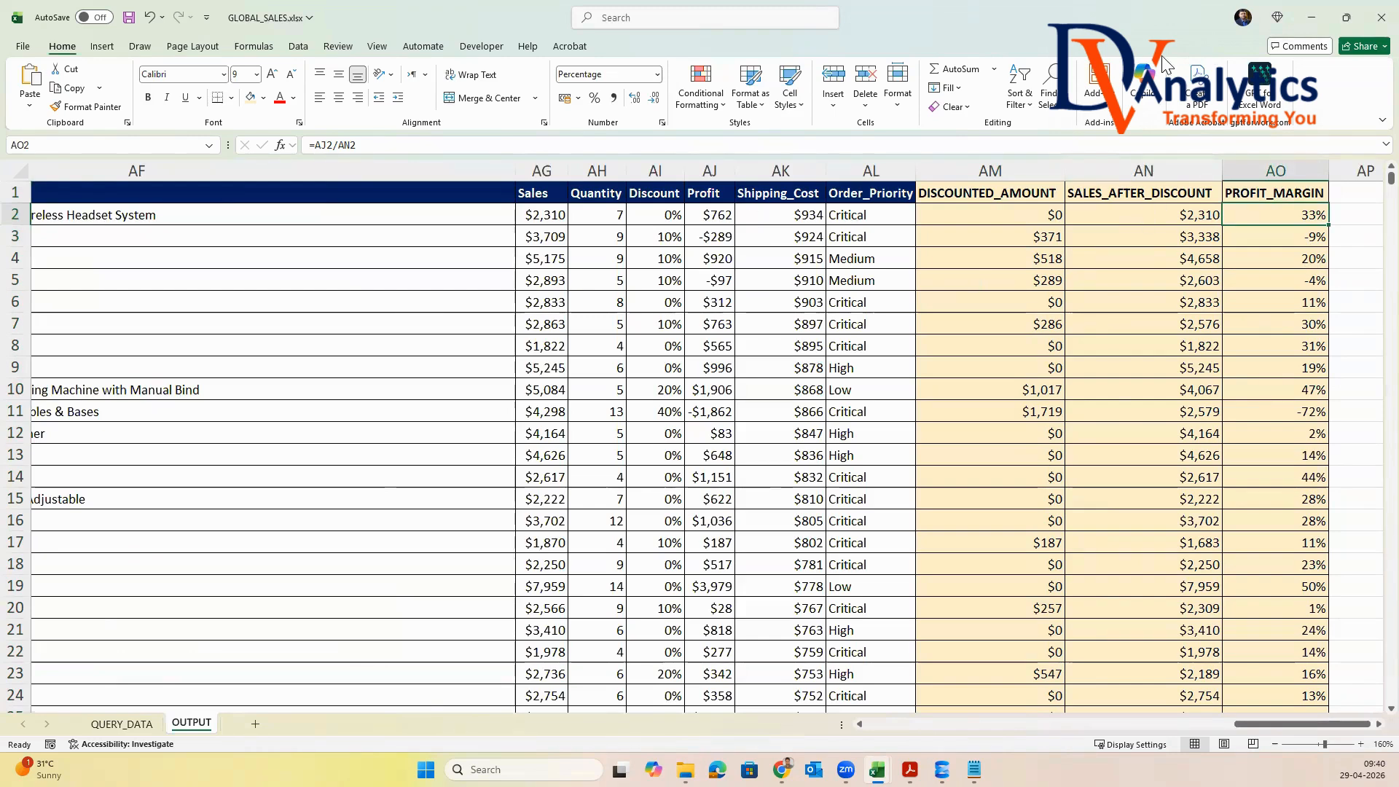
Save and close GLOBAL_SALES.xlsx, and switch to the a8.Power Query Data folder in File Explorer
{"action": "left_click", "coordinate": [1380, 17]}
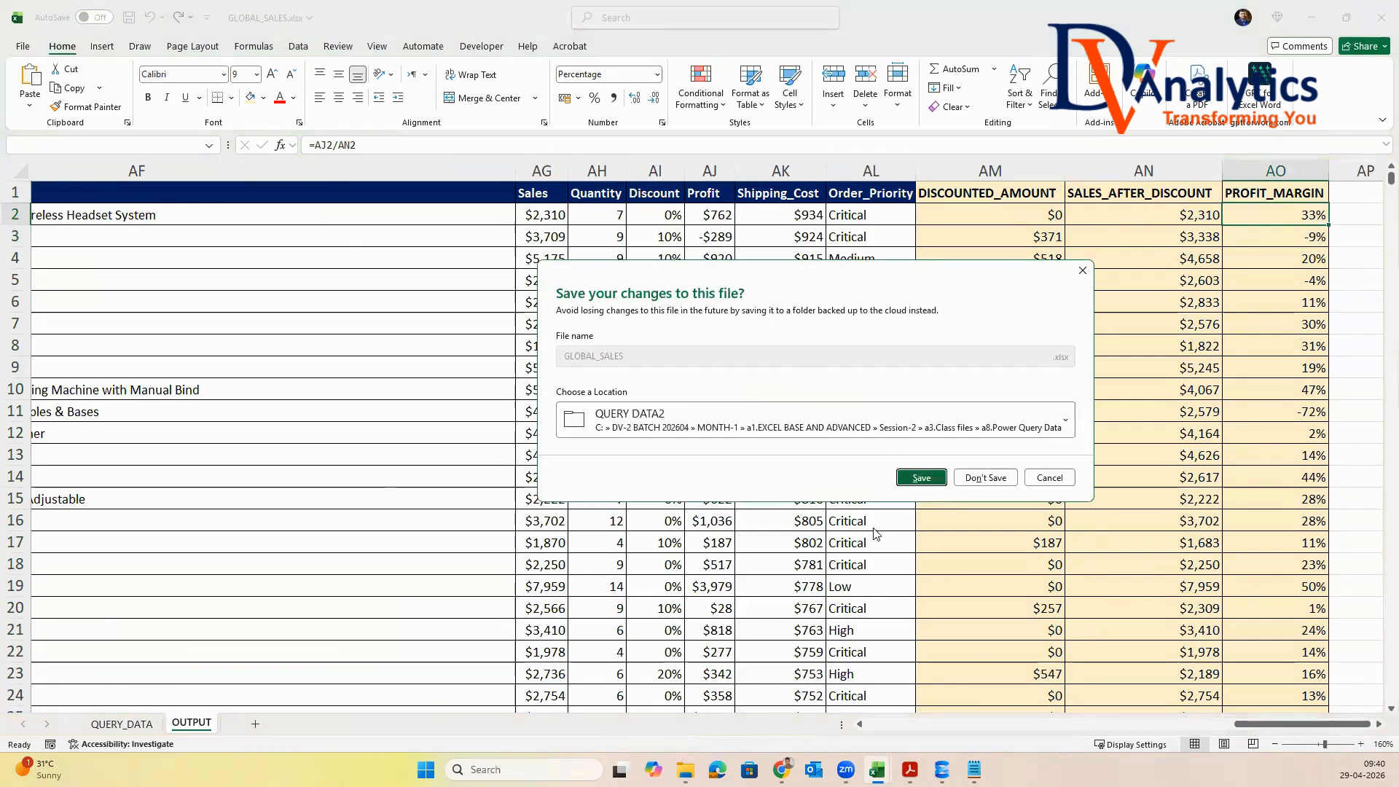
{"action": "left_click", "coordinate": [921, 478]}
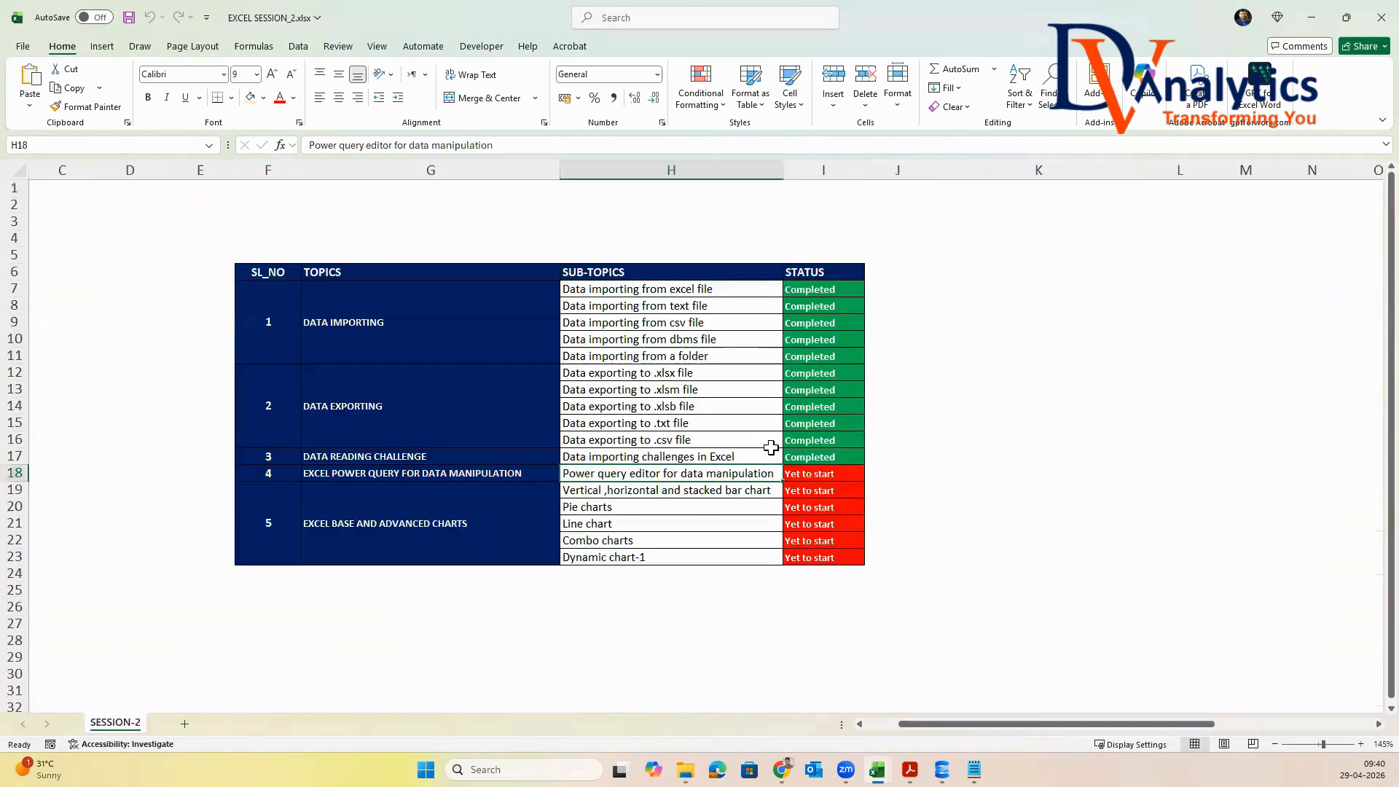
{"action": "left_click", "coordinate": [1303, 23]}
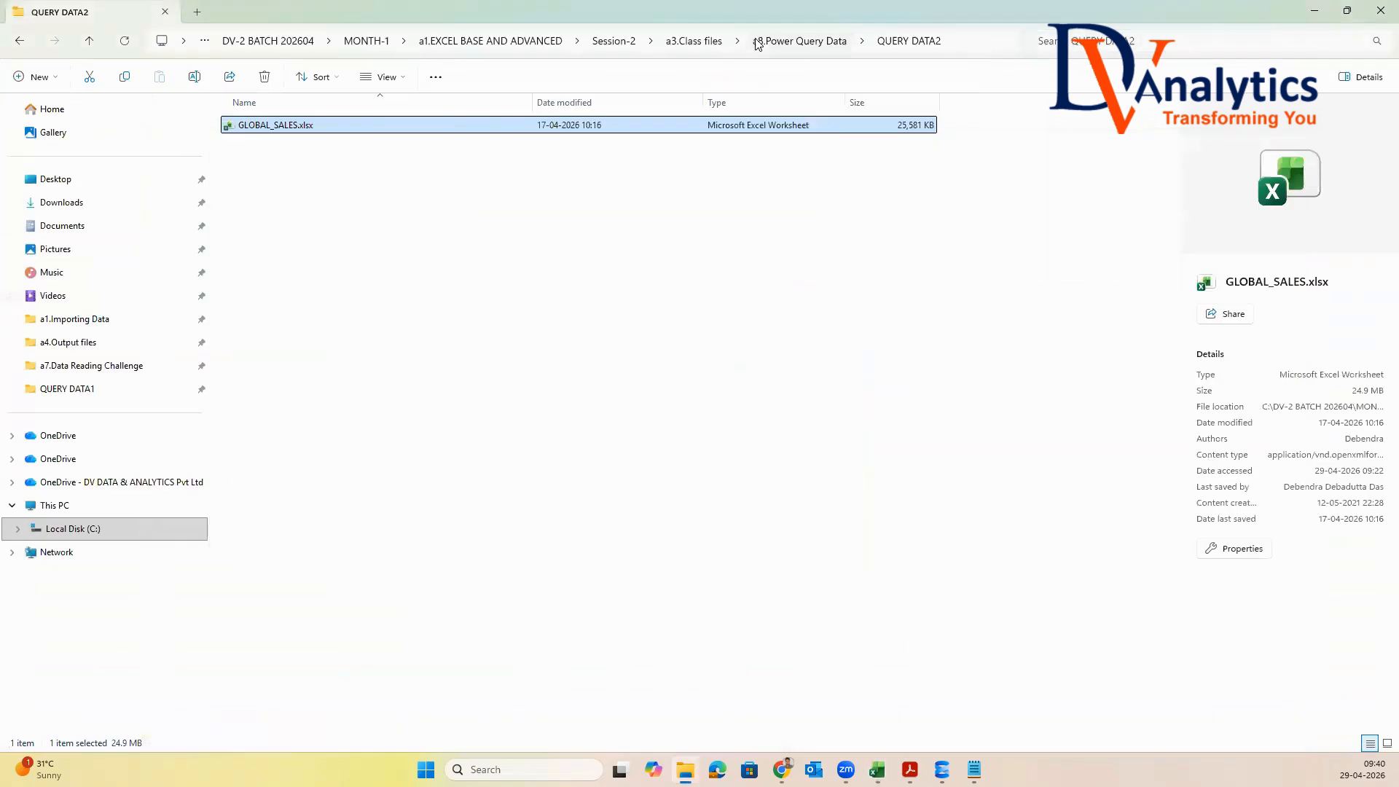
{"action": "left_click", "coordinate": [762, 42]}
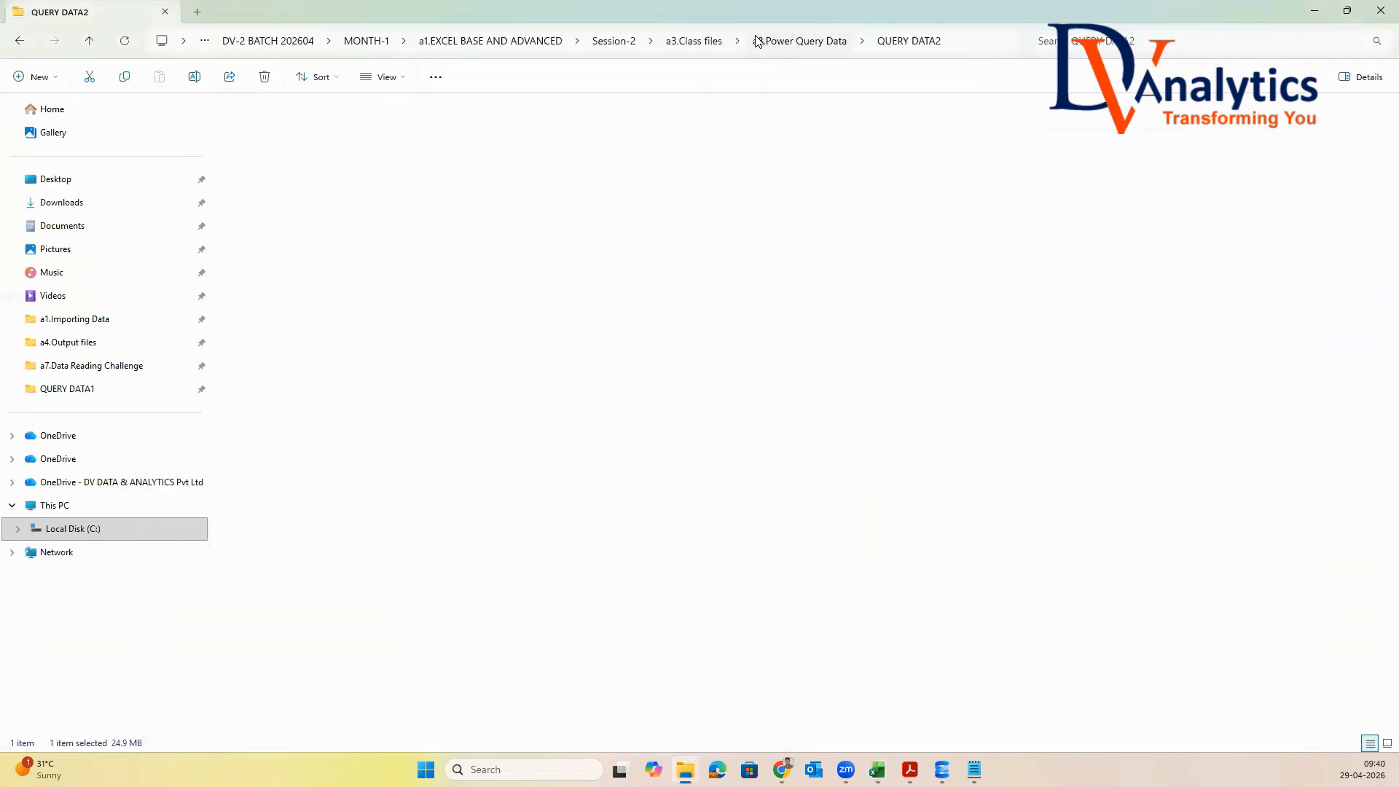
Create a new Excel workbook in the a8.Power Query Data folder, named POWER DEAXMPLE-2.xlsx
{"action": "right_click", "coordinate": [247, 238]}
{"action": "mouse_move", "coordinate": [294, 333]}
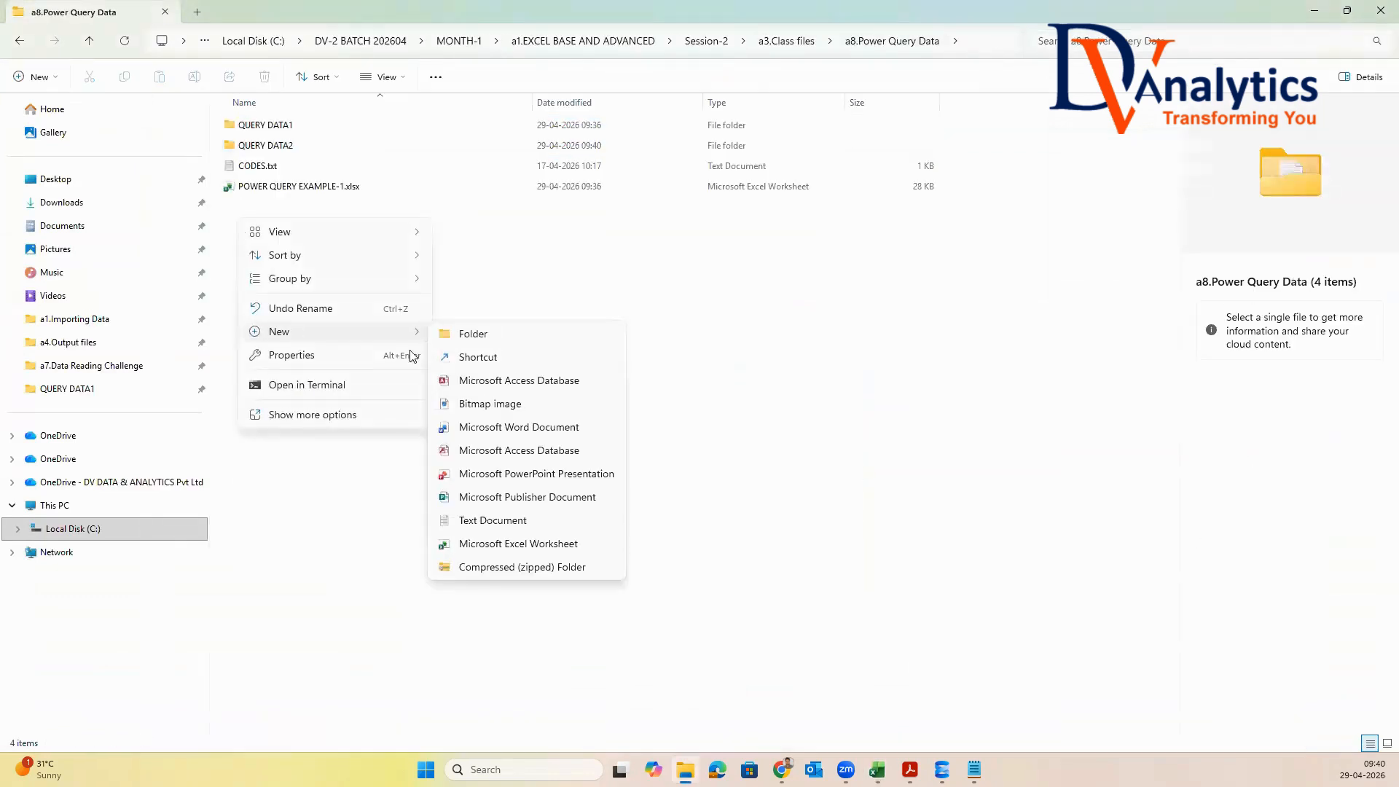
{"action": "left_click", "coordinate": [515, 544]}
{"action": "type", "text": "POWER DEAXM,PLAE.xlsx"}
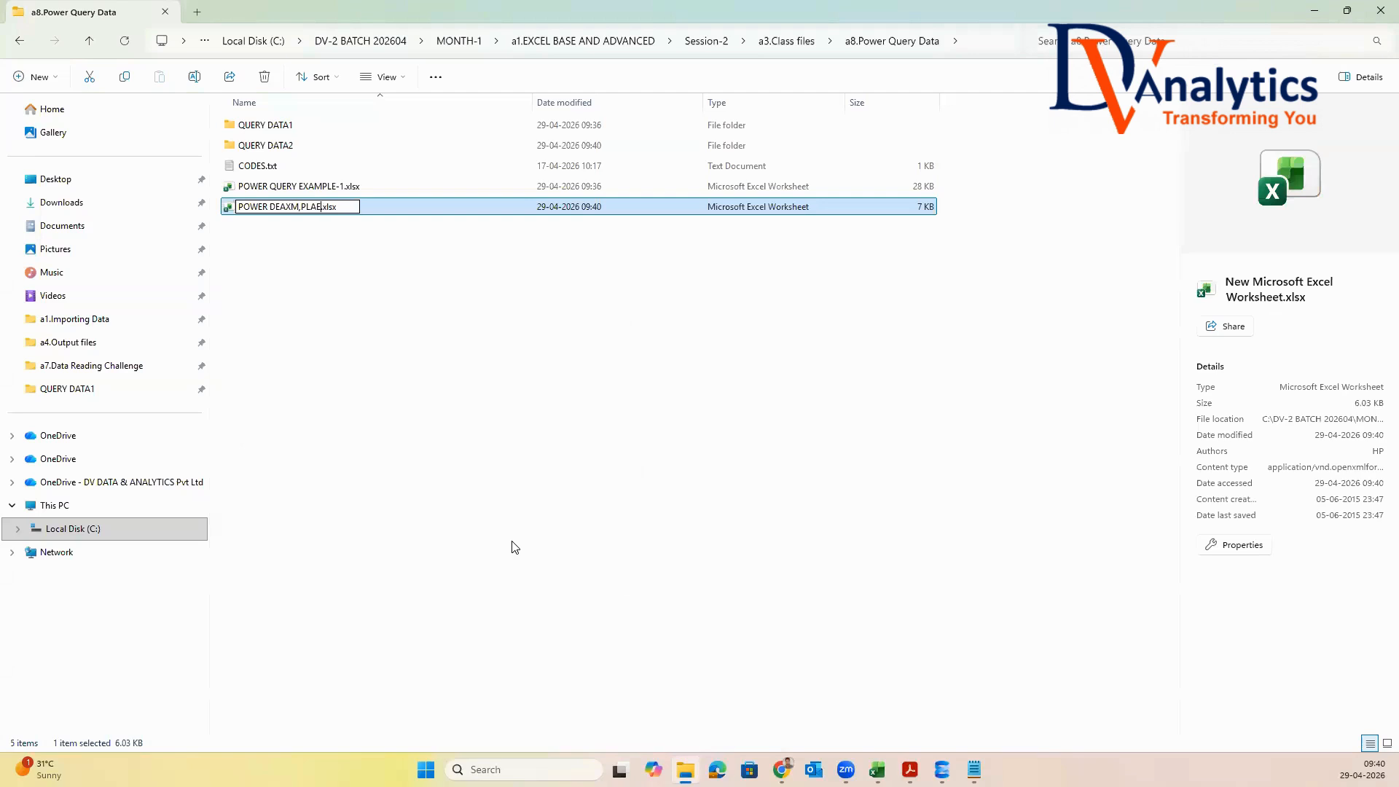
{"action": "key", "text": "BackSpace"}
{"action": "key", "text": "BackSpace"}
{"action": "key", "text": "BackSpace"}
{"action": "type", "text": "PLE-2"}
{"action": "left_click", "coordinate": [402, 415]}
Rename the new workbook as POWER QUERY EAXMPLE-2.xlsx
{"action": "left_click", "coordinate": [304, 210]}
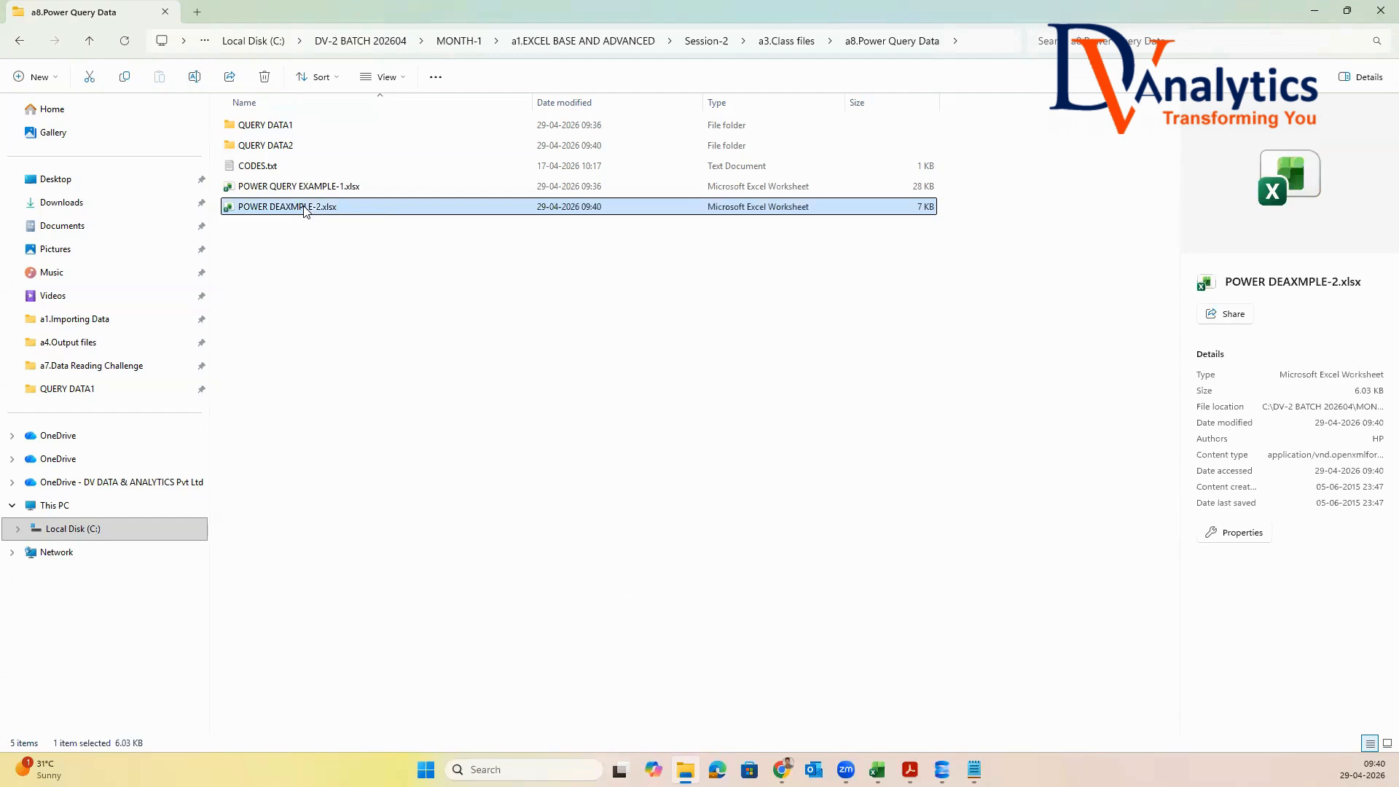
{"action": "right_click", "coordinate": [305, 210]}
{"action": "left_click", "coordinate": [430, 235]}
{"action": "left_click", "coordinate": [276, 209]}
{"action": "key", "text": "BackSpace"}
{"action": "type", "text": "QUERY"}
{"action": "left_click", "coordinate": [338, 286]}
Open POWER QUERY EAXMPLE-2.xlsx and import the Excel workbook GLOBAL_SALES.xlsx from the QUERY DATA2 folder
{"action": "left_click", "coordinate": [331, 212]}
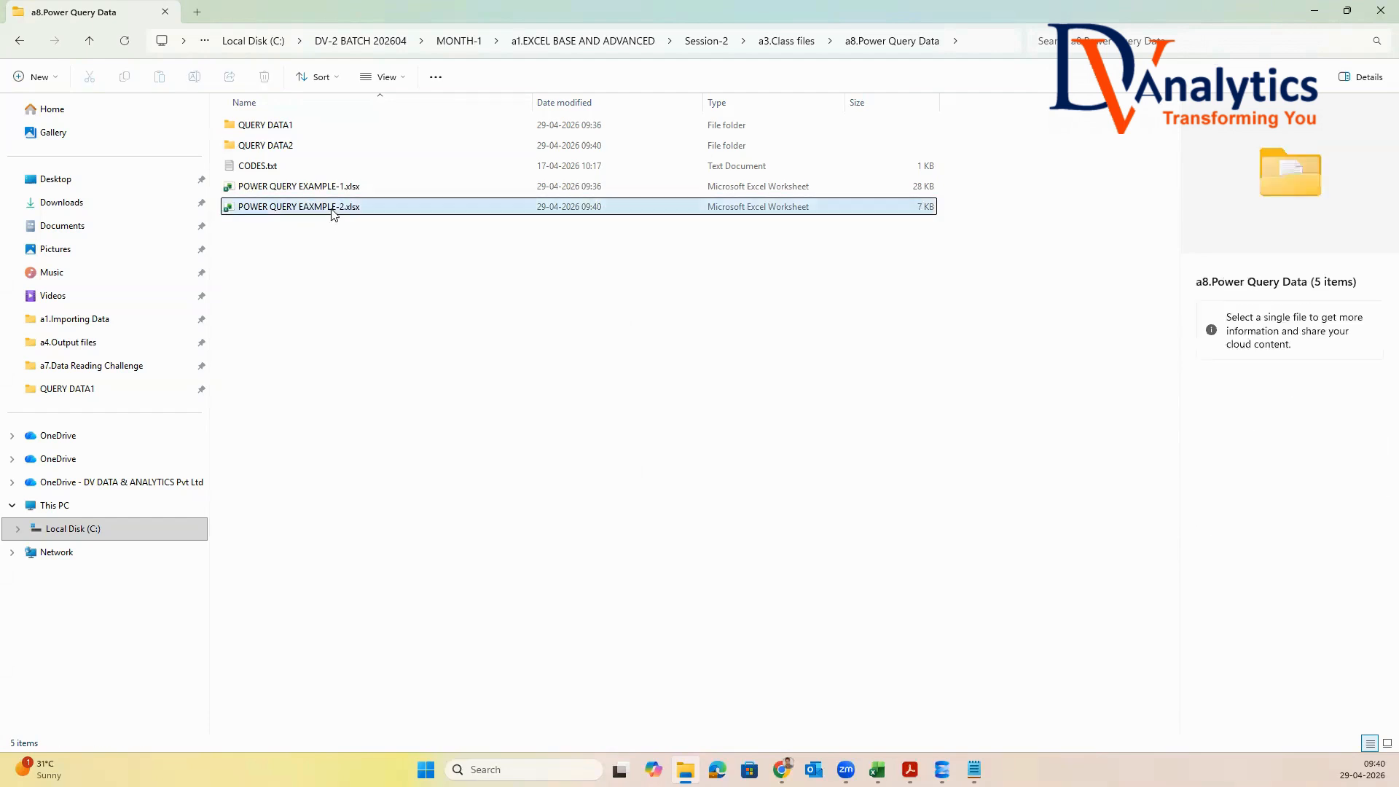
{"action": "key", "text": "alt+Tab"}
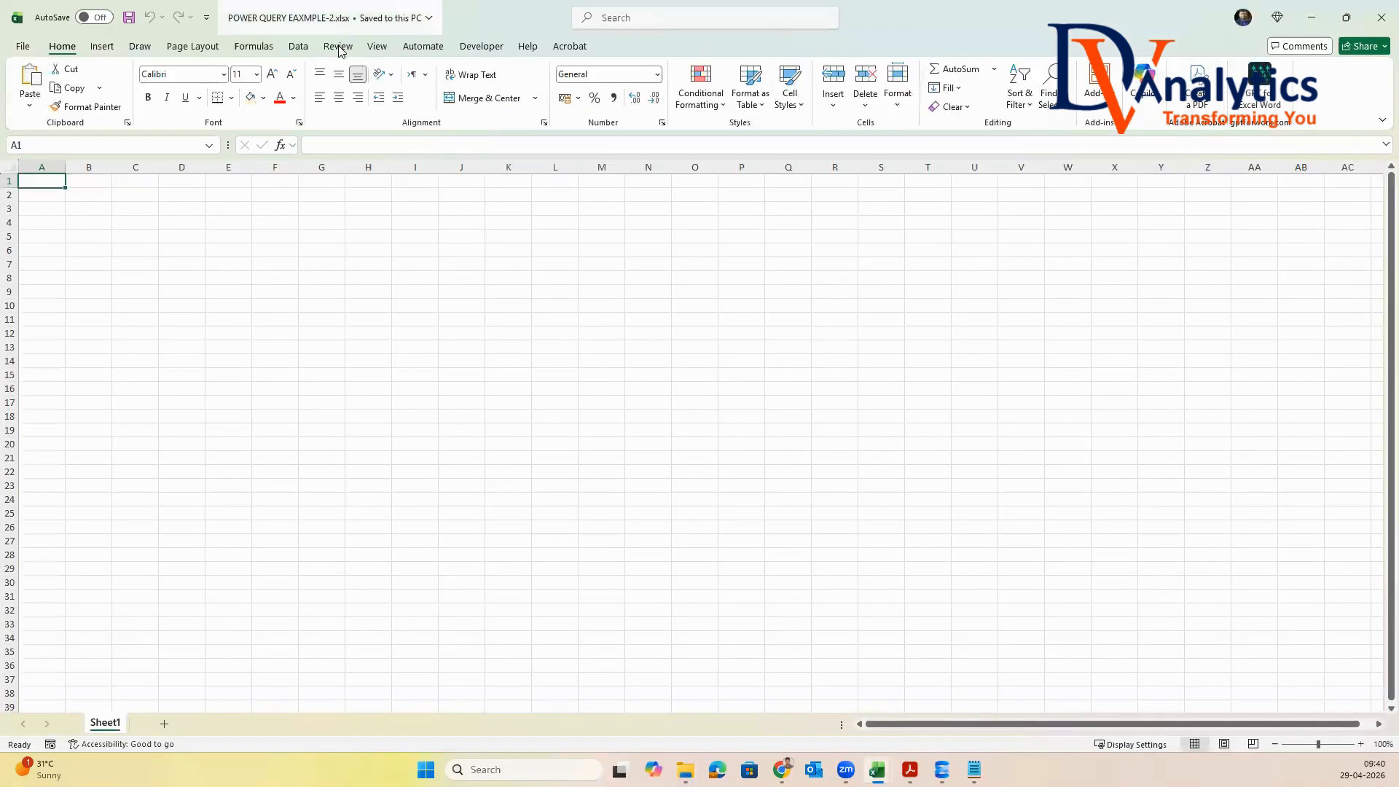
{"action": "left_click", "coordinate": [301, 47]}
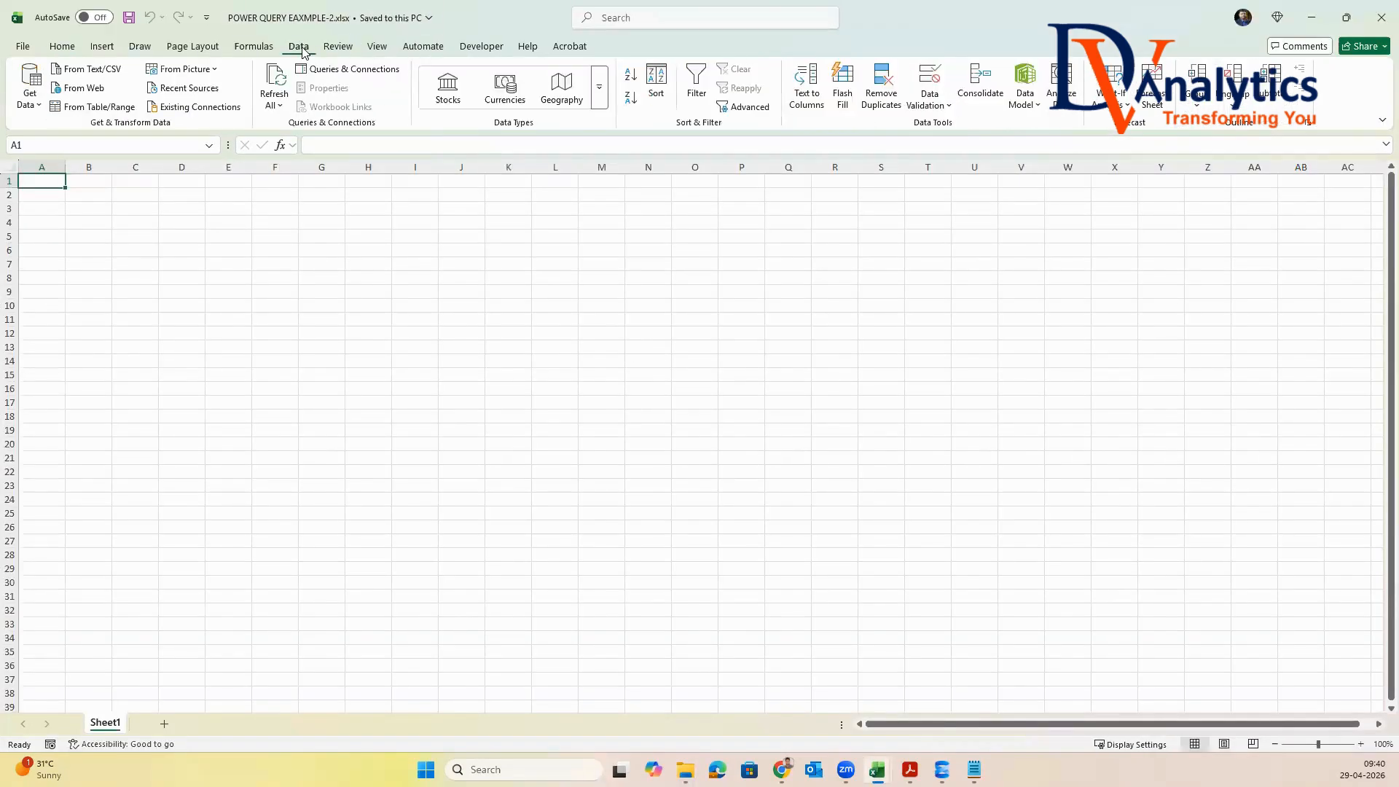
{"action": "left_click", "coordinate": [30, 102]}
{"action": "mouse_move", "coordinate": [73, 161]}
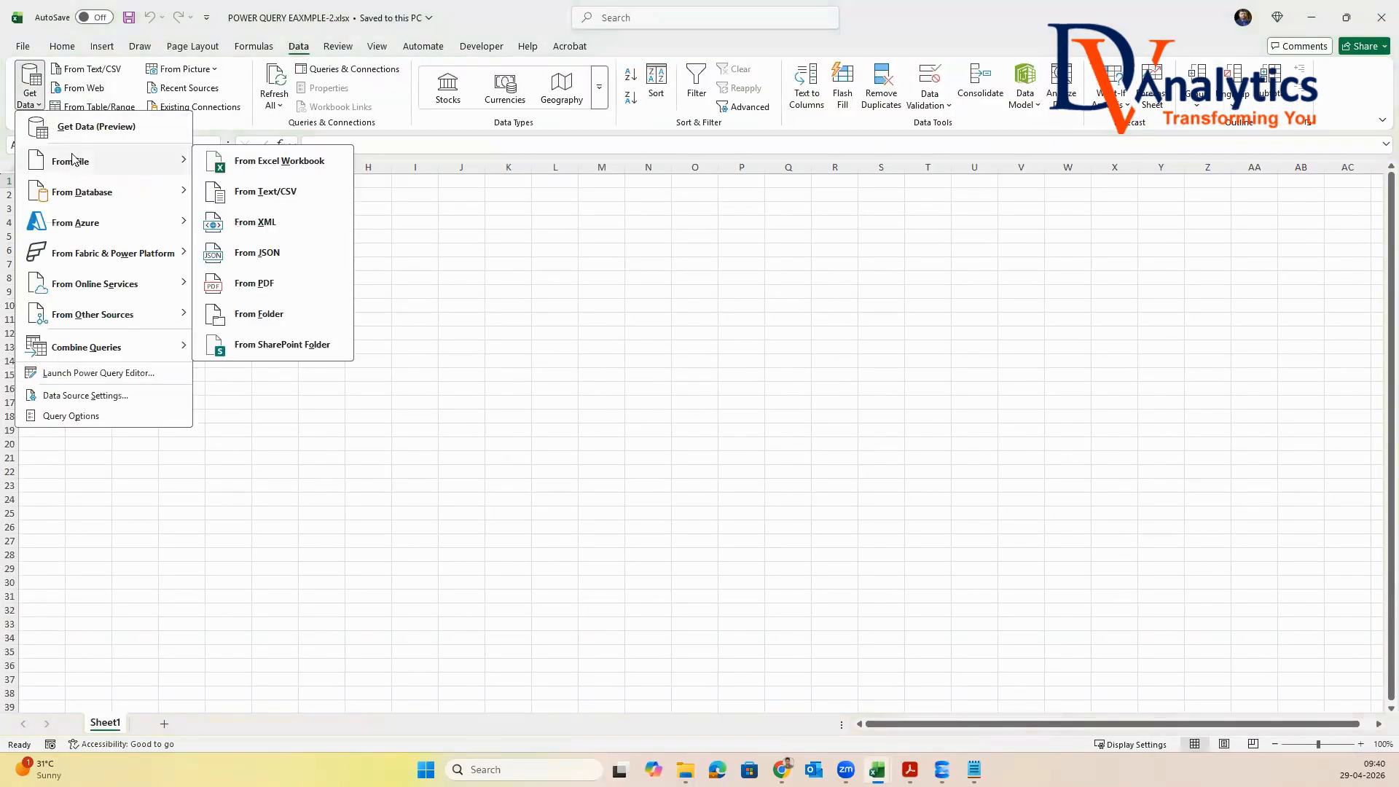
{"action": "left_click", "coordinate": [256, 163]}
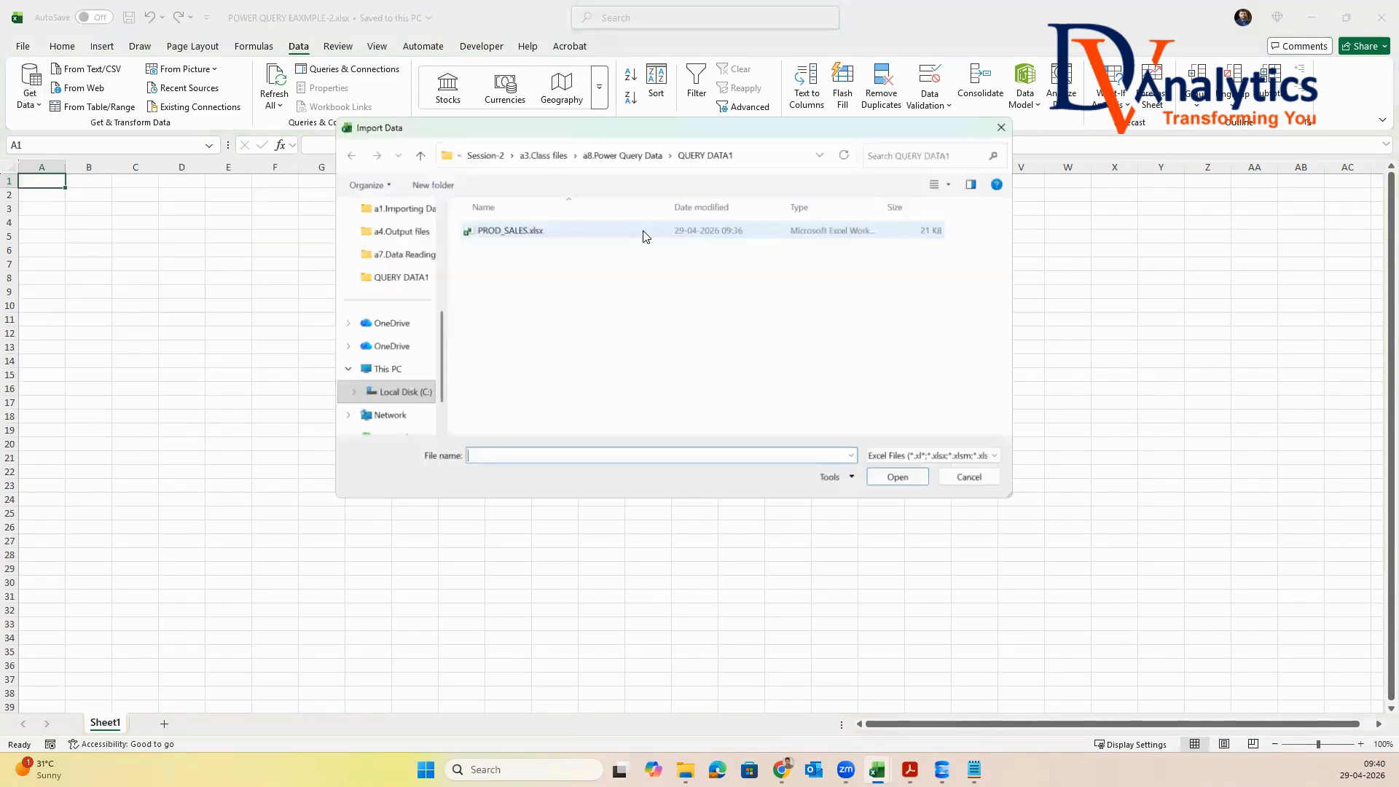
{"action": "left_click", "coordinate": [639, 151]}
{"action": "double_click", "coordinate": [523, 250]}
{"action": "left_click", "coordinate": [523, 230]}
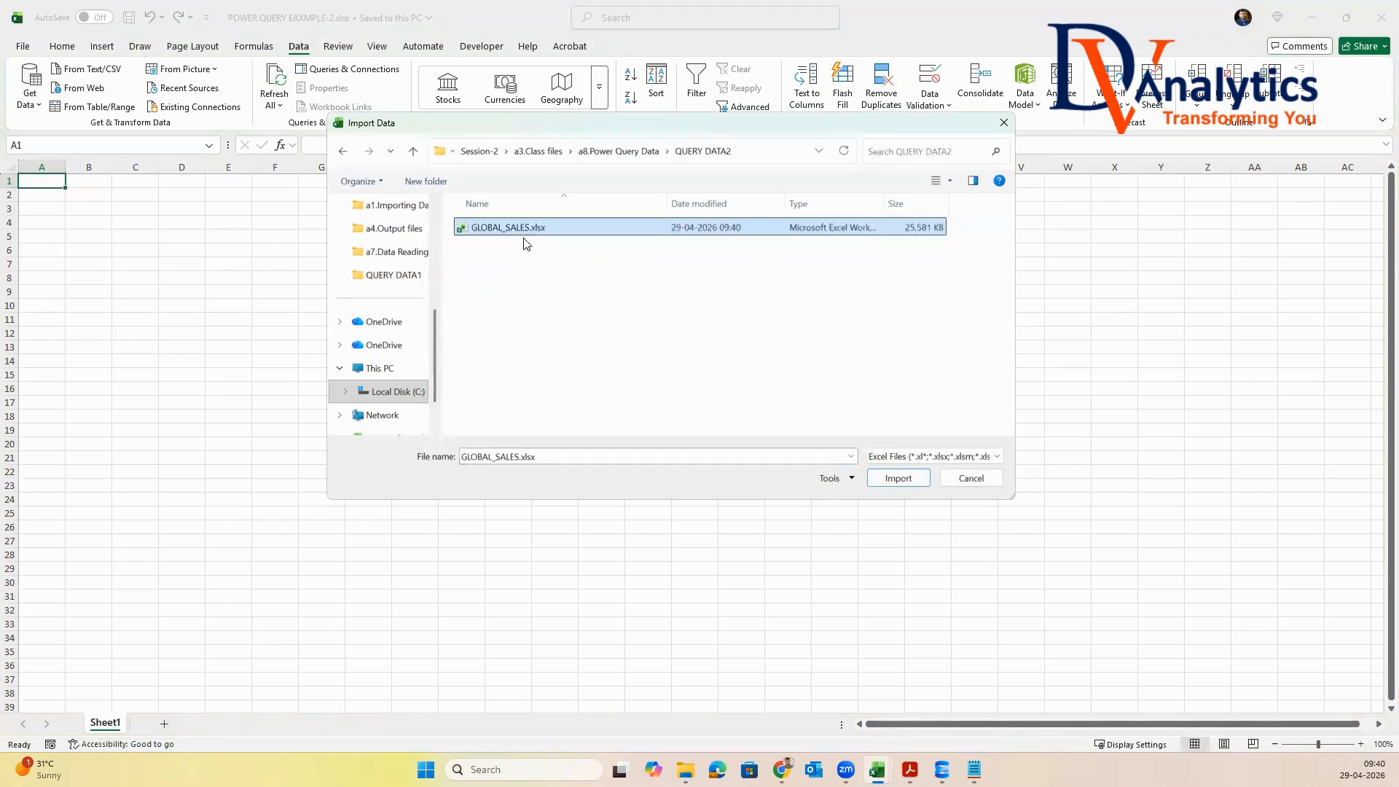
{"action": "left_click", "coordinate": [898, 478]}
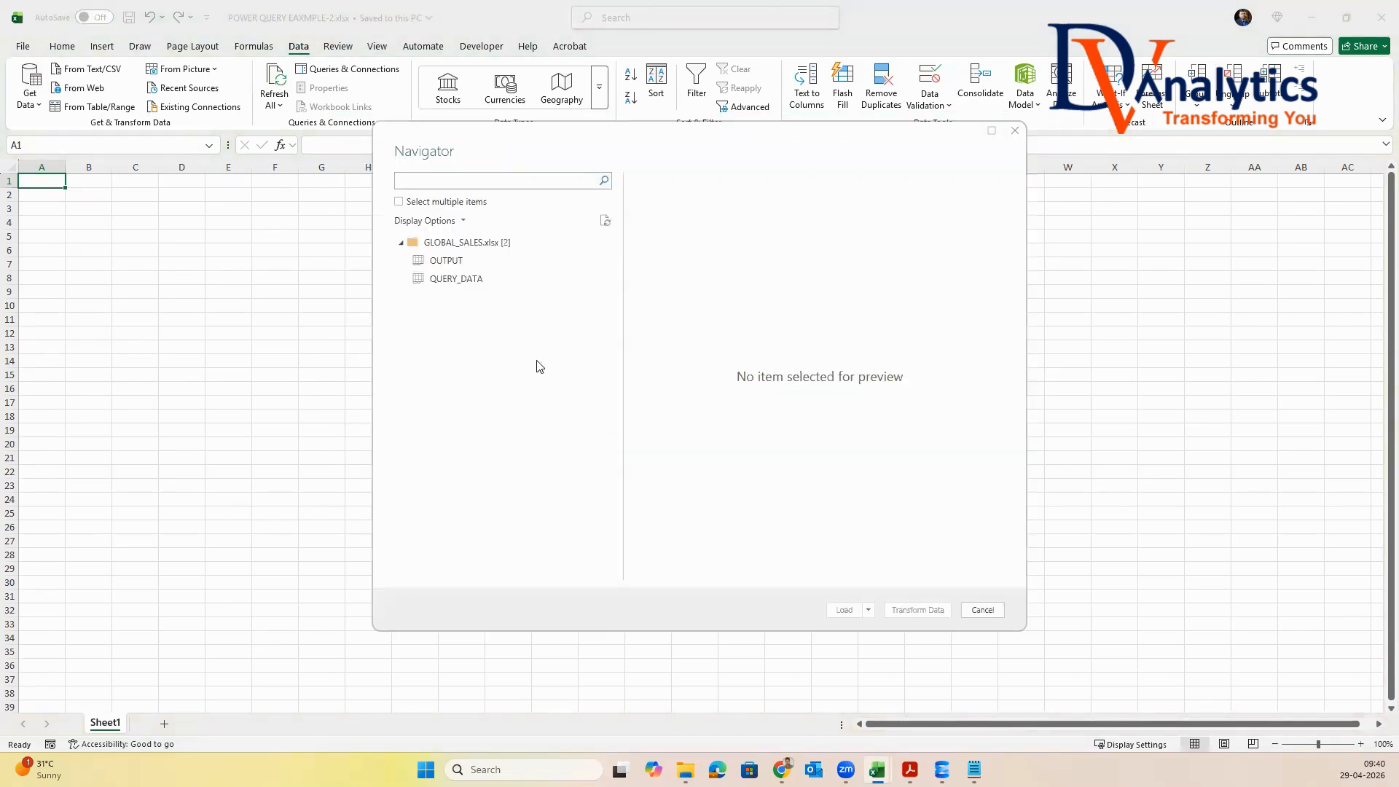
Enable multiple item selection, load only QUERY_DATA into the Power Query Editor for transformation, and rename the query GLOBAL_SALES
{"action": "left_click", "coordinate": [400, 202]}
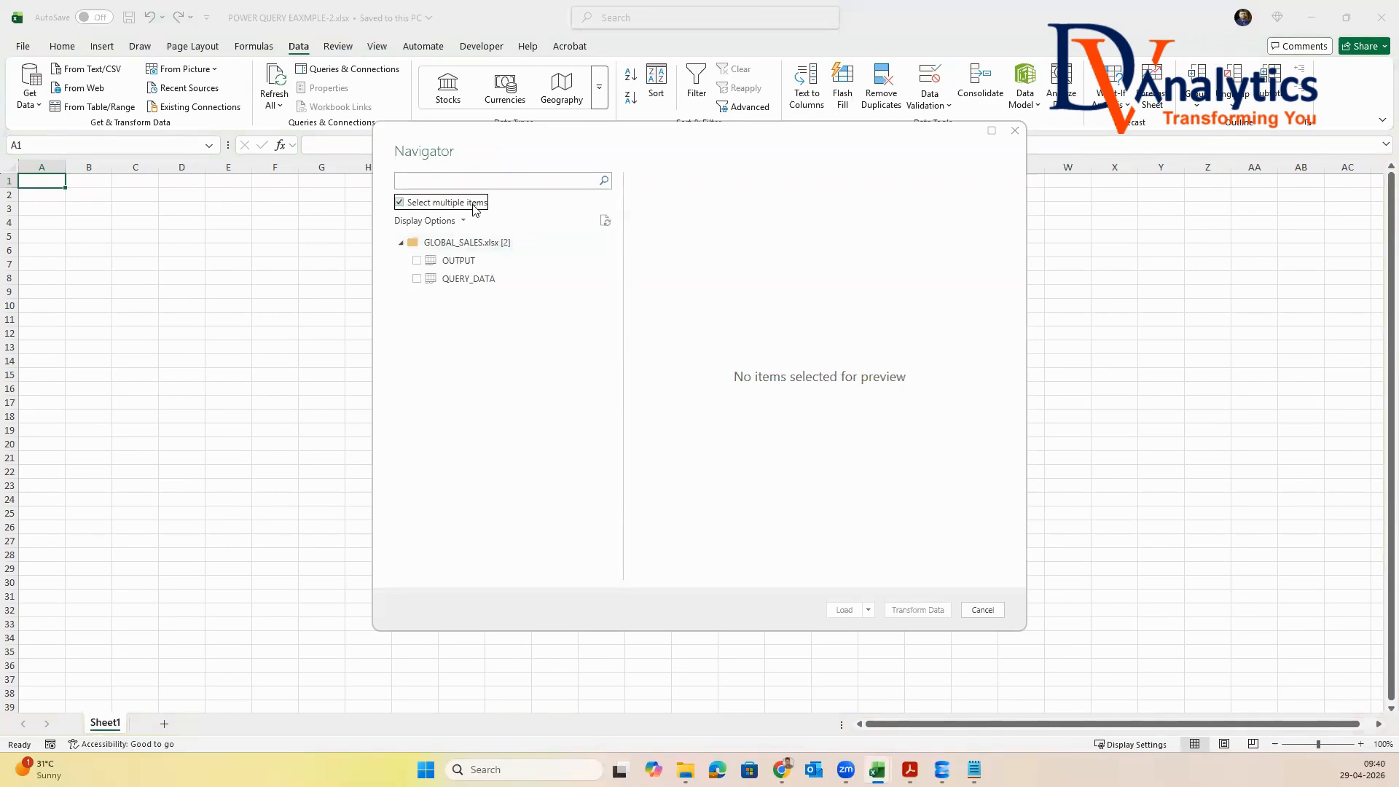
{"action": "left_click", "coordinate": [415, 279]}
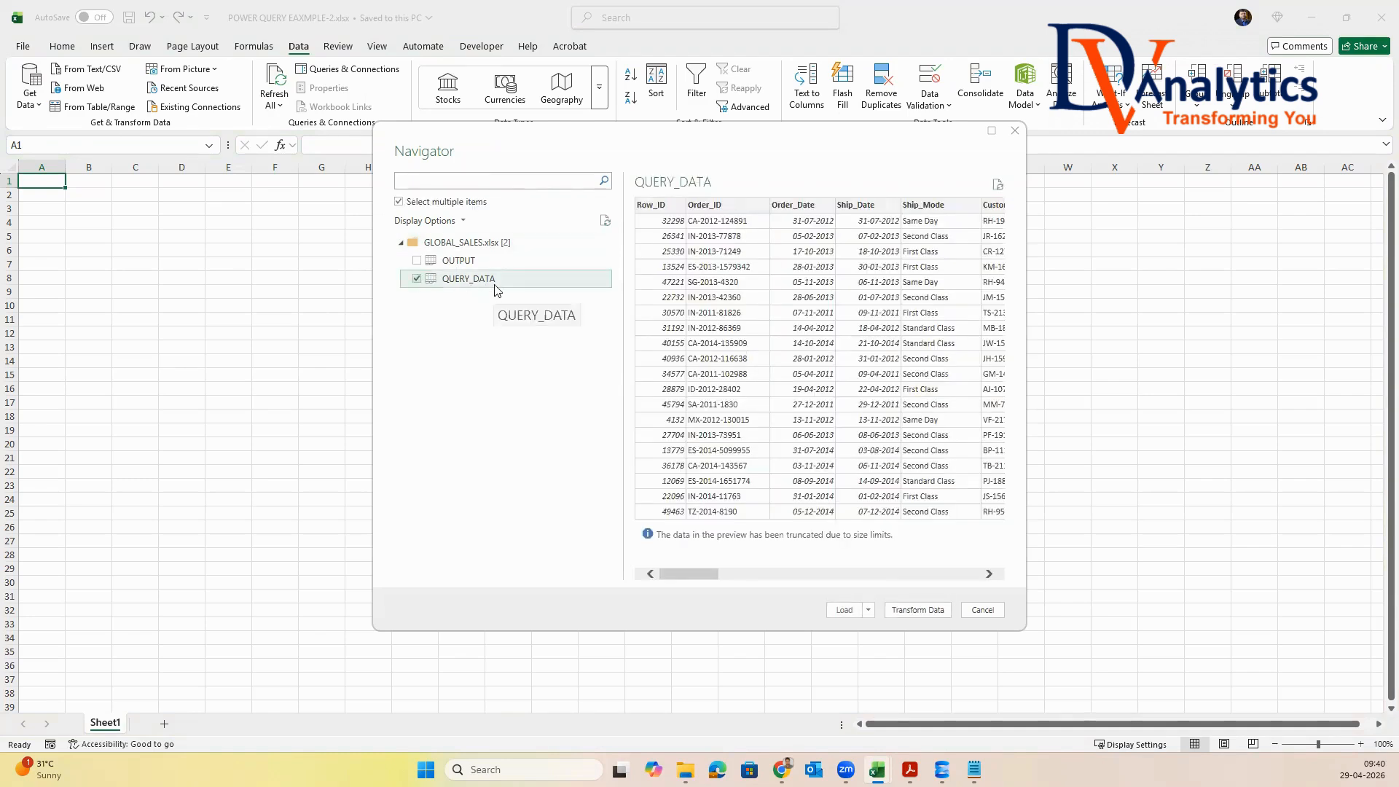
{"action": "left_click", "coordinate": [917, 610]}
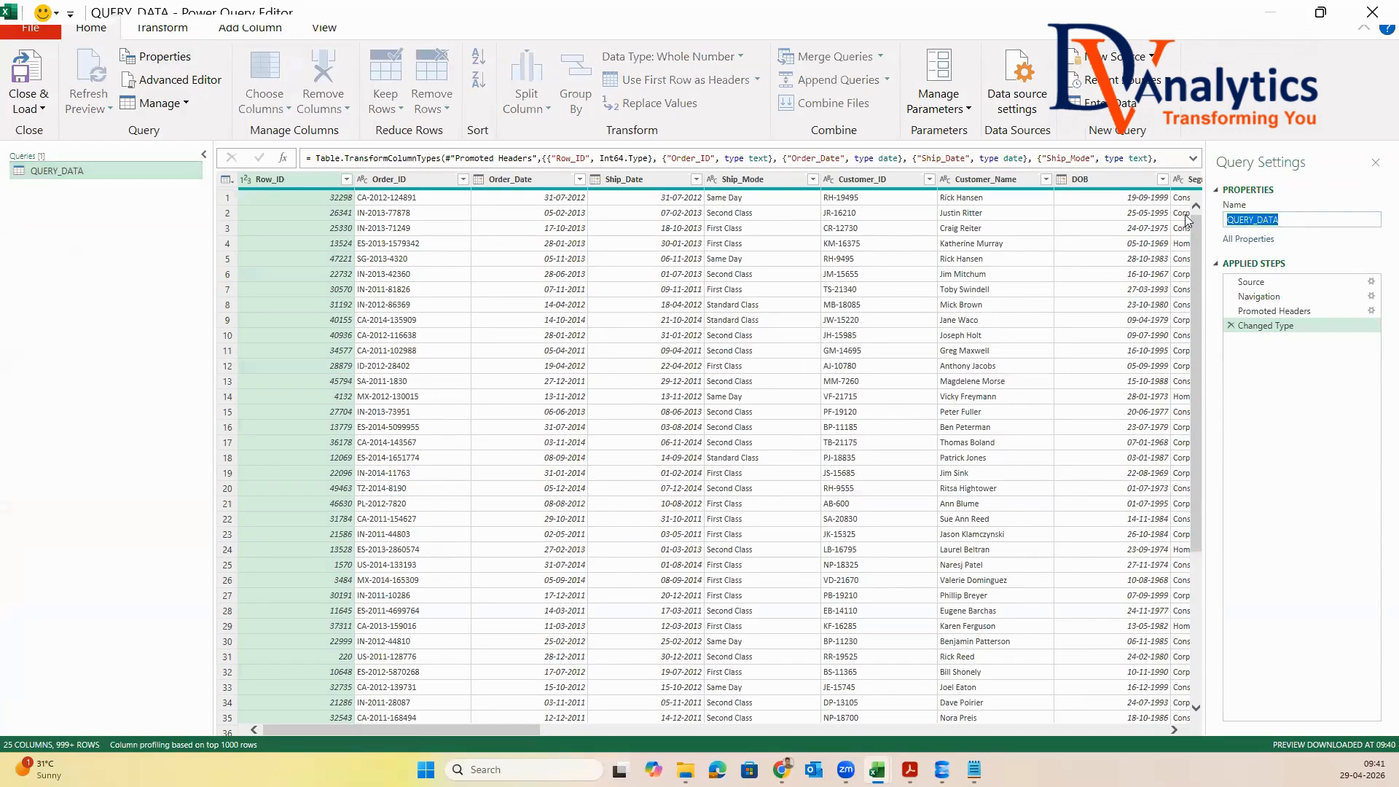
{"action": "type", "text": "GLOBAL_SALES"}
{"action": "key", "text": "Return"}
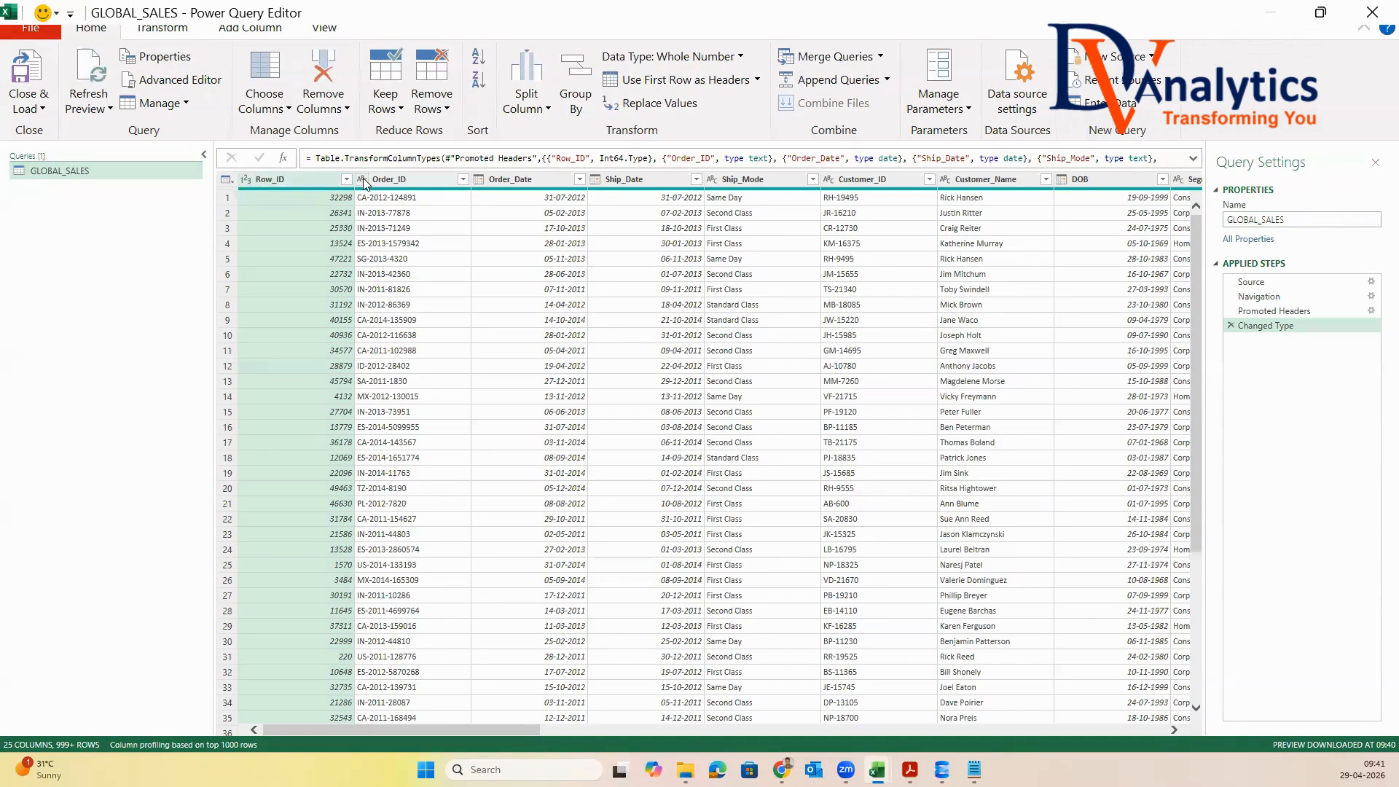
Duplicate the Order_ID column in the GLOBAL_SALES query
{"action": "left_click", "coordinate": [415, 180]}
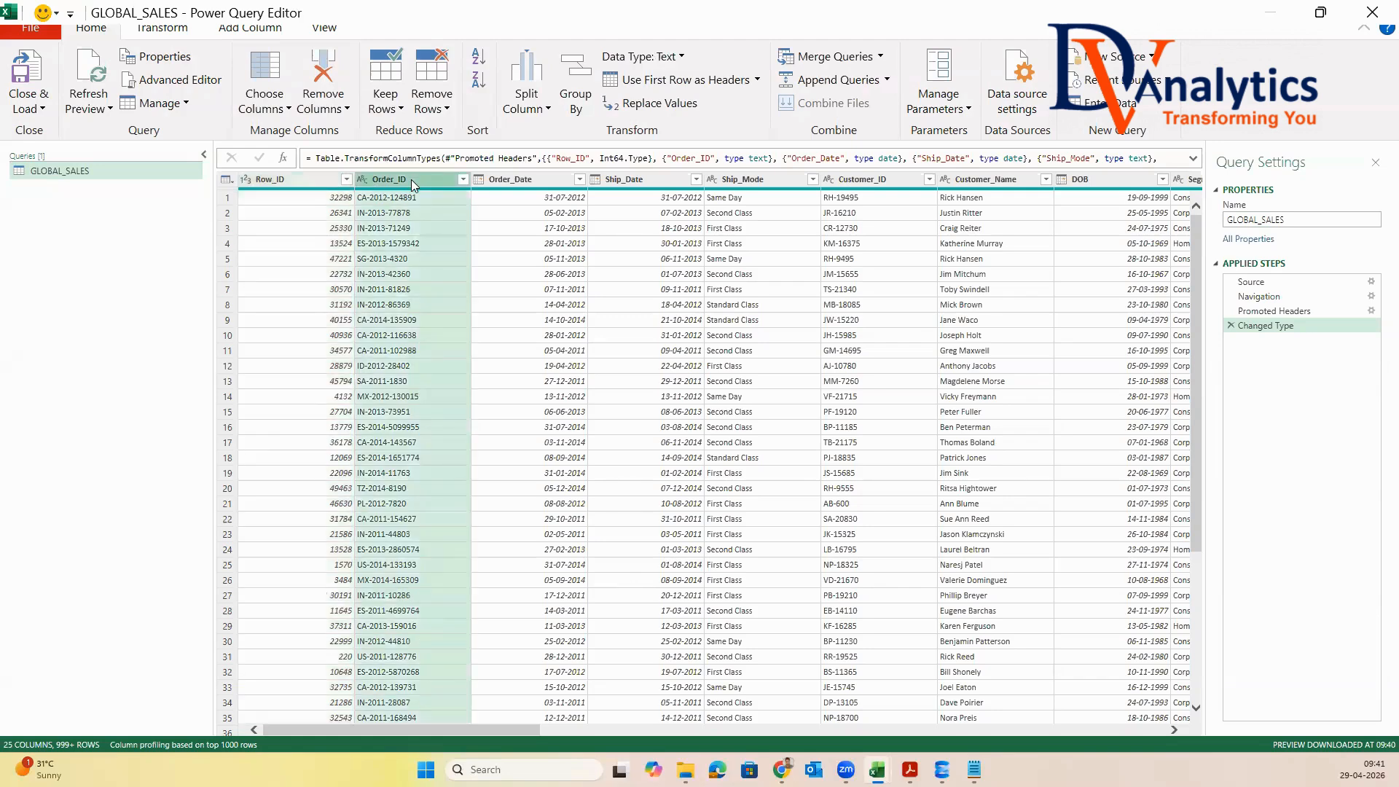
{"action": "right_click", "coordinate": [413, 179]}
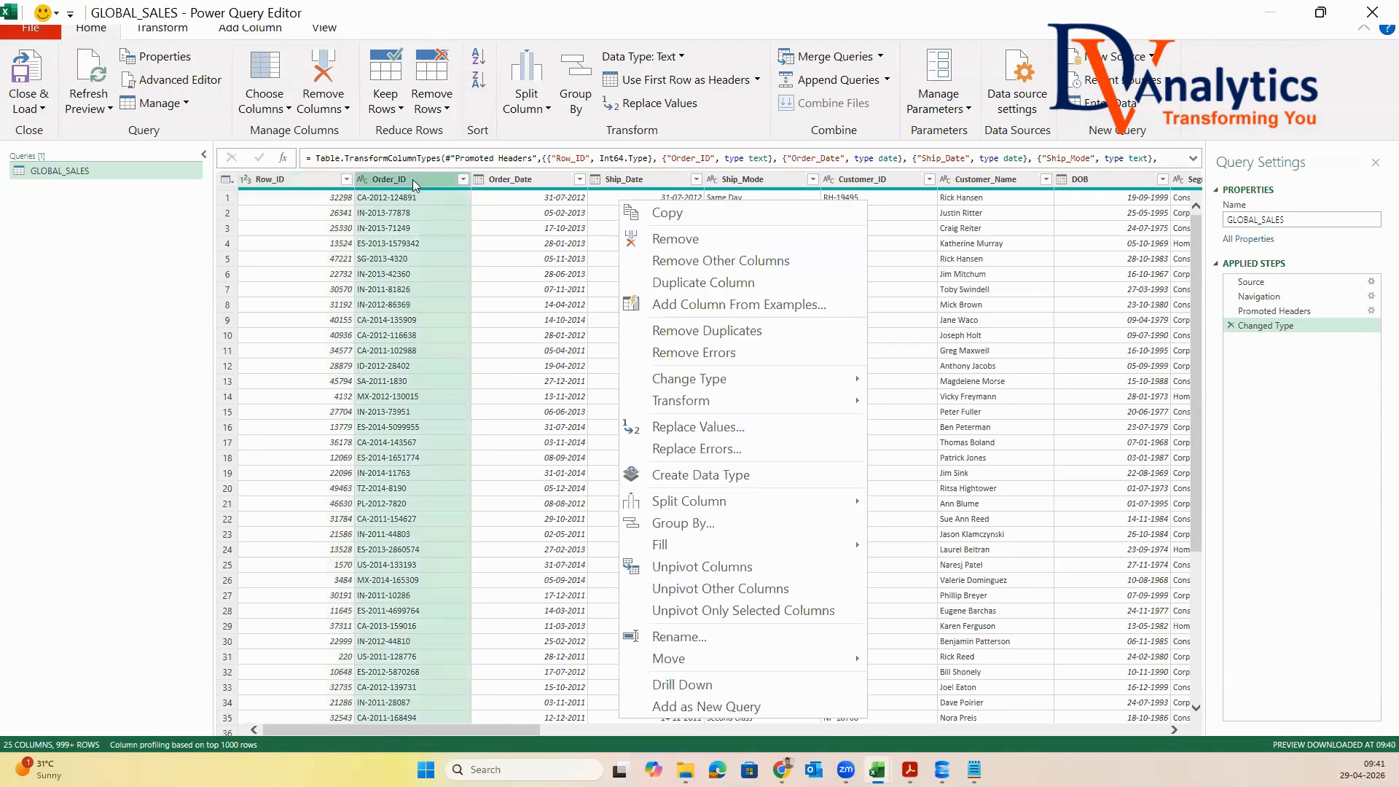
{"action": "left_click", "coordinate": [701, 284]}
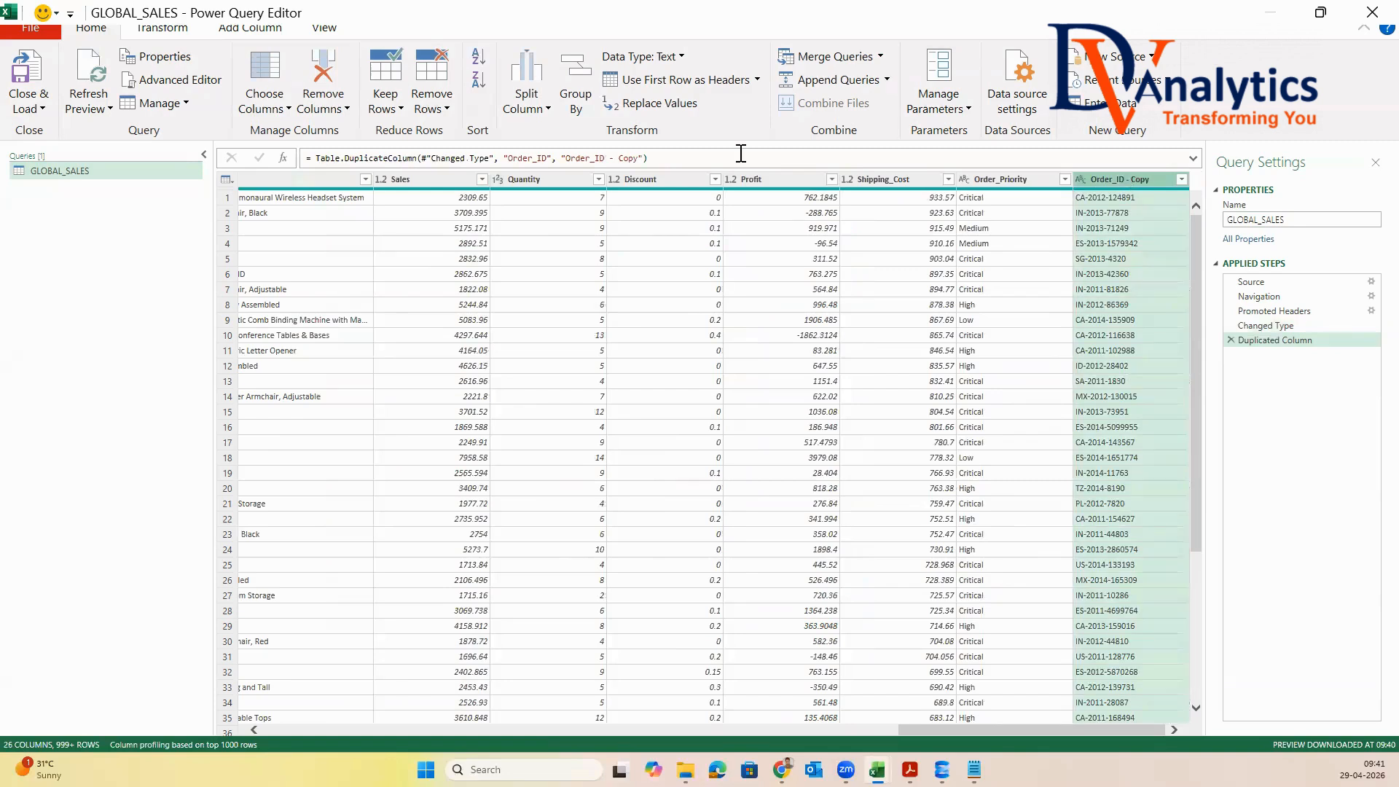
Split the Order_ID - Copy column by the custom delimiter "-" at each occurrence
{"action": "left_click", "coordinate": [547, 110]}
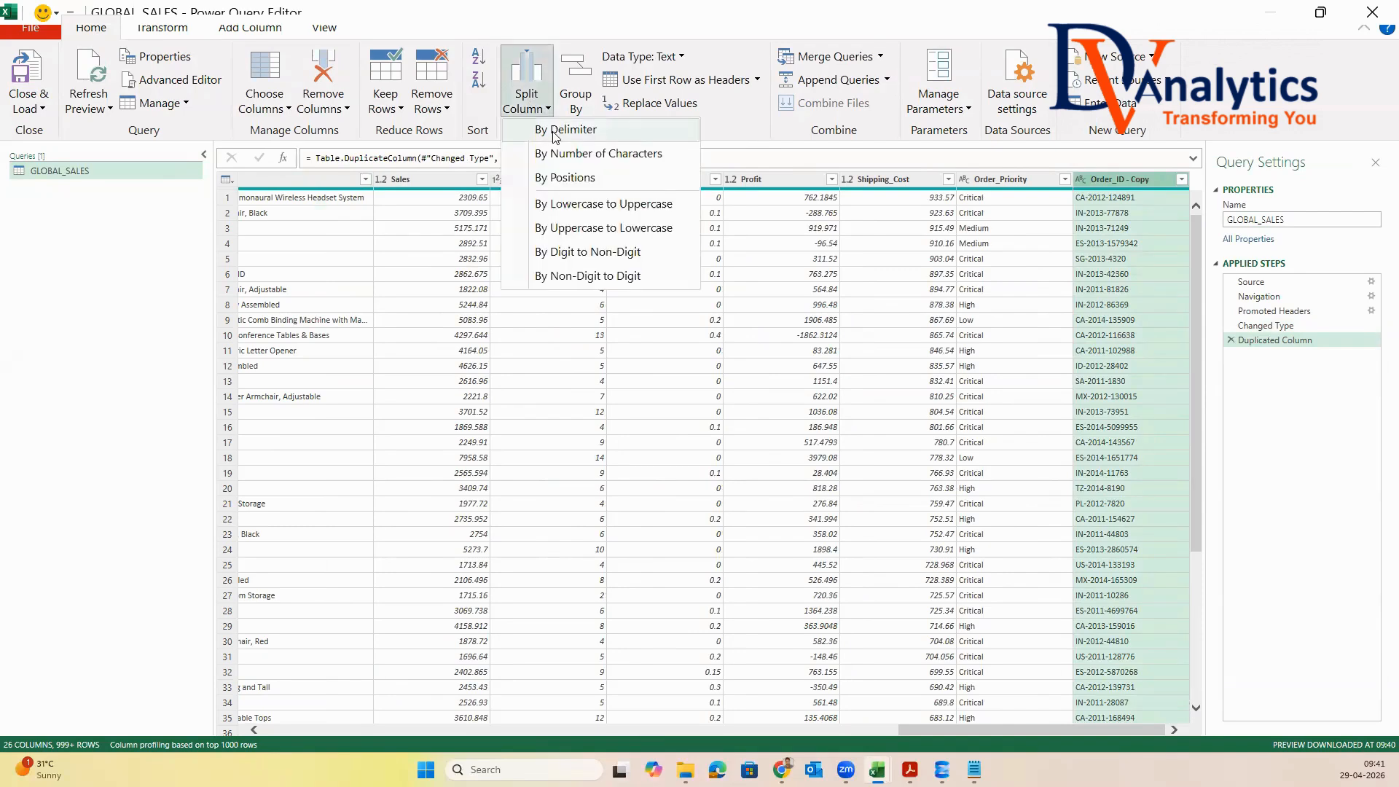
{"action": "left_click", "coordinate": [555, 135]}
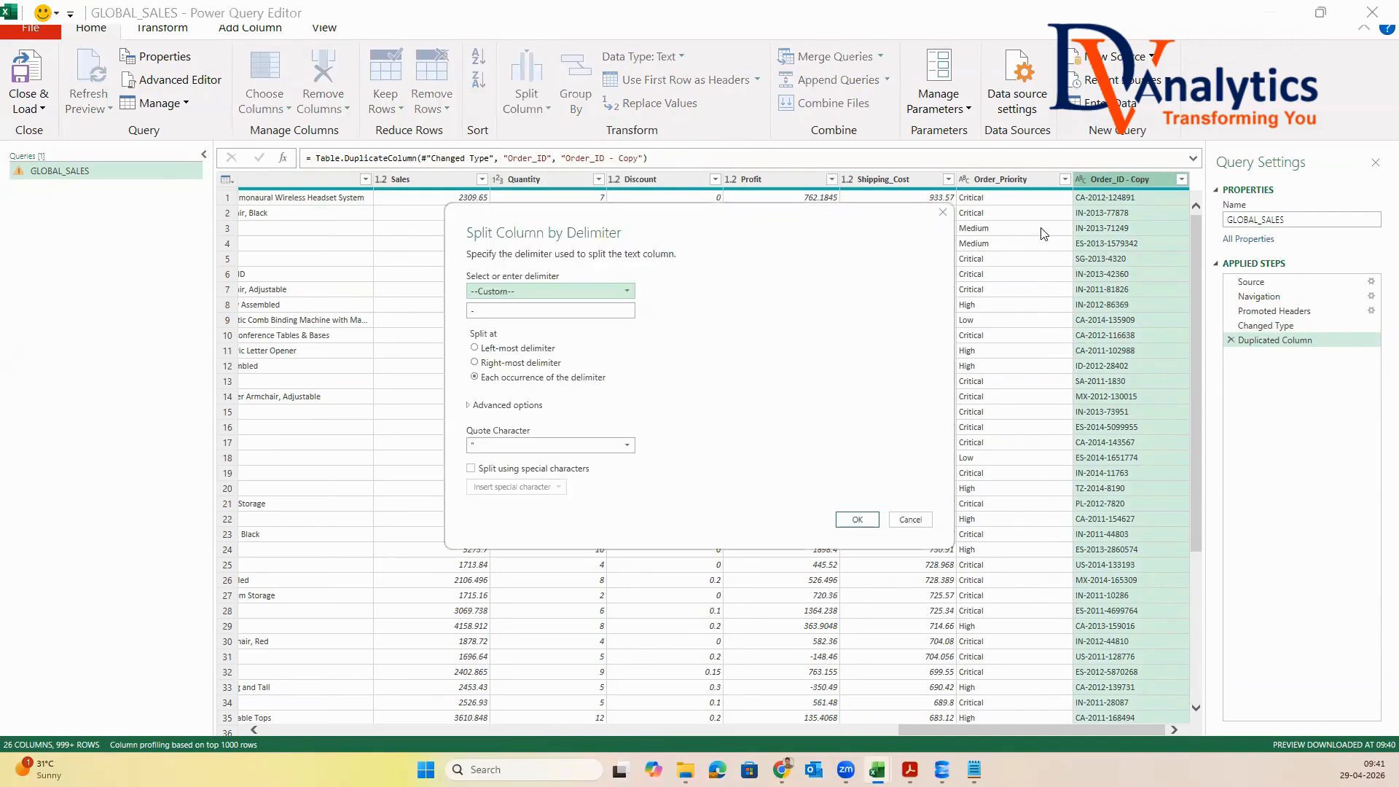
{"action": "left_click", "coordinate": [484, 312]}
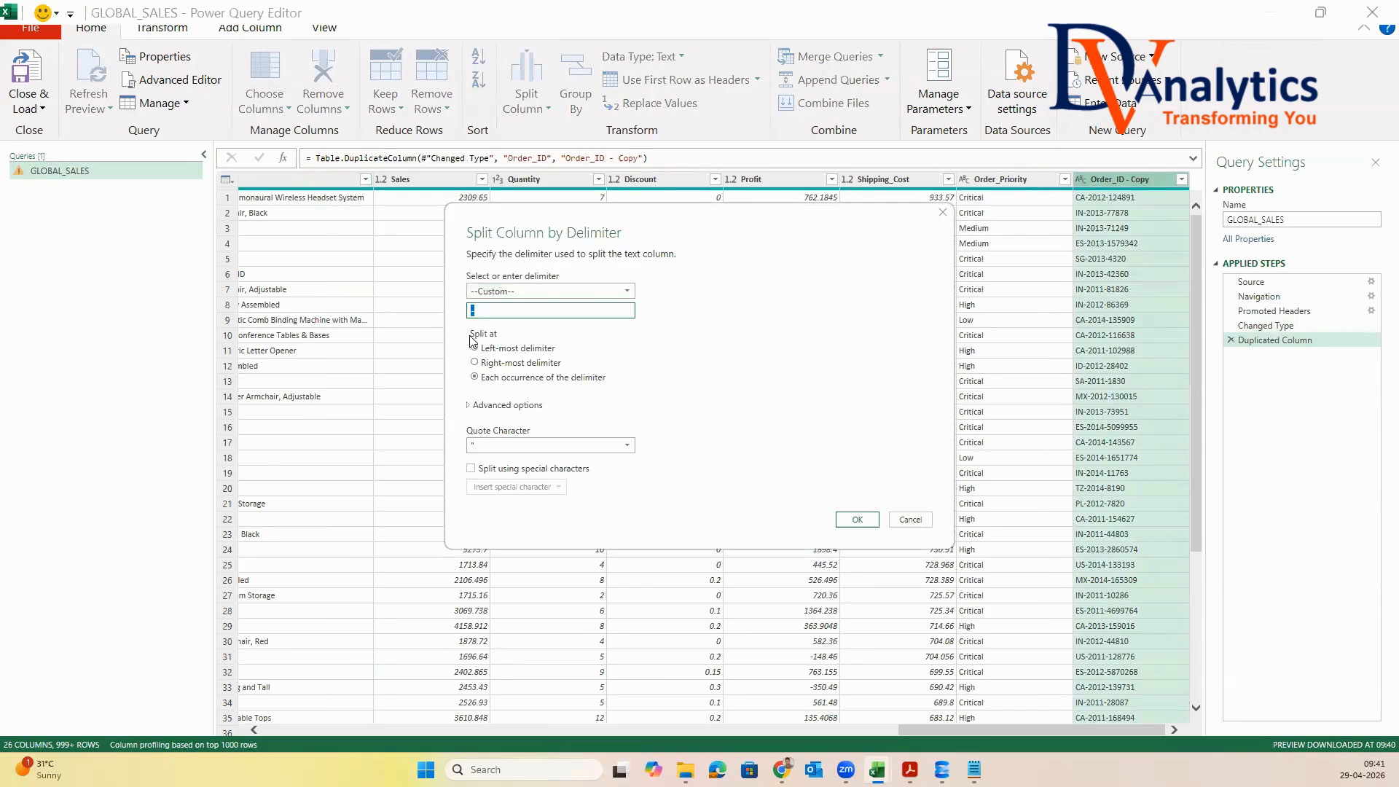
{"action": "left_click", "coordinate": [857, 518]}
Rename the three columns split from Order_ID - Copy as COUNTRY_CODE, ORDER_YEAR and ORDER_NUMBER
{"action": "left_click_drag", "start_coordinate": [958, 735], "coordinate": [1058, 714]}
{"action": "double_click", "coordinate": [902, 179]}
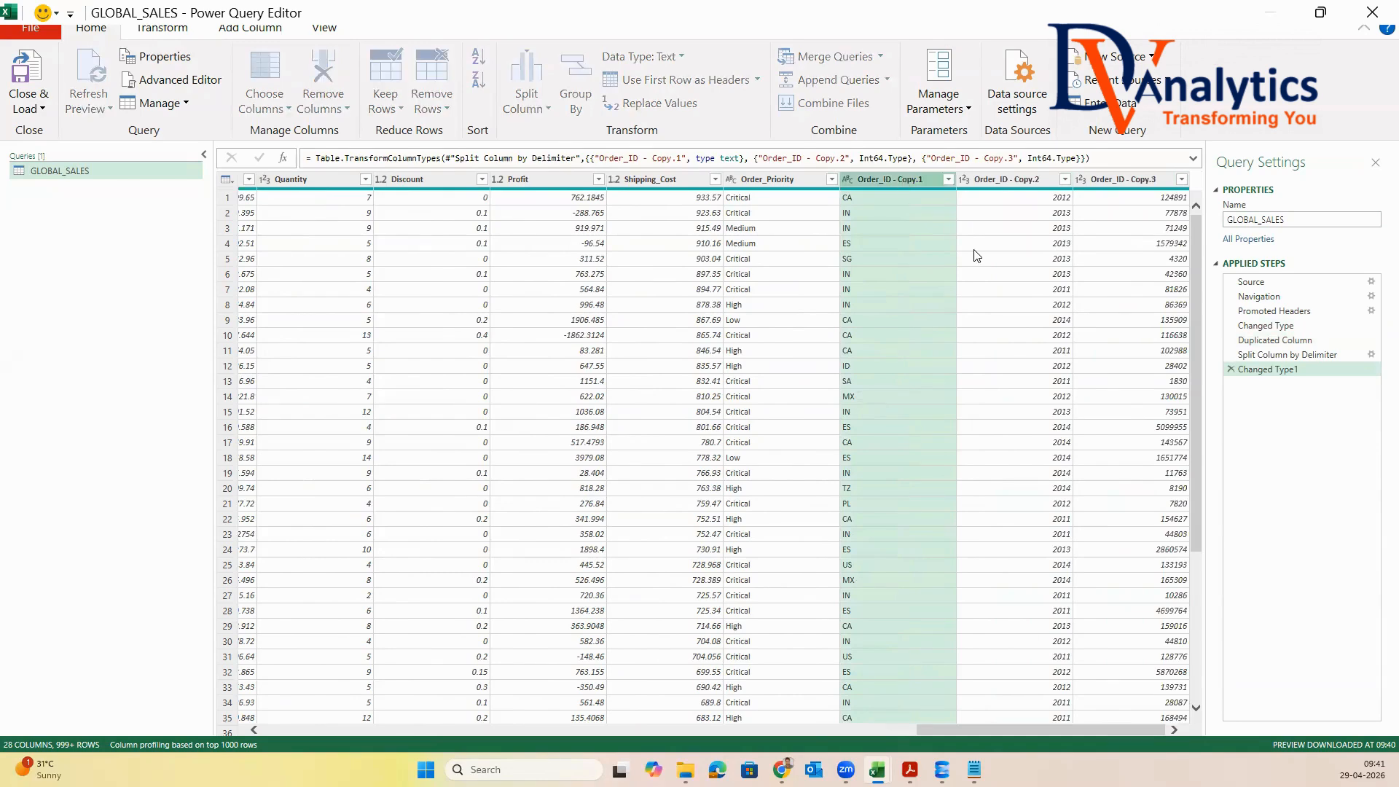
{"action": "type", "text": "COUNTRY_CODE"}
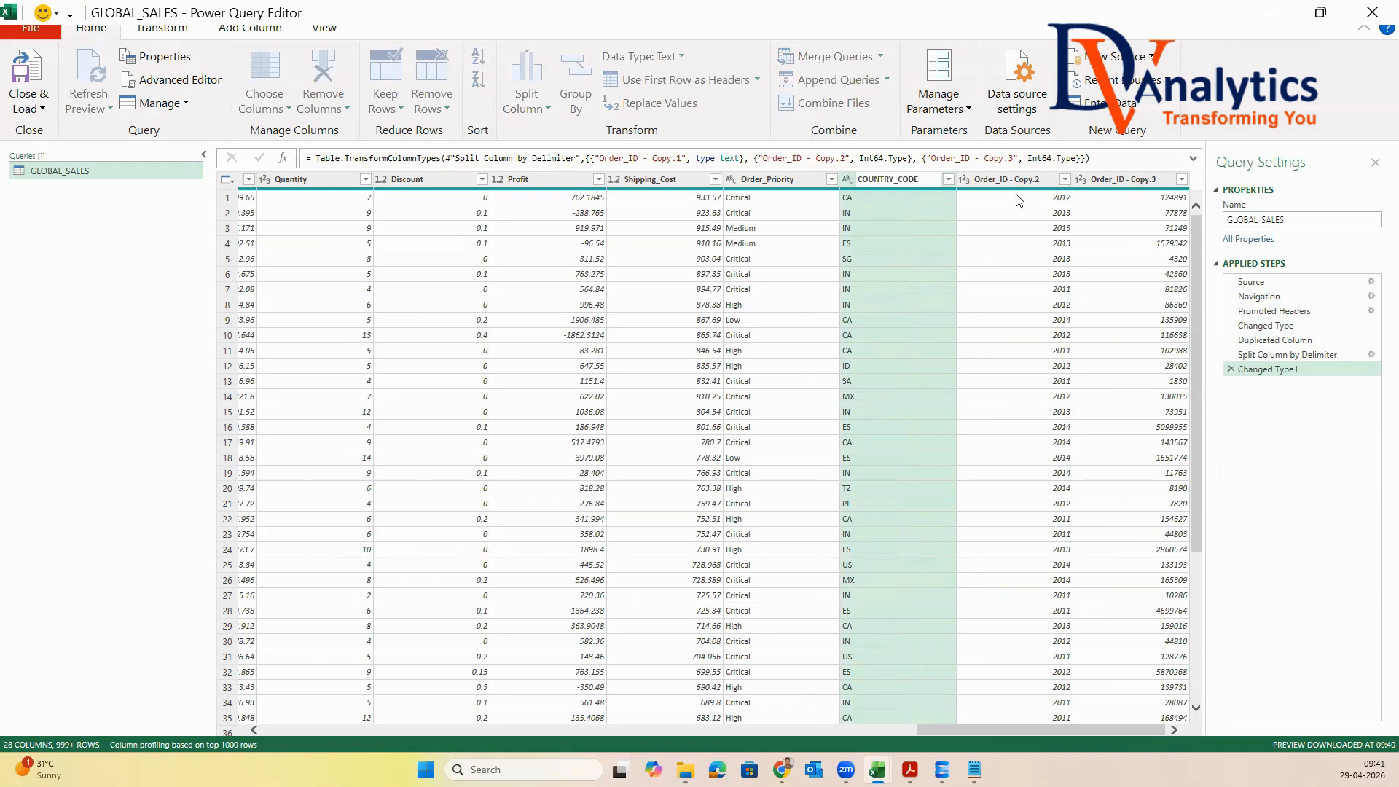
{"action": "double_click", "coordinate": [1027, 175]}
{"action": "type", "text": "O"}
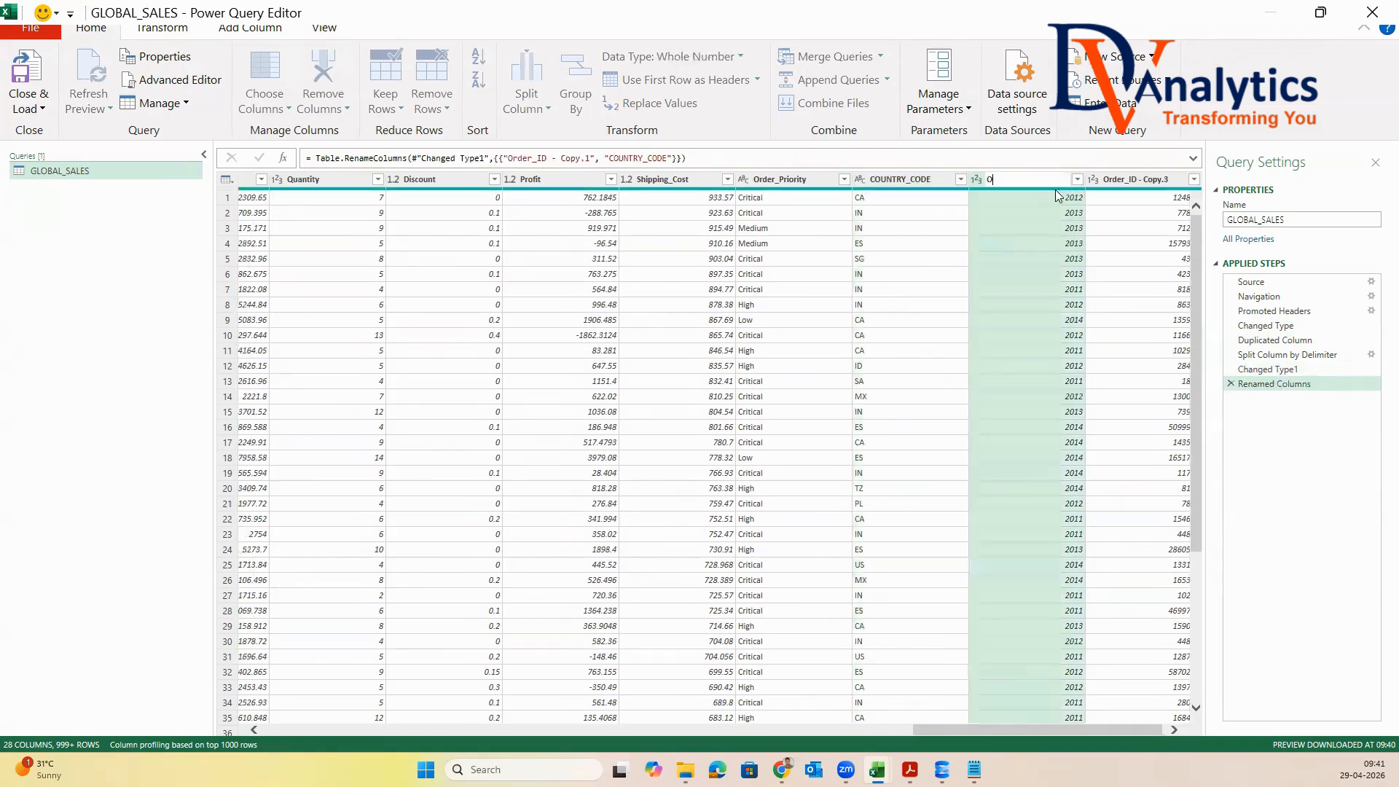
{"action": "type", "text": "RDER_YEAR"}
{"action": "double_click", "coordinate": [1122, 179]}
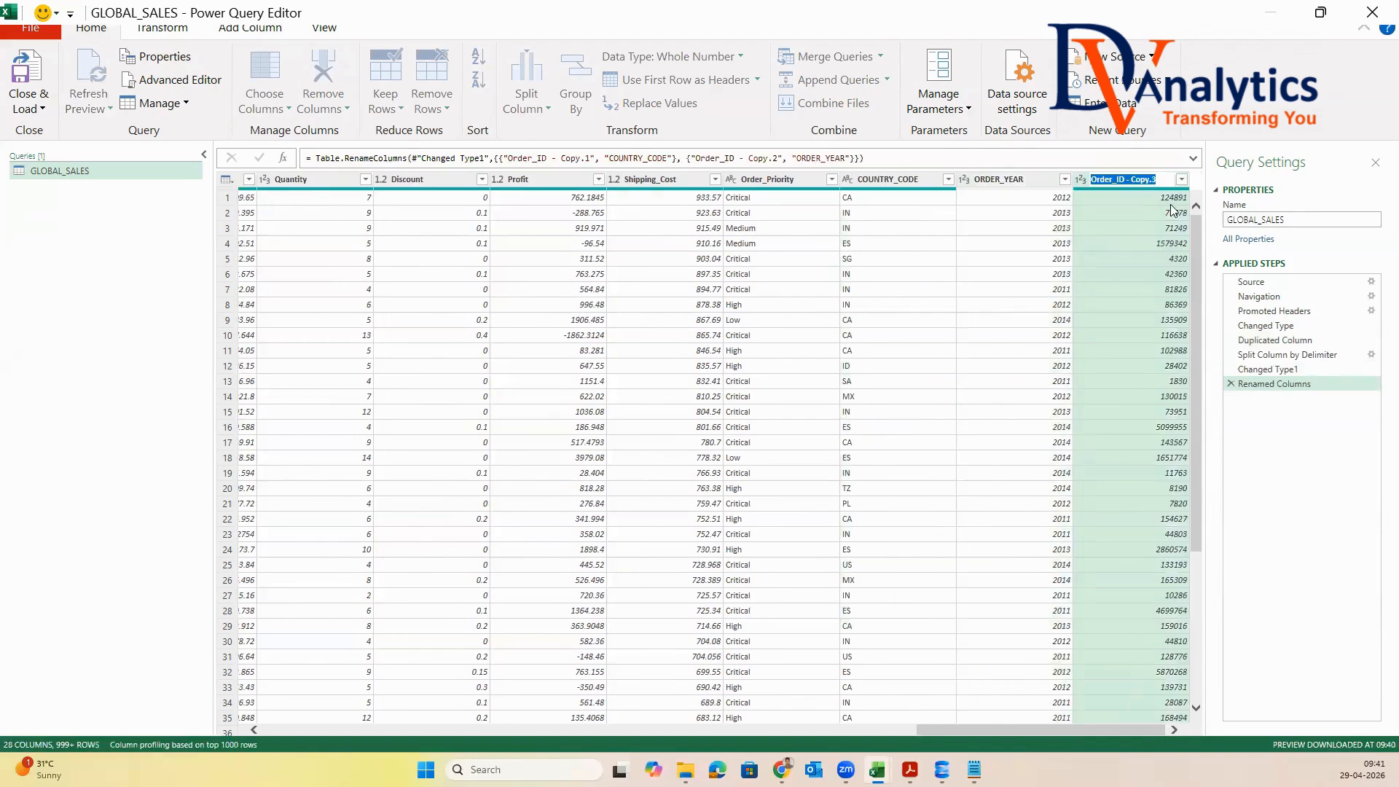
{"action": "type", "text": "ORDER_N"}
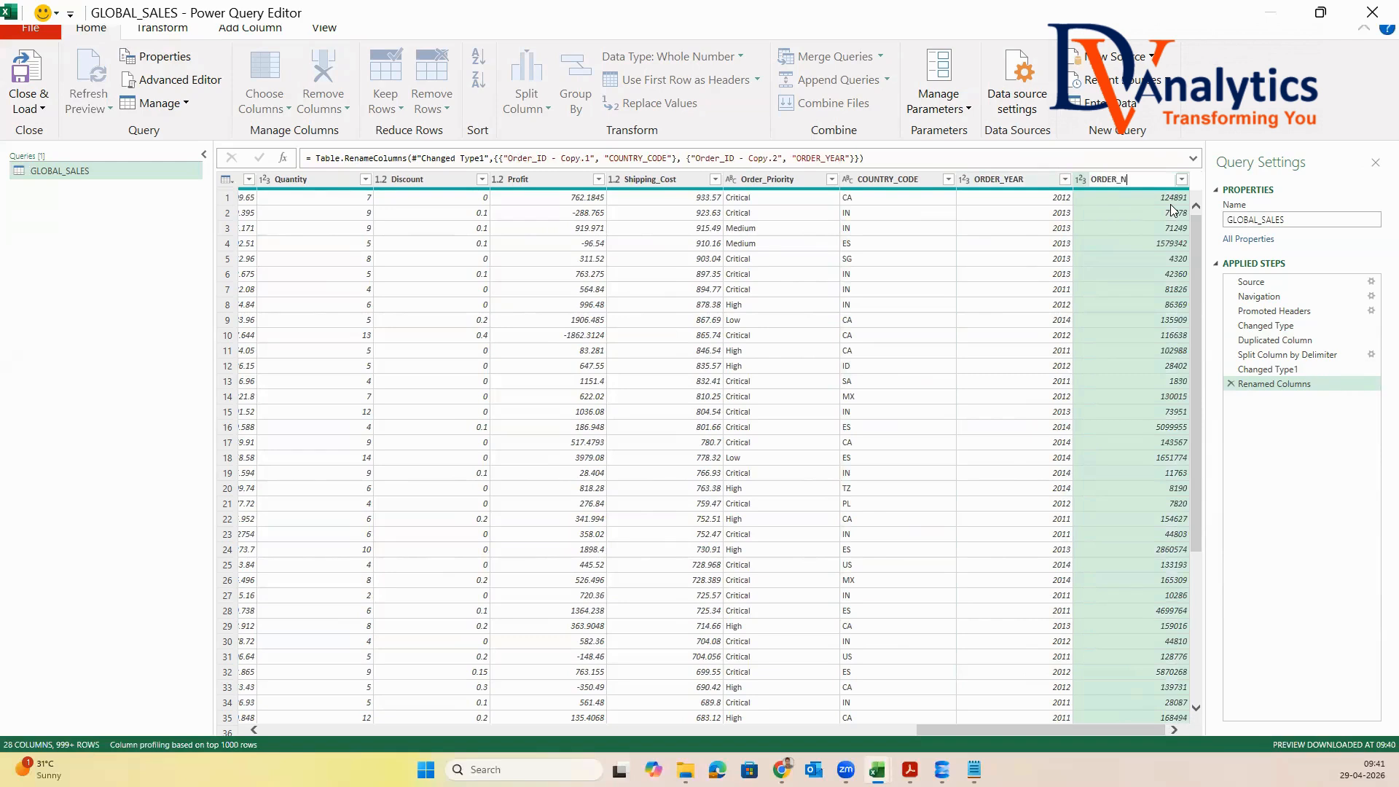
{"action": "type", "text": "UMBER"}
{"action": "key", "text": "Return"}
Move the COUNTRY_CODE, ORDER_YEAR and ORDER_NUMBER columns together so they sit directly after Order_ID
{"action": "left_click", "coordinate": [930, 182]}
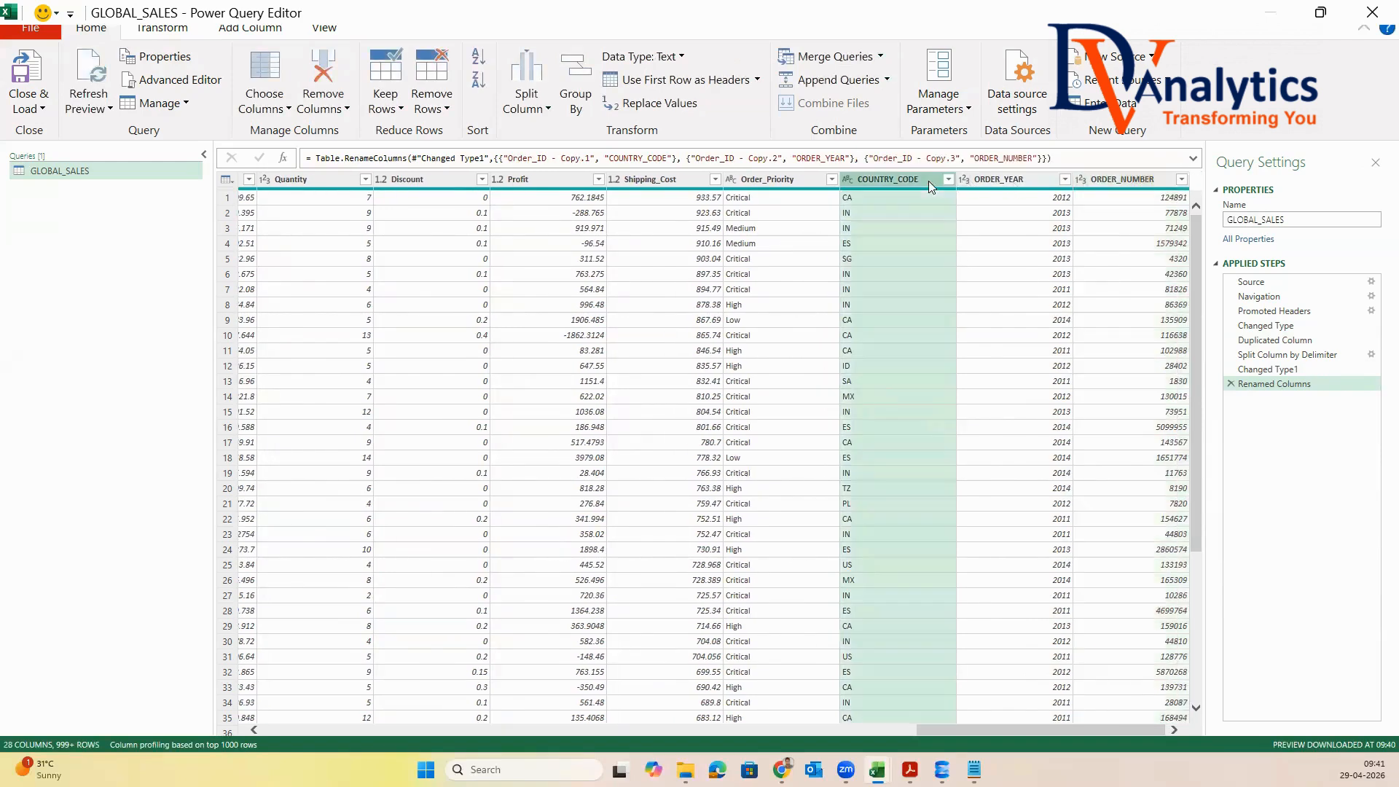
{"action": "left_click", "coordinate": [1006, 182], "text": "ctrl"}
{"action": "left_click", "coordinate": [1111, 182], "text": "ctrl"}
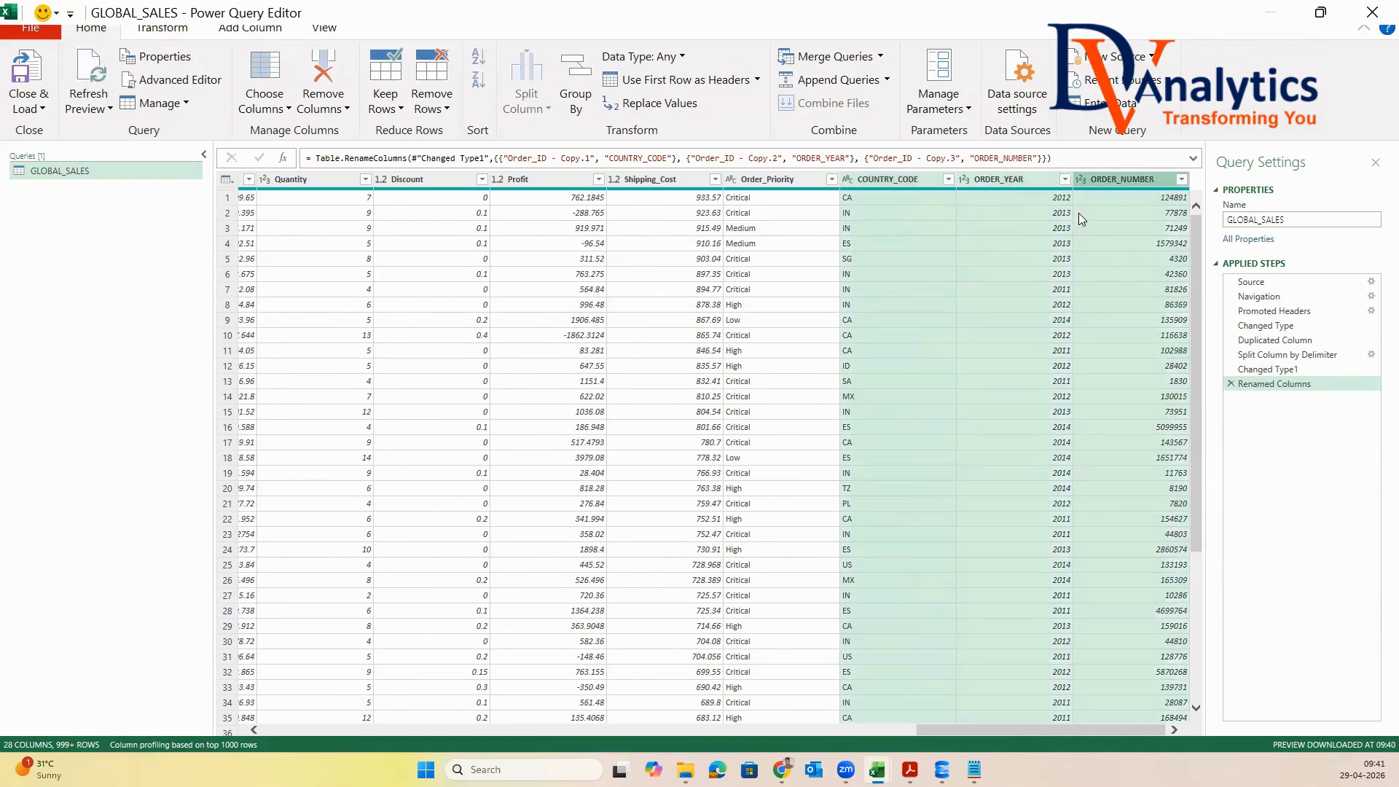
{"action": "left_click_drag", "start_coordinate": [899, 178], "coordinate": [539, 179]}
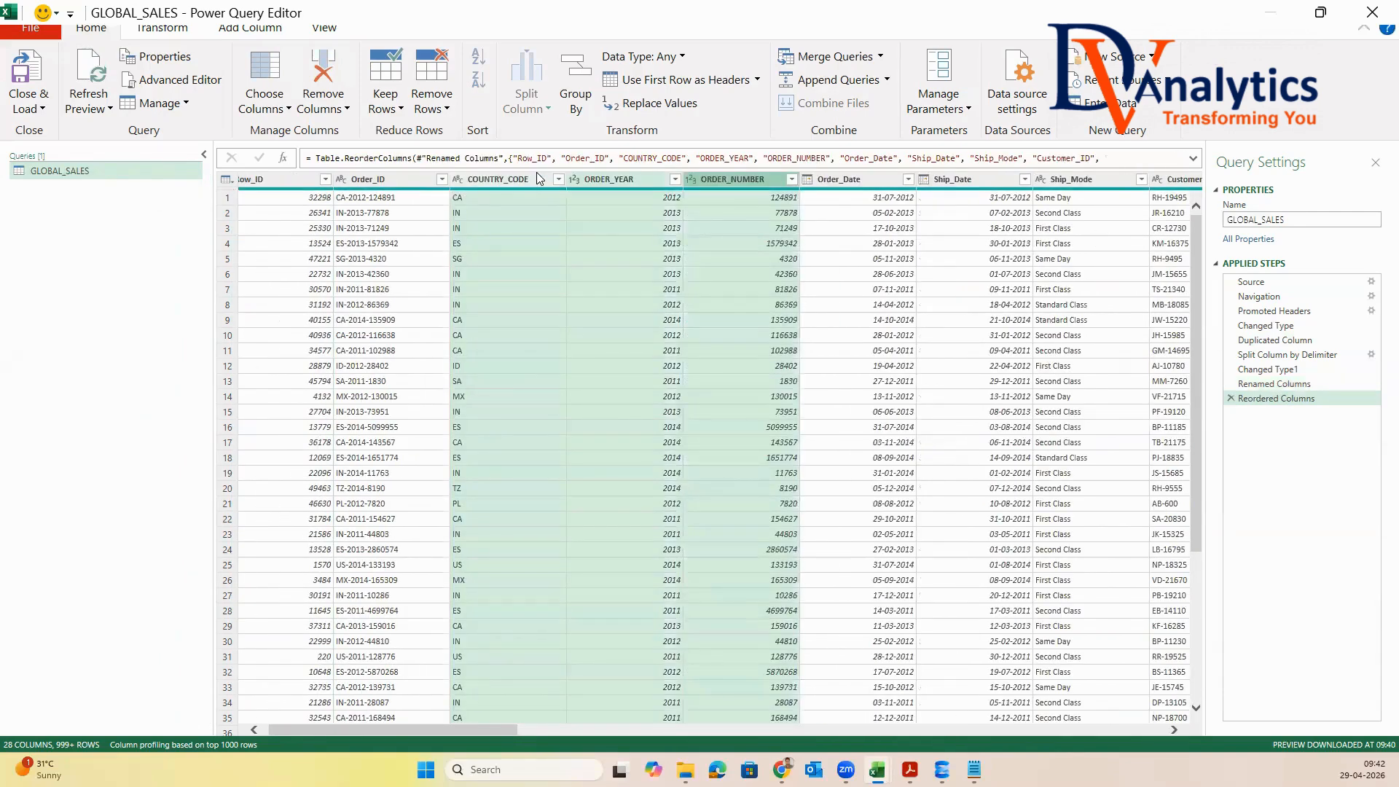
Select the Order_Date column and open the definition of a new custom column
{"action": "left_click", "coordinate": [845, 177]}
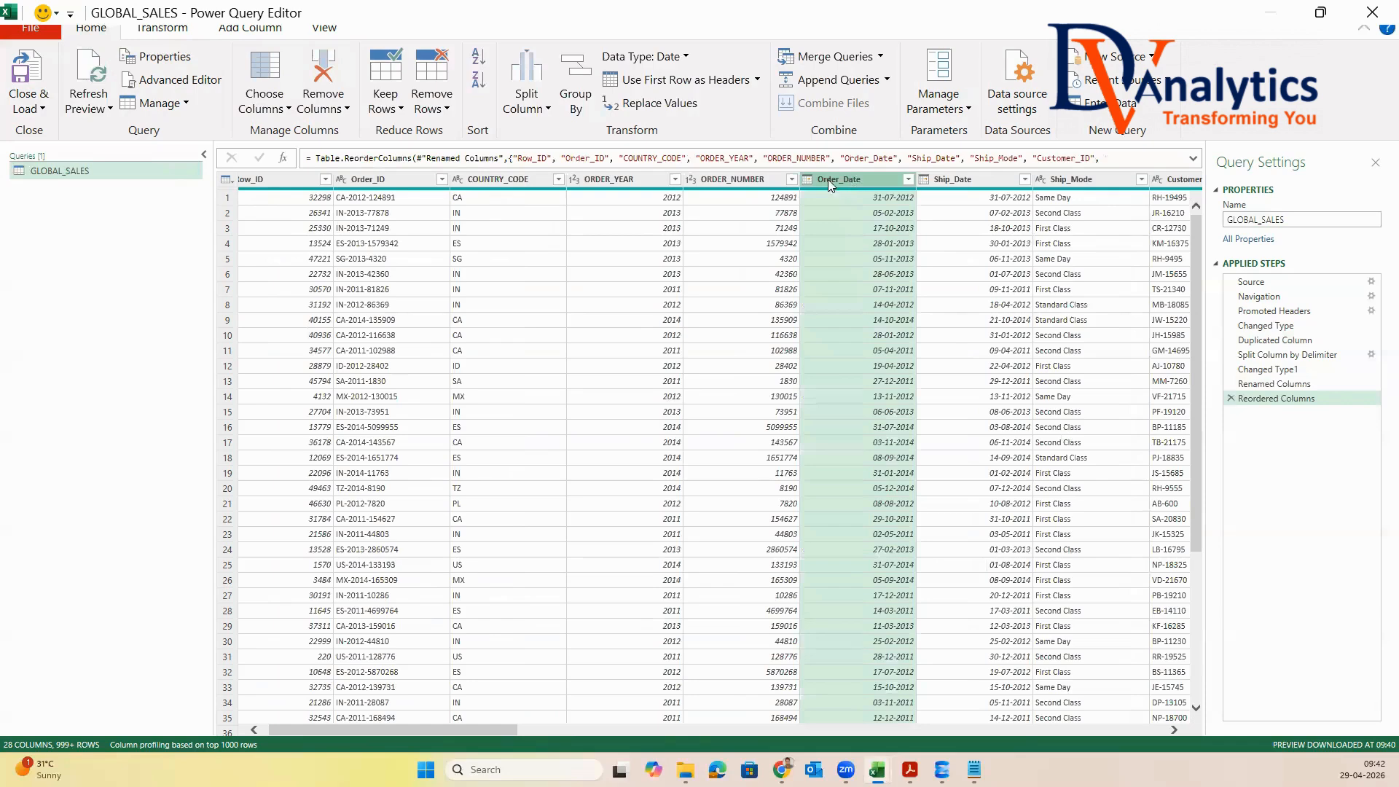
{"action": "left_click", "coordinate": [250, 28]}
{"action": "left_click", "coordinate": [104, 77]}
{"action": "double_click", "coordinate": [524, 304]}
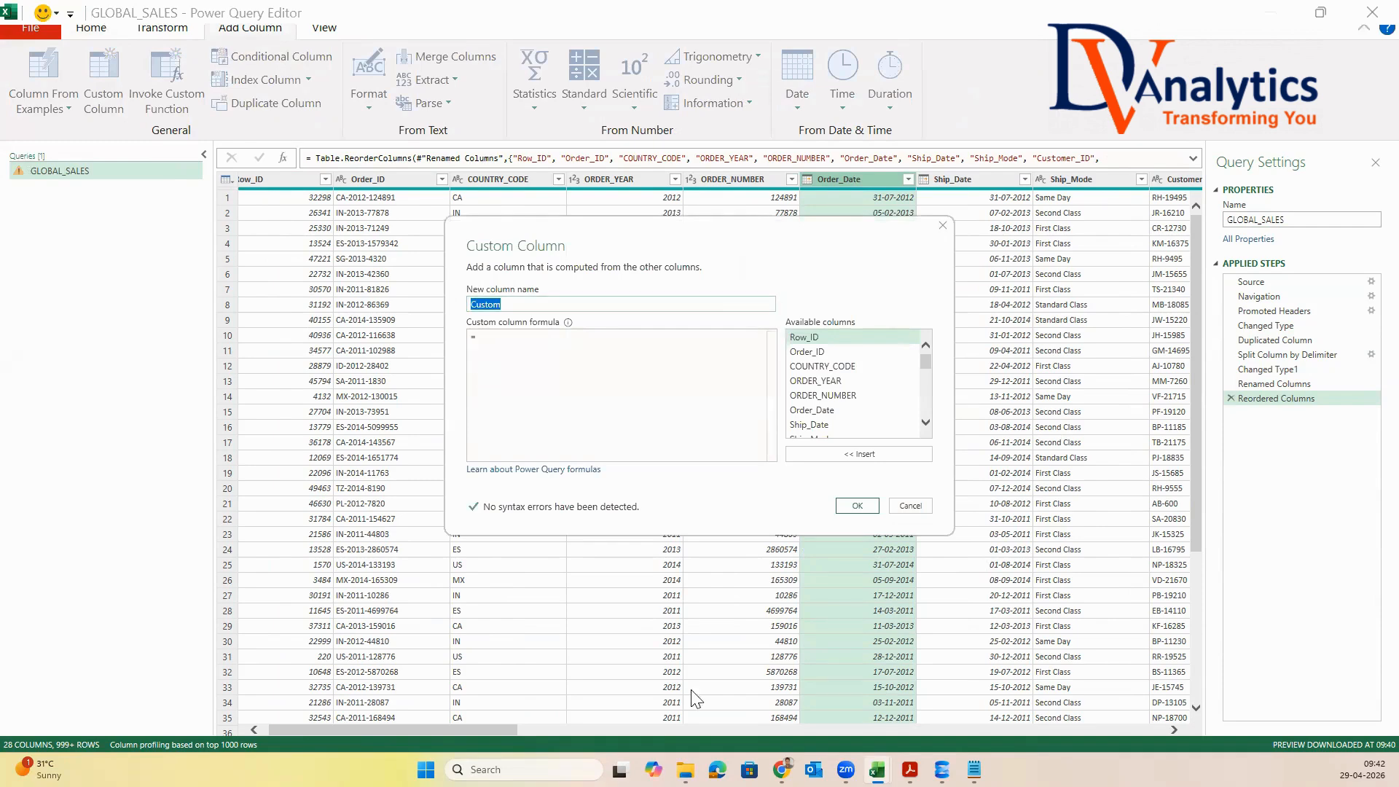
Switch to ChatGPT and draft "CREATE ONE QUERY TO GET" with the lines ORDER YEAR, ORDER MONTH IN WORDS, ORDER YEAR MONTH and ORDER QTR
{"action": "left_click", "coordinate": [782, 770]}
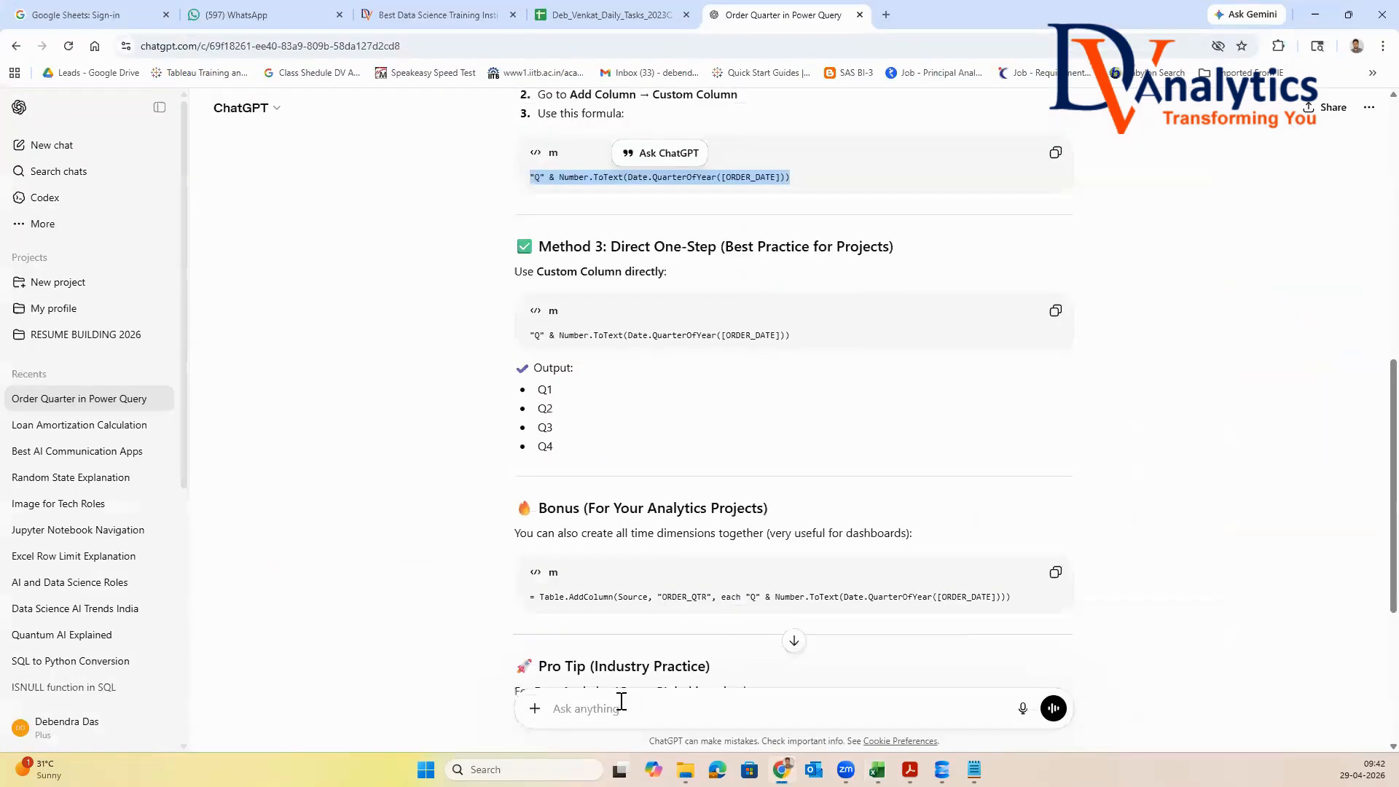
{"action": "type", "text": "CR"}
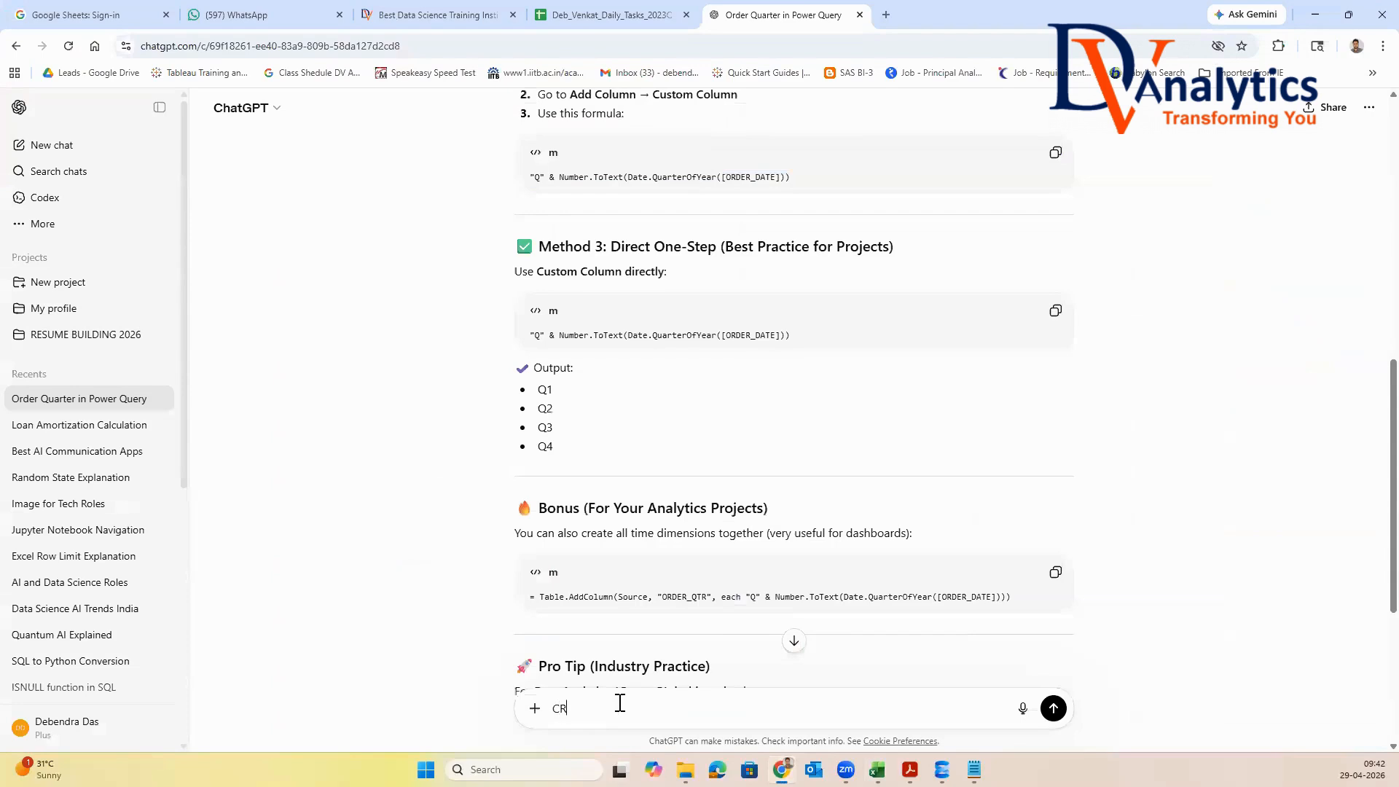
{"action": "type", "text": "EATE ONE QUERY TO GET"}
{"action": "key", "text": "shift+Return"}
{"action": "type", "text": "ORDER YEAR"}
{"action": "key", "text": "shift+Return"}
{"action": "type", "text": "ORDER MONTH IN WORDS"}
{"action": "key", "text": "shift+Return"}
{"action": "type", "text": "ORDER YEAR MONTH"}
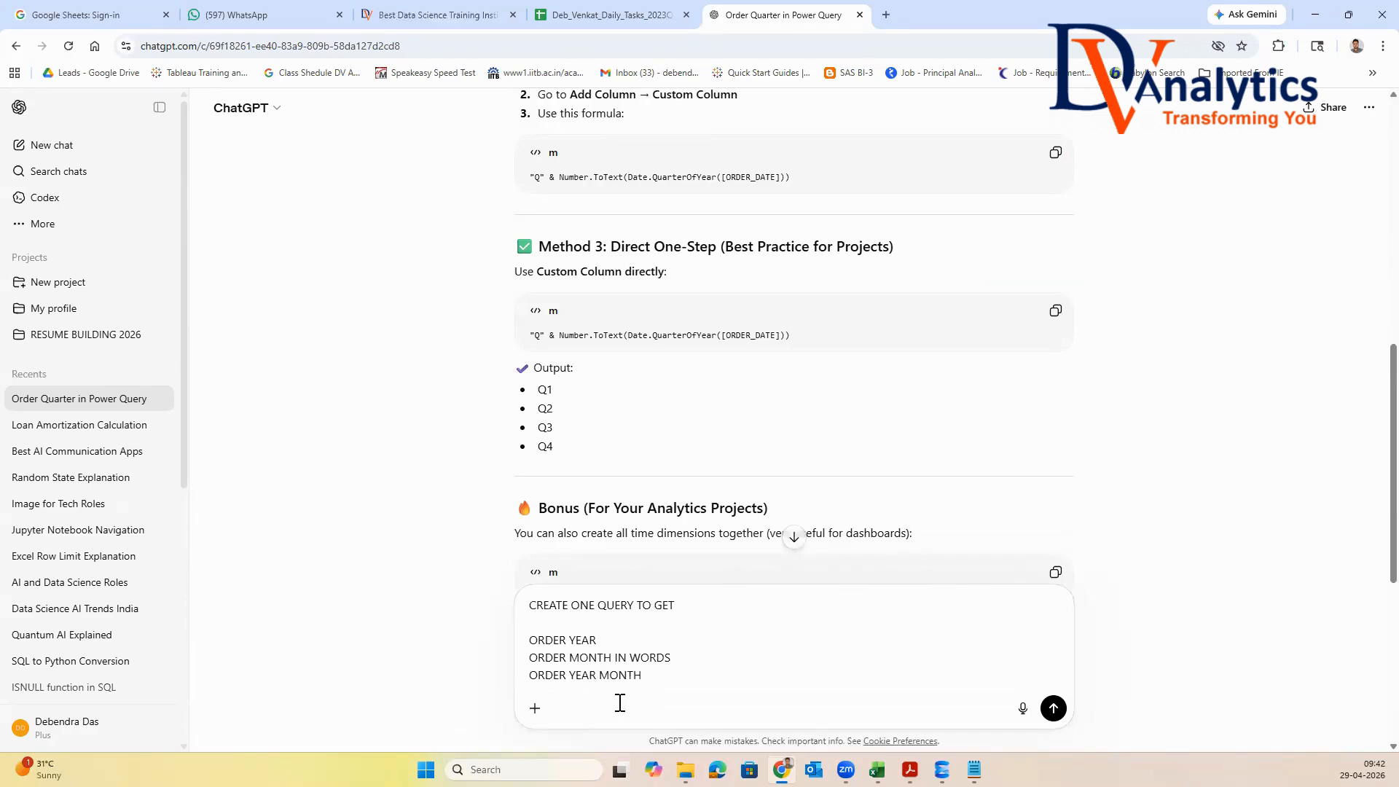
{"action": "key", "text": "shift+Return"}
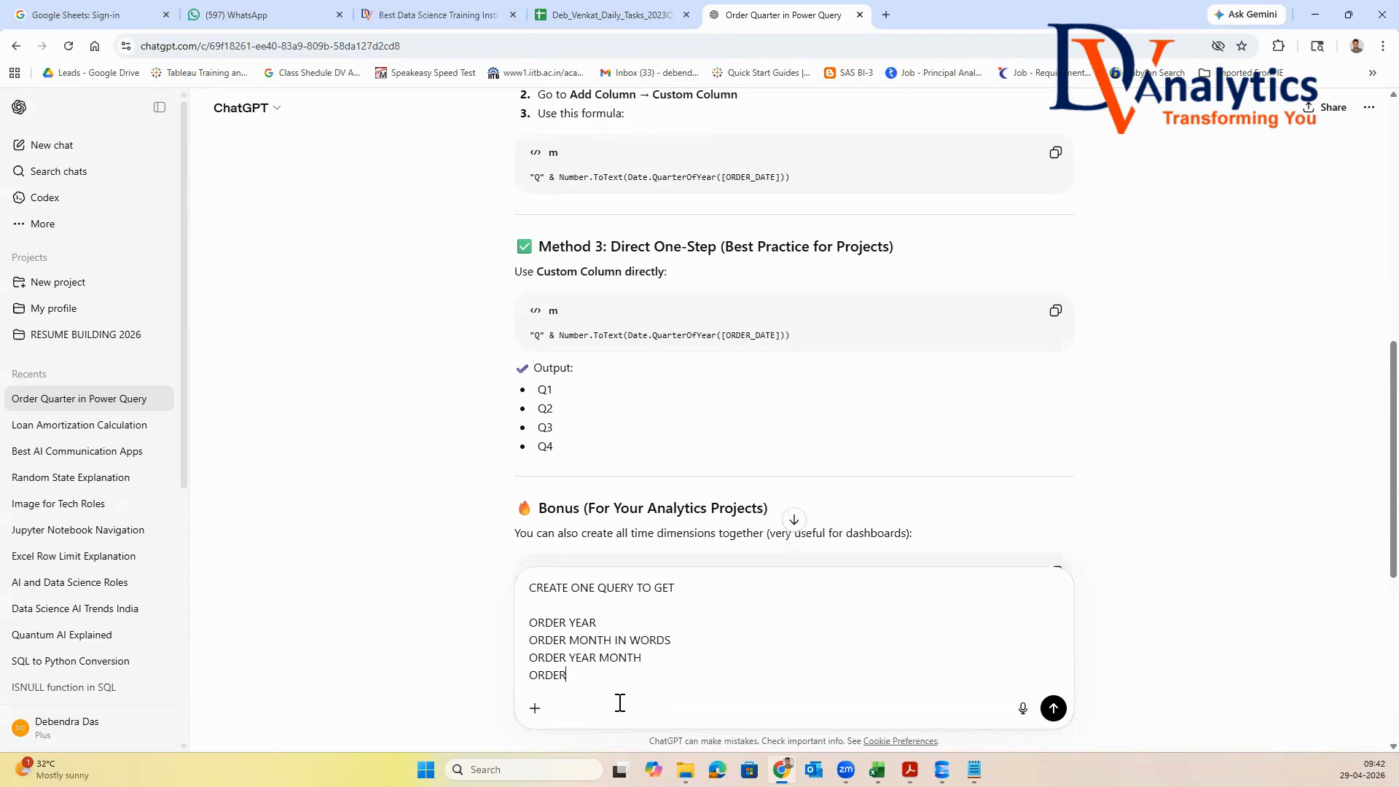
{"action": "type", "text": "ORDER QTR"}
Complete the prompt with "FROM ORDER_DATE FIELD" and send it
{"action": "key", "text": "Return"}
{"action": "key", "text": "Return"}
{"action": "type", "text": "FROM ORDER_DAT"}
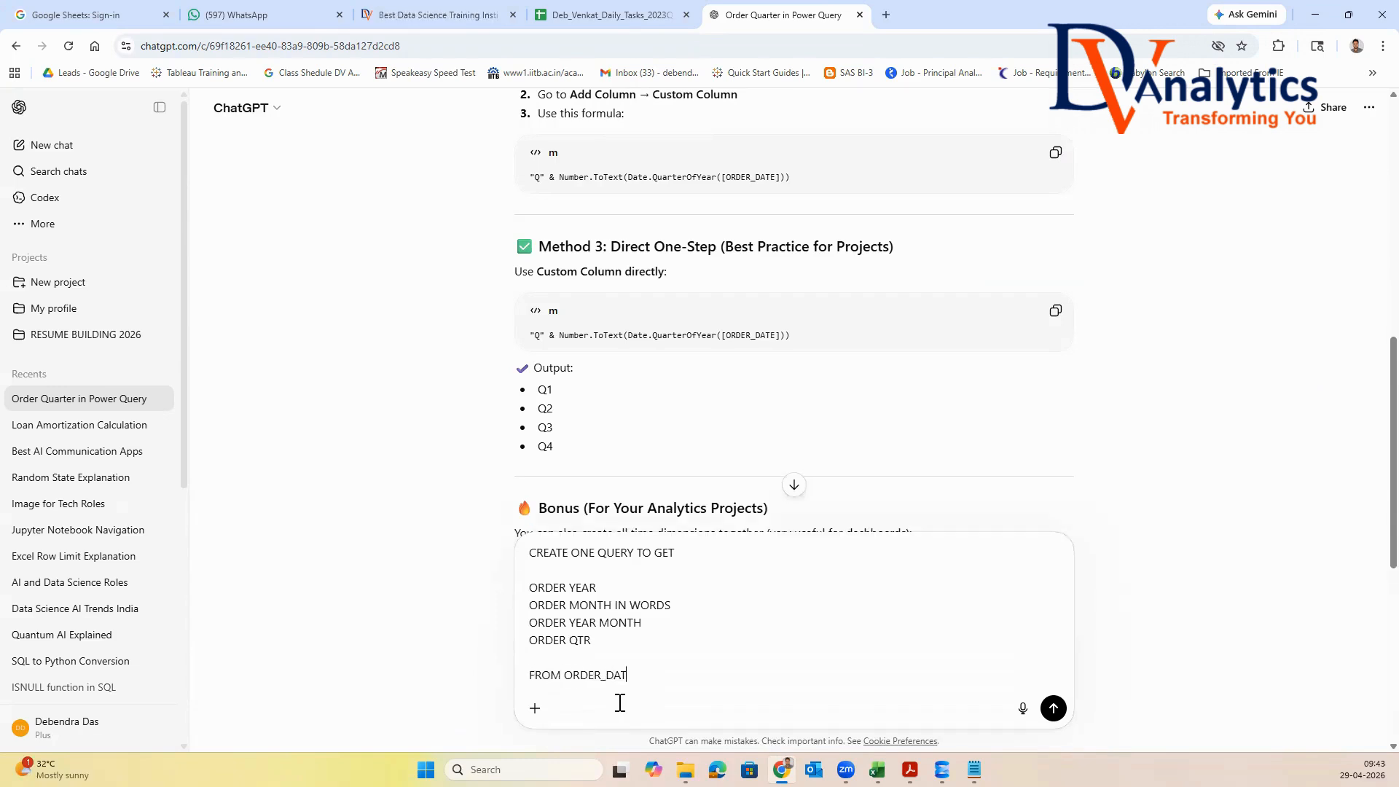
{"action": "type", "text": "E FIELD"}
{"action": "key", "text": "Return"}
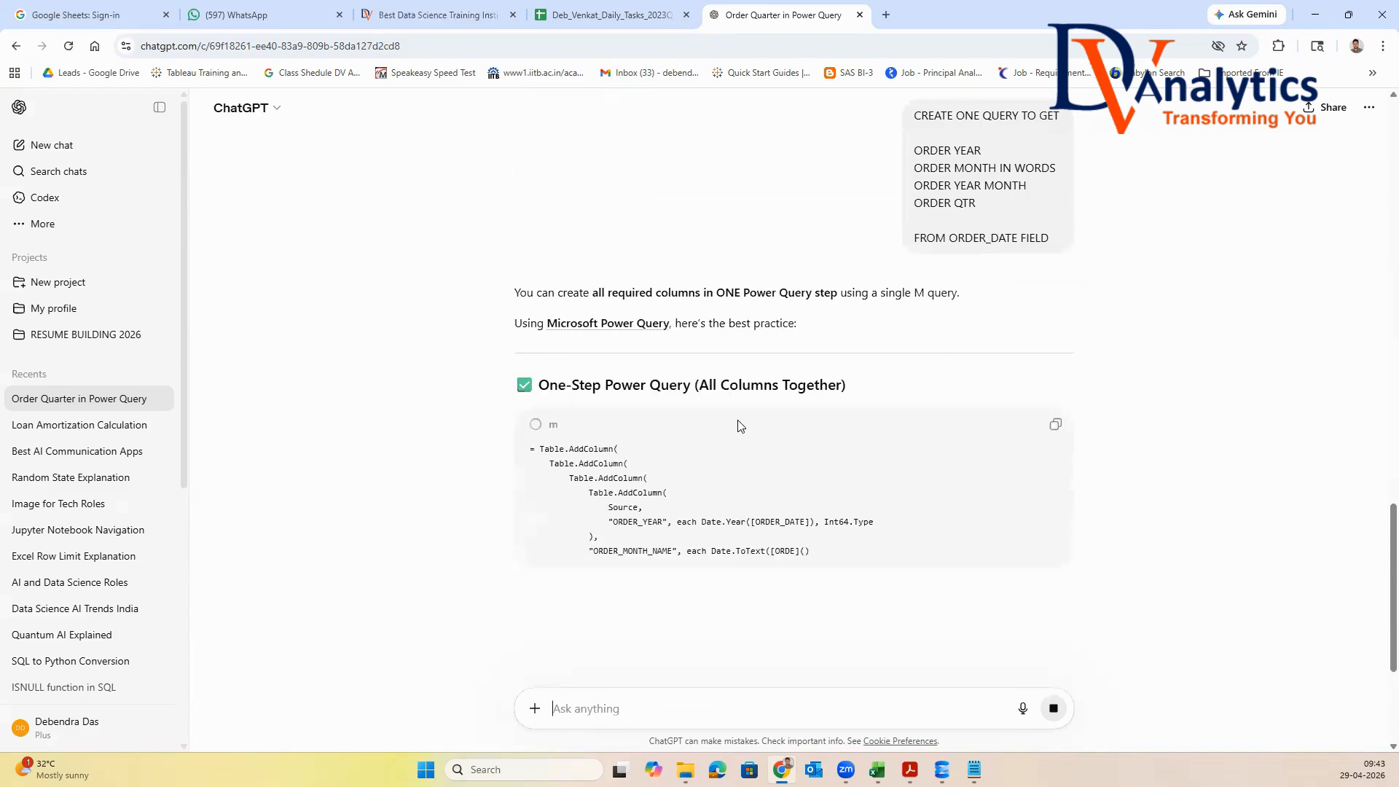
Review ChatGPT's answer and copy the AddYear to AddQuarter lines from the Cleaner Approach code
{"action": "scroll", "coordinate": [767, 413], "scroll_direction": "down", "scroll_amount": 3}
{"action": "scroll", "coordinate": [738, 421], "scroll_direction": "down", "scroll_amount": 2}
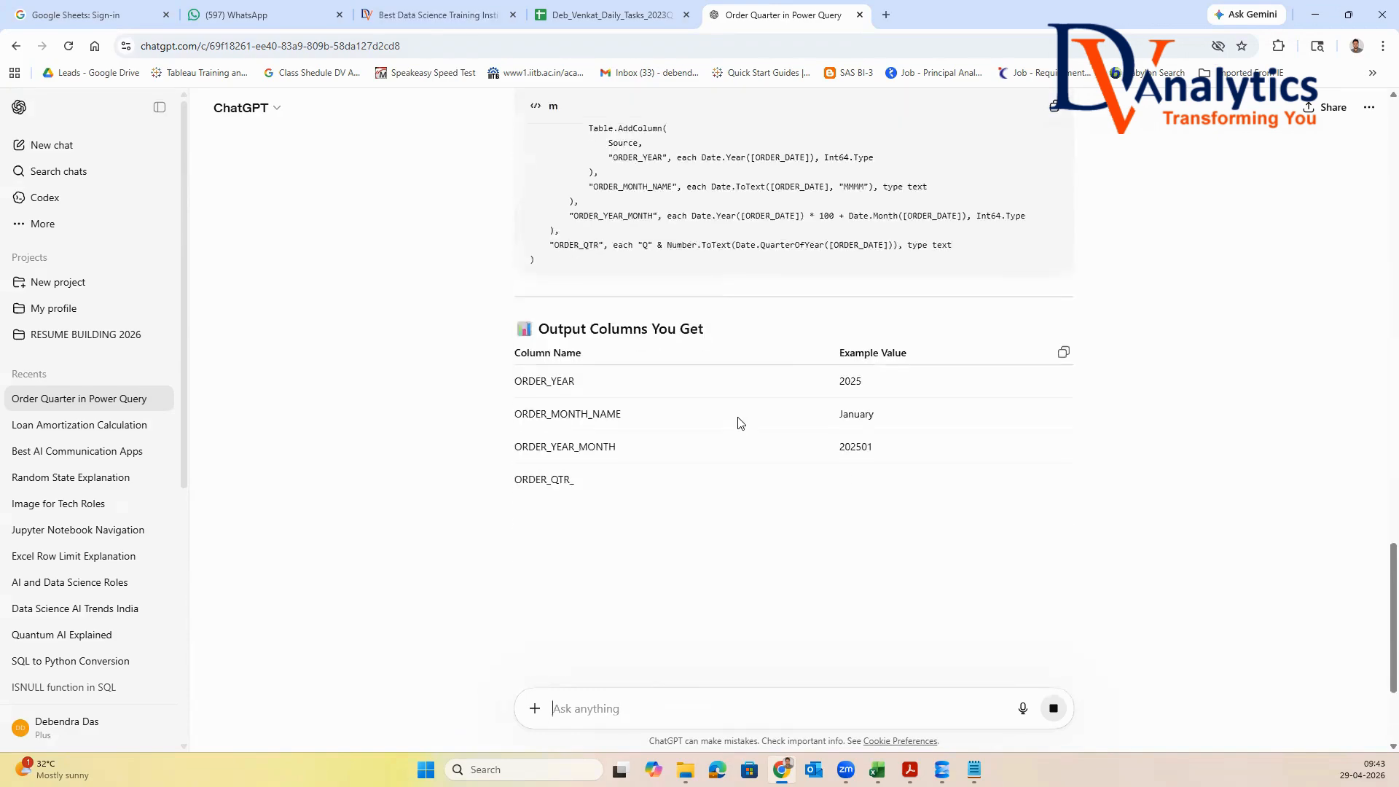
{"action": "scroll", "coordinate": [739, 421], "scroll_direction": "down", "scroll_amount": 2}
{"action": "scroll", "coordinate": [742, 424], "scroll_direction": "down", "scroll_amount": 3}
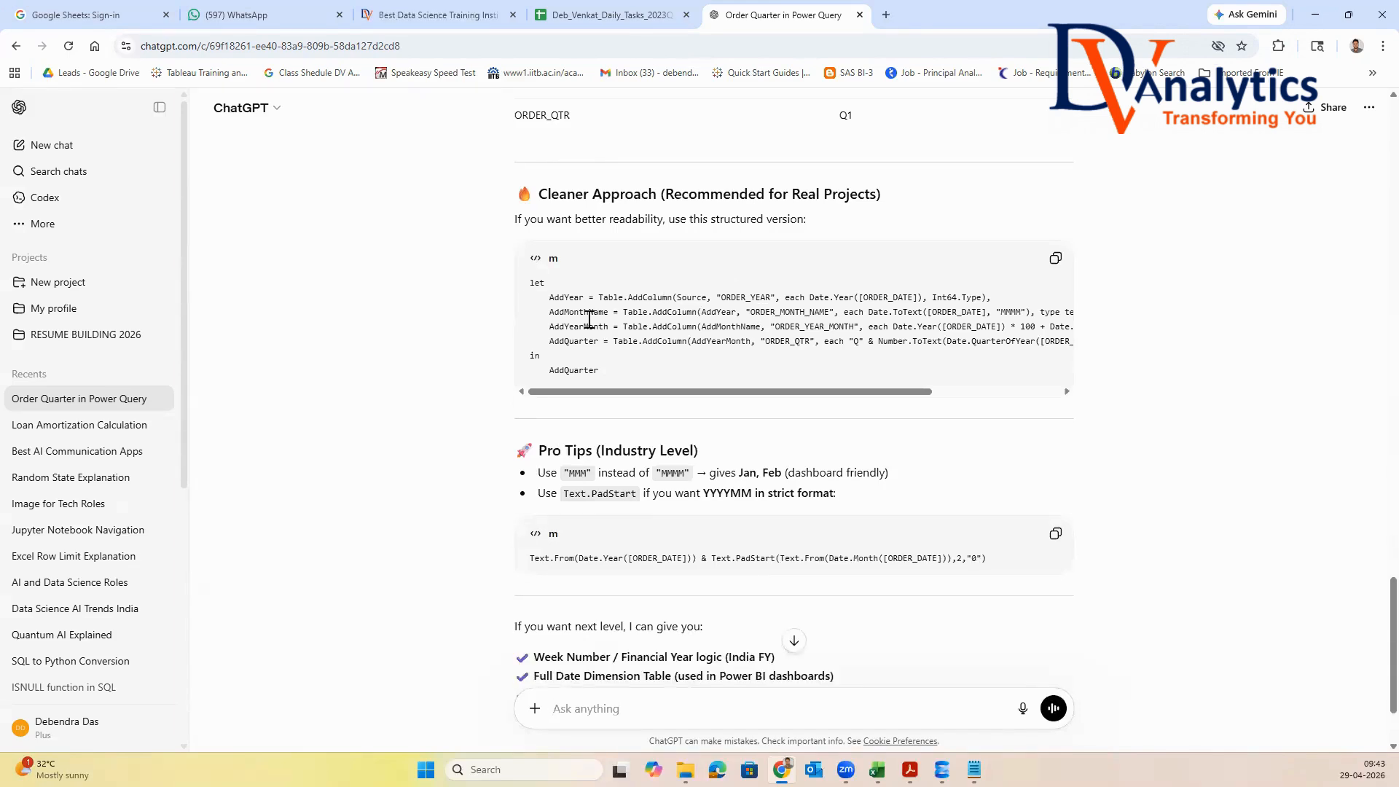
{"action": "scroll", "coordinate": [570, 312], "scroll_direction": "down", "scroll_amount": 1}
{"action": "scroll", "coordinate": [570, 311], "scroll_direction": "down", "scroll_amount": 2}
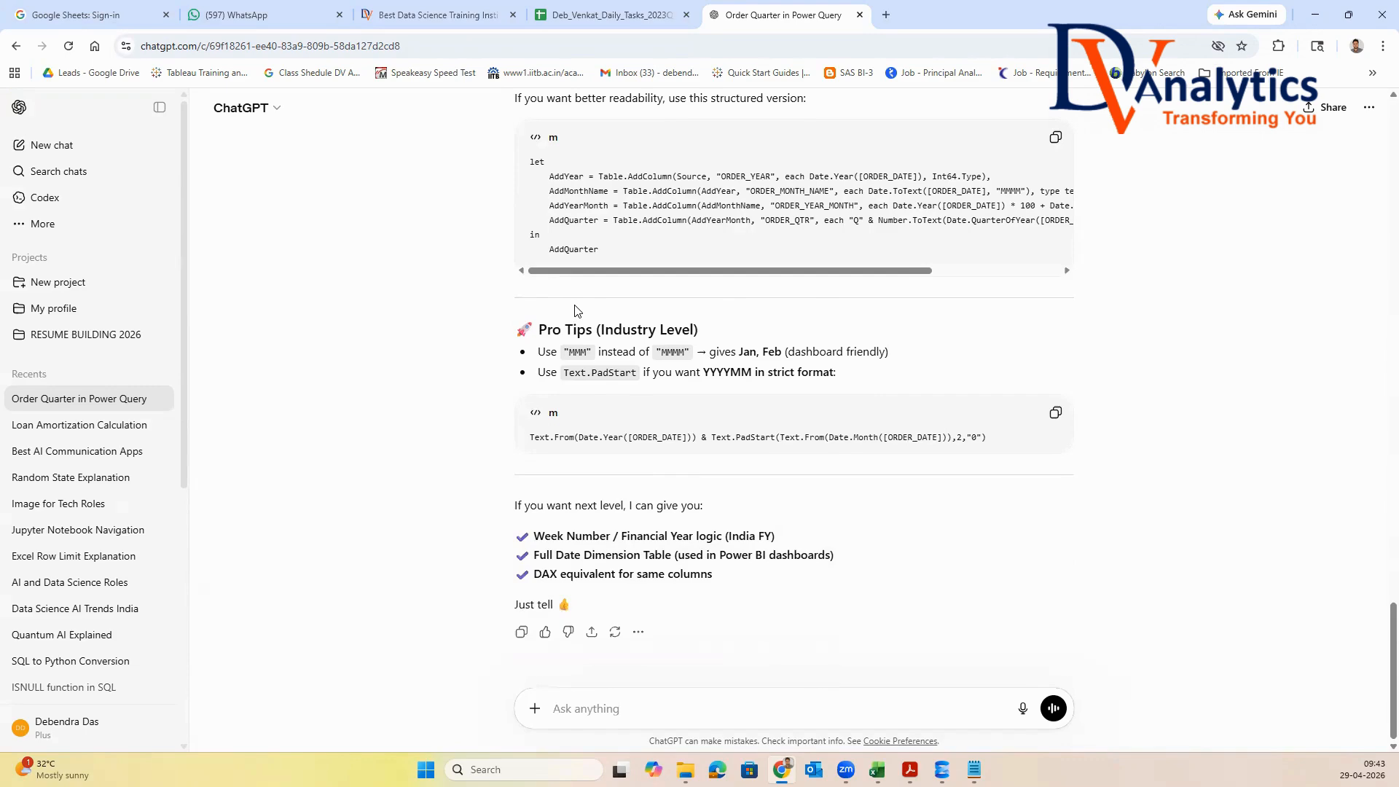
{"action": "scroll", "coordinate": [575, 311], "scroll_direction": "up", "scroll_amount": 2}
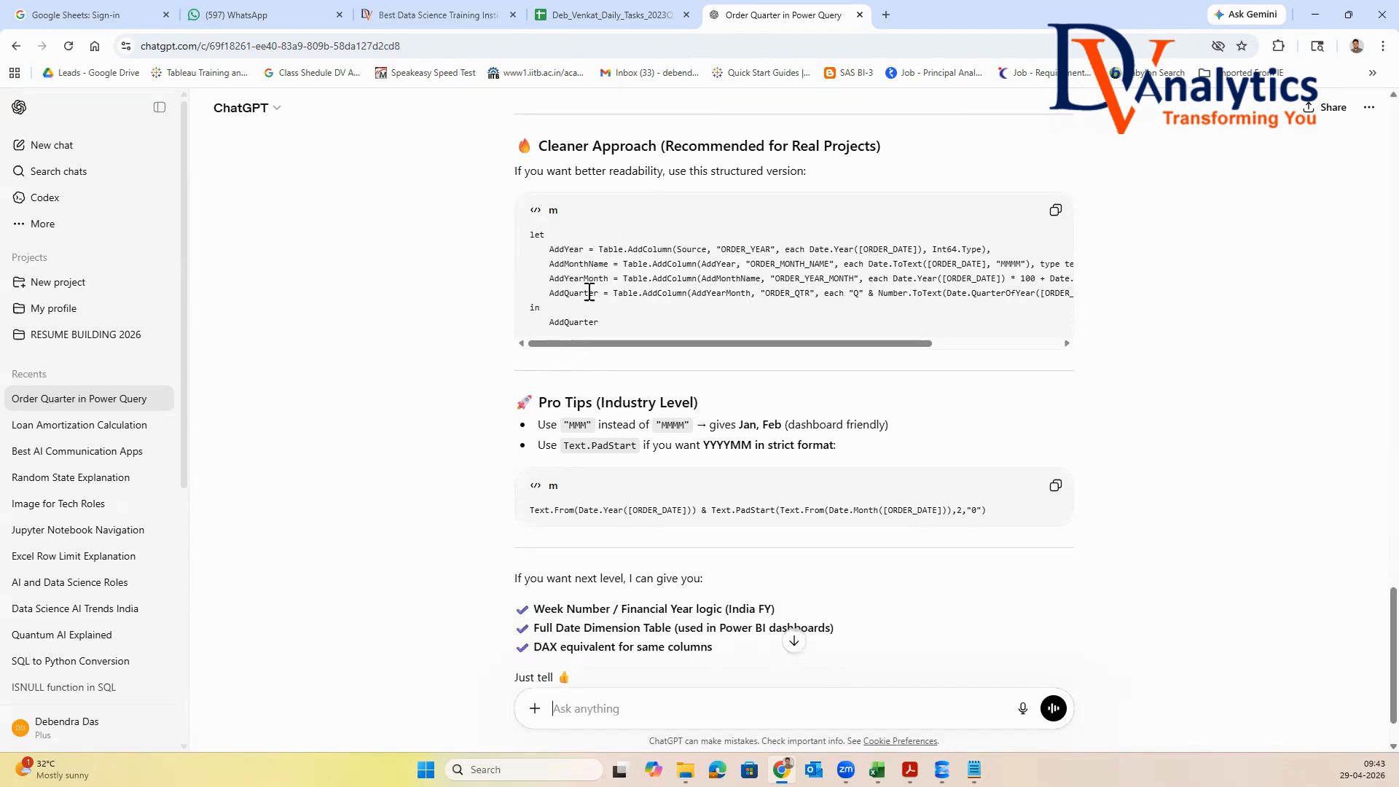
{"action": "left_click_drag", "start_coordinate": [552, 253], "coordinate": [1111, 313]}
{"action": "key", "text": "ctrl+c"}
Return to Power Query Editor and create the column Custom from the copied AddYear to AddQuarter code, enclosed in square brackets
{"action": "key", "text": "alt+Tab"}
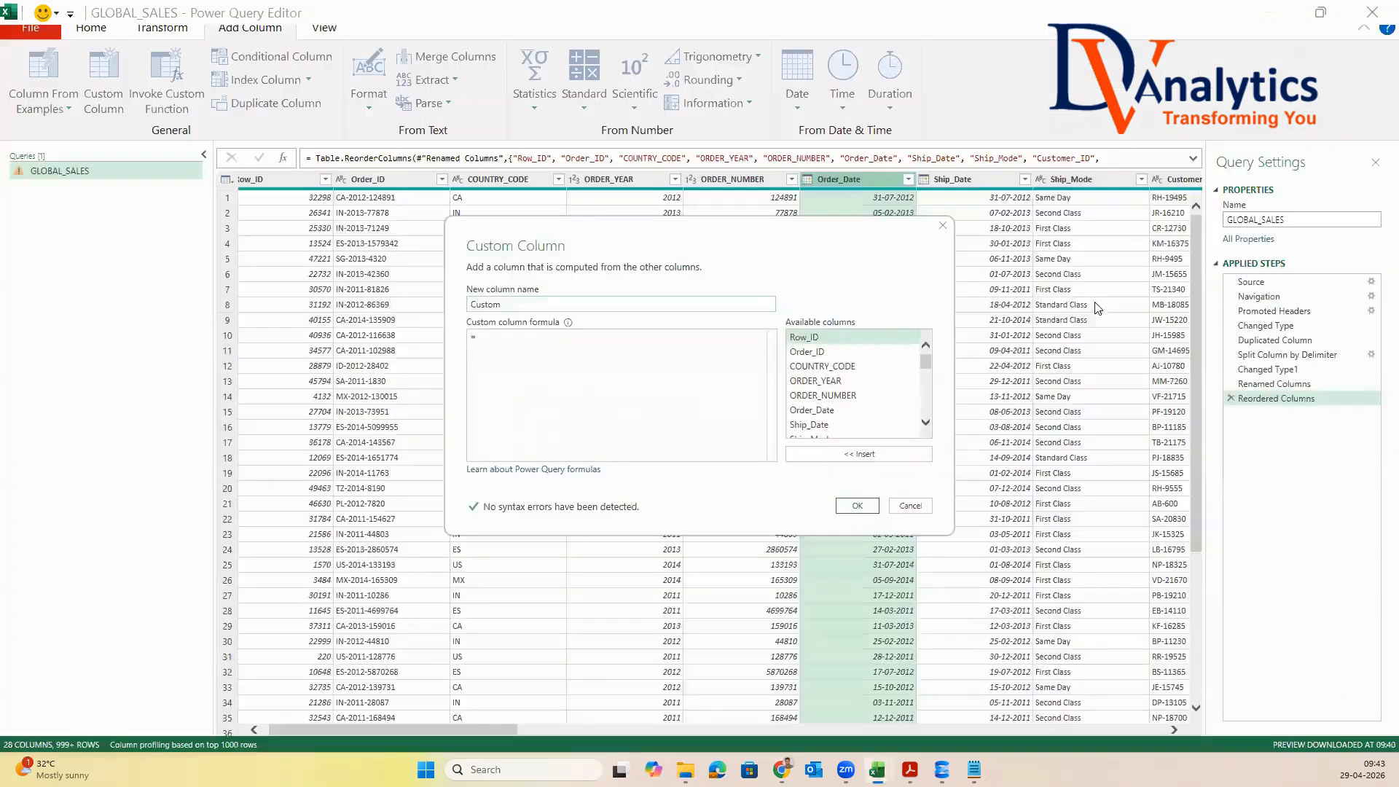
{"action": "type", "text": "[#\"Sub-Category\"]"}
{"action": "key", "text": "Return"}
{"action": "key", "text": "BackSpace"}
{"action": "key", "text": "BackSpace"}
{"action": "key", "text": "BackSpace"}
{"action": "key", "text": "BackSpace"}
{"action": "key", "text": "BackSpace"}
{"action": "key", "text": "BackSpace"}
{"action": "key", "text": "BackSpace"}
{"action": "key", "text": "BackSpace"}
{"action": "key", "text": "BackSpace"}
{"action": "key", "text": "BackSpace"}
{"action": "key", "text": "BackSpace"}
{"action": "key", "text": "BackSpace"}
{"action": "key", "text": "BackSpace"}
{"action": "key", "text": "BackSpace"}
{"action": "key", "text": "BackSpace"}
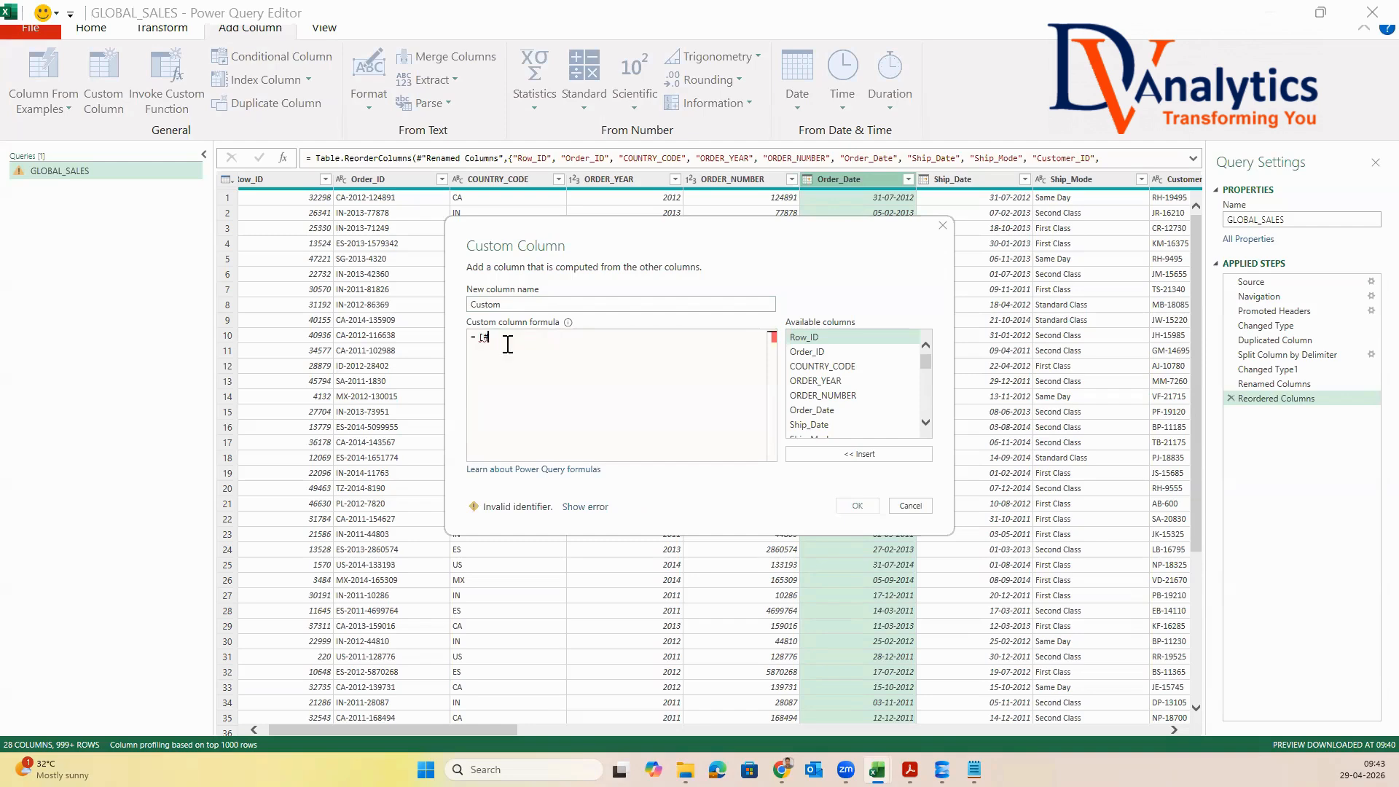
{"action": "key", "text": "ctrl+v"}
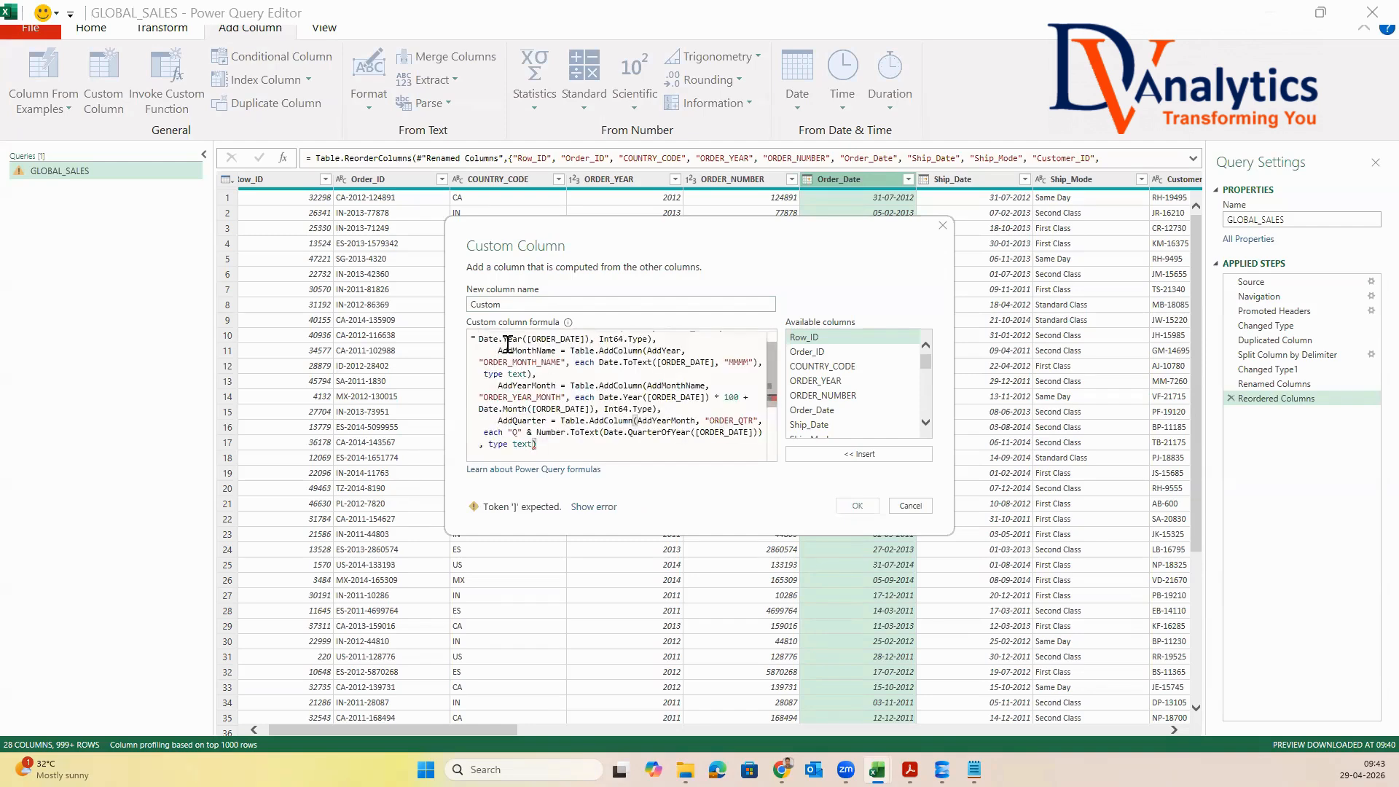
{"action": "key", "text": "Return"}
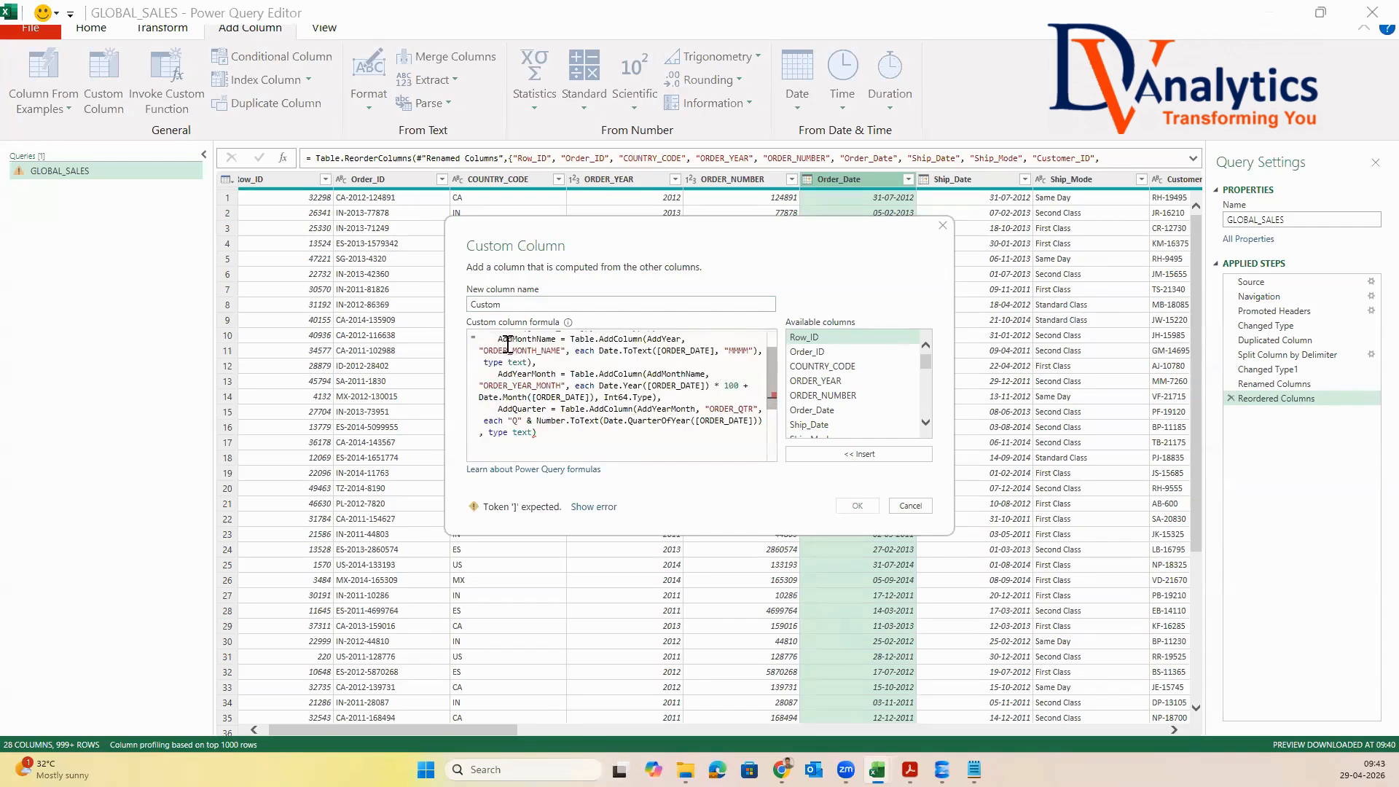
{"action": "key", "text": "Return"}
{"action": "type", "text": "]"}
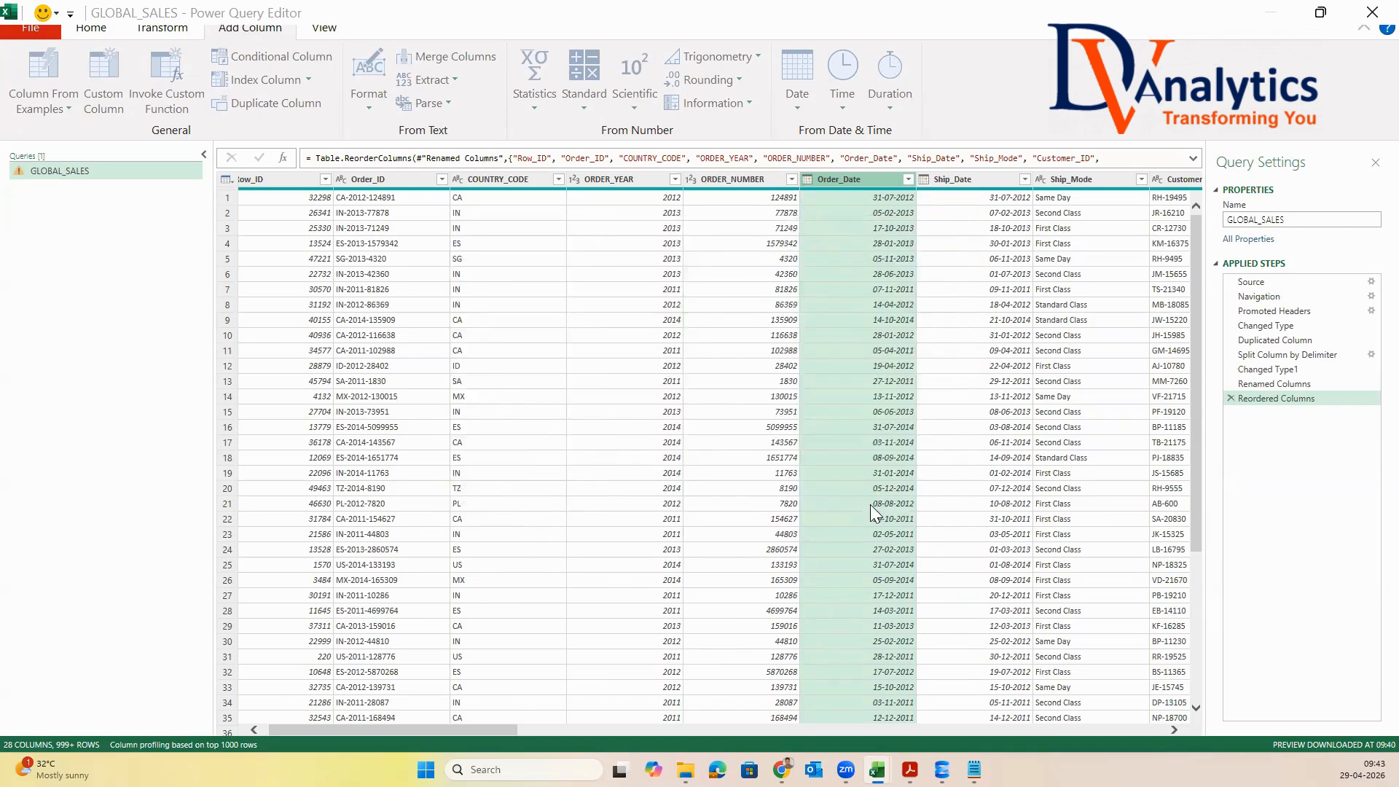
{"action": "left_click", "coordinate": [857, 506]}
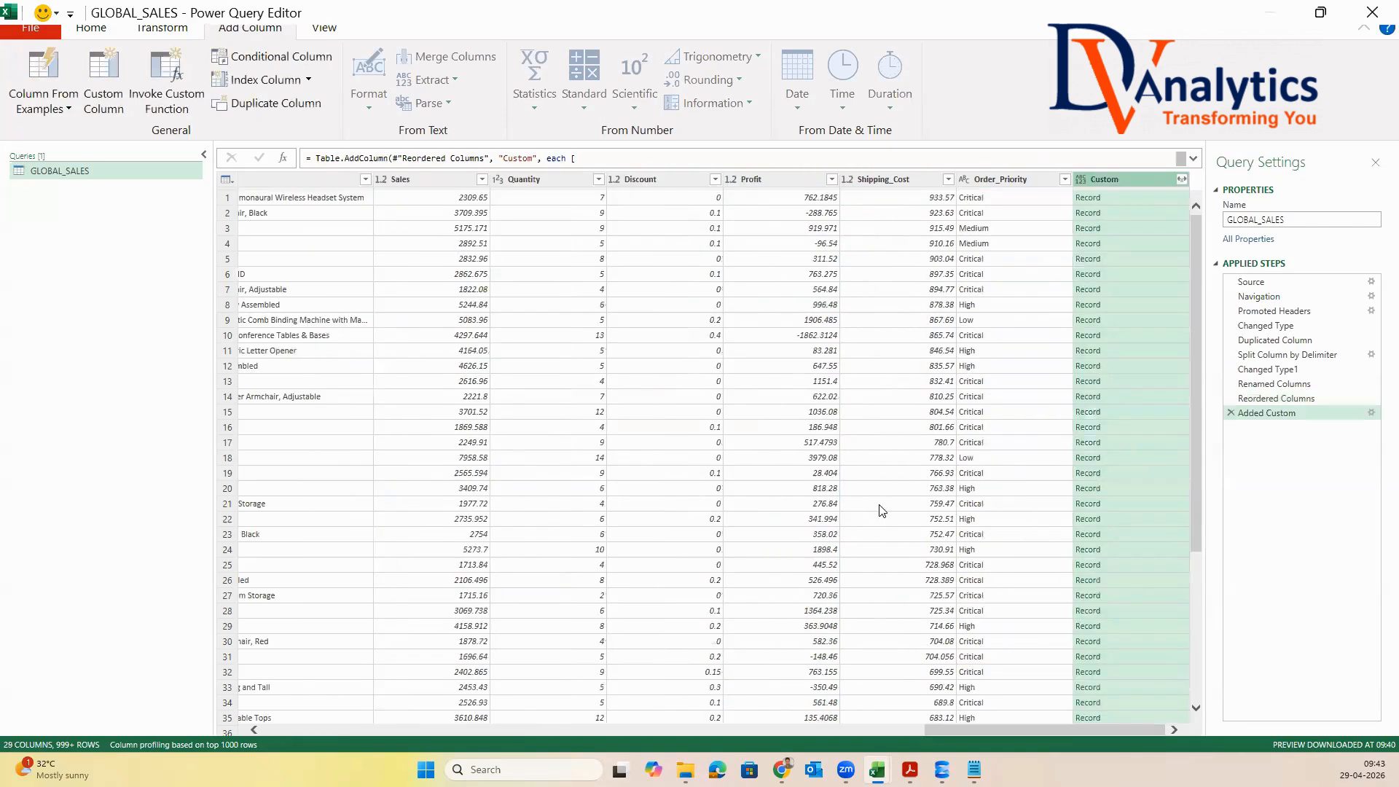
Expand the Custom column into AddYear, AddMonthName, AddYearMonth and AddQuarter, using the original column name as prefix
{"action": "left_click", "coordinate": [1181, 180]}
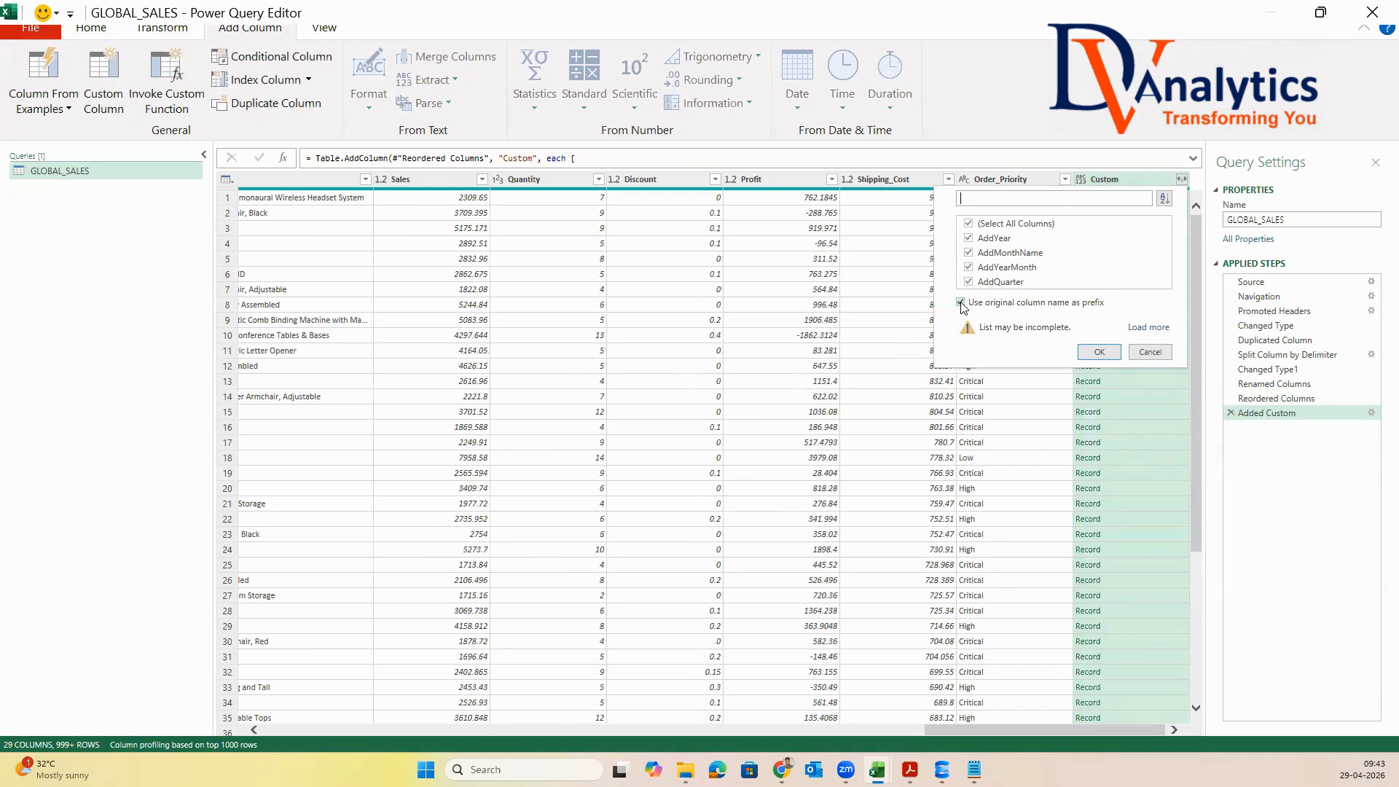
{"action": "left_click", "coordinate": [1101, 353]}
{"action": "left_click_drag", "start_coordinate": [1037, 727], "coordinate": [1168, 723]}
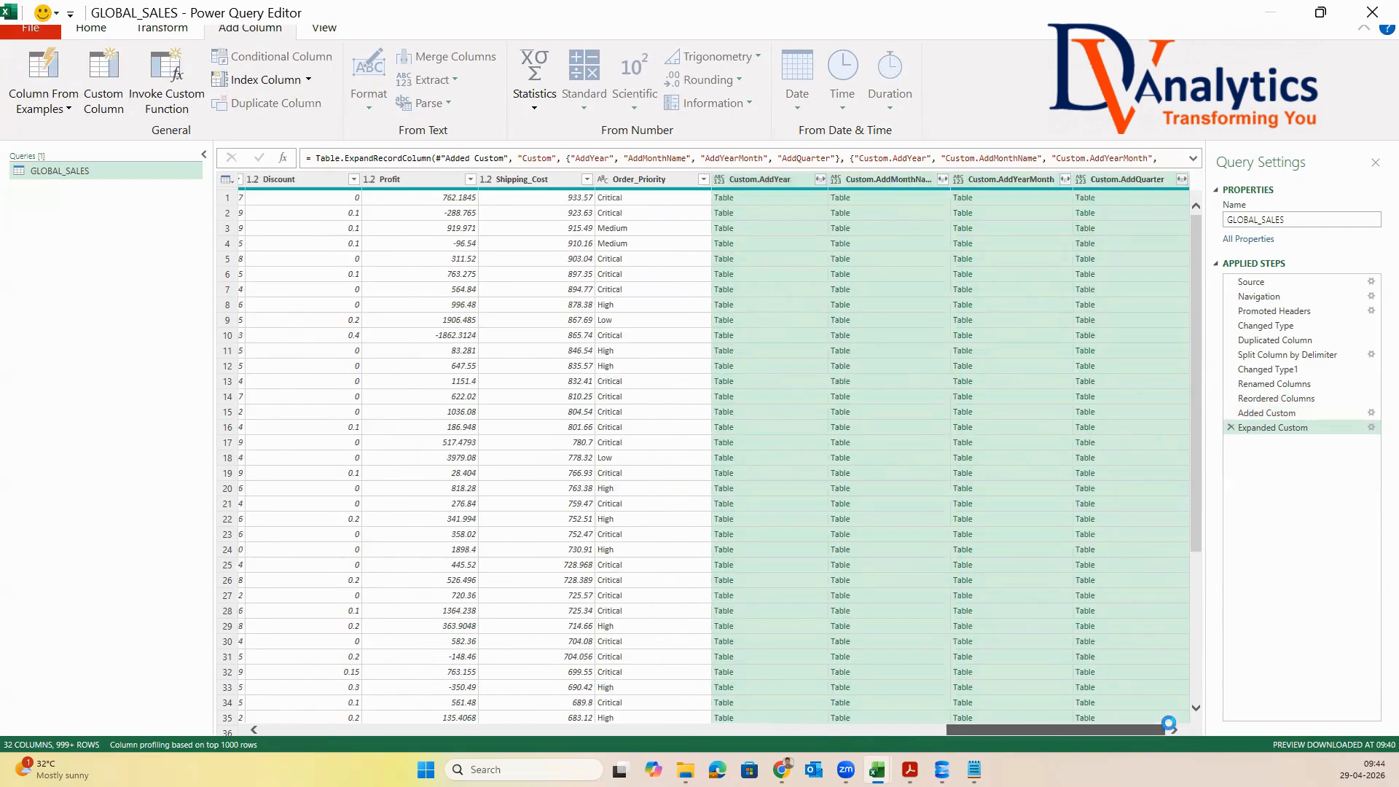
Drill into the first row's table in Custom.AddYear and delete the resulting drill-down step
{"action": "left_click", "coordinate": [724, 197]}
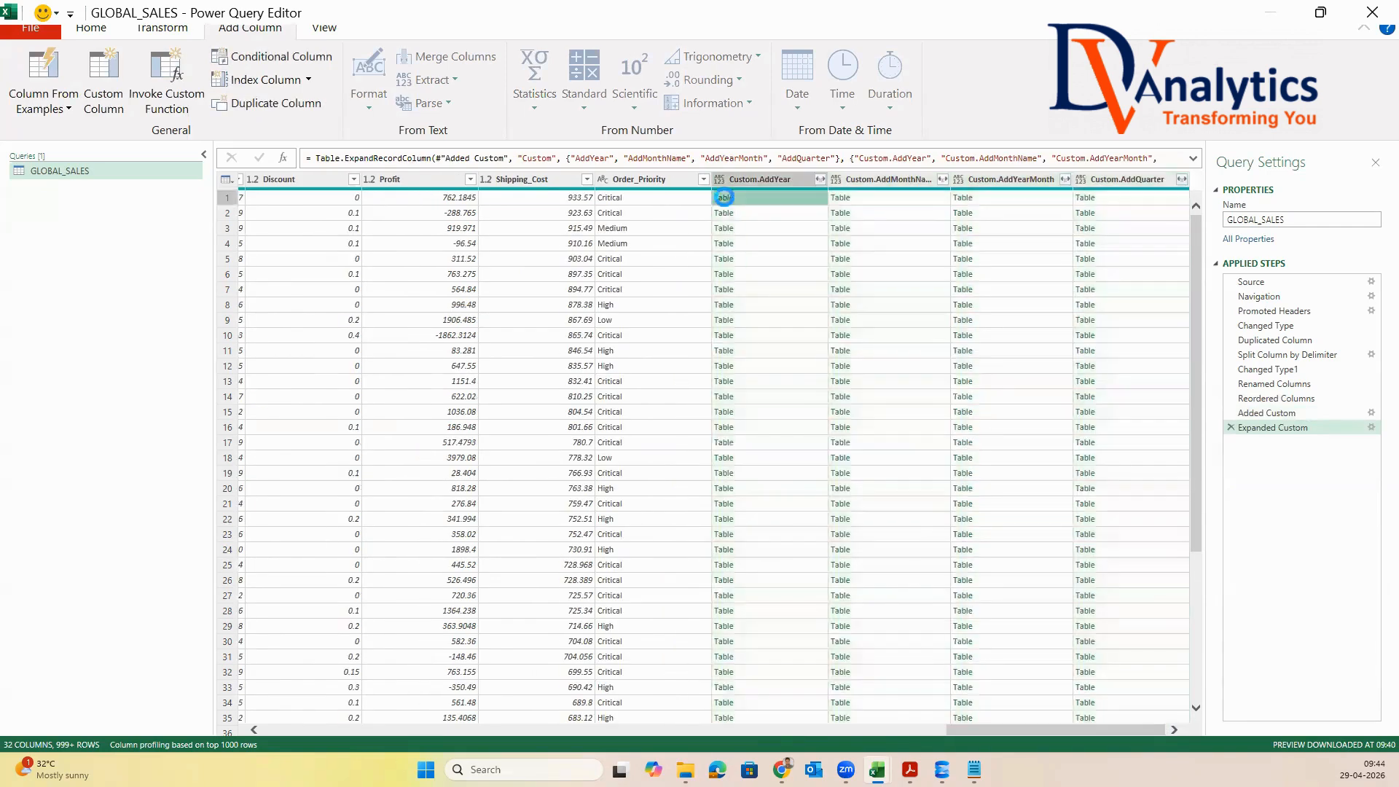
{"action": "left_click", "coordinate": [723, 197]}
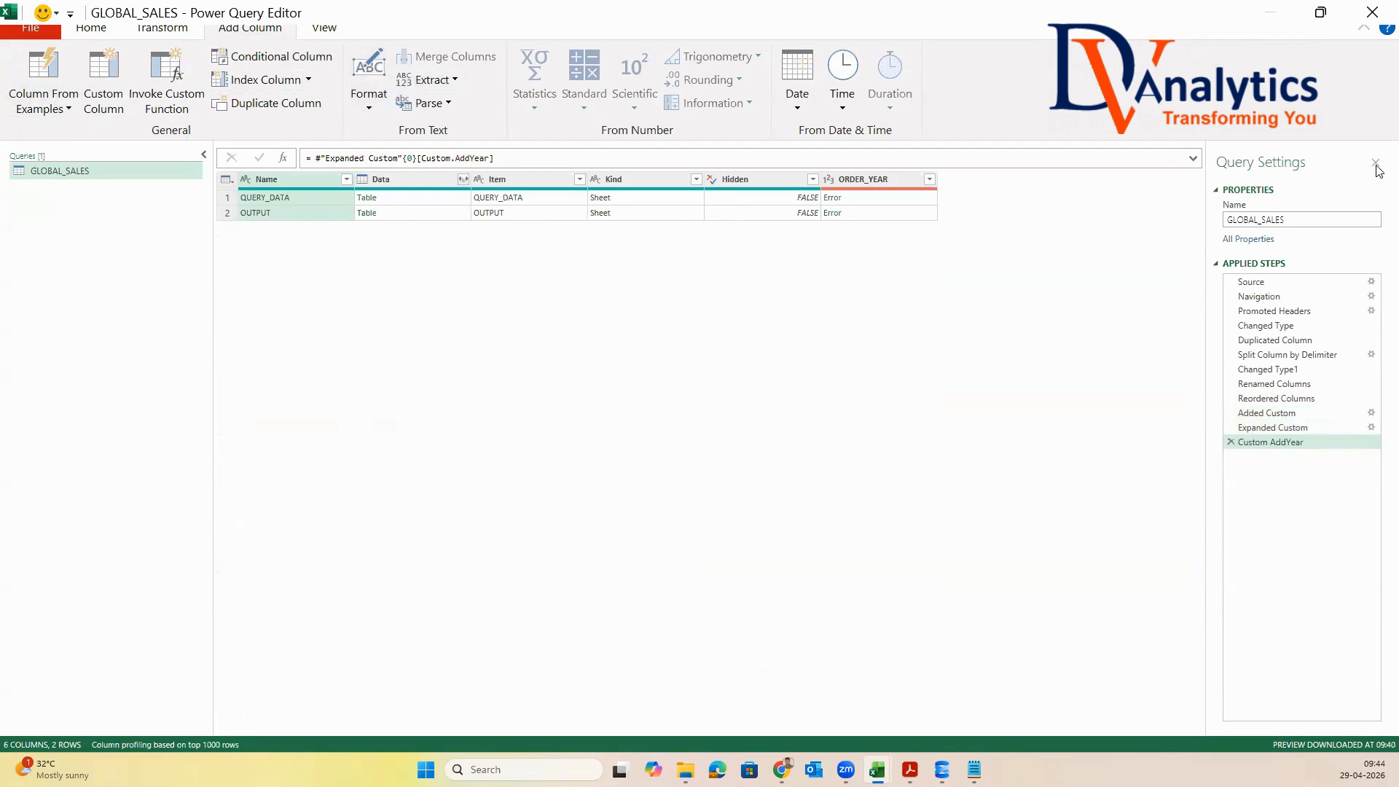
{"action": "left_click", "coordinate": [1231, 441]}
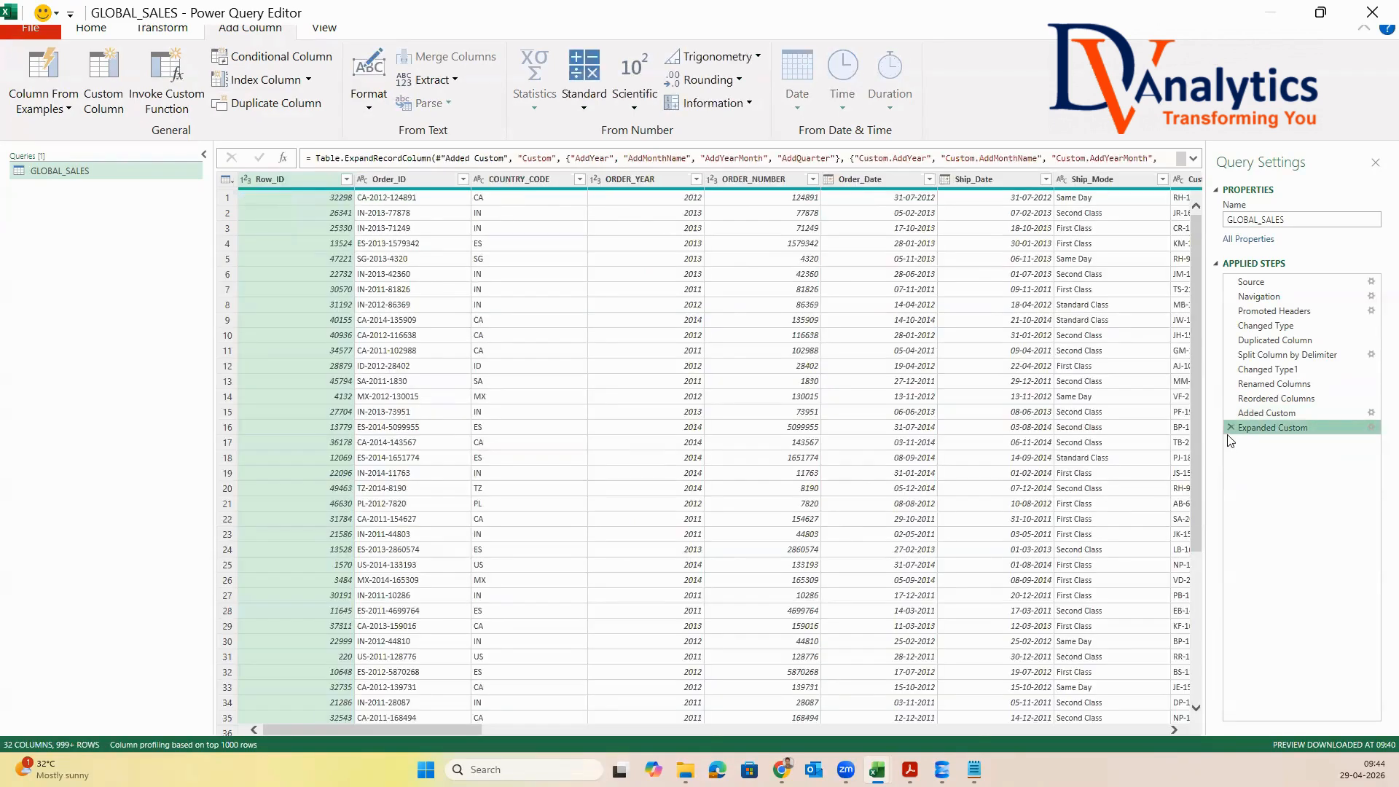
{"action": "left_click_drag", "start_coordinate": [444, 733], "coordinate": [1118, 730]}
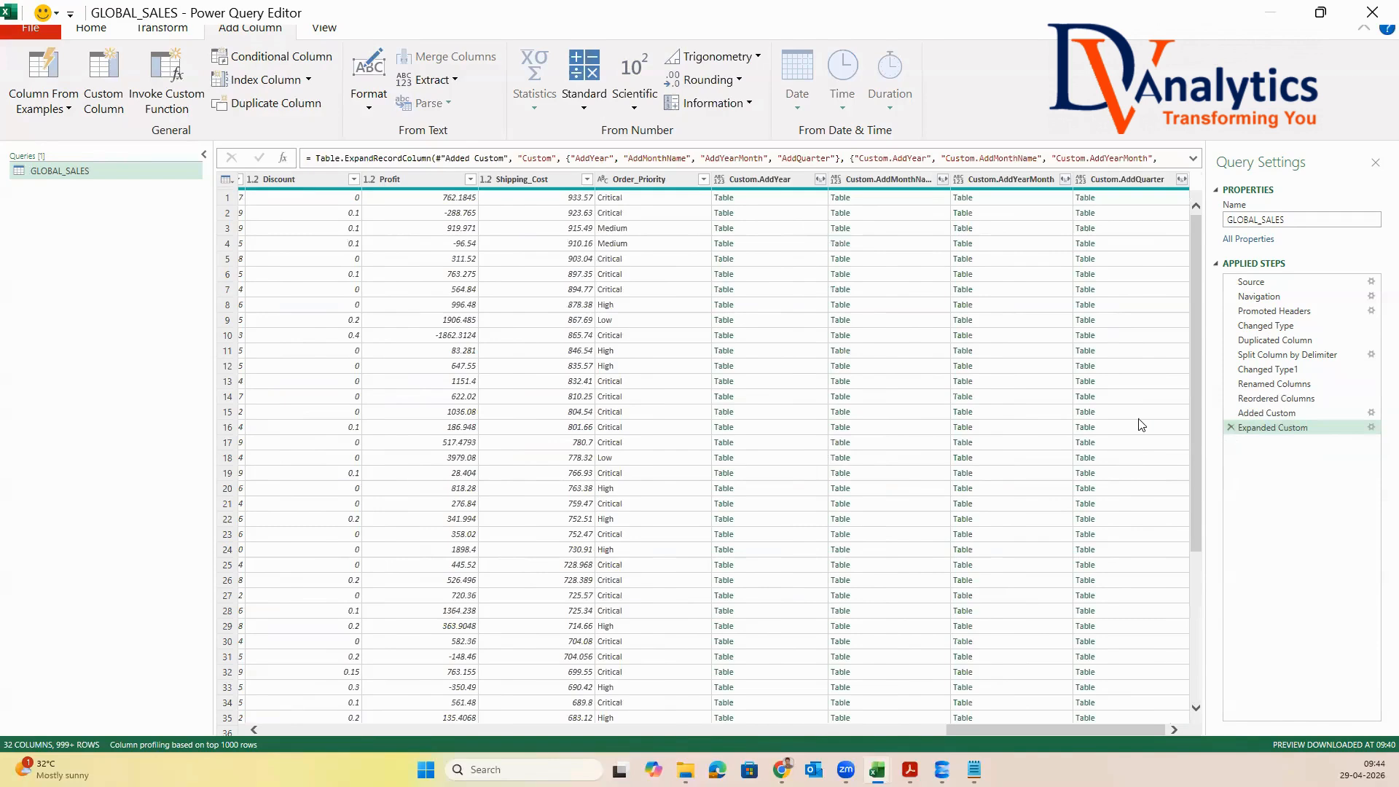
Expand Custom.AddYear into all its columns, and delete both the Custom.AddYear expansion and the earlier Custom expansion from the applied steps
{"action": "left_click", "coordinate": [819, 180]}
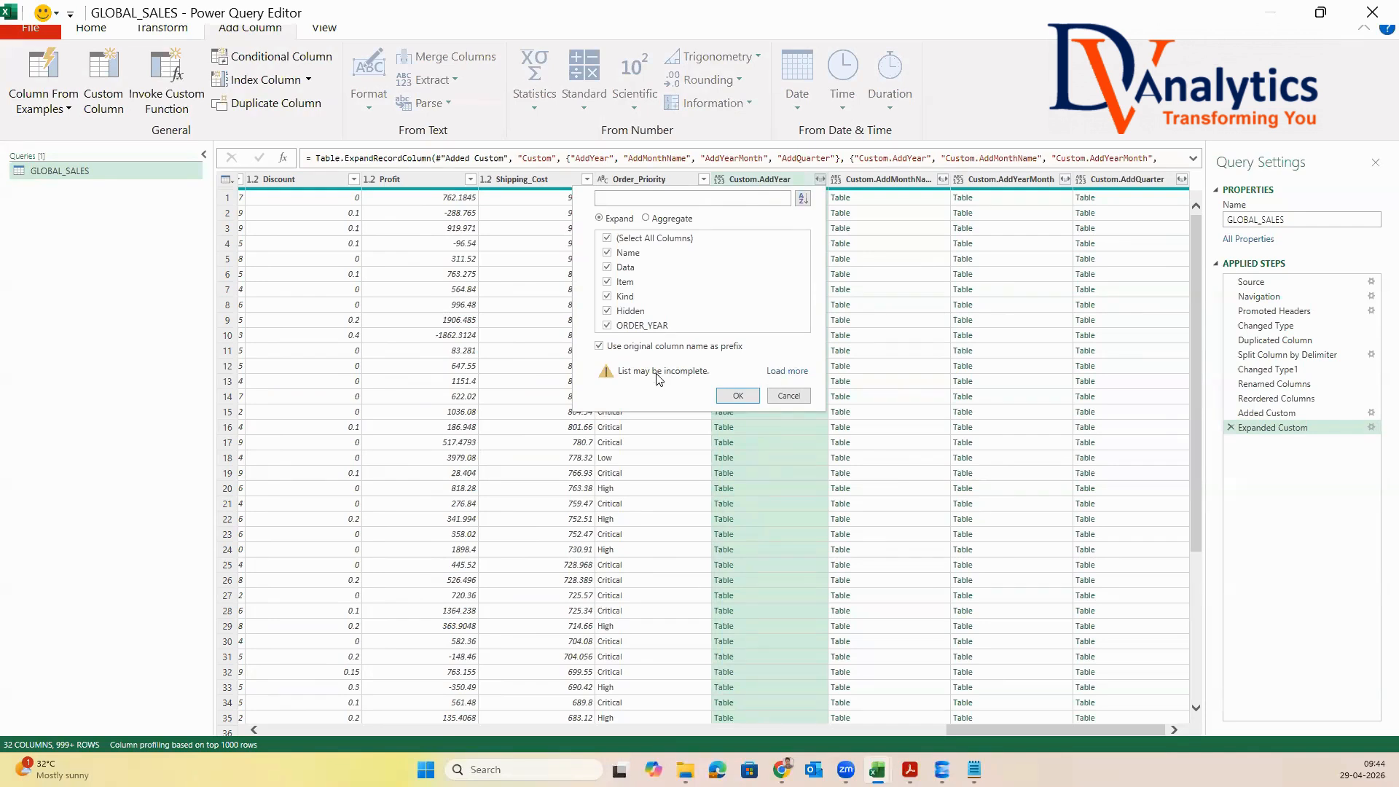
{"action": "left_click", "coordinate": [781, 371]}
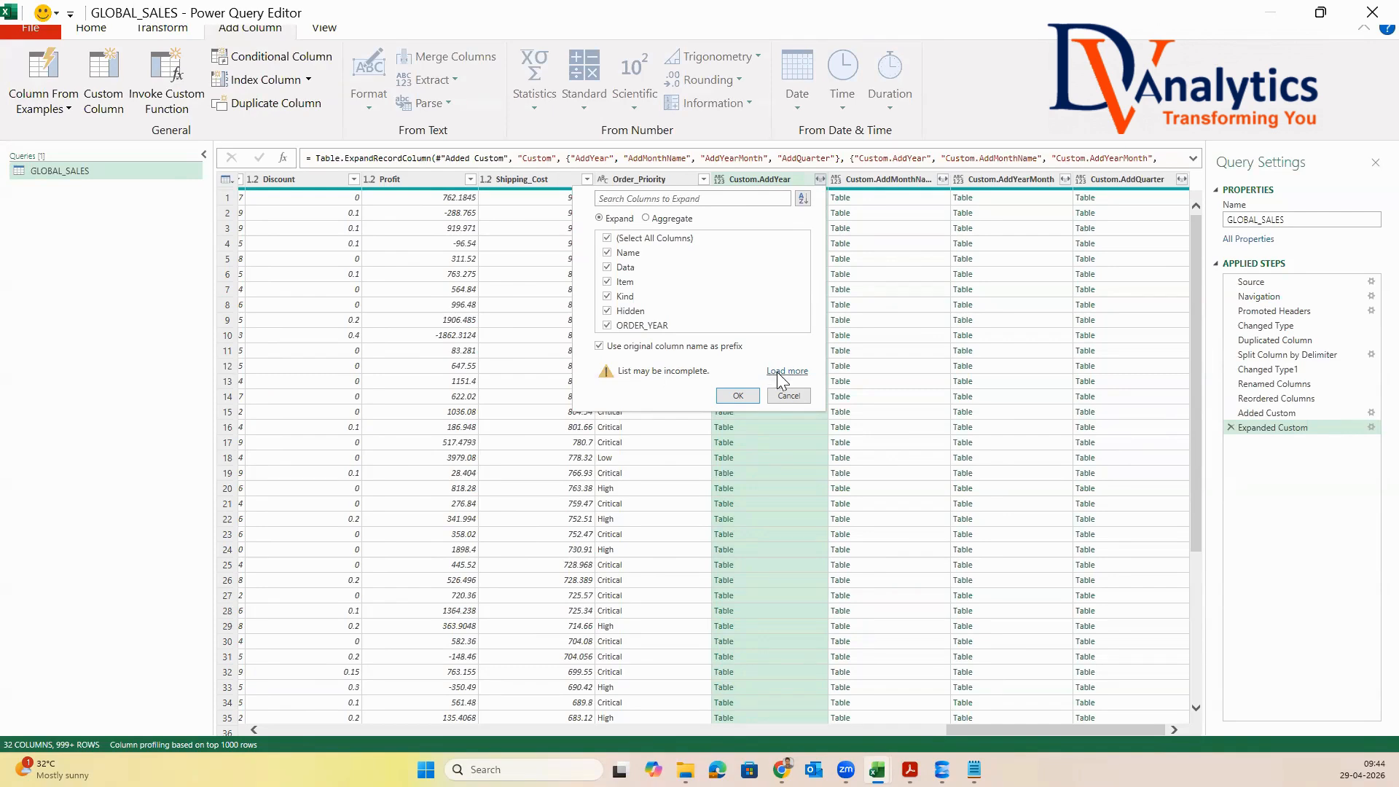
{"action": "left_click", "coordinate": [738, 396]}
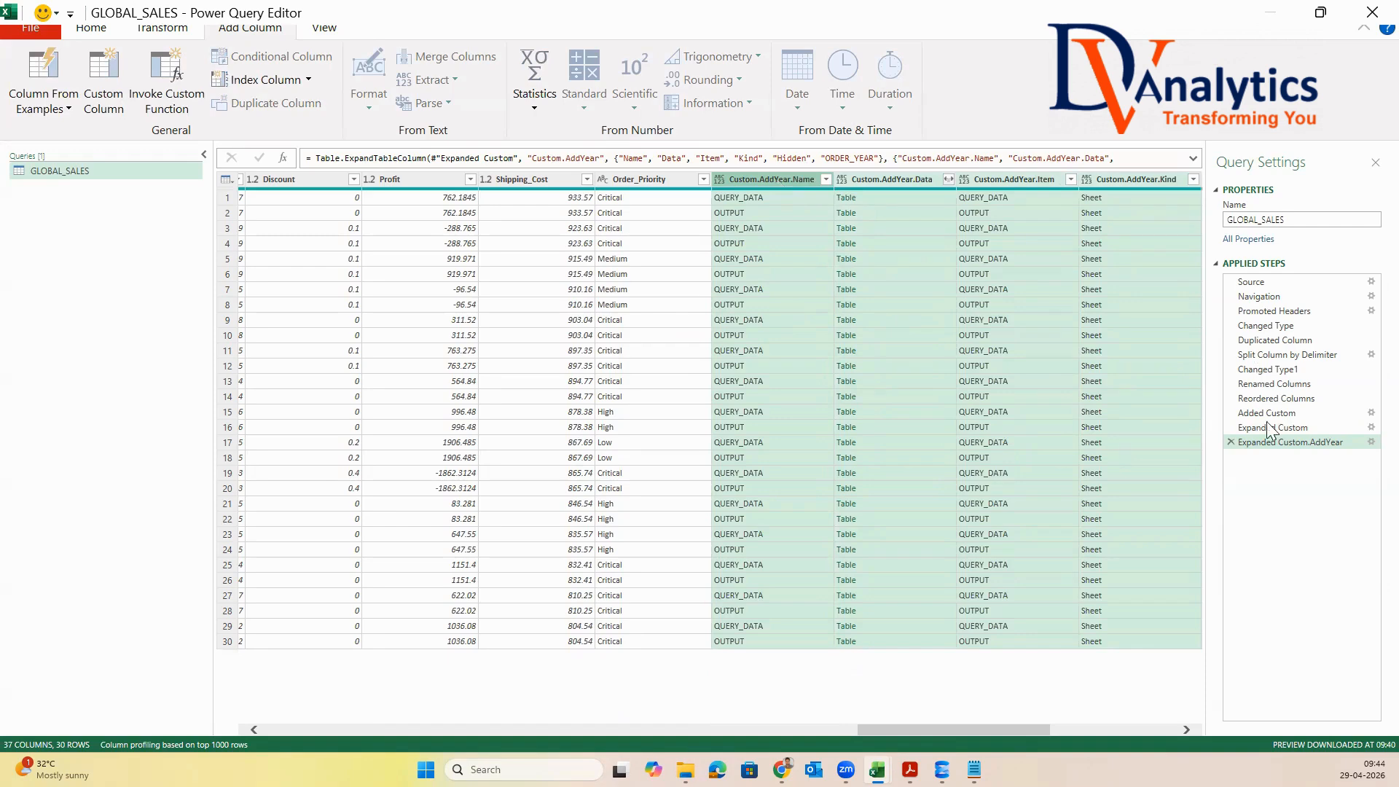
{"action": "left_click", "coordinate": [1230, 441]}
{"action": "left_click", "coordinate": [1230, 427]}
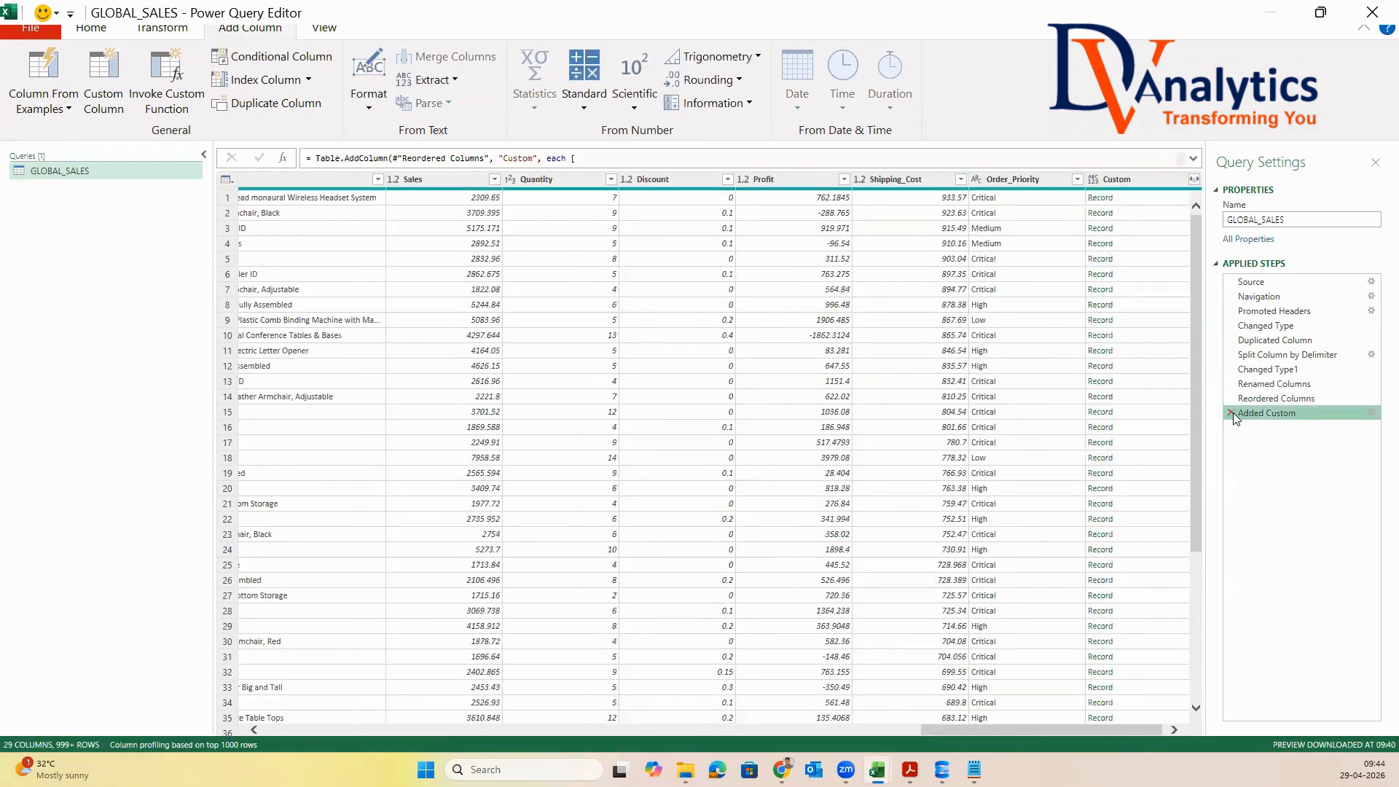
Expand the Custom records into AddYear, AddMonthName, AddYearMonth and AddQuarter without a prefix, and check AddYear's expansion options without applying them
{"action": "left_click", "coordinate": [1103, 201]}
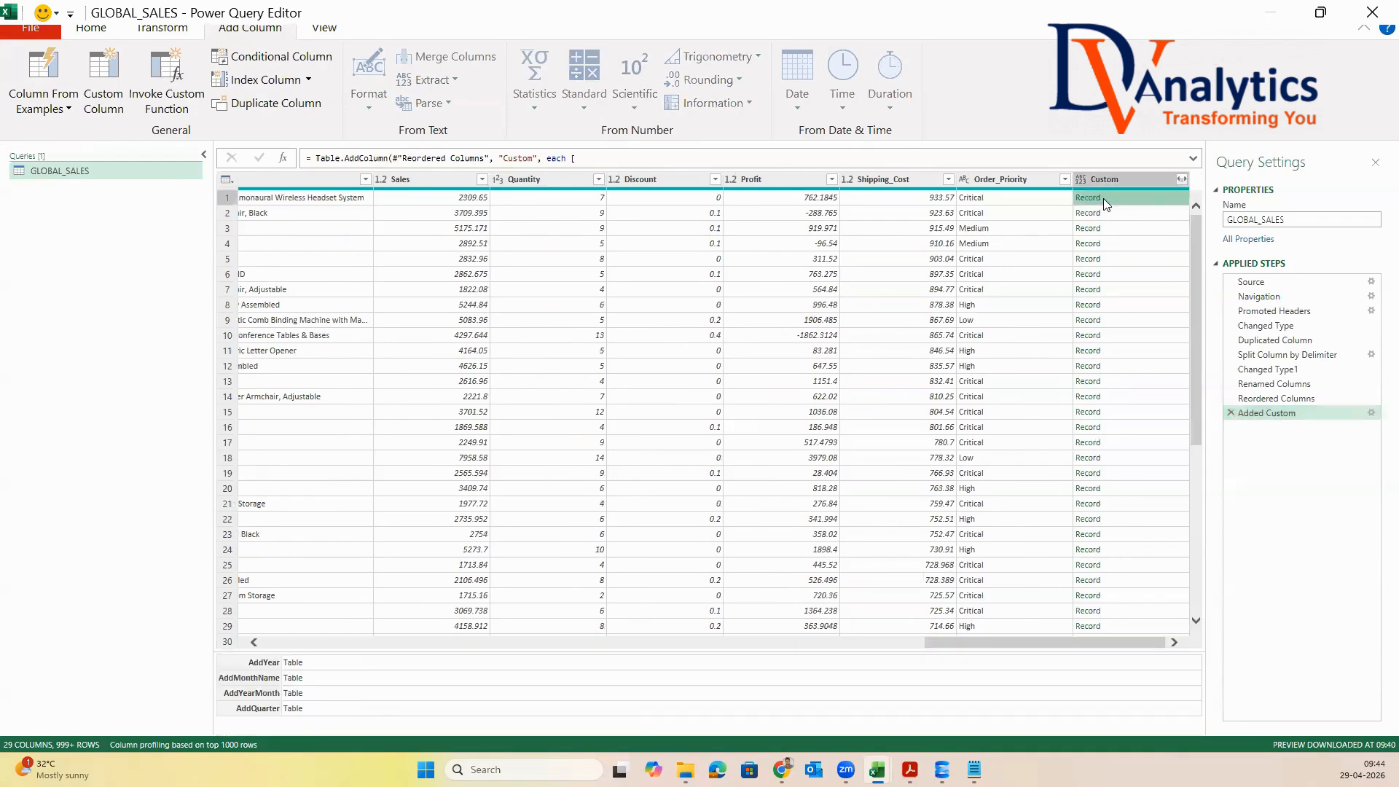
{"action": "left_click", "coordinate": [1181, 179]}
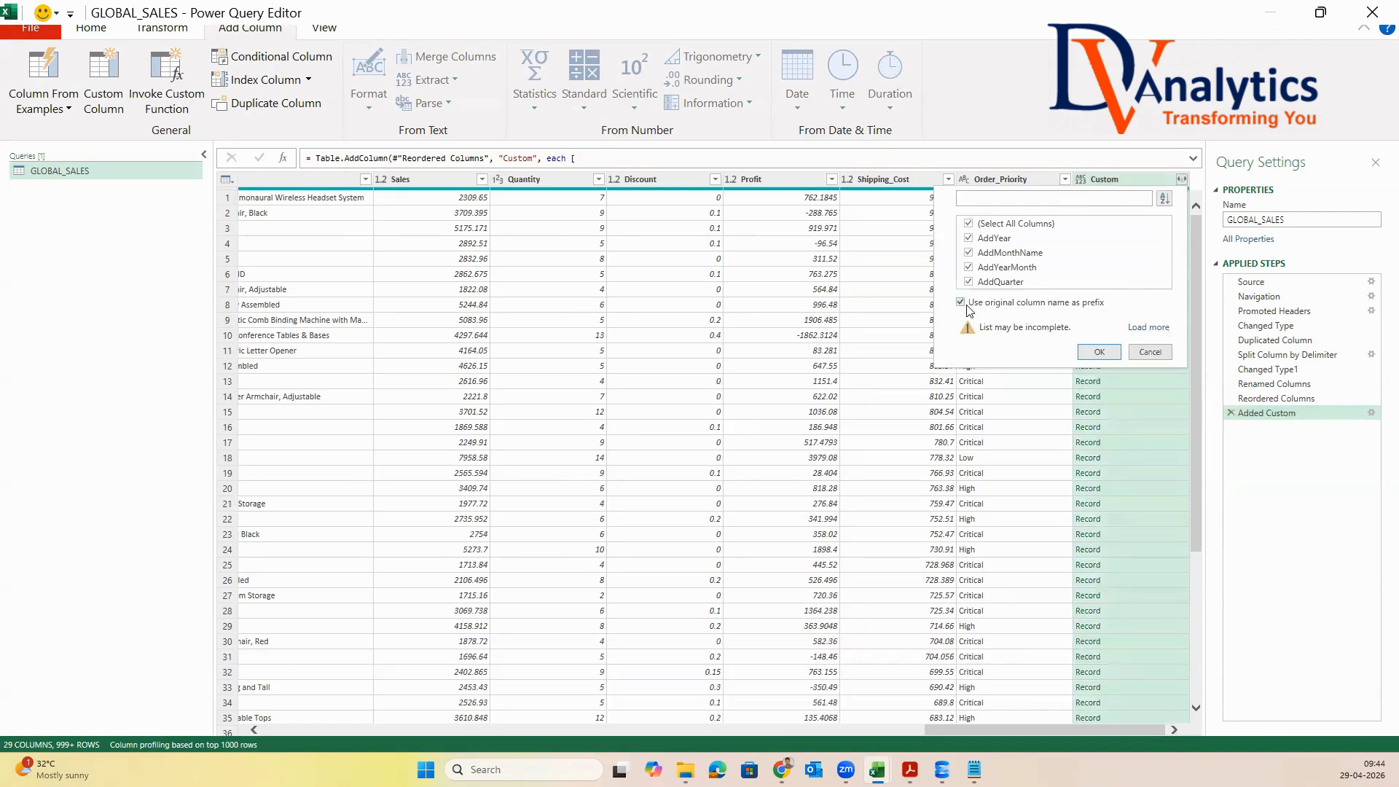
{"action": "left_click", "coordinate": [962, 303]}
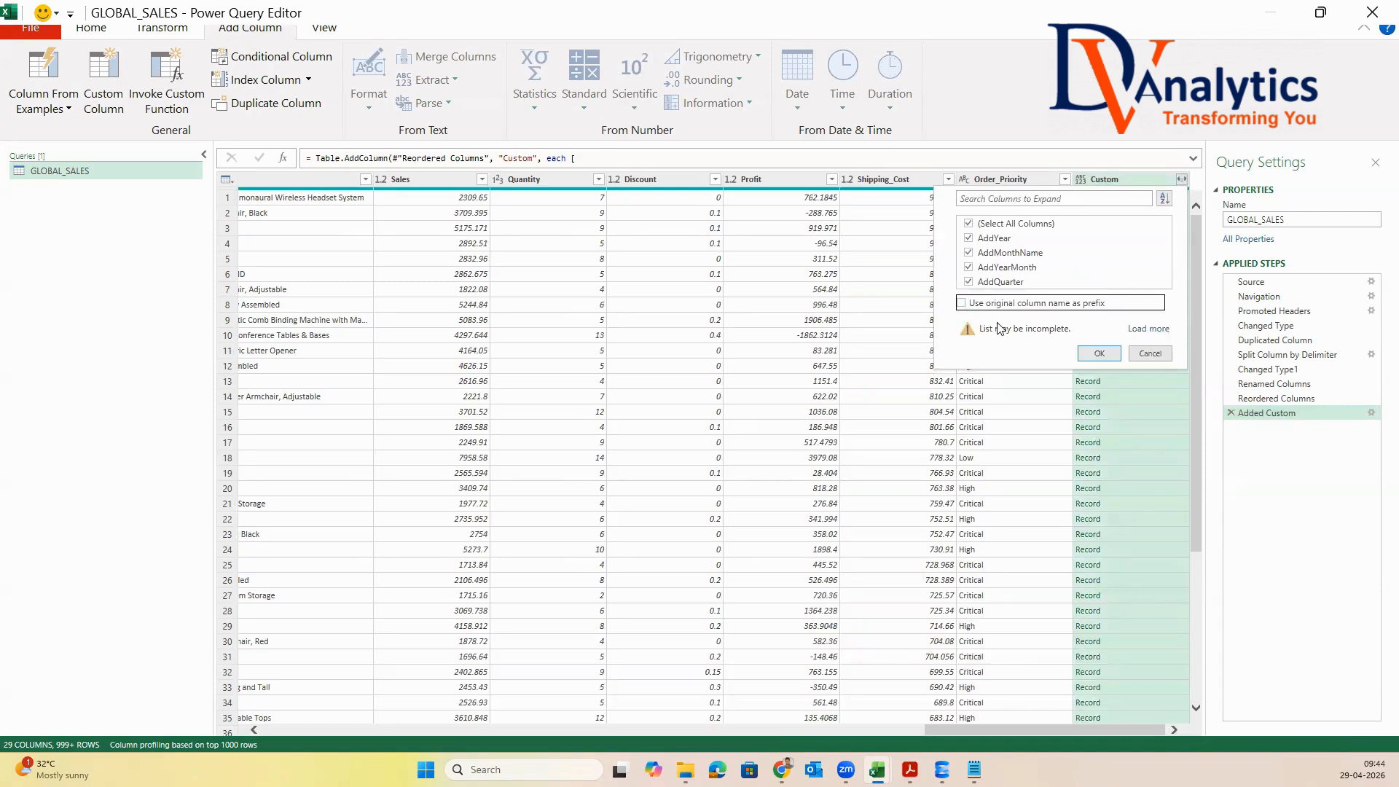
{"action": "left_click", "coordinate": [1100, 353]}
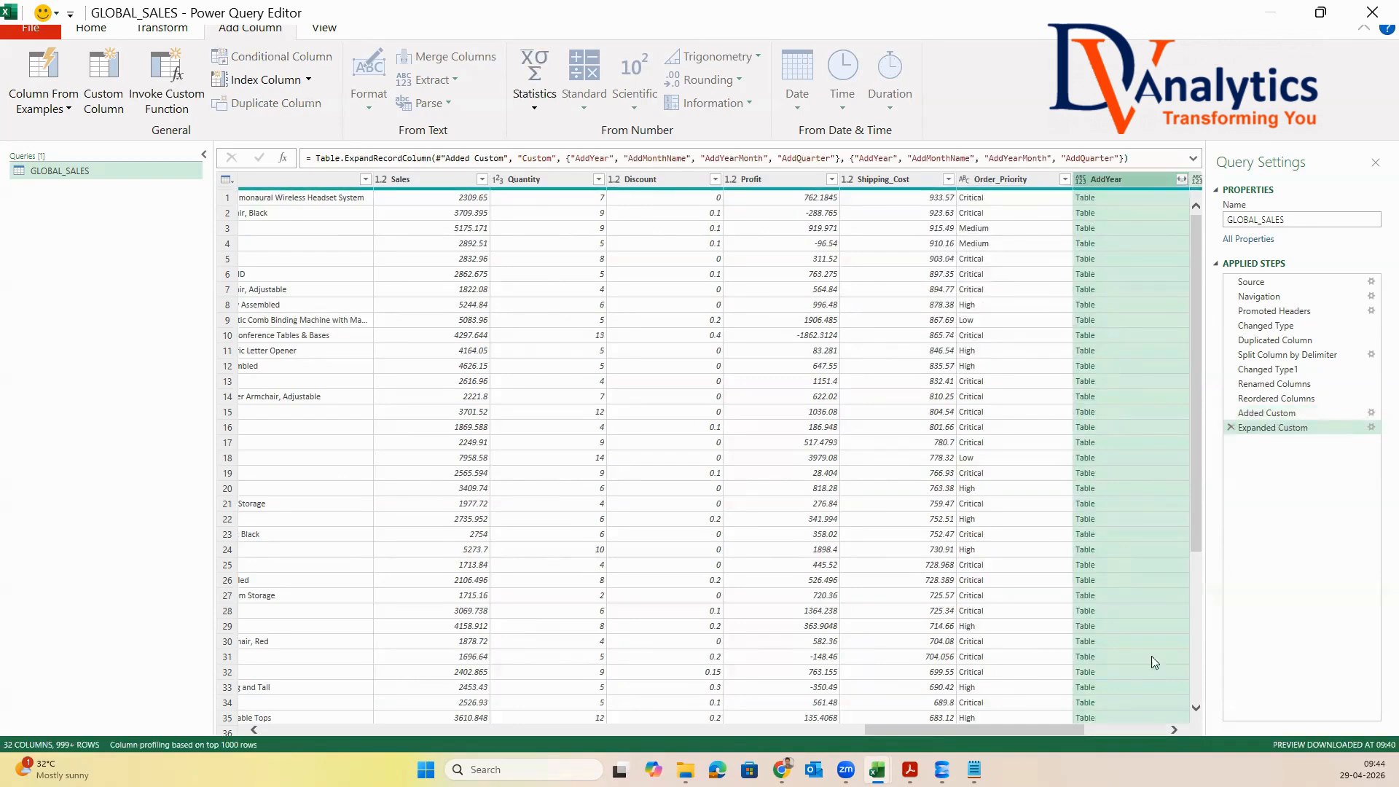
{"action": "scroll", "coordinate": [1070, 729], "scroll_direction": "right", "scroll_amount": 5}
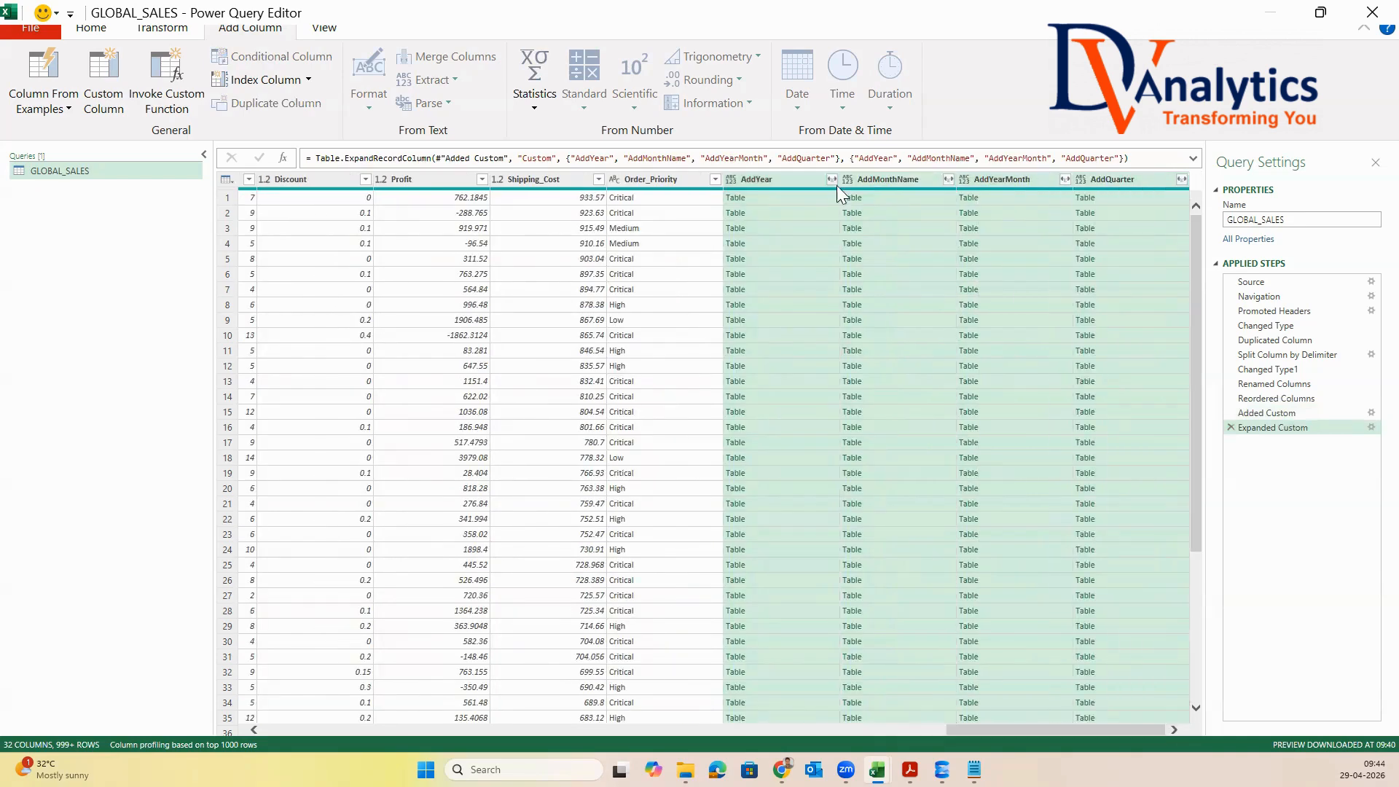
{"action": "left_click", "coordinate": [832, 179]}
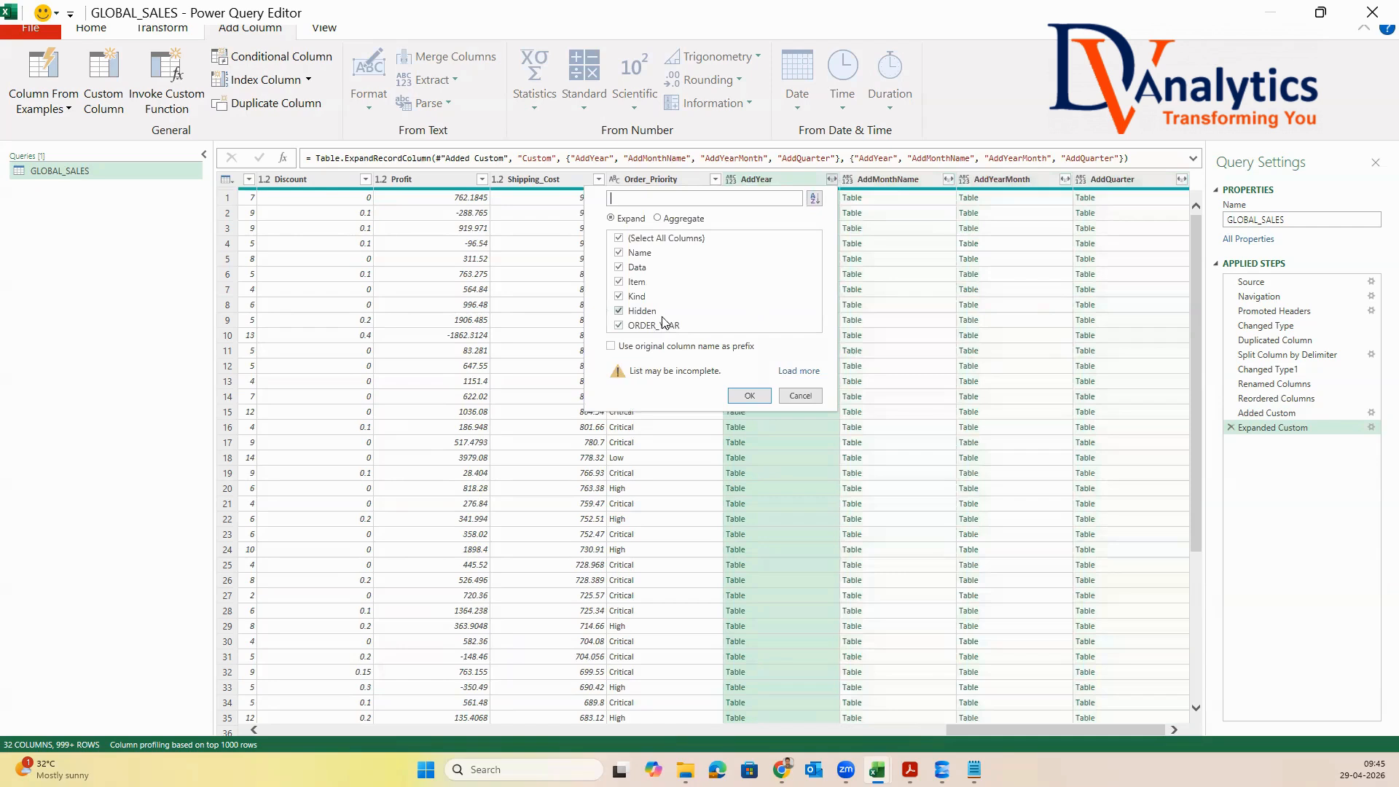
{"action": "left_click", "coordinate": [816, 397]}
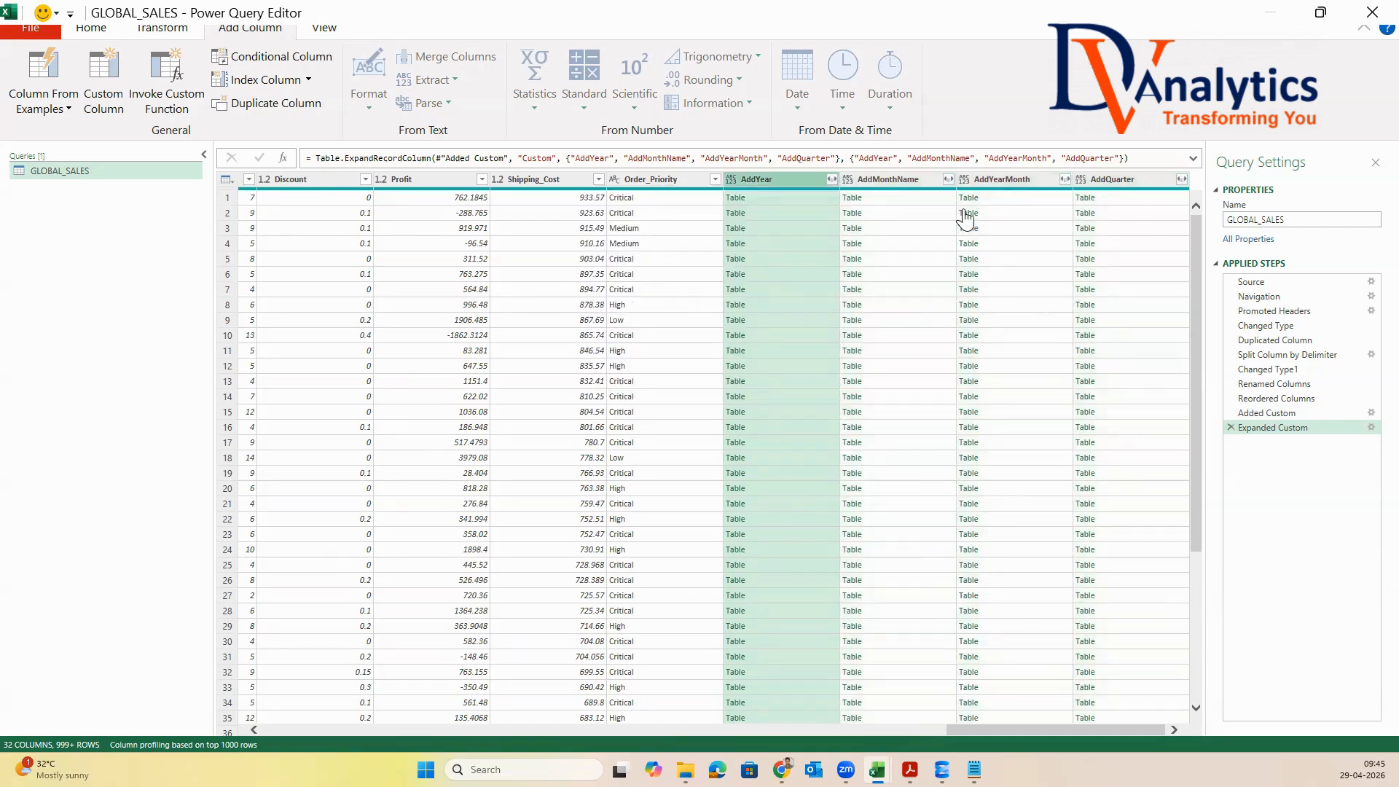
Delete the Expanded Custom and Added Custom steps from the query and check the table's last columns
{"action": "left_click", "coordinate": [1231, 427]}
{"action": "left_click", "coordinate": [1232, 412]}
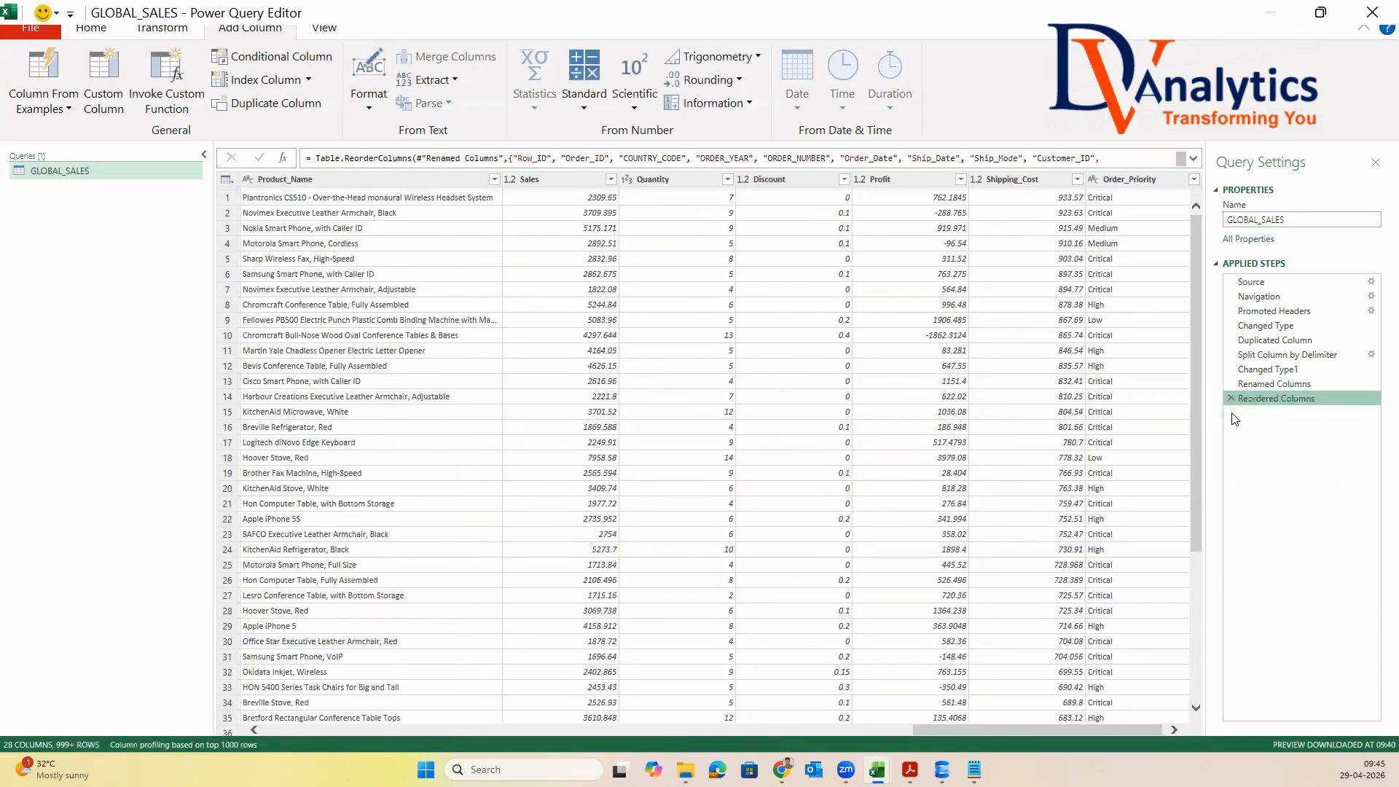
{"action": "scroll", "coordinate": [1144, 726], "scroll_direction": "right", "scroll_amount": 1}
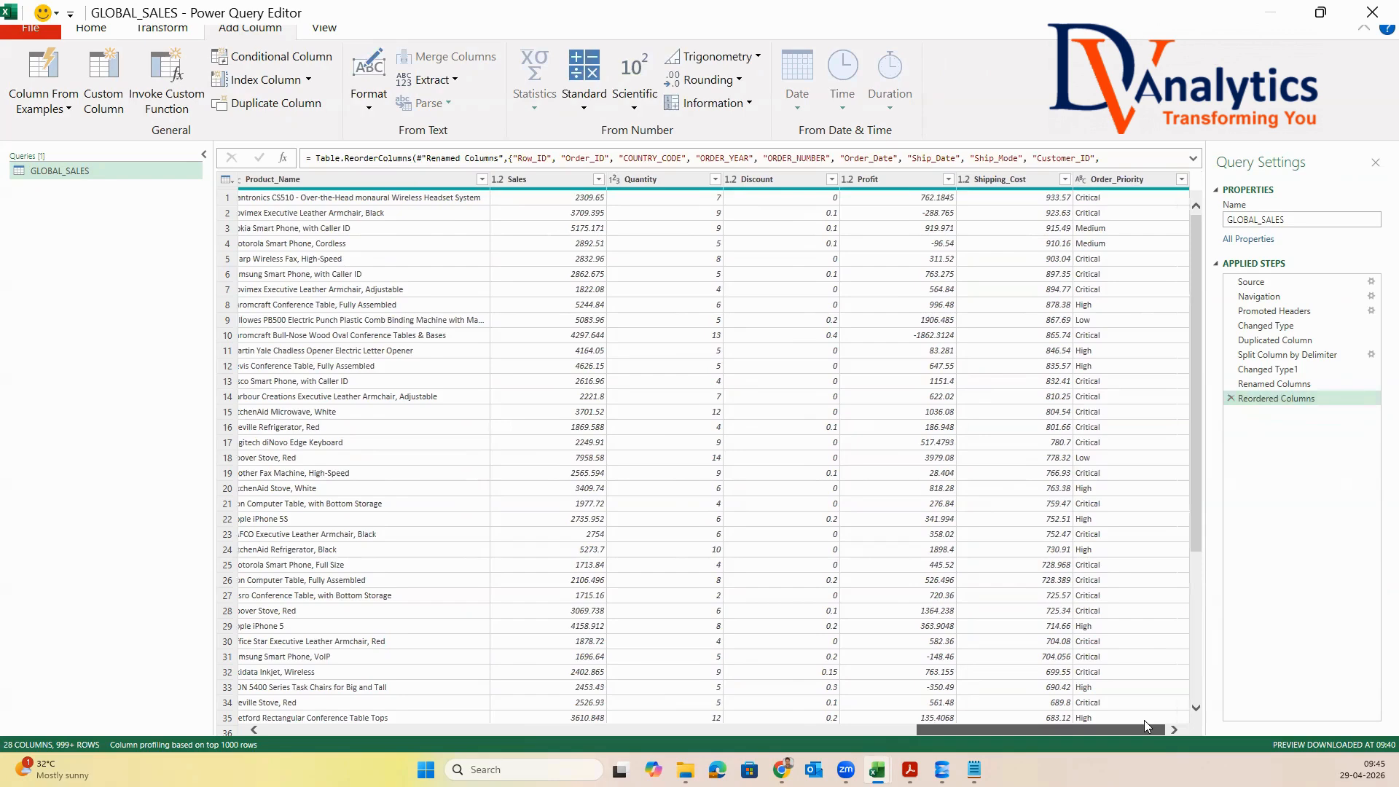
Add a custom column named ORDER_YEAR with the formula Date.Year([Order_Date])
{"action": "left_click_drag", "start_coordinate": [1145, 727], "coordinate": [294, 681]}
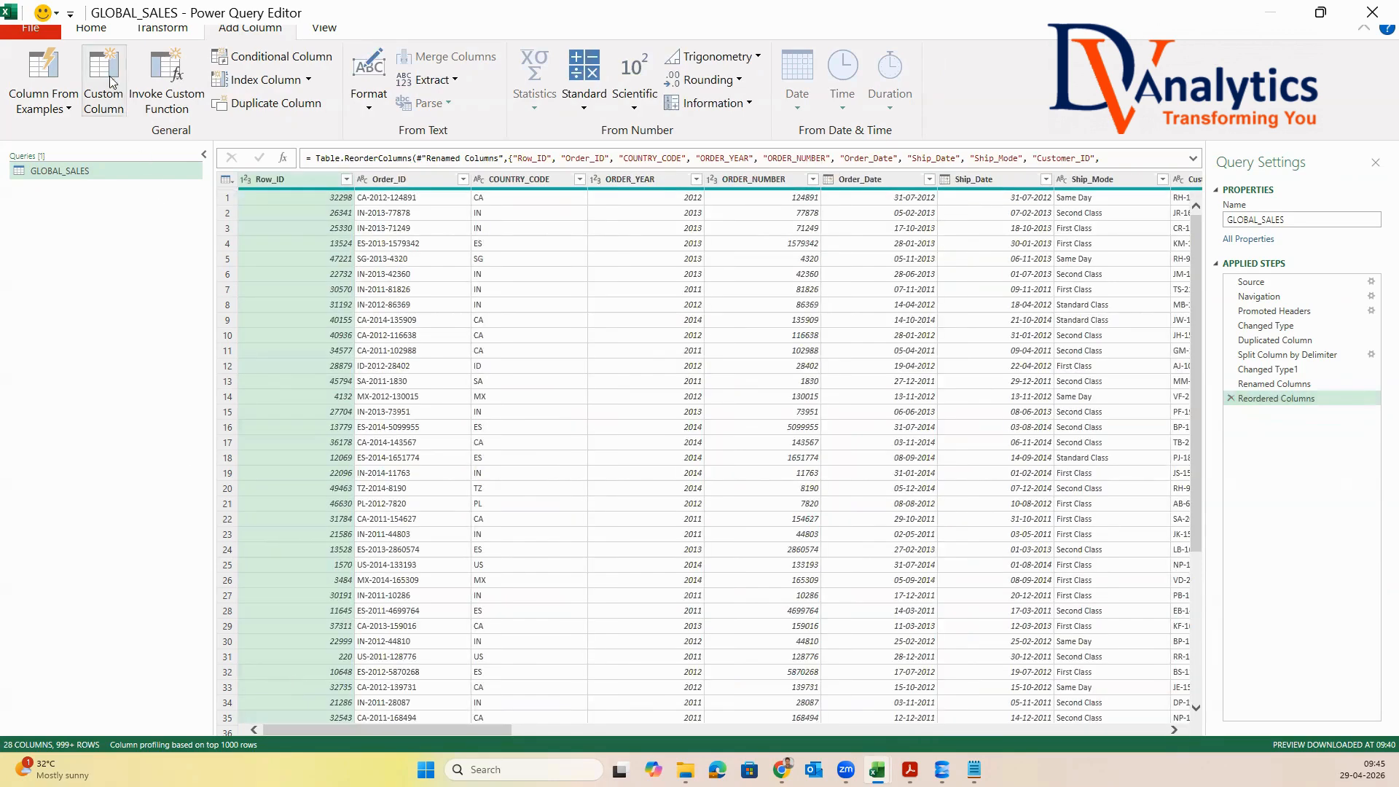
{"action": "left_click", "coordinate": [111, 82]}
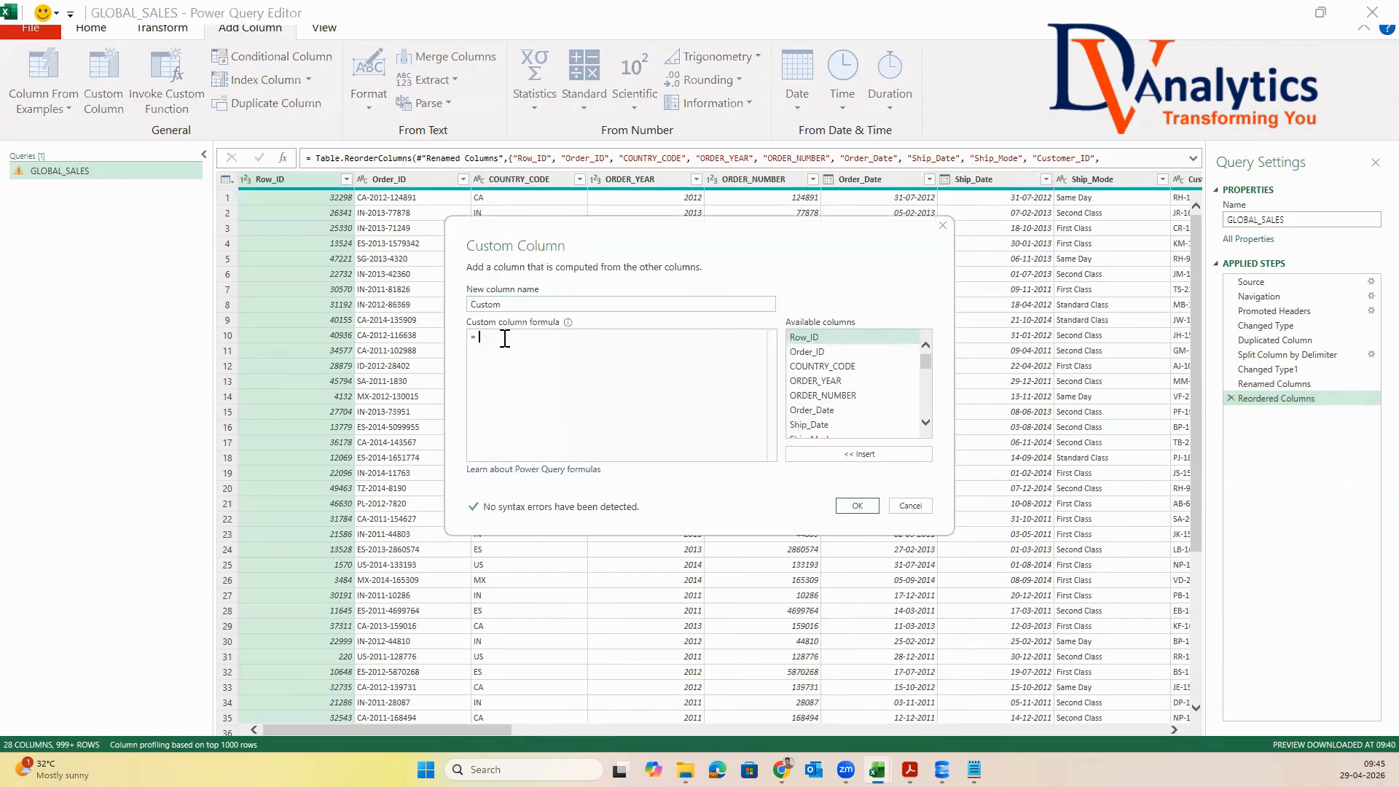
{"action": "double_click", "coordinate": [518, 305]}
{"action": "type", "text": "ORDERT"}
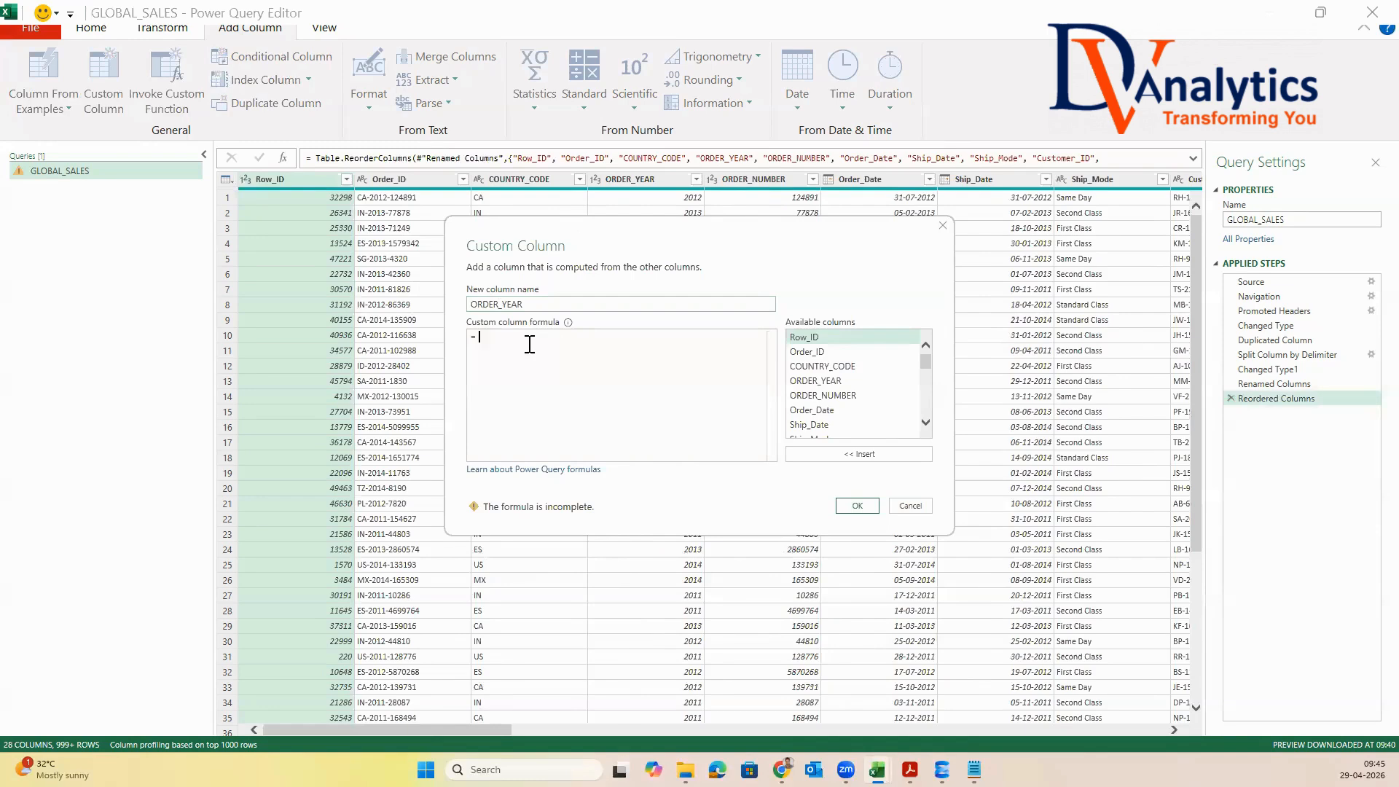
{"action": "left_click", "coordinate": [530, 344]}
{"action": "type", "text": "Date.Year"}
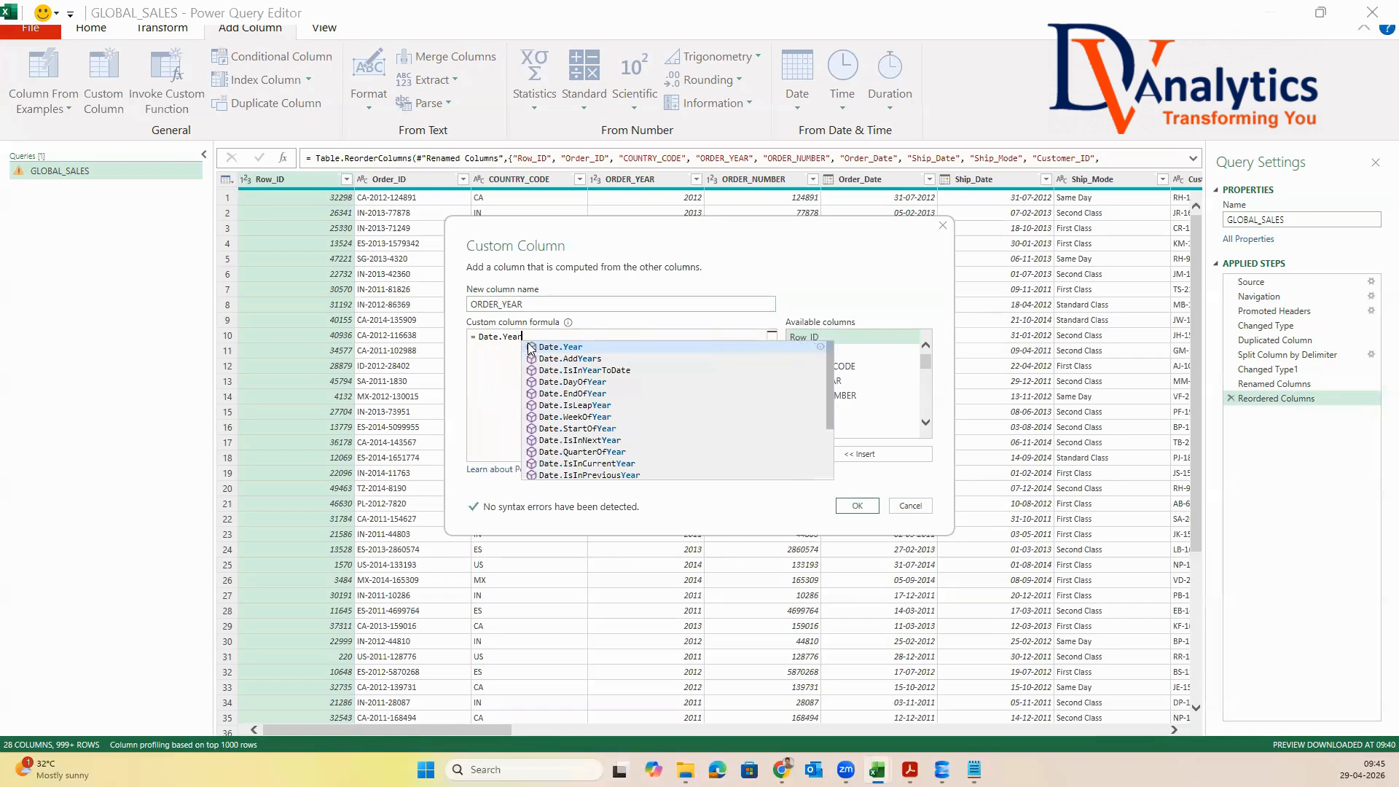
{"action": "left_click", "coordinate": [532, 347]}
{"action": "type", "text": "("}
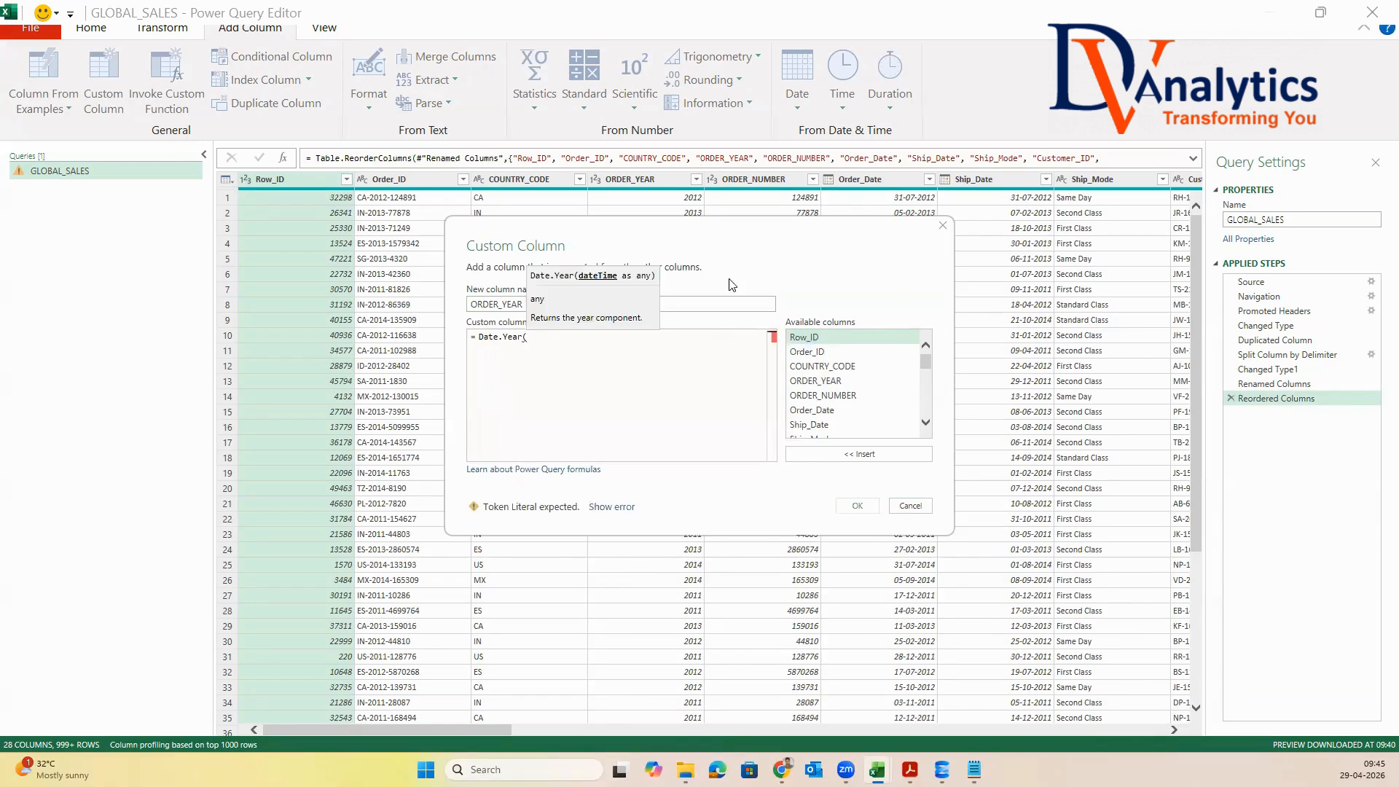
{"action": "double_click", "coordinate": [818, 410]}
{"action": "type", "text": ")"}
{"action": "left_click", "coordinate": [860, 504]}
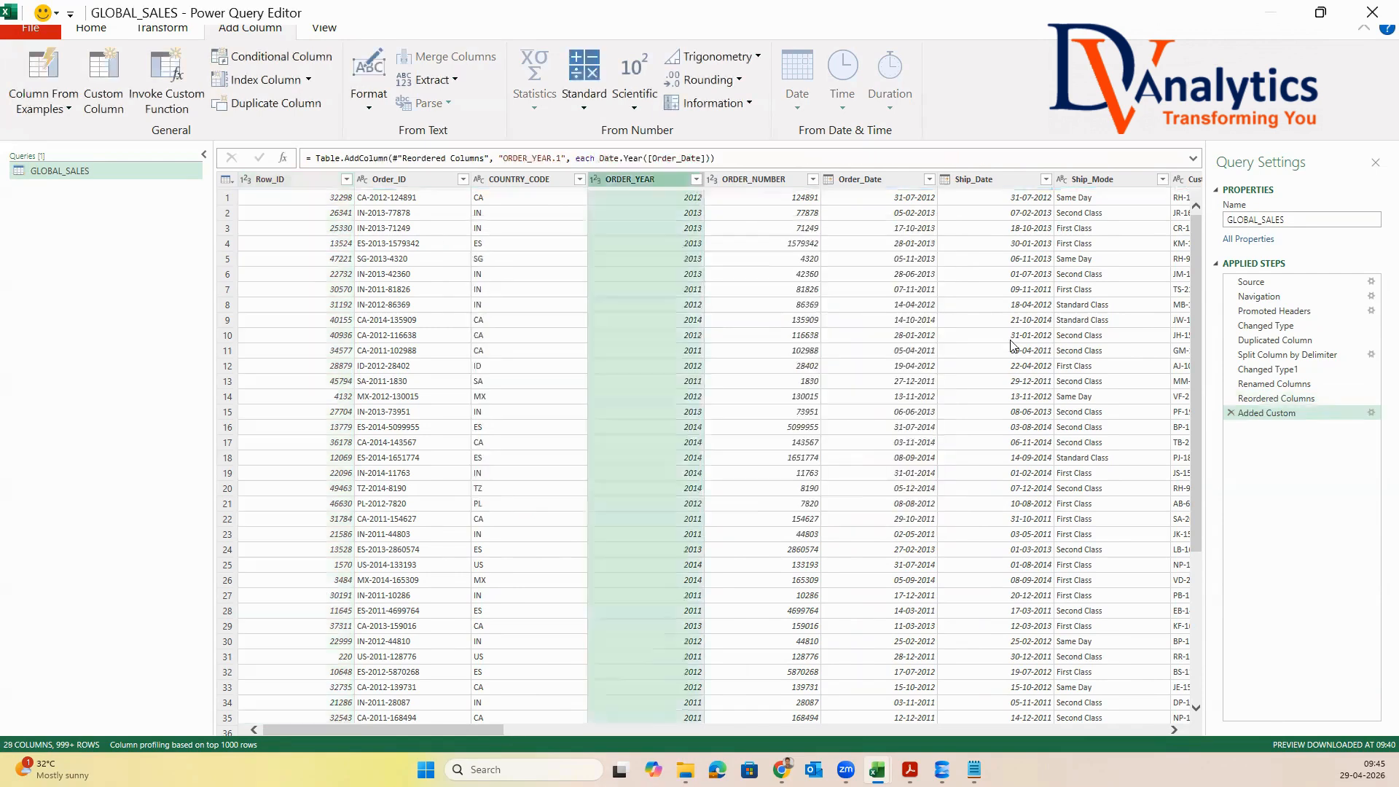
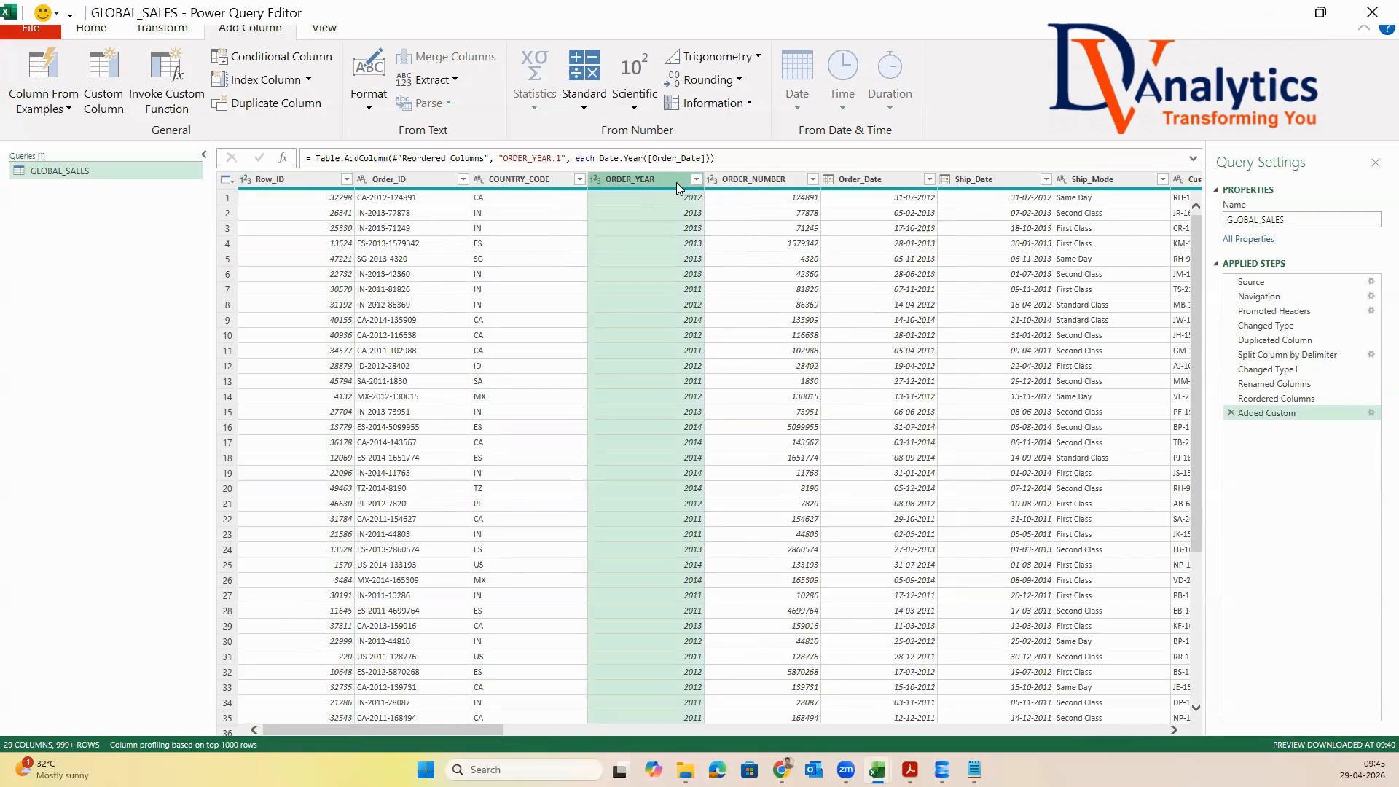
Delete the Added Custom step from the query and check the table's last columns
{"action": "left_click", "coordinate": [1230, 412]}
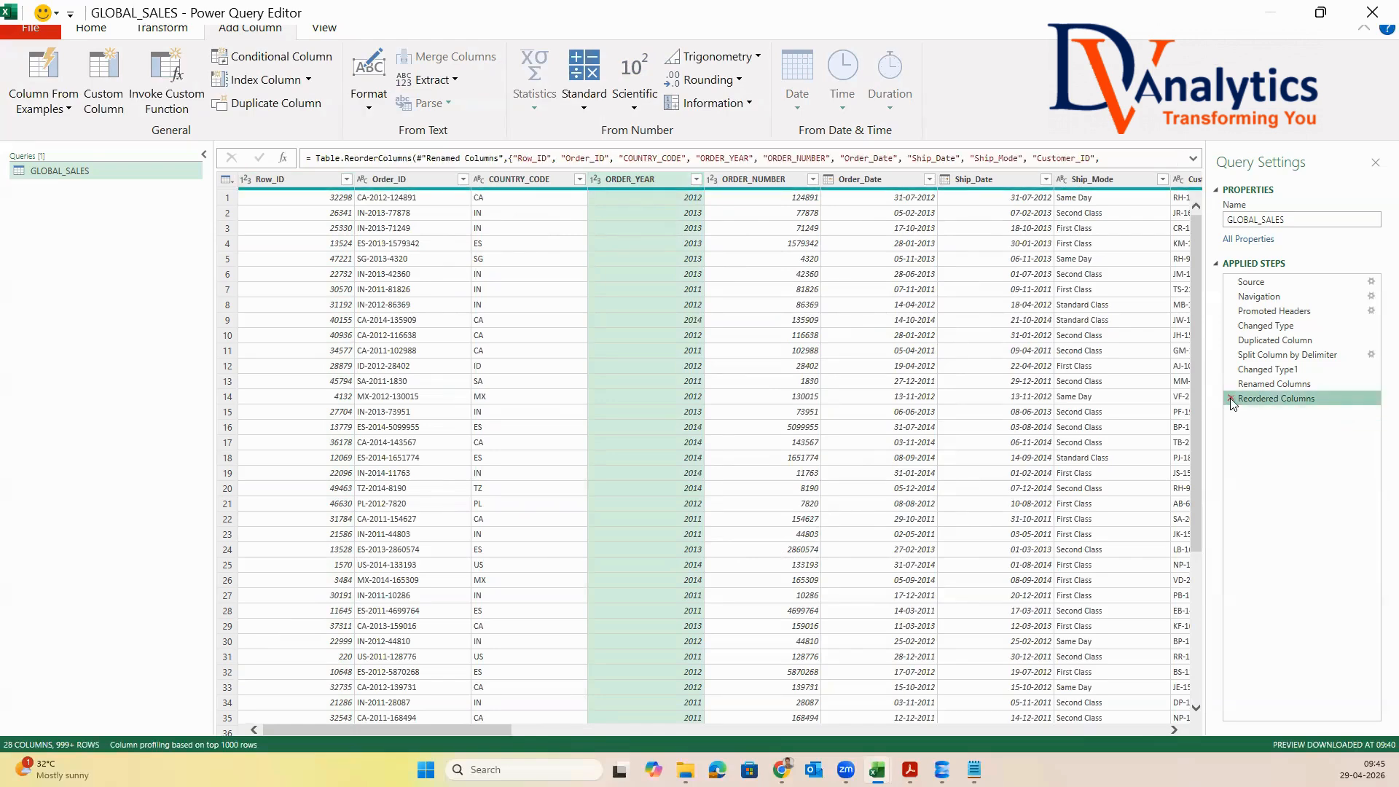
{"action": "left_click", "coordinate": [838, 399]}
{"action": "left_click", "coordinate": [874, 179]}
{"action": "left_click_drag", "start_coordinate": [467, 730], "coordinate": [900, 756]}
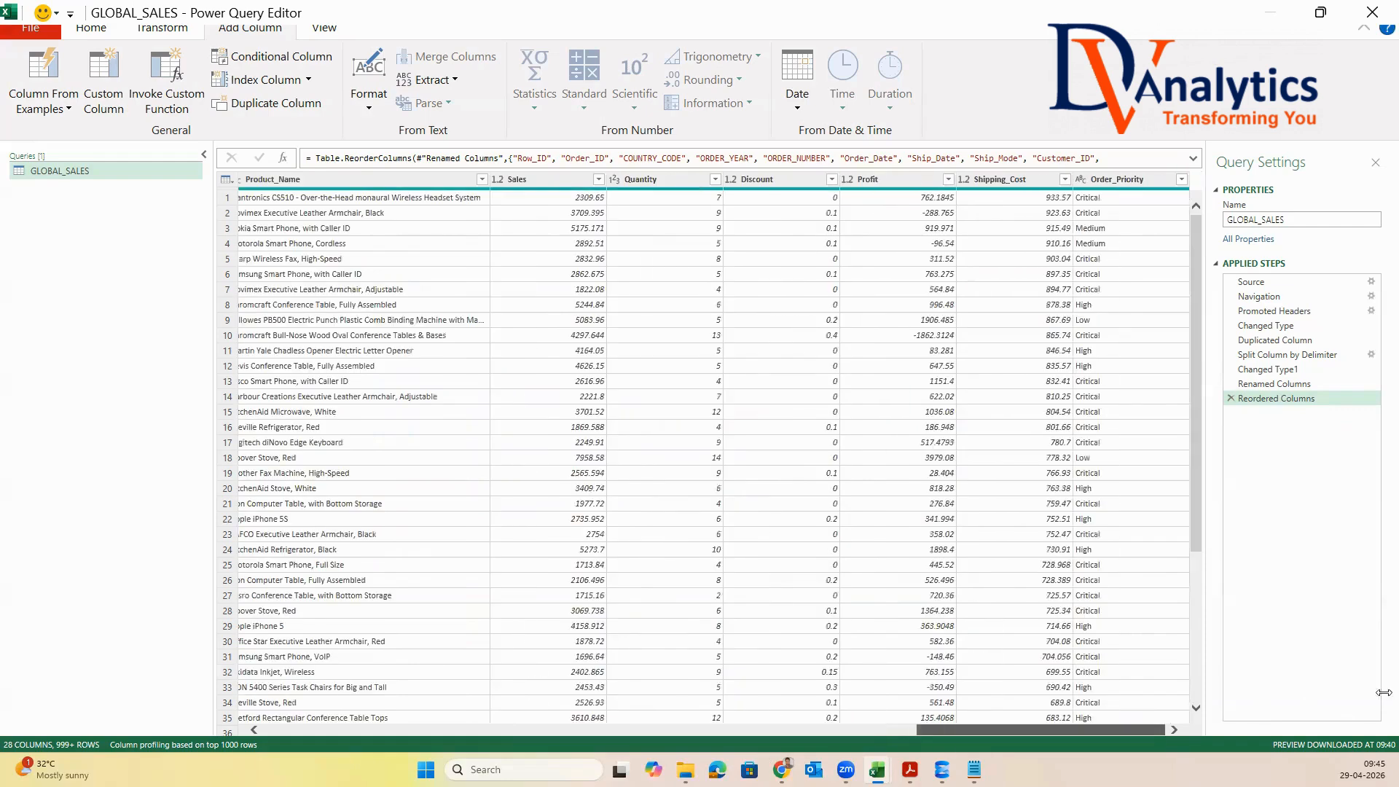
Add a custom column named ORDER_YEAR with the formula Date.Year([Order_Date])
{"action": "left_click", "coordinate": [131, 102]}
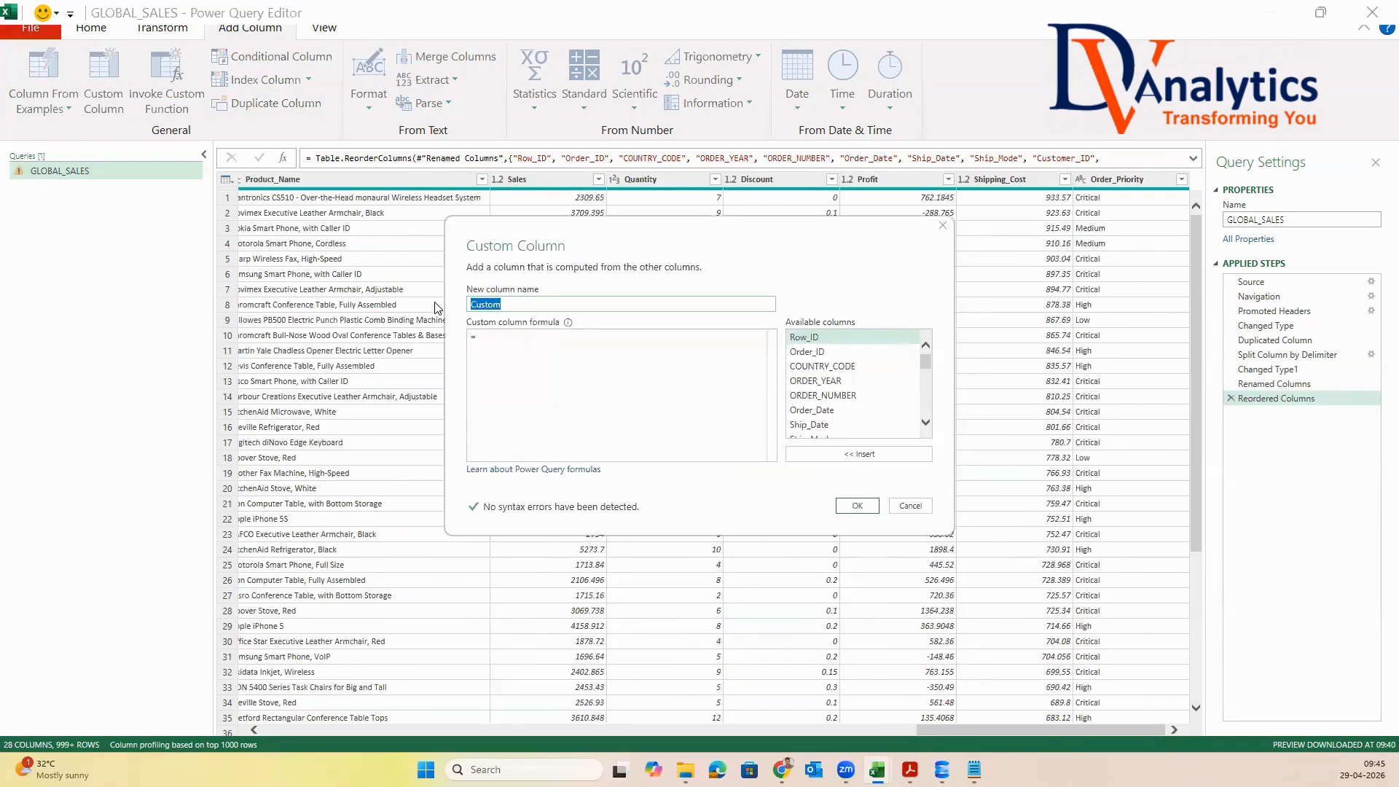
{"action": "type", "text": "o"}
{"action": "key", "text": "BackSpace"}
{"action": "type", "text": "ORDER_YEAR"}
{"action": "left_click", "coordinate": [490, 339]}
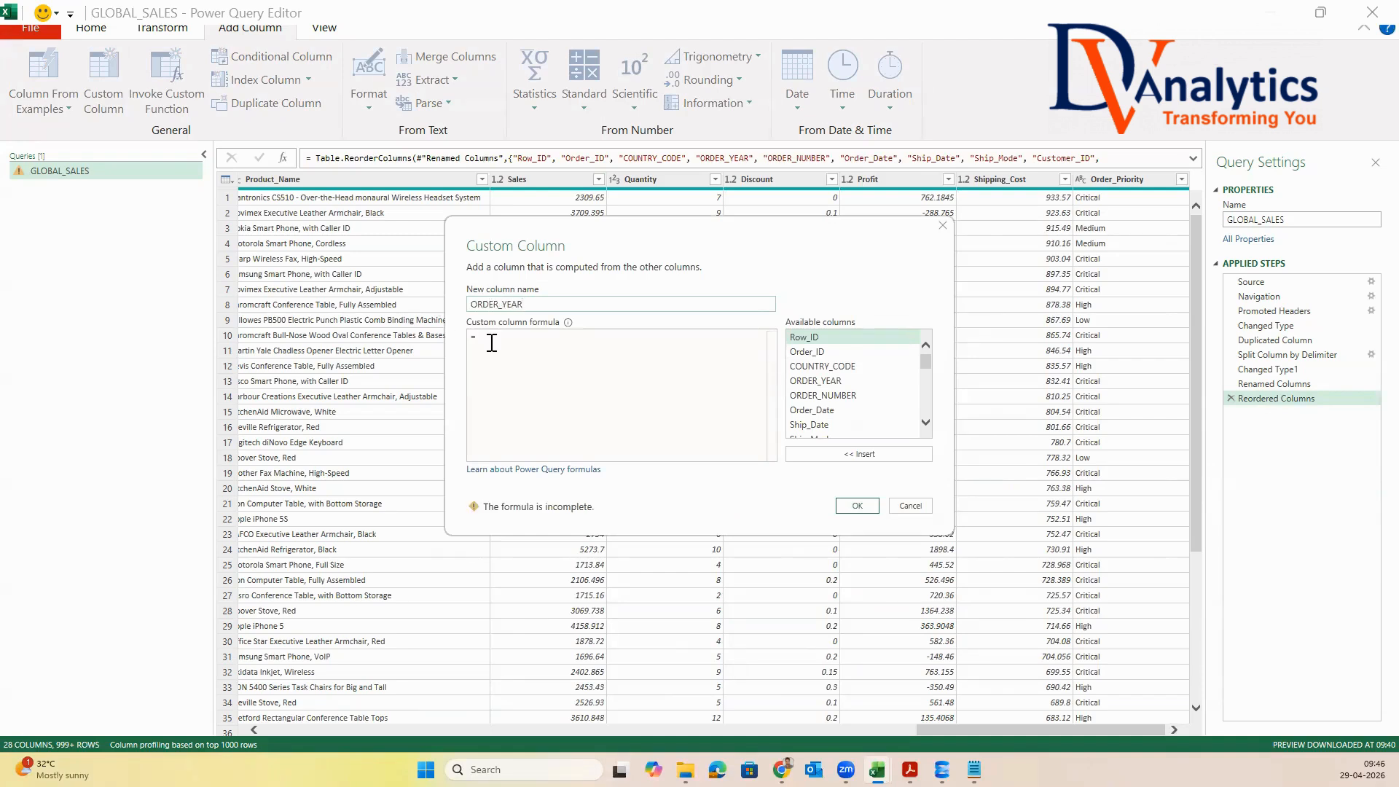
{"action": "type", "text": "Date.Year"}
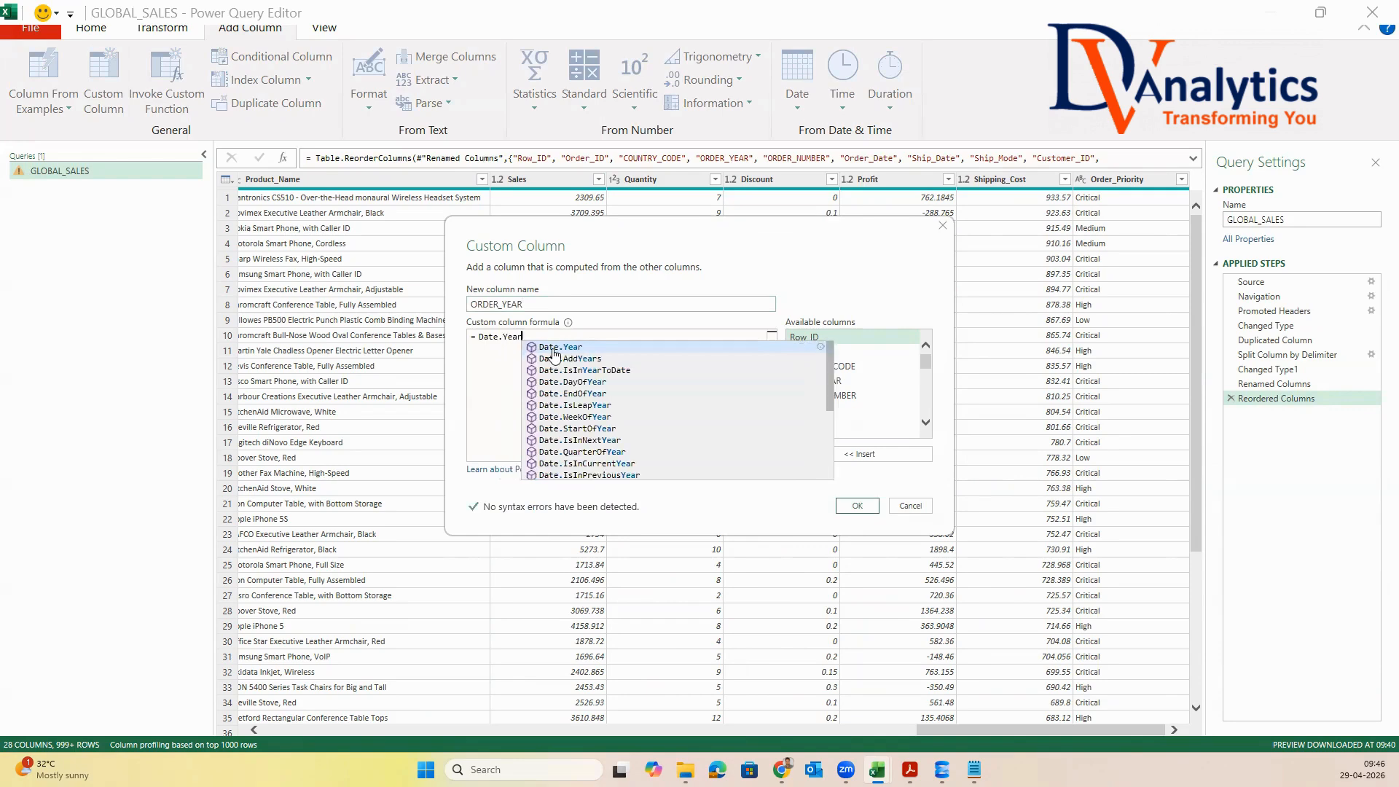
{"action": "left_click", "coordinate": [553, 346]}
{"action": "type", "text": "("}
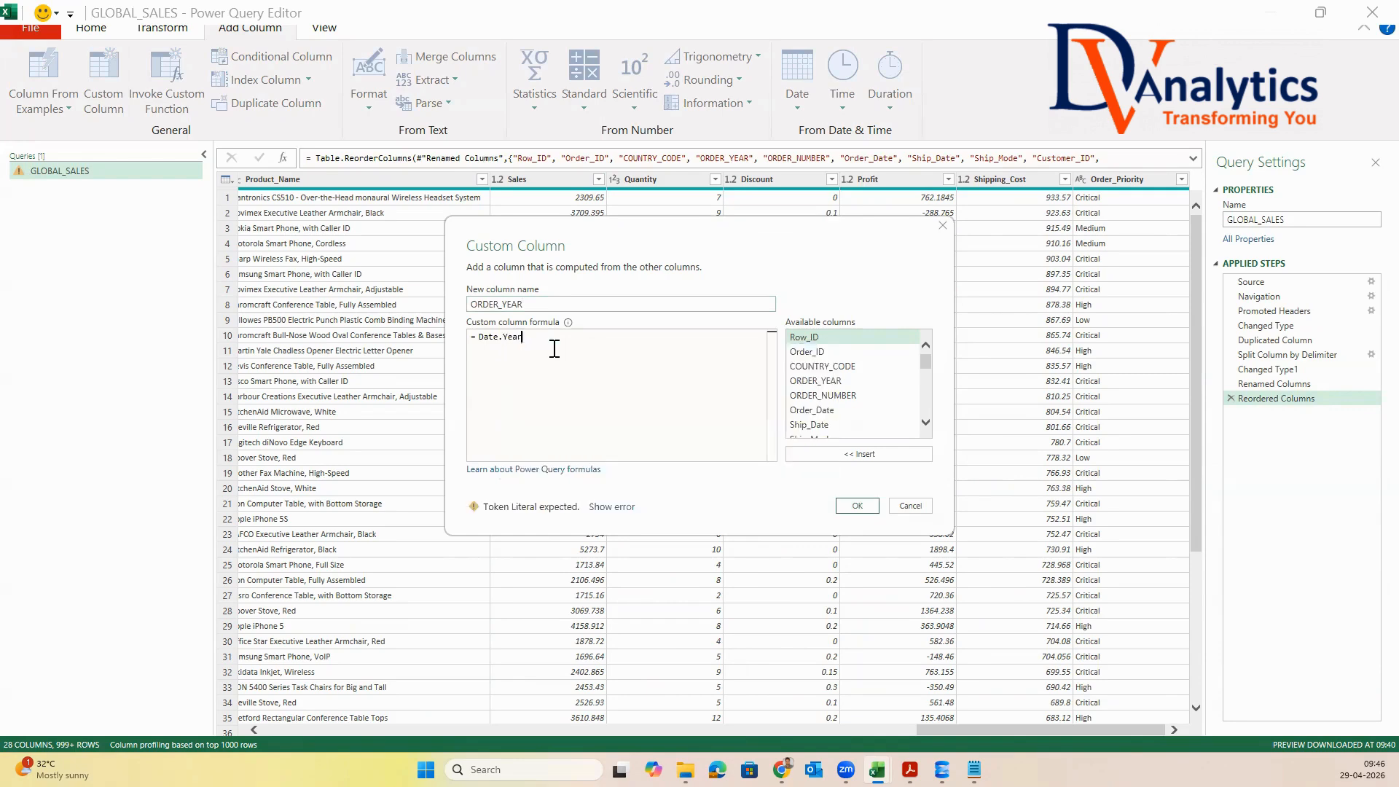
{"action": "double_click", "coordinate": [827, 413]}
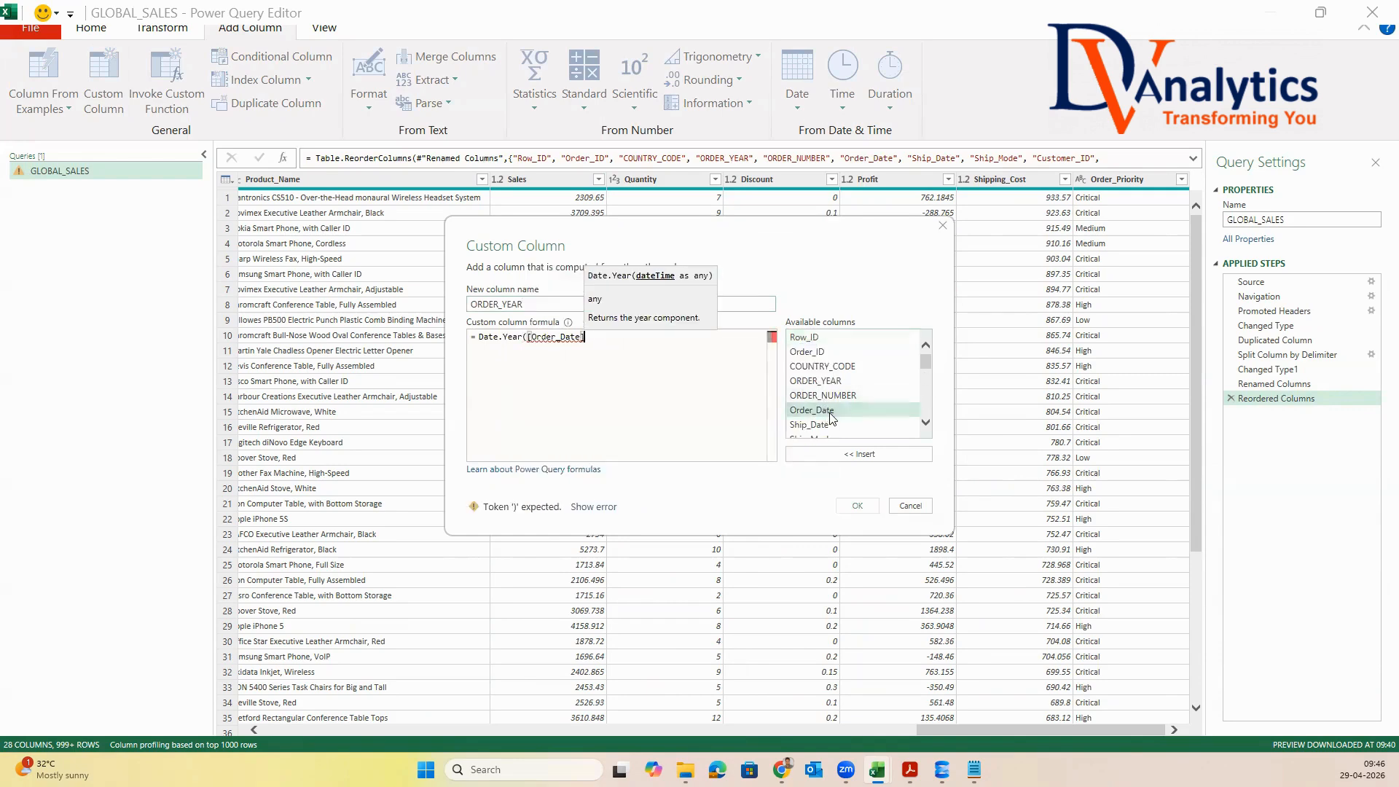
{"action": "type", "text": ")"}
{"action": "left_click", "coordinate": [858, 506]}
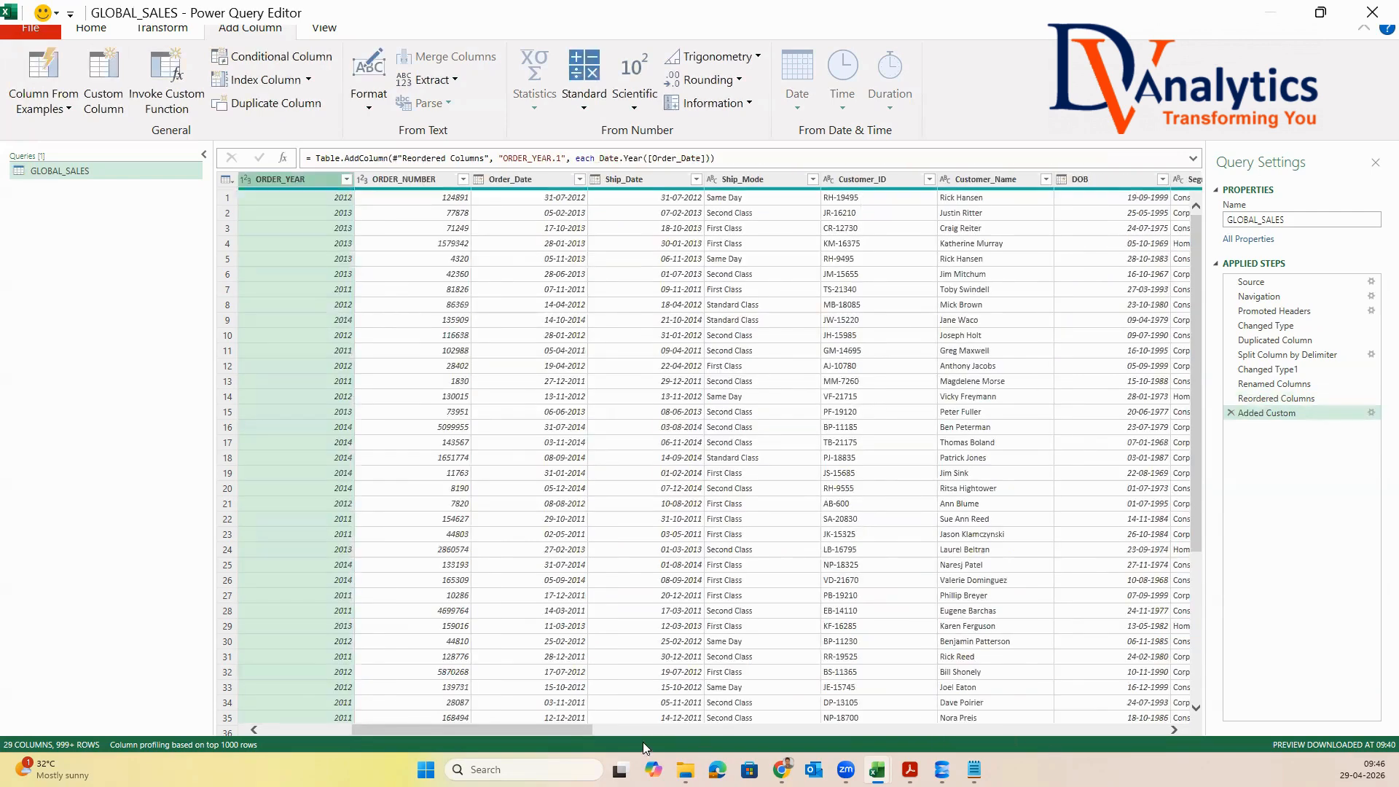
Rename the newly added ORDER_YEAR.1 column to ORDER_DATE_YEAR
{"action": "left_click_drag", "start_coordinate": [566, 731], "coordinate": [1291, 732]}
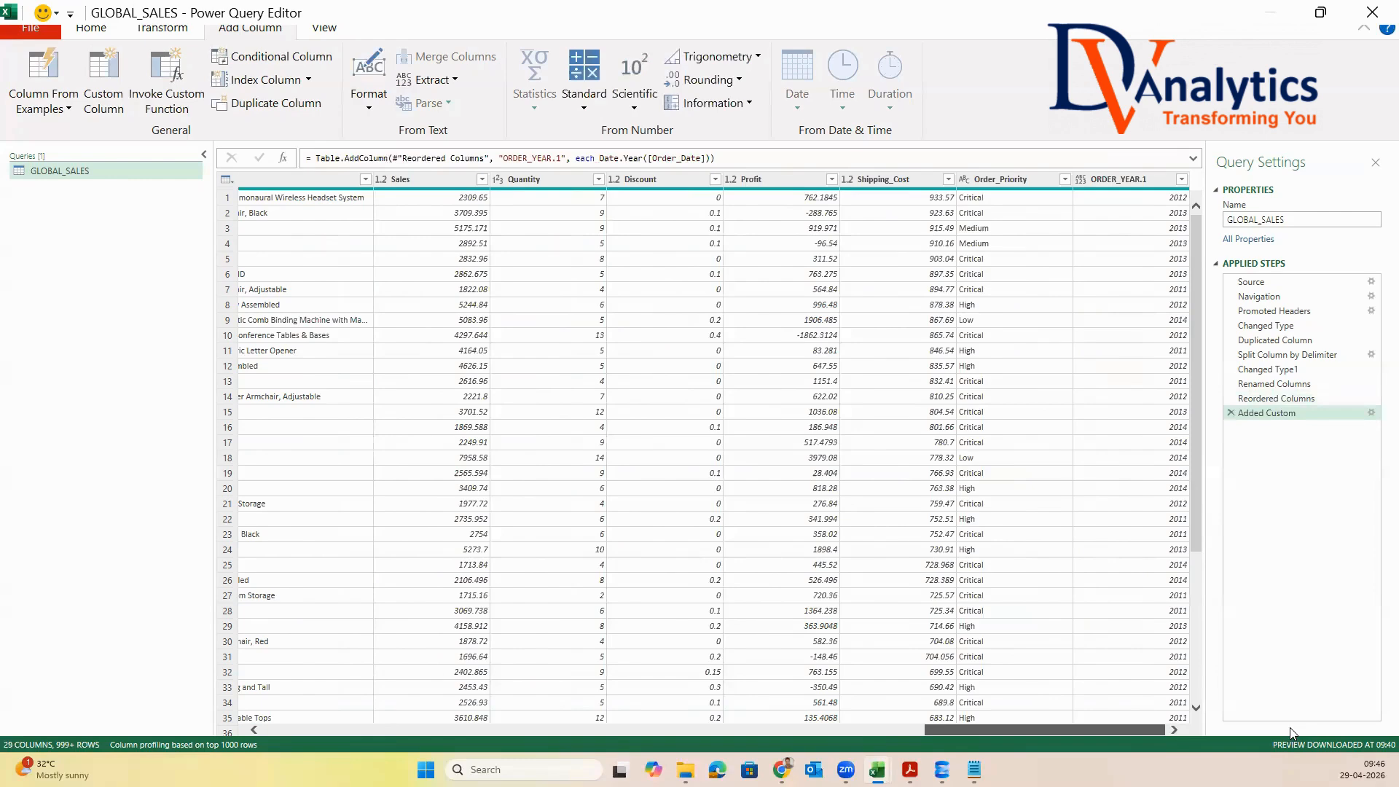
{"action": "double_click", "coordinate": [1156, 182]}
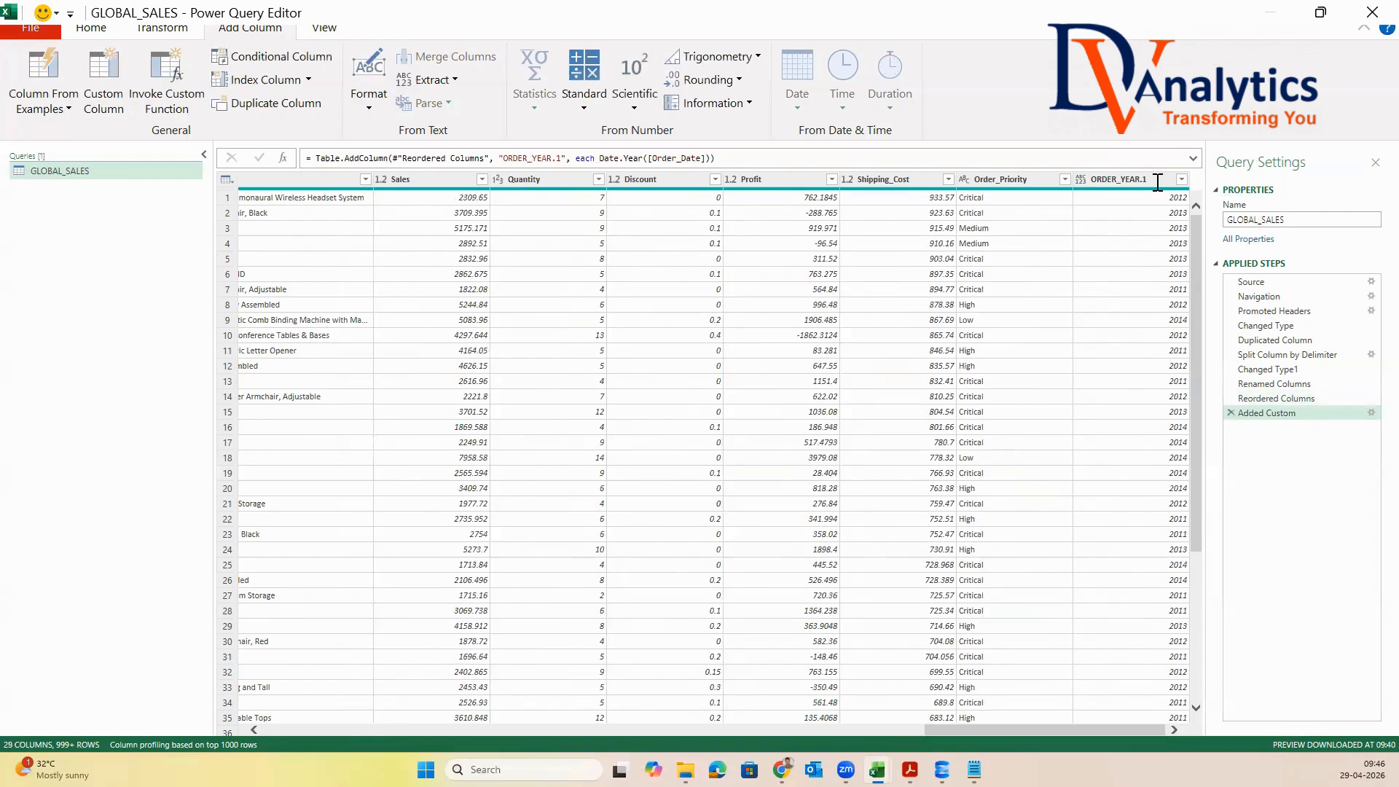
{"action": "type", "text": "order_date_year"}
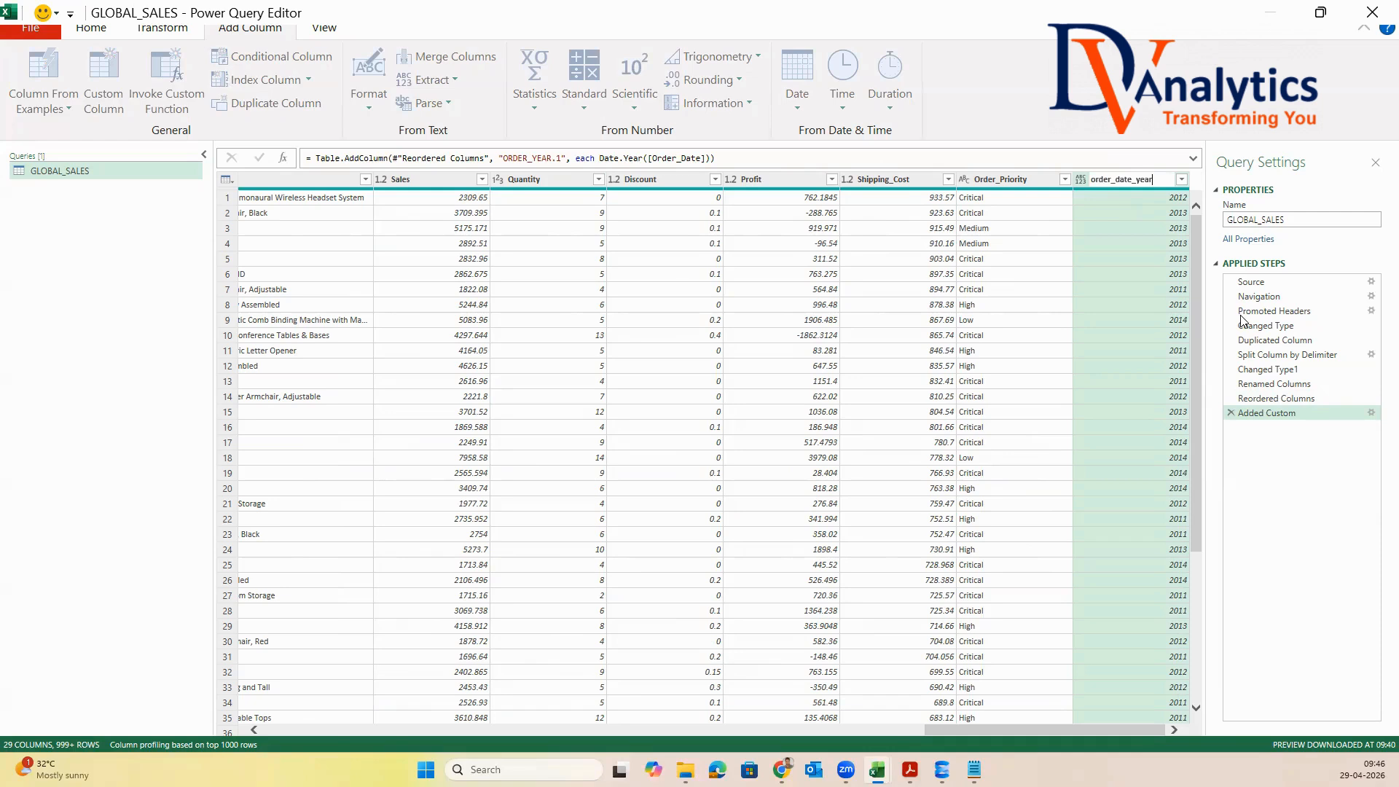
{"action": "key", "text": "BackSpace"}
{"action": "key", "text": "BackSpace"}
{"action": "key", "text": "BackSpace"}
{"action": "key", "text": "BackSpace"}
{"action": "key", "text": "BackSpace"}
{"action": "key", "text": "BackSpace"}
{"action": "key", "text": "BackSpace"}
{"action": "key", "text": "BackSpace"}
{"action": "key", "text": "BackSpace"}
{"action": "key", "text": "BackSpace"}
{"action": "key", "text": "BackSpace"}
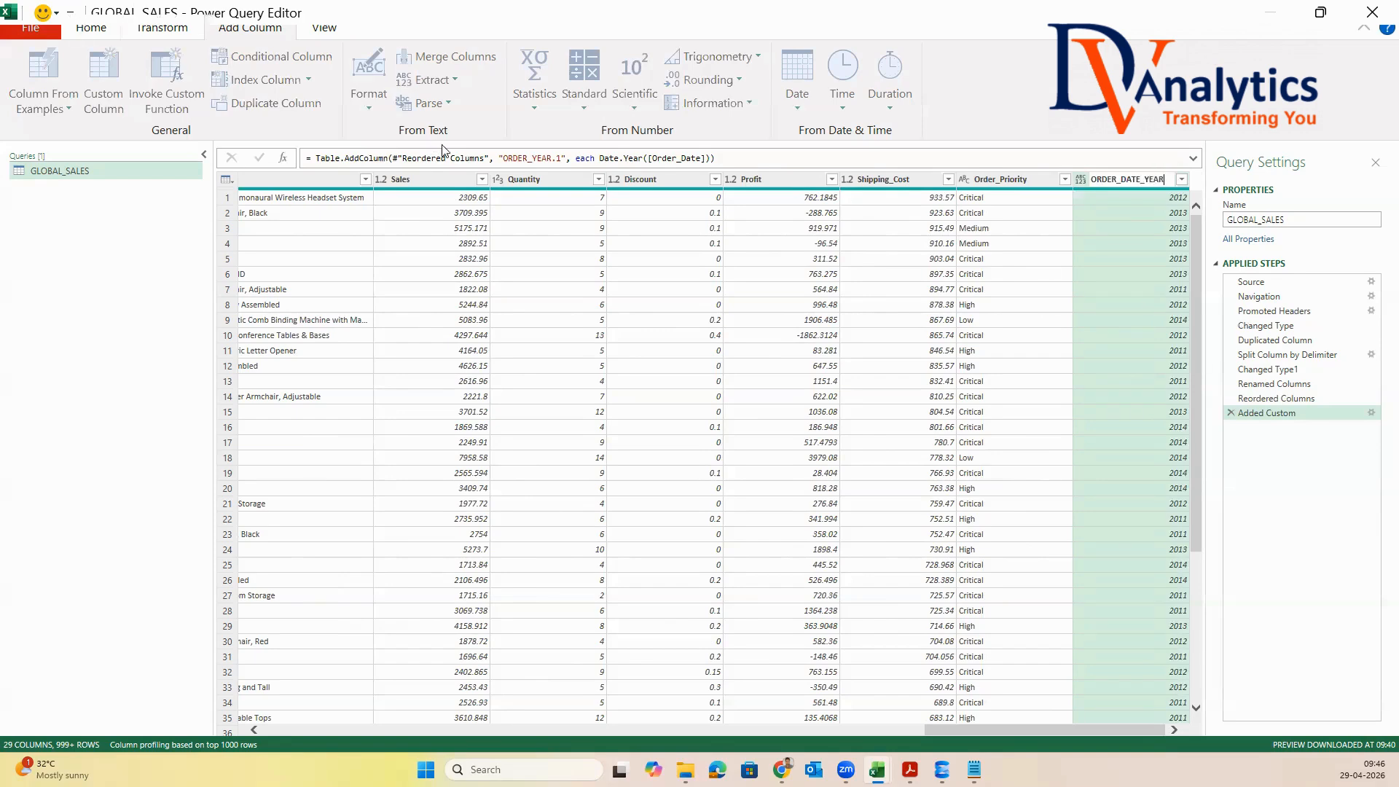
{"action": "key", "text": "Return"}
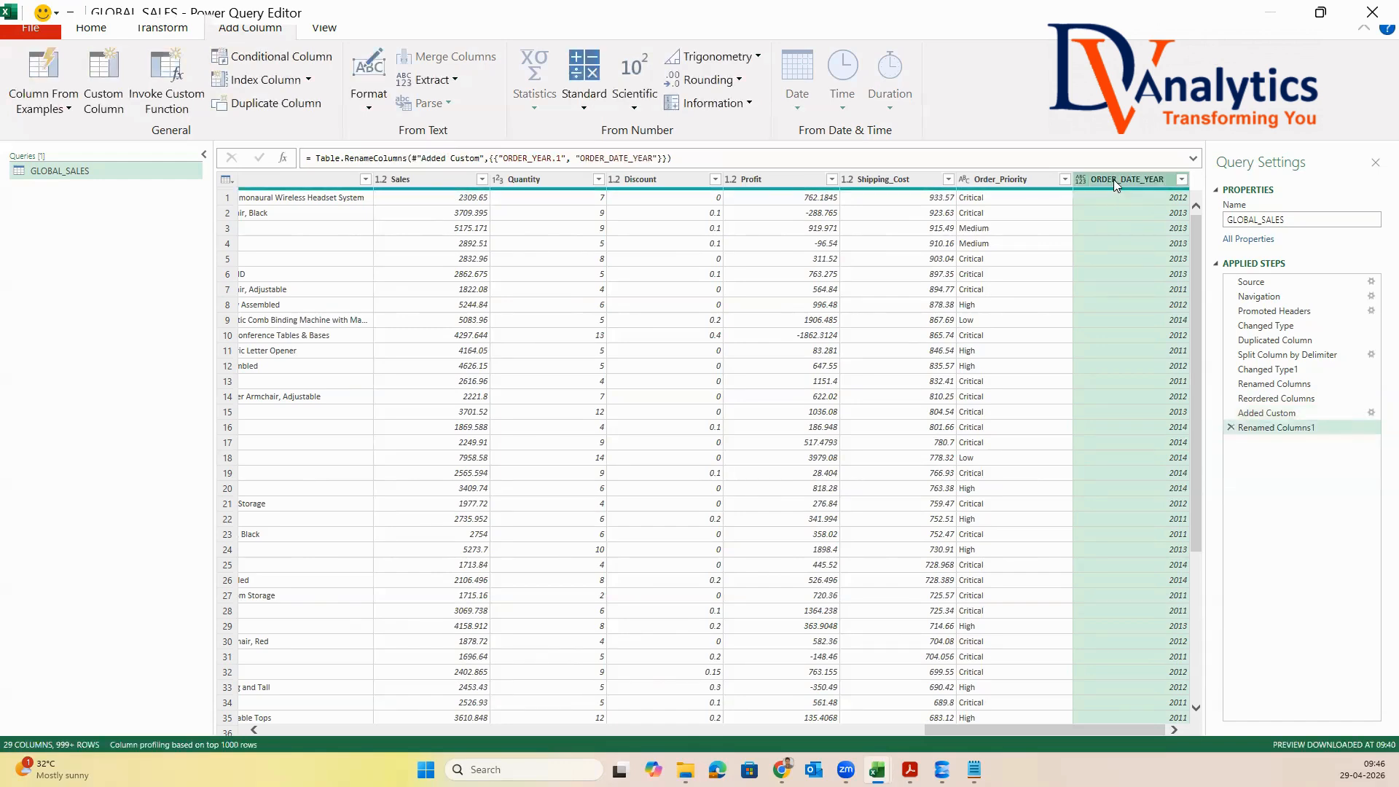
Change the data type of the ORDER_DATE_YEAR column to Whole Number
{"action": "right_click", "coordinate": [1113, 179]}
{"action": "mouse_move", "coordinate": [1205, 375]}
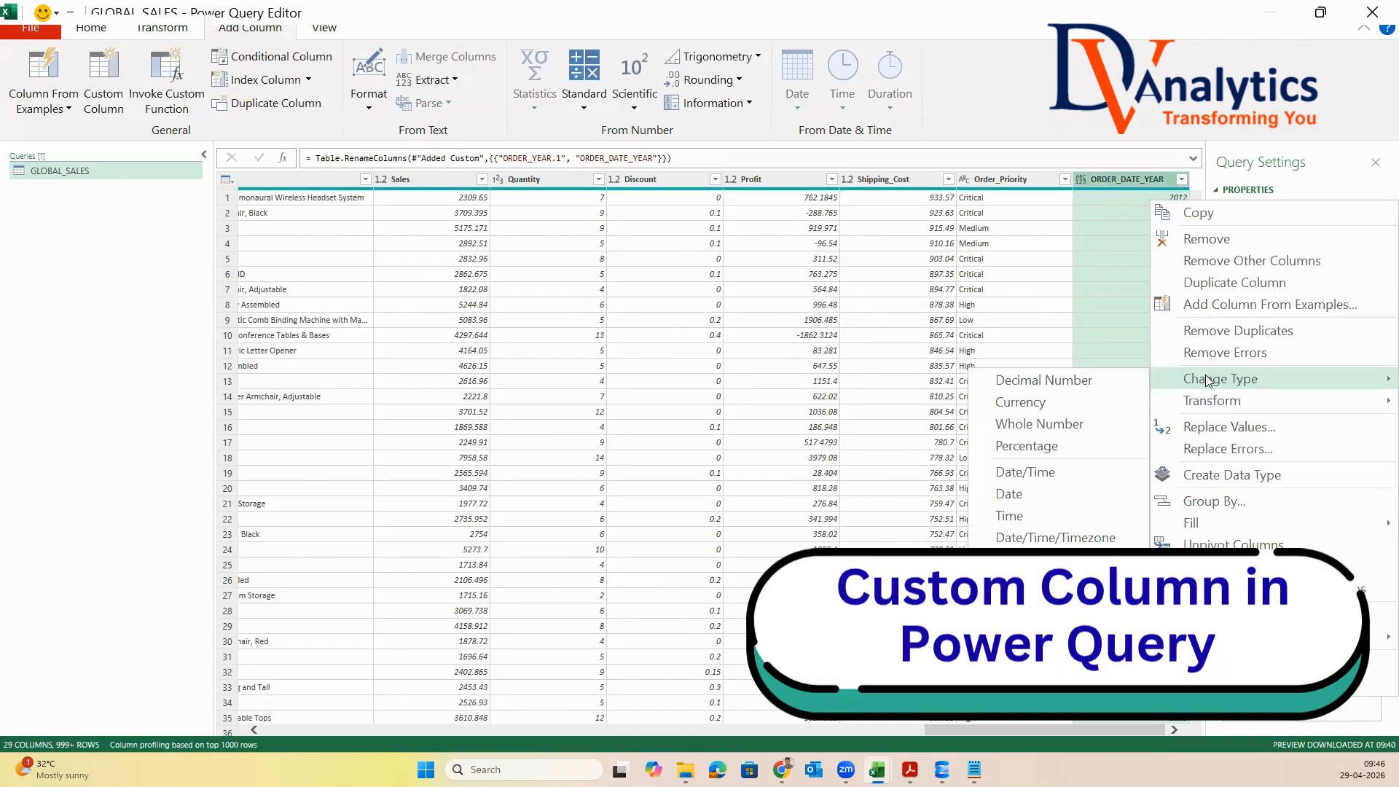
{"action": "left_click", "coordinate": [1047, 426]}
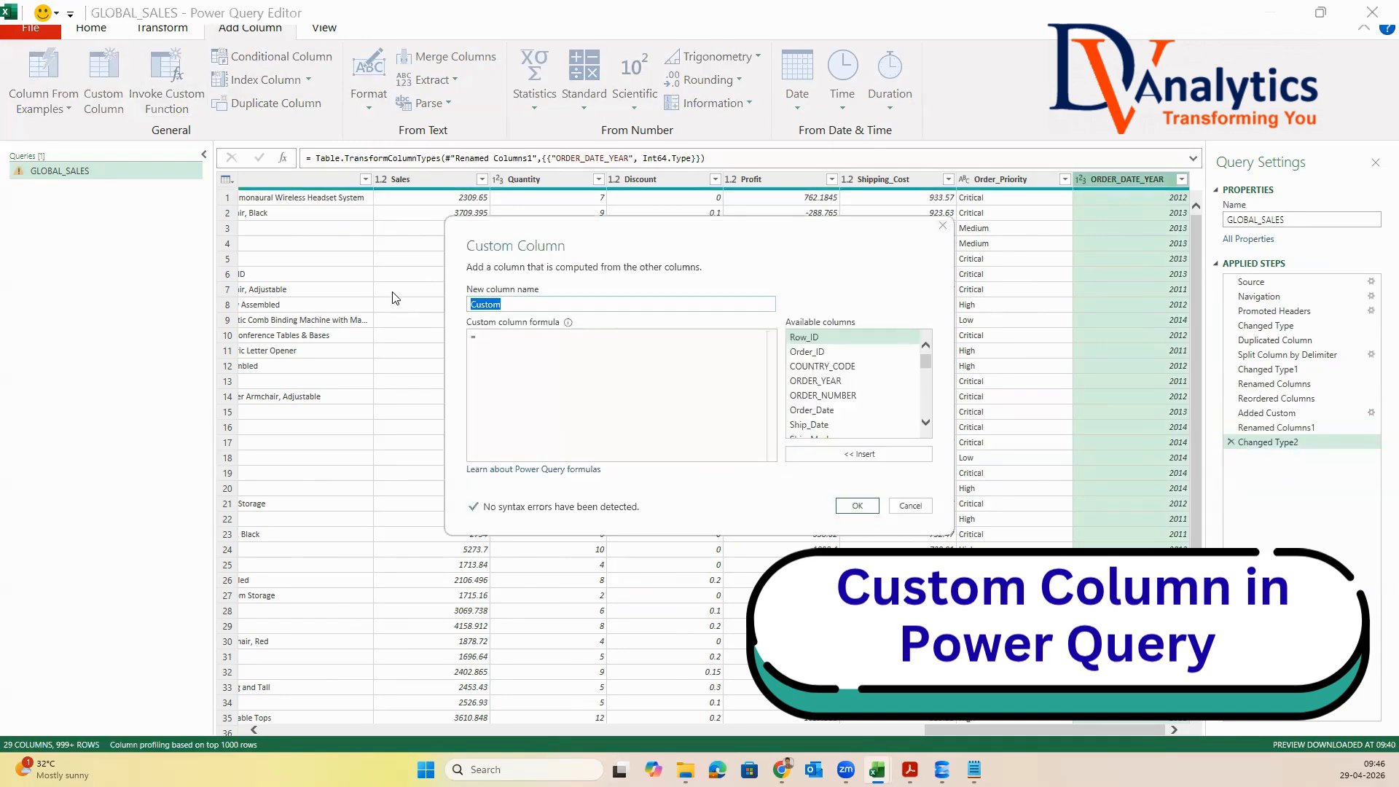
Name the new custom column ORDER_MONTH and paste the copied formula Date.ToText([order_date], "MMM") into it
{"action": "type", "text": "ORDER_MONTH"}
{"action": "left_click", "coordinate": [431, 344]}
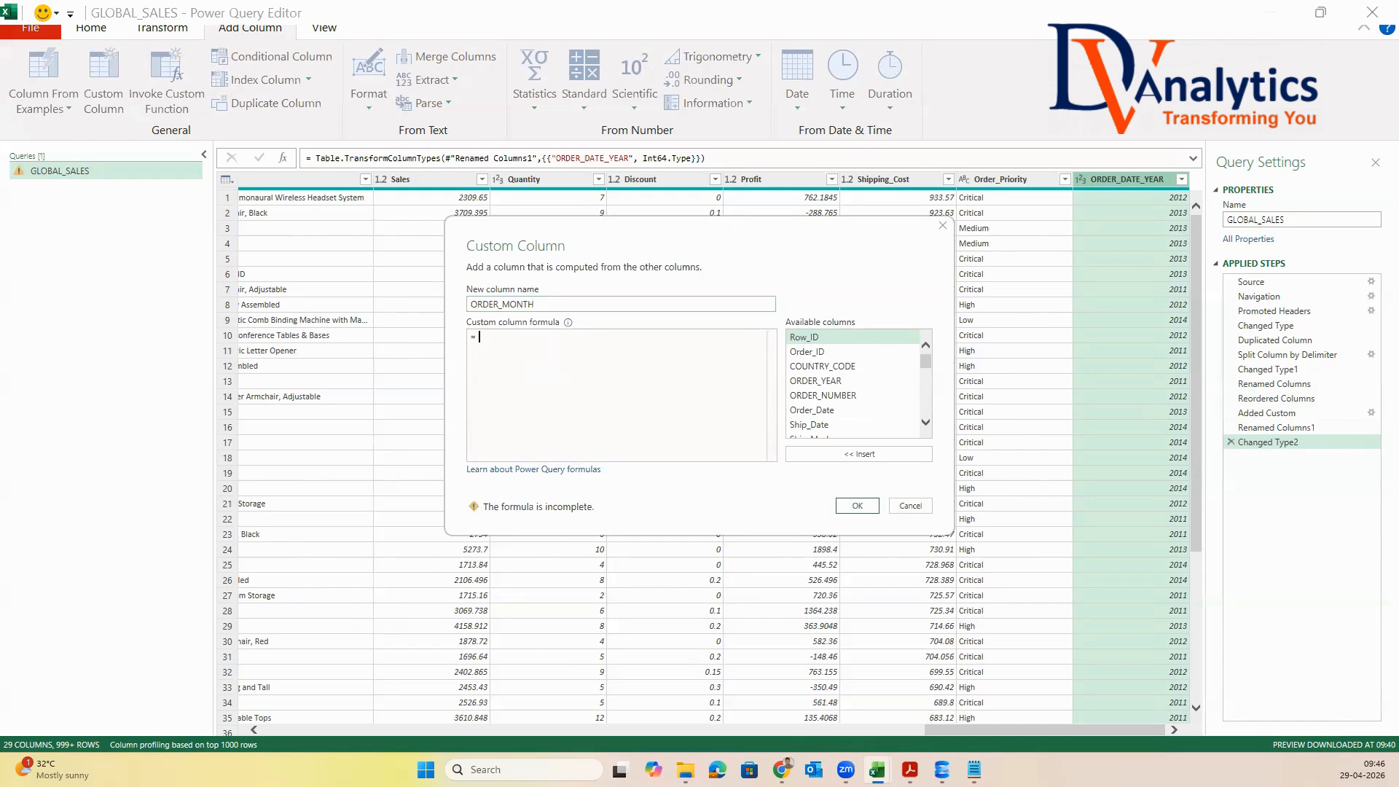
{"action": "key", "text": "alt+Tab"}
{"action": "left_click", "coordinate": [501, 342]}
{"action": "type", "text": "Date.ToText([order_date], \"MMM\")"}
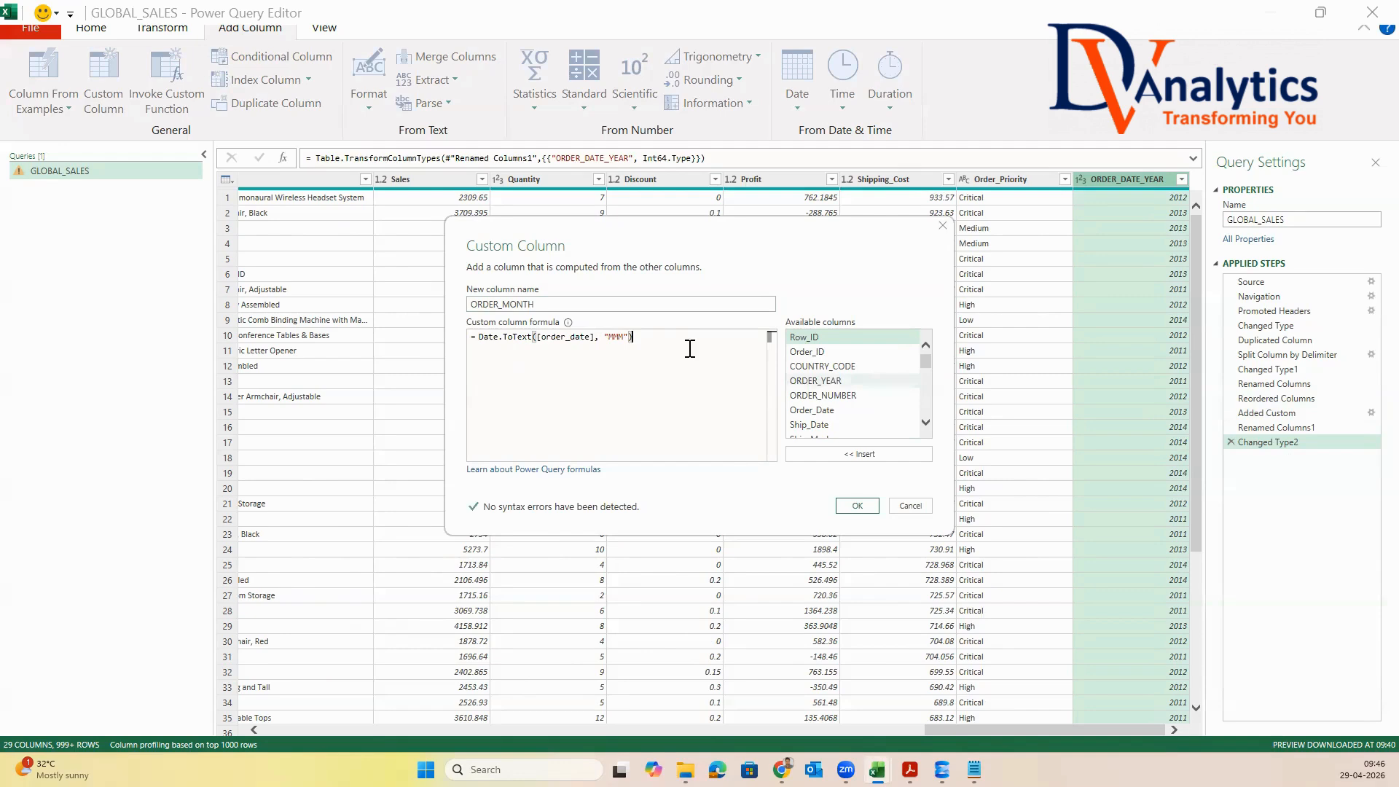
Replace the [order_date] reference in the month formula with the available column Order_Date and create the column
{"action": "left_click", "coordinate": [595, 338]}
{"action": "key", "text": "BackSpace"}
{"action": "key", "text": "BackSpace"}
{"action": "key", "text": "BackSpace"}
{"action": "key", "text": "BackSpace"}
{"action": "key", "text": "BackSpace"}
{"action": "key", "text": "BackSpace"}
{"action": "key", "text": "BackSpace"}
{"action": "key", "text": "BackSpace"}
{"action": "key", "text": "BackSpace"}
{"action": "key", "text": "BackSpace"}
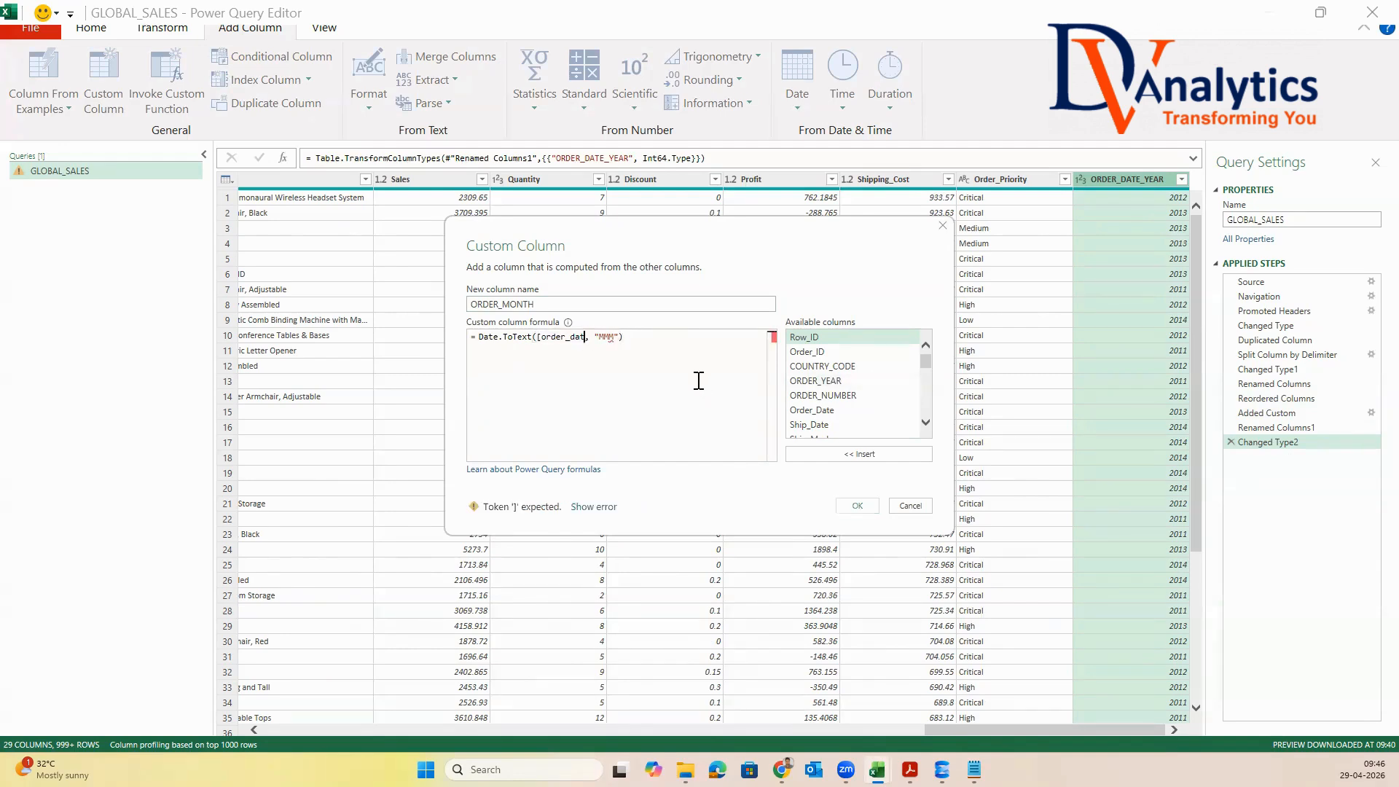
{"action": "key", "text": "BackSpace"}
{"action": "key", "text": "BackSpace"}
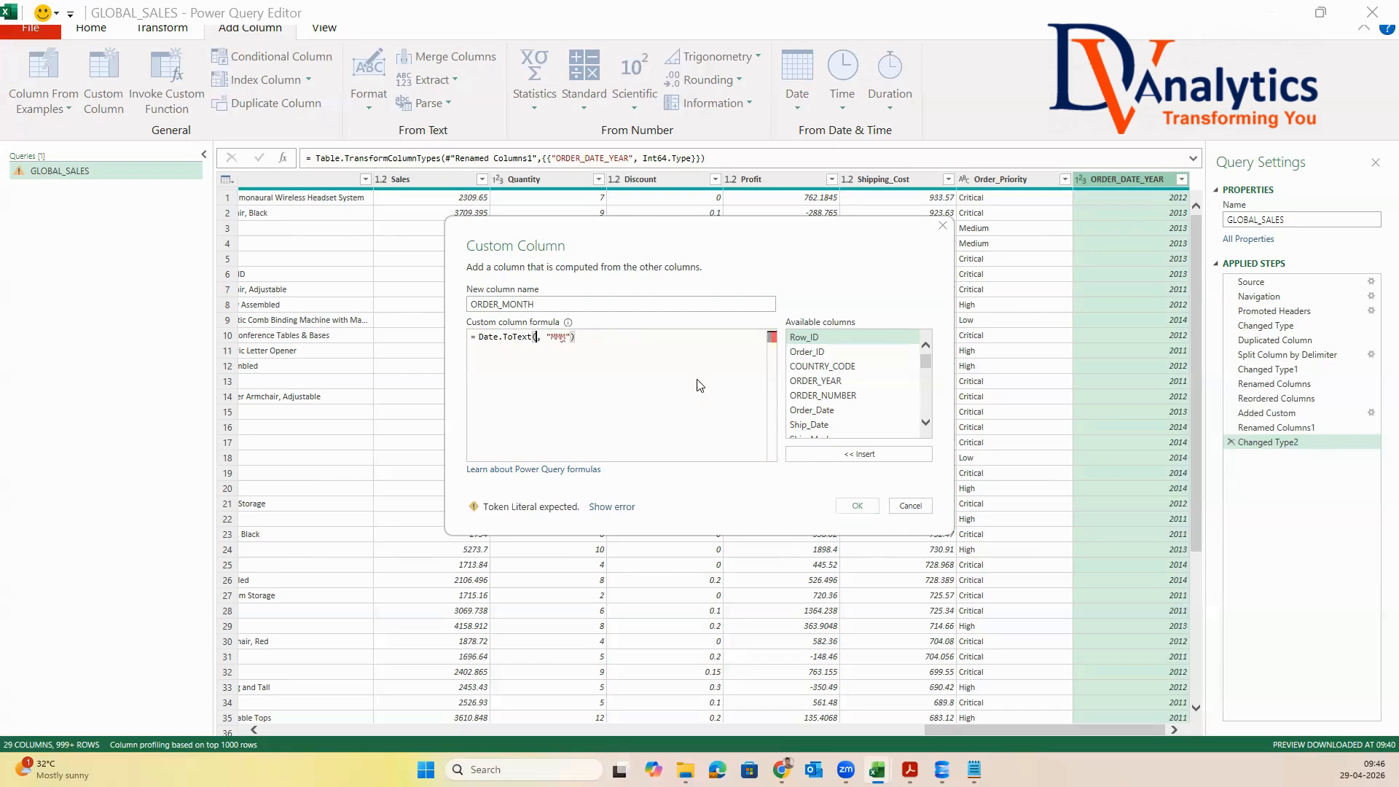
{"action": "double_click", "coordinate": [815, 411]}
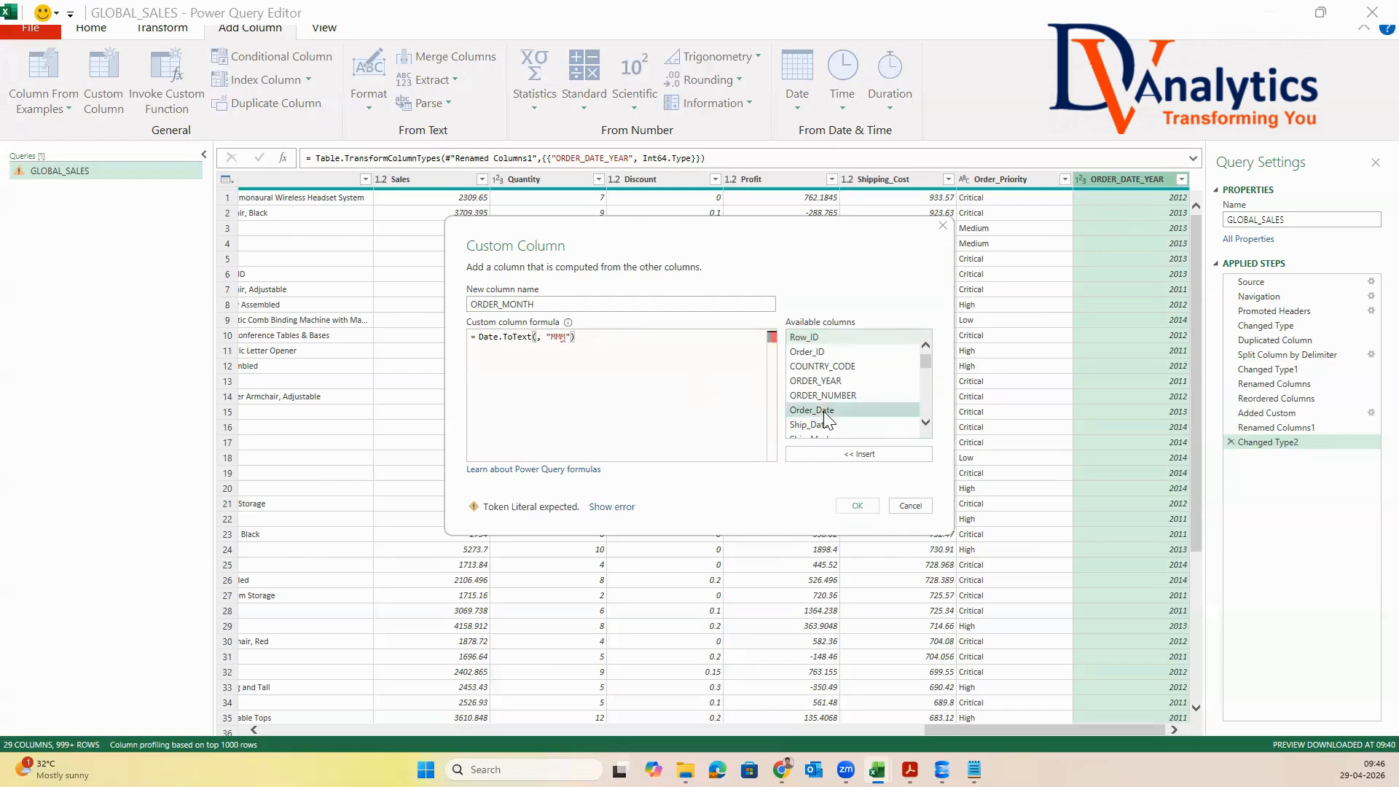
{"action": "left_click", "coordinate": [857, 505]}
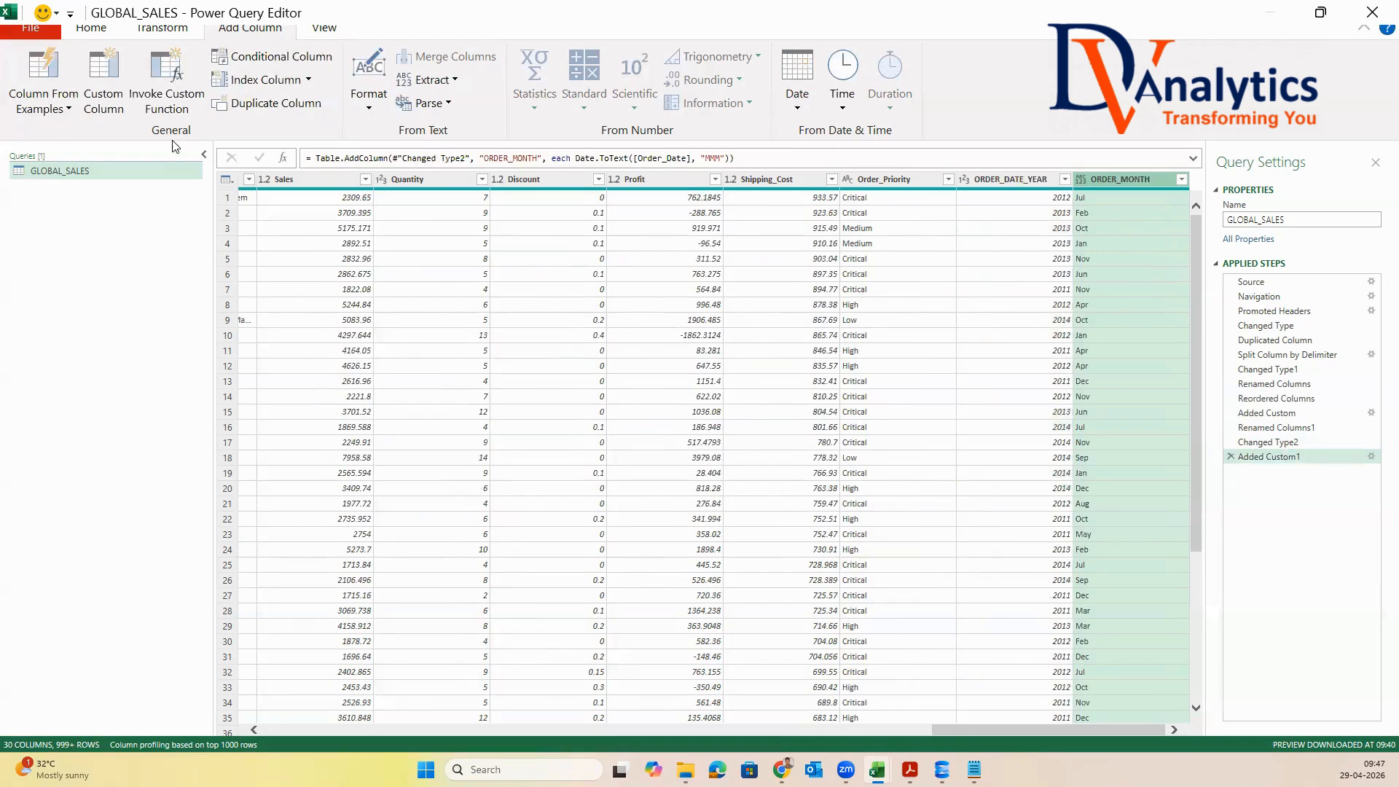
Start a custom column named ORDER_YEAR_MONTH and begin its formula with Date.Year([Order_Date])*100
{"action": "left_click", "coordinate": [105, 79]}
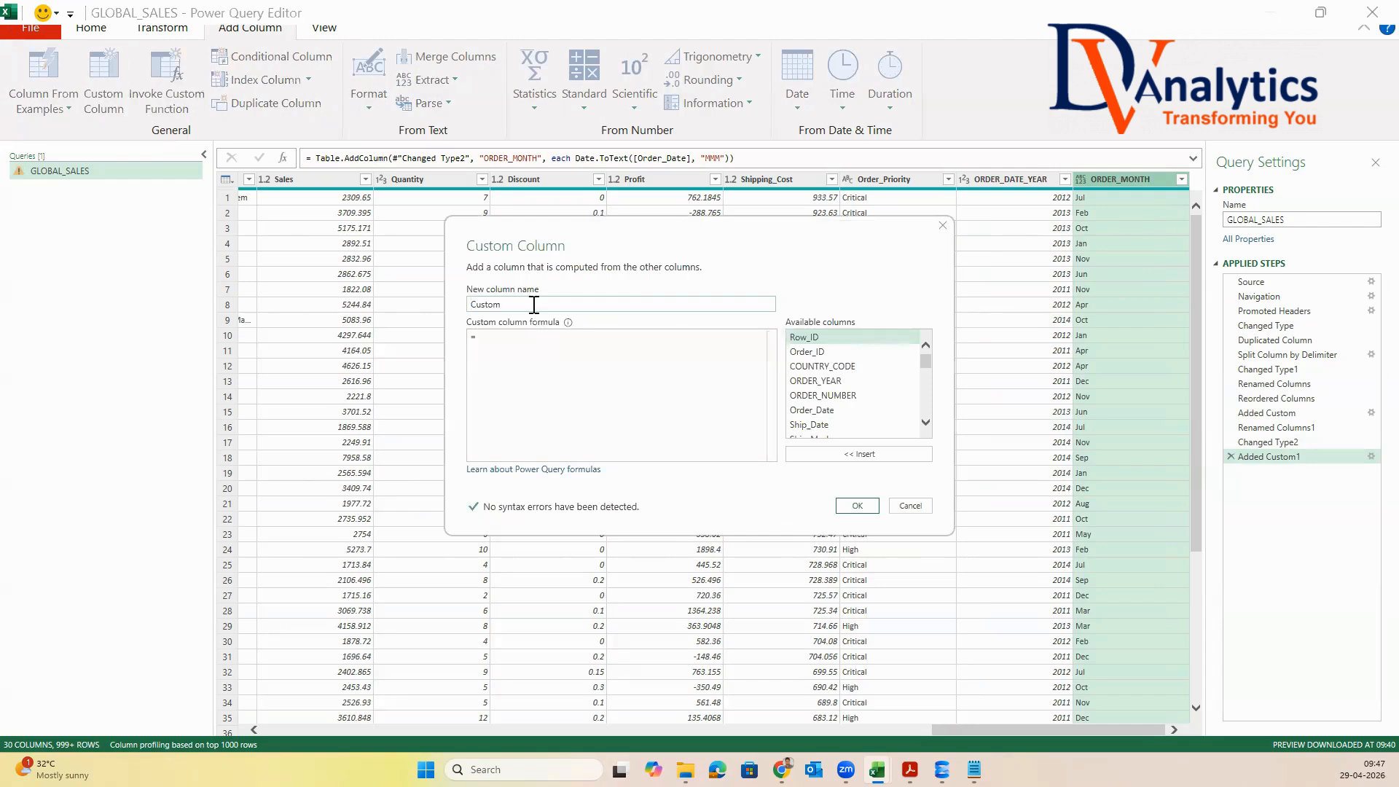
{"action": "type", "text": "ORDER_YEAR_MONTH"}
{"action": "left_click", "coordinate": [503, 346]}
{"action": "type", "text": "Date."}
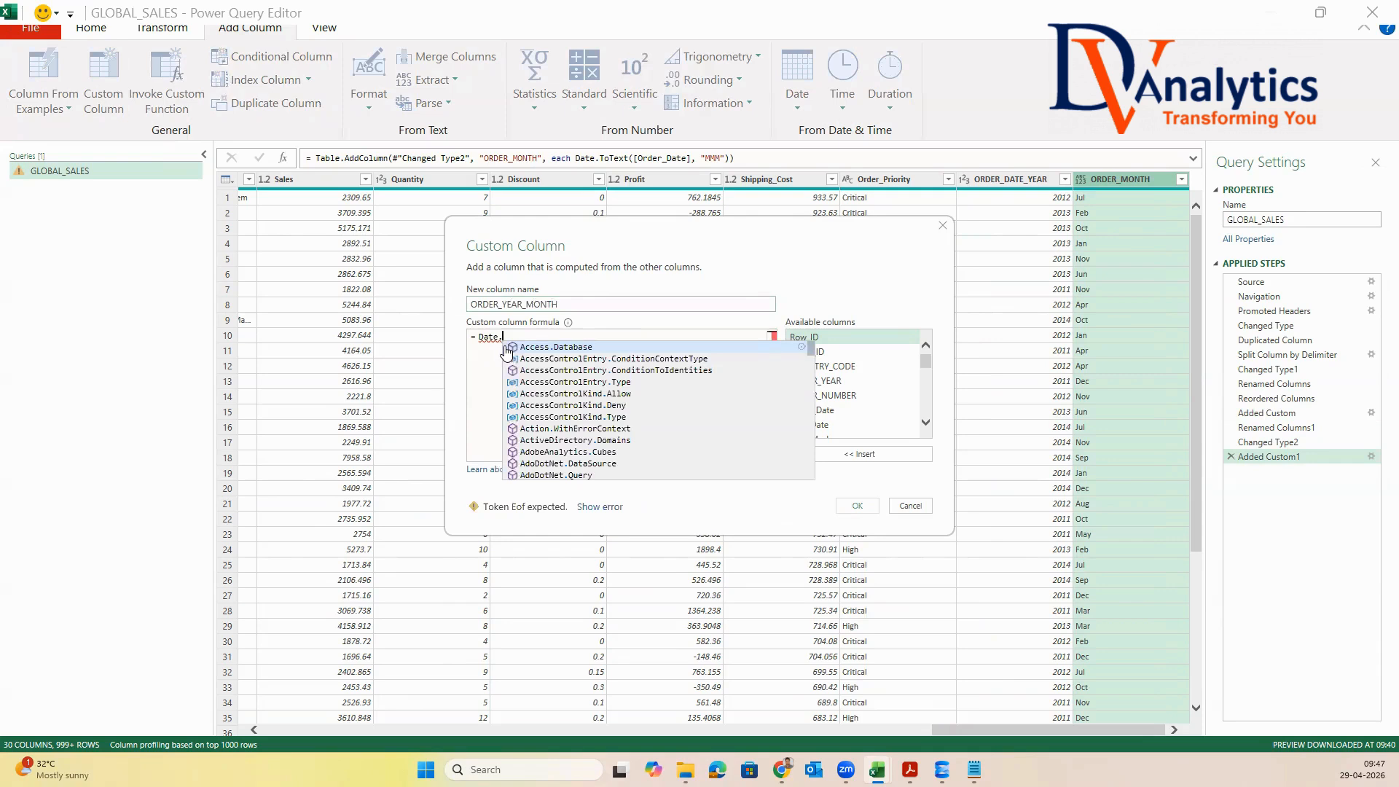
{"action": "key", "text": "BackSpace"}
{"action": "type", "text": ".Year("}
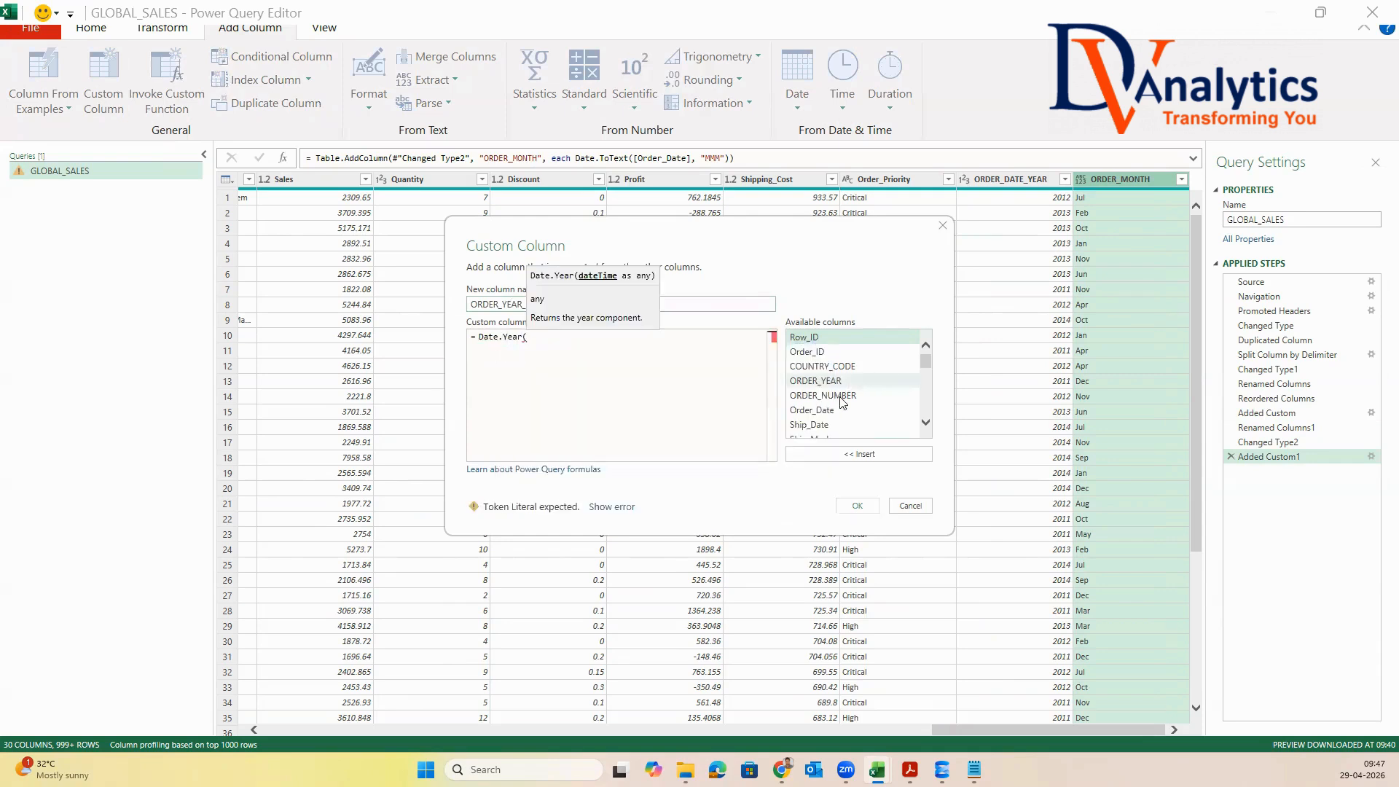
{"action": "double_click", "coordinate": [816, 411]}
{"action": "type", "text": ")*100+"}
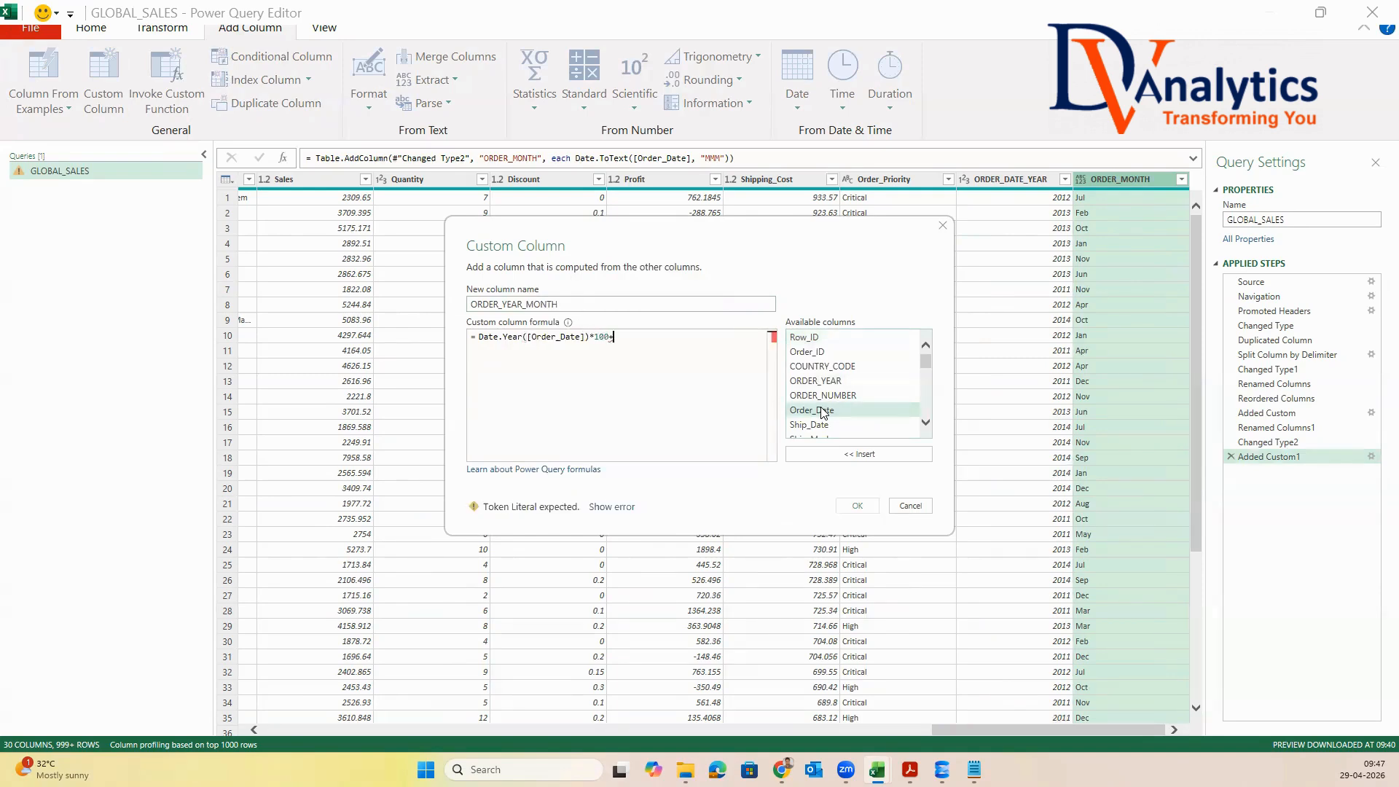
{"action": "type", "text": "Date"}
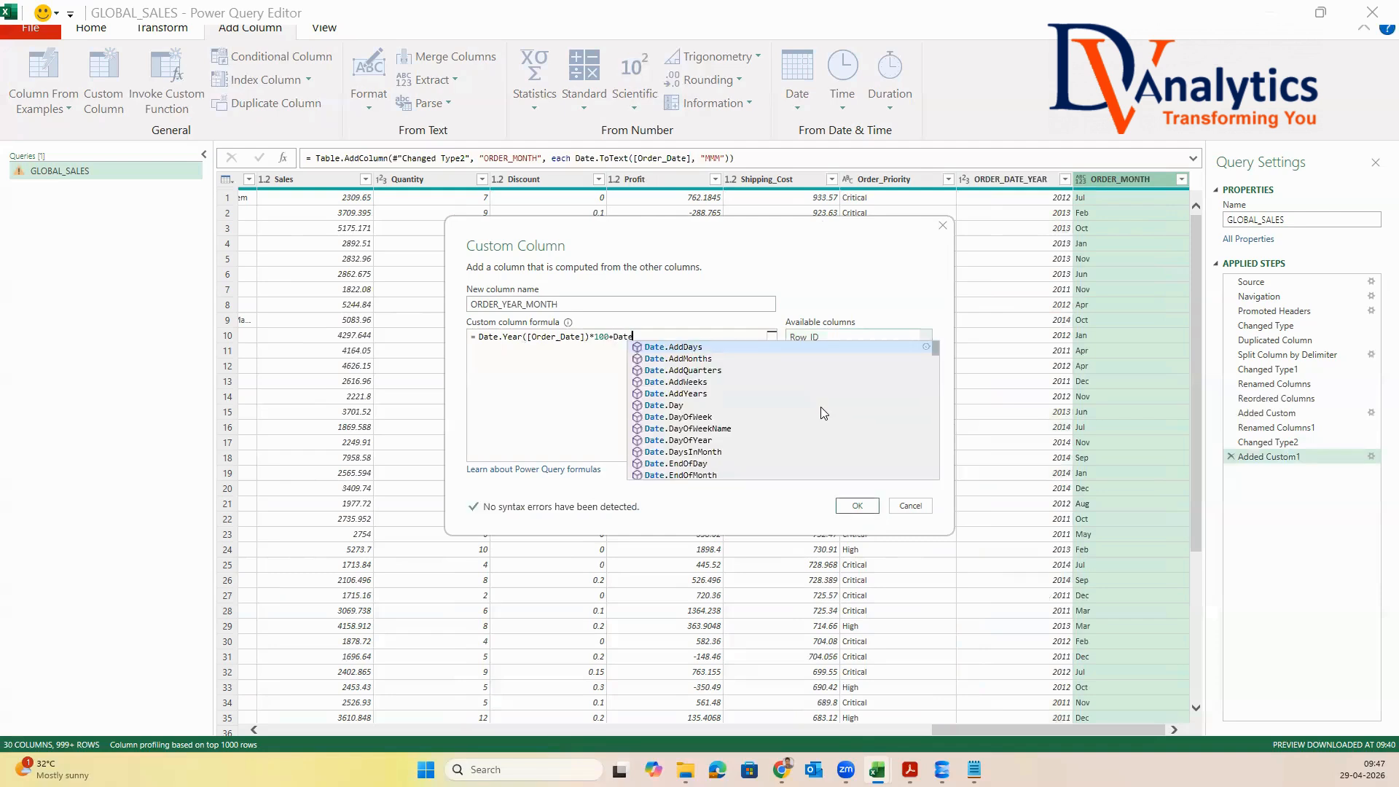
{"action": "type", "text": ".Month("}
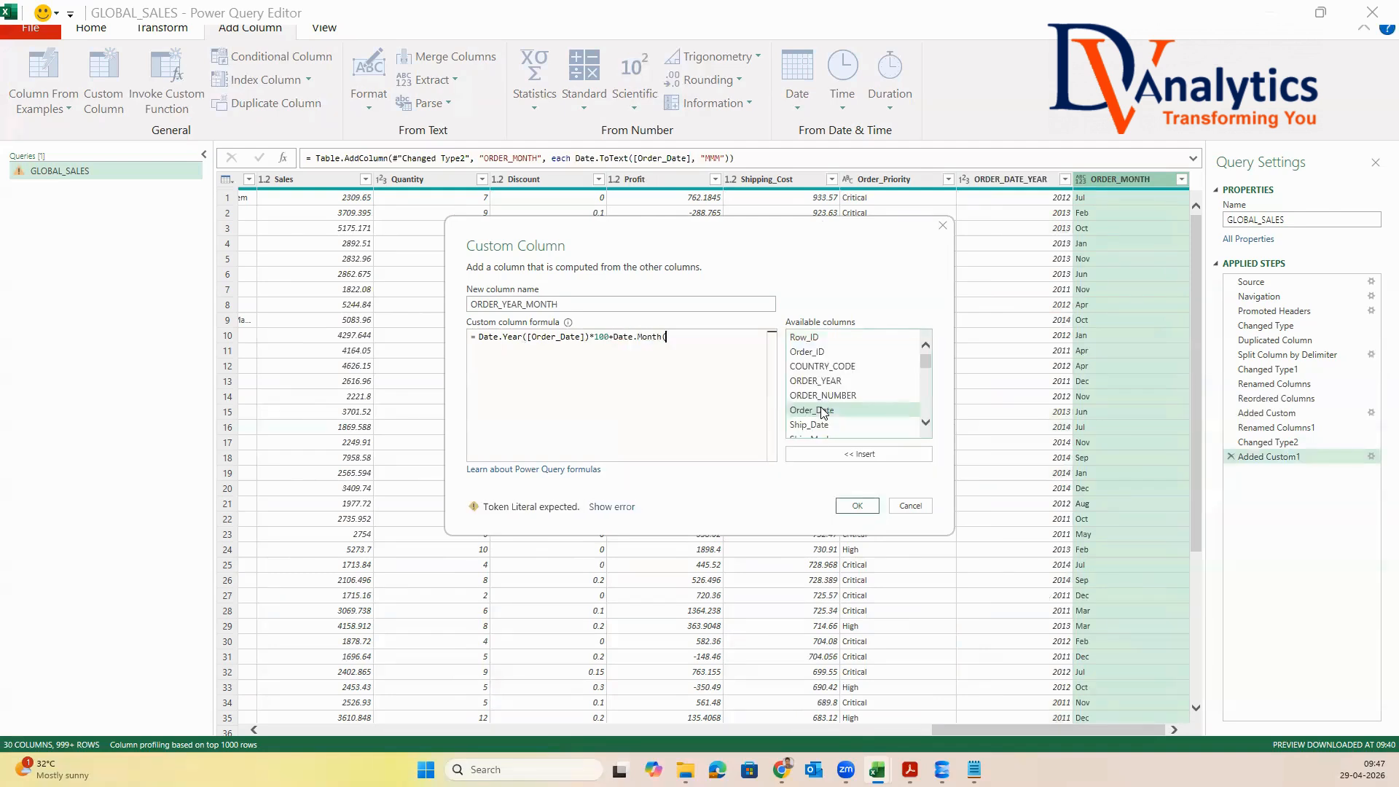
Complete the year-month formula with +Date.Month([Order_Date]) and create the column
{"action": "left_click", "coordinate": [824, 411]}
{"action": "double_click", "coordinate": [824, 411]}
{"action": "type", "text": ")"}
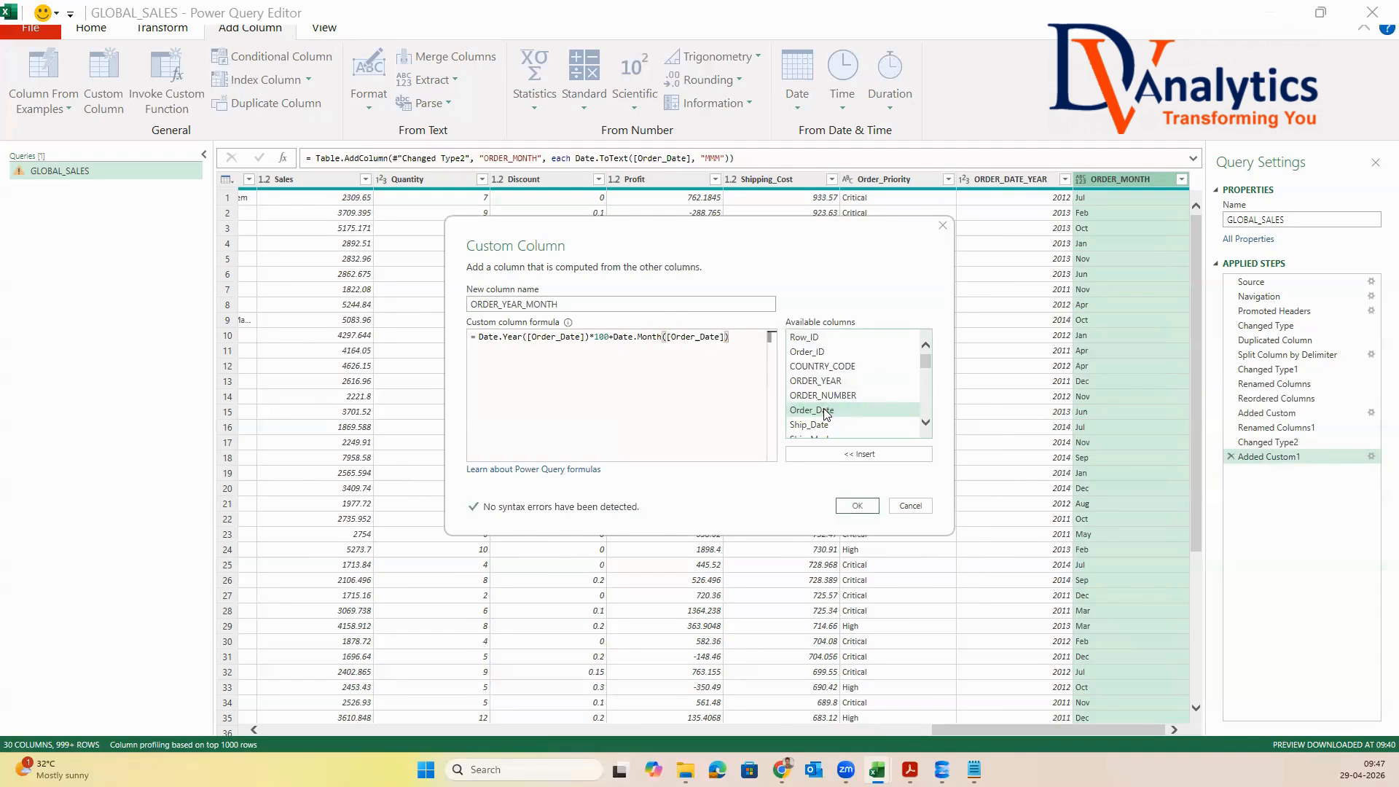
{"action": "left_click", "coordinate": [857, 505]}
Change the data type of the ORDER_YEAR_MONTH column to Whole Number
{"action": "left_click", "coordinate": [1119, 177]}
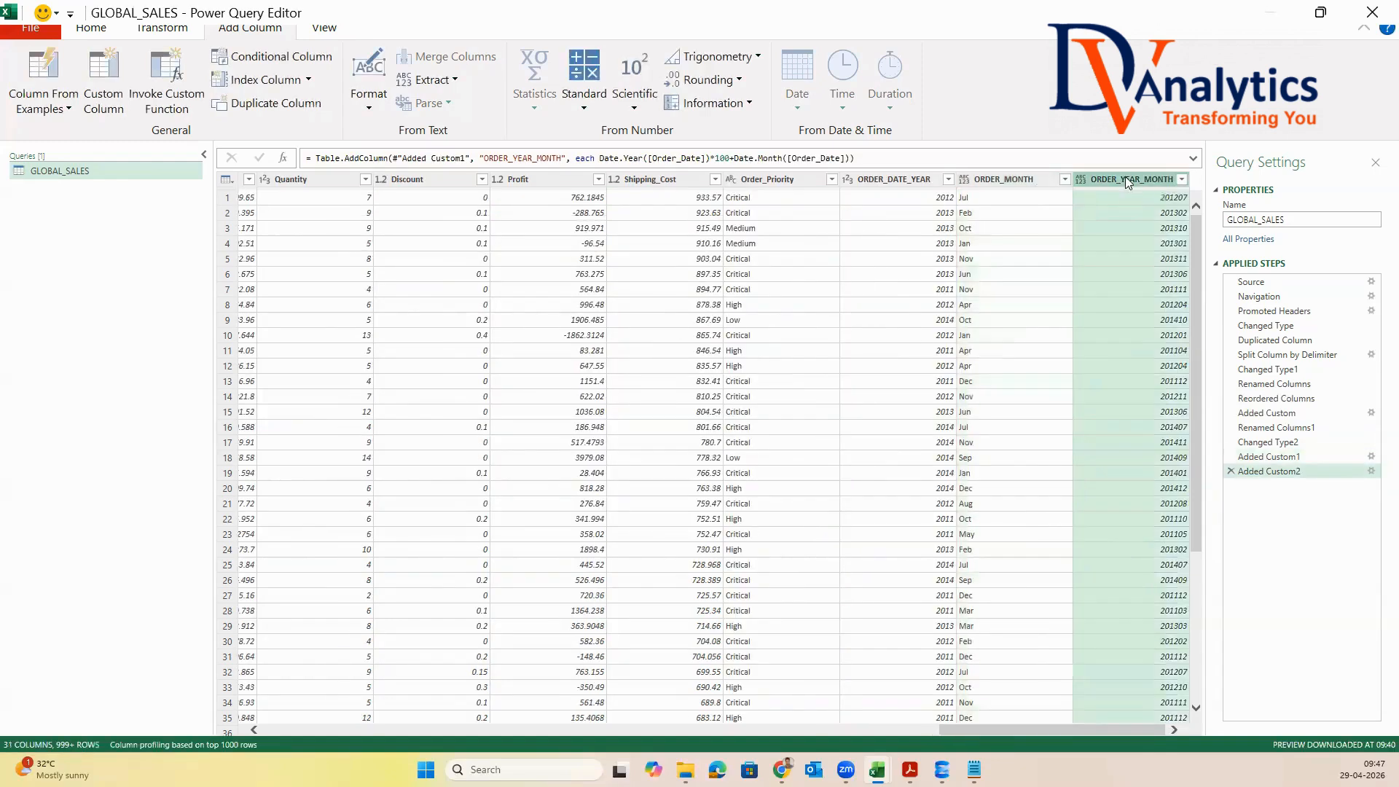
{"action": "right_click", "coordinate": [1119, 178]}
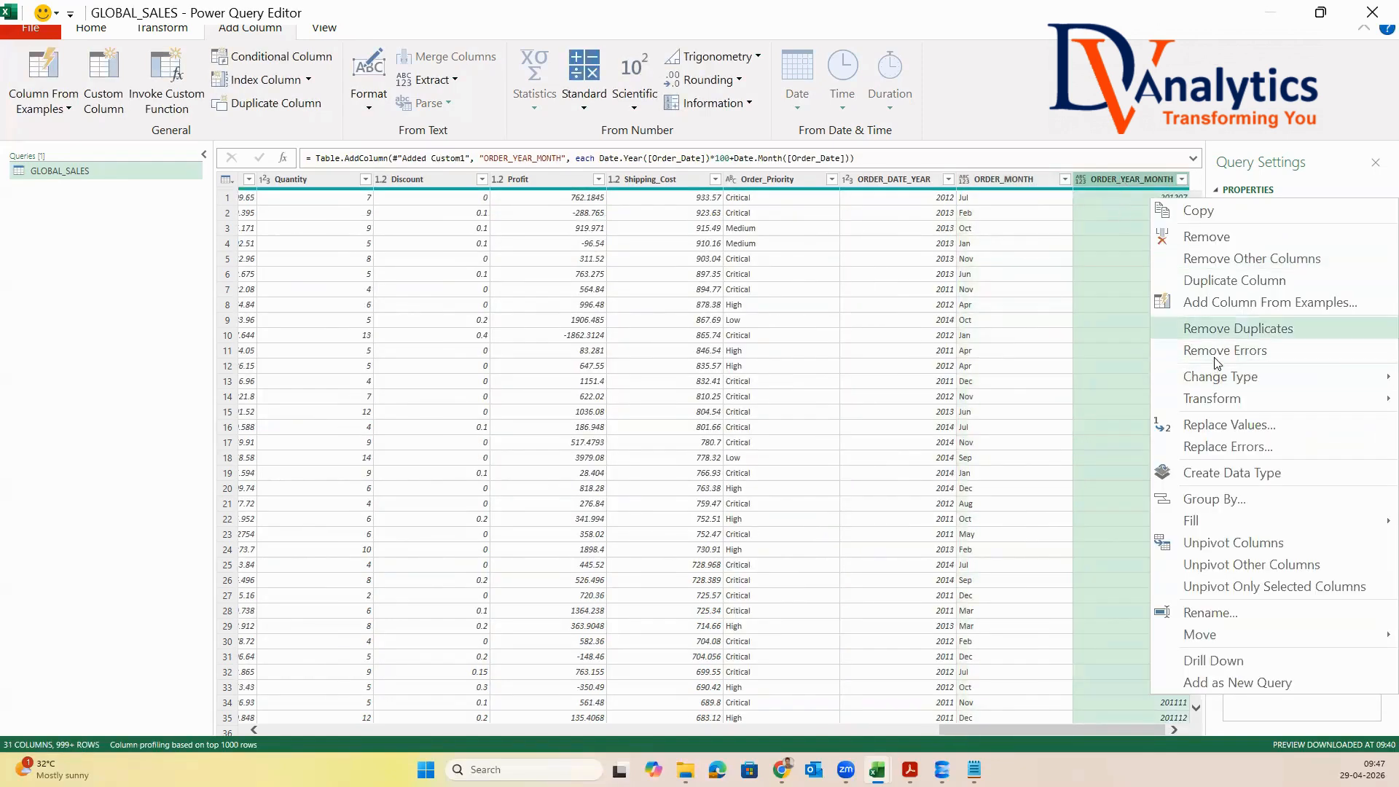
{"action": "mouse_move", "coordinate": [1202, 376]}
{"action": "left_click", "coordinate": [1062, 422]}
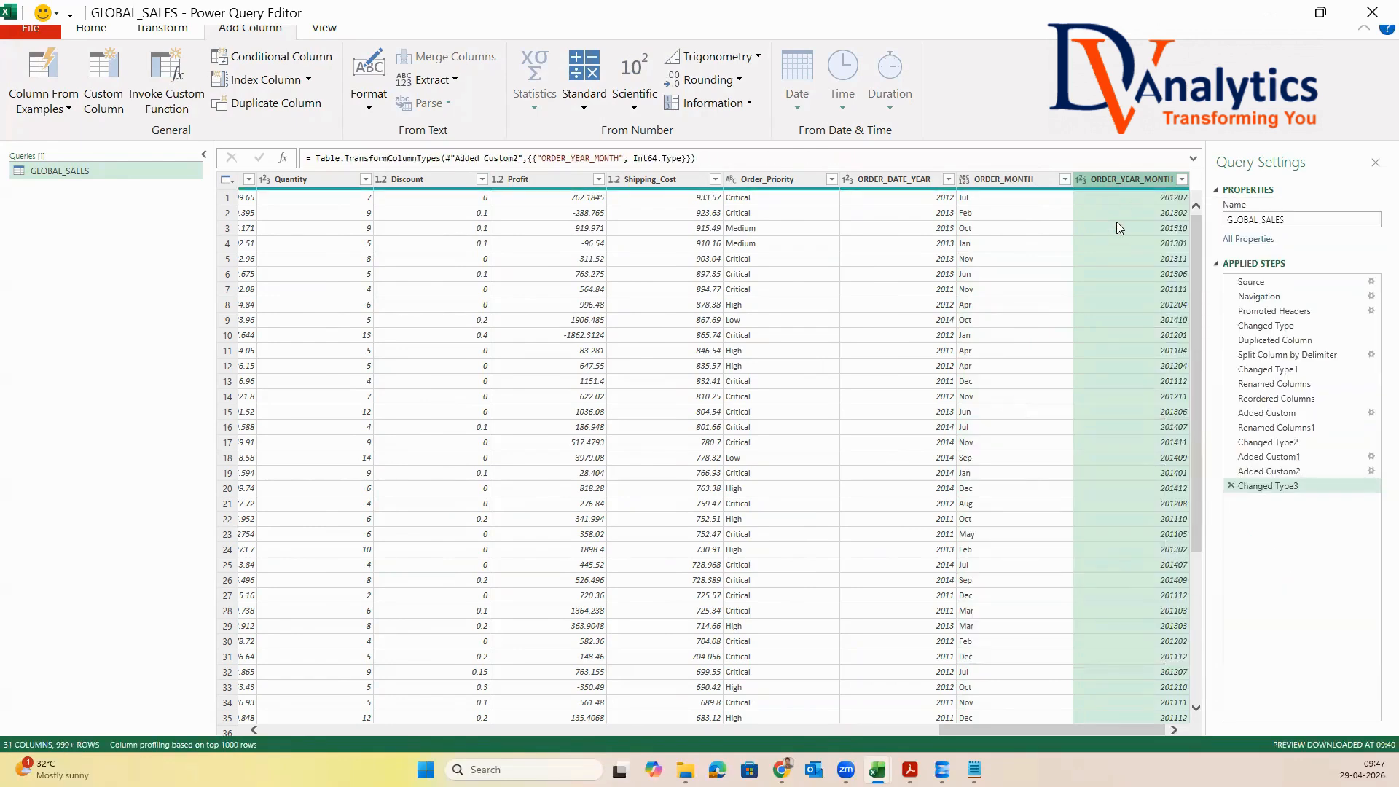
Start a custom column named ORDER_QTR and paste the formula "Q" & Text.From(Date.QuarterOfYear([order_date]))
{"action": "left_click", "coordinate": [125, 75]}
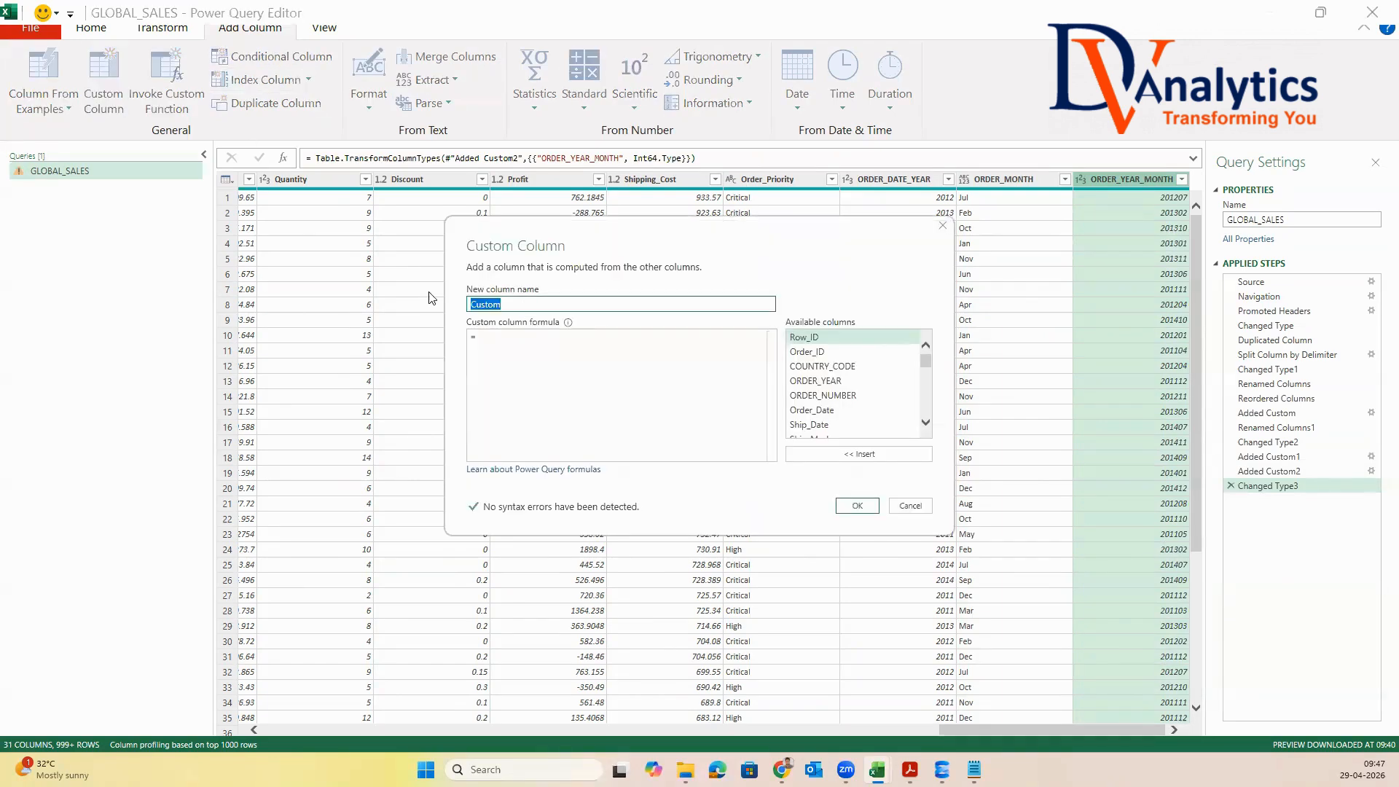
{"action": "type", "text": "ORDER_QTR"}
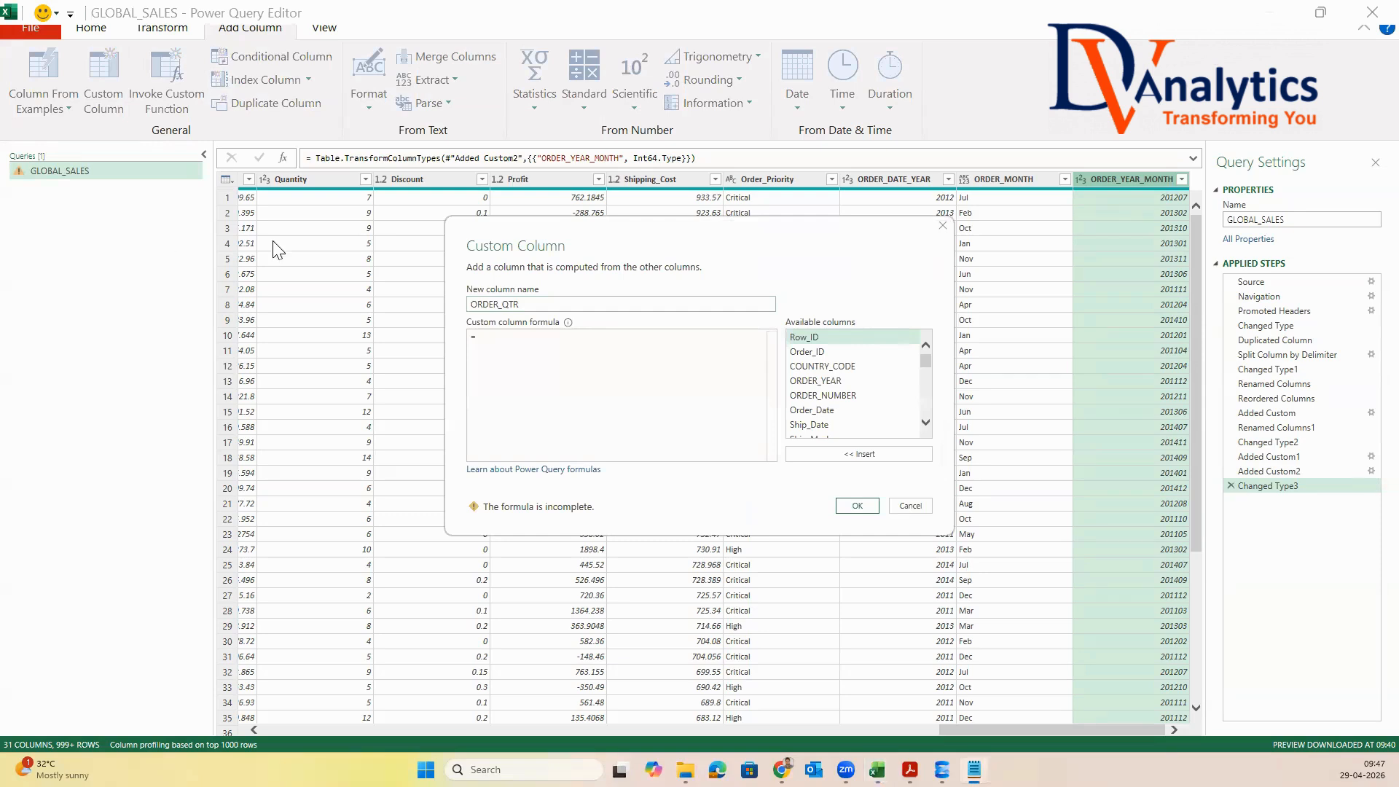
{"action": "left_click", "coordinate": [503, 349]}
{"action": "type", "text": "\"Q\" & Text.From(Date.QuarterOfYear([order_date]))"}
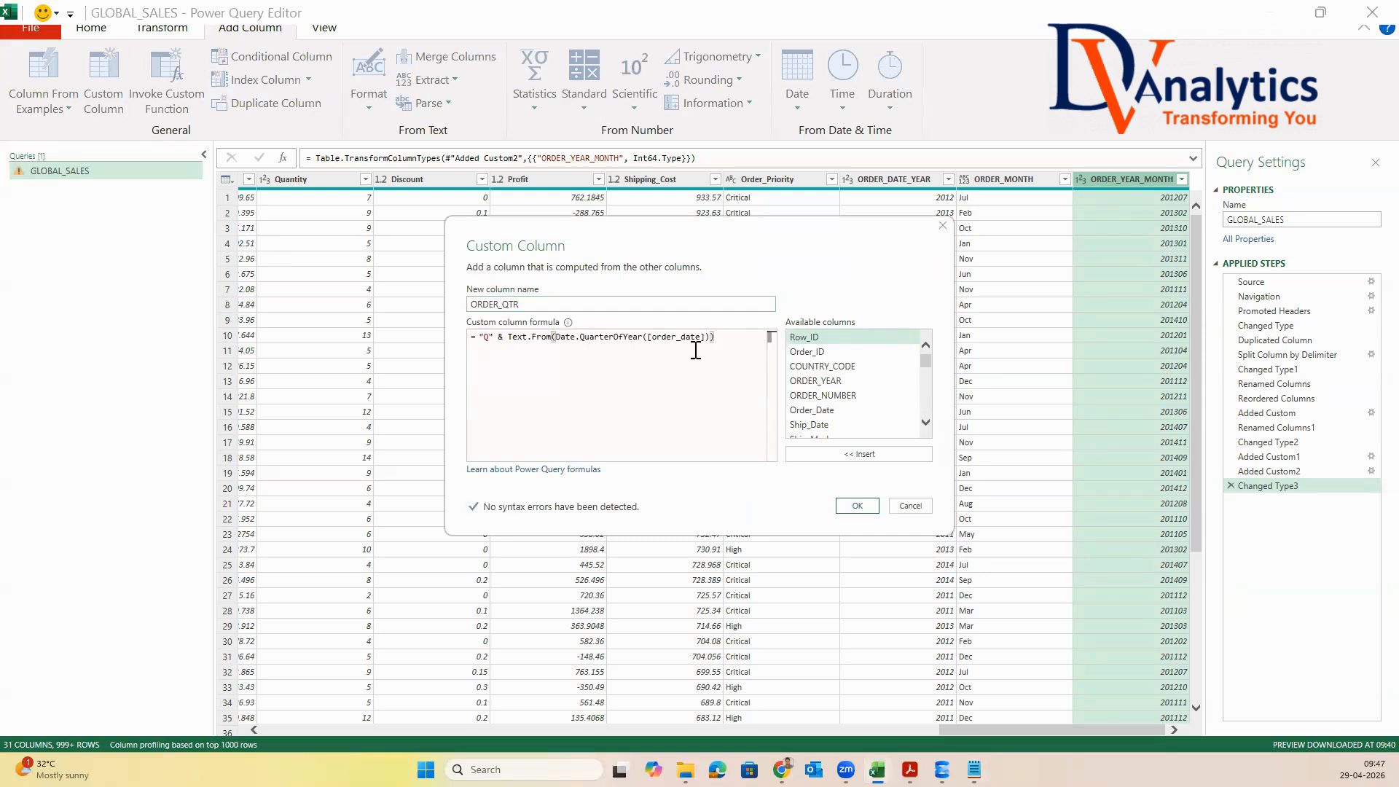
Try to create the ORDER_QTR column using [ORDER_YEAR] as the quarter formula's argument, and delete its applied step
{"action": "double_click", "coordinate": [692, 337]}
{"action": "key", "text": "BackSpace"}
{"action": "double_click", "coordinate": [815, 380]}
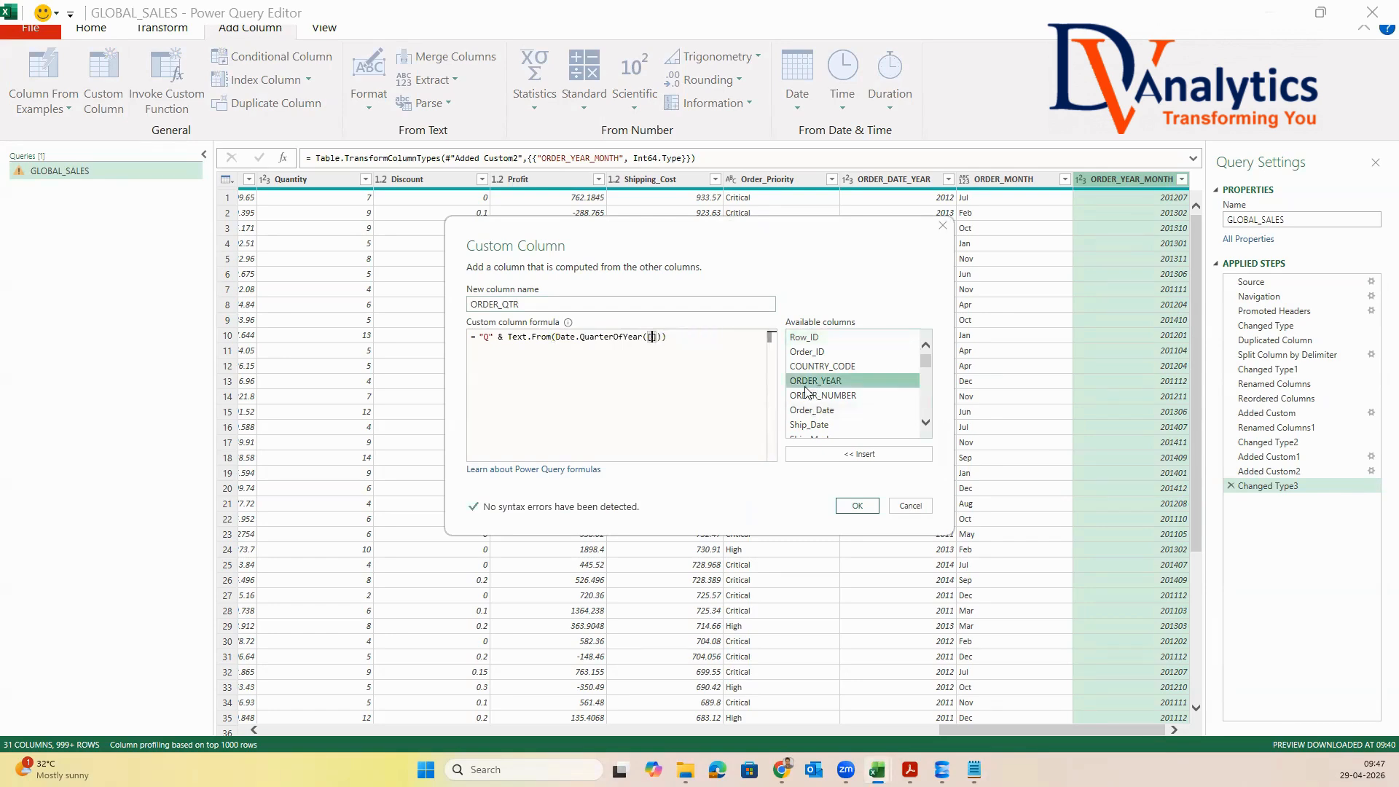
{"action": "left_click", "coordinate": [654, 337]}
{"action": "key", "text": "BackSpace"}
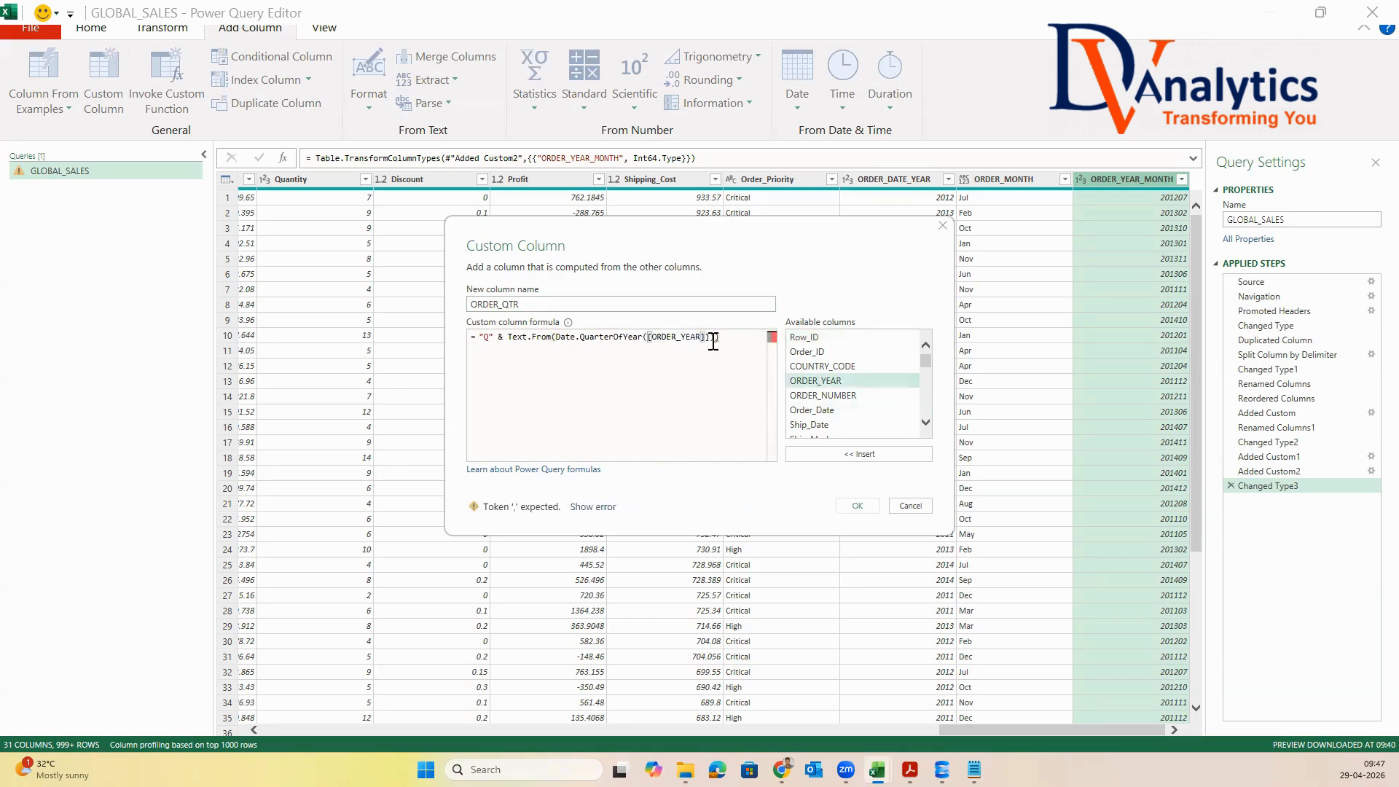
{"action": "left_click", "coordinate": [708, 337]}
{"action": "key", "text": "BackSpace"}
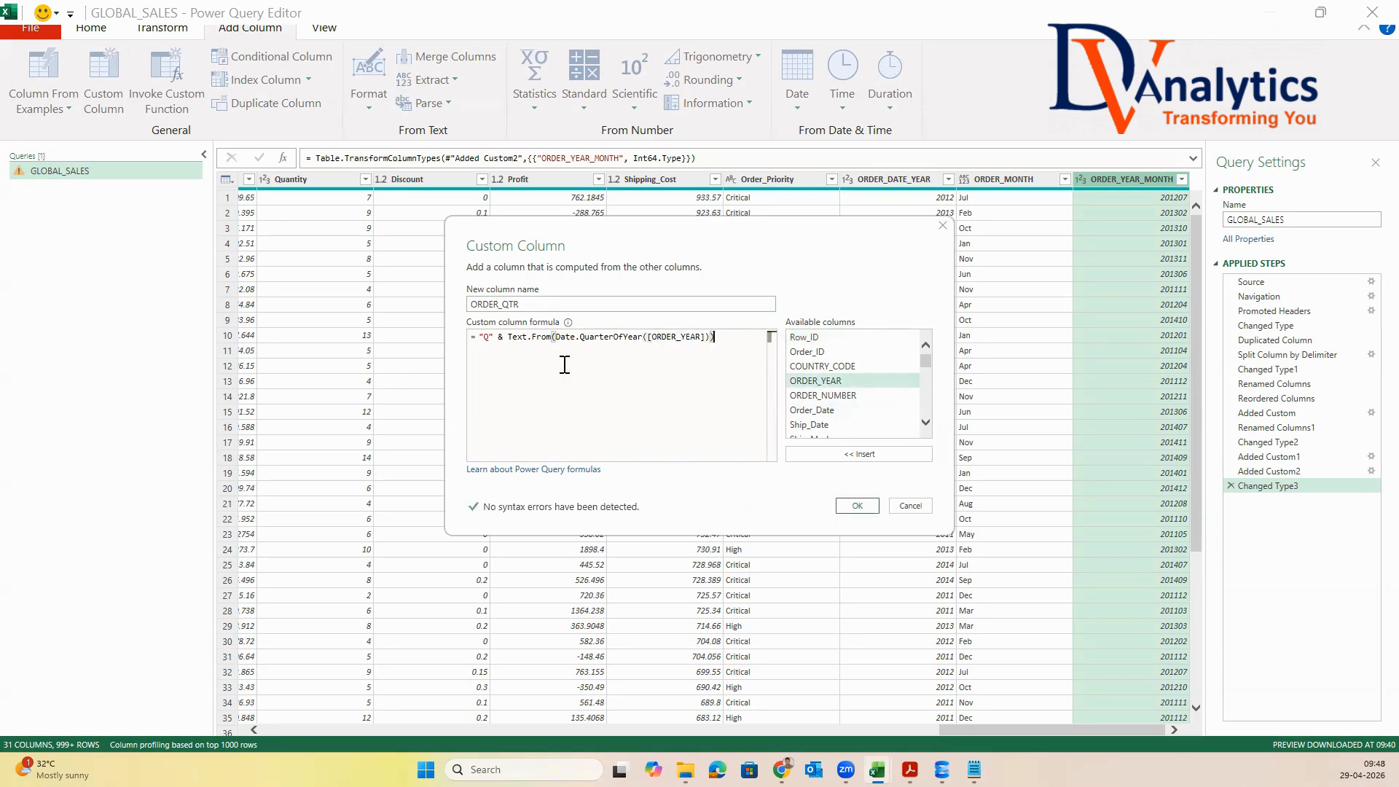
{"action": "left_click", "coordinate": [860, 506]}
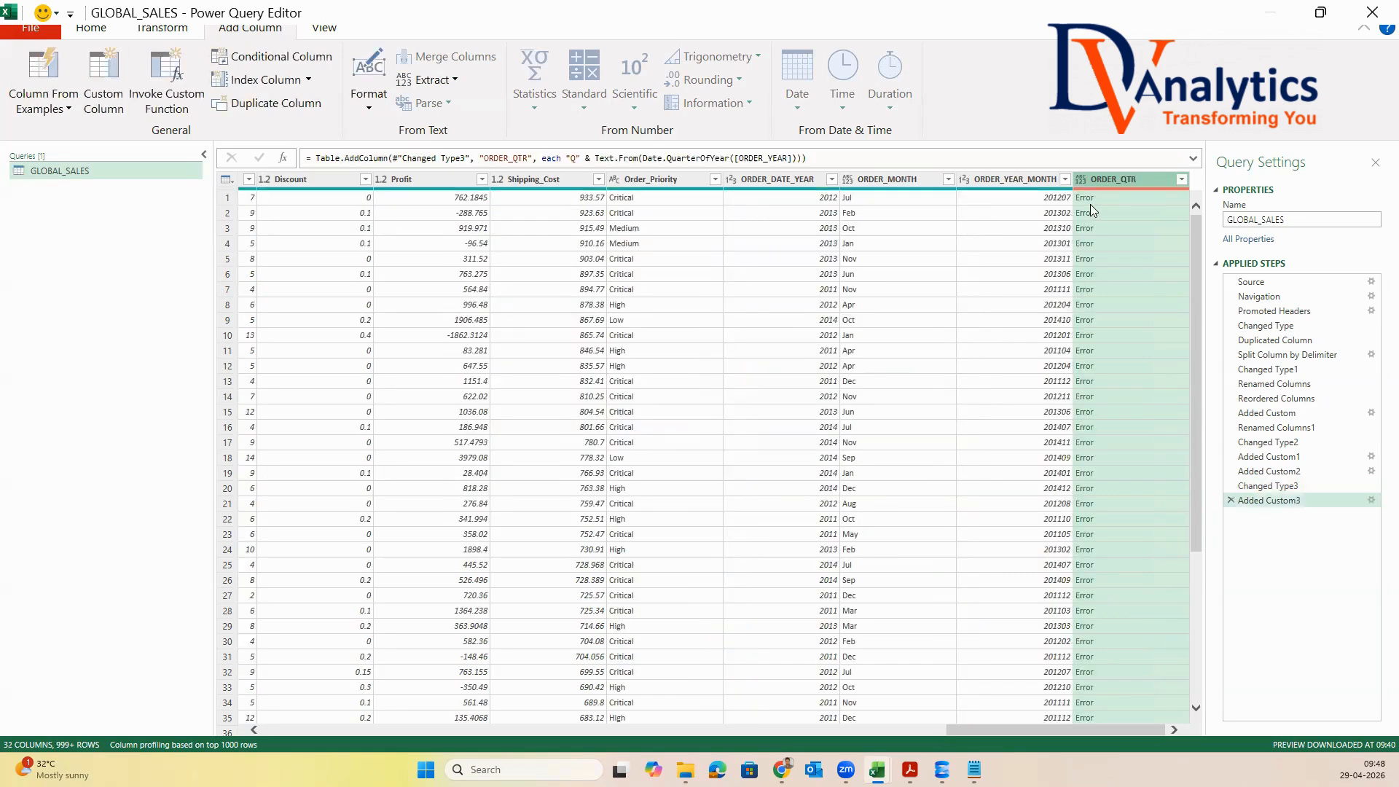
{"action": "left_click", "coordinate": [1230, 500]}
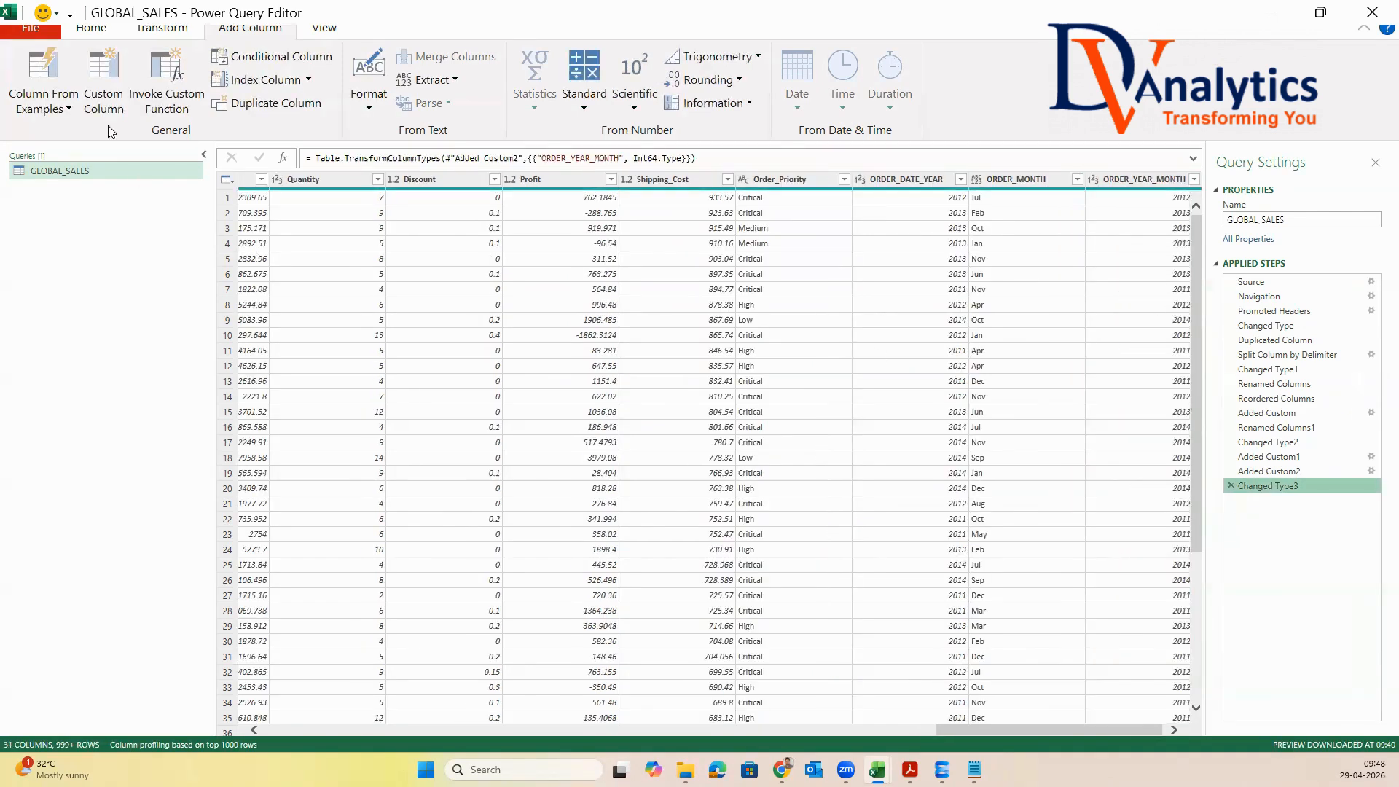
Start a new custom column named ORDER_QTR
{"action": "left_click", "coordinate": [103, 80]}
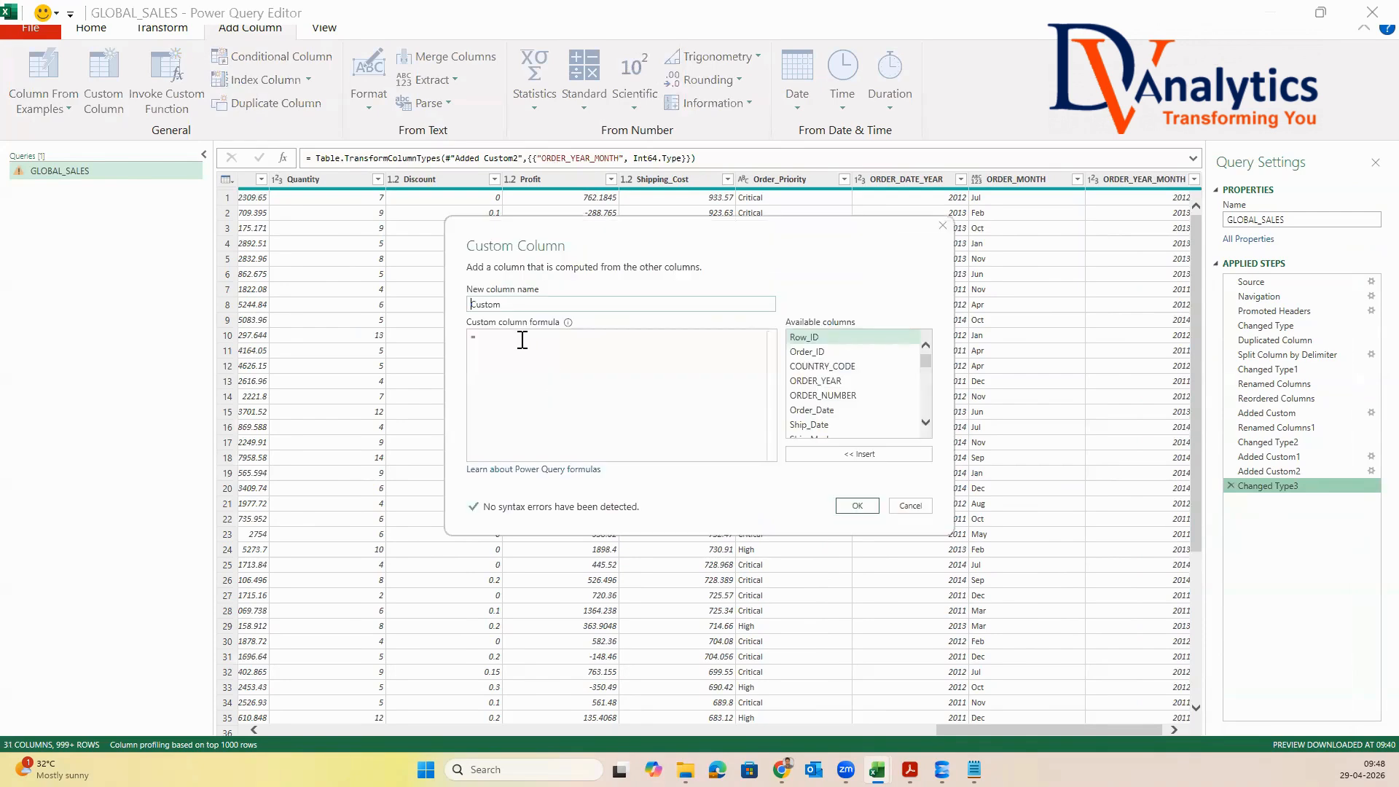
{"action": "key", "text": "shift+Tab"}
{"action": "type", "text": "ORDER"}
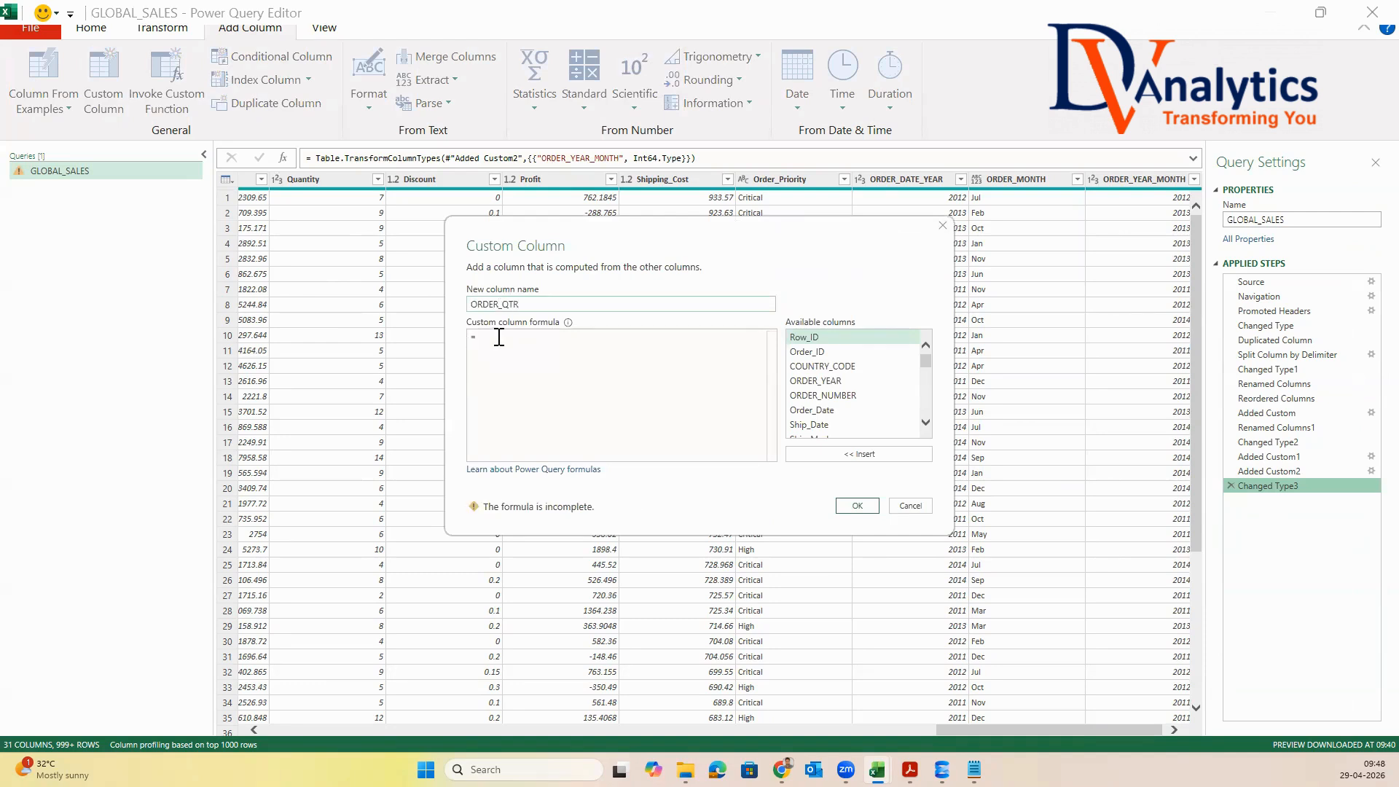
Copy the formula "Q" & Number.ToText(Date.QuarterOfYear([ORDER_DATE])) from the ChatGPT answer in the browser into the ORDER_QTR custom column formula
{"action": "key", "text": "alt+Tab"}
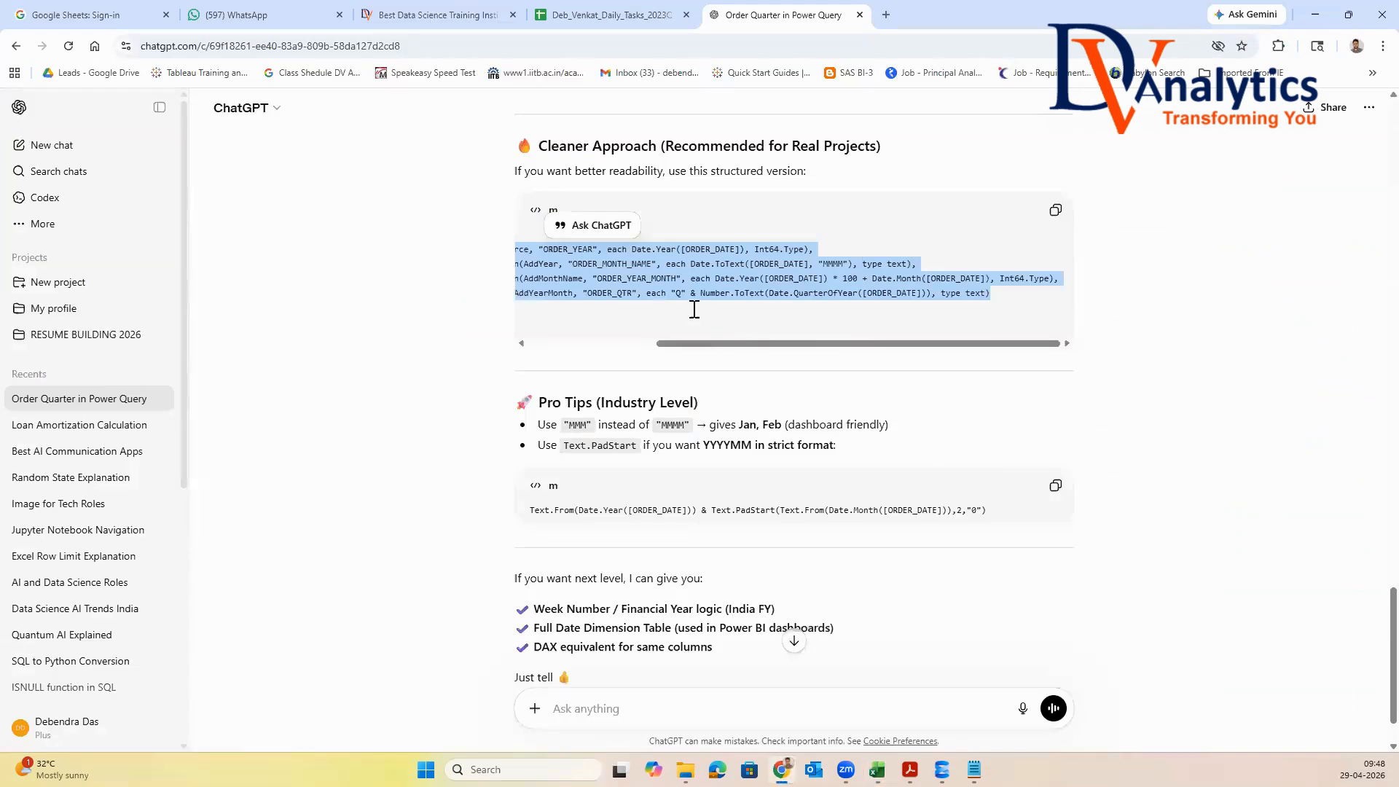
{"action": "left_click", "coordinate": [707, 255]}
{"action": "scroll", "coordinate": [719, 252], "scroll_direction": "up", "scroll_amount": 5}
{"action": "scroll", "coordinate": [719, 252], "scroll_direction": "up", "scroll_amount": 20}
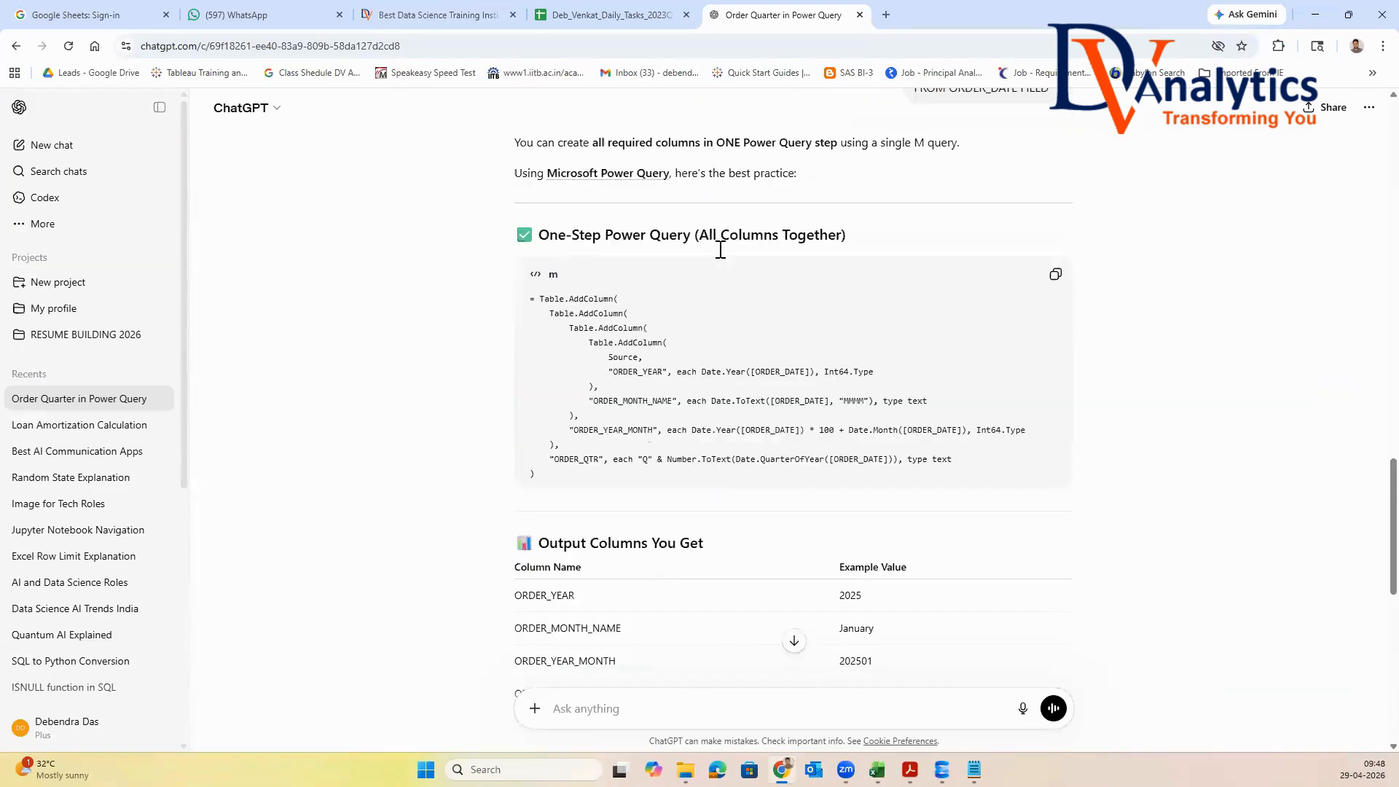
{"action": "scroll", "coordinate": [722, 255], "scroll_direction": "up", "scroll_amount": 6}
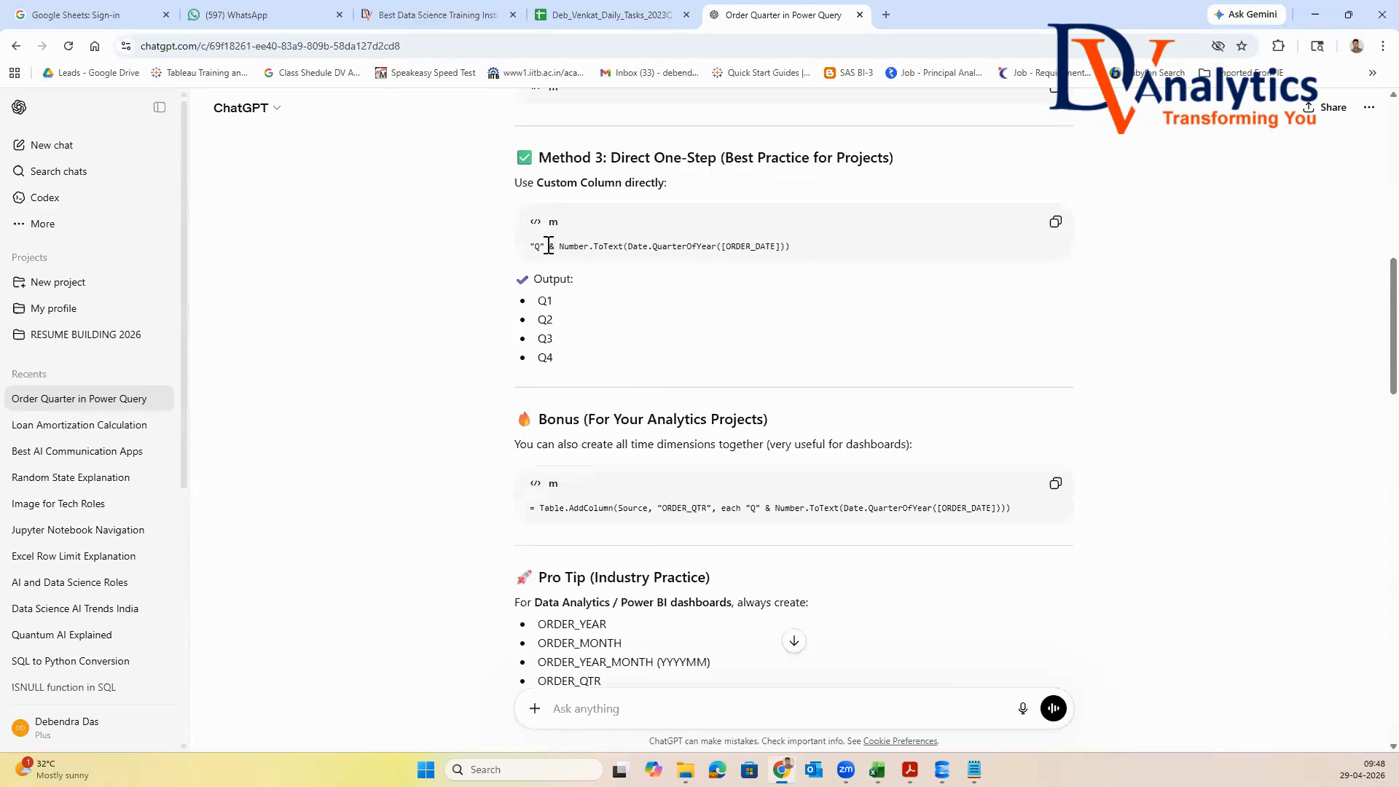
{"action": "triple_click", "coordinate": [524, 252]}
{"action": "key", "text": "ctrl+c"}
{"action": "key", "text": "alt+Tab"}
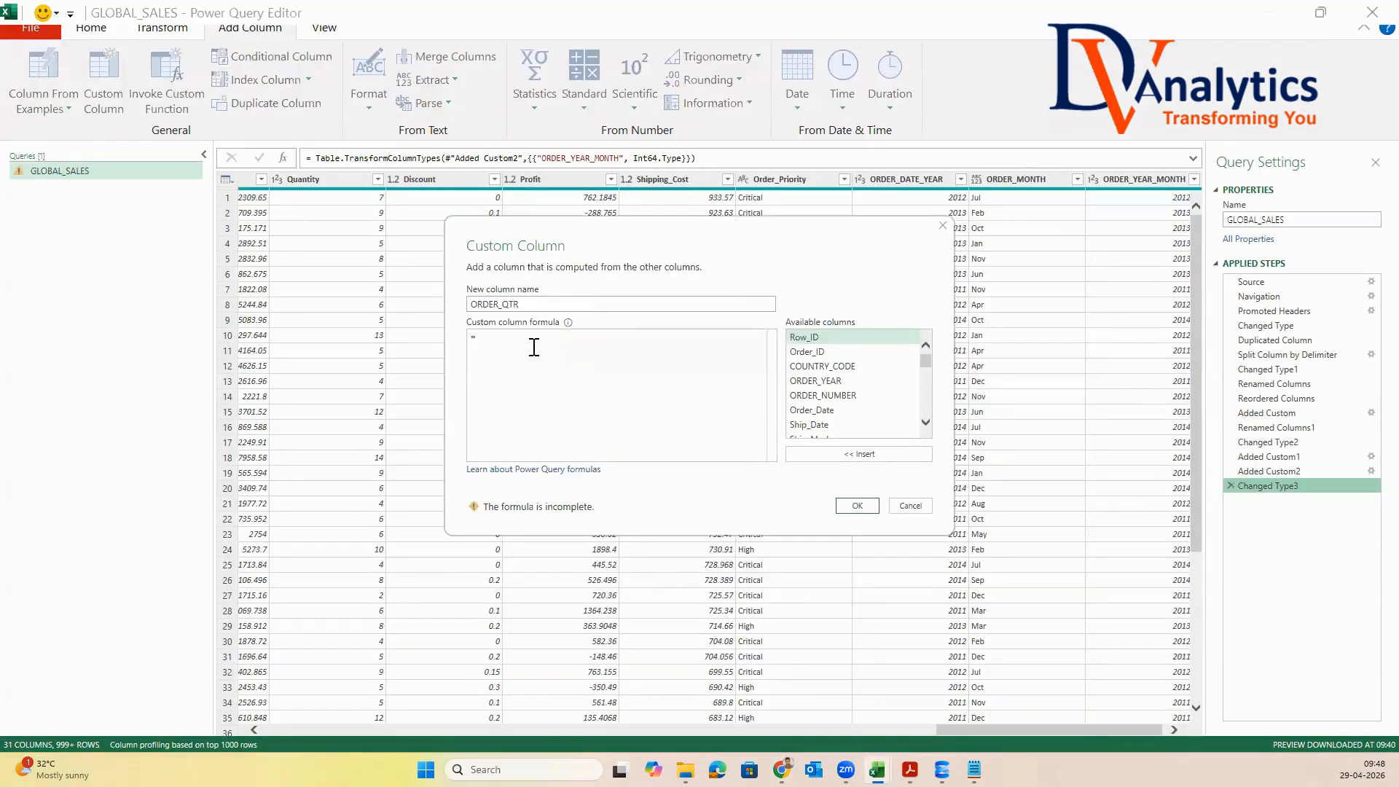
{"action": "key", "text": "ctrl+v"}
Replace the formula's [ORDER_DATE] reference with the available Order_Date column and create the ORDER_QTR column
{"action": "double_click", "coordinate": [704, 339]}
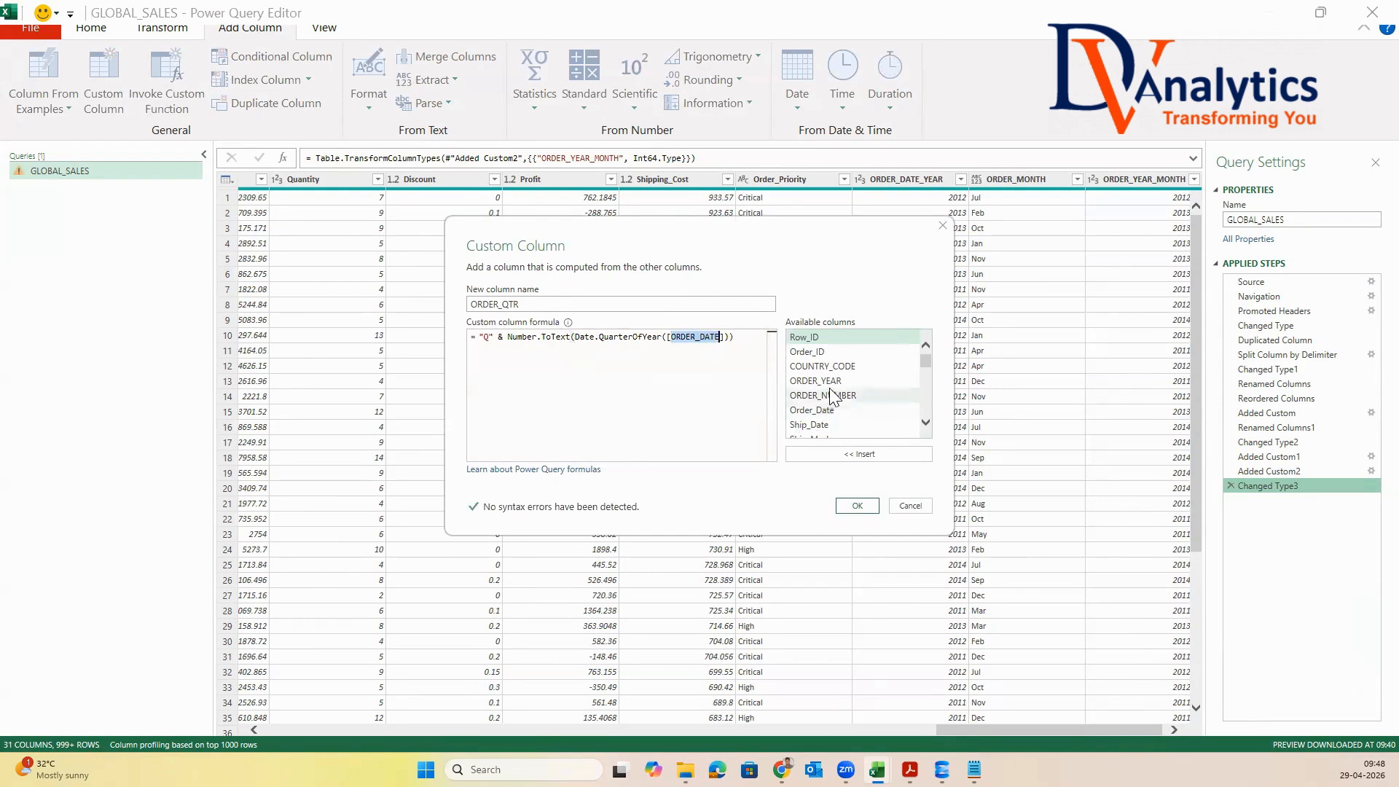
{"action": "key", "text": "BackSpace"}
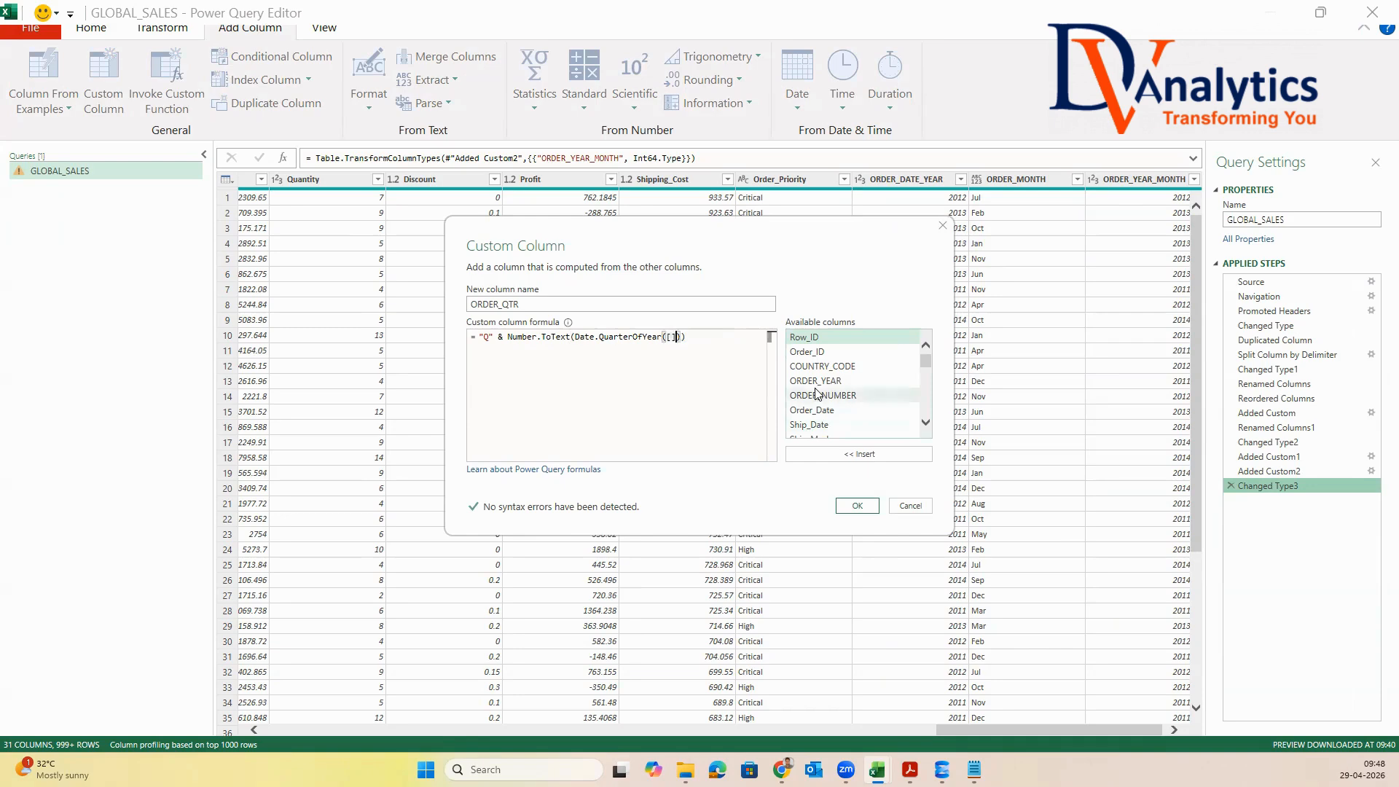
{"action": "double_click", "coordinate": [811, 410]}
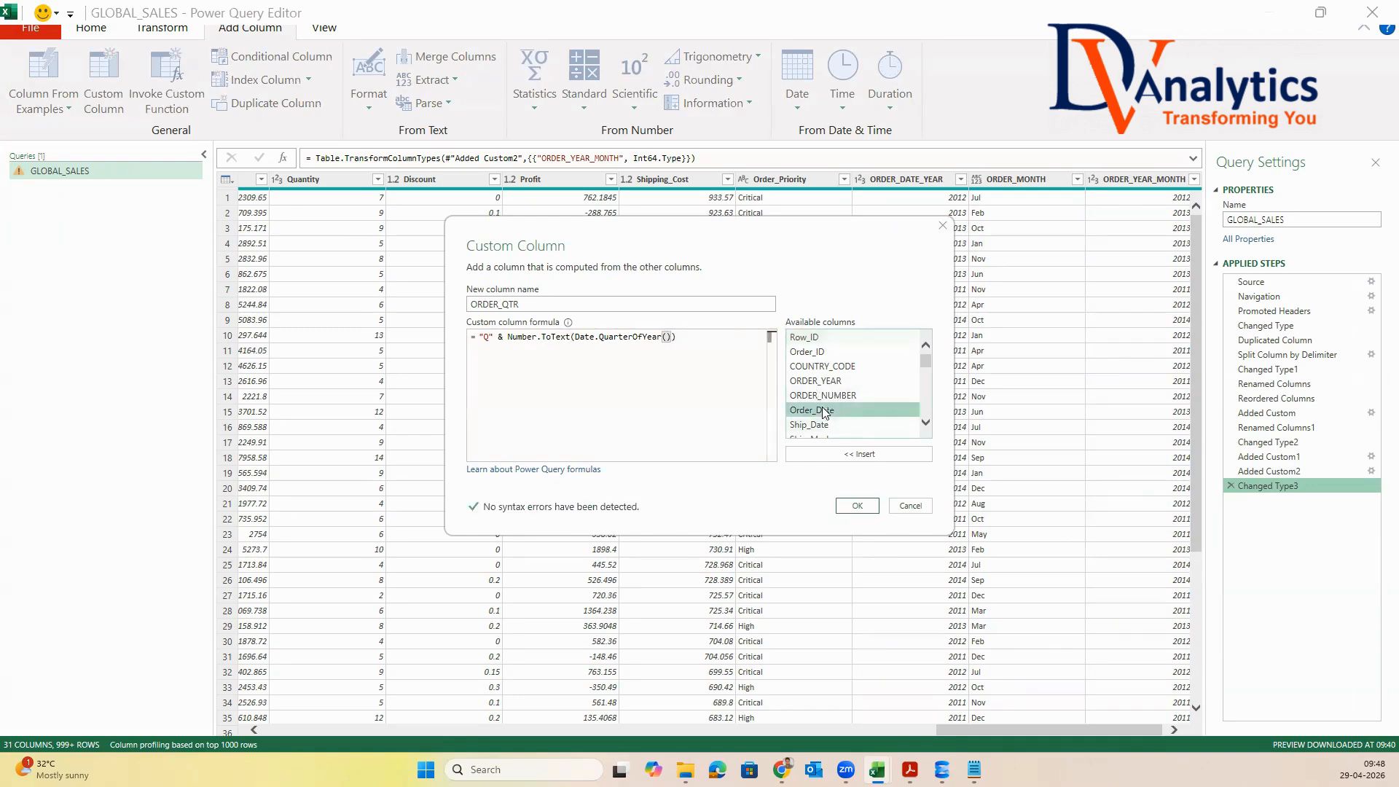
{"action": "left_click", "coordinate": [858, 506]}
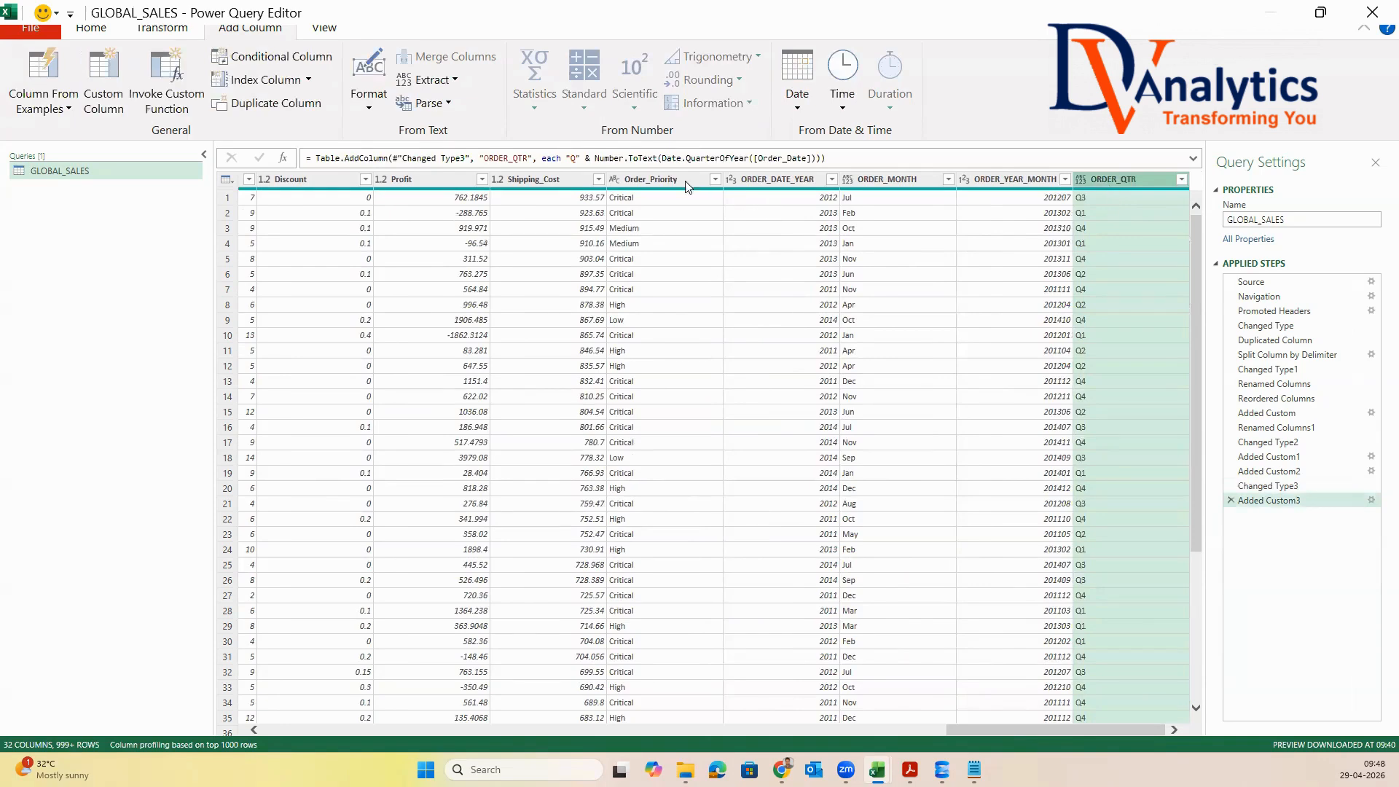
Move the ORDER_DATE_YEAR, ORDER_MONTH, ORDER_YEAR_MONTH and ORDER_QTR columns together to directly after Order_Date
{"action": "left_click", "coordinate": [778, 180]}
{"action": "left_click", "coordinate": [878, 180], "text": "ctrl"}
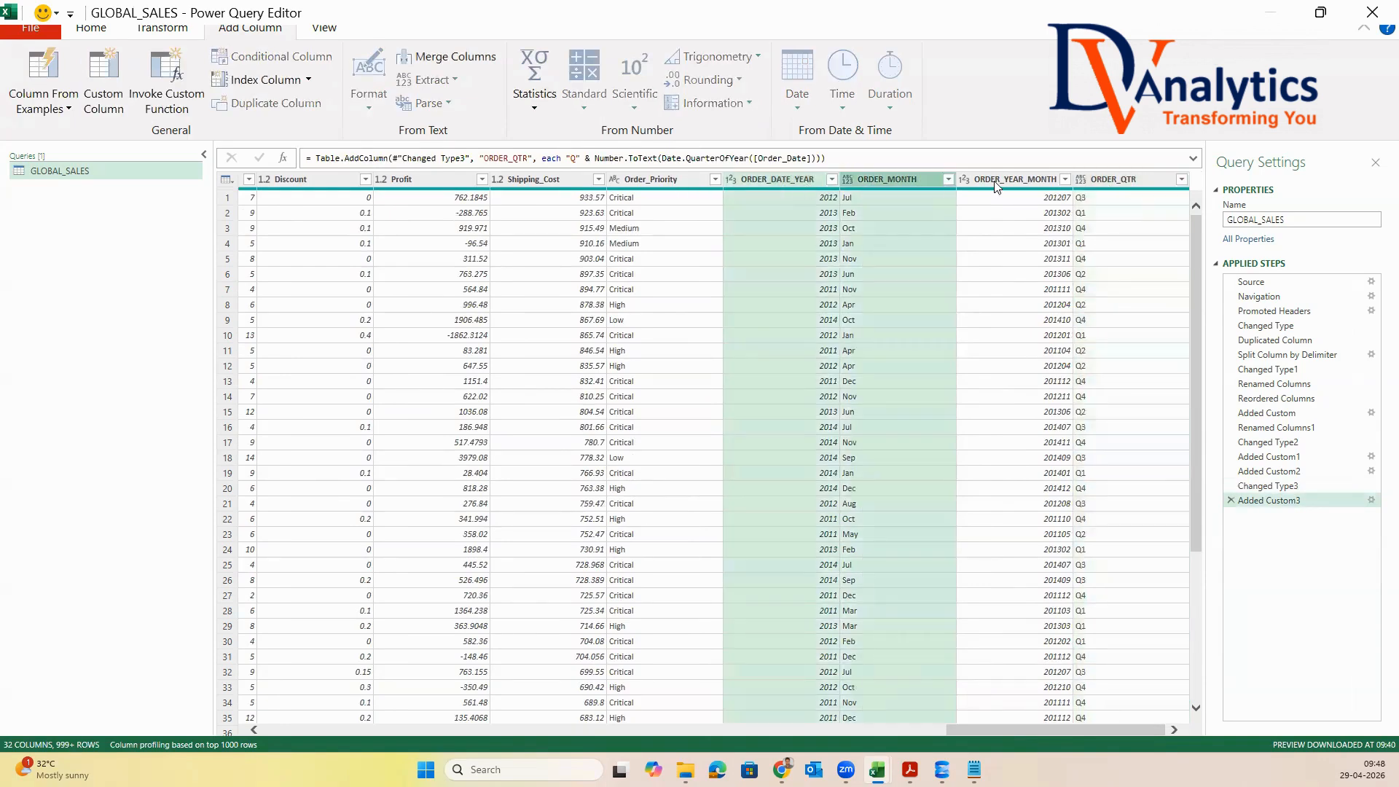
{"action": "left_click", "coordinate": [995, 182], "text": "ctrl"}
{"action": "left_click", "coordinate": [1104, 180], "text": "ctrl"}
{"action": "left_click_drag", "start_coordinate": [797, 182], "coordinate": [453, 211]}
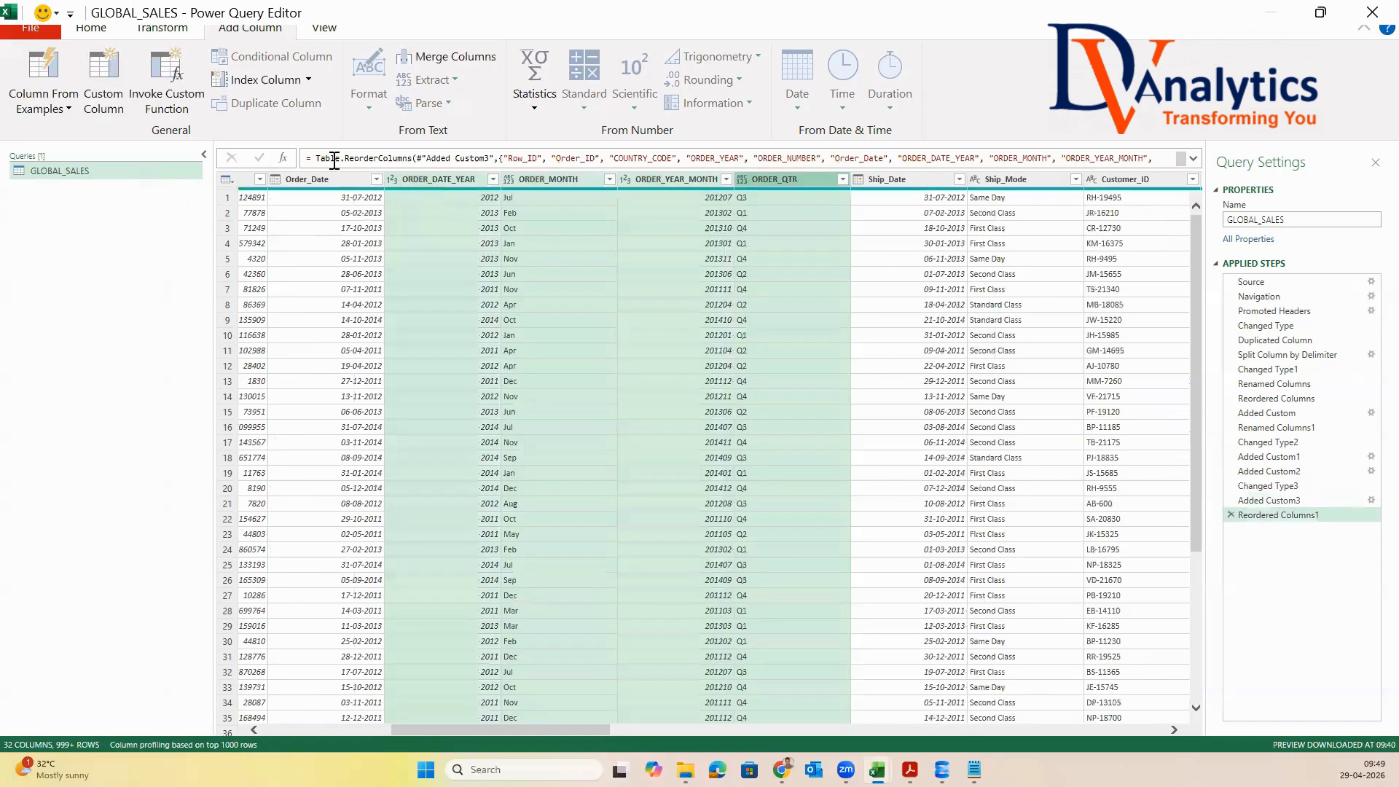
Start a custom column named DAYS_GAP with the Order_Date and Ship_Date columns selected
{"action": "left_click", "coordinate": [325, 182]}
{"action": "left_click", "coordinate": [907, 181], "text": "ctrl"}
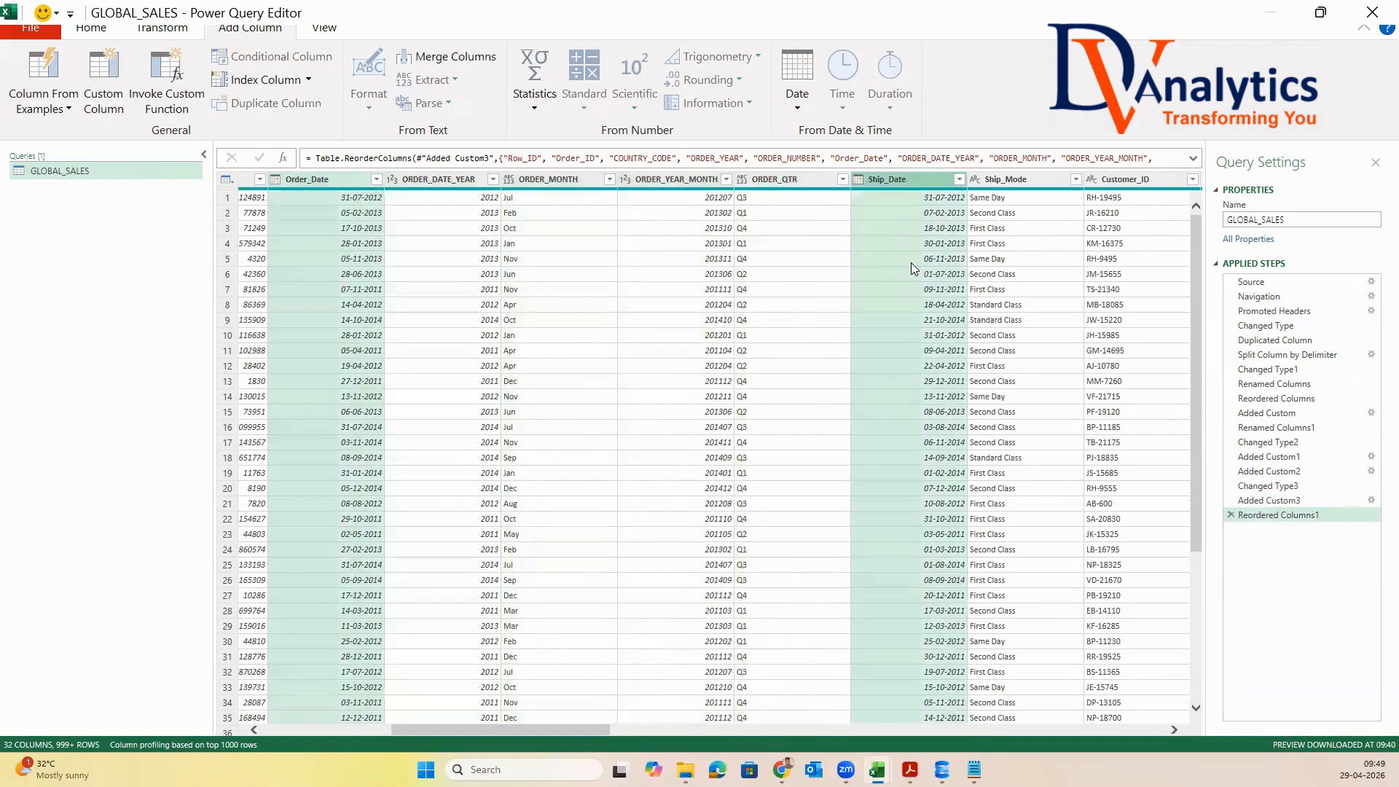
{"action": "left_click", "coordinate": [104, 88]}
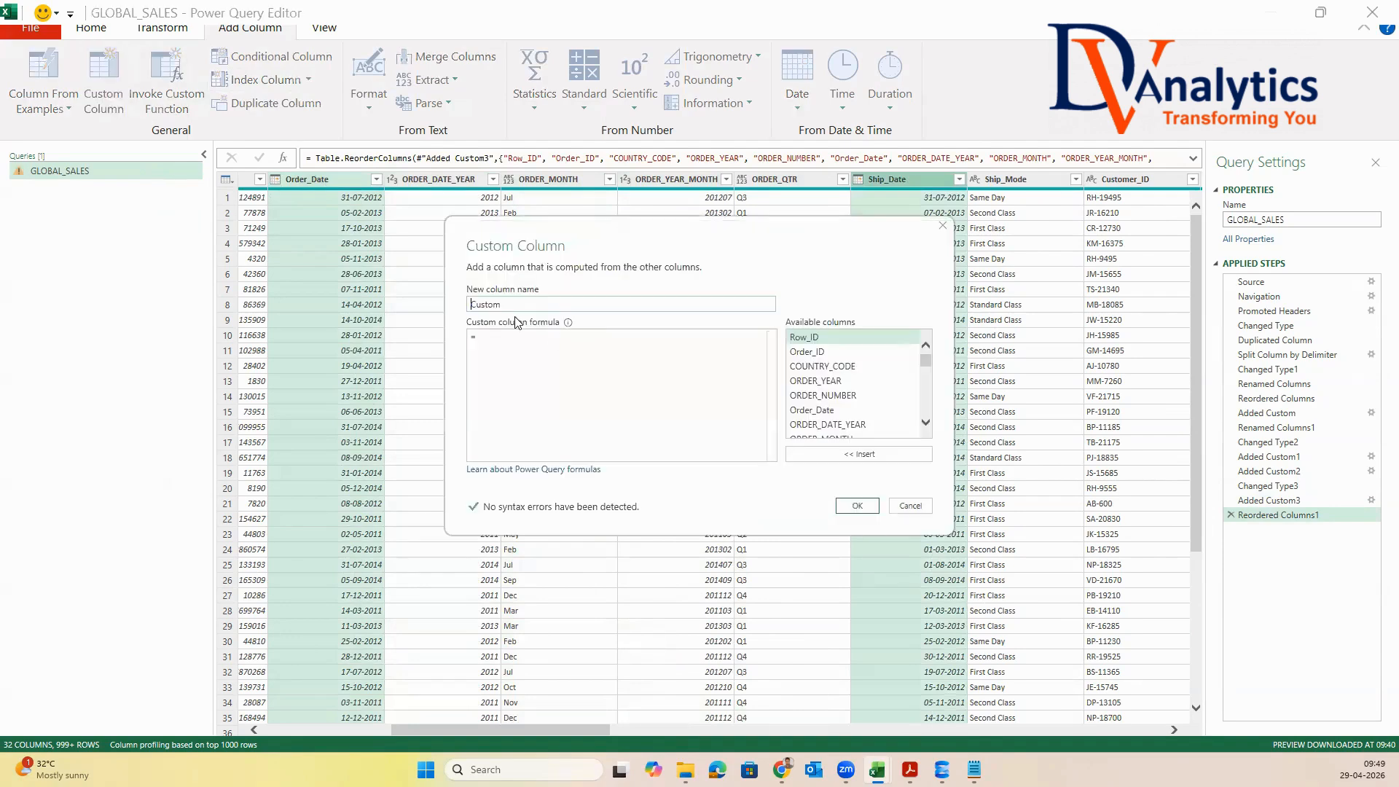
{"action": "type", "text": "DAYS_GAP"}
{"action": "left_click", "coordinate": [528, 356]}
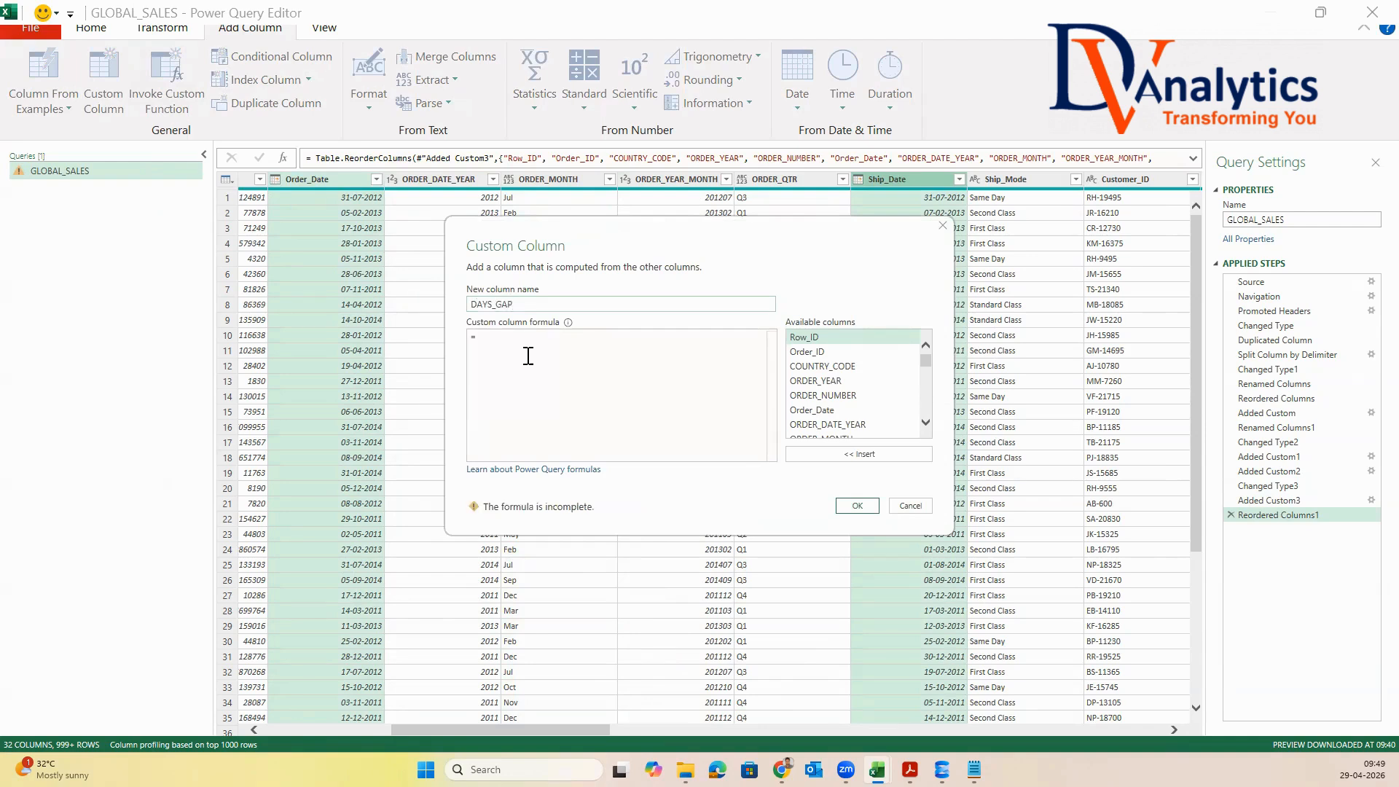
Set the DAYS_GAP formula to [Ship_Date]-[Order_Date] and create the column
{"action": "scroll", "coordinate": [929, 375], "scroll_direction": "down", "scroll_amount": 2}
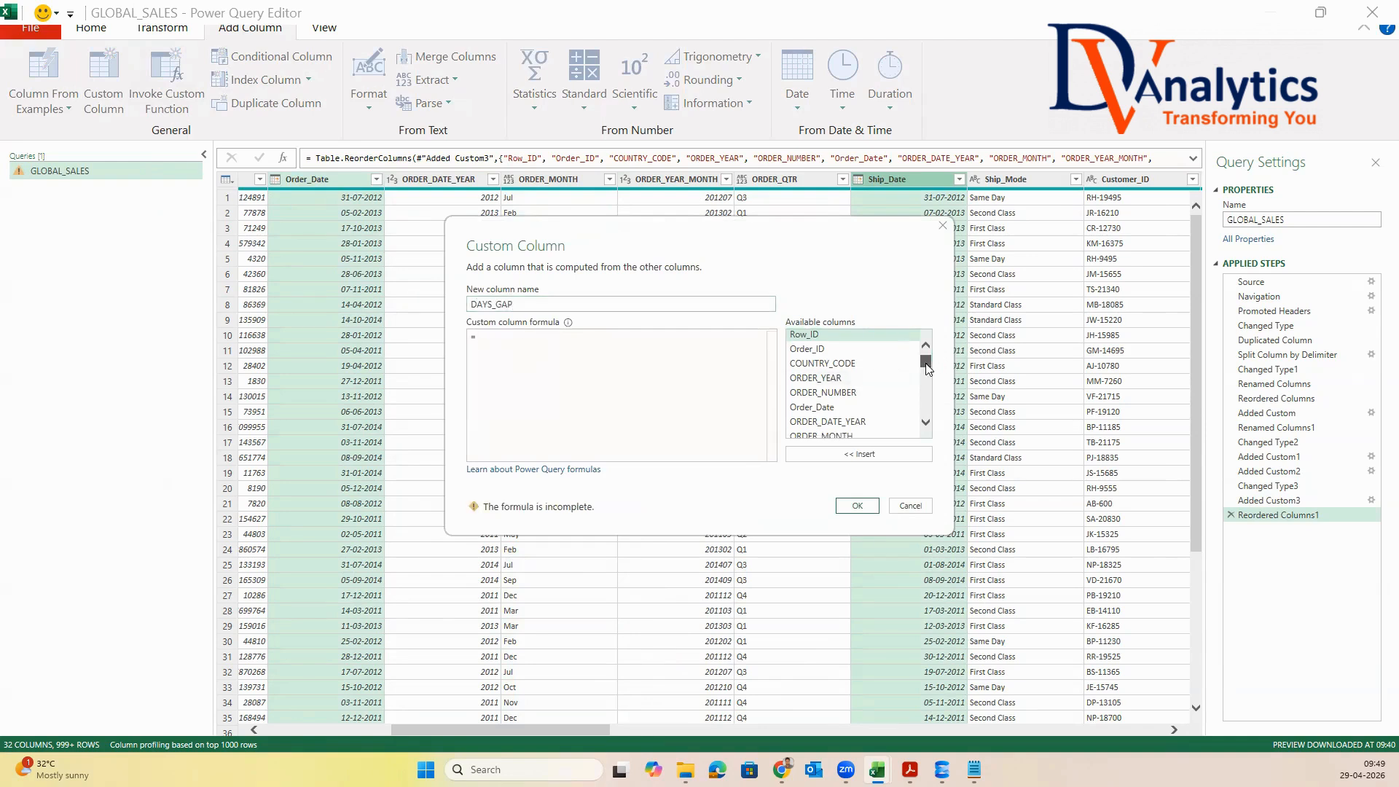
{"action": "scroll", "coordinate": [929, 376], "scroll_direction": "down", "scroll_amount": 1}
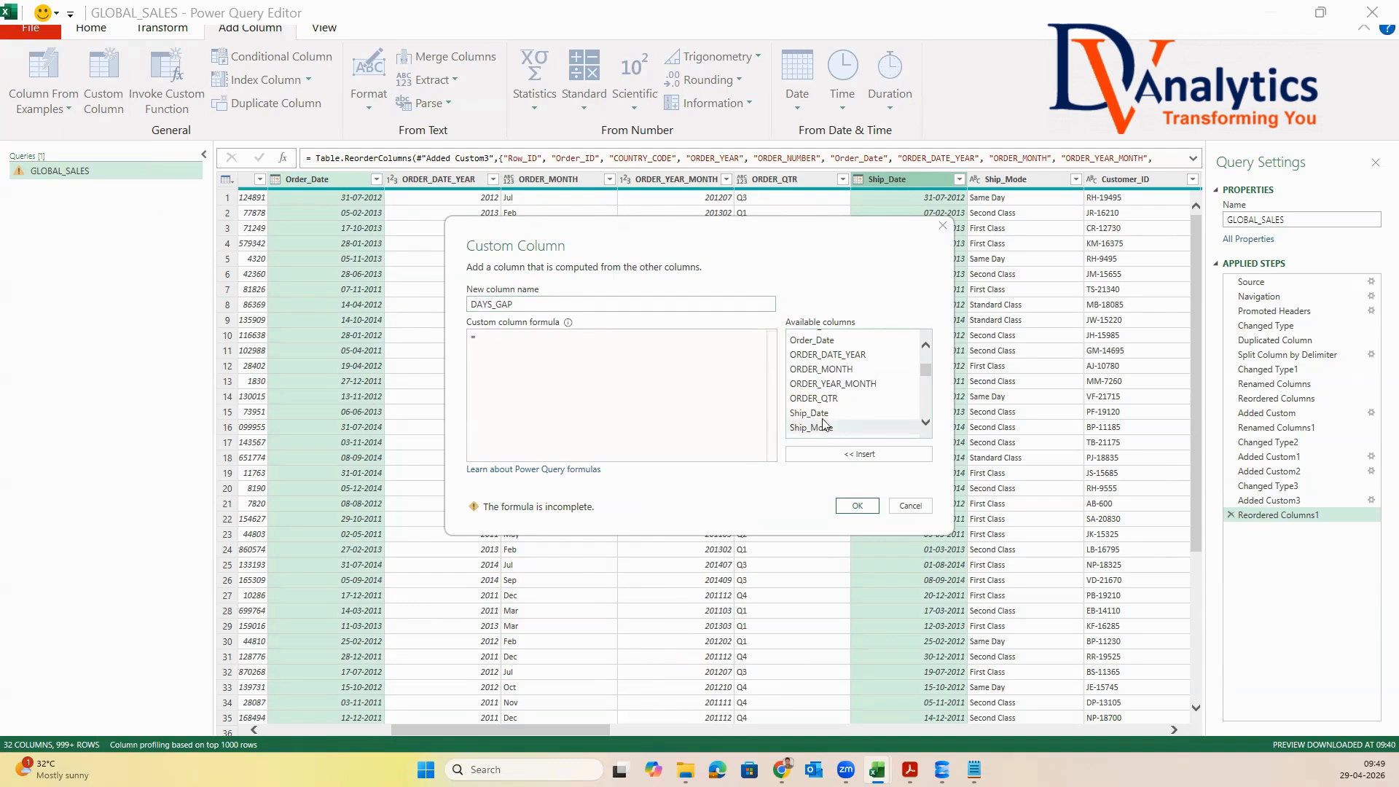
{"action": "double_click", "coordinate": [810, 413]}
{"action": "type", "text": "-"}
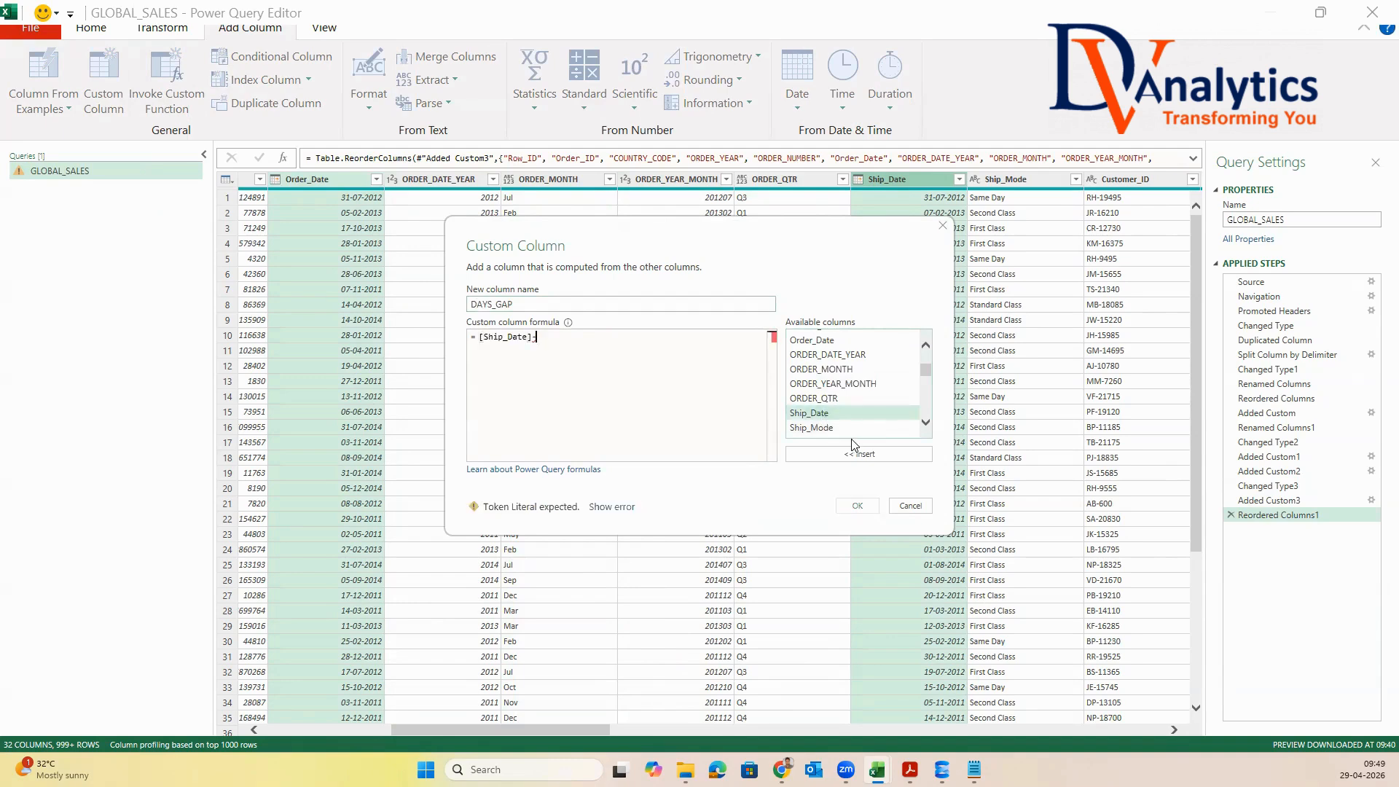
{"action": "double_click", "coordinate": [812, 340]}
{"action": "left_click", "coordinate": [855, 503]}
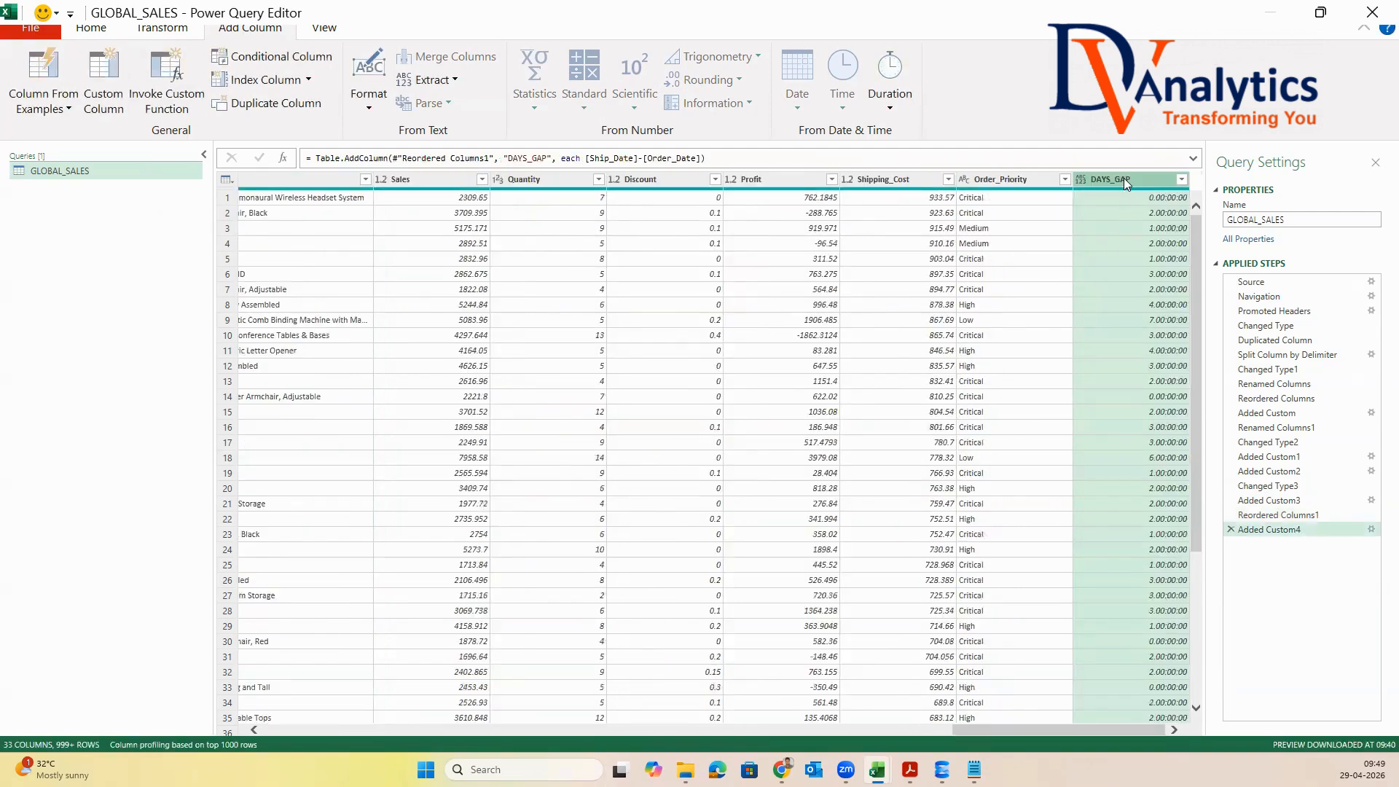
Change the DAYS_GAP column's data type to Whole Number and move it directly after Ship_Date
{"action": "right_click", "coordinate": [1124, 177]}
{"action": "mouse_move", "coordinate": [1213, 377]}
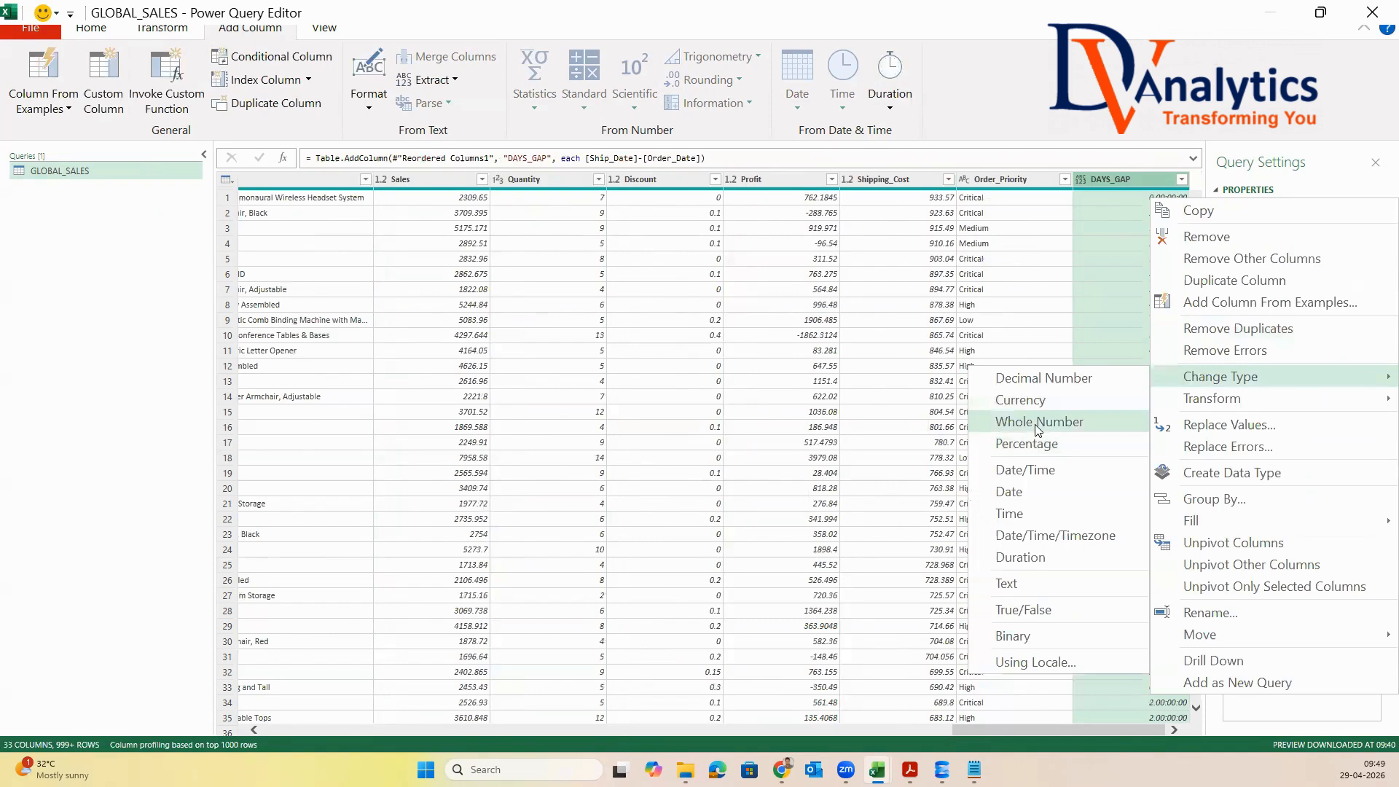
{"action": "left_click", "coordinate": [1037, 423]}
{"action": "left_click_drag", "start_coordinate": [1101, 181], "coordinate": [431, 251]}
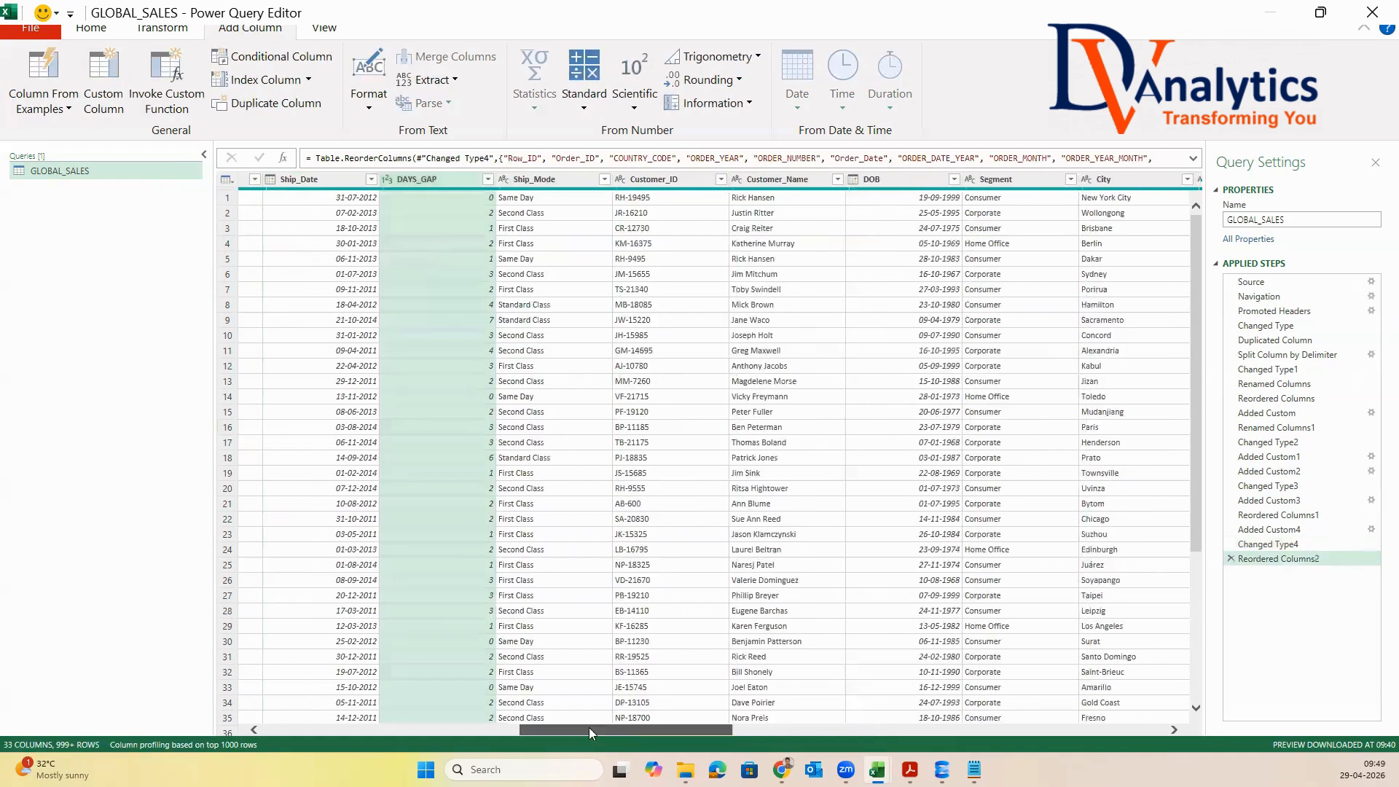
Duplicate the DOB column and rename the copy CUSTOMER_AGE
{"action": "left_click_drag", "start_coordinate": [552, 731], "coordinate": [631, 731]}
{"action": "left_click", "coordinate": [581, 181]}
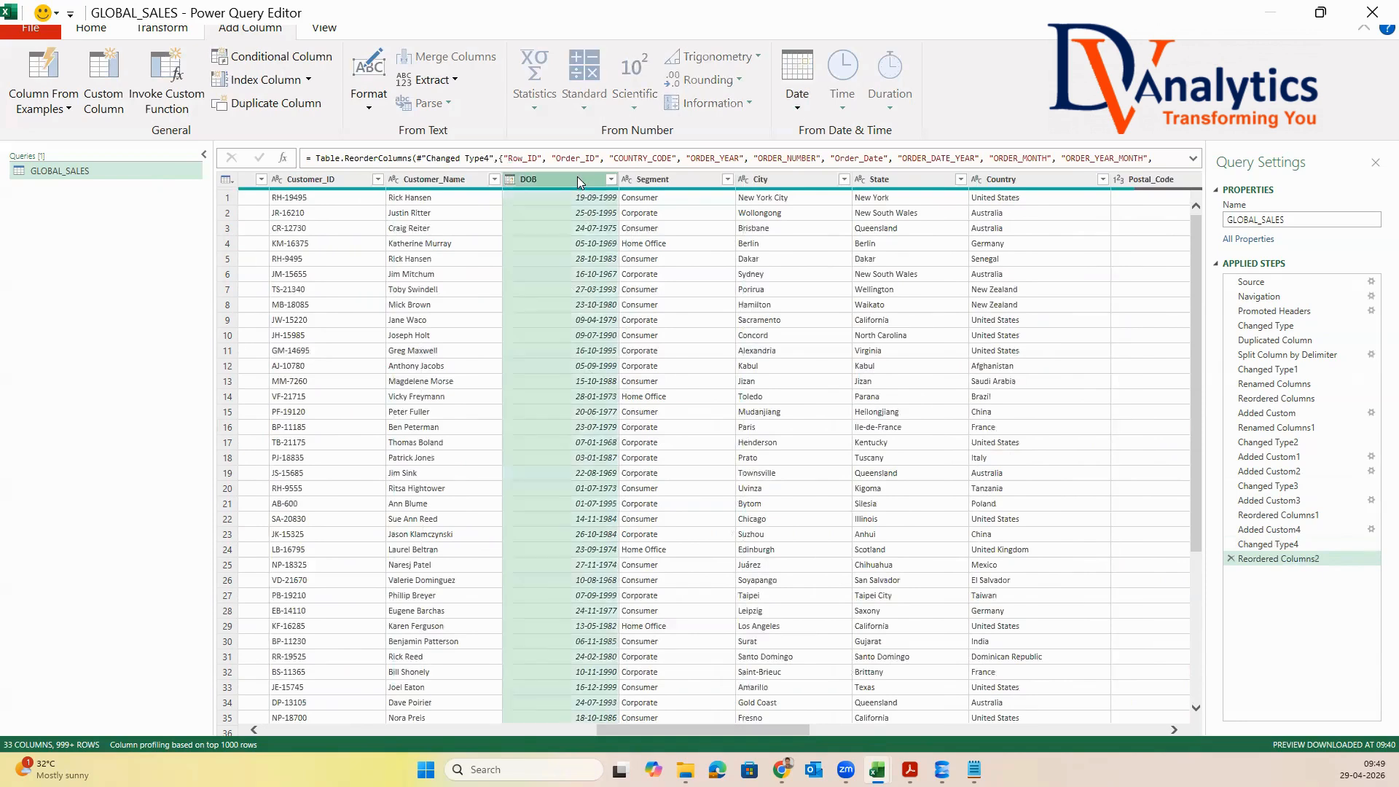
{"action": "right_click", "coordinate": [581, 182]}
{"action": "left_click", "coordinate": [951, 277]}
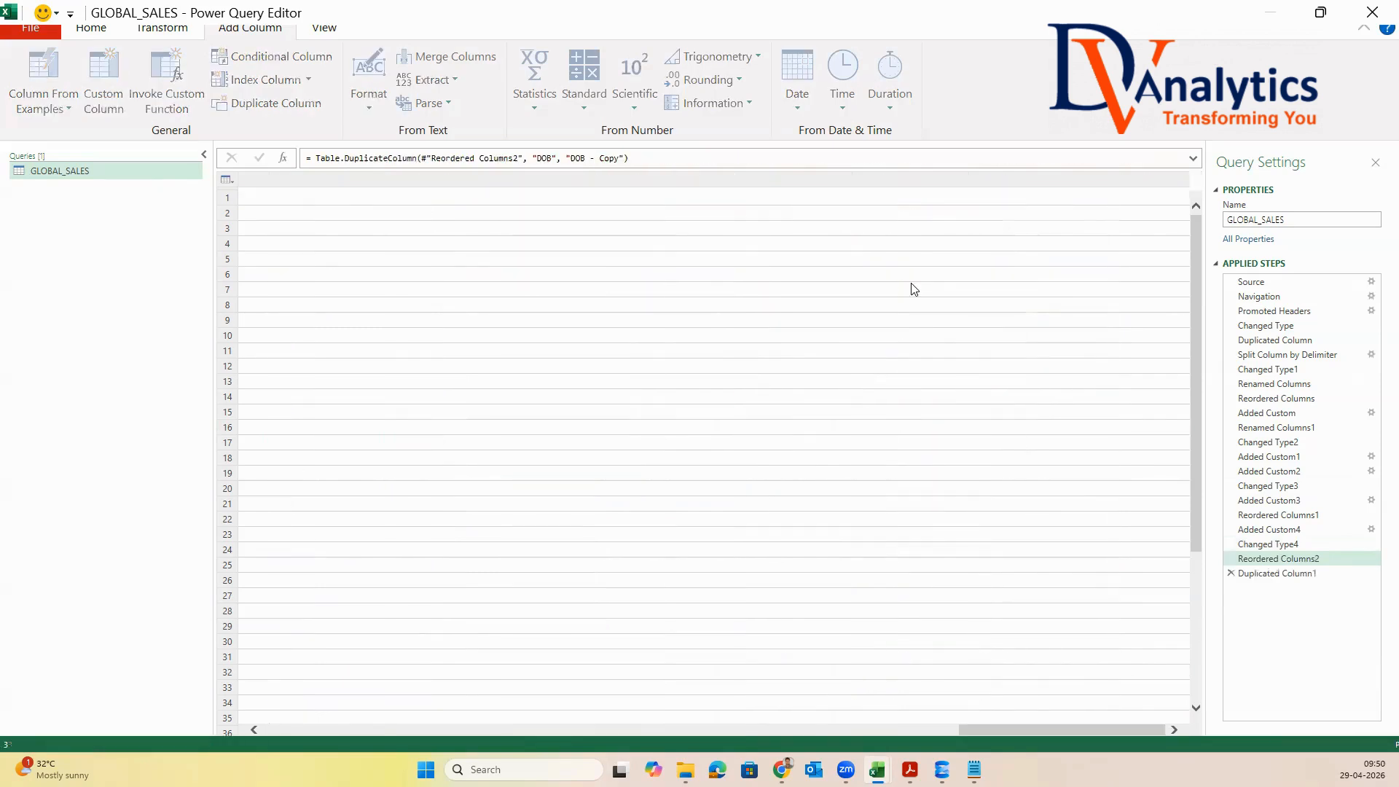
{"action": "double_click", "coordinate": [1154, 181]}
{"action": "type", "text": "CUSTOMER_AGE"}
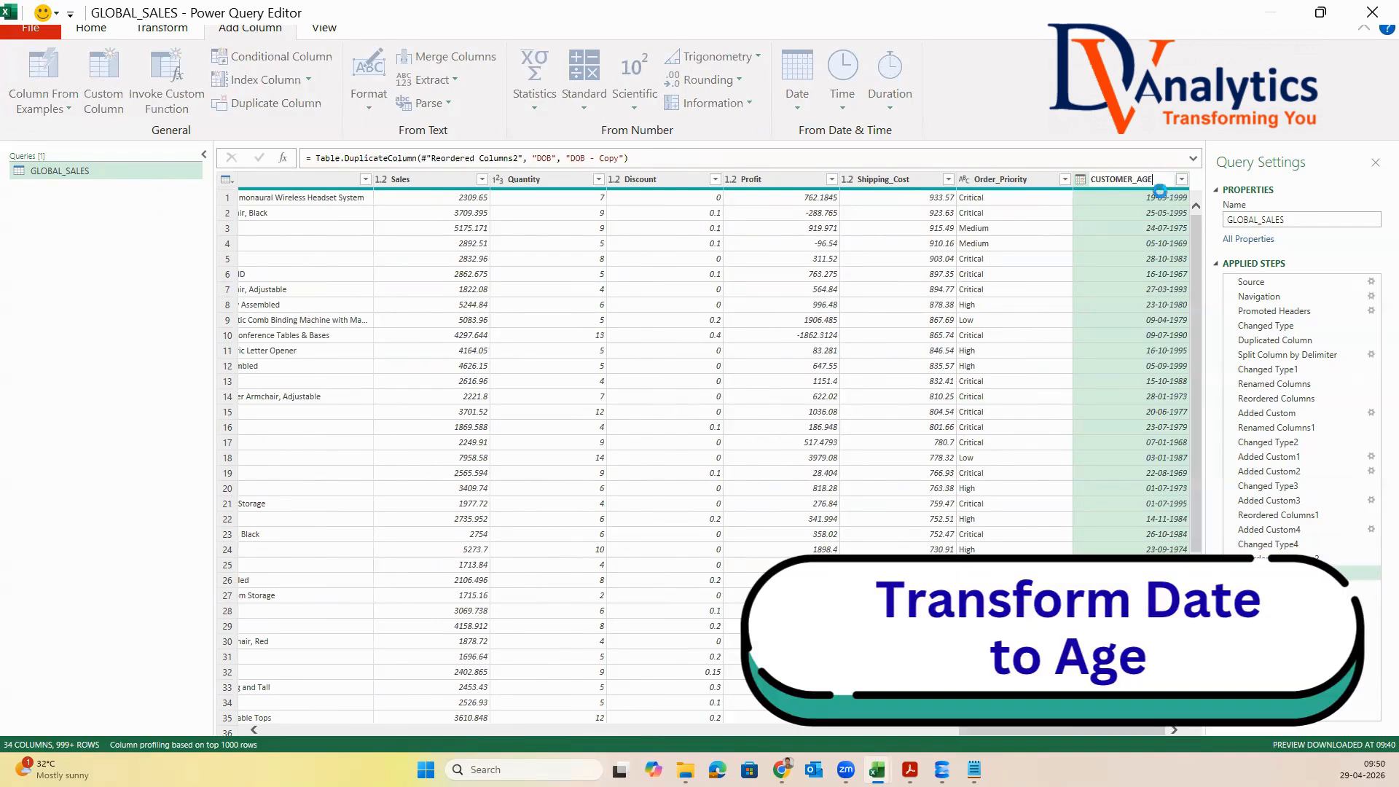
{"action": "key", "text": "Return"}
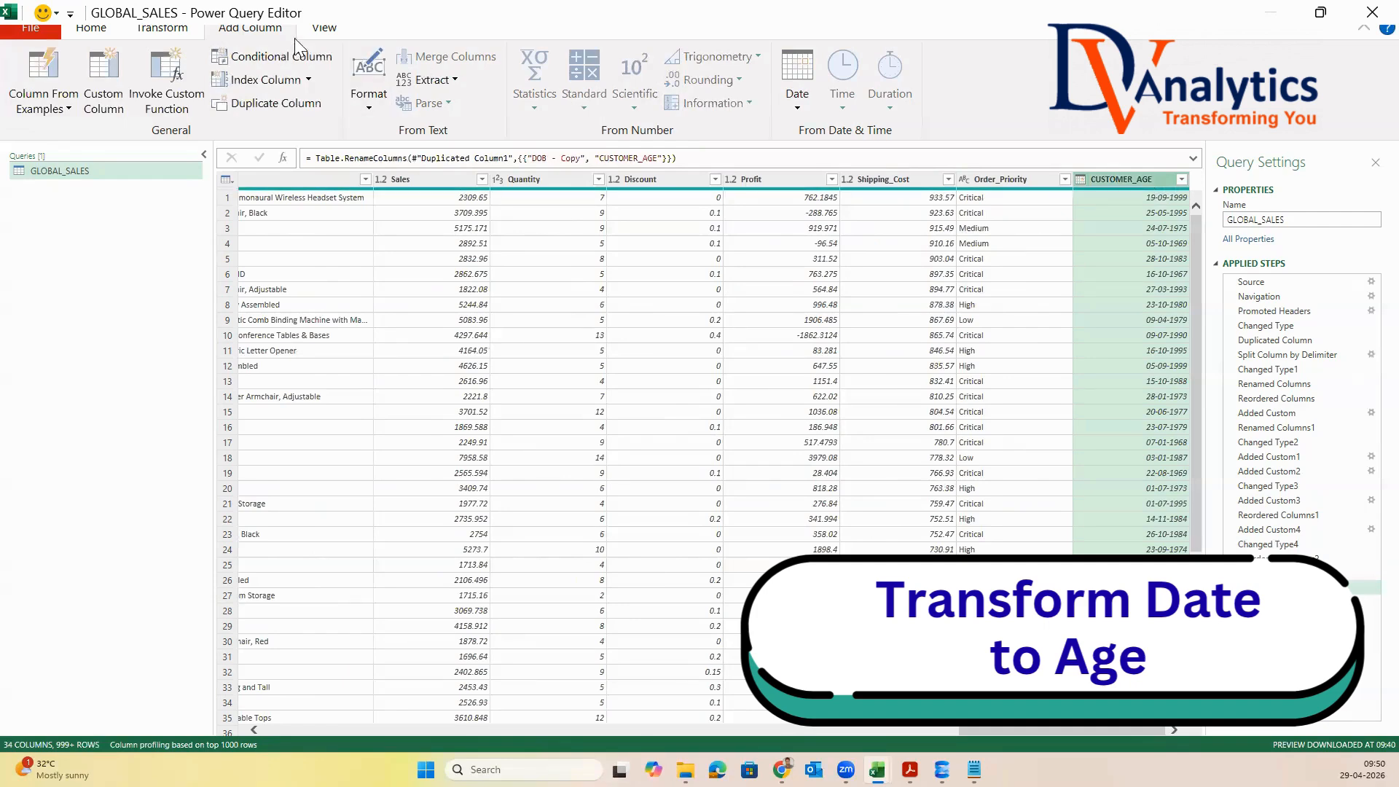
Transform the CUSTOMER_AGE dates to Age and convert the resulting duration to Total Years
{"action": "left_click", "coordinate": [170, 33]}
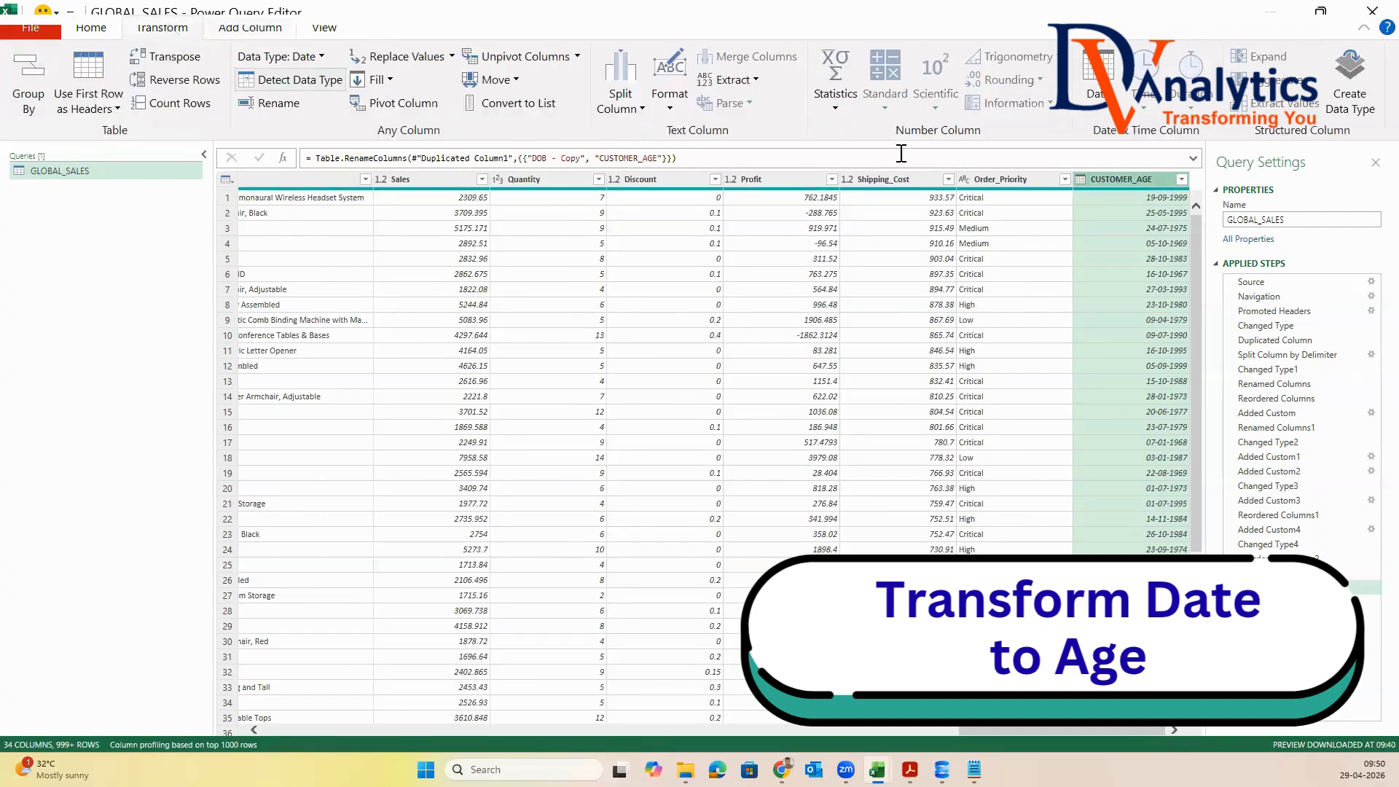
{"action": "left_click", "coordinate": [1106, 109]}
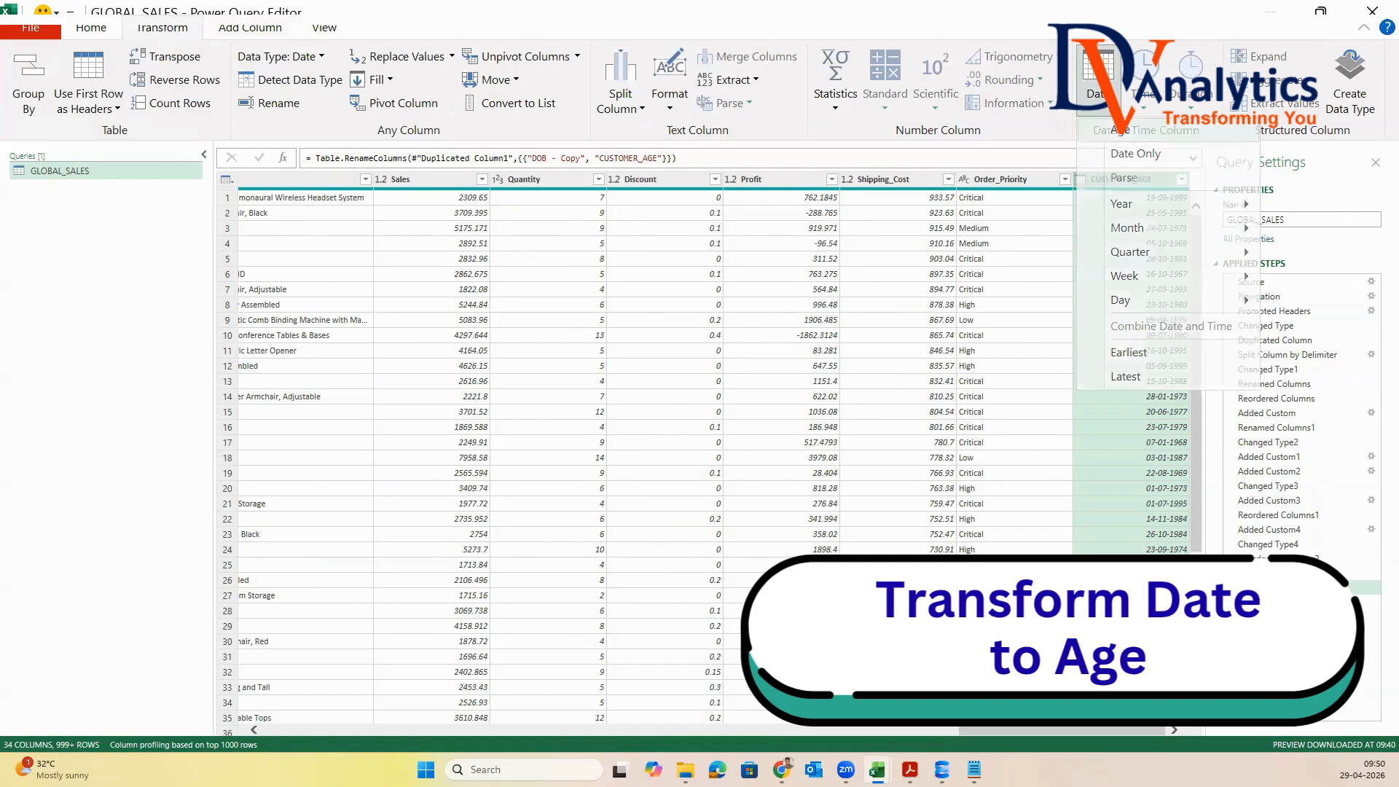
{"action": "left_click", "coordinate": [1126, 123]}
{"action": "left_click", "coordinate": [1195, 103]}
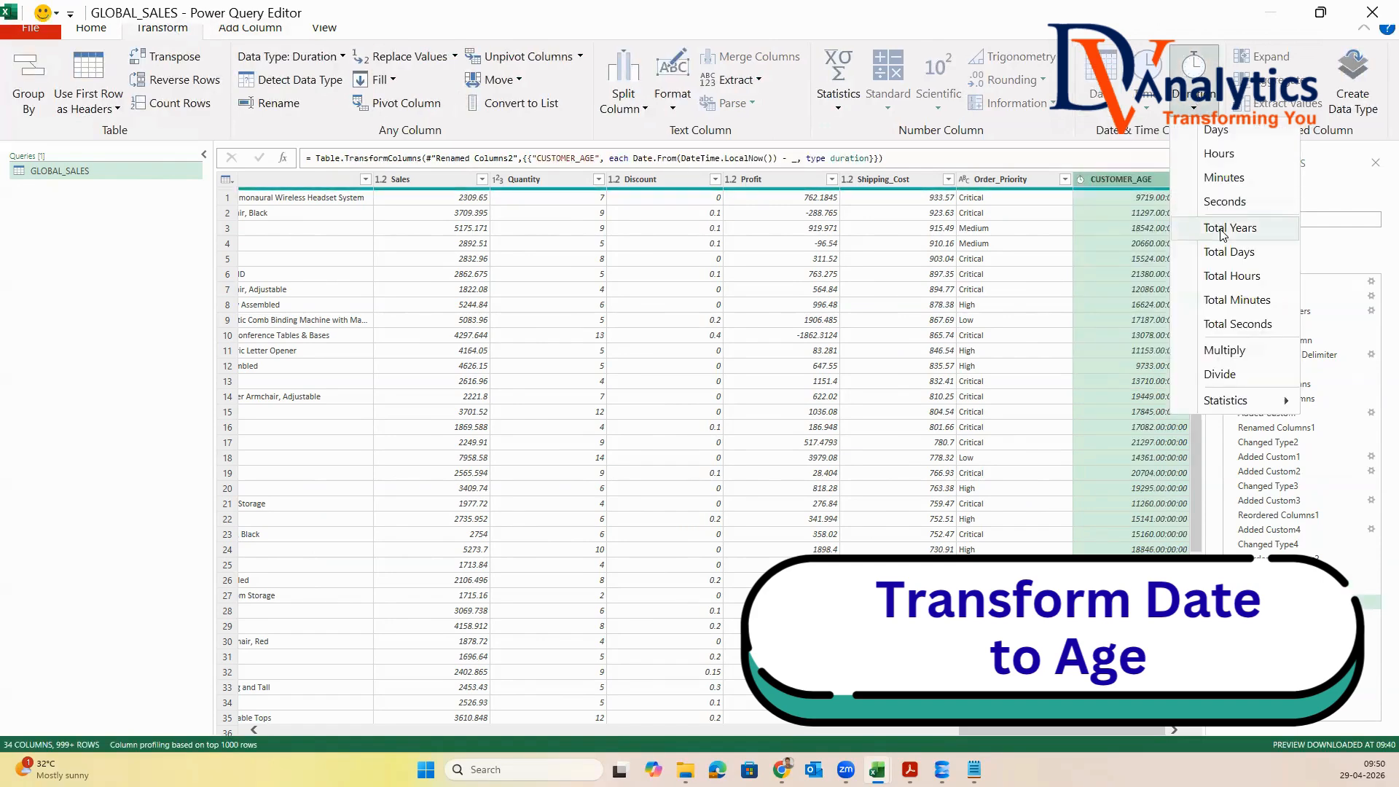
{"action": "left_click", "coordinate": [1221, 228]}
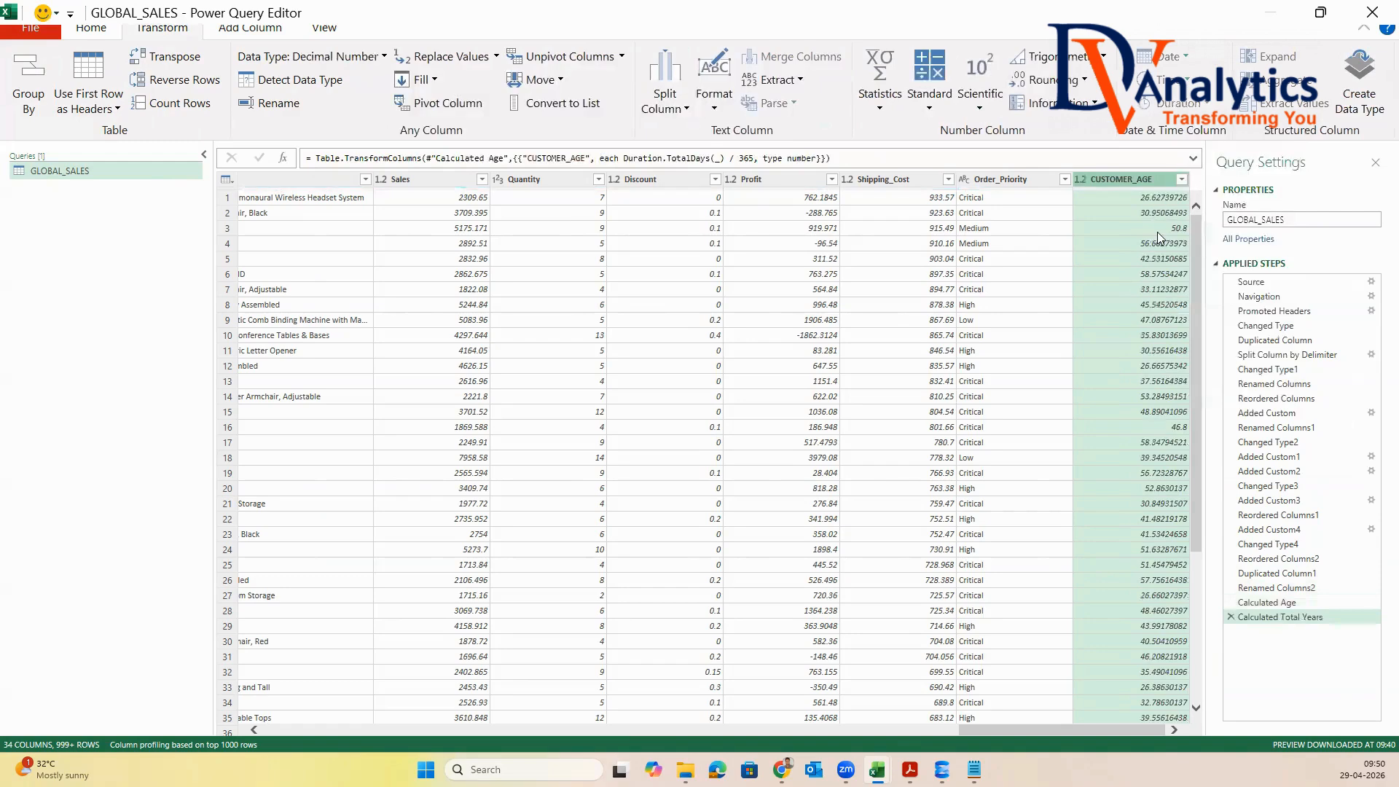
Change the CUSTOMER_AGE column's data type to Whole Number
{"action": "right_click", "coordinate": [1148, 182]}
{"action": "mouse_move", "coordinate": [1220, 376]}
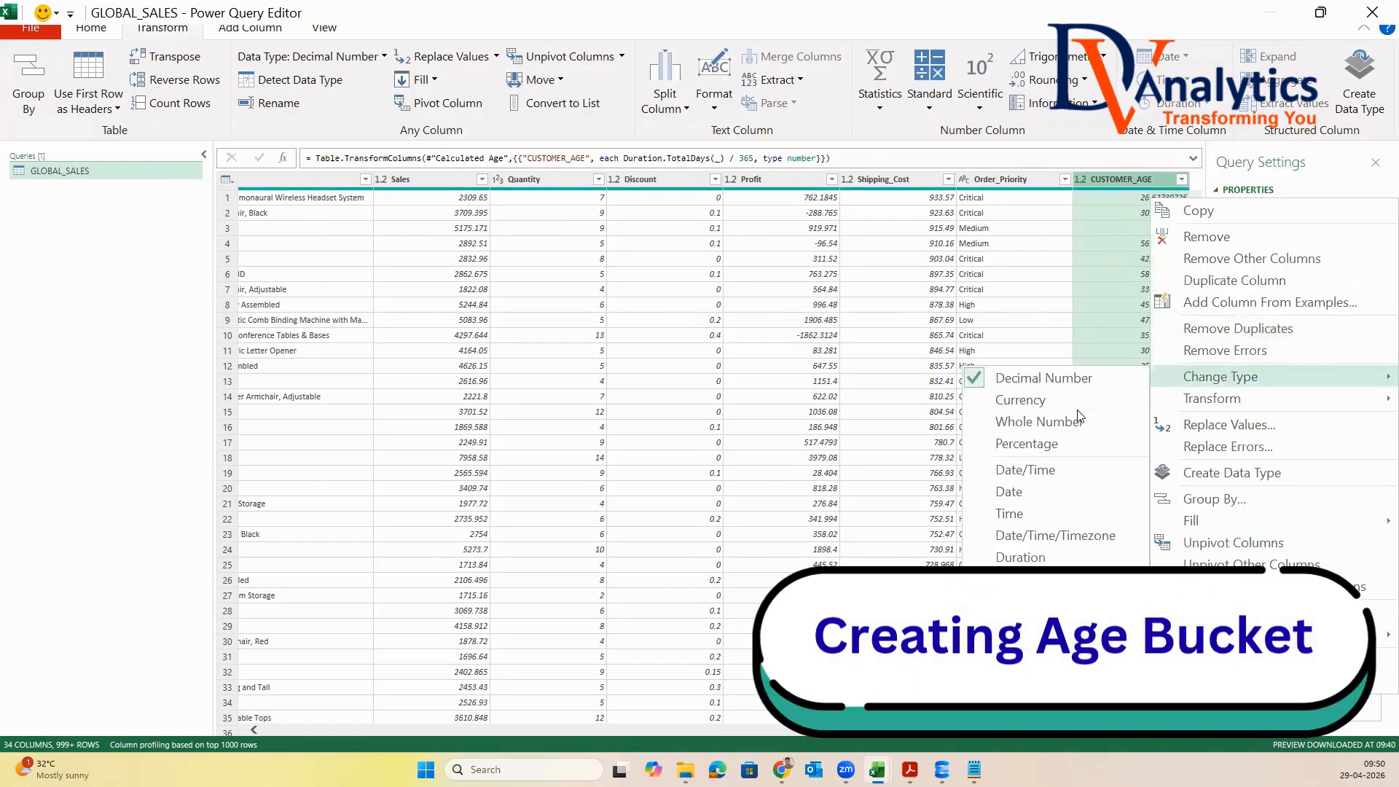
{"action": "left_click", "coordinate": [1039, 421]}
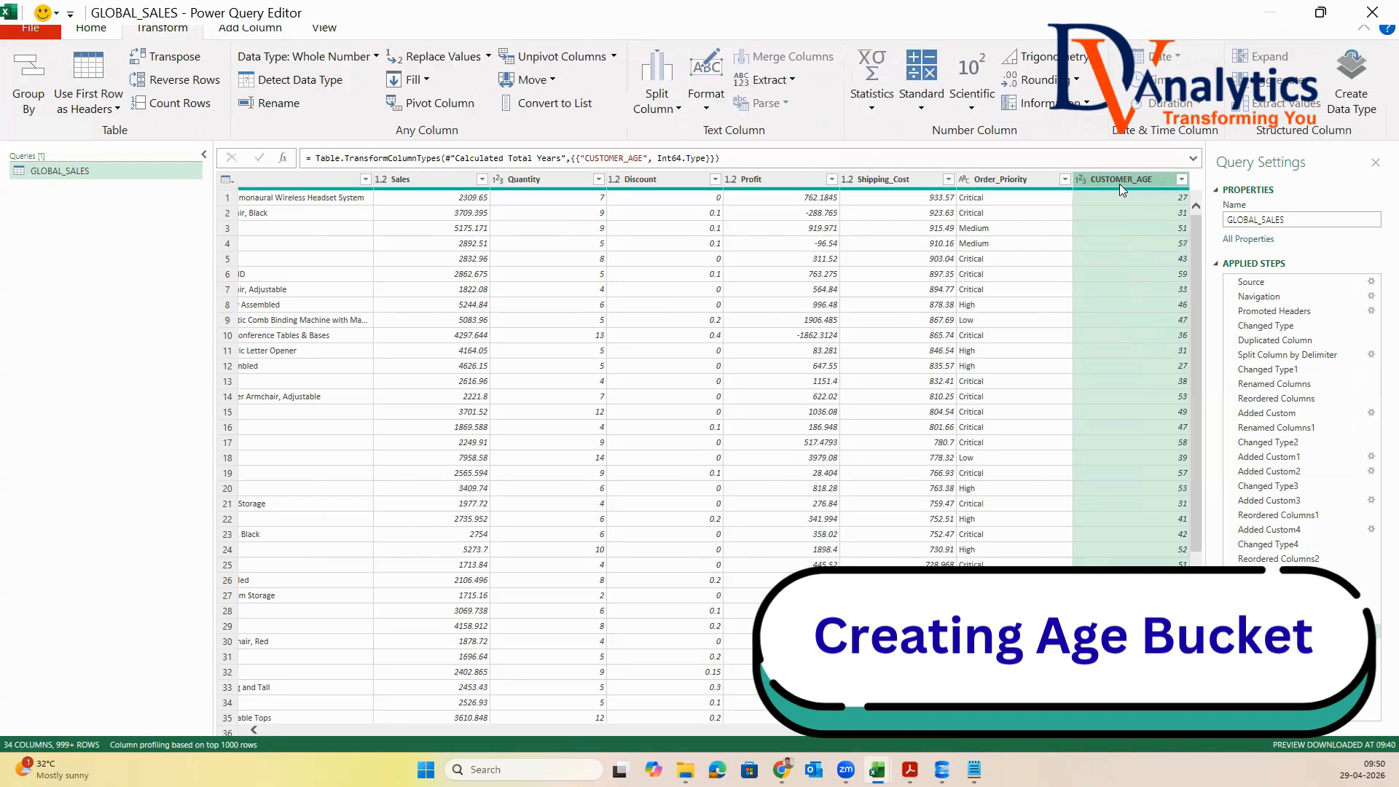
Start a conditional column named AGE_BUCKET that outputs OLD-AGE when CUSTOMER_AGE is greater than or equal to 60
{"action": "left_click", "coordinate": [275, 29]}
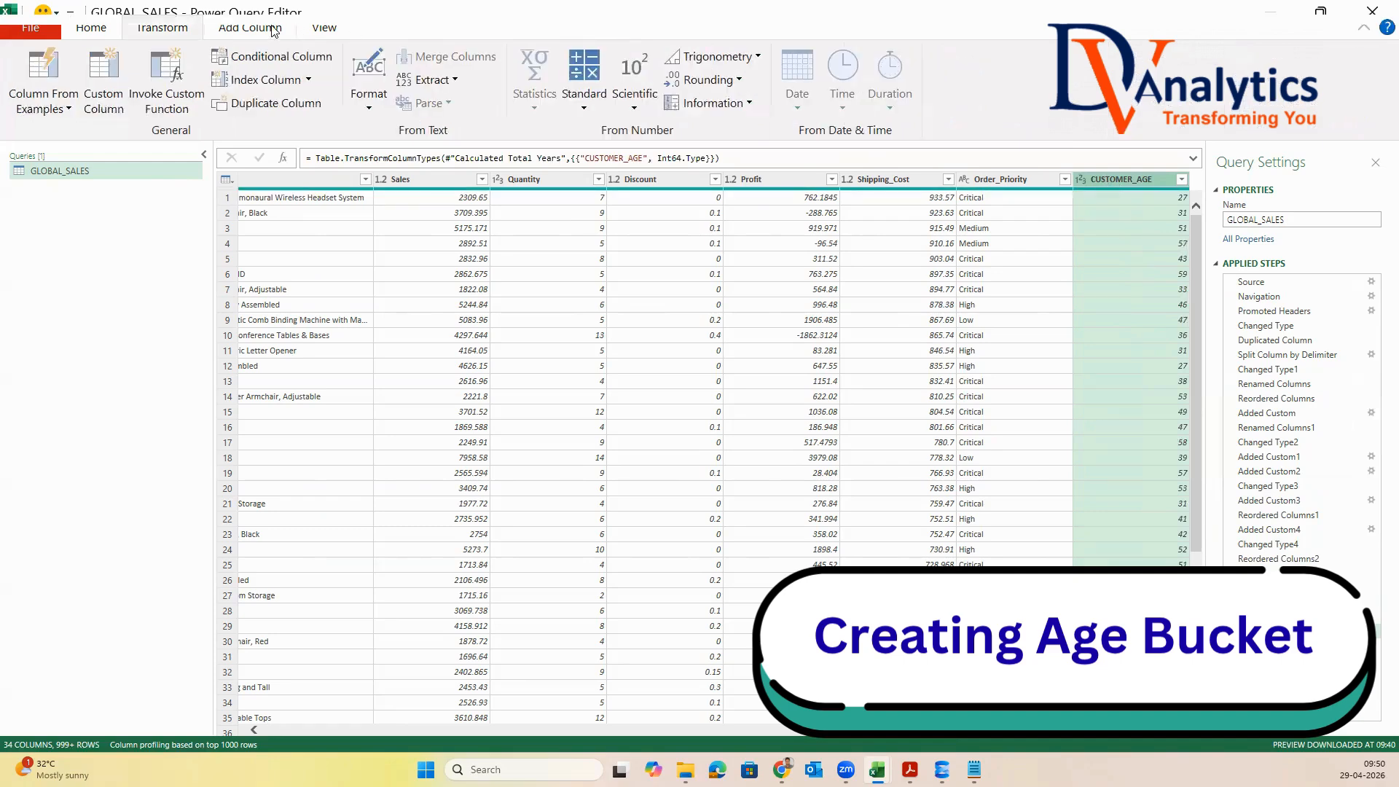
{"action": "left_click", "coordinate": [264, 62]}
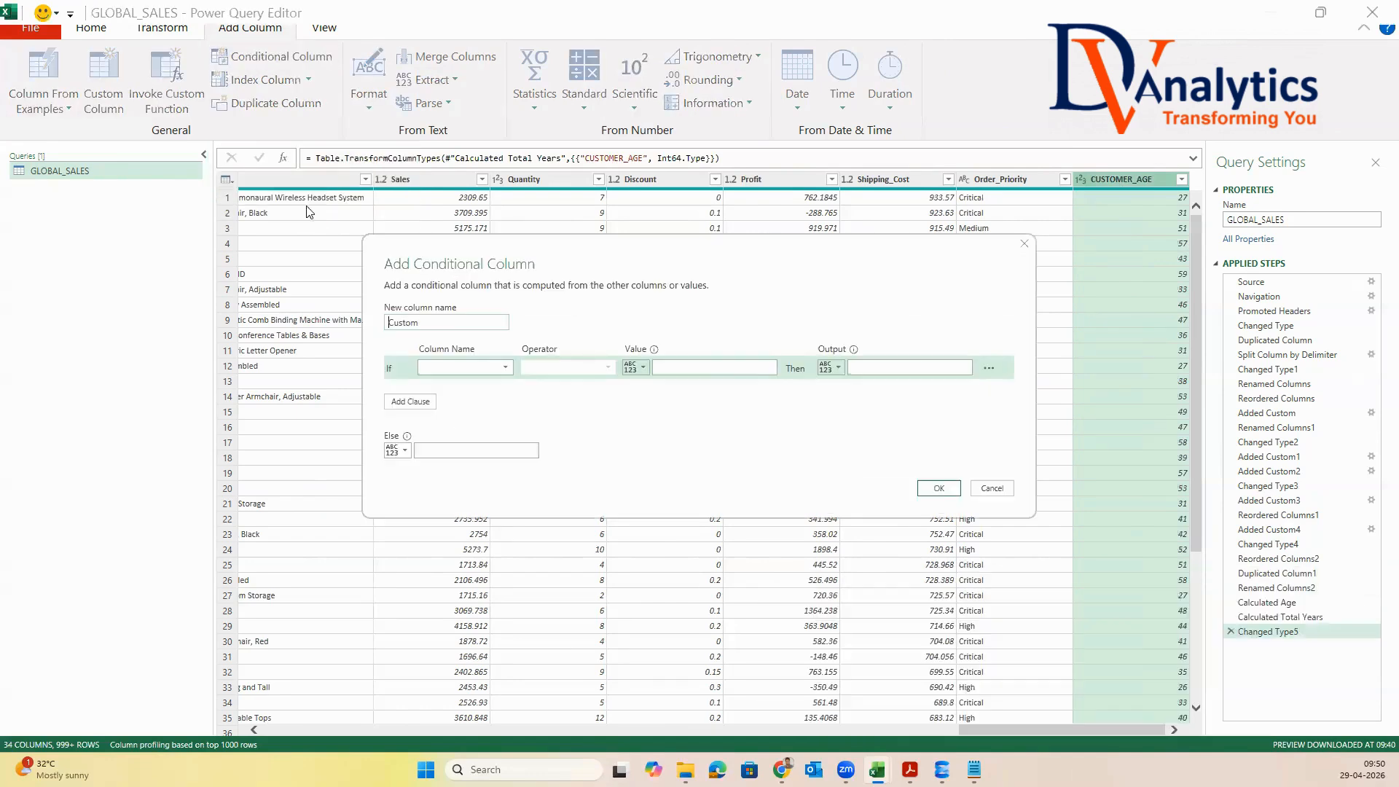
{"action": "type", "text": "AG"}
{"action": "left_click", "coordinate": [452, 366]}
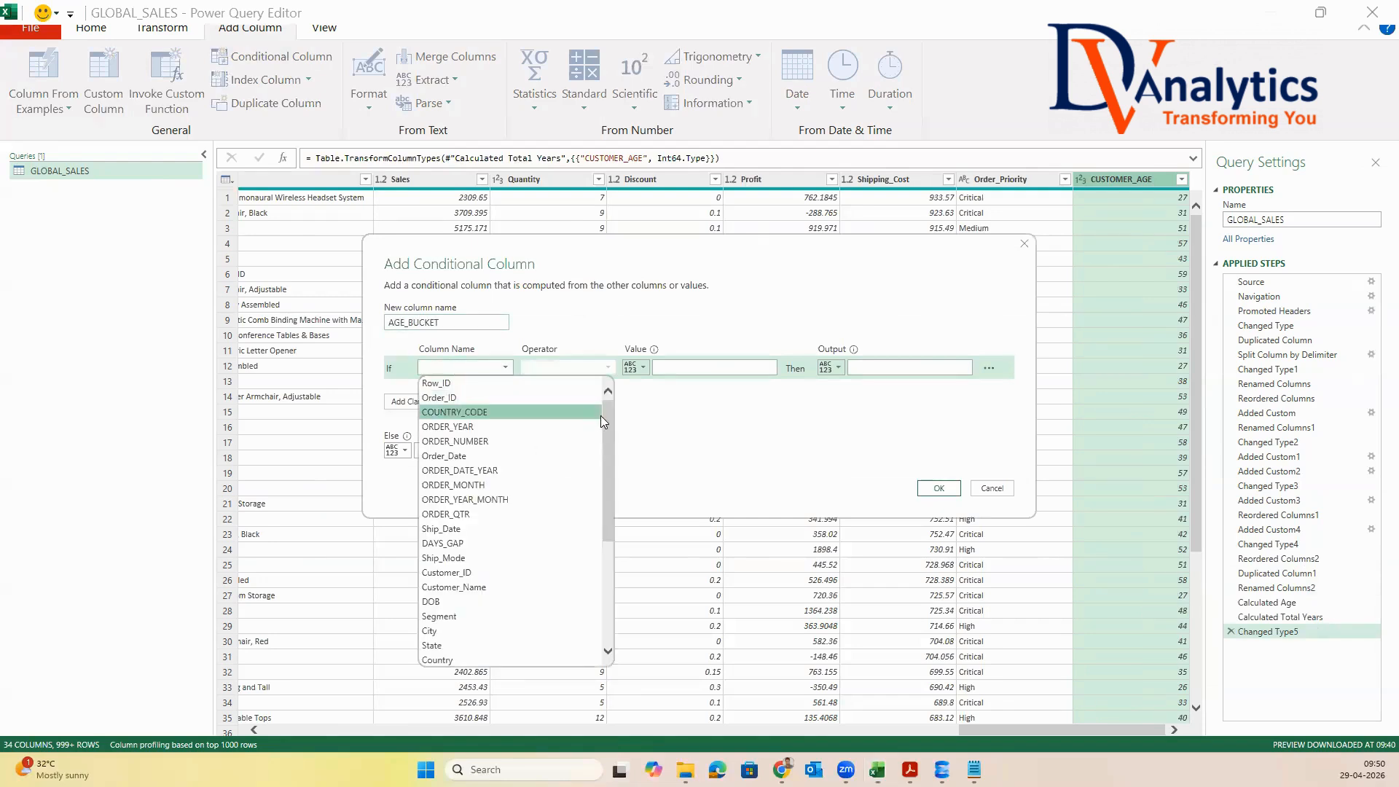
{"action": "scroll", "coordinate": [553, 474], "scroll_direction": "down", "scroll_amount": 5}
{"action": "left_click", "coordinate": [453, 660]}
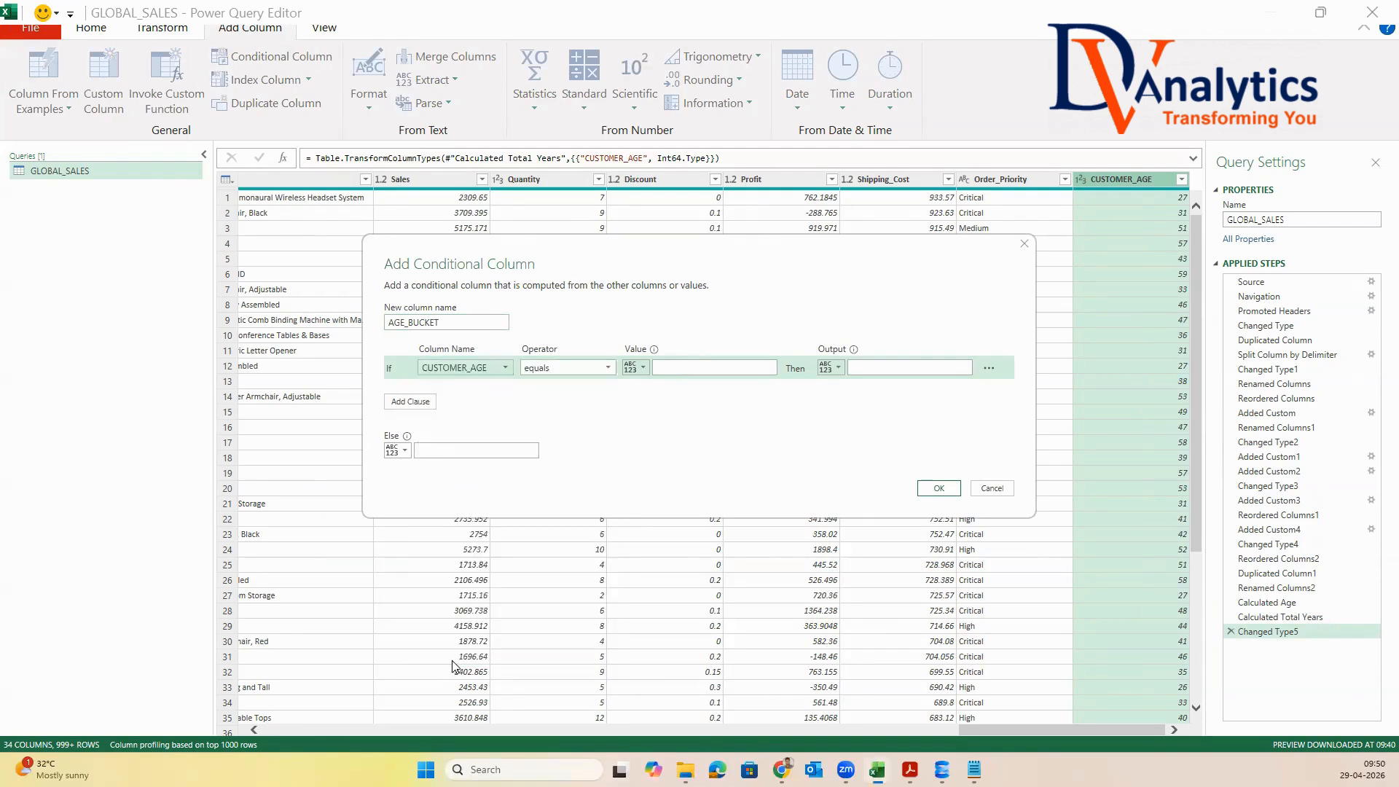
{"action": "left_click", "coordinate": [611, 368]}
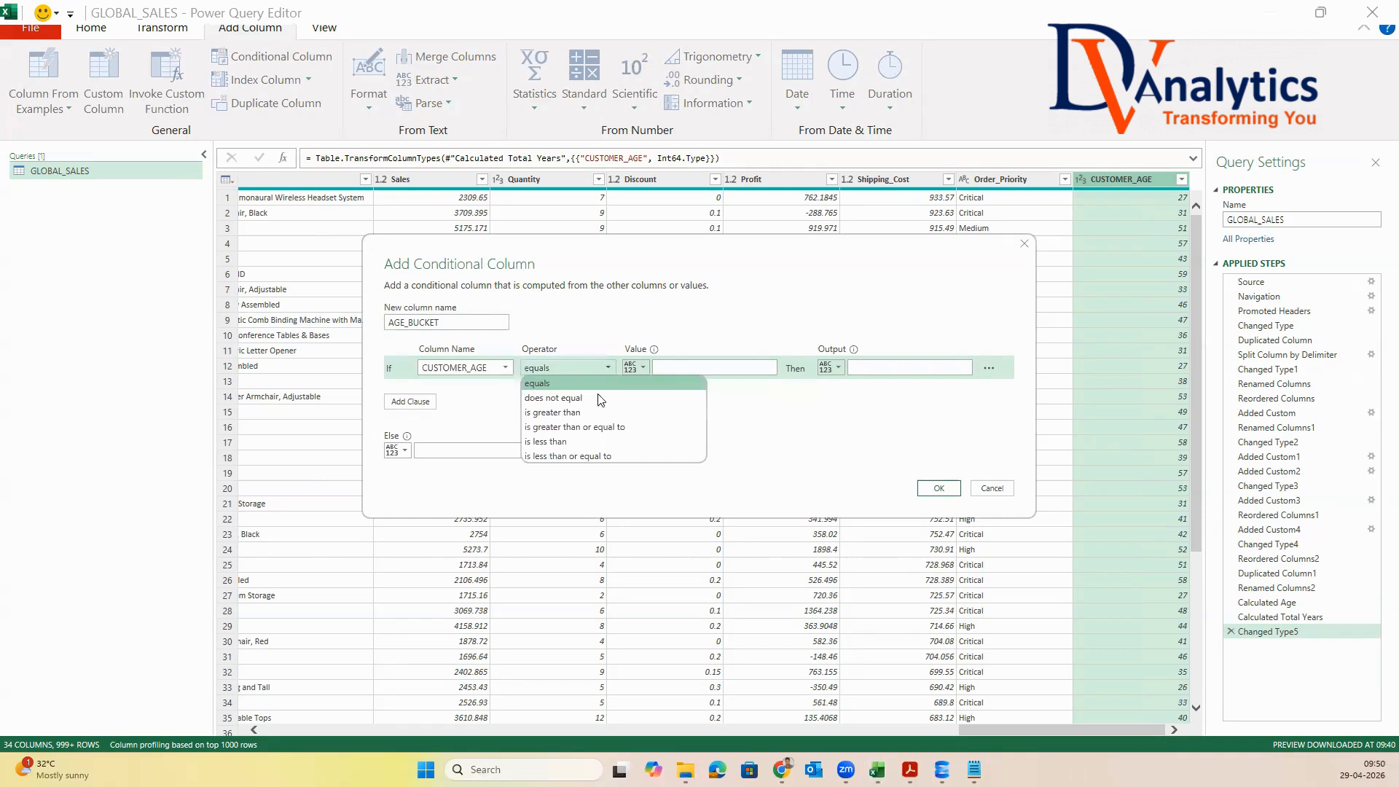
{"action": "left_click", "coordinate": [602, 424]}
{"action": "left_click", "coordinate": [704, 369]}
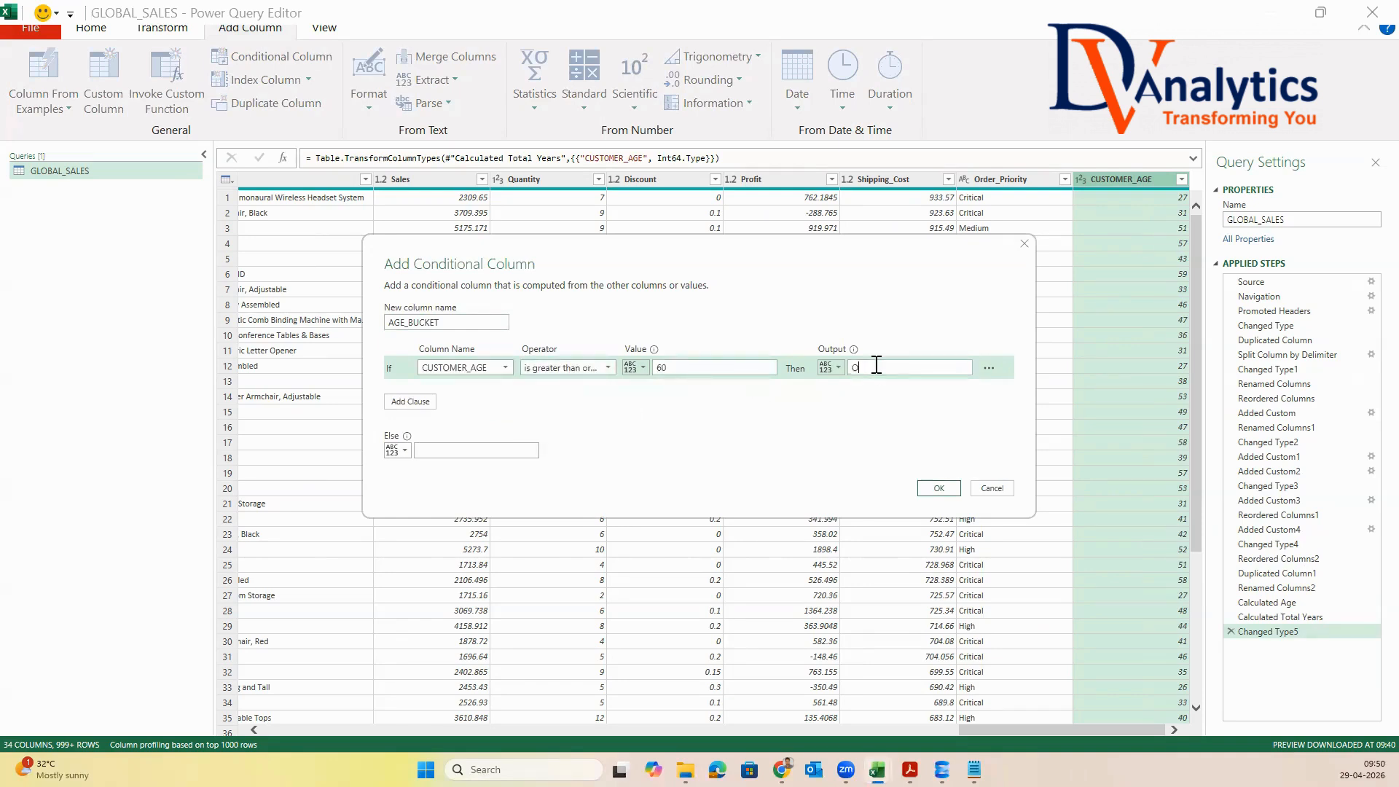
Add an else-if clause that outputs MID-AGE when CUSTOMER_AGE is greater than or equal to 40
{"action": "left_click", "coordinate": [410, 402]}
{"action": "left_click", "coordinate": [505, 391]}
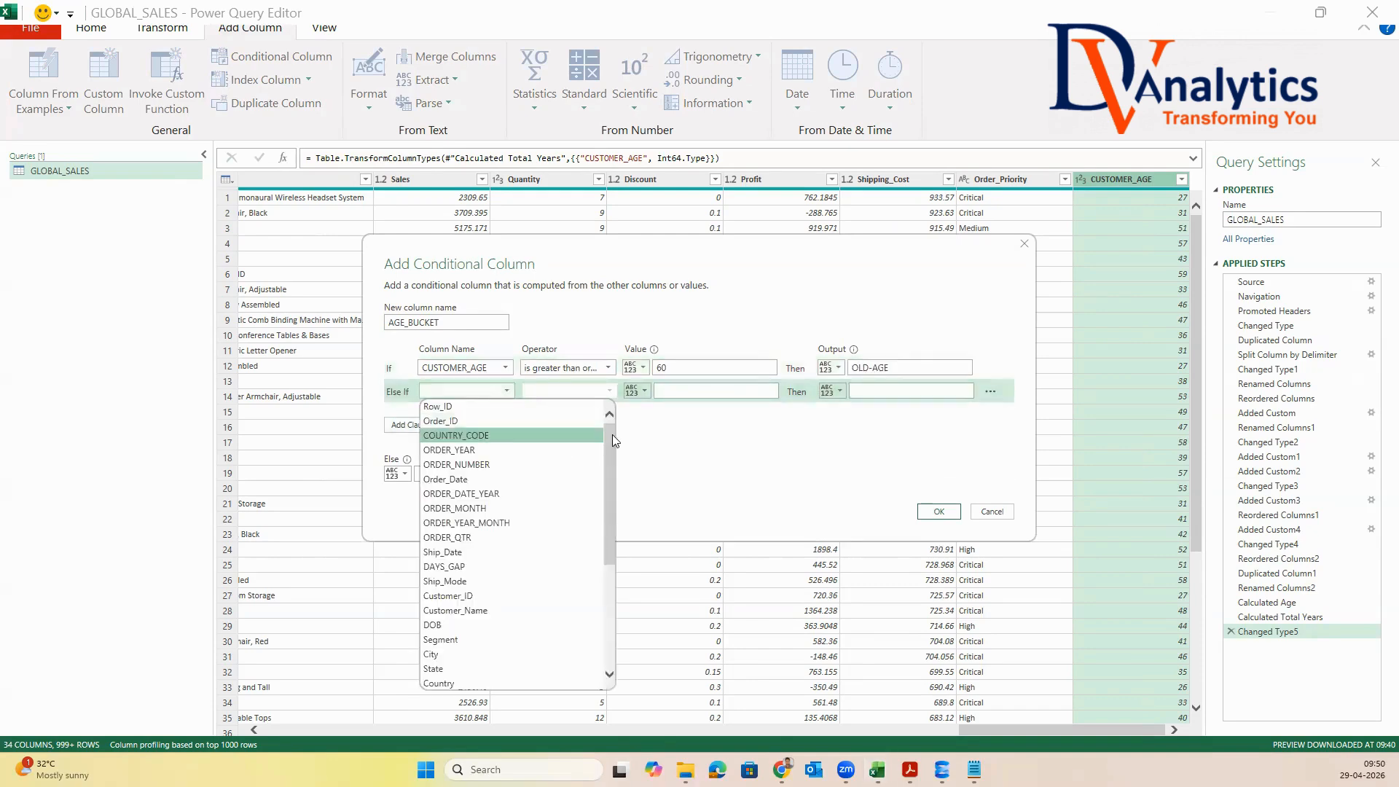
{"action": "scroll", "coordinate": [554, 546], "scroll_direction": "down", "scroll_amount": 6}
{"action": "left_click", "coordinate": [510, 685]}
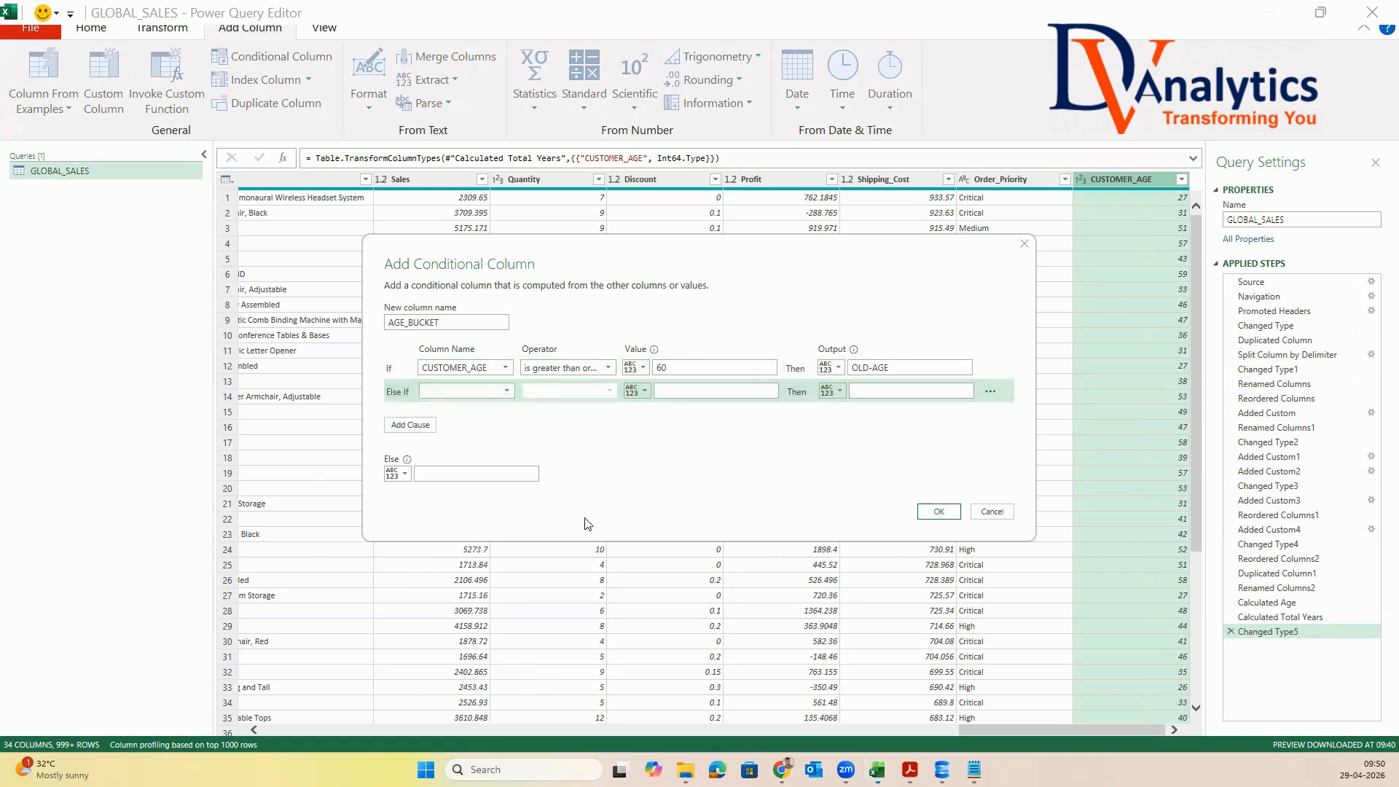
{"action": "left_click", "coordinate": [609, 392]}
{"action": "left_click", "coordinate": [591, 450]}
{"action": "left_click", "coordinate": [668, 393]}
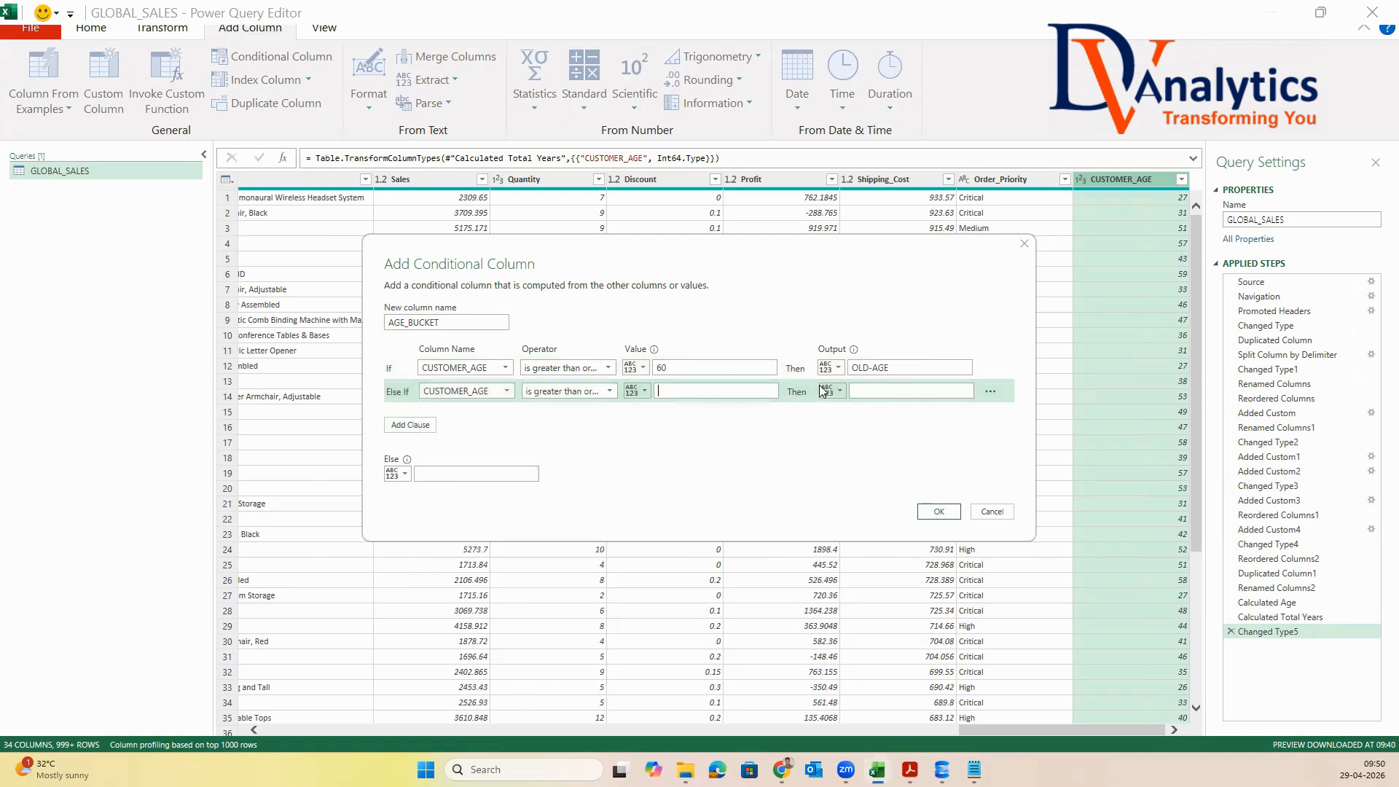
{"action": "left_click", "coordinate": [873, 390]}
Set the else output to YOUNG-AGE and create the AGE_BUCKET column
{"action": "left_click", "coordinate": [478, 470]}
{"action": "type", "text": "YOUNG-AGE"}
{"action": "left_click", "coordinate": [930, 512]}
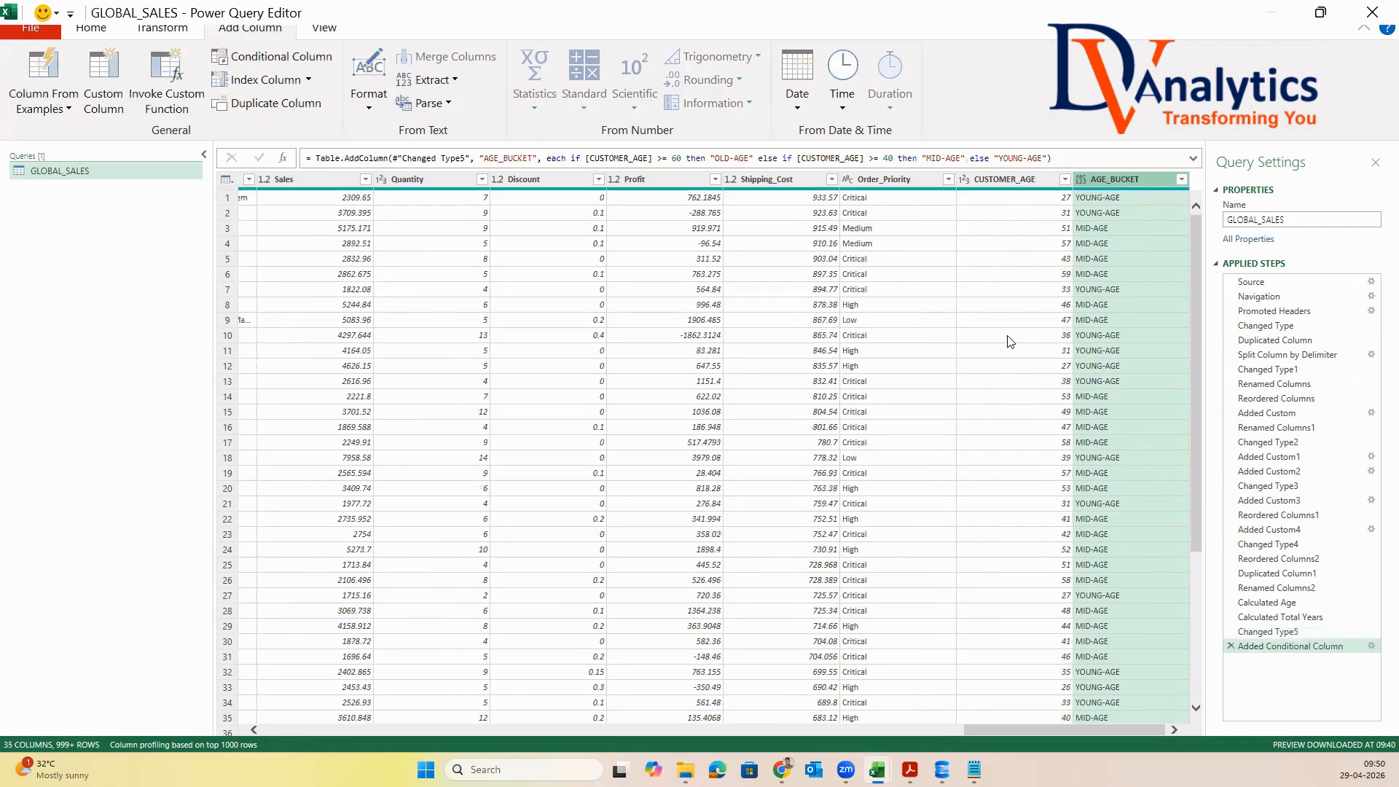
Move the CUSTOMER_AGE and AGE_BUCKET columns together to directly after DOB
{"action": "left_click", "coordinate": [1062, 193], "text": "ctrl"}
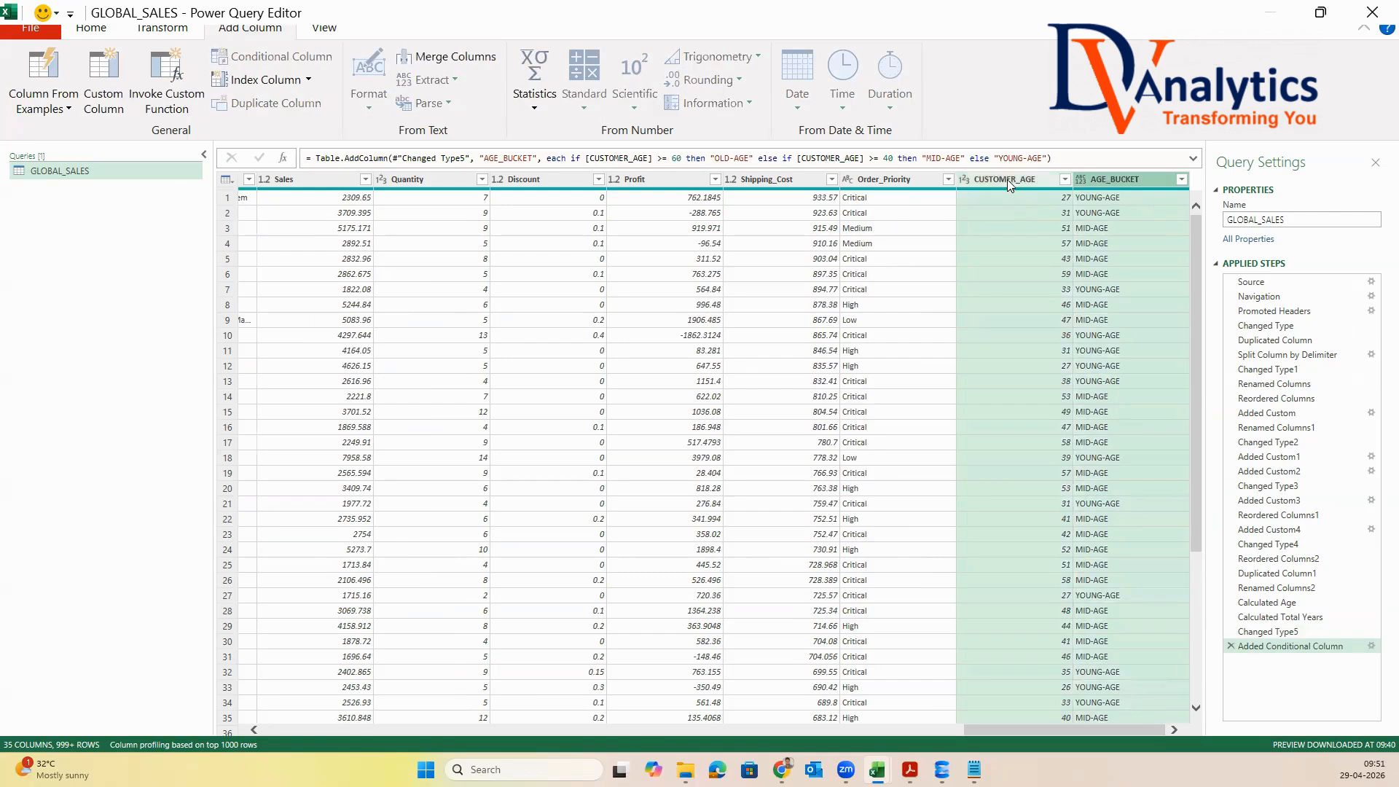
{"action": "left_click_drag", "start_coordinate": [282, 180], "coordinate": [594, 236]}
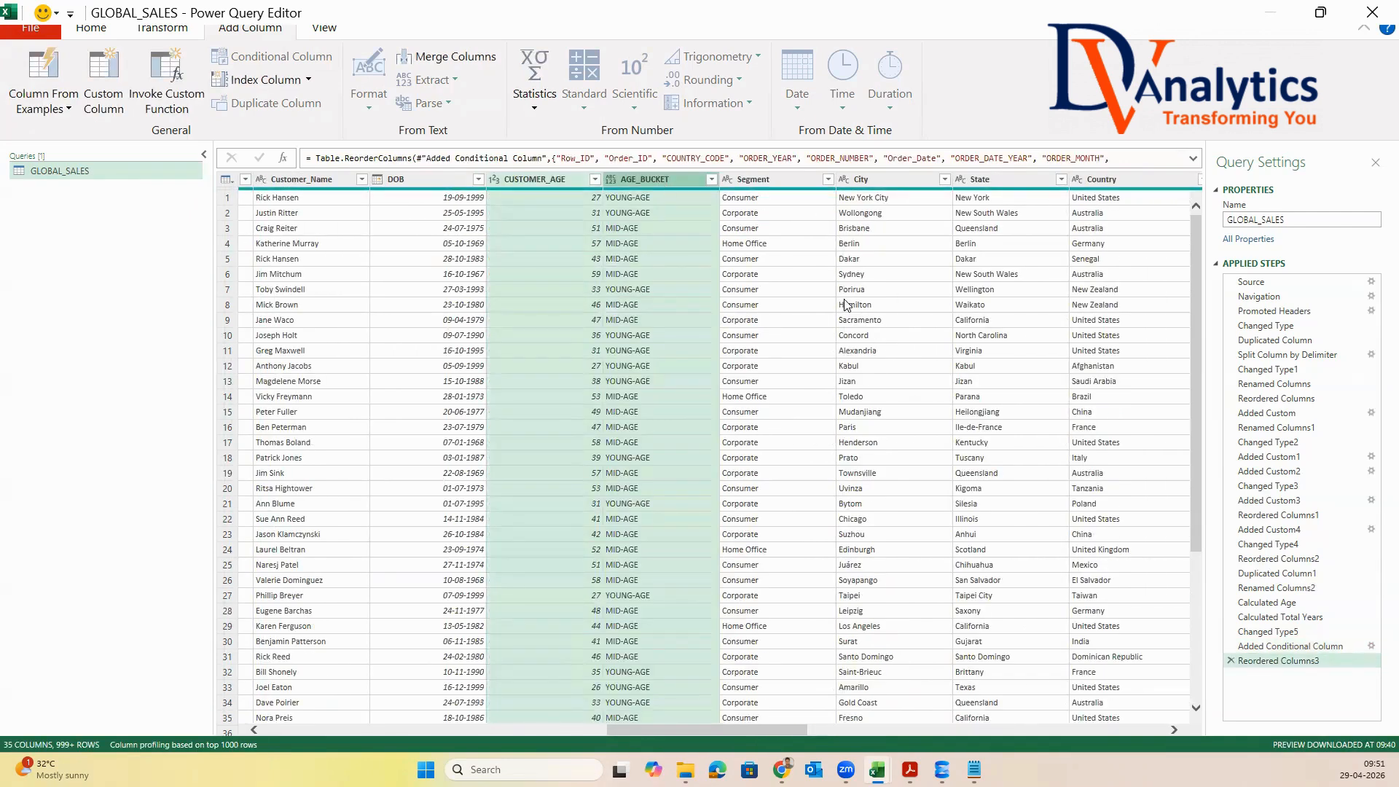
Replace the null values in the Postal_Code column with 99999
{"action": "left_click_drag", "start_coordinate": [797, 735], "coordinate": [890, 733]}
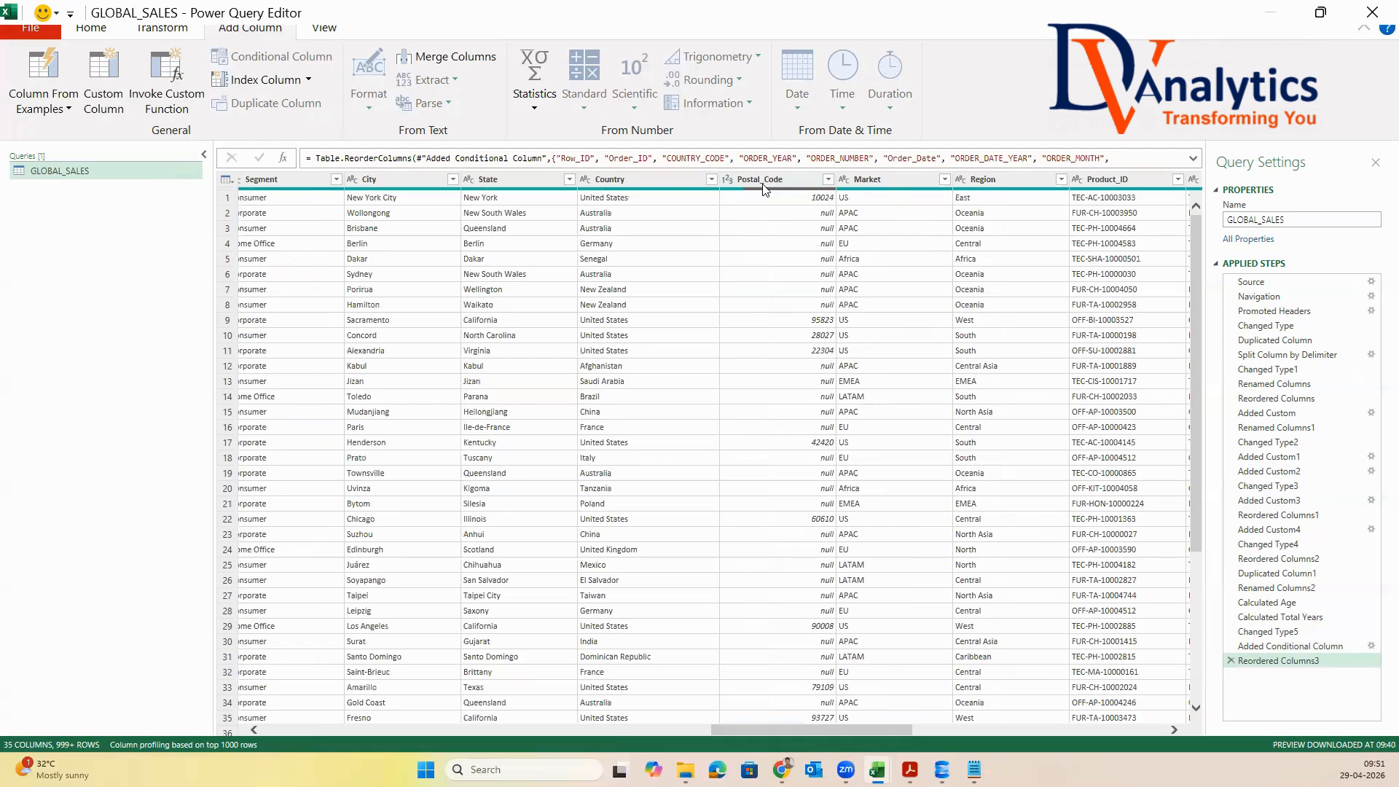
{"action": "mouse_move", "coordinate": [728, 193]}
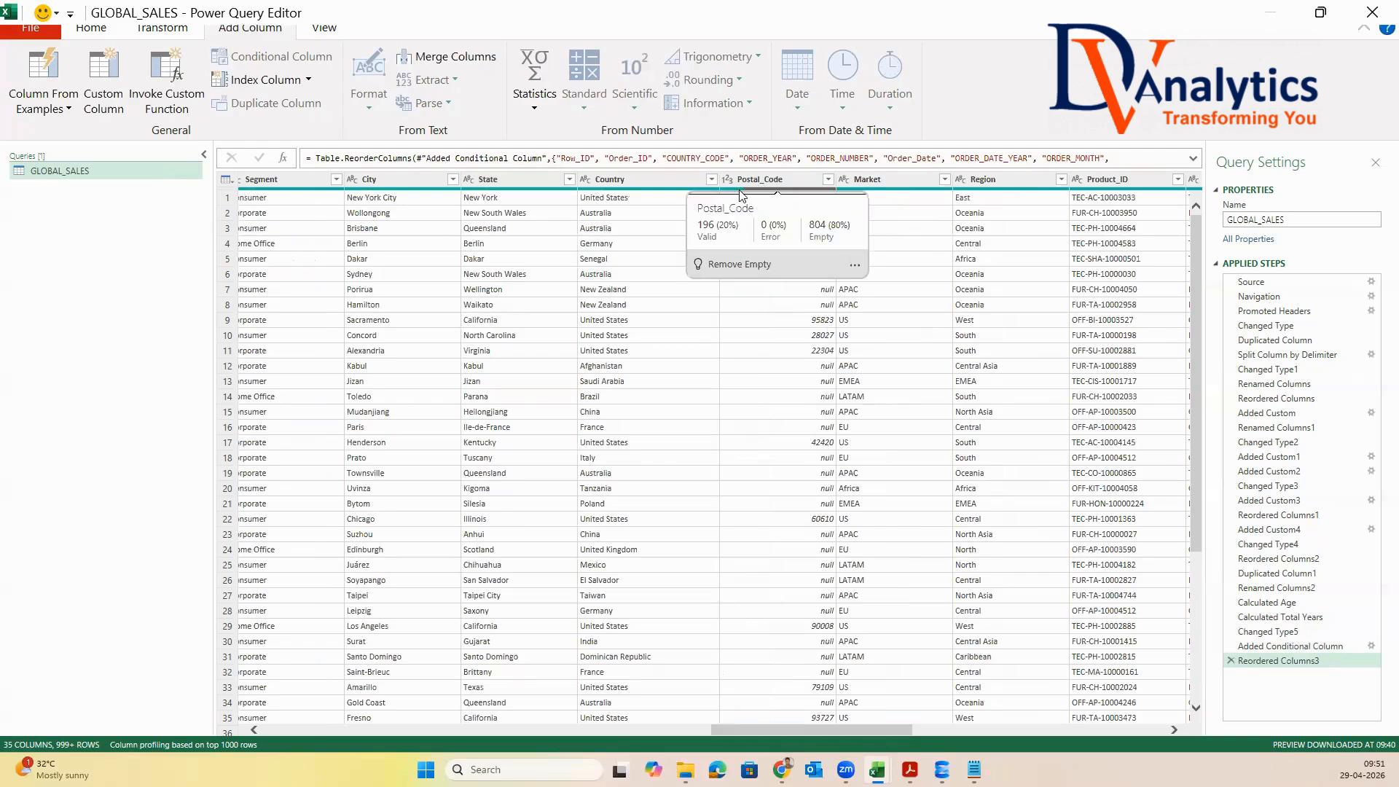
{"action": "left_click", "coordinate": [754, 179]}
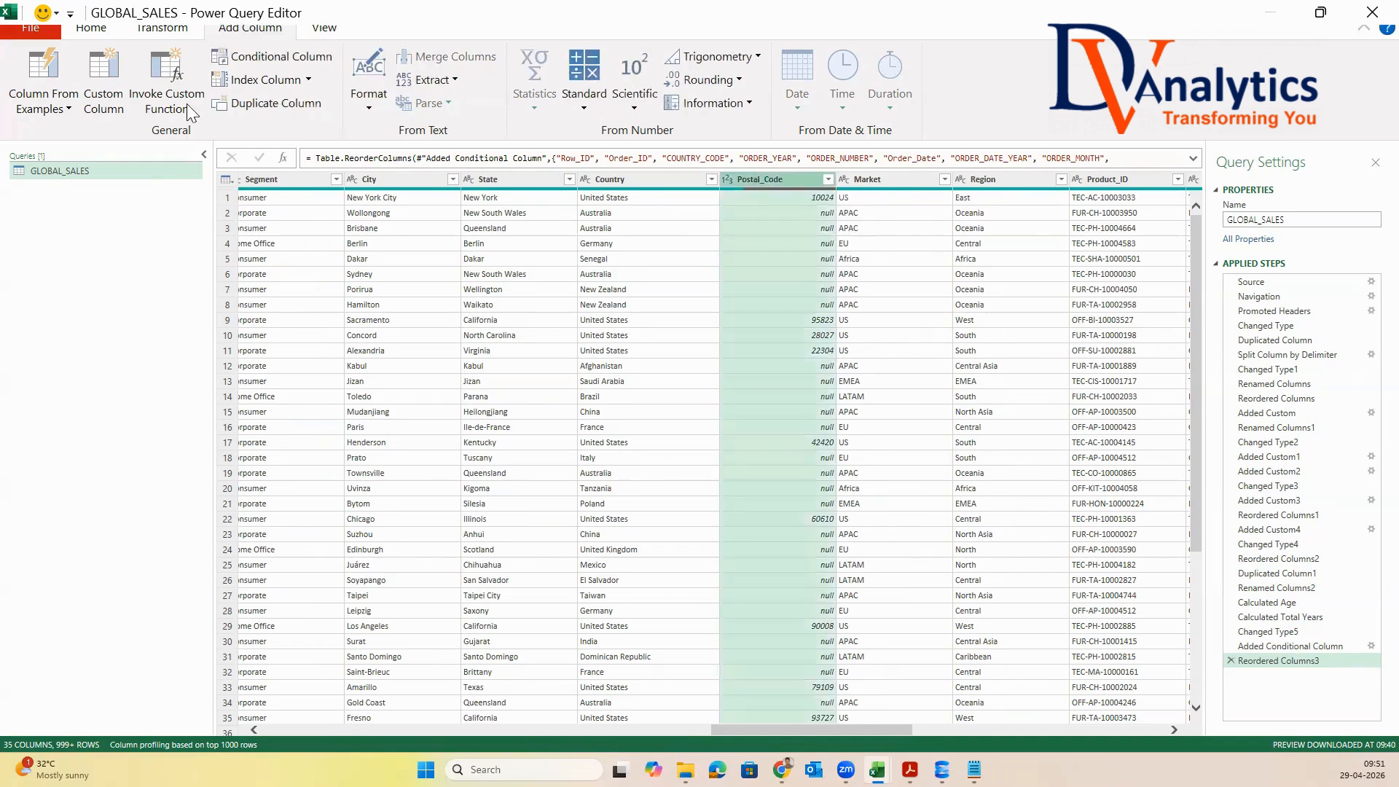
{"action": "left_click", "coordinate": [97, 32]}
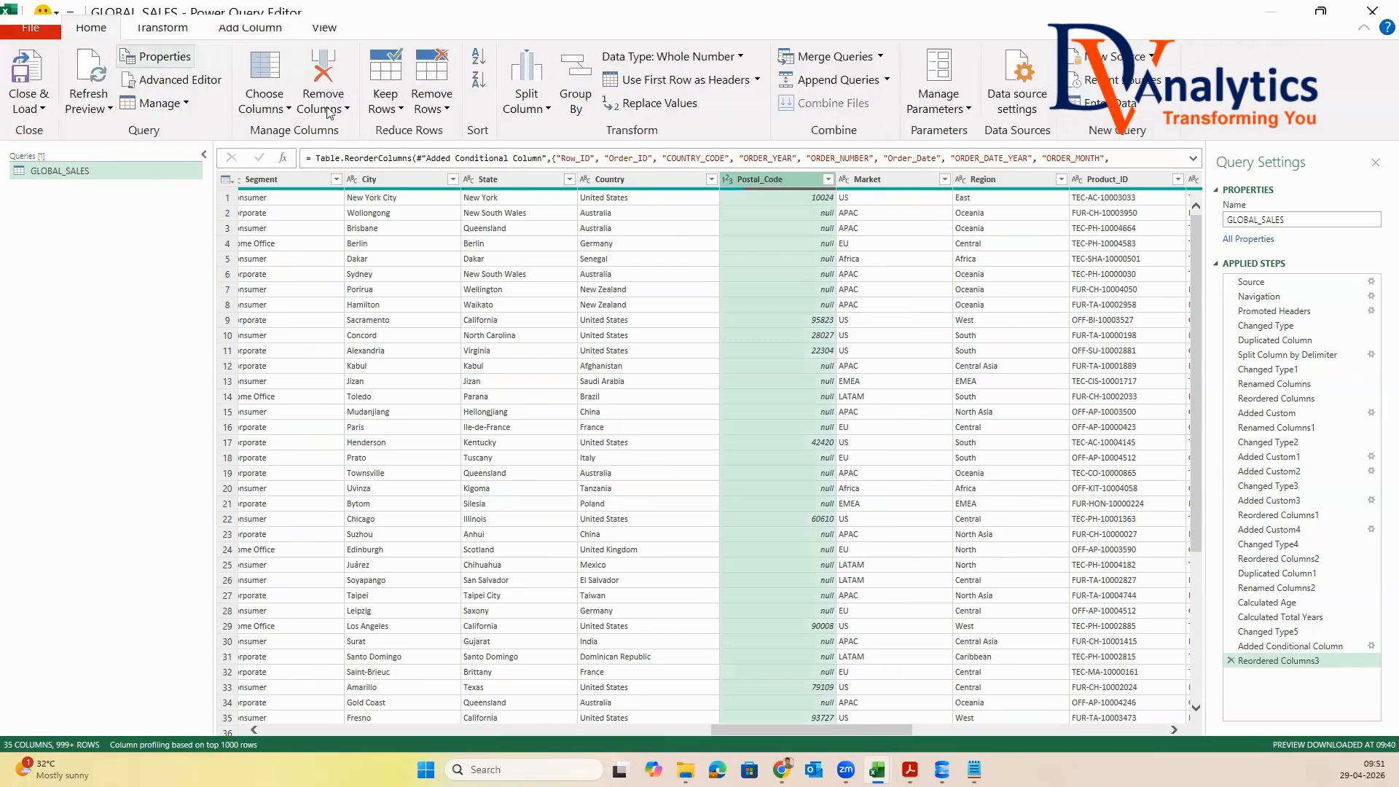
{"action": "left_click", "coordinate": [652, 102]}
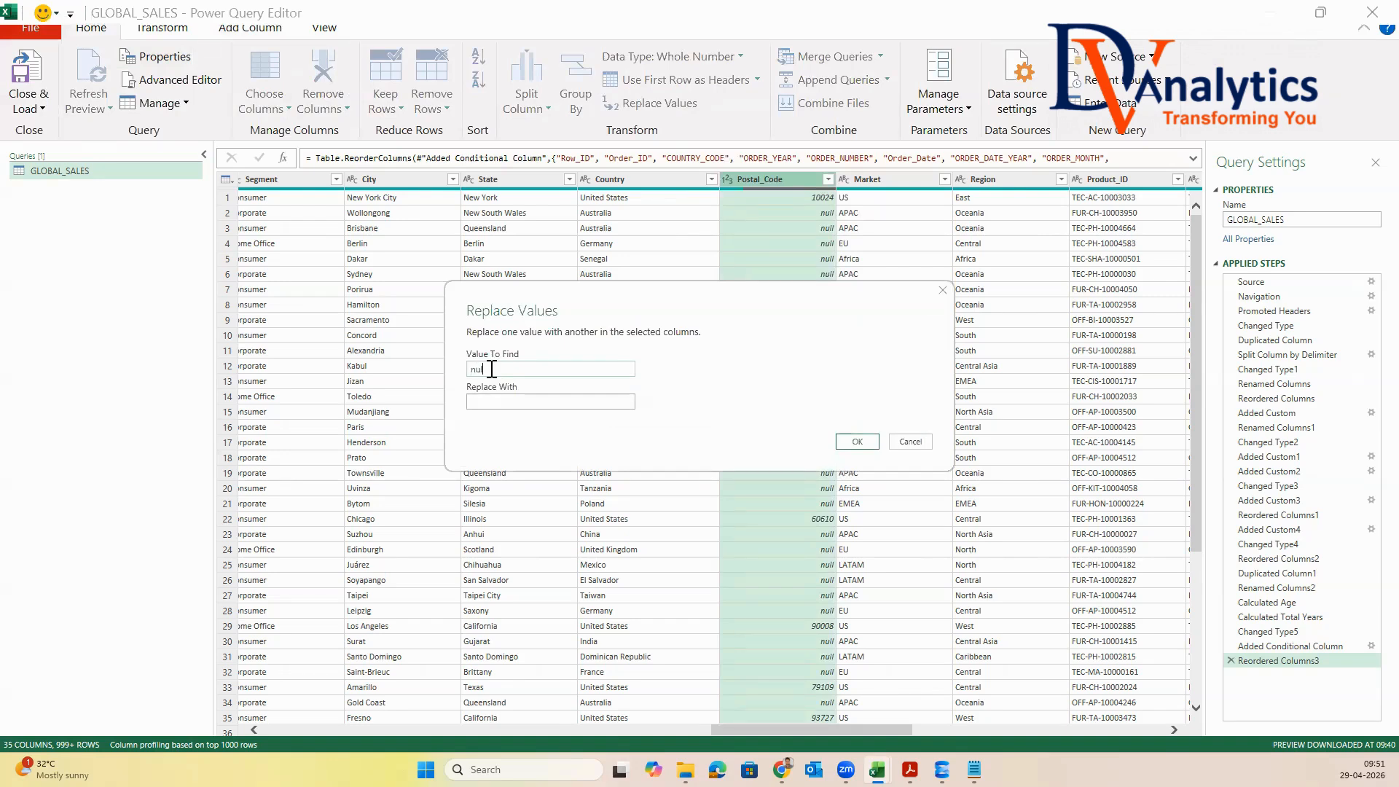
{"action": "type", "text": "null"}
{"action": "left_click", "coordinate": [499, 403]}
{"action": "left_click", "coordinate": [857, 442]}
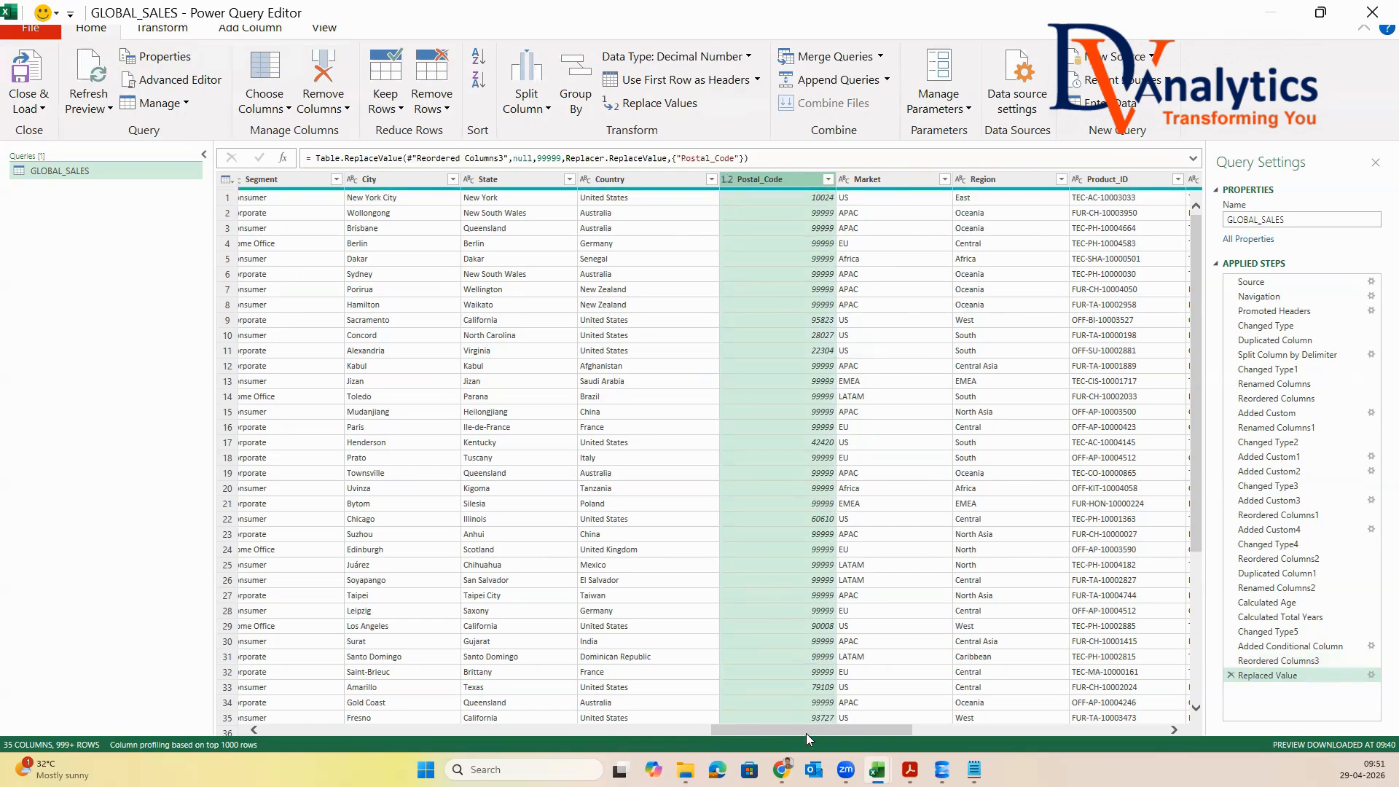
Start a custom column named DISCOUNTED_AMOUNT
{"action": "left_click_drag", "start_coordinate": [805, 730], "coordinate": [1062, 753]}
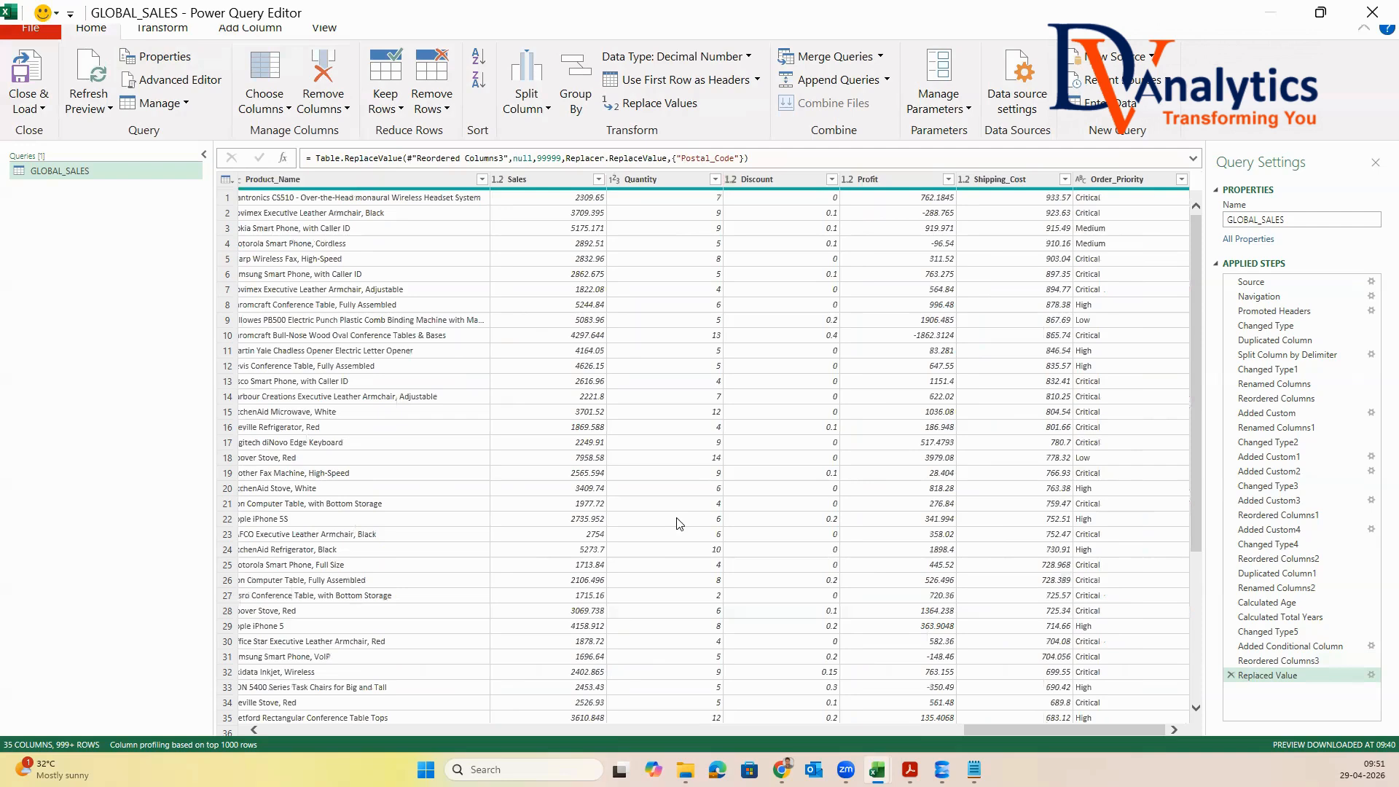
{"action": "left_click", "coordinate": [548, 179]}
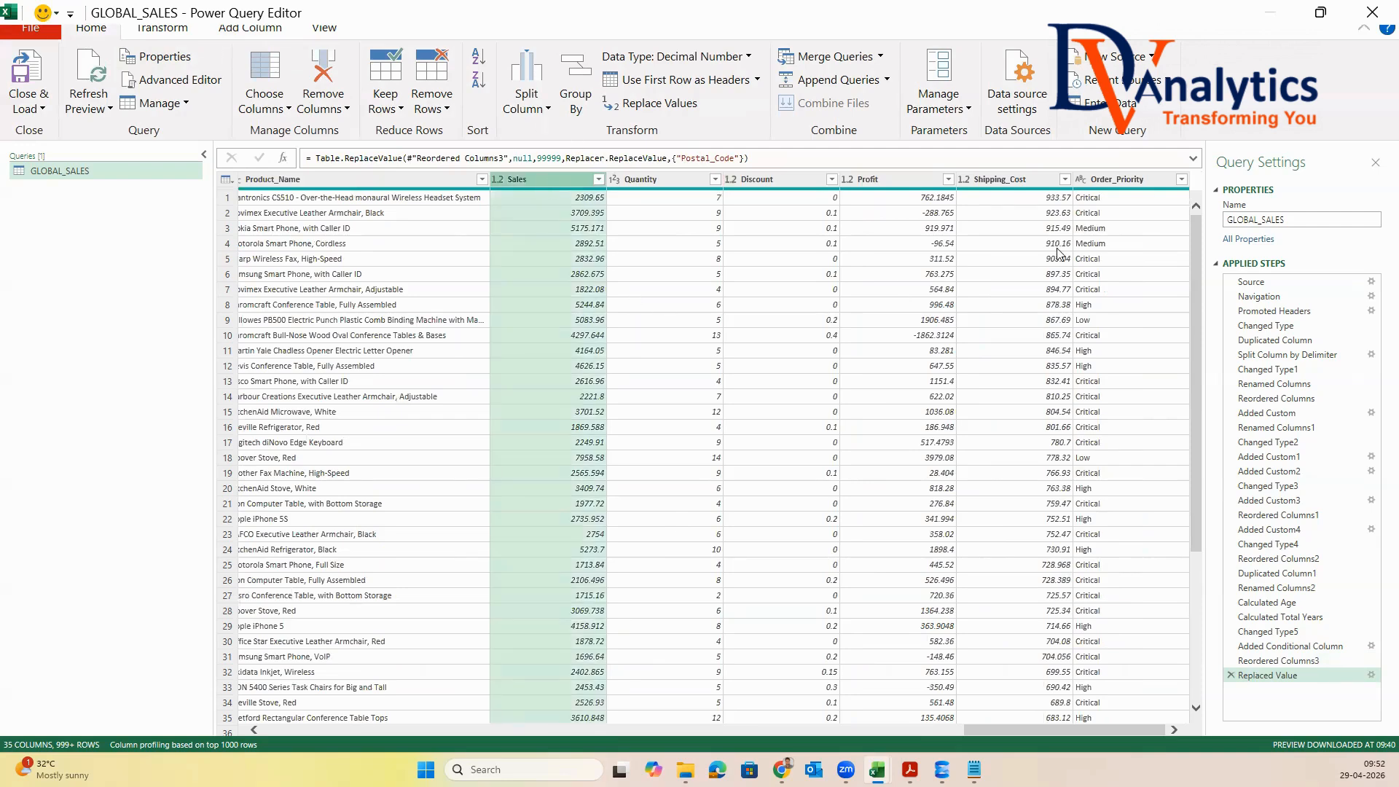
{"action": "left_click", "coordinate": [800, 180]}
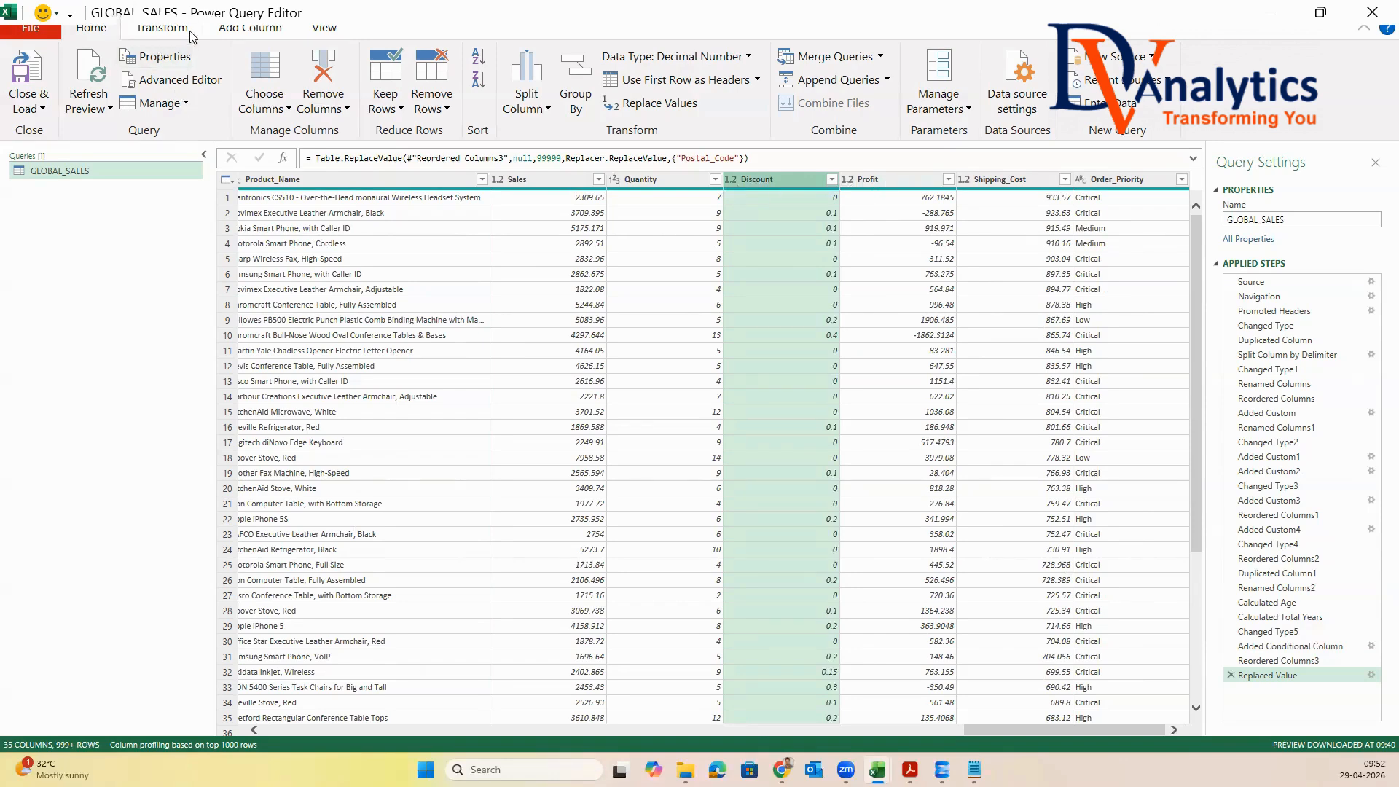
{"action": "left_click", "coordinate": [250, 28]}
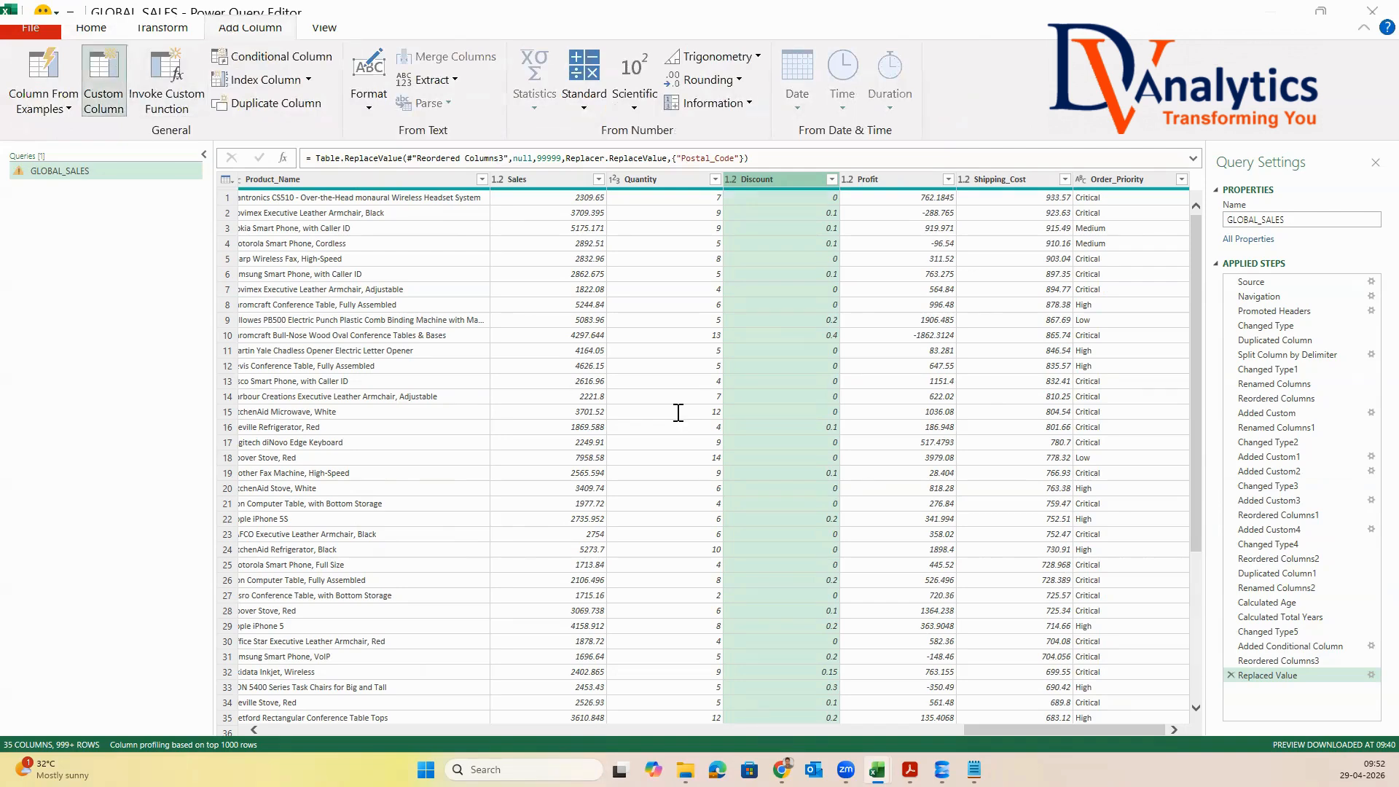
{"action": "key", "text": "ctrl+a"}
{"action": "type", "text": "D"}
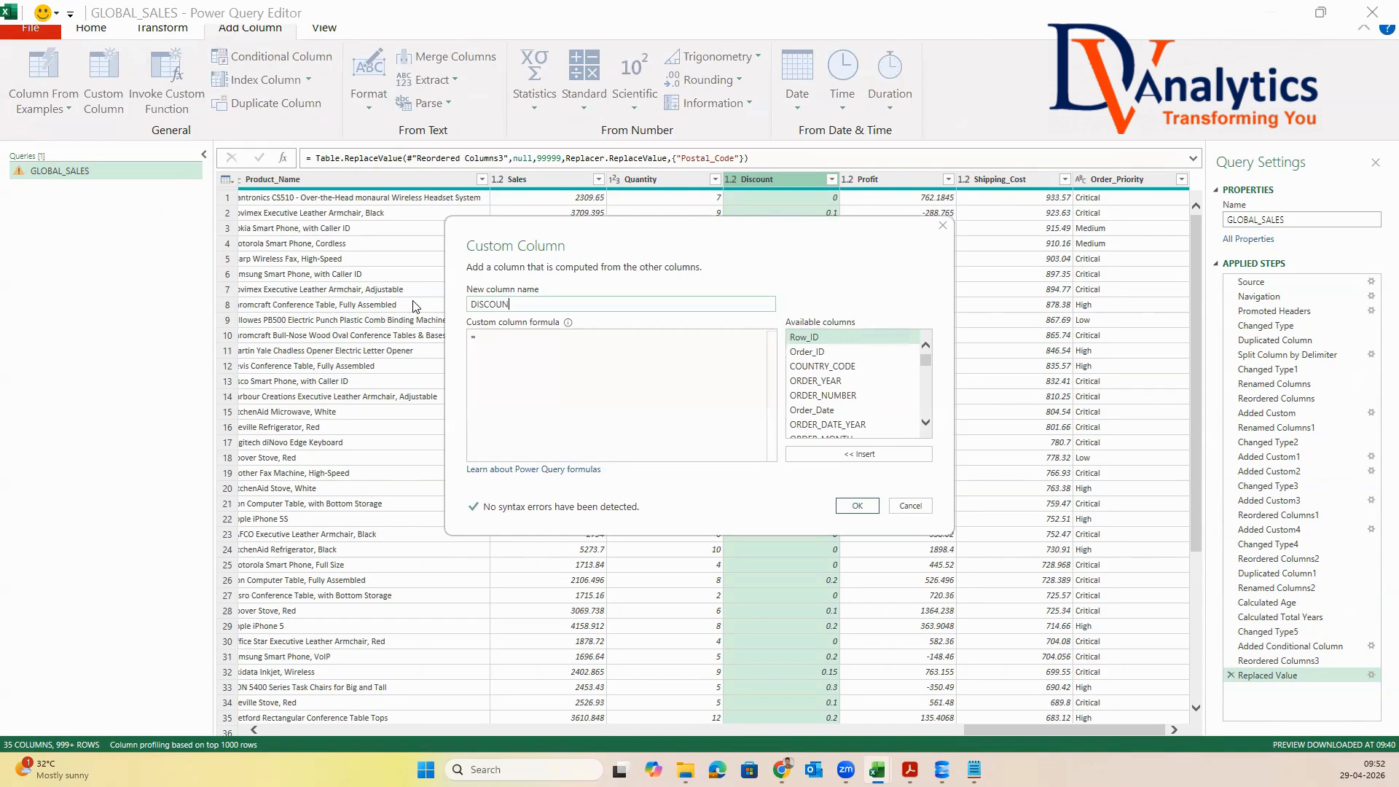
{"action": "type", "text": "ISCOUNTED_AMOUNR"}
{"action": "key", "text": "BackSpace"}
{"action": "type", "text": "T"}
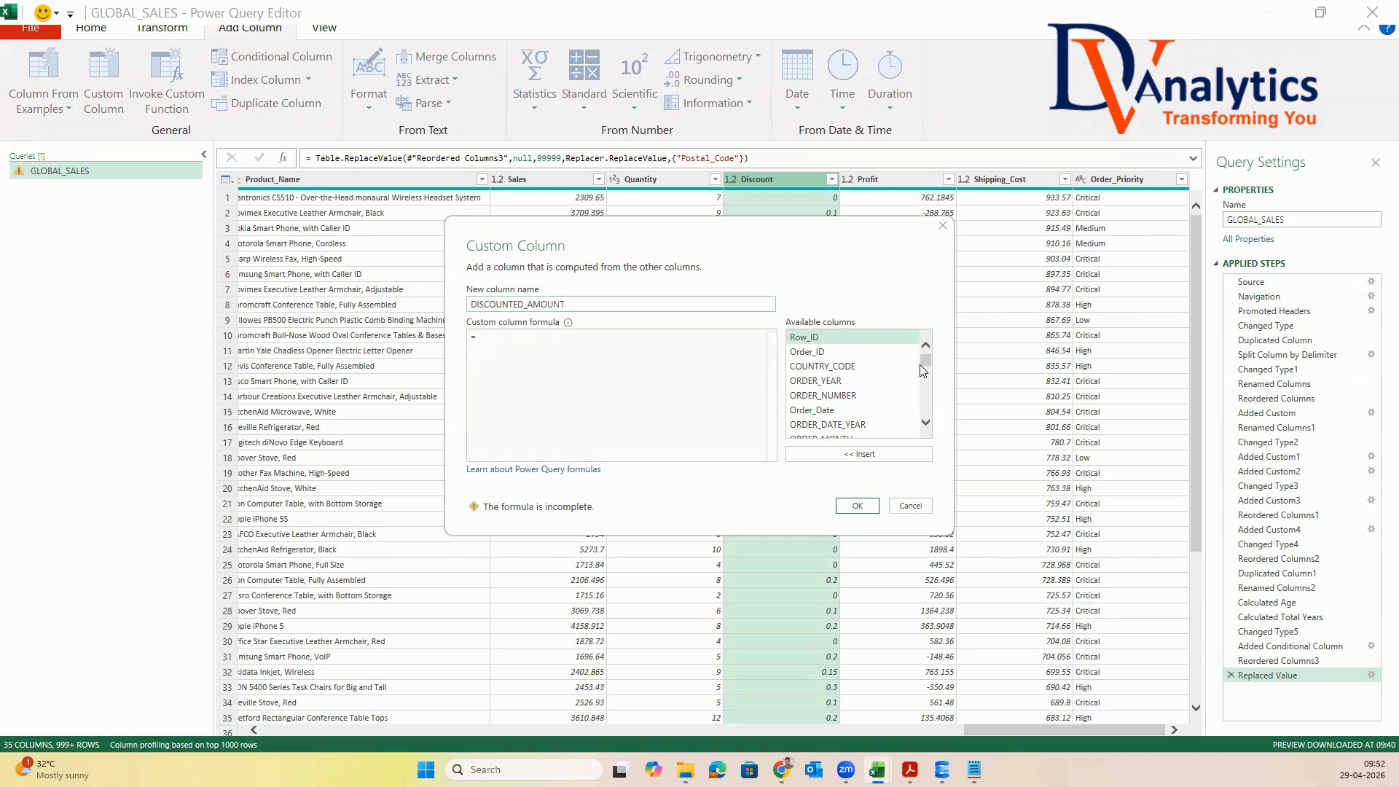
Set the DISCOUNTED_AMOUNT formula to [Sales]*[Discount] and create the column
{"action": "scroll", "coordinate": [801, 375], "scroll_direction": "down", "scroll_amount": 6}
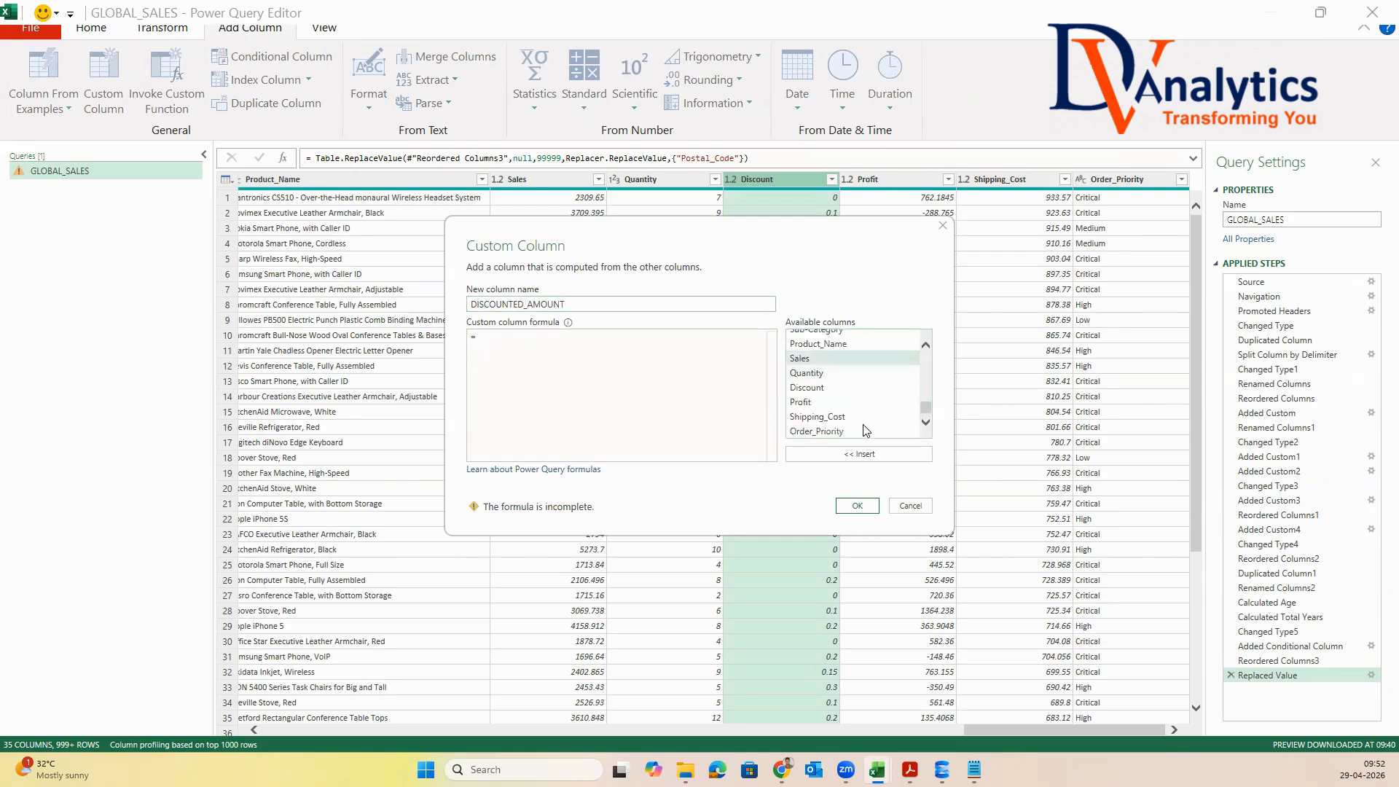
{"action": "type", "text": "*"}
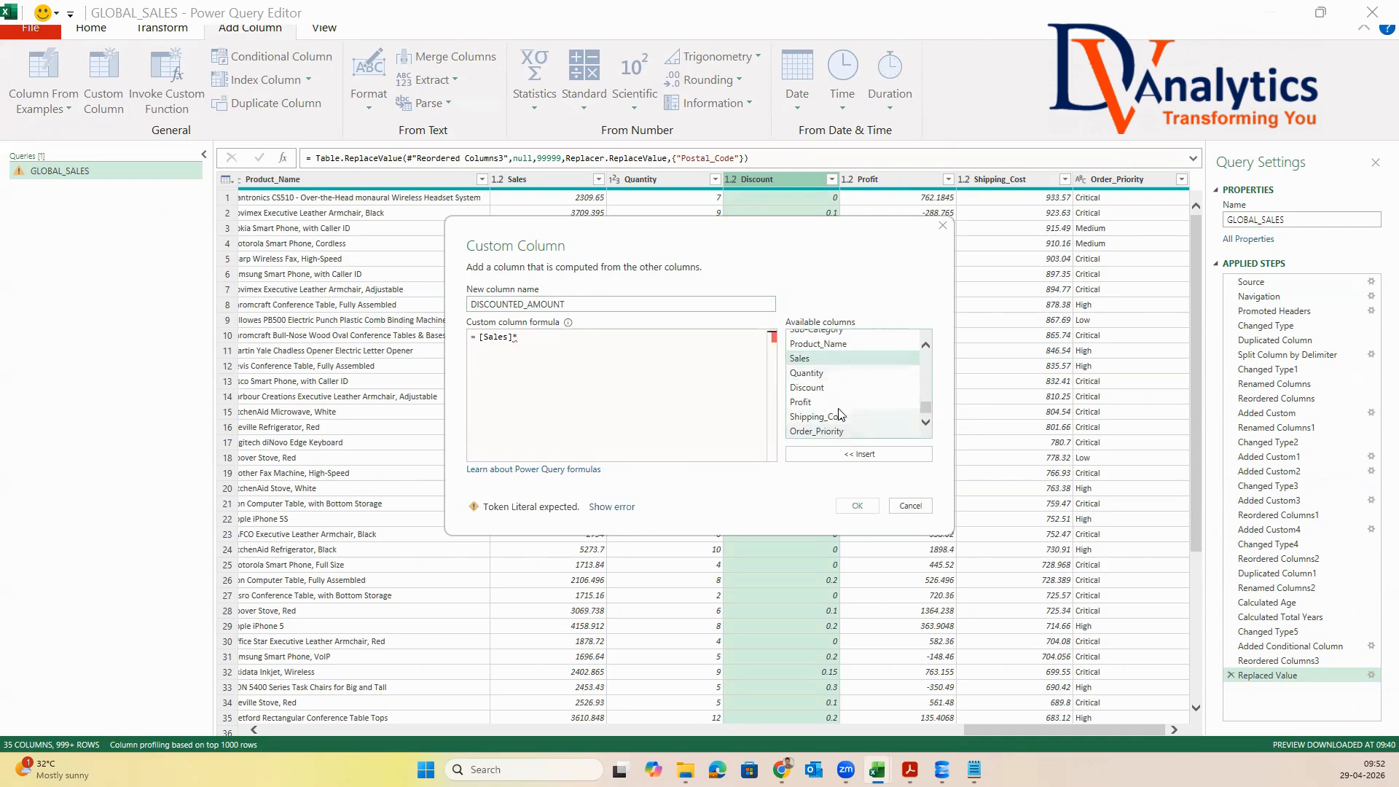
{"action": "double_click", "coordinate": [807, 387]}
{"action": "left_click", "coordinate": [857, 506]}
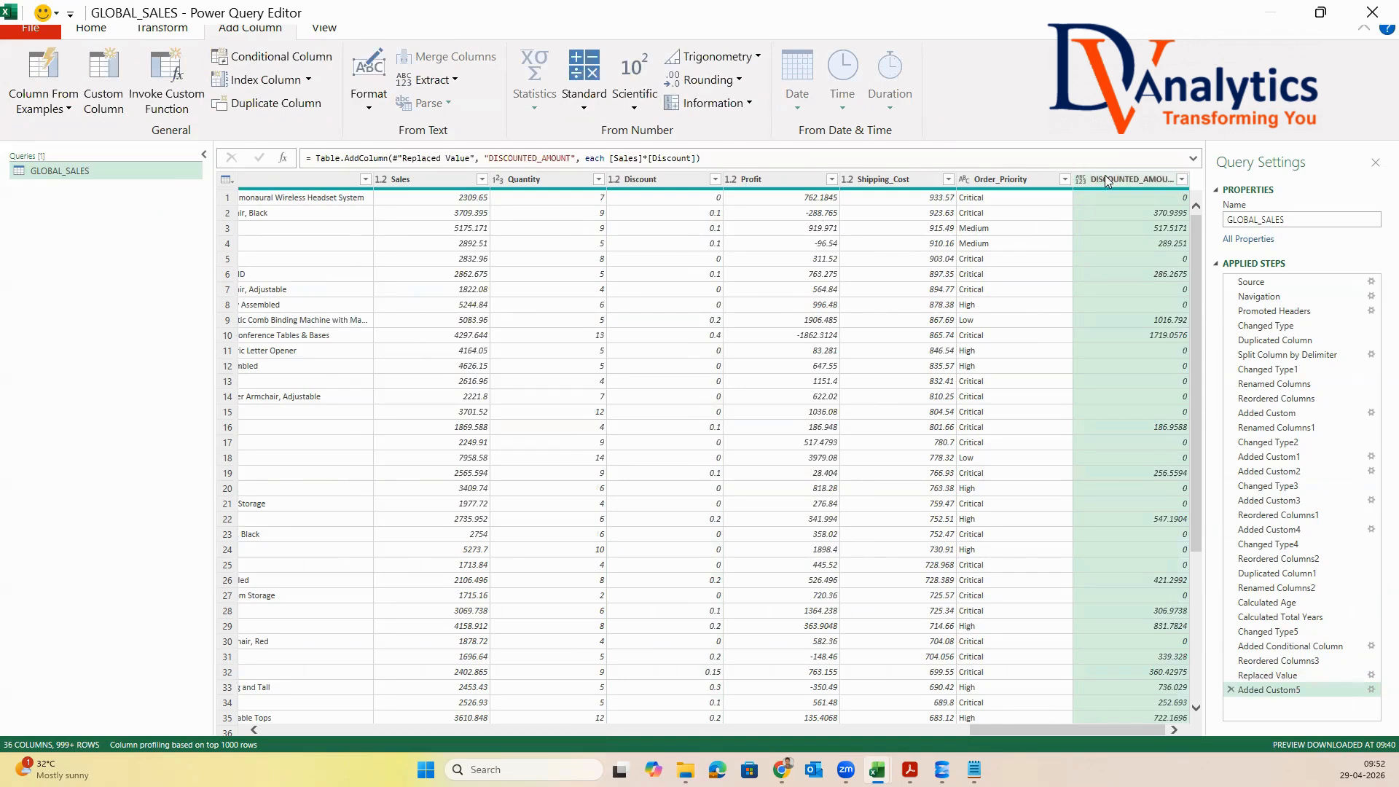
Change the DISCOUNTED_AMOUNT column's data type to Whole Number
{"action": "right_click", "coordinate": [1159, 181]}
{"action": "mouse_move", "coordinate": [1213, 376]}
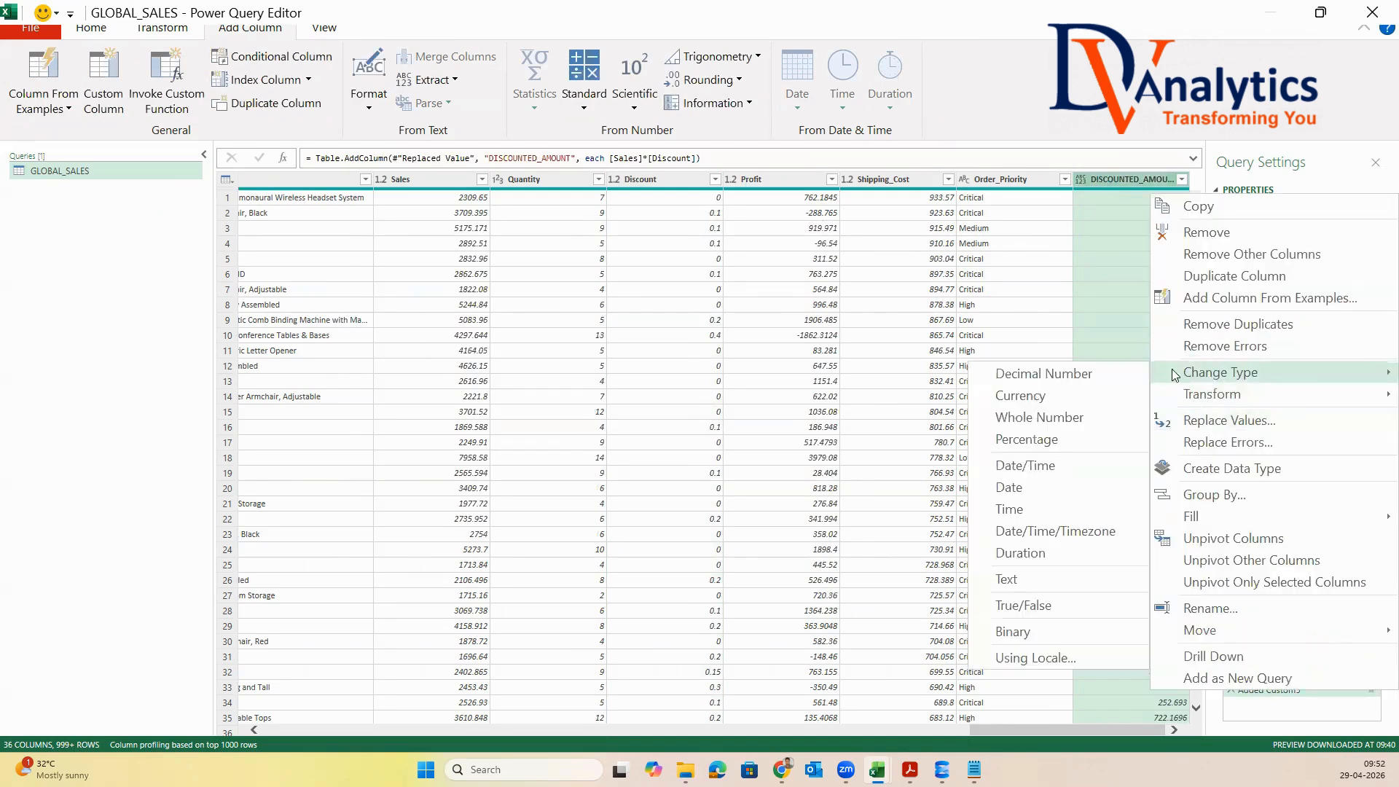
{"action": "left_click", "coordinate": [1040, 398]}
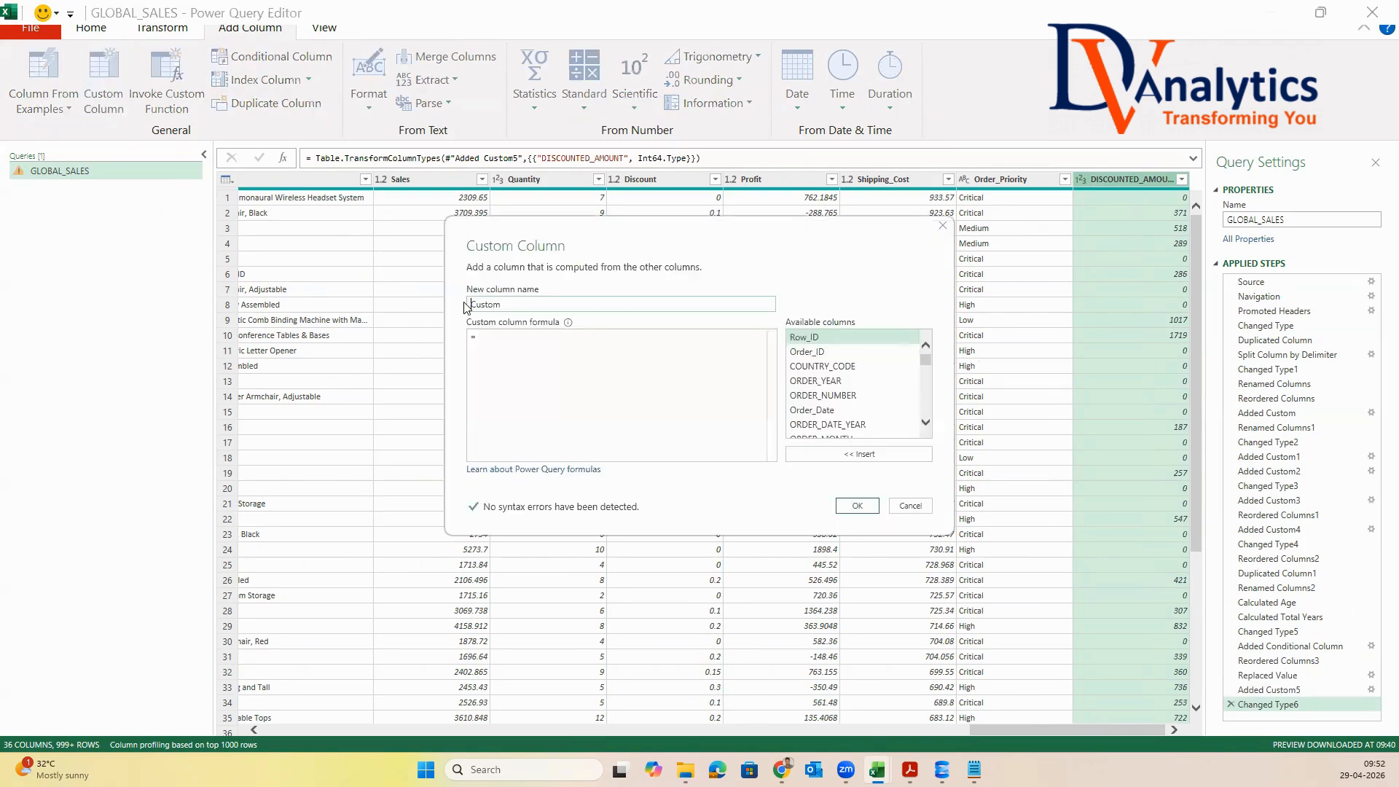
Name the custom column SALES_AFTER_DISCOUNT, set its formula to [Sales]-[DISCOUNTED_AMOUNT] and create it
{"action": "type", "text": "SALES_AFTER_DISCOUNT"}
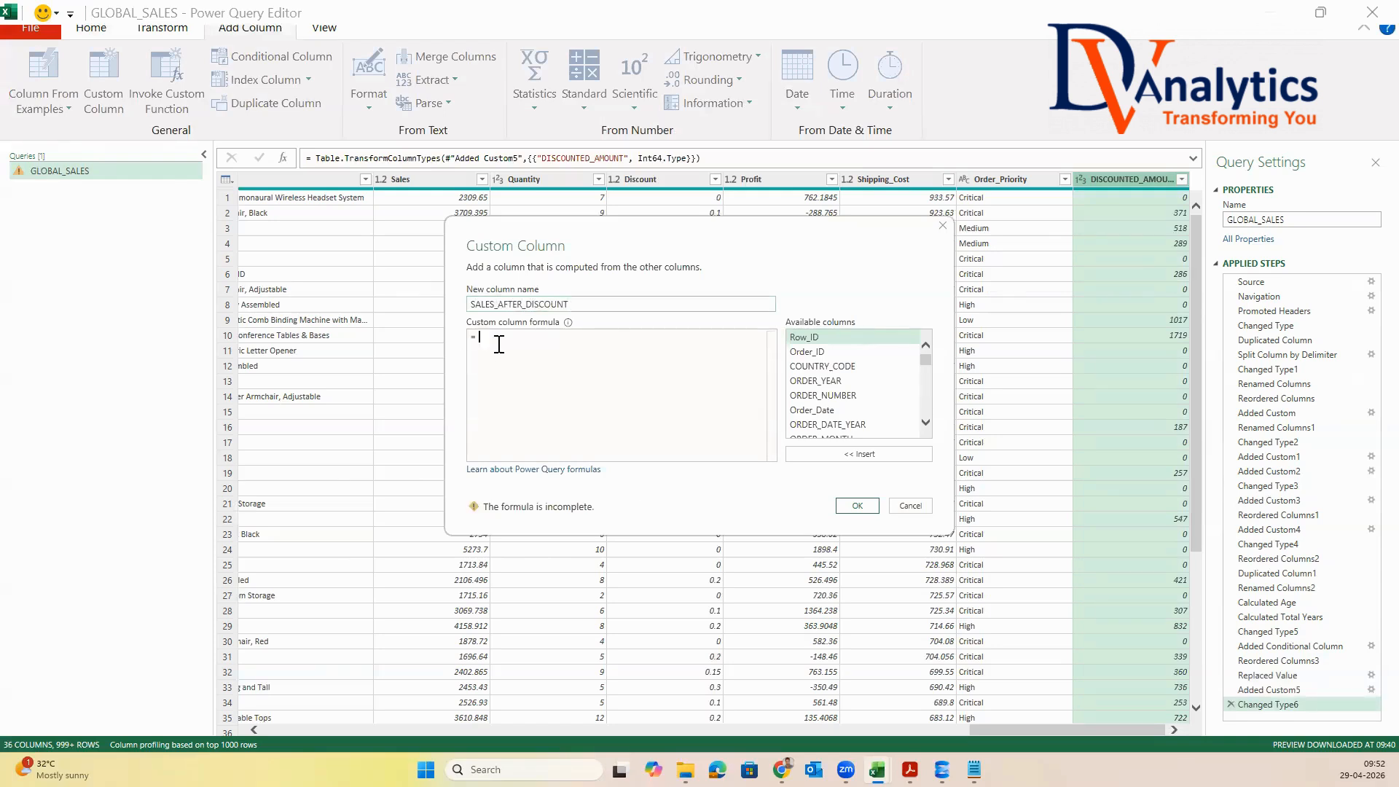
{"action": "scroll", "coordinate": [830, 400], "scroll_direction": "down", "scroll_amount": 5}
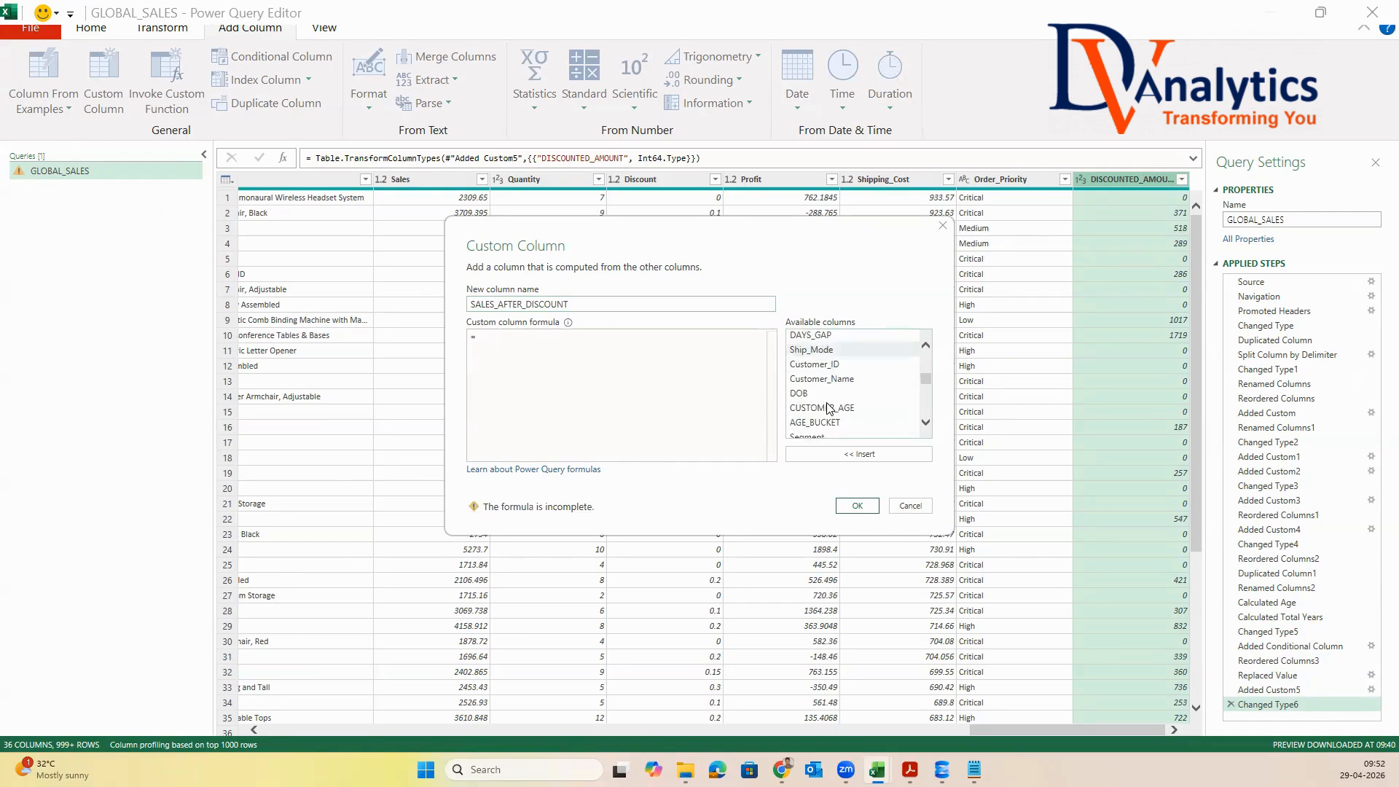
{"action": "scroll", "coordinate": [820, 409], "scroll_direction": "down", "scroll_amount": 2}
{"action": "scroll", "coordinate": [811, 413], "scroll_direction": "down", "scroll_amount": 5}
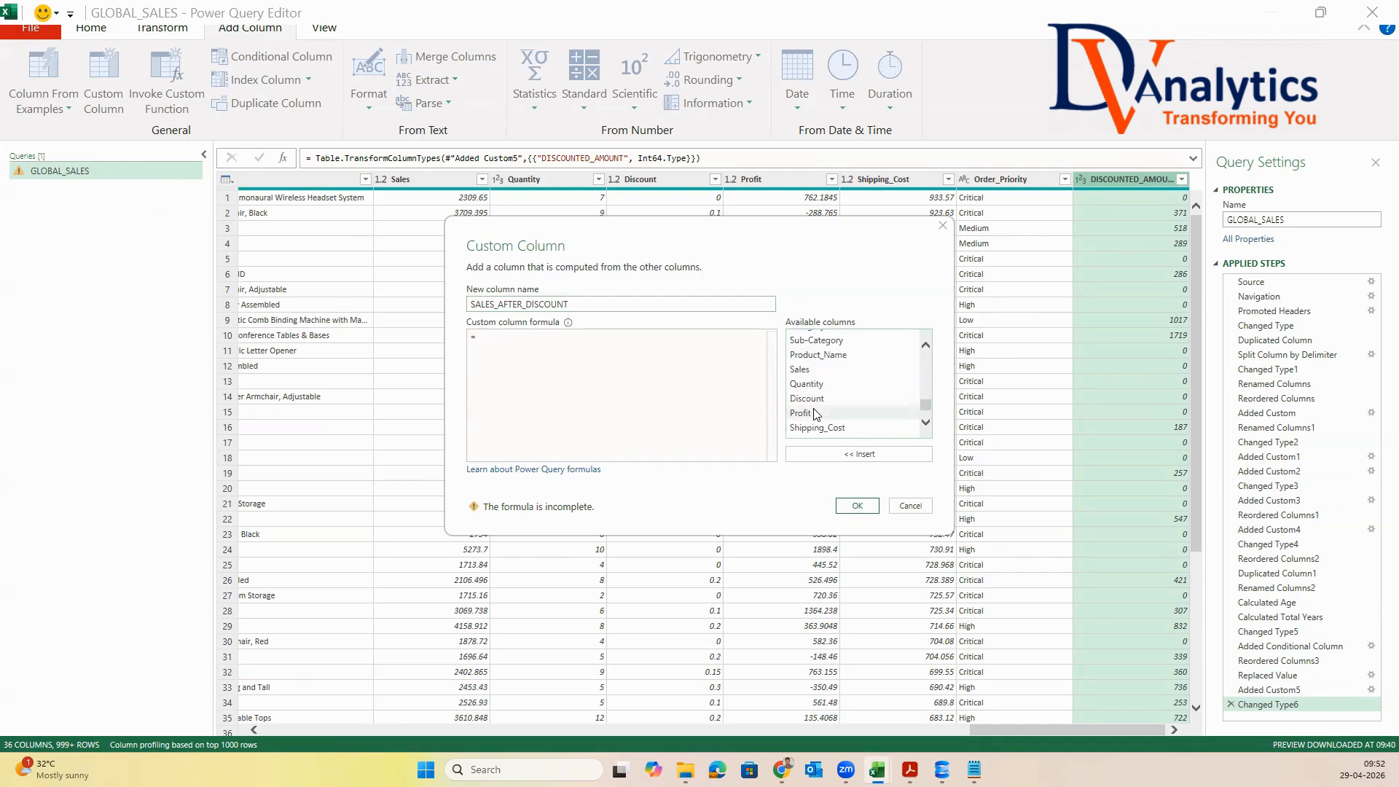
{"action": "scroll", "coordinate": [815, 413], "scroll_direction": "down", "scroll_amount": 1}
{"action": "double_click", "coordinate": [811, 348]}
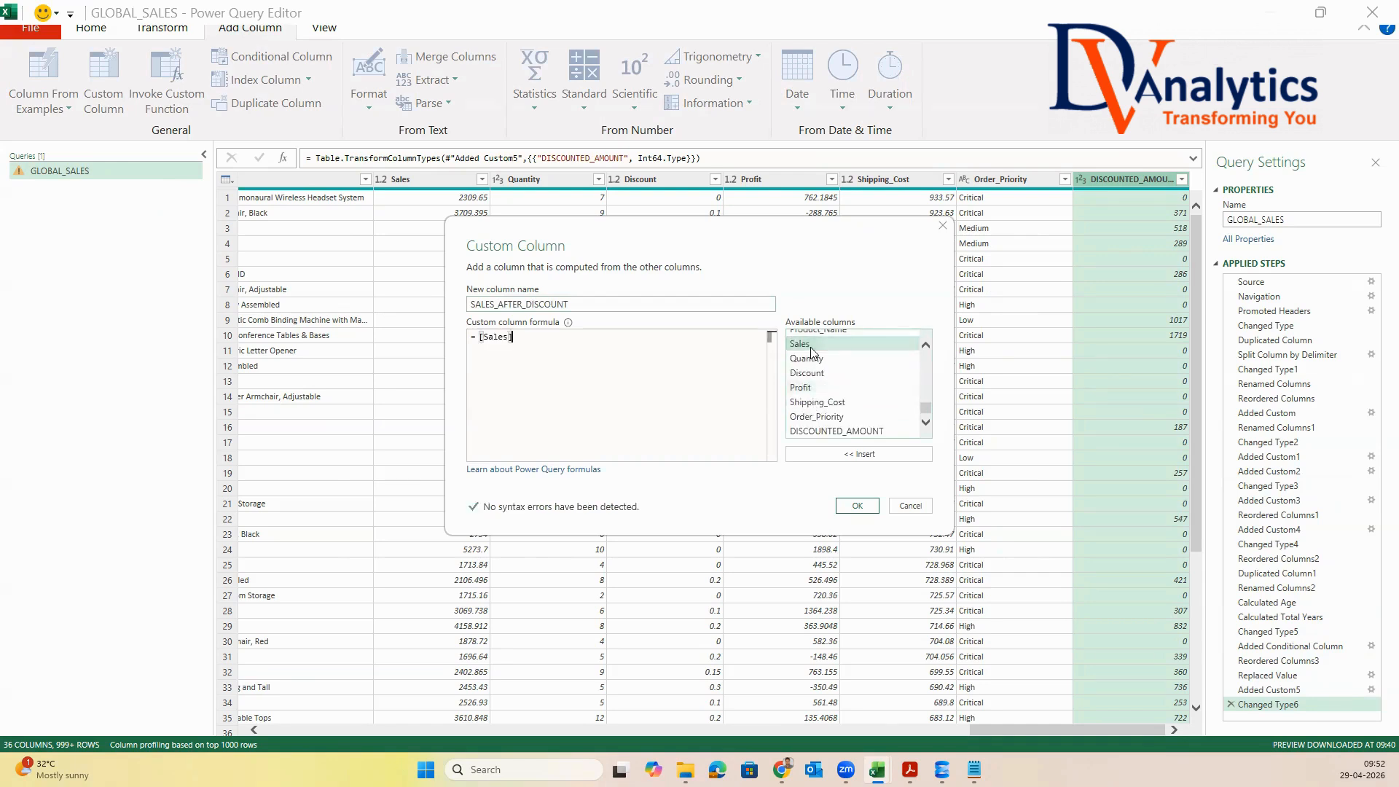
{"action": "type", "text": "-"}
{"action": "double_click", "coordinate": [877, 433]}
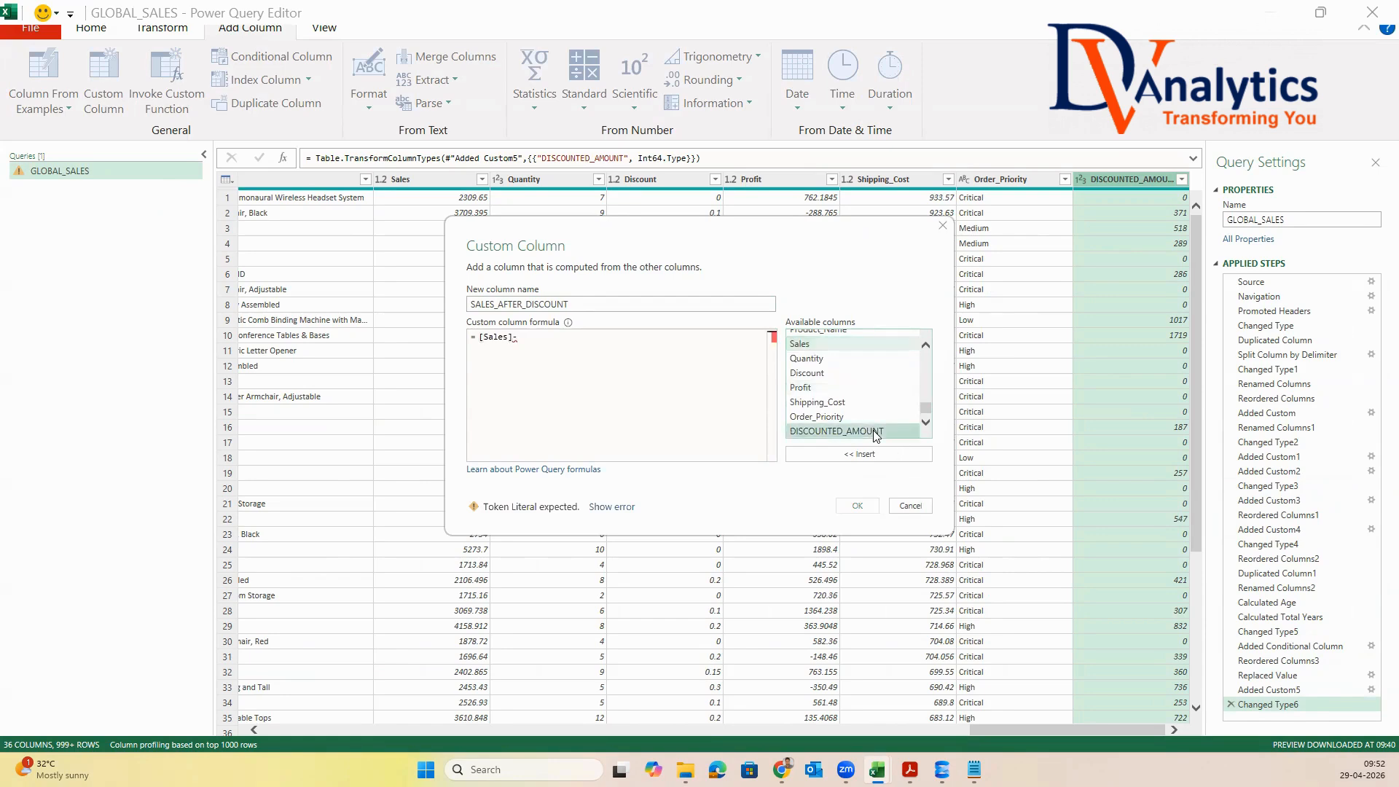
{"action": "left_click", "coordinate": [857, 506]}
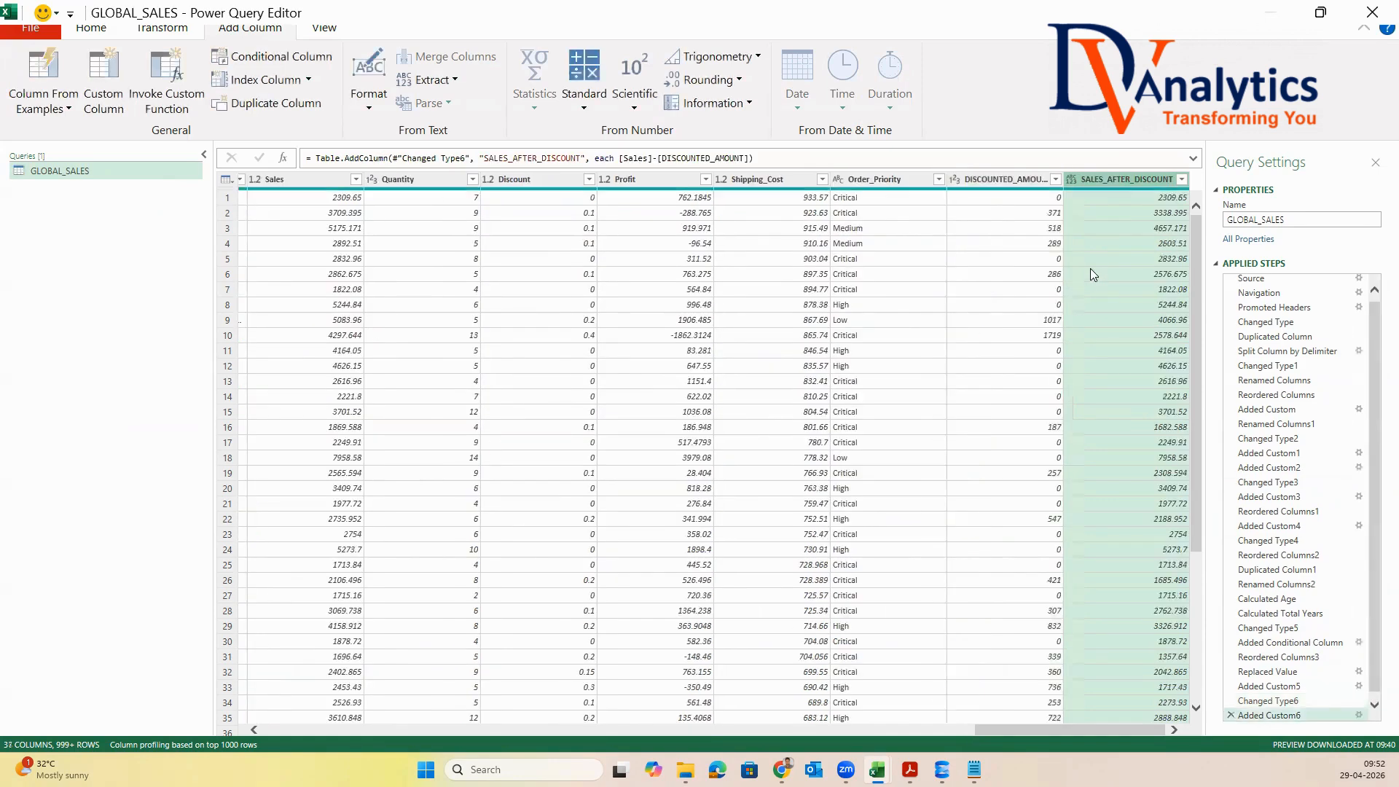
Change the SALES_AFTER_DISCOUNT column's data type to Whole Number
{"action": "left_click", "coordinate": [660, 186]}
{"action": "left_click", "coordinate": [1141, 182]}
{"action": "right_click", "coordinate": [1096, 177]}
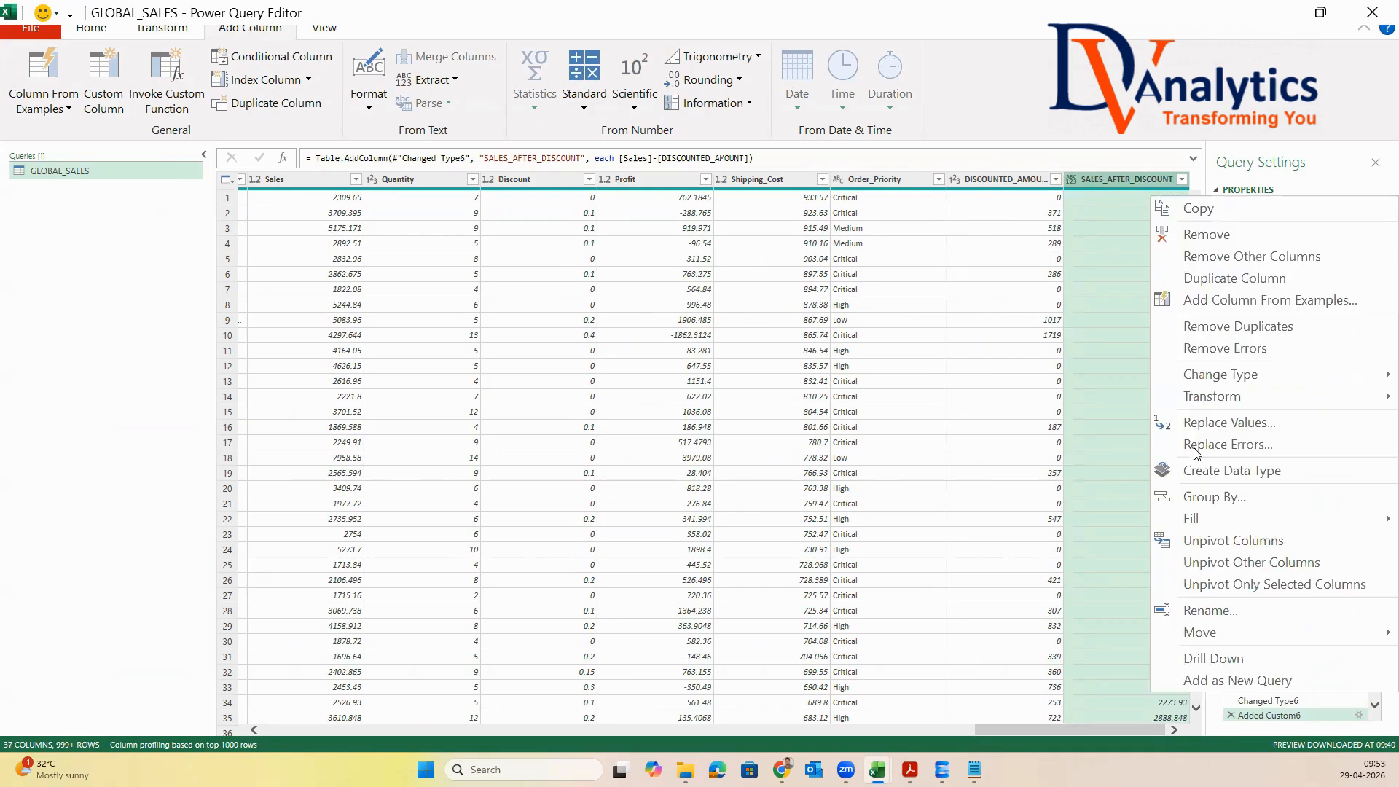
{"action": "mouse_move", "coordinate": [1223, 394]}
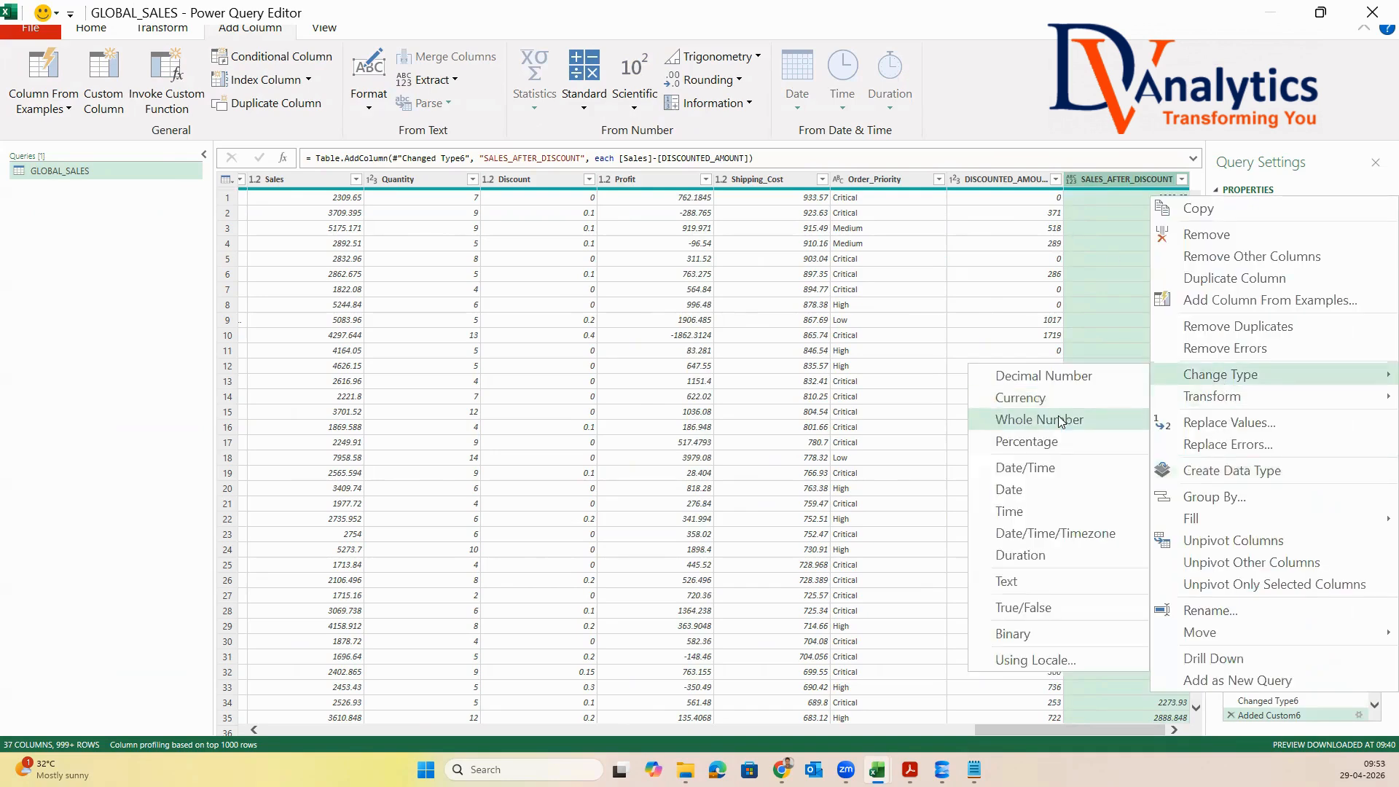
{"action": "left_click", "coordinate": [1053, 417]}
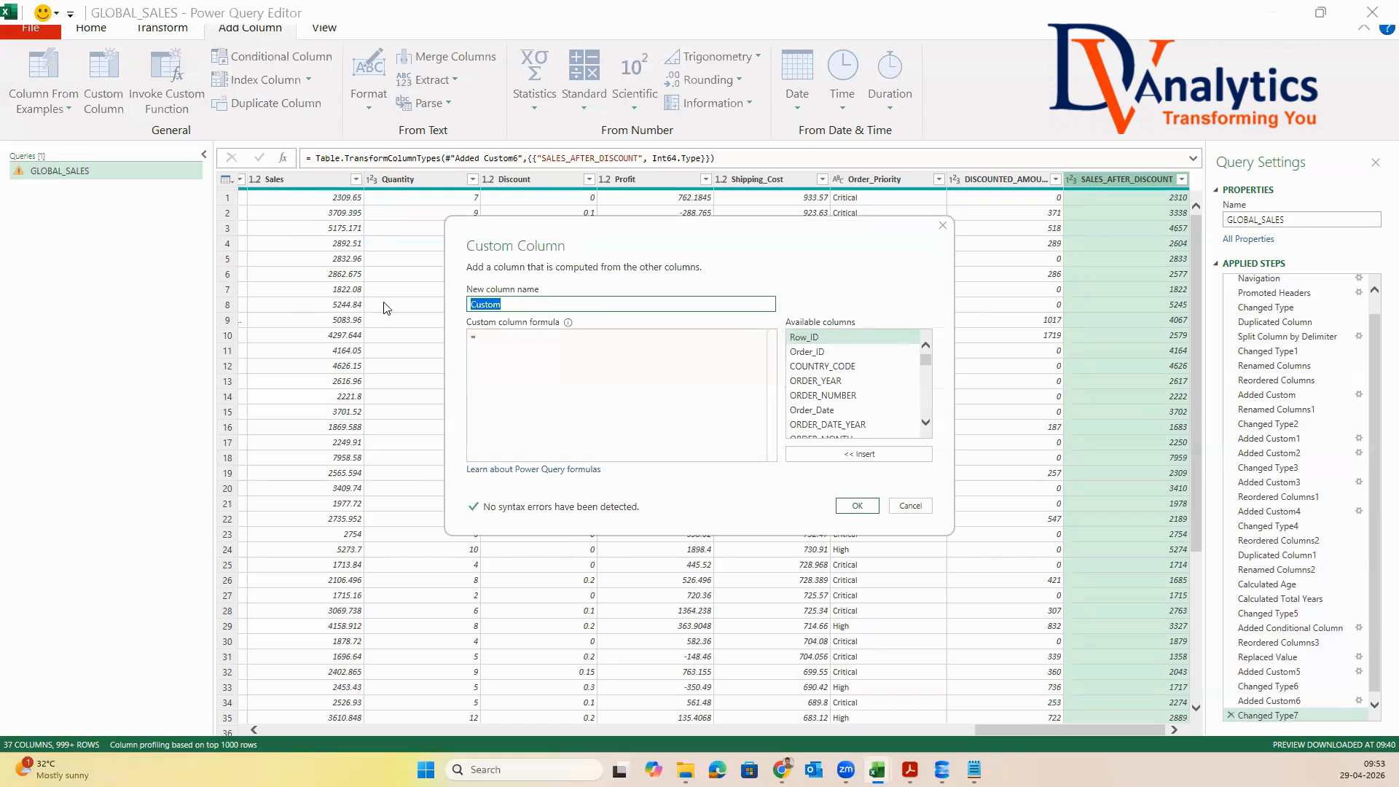
Name the new custom column PROFIT_MARGIN and begin its formula with only the [Profit] column
{"action": "type", "text": "PROFIT_MARGIN"}
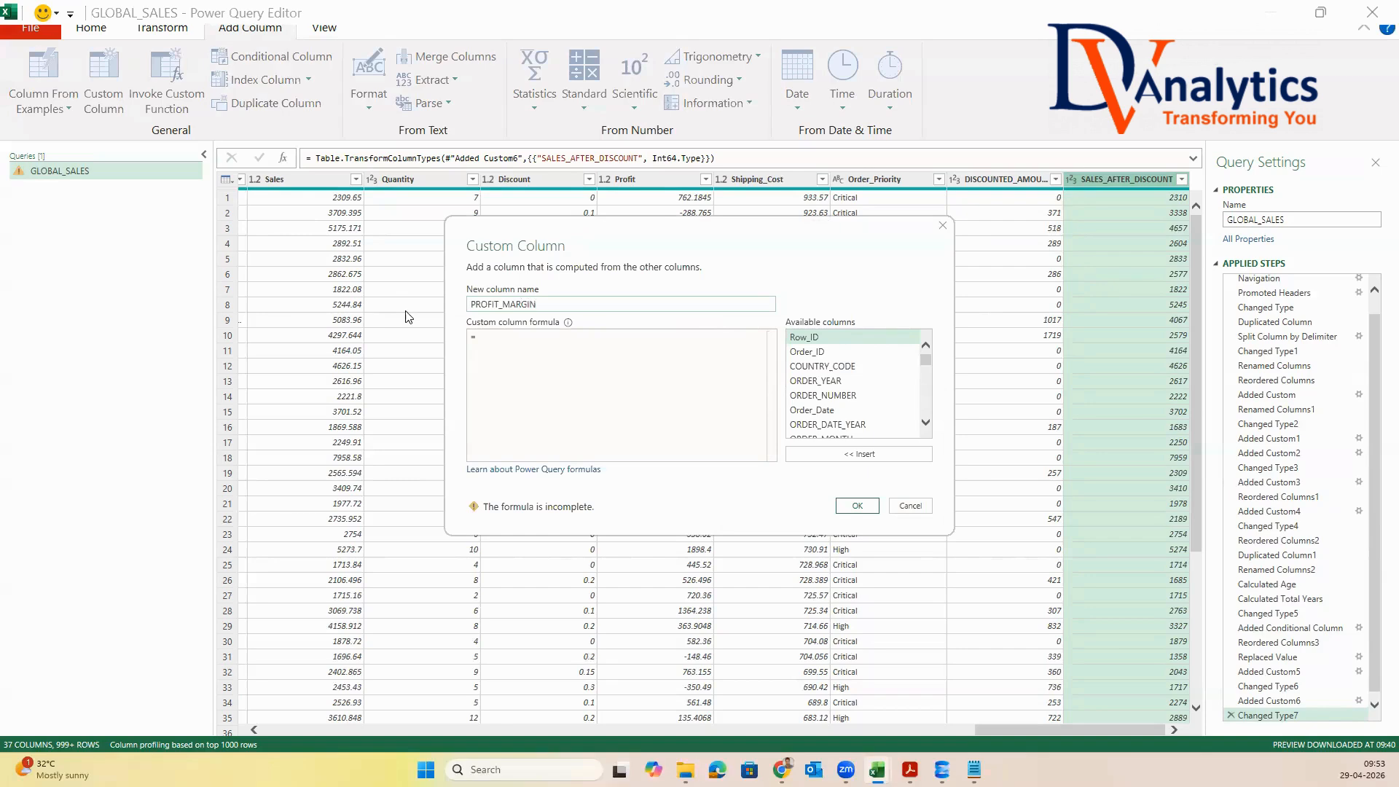
{"action": "left_click_drag", "start_coordinate": [925, 361], "coordinate": [926, 410]}
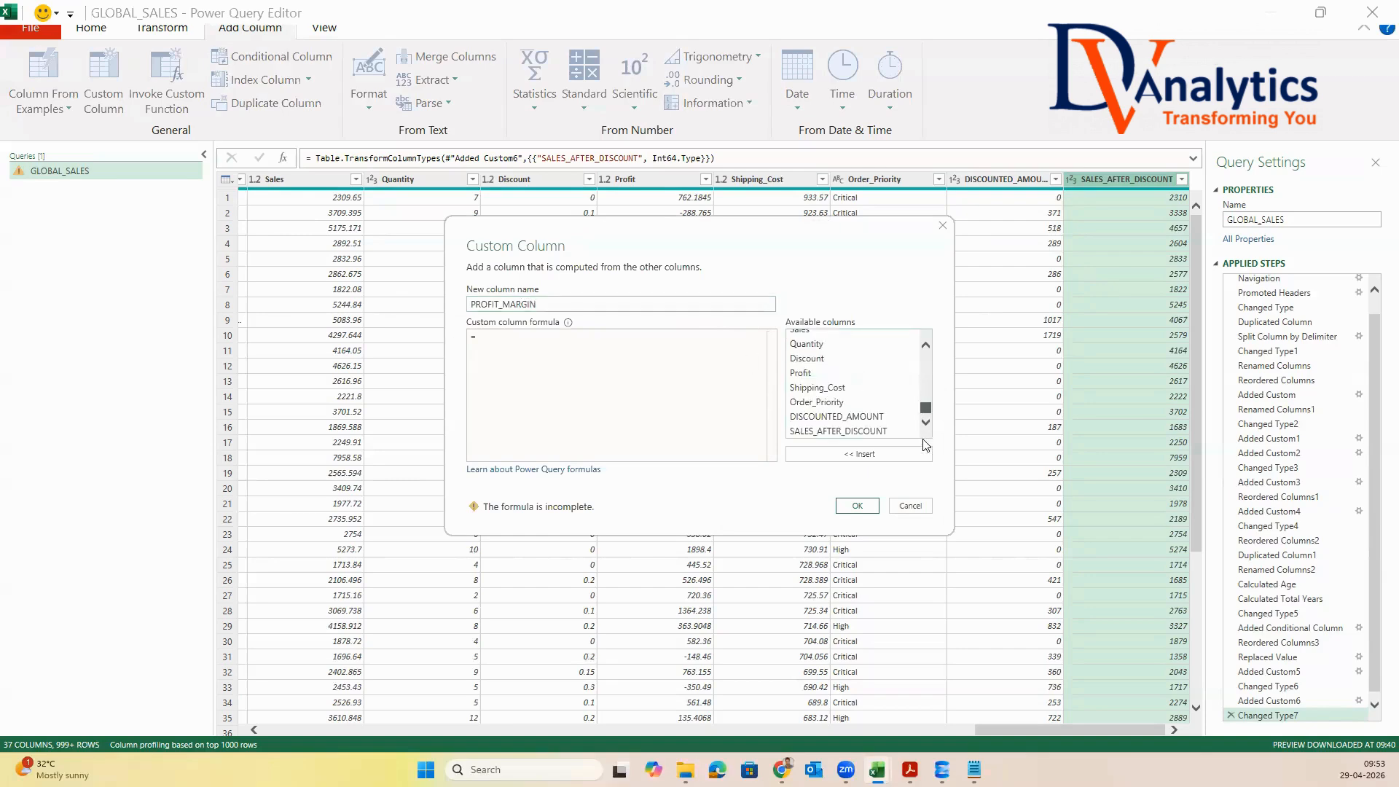
{"action": "double_click", "coordinate": [848, 431]}
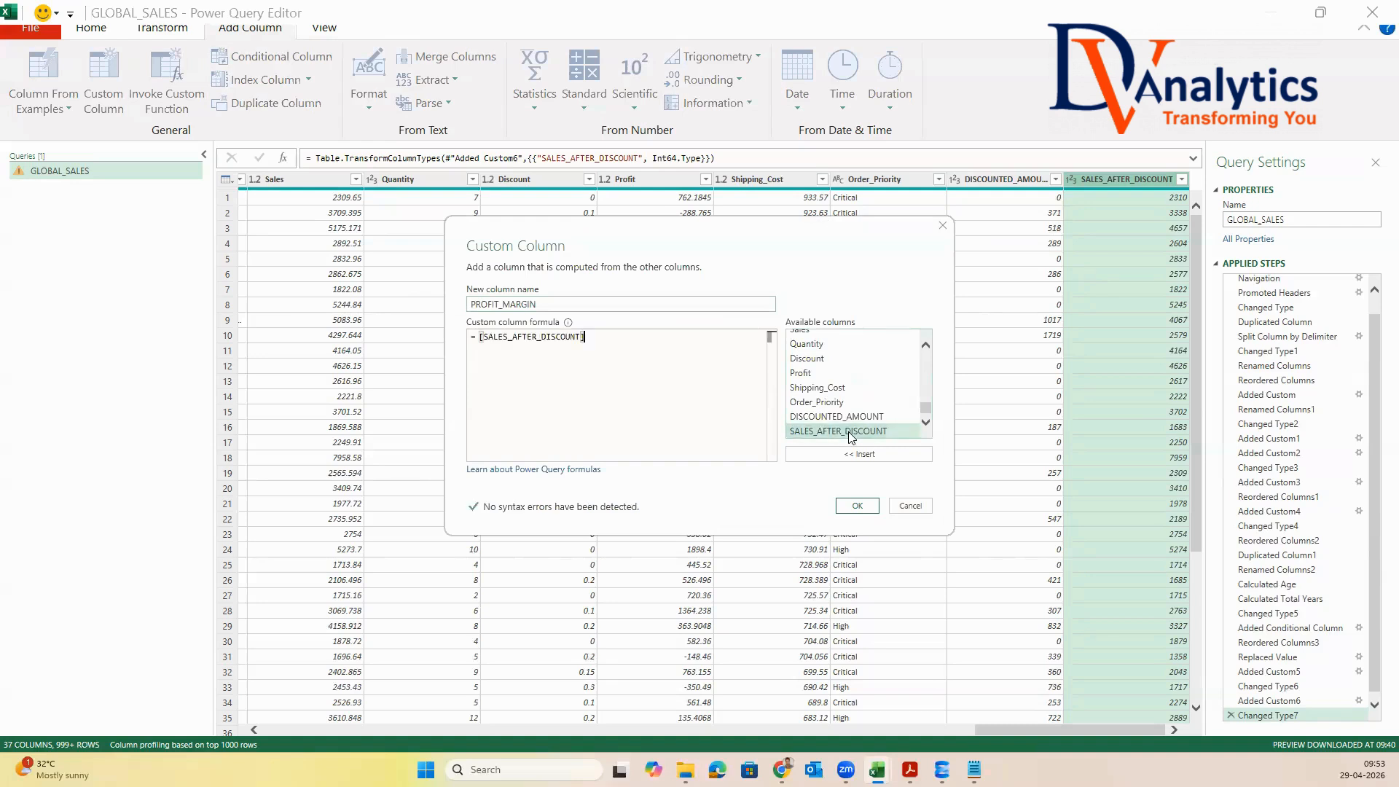
{"action": "left_click", "coordinate": [800, 373]}
{"action": "double_click", "coordinate": [801, 373]}
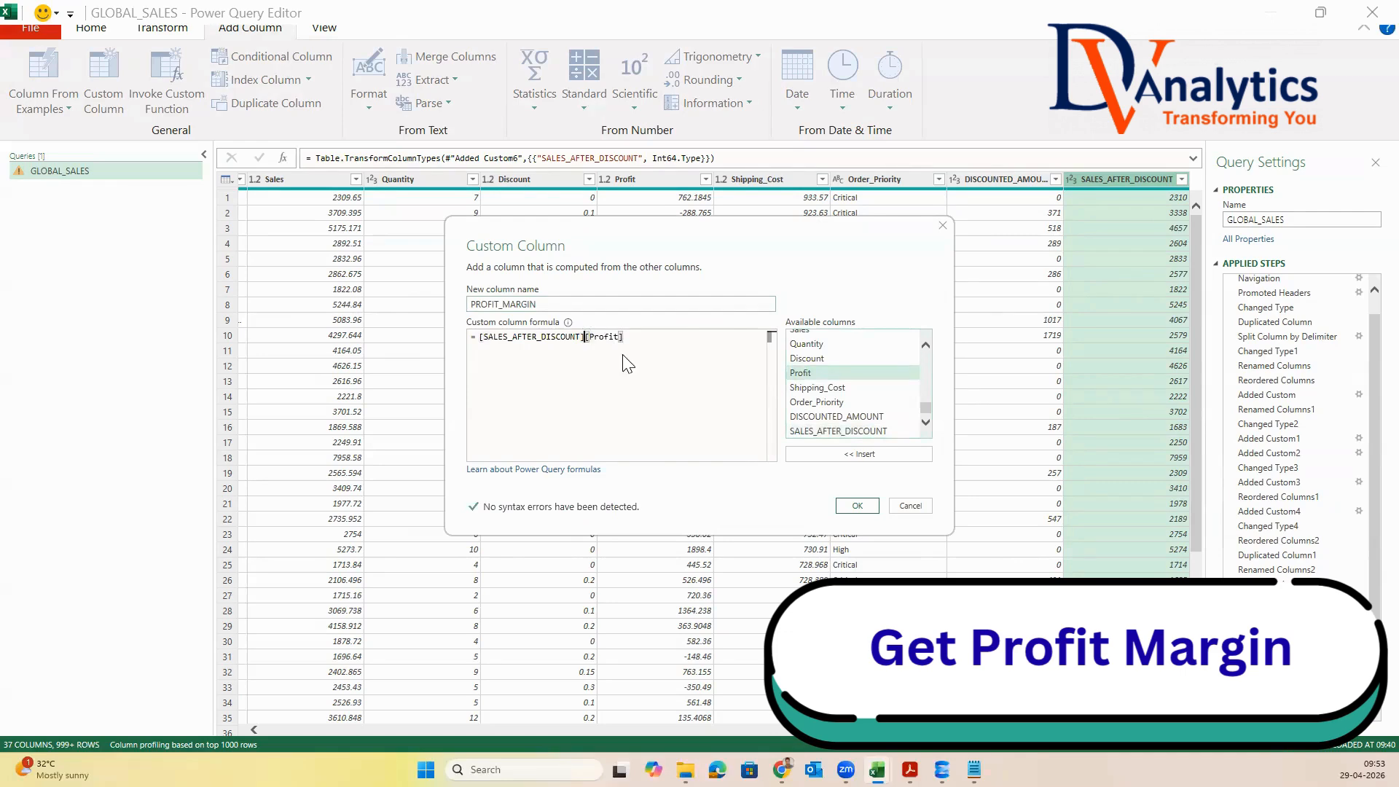
{"action": "key", "text": "BackSpace"}
{"action": "key", "text": "BackSpace"}
{"action": "key", "text": "BackSpace"}
{"action": "key", "text": "BackSpace"}
{"action": "key", "text": "BackSpace"}
{"action": "key", "text": "BackSpace"}
{"action": "key", "text": "BackSpace"}
{"action": "key", "text": "BackSpace"}
{"action": "key", "text": "BackSpace"}
{"action": "key", "text": "BackSpace"}
{"action": "key", "text": "BackSpace"}
{"action": "key", "text": "BackSpace"}
{"action": "key", "text": "BackSpace"}
{"action": "key", "text": "BackSpace"}
{"action": "key", "text": "BackSpace"}
{"action": "key", "text": "BackSpace"}
{"action": "key", "text": "BackSpace"}
{"action": "key", "text": "BackSpace"}
{"action": "key", "text": "BackSpace"}
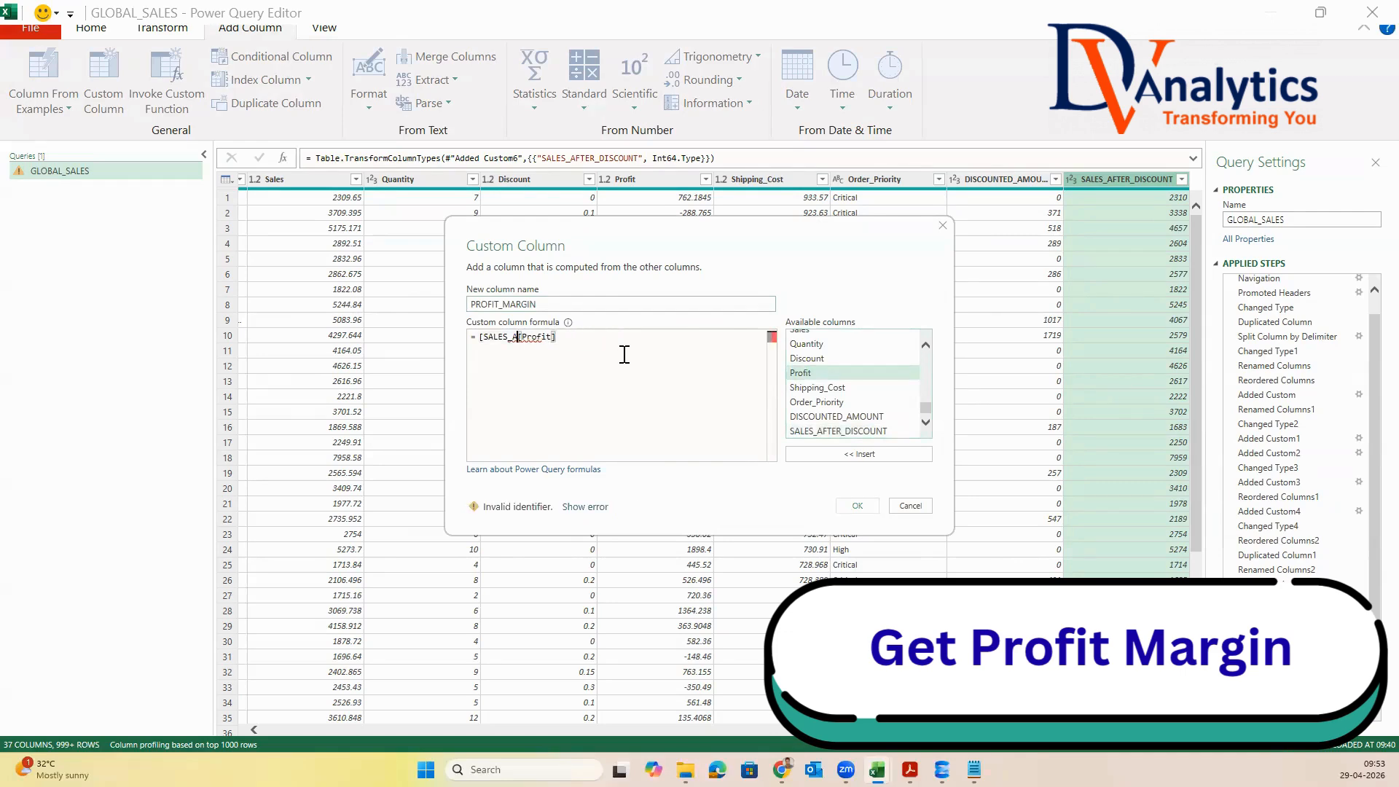
{"action": "key", "text": "BackSpace"}
{"action": "key", "text": "BackSpace"}
{"action": "key", "text": "BackSpace"}
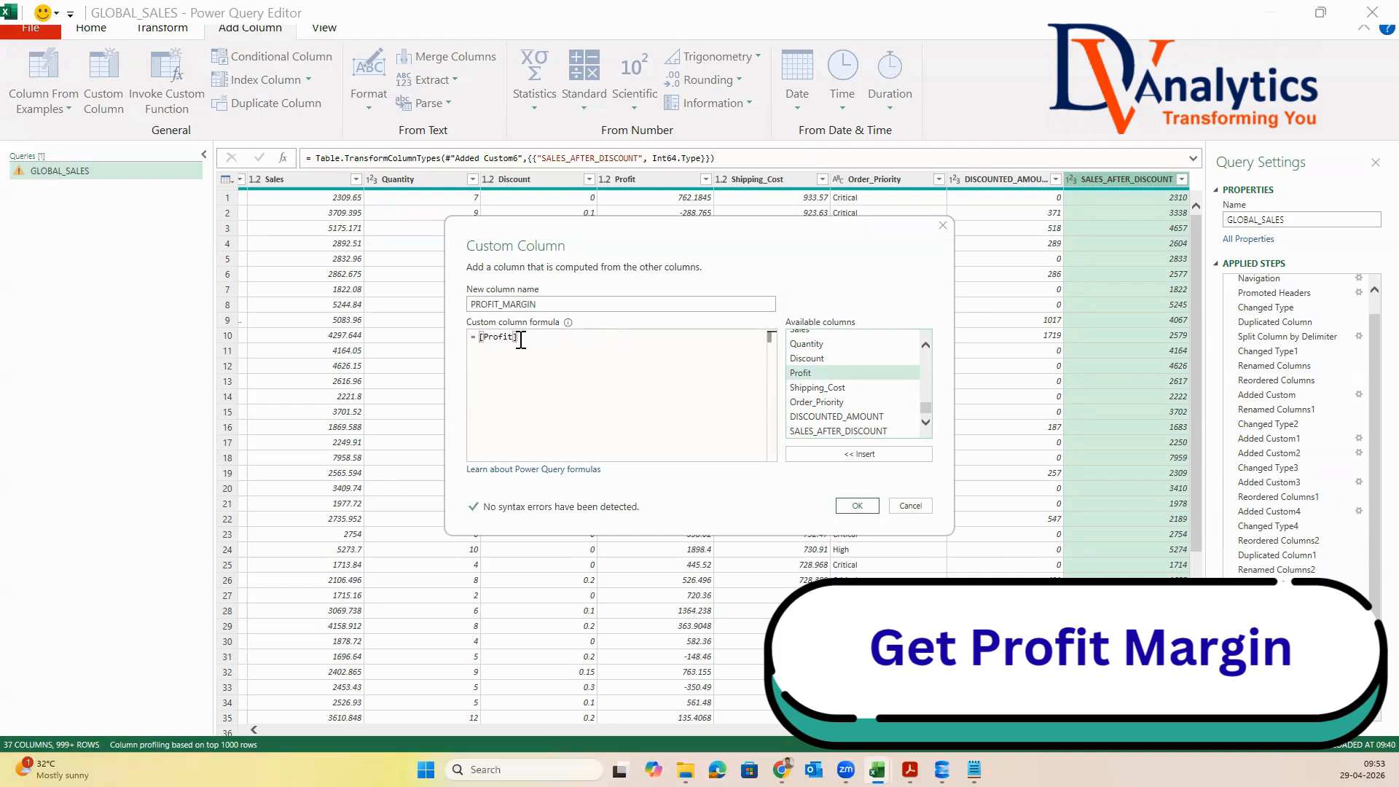
Complete the PROFIT_MARGIN formula as [Profit]/[SALES_AFTER_DISCOUNT] and create the column
{"action": "type", "text": "/"}
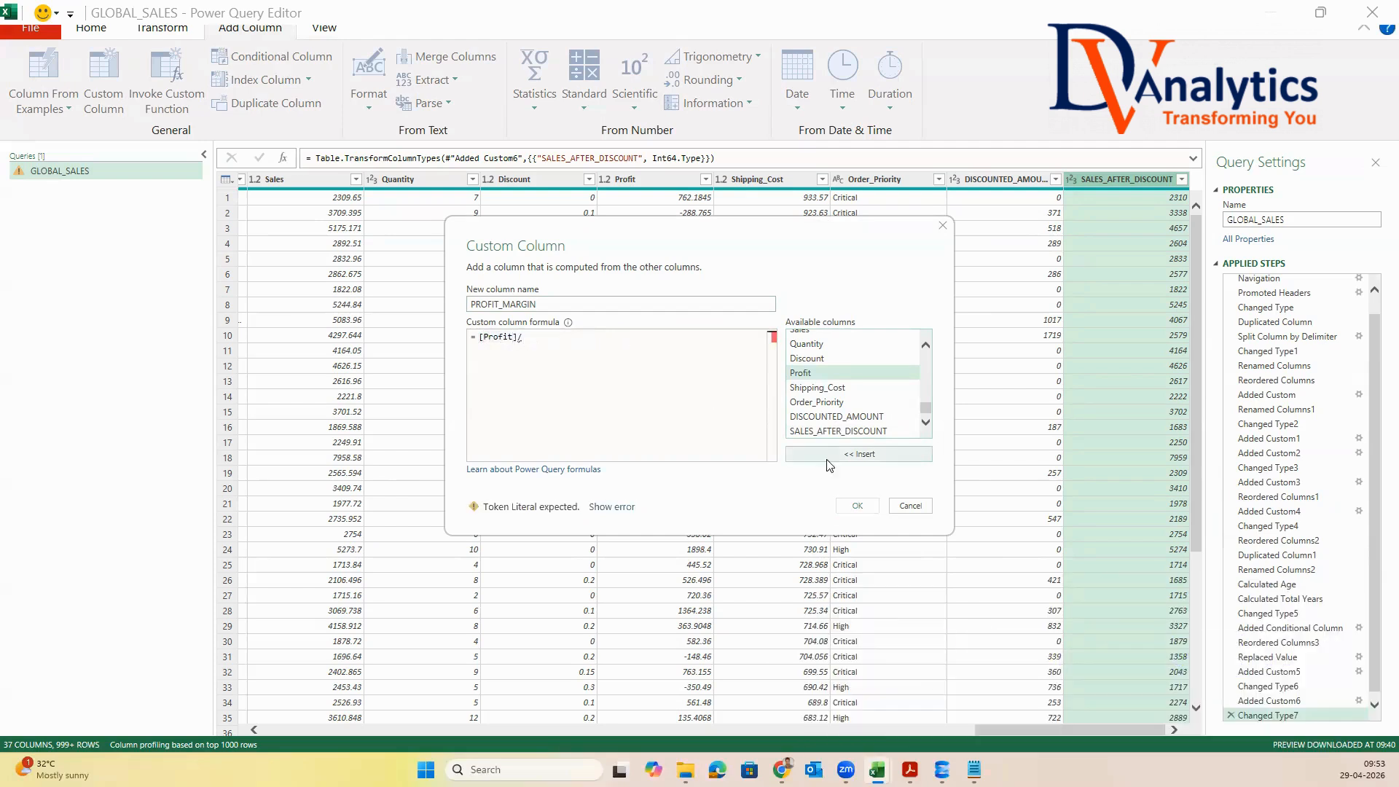
{"action": "double_click", "coordinate": [830, 432]}
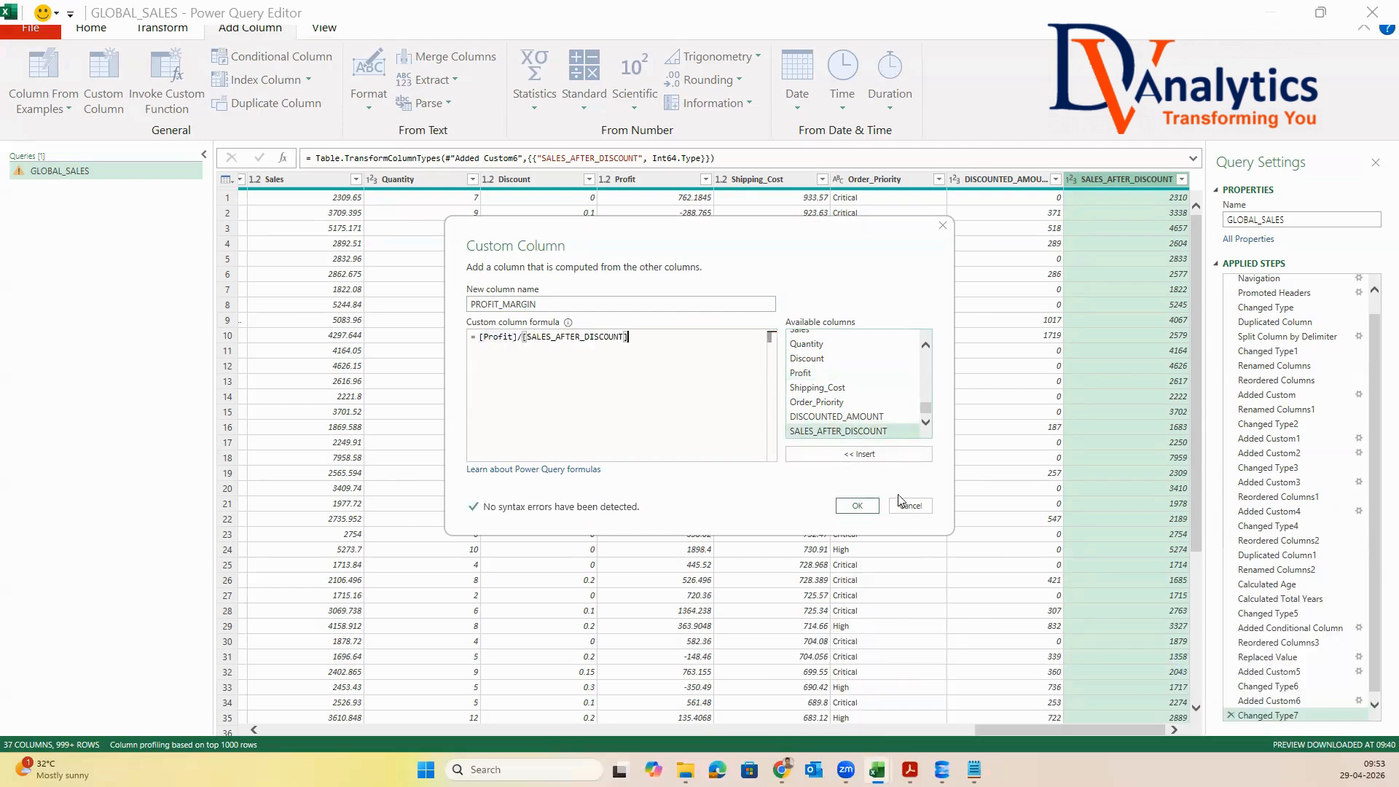
{"action": "left_click", "coordinate": [857, 506]}
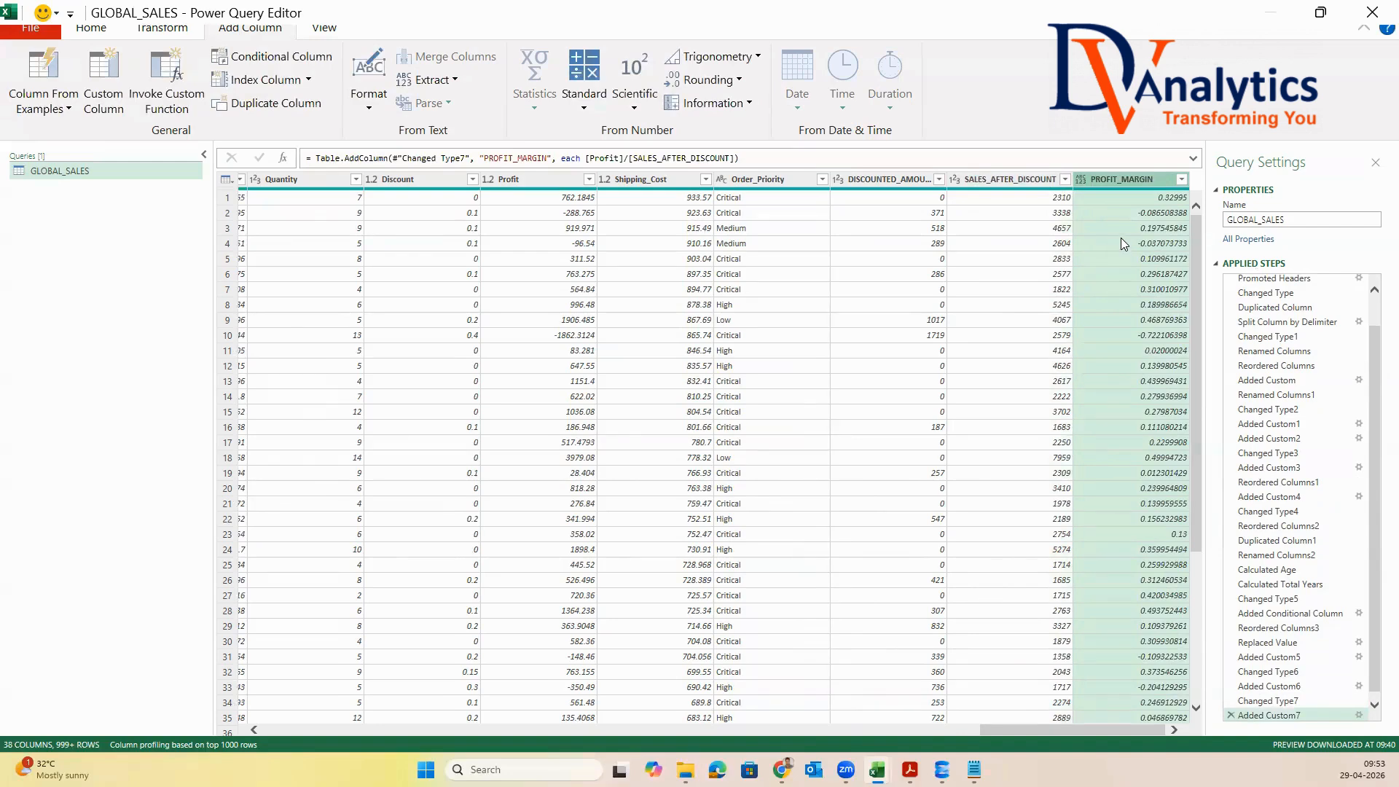
Close the query editor, load GLOBAL_SALES into the worksheet and check the header row through to PROFIT_MARGIN
{"action": "left_click", "coordinate": [91, 28]}
{"action": "left_click", "coordinate": [29, 103]}
{"action": "left_click", "coordinate": [62, 131]}
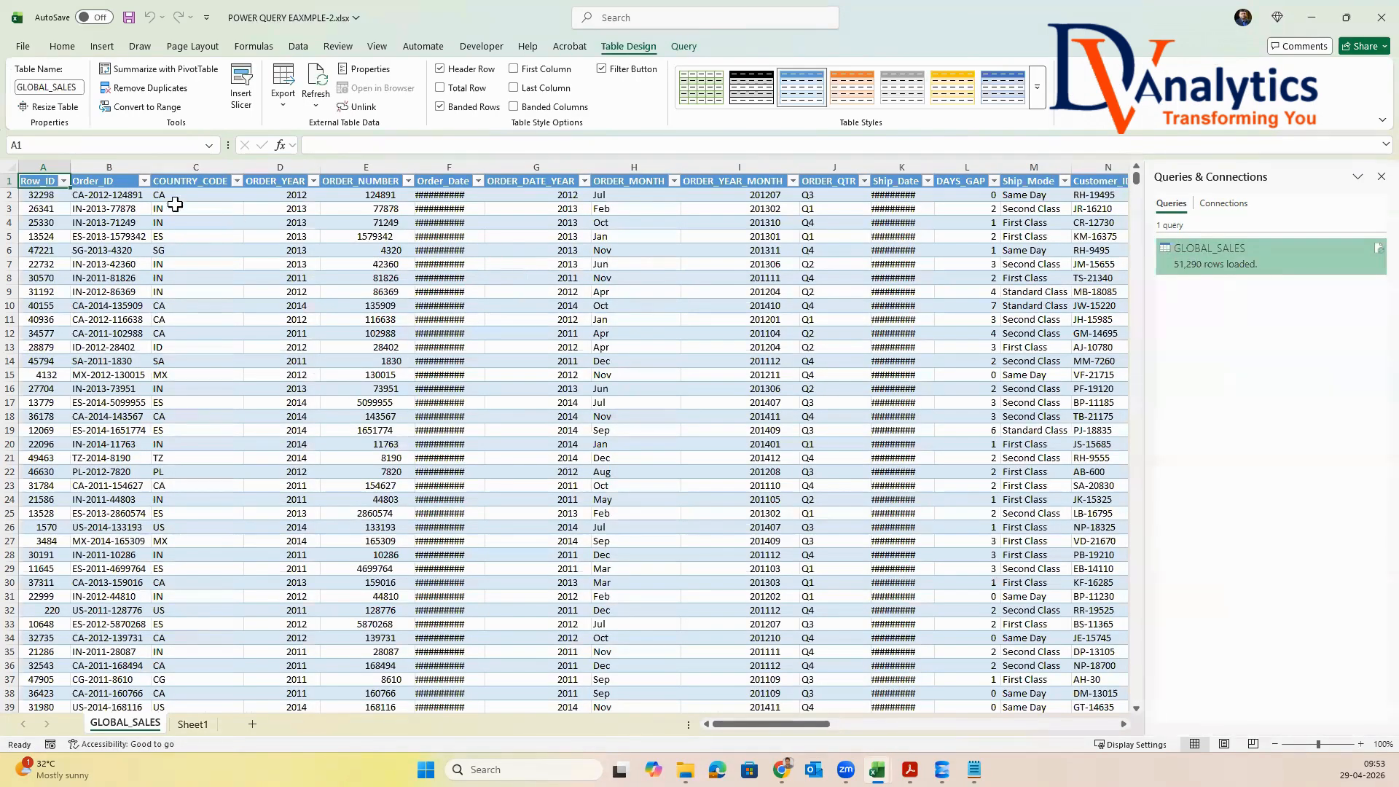
{"action": "key", "text": "ctrl+shift+Right"}
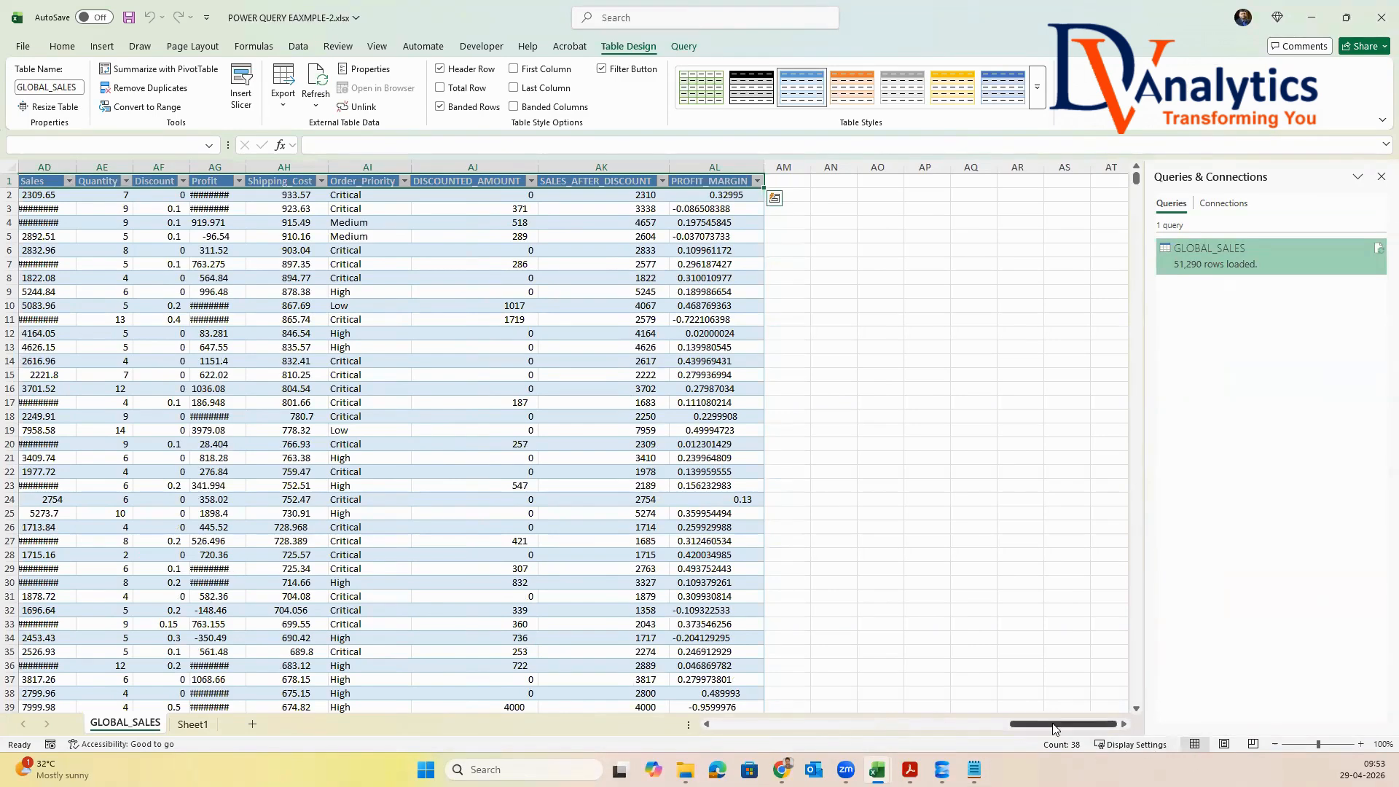
{"action": "left_click_drag", "start_coordinate": [1054, 730], "coordinate": [656, 725]}
Apply the plain, unformatted table style to the GLOBAL_SALES table and turn off its filter buttons
{"action": "left_click", "coordinate": [1042, 105]}
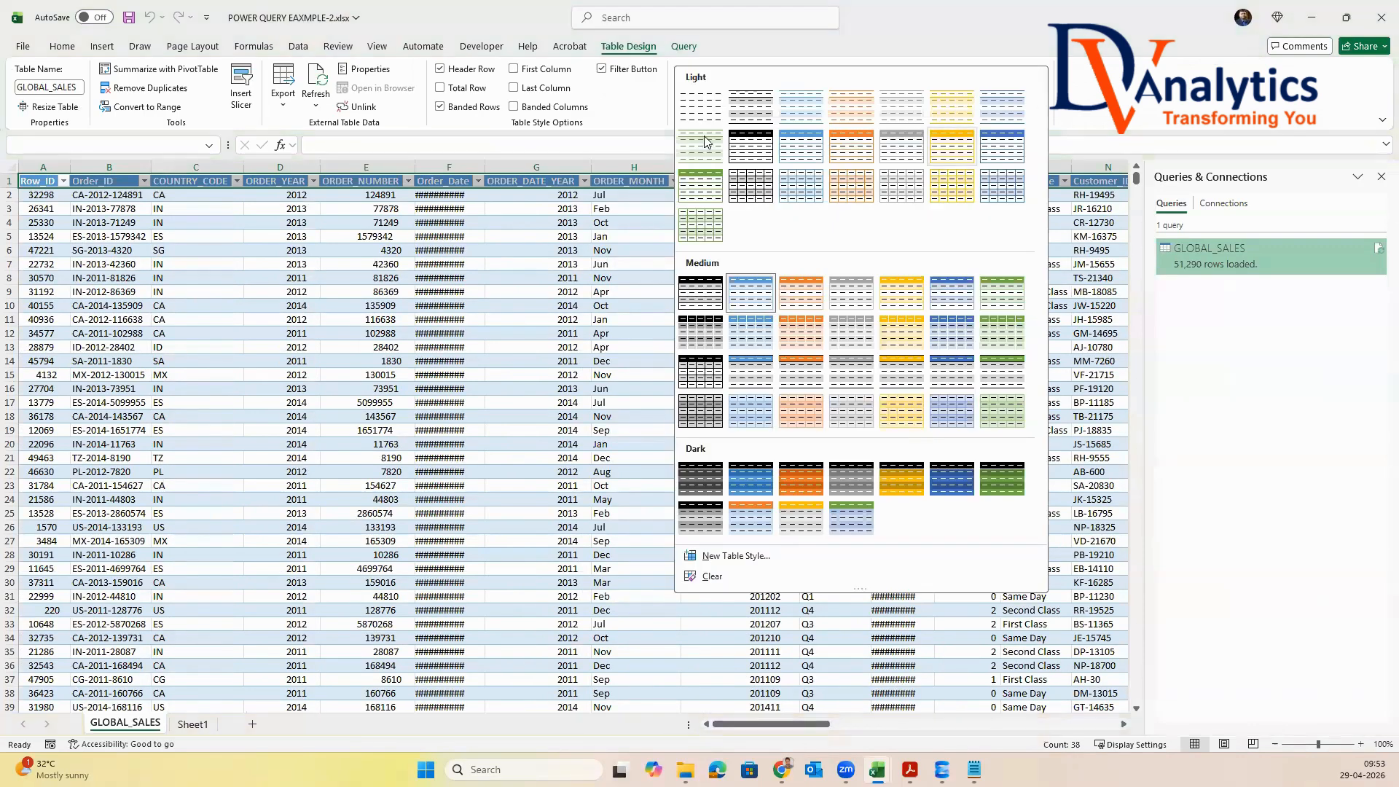
{"action": "left_click", "coordinate": [701, 91]}
{"action": "left_click", "coordinate": [604, 72]}
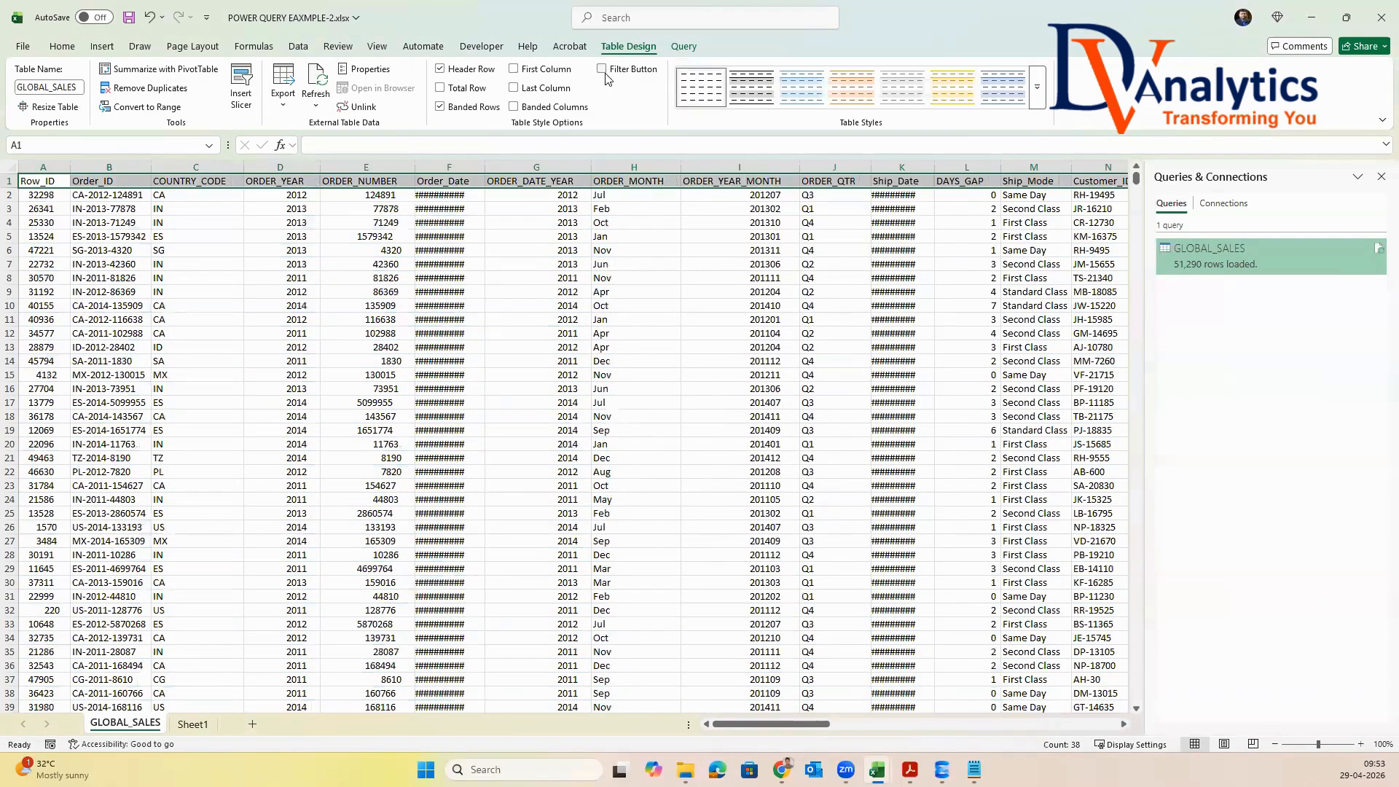
Save the POWER QUERY EAXMPLE-2.xlsx workbook
{"action": "left_click", "coordinate": [585, 292]}
{"action": "key", "text": "ctrl+s"}
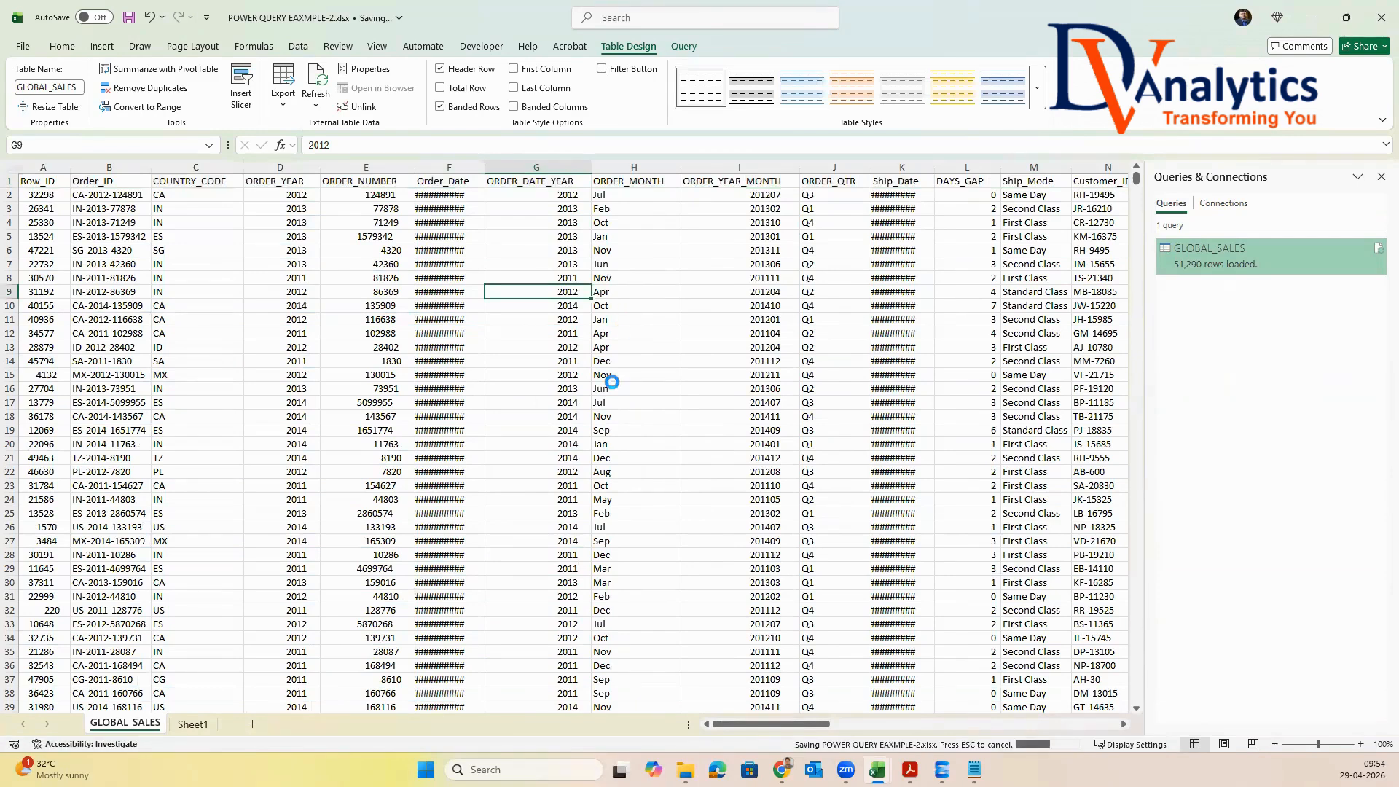
{"action": "left_click", "coordinate": [628, 401]}
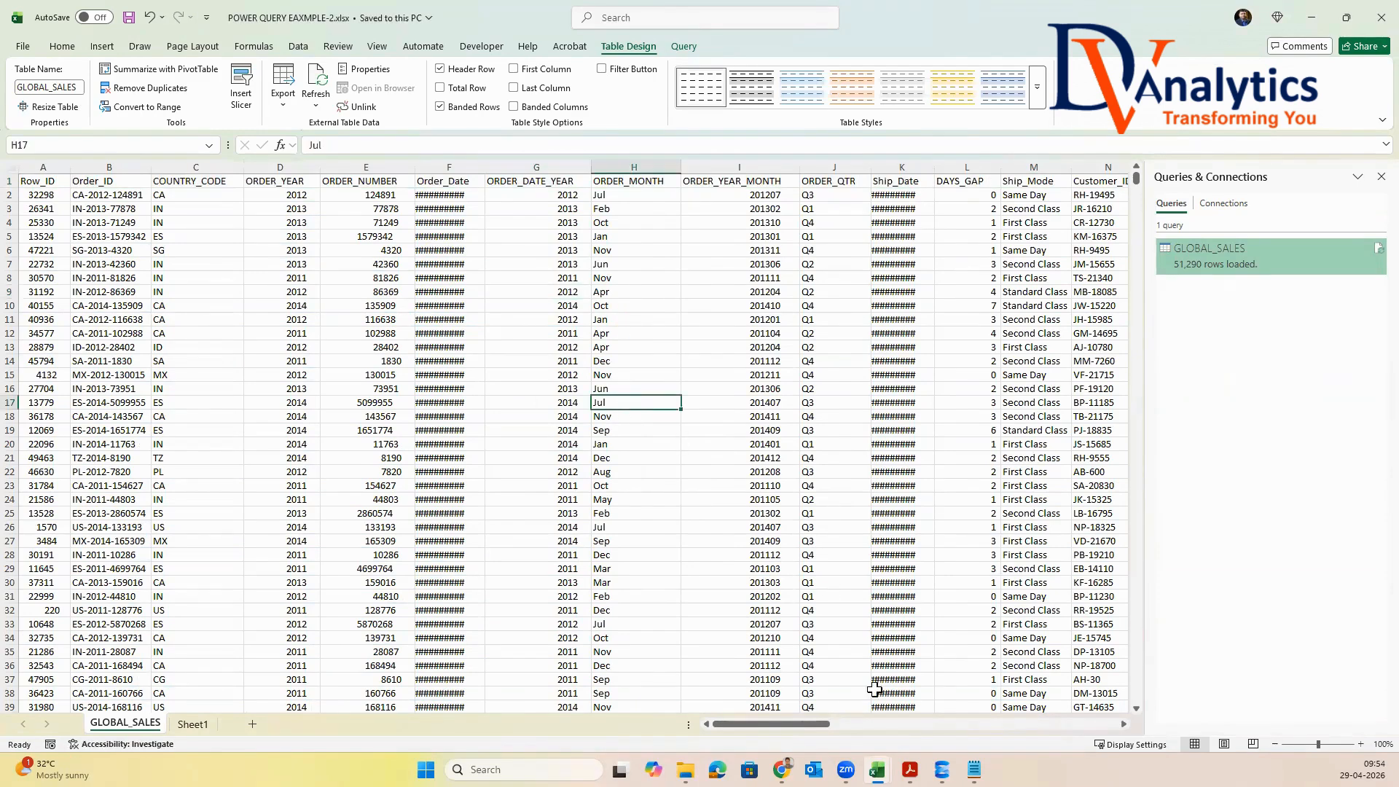
Switch to EXCEL SESSION_2.xlsx and set the status of "Power query editor for data manipulation" to Completed
{"action": "mouse_move", "coordinate": [876, 770]}
{"action": "left_click", "coordinate": [862, 722]}
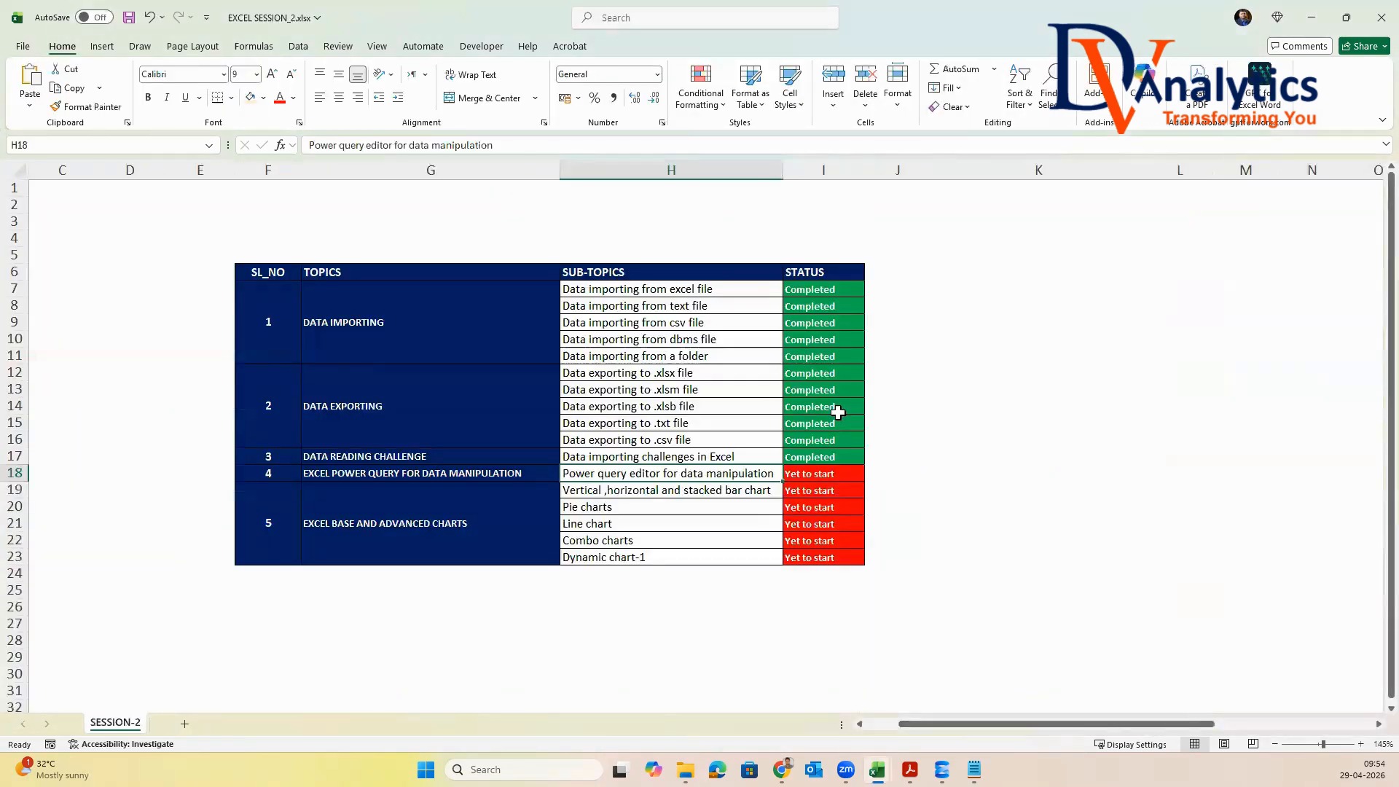
{"action": "left_click", "coordinate": [823, 473]}
{"action": "key", "text": "alt+Down"}
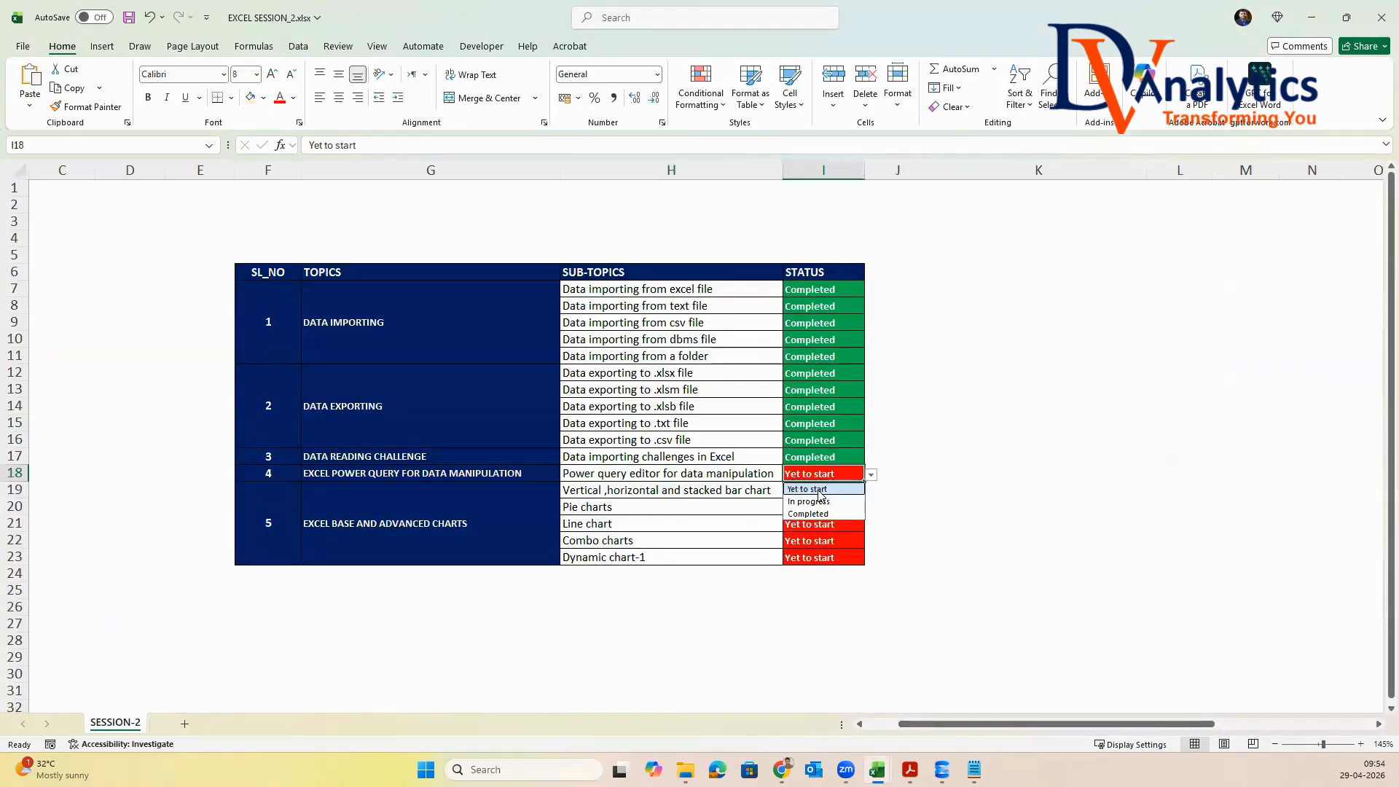
{"action": "left_click", "coordinate": [809, 514]}
{"action": "left_click_drag", "start_coordinate": [816, 490], "coordinate": [821, 561]}
{"action": "left_click_drag", "start_coordinate": [819, 474], "coordinate": [806, 288]}
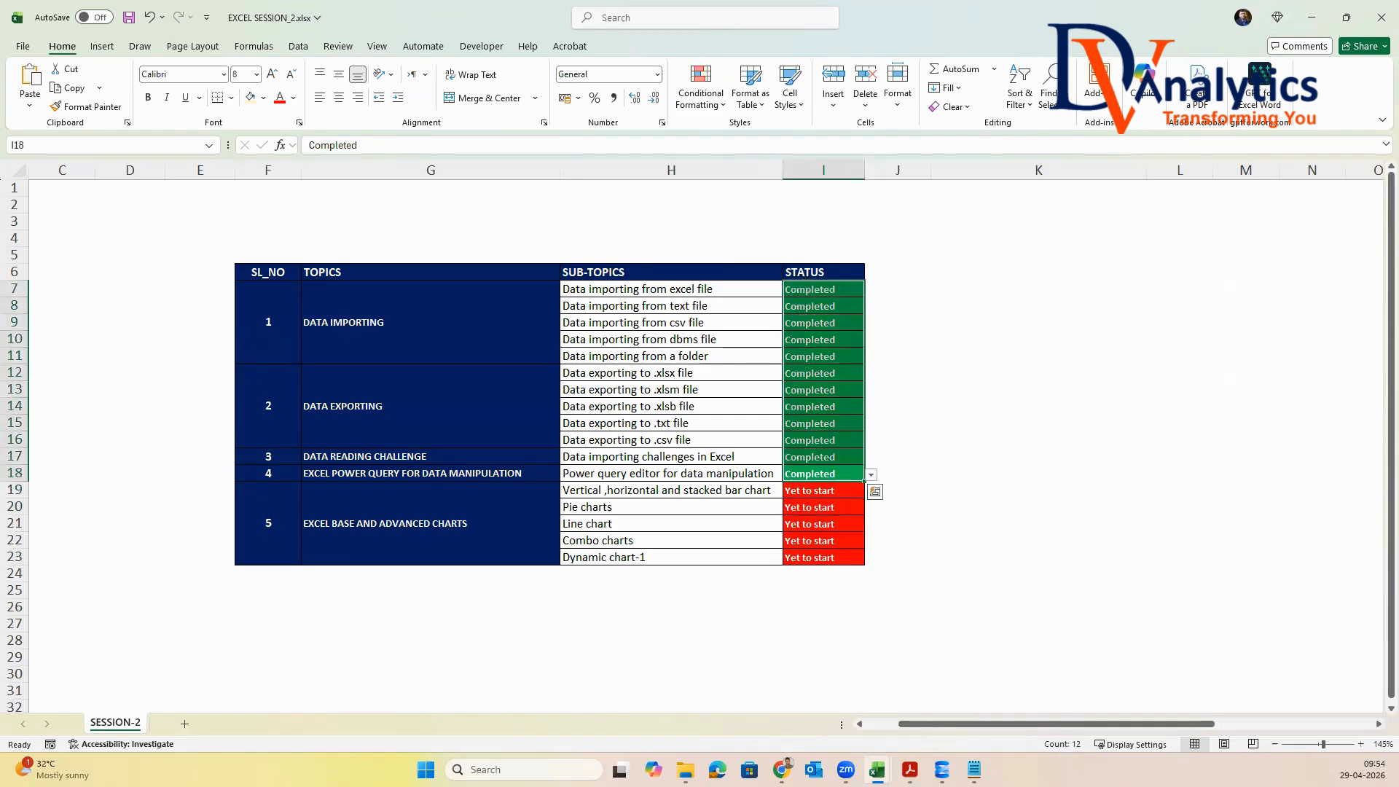